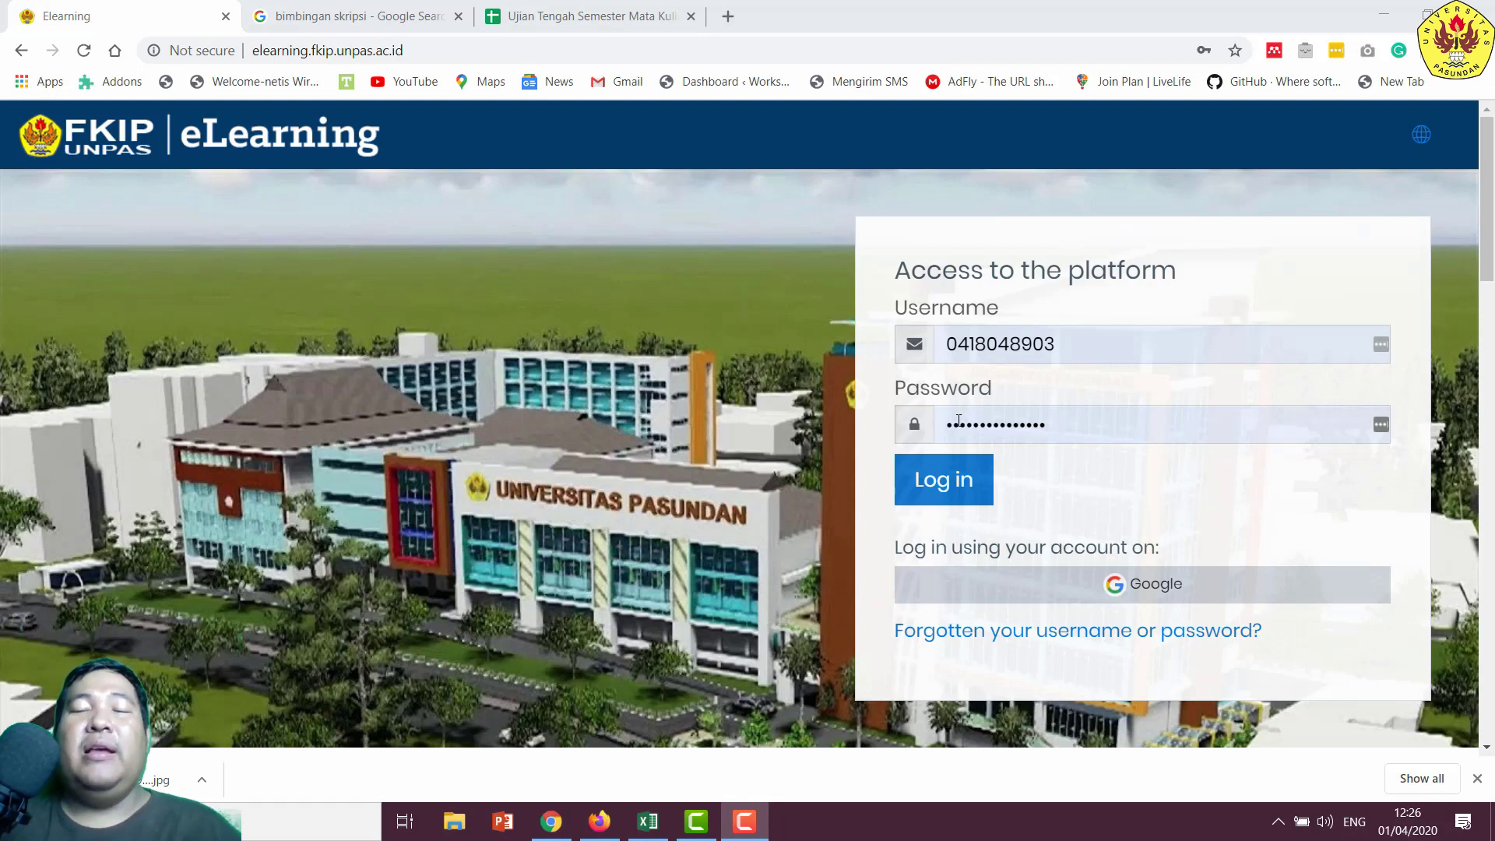
- Log in to FKIP UNPAS eLearning and view the Dasbor's recently accessed courses
{"action": "left_click", "coordinate": [980, 483]}
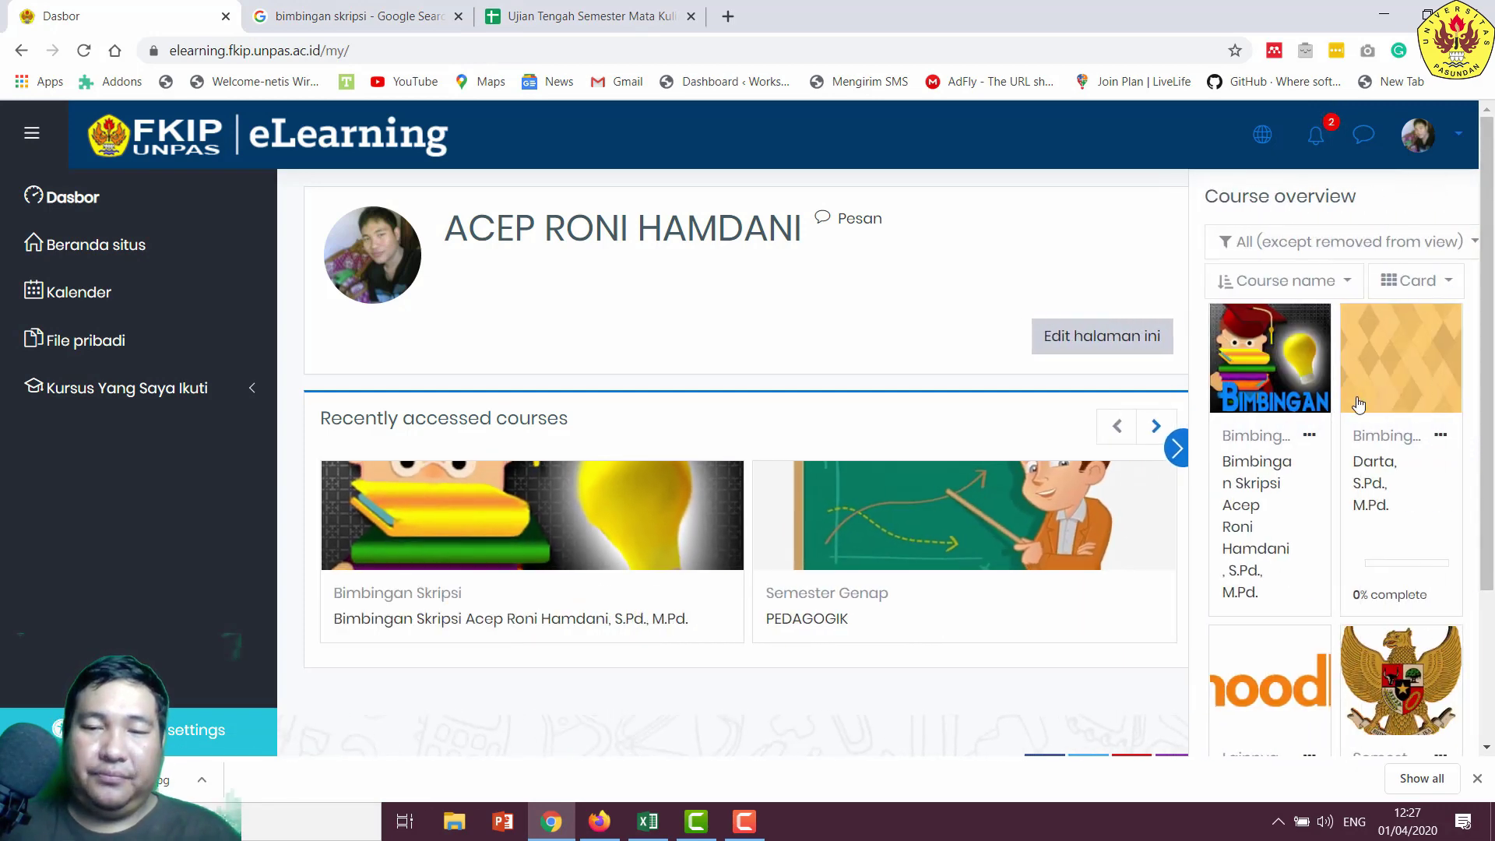
{"action": "scroll", "coordinate": [1359, 404], "scroll_direction": "down", "scroll_amount": 10}
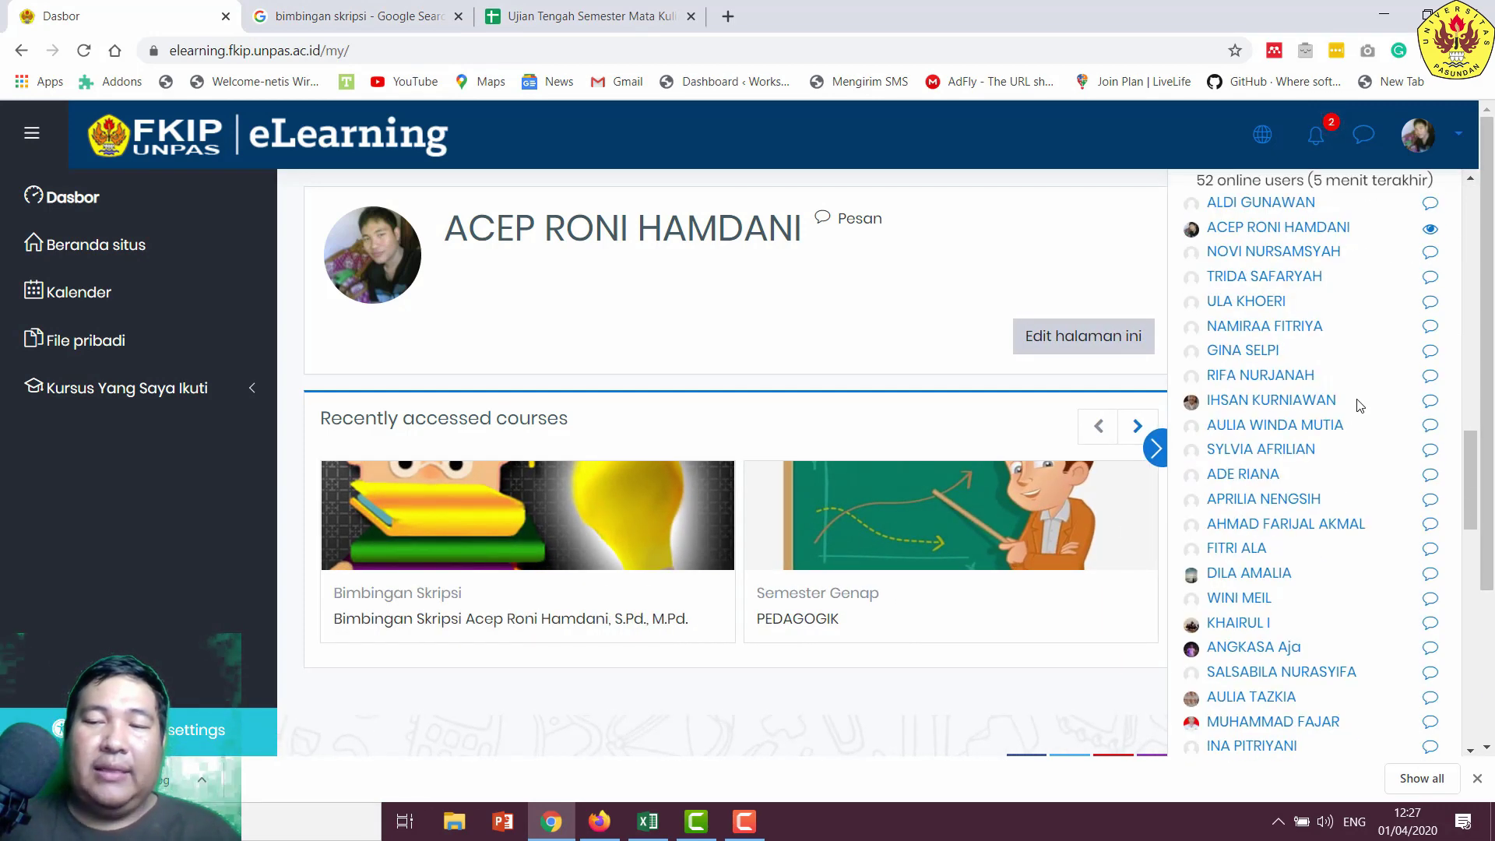
{"action": "scroll", "coordinate": [1359, 403], "scroll_direction": "up", "scroll_amount": 5}
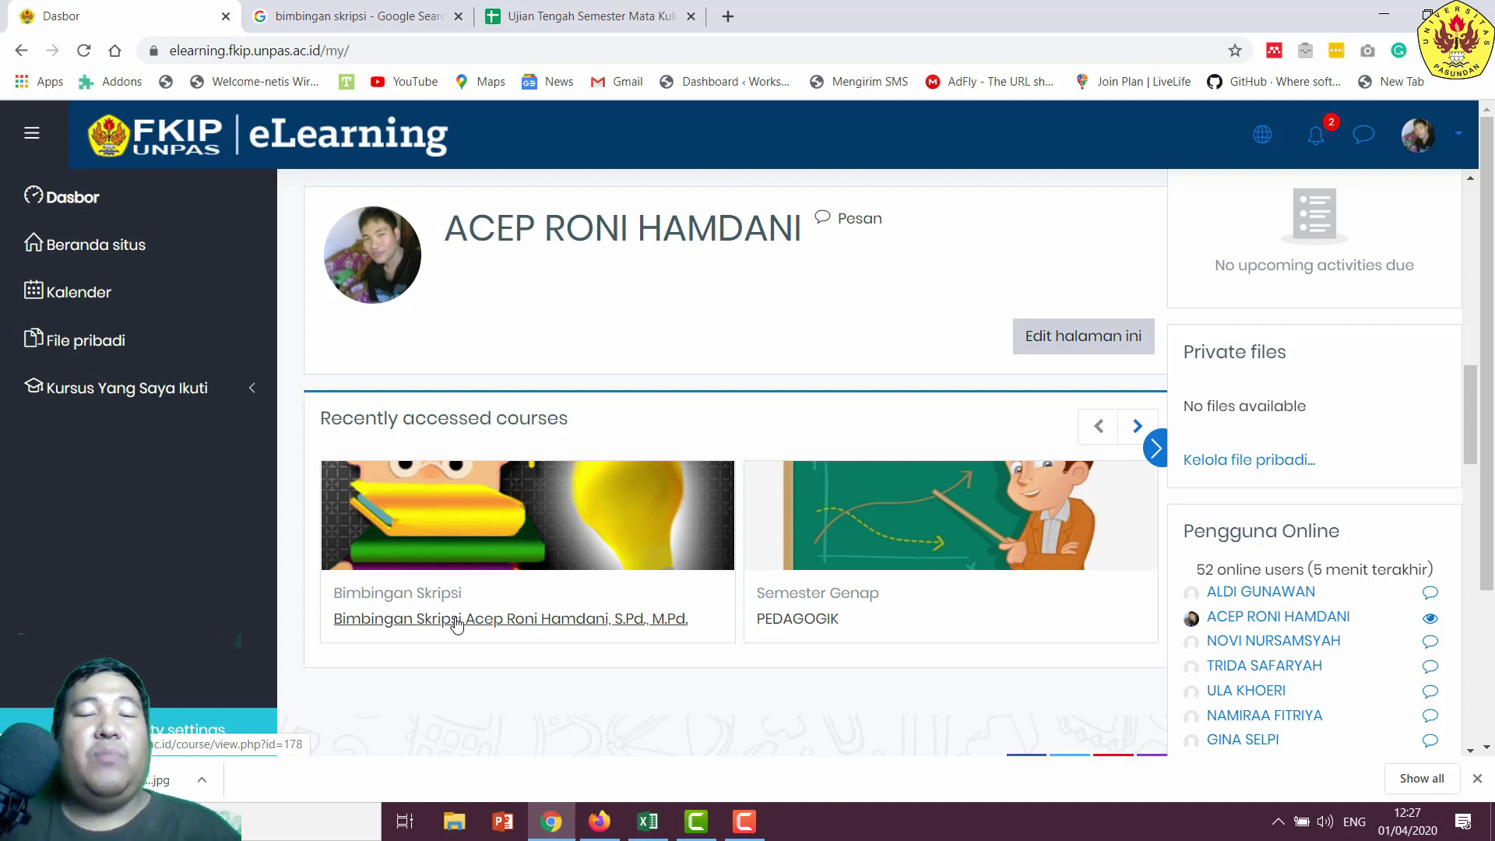
- Open the Bimbingan Skripsi course and review its Peserta list of 10 participants
{"action": "left_click", "coordinate": [520, 620]}
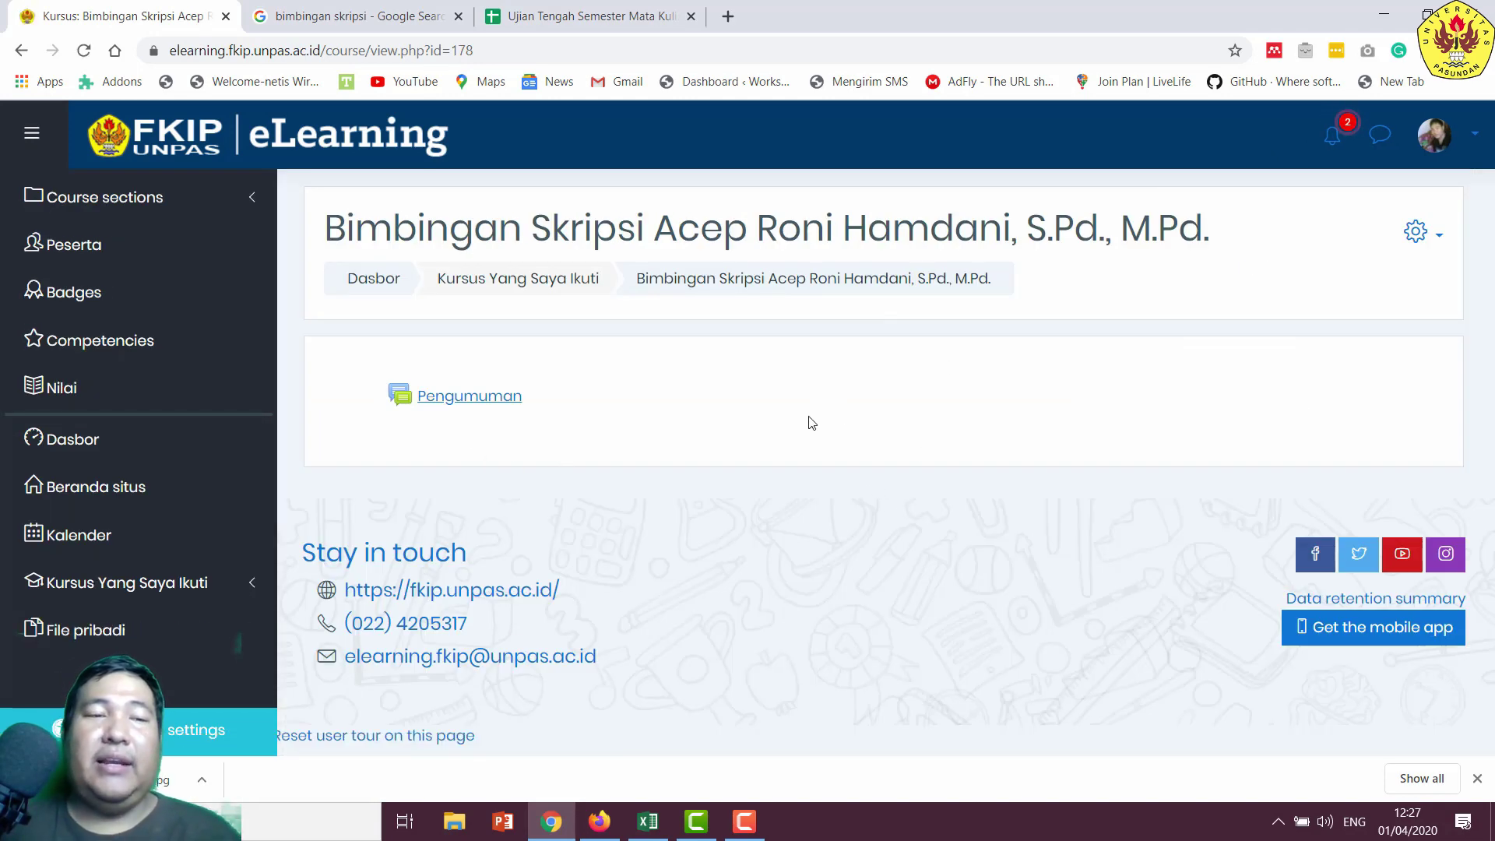
{"action": "left_click", "coordinate": [155, 261]}
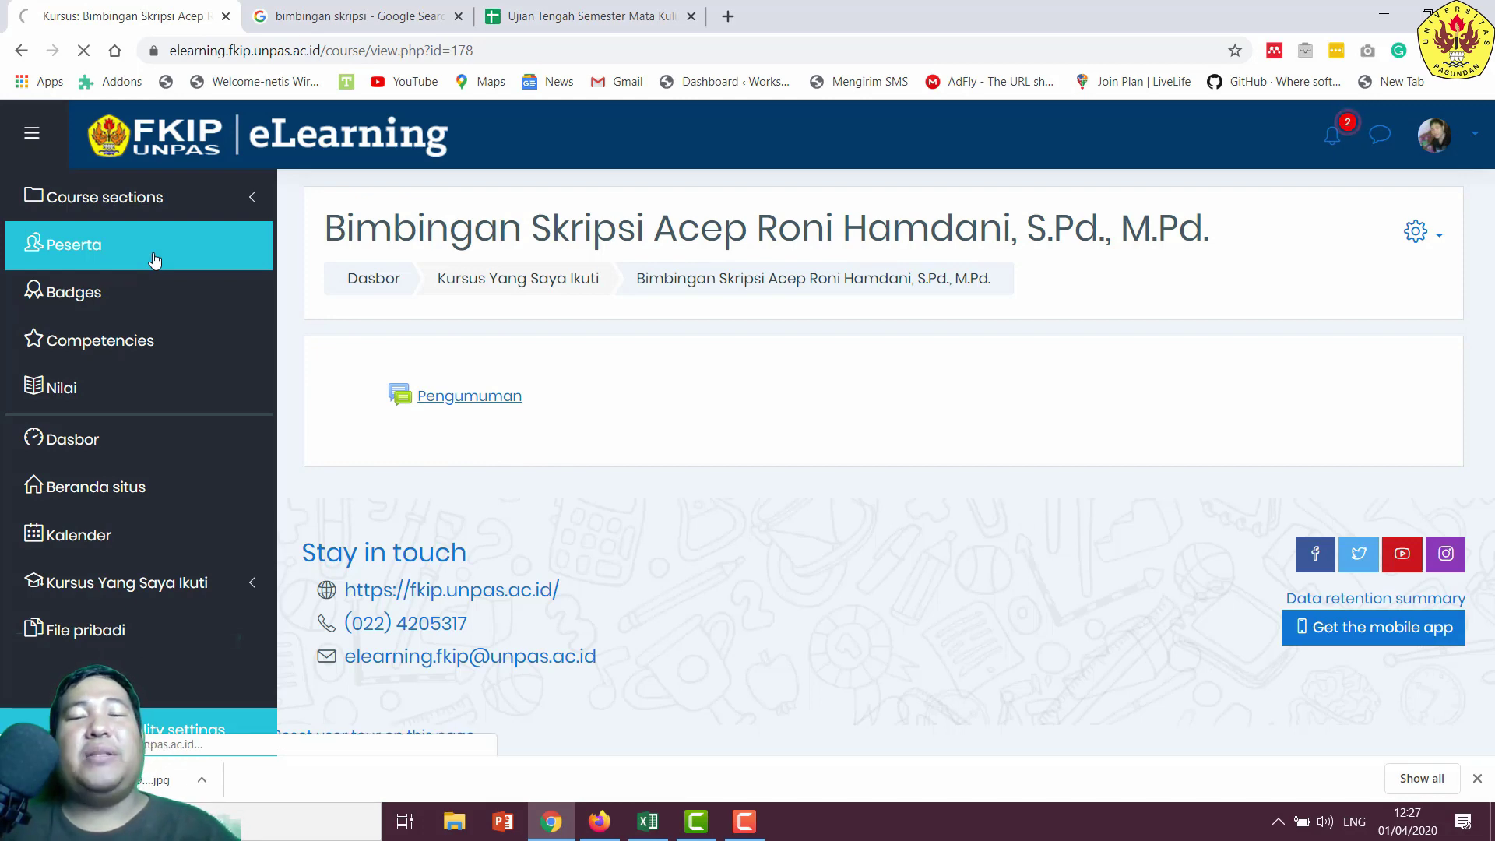
{"action": "scroll", "coordinate": [904, 439], "scroll_direction": "down", "scroll_amount": 2}
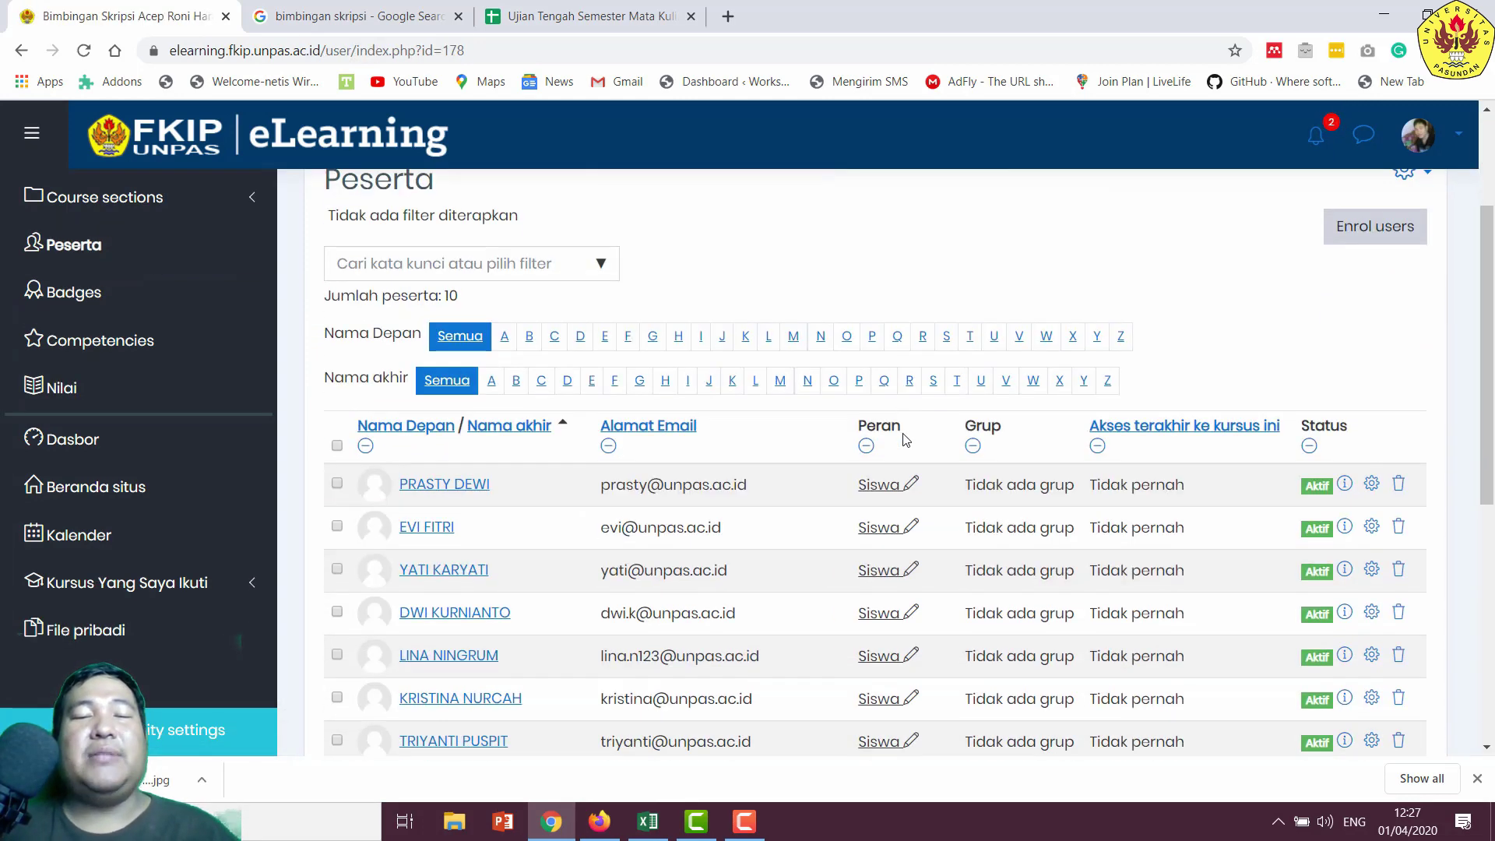
{"action": "scroll", "coordinate": [906, 440], "scroll_direction": "down", "scroll_amount": 3}
{"action": "scroll", "coordinate": [572, 381], "scroll_direction": "up", "scroll_amount": 1}
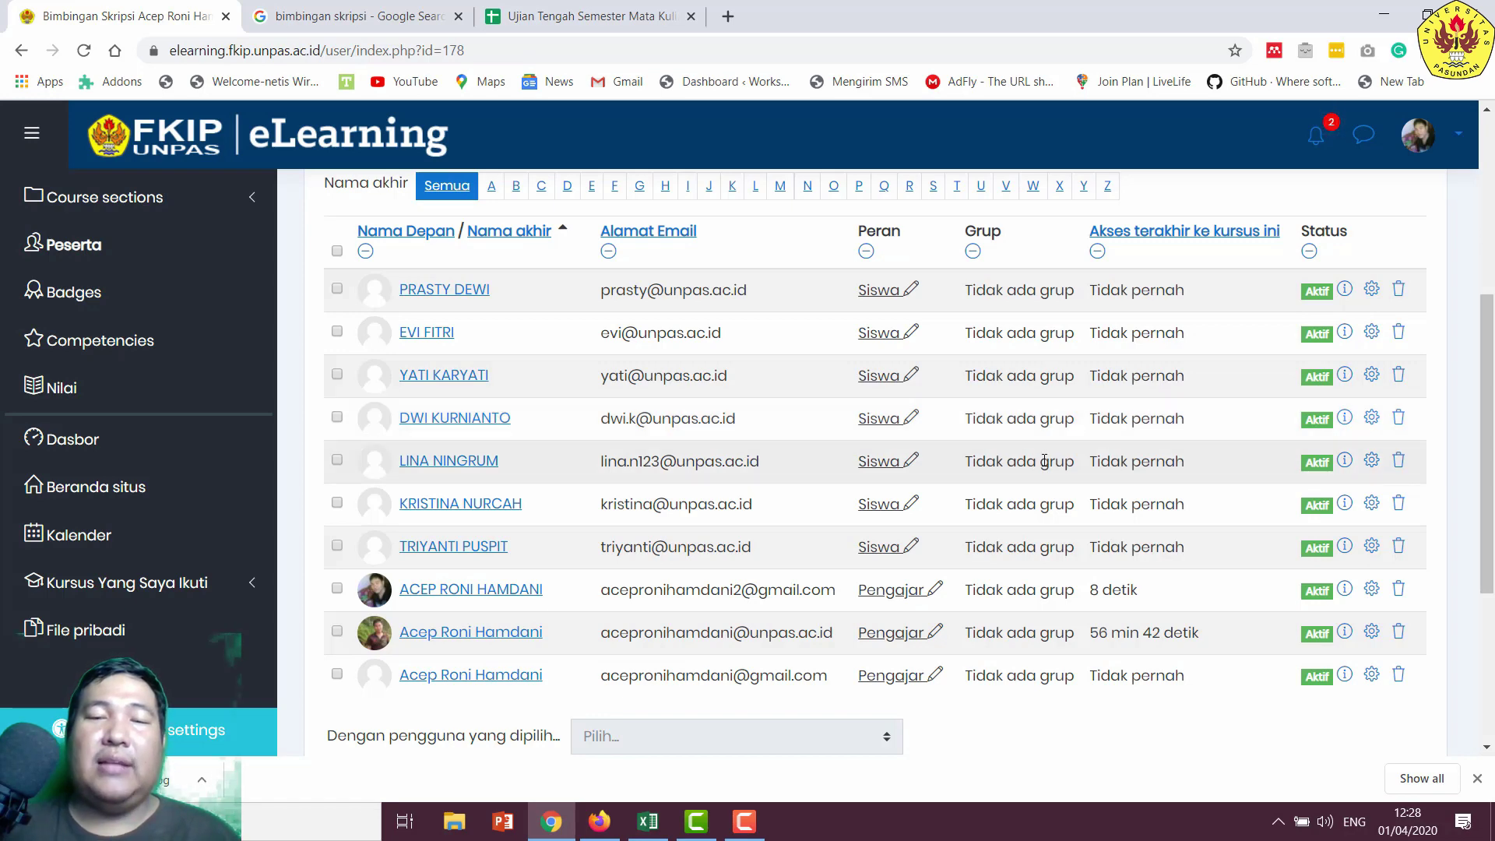
{"action": "scroll", "coordinate": [1082, 464], "scroll_direction": "up", "scroll_amount": 3}
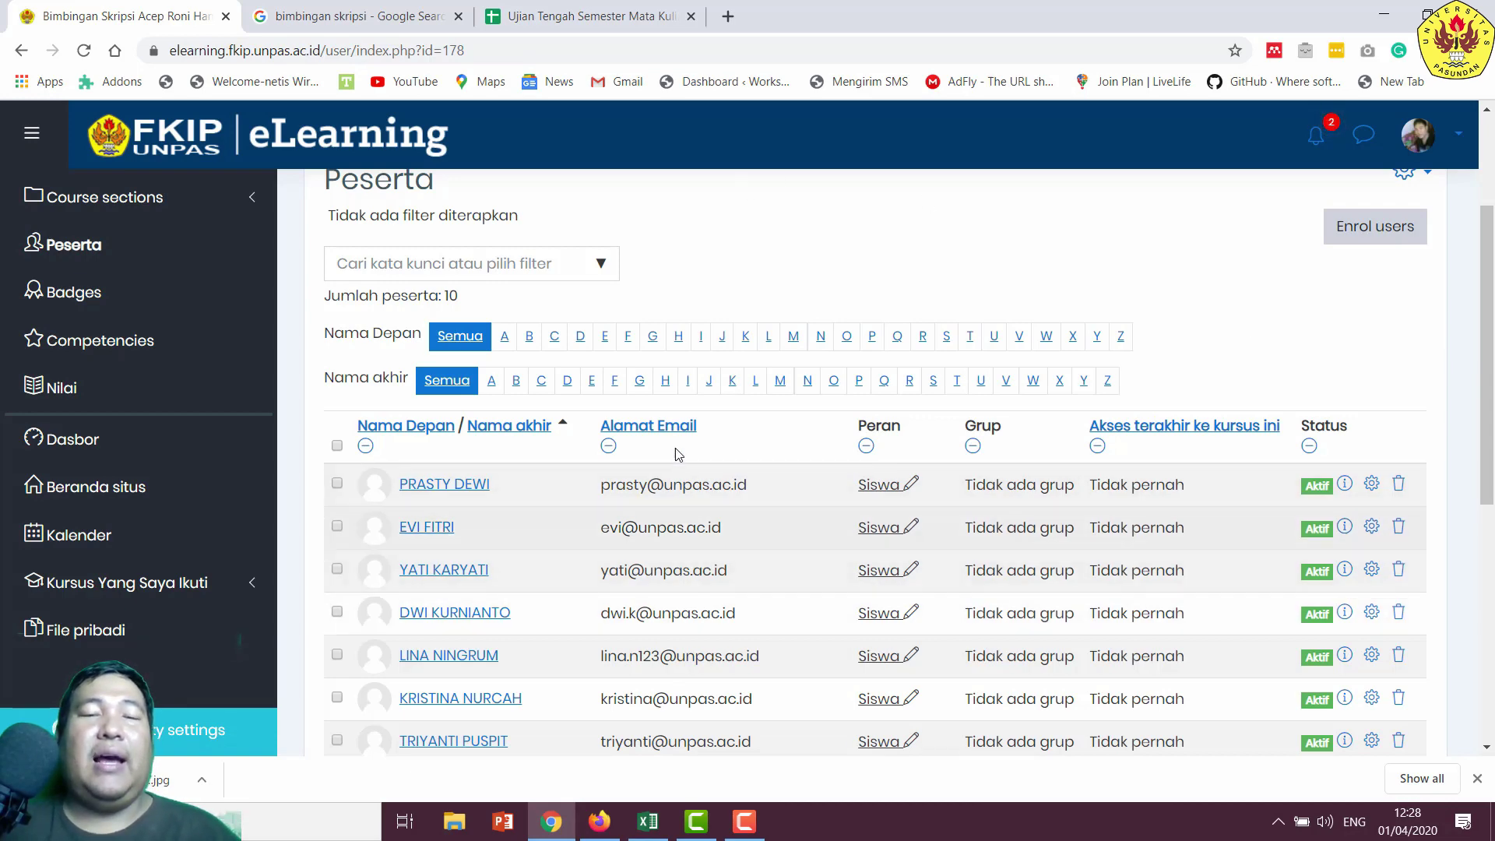
{"action": "scroll", "coordinate": [701, 413], "scroll_direction": "down", "scroll_amount": 4}
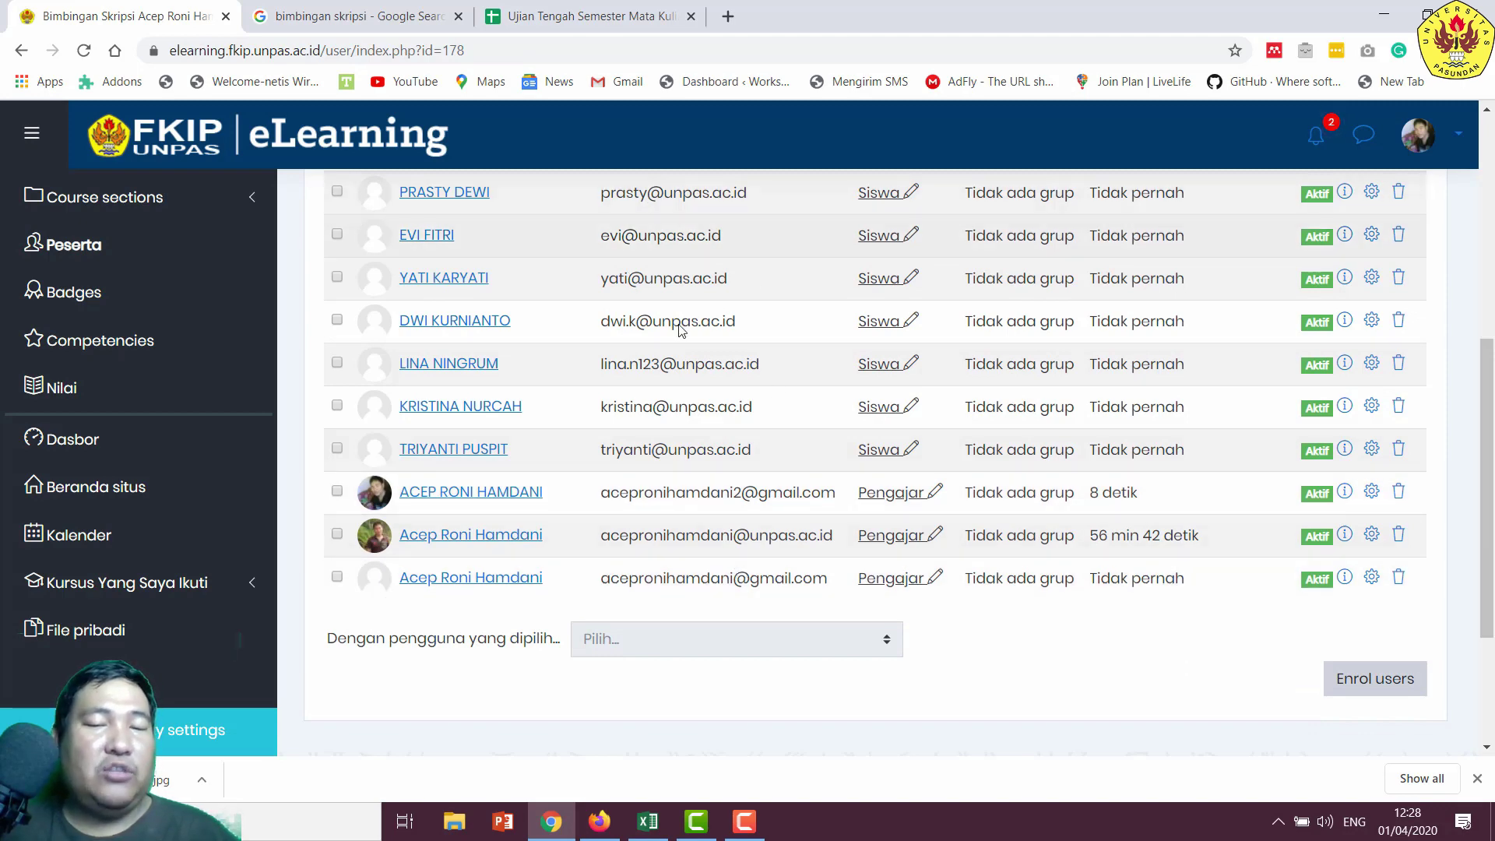
{"action": "scroll", "coordinate": [834, 400], "scroll_direction": "up", "scroll_amount": 4}
{"action": "scroll", "coordinate": [1071, 406], "scroll_direction": "up", "scroll_amount": 1}
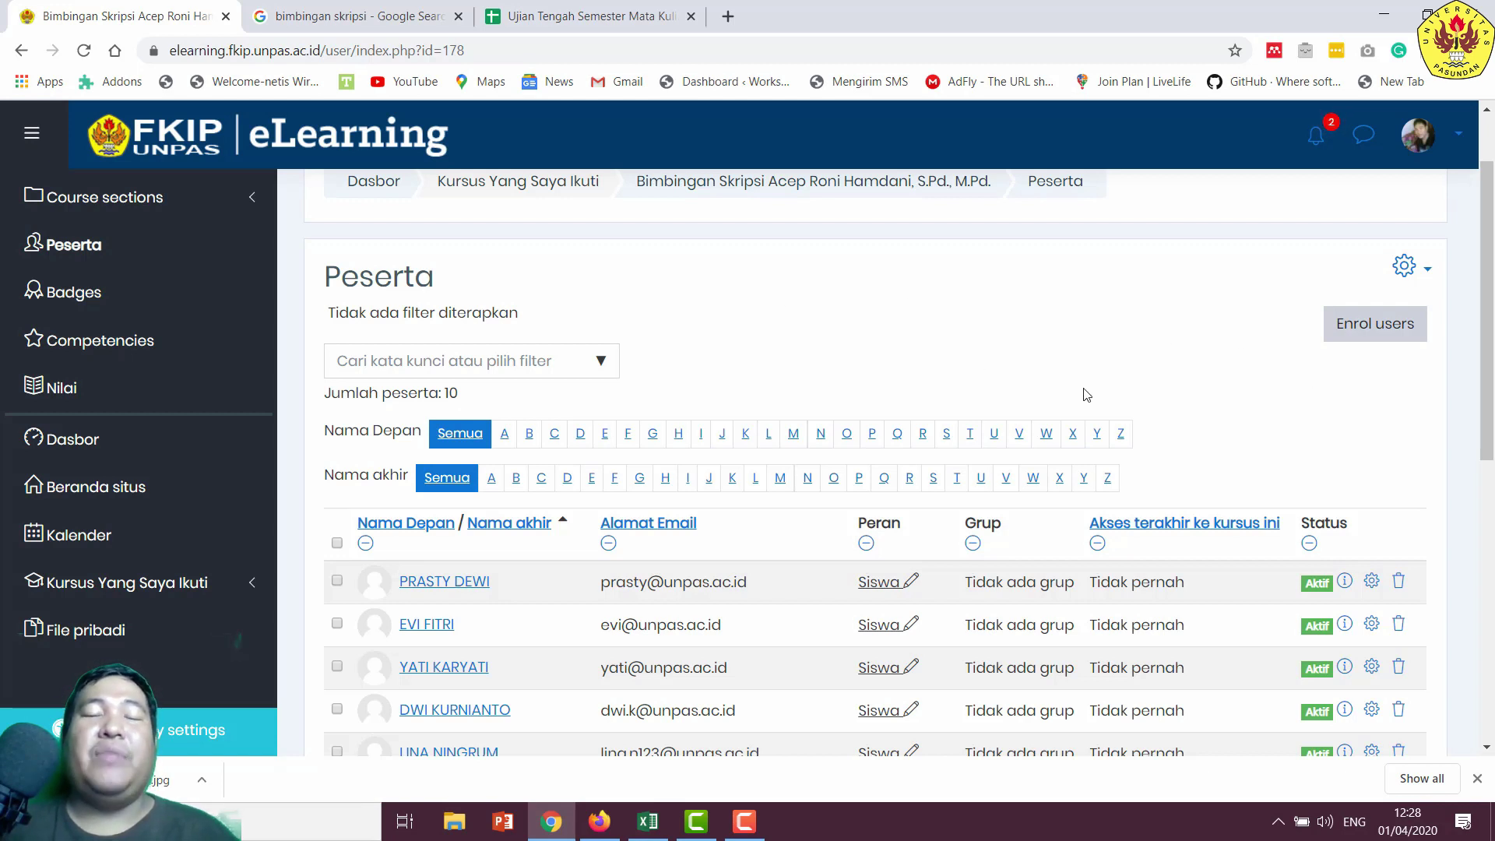
- Search for the student by name and enrol them in Bimbingan Skripsi with the Siswa role
{"action": "left_click", "coordinate": [1400, 335]}
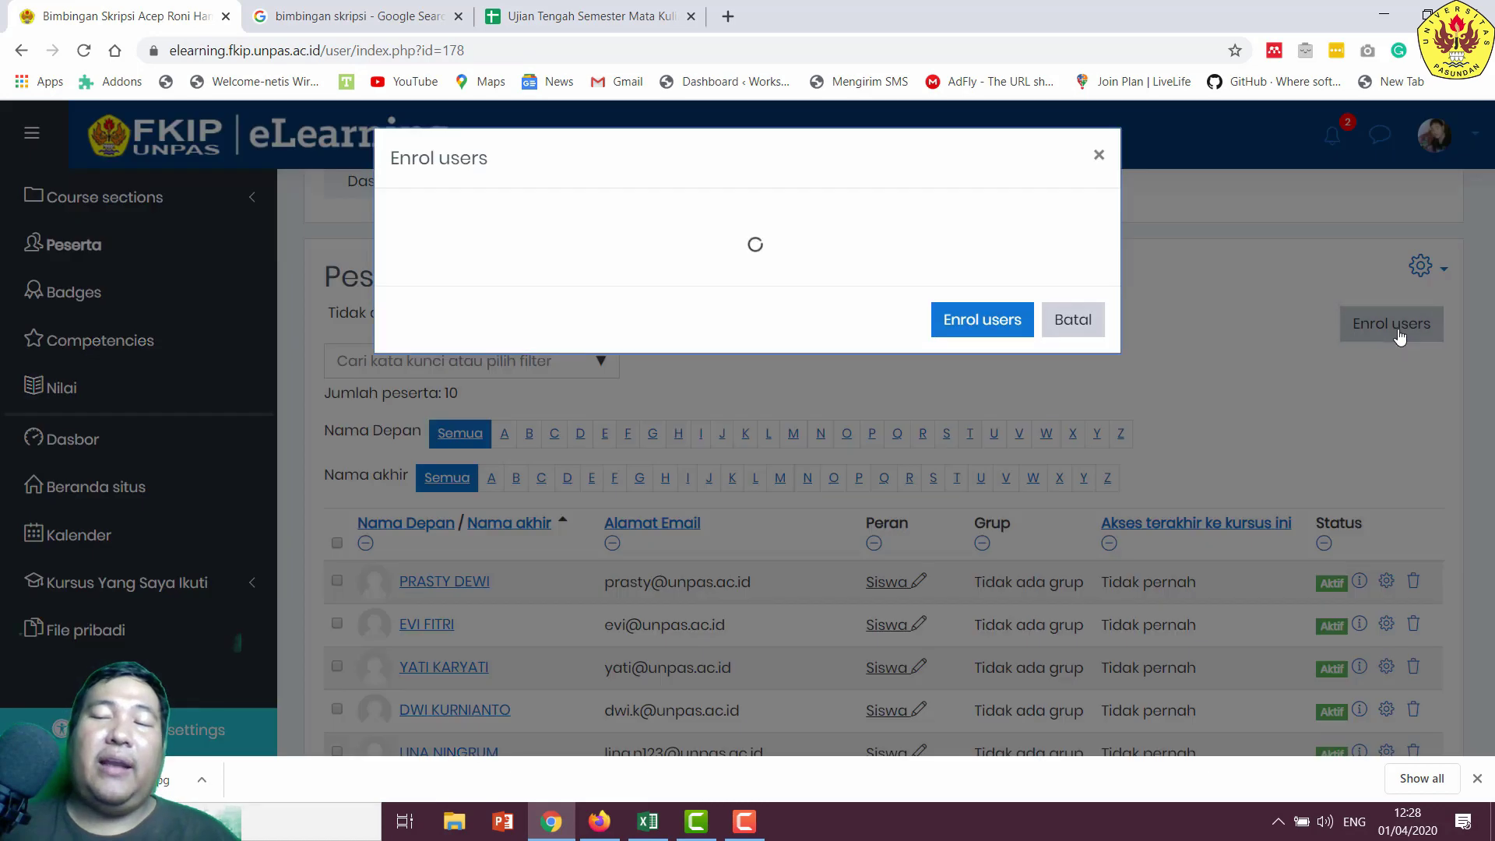
{"action": "left_click", "coordinate": [633, 308]}
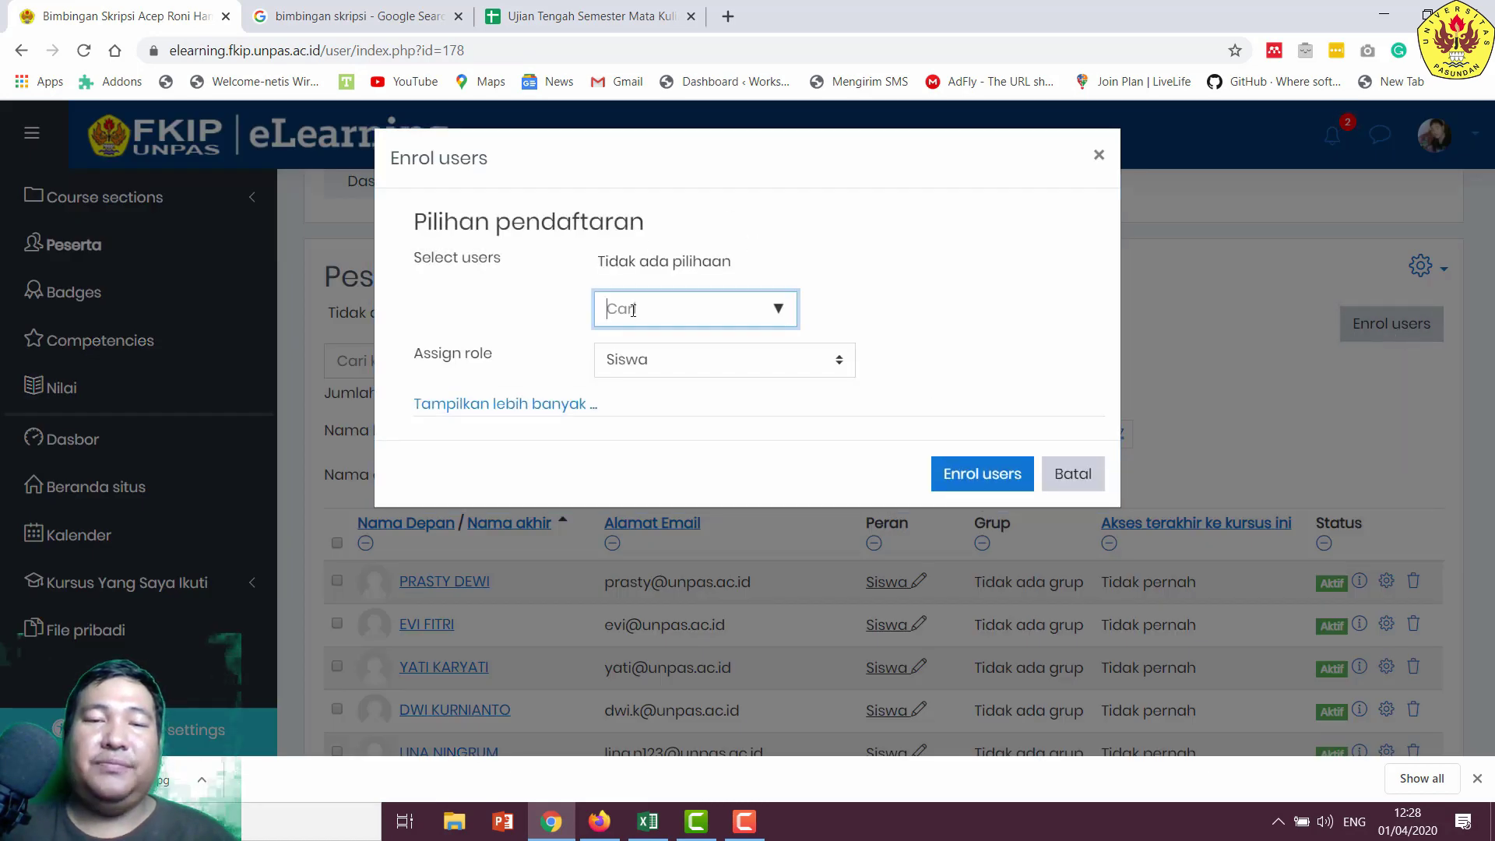
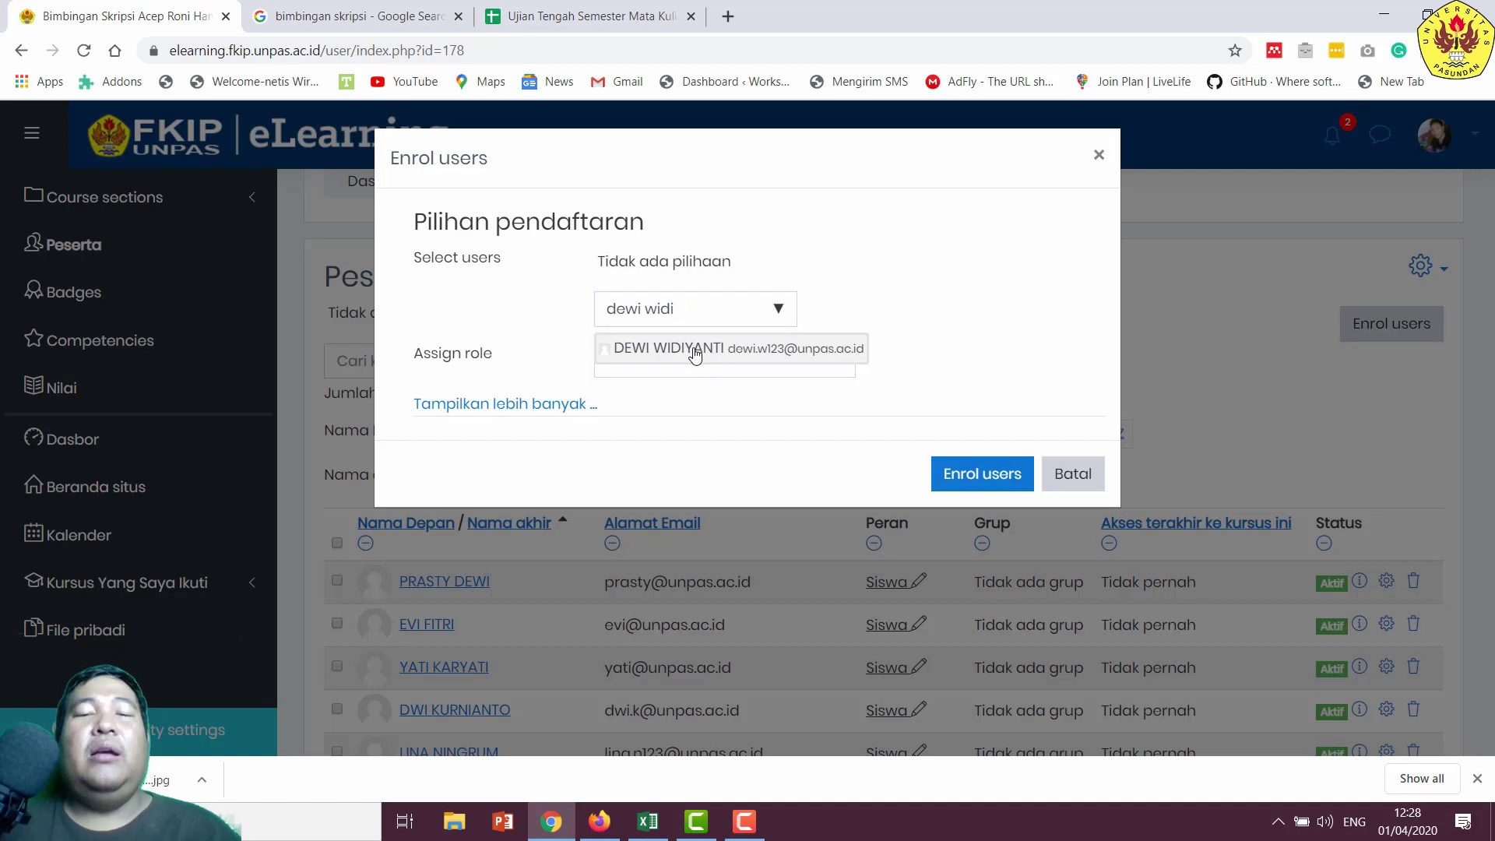
{"action": "left_click", "coordinate": [694, 356]}
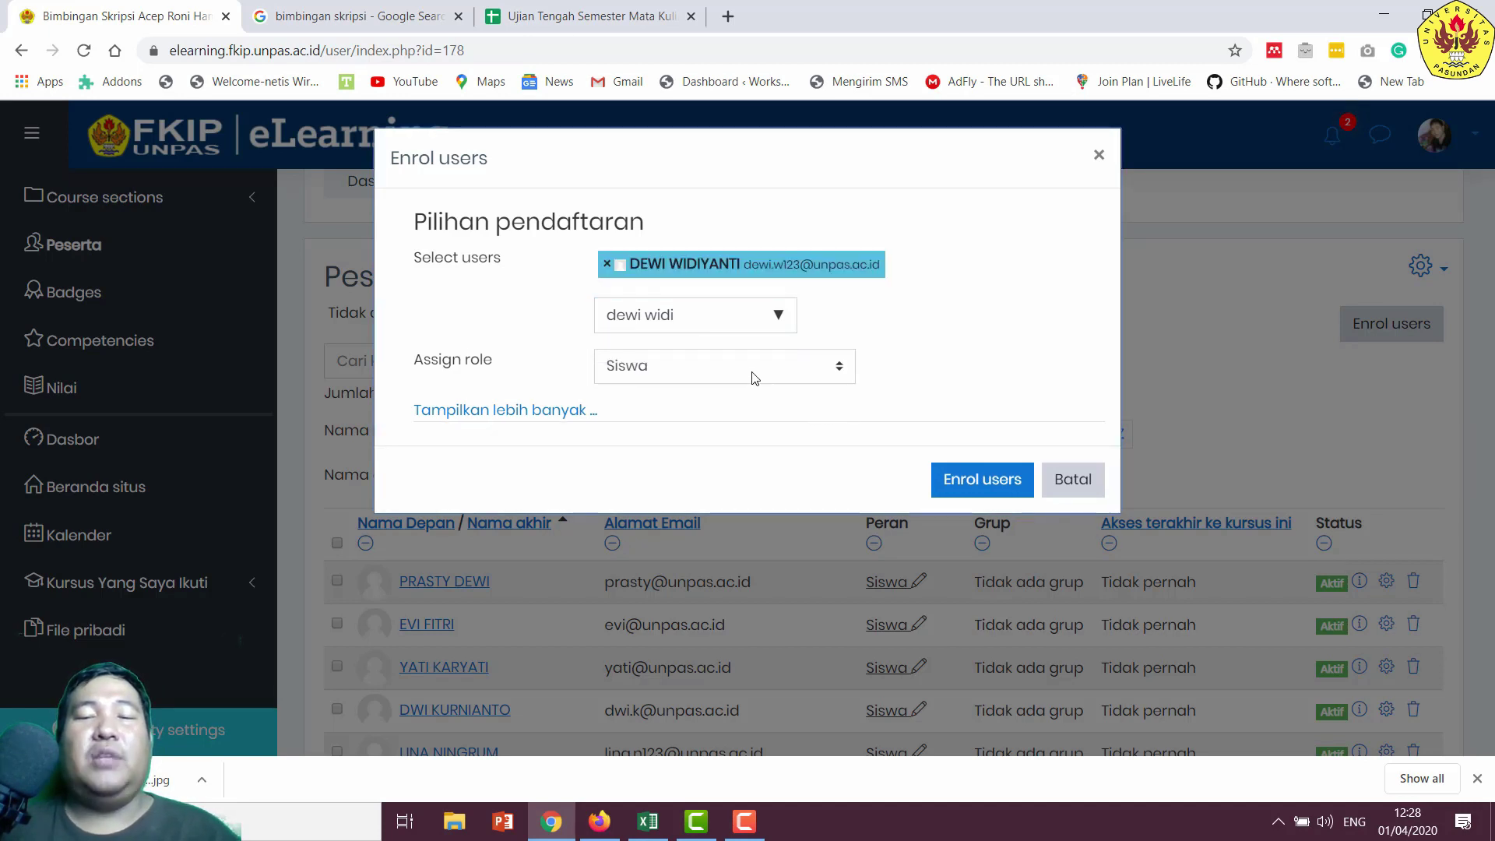
{"action": "left_click", "coordinate": [714, 367]}
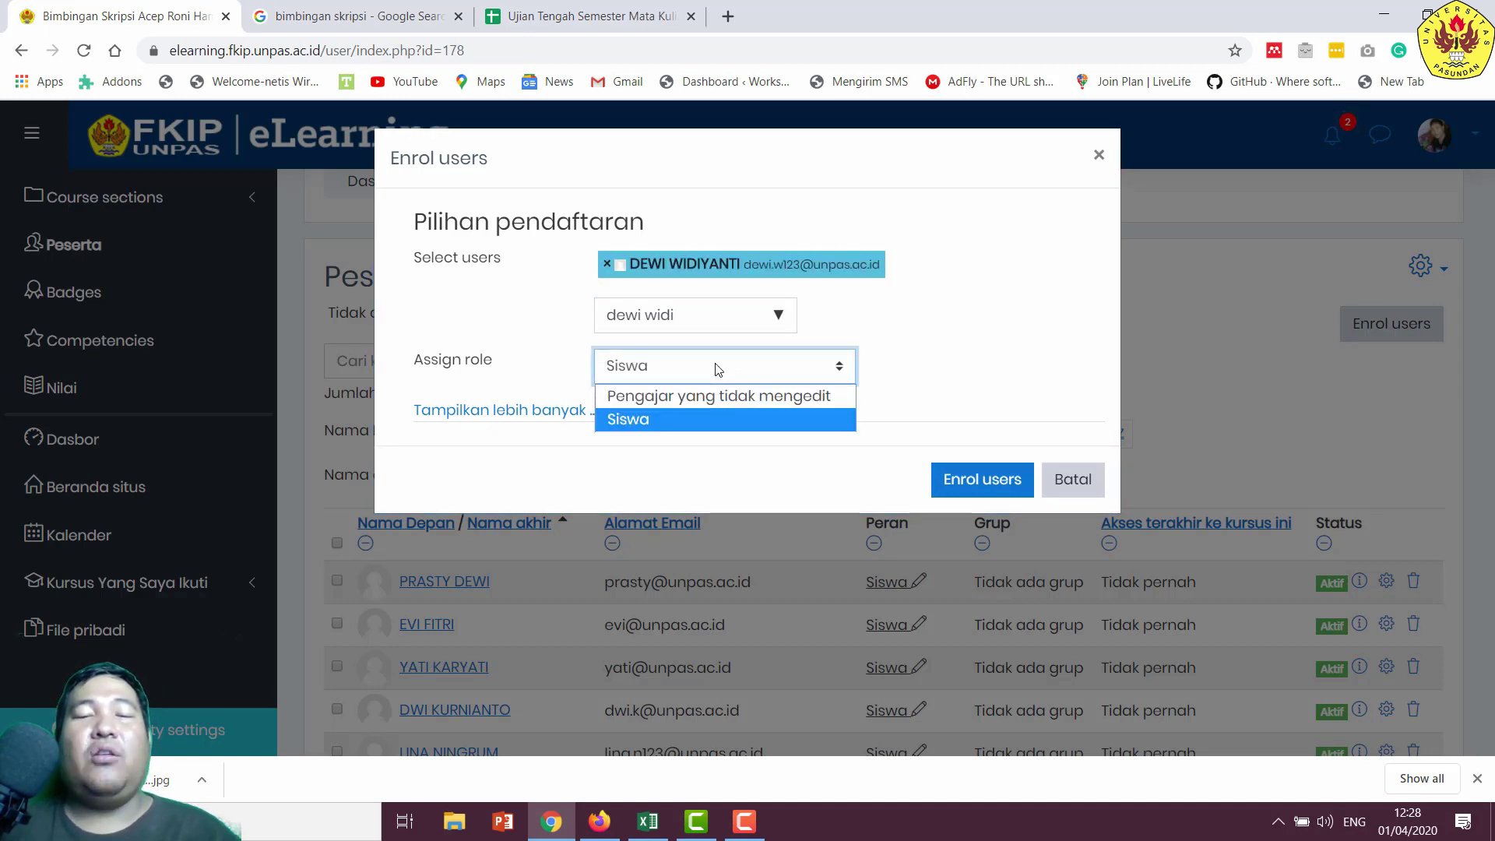
{"action": "left_click", "coordinate": [723, 371]}
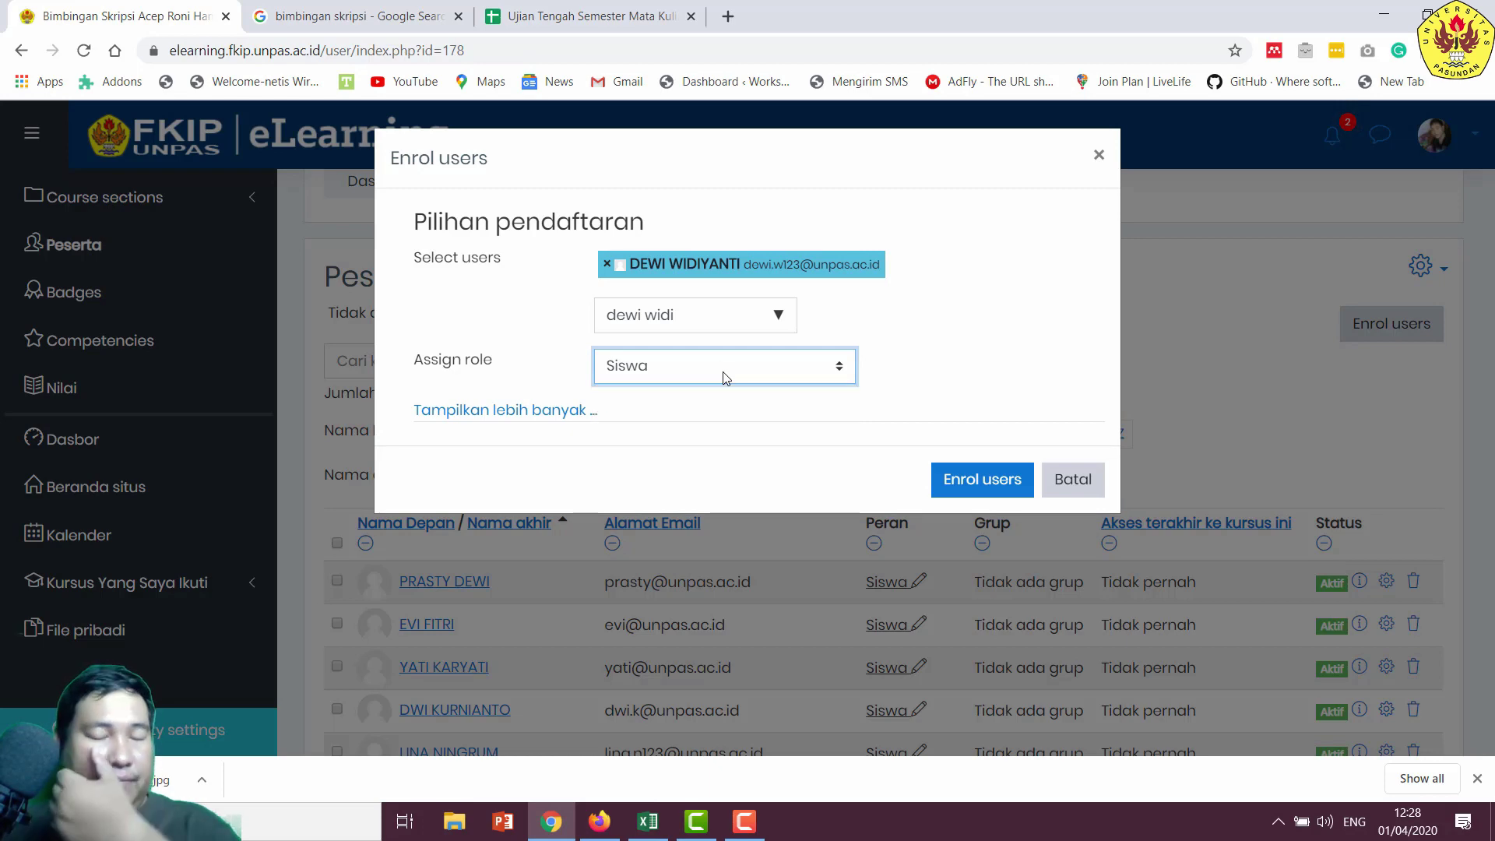
{"action": "left_click", "coordinate": [965, 481]}
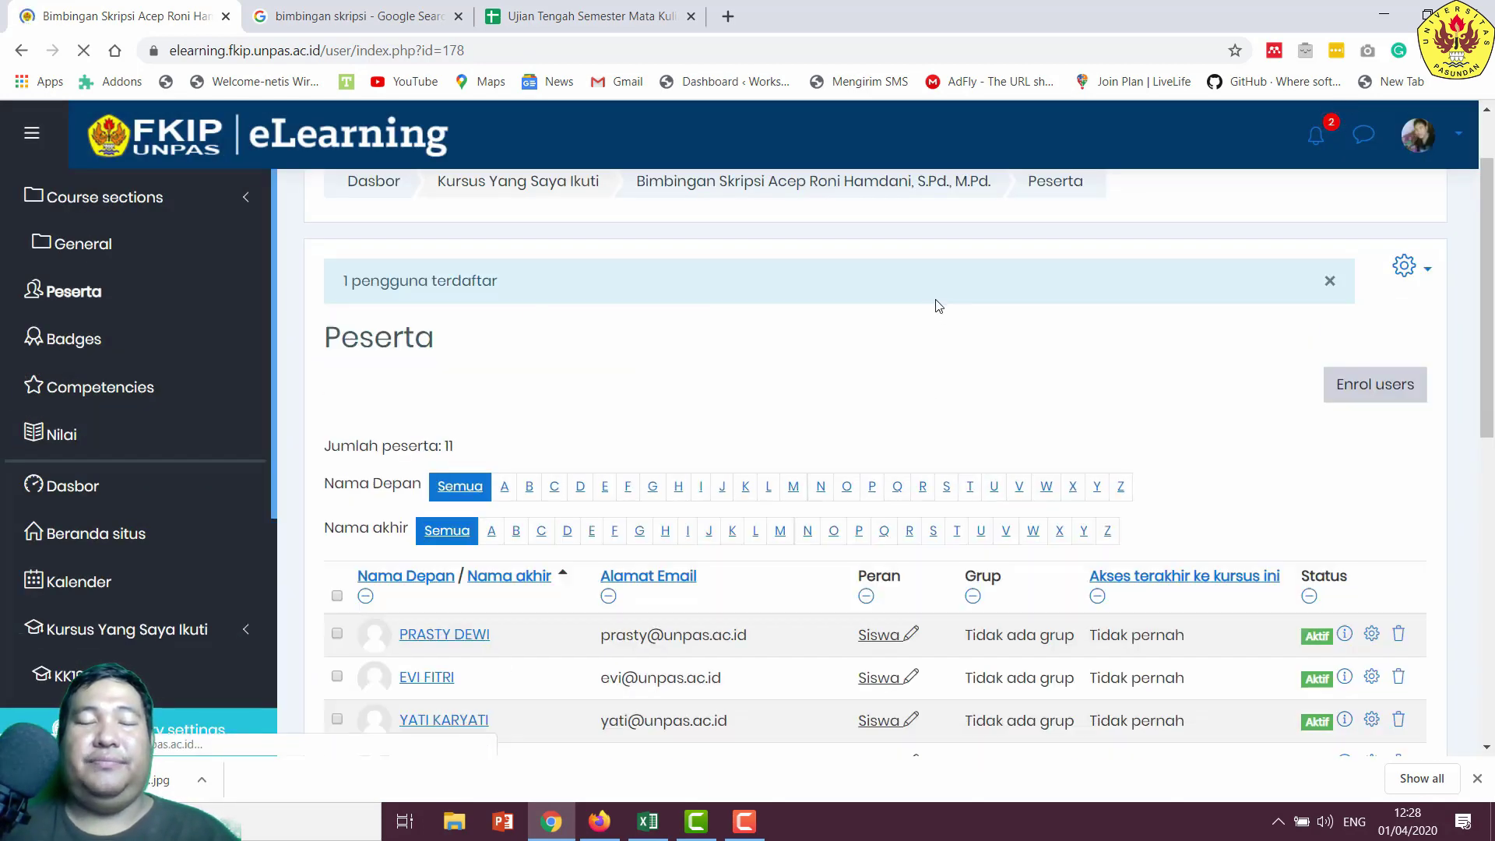
- Expand Course sections and return to the Bimbingan Skripsi main page via the breadcrumb
{"action": "scroll", "coordinate": [942, 312], "scroll_direction": "down", "scroll_amount": 4}
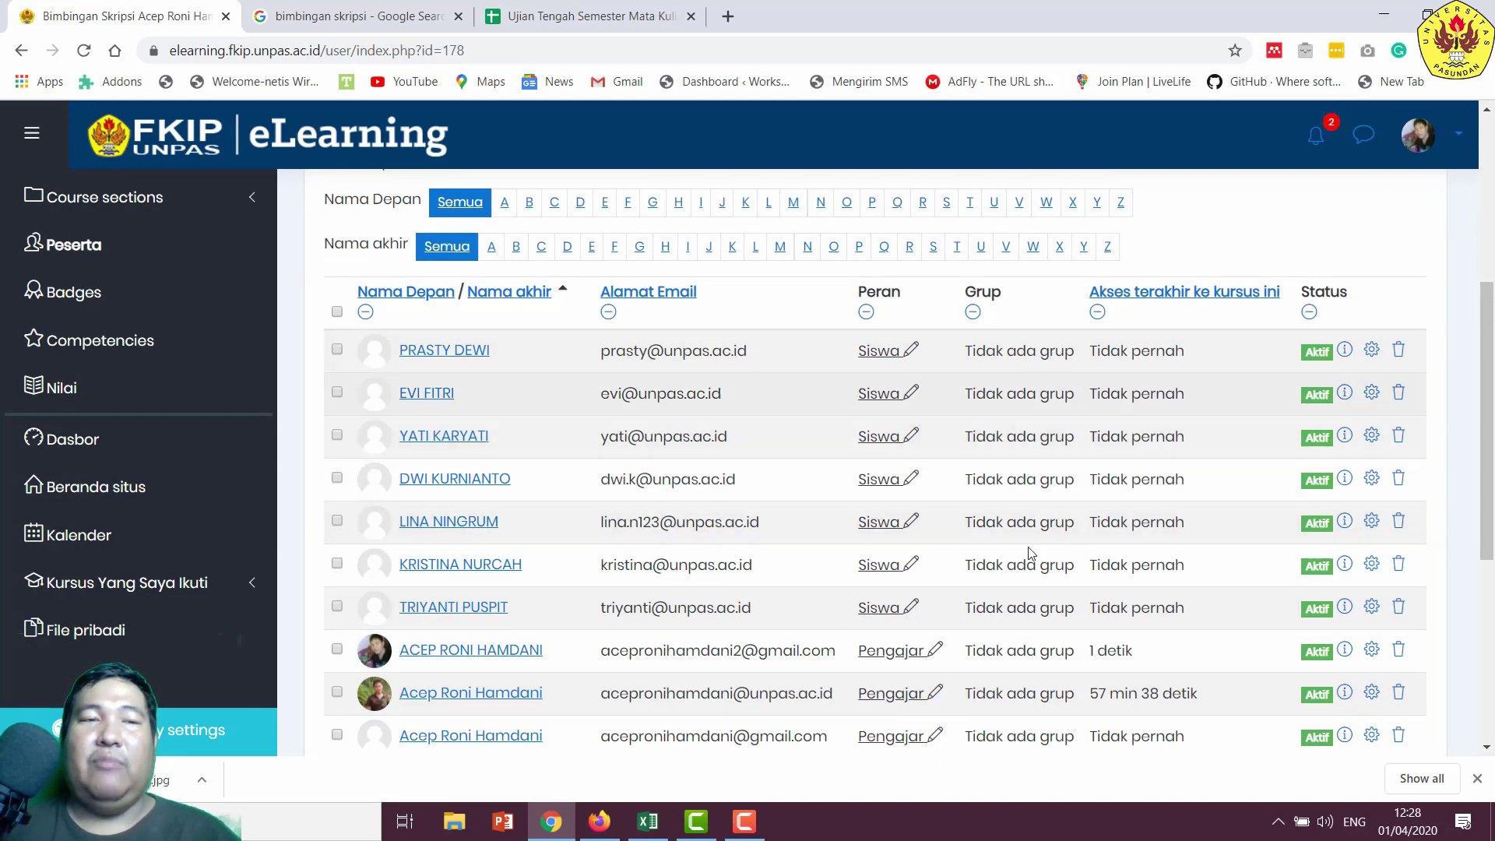
{"action": "scroll", "coordinate": [1031, 553], "scroll_direction": "down", "scroll_amount": 1}
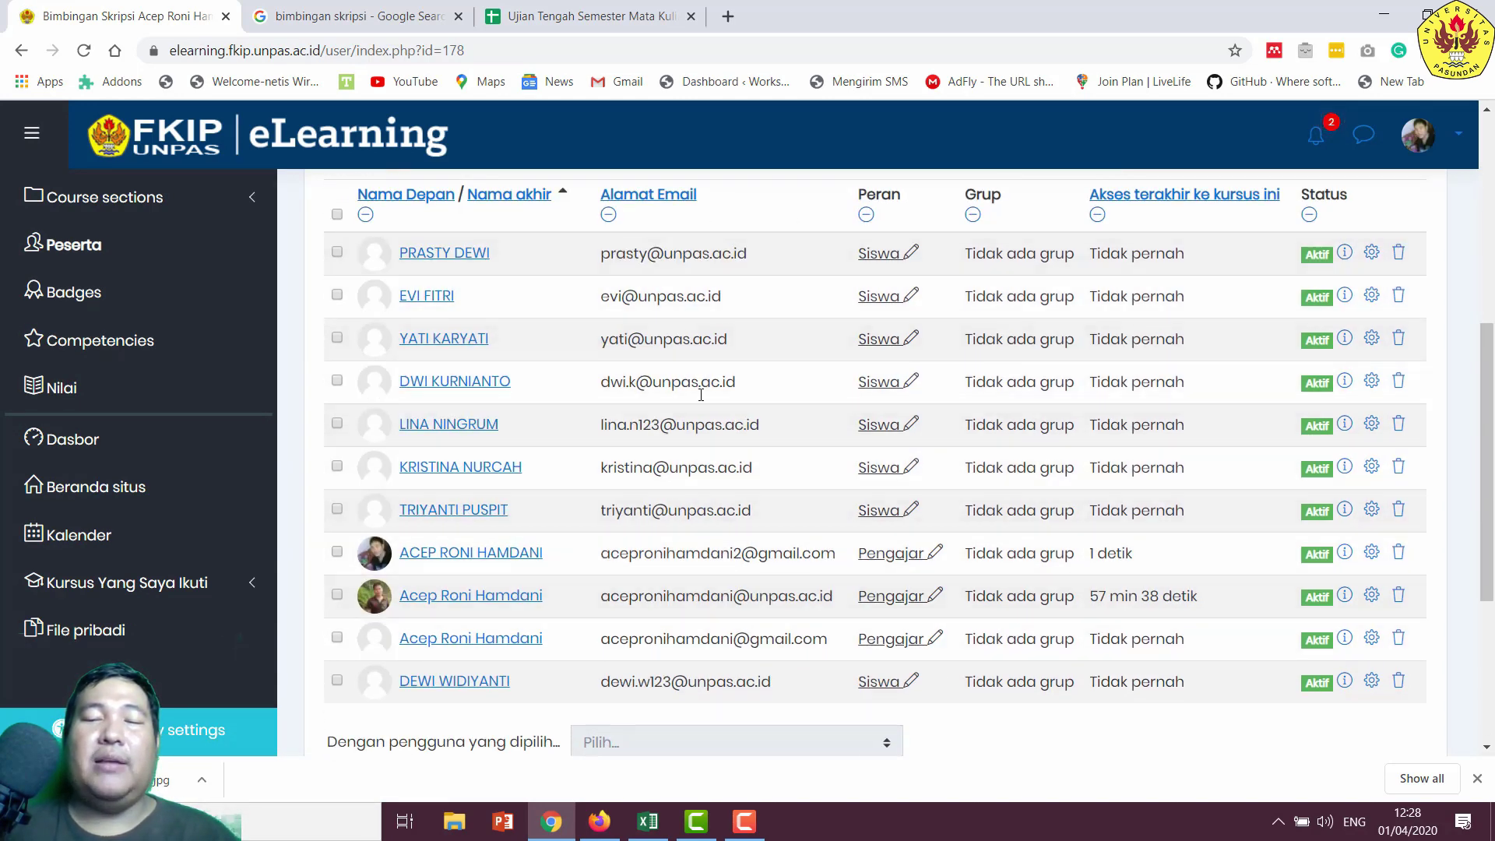
{"action": "scroll", "coordinate": [949, 490], "scroll_direction": "up", "scroll_amount": 5}
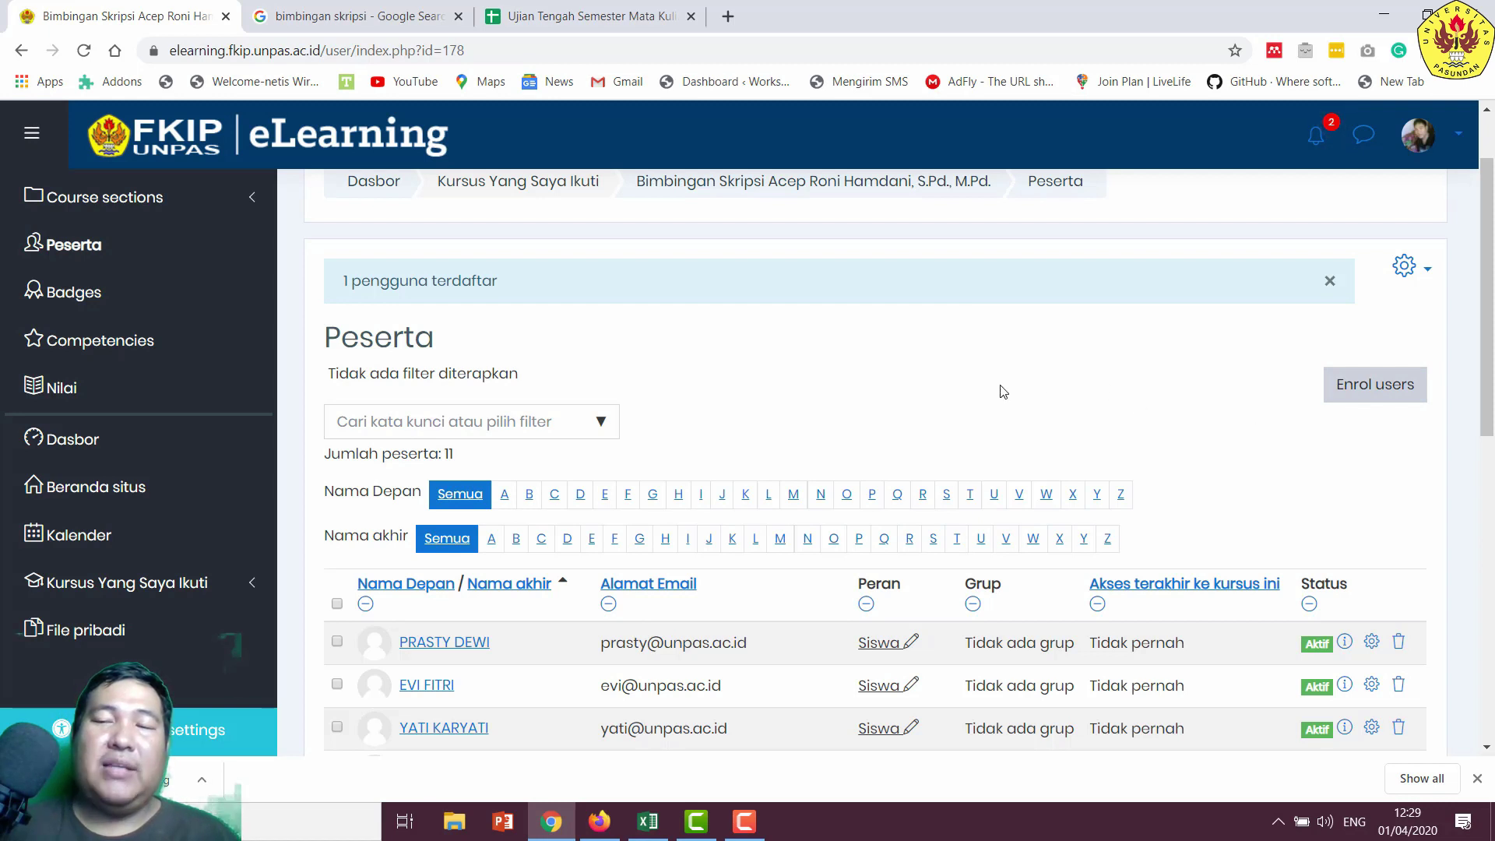
{"action": "scroll", "coordinate": [1008, 397], "scroll_direction": "down", "scroll_amount": 1}
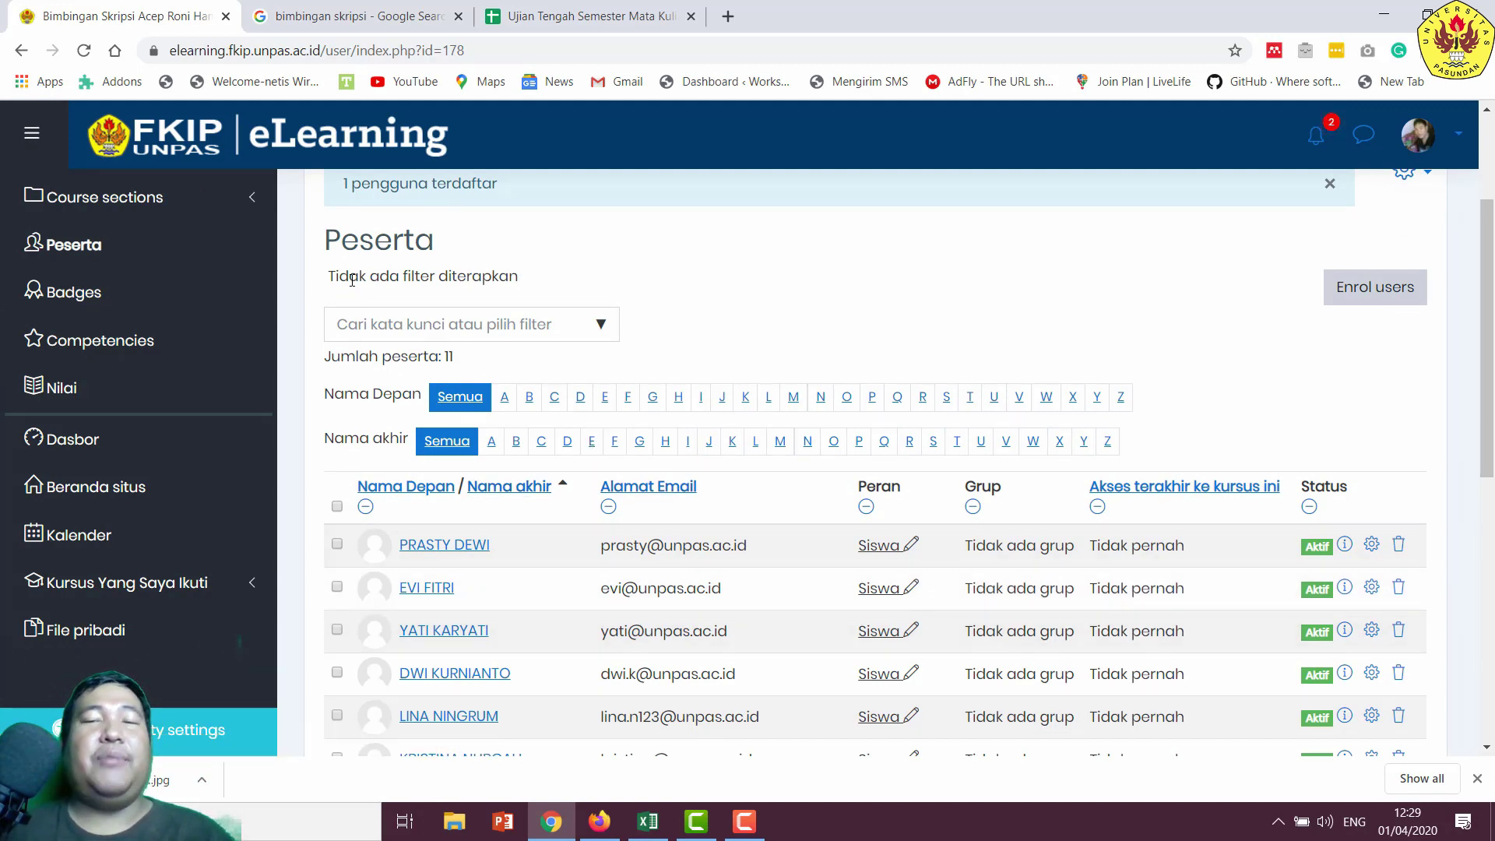
{"action": "left_click", "coordinate": [129, 202]}
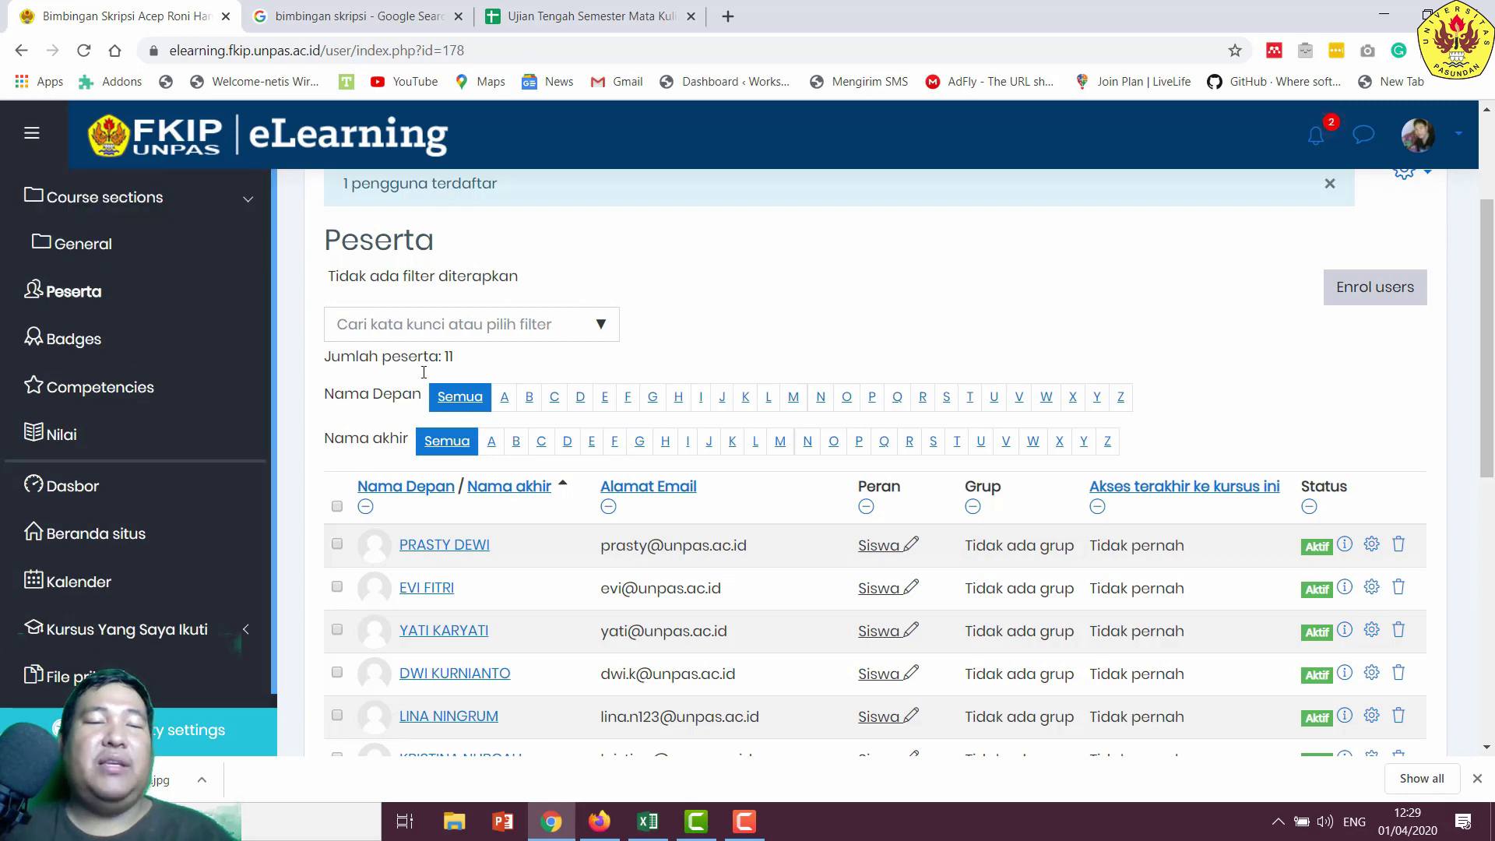
{"action": "scroll", "coordinate": [202, 538], "scroll_direction": "down", "scroll_amount": 1}
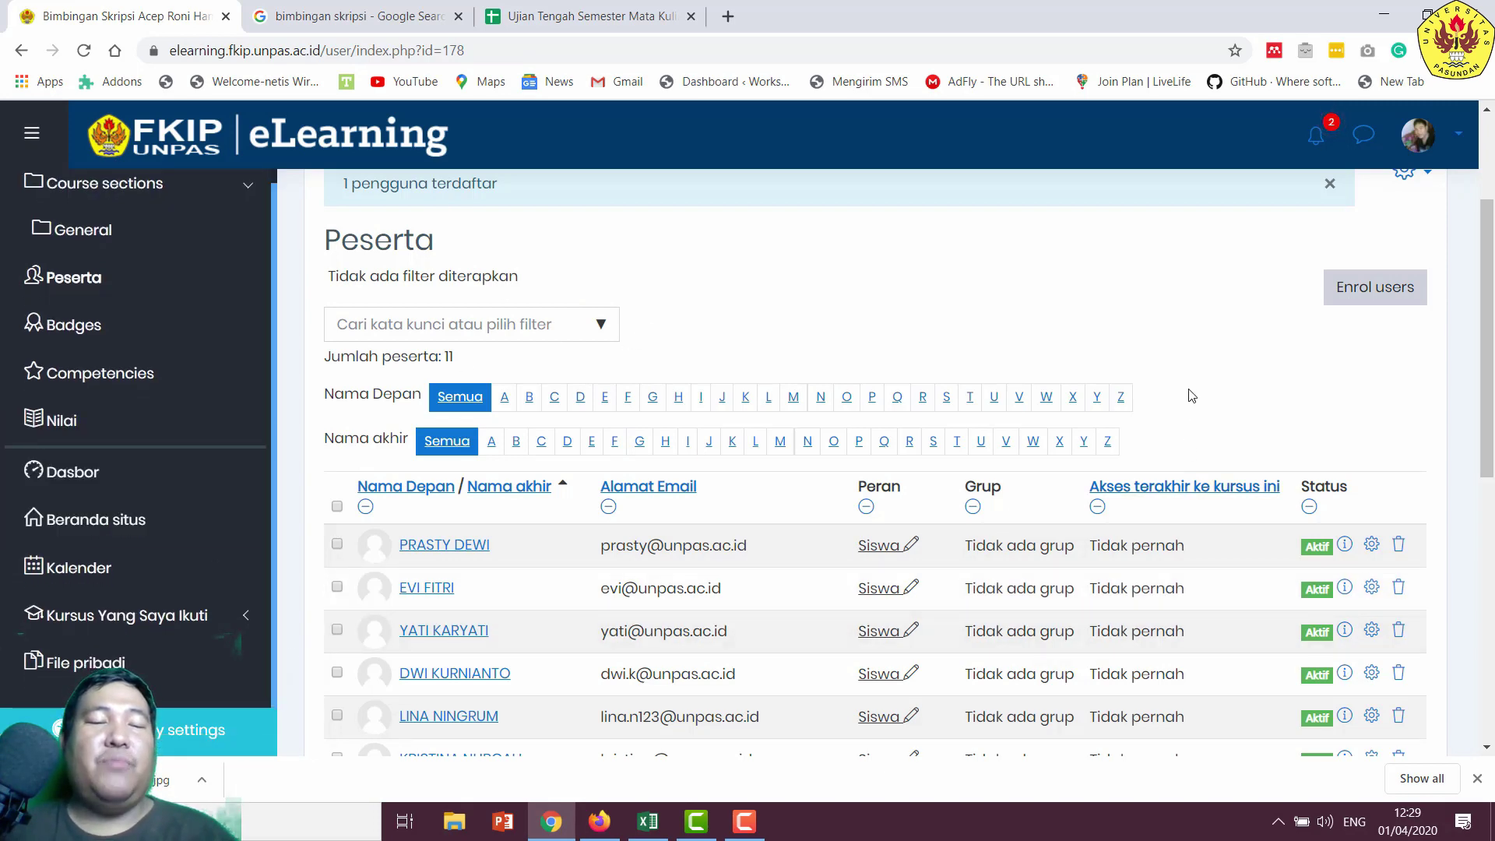
{"action": "scroll", "coordinate": [1051, 333], "scroll_direction": "up", "scroll_amount": 3}
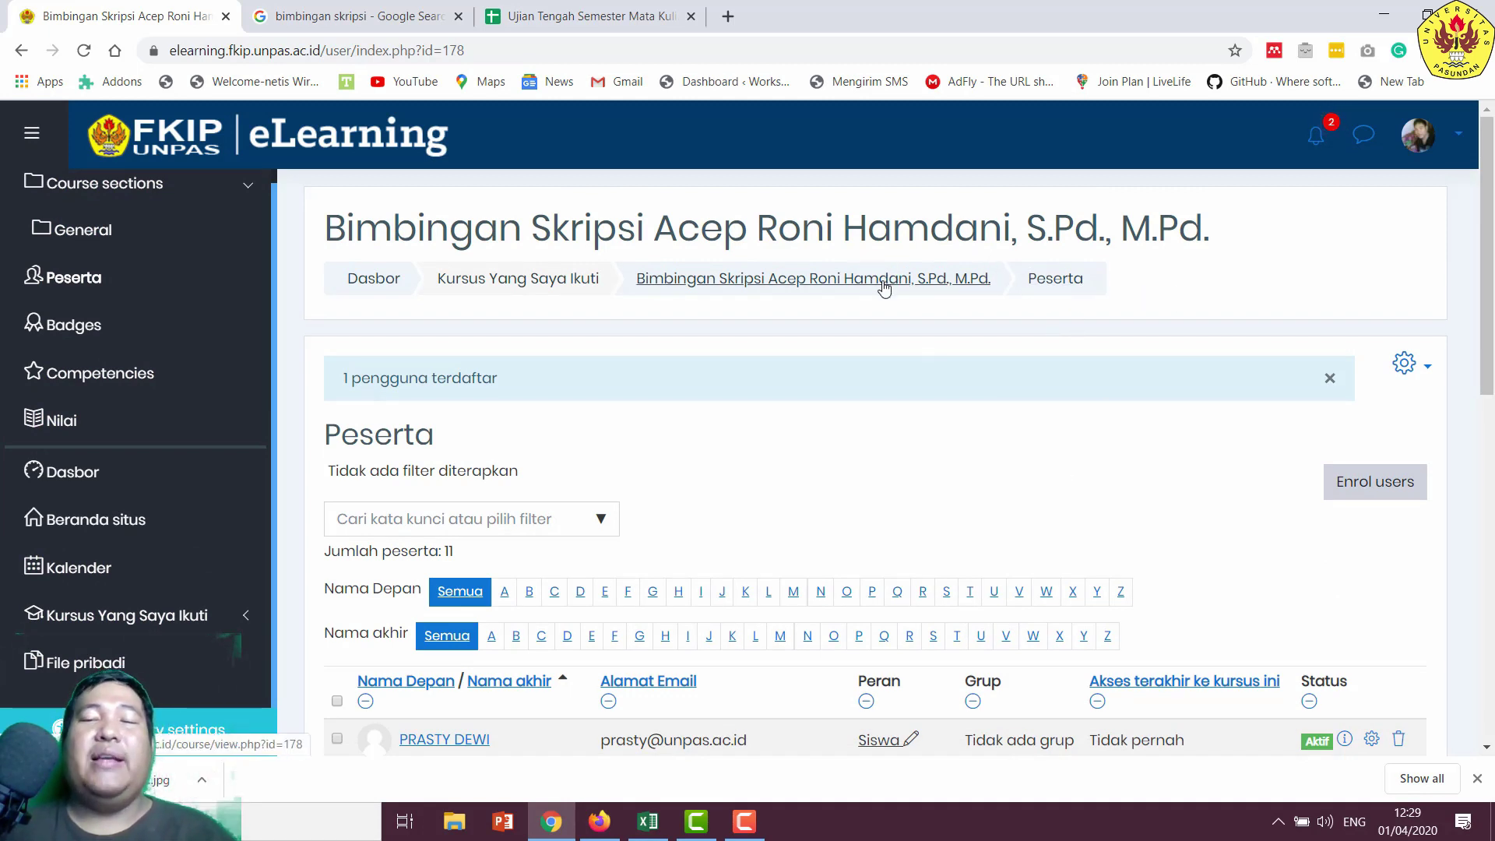
{"action": "left_click", "coordinate": [837, 296]}
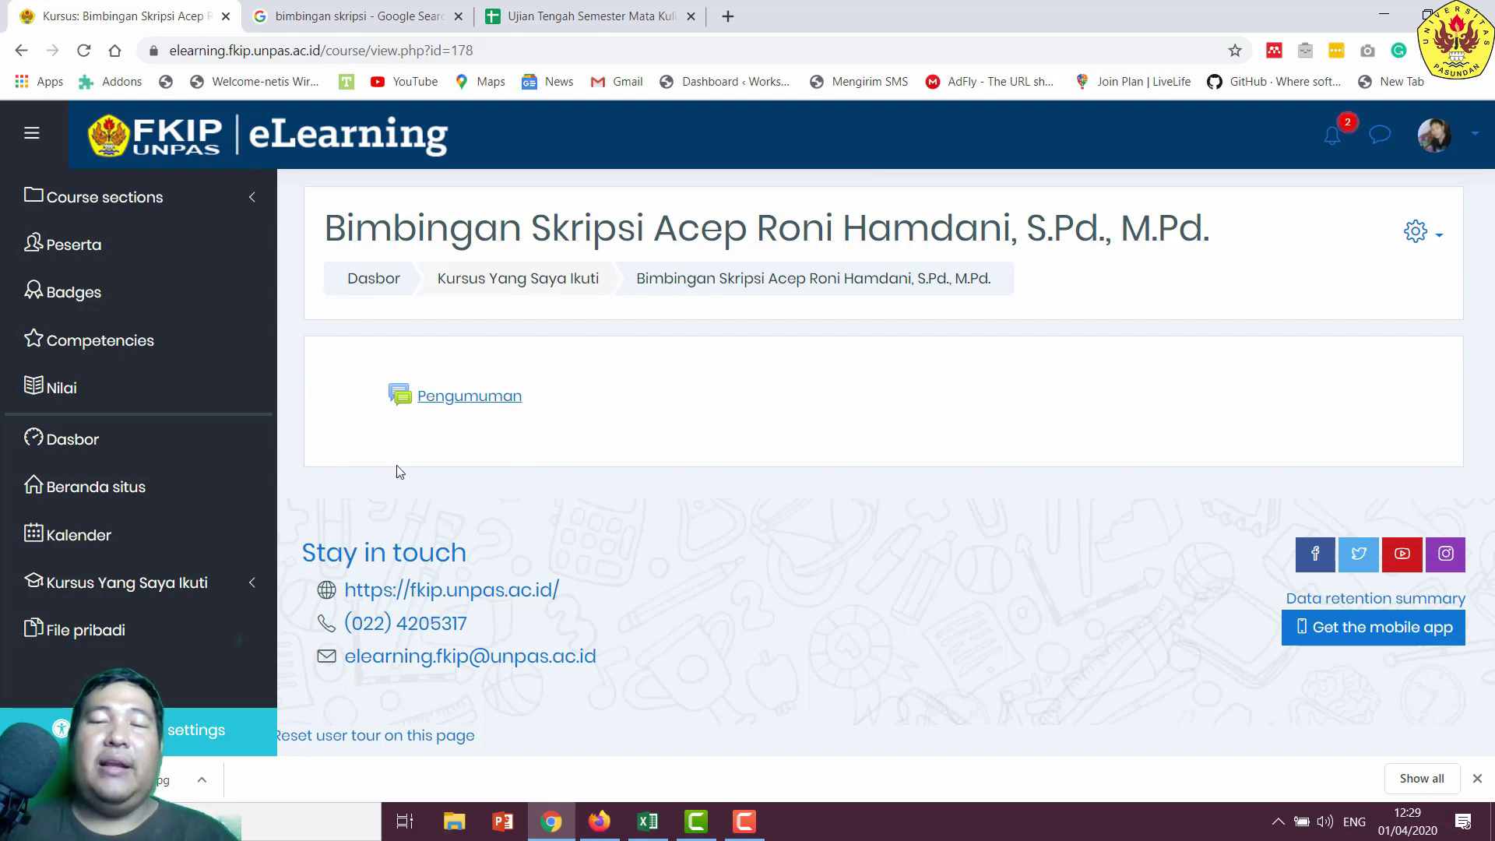
- Turn on editing mode and add a new Forum activity to the General section
{"action": "left_click", "coordinate": [1441, 243]}
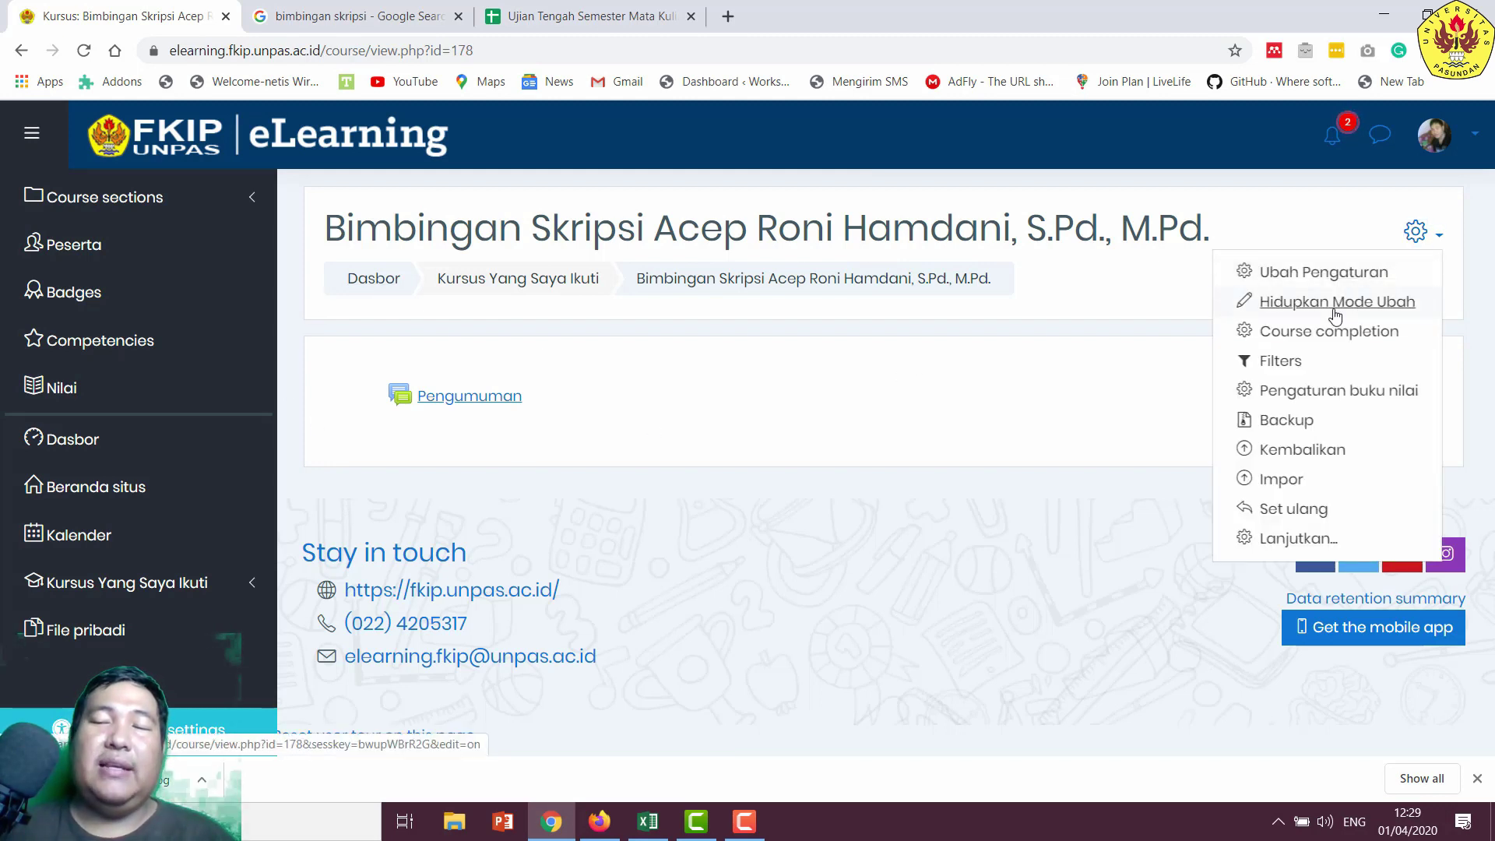
{"action": "left_click", "coordinate": [1247, 304]}
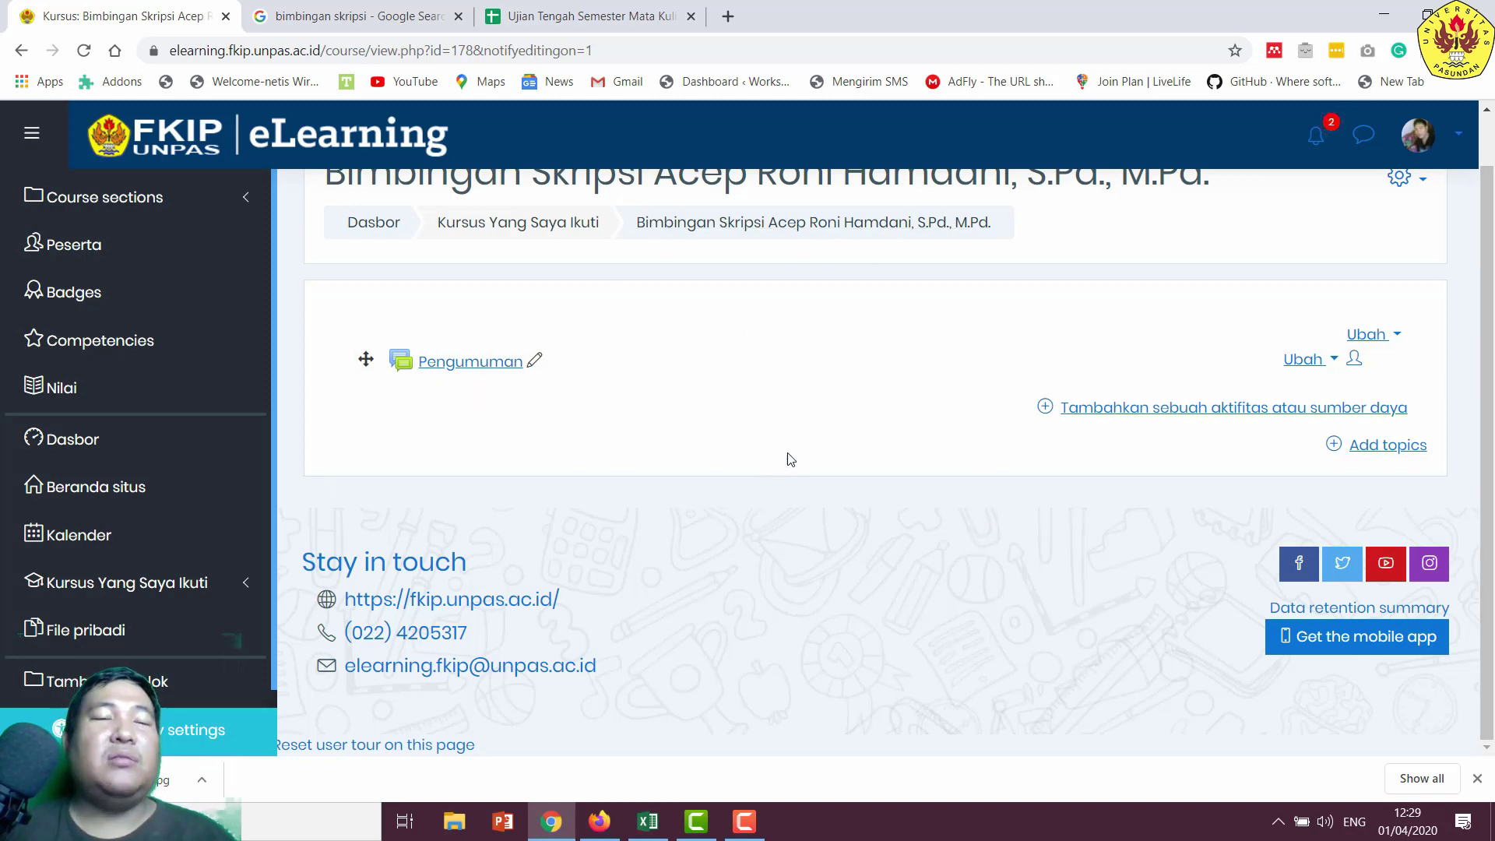
{"action": "left_click", "coordinate": [1149, 409]}
{"action": "left_click_drag", "start_coordinate": [712, 331], "coordinate": [654, 398]}
{"action": "scroll", "coordinate": [639, 389], "scroll_direction": "up", "scroll_amount": 1}
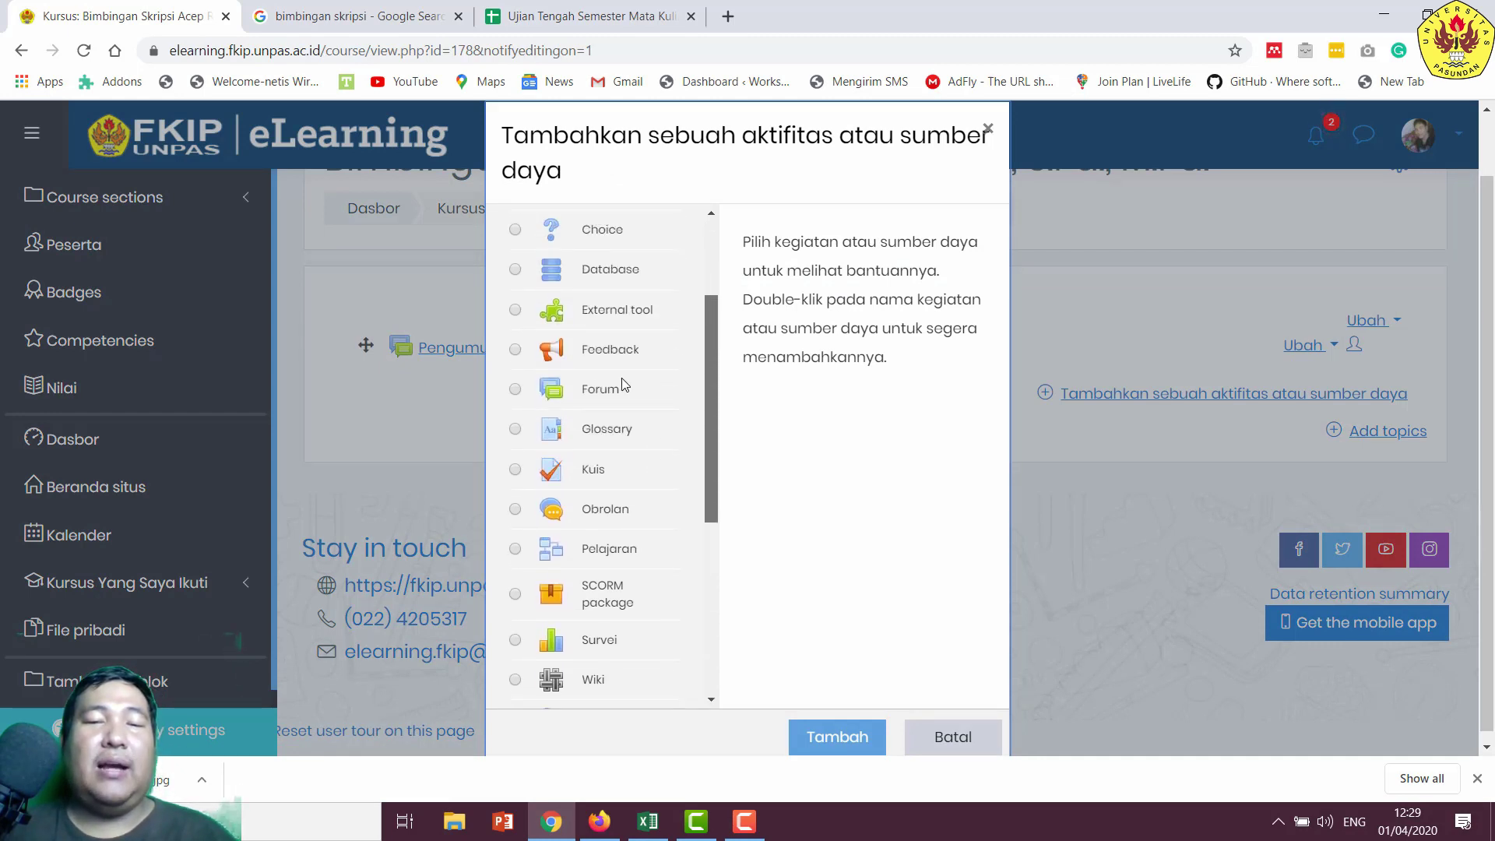
{"action": "left_click", "coordinate": [578, 391]}
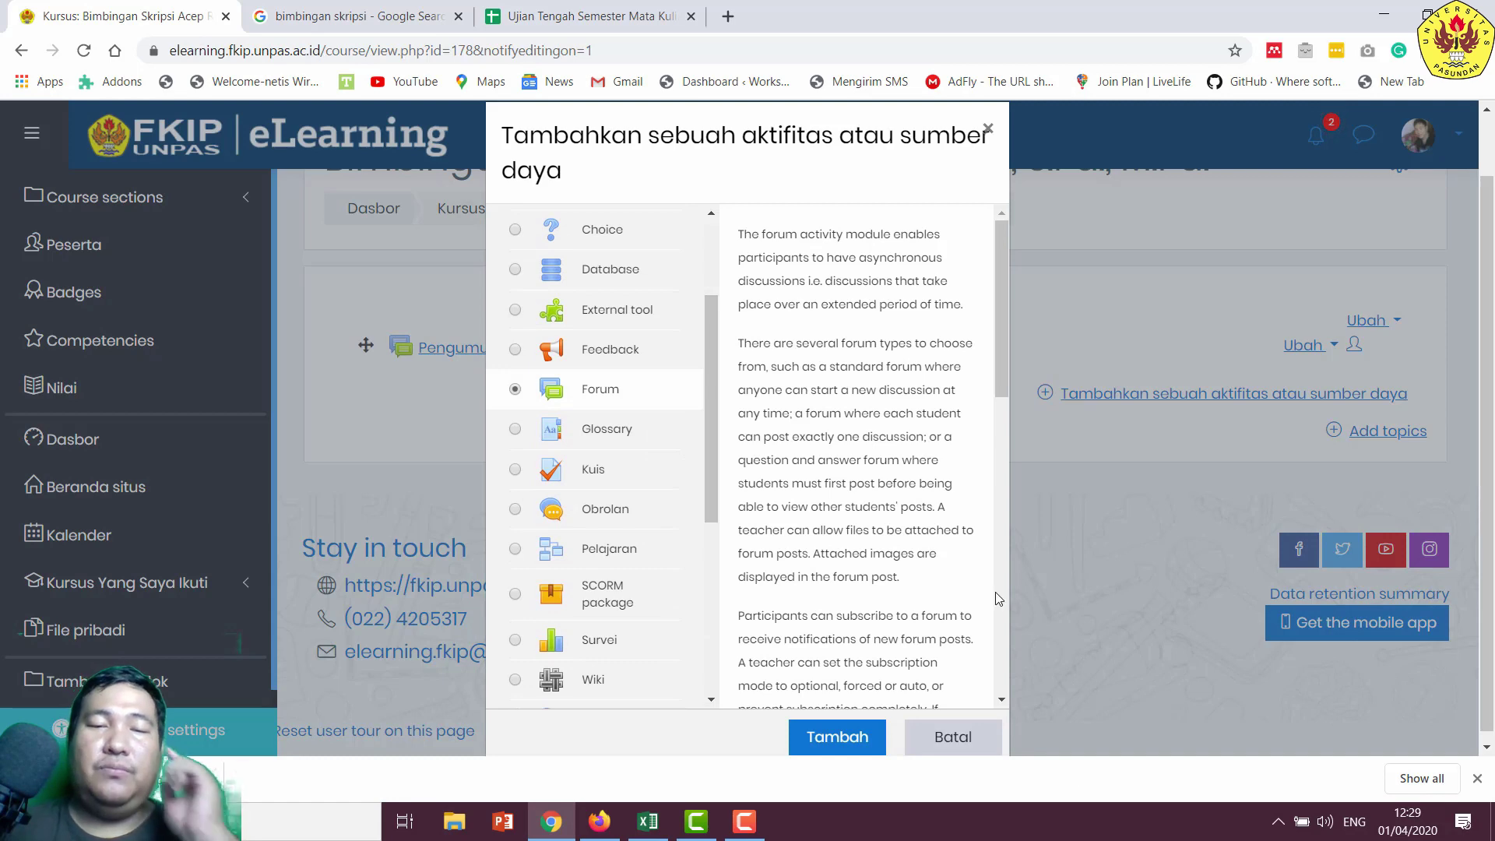
{"action": "left_click", "coordinate": [855, 738]}
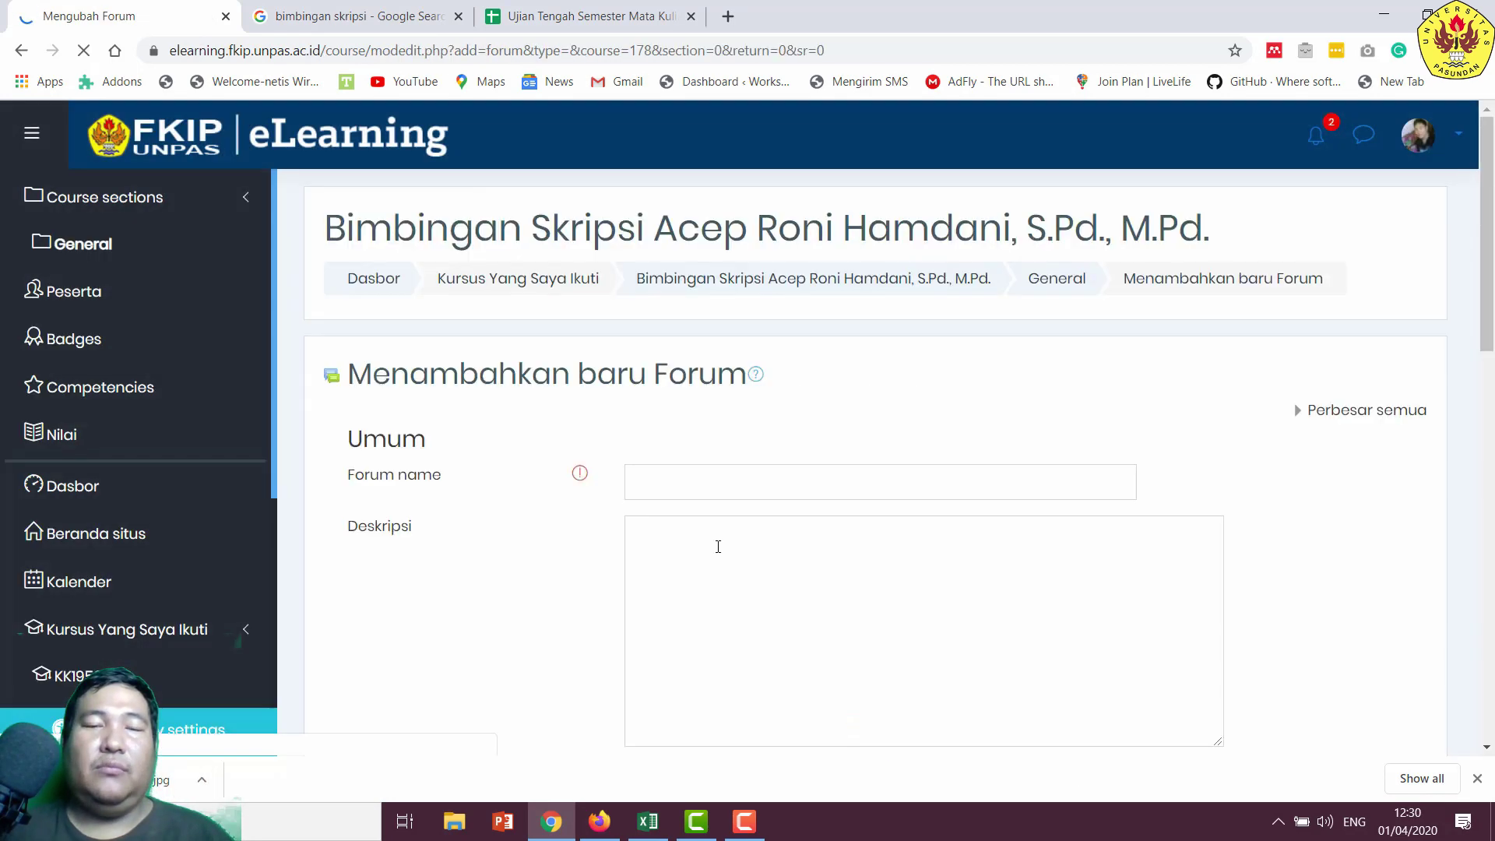
- Name the forum 'Forum Diskusi Bimbingan Skripsi' with a description on student–lecturer group interaction
{"action": "left_click", "coordinate": [693, 473]}
{"action": "type", "text": "F"}
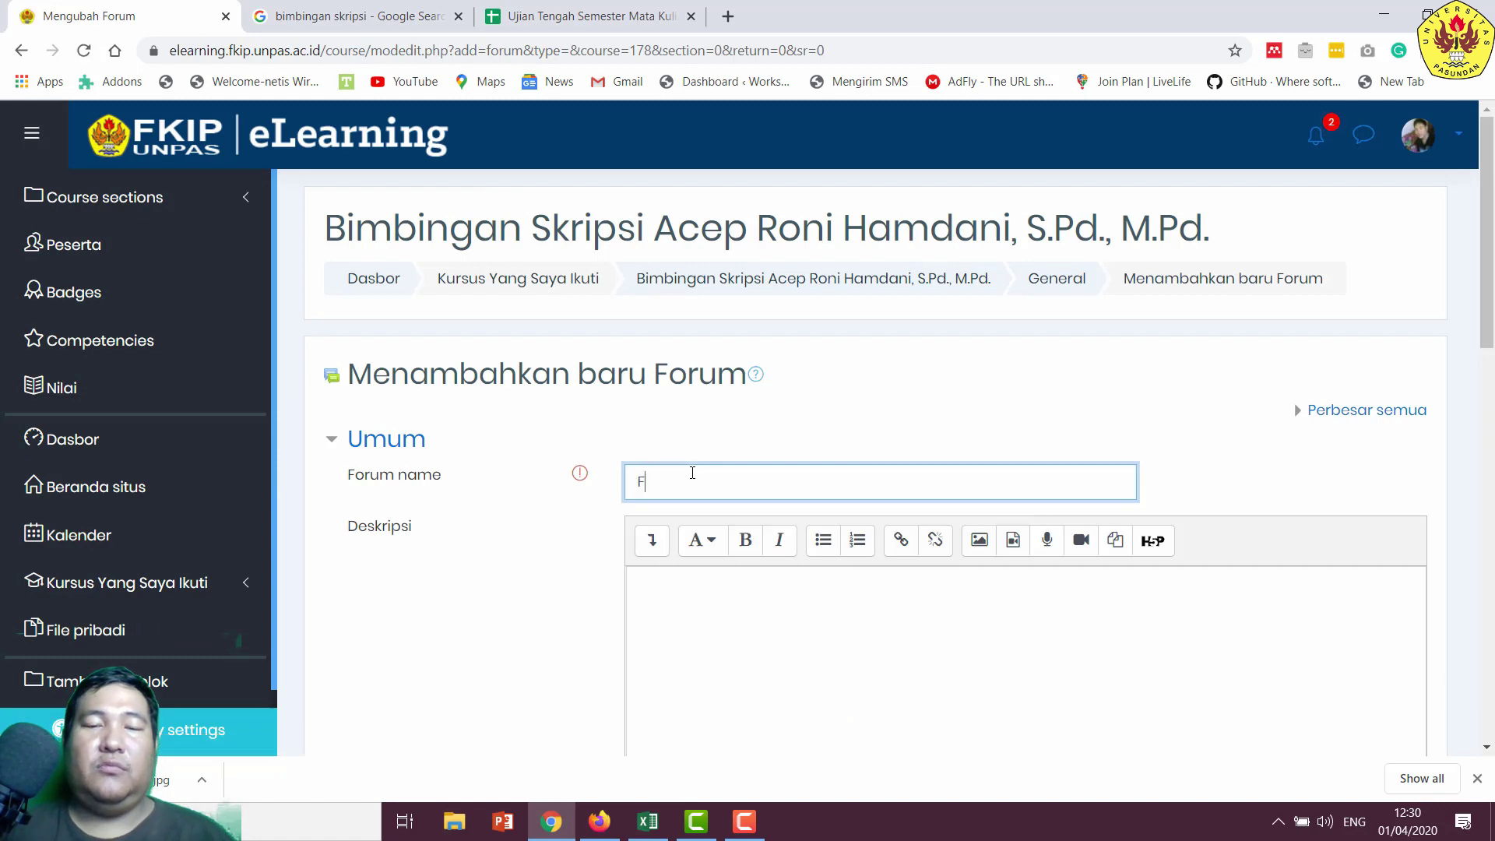
{"action": "type", "text": "orum Di"}
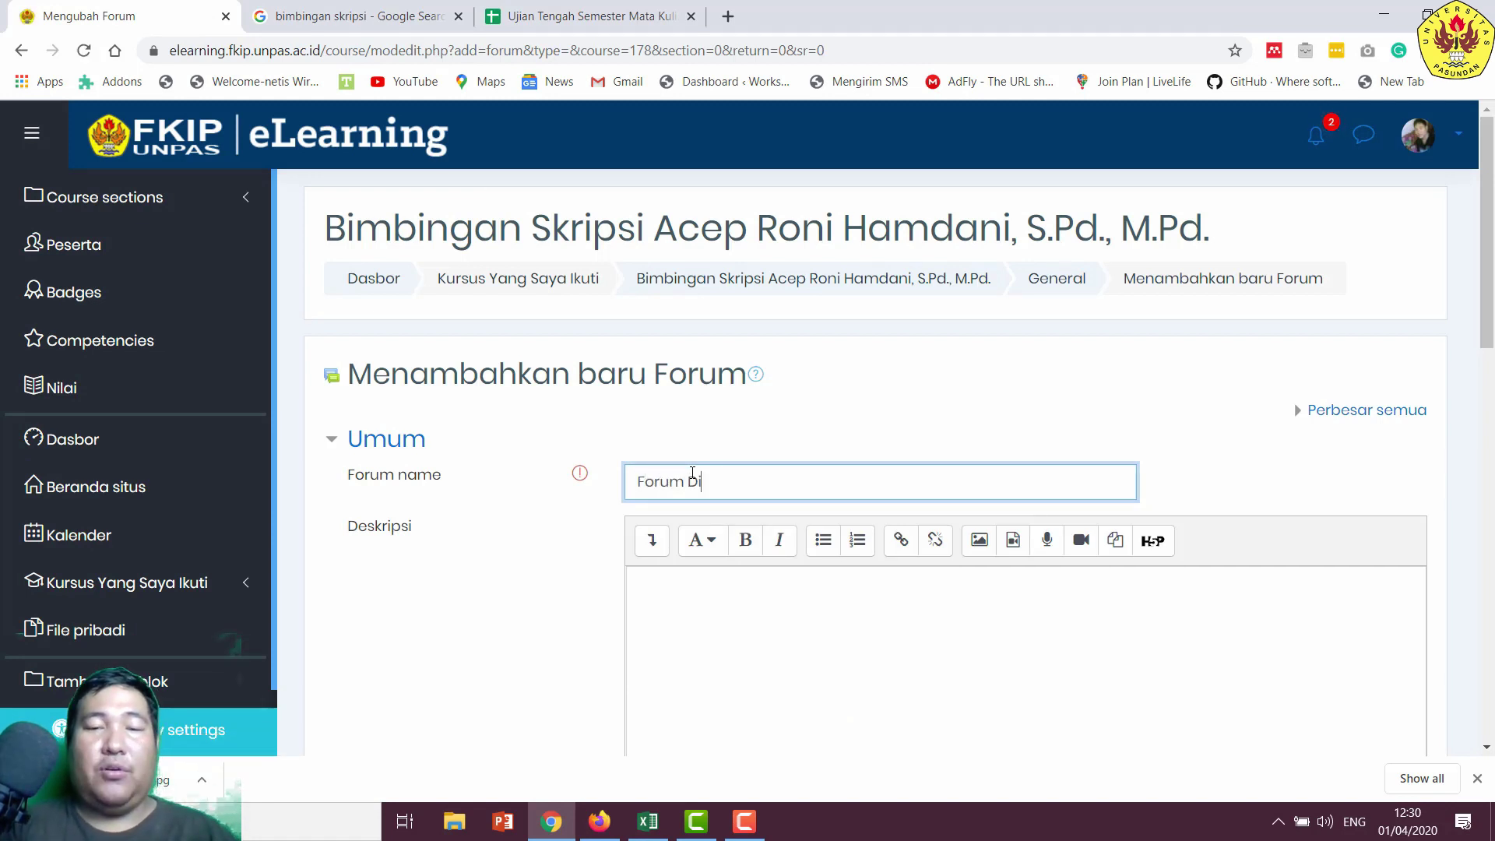
{"action": "type", "text": "skusi"}
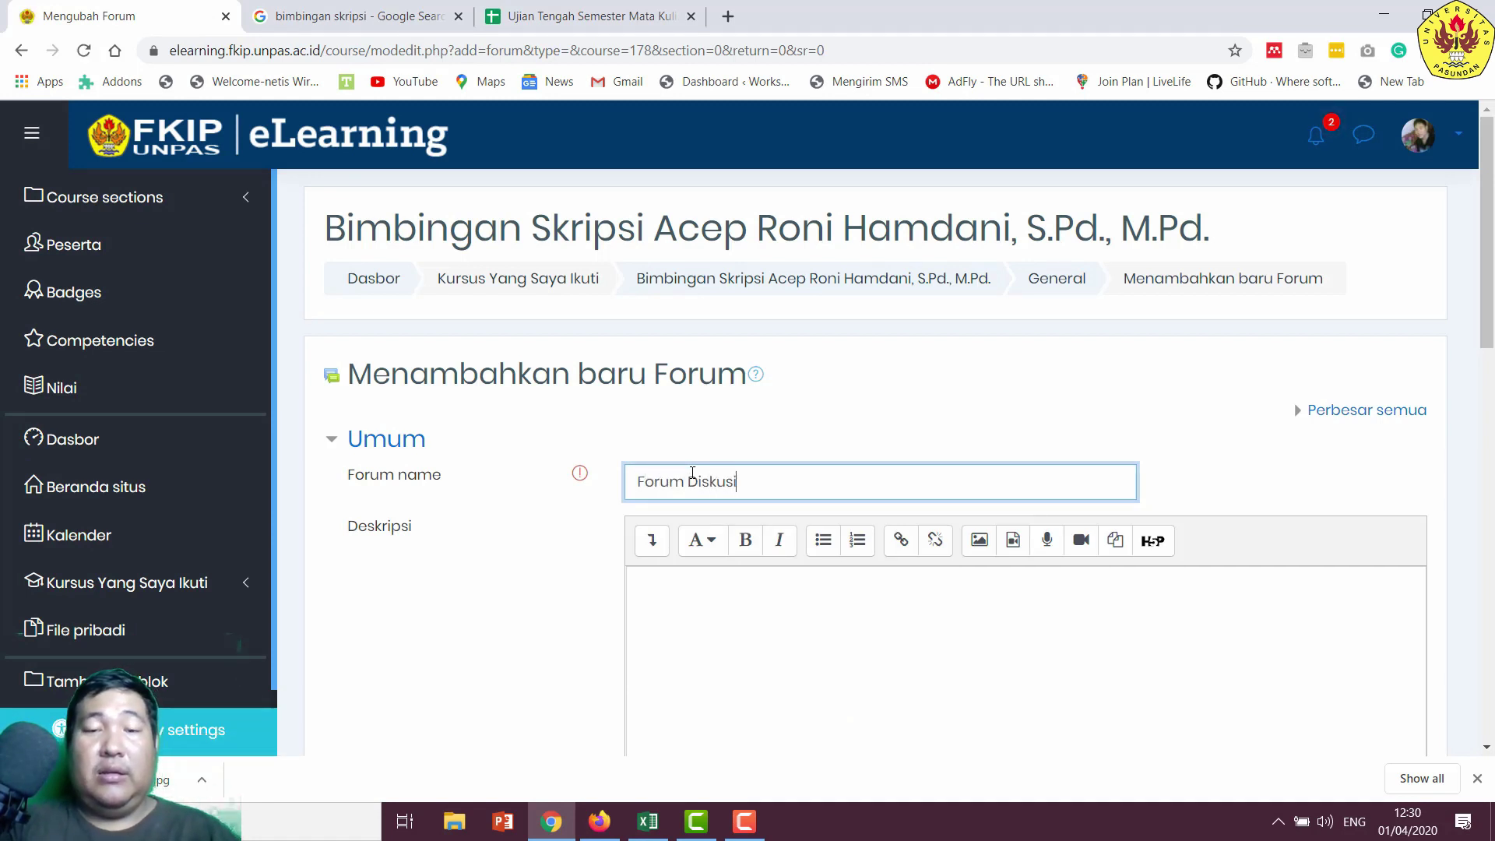
{"action": "type", "text": " Bimbingan"}
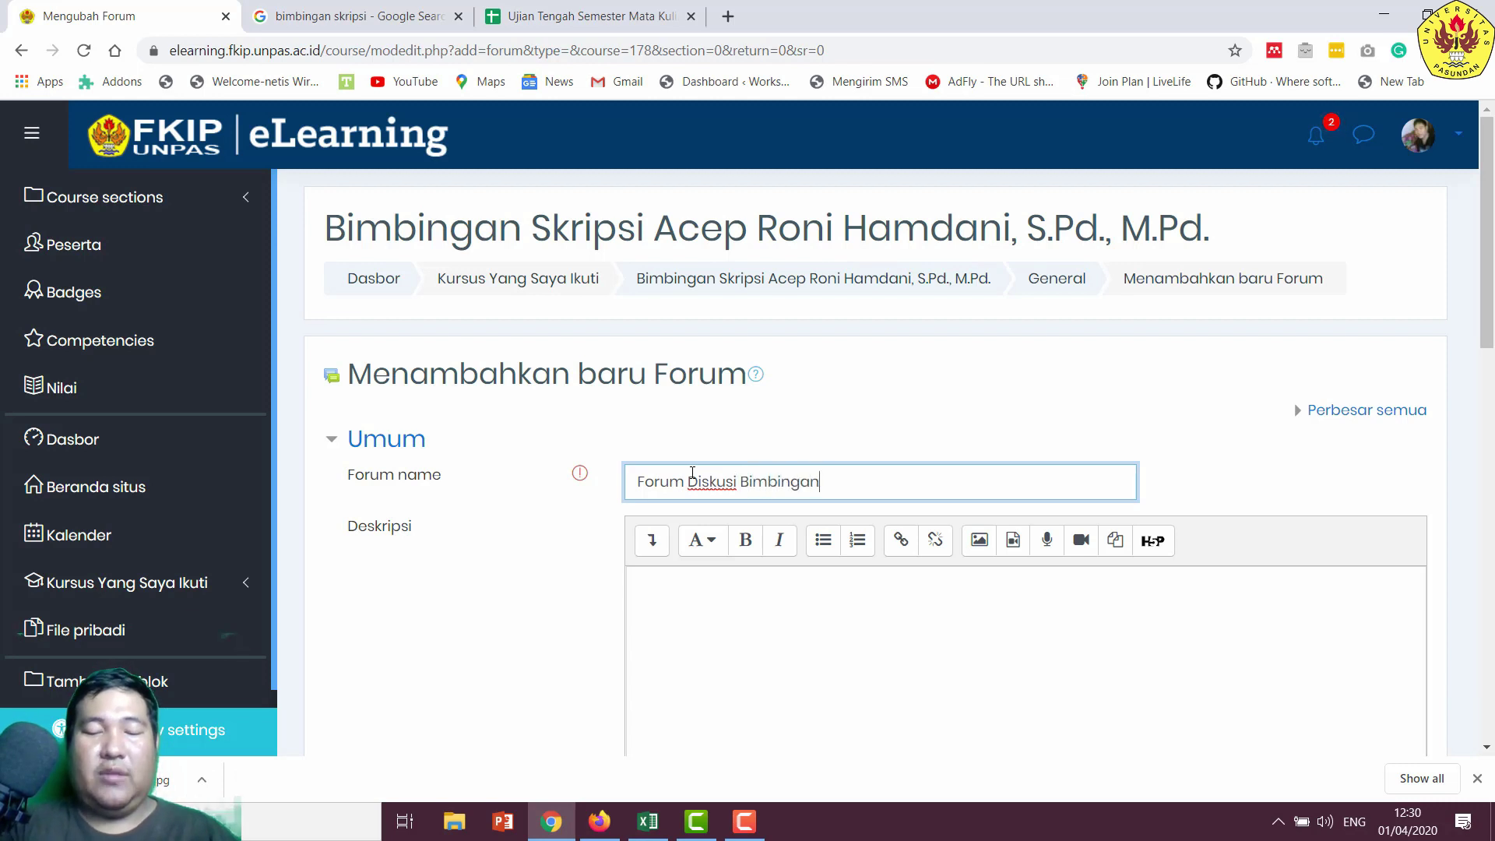
{"action": "type", "text": " Skrips"}
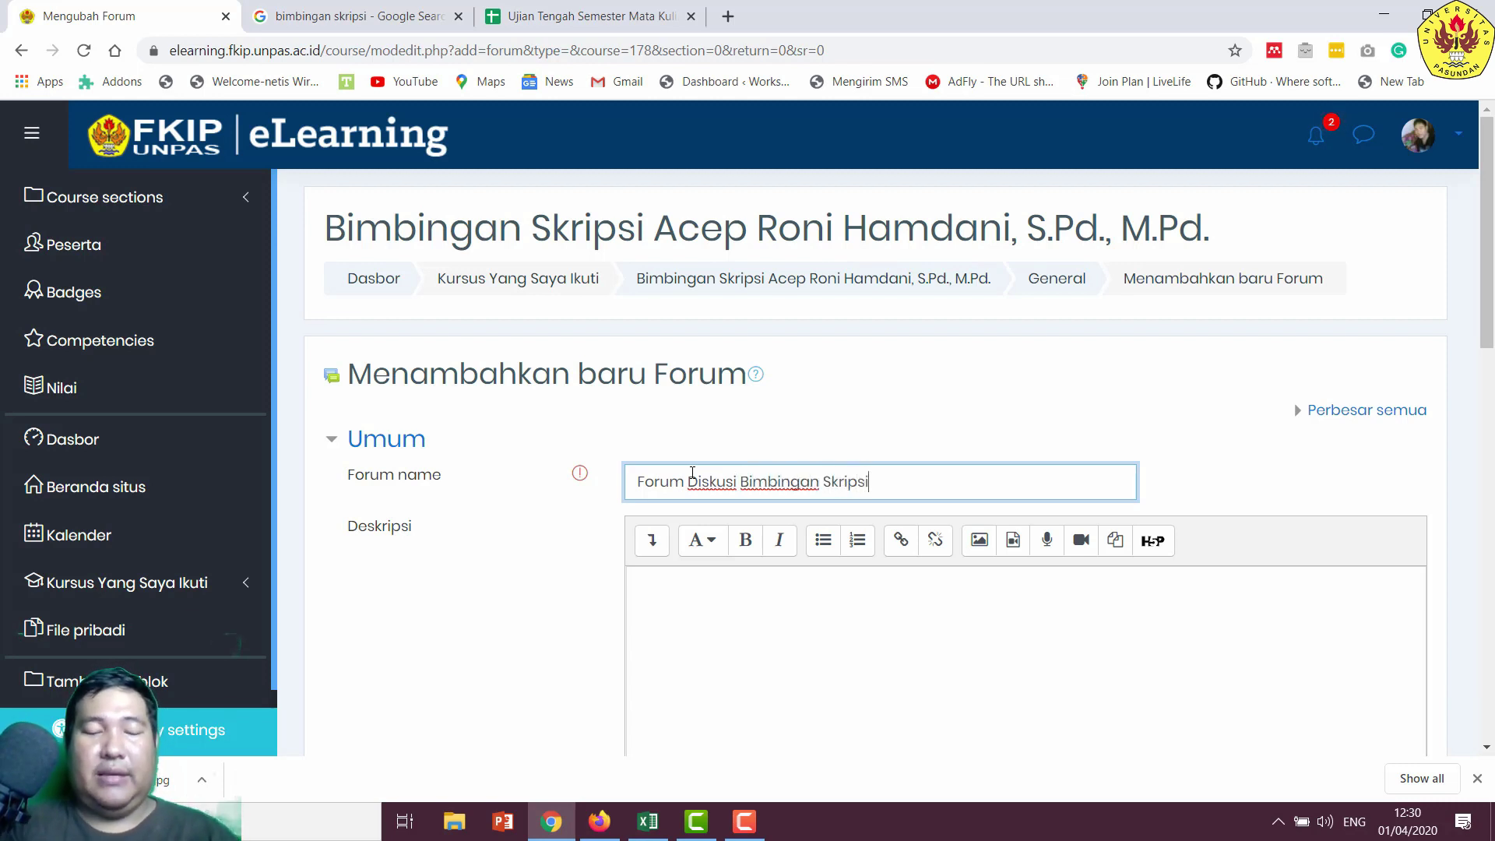
{"action": "type", "text": "i"}
{"action": "left_click", "coordinate": [707, 613]}
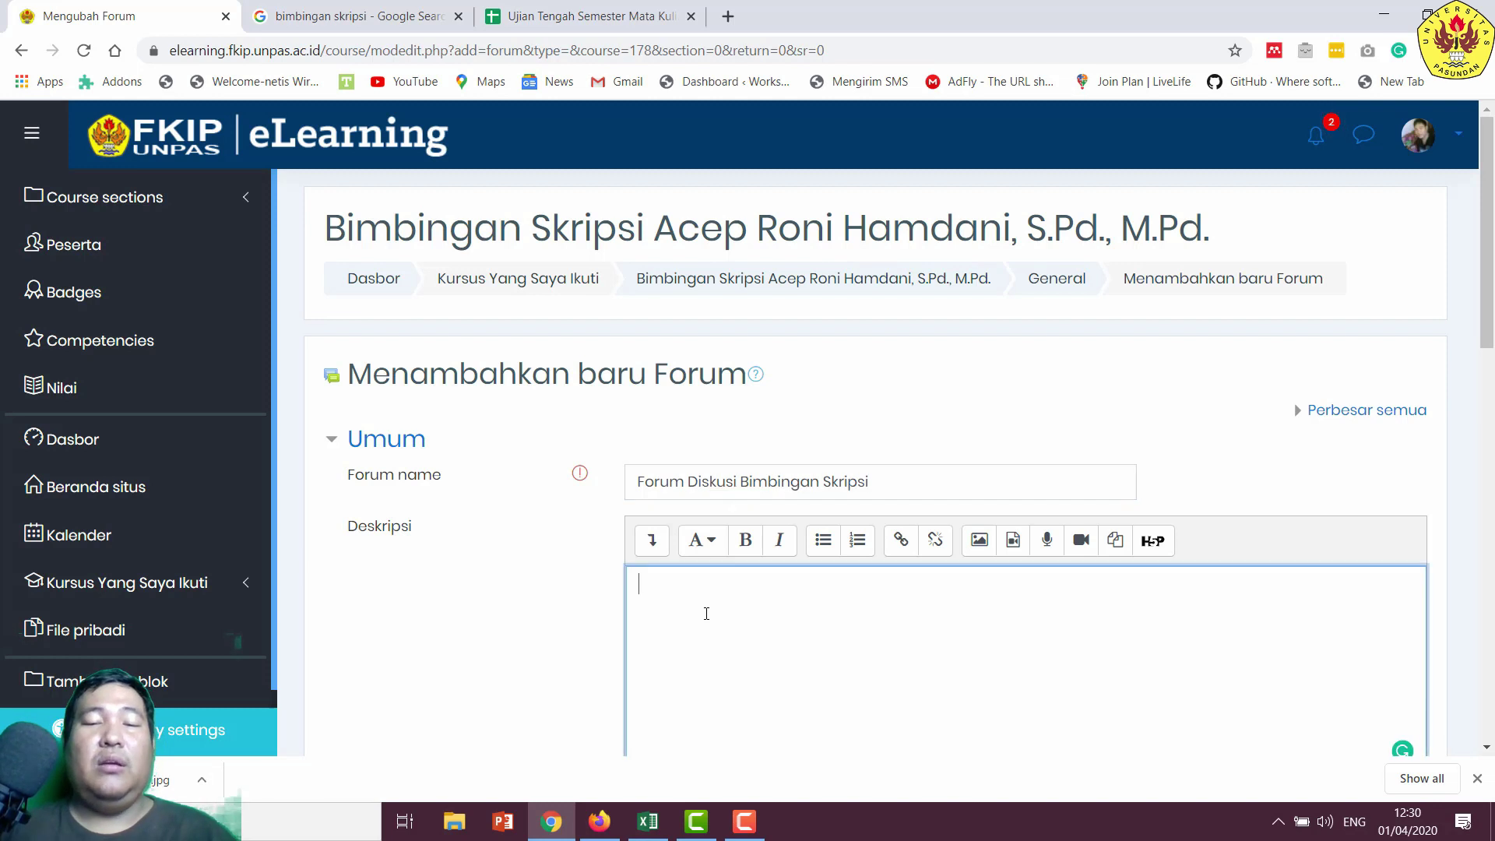
{"action": "type", "text": "Pada "}
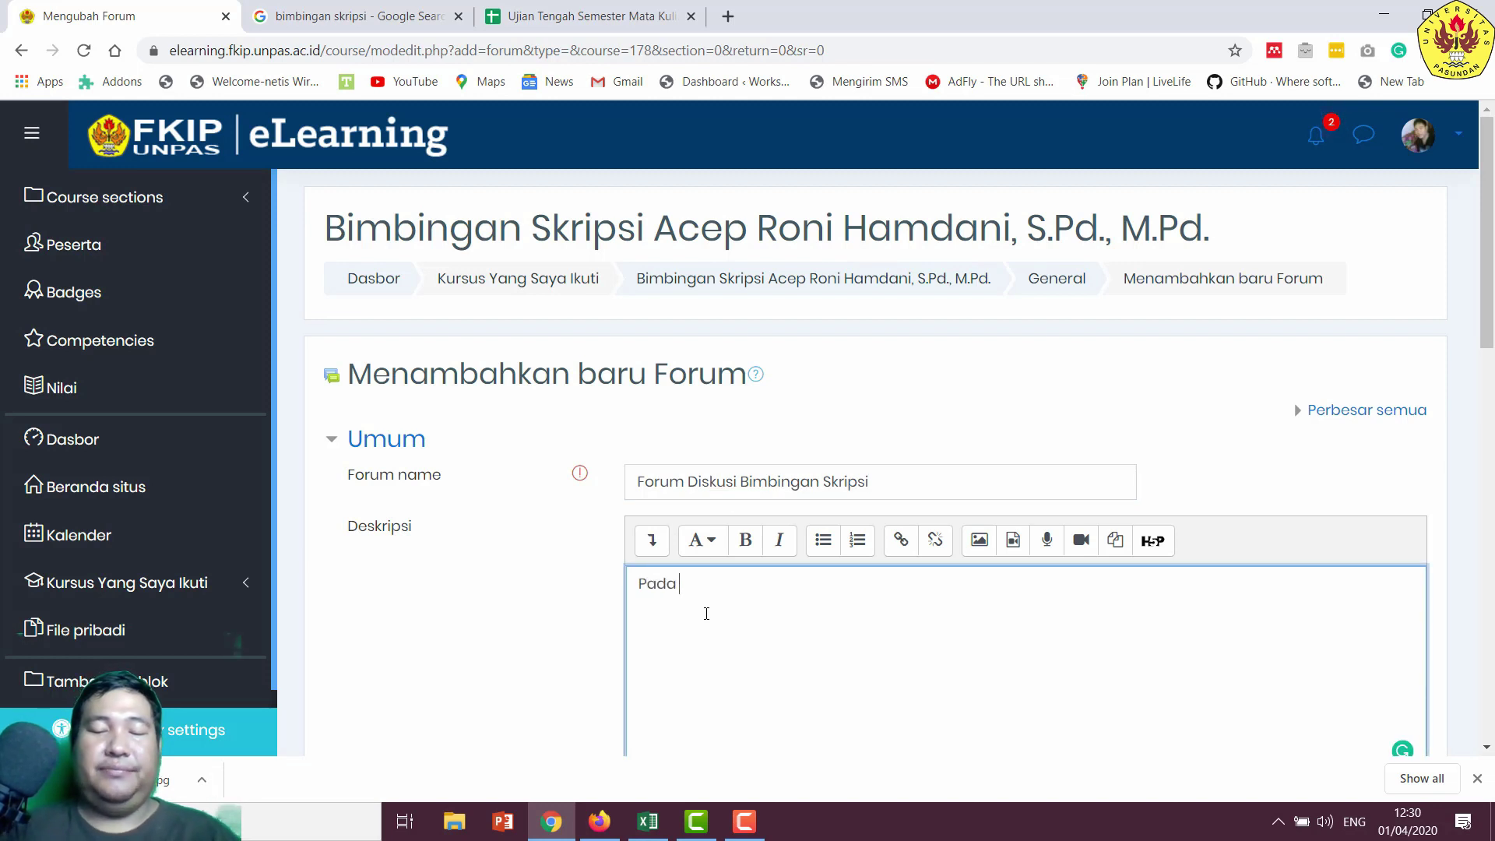
{"action": "type", "text": "forum i"}
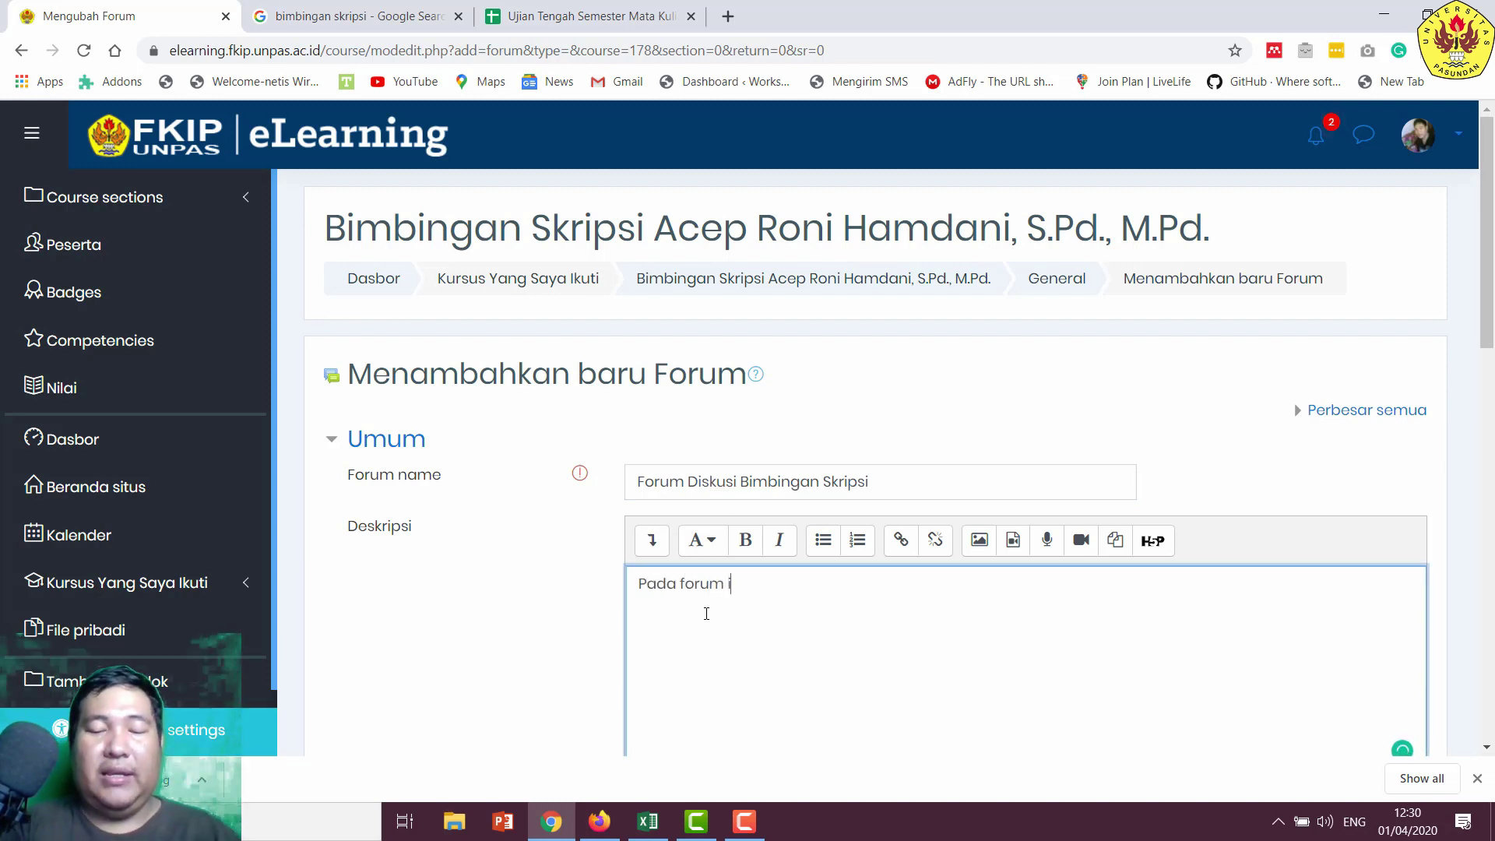
{"action": "type", "text": "ni ini"}
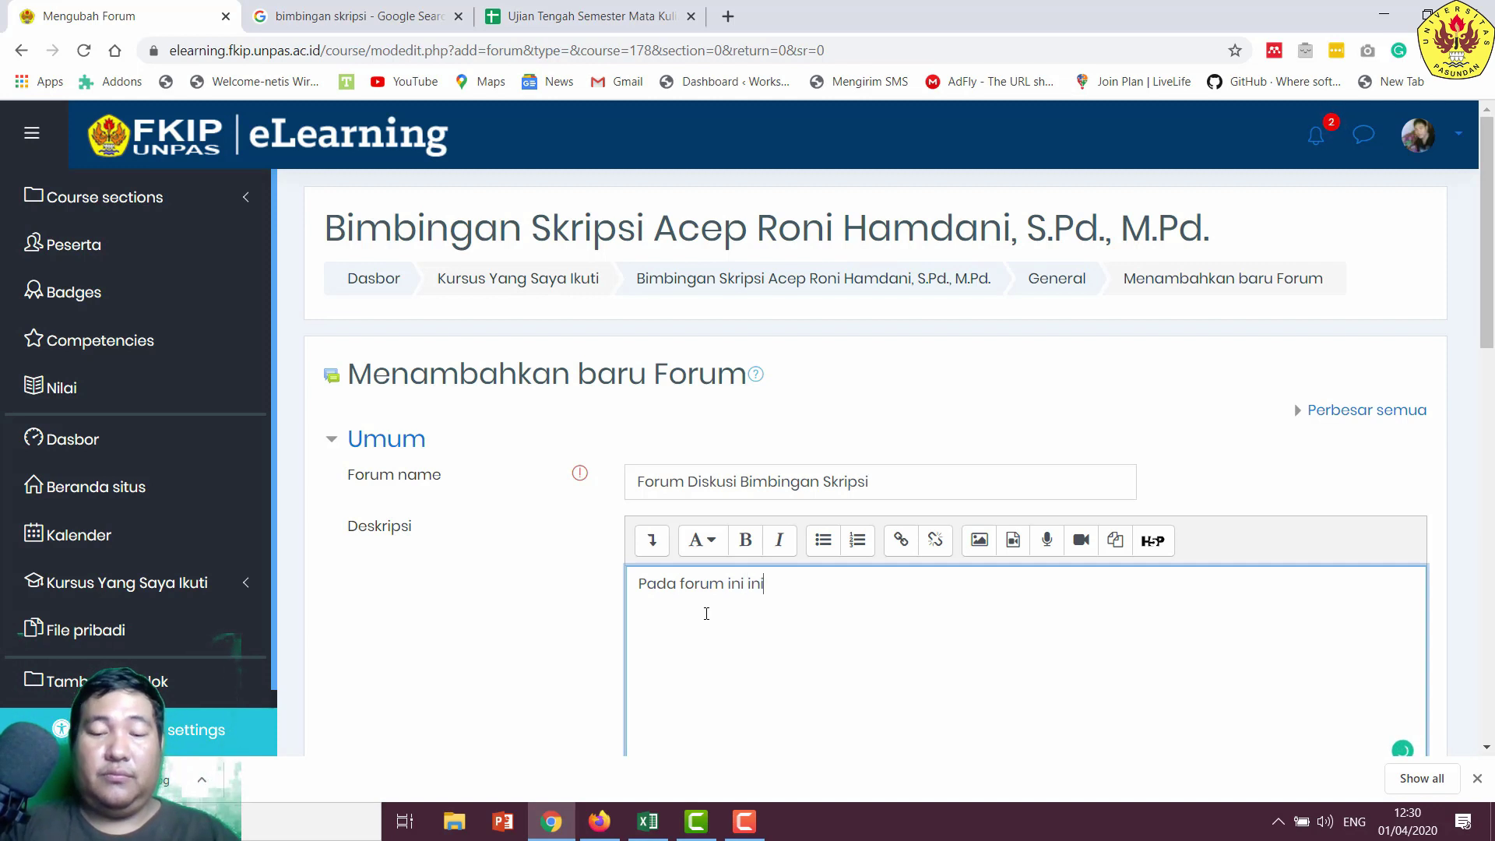
{"action": "type", "text": ", mahasis"}
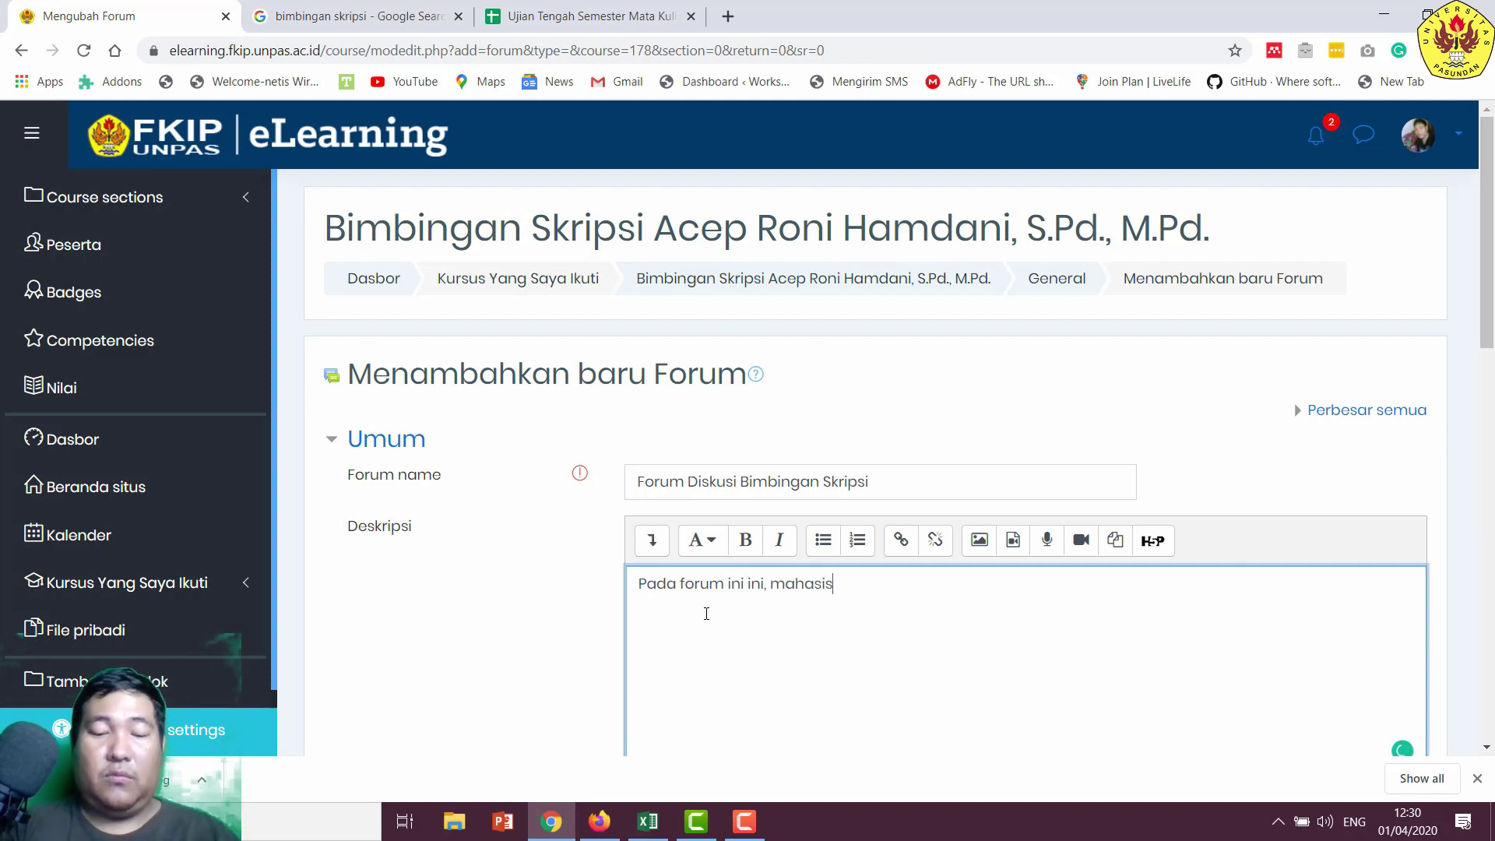
{"action": "type", "text": "wa dan "}
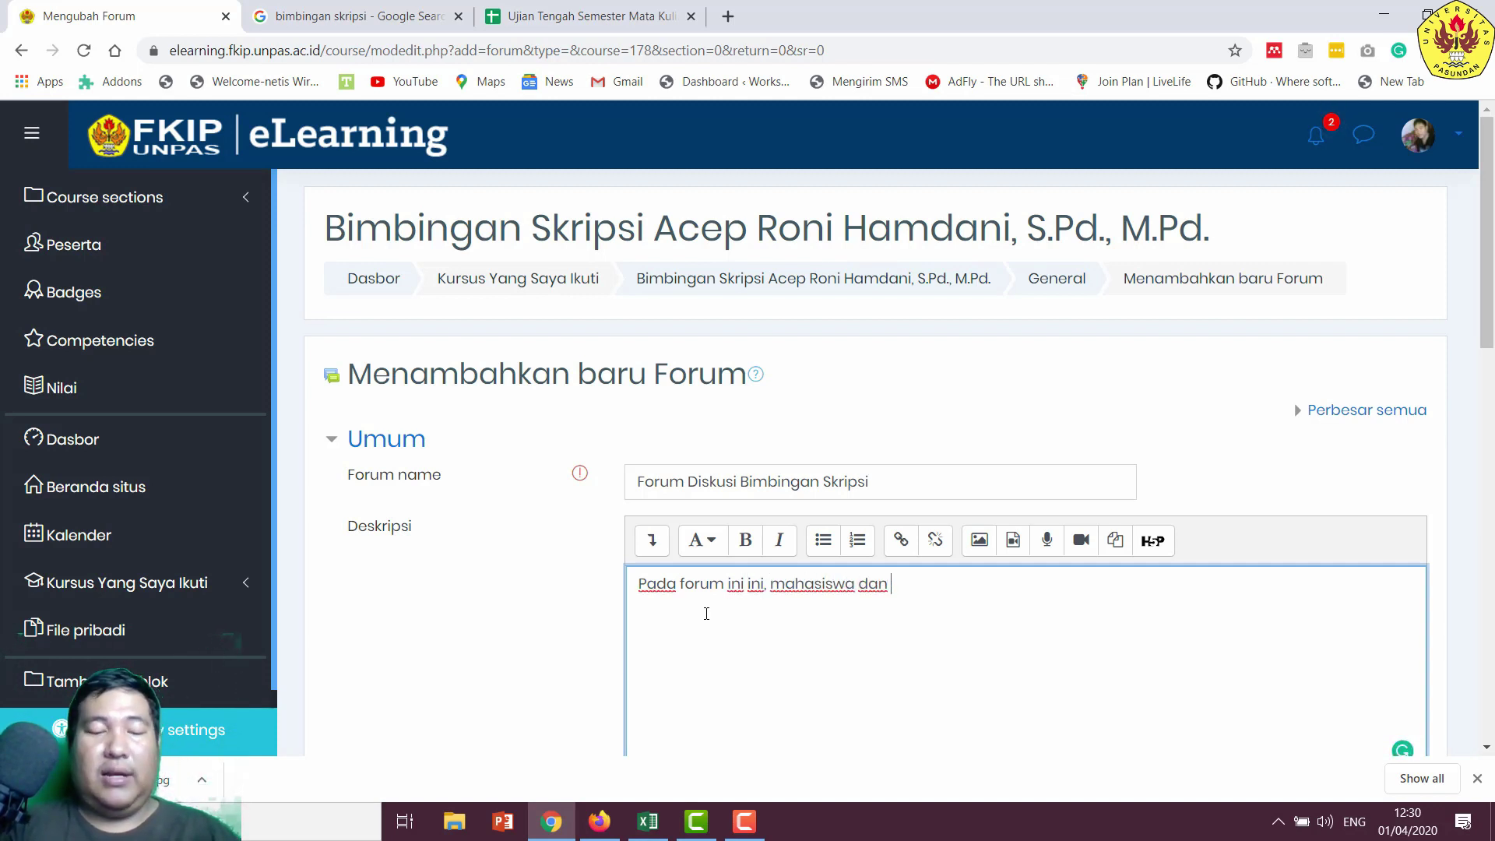
{"action": "type", "text": "dosen da"}
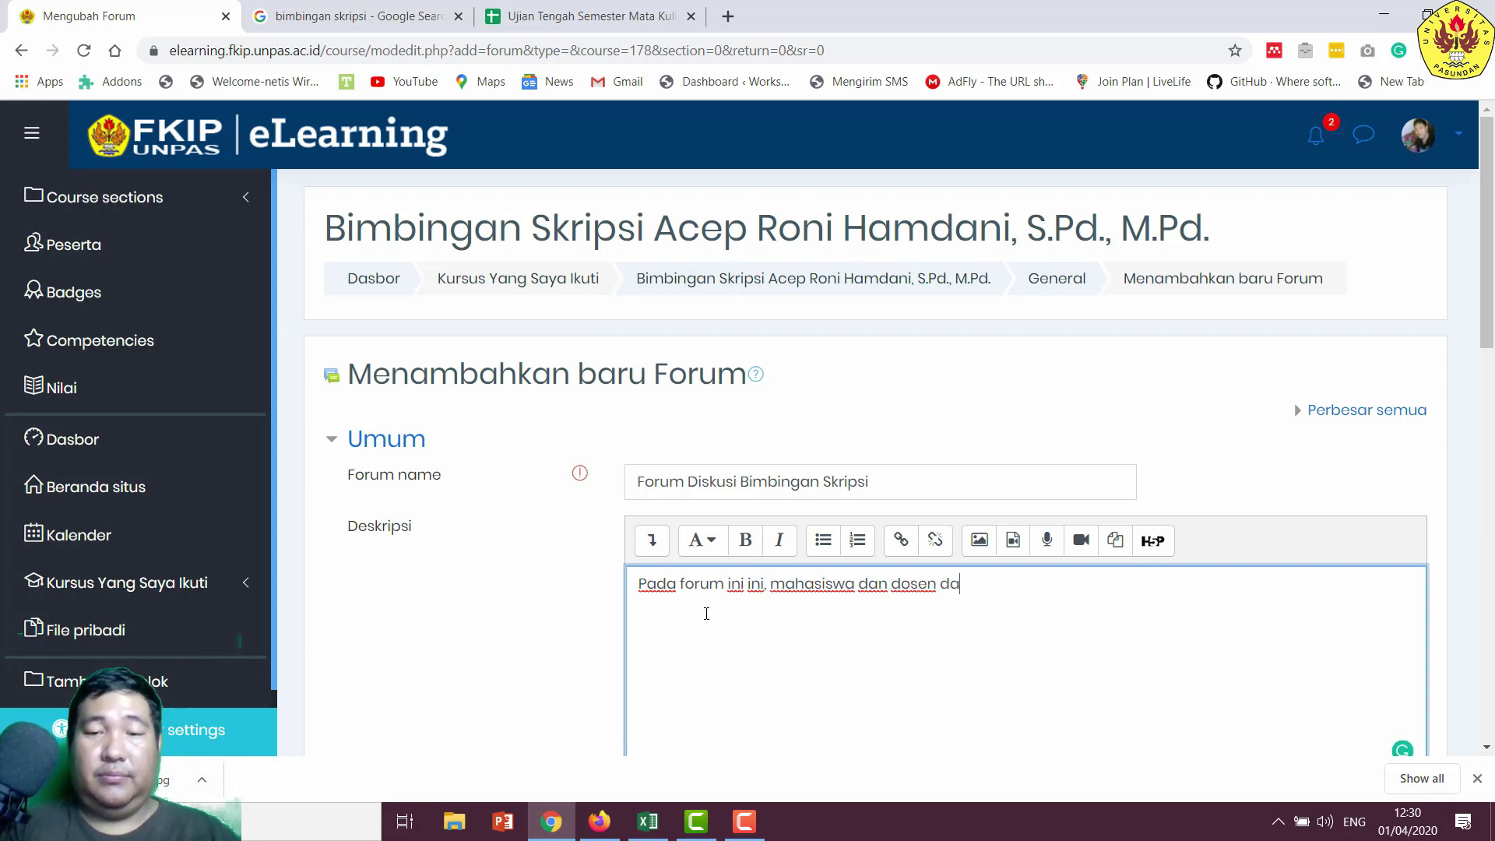
{"action": "type", "text": "pat berinterak"}
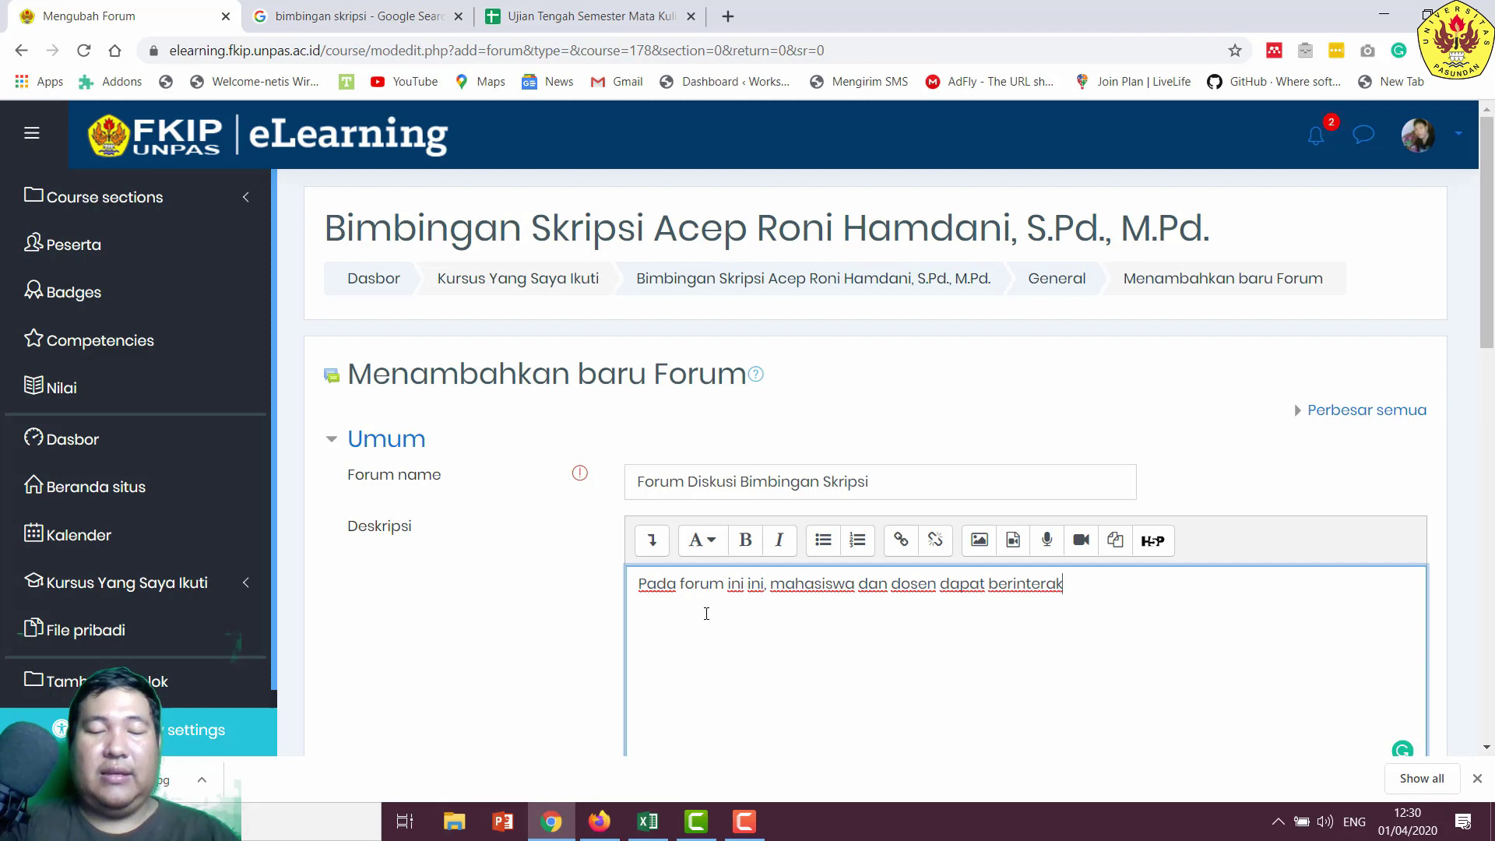
{"action": "type", "text": "r"}
{"action": "type", "text": "si secara"}
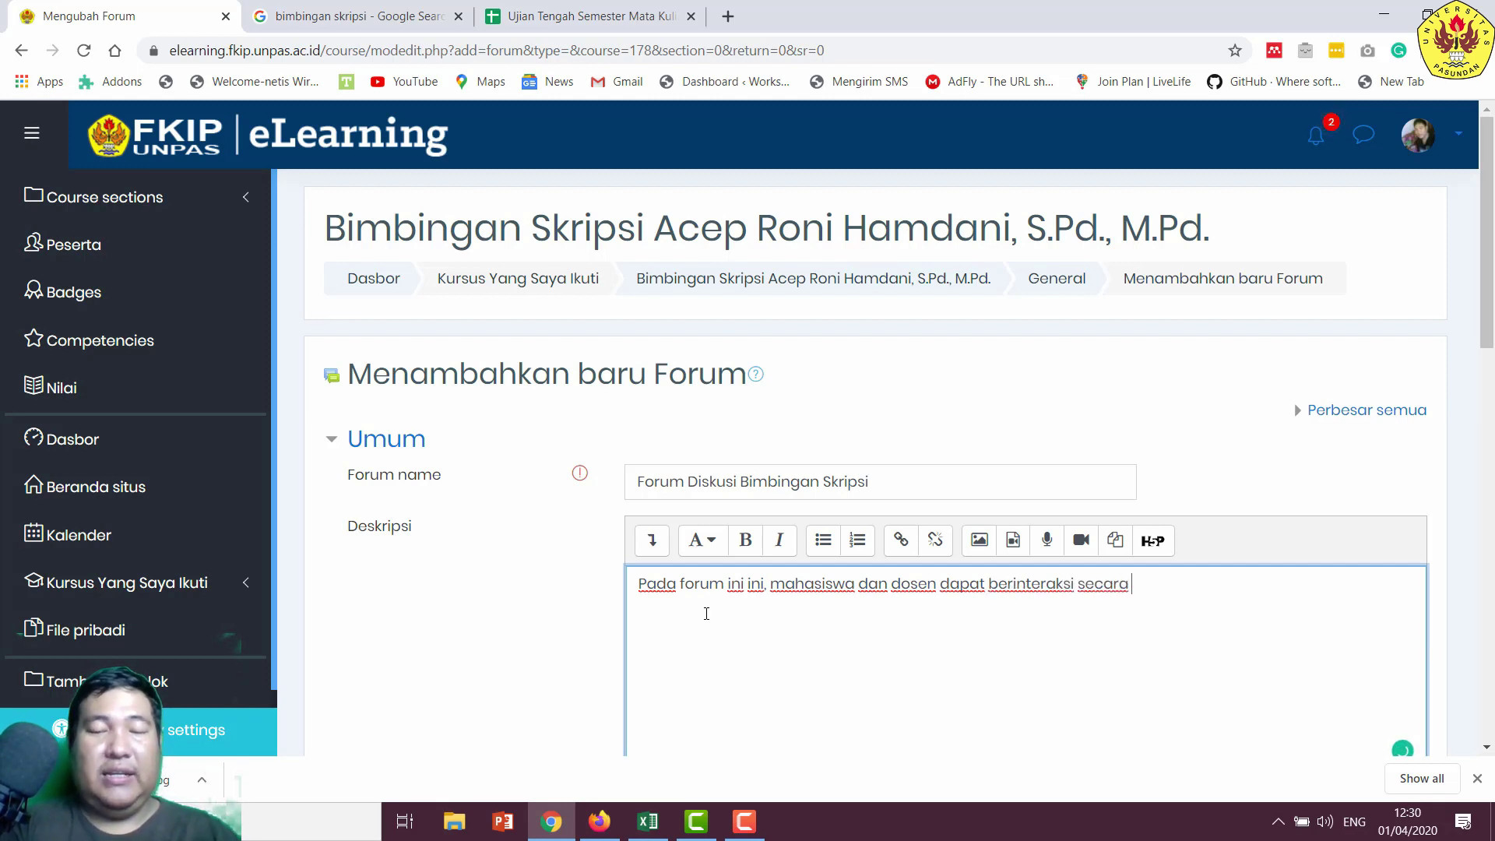
{"action": "type", "text": " kelompo"}
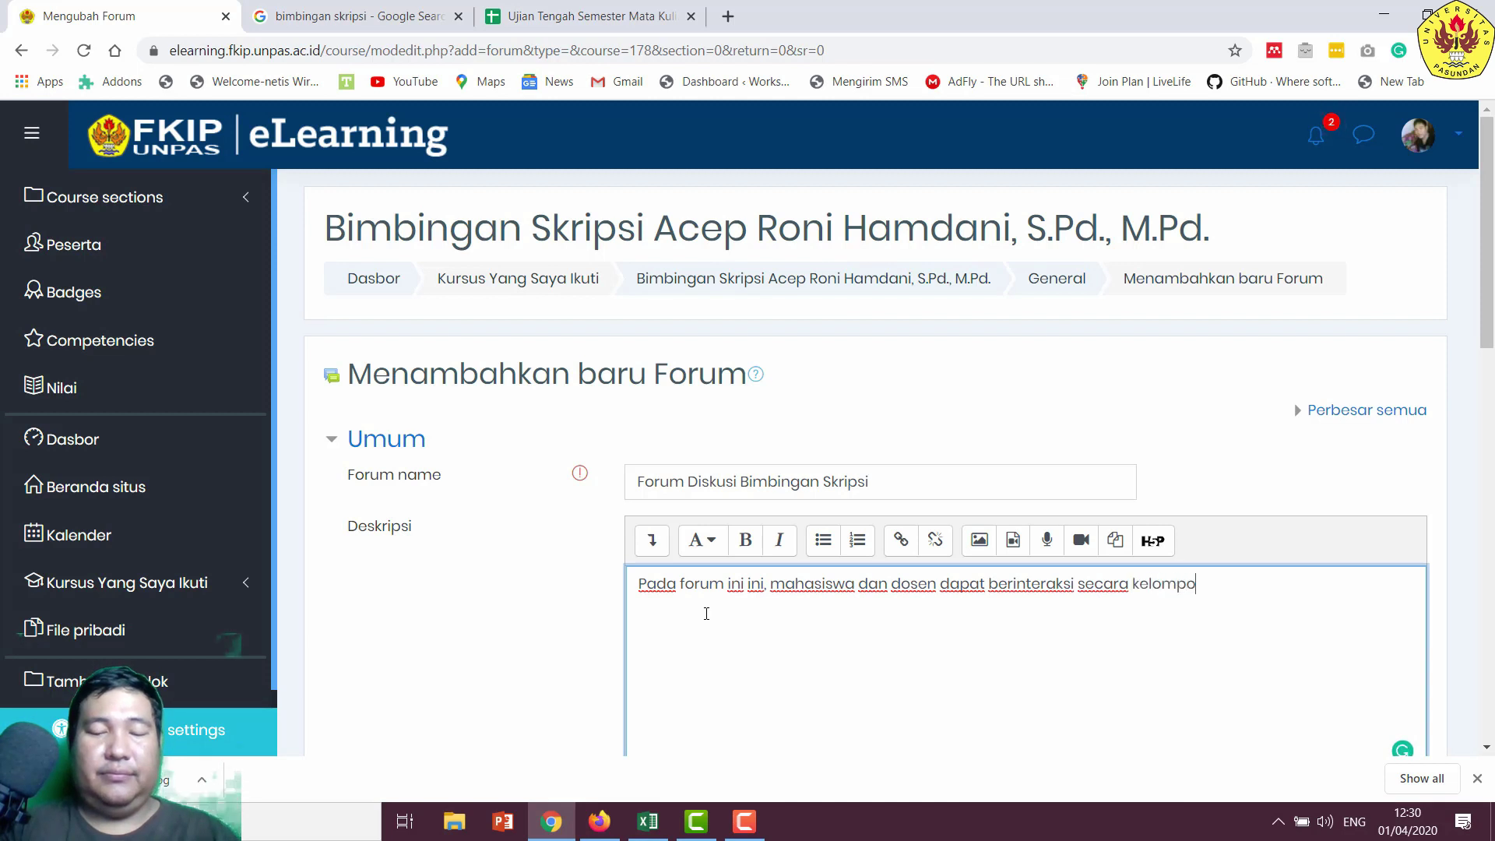
{"action": "type", "text": "k."}
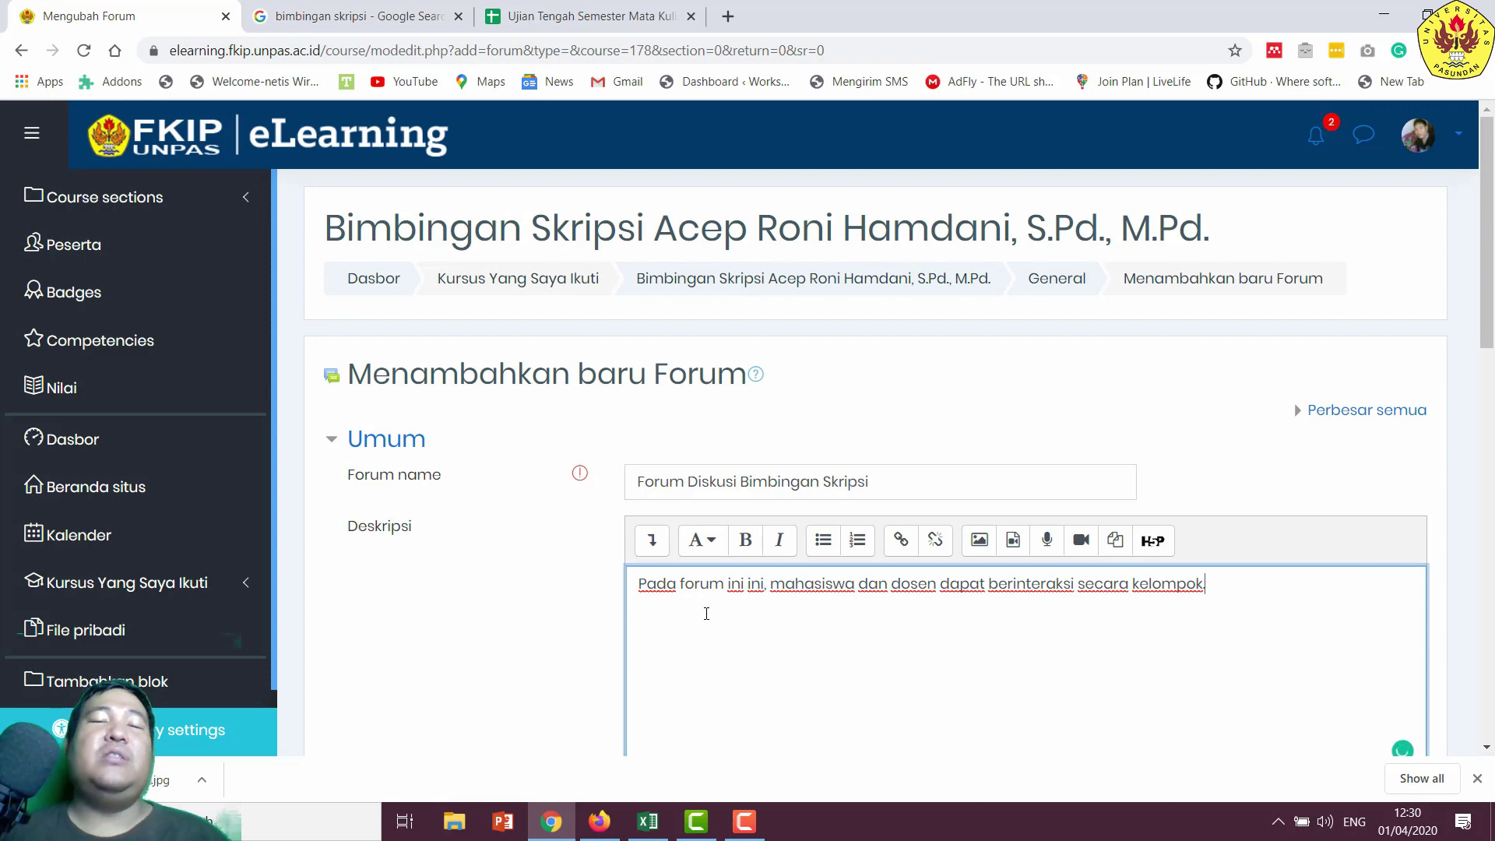
{"action": "scroll", "coordinate": [699, 610], "scroll_direction": "down", "scroll_amount": 4}
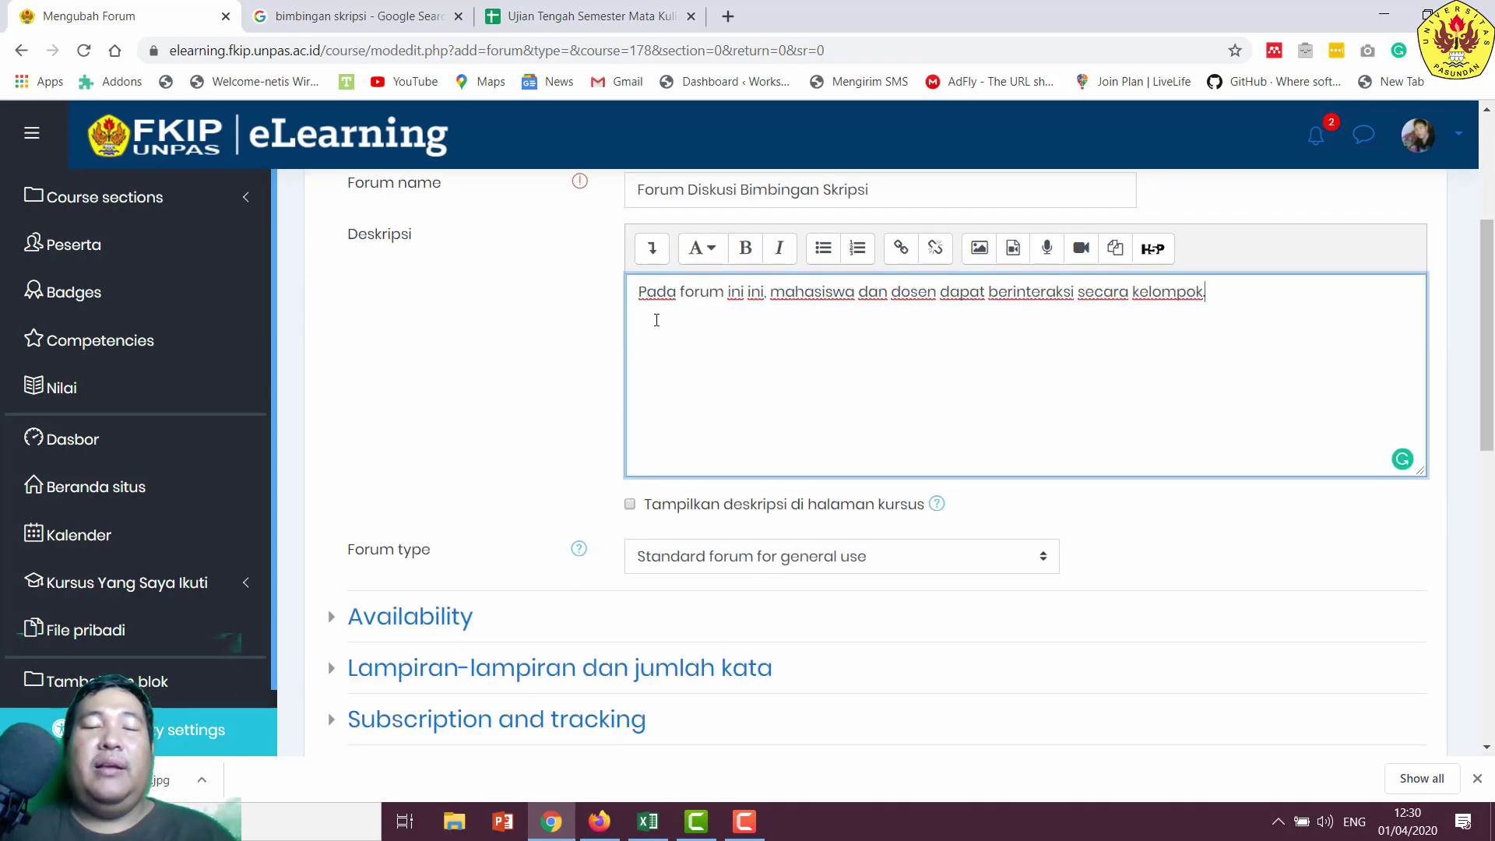
- Show the forum description on the course page and review the availability settings
{"action": "left_click", "coordinate": [721, 506]}
{"action": "scroll", "coordinate": [822, 409], "scroll_direction": "down", "scroll_amount": 2}
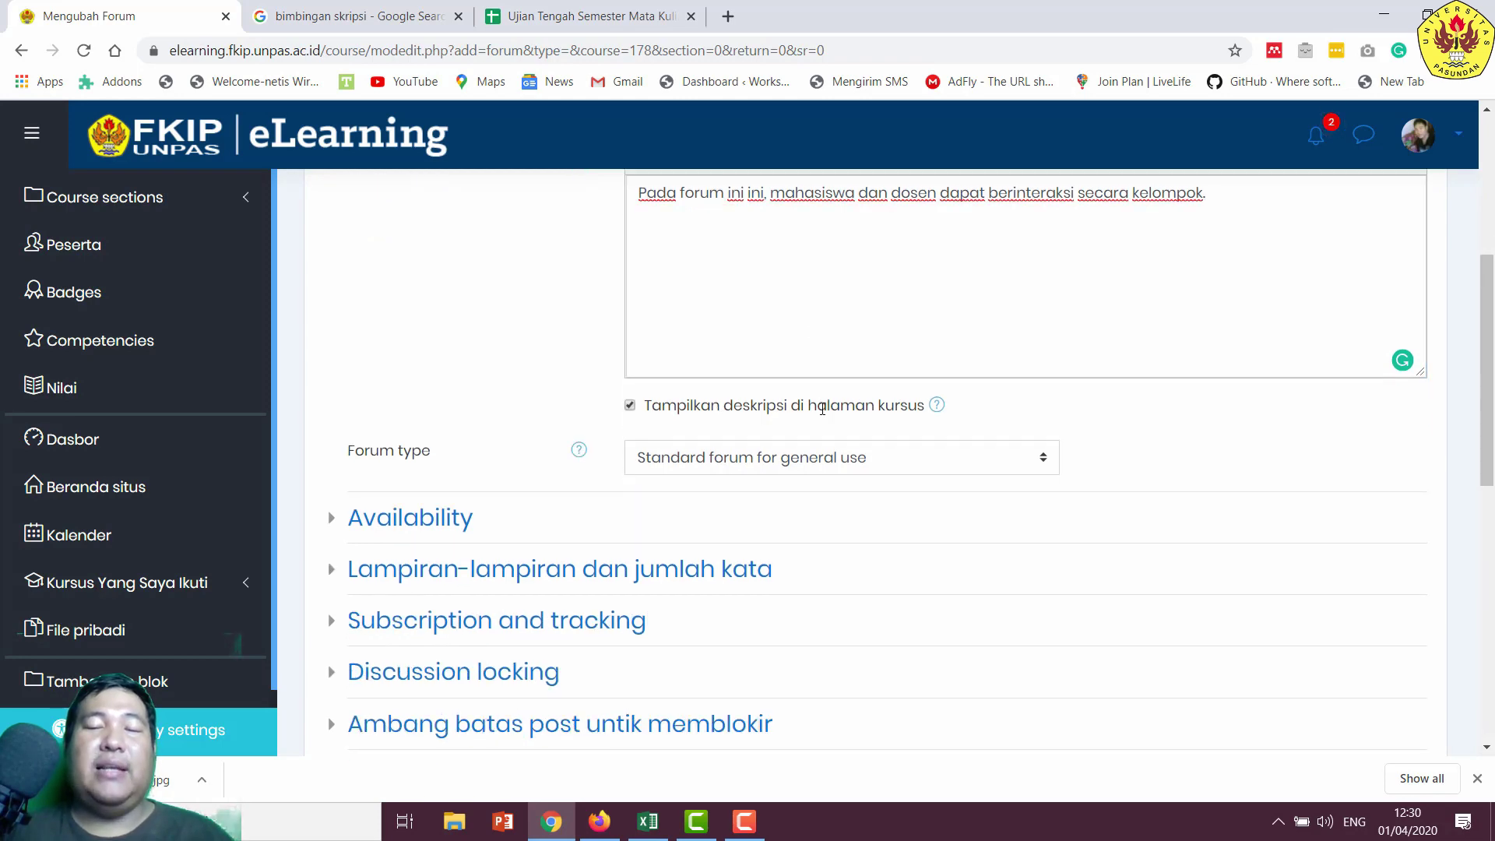
{"action": "left_click", "coordinate": [411, 422]}
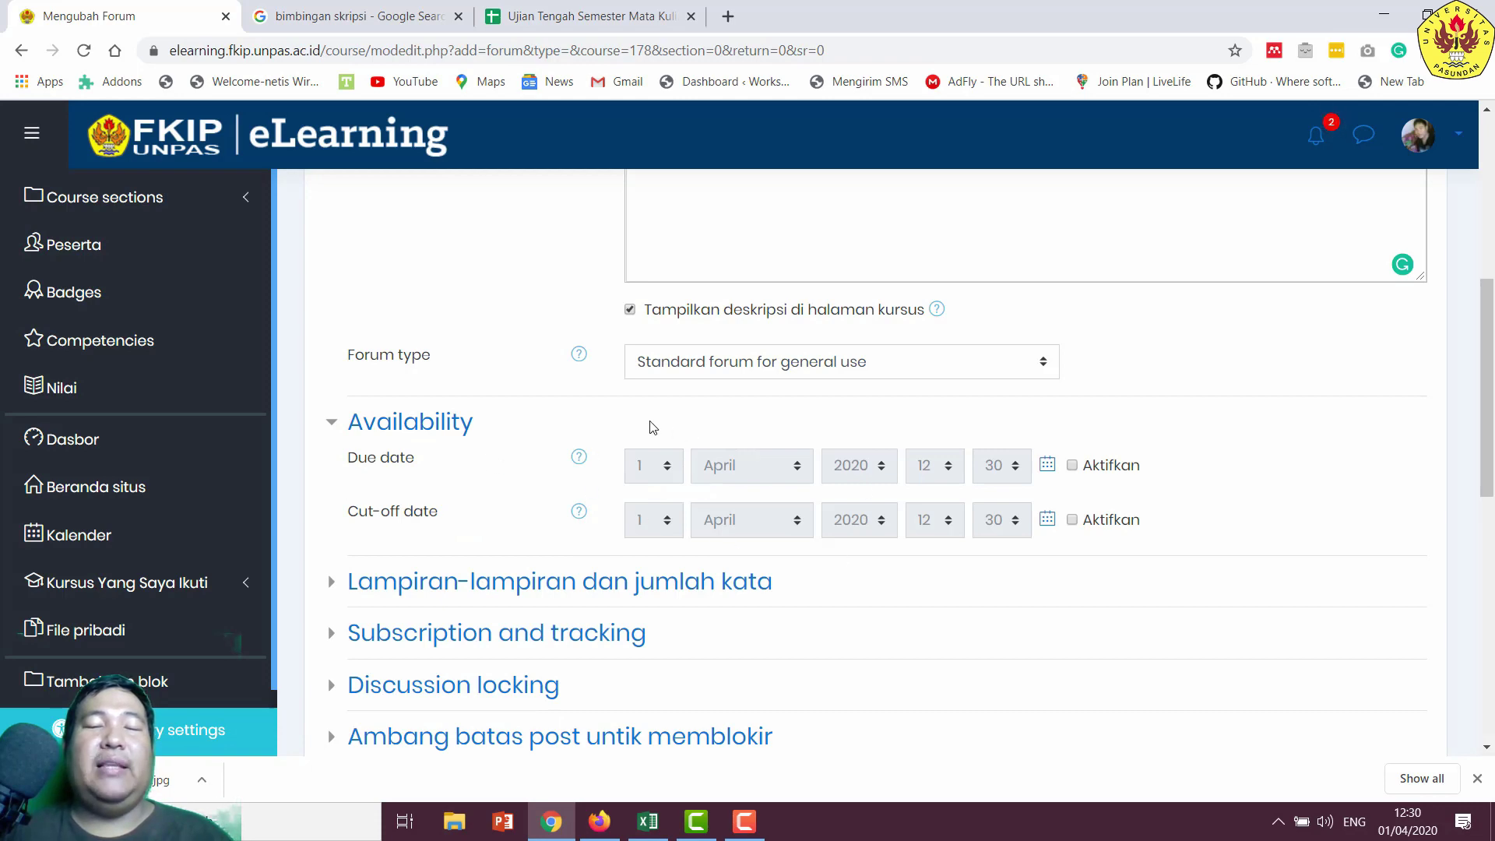
{"action": "scroll", "coordinate": [555, 366], "scroll_direction": "up", "scroll_amount": 3}
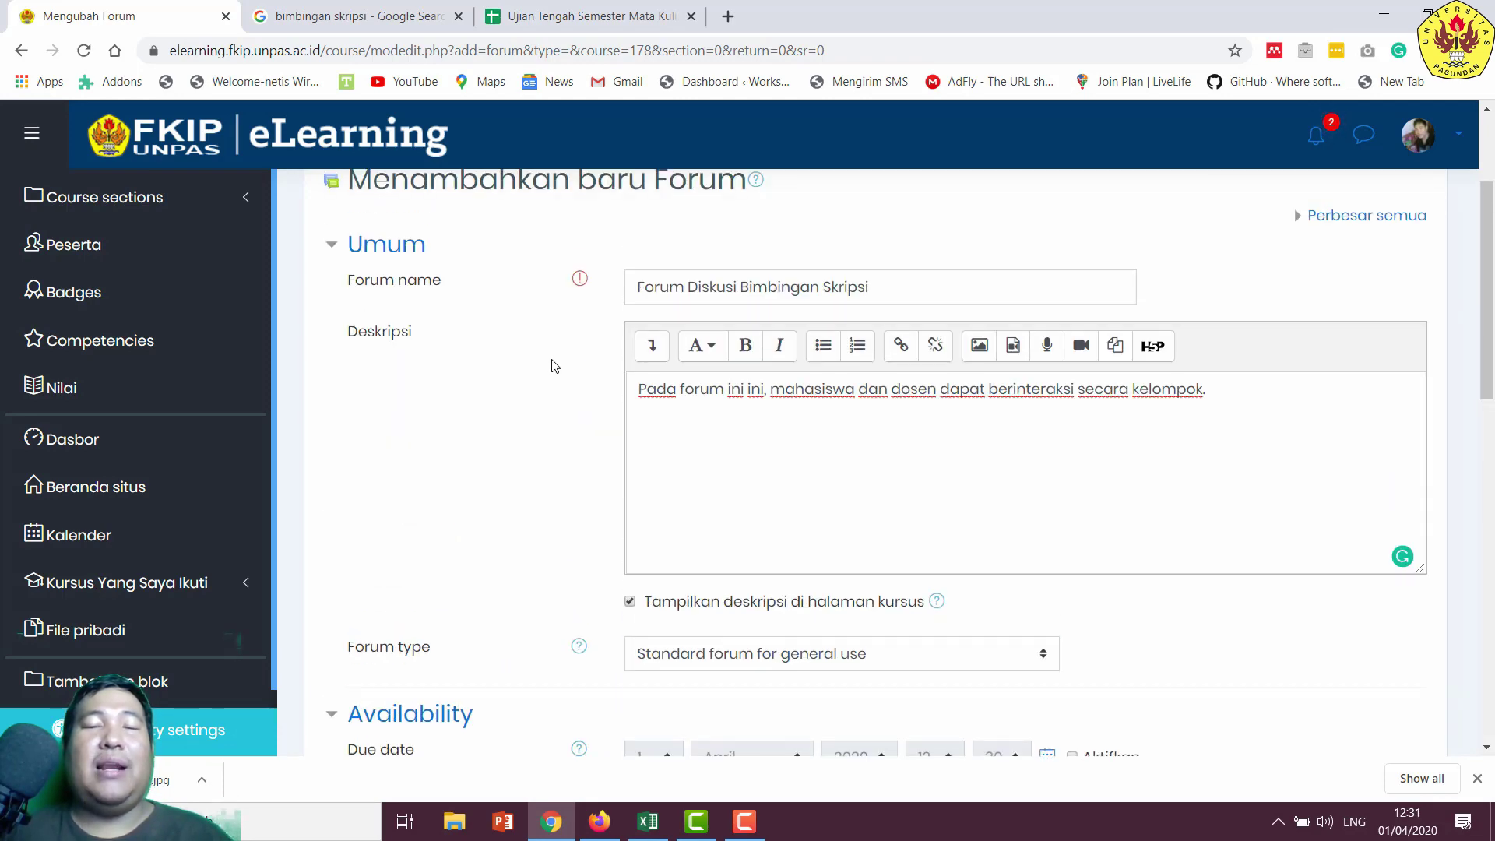
{"action": "scroll", "coordinate": [555, 366], "scroll_direction": "down", "scroll_amount": 3}
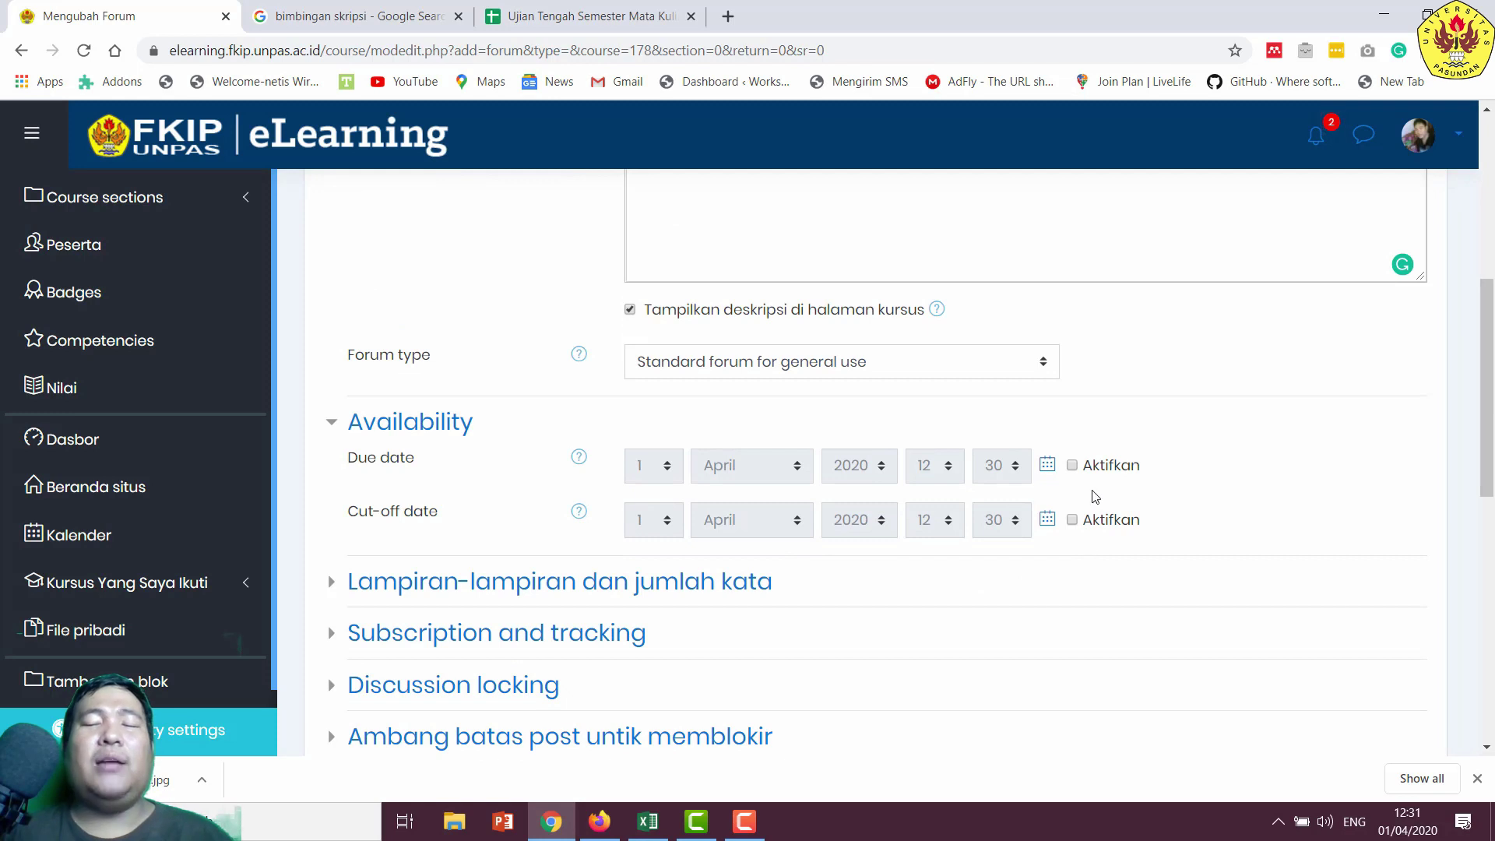
{"action": "scroll", "coordinate": [683, 573], "scroll_direction": "down", "scroll_amount": 1}
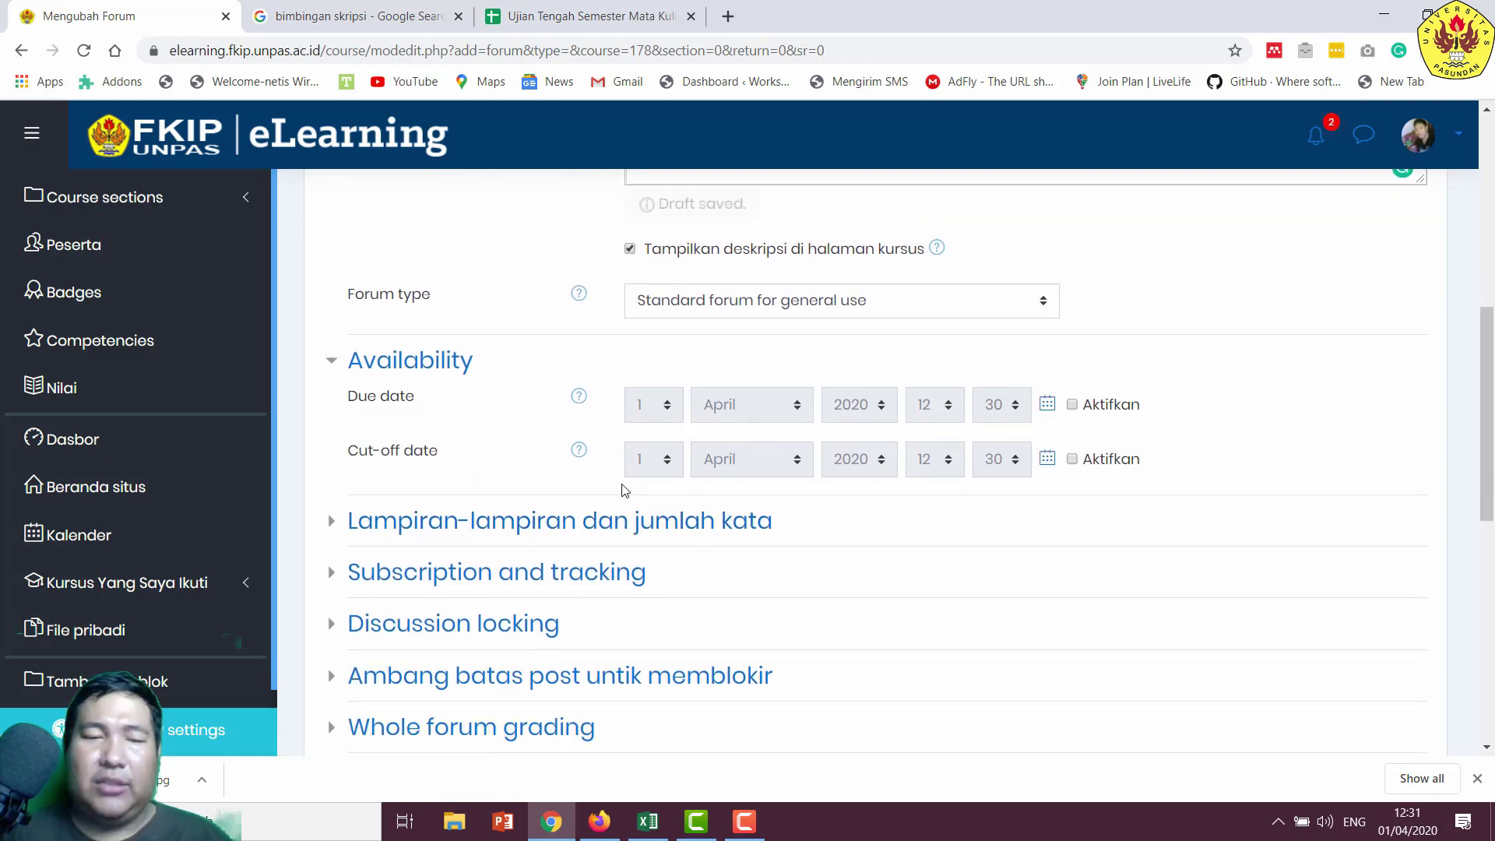
- Set the maximum attachment size to 8Mb and turn word count display on
{"action": "left_click", "coordinate": [535, 520]}
{"action": "scroll", "coordinate": [688, 494], "scroll_direction": "down", "scroll_amount": 2}
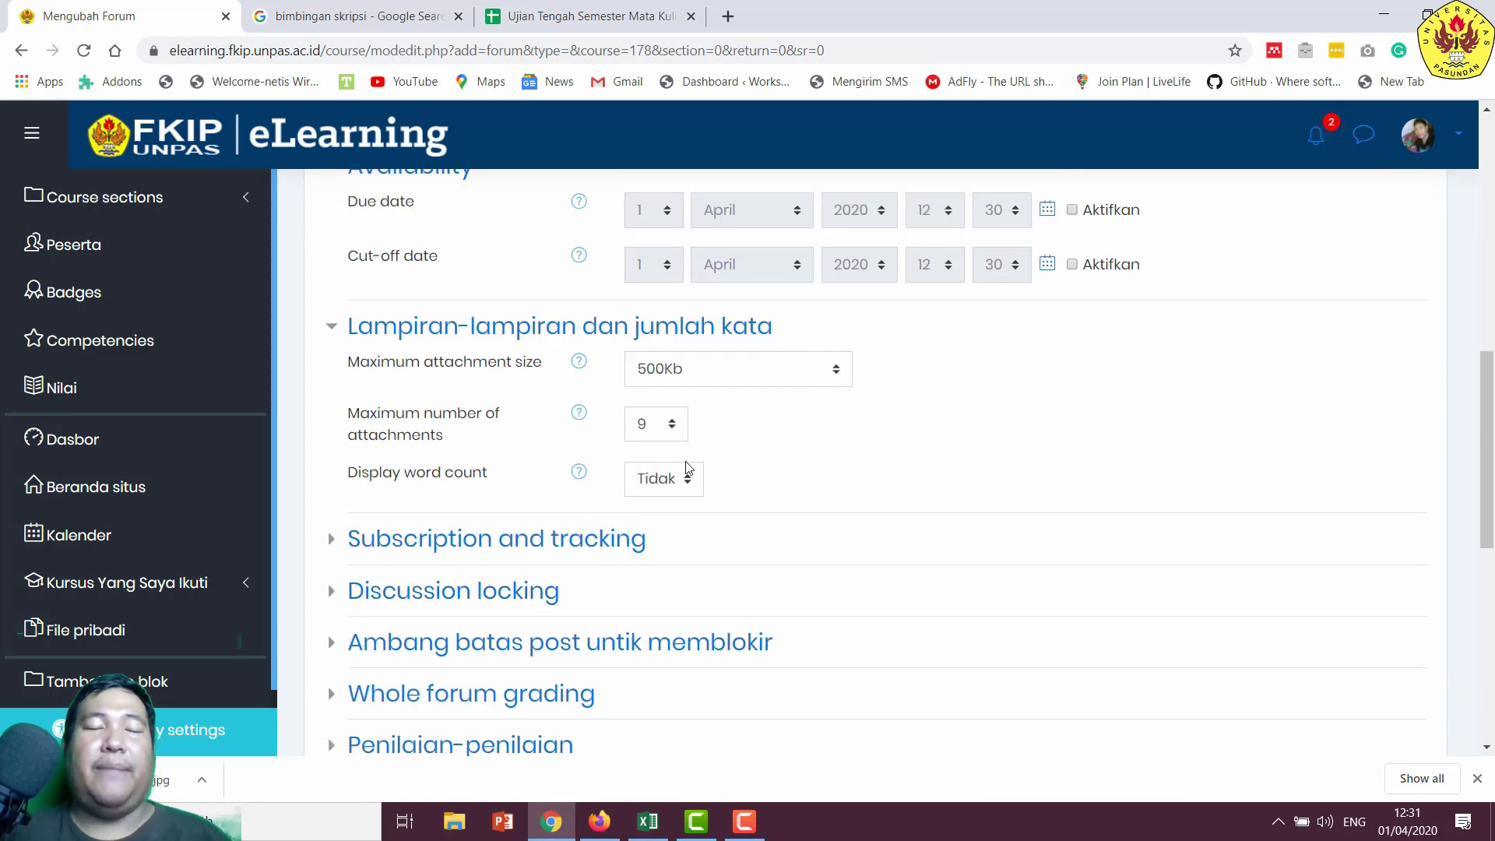
{"action": "left_click", "coordinate": [740, 382]}
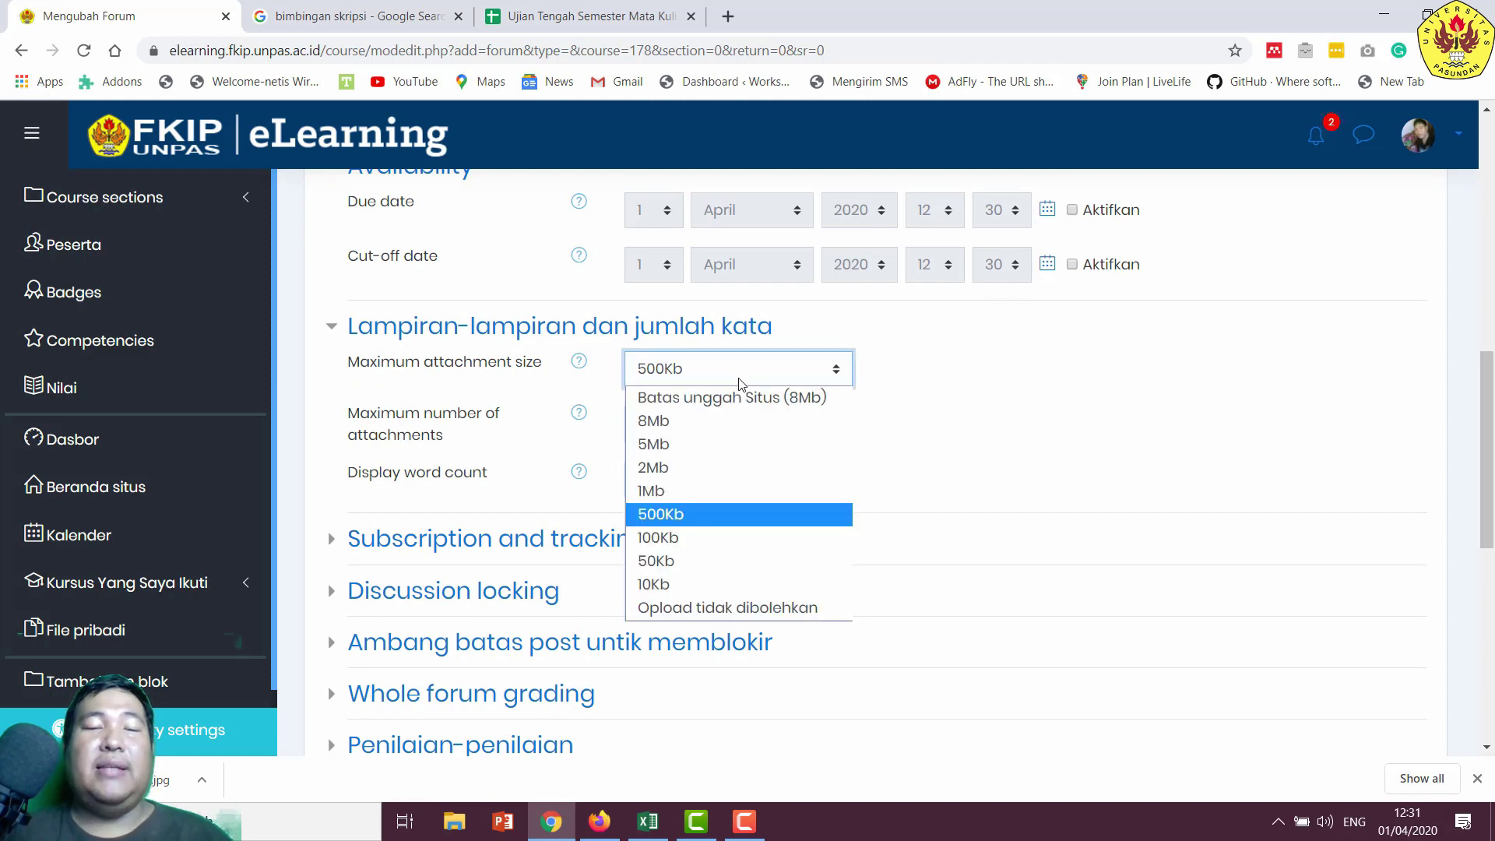
{"action": "left_click", "coordinate": [735, 425]}
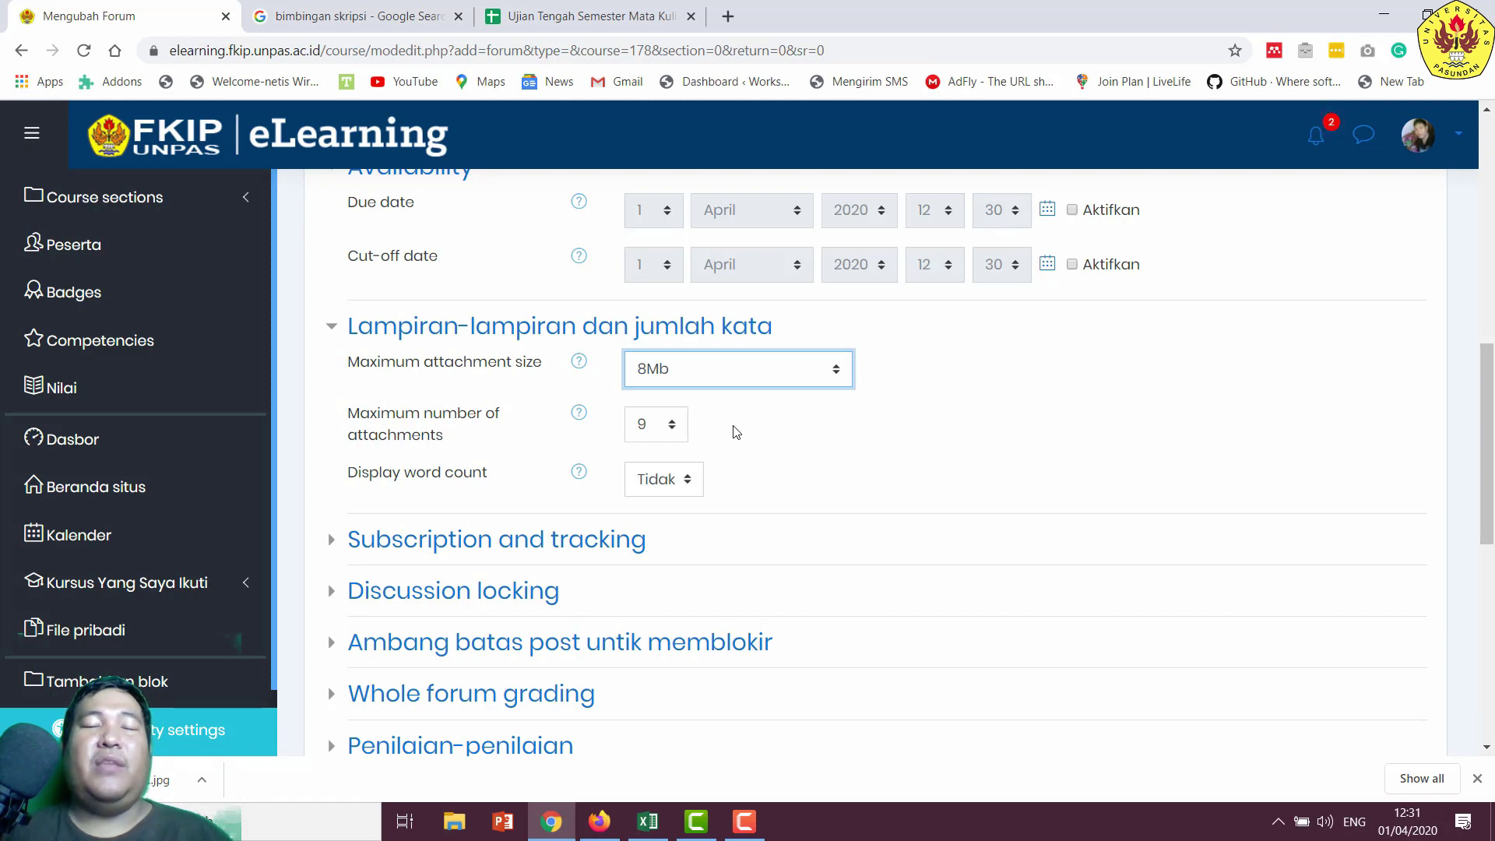
{"action": "left_click", "coordinate": [656, 481]}
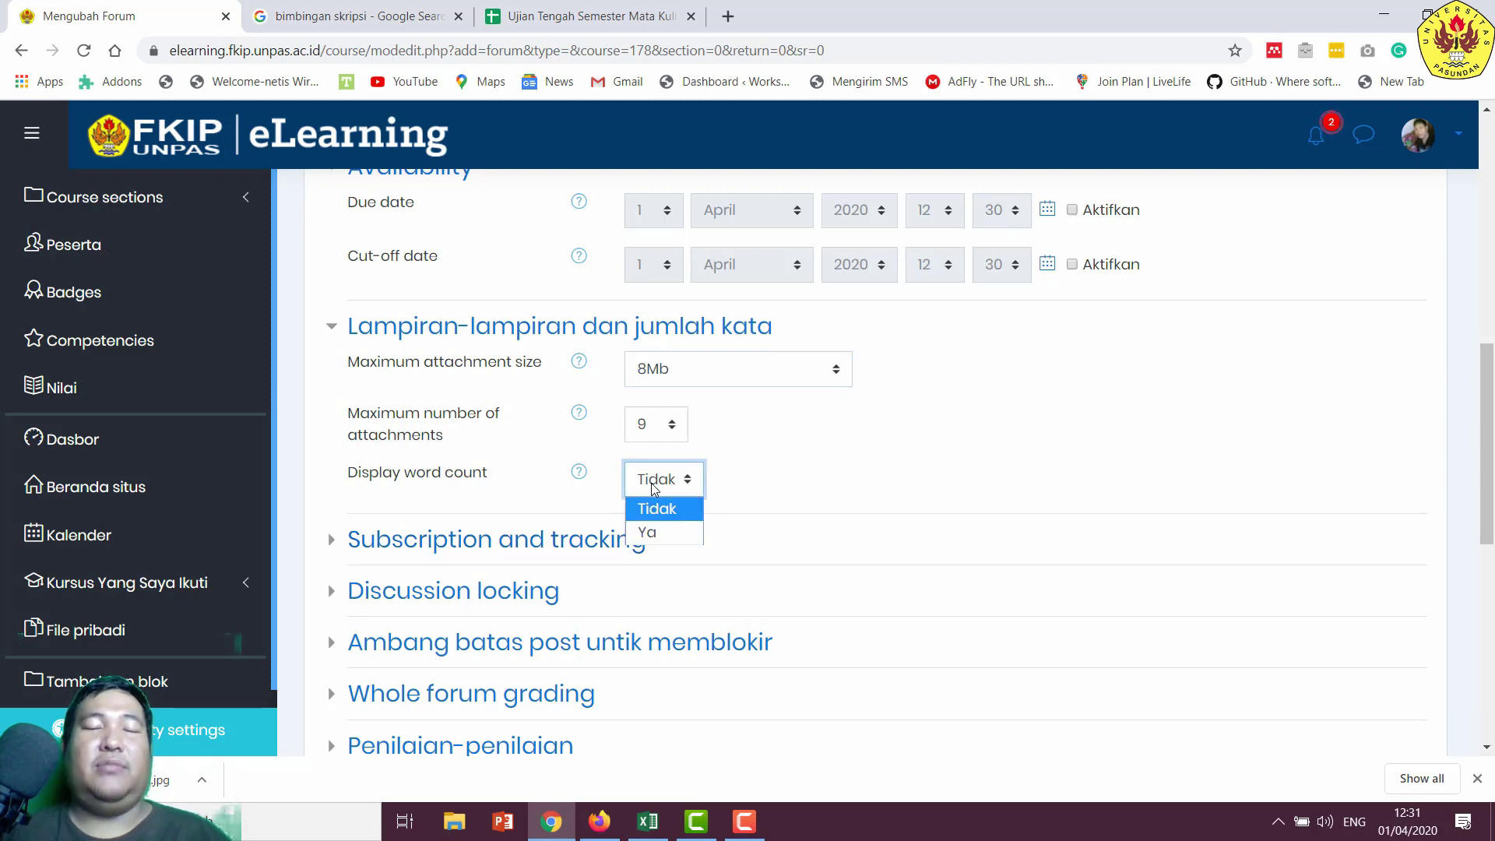
{"action": "left_click", "coordinate": [656, 534]}
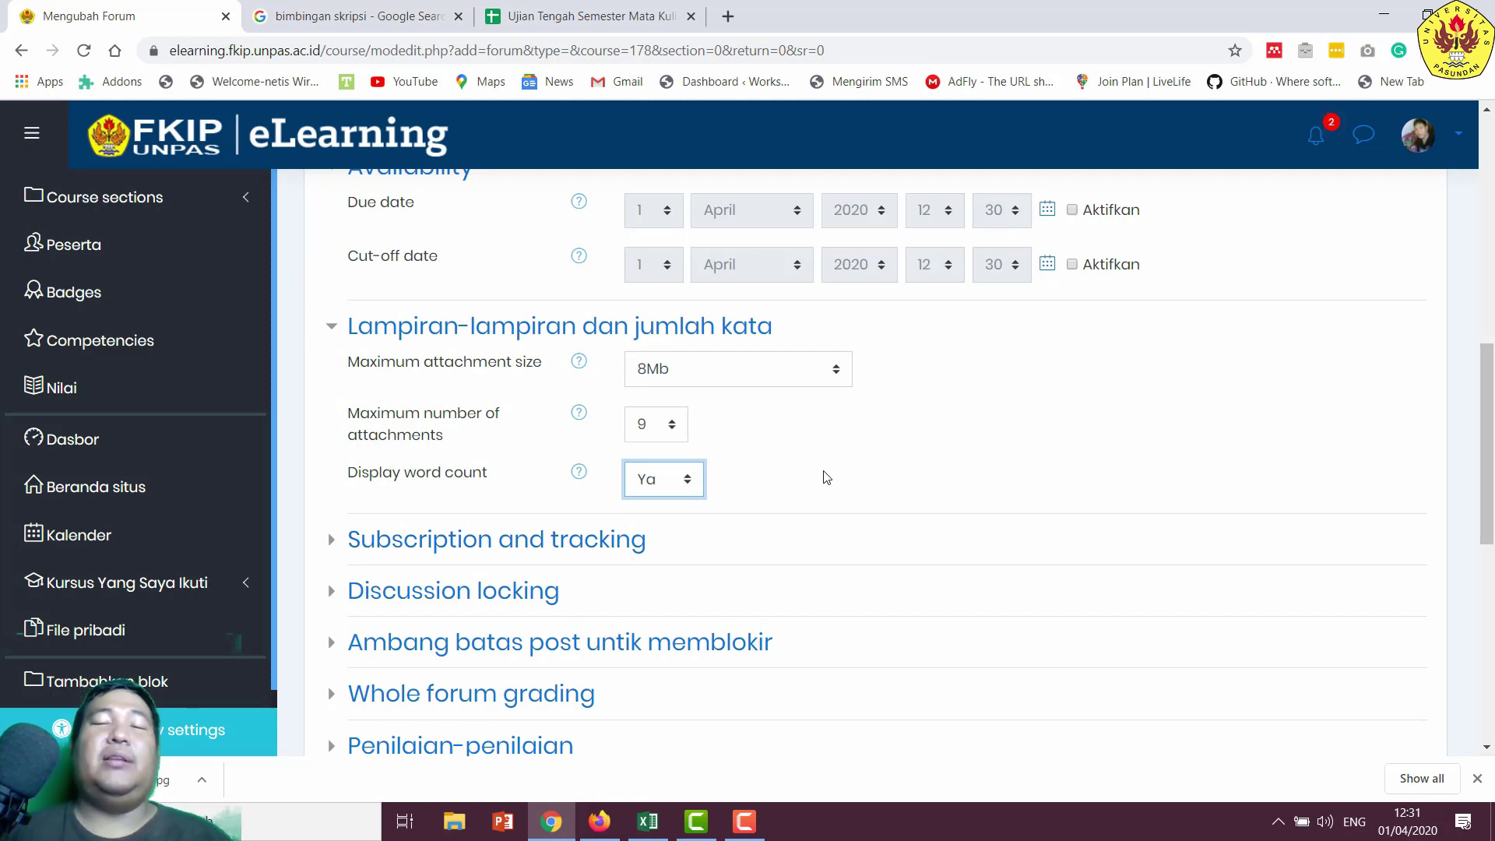
{"action": "scroll", "coordinate": [827, 476], "scroll_direction": "down", "scroll_amount": 1}
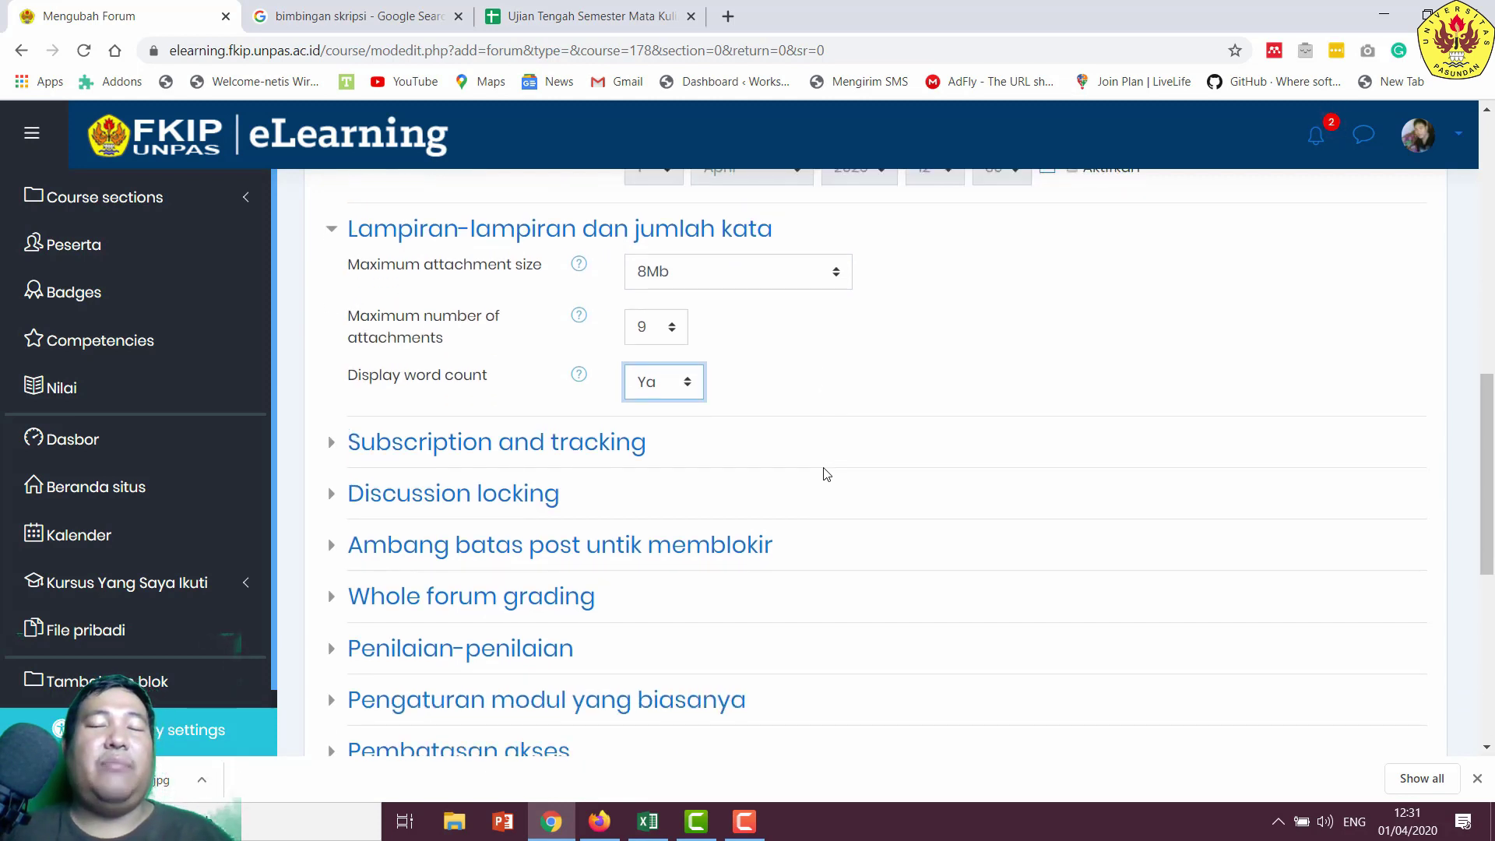
{"action": "left_click", "coordinate": [618, 442]}
{"action": "scroll", "coordinate": [884, 412], "scroll_direction": "down", "scroll_amount": 1}
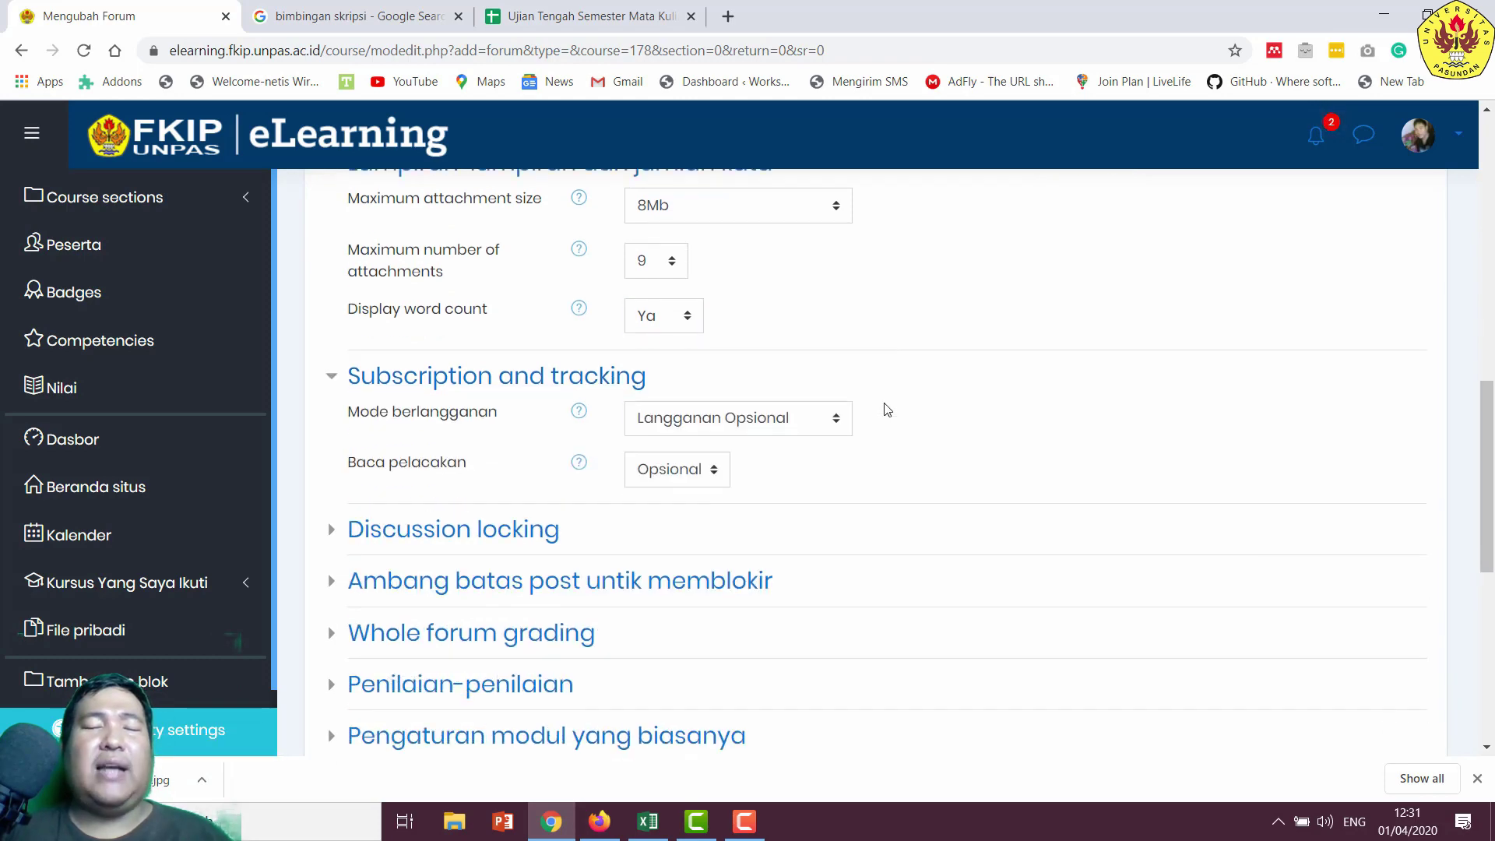
{"action": "scroll", "coordinate": [885, 411], "scroll_direction": "down", "scroll_amount": 2}
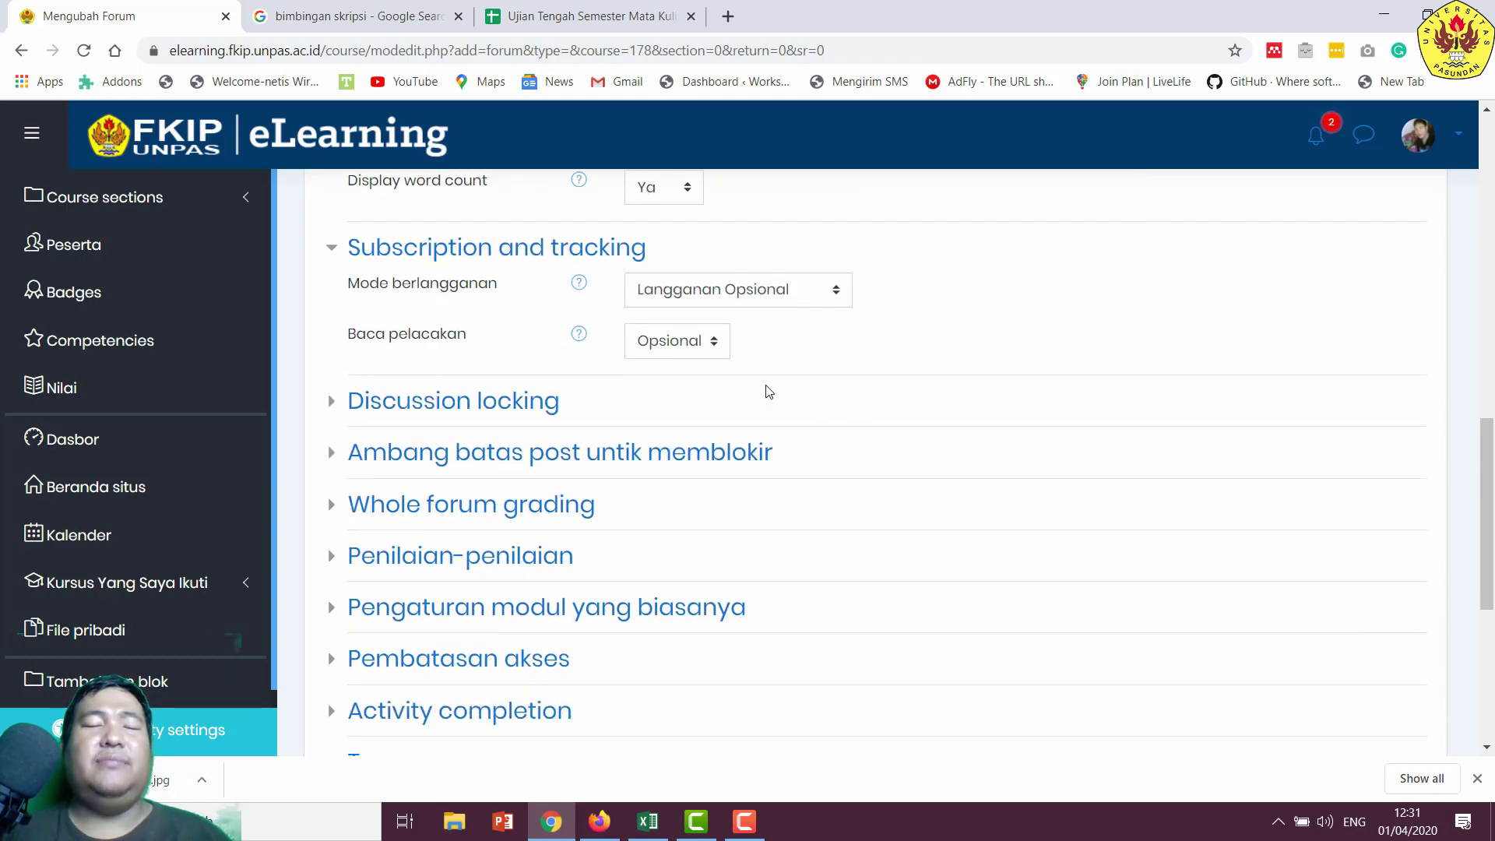
- Keep the discussion locking period at 'Do not lock discussions'
{"action": "left_click", "coordinate": [513, 408]}
{"action": "left_click", "coordinate": [669, 452]}
{"action": "left_click", "coordinate": [668, 457]}
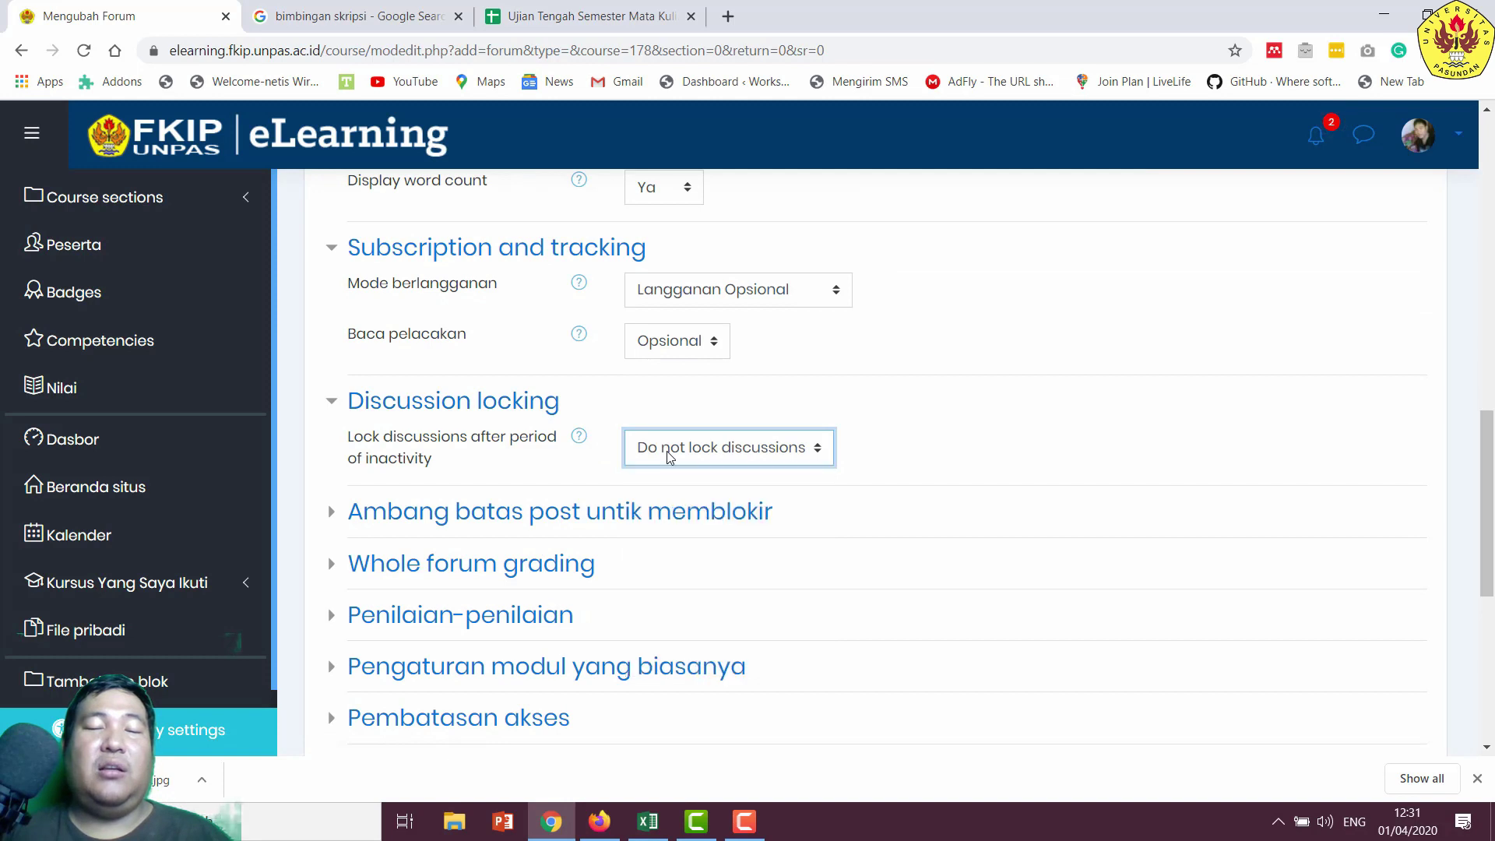
{"action": "left_click", "coordinate": [669, 457]}
{"action": "left_click", "coordinate": [669, 457]}
{"action": "left_click", "coordinate": [668, 457]}
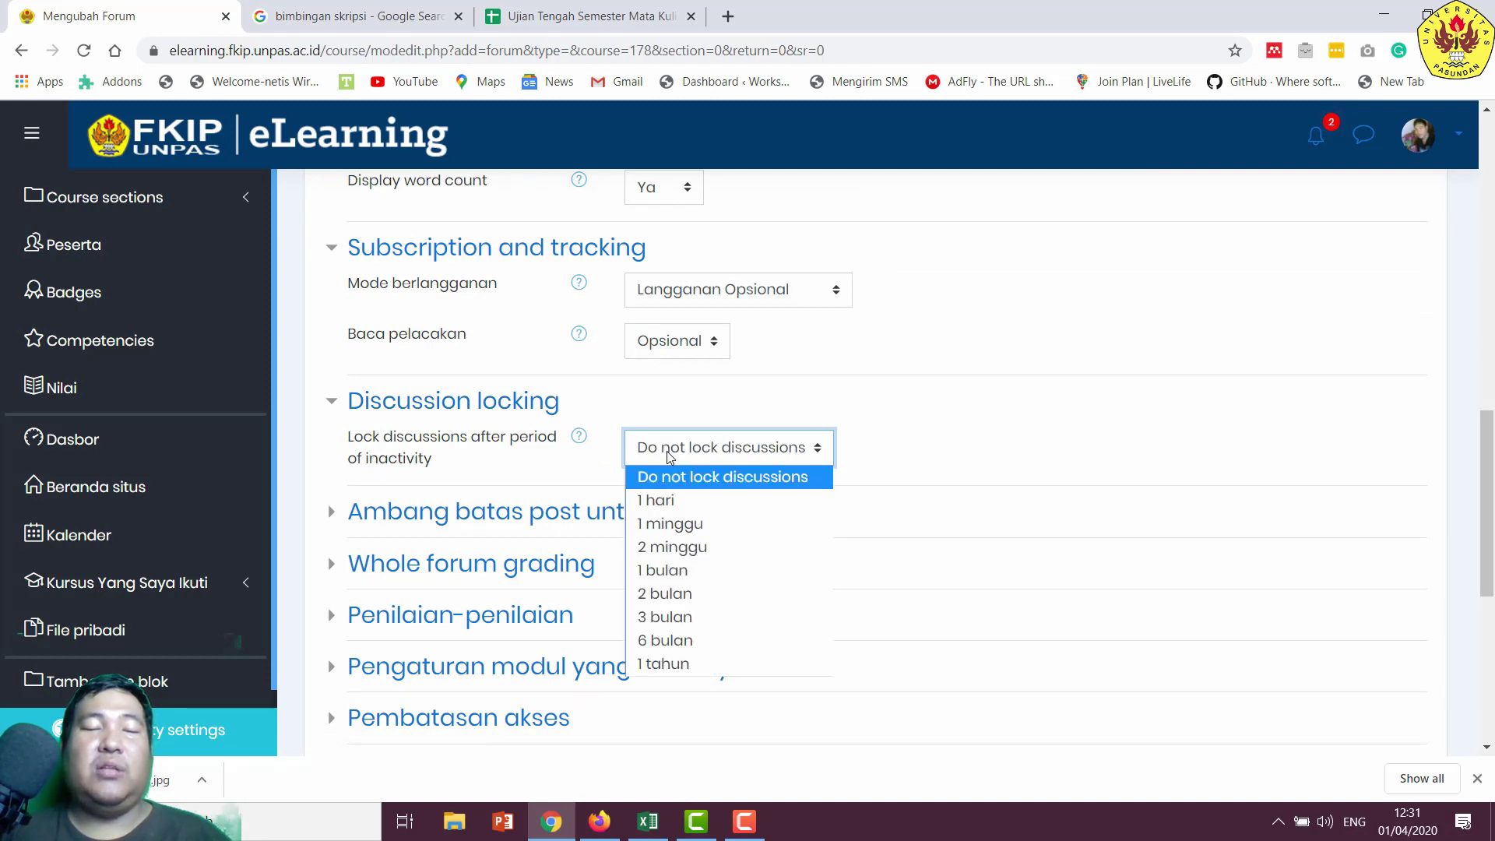
{"action": "left_click", "coordinate": [669, 457]}
{"action": "left_click", "coordinate": [669, 457]}
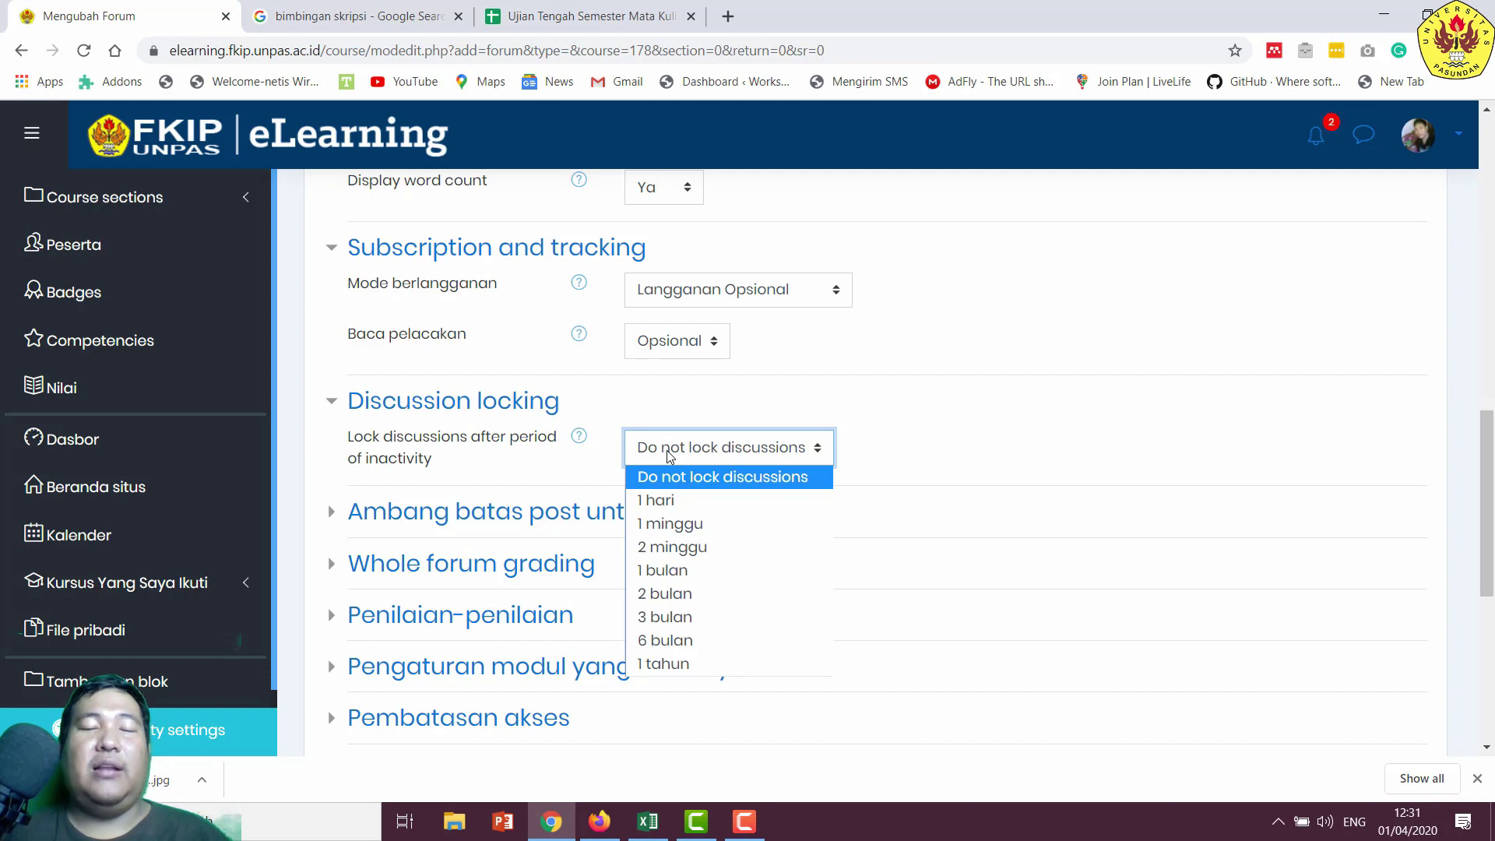
{"action": "left_click", "coordinate": [668, 457]}
{"action": "left_click", "coordinate": [669, 457]}
{"action": "left_click", "coordinate": [668, 457]}
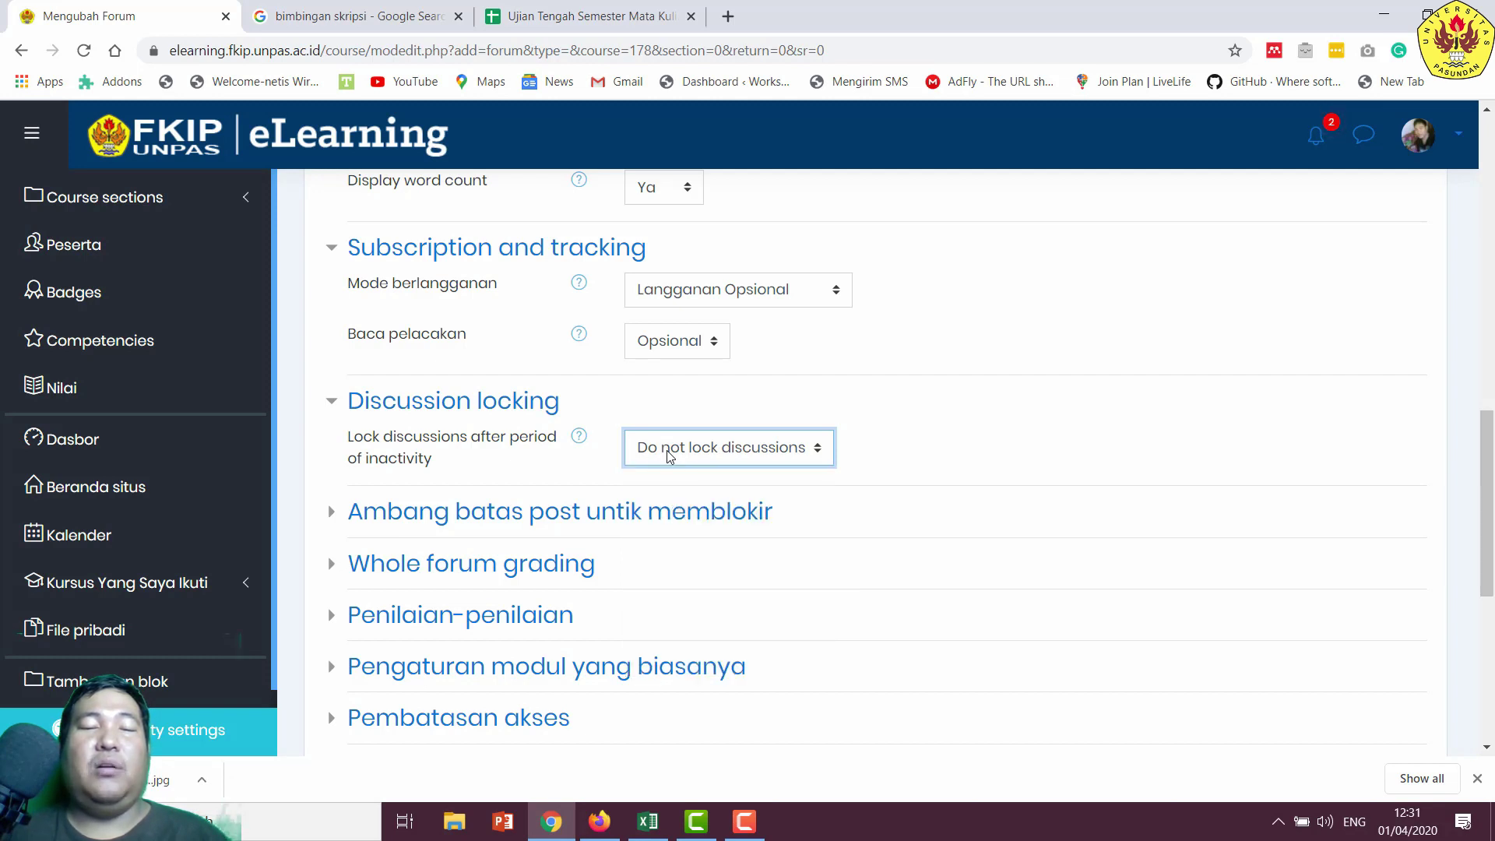
{"action": "left_click", "coordinate": [668, 457]}
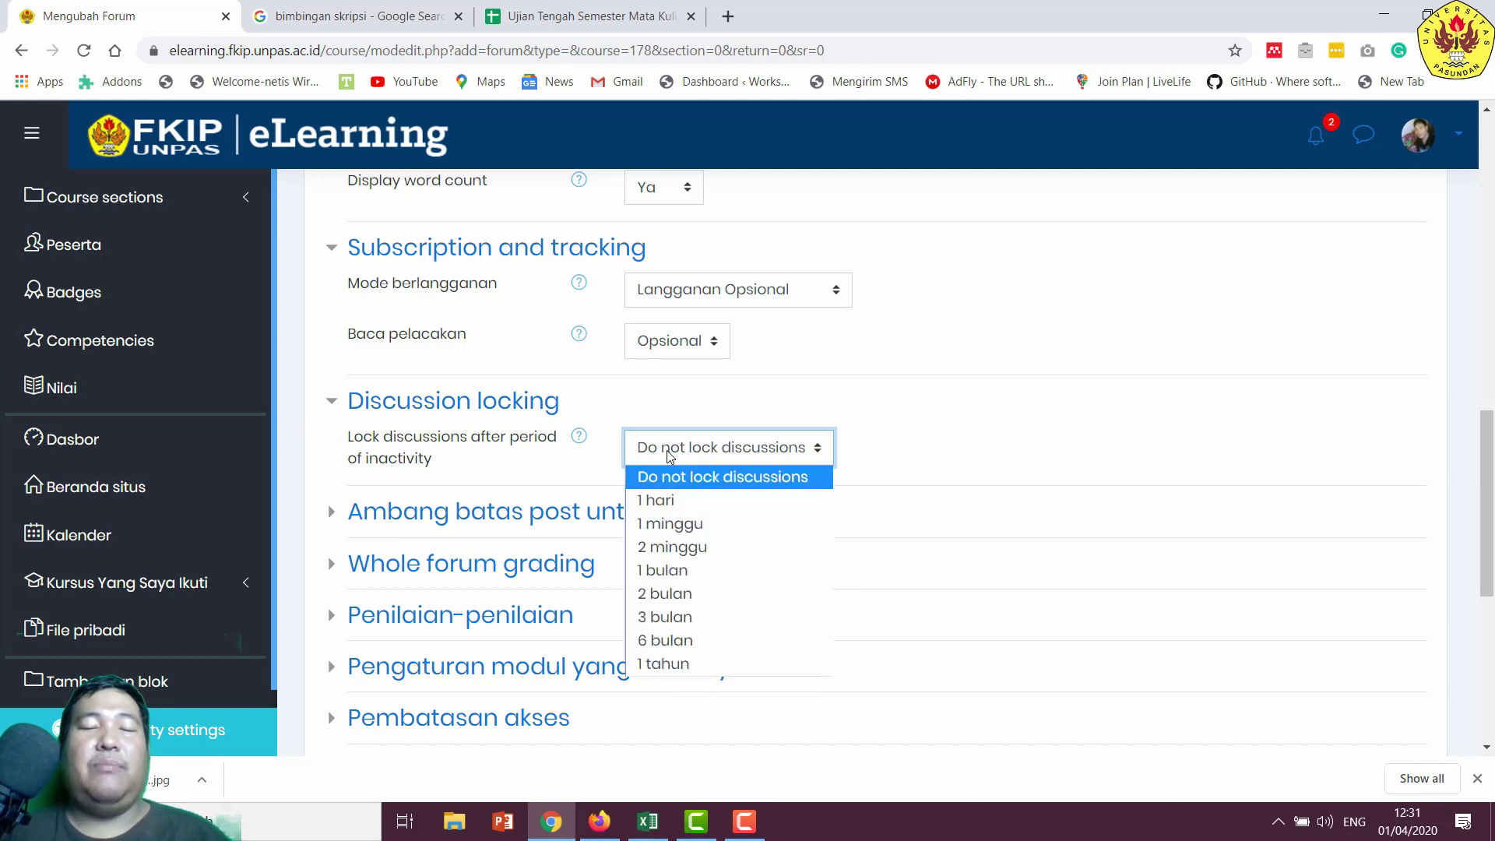
{"action": "left_click", "coordinate": [668, 457]}
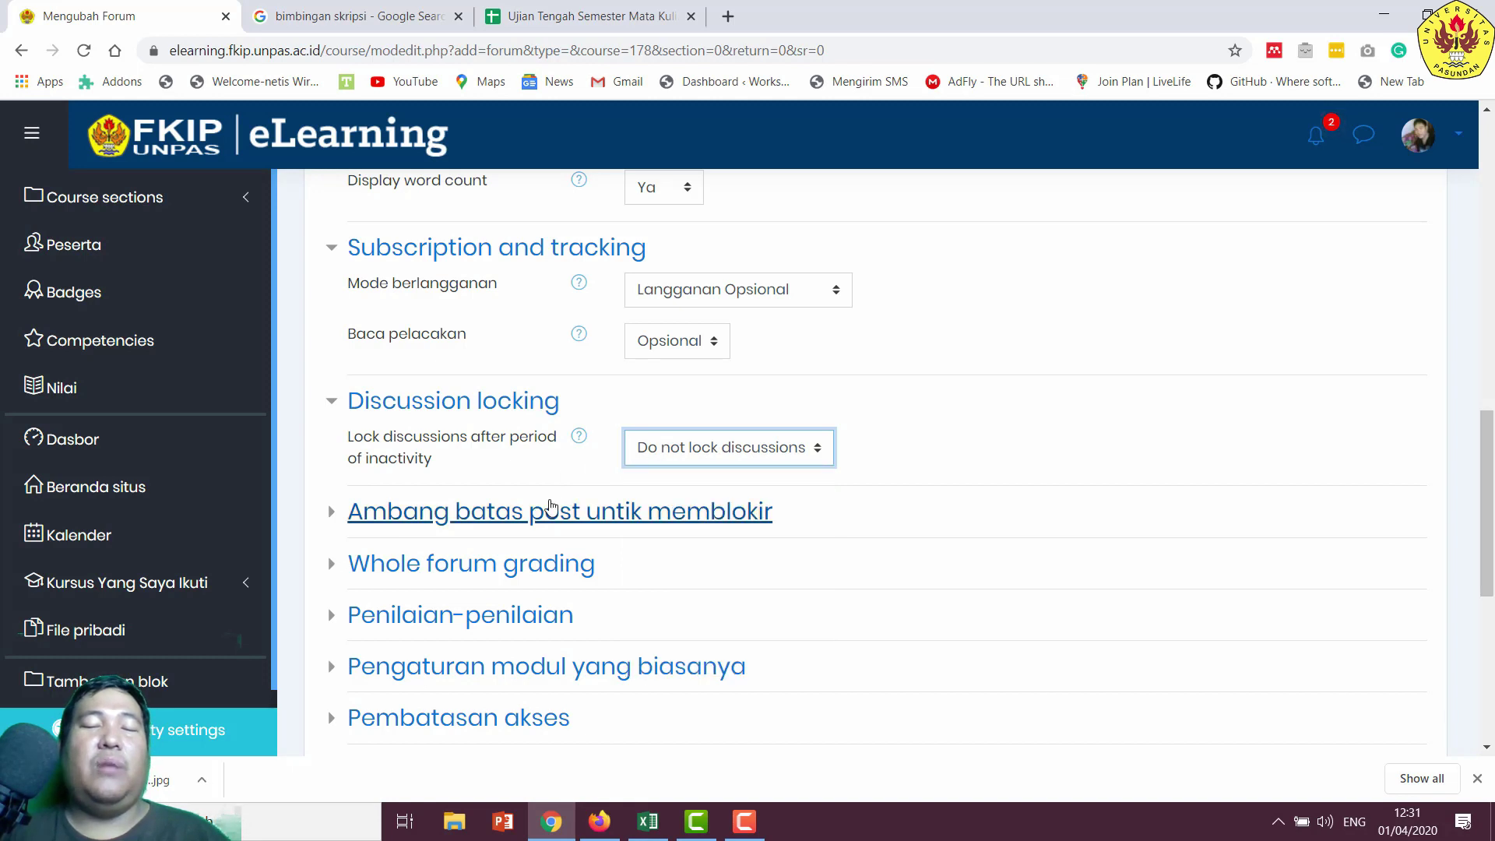
- Leave blocking, grading, ratings and access restrictions at defaults, then save and display the forum
{"action": "left_click", "coordinate": [514, 512]}
{"action": "scroll", "coordinate": [506, 530], "scroll_direction": "down", "scroll_amount": 1}
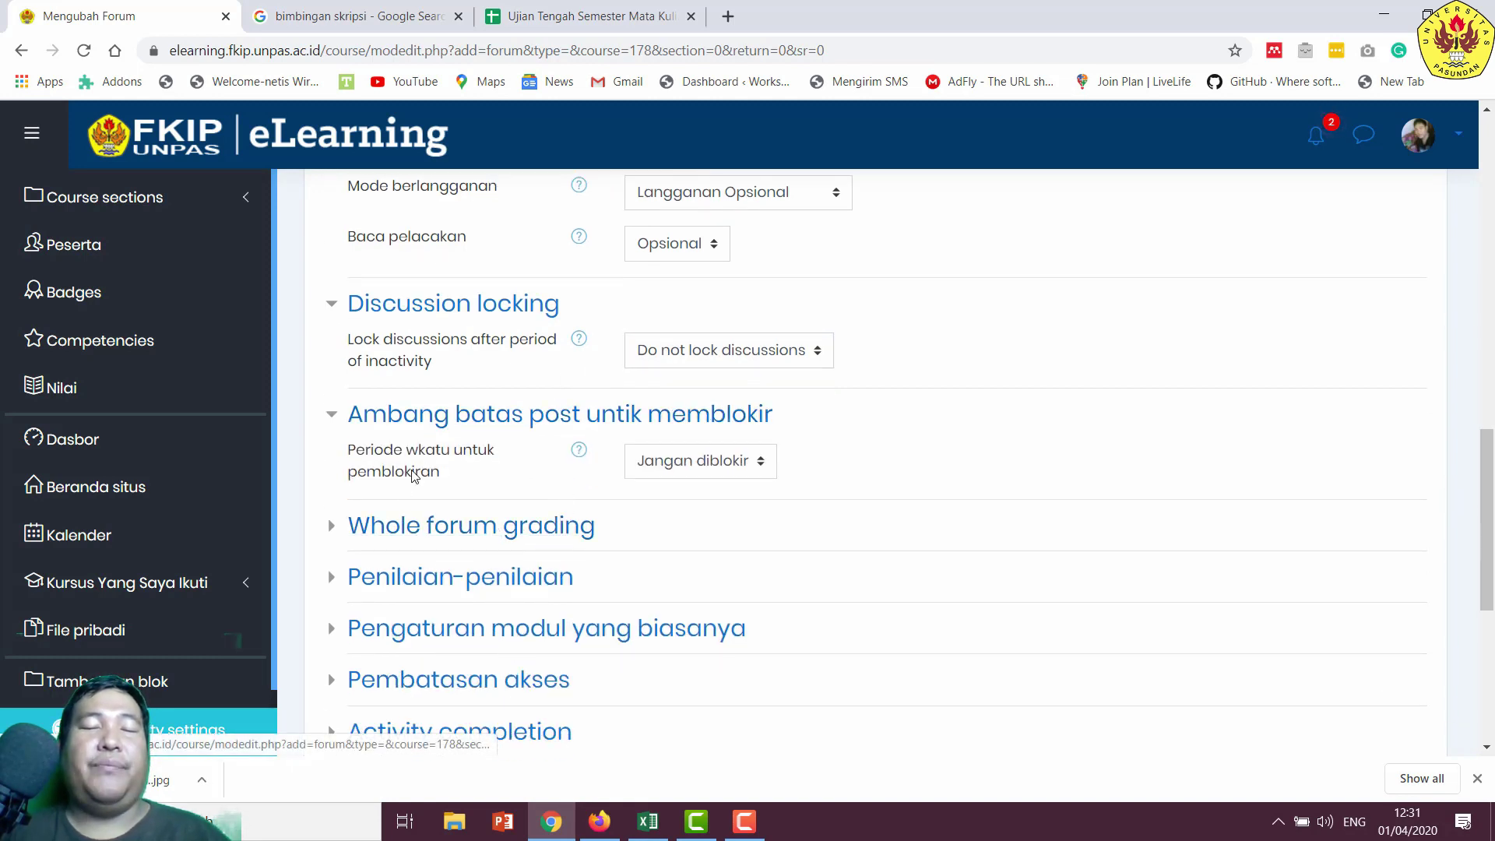
{"action": "left_click", "coordinate": [513, 538]}
{"action": "scroll", "coordinate": [518, 524], "scroll_direction": "down", "scroll_amount": 2}
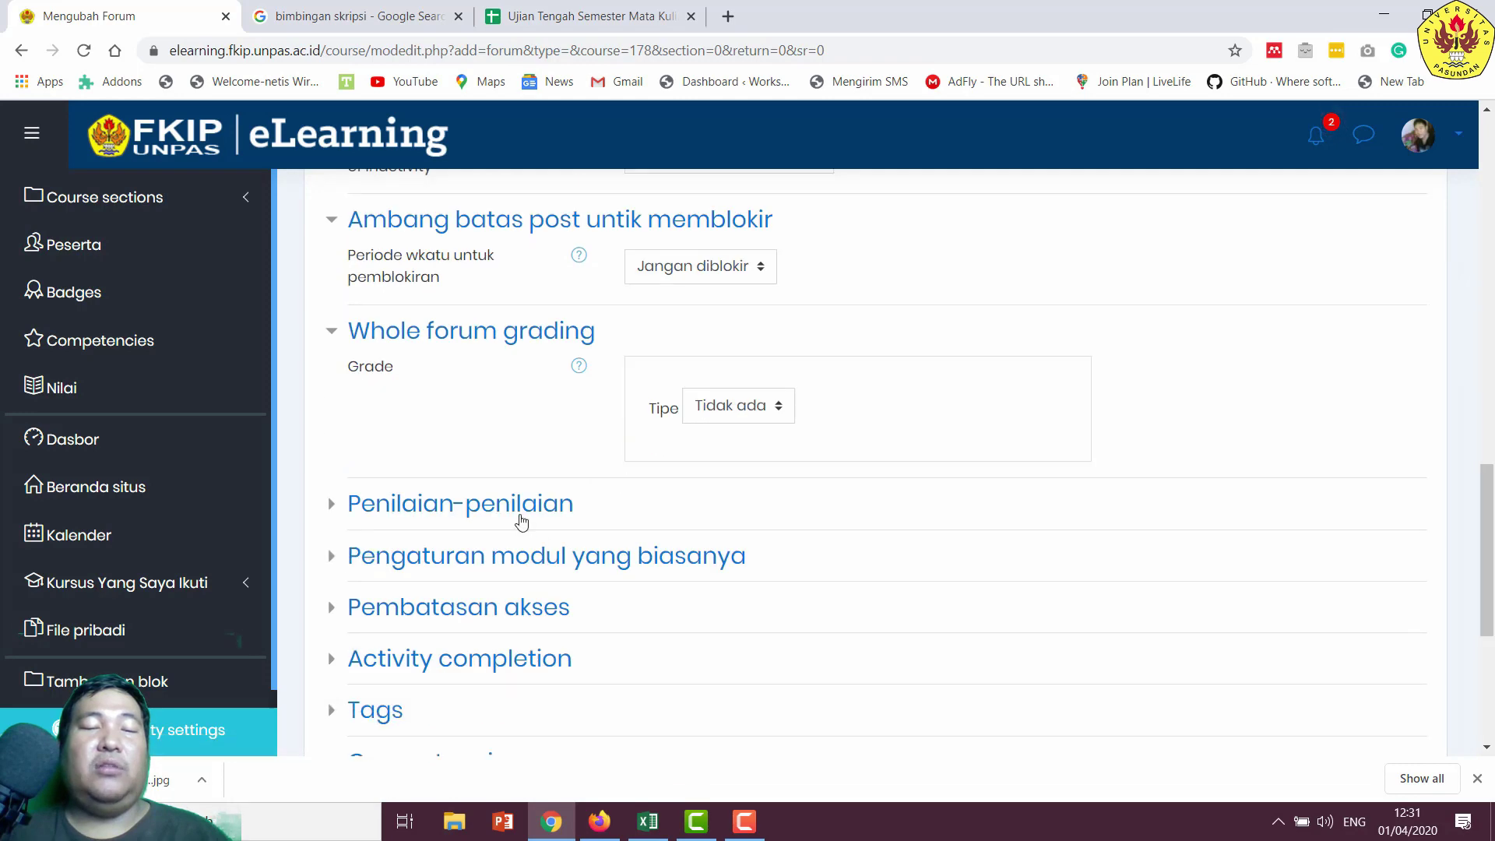
{"action": "left_click", "coordinate": [581, 527]}
{"action": "scroll", "coordinate": [730, 514], "scroll_direction": "down", "scroll_amount": 2}
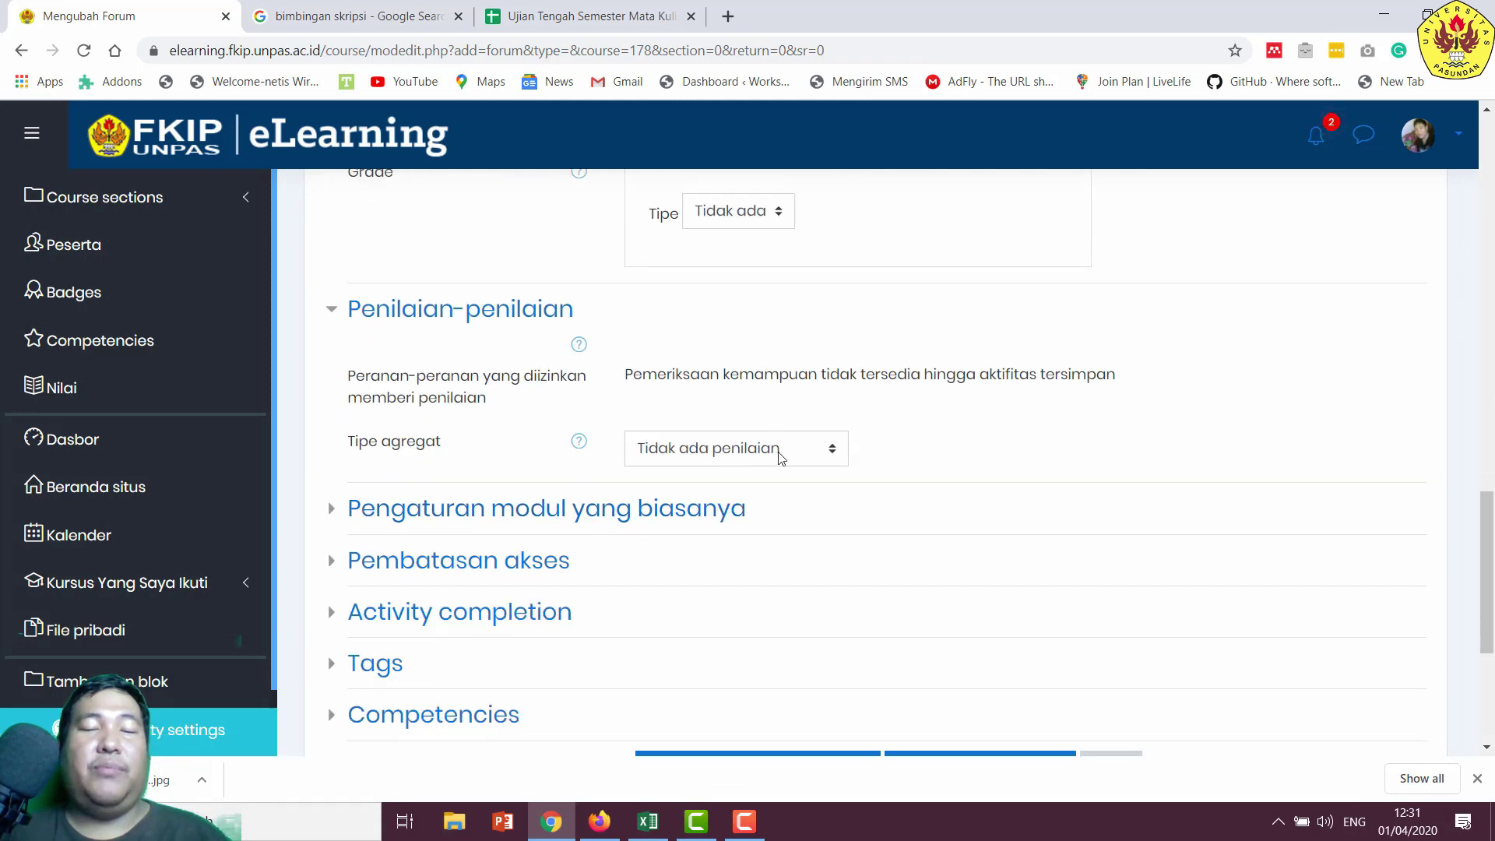
{"action": "scroll", "coordinate": [528, 567], "scroll_direction": "down", "scroll_amount": 2}
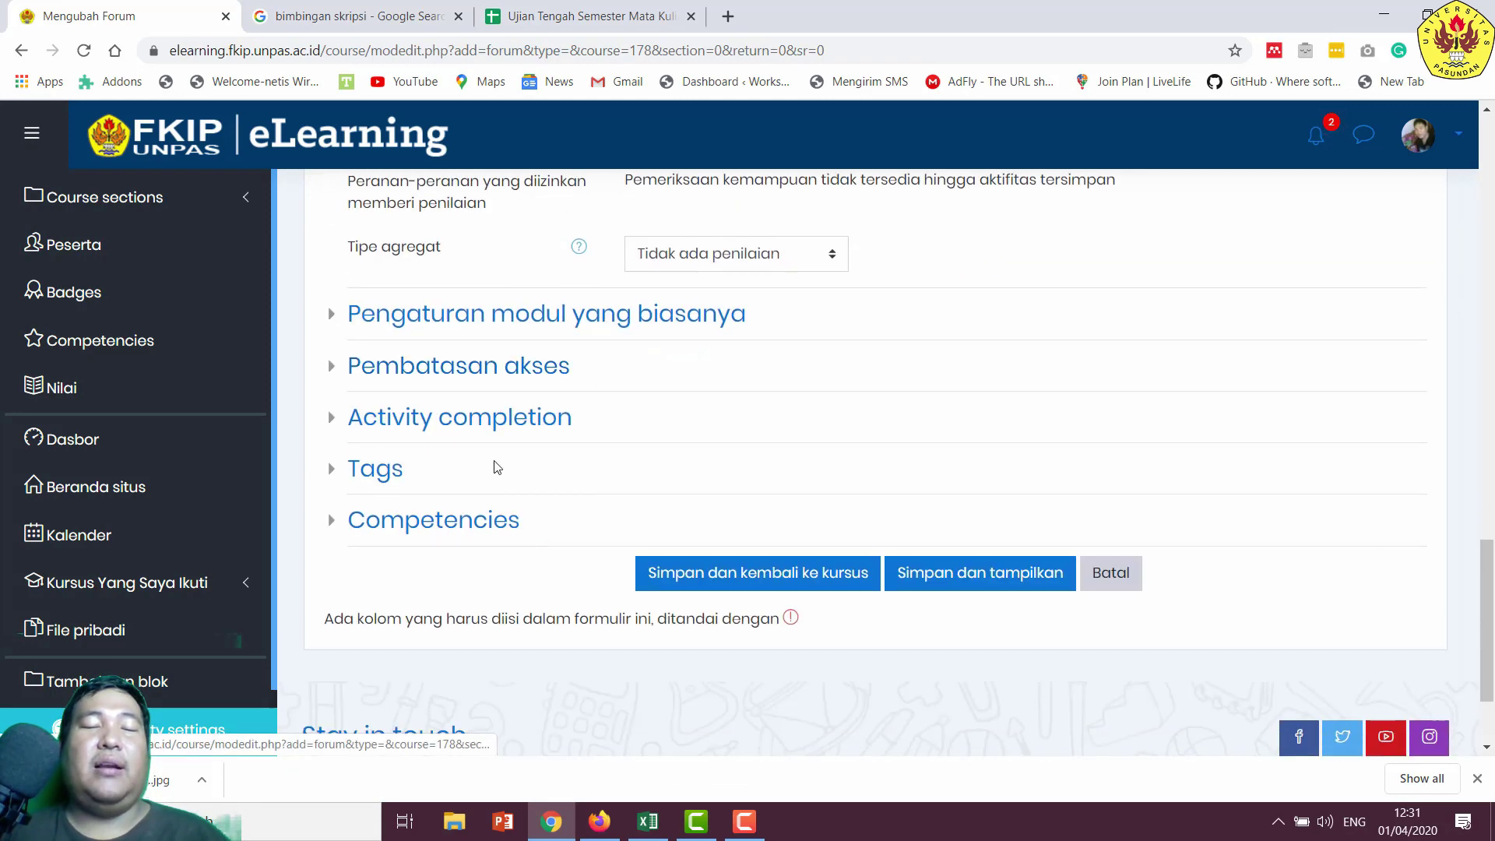
{"action": "left_click", "coordinate": [478, 376]}
{"action": "left_click", "coordinate": [478, 376]}
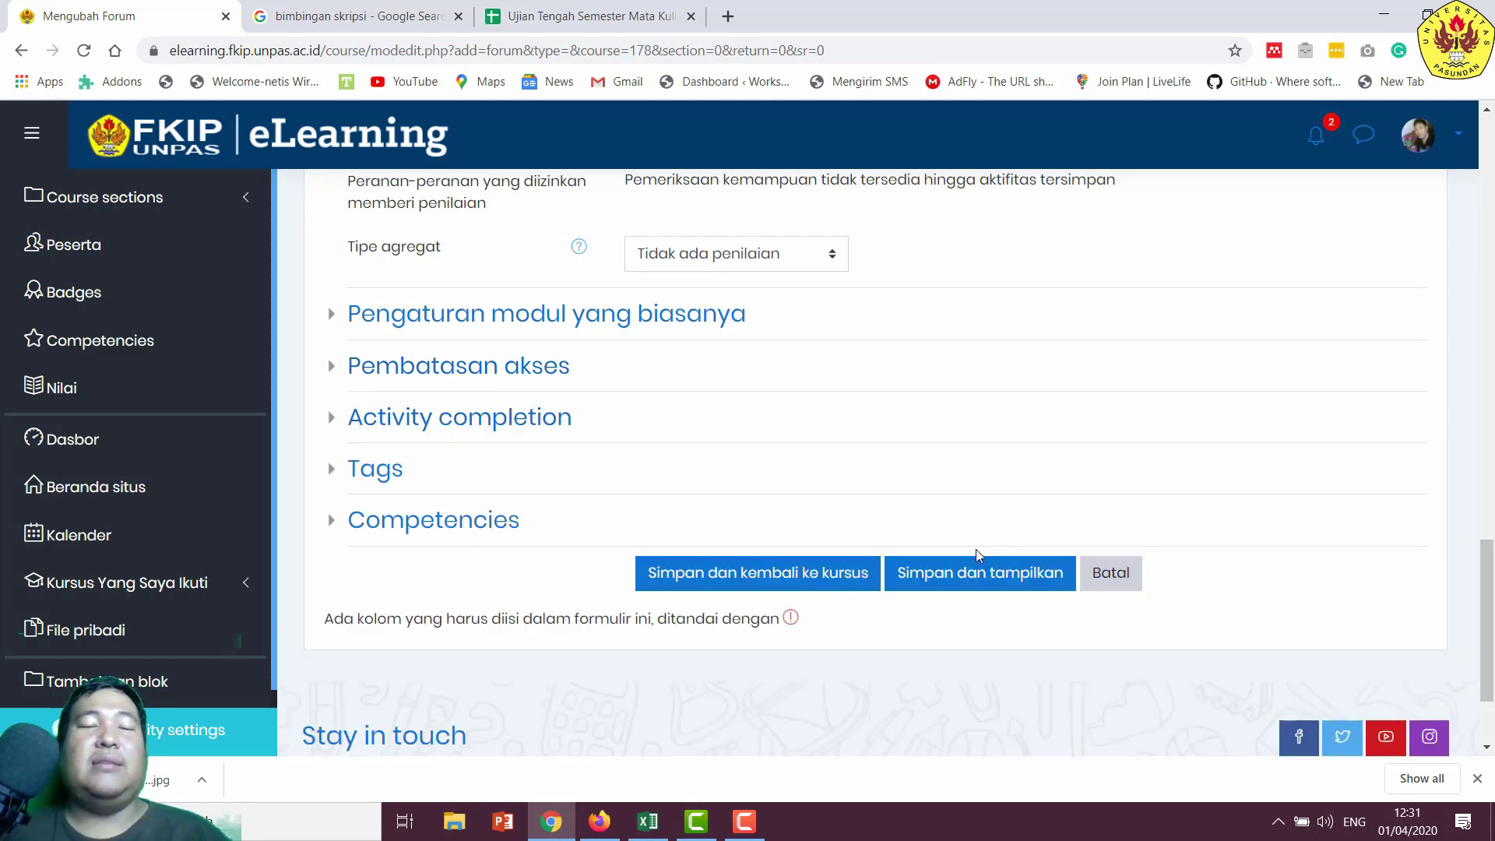
{"action": "left_click", "coordinate": [979, 585]}
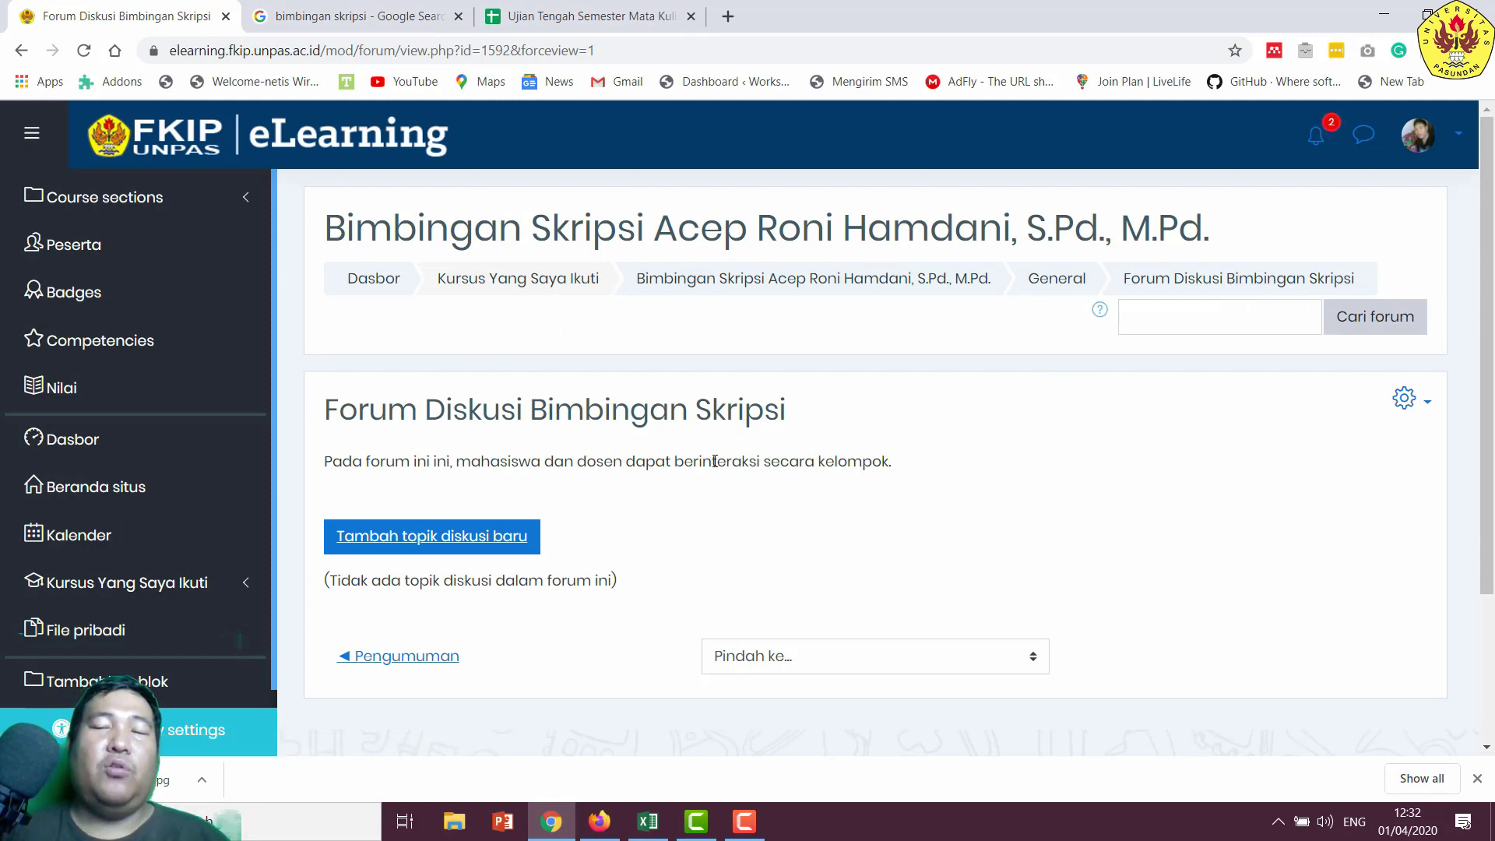
- Open the new discussion topic form in Forum Diskusi Bimbingan Skripsi
{"action": "left_click", "coordinate": [398, 550]}
{"action": "scroll", "coordinate": [771, 561], "scroll_direction": "down", "scroll_amount": 2}
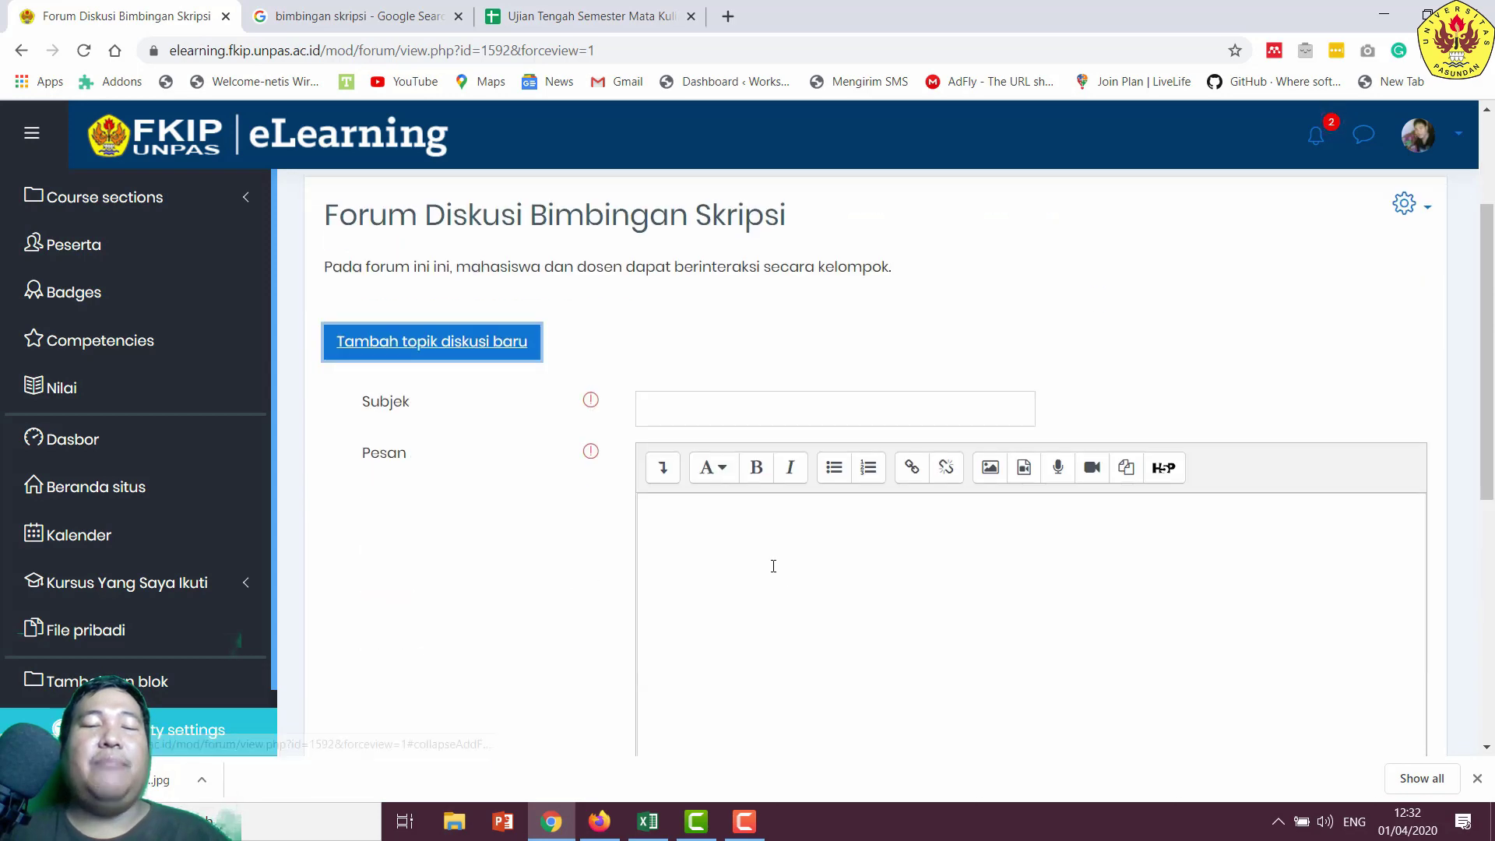
- Enter 'Bab 1 Pendahuluan' as the topic subject
{"action": "left_click", "coordinate": [685, 421]}
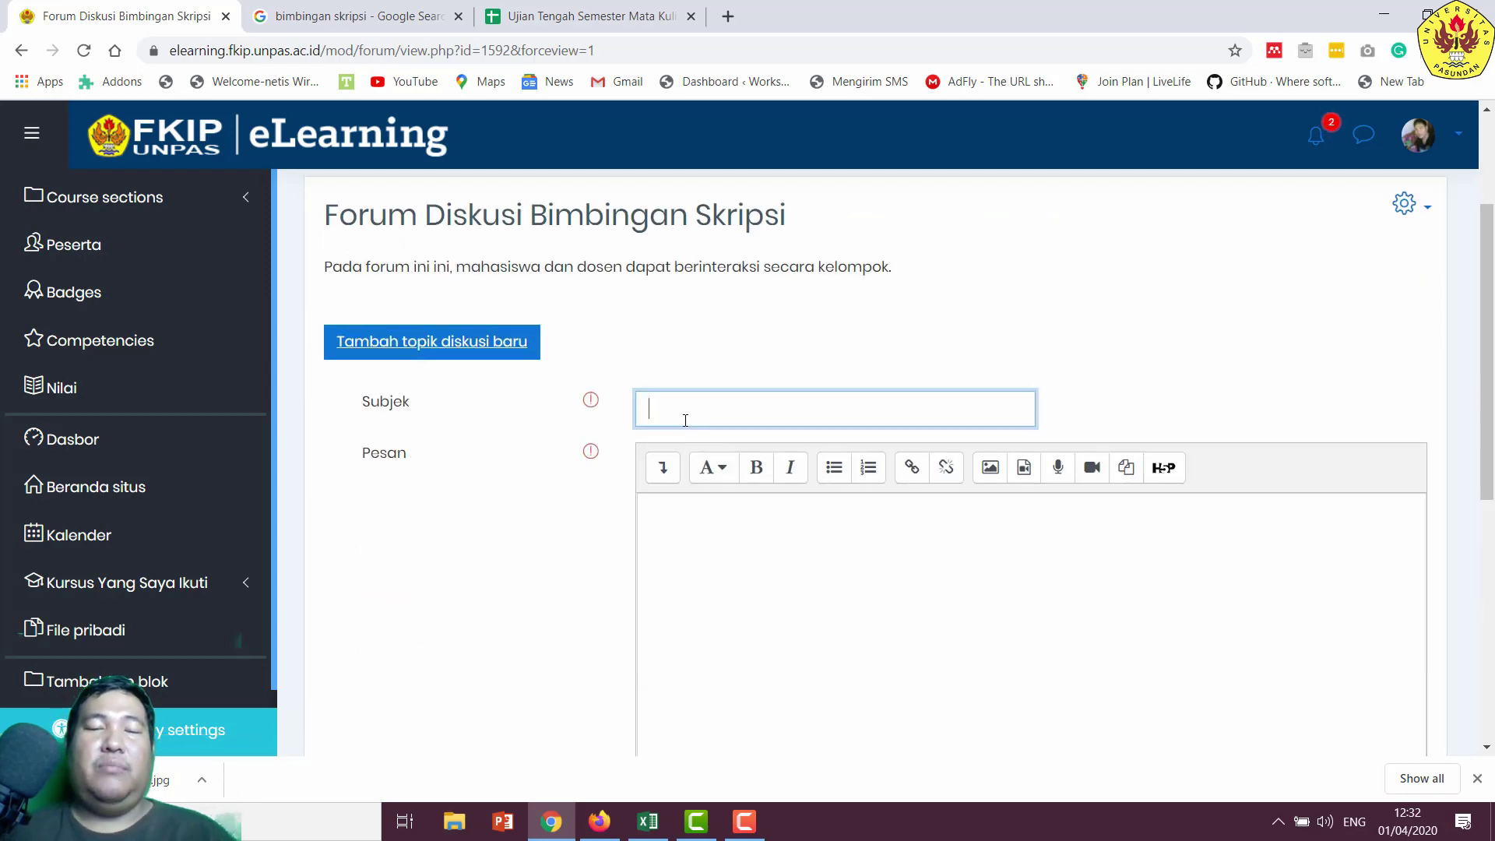
{"action": "type", "text": "Bab 1"}
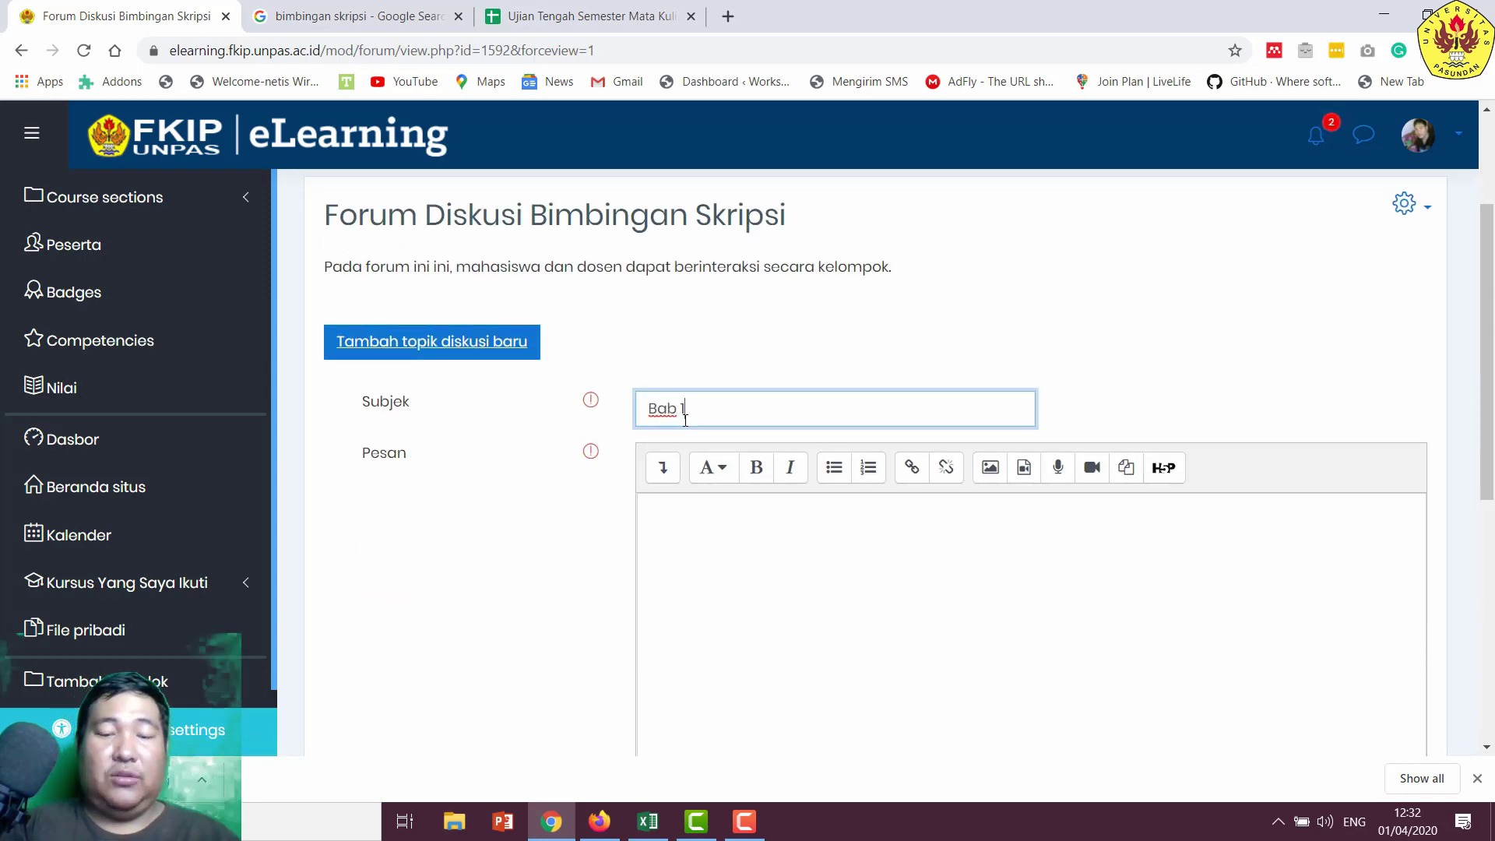
{"action": "type", "text": " Pendahu"}
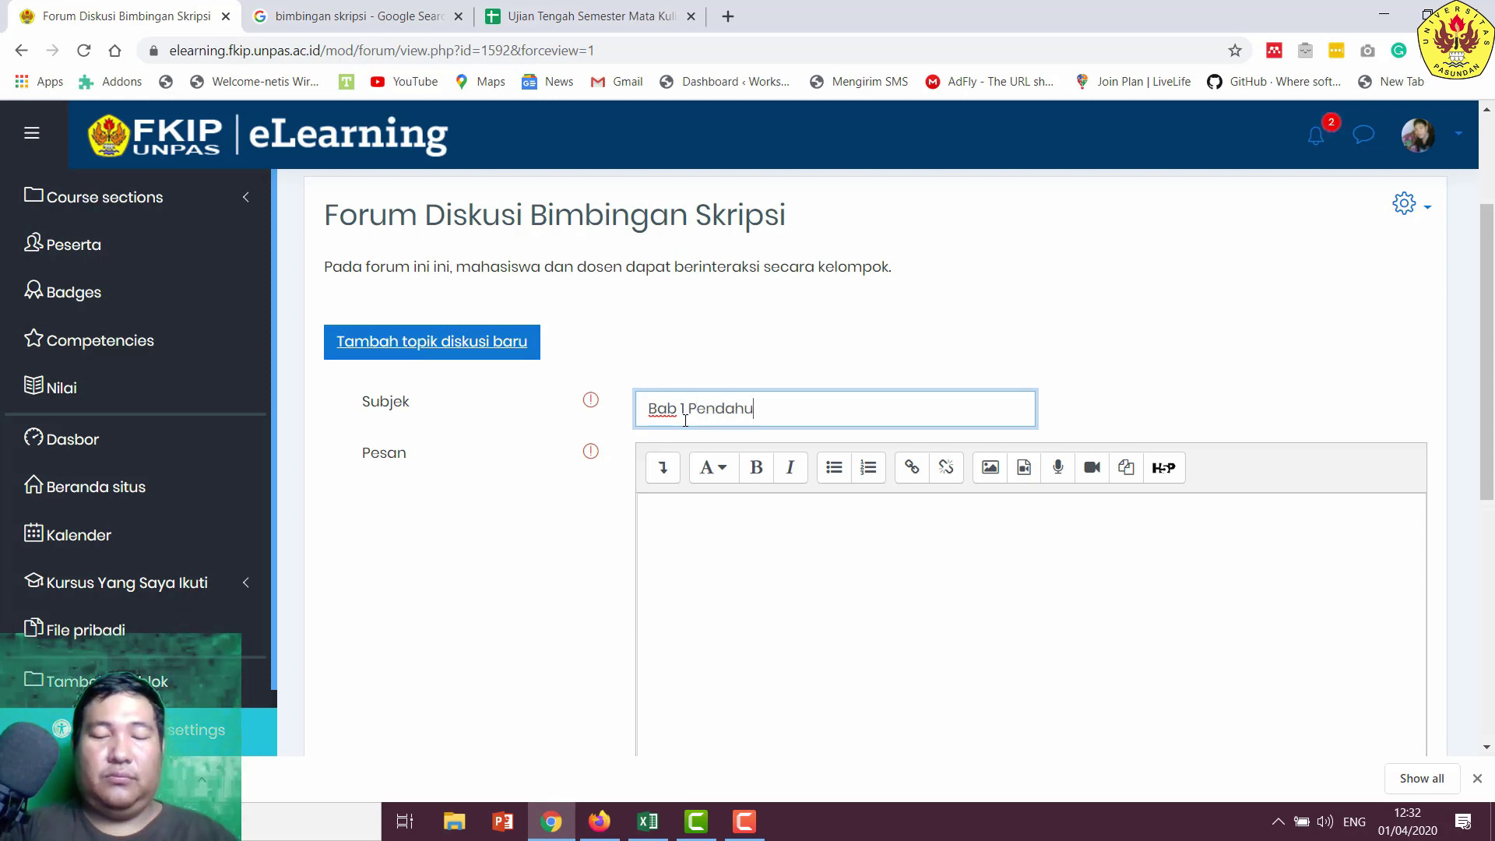
{"action": "type", "text": "lua"}
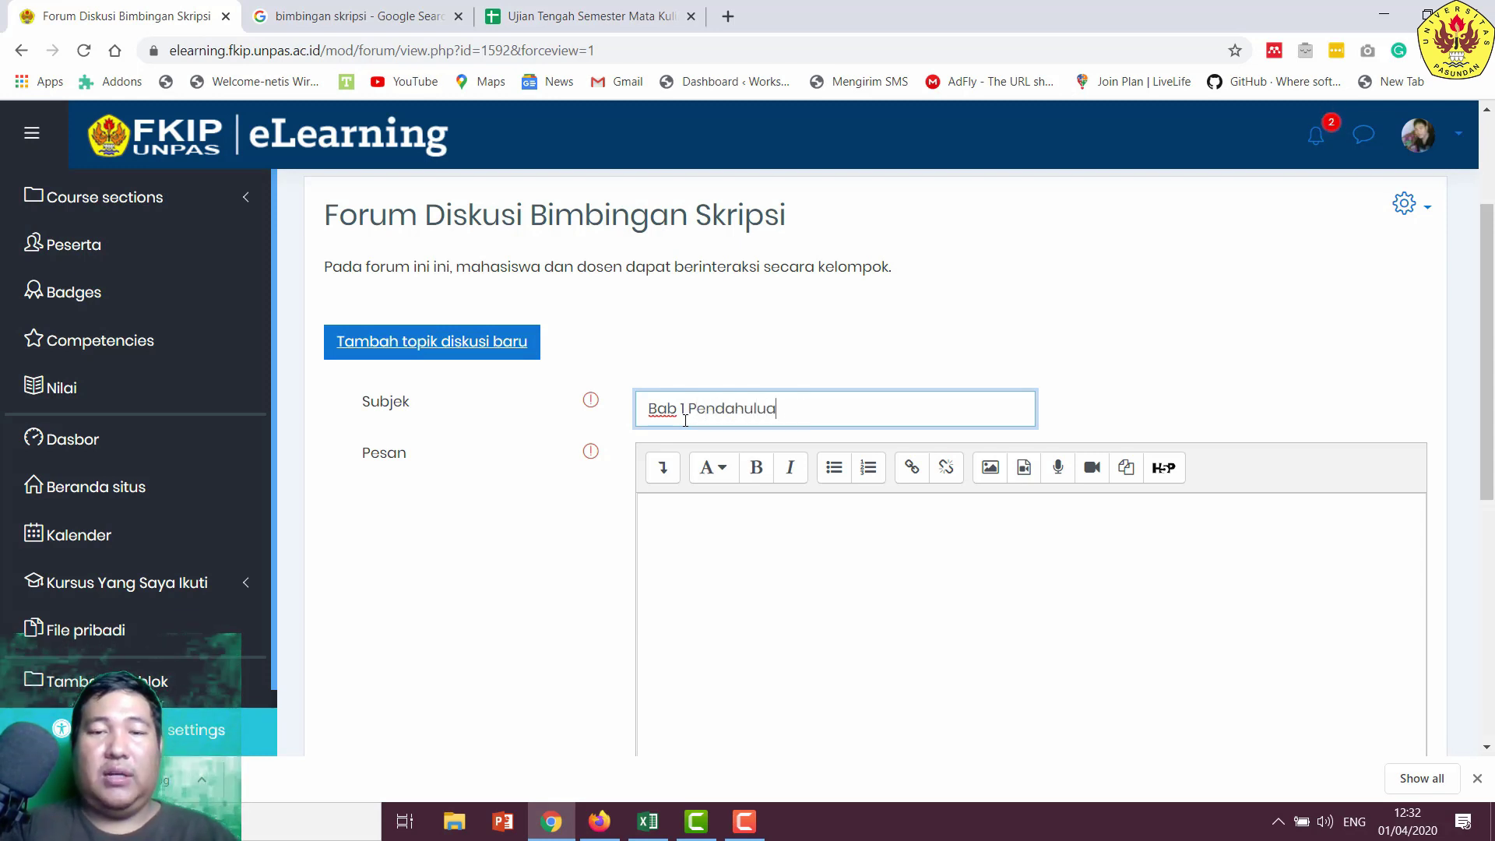
{"action": "type", "text": "nn"}
{"action": "scroll", "coordinate": [818, 545], "scroll_direction": "down", "scroll_amount": 1}
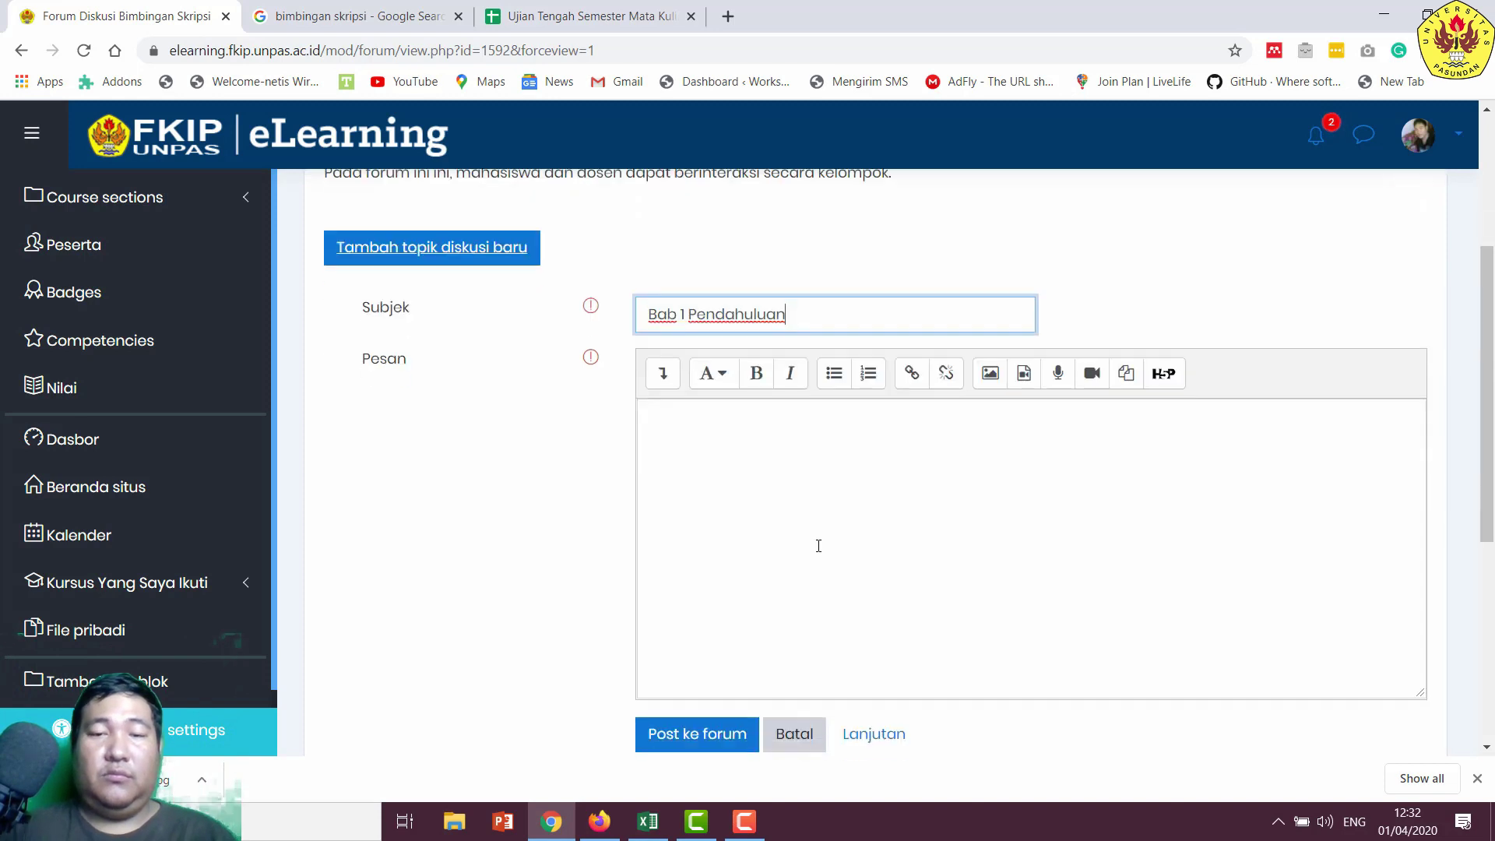
- Write the message inviting students and lecturers to discuss bab 1 and its parts
{"action": "left_click", "coordinate": [819, 546]}
{"action": "type", "text": "Pada "}
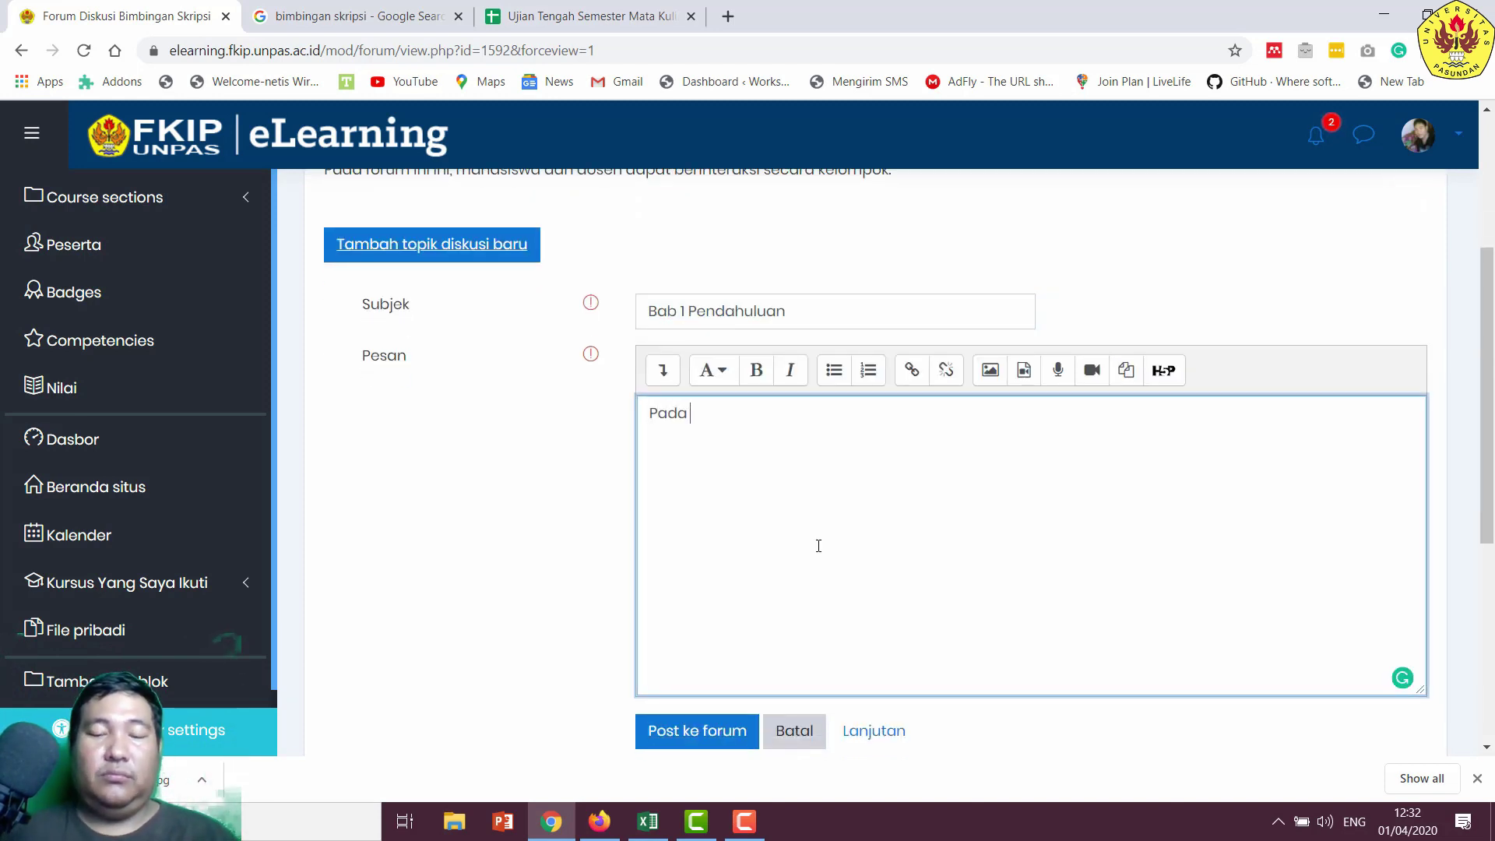
{"action": "type", "text": "topik ini "}
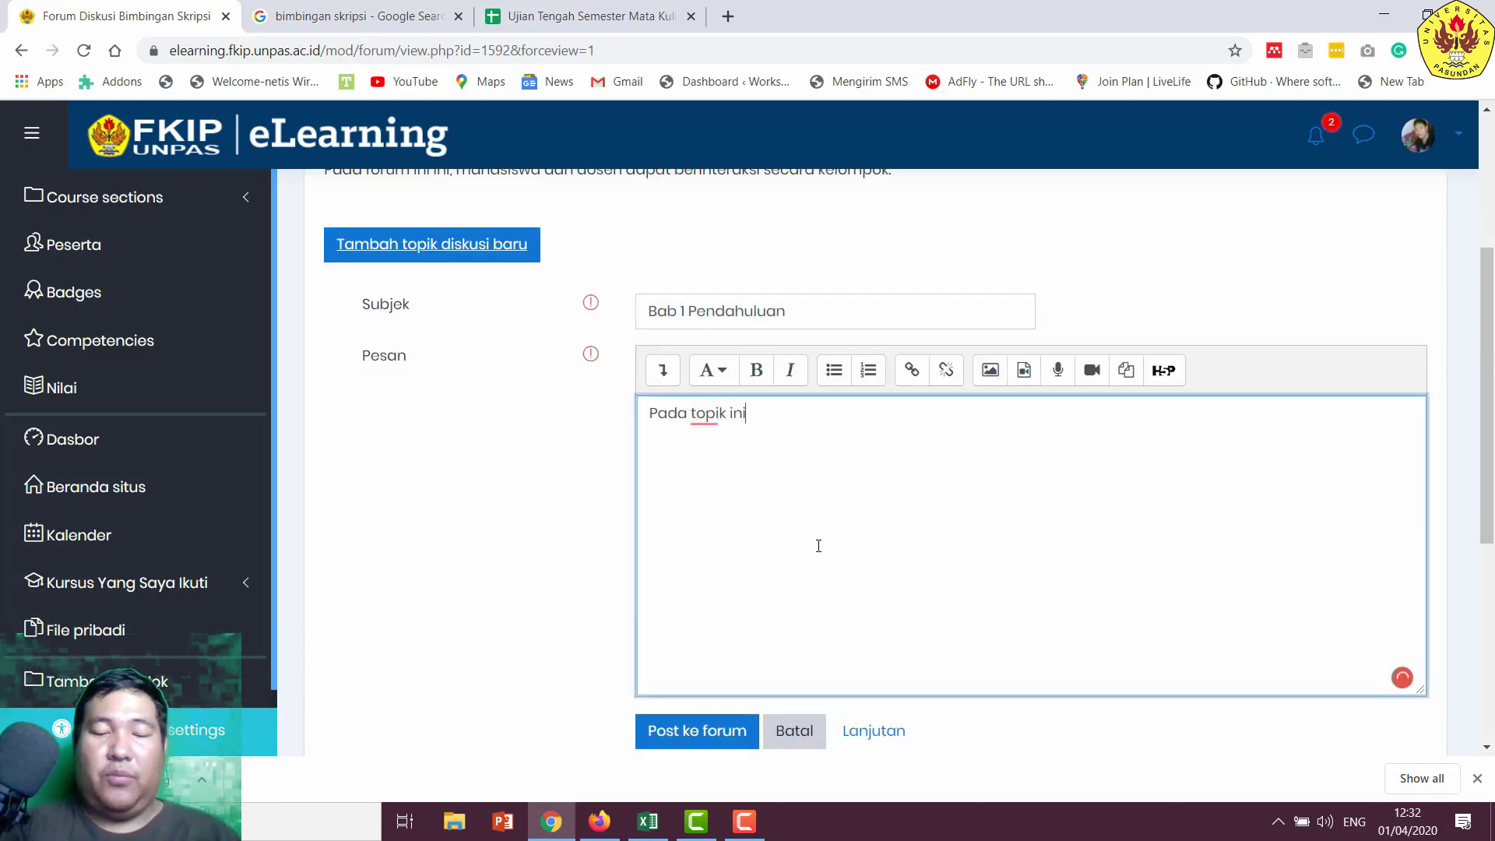
{"action": "type", "text": "para maha"}
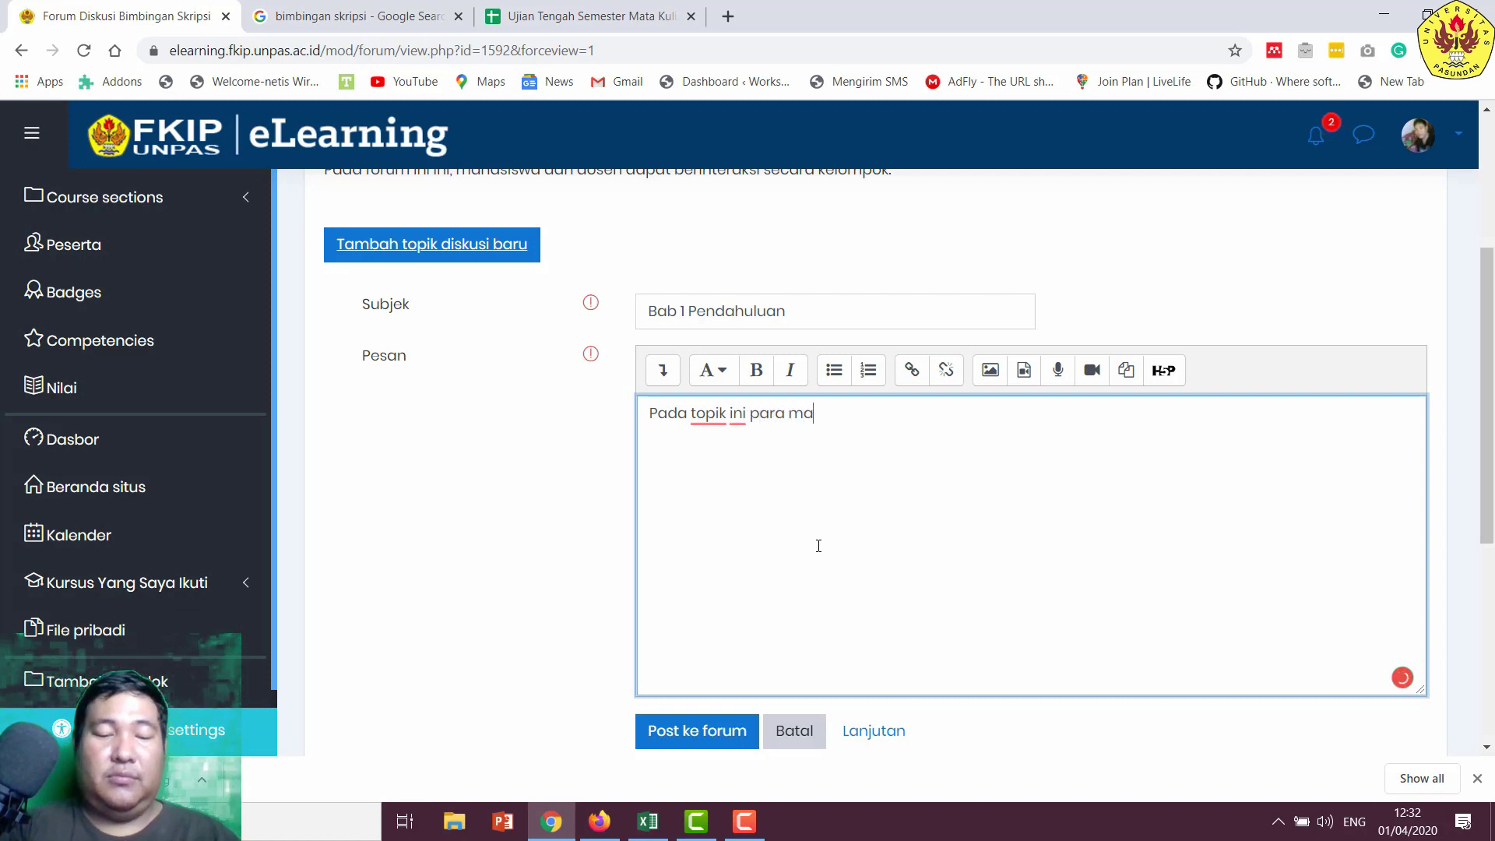
{"action": "key", "text": "BackSpace"}
{"action": "key", "text": "BackSpace"}
{"action": "key", "text": "BackSpace"}
{"action": "key", "text": "BackSpace"}
{"action": "key", "text": "BackSpace"}
{"action": "key", "text": "BackSpace"}
{"action": "key", "text": "BackSpace"}
{"action": "key", "text": "BackSpace"}
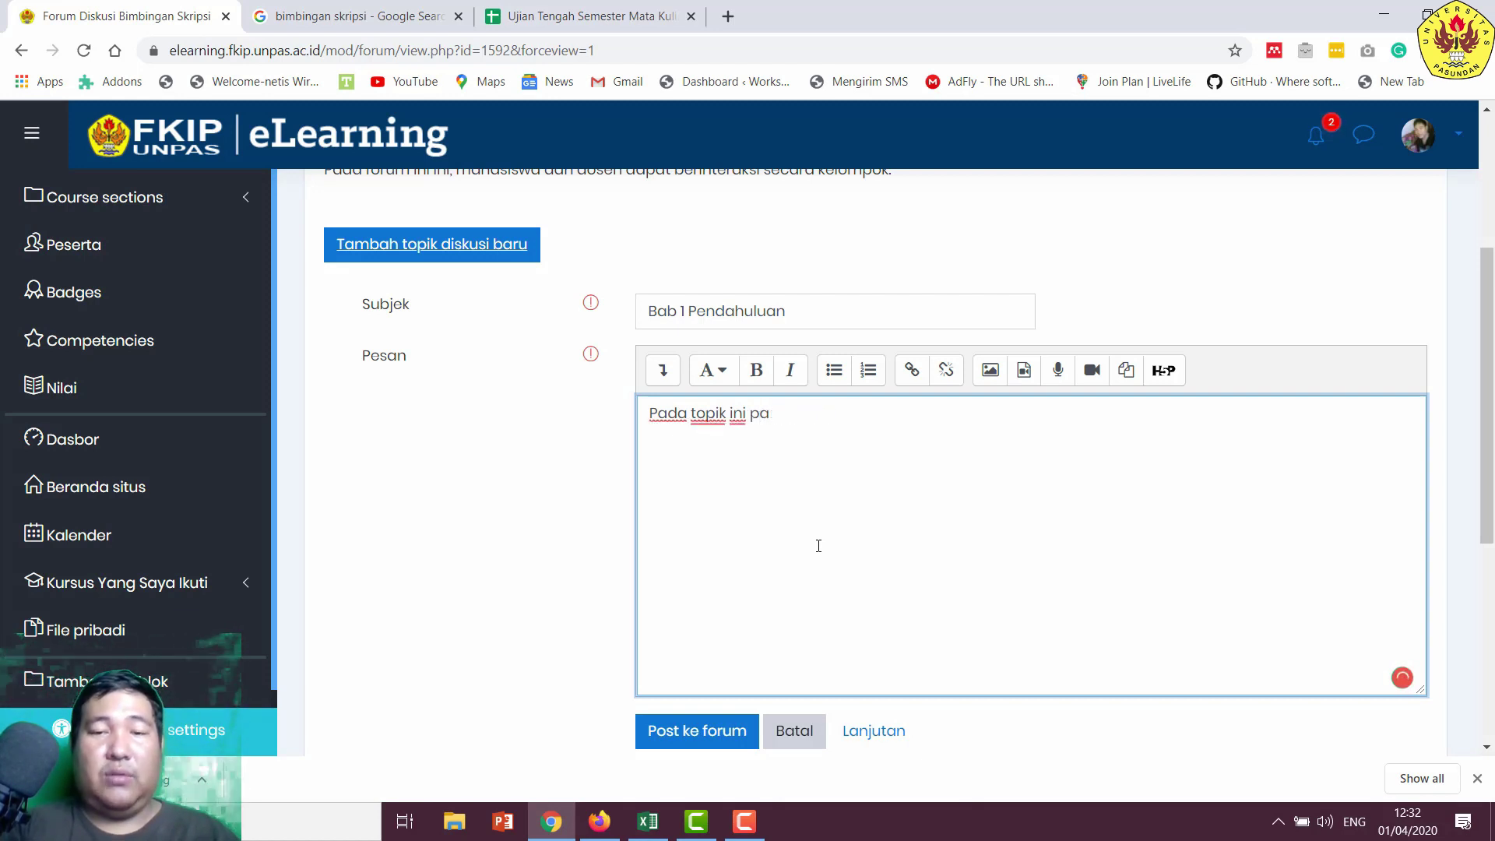
{"action": "type", "text": "mahai"}
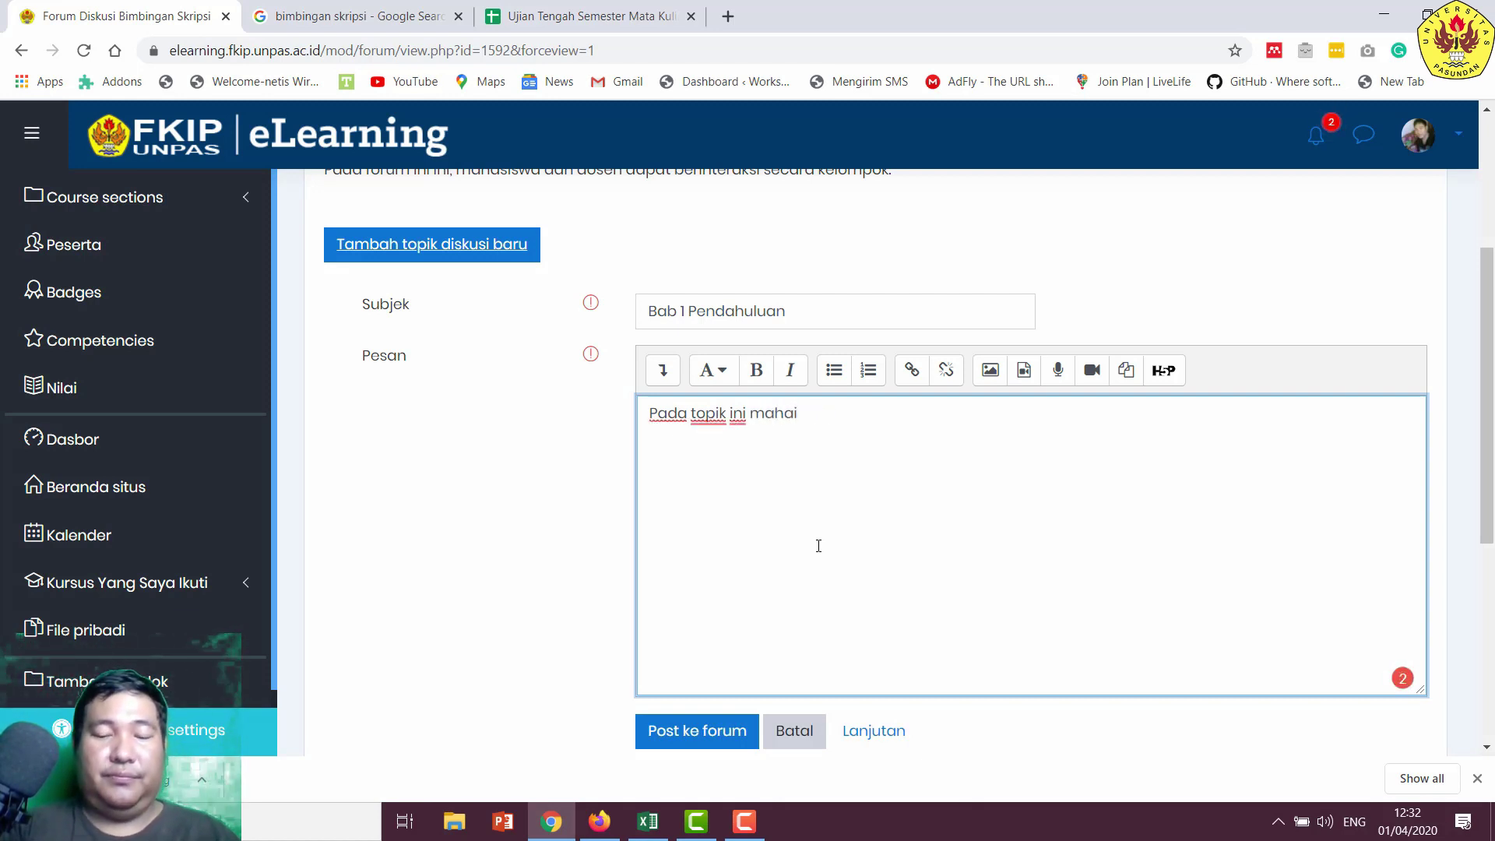
{"action": "key", "text": "BackSpace"}
{"action": "type", "text": "siswa dan"}
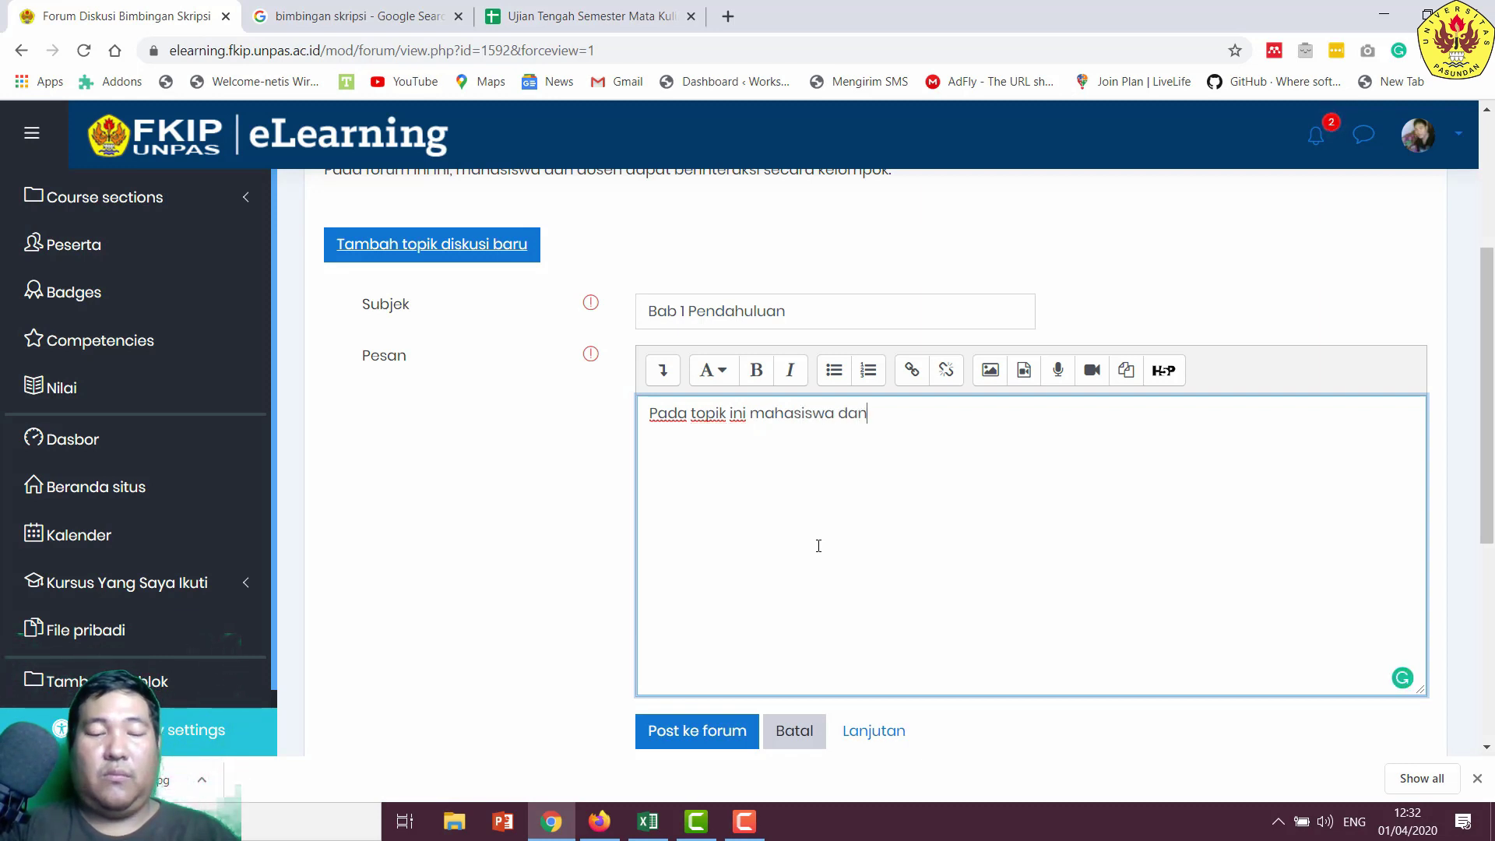
{"action": "type", "text": " dosen dap"}
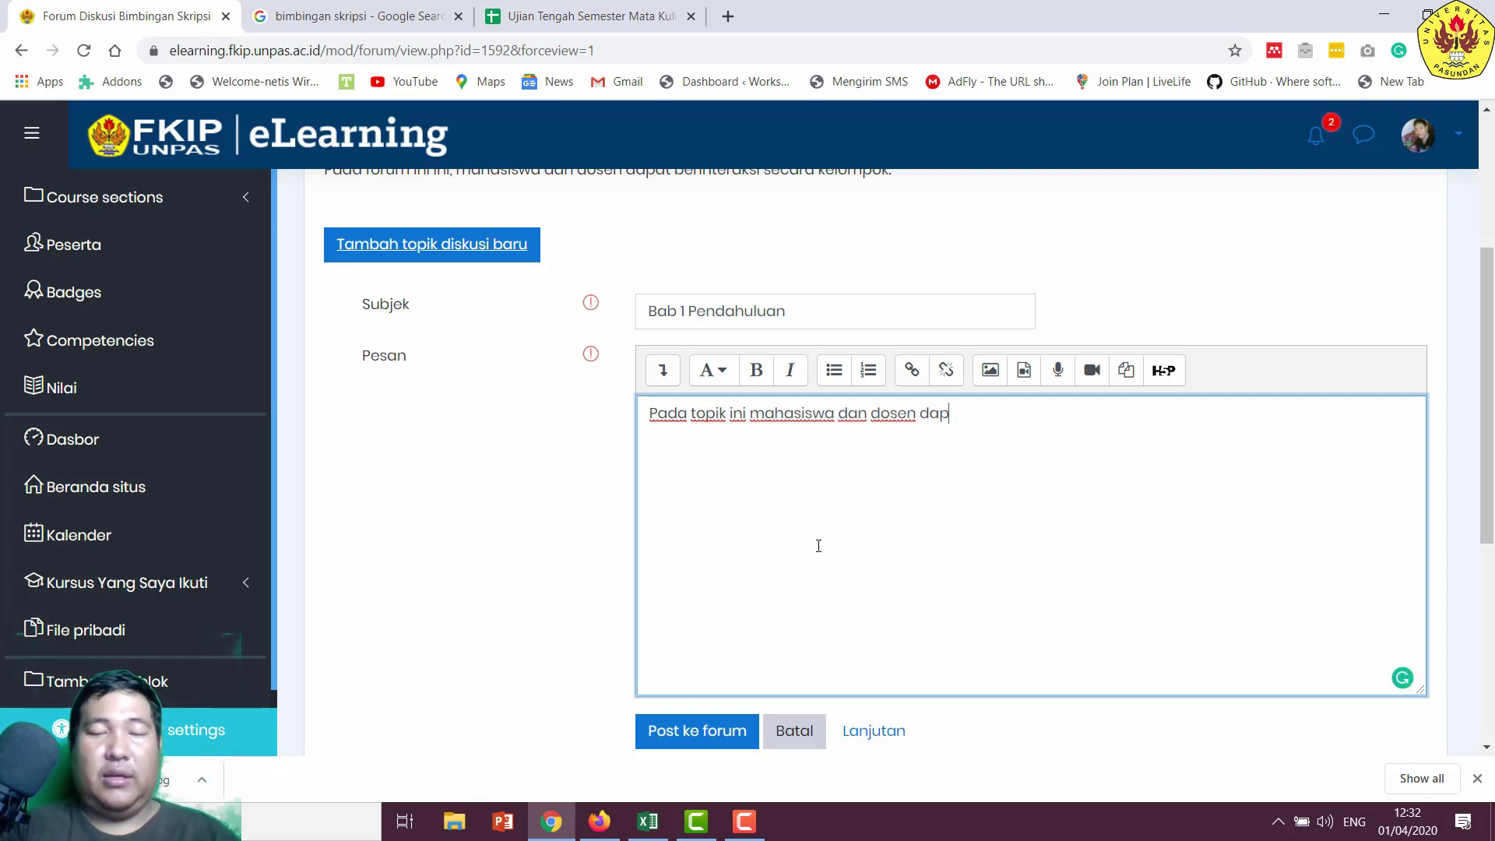
{"action": "type", "text": "at berdisku"}
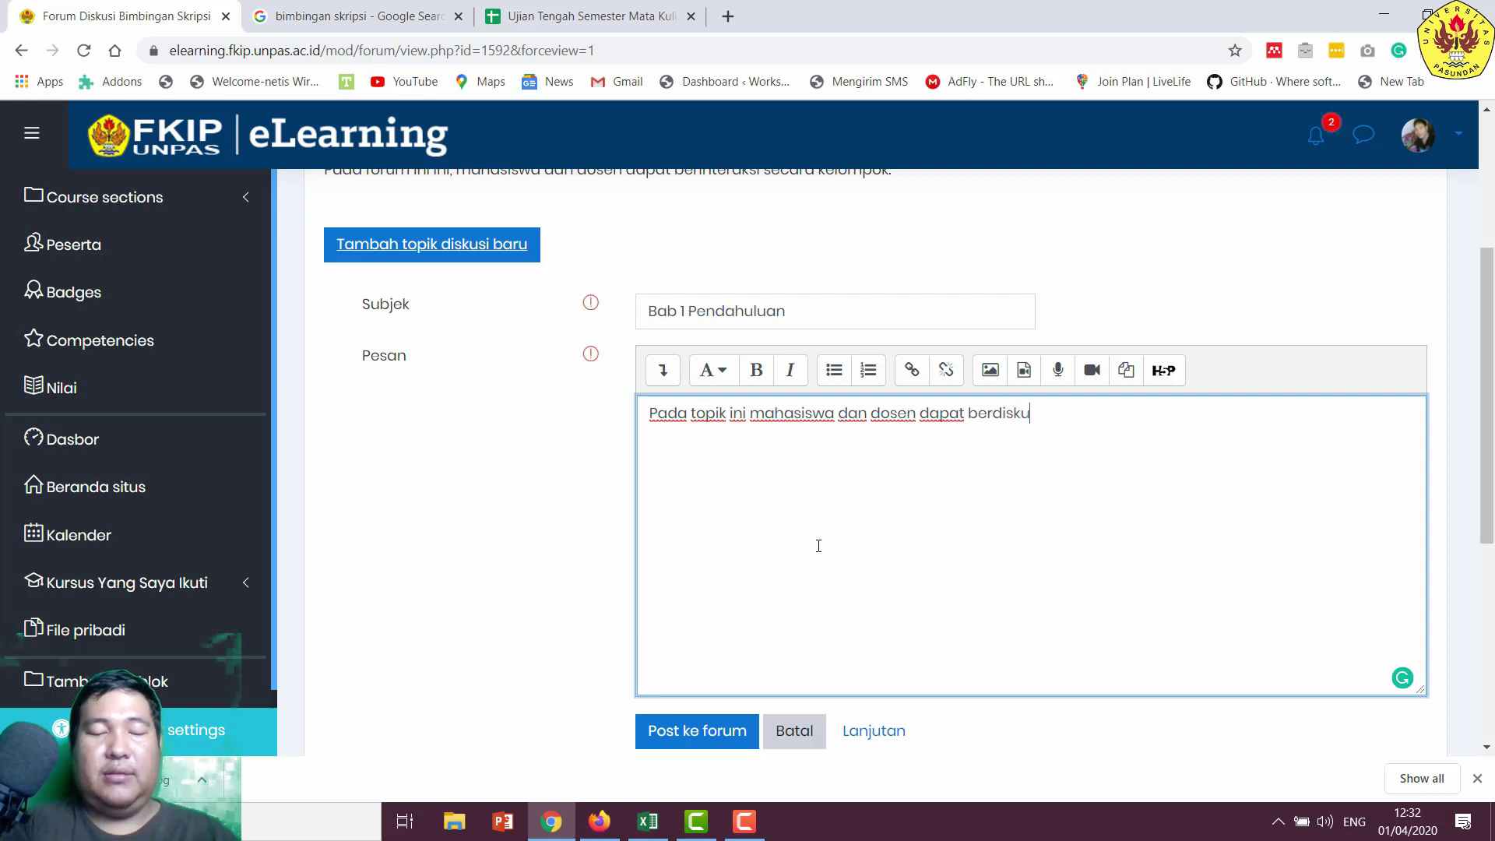
{"action": "type", "text": "si mengenai "}
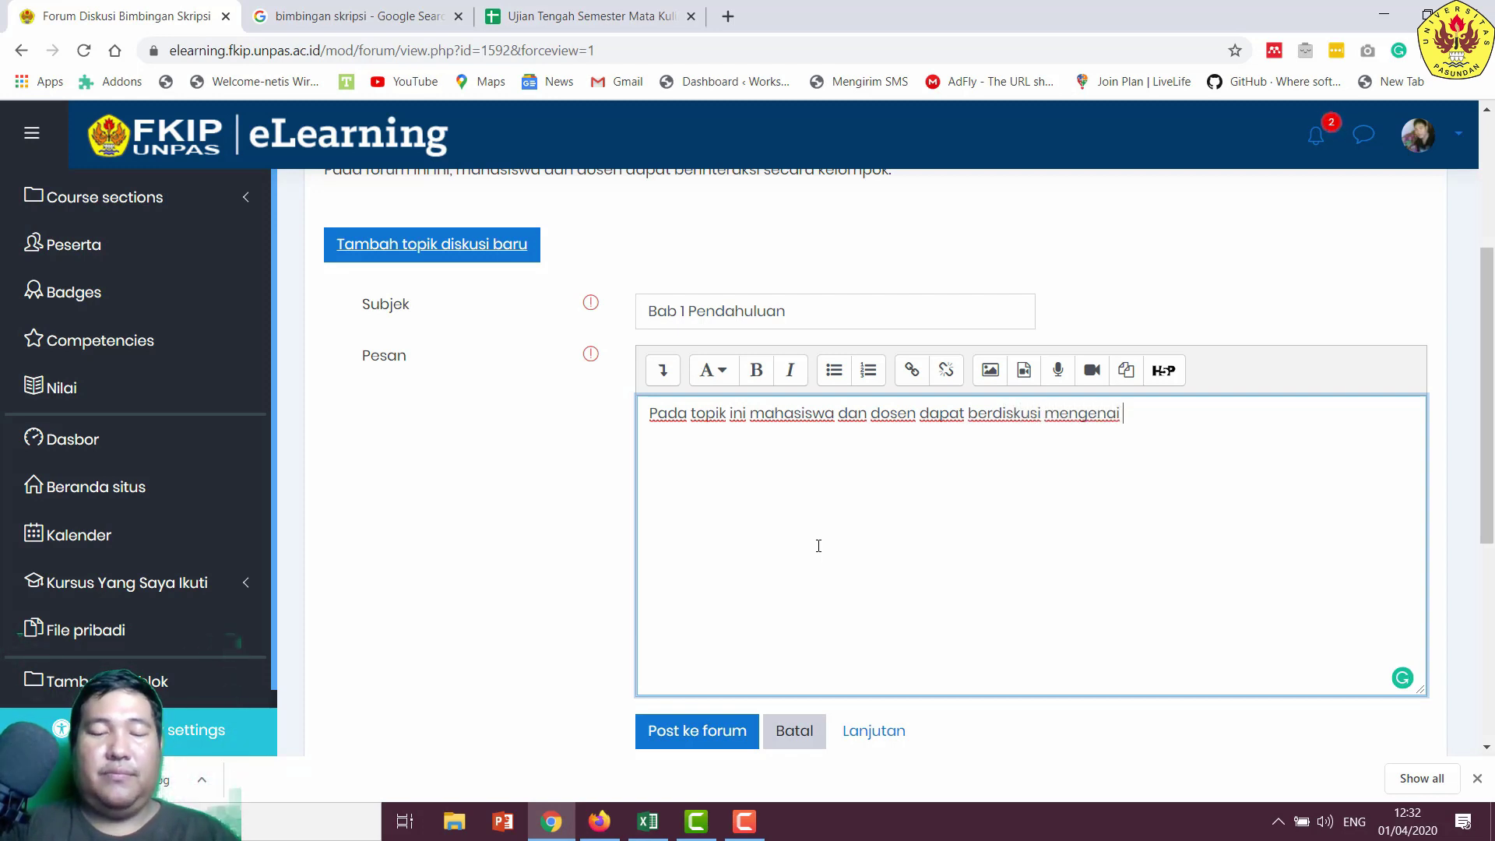
{"action": "type", "text": "bab "}
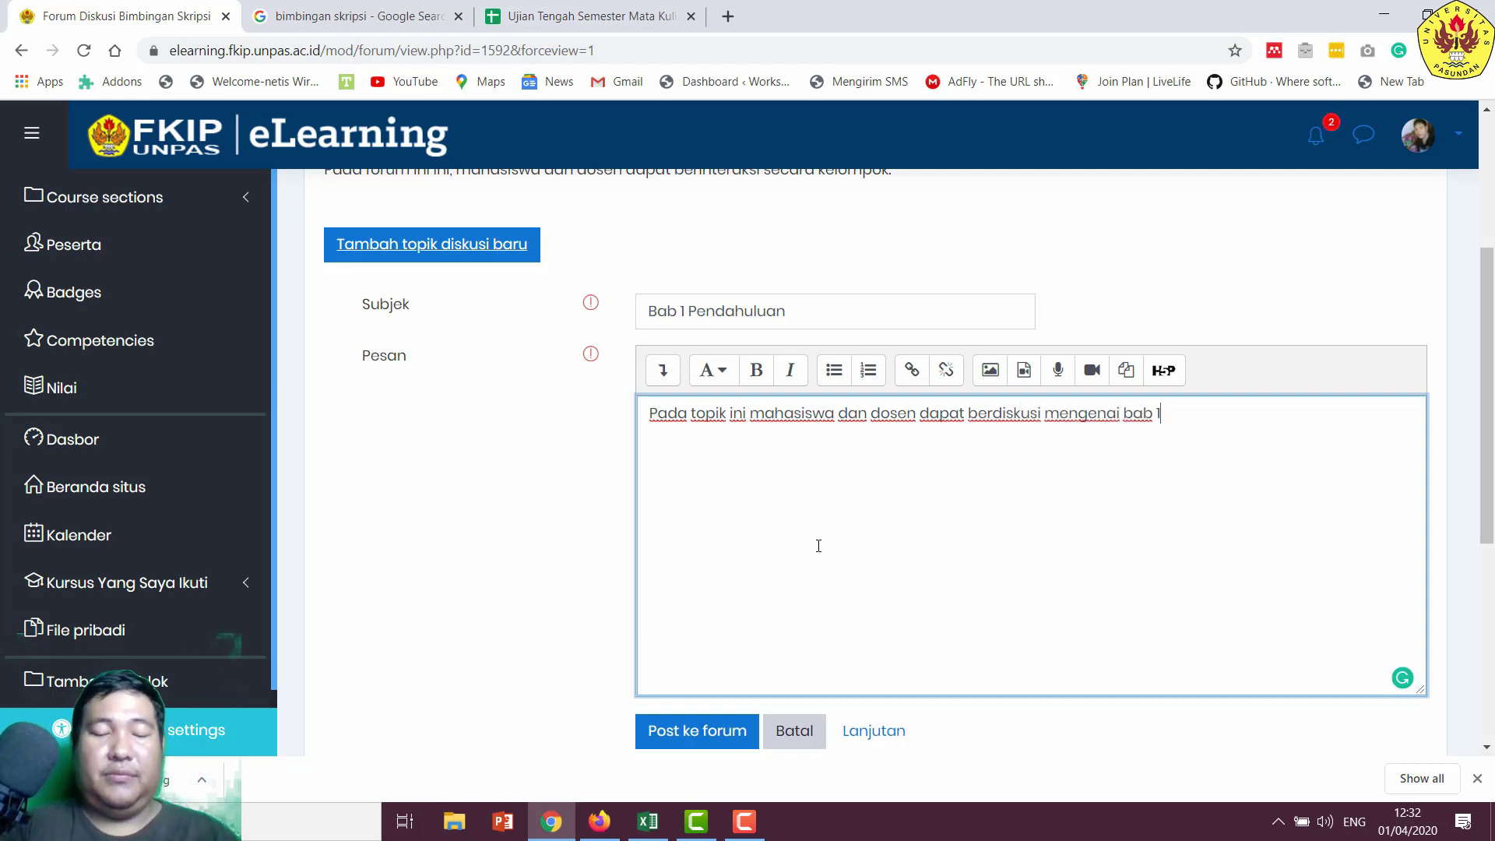
{"action": "type", "text": "1 dan"}
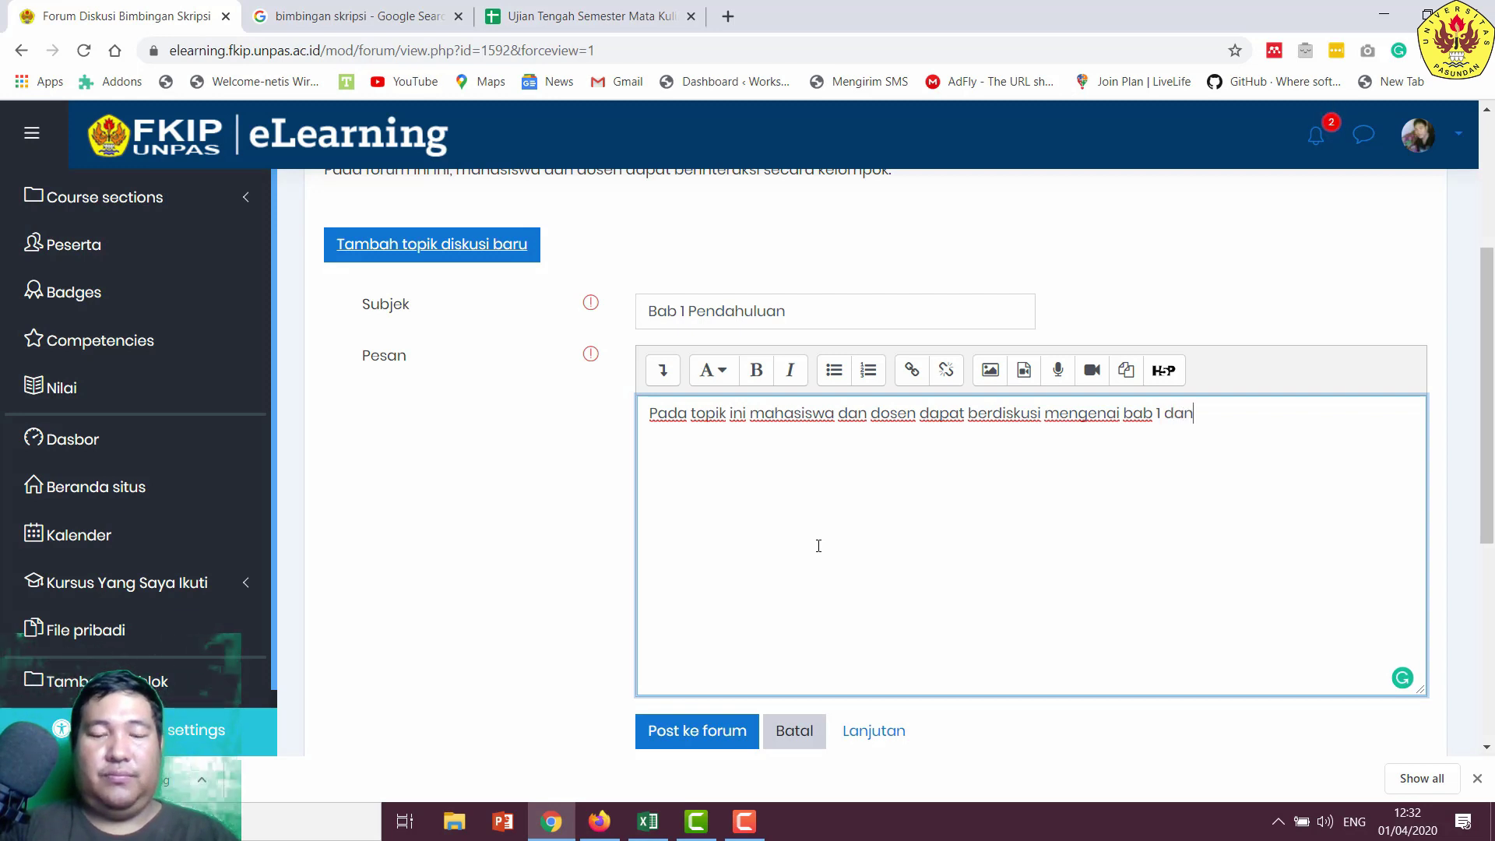
{"action": "type", "text": " bagian-b"}
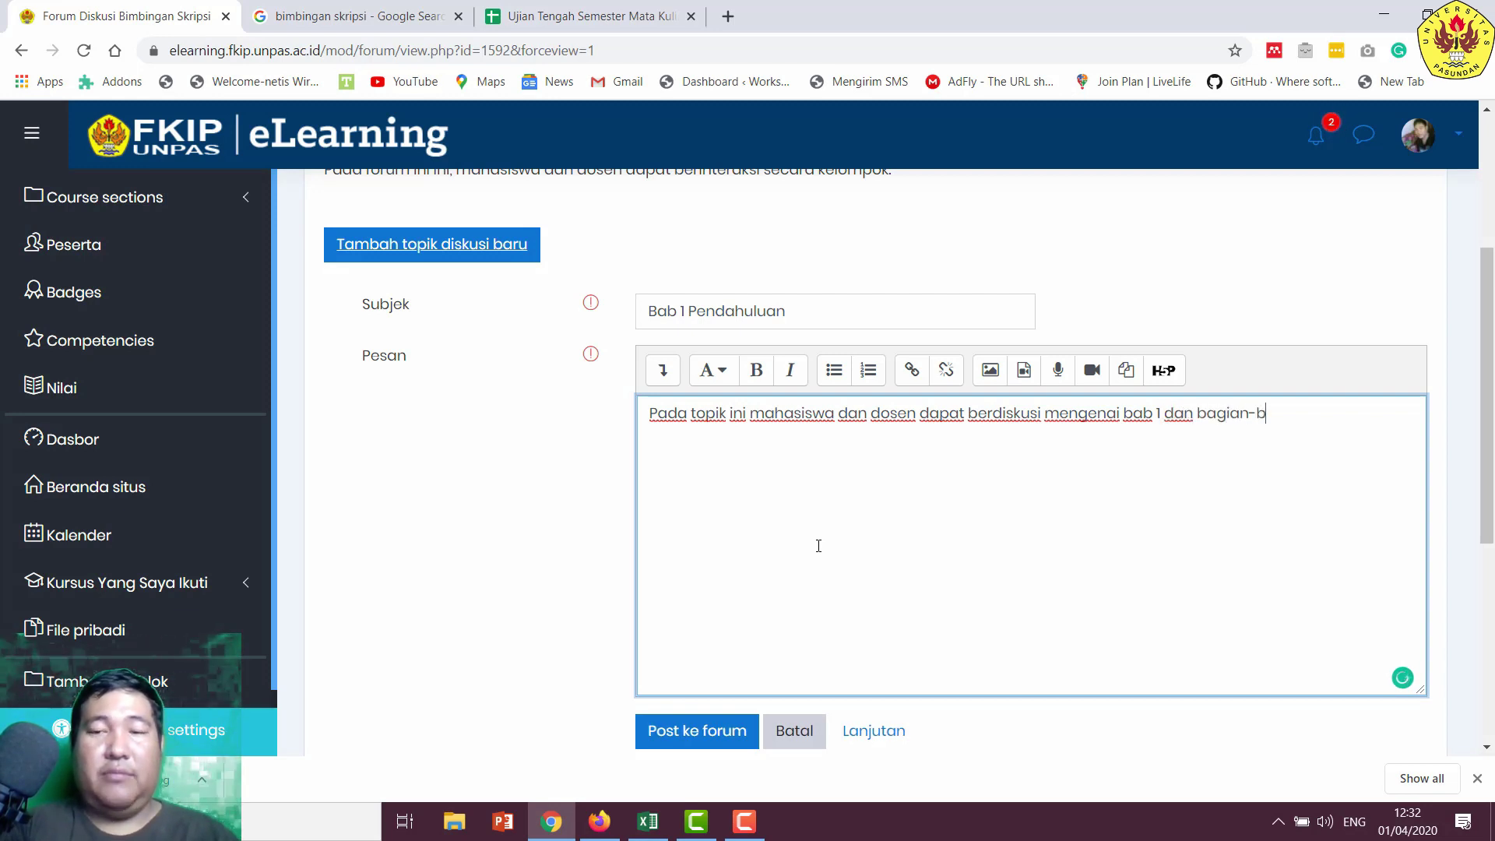
{"action": "type", "text": "agian penysu"}
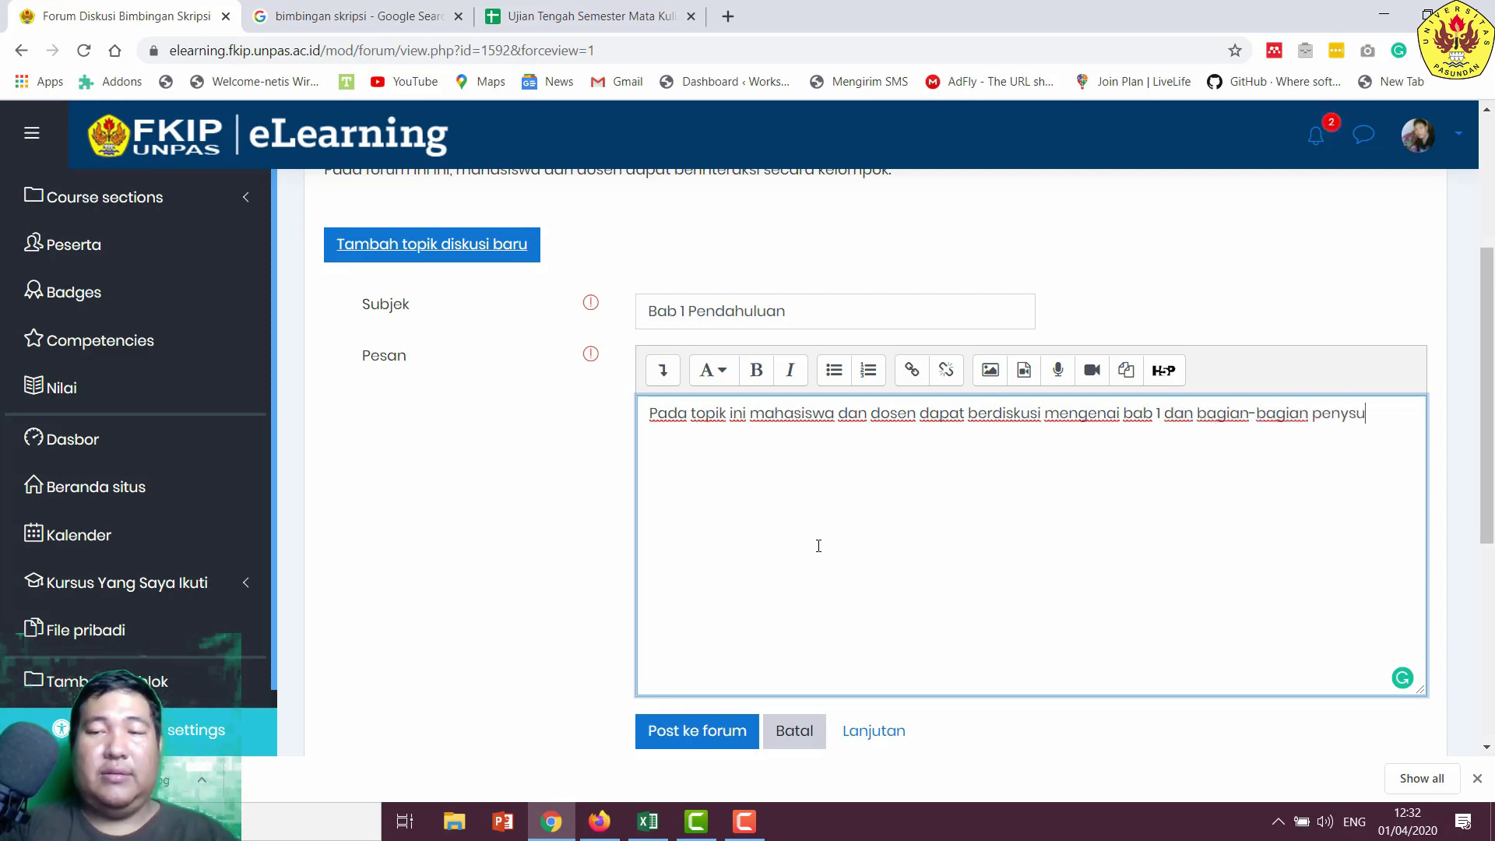
{"action": "key", "text": "BackSpace"}
{"action": "key", "text": "BackSpace"}
{"action": "type", "text": "usunnya."}
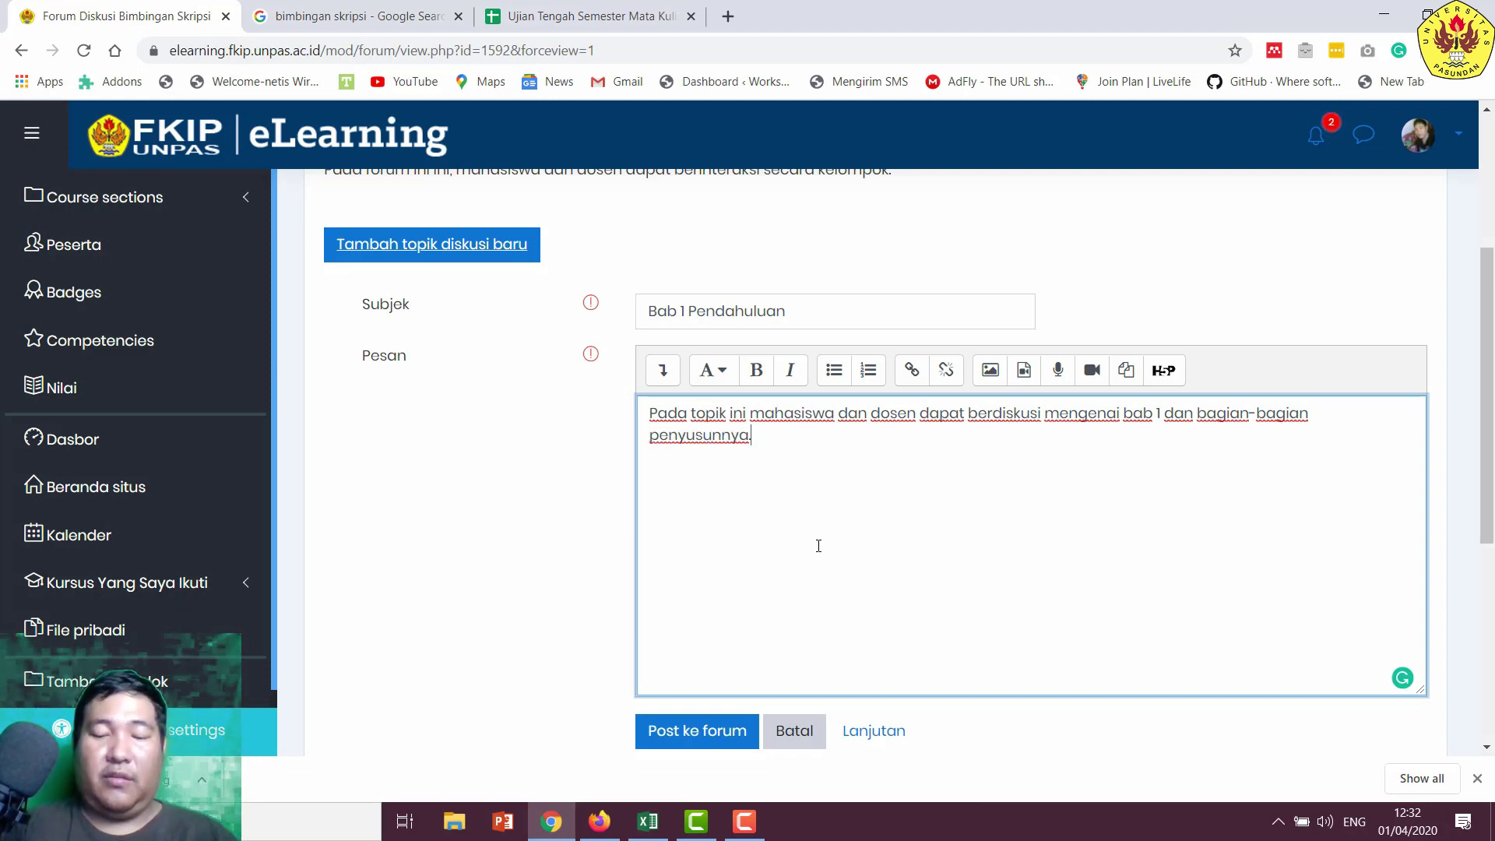
{"action": "scroll", "coordinate": [828, 711], "scroll_direction": "down", "scroll_amount": 1}
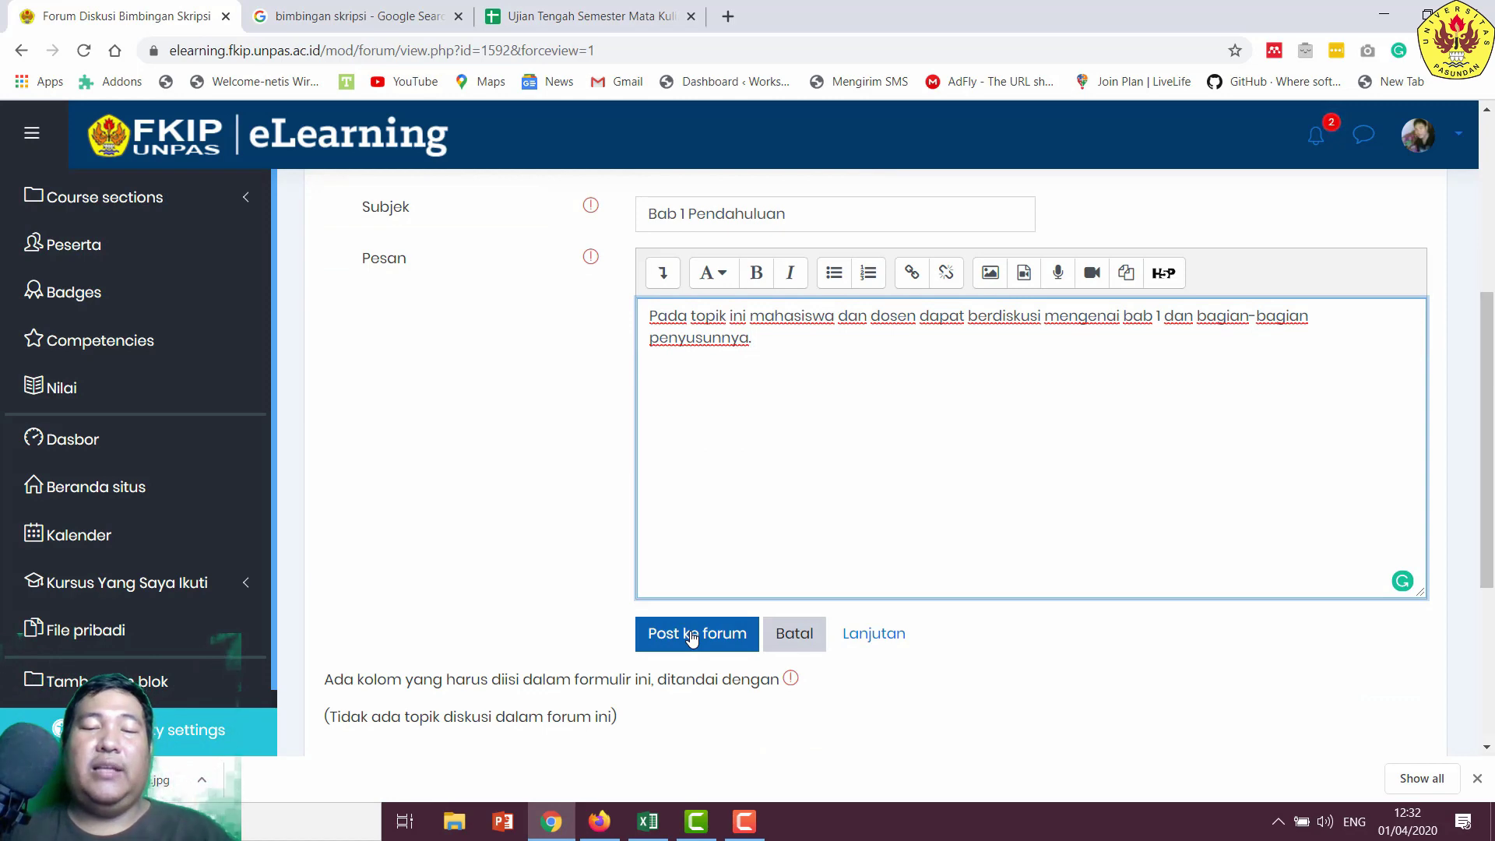
- Post the Bab 1 Pendahuluan topic and bring it into view in the discussion list
{"action": "left_click", "coordinate": [693, 635]}
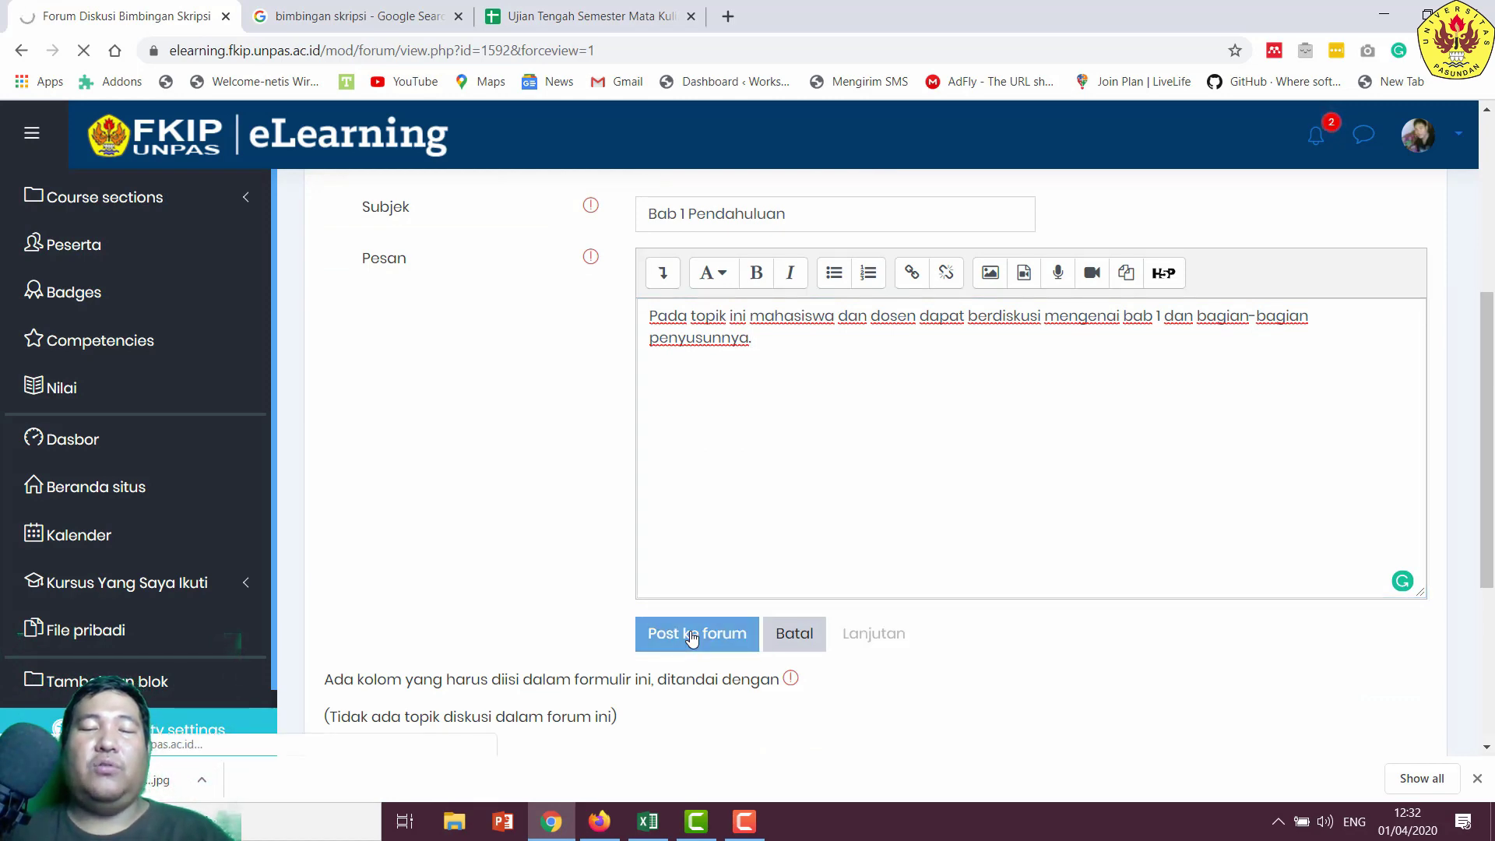
{"action": "scroll", "coordinate": [728, 507], "scroll_direction": "down", "scroll_amount": 2}
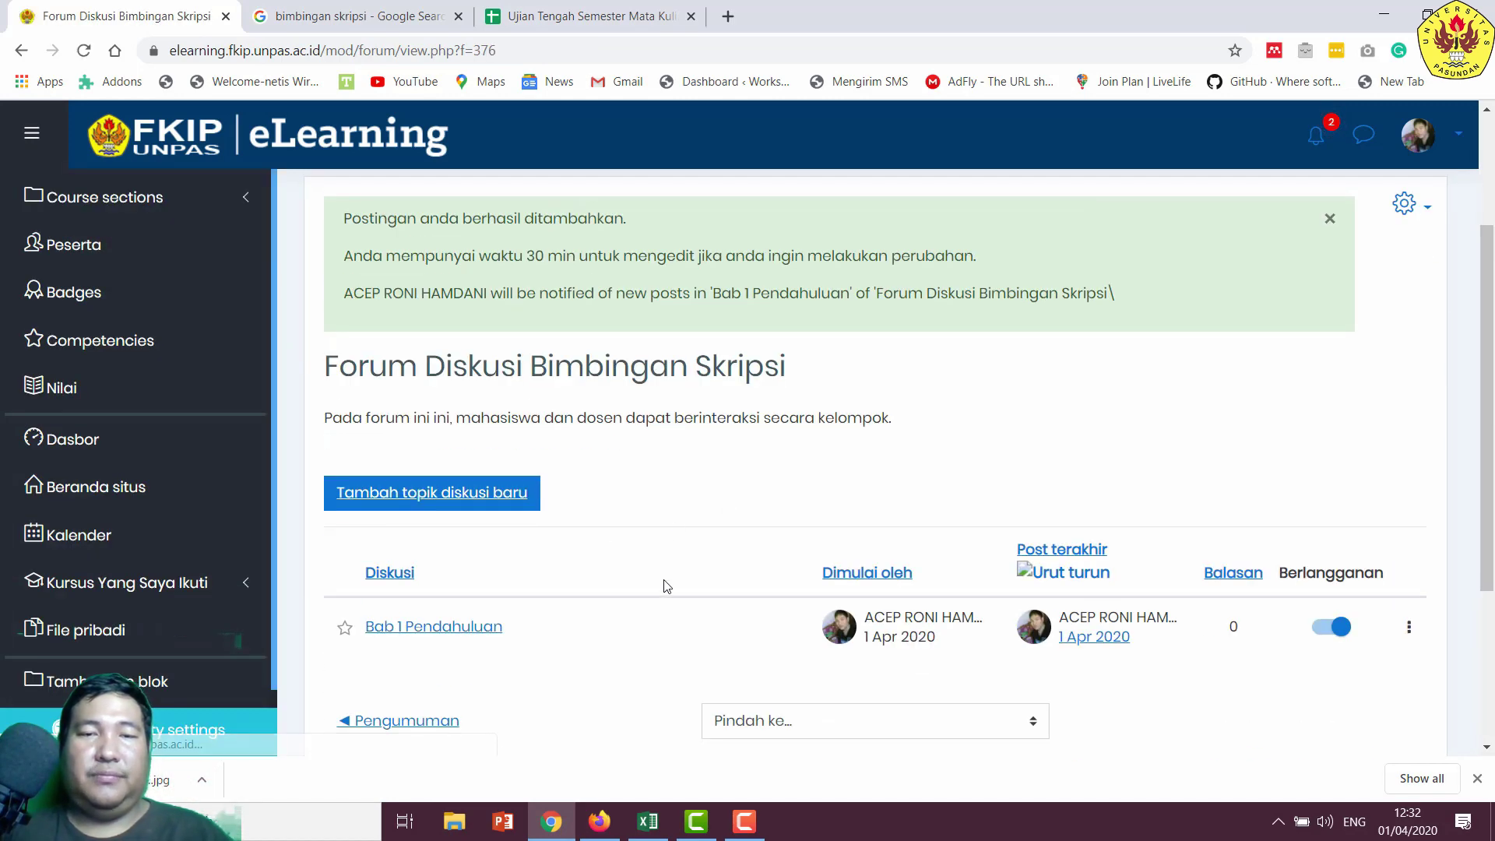
{"action": "scroll", "coordinate": [666, 585], "scroll_direction": "down", "scroll_amount": 1}
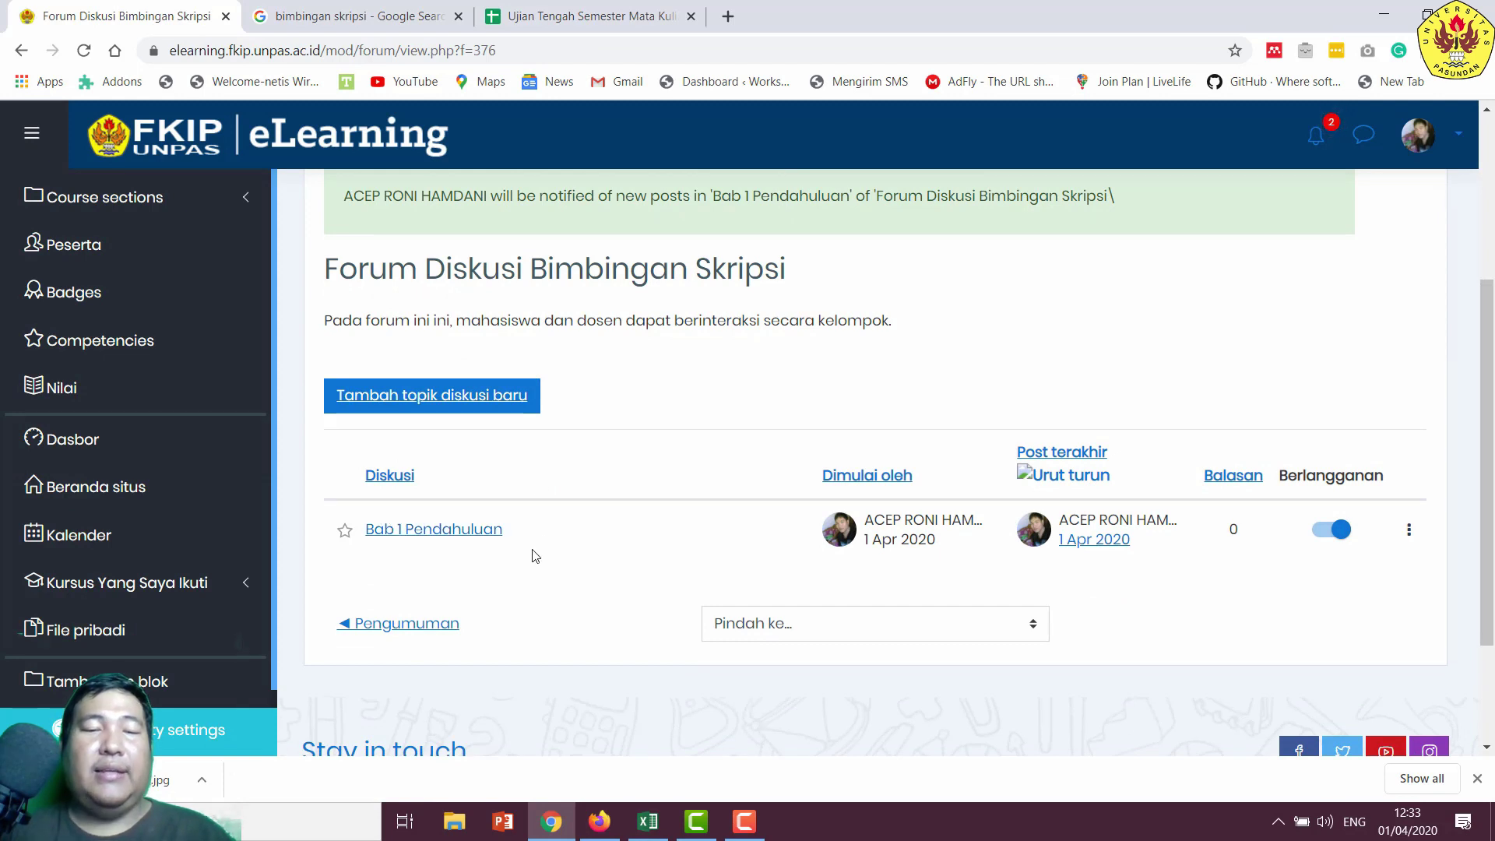
- Start a new discussion topic with the subject 'Bab II Landasan Teori'
{"action": "left_click", "coordinate": [492, 401]}
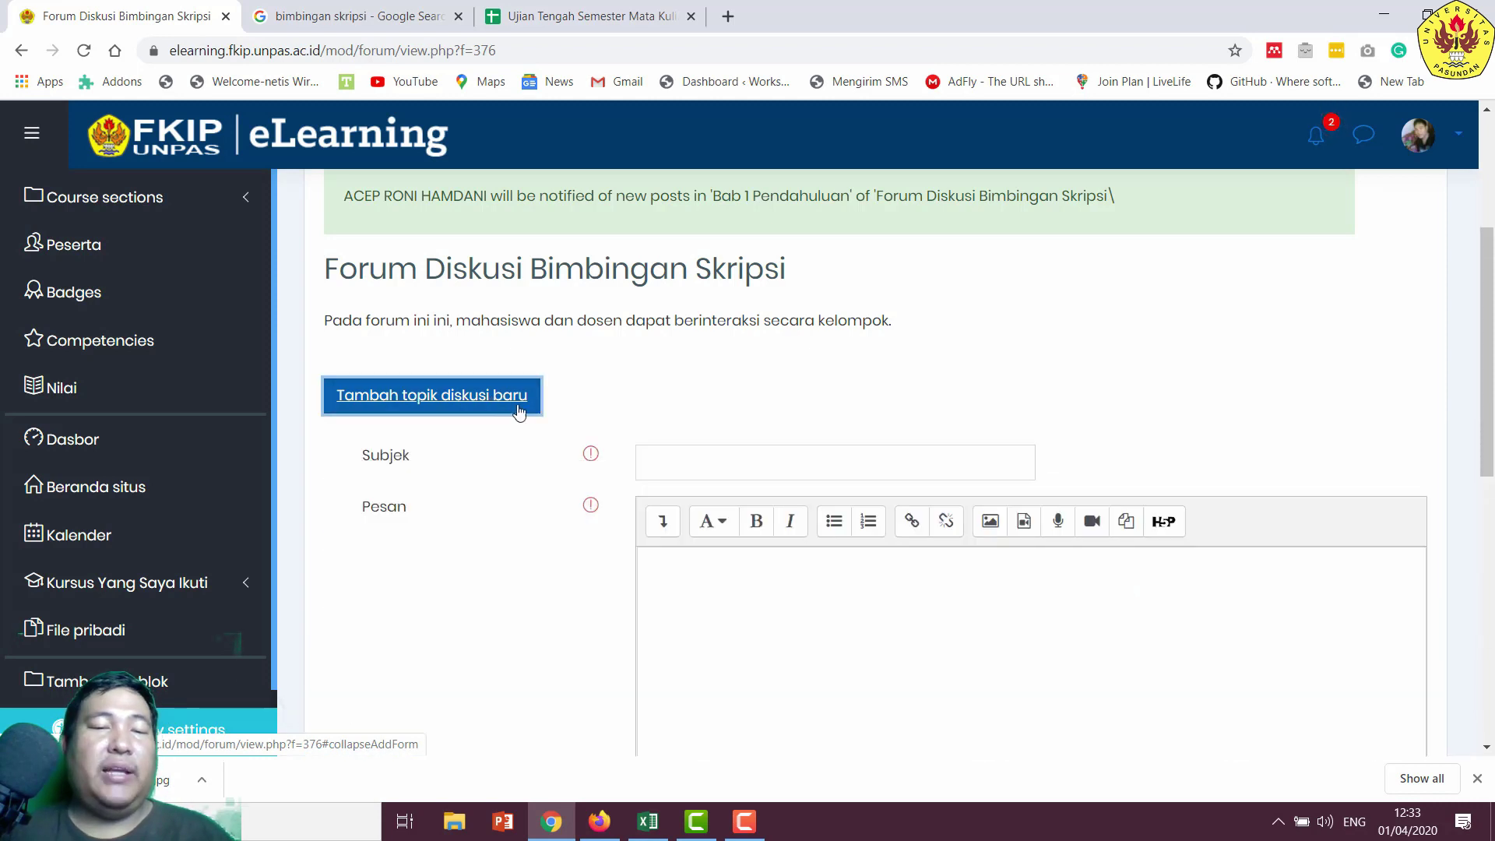
{"action": "left_click", "coordinate": [721, 473]}
{"action": "type", "text": "Bab II"}
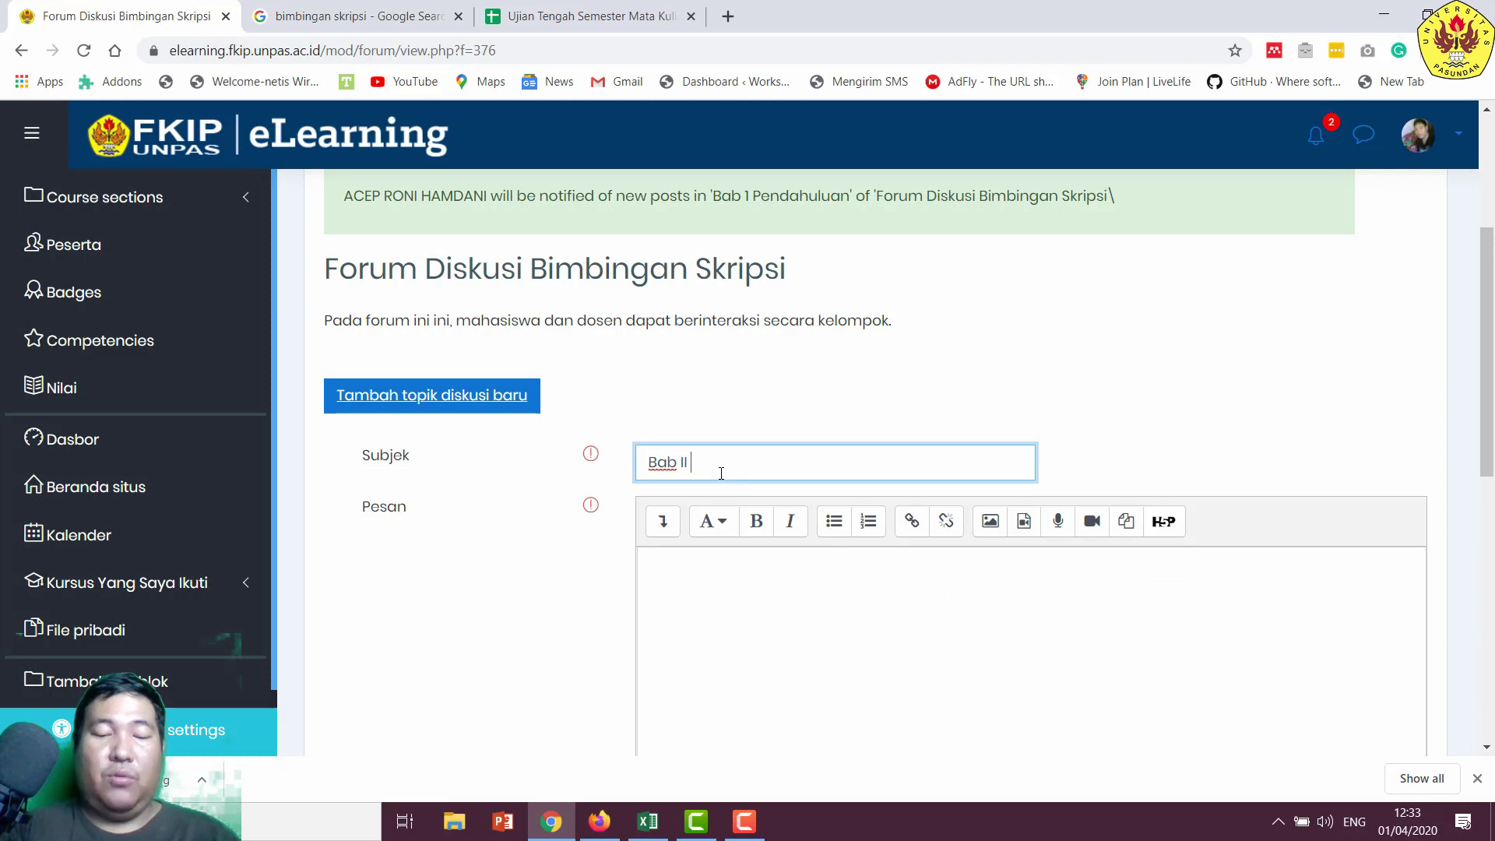
{"action": "type", "text": "Landasan"}
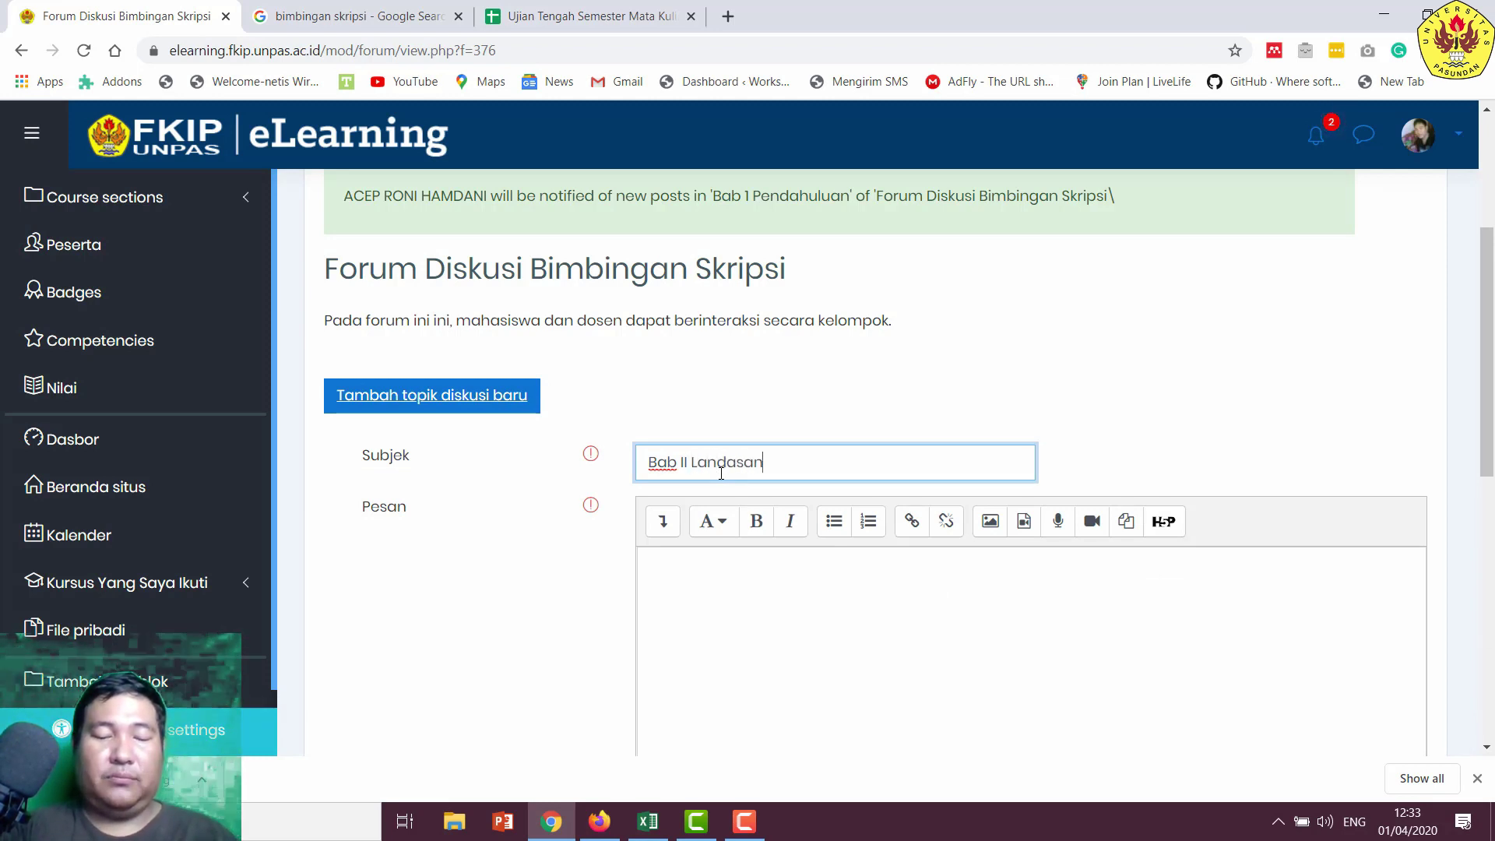
{"action": "type", "text": " Teori"}
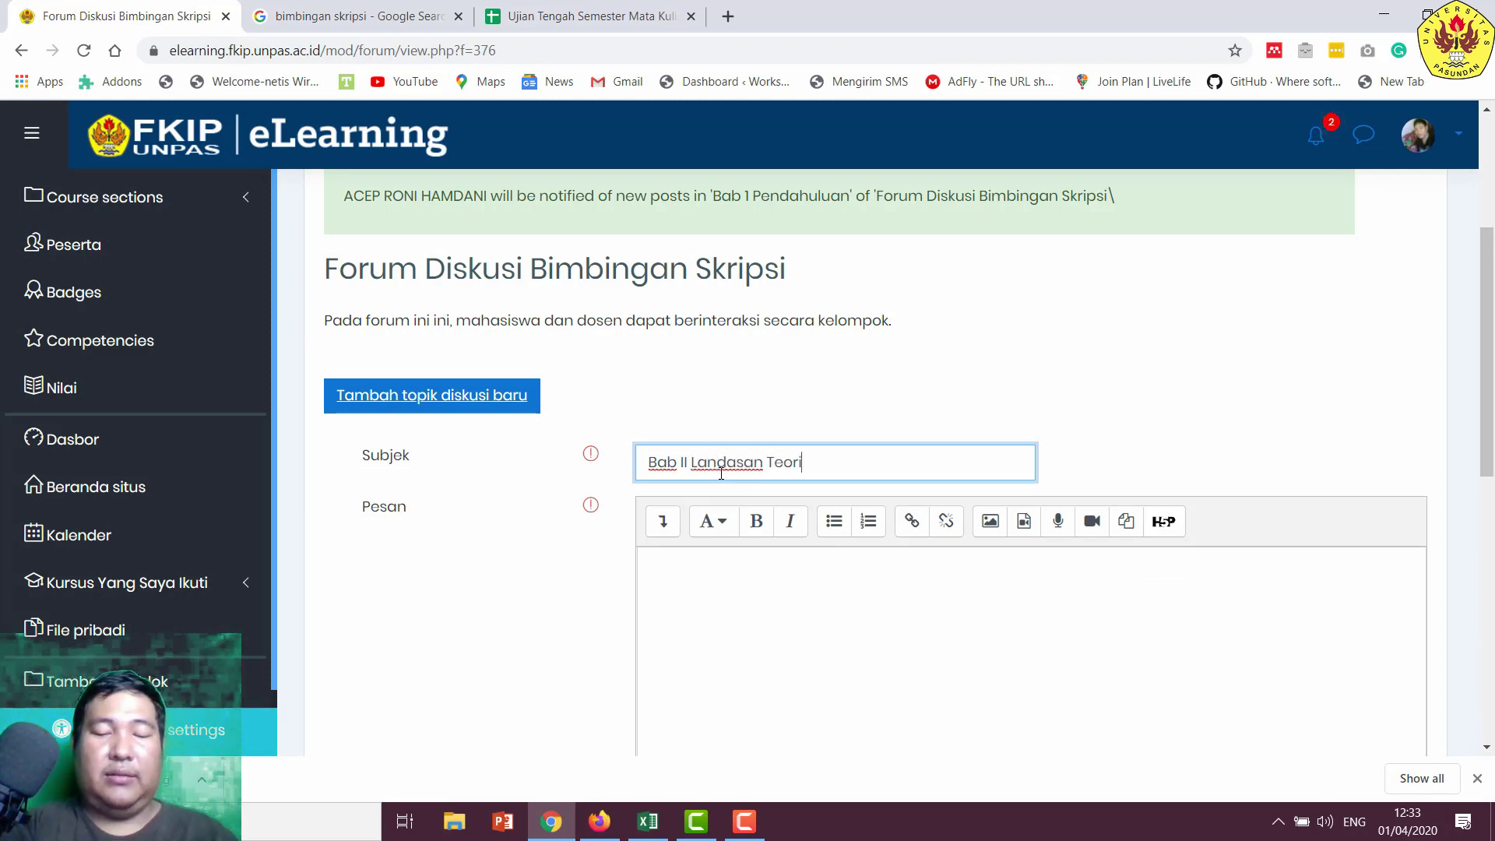
{"action": "scroll", "coordinate": [721, 473], "scroll_direction": "down", "scroll_amount": 5}
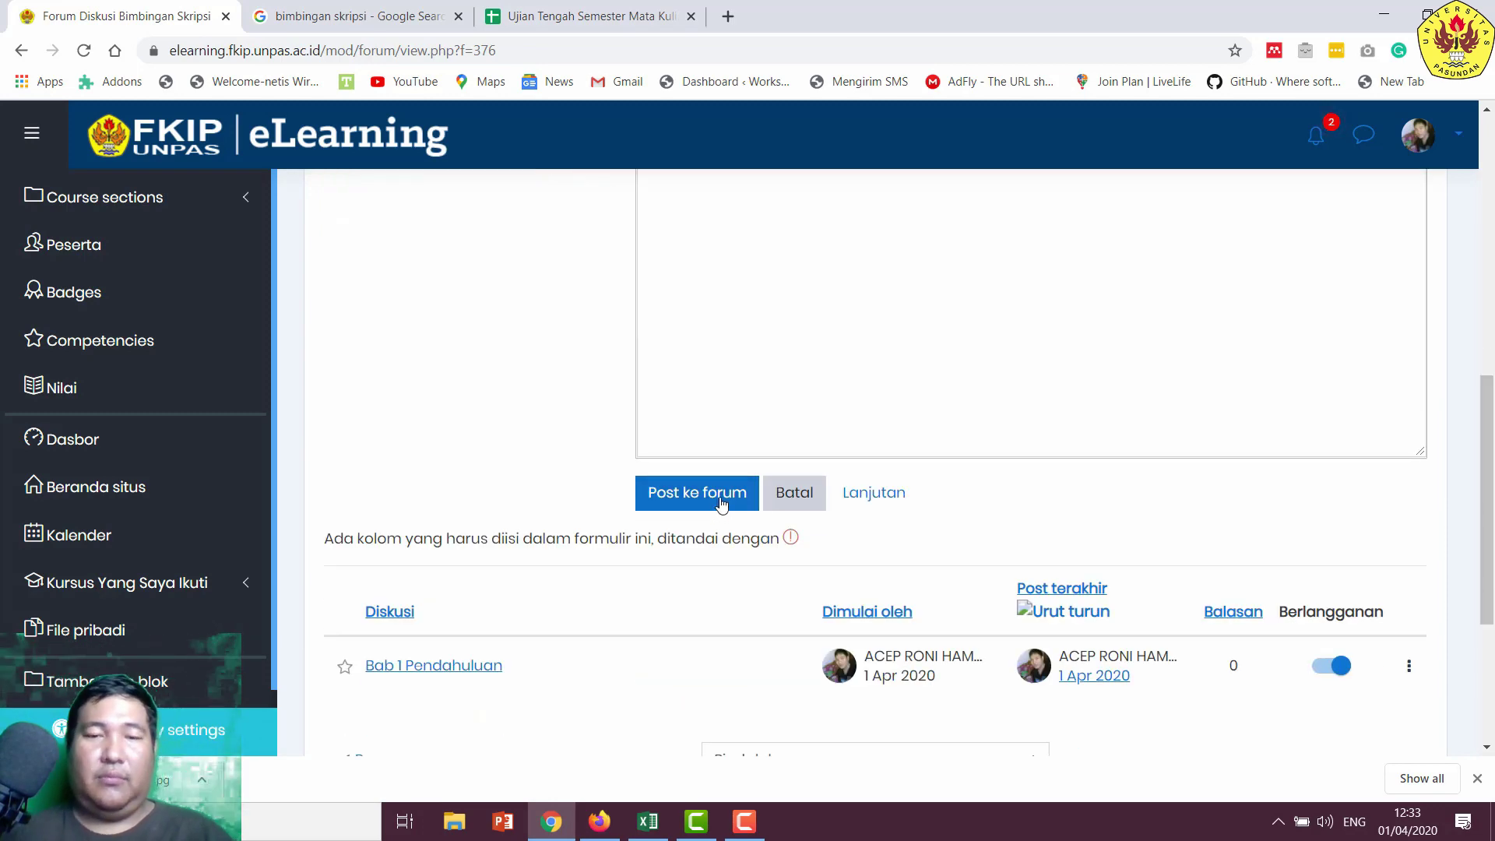
{"action": "scroll", "coordinate": [690, 428], "scroll_direction": "up", "scroll_amount": 4}
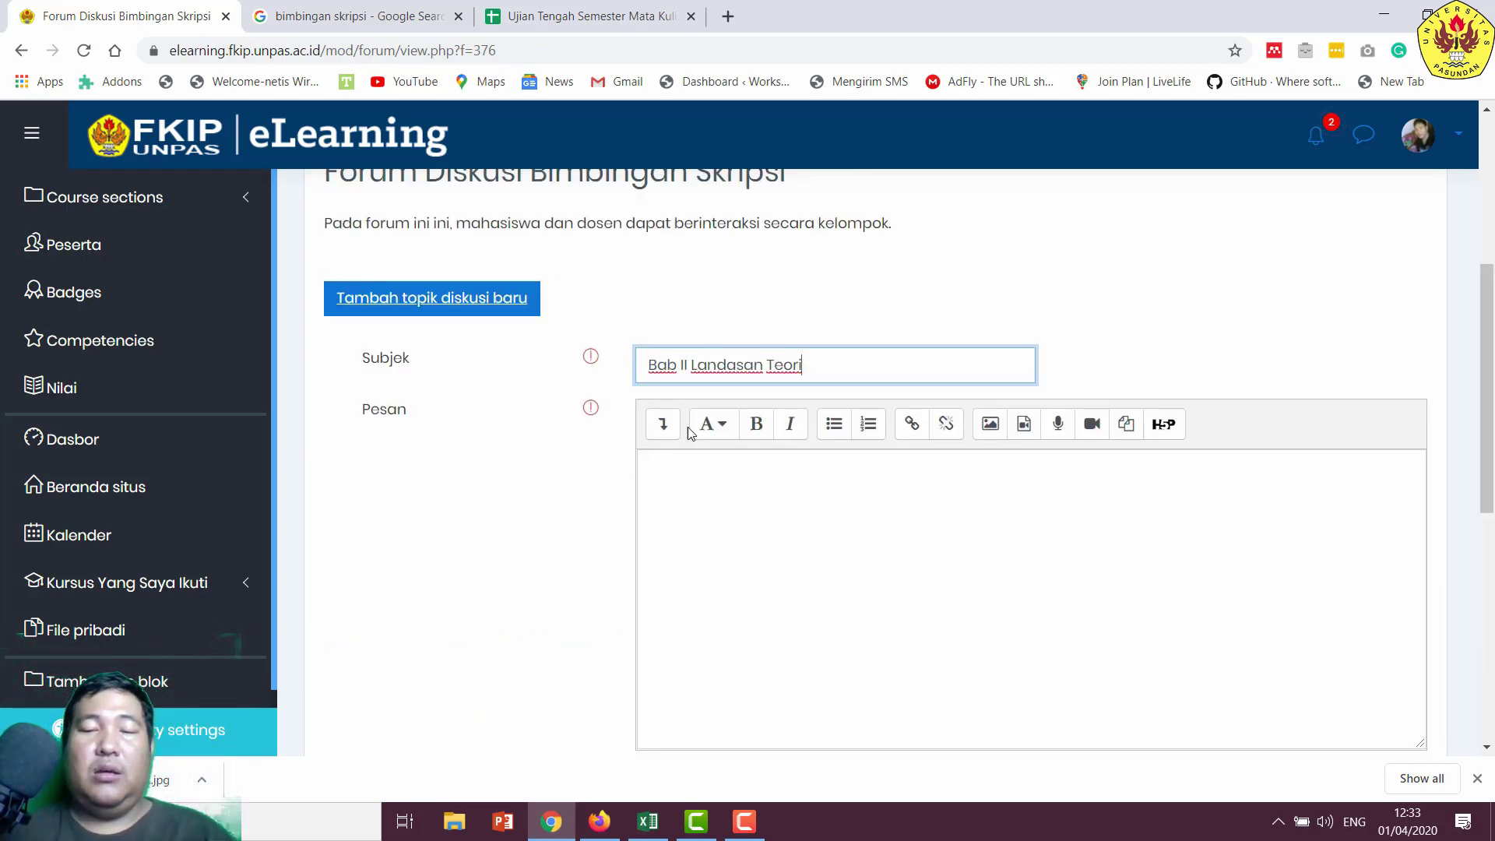
{"action": "scroll", "coordinate": [684, 434], "scroll_direction": "down", "scroll_amount": 1}
- Write the message inviting students and lecturers to discuss Bab II and its parts, then post it
{"action": "left_click", "coordinate": [697, 459]}
{"action": "type", "text": "Pada "}
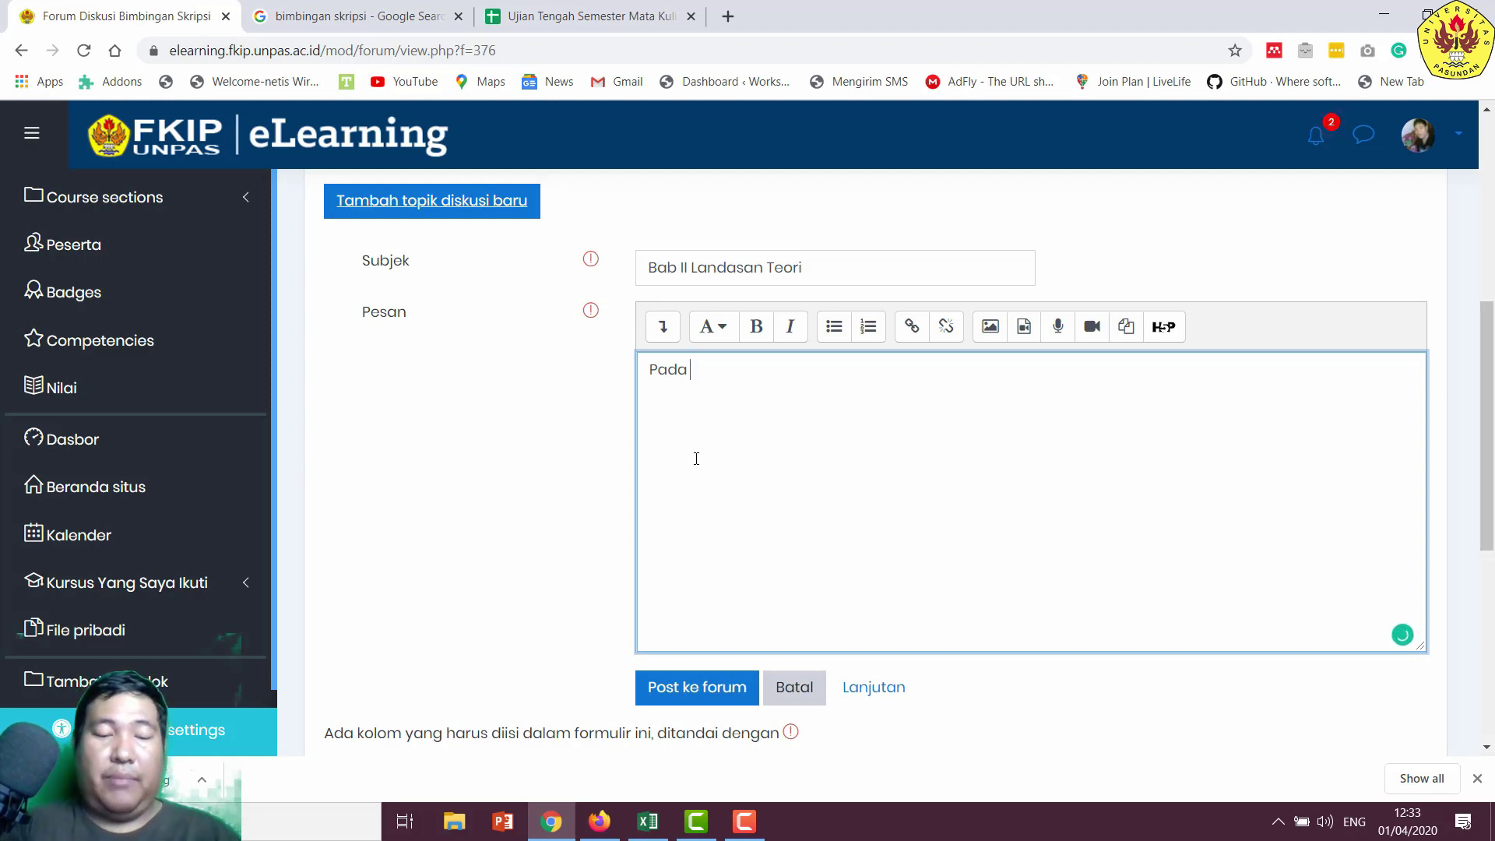
{"action": "type", "text": "fbagian"}
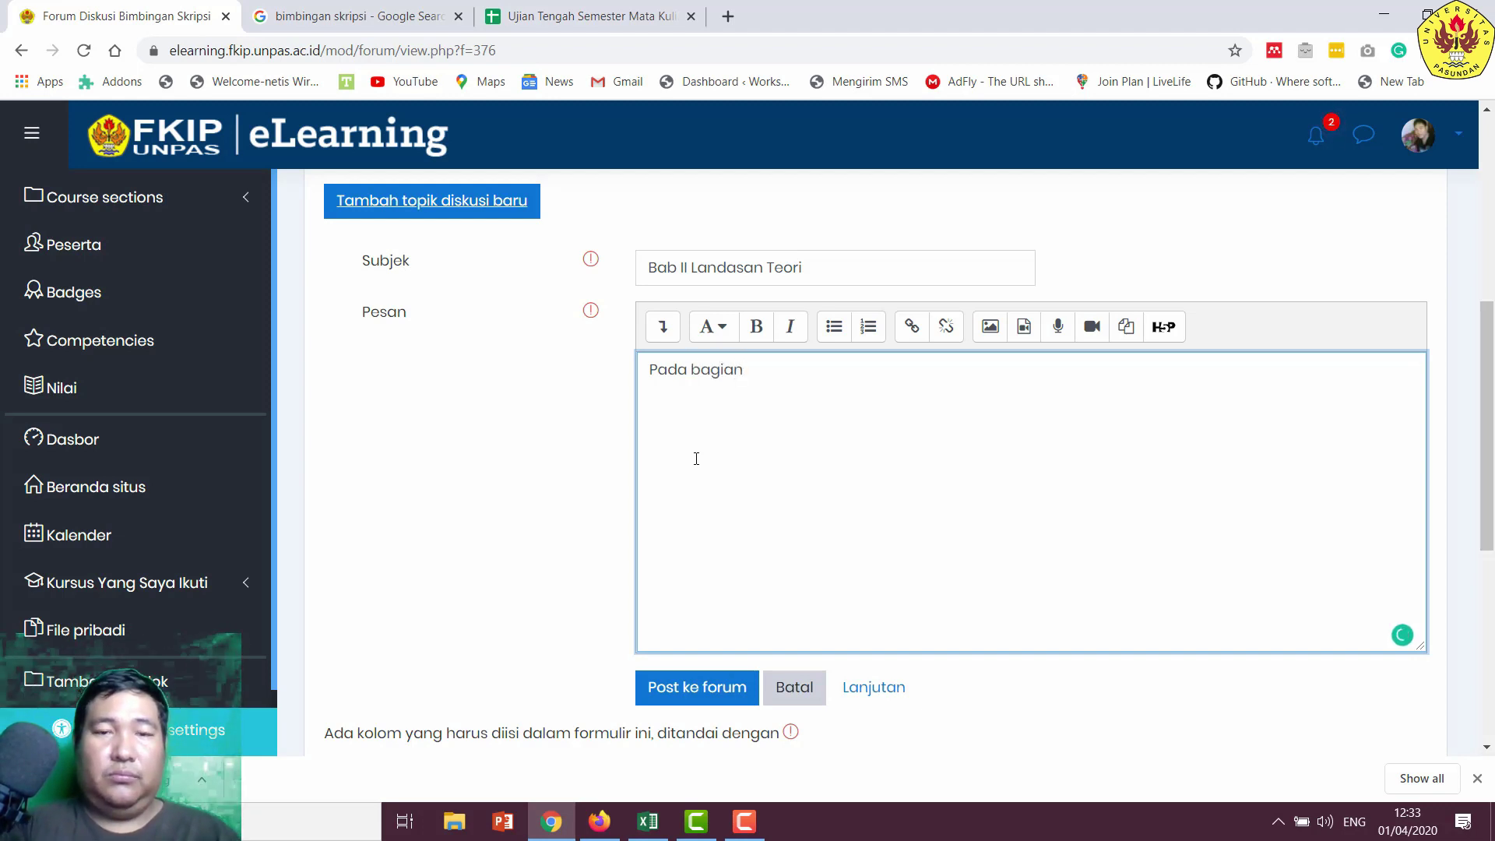
{"action": "type", "text": " forum "}
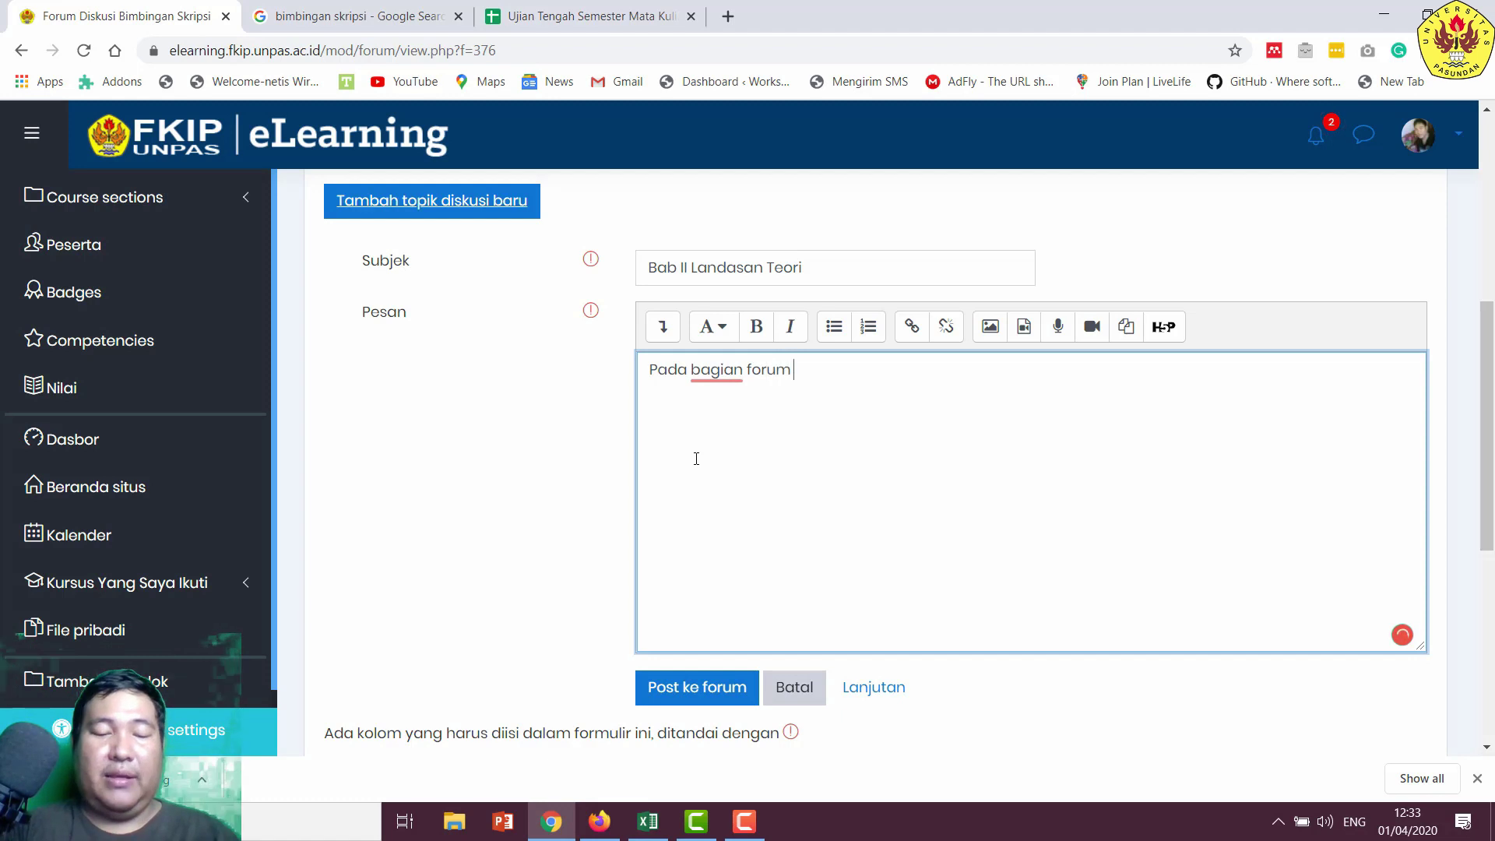
{"action": "type", "text": "ini, "}
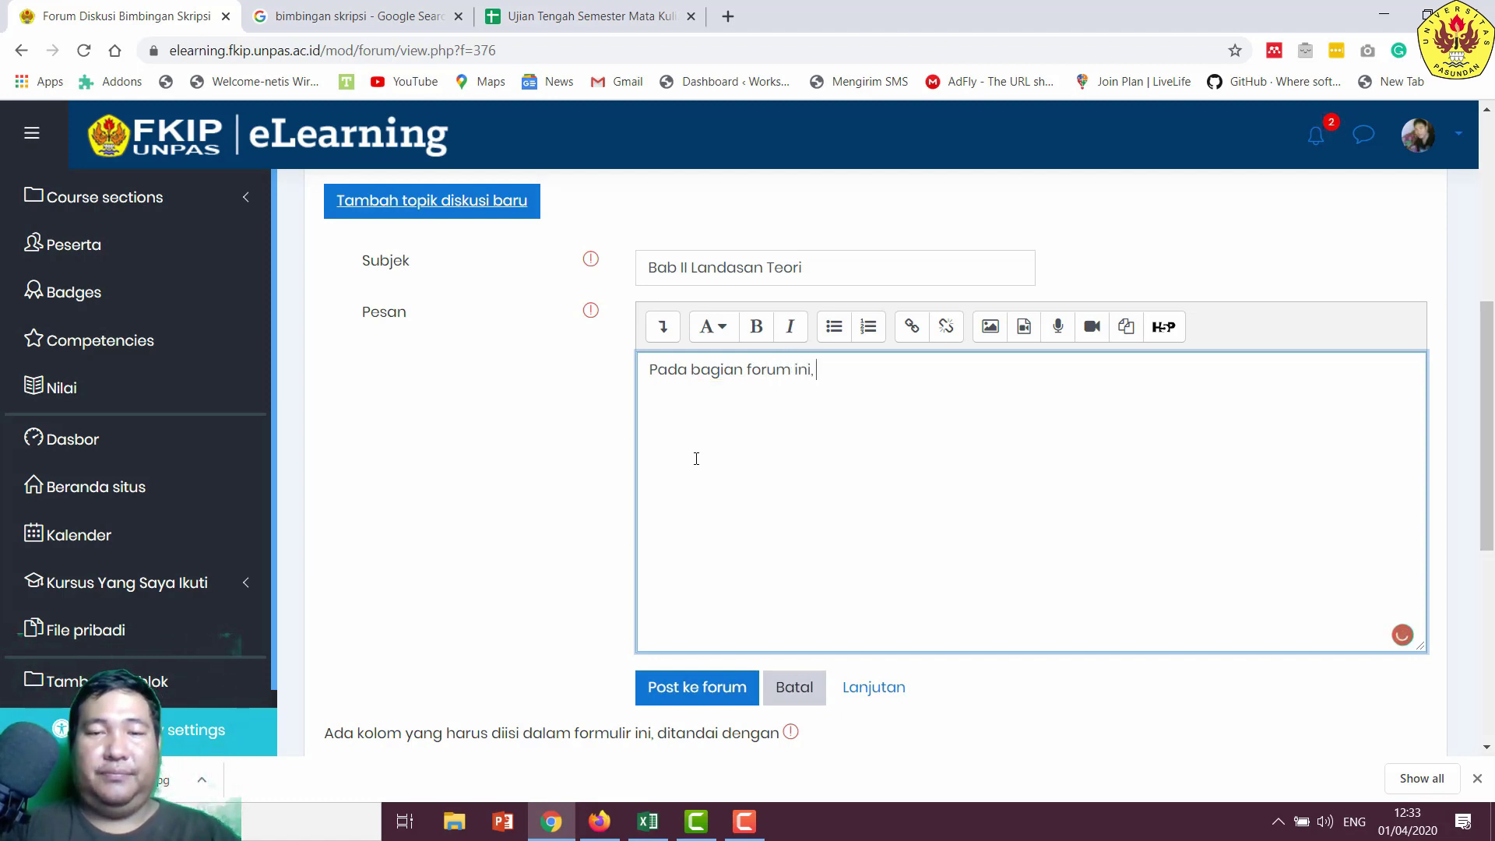
{"action": "type", "text": "mahasisw"}
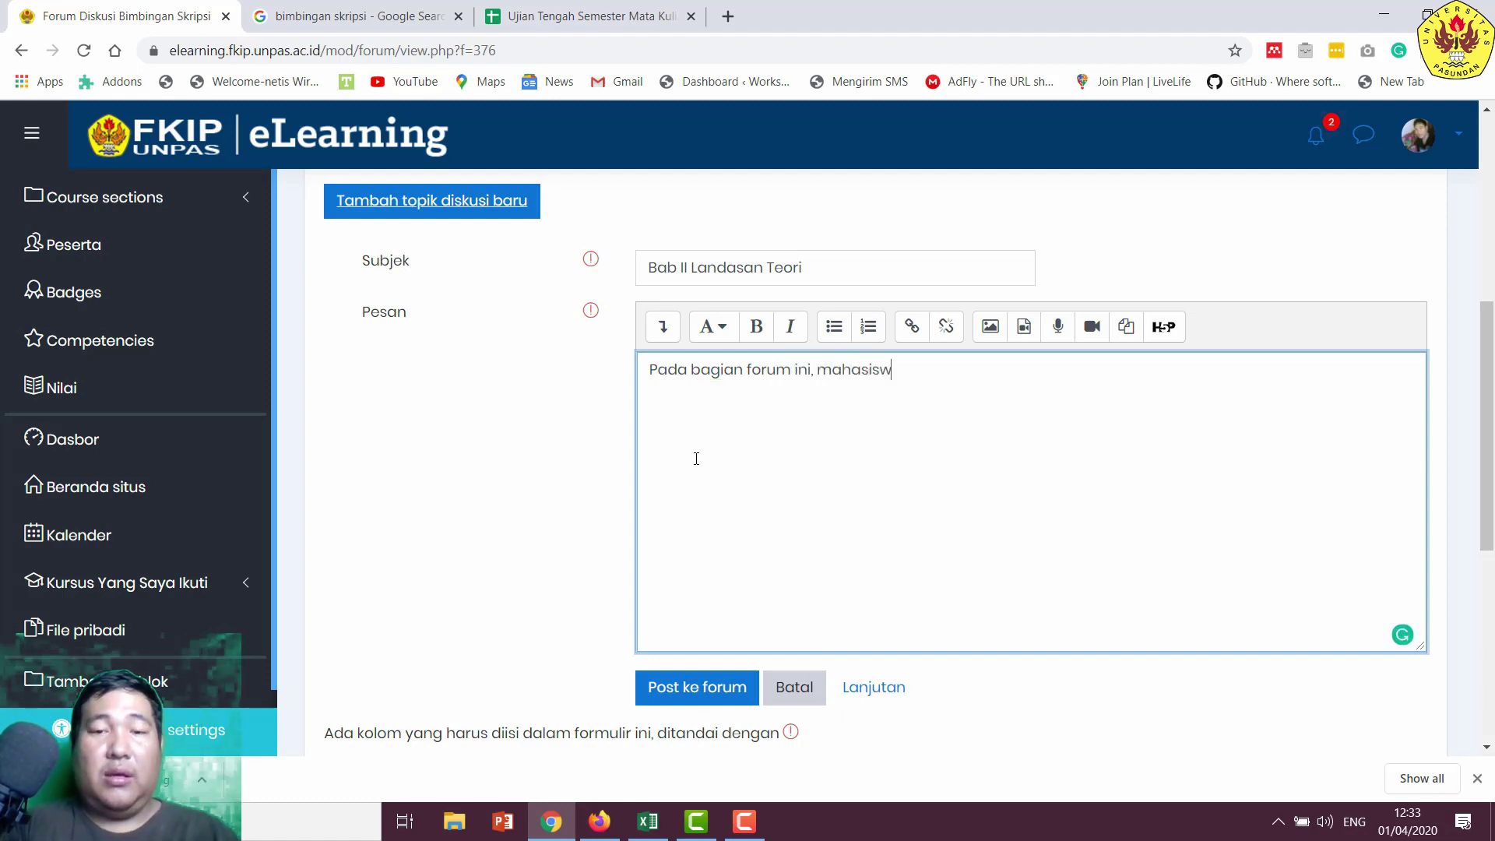
{"action": "type", "text": "a dan dosen"}
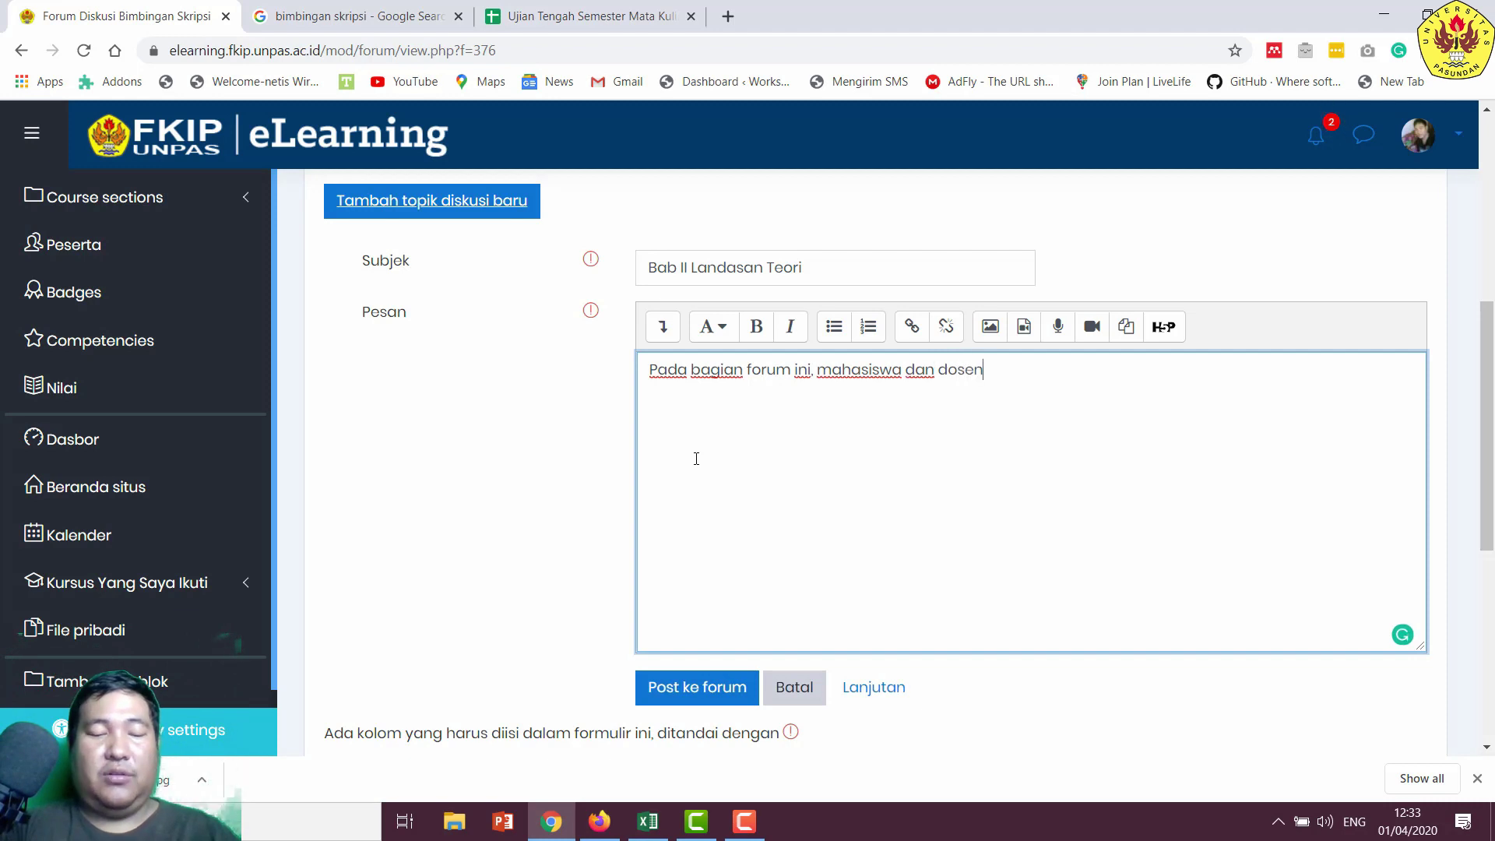
{"action": "type", "text": " dapat berd"}
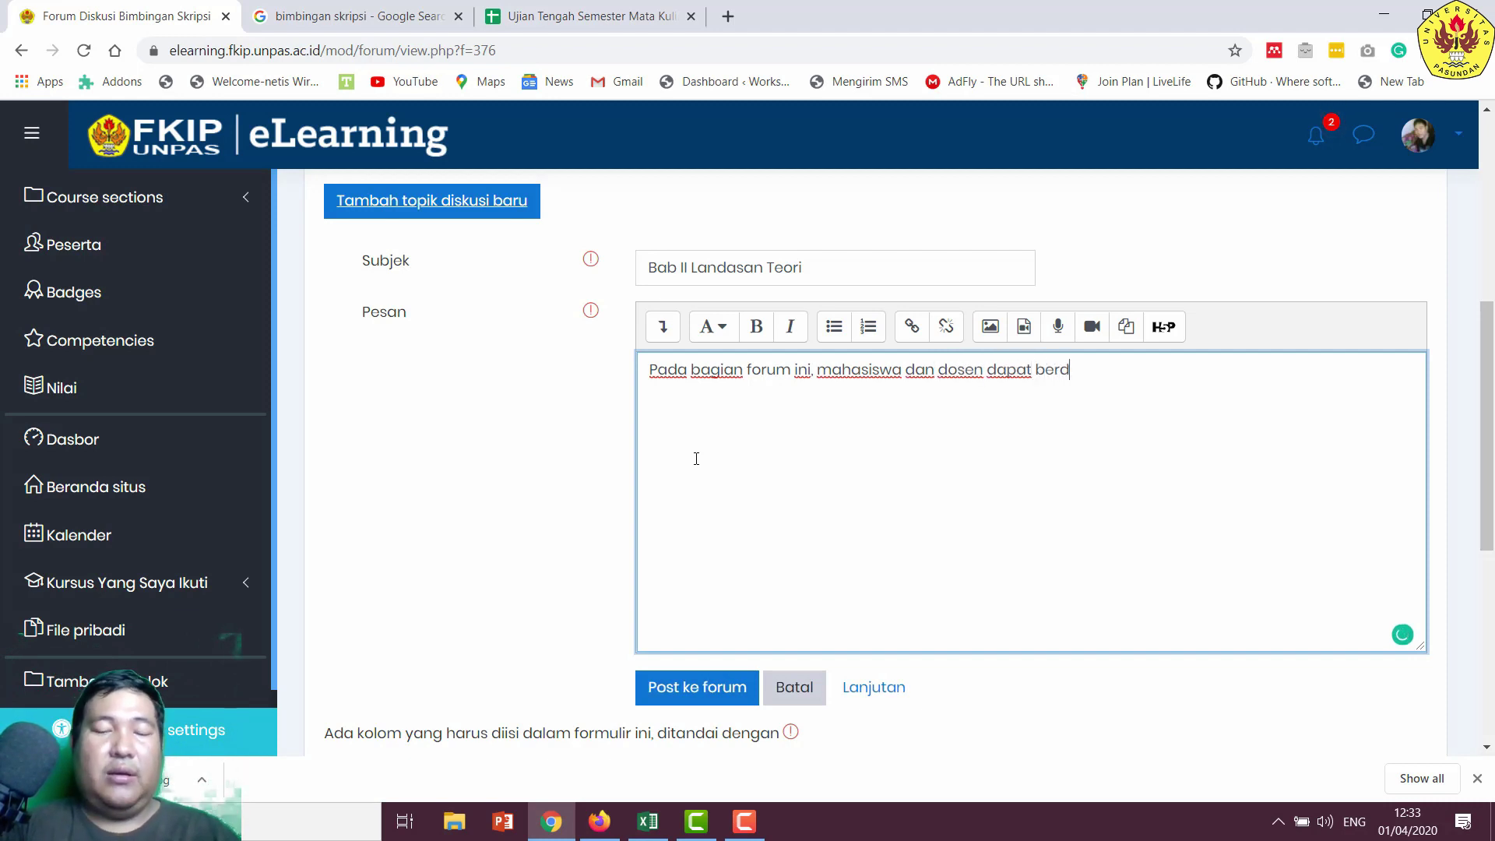
{"action": "type", "text": "iskusi m"}
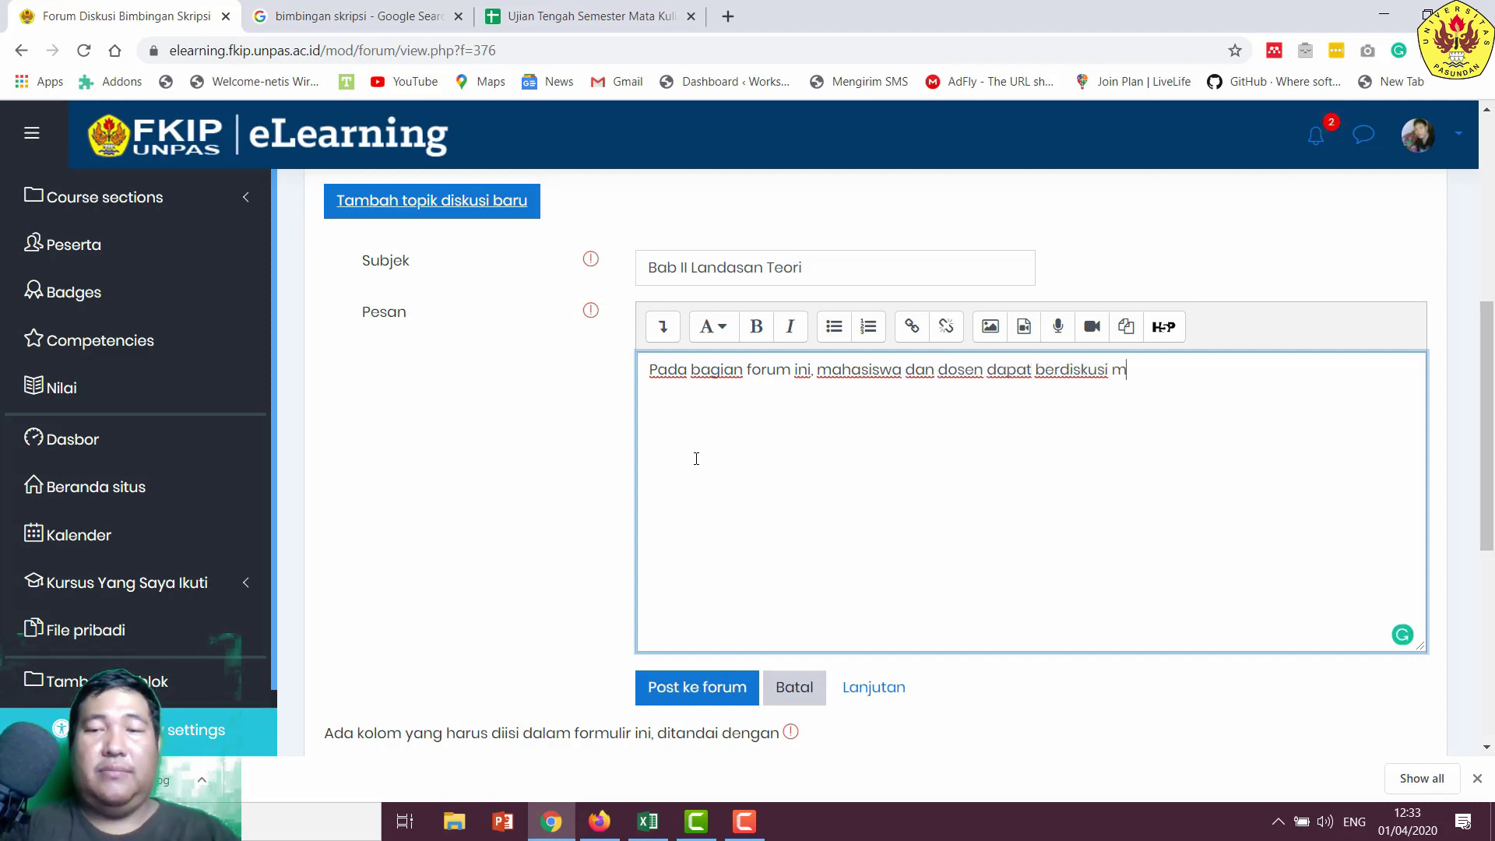
{"action": "type", "text": "engenai "}
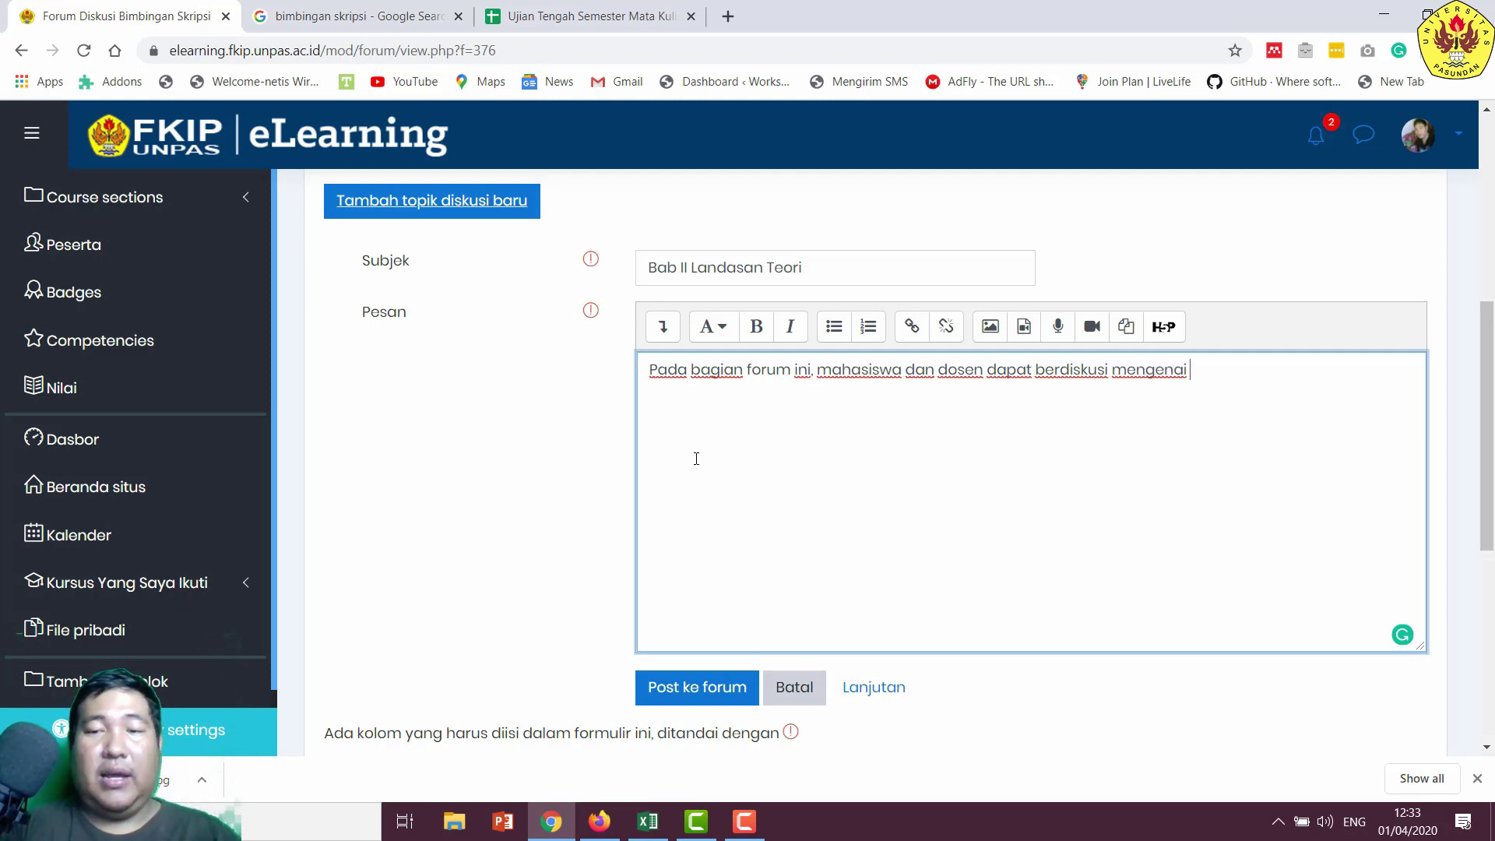
{"action": "type", "text": "tbab"}
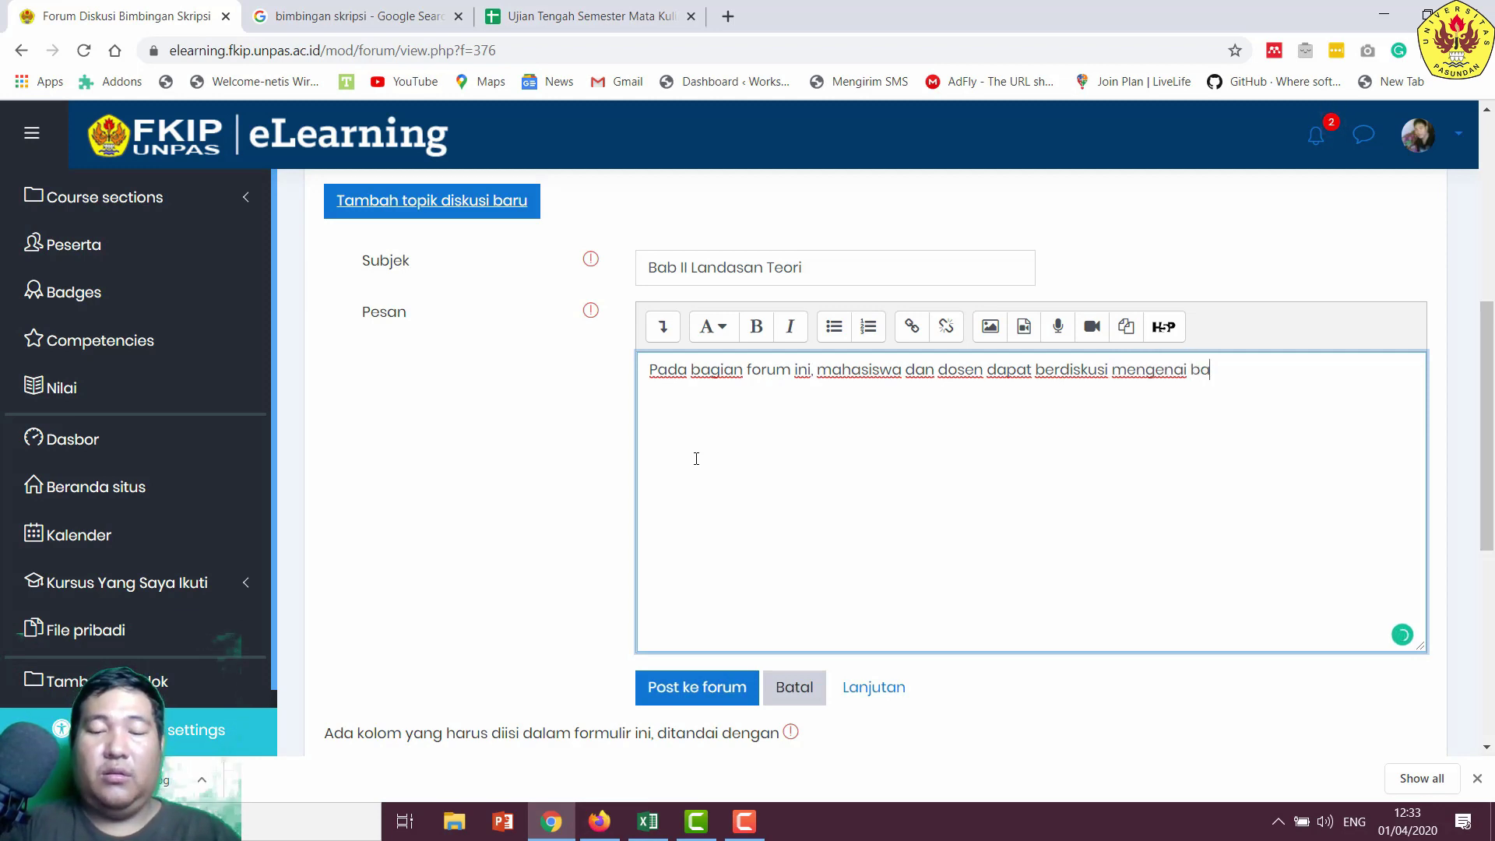
{"action": "key", "text": "BackSpace"}
{"action": "key", "text": "BackSpace"}
{"action": "key", "text": "BackSpace"}
{"action": "key", "text": "BackSpace"}
{"action": "key", "text": "BackSpace"}
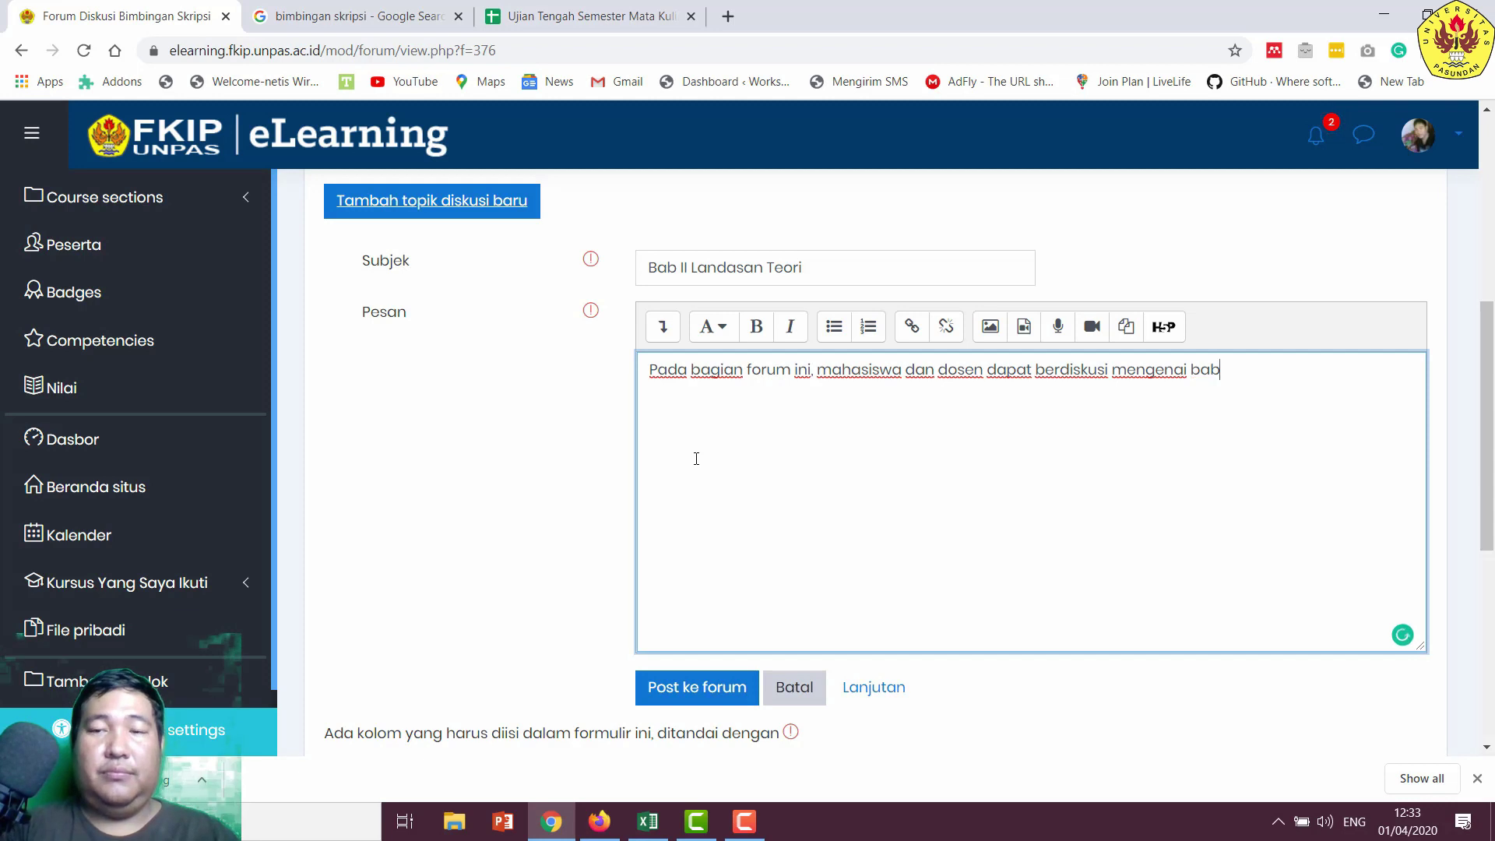
{"action": "type", "text": "Bab"}
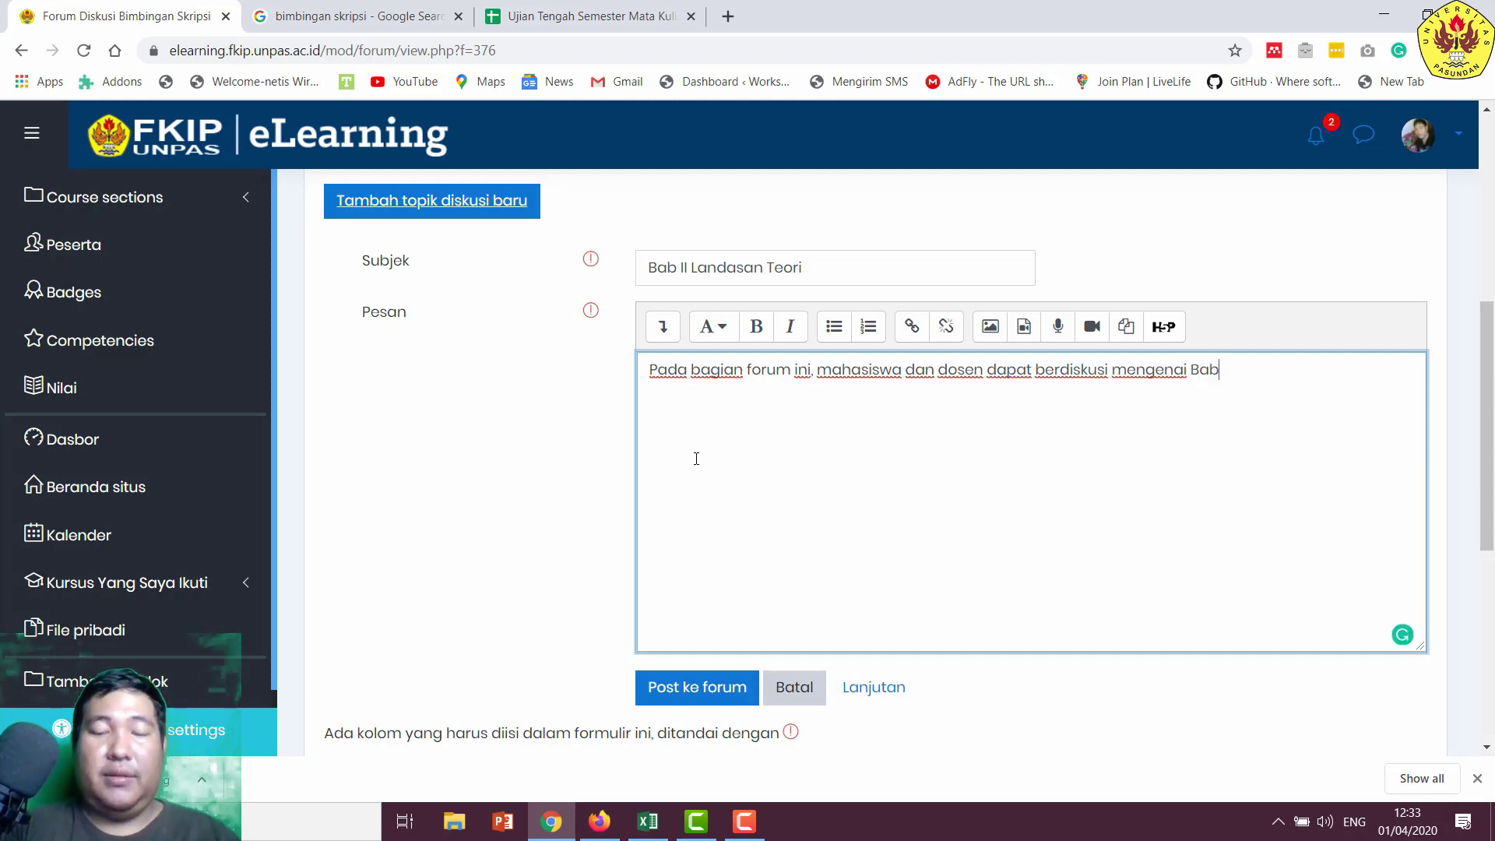
{"action": "type", "text": " II da"}
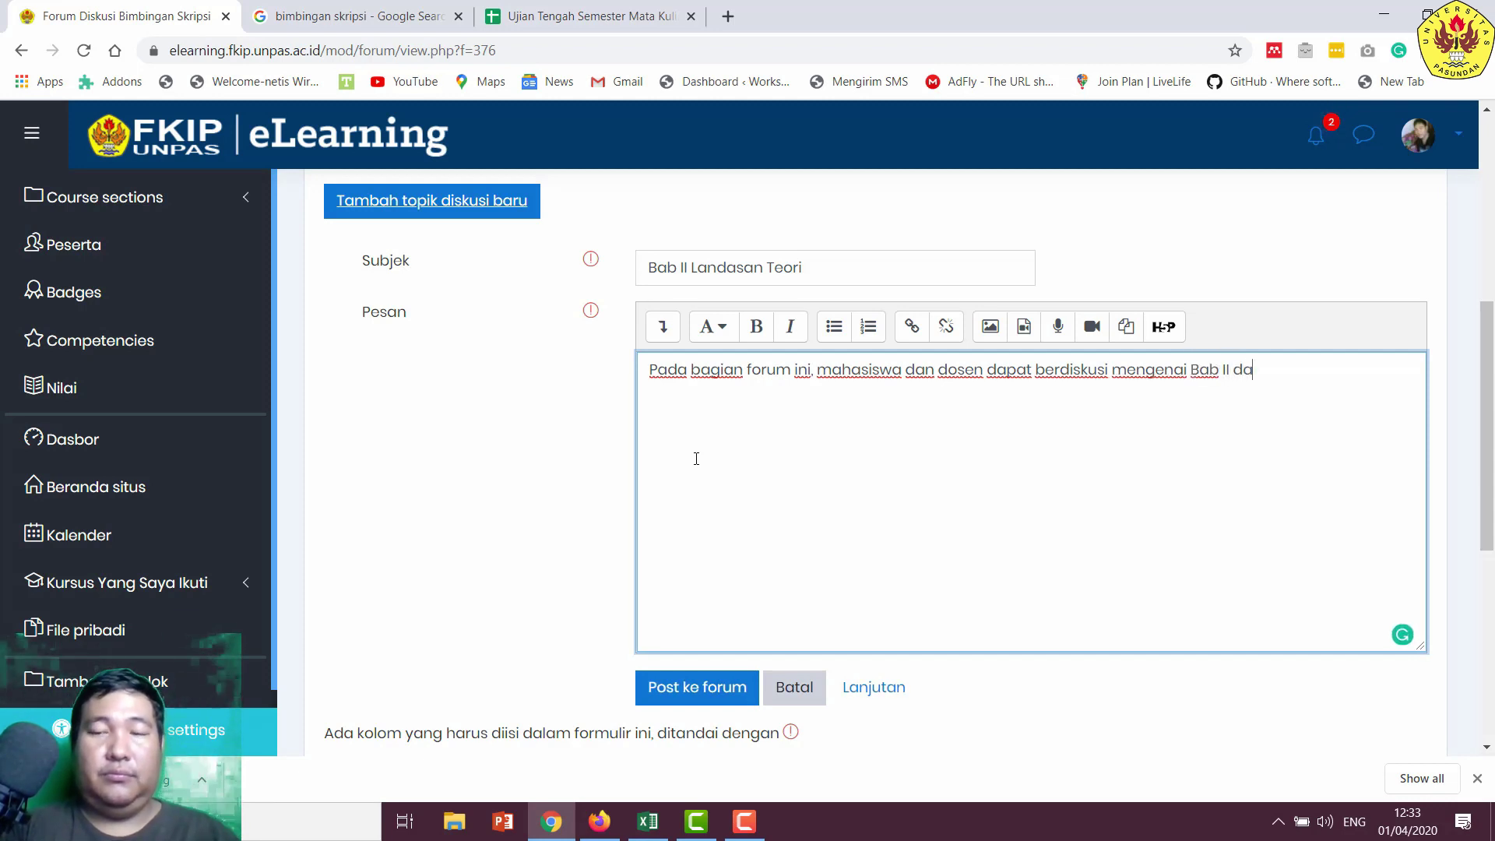
{"action": "type", "text": "n "}
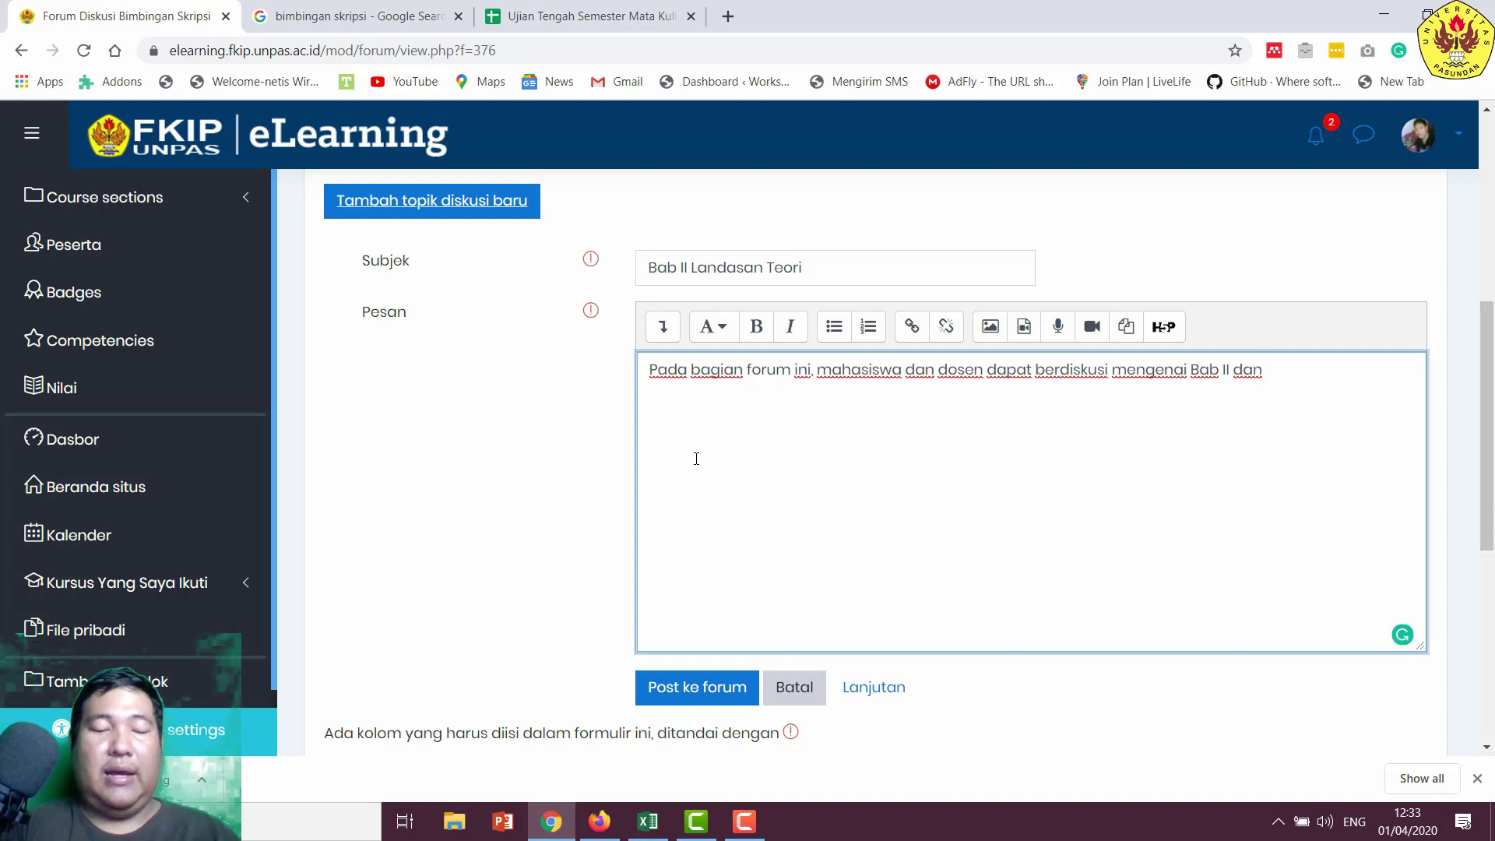
{"action": "type", "text": "bagian-"}
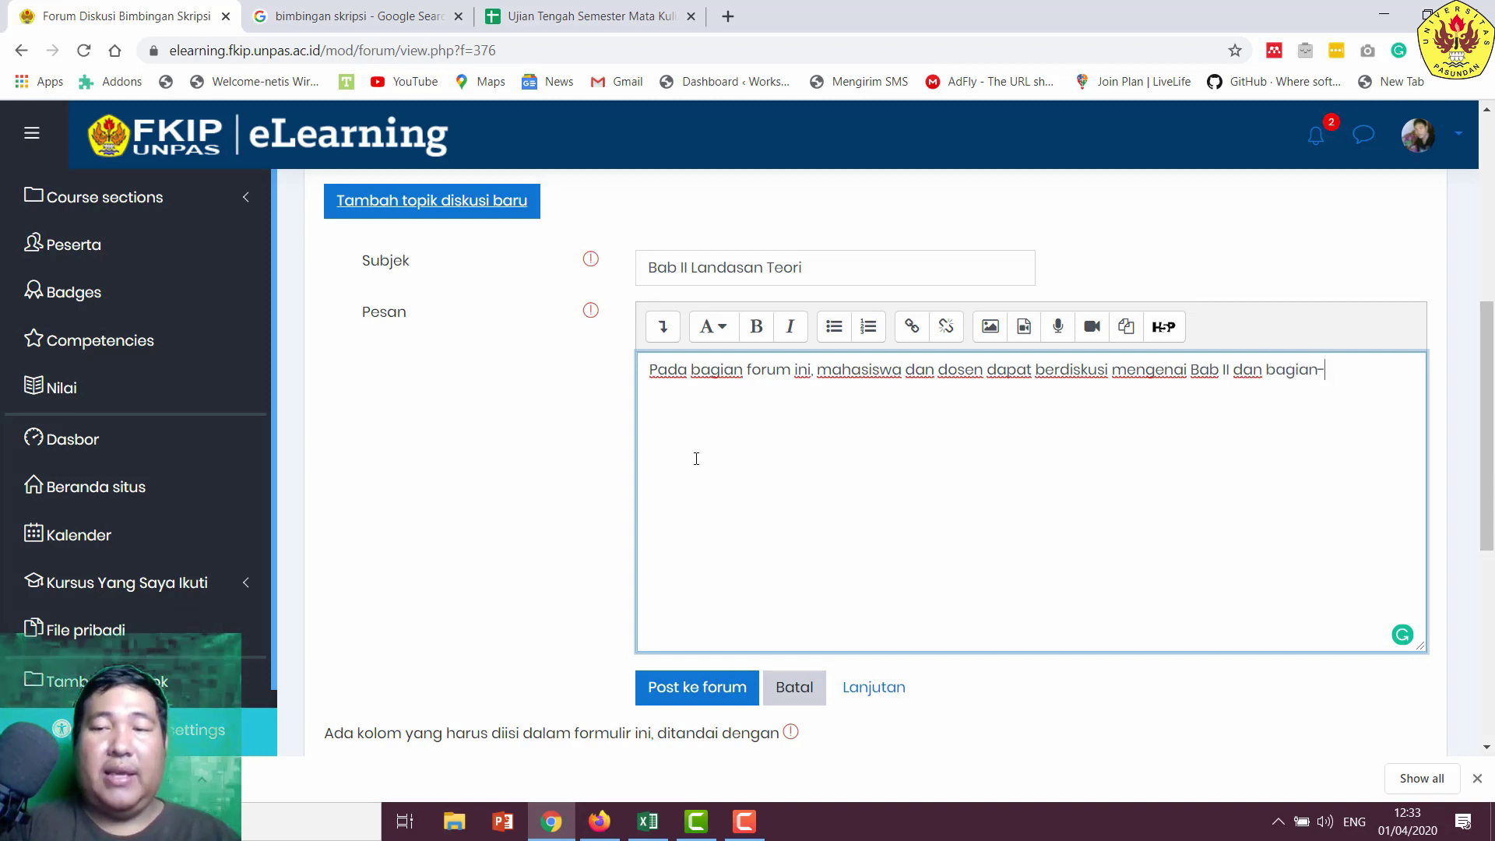
{"action": "type", "text": "bagiannya."}
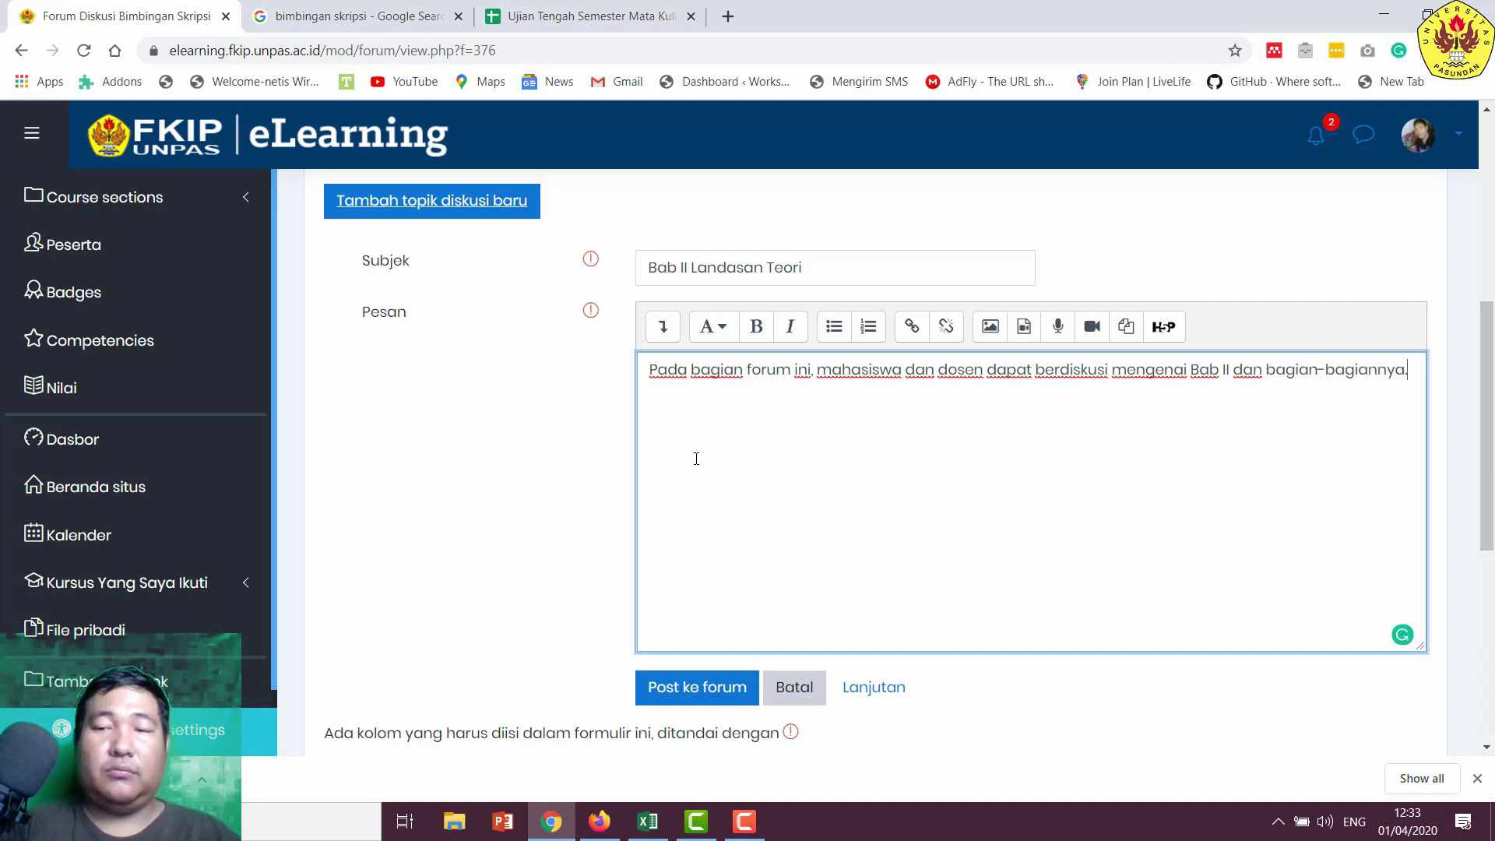
{"action": "left_click", "coordinate": [685, 689]}
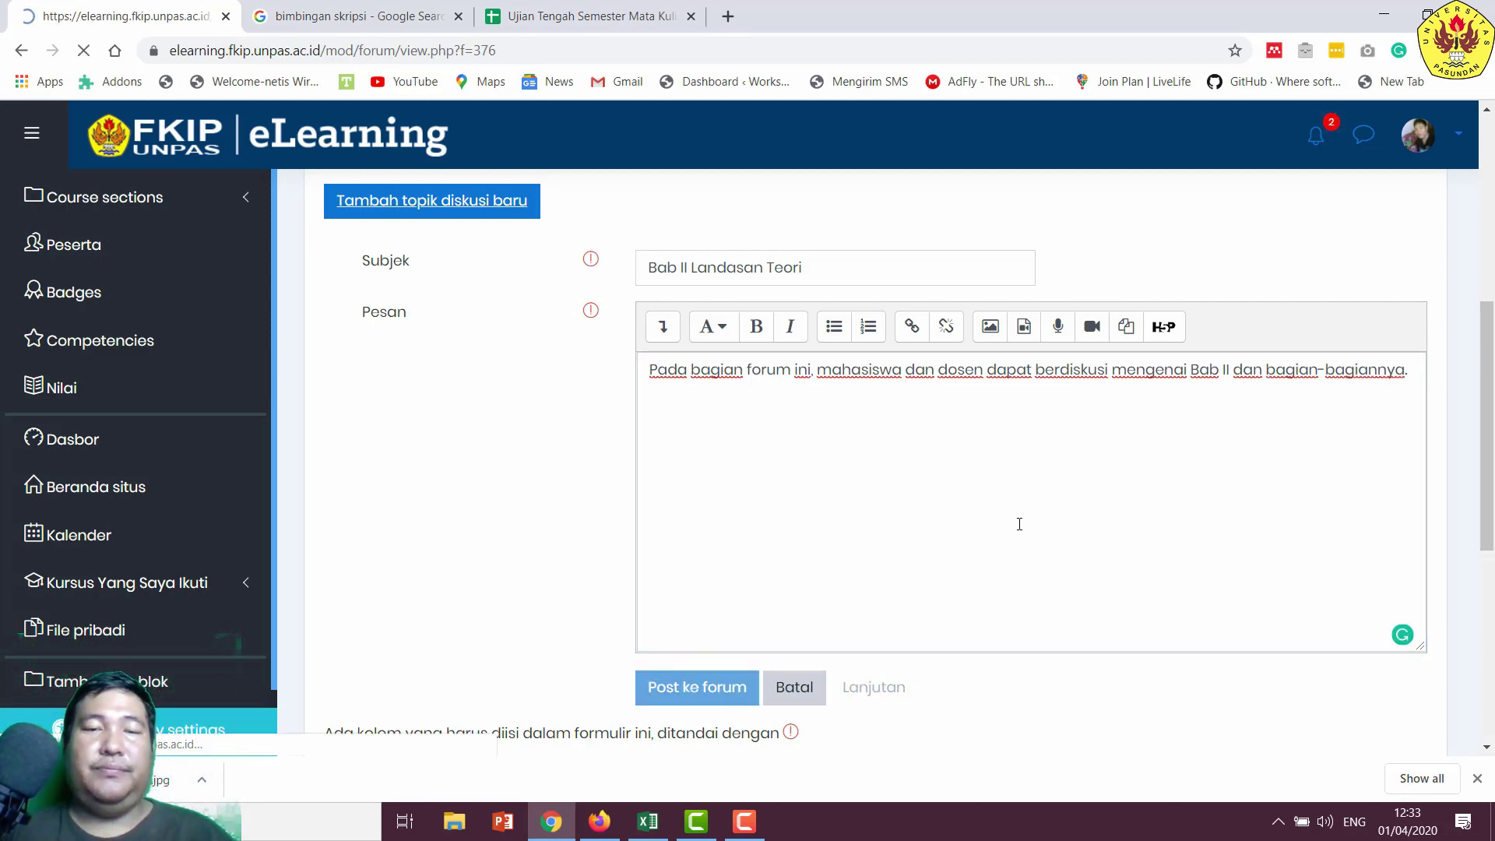
{"action": "scroll", "coordinate": [1054, 531], "scroll_direction": "down", "scroll_amount": 3}
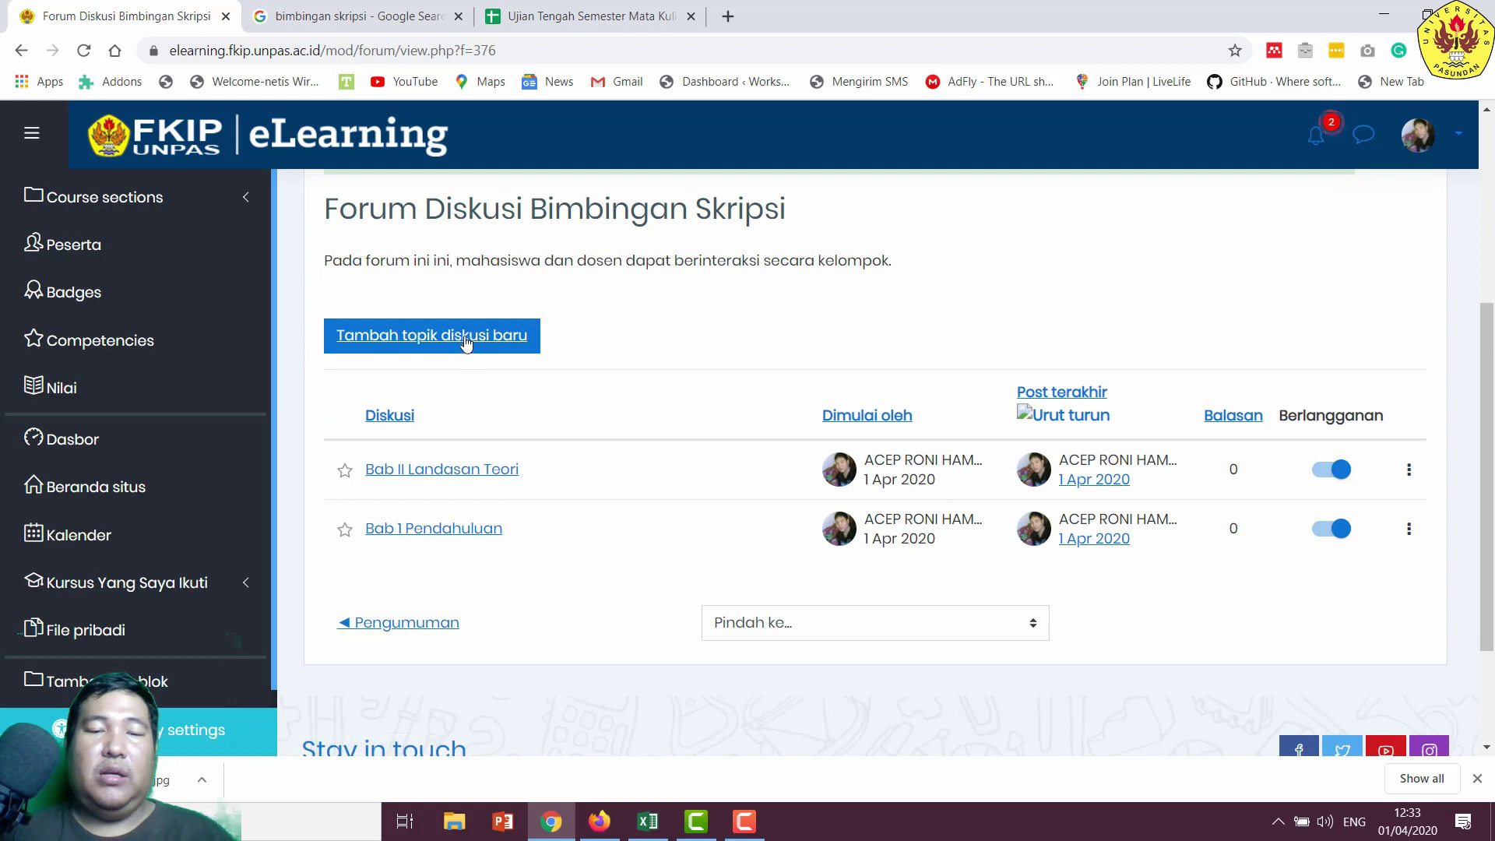
- Start another new topic with the subject 'Bab III Metode Penlitian'
{"action": "left_click", "coordinate": [465, 349]}
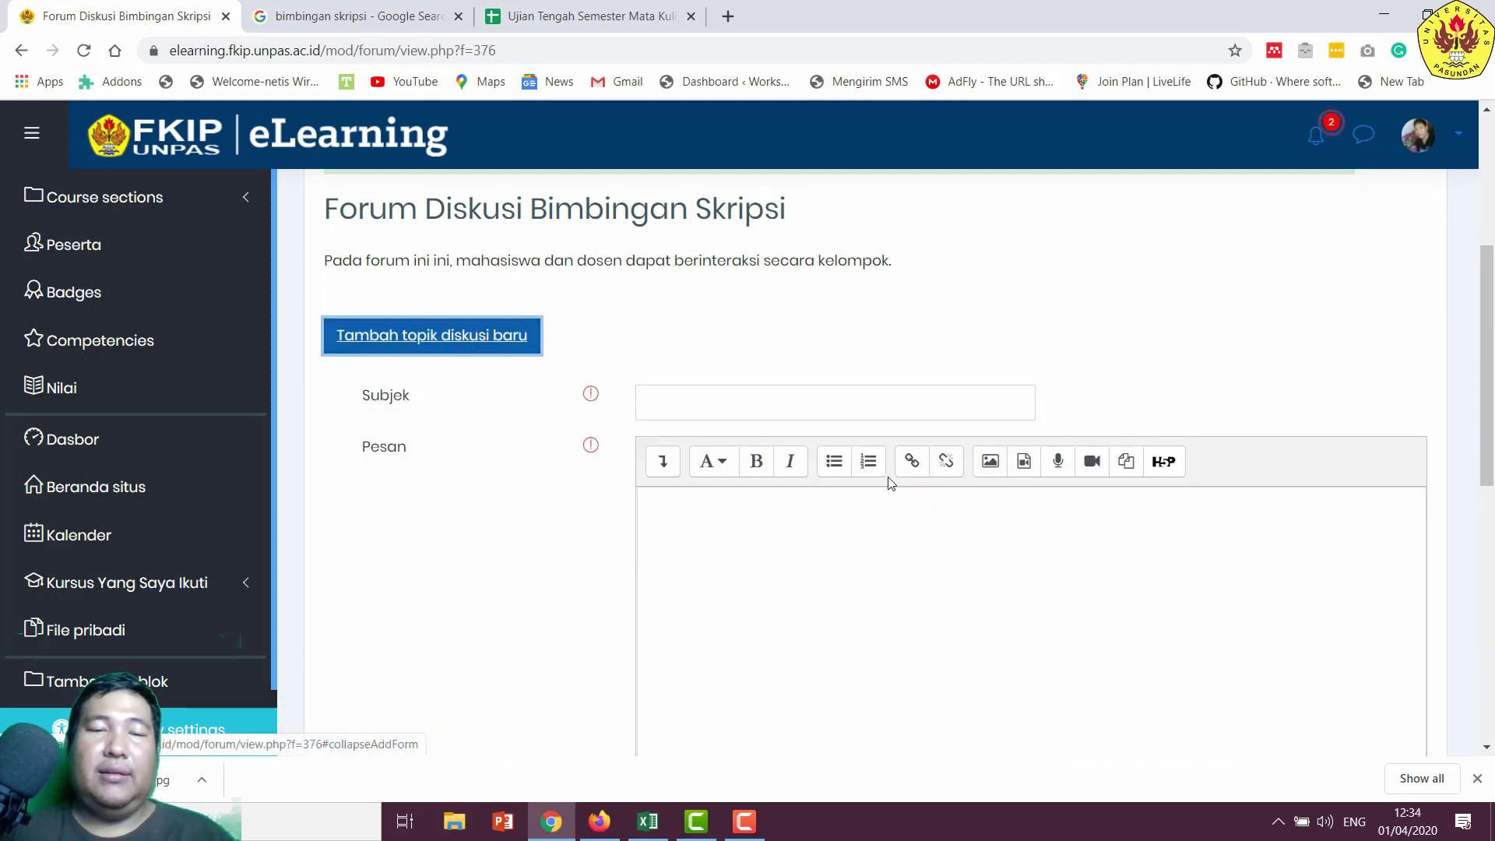
{"action": "left_click", "coordinate": [803, 407]}
{"action": "type", "text": "Bab"}
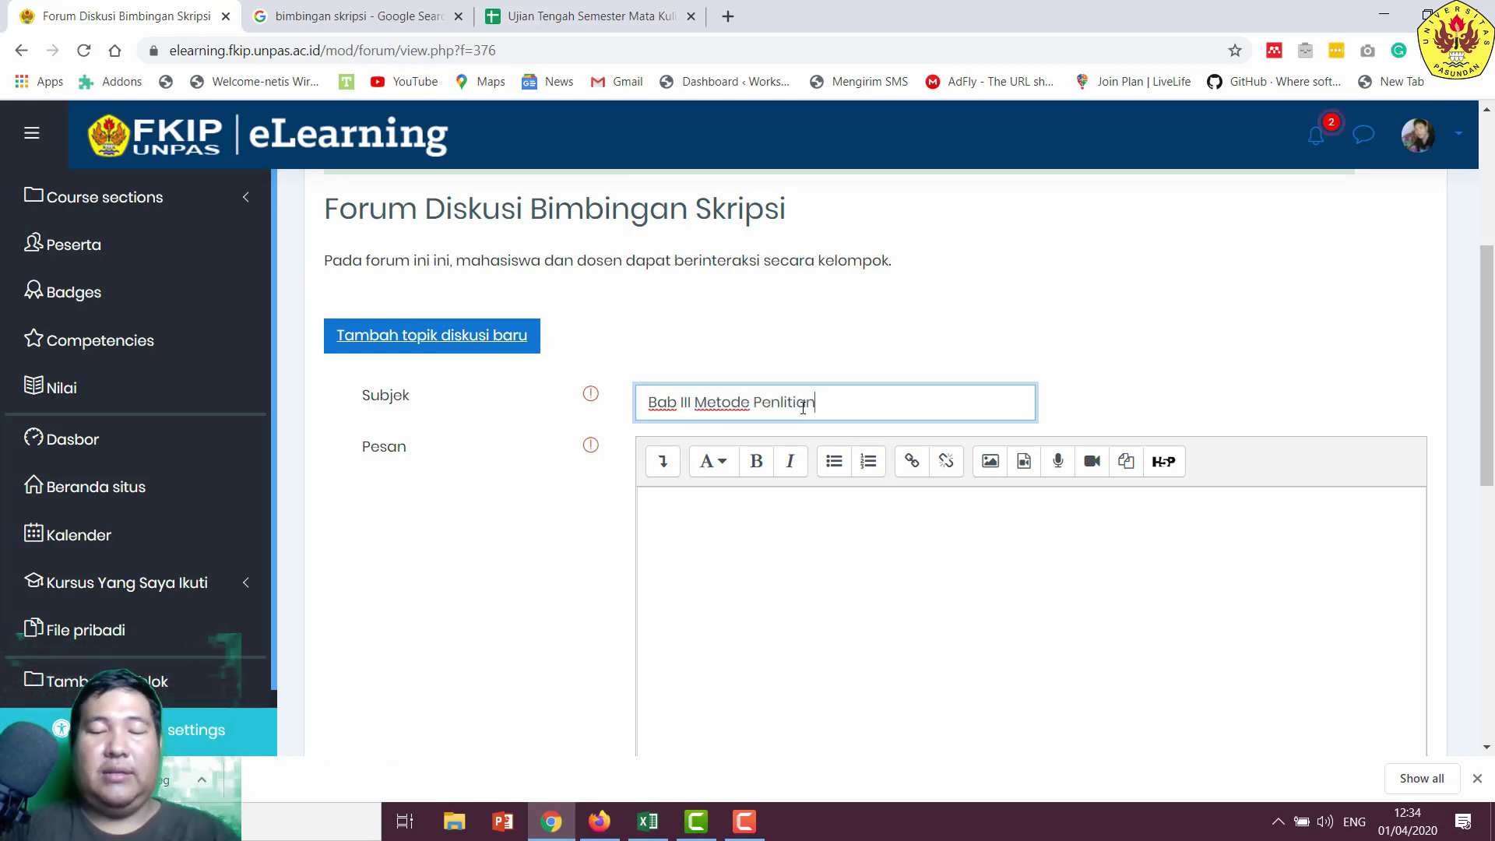
{"action": "type", "text": "III Metode Penlitian"}
{"action": "key", "text": "Tab"}
{"action": "key", "text": "Tab"}
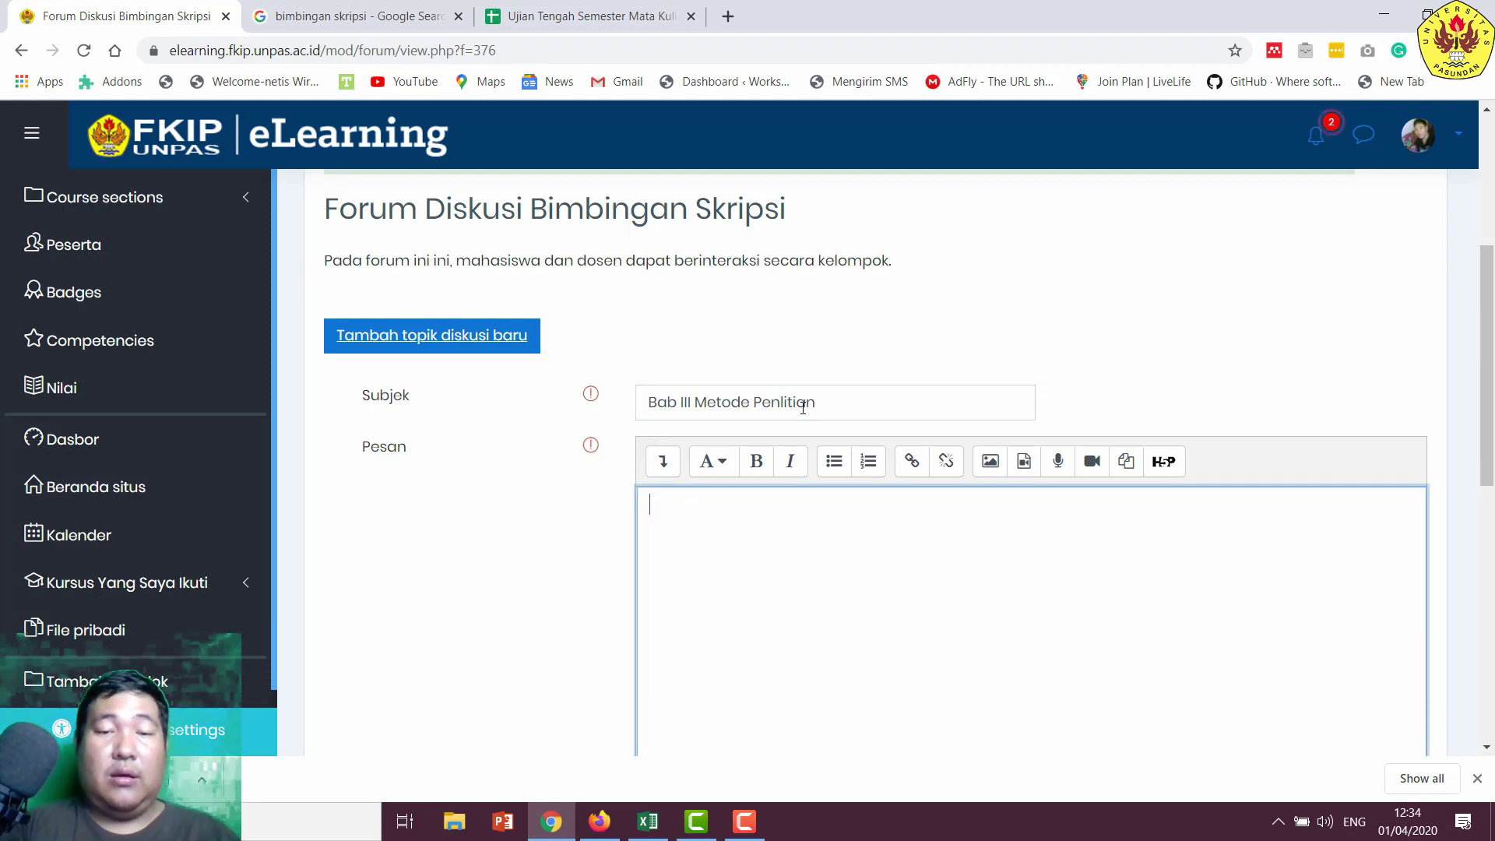
- Write the message about discussing Bab III and its parts, then post it to the forum
{"action": "type", "text": "Pada topik form"}
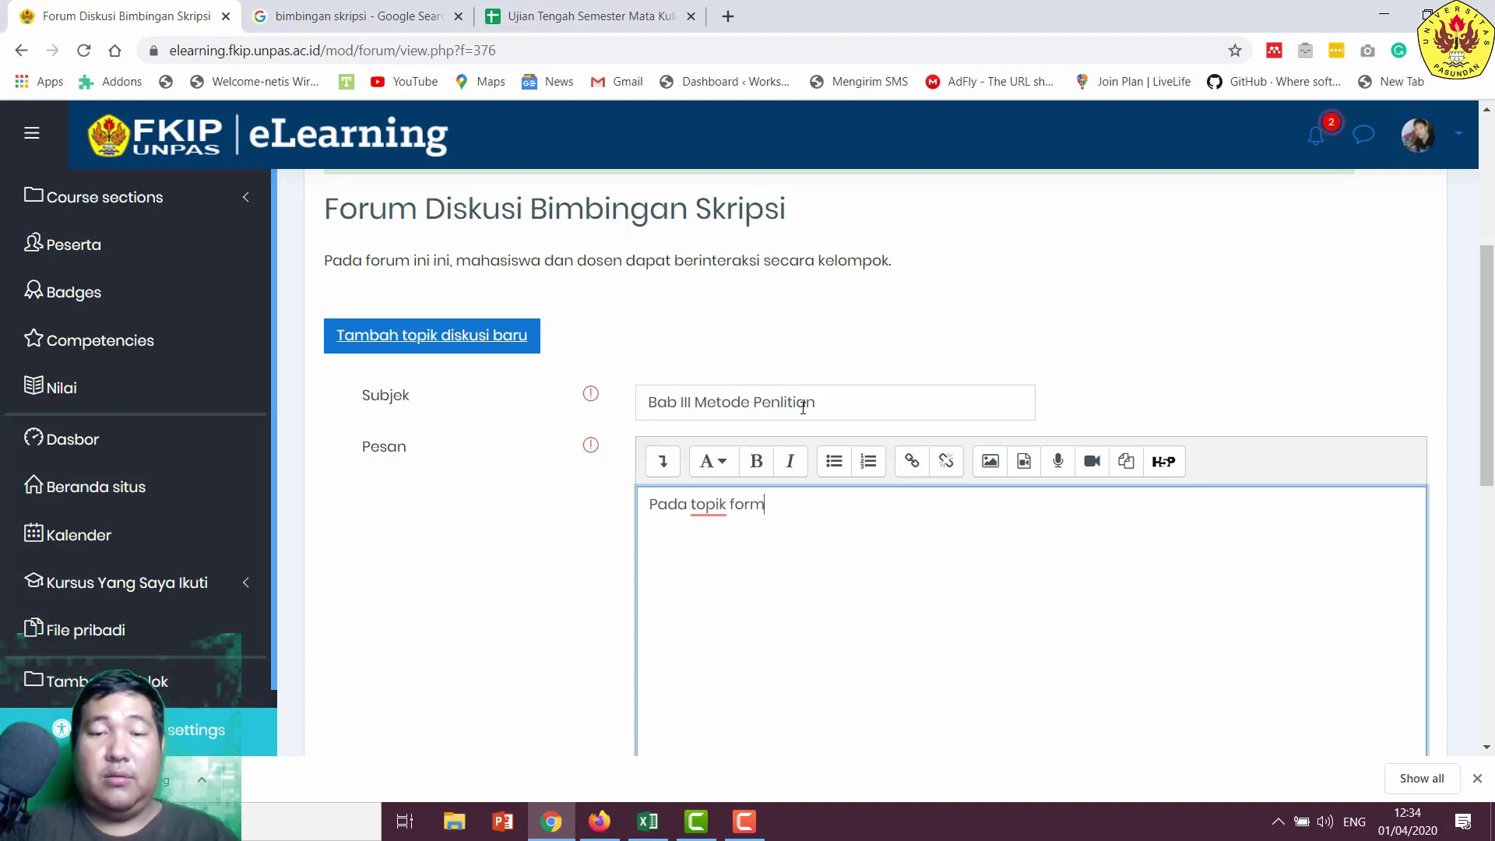
{"action": "key", "text": "BackSpace"}
{"action": "key", "text": "BackSpace"}
{"action": "key", "text": "BackSpace"}
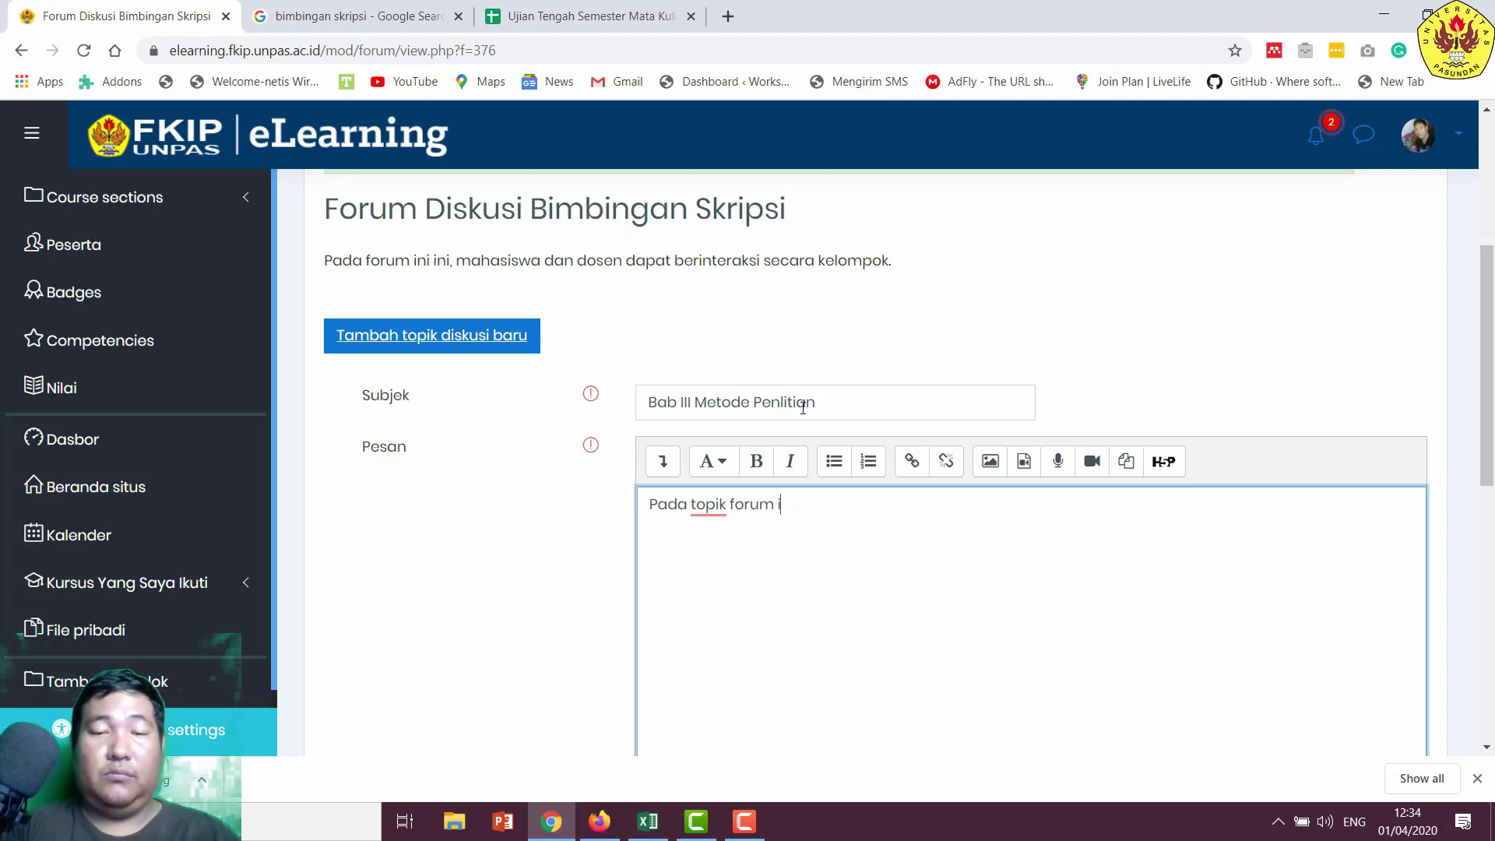
{"action": "type", "text": "ni, maha"}
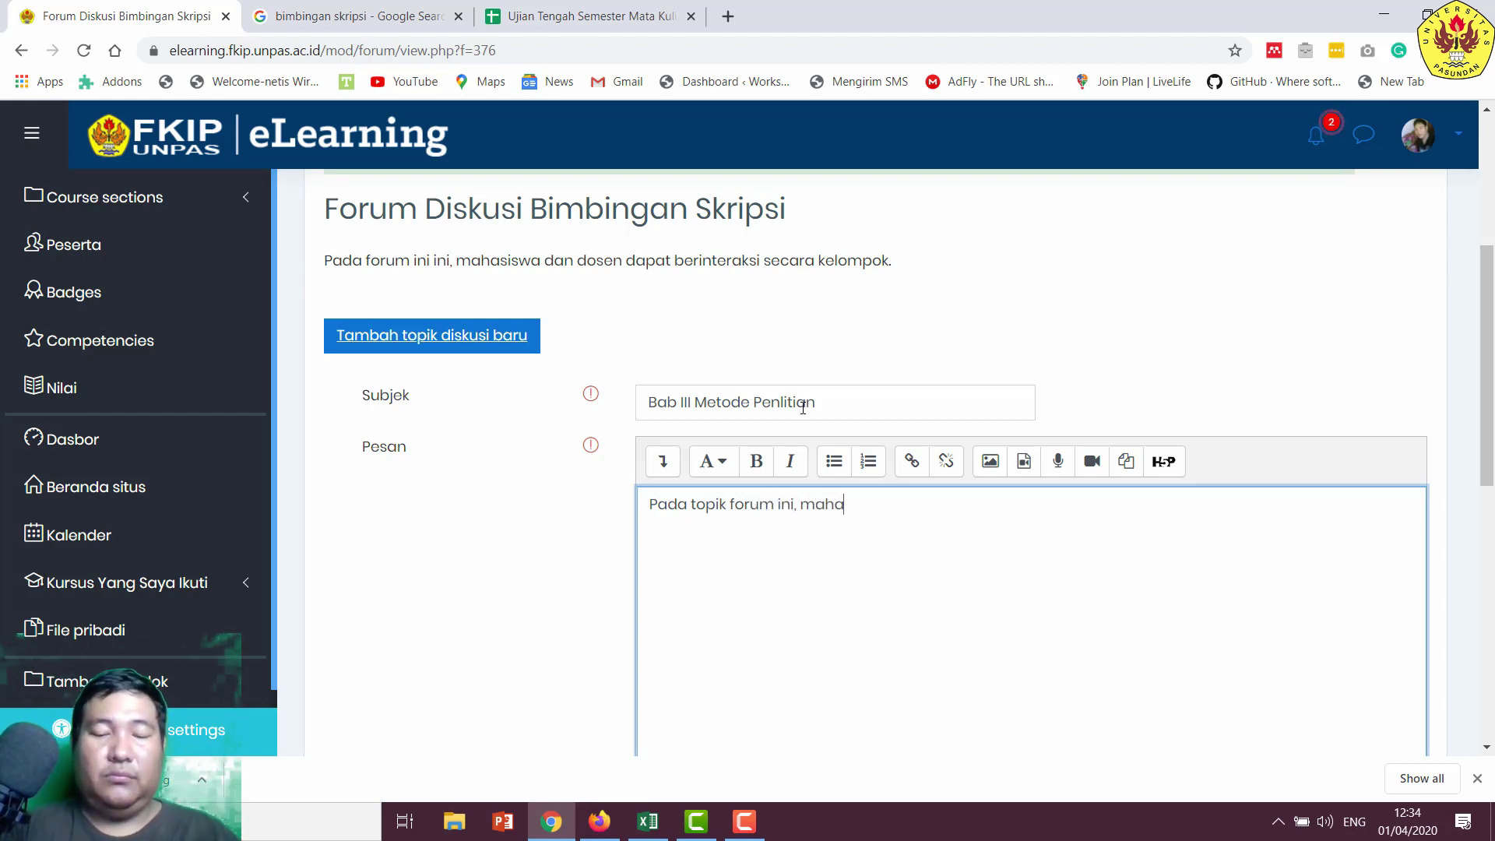
{"action": "type", "text": "siswa dan "}
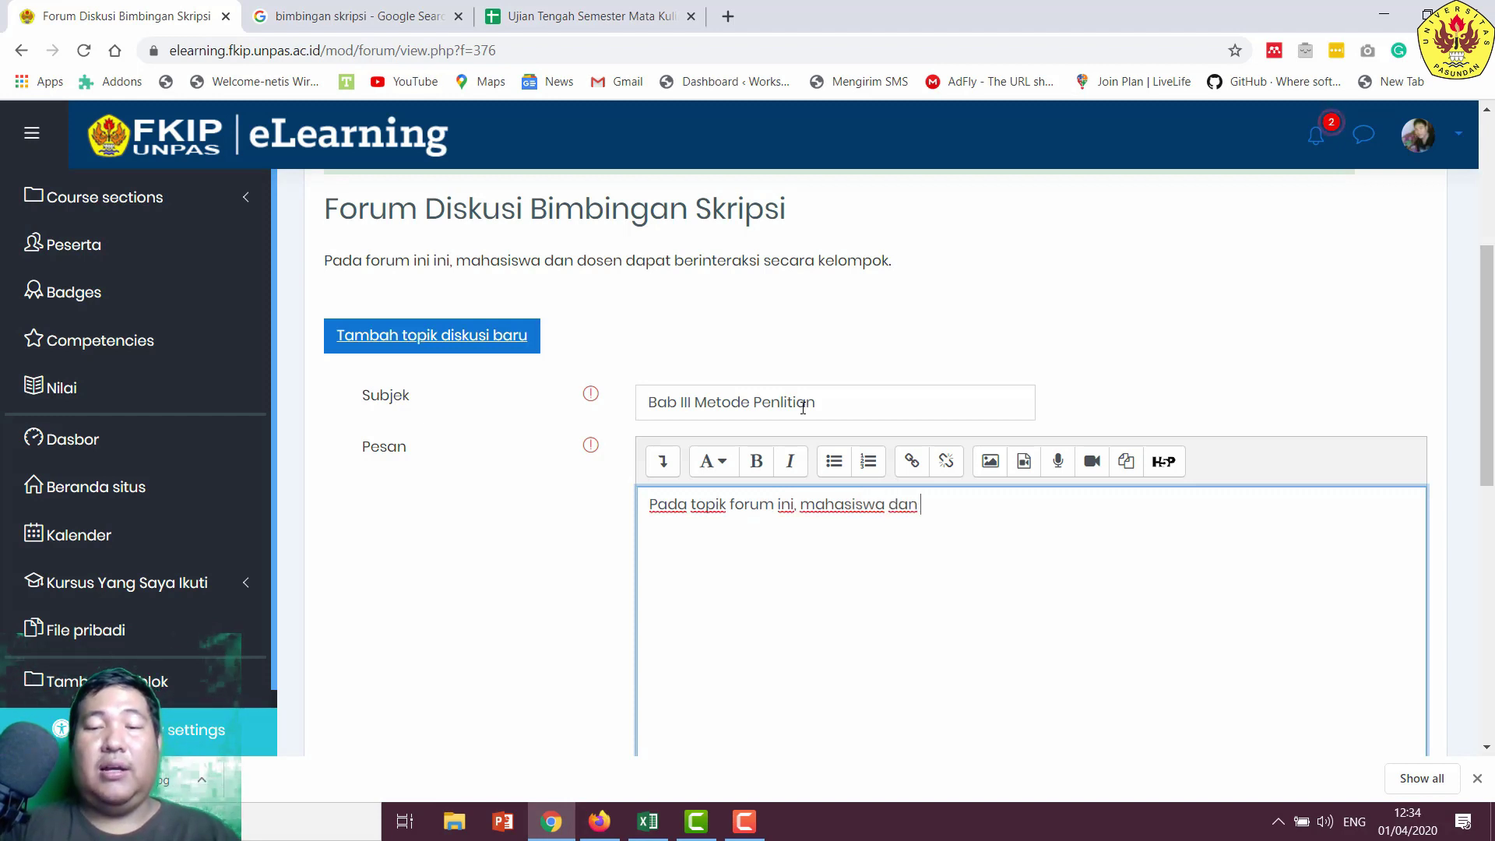
{"action": "type", "text": "dosen dapat berdi"}
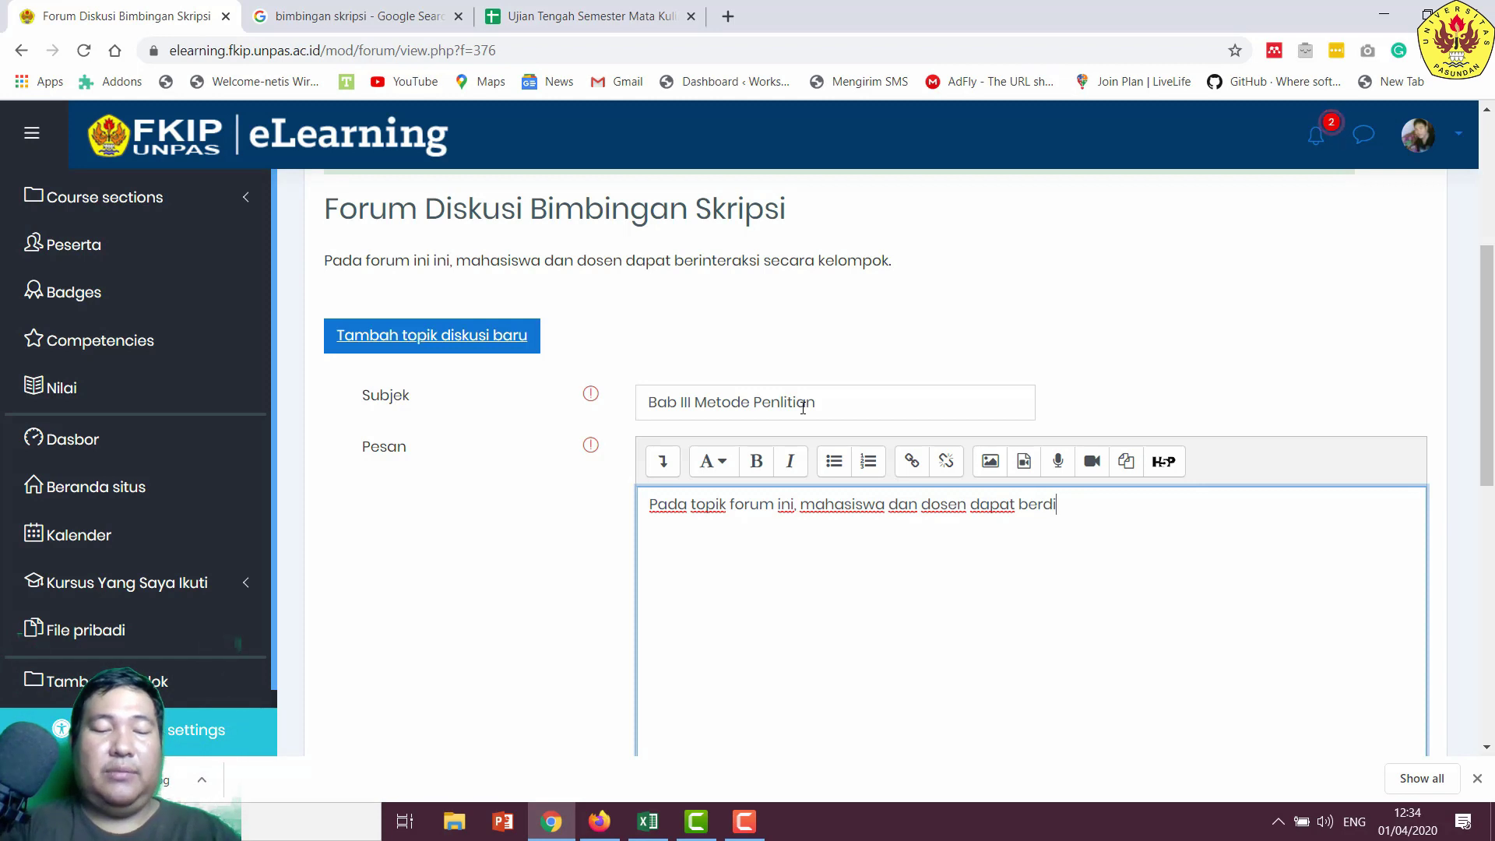
{"action": "type", "text": "skusi men"}
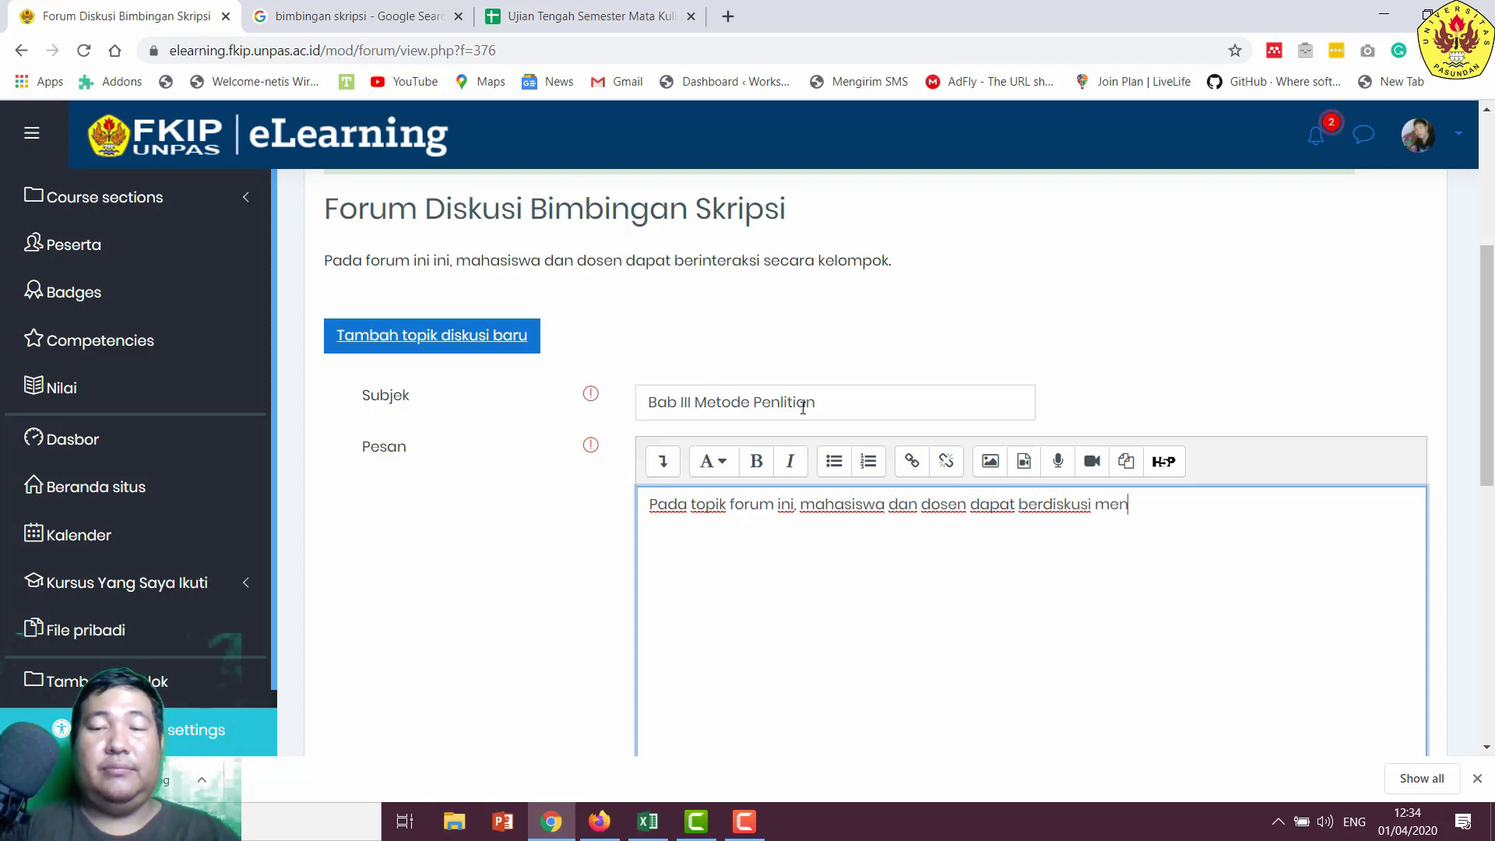
{"action": "type", "text": "gan"}
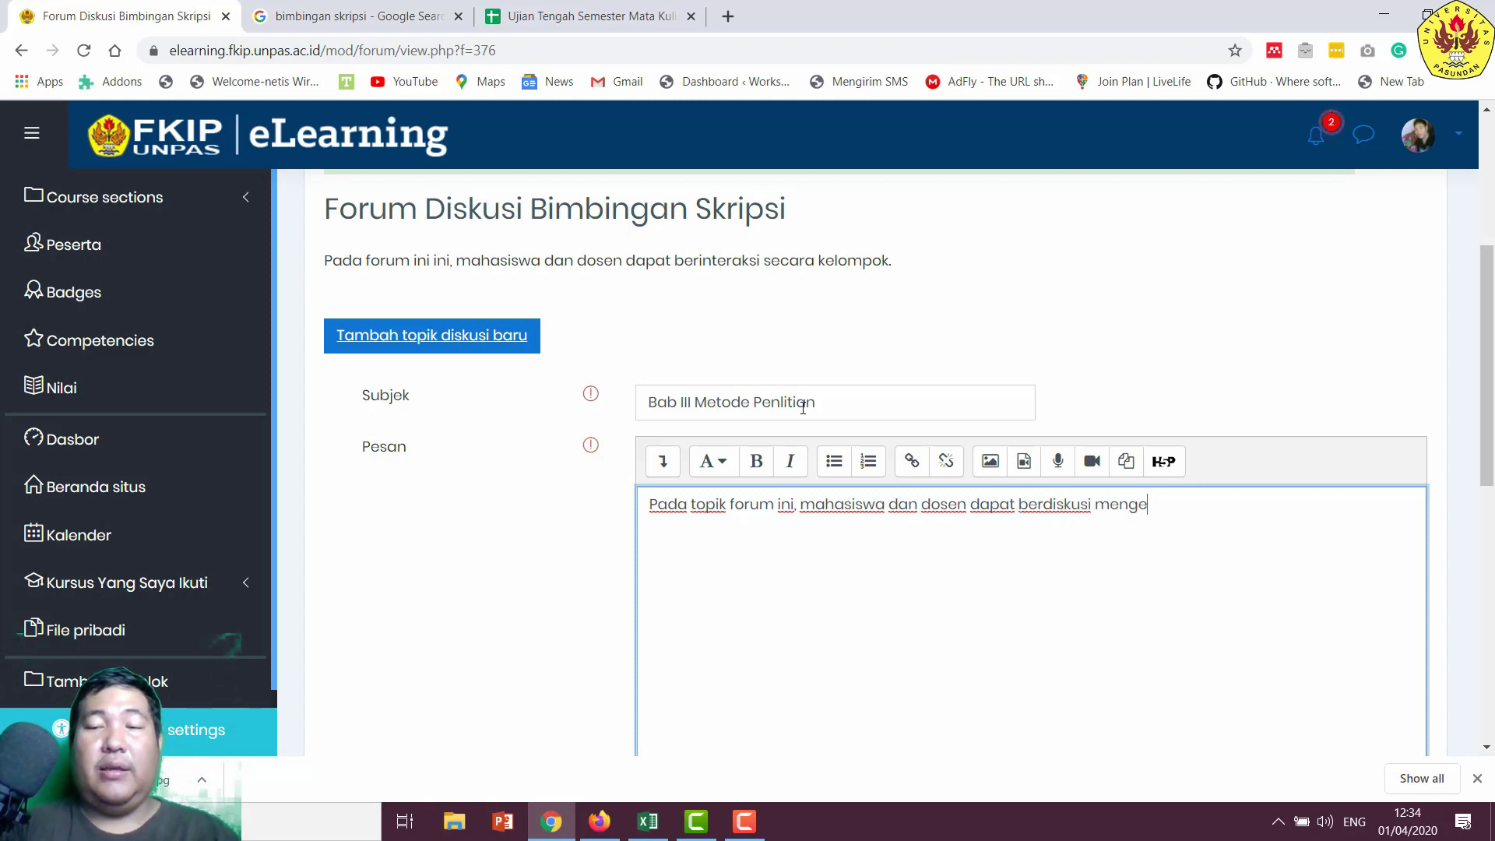
{"action": "type", "text": "ai"}
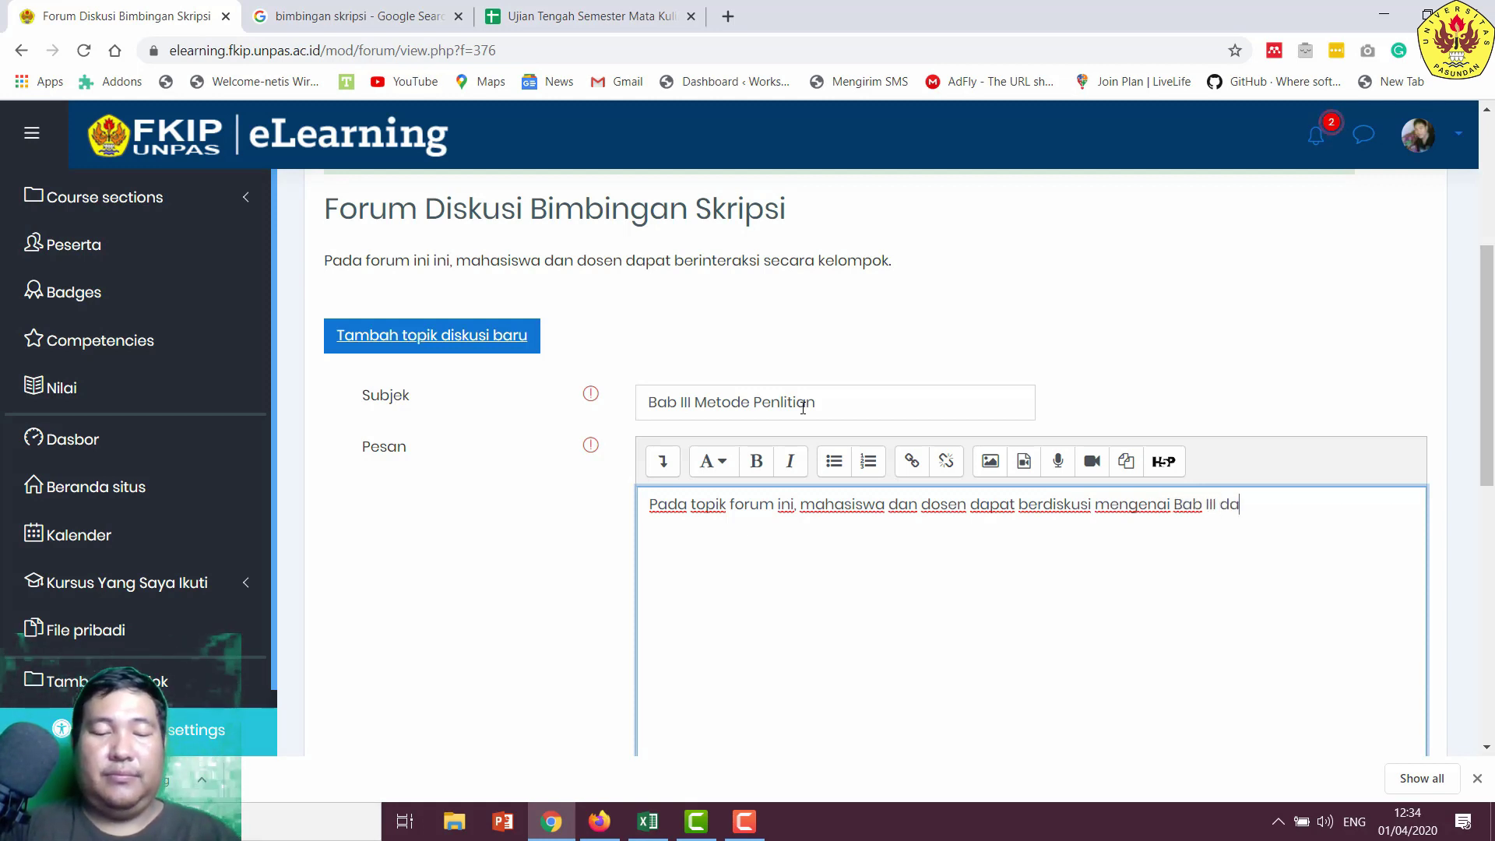
{"action": "type", "text": "Bab III dan bagioa"}
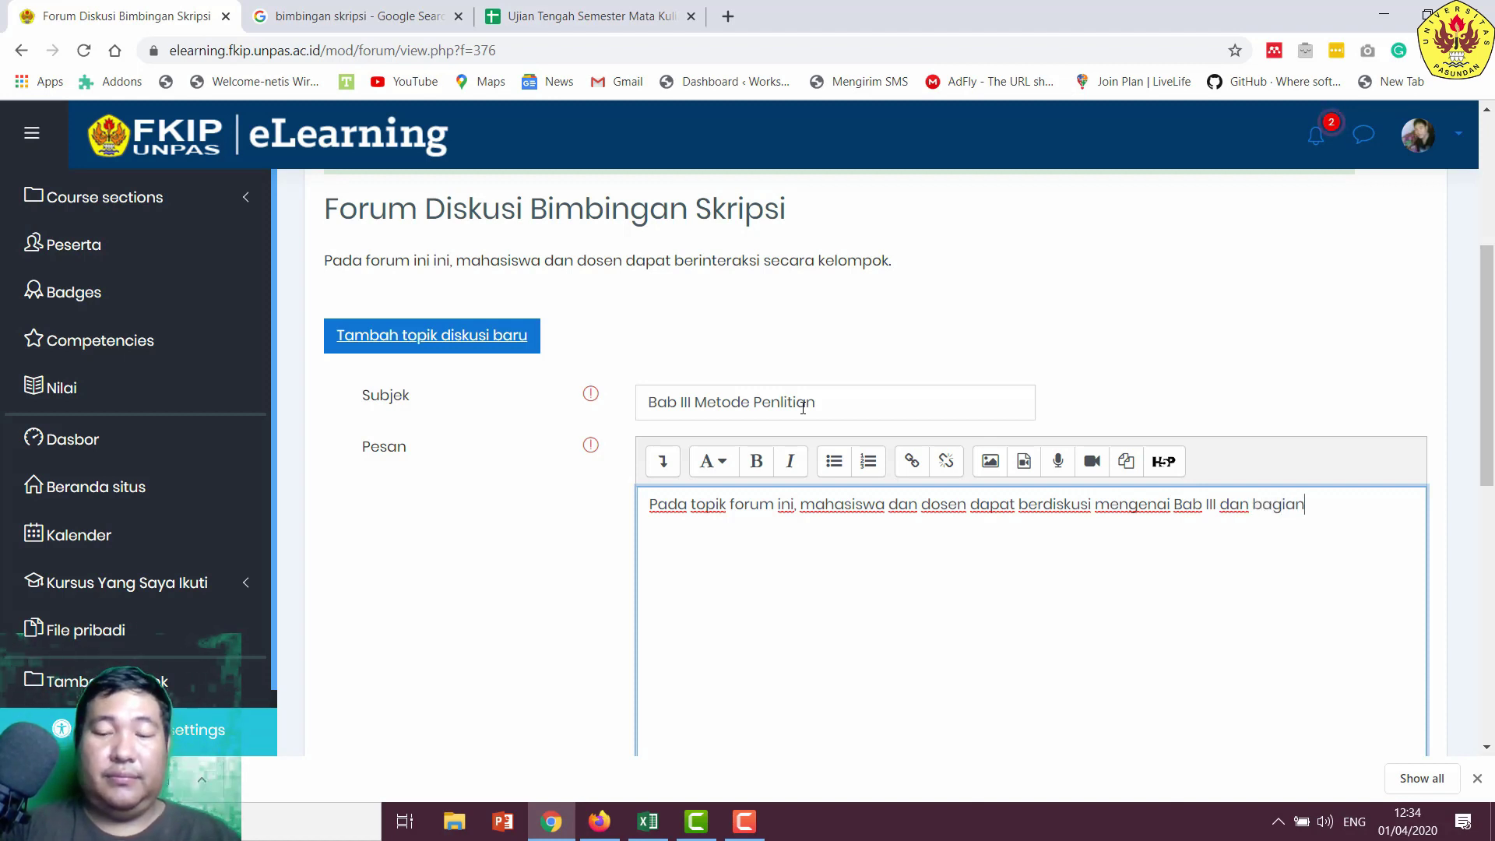
{"action": "type", "text": "agian pen"}
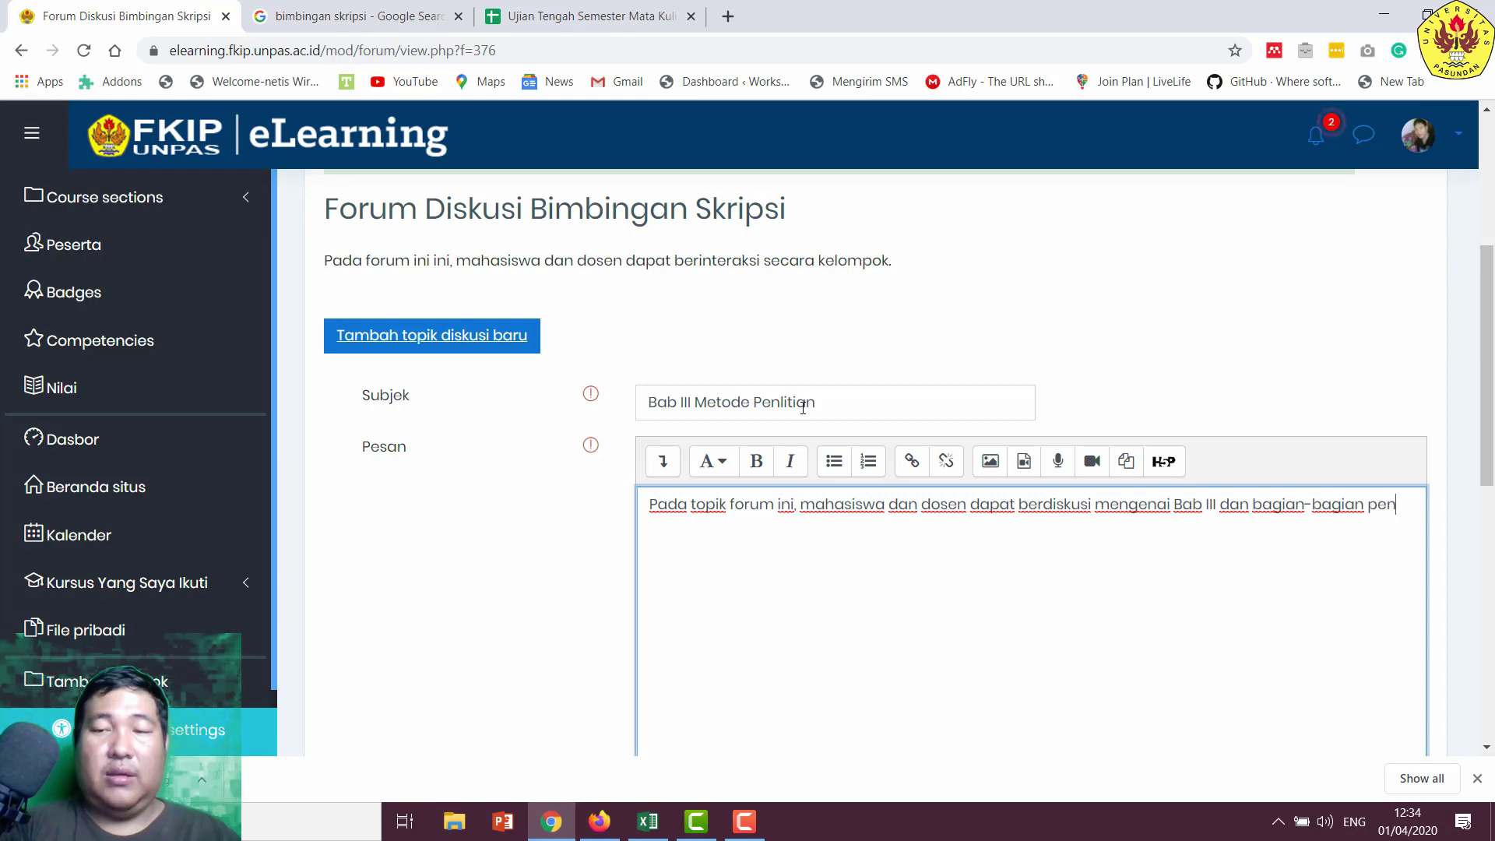
{"action": "type", "text": "yusunanya."}
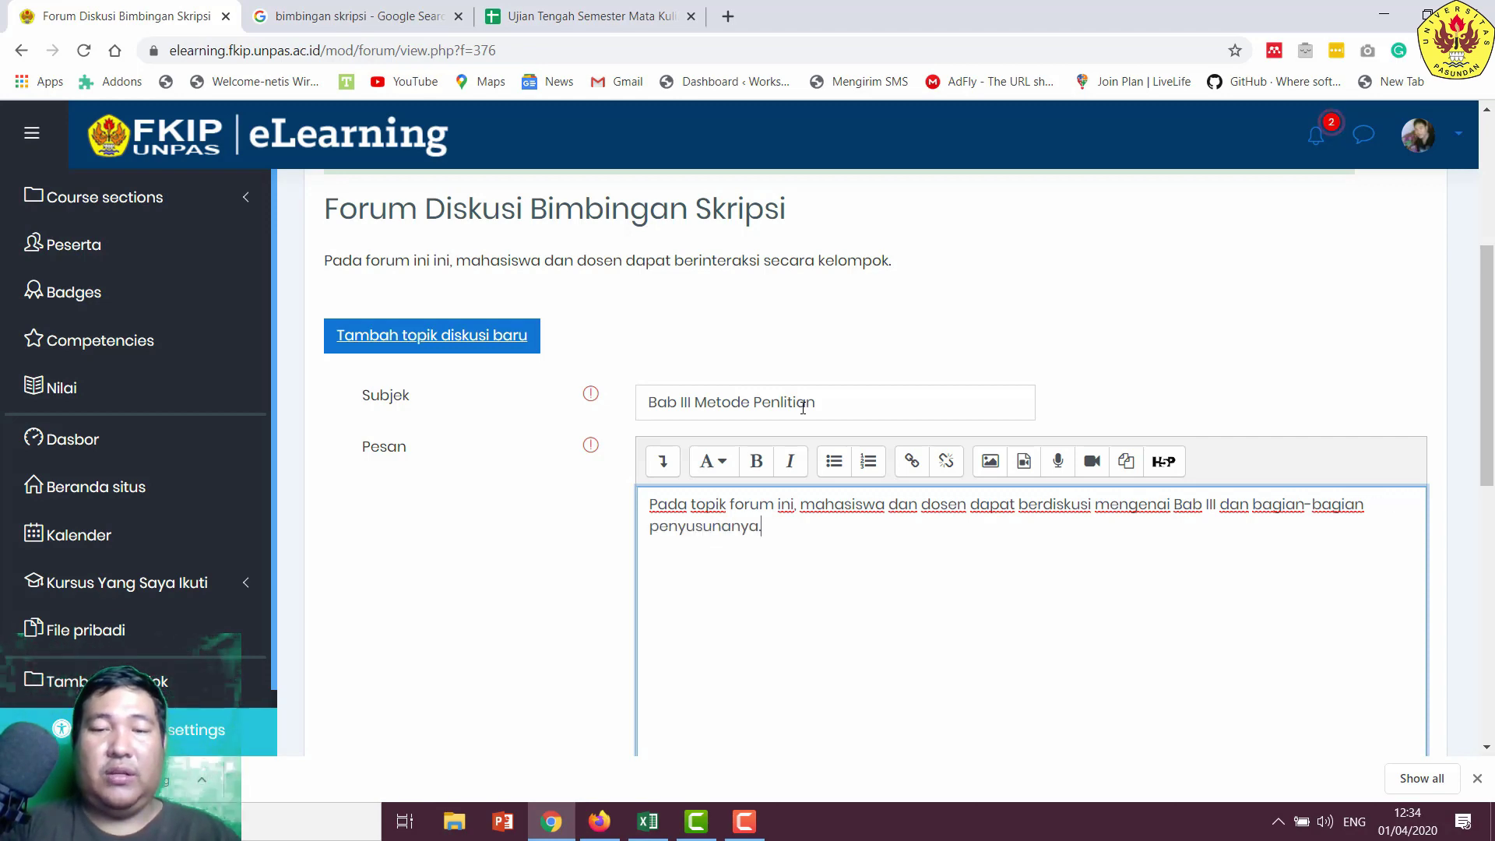
{"action": "scroll", "coordinate": [803, 405], "scroll_direction": "down", "scroll_amount": 7}
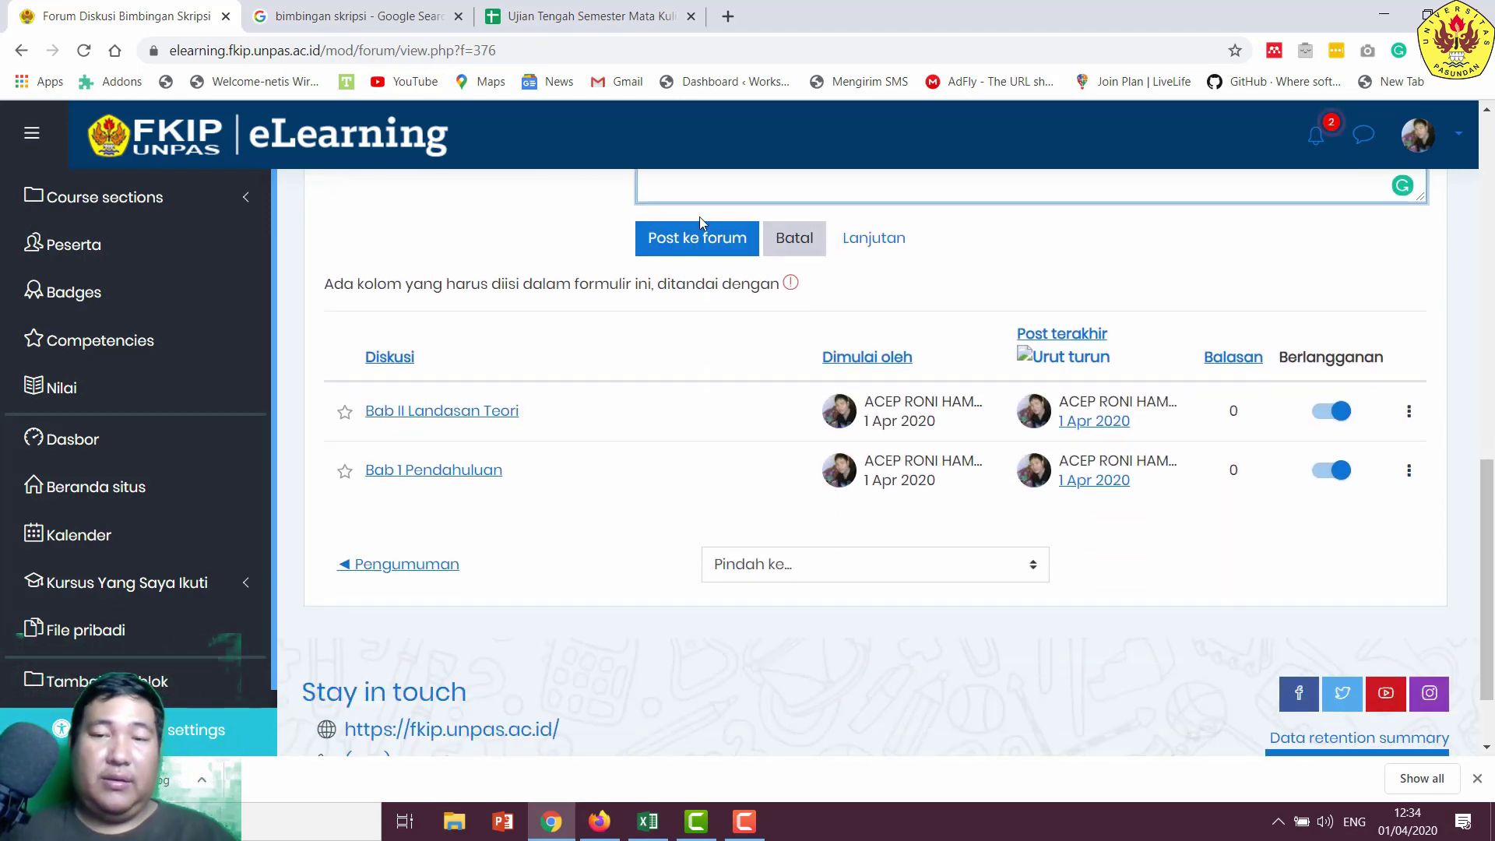
{"action": "left_click", "coordinate": [703, 243]}
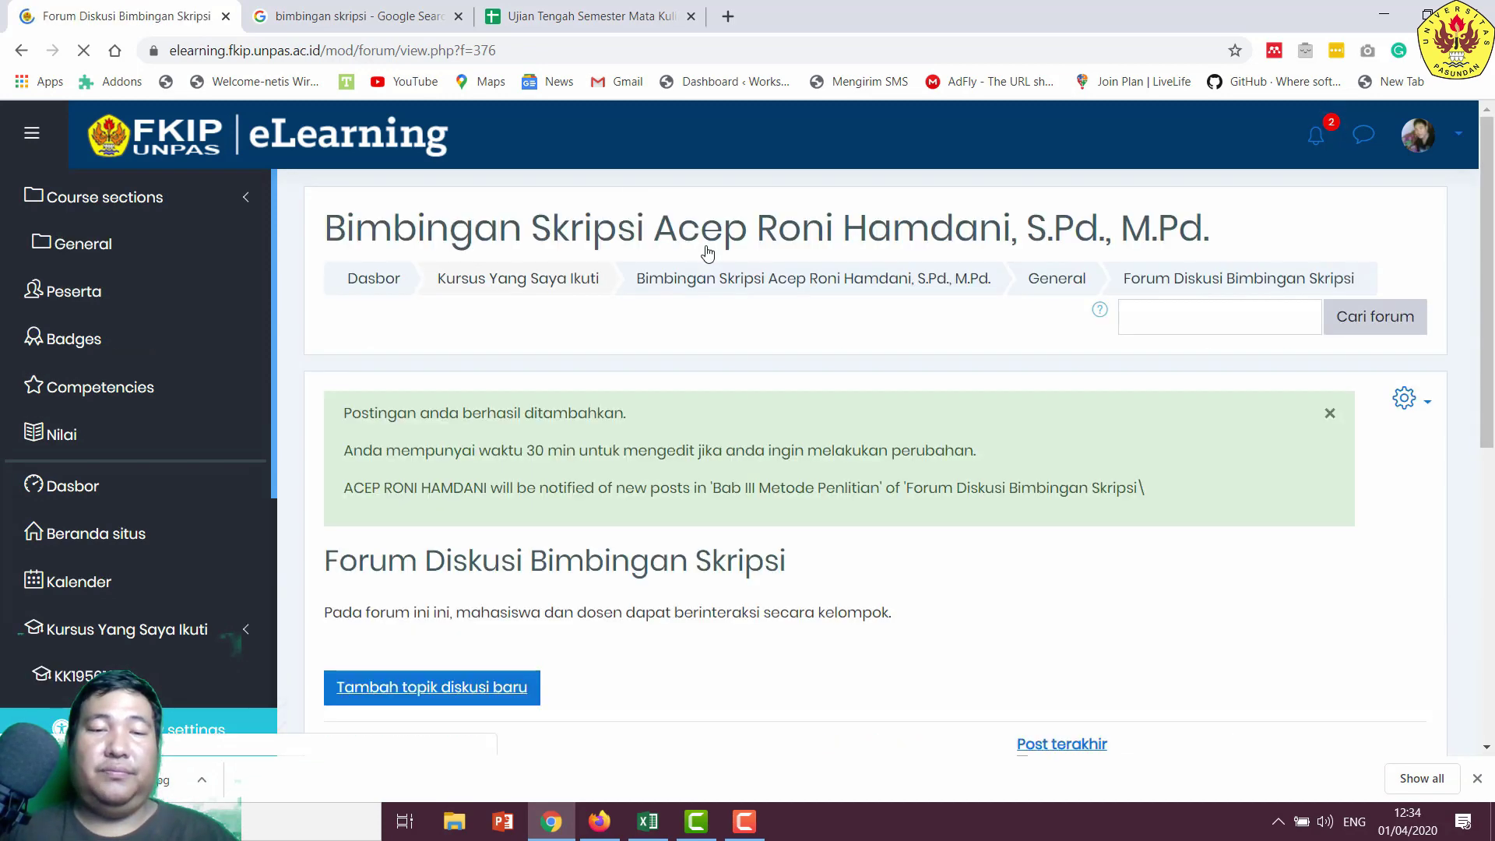
- Sort the discussions by 'Post terakhir' and open the Bab 1 Pendahuluan discussion
{"action": "scroll", "coordinate": [968, 374], "scroll_direction": "down", "scroll_amount": 5}
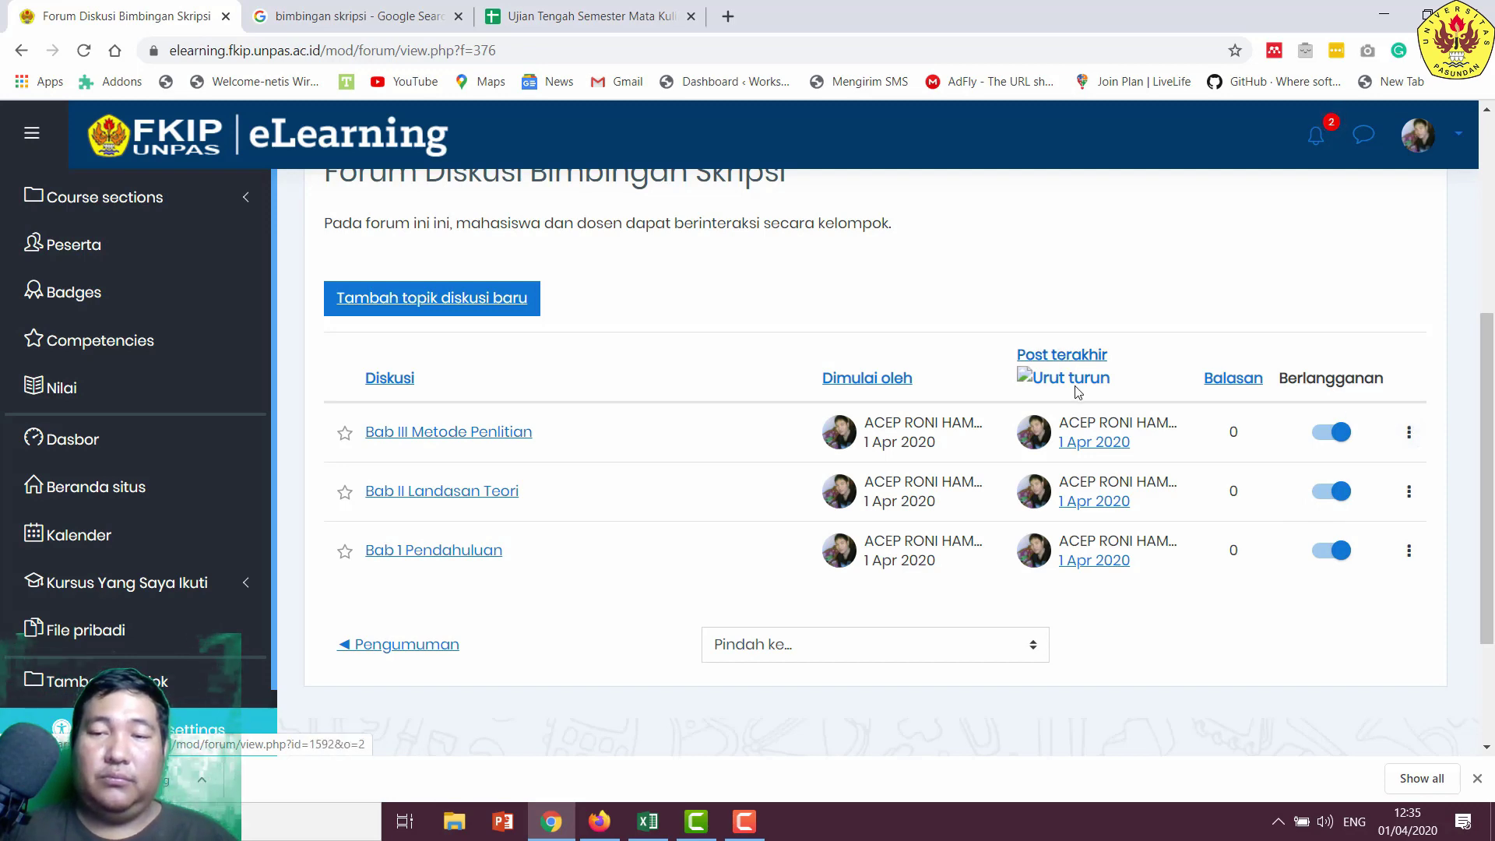
{"action": "left_click", "coordinate": [1066, 358]}
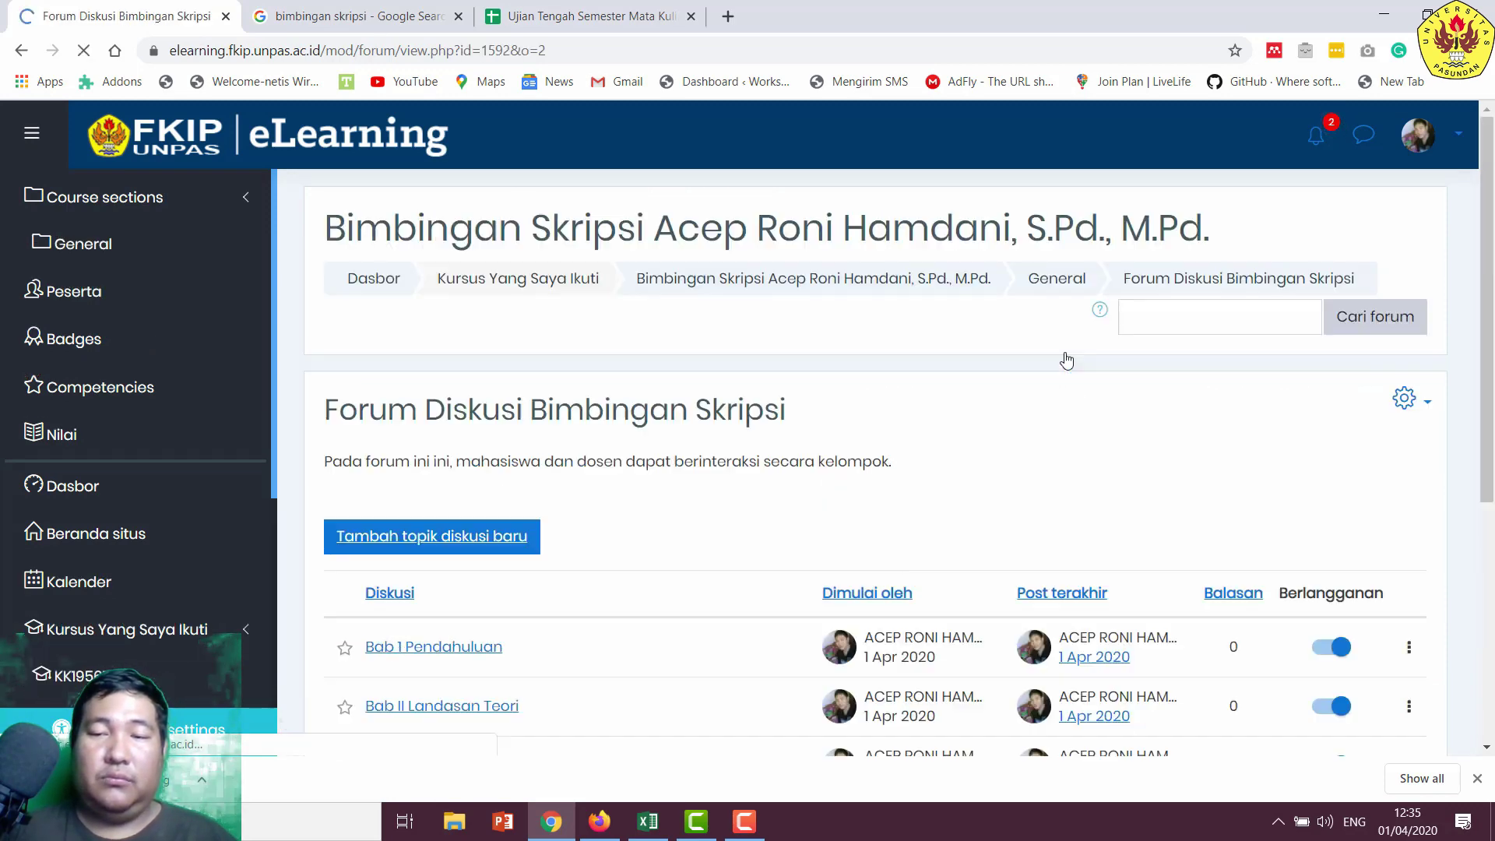
{"action": "scroll", "coordinate": [654, 454], "scroll_direction": "down", "scroll_amount": 4}
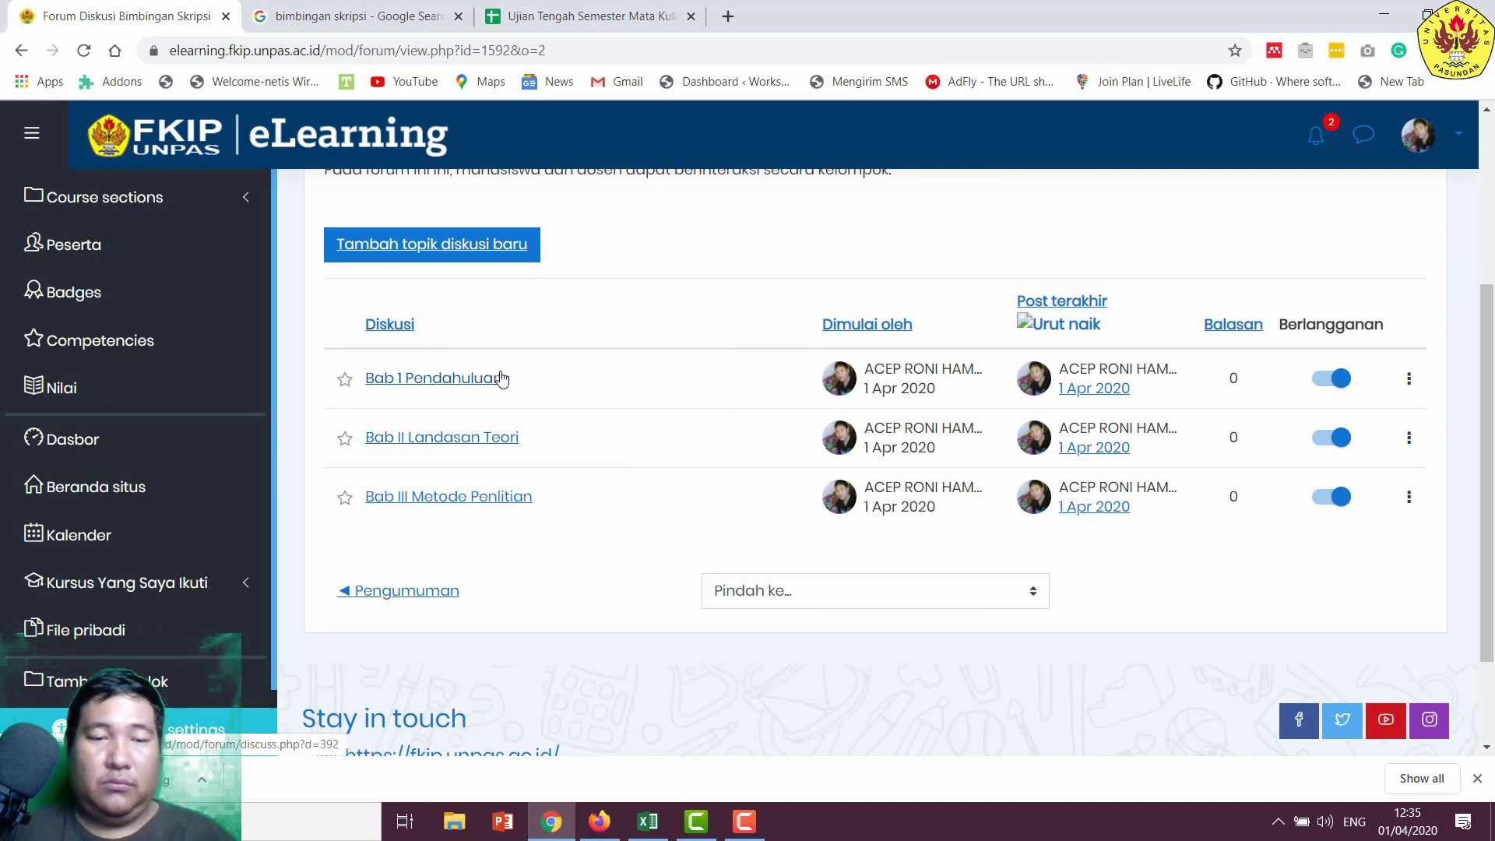
{"action": "left_click", "coordinate": [1415, 374]}
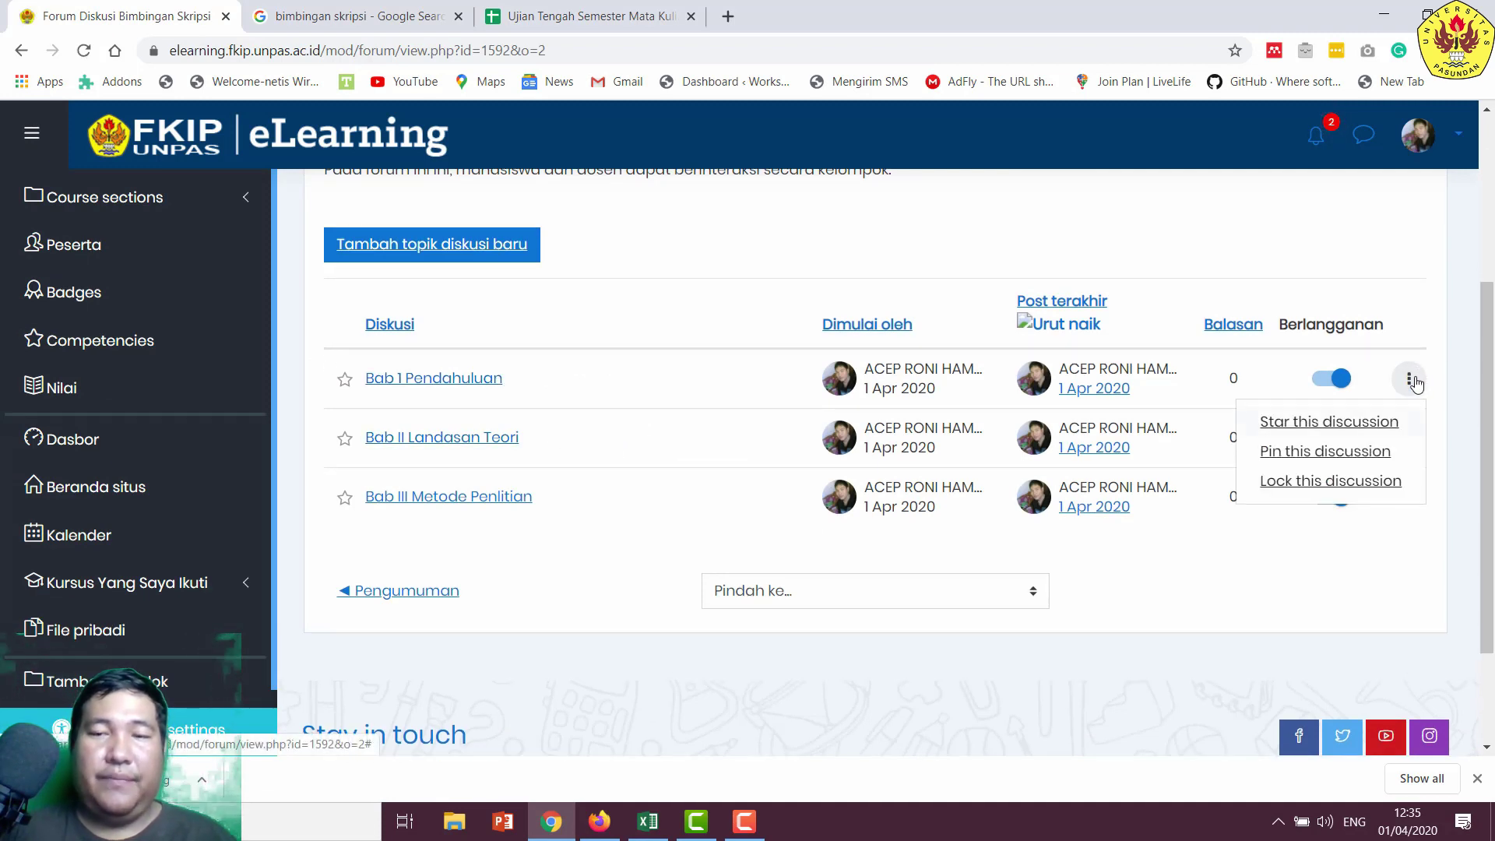
{"action": "left_click", "coordinate": [455, 386]}
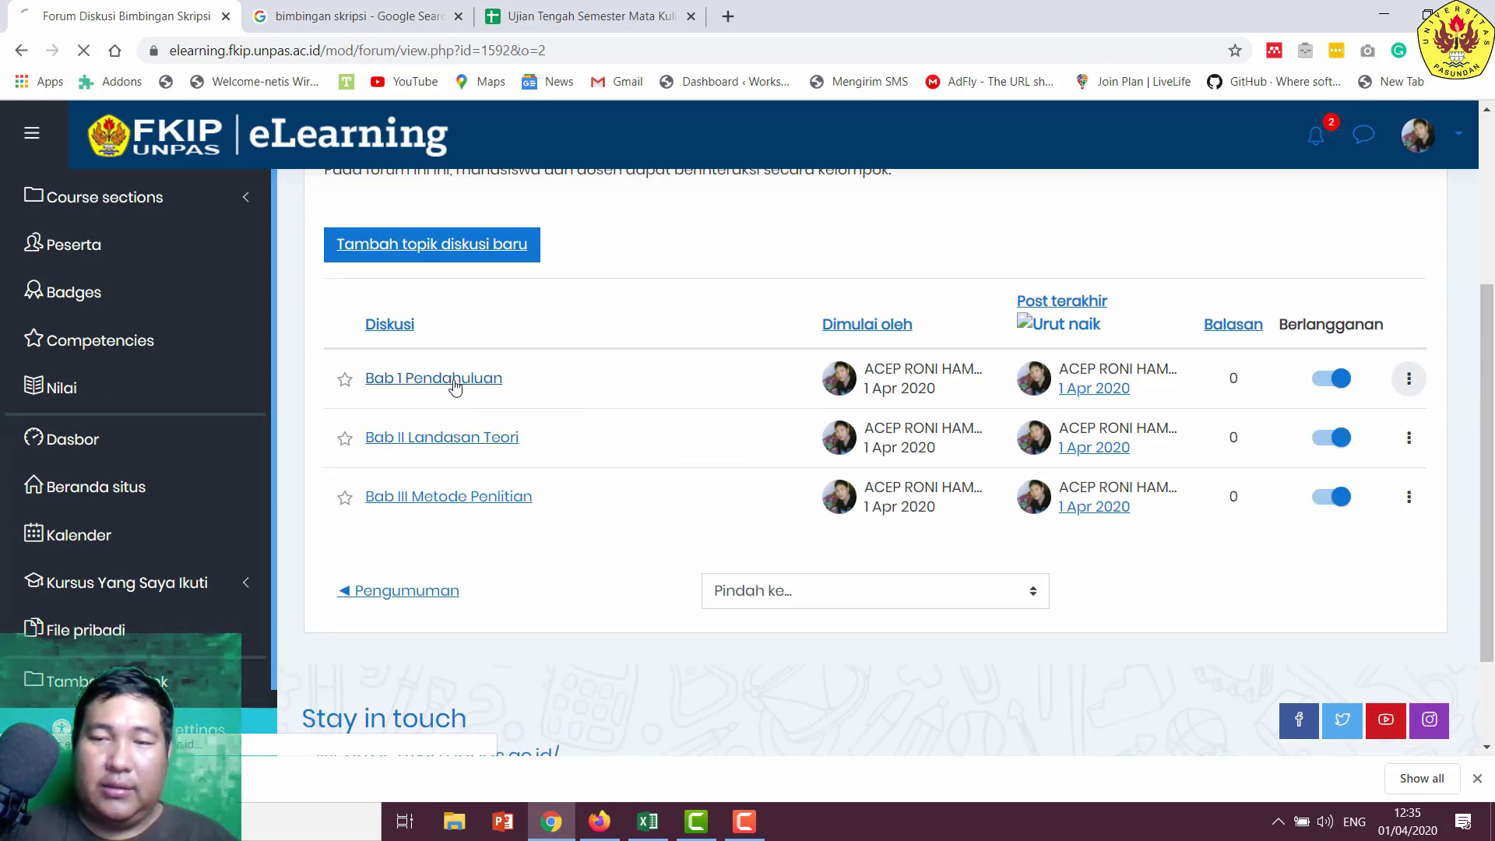
{"action": "scroll", "coordinate": [580, 495], "scroll_direction": "down", "scroll_amount": 3}
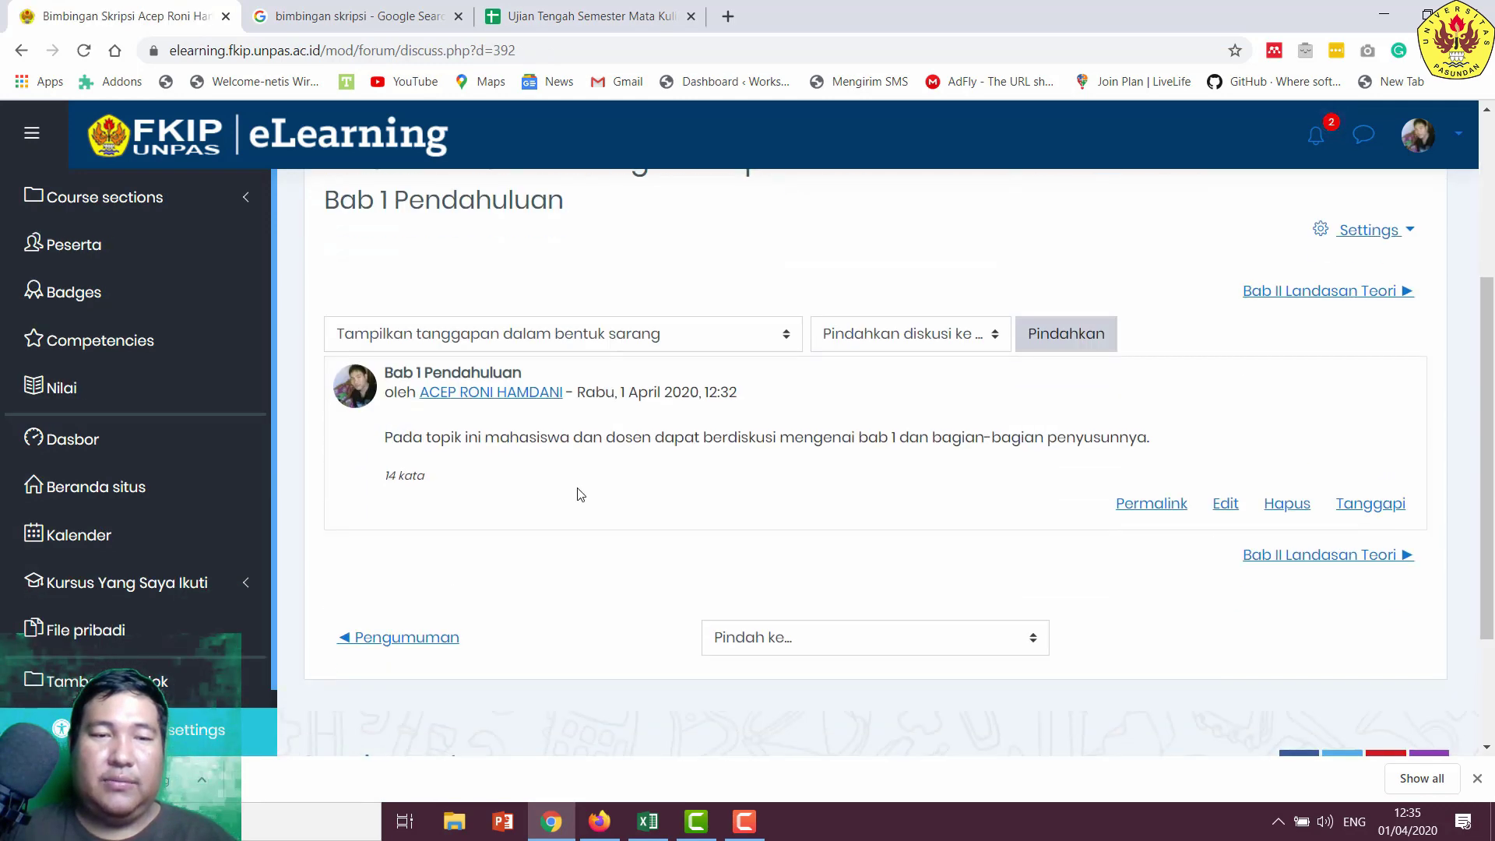
- Bring up the edit form for the Bab 1 Pendahuluan post
{"action": "scroll", "coordinate": [595, 447], "scroll_direction": "up", "scroll_amount": 2}
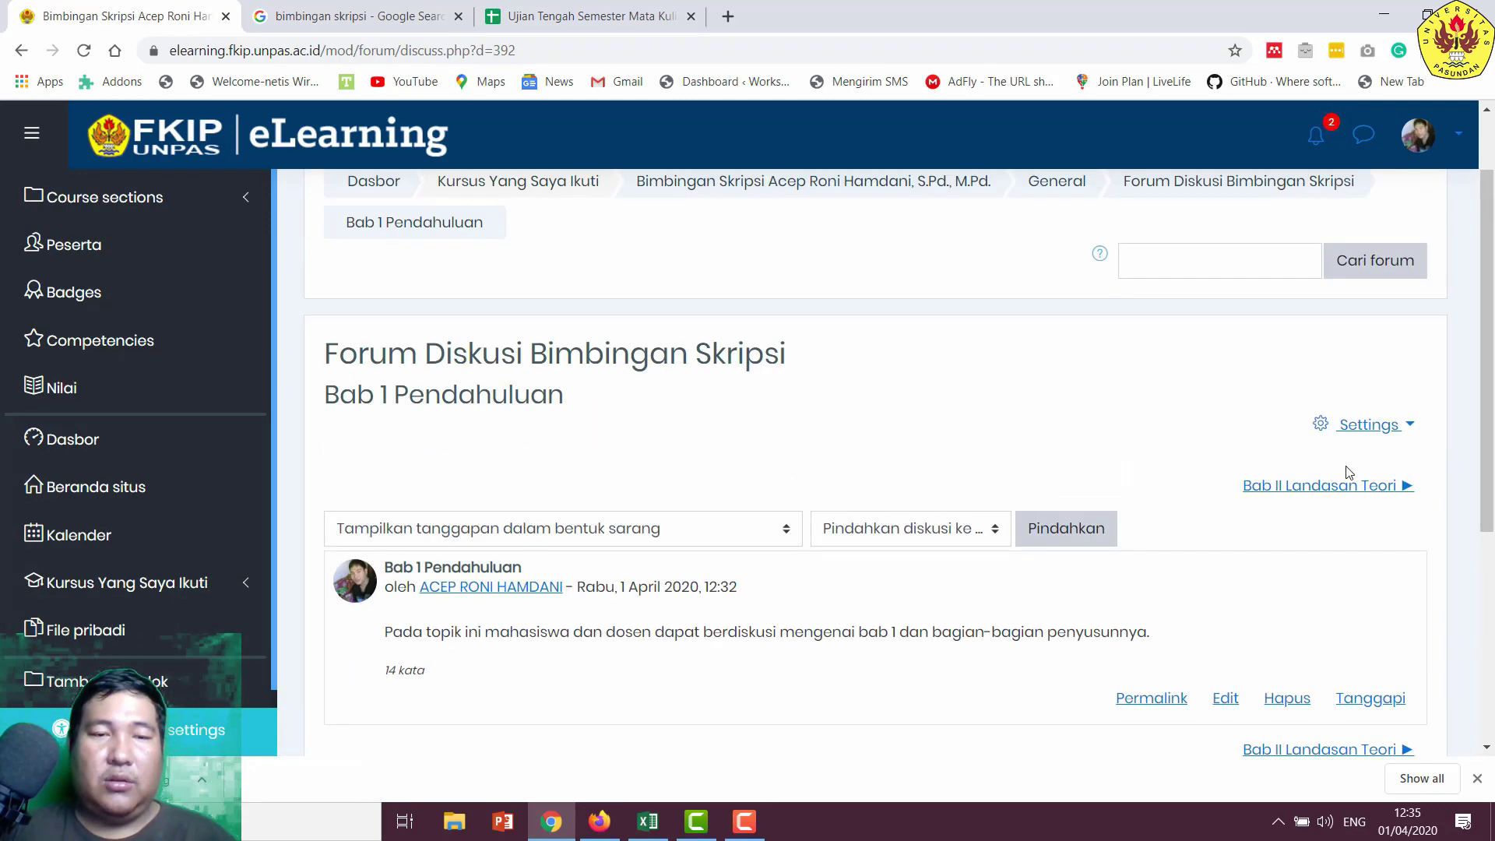
{"action": "left_click", "coordinate": [1371, 426]}
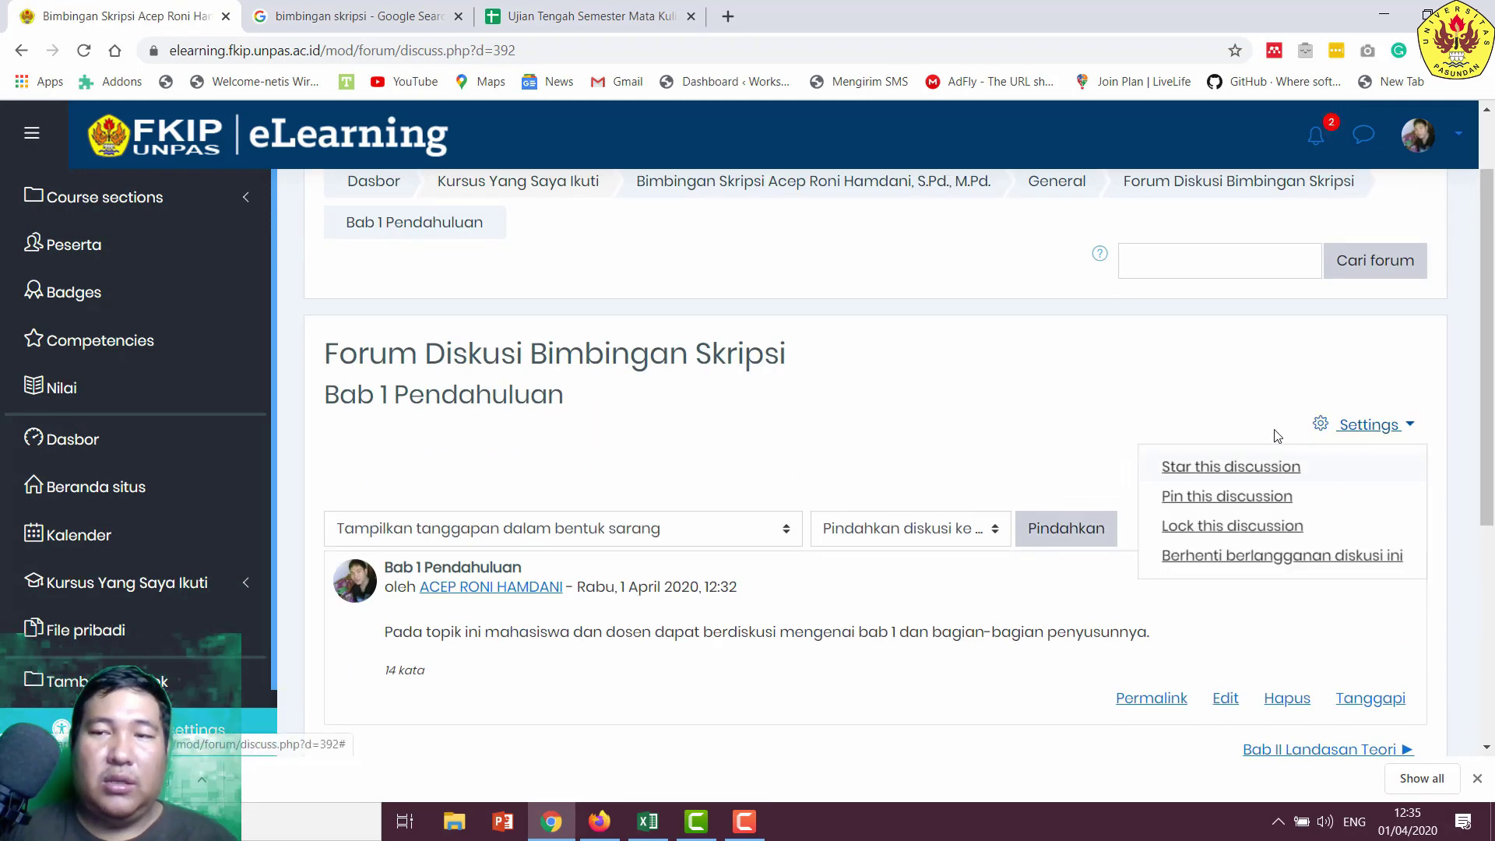
{"action": "left_click", "coordinate": [1360, 432]}
{"action": "left_click", "coordinate": [1360, 432]}
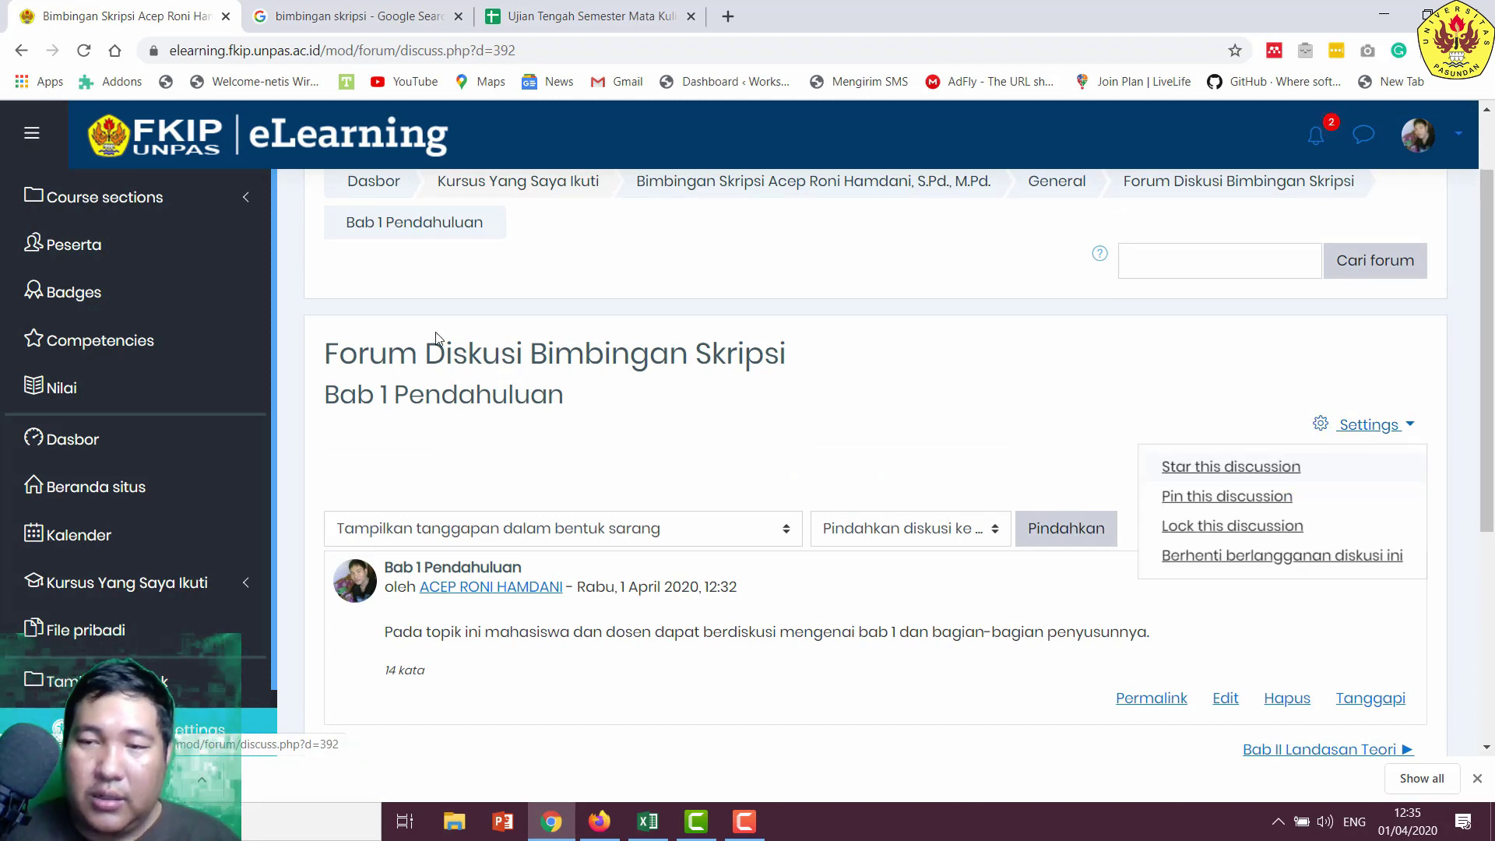
{"action": "scroll", "coordinate": [1355, 732], "scroll_direction": "down", "scroll_amount": 1}
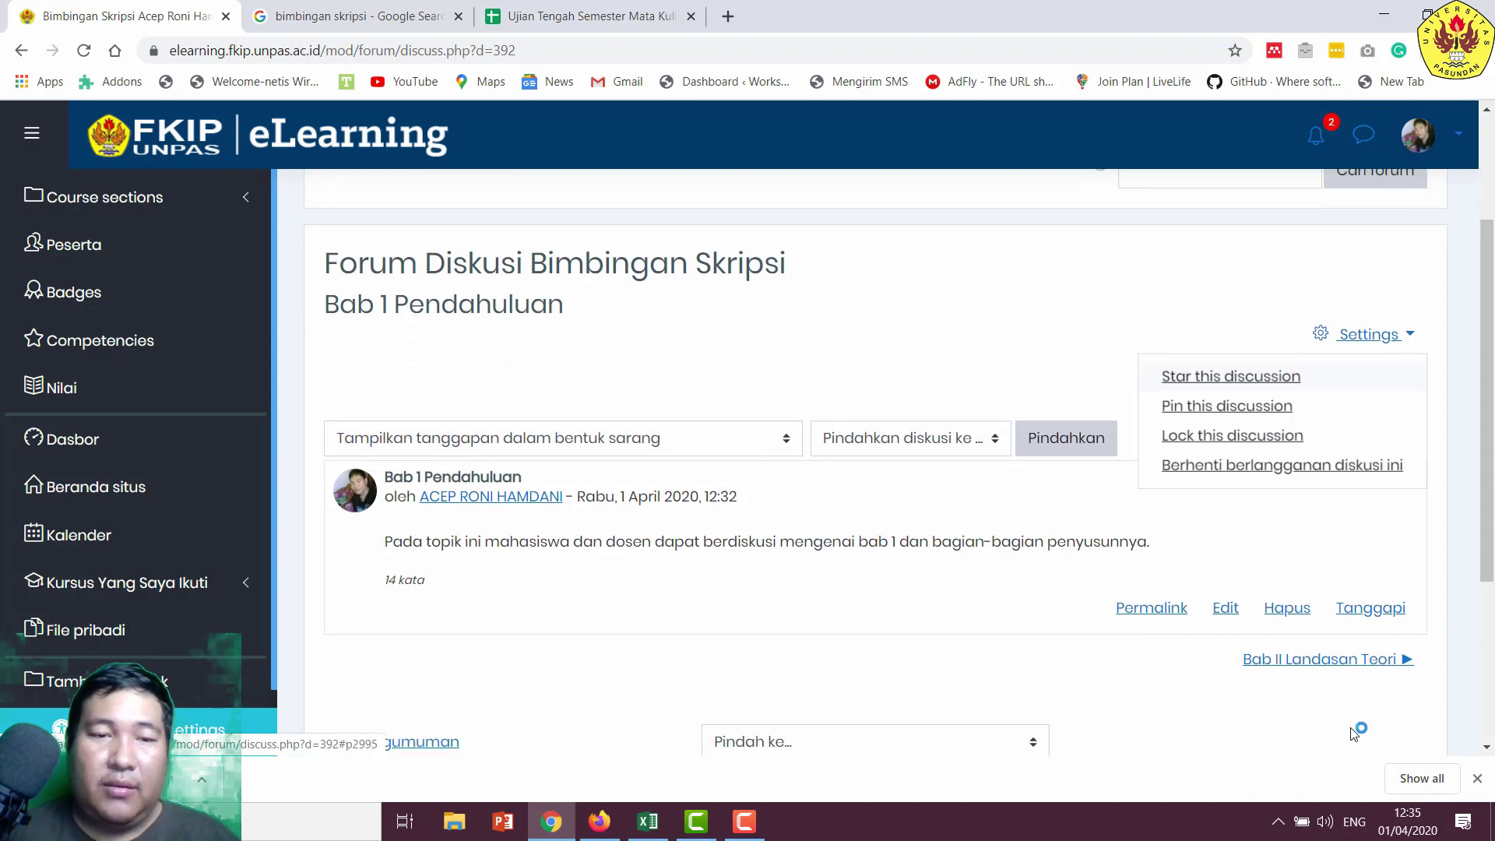
{"action": "left_click", "coordinate": [1226, 604]}
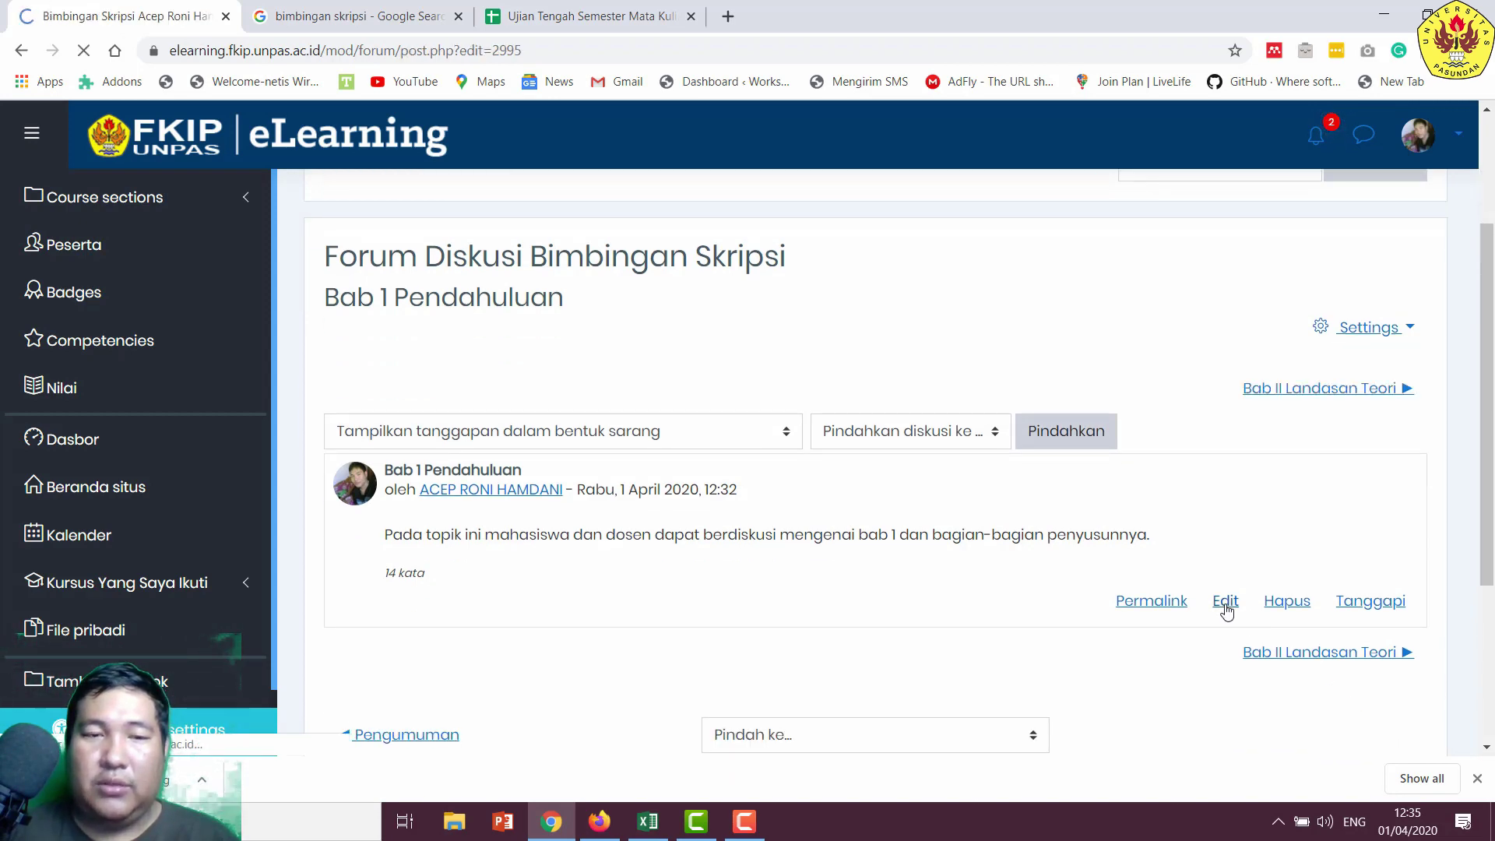
{"action": "left_click", "coordinate": [678, 591]}
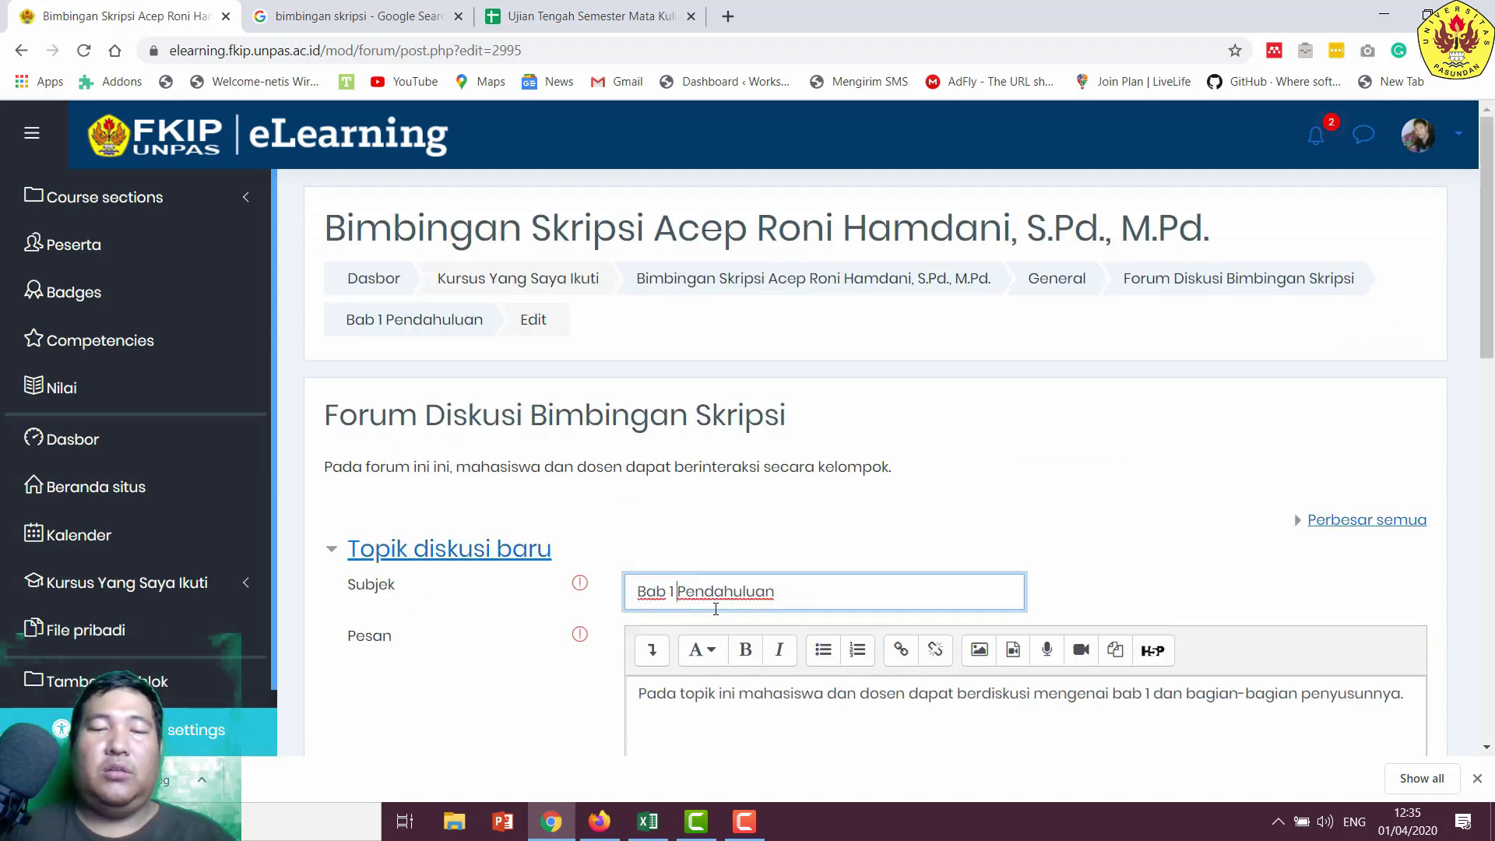
- Change the '1' in the subject to 'I', making it 'Bab I Pendahuluan'
{"action": "key", "text": "Left"}
{"action": "key", "text": "BackSpace"}
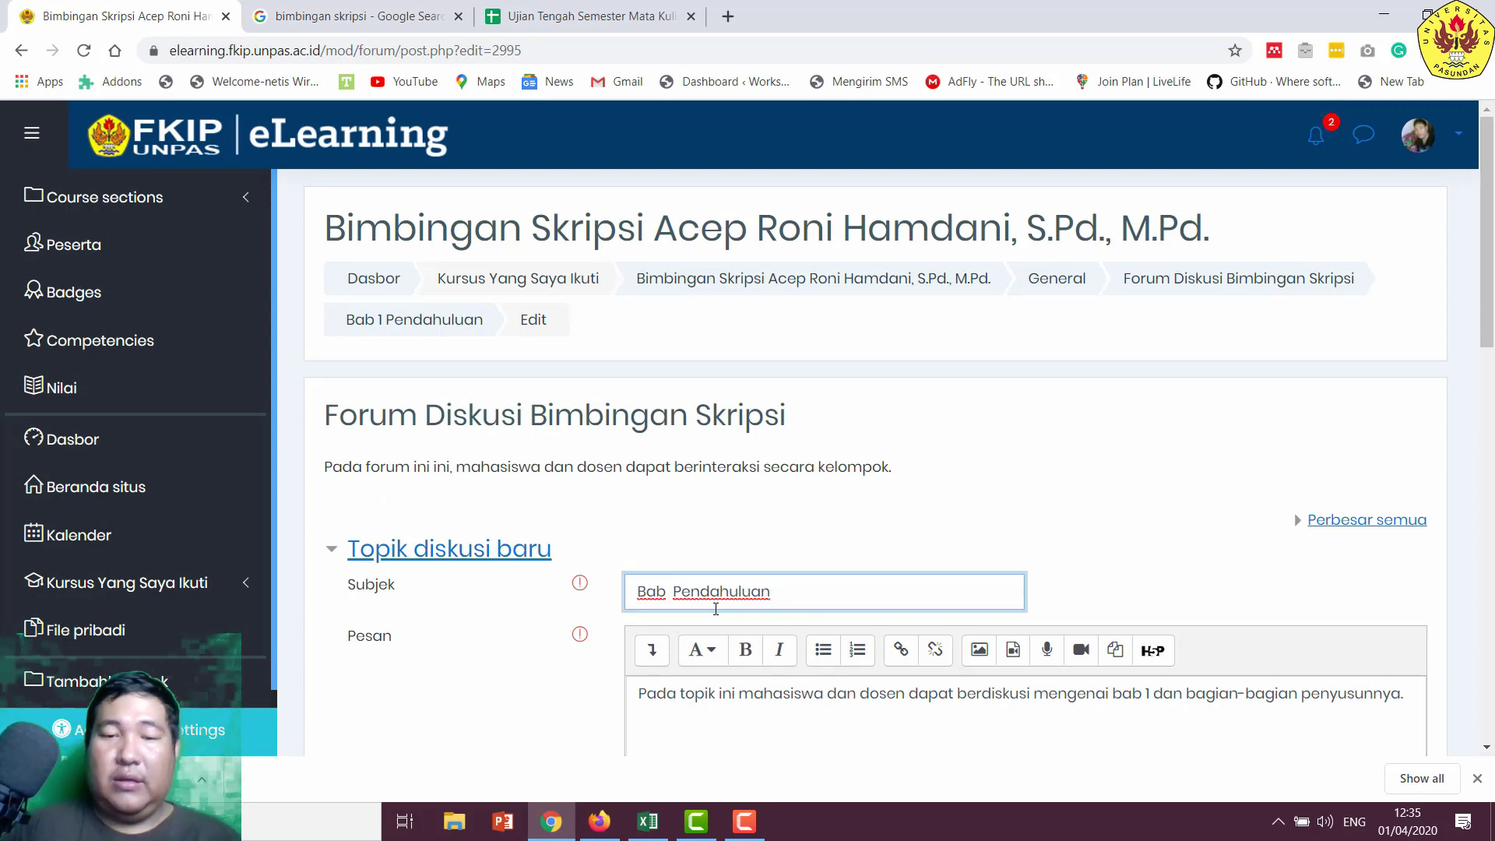
{"action": "type", "text": "I"}
{"action": "scroll", "coordinate": [746, 639], "scroll_direction": "down", "scroll_amount": 10}
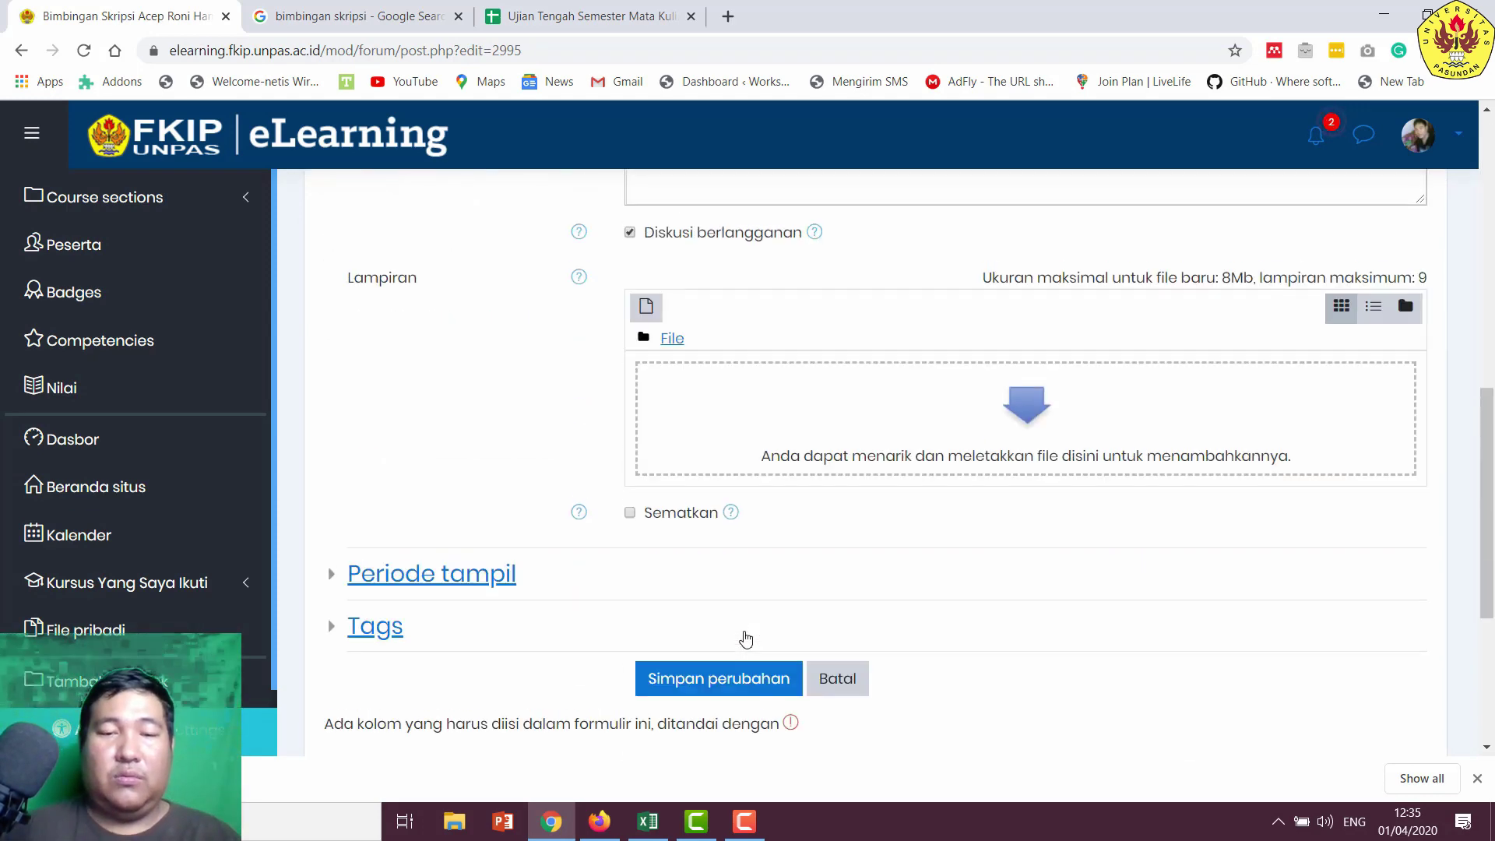
{"action": "scroll", "coordinate": [801, 482], "scroll_direction": "up", "scroll_amount": 3}
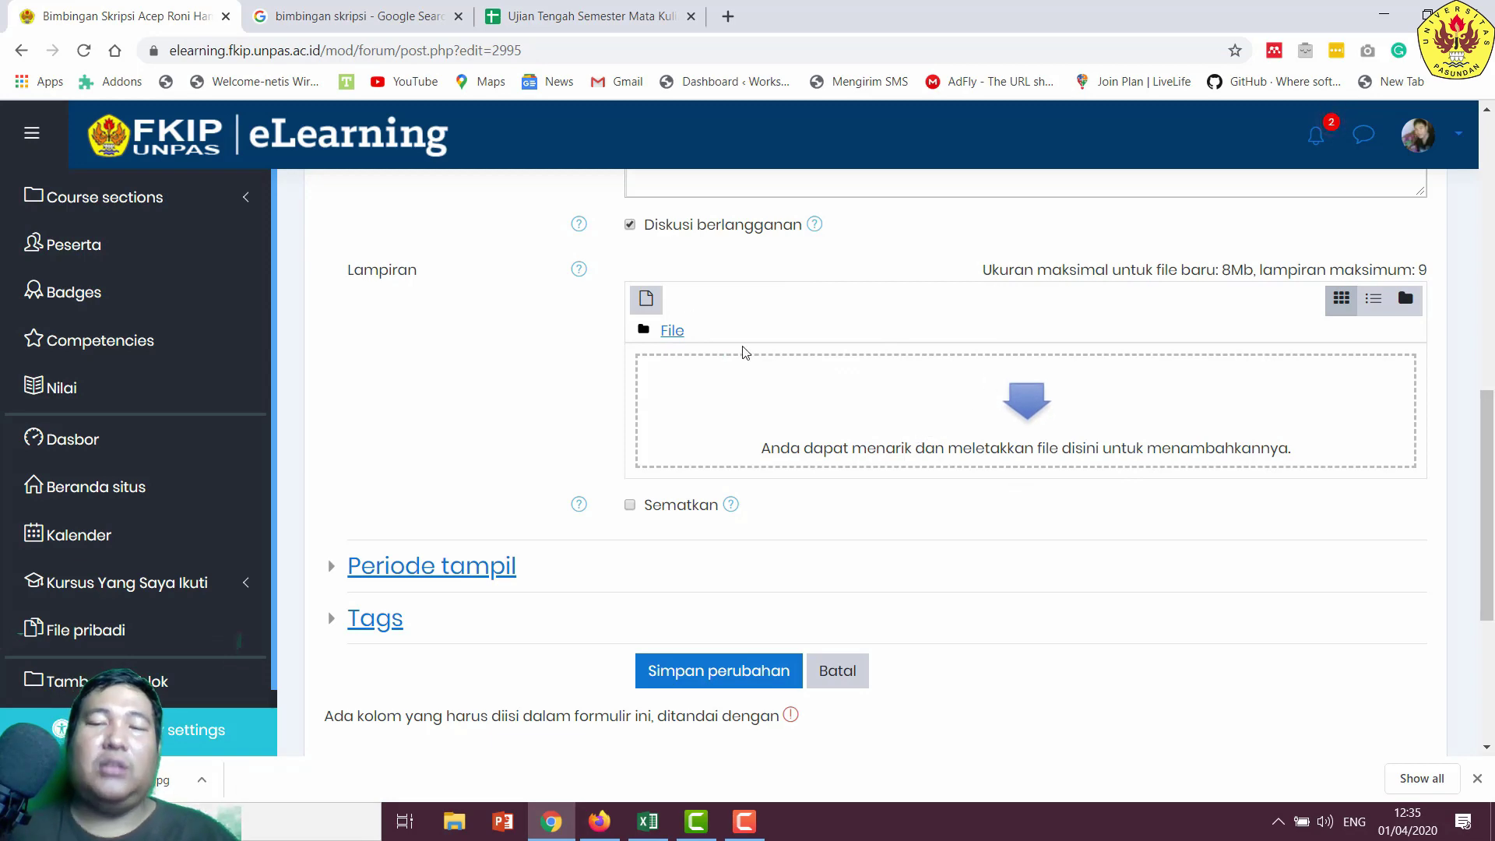
- Upload the Word work-report document (Laporan Pek…Tambah.docx) as the post's attachment
{"action": "left_click", "coordinate": [1039, 388]}
{"action": "left_click", "coordinate": [433, 373]}
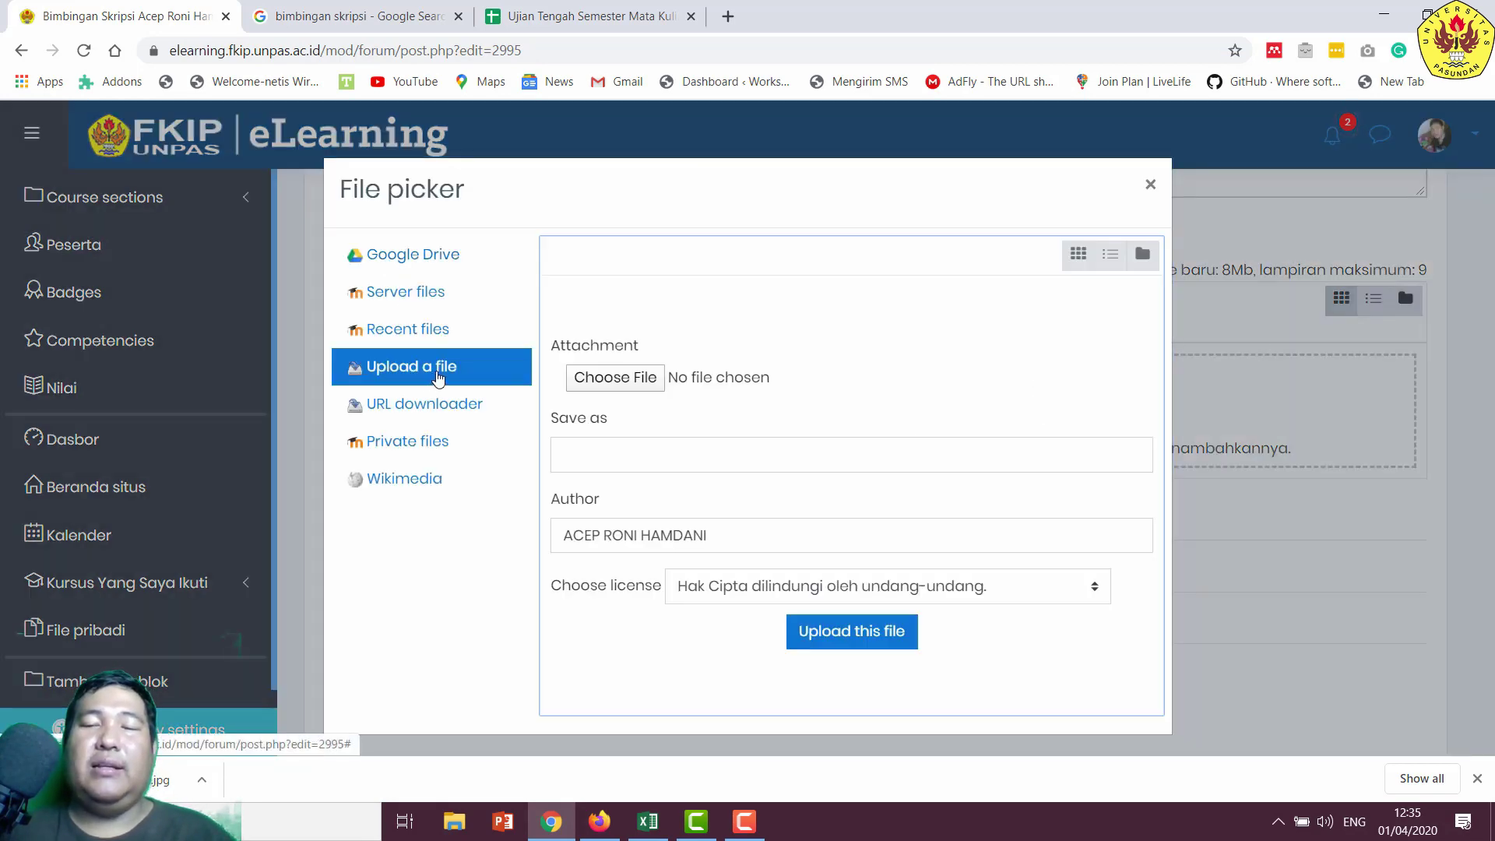
{"action": "left_click", "coordinate": [633, 382]}
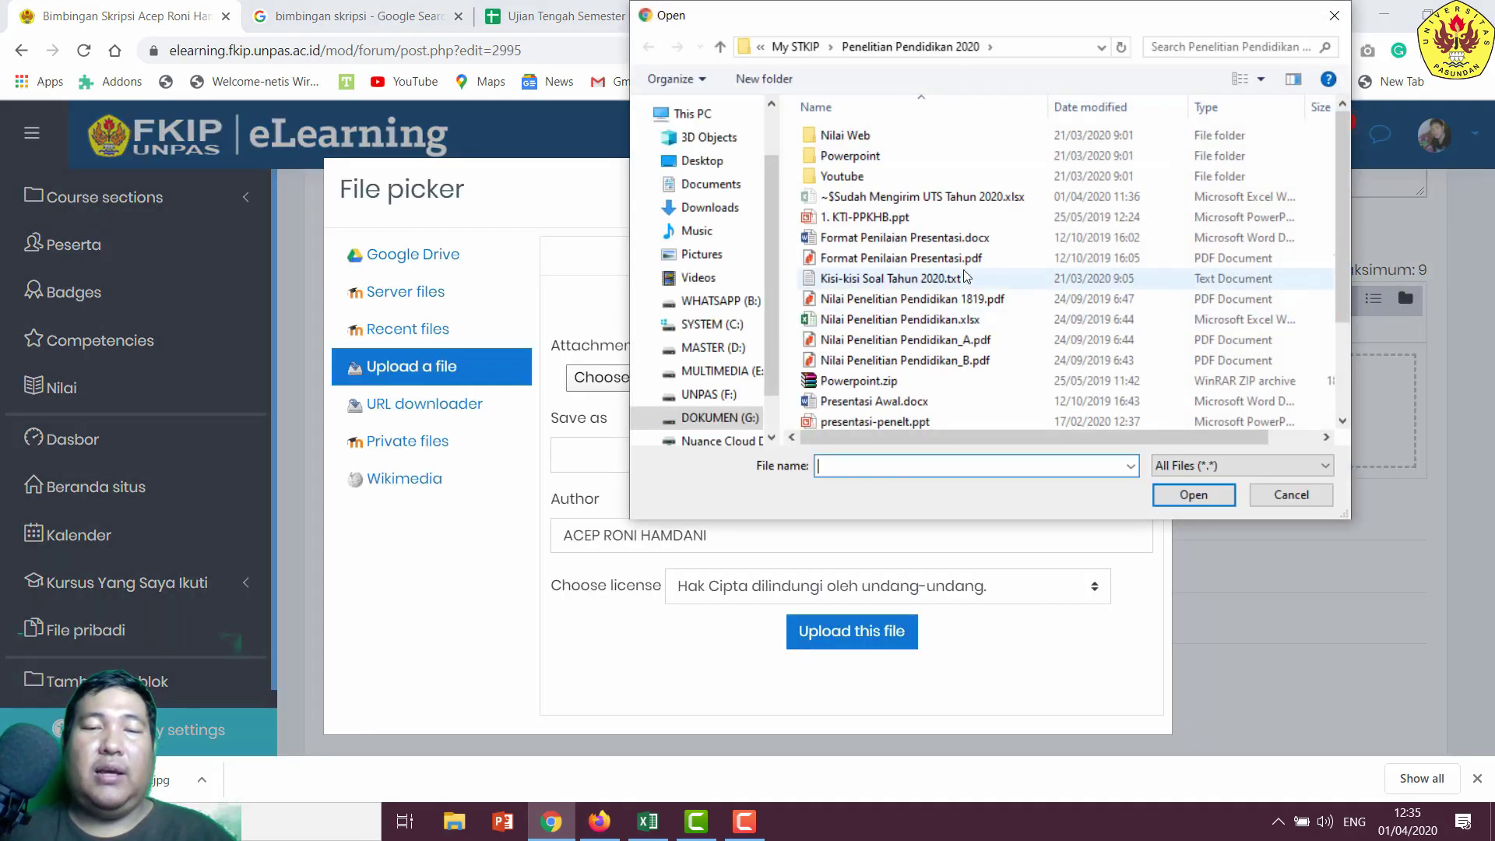
{"action": "left_click", "coordinate": [712, 300]}
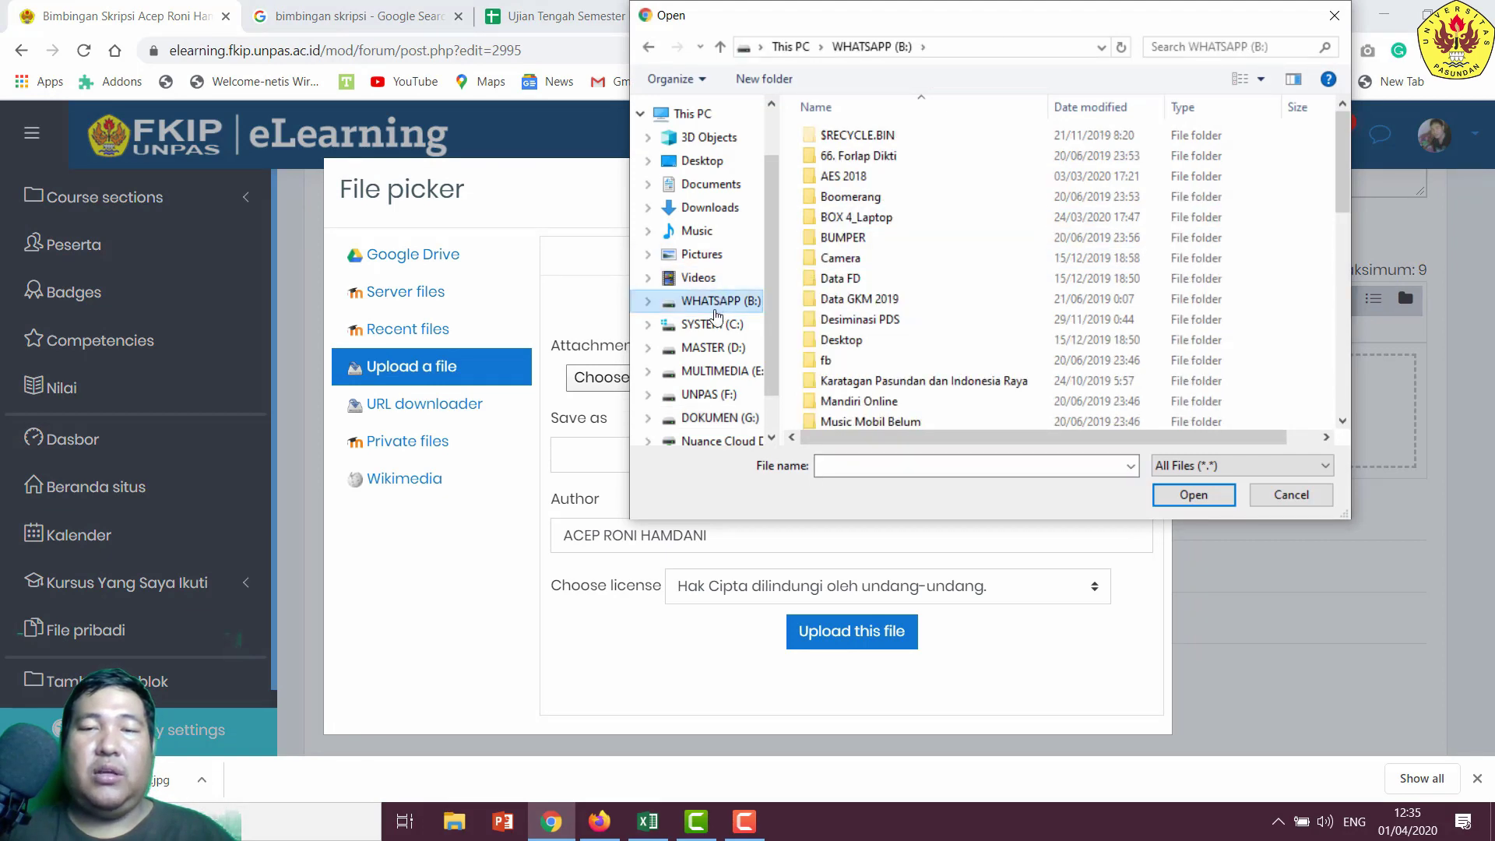
{"action": "left_click", "coordinate": [701, 138]}
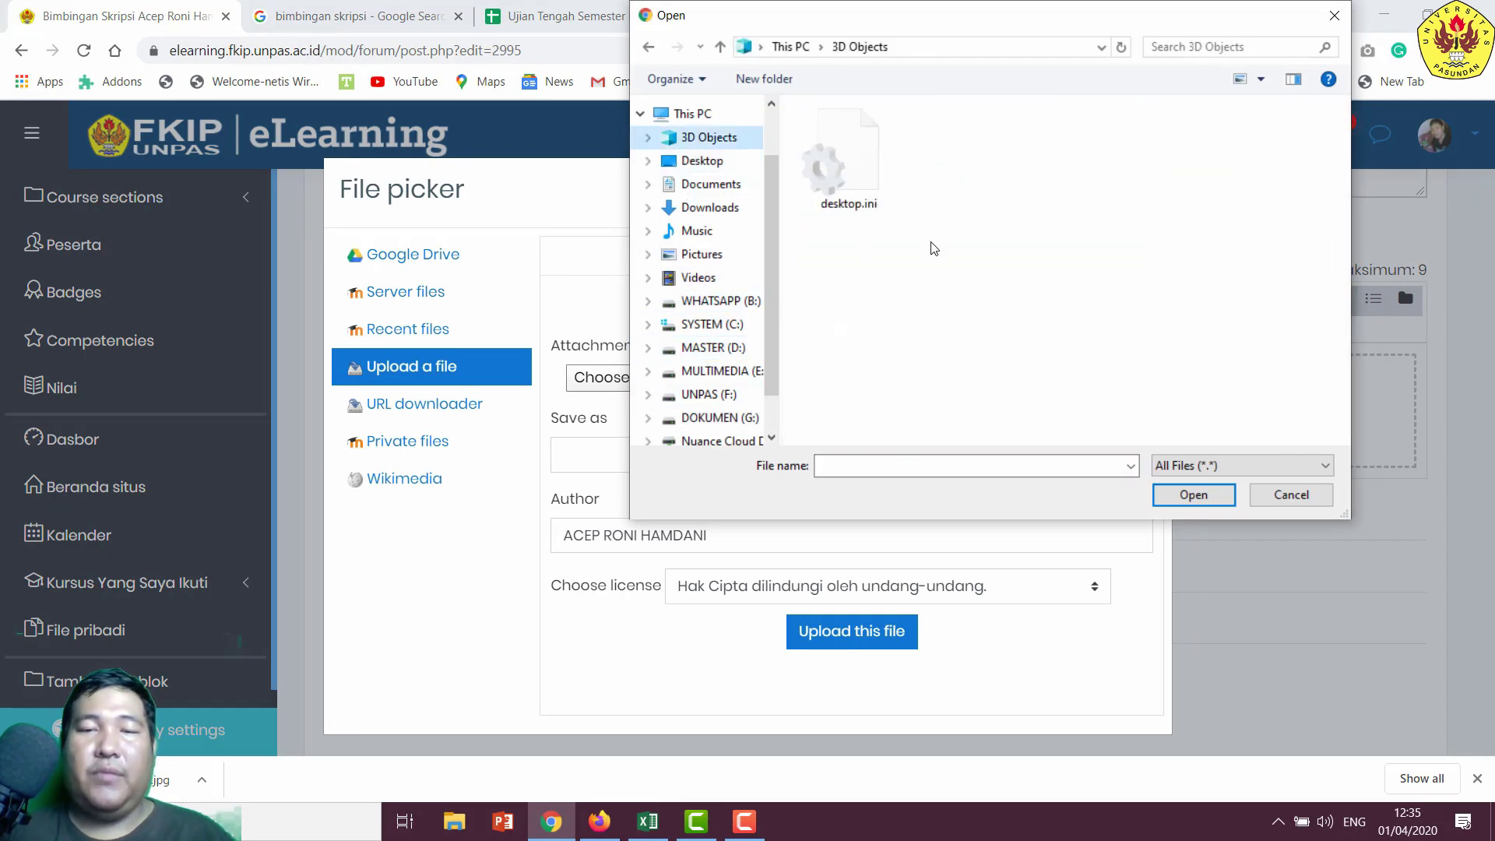
{"action": "scroll", "coordinate": [959, 448], "scroll_direction": "down", "scroll_amount": 6}
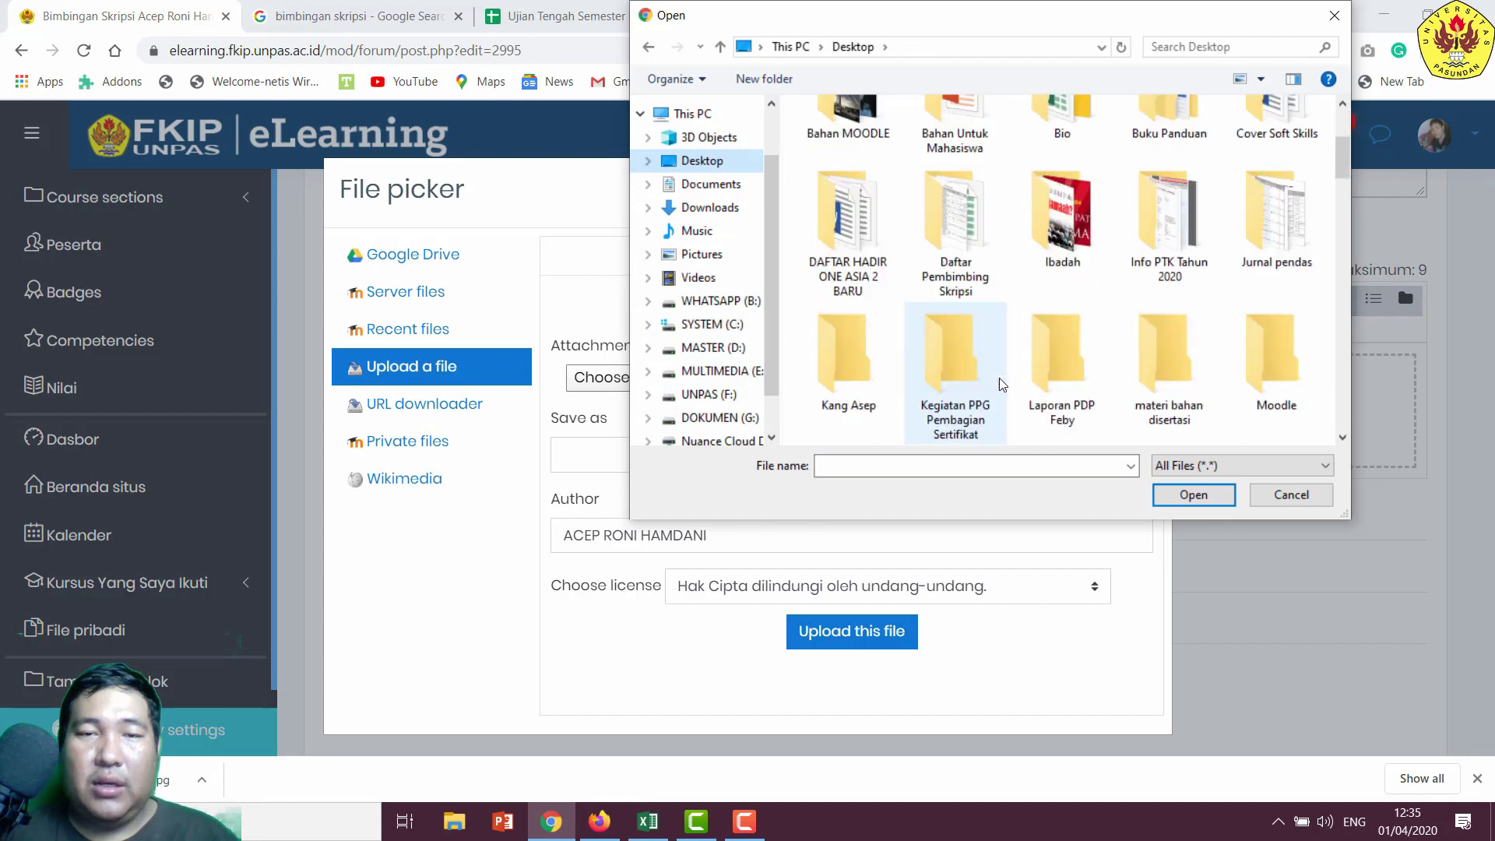
{"action": "scroll", "coordinate": [1129, 374], "scroll_direction": "down", "scroll_amount": 3}
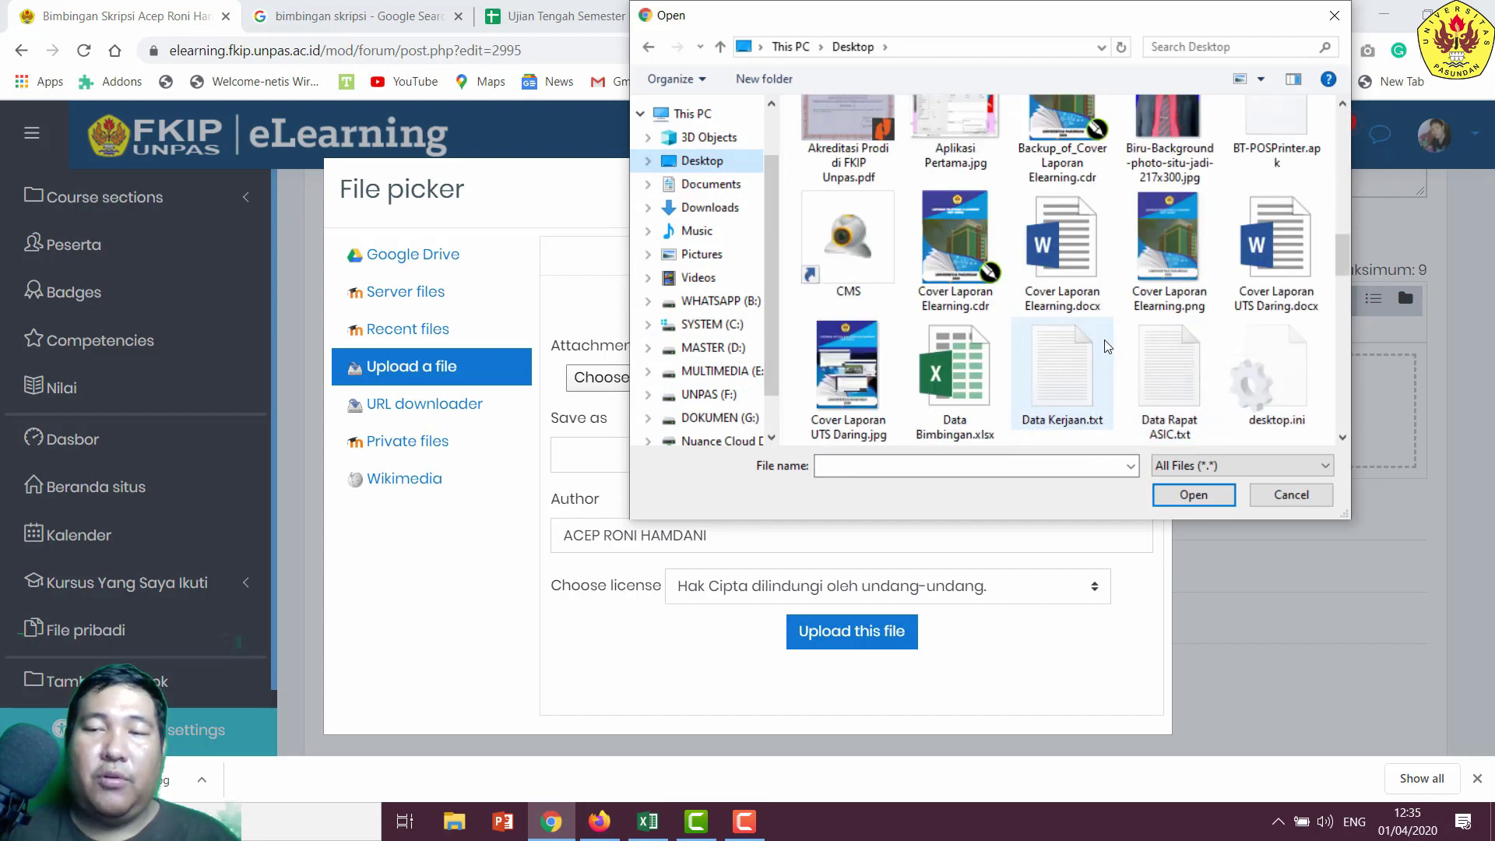
{"action": "scroll", "coordinate": [1109, 347], "scroll_direction": "down", "scroll_amount": 2}
{"action": "scroll", "coordinate": [1109, 347], "scroll_direction": "up", "scroll_amount": 1}
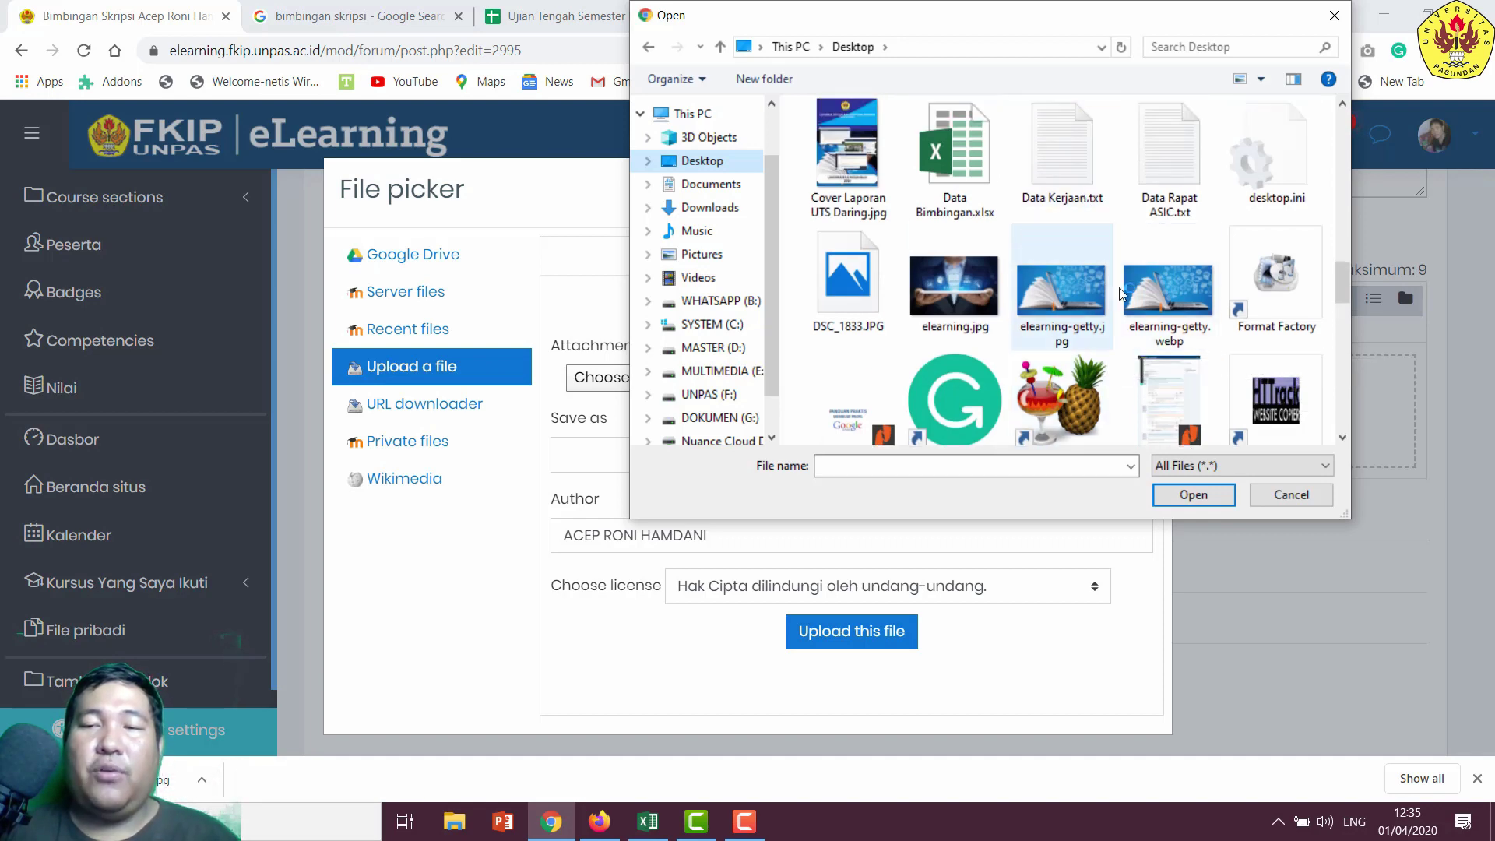
{"action": "scroll", "coordinate": [1137, 241], "scroll_direction": "down", "scroll_amount": 3}
{"action": "double_click", "coordinate": [1278, 253]}
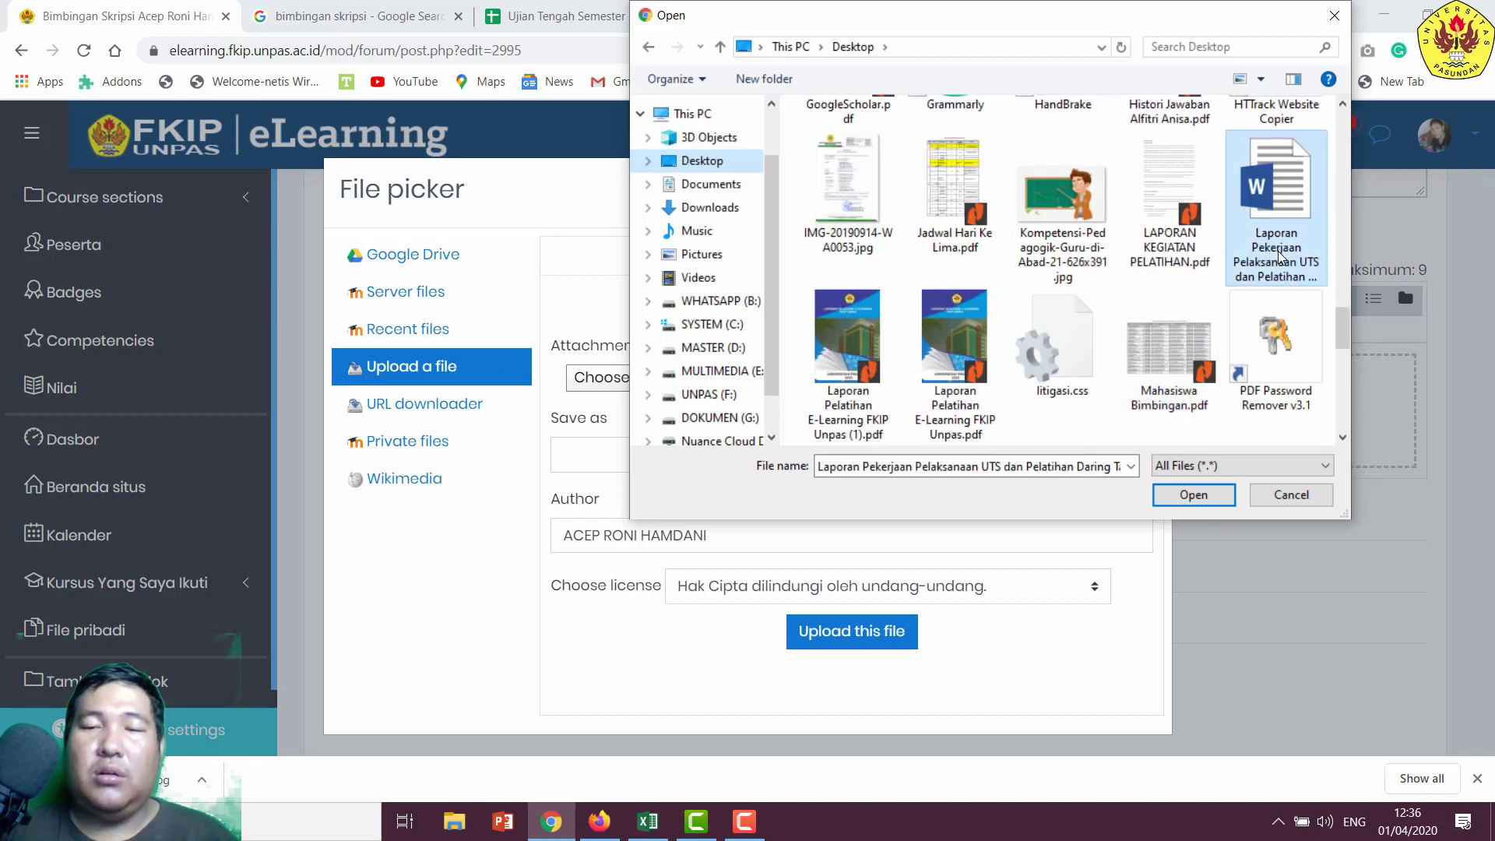
{"action": "left_click", "coordinate": [886, 639]}
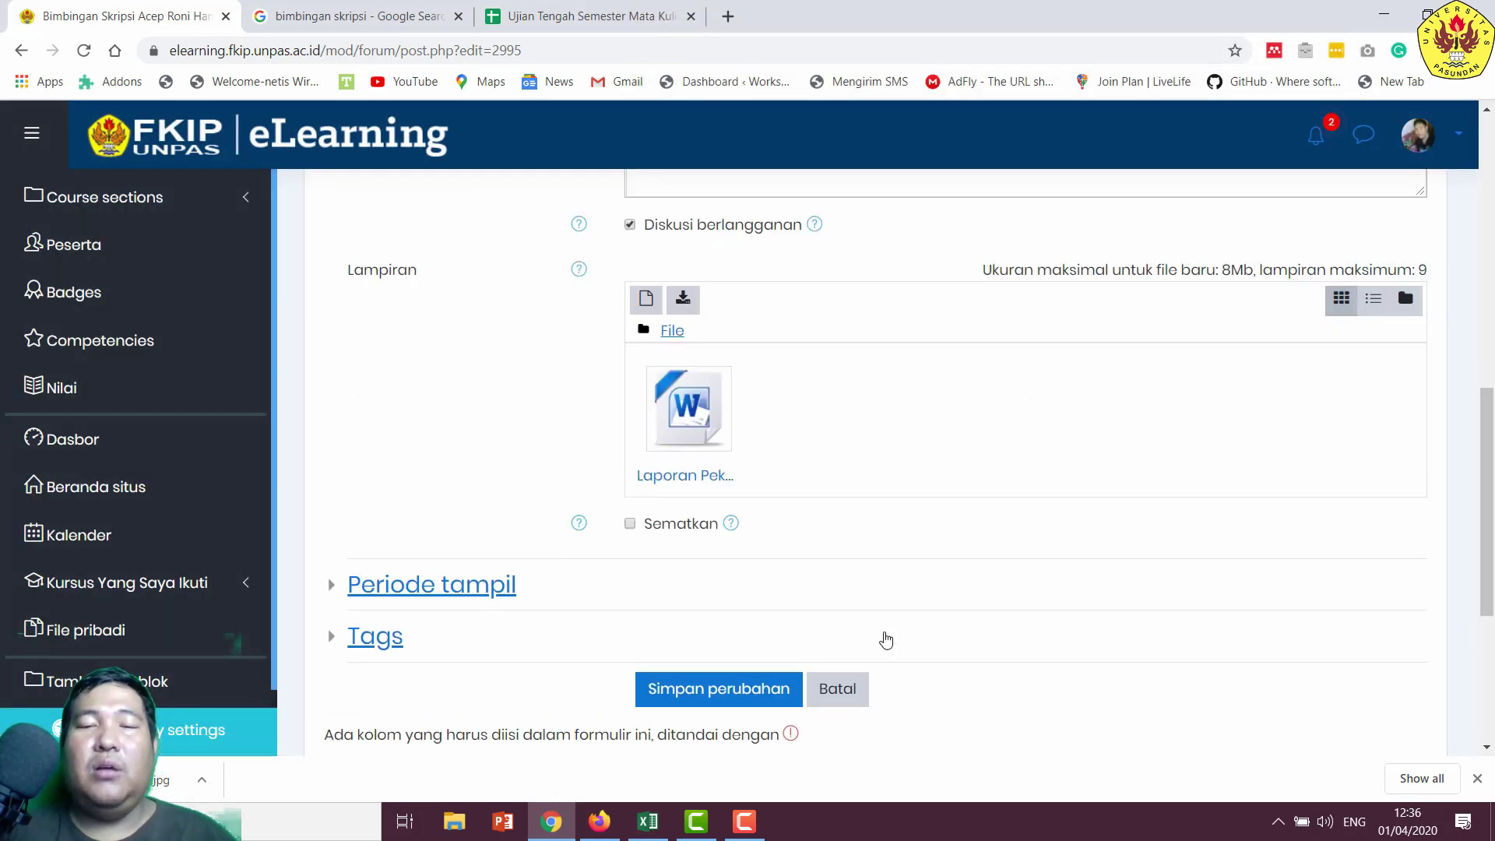
- Save the edited Bab I Pendahuluan post and return to the Forum Diskusi Bimbingan Skripsi topic list
{"action": "scroll", "coordinate": [818, 550], "scroll_direction": "down", "scroll_amount": 3}
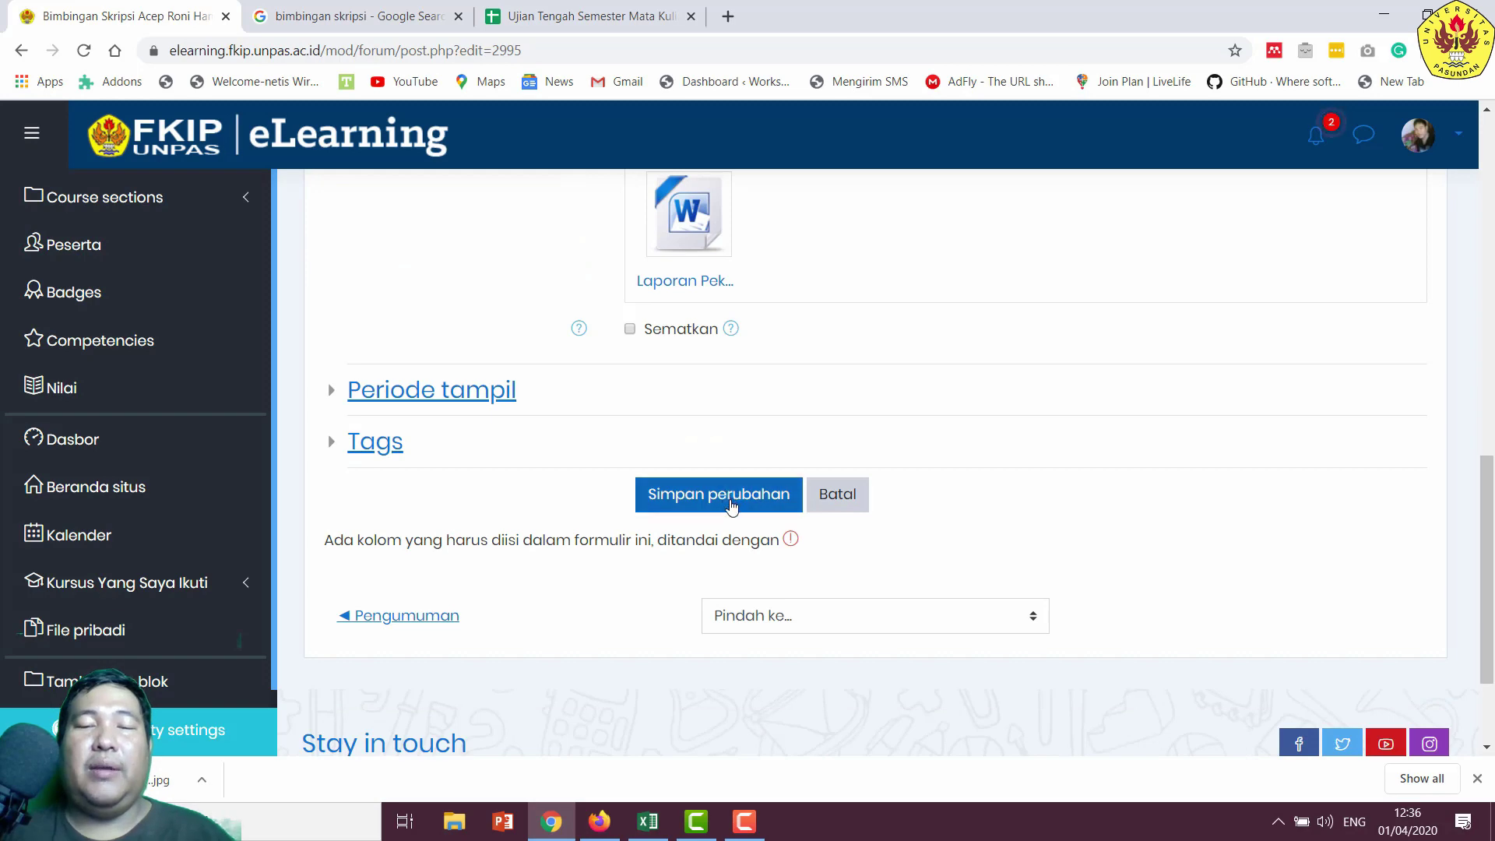
{"action": "left_click", "coordinate": [754, 502]}
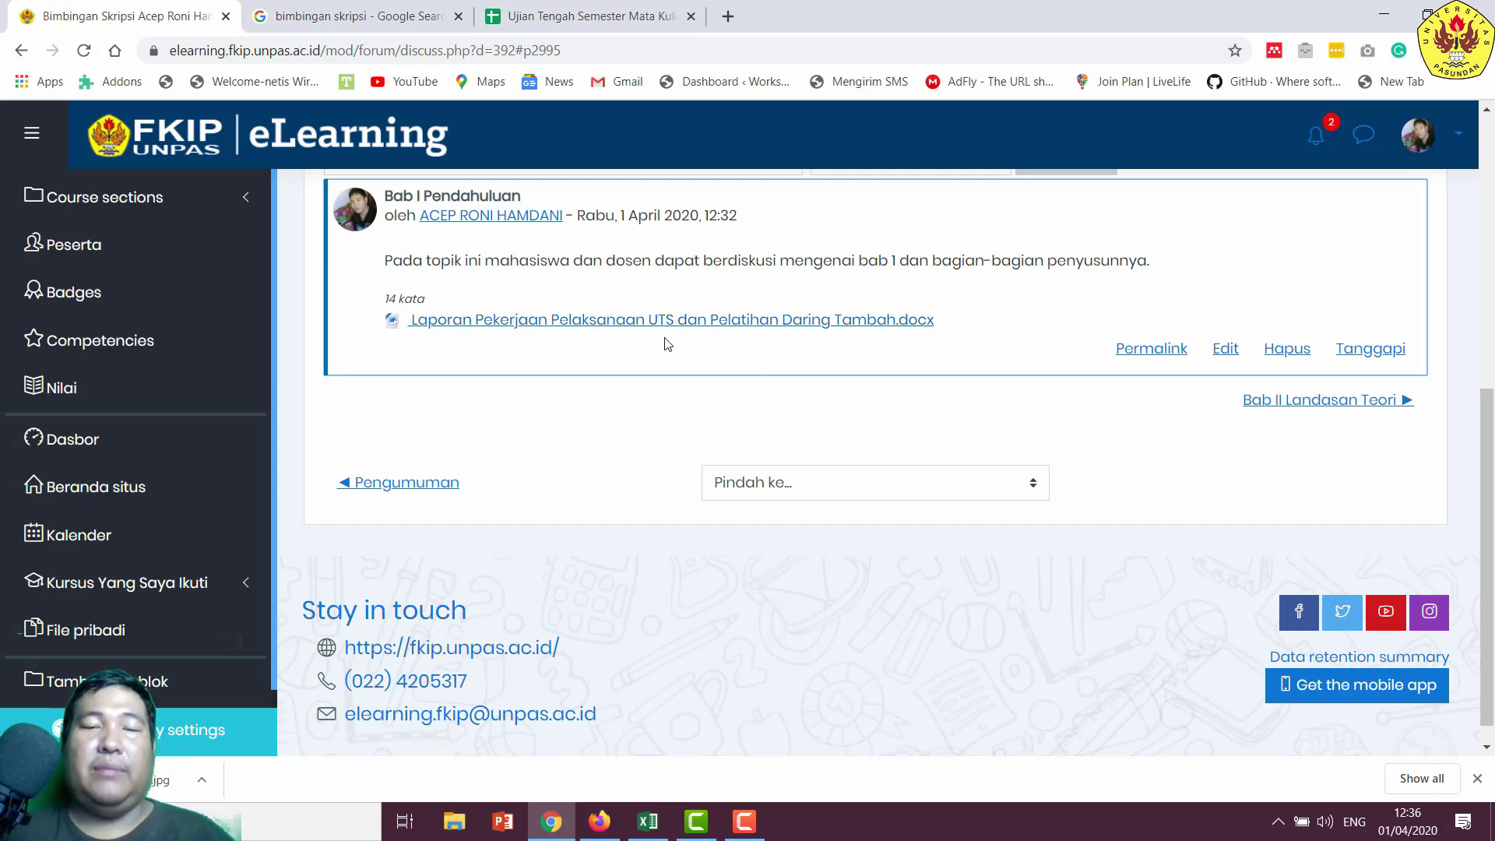
{"action": "scroll", "coordinate": [677, 335], "scroll_direction": "up", "scroll_amount": 3}
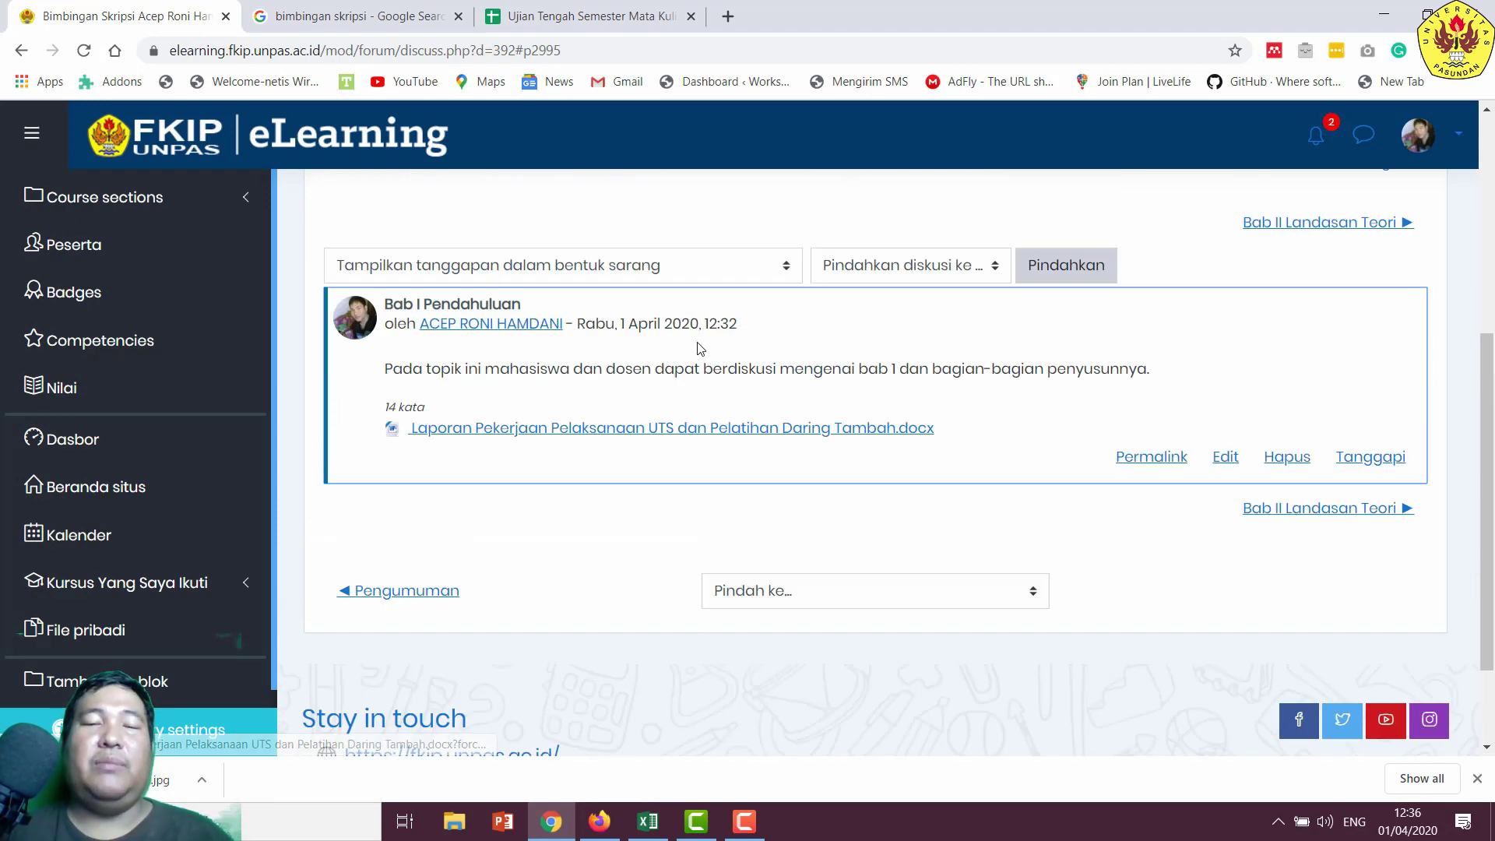
{"action": "scroll", "coordinate": [869, 547], "scroll_direction": "up", "scroll_amount": 4}
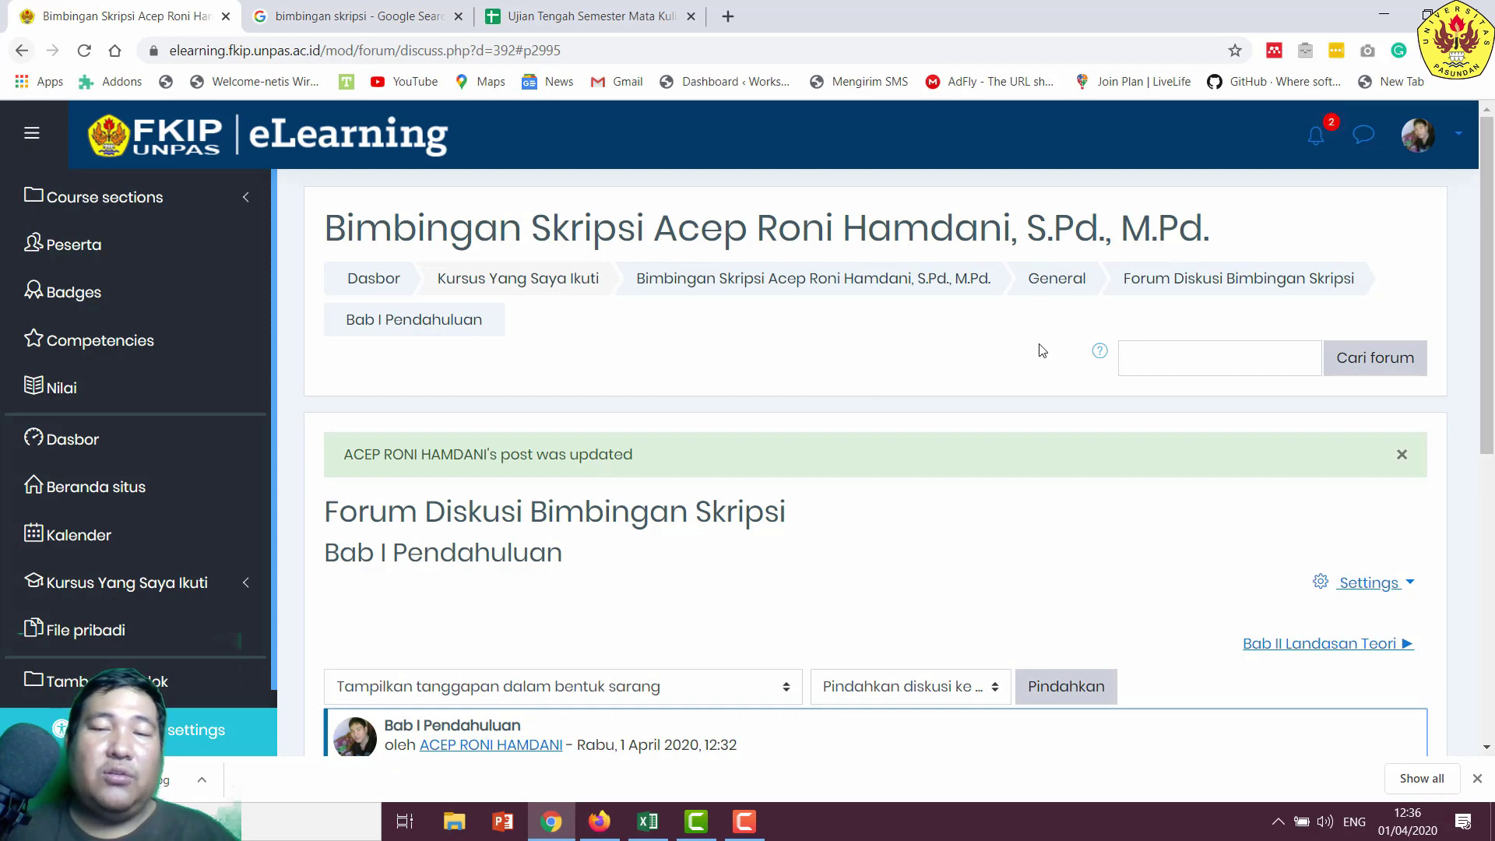
{"action": "left_click", "coordinate": [1161, 288]}
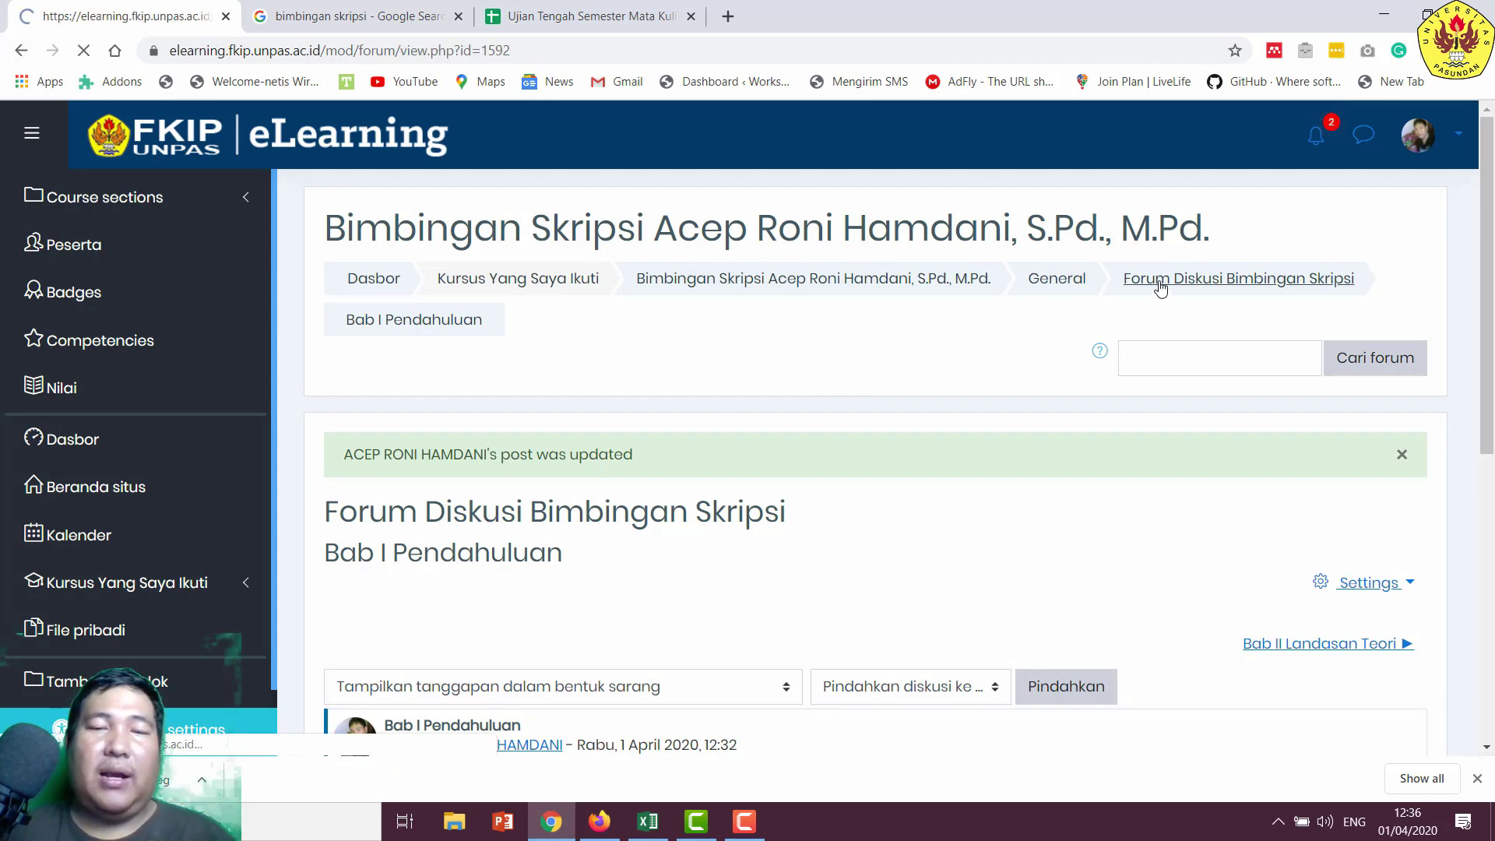
{"action": "scroll", "coordinate": [811, 410], "scroll_direction": "down", "scroll_amount": 3}
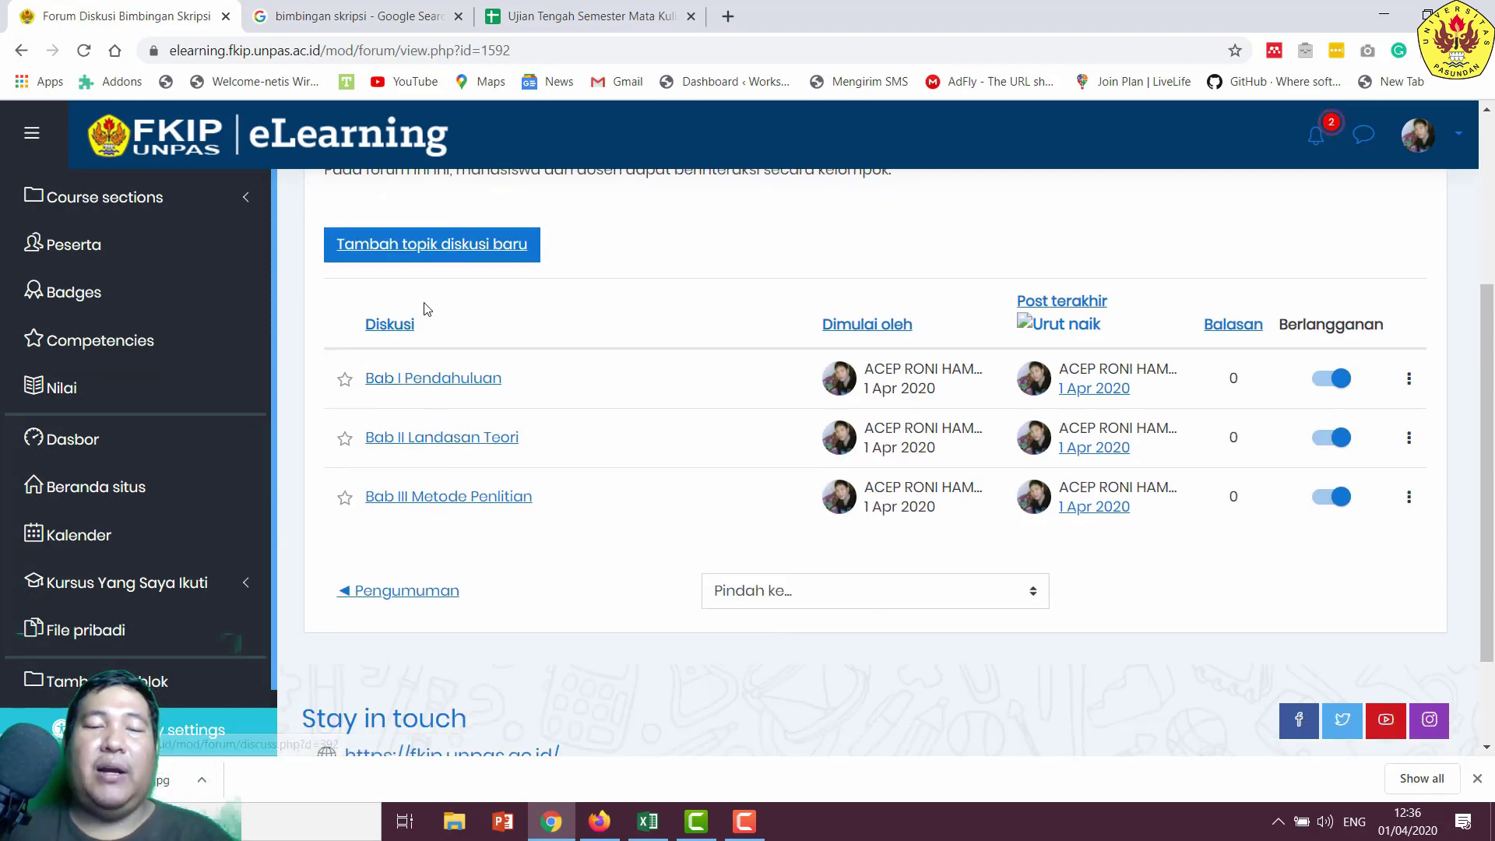
{"action": "left_click", "coordinate": [441, 255]}
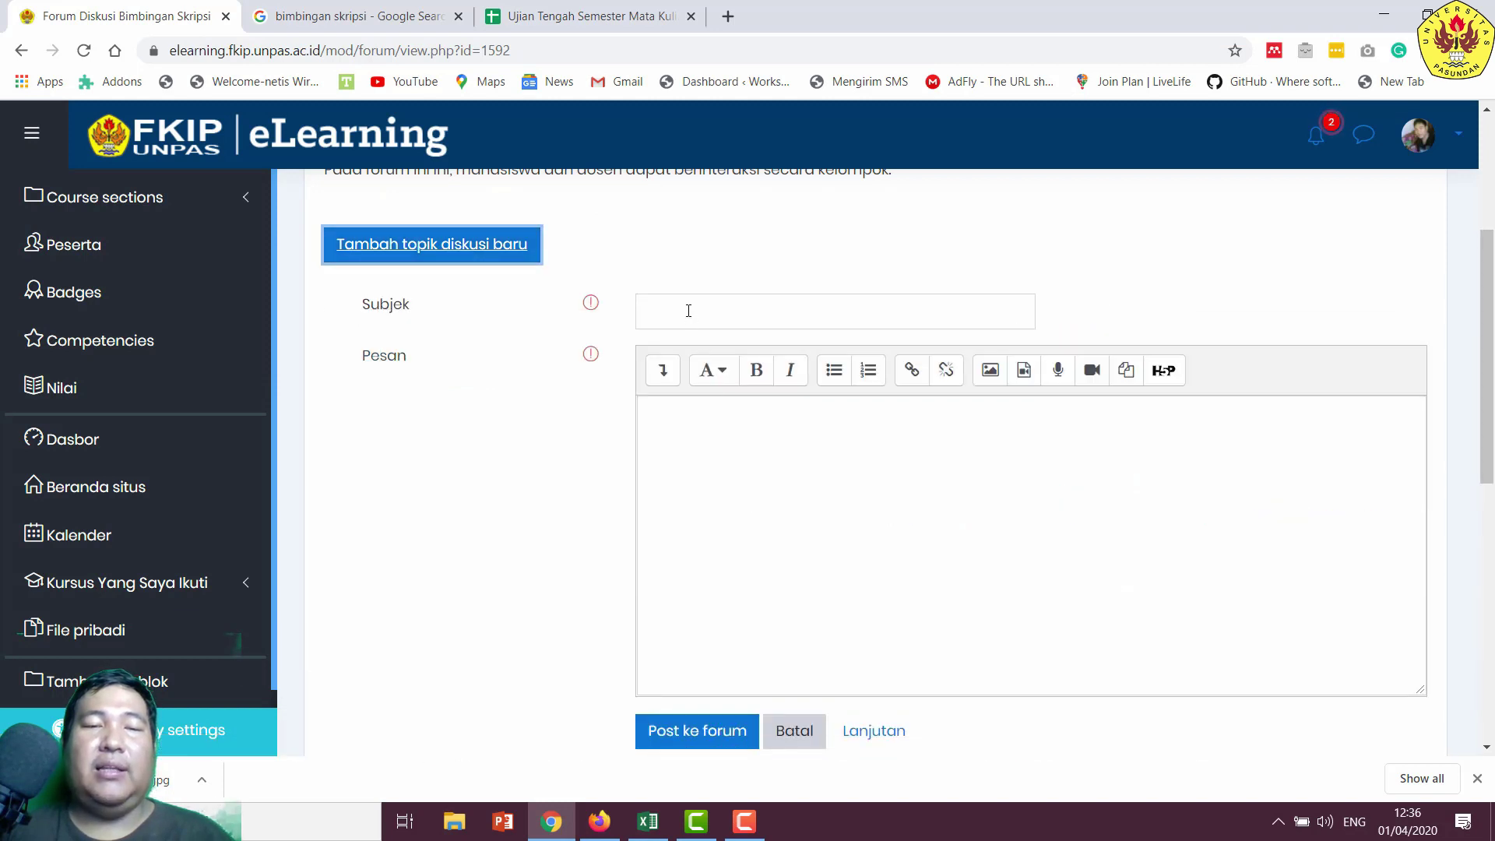
- Enter the subject 'Bab IV Hasil Penelitian dan Pembahasan' for the new topic
{"action": "left_click", "coordinate": [688, 311]}
{"action": "type", "text": "IV"}
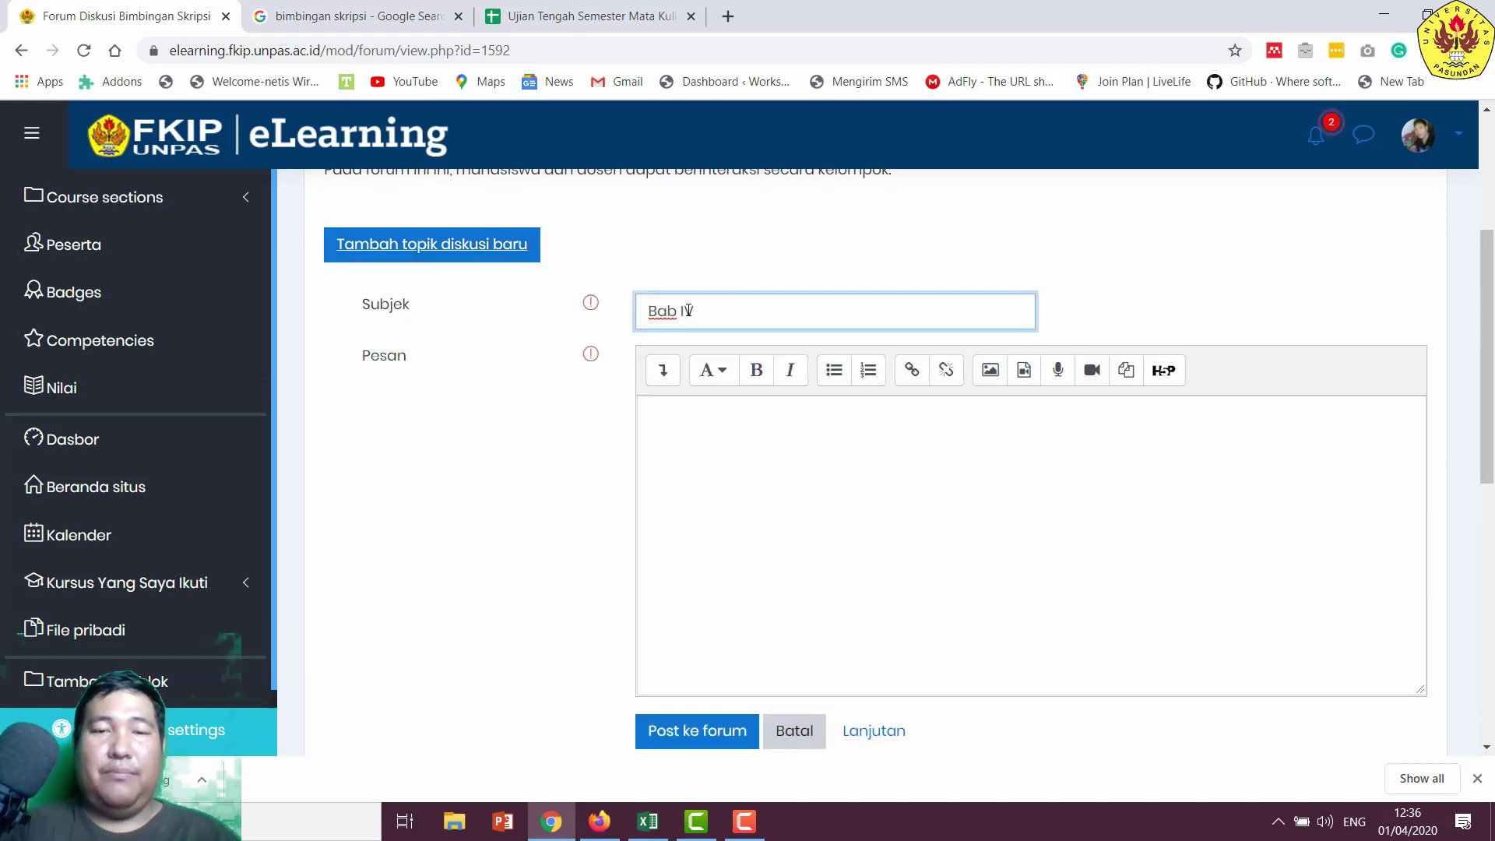
{"action": "type", "text": " Hasil Penel"}
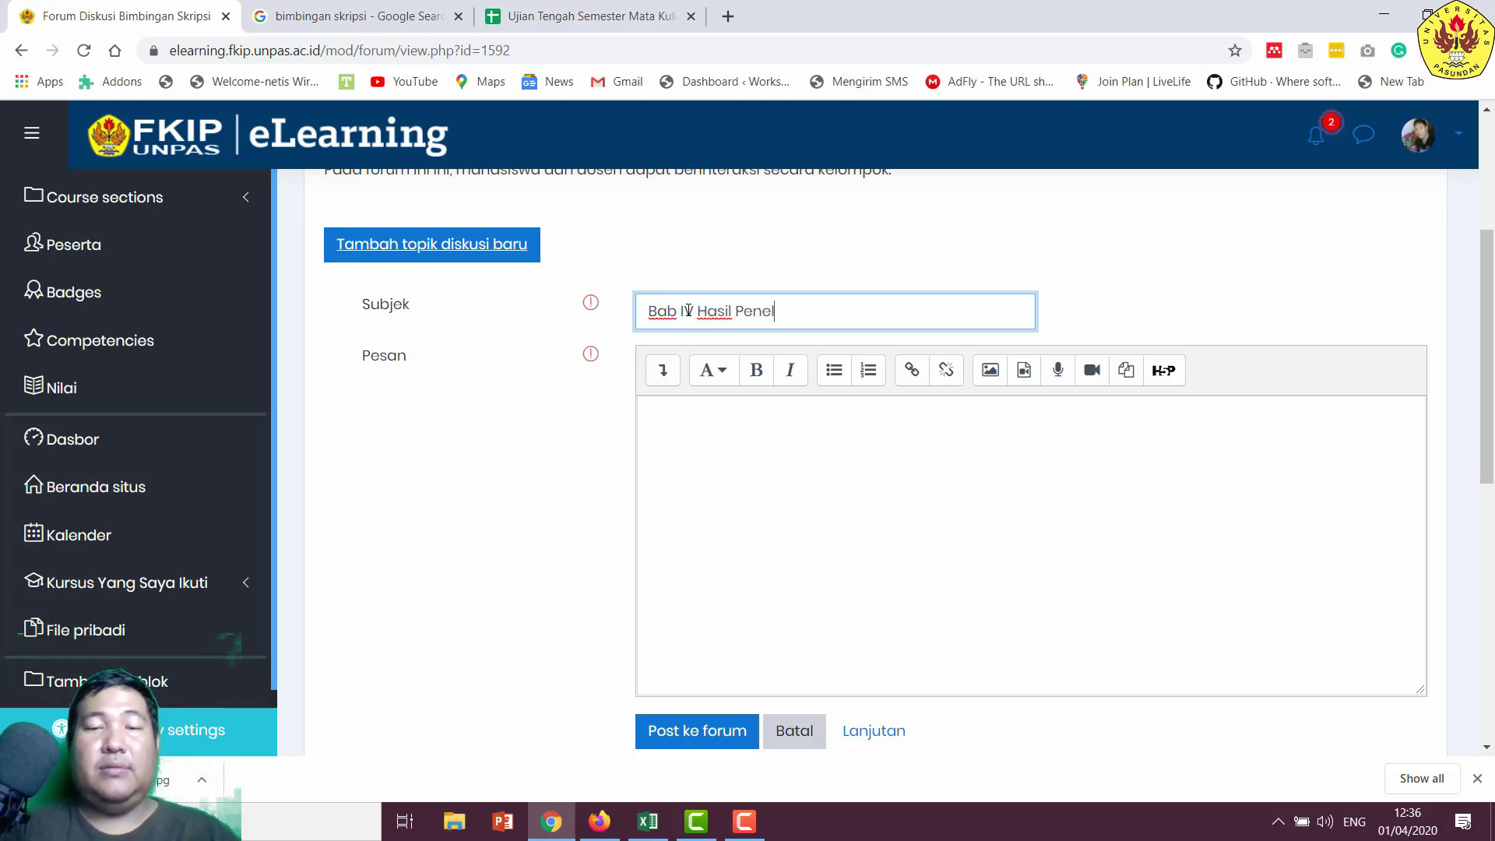
{"action": "type", "text": "itian dan "}
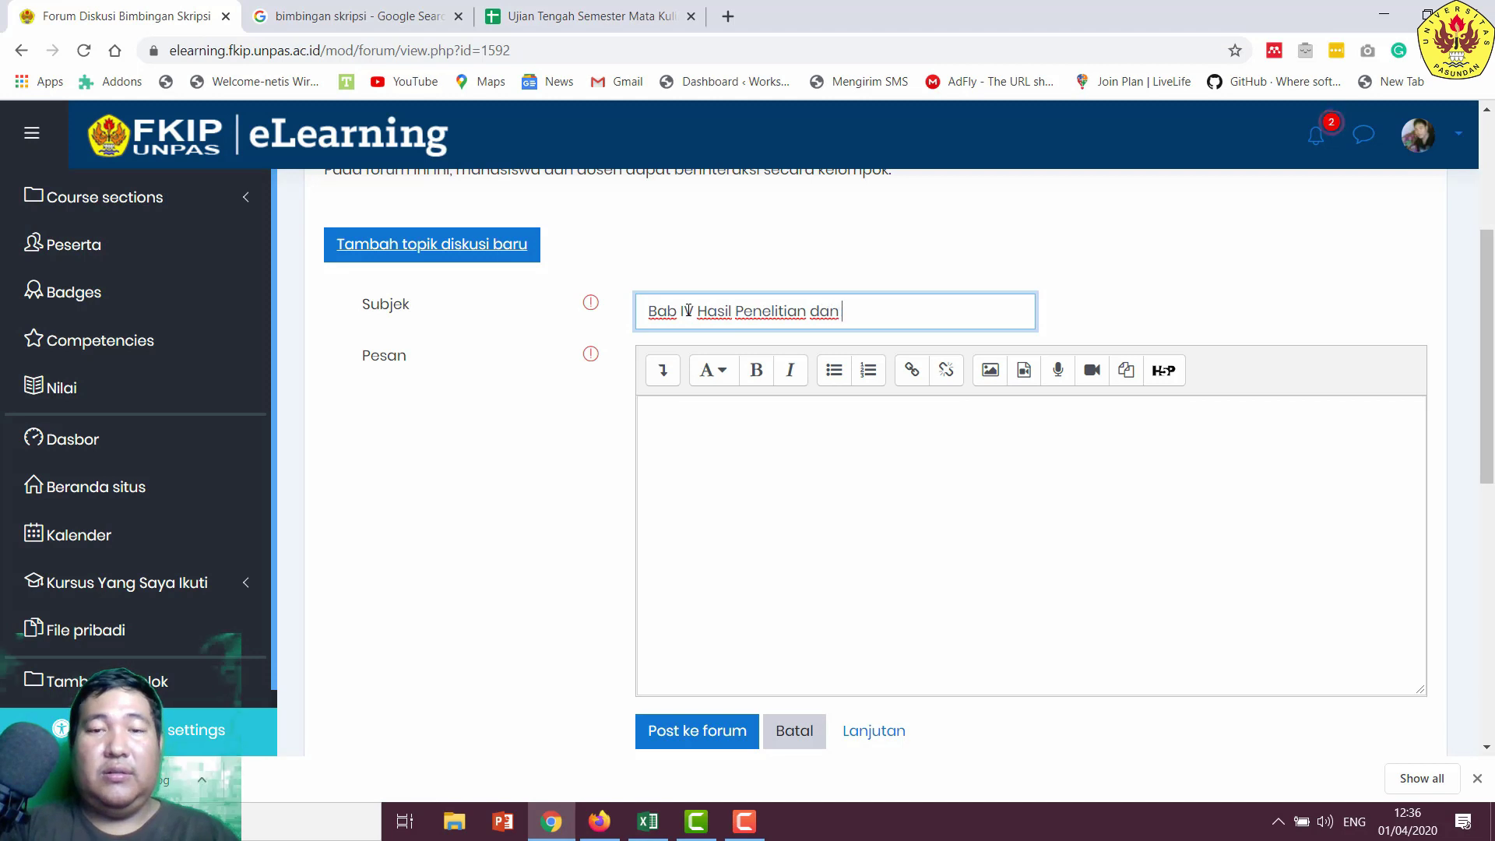
{"action": "type", "text": "Peb"}
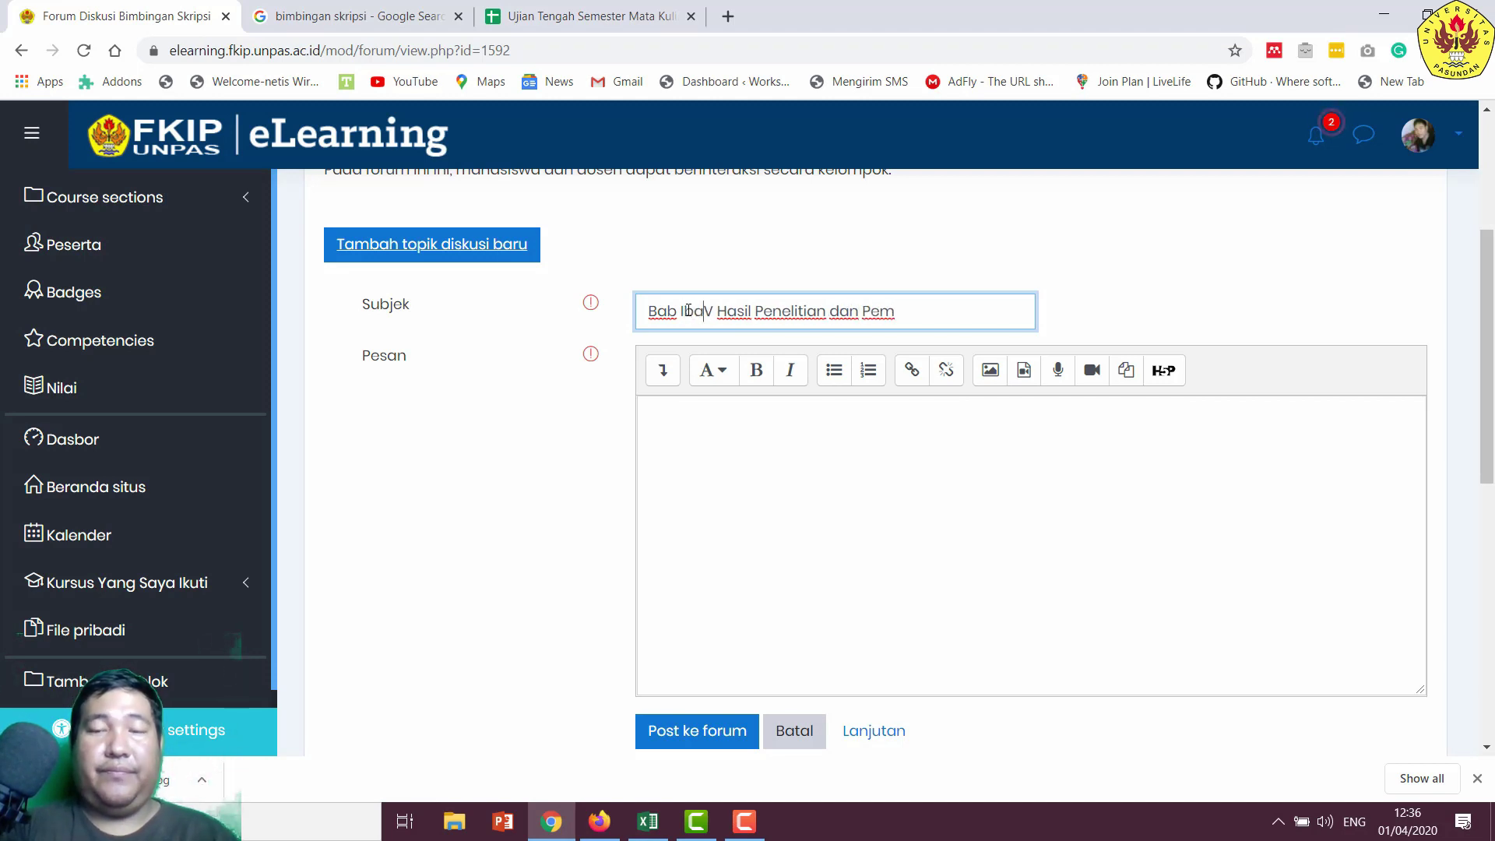
{"action": "key", "text": "BackSpace"}
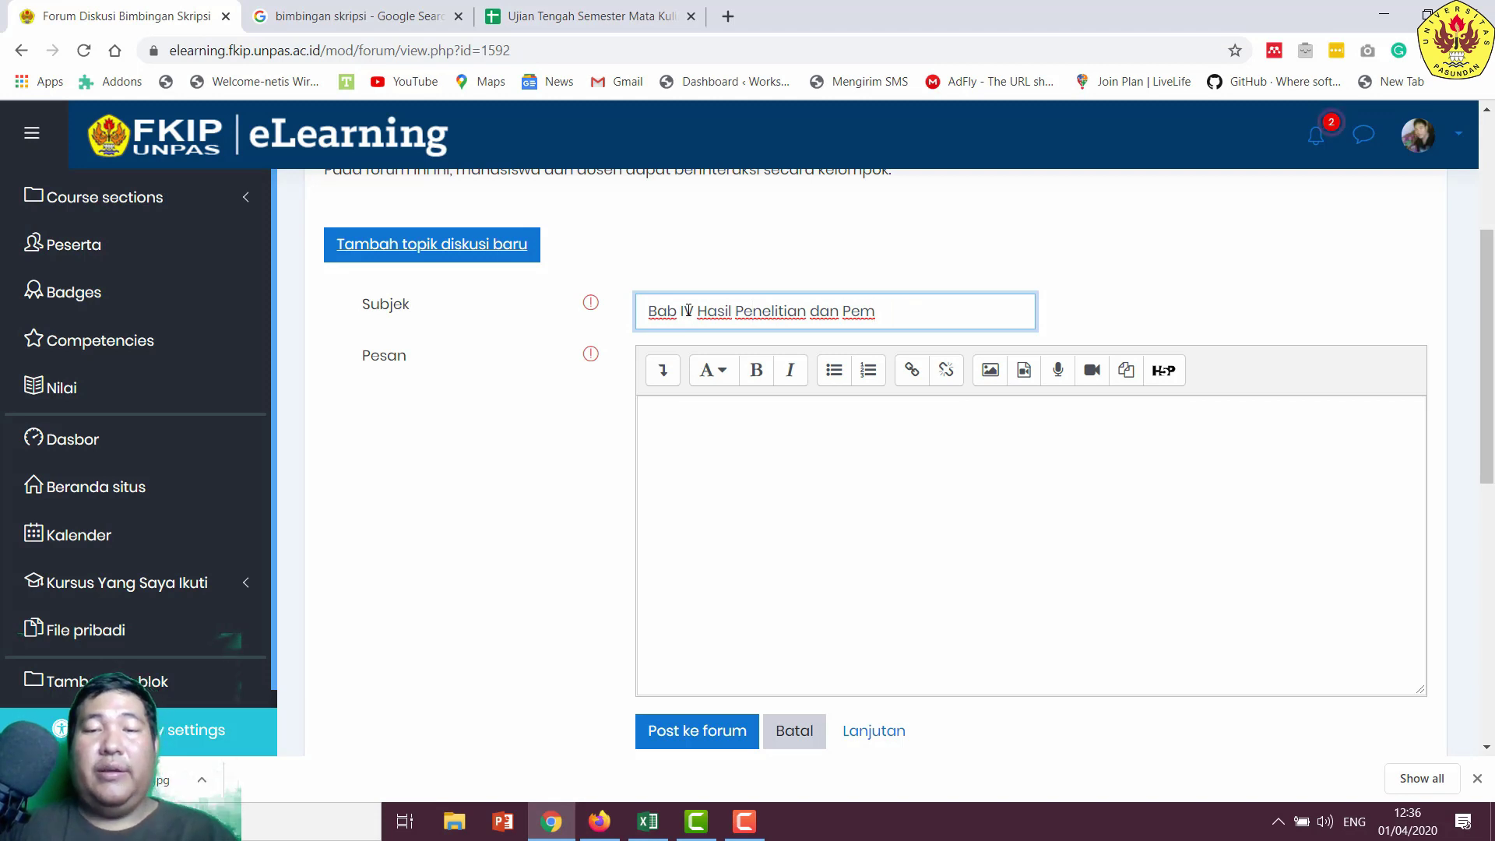
{"action": "key", "text": "End"}
{"action": "type", "text": "bahasan"}
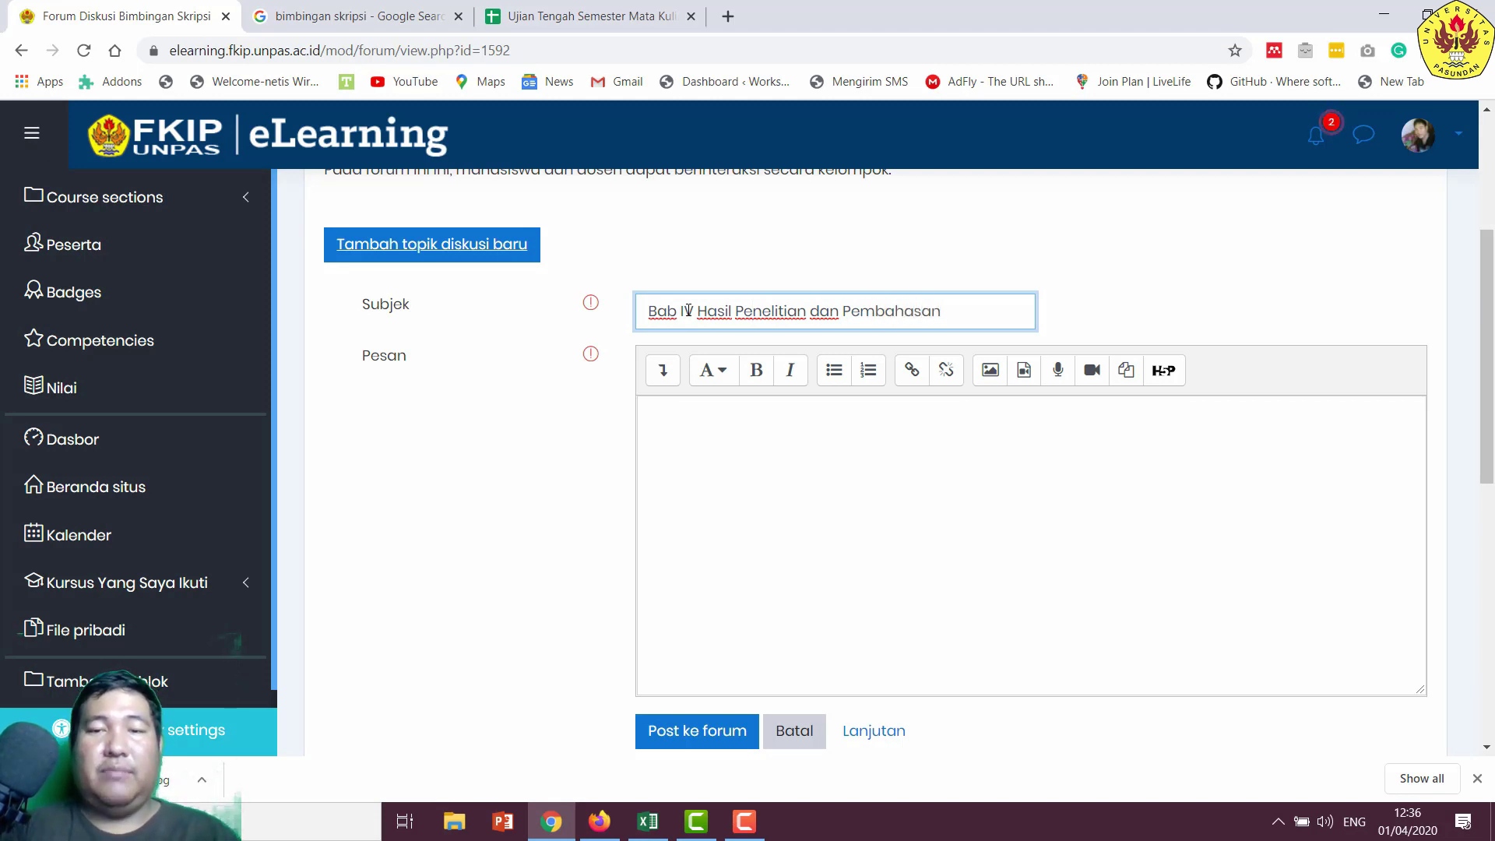
- Write 'Pada bagian ini dapat berdiskusi tentang bab IV dan bagian penyusunnya.' and post the topic
{"action": "left_click", "coordinate": [727, 462]}
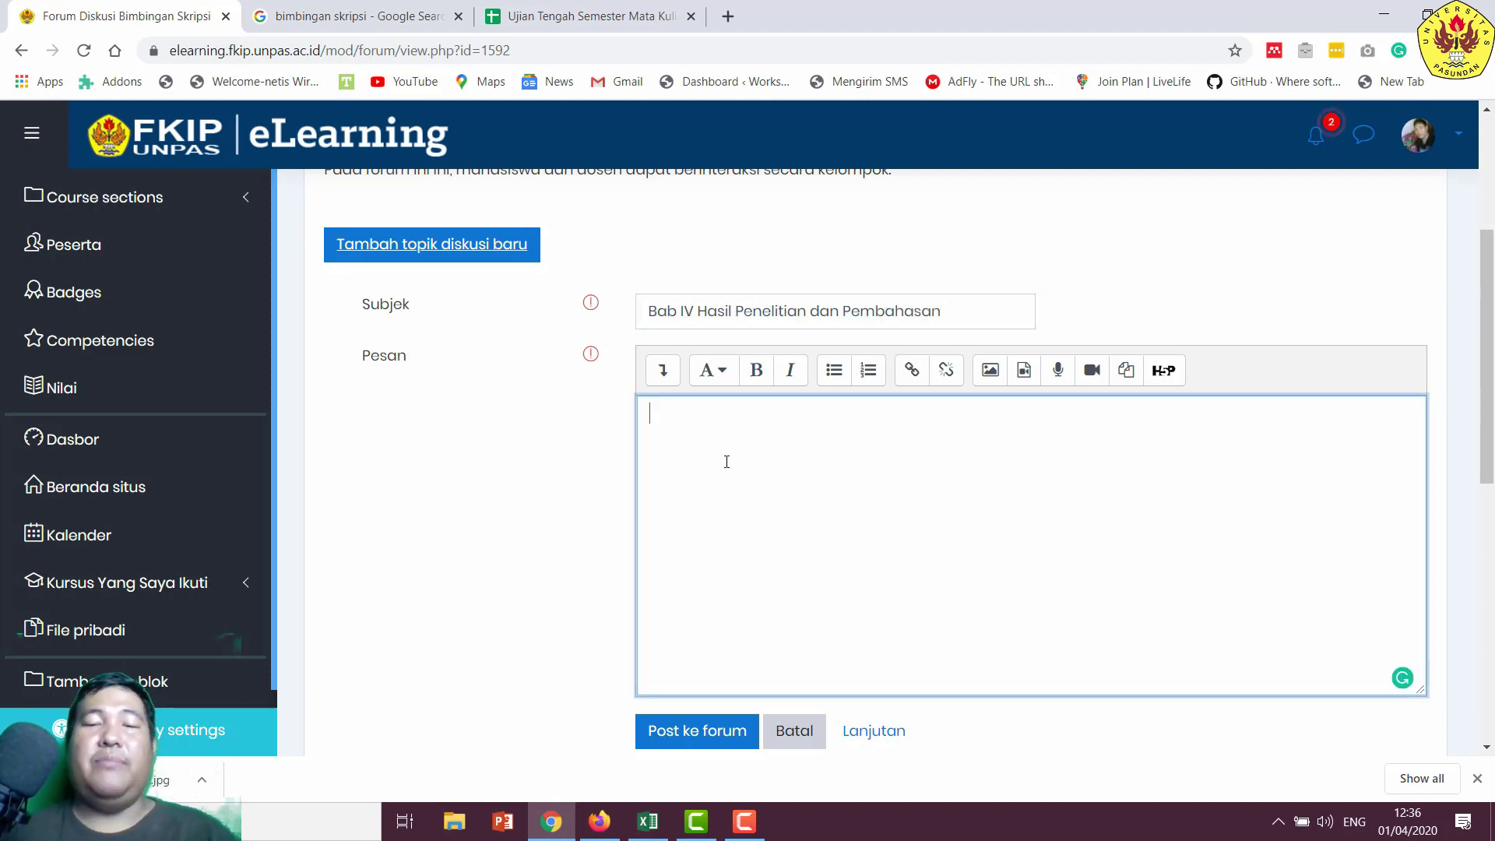
{"action": "type", "text": "Pad"}
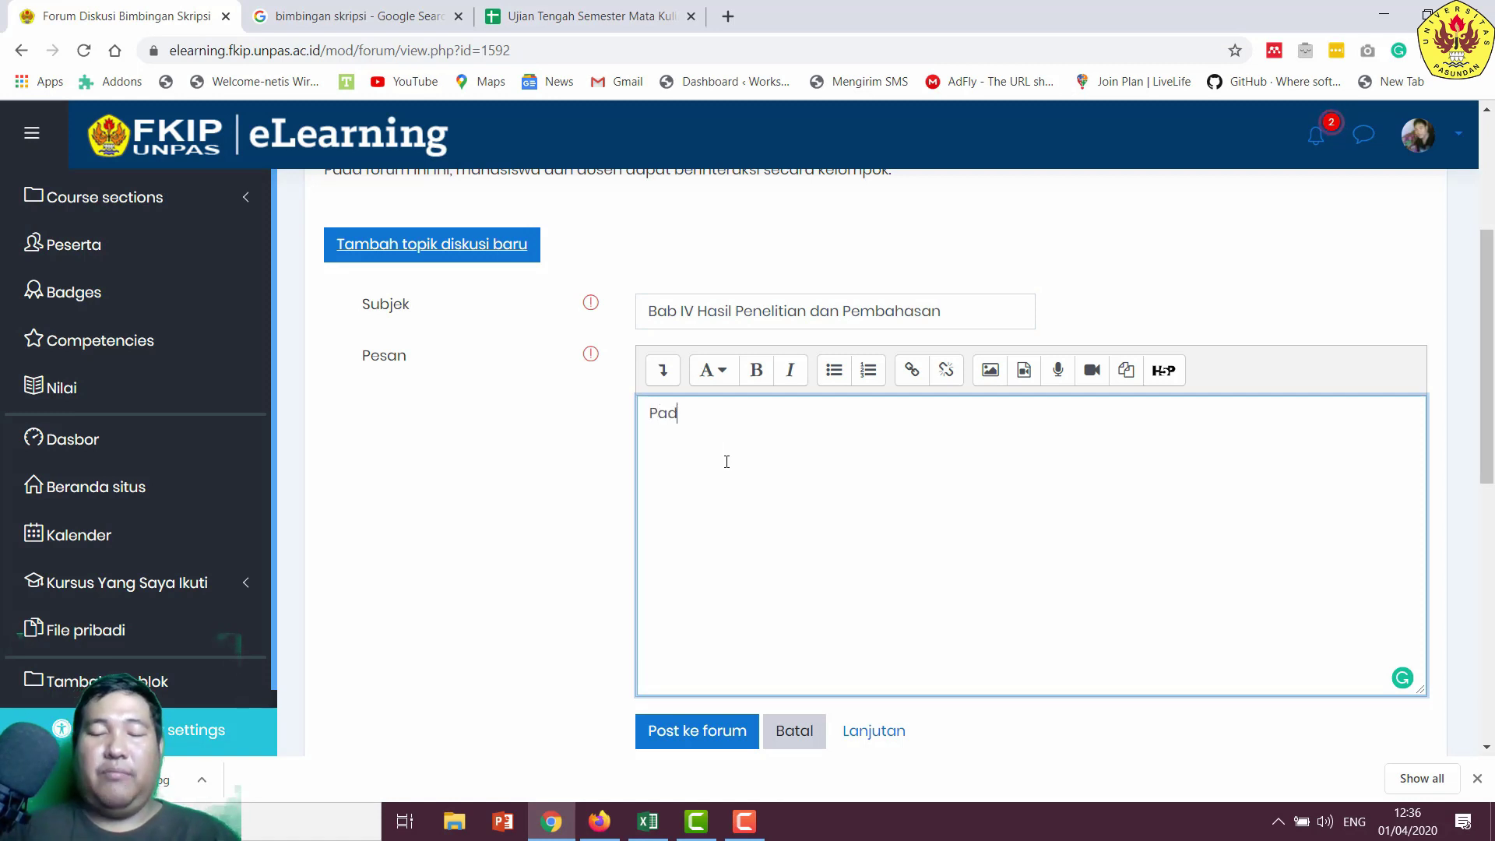
{"action": "type", "text": "a bagian"}
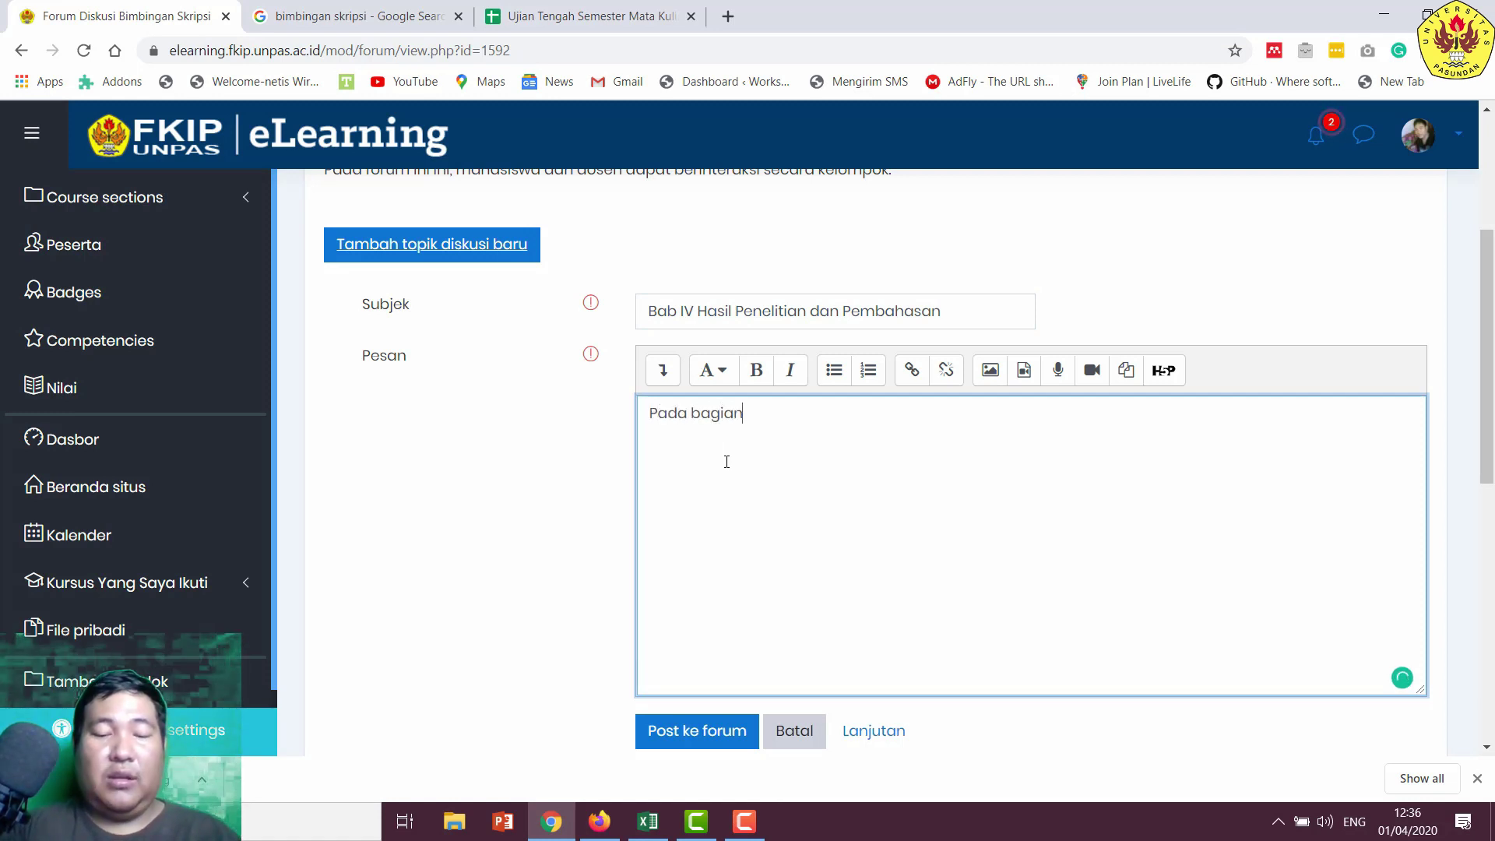
{"action": "type", "text": " ini "}
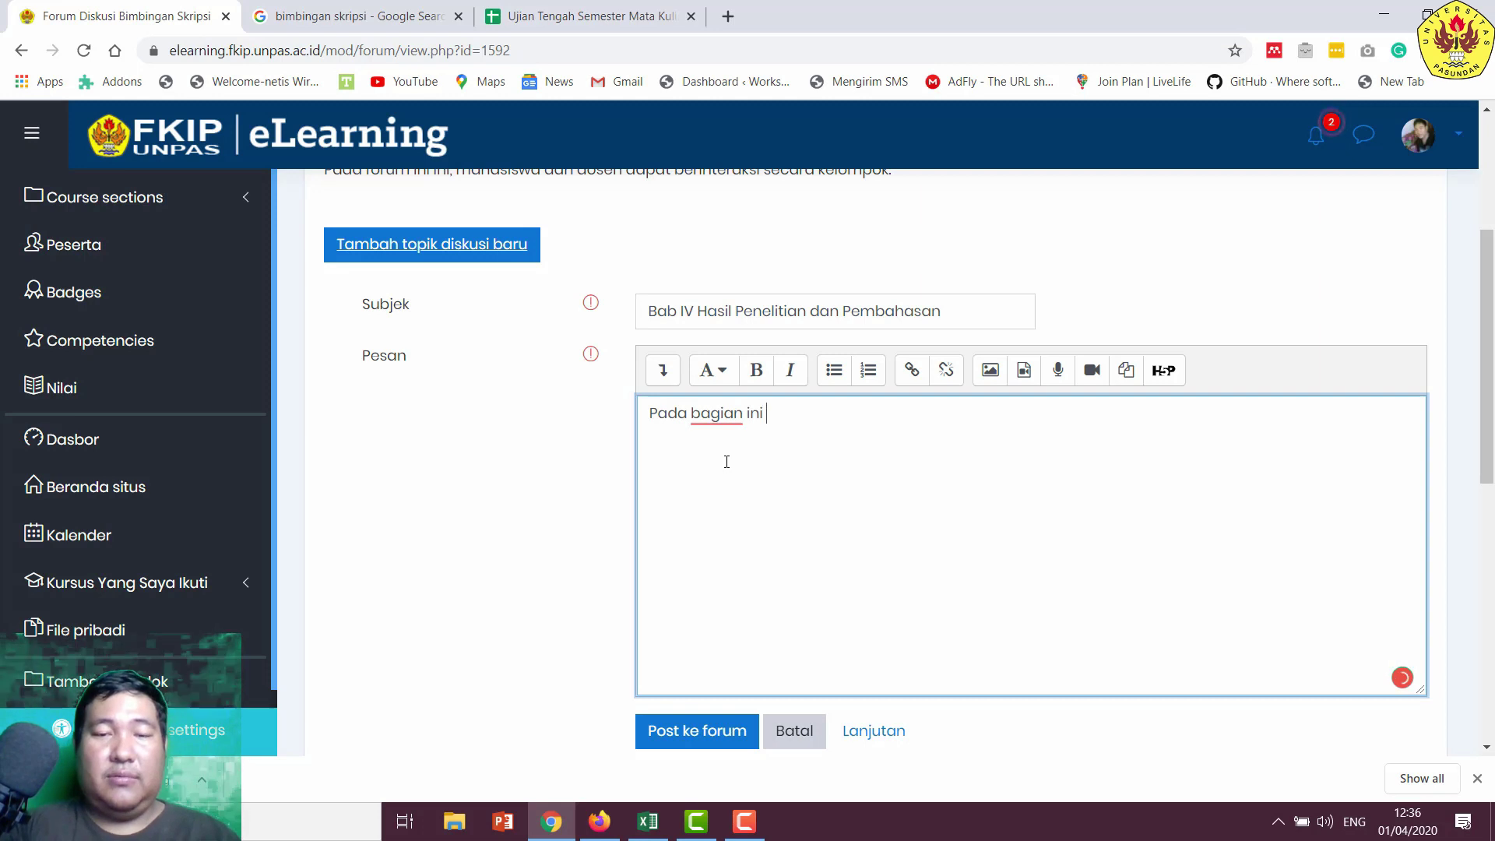
{"action": "type", "text": "dapat berdiskusi "}
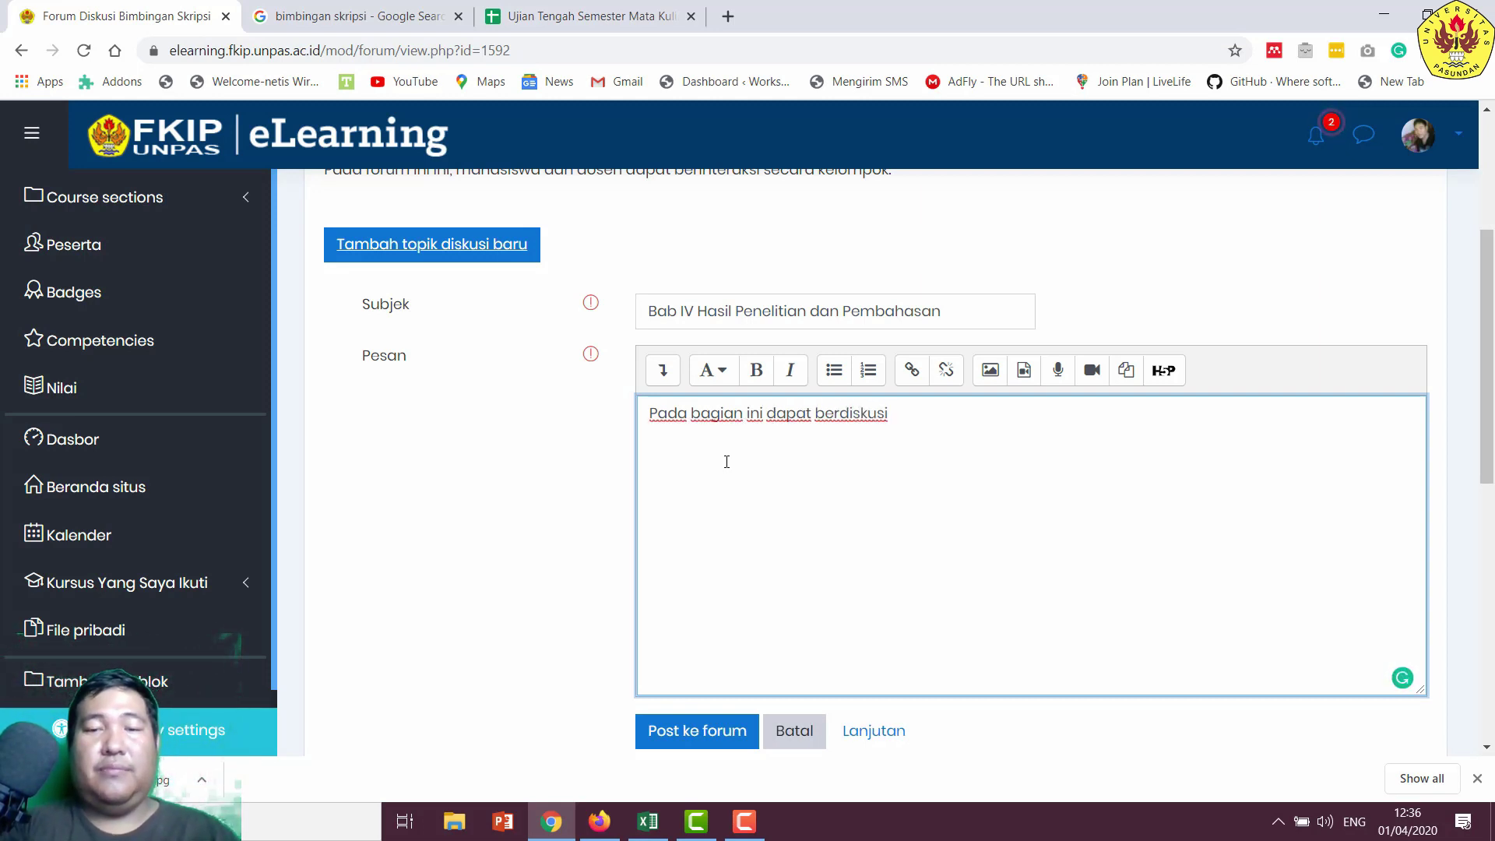
{"action": "type", "text": "ten"}
{"action": "key", "text": "BackSpace"}
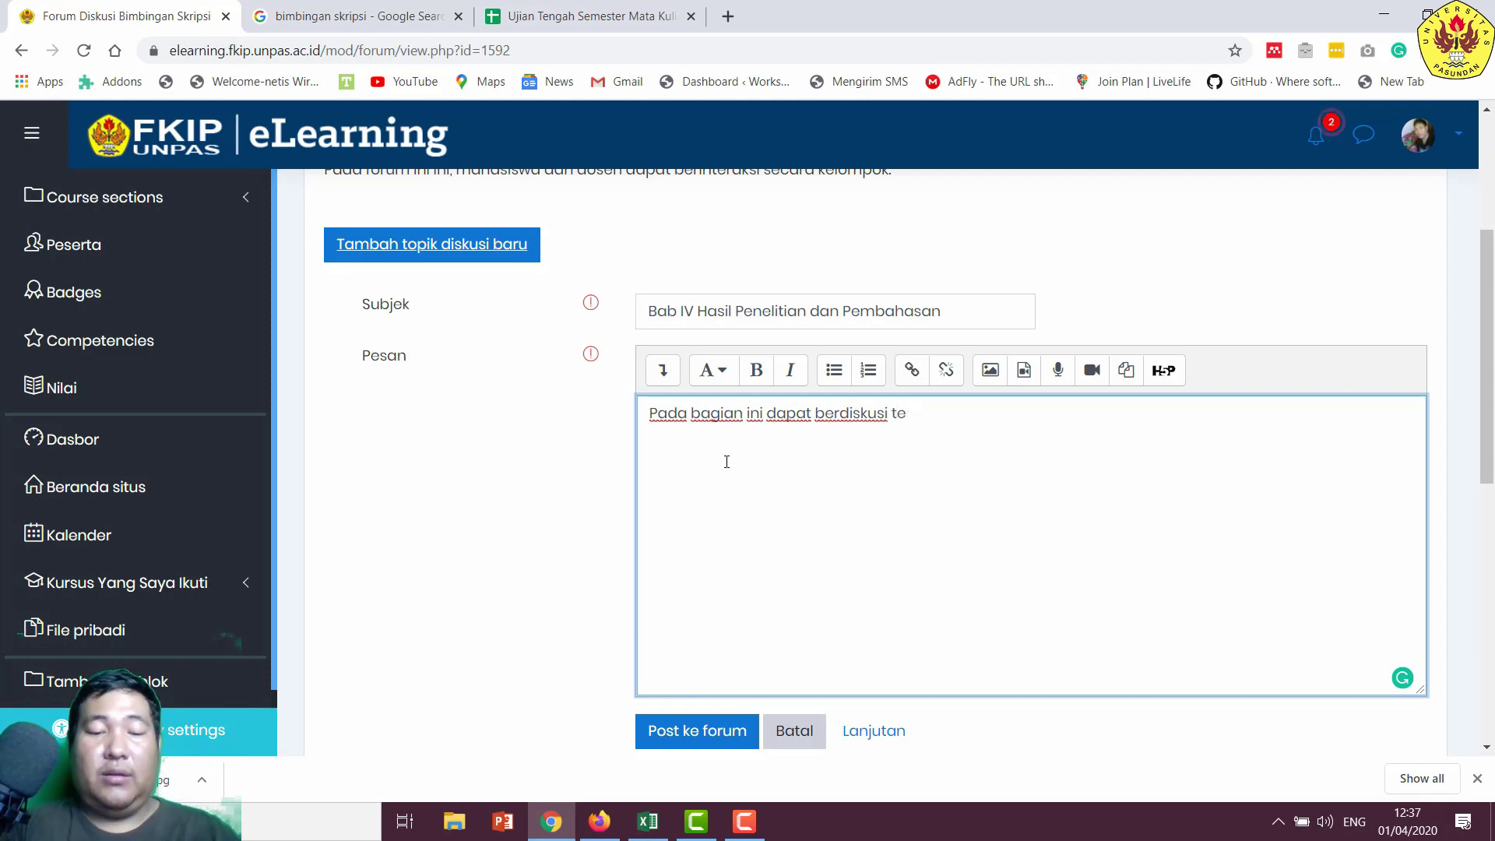
{"action": "type", "text": "ntang bab"}
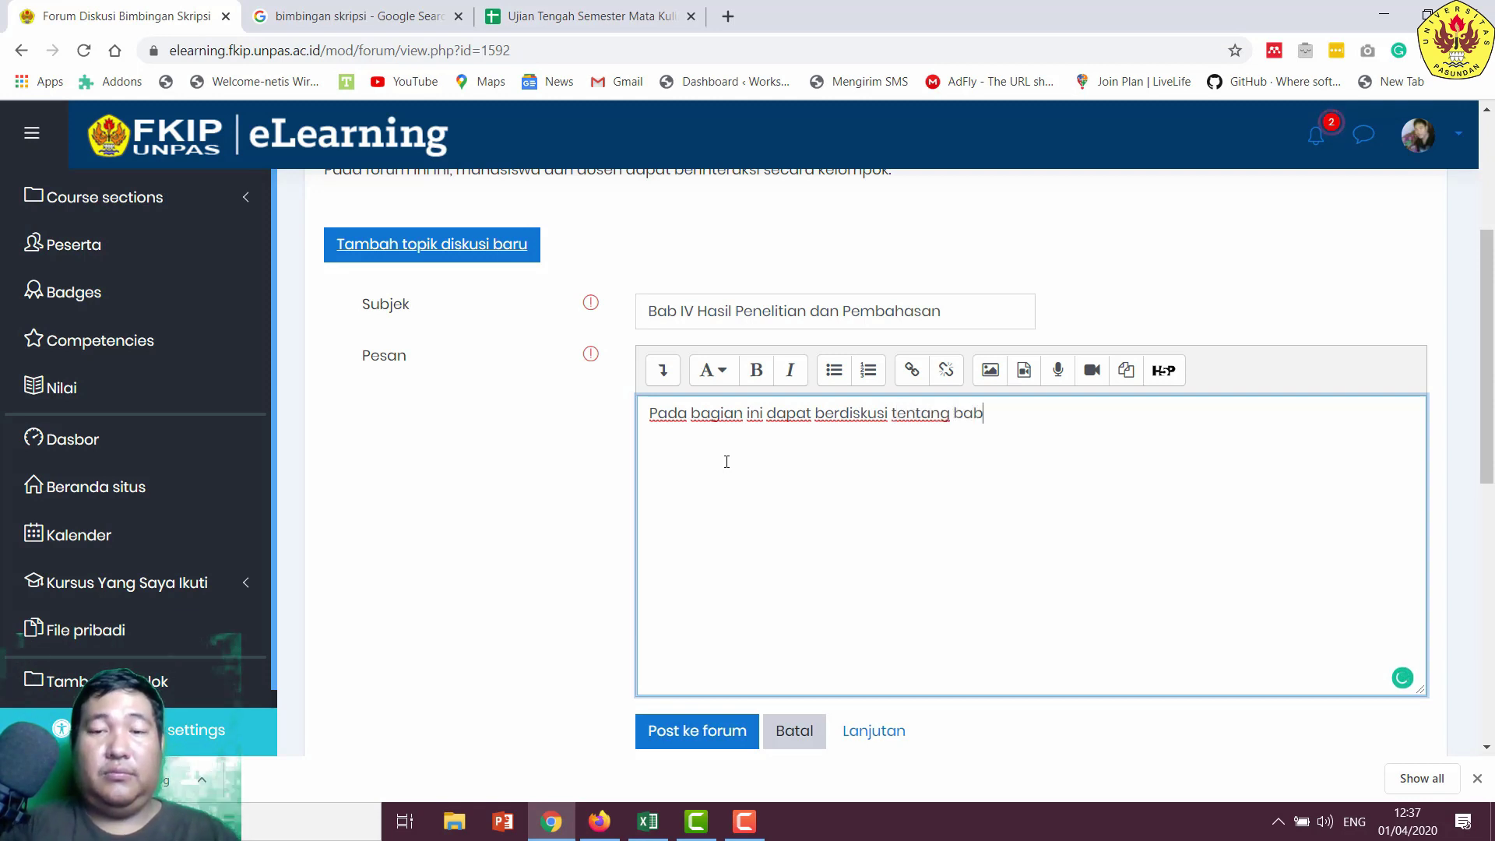
{"action": "type", "text": " IV da"}
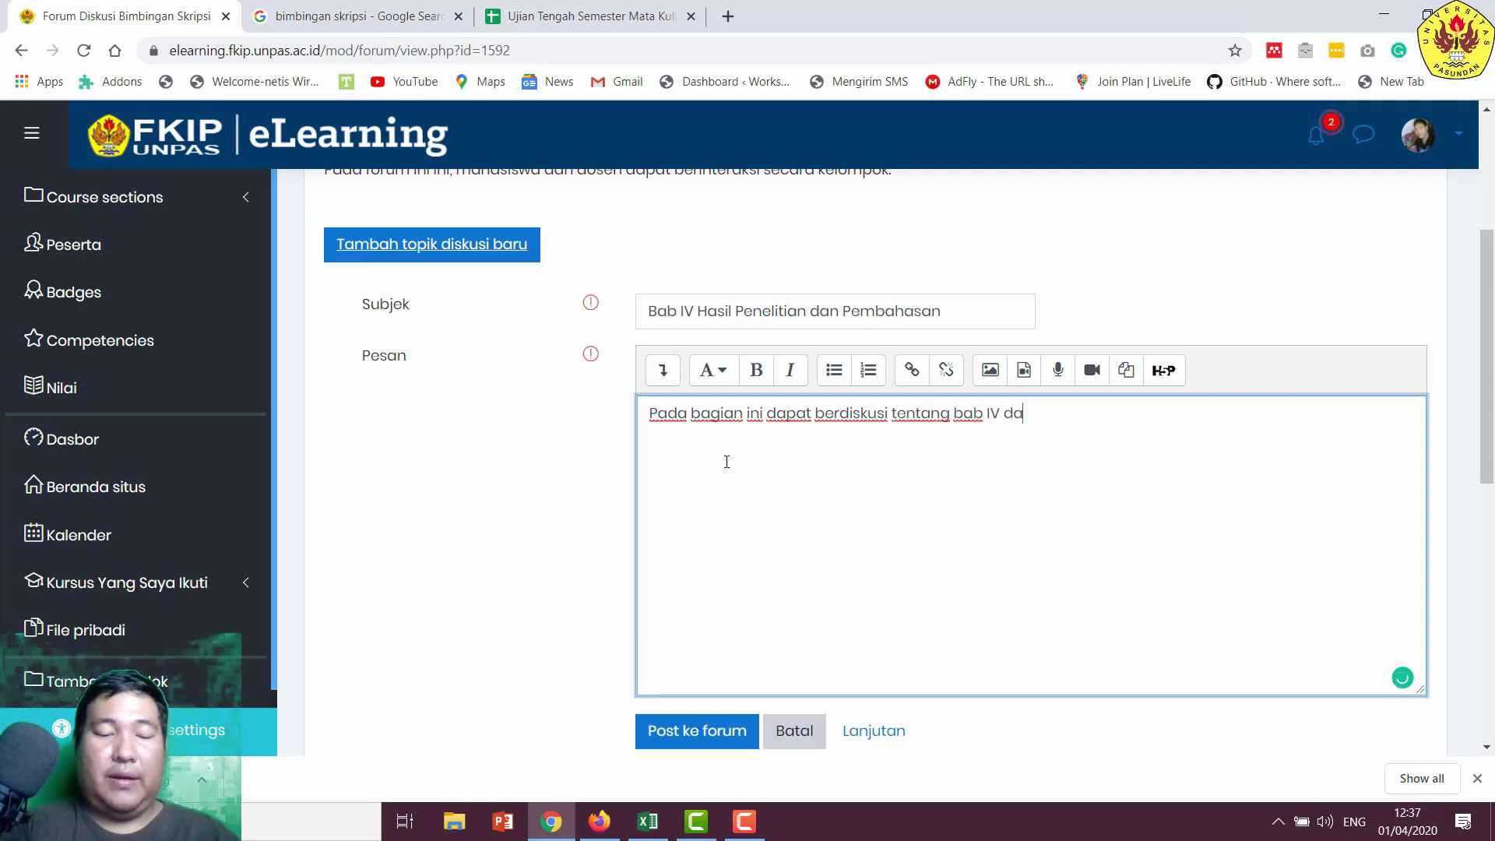
{"action": "type", "text": "n bagian p"}
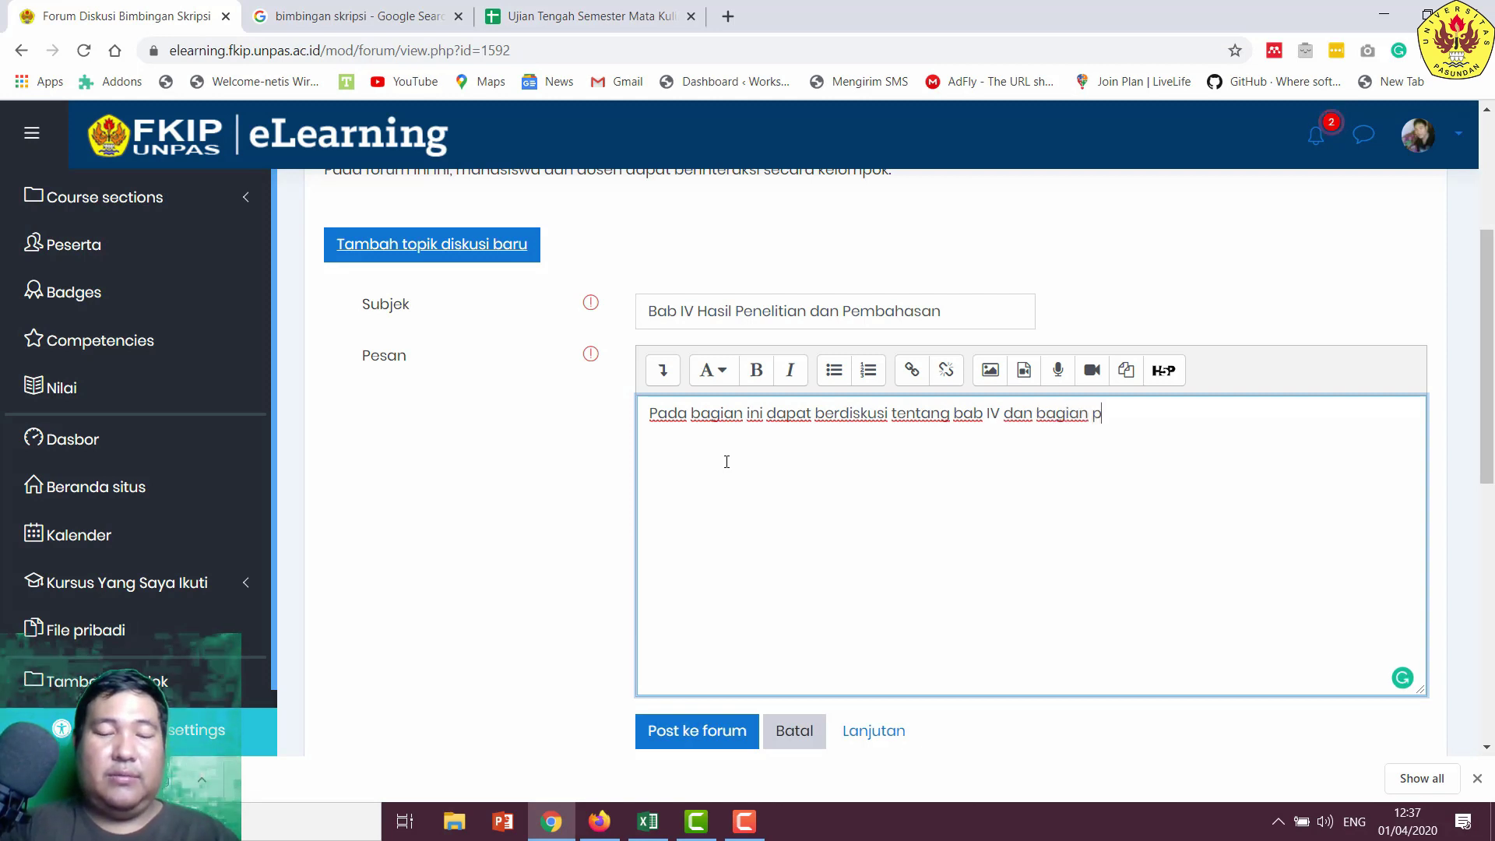
{"action": "type", "text": "enyusunn"}
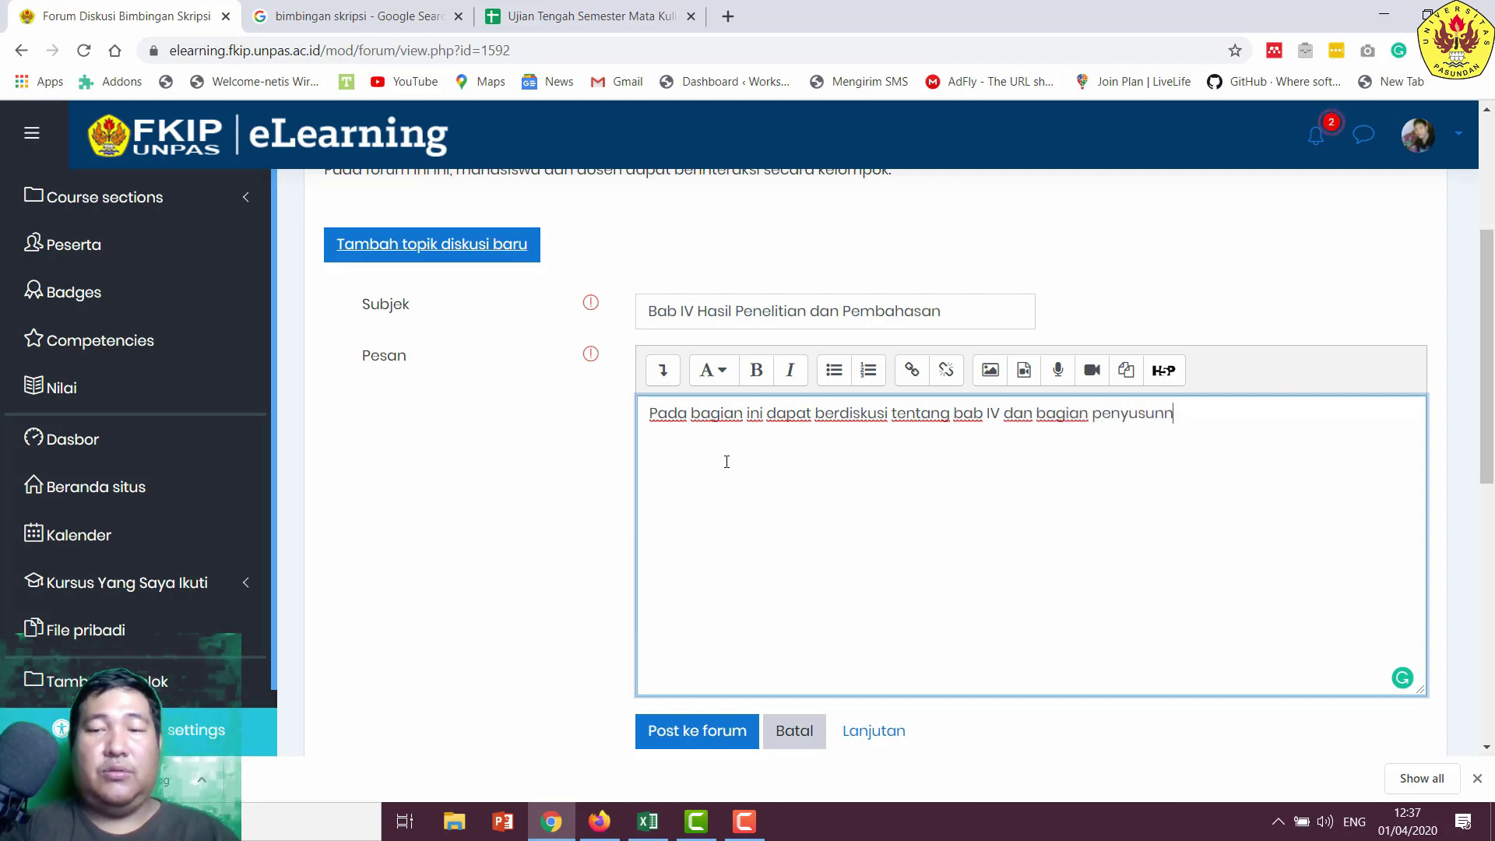
{"action": "type", "text": "ya."}
{"action": "scroll", "coordinate": [662, 538], "scroll_direction": "down", "scroll_amount": 2}
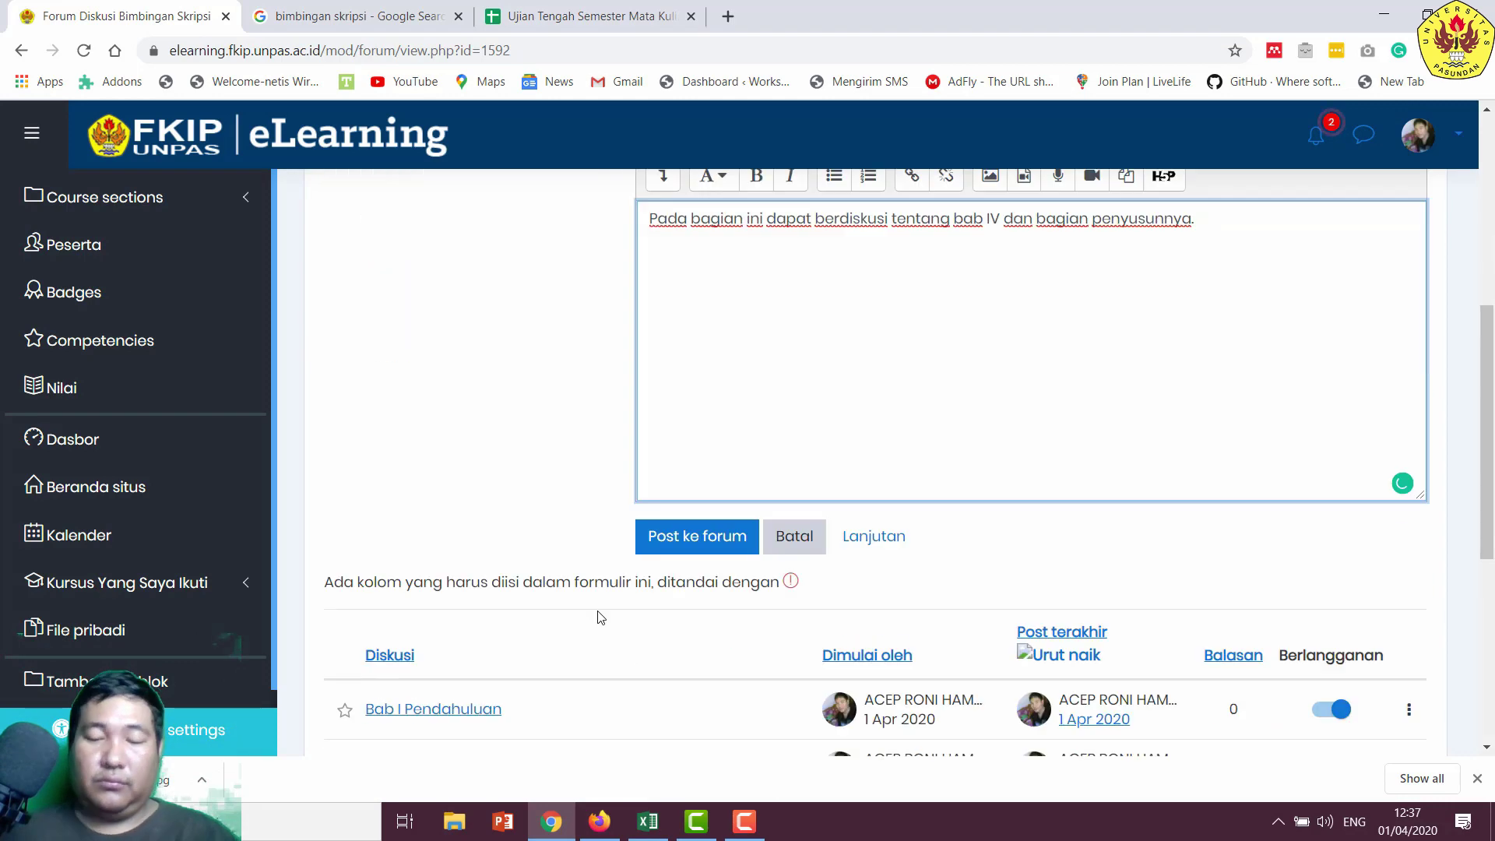
{"action": "scroll", "coordinate": [631, 545], "scroll_direction": "down", "scroll_amount": 1}
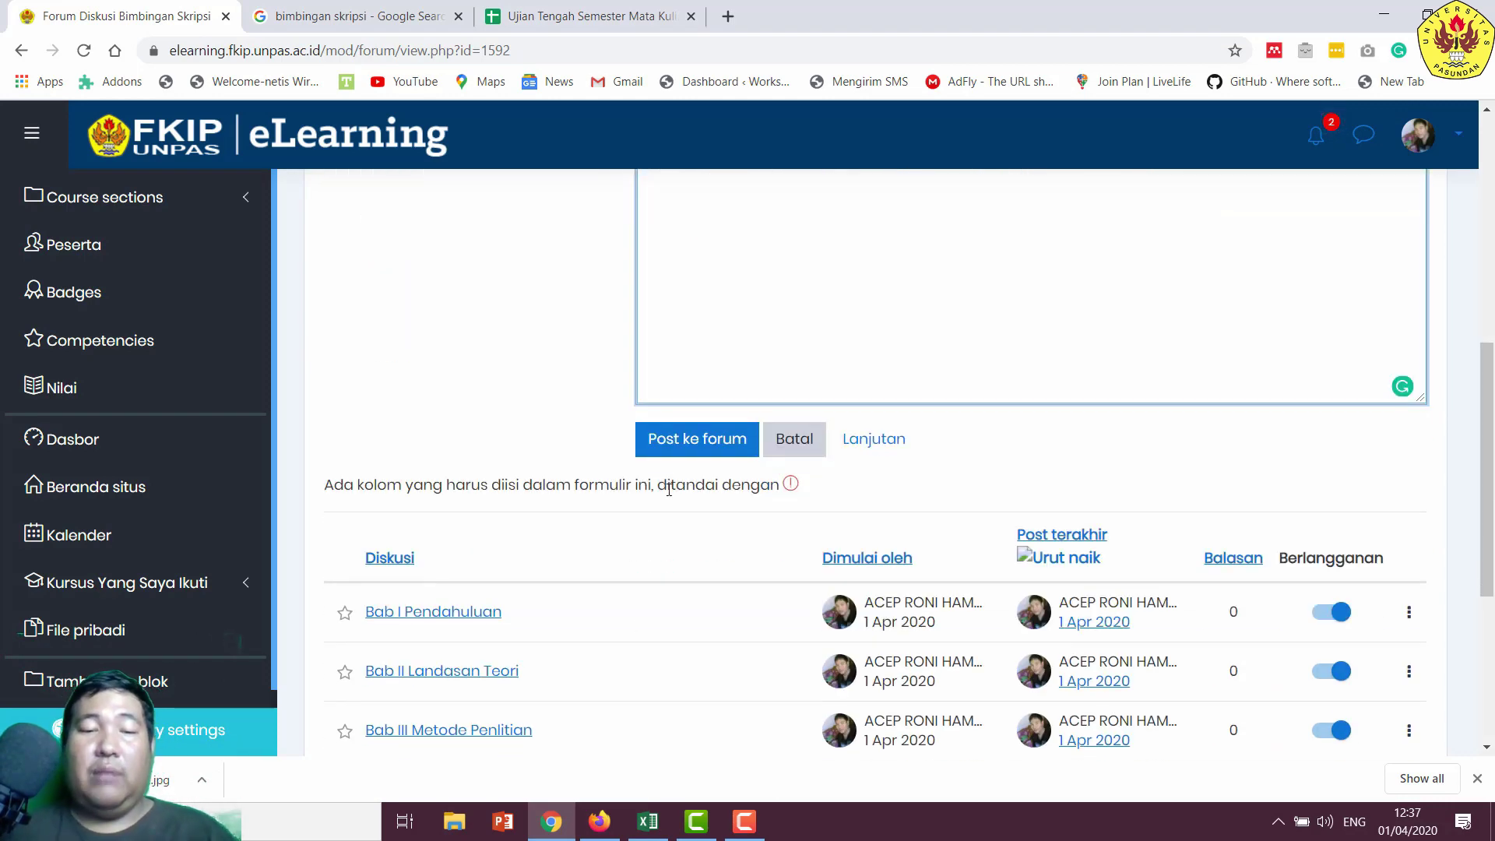
{"action": "left_click", "coordinate": [688, 447]}
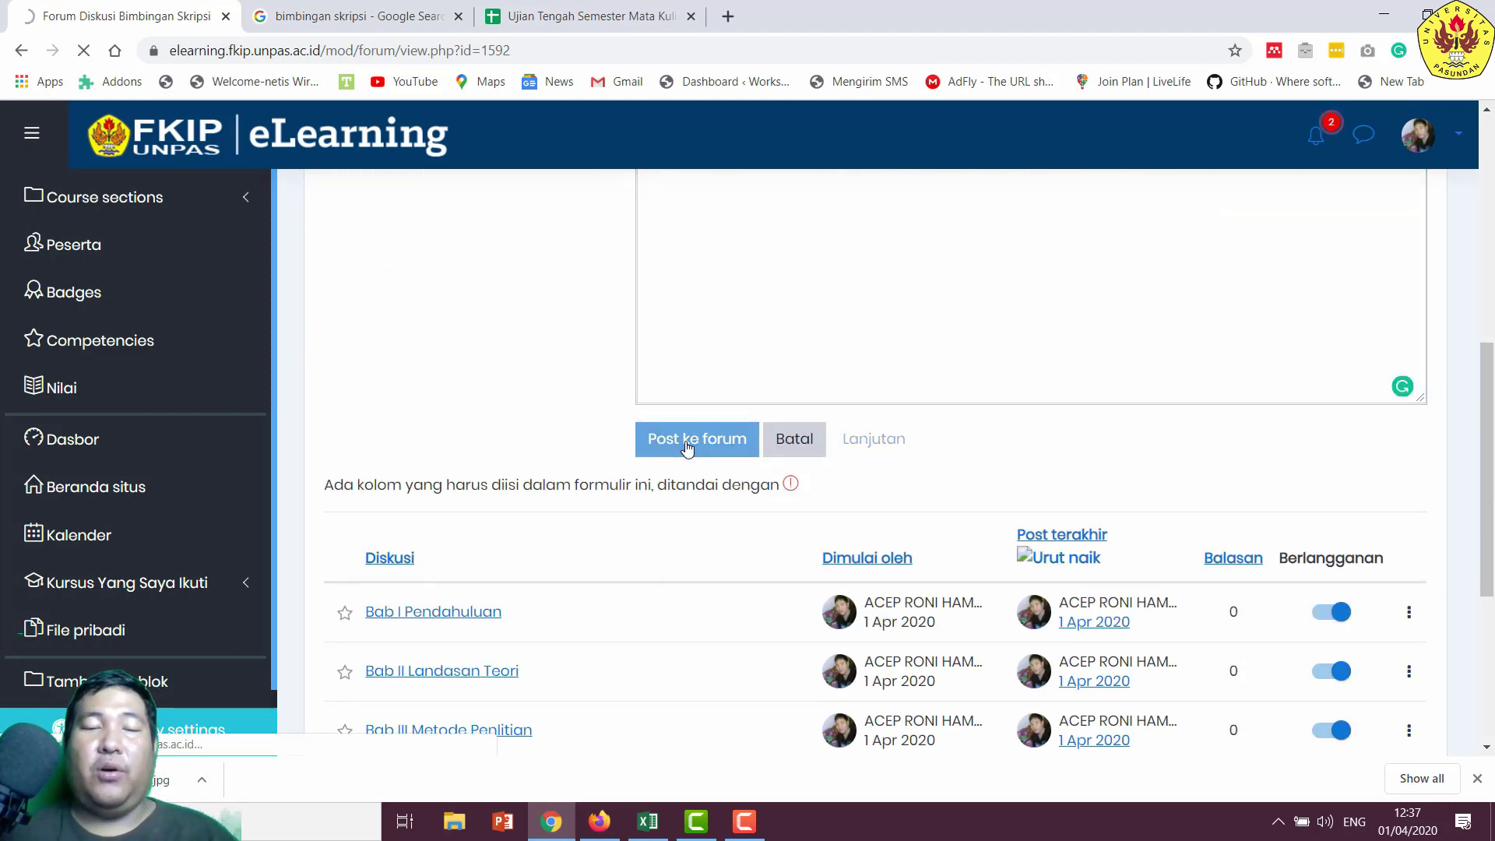
{"action": "scroll", "coordinate": [693, 440], "scroll_direction": "down", "scroll_amount": 5}
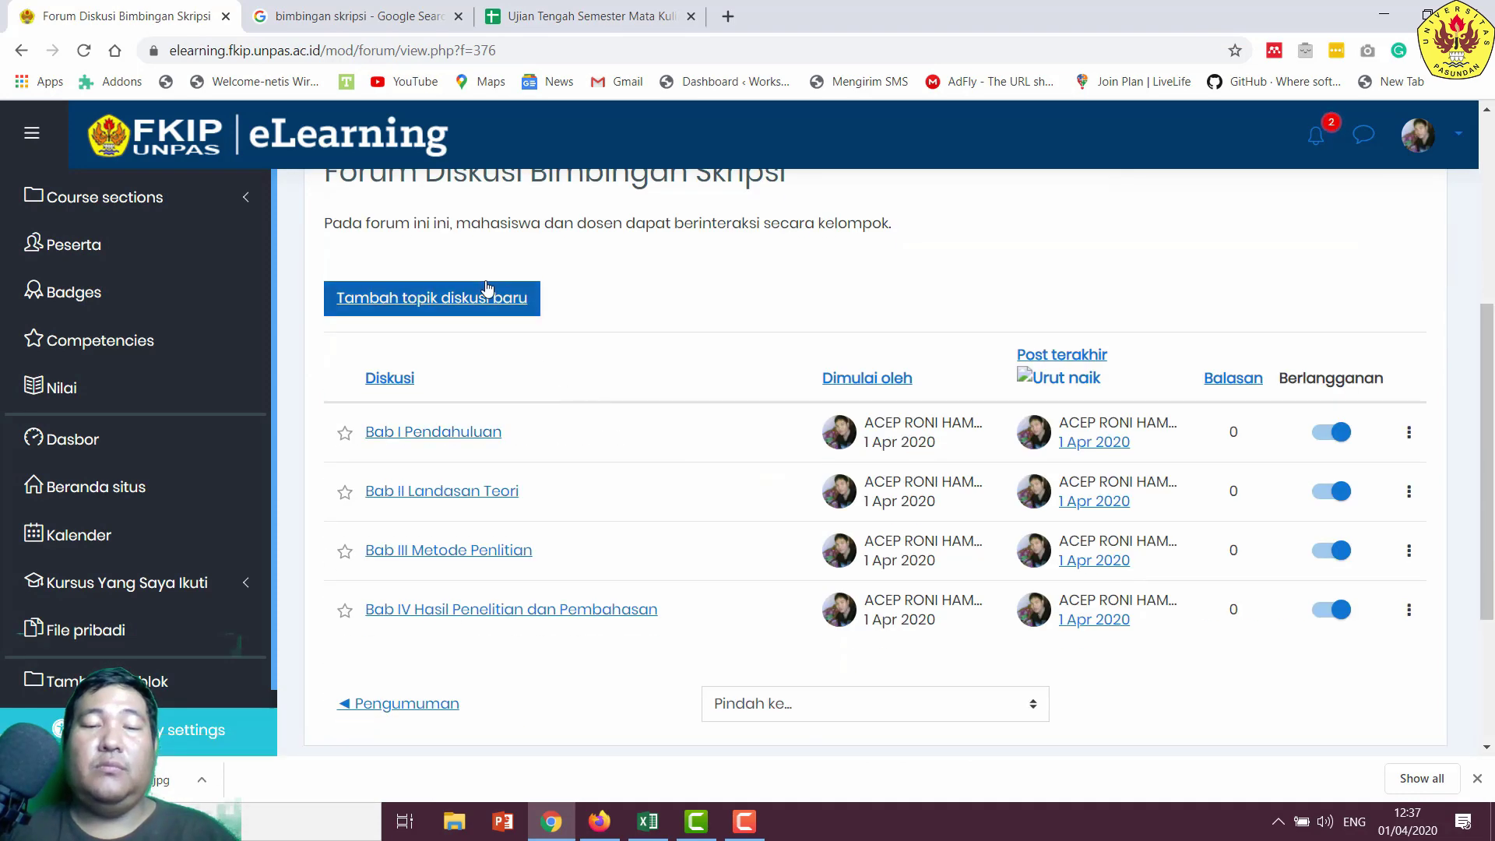
- Start a new topic with the subject 'Bab V Kesimpulan dan Saran'
{"action": "left_click", "coordinate": [487, 296]}
{"action": "left_click", "coordinate": [773, 371]}
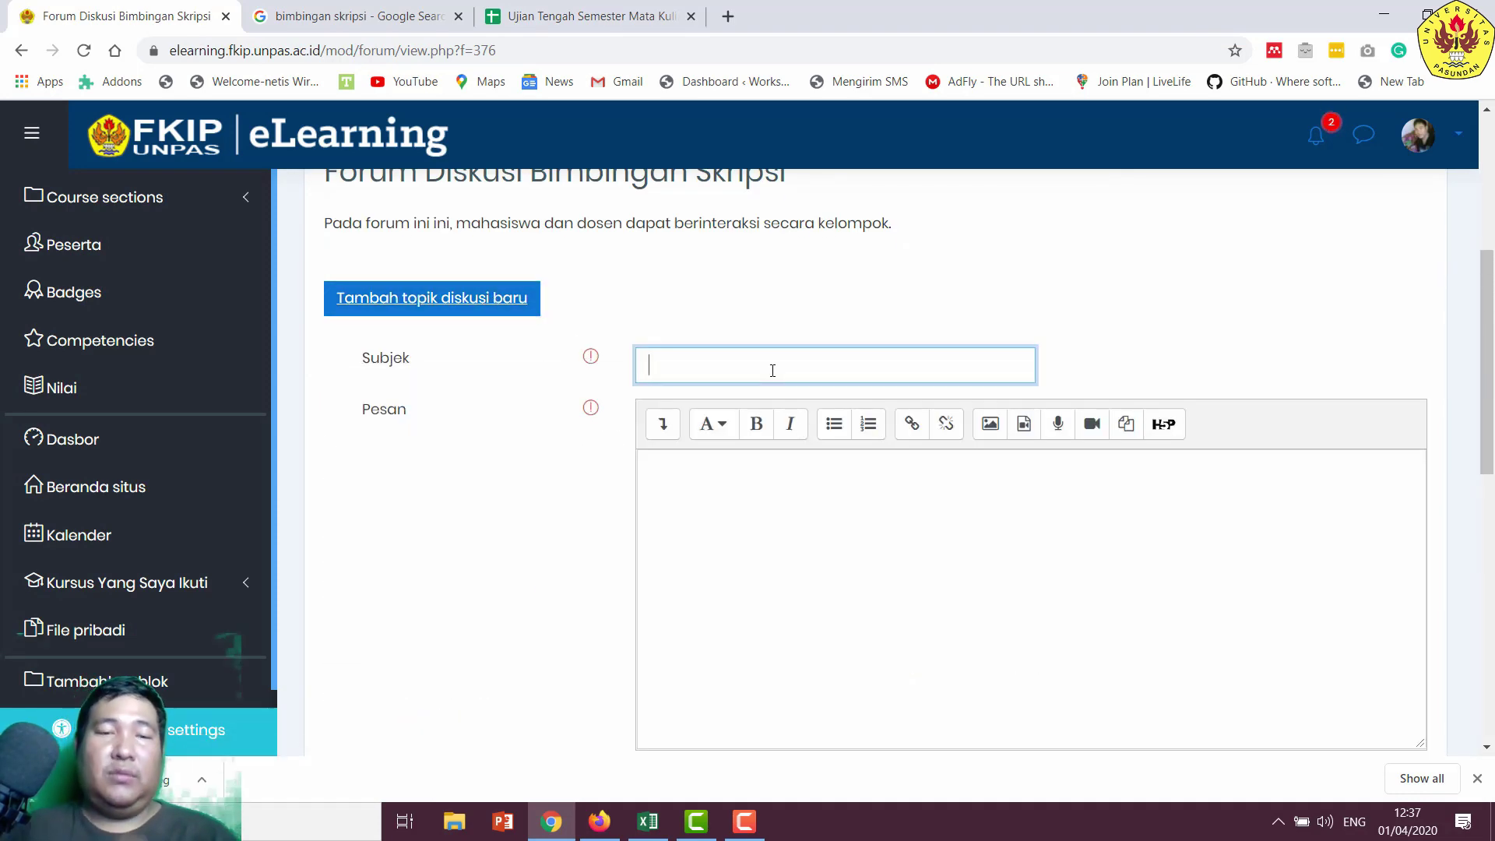
{"action": "type", "text": "Bab V"}
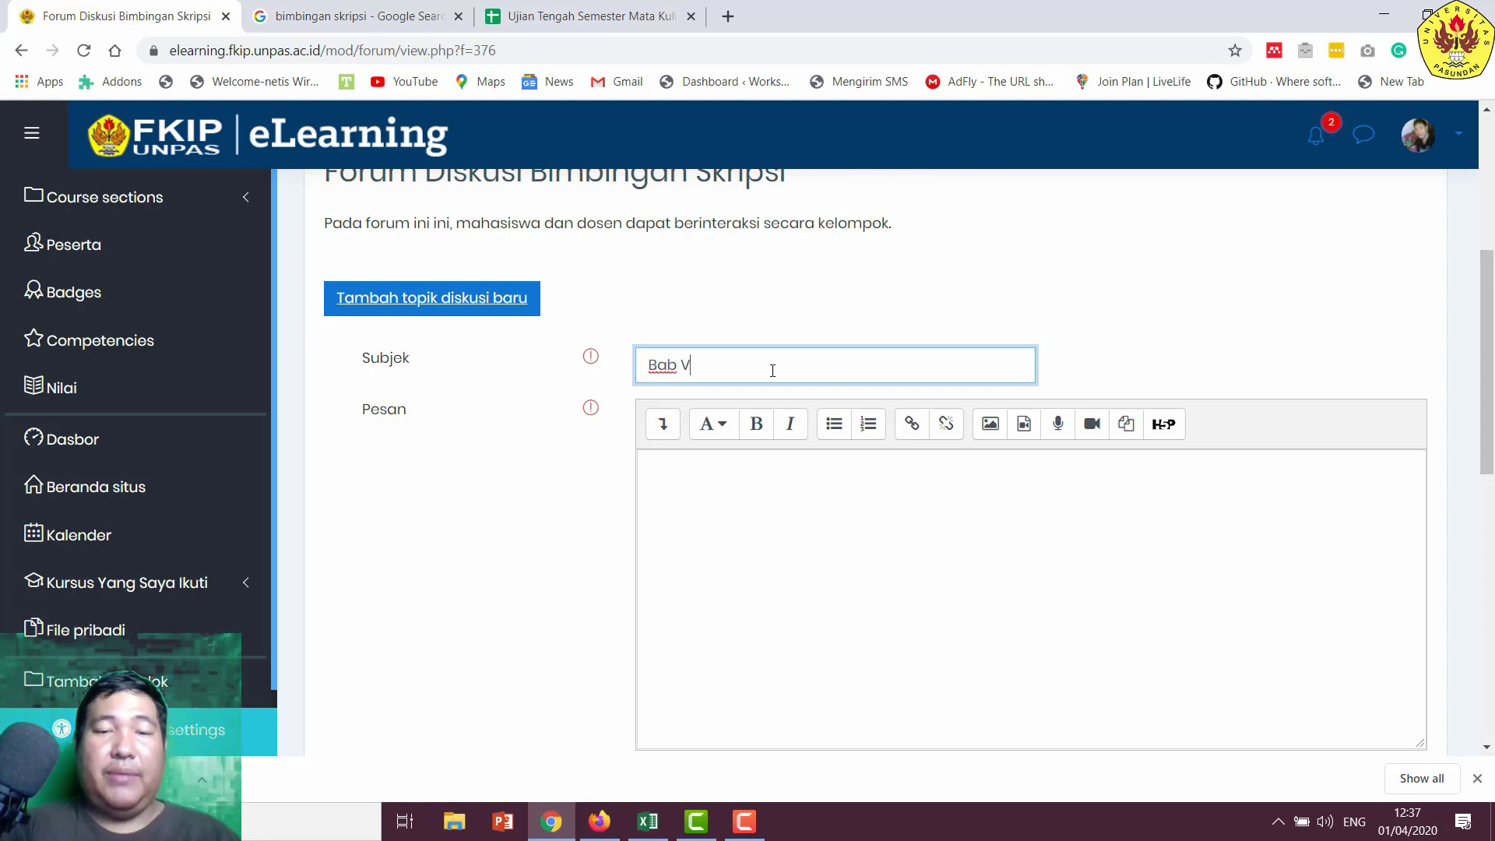
{"action": "type", "text": " Kesimpu"}
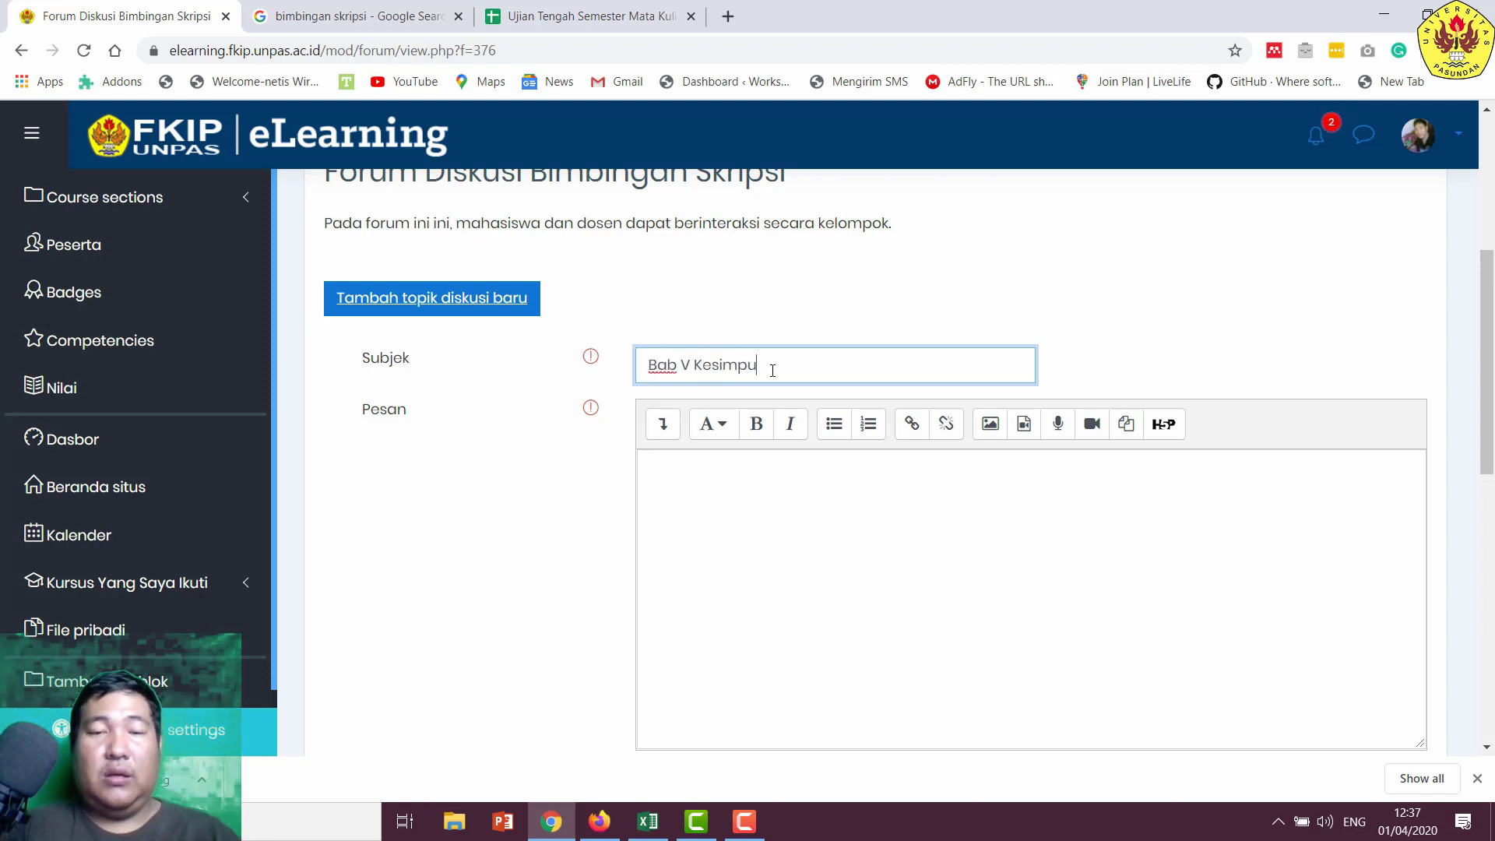
{"action": "type", "text": "lkan"}
{"action": "key", "text": "BackSpace"}
{"action": "key", "text": "BackSpace"}
{"action": "key", "text": "BackSpace"}
{"action": "type", "text": "an "}
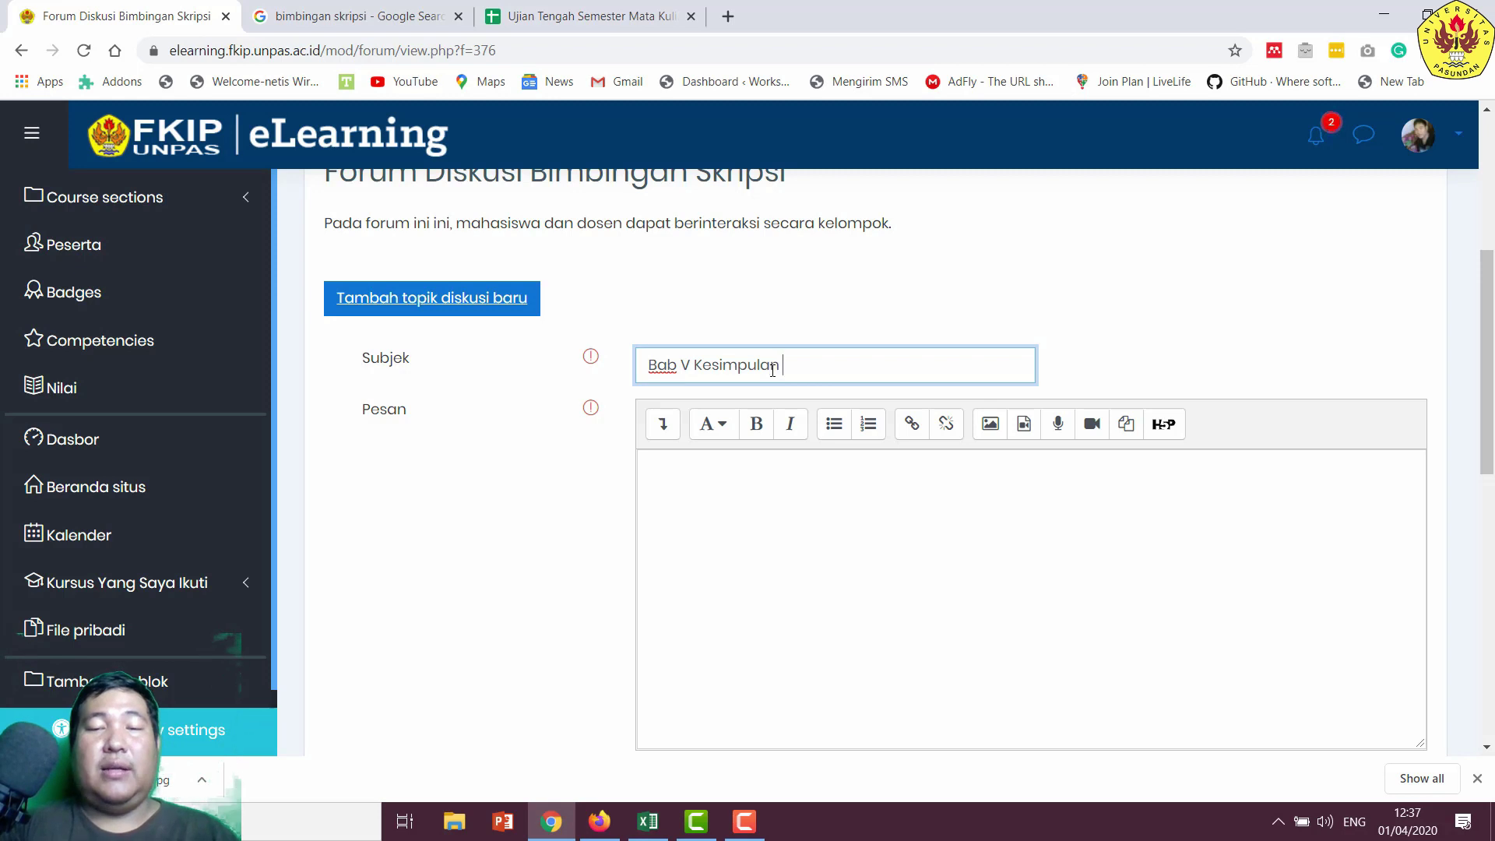
{"action": "type", "text": "da"}
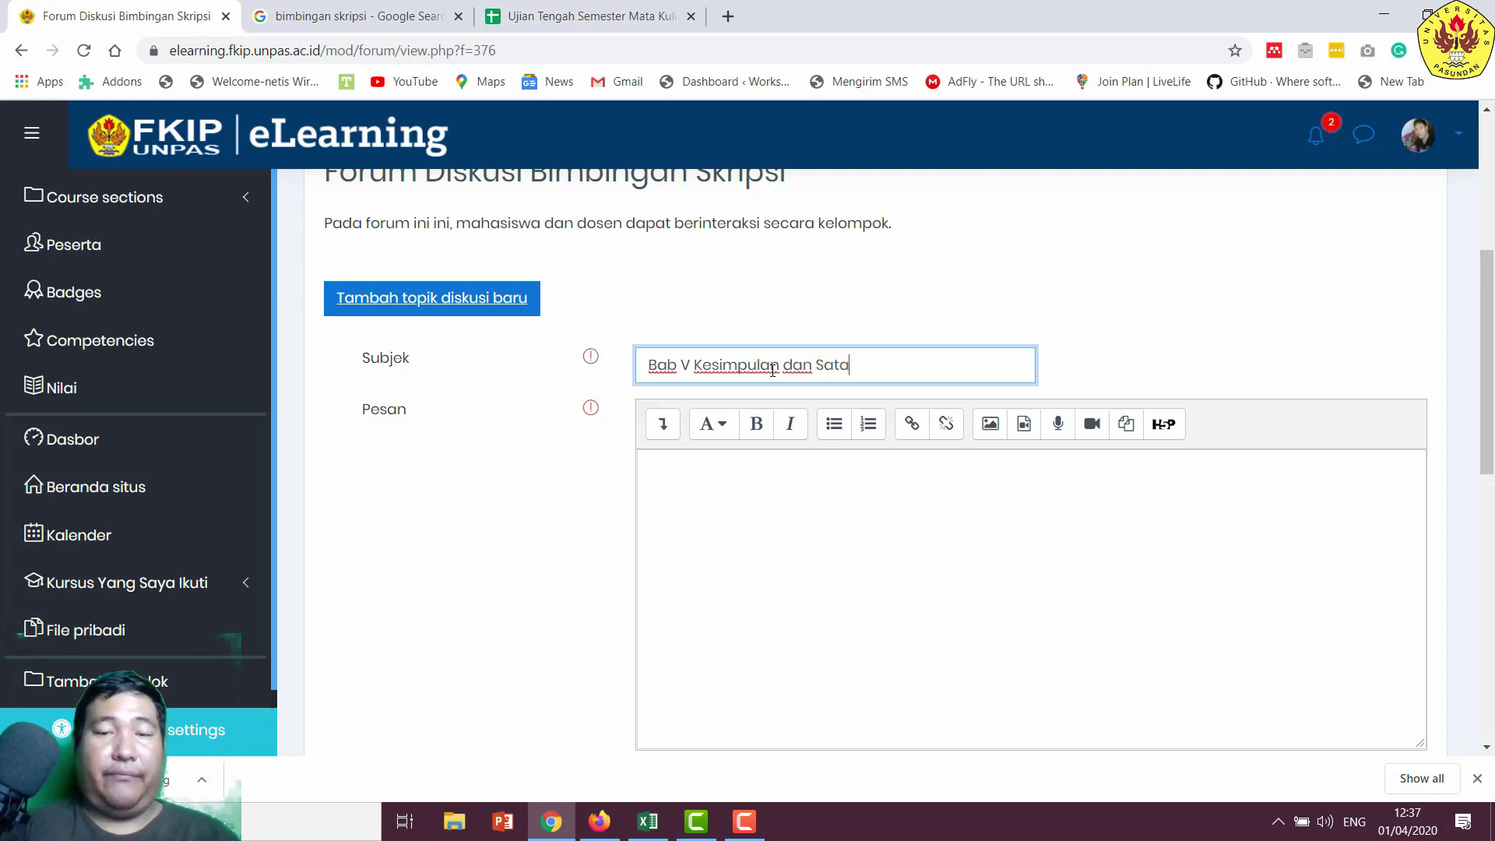
{"action": "type", "text": "n Saran"}
- Write the message inviting students and lecturers to discuss chapter V, then post it
{"action": "key", "text": "Tab"}
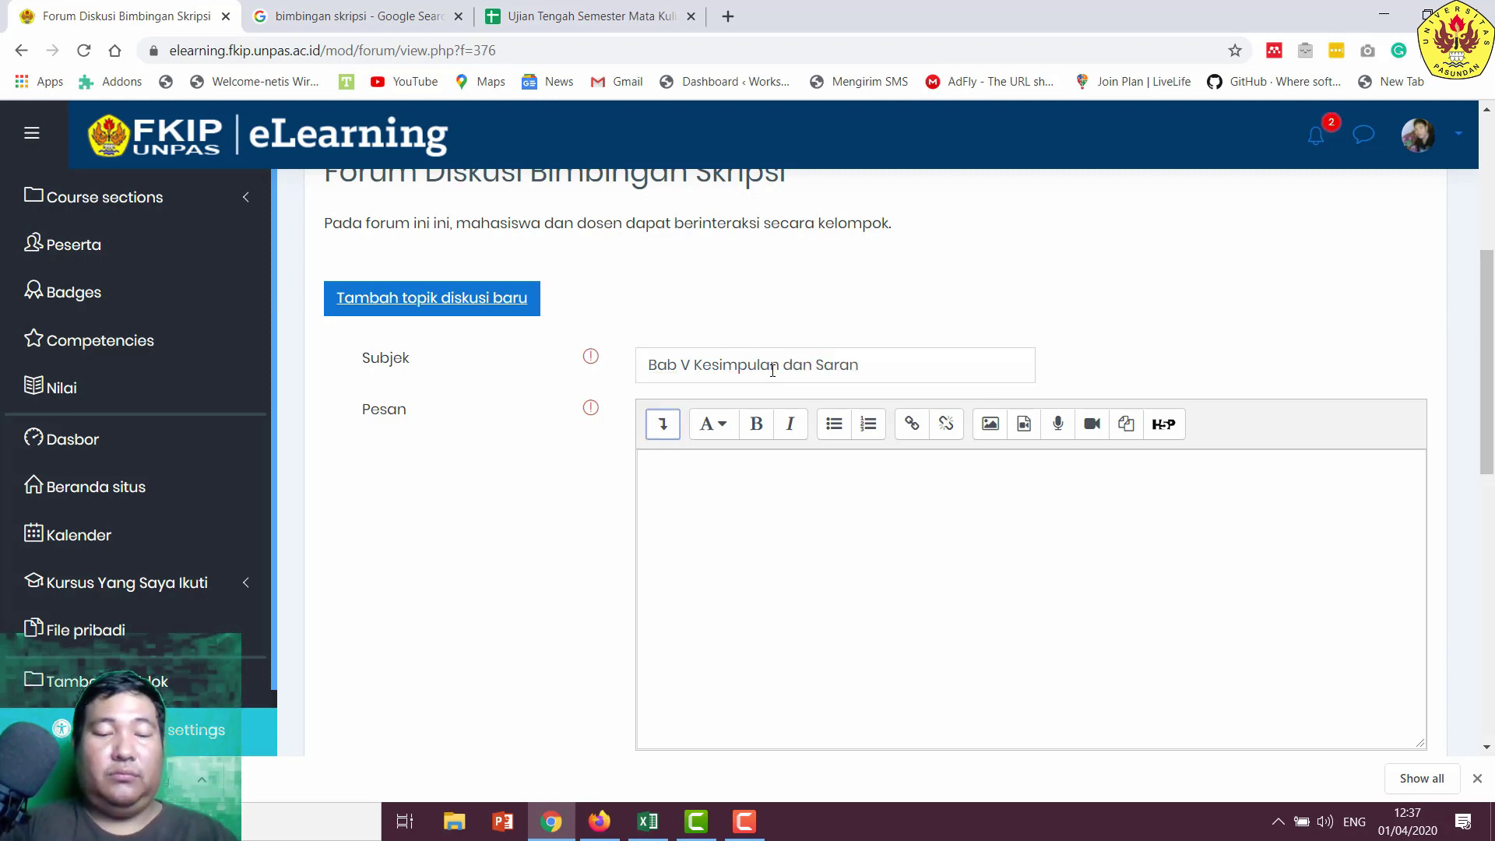
{"action": "key", "text": "Tab"}
{"action": "type", "text": "pada"}
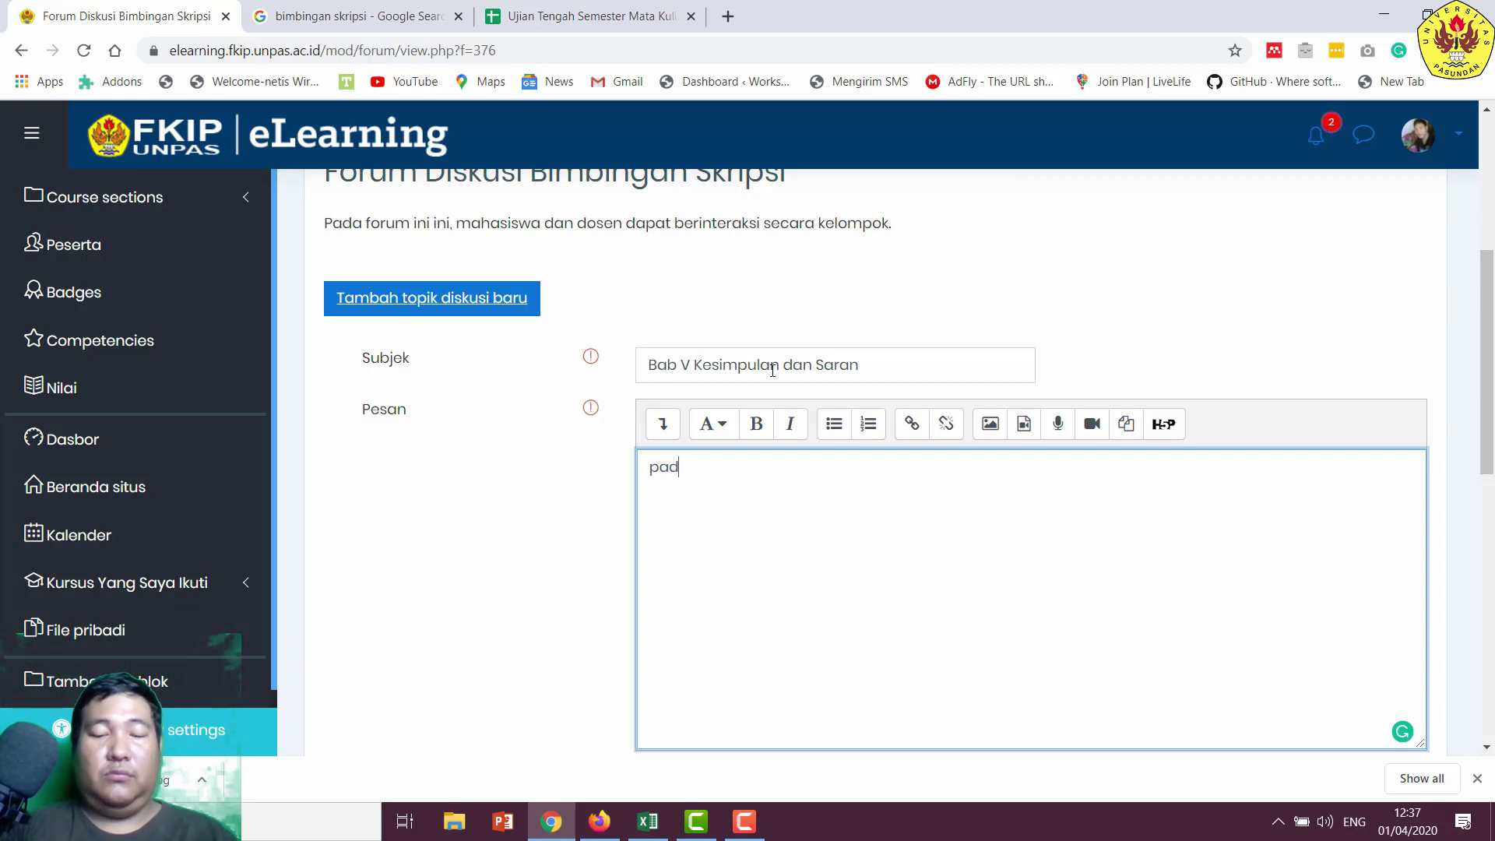
{"action": "key", "text": "BackSpace"}
{"action": "key", "text": "BackSpace"}
{"action": "key", "text": "BackSpace"}
{"action": "type", "text": "Pada "}
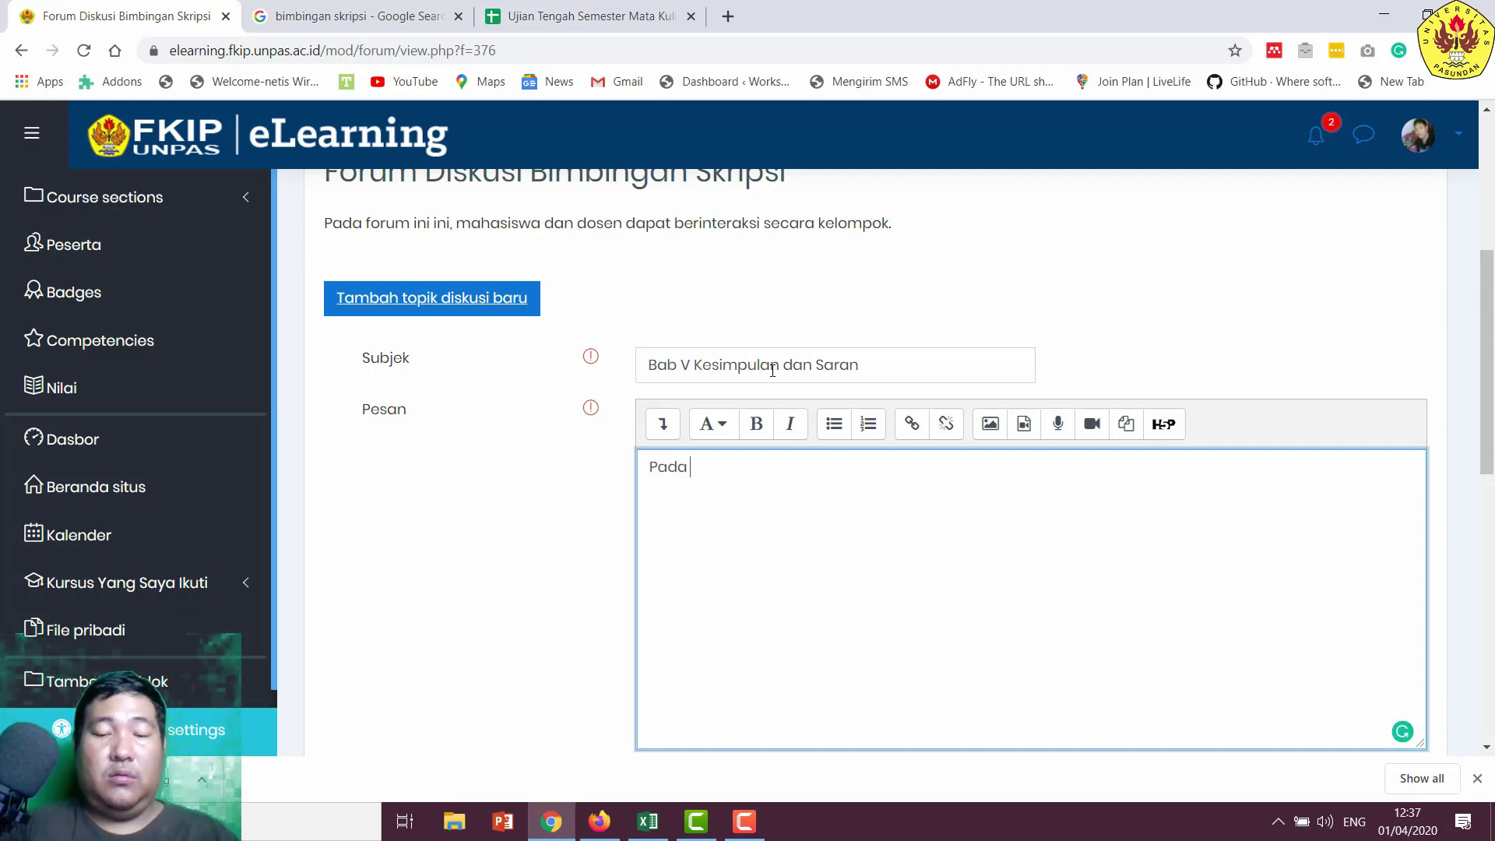
{"action": "type", "text": "bagian ini"}
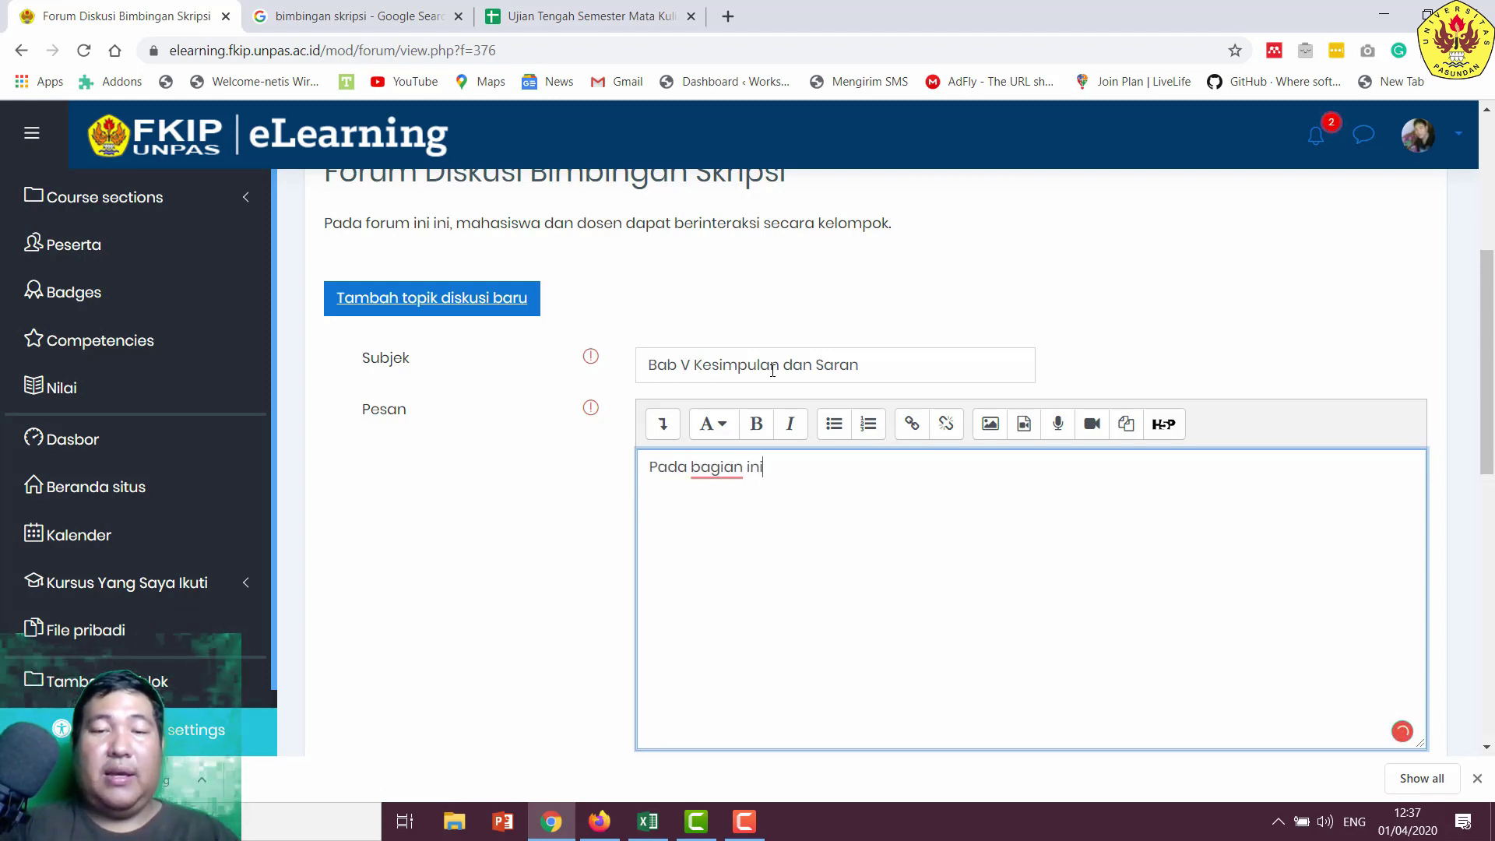
{"action": "type", "text": ", mahasi"}
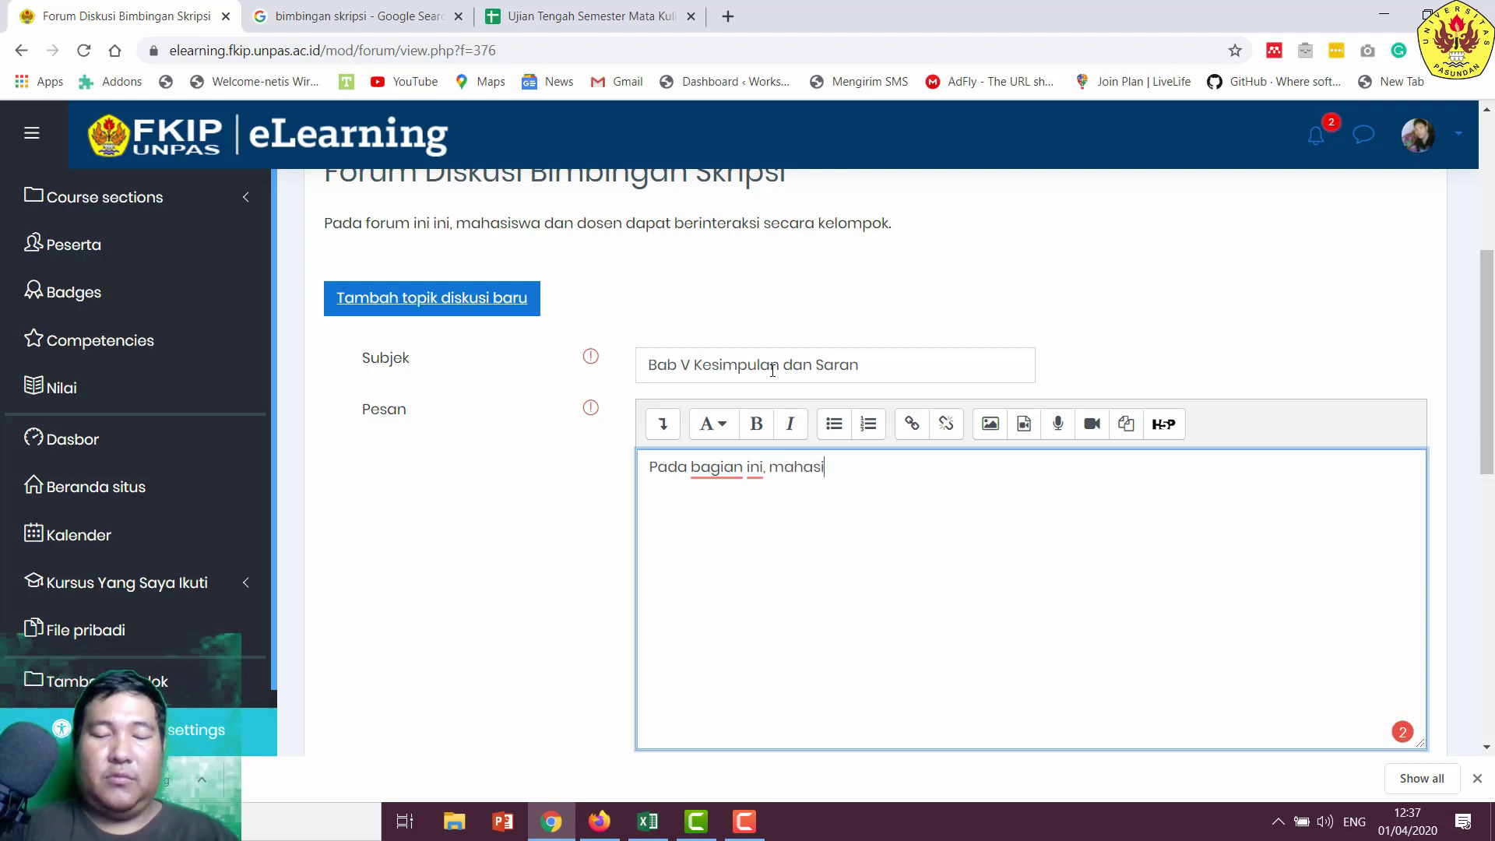
{"action": "type", "text": "swa dan "}
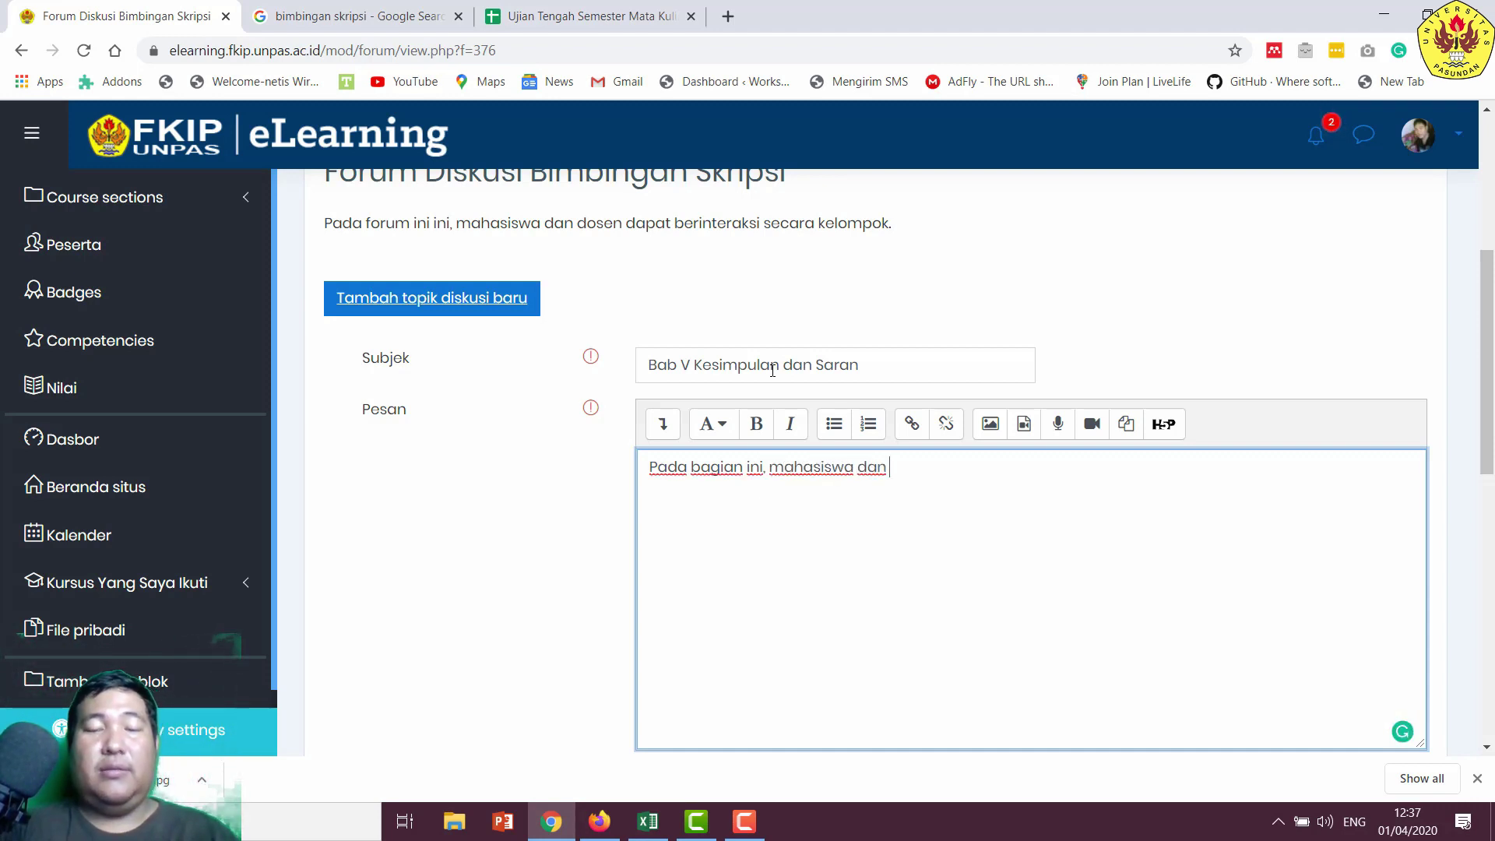
{"action": "type", "text": "dosen dapat"}
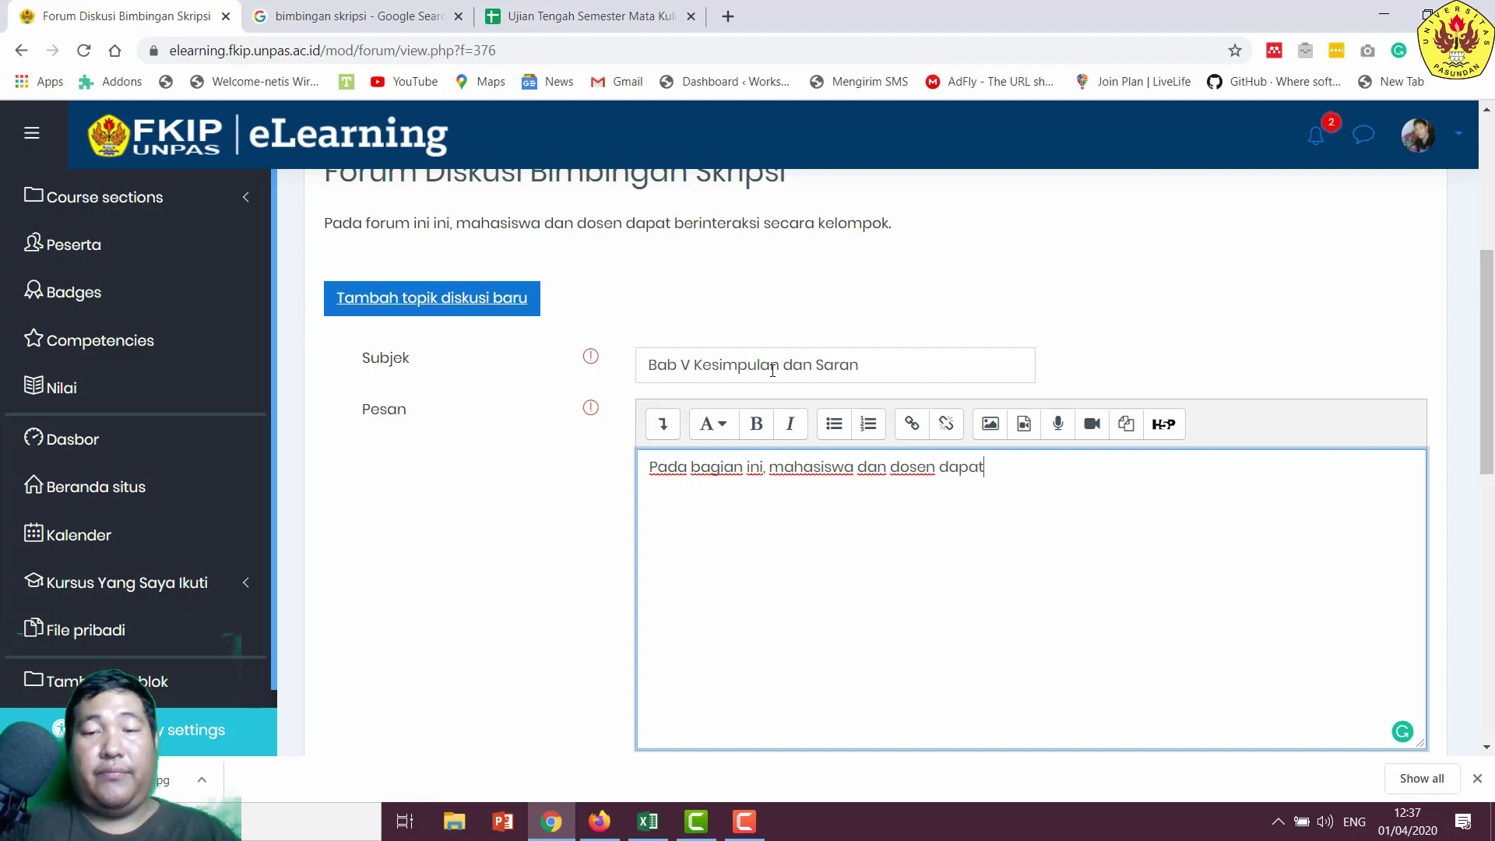
{"action": "type", "text": " berdiksu"}
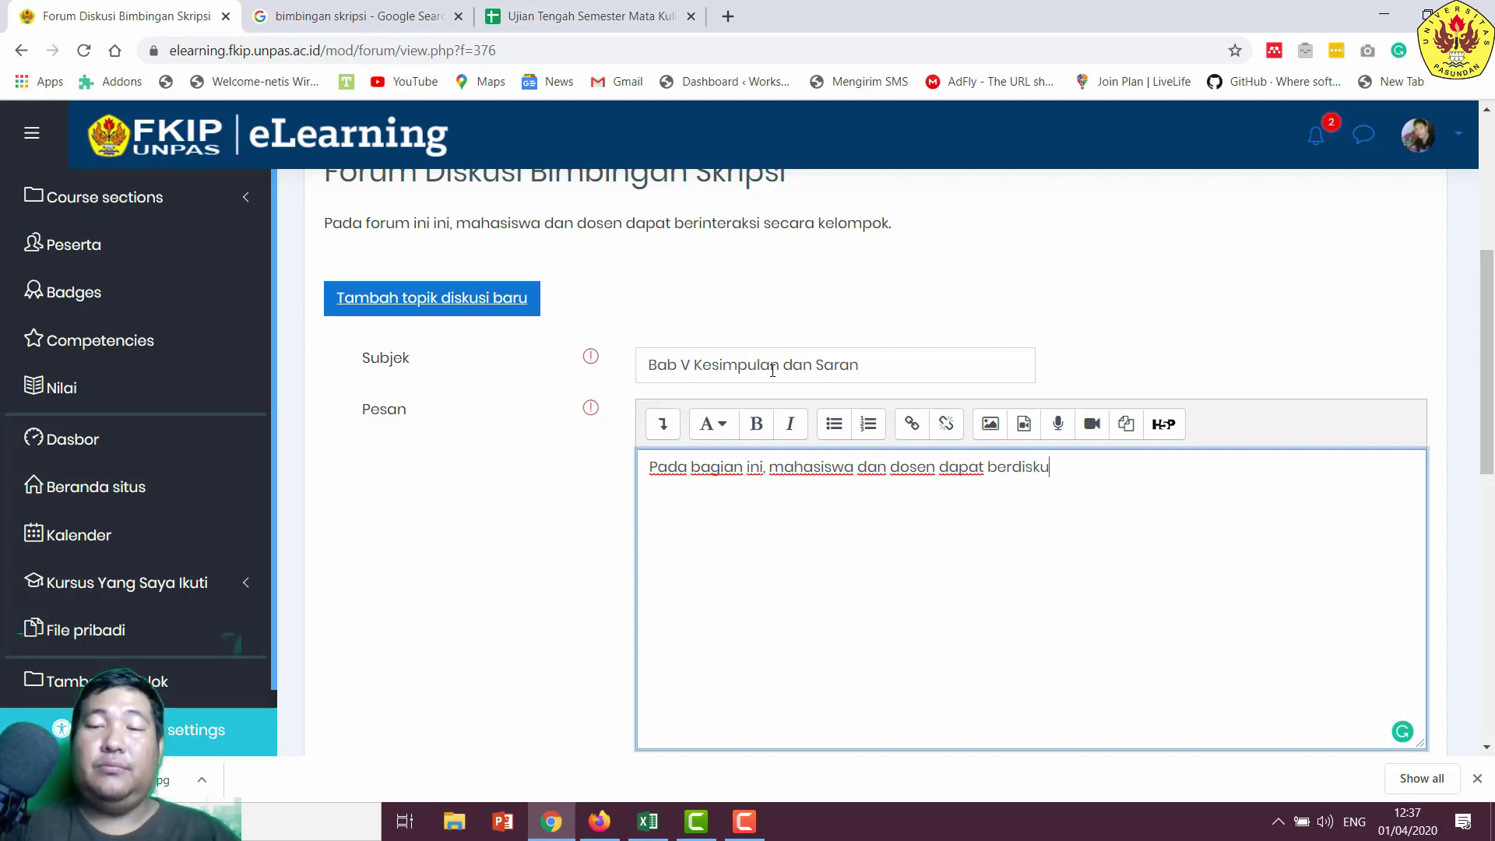
{"action": "type", "text": "si menge"}
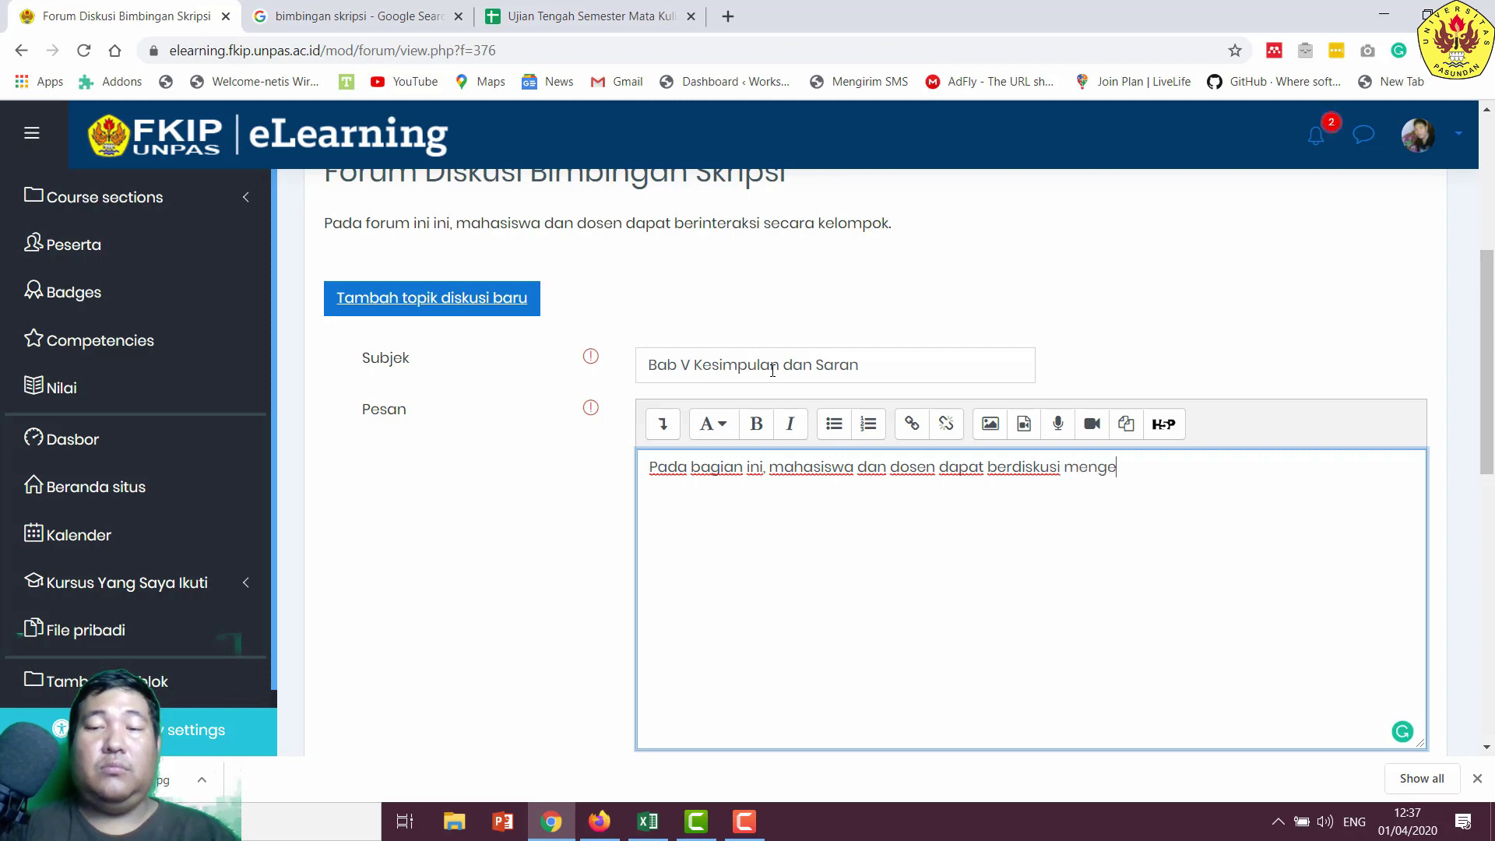
{"action": "type", "text": "nai bab V."}
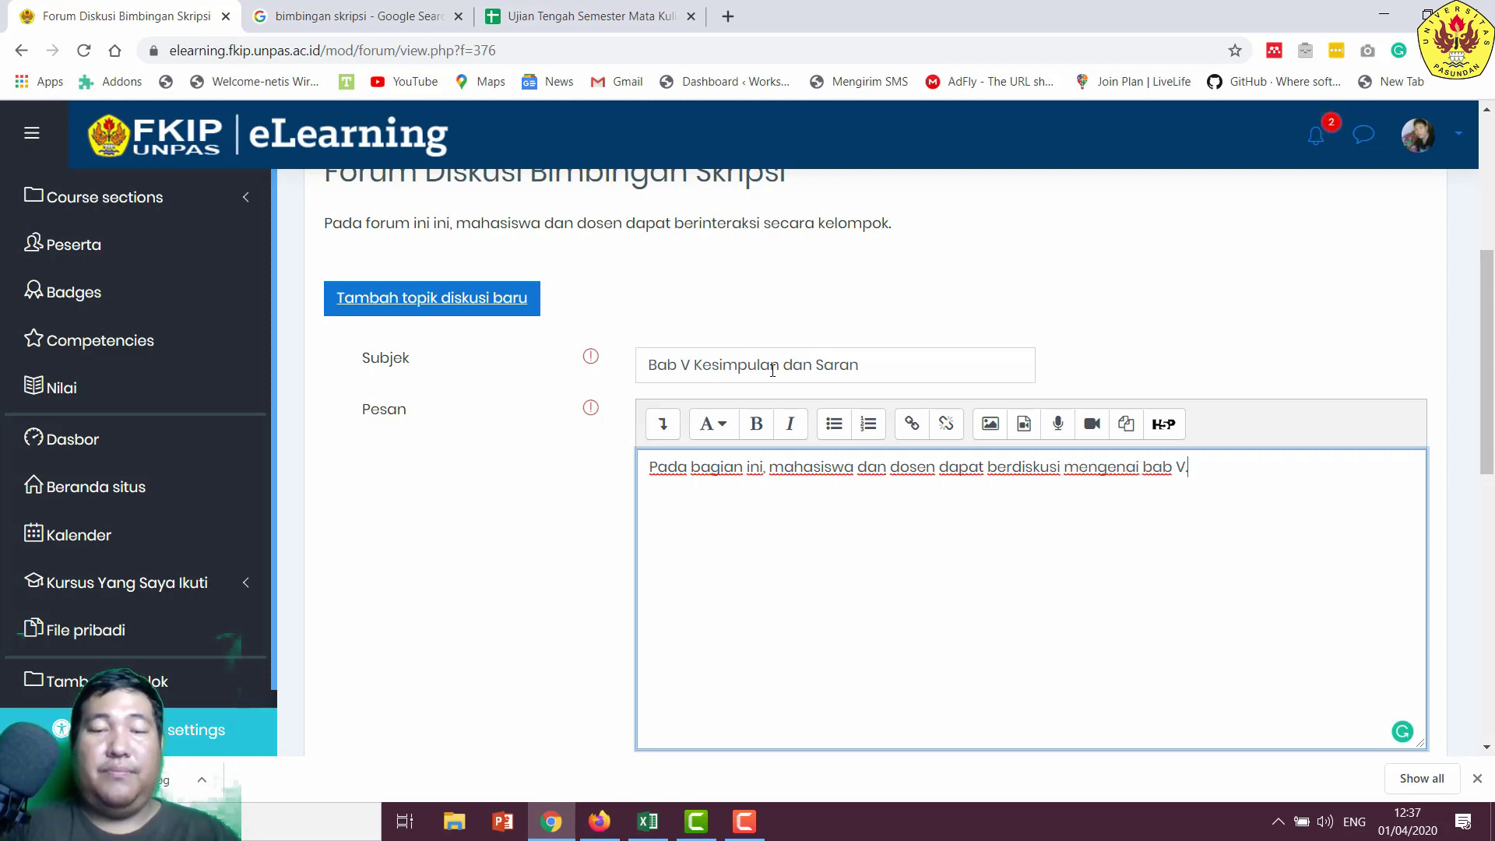
{"action": "scroll", "coordinate": [773, 370], "scroll_direction": "down", "scroll_amount": 5}
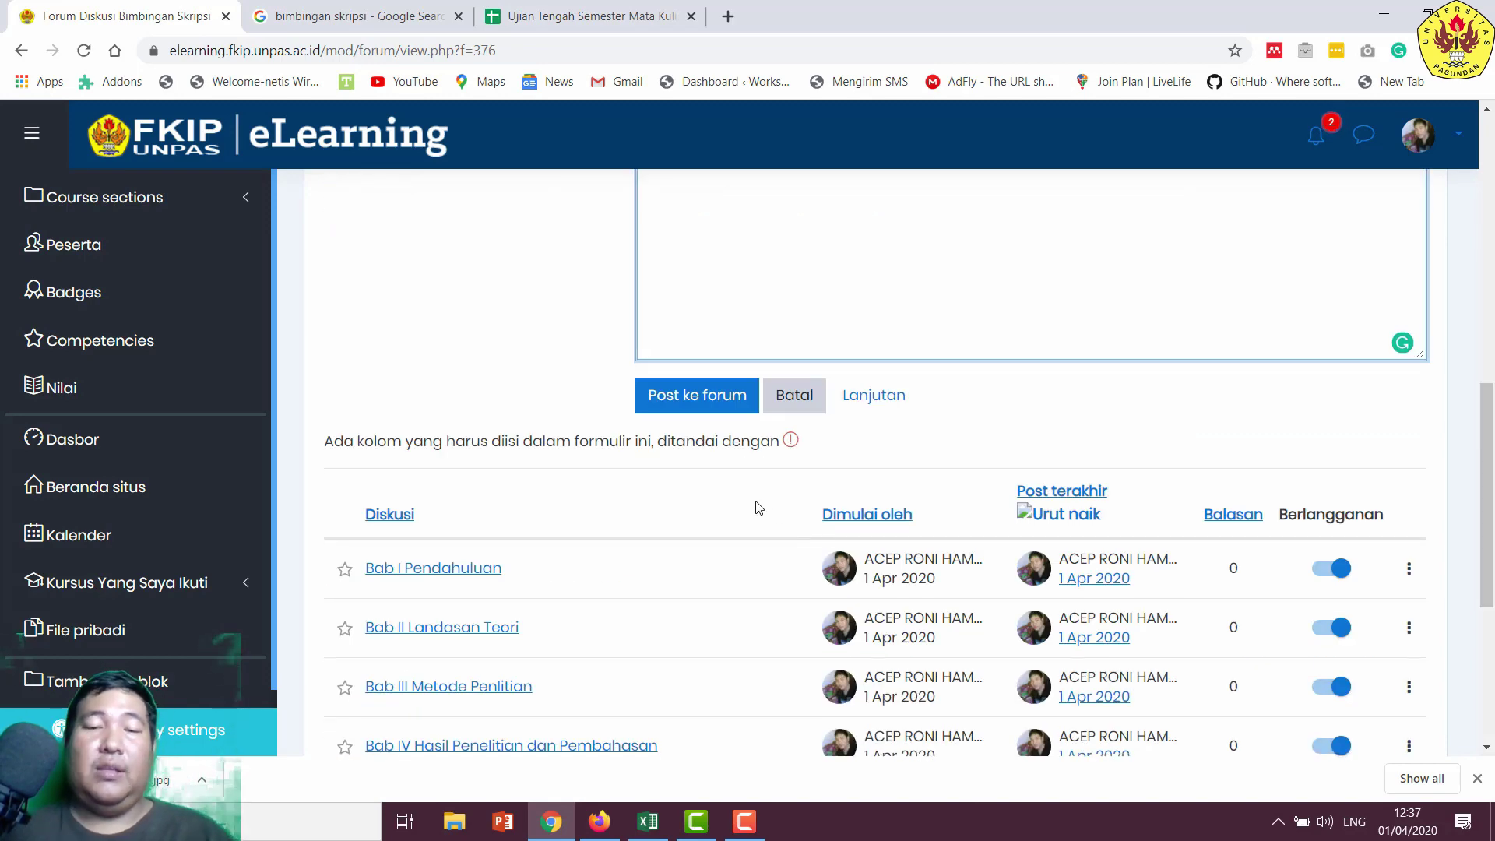
{"action": "left_click", "coordinate": [679, 398]}
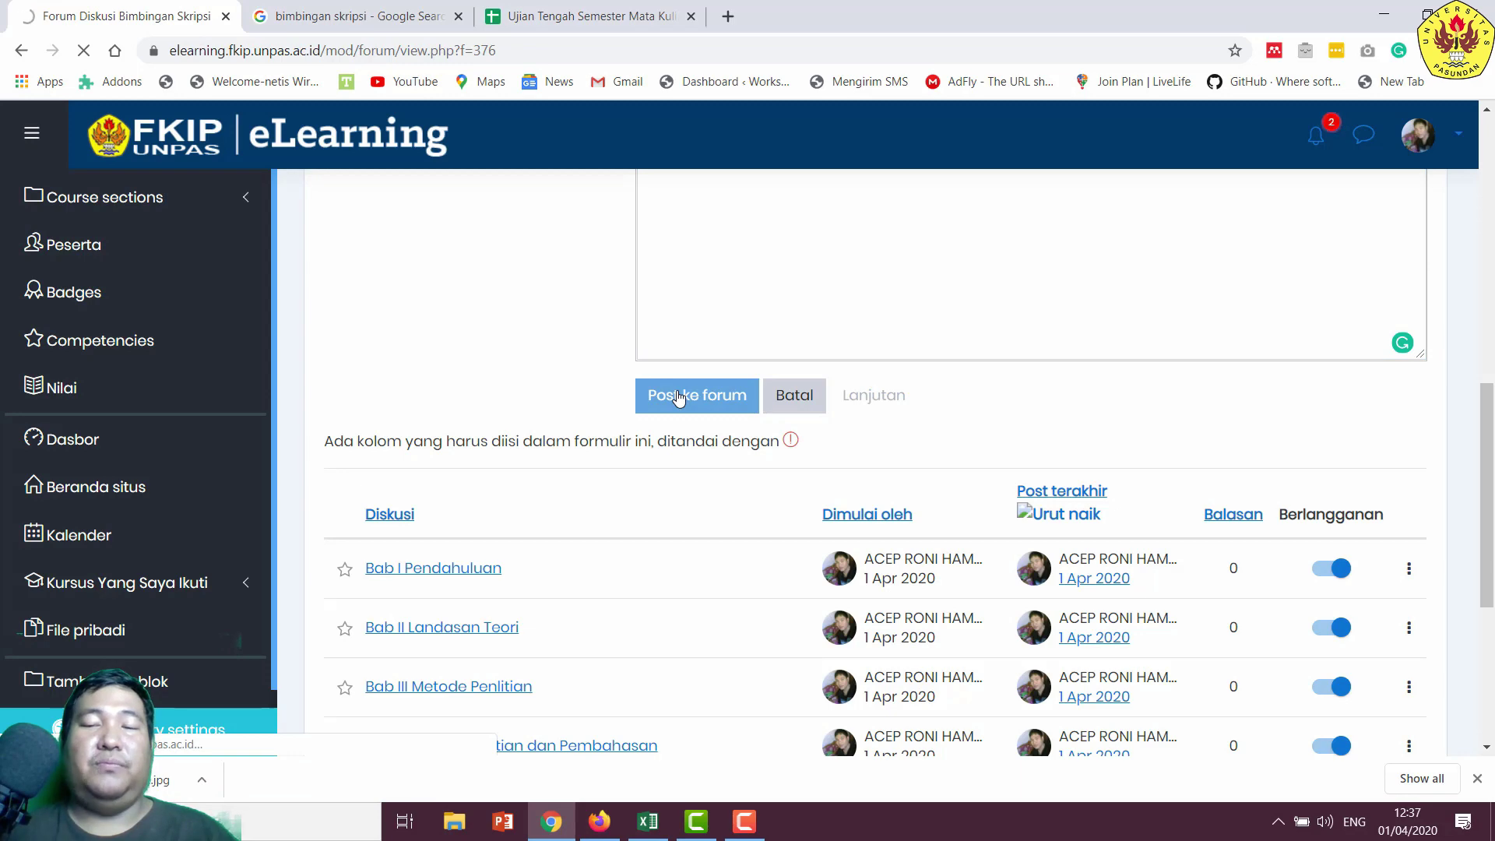
{"action": "scroll", "coordinate": [678, 397], "scroll_direction": "down", "scroll_amount": 10}
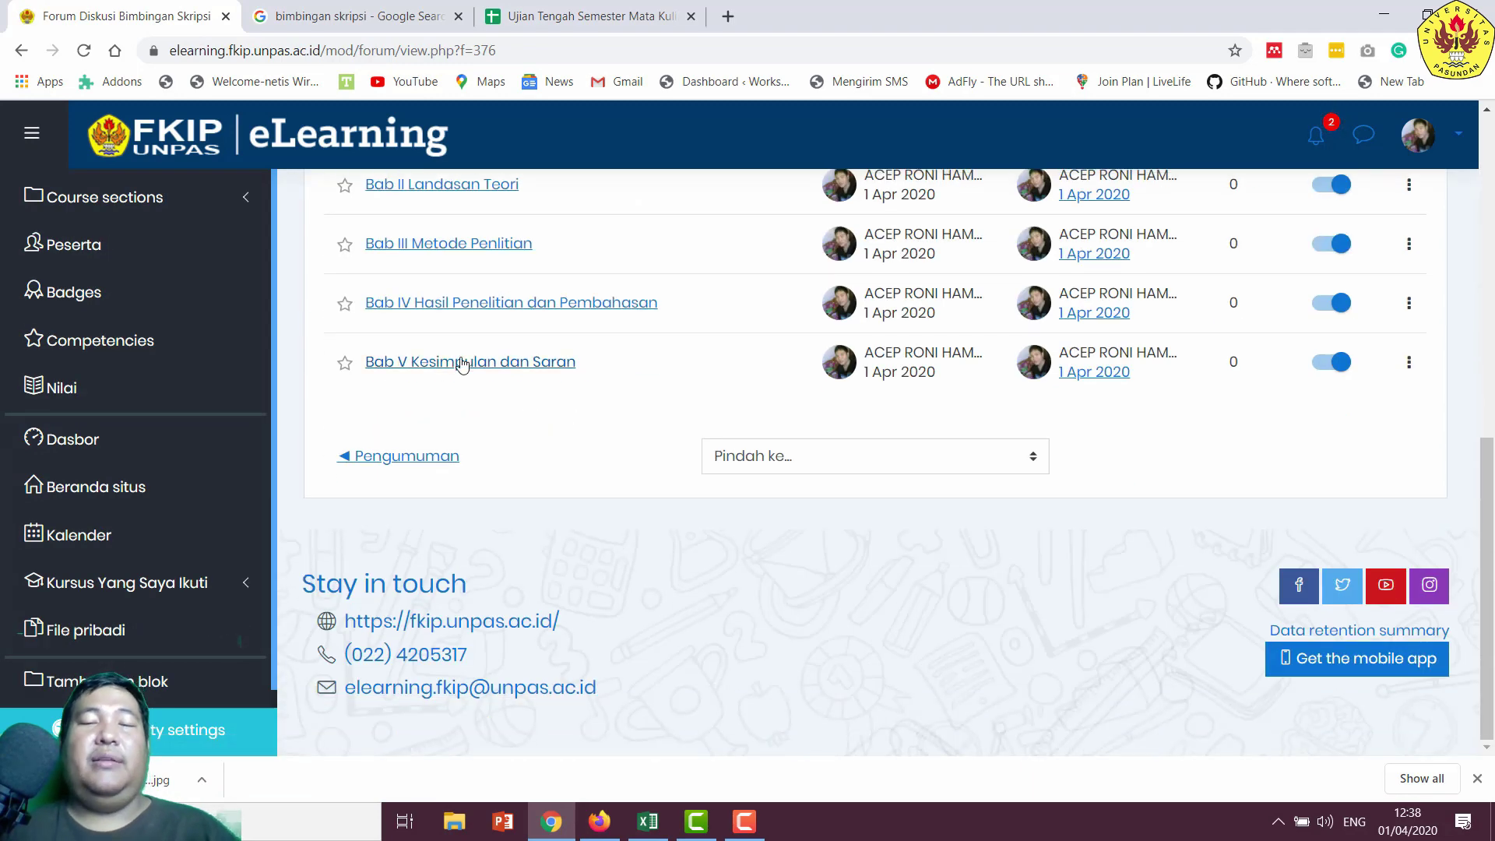
- Sort the forum discussions by 'Post terakhir', then flip the order back to ascending
{"action": "scroll", "coordinate": [464, 364], "scroll_direction": "up", "scroll_amount": 4}
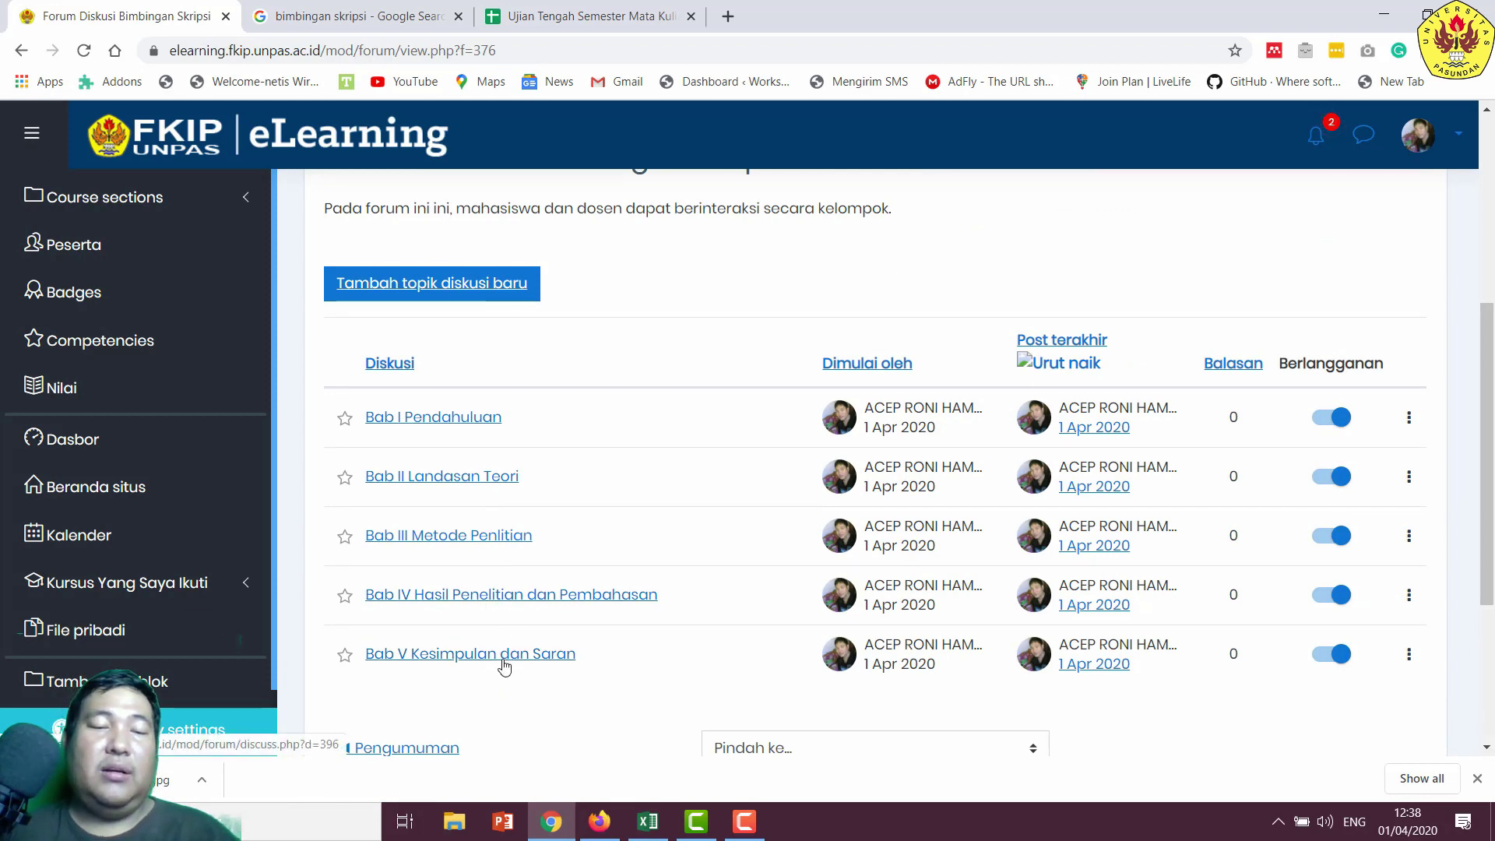
{"action": "left_click", "coordinate": [1078, 342]}
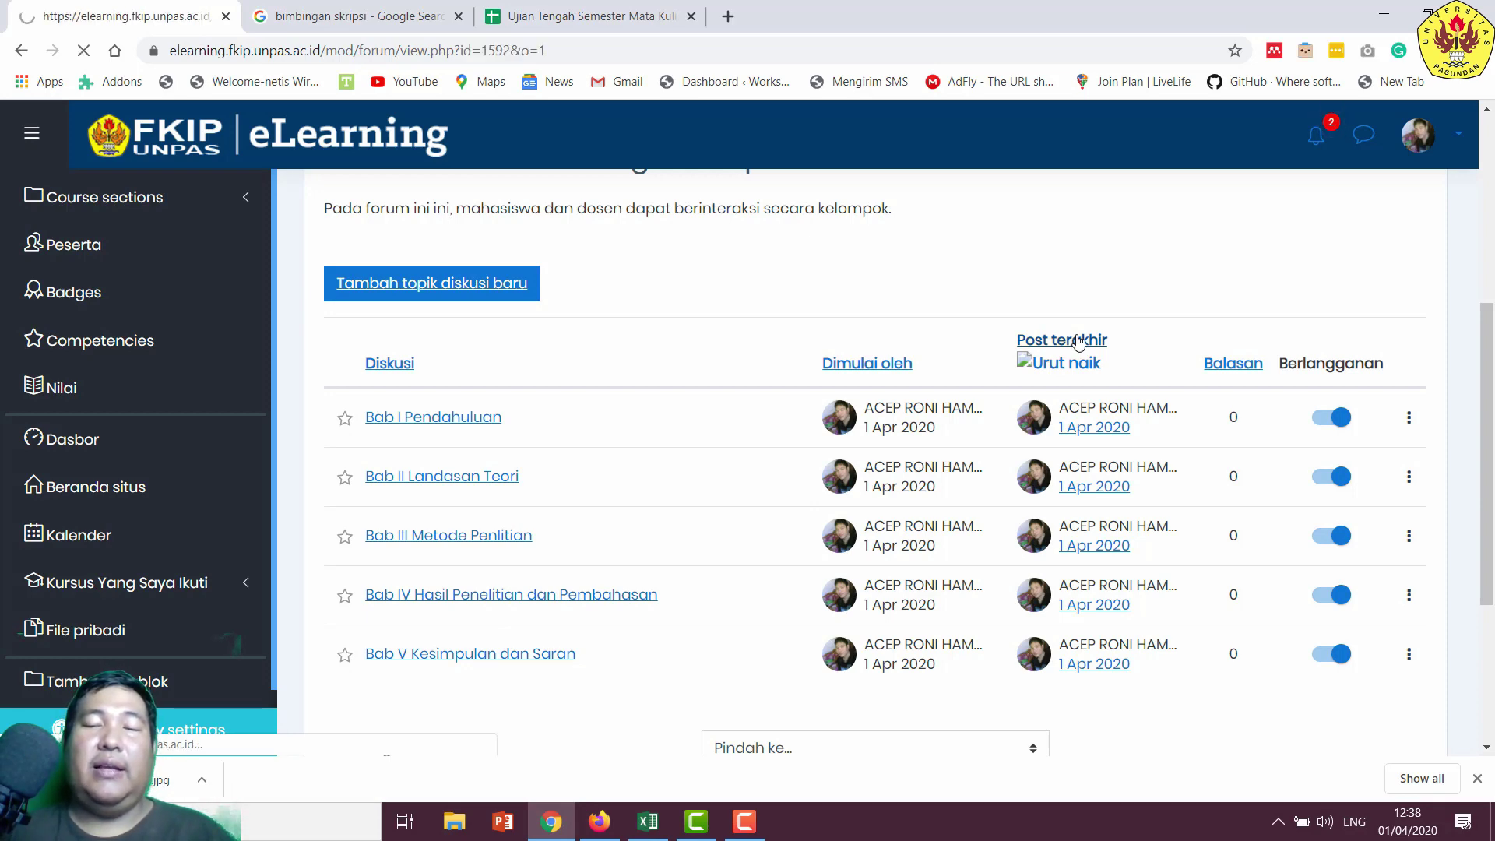
{"action": "scroll", "coordinate": [678, 611], "scroll_direction": "down", "scroll_amount": 4}
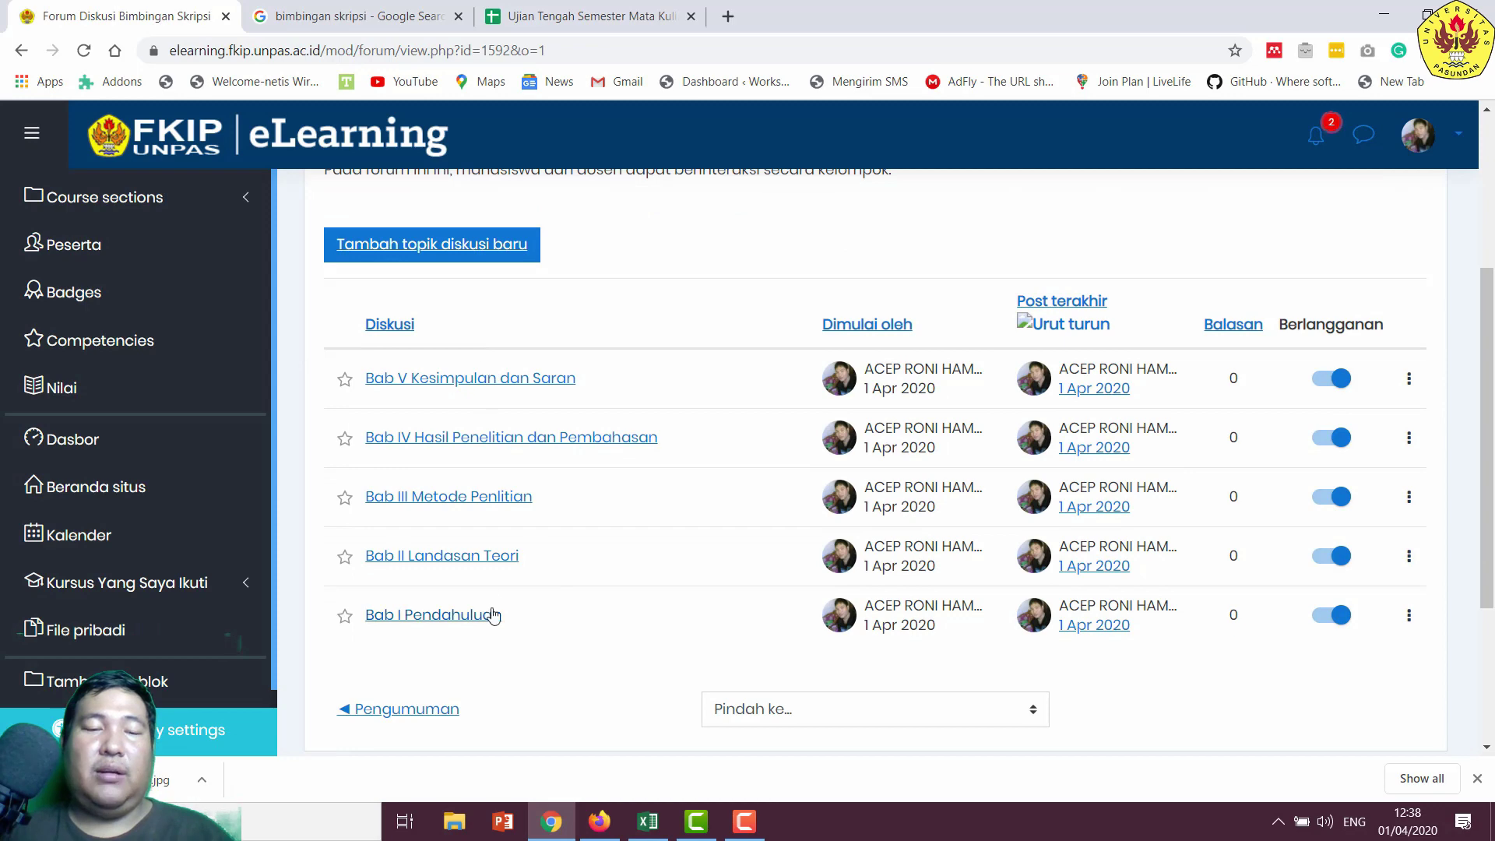
{"action": "left_click", "coordinate": [1095, 302]}
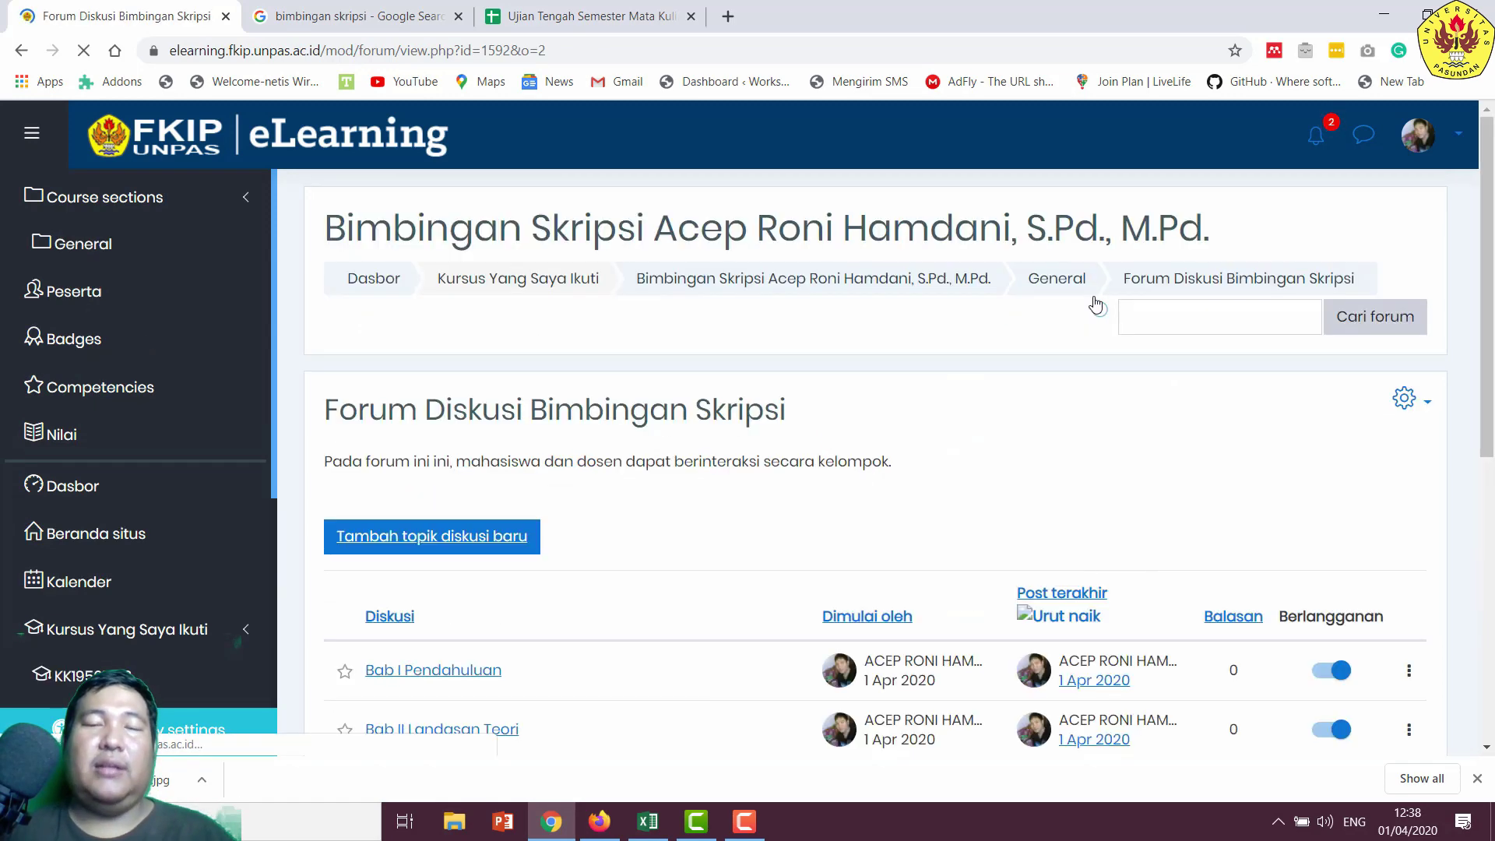
{"action": "scroll", "coordinate": [624, 384], "scroll_direction": "down", "scroll_amount": 4}
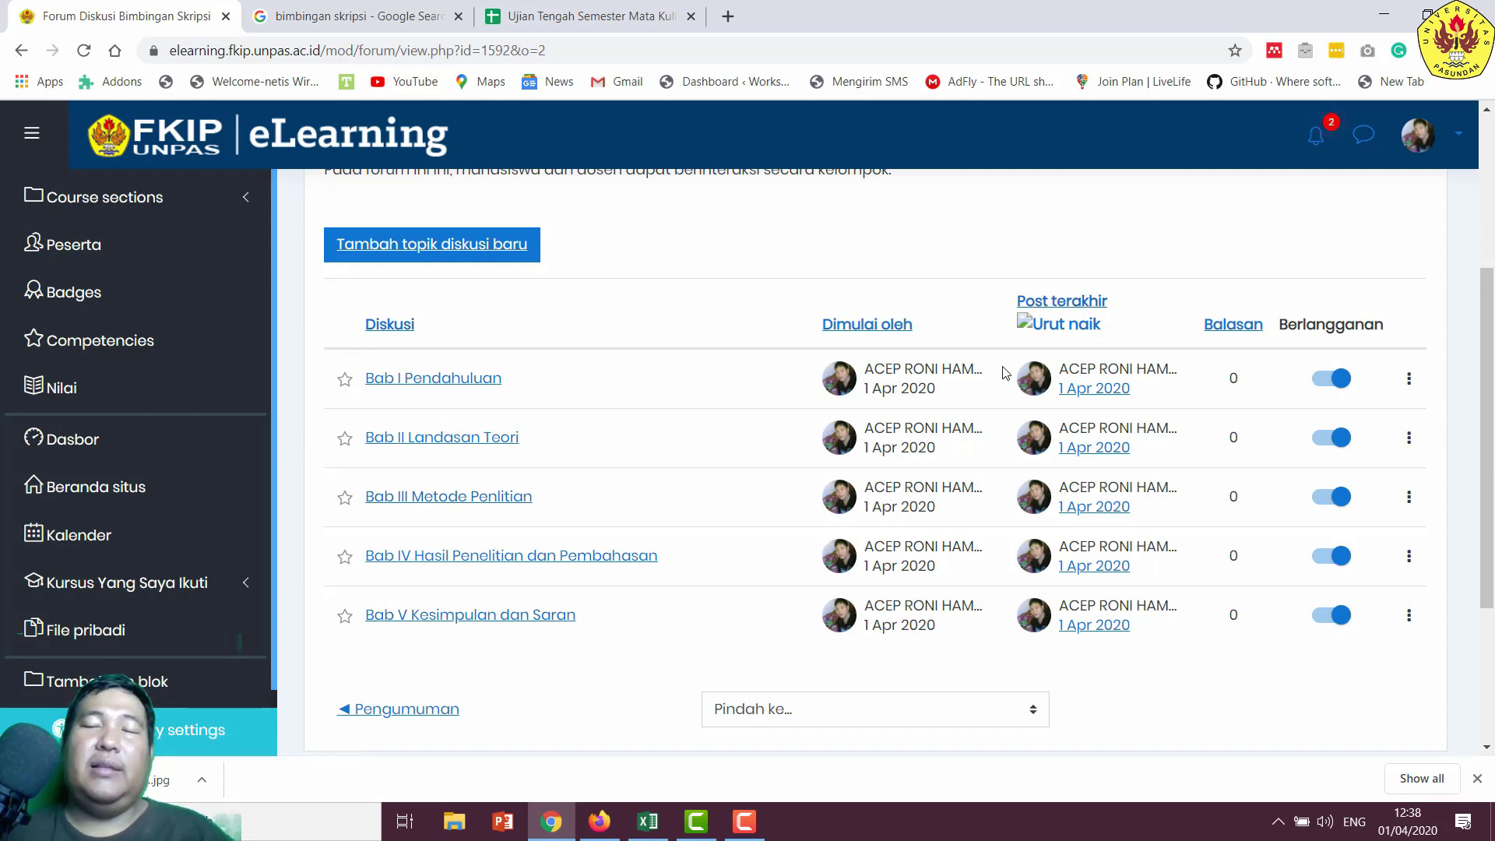
{"action": "scroll", "coordinate": [1085, 338], "scroll_direction": "up", "scroll_amount": 4}
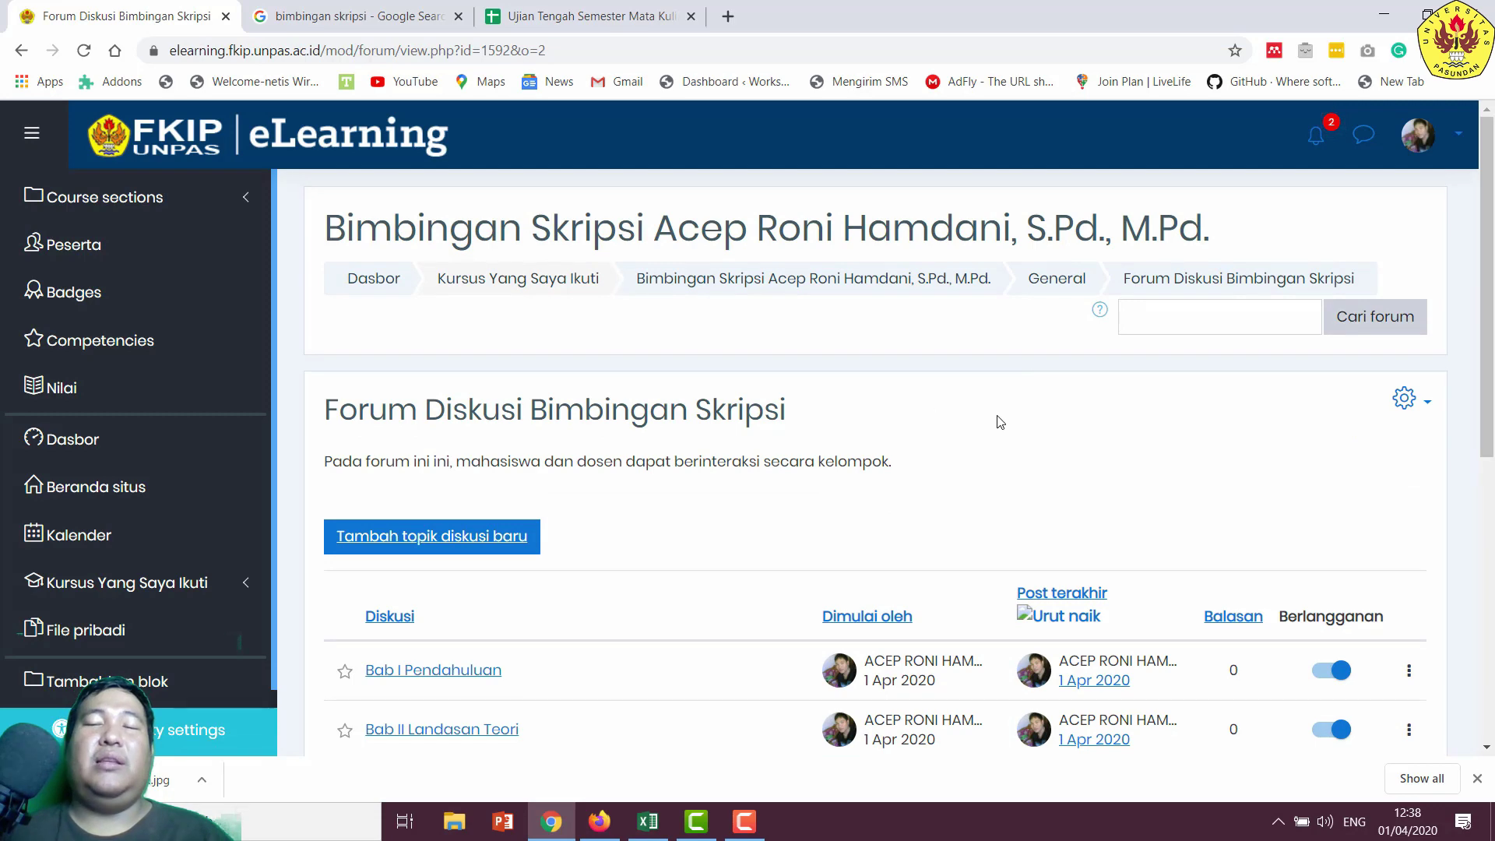
- Go to the General section, reopen Forum Diskusi Bimbingan Skripsi, then go back to the course page
{"action": "left_click", "coordinate": [1051, 293]}
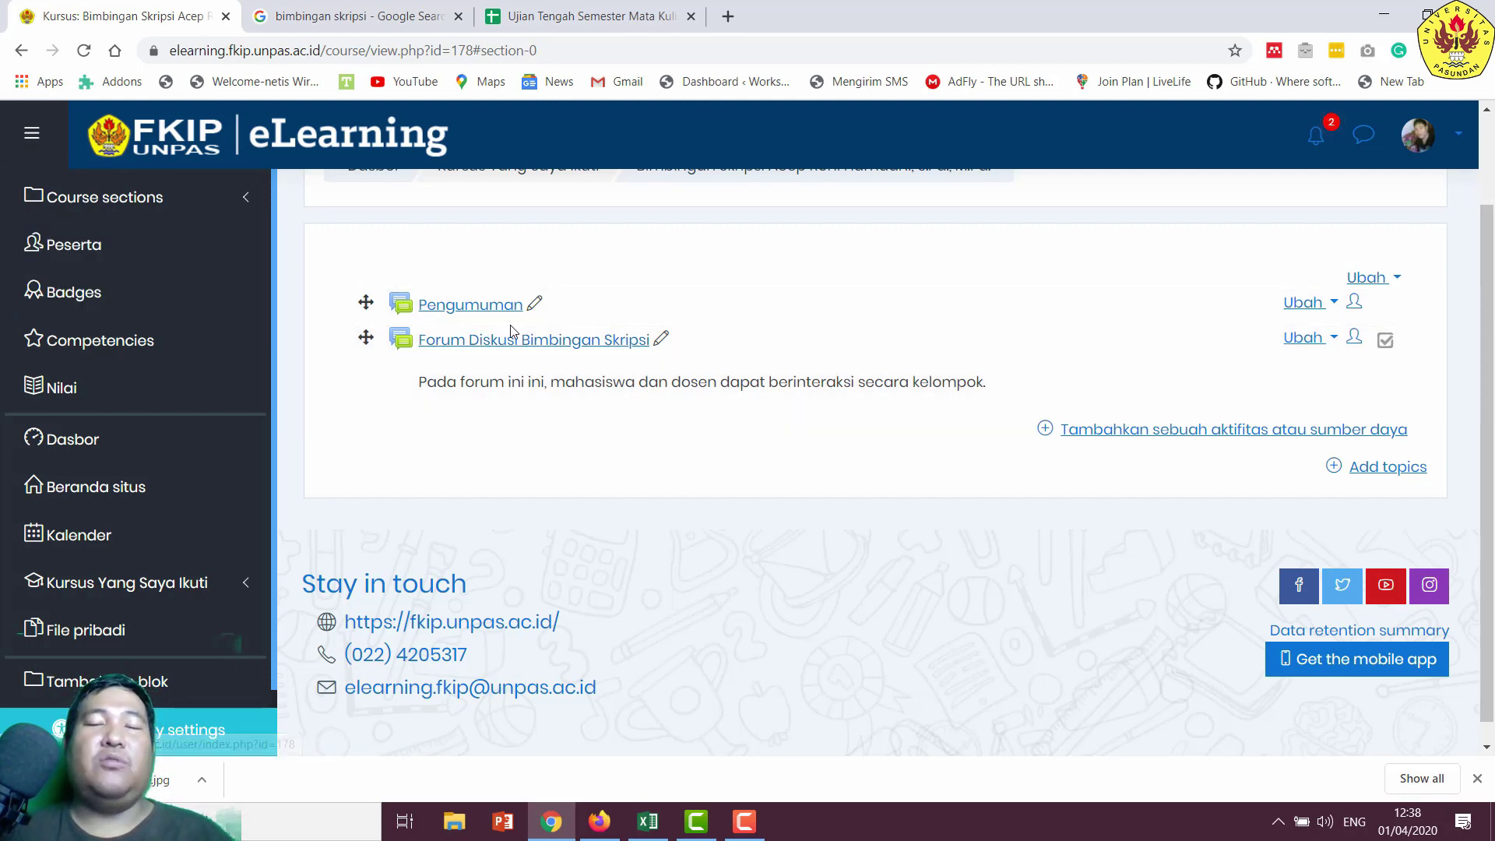
{"action": "left_click", "coordinate": [584, 345]}
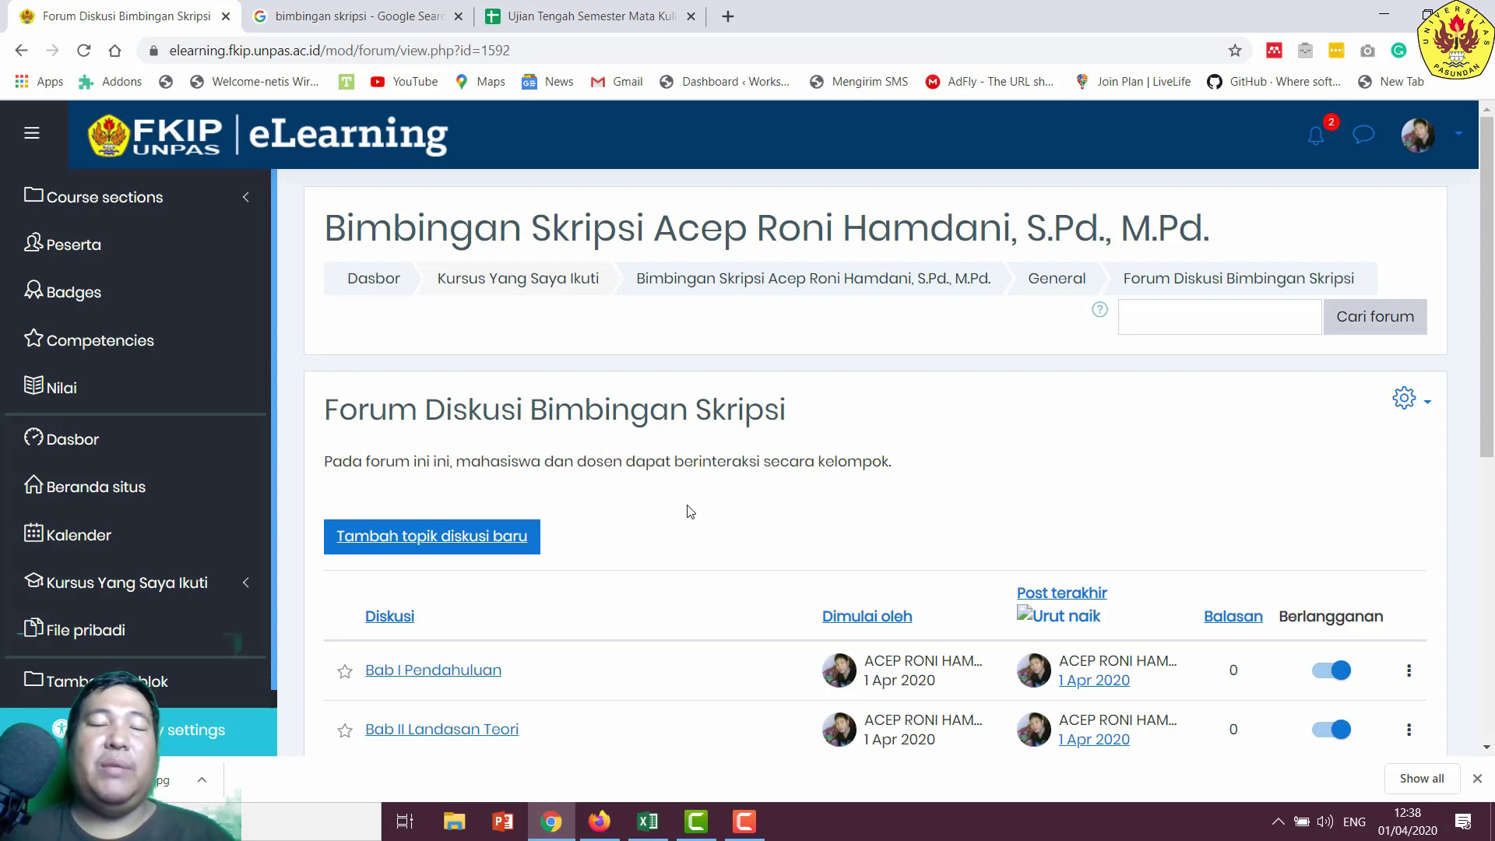
{"action": "scroll", "coordinate": [736, 516], "scroll_direction": "down", "scroll_amount": 3}
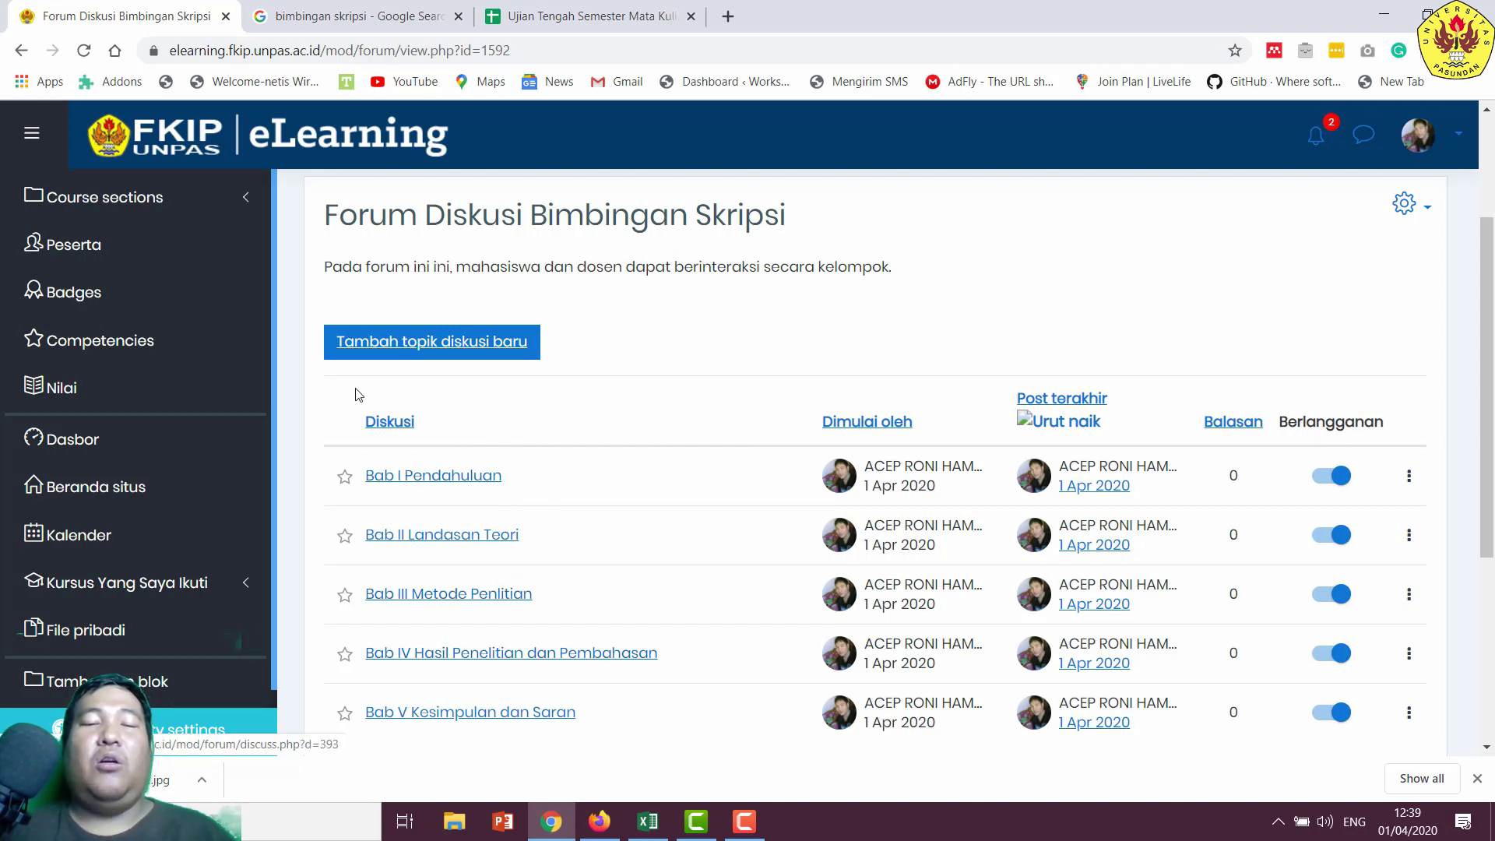
{"action": "left_click", "coordinate": [21, 50]}
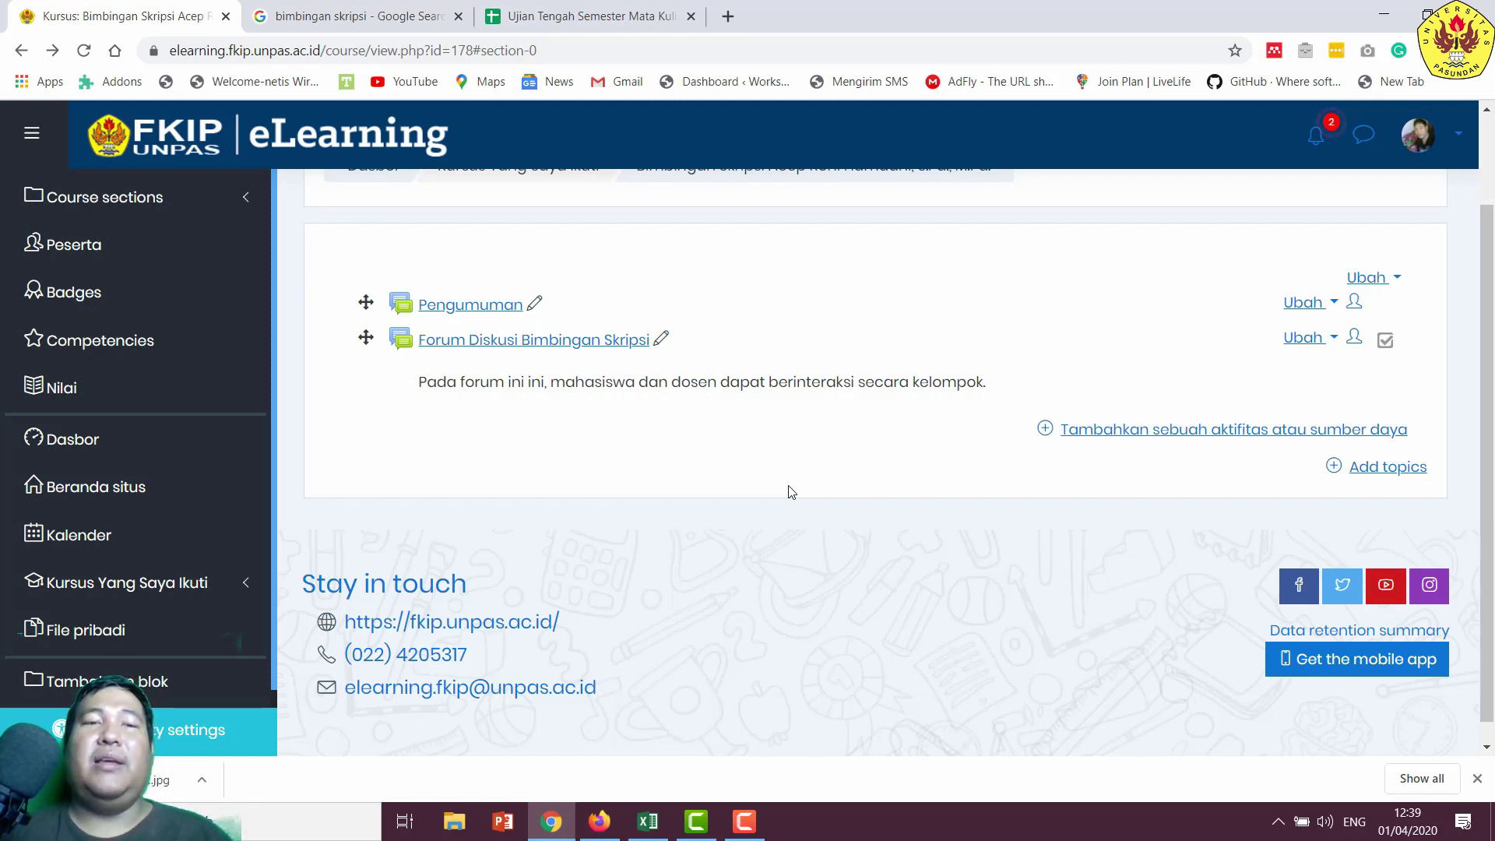
- Open the participants page in a new tab and copy all eleven participant rows
{"action": "right_click", "coordinate": [174, 258]}
{"action": "left_click", "coordinate": [179, 258]}
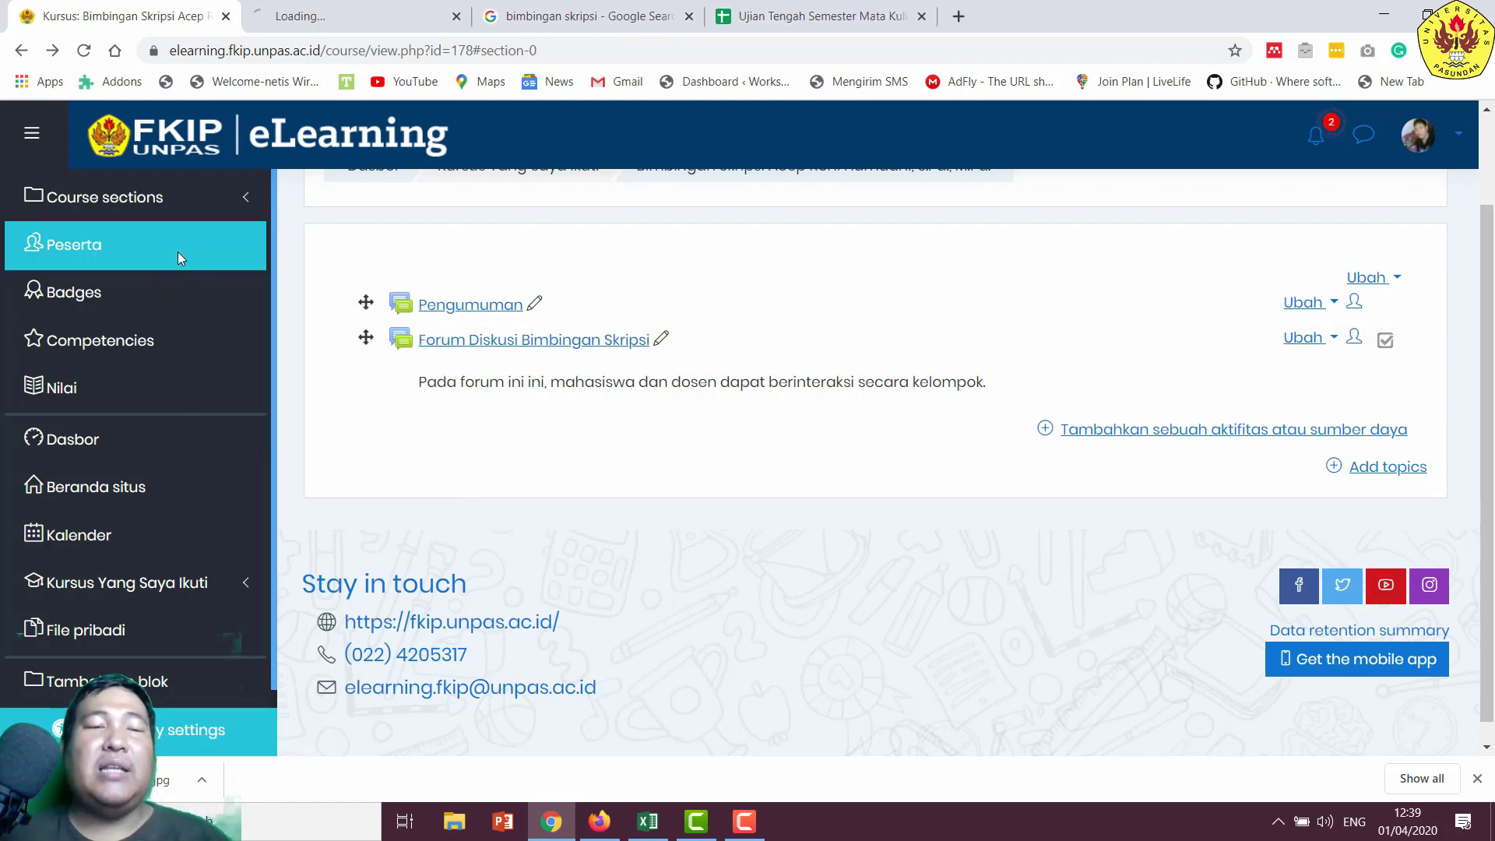
{"action": "left_click", "coordinate": [342, 16]}
{"action": "scroll", "coordinate": [787, 596], "scroll_direction": "down", "scroll_amount": 5}
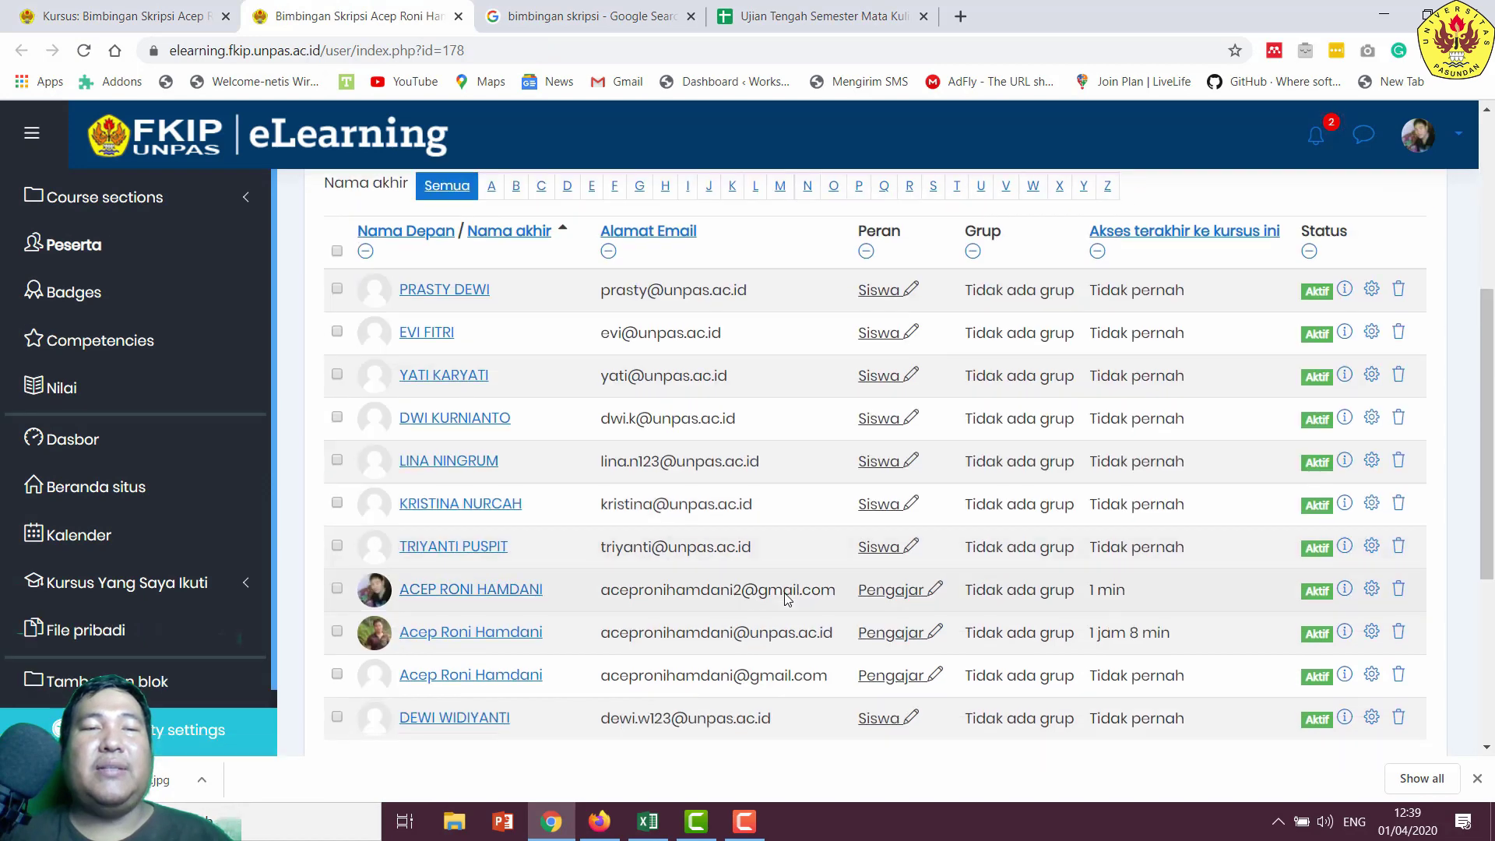
{"action": "left_click_drag", "start_coordinate": [376, 292], "coordinate": [514, 418]}
{"action": "scroll", "coordinate": [551, 561], "scroll_direction": "down", "scroll_amount": 2}
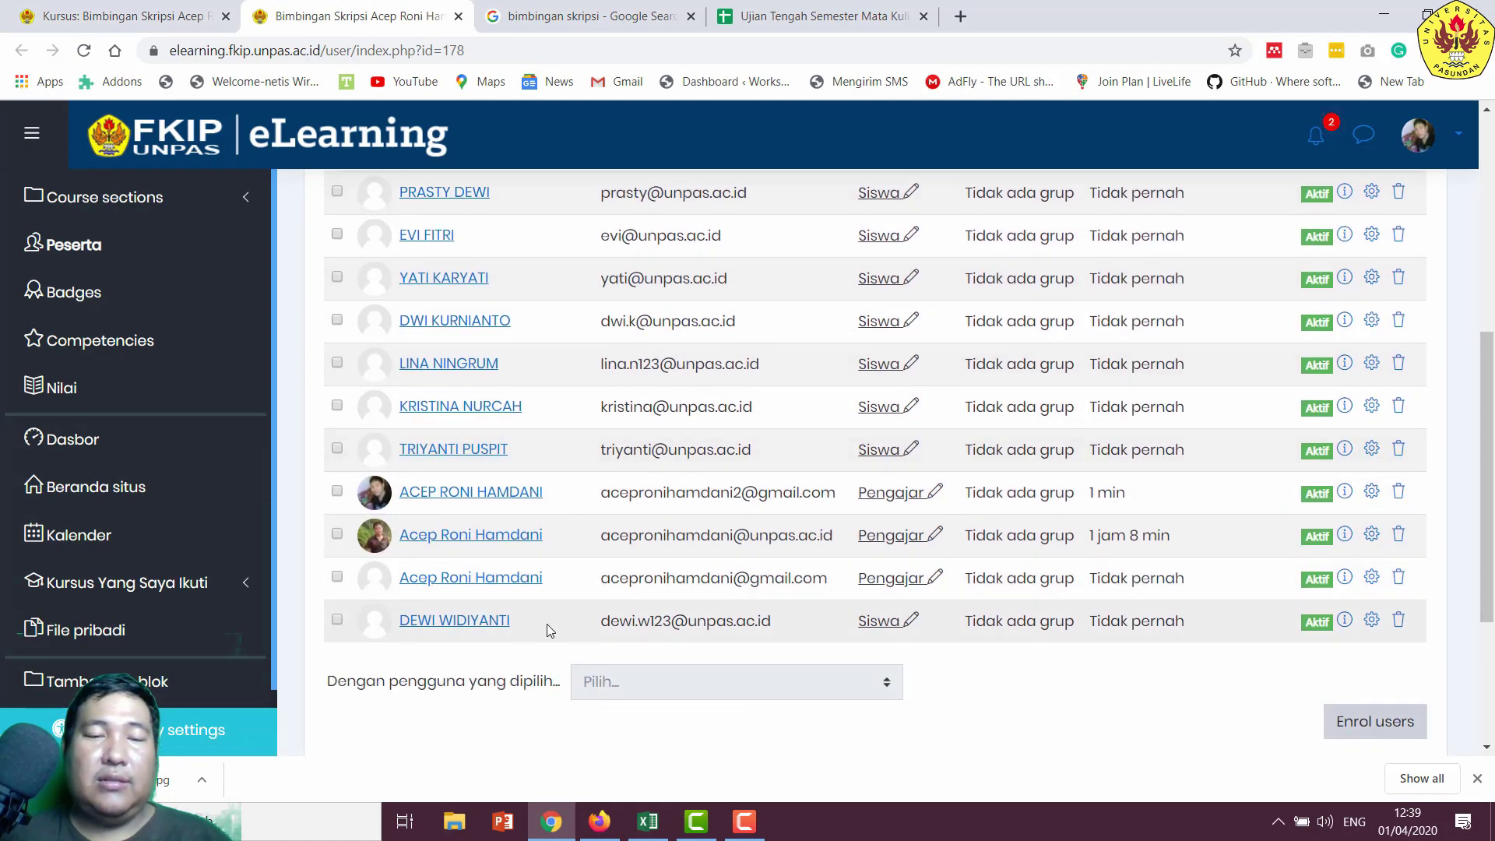
{"action": "left_click_drag", "start_coordinate": [550, 631], "coordinate": [362, 187]}
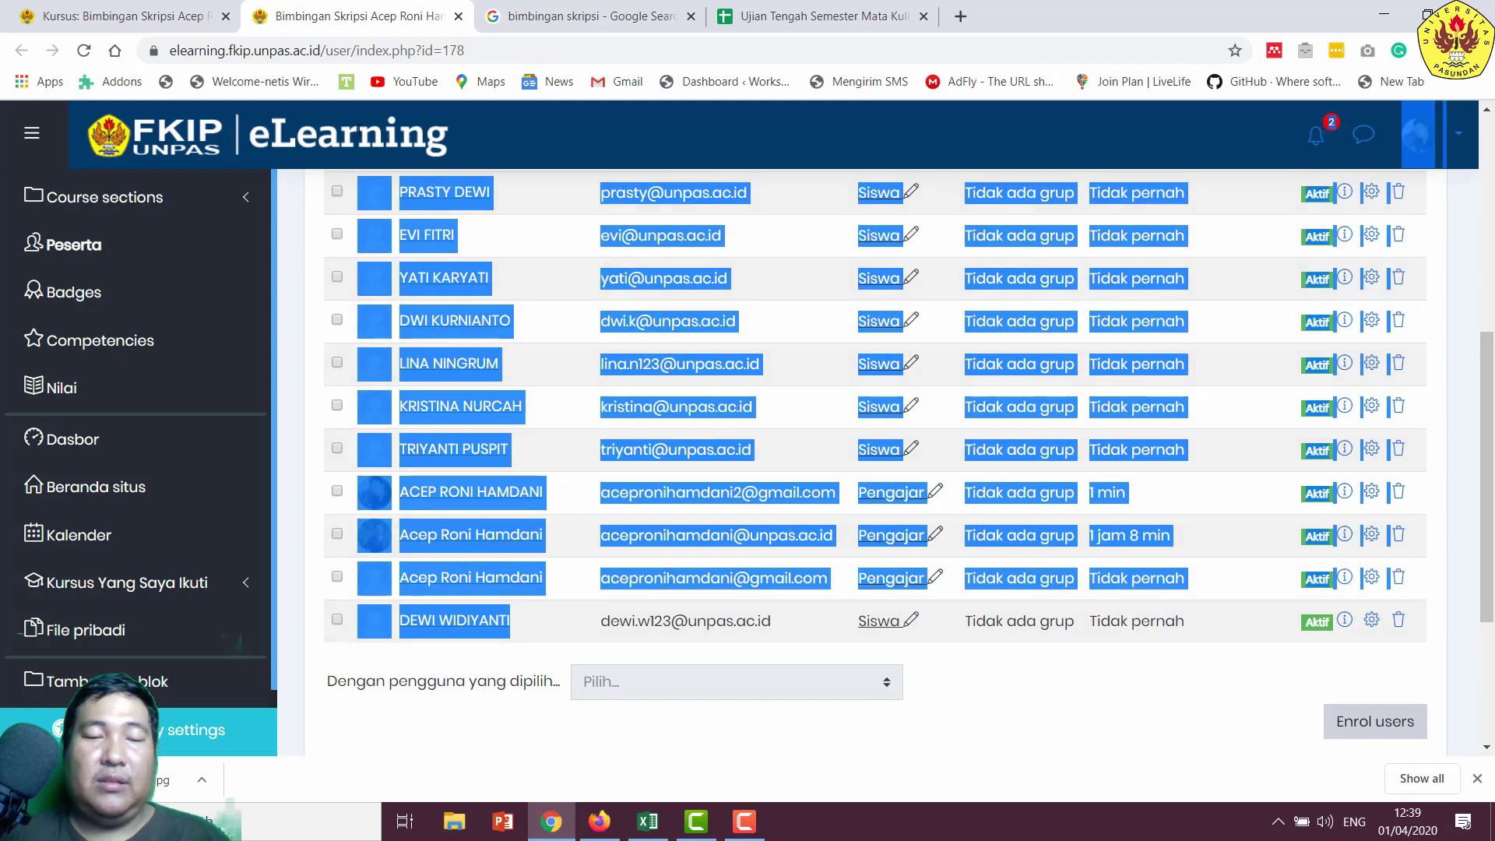
{"action": "scroll", "coordinate": [454, 397], "scroll_direction": "up", "scroll_amount": 3}
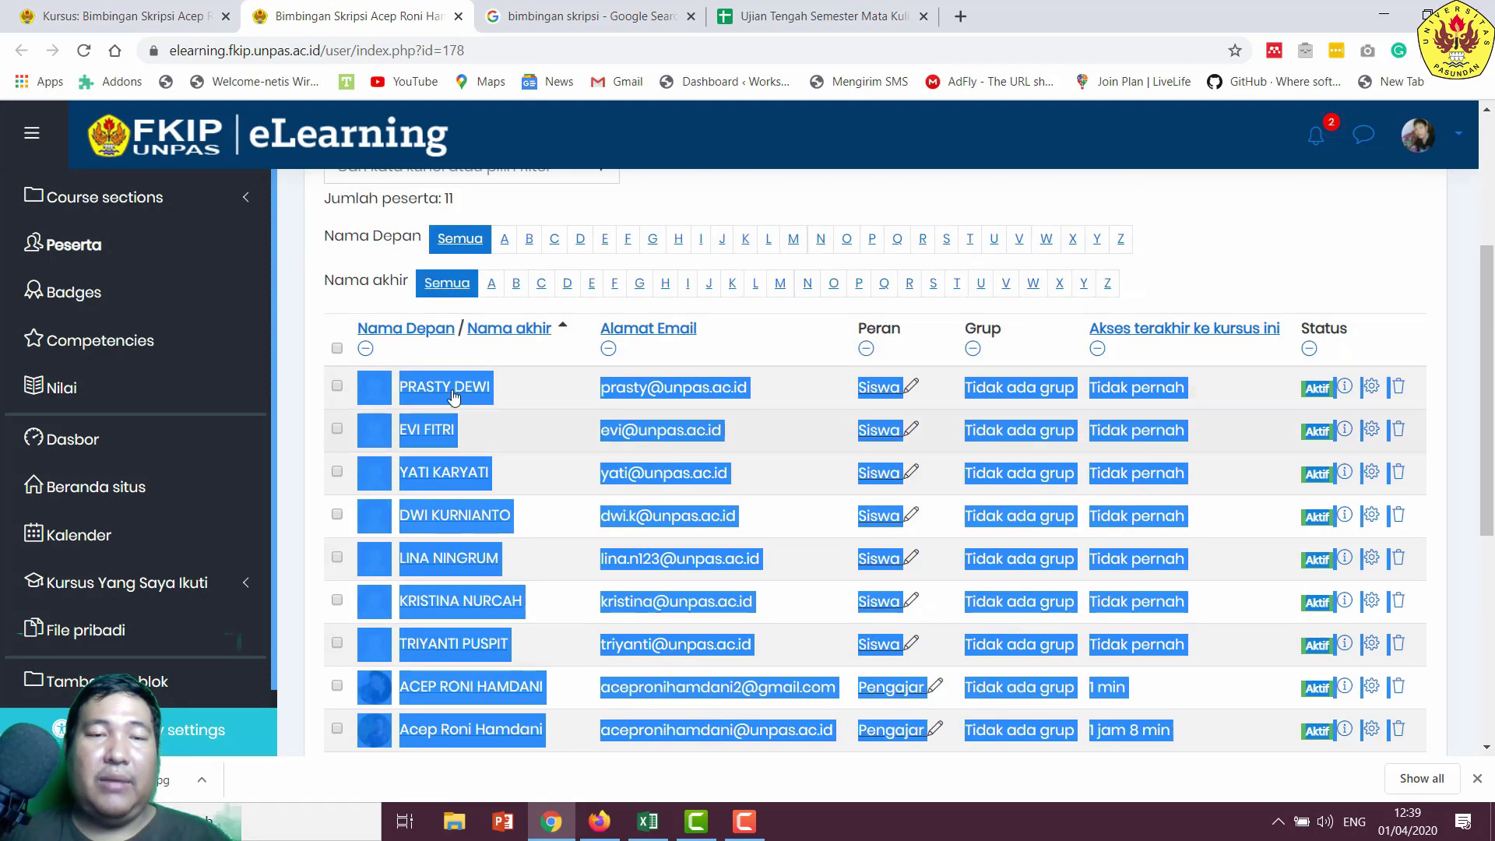
{"action": "right_click", "coordinate": [454, 397]}
{"action": "left_click", "coordinate": [573, 570]}
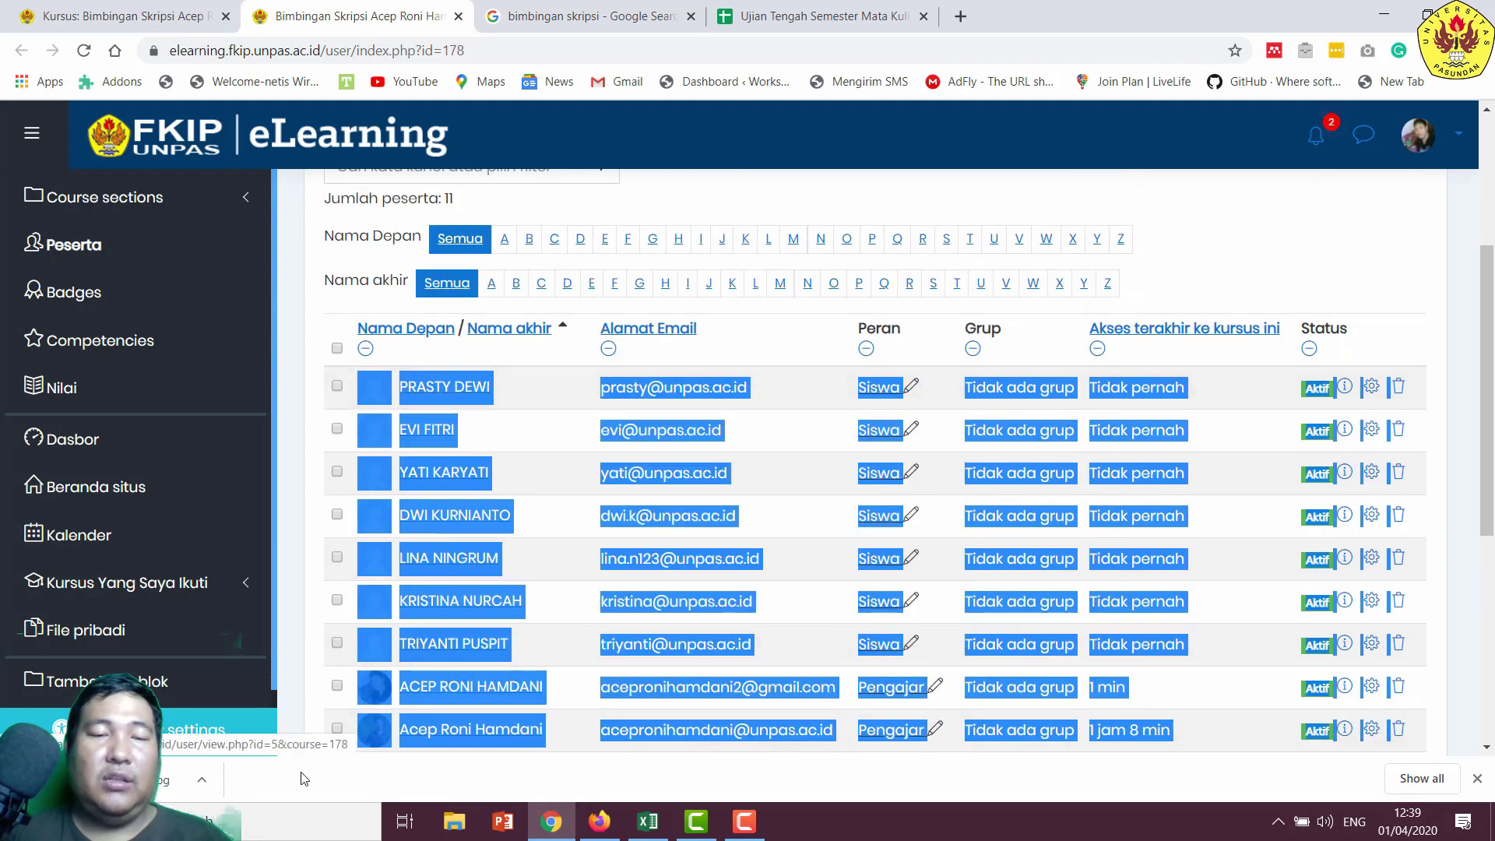
- Paste the participant list into Notepad, undo the paste, and close Notepad
{"action": "left_click", "coordinate": [274, 816]}
{"action": "type", "text": "not"}
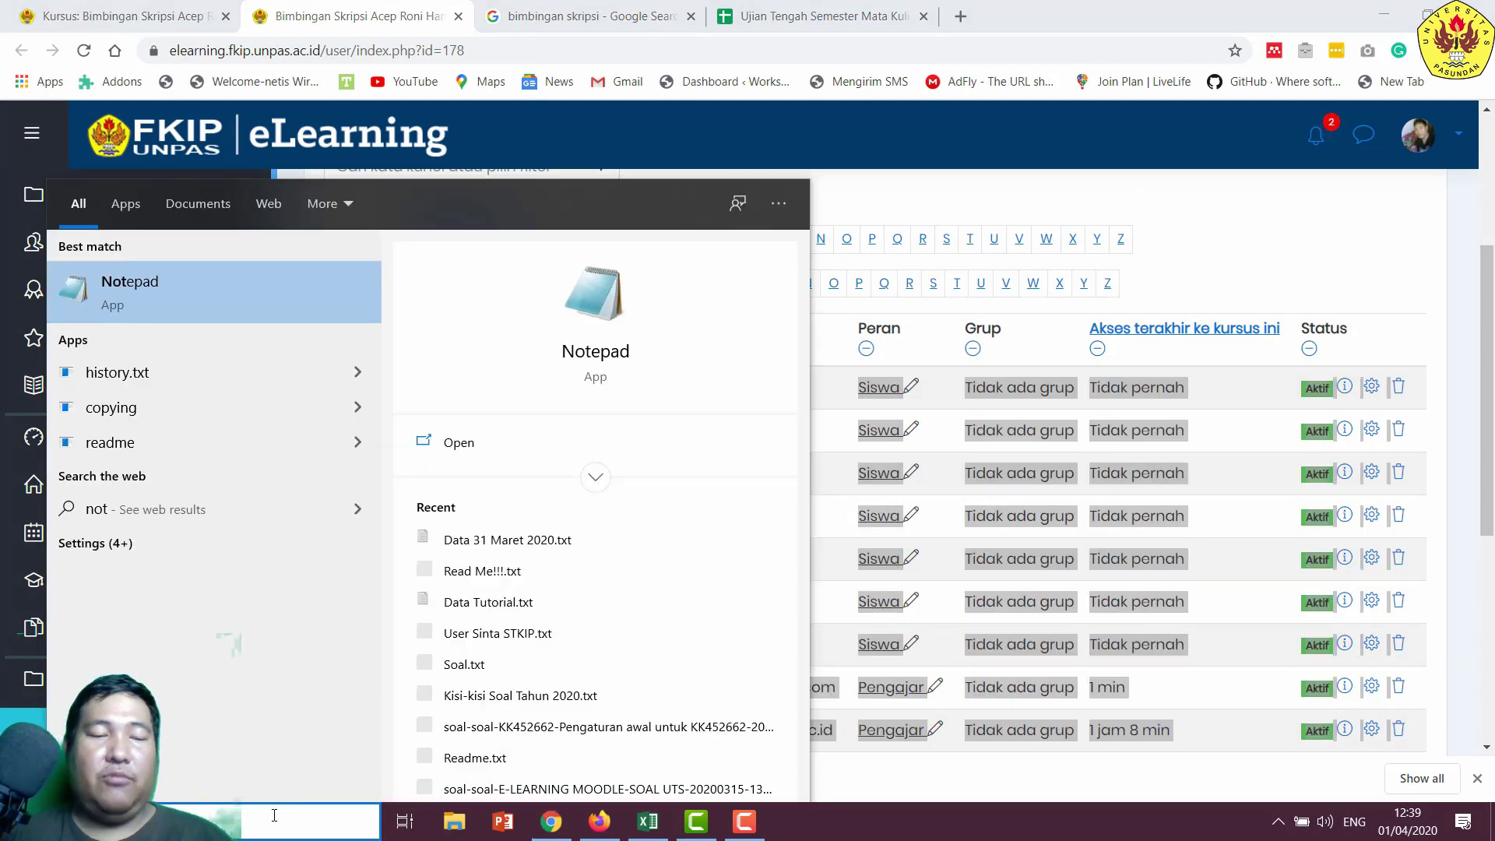
{"action": "type", "text": "e"}
{"action": "key", "text": "Return"}
{"action": "key", "text": "ctrl+v"}
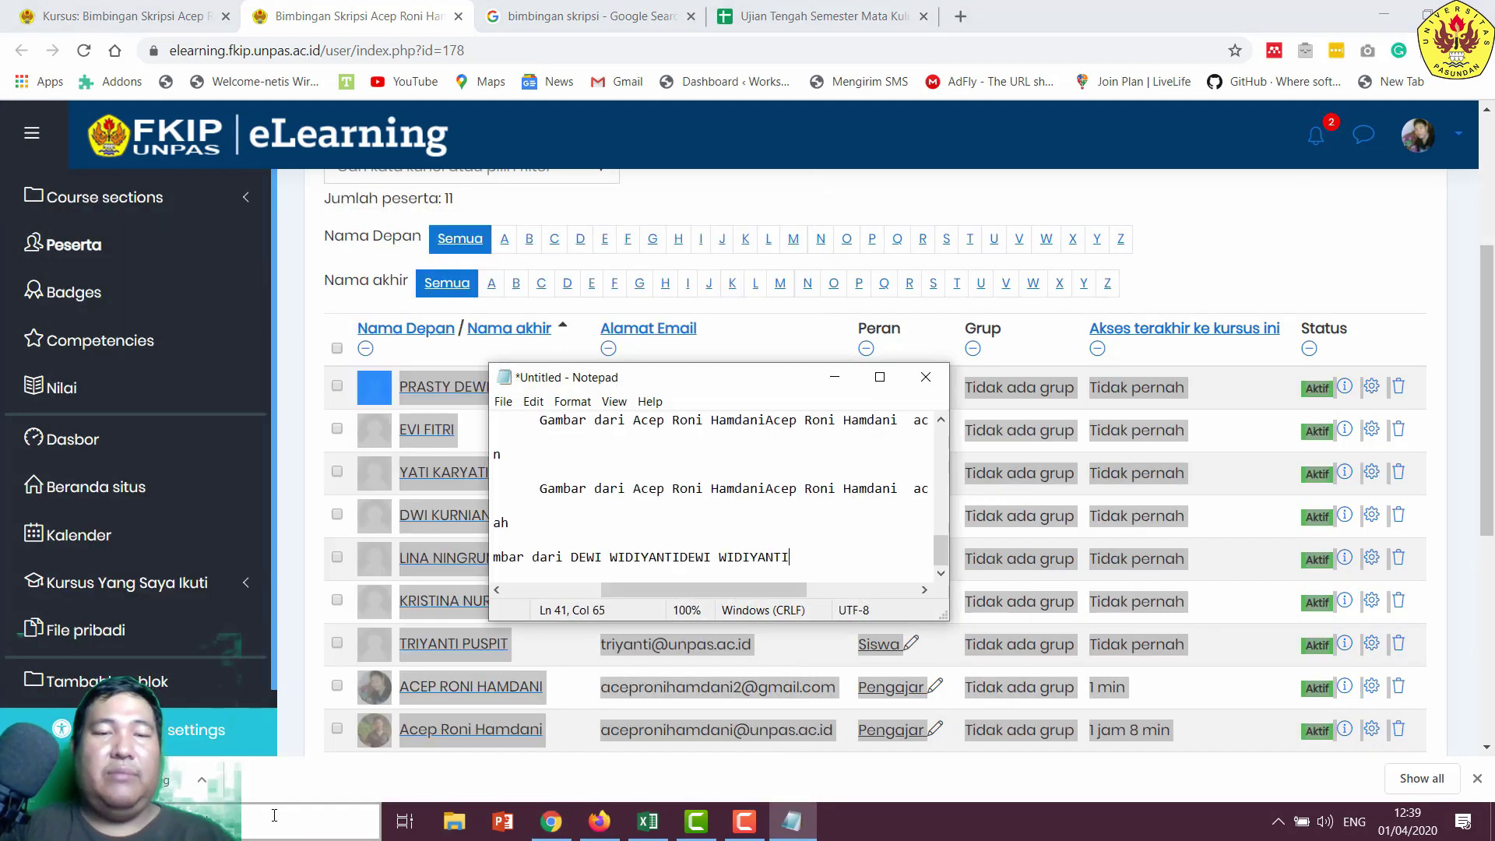
{"action": "key", "text": "ctrl+z"}
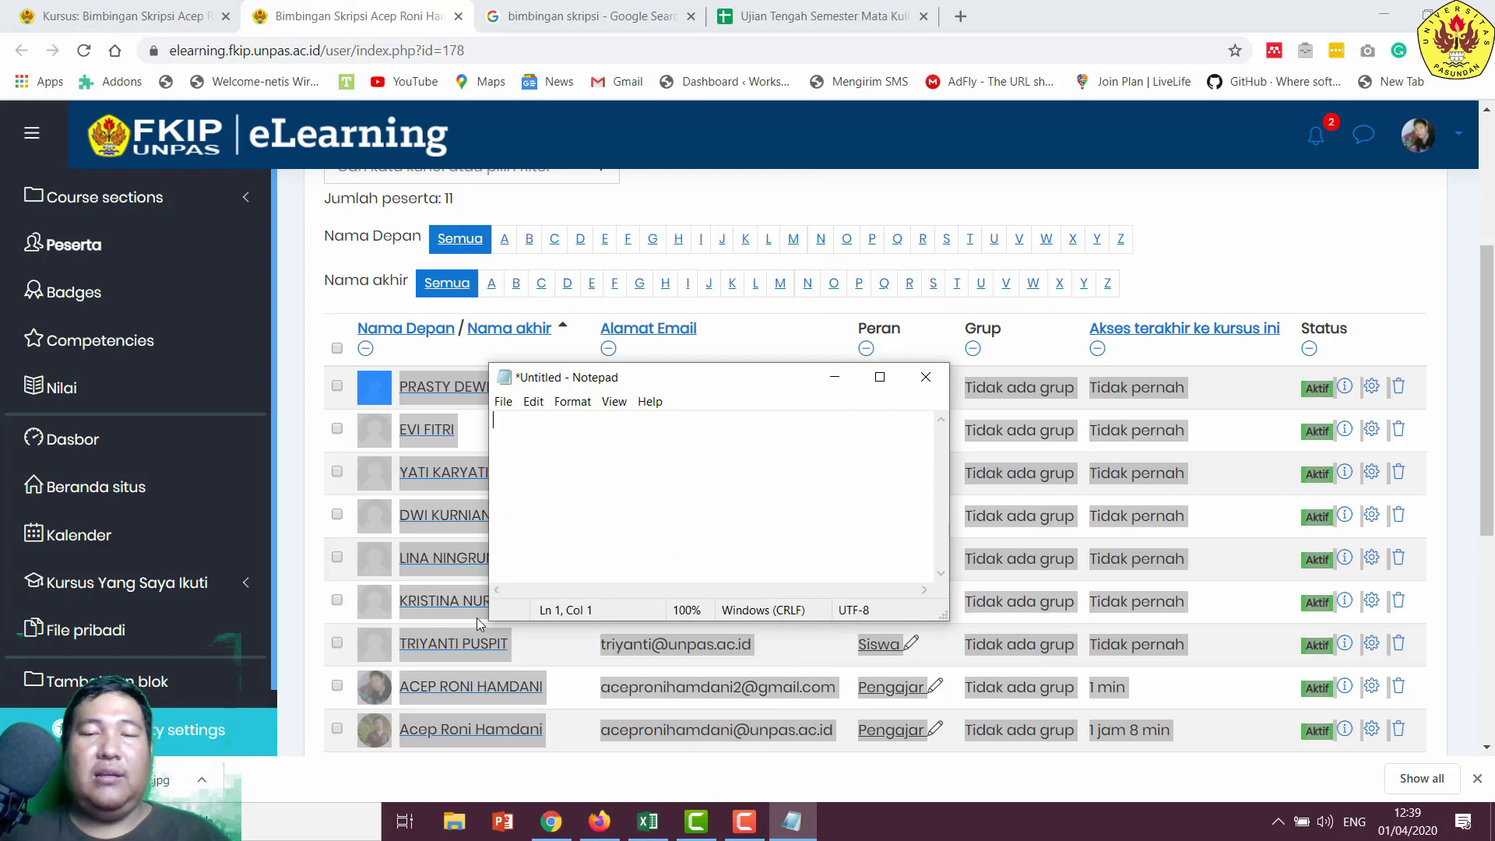
{"action": "left_click", "coordinate": [925, 375]}
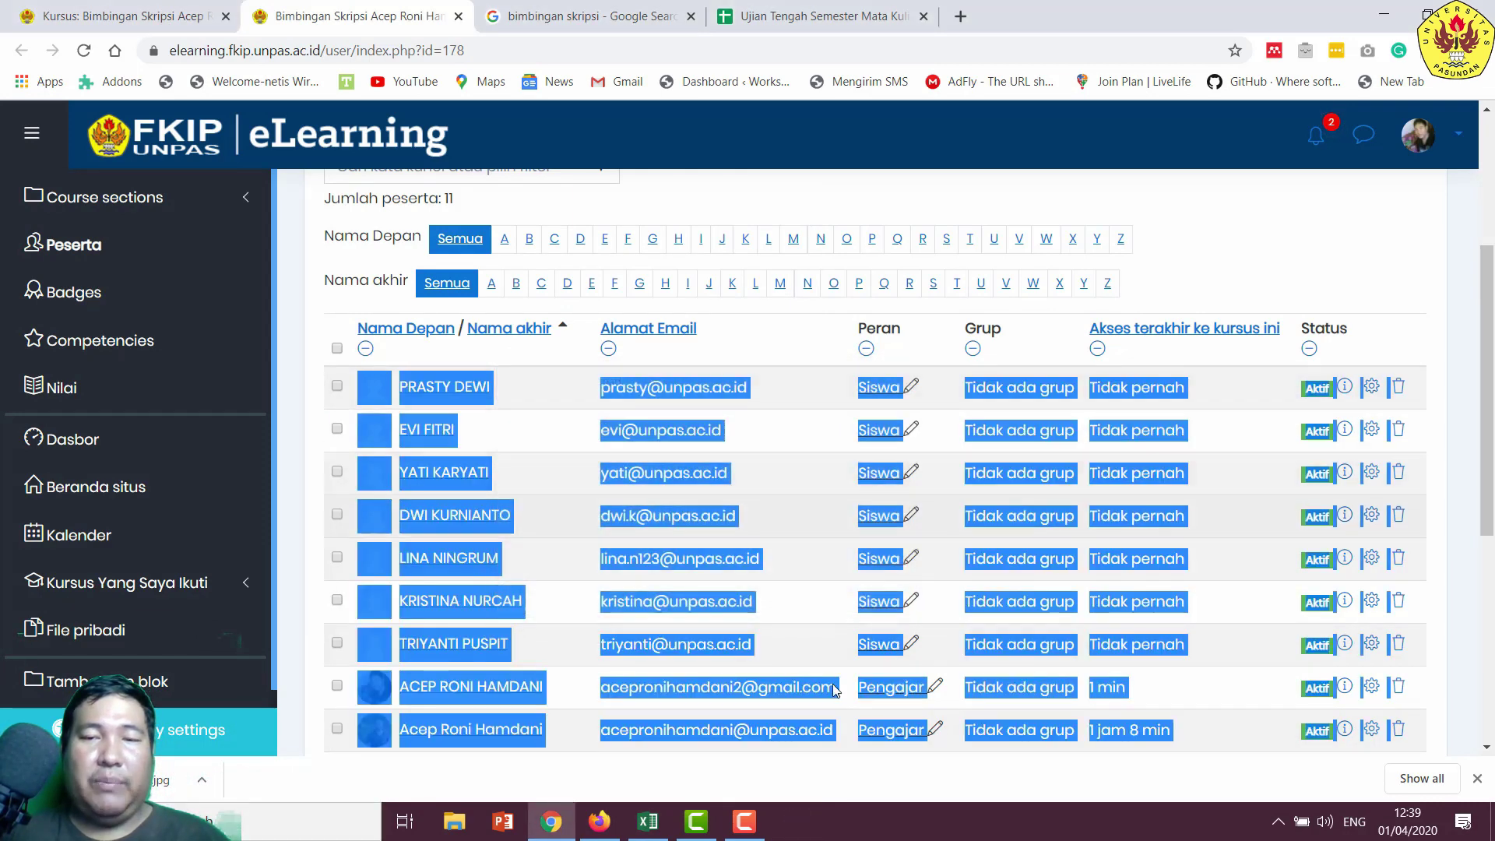
{"action": "left_click", "coordinate": [252, 830]}
- Paste the participant table into a new blank Word 2013 document, then return to Chrome
{"action": "type", "text": "w"}
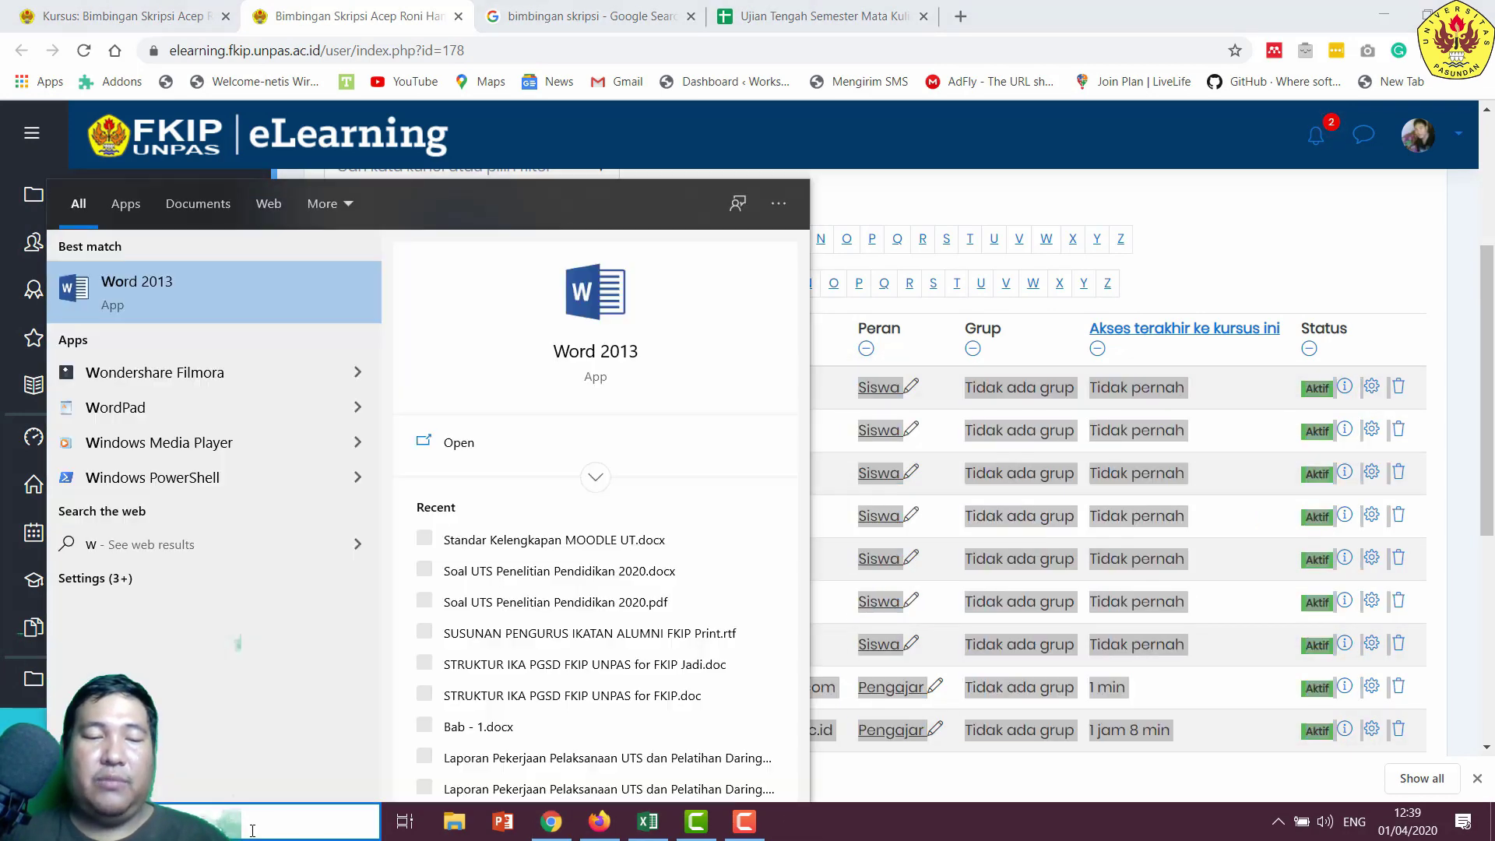
{"action": "key", "text": "Return"}
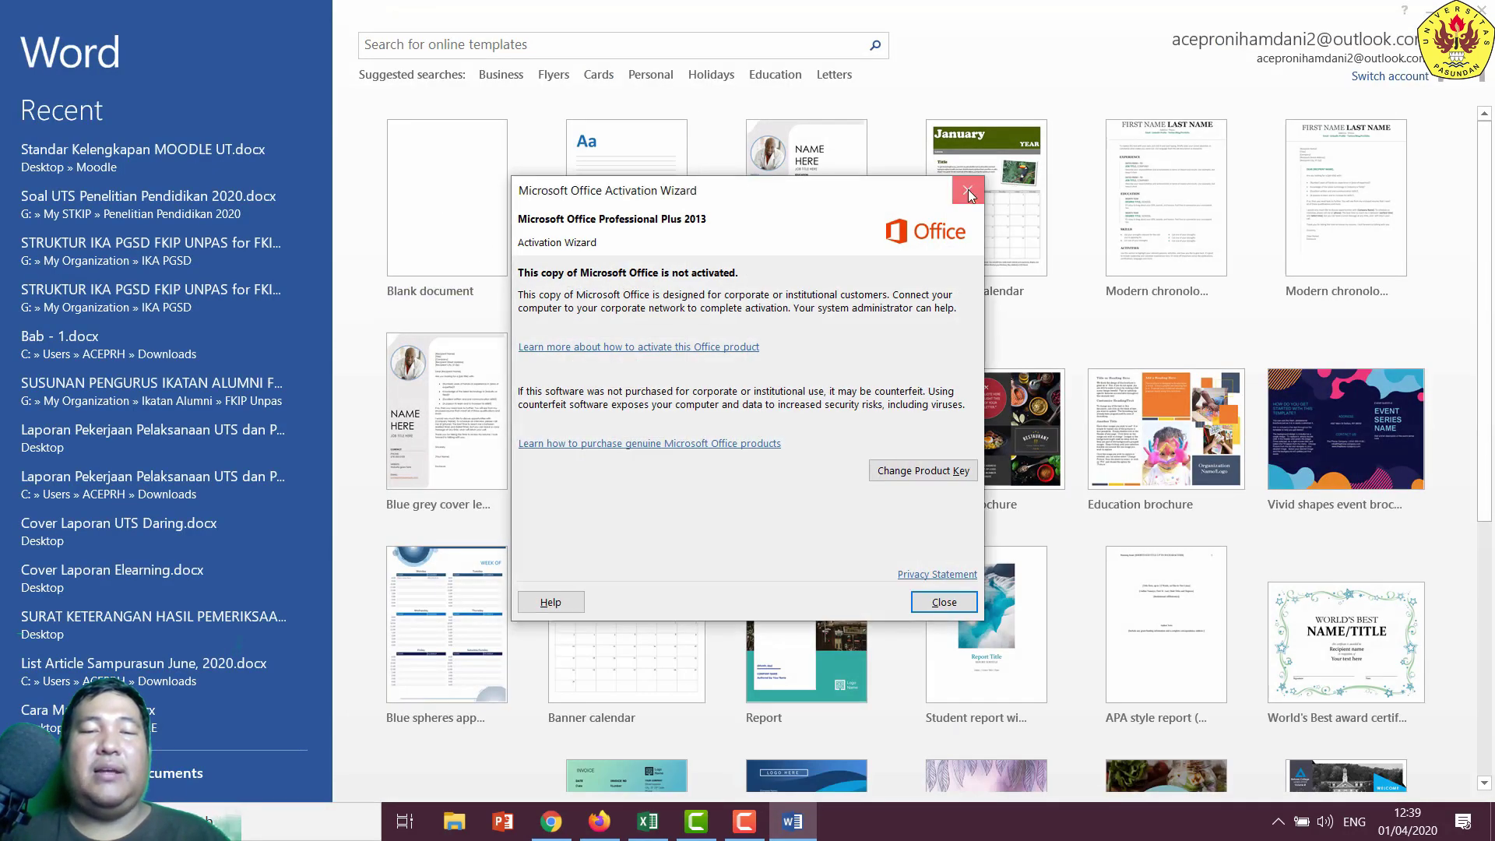
{"action": "left_click", "coordinate": [969, 192]}
{"action": "left_click", "coordinate": [424, 142]}
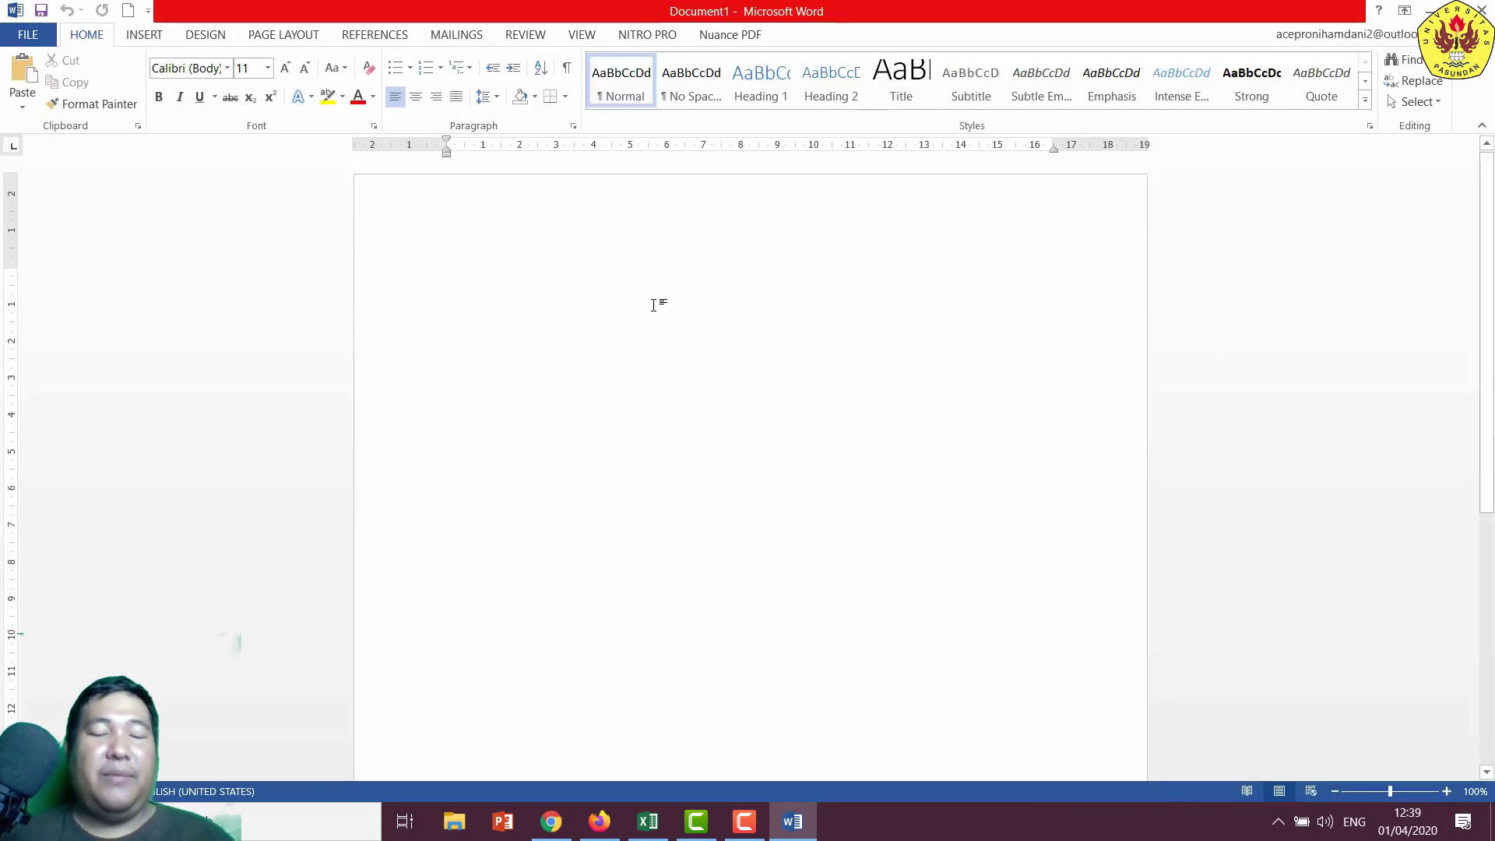
{"action": "left_click", "coordinate": [796, 824]}
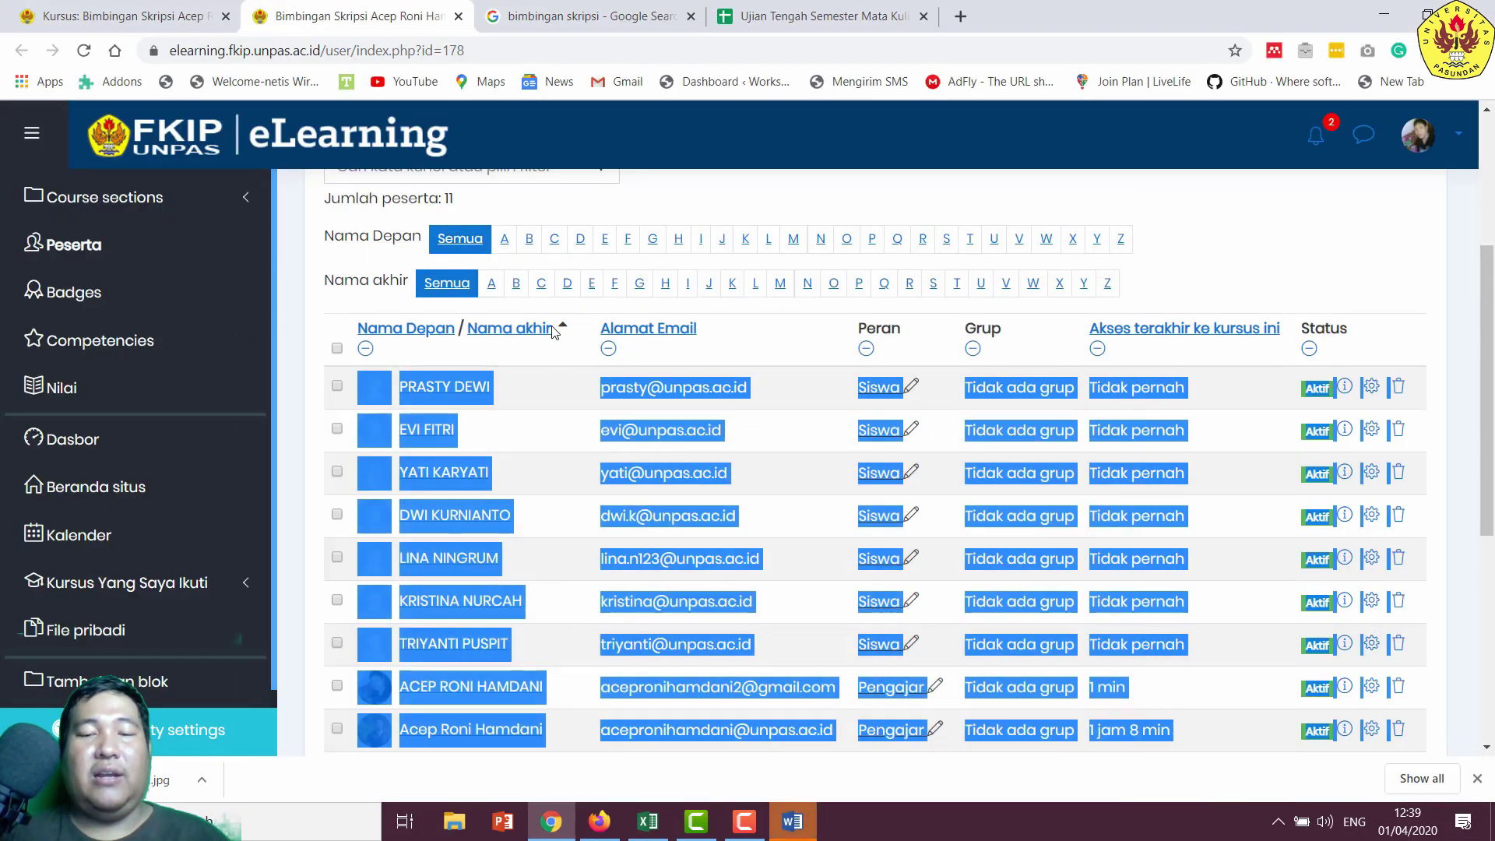
{"action": "left_click", "coordinate": [800, 832]}
{"action": "key", "text": "ctrl+v"}
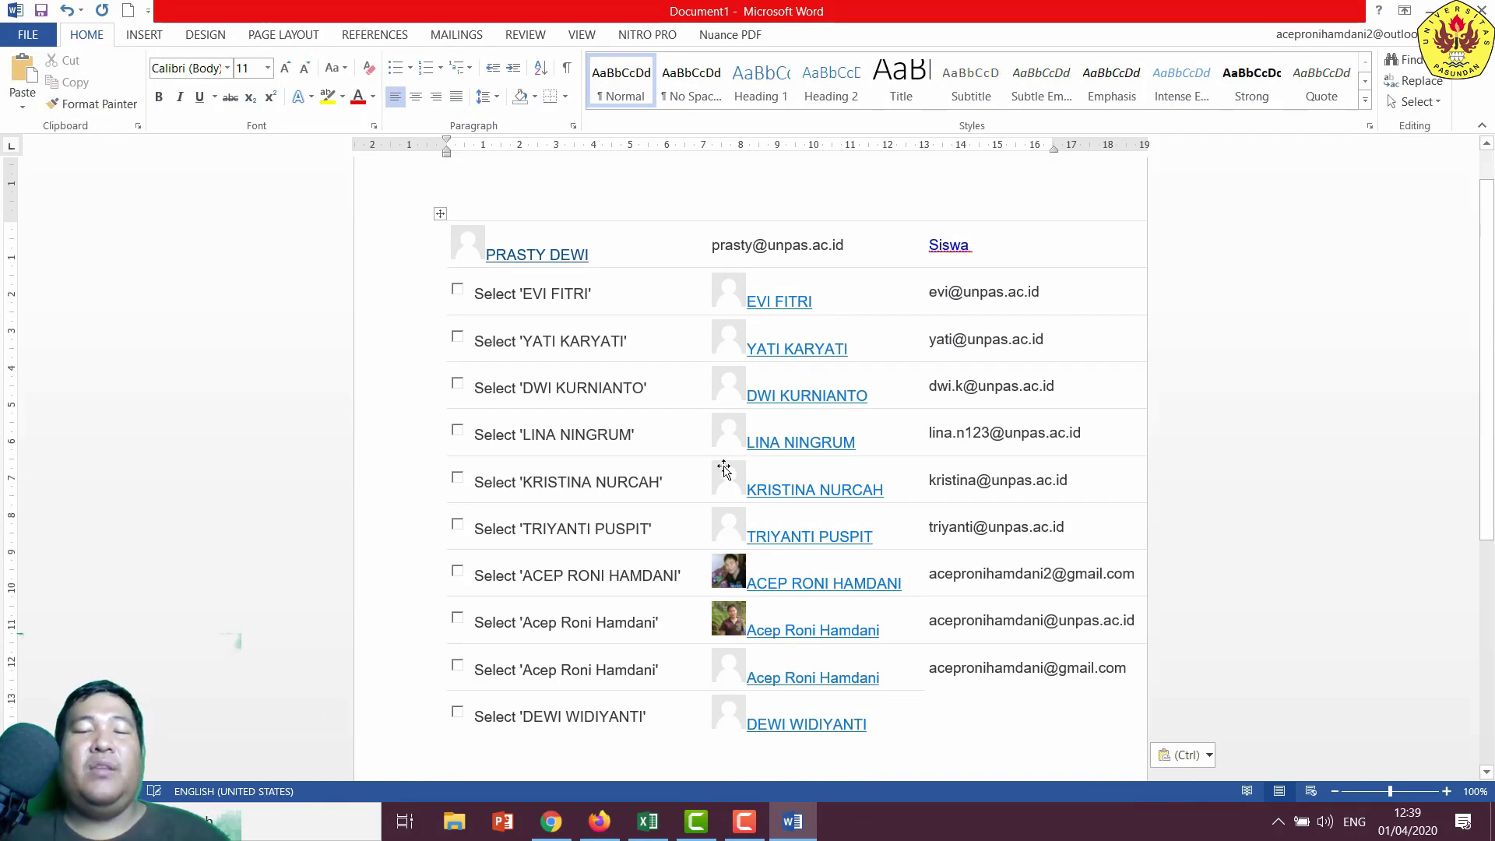
{"action": "left_click", "coordinate": [551, 822]}
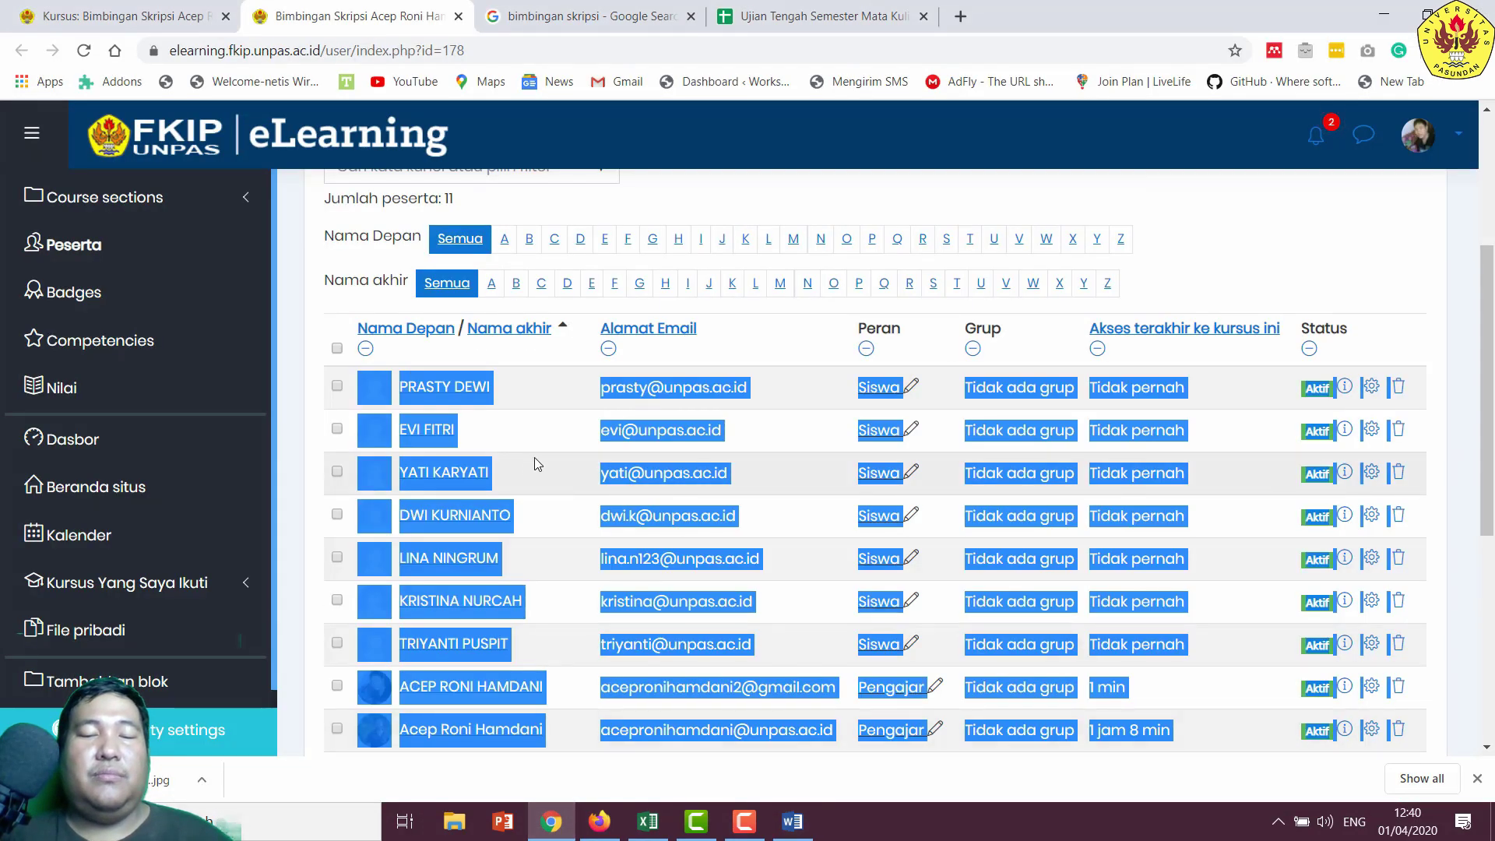
- From the course page, retitle the forum to 'Forum Diskusi Umum Bimbingan Skripsi' using its pencil edit
{"action": "scroll", "coordinate": [544, 441], "scroll_direction": "up", "scroll_amount": 4}
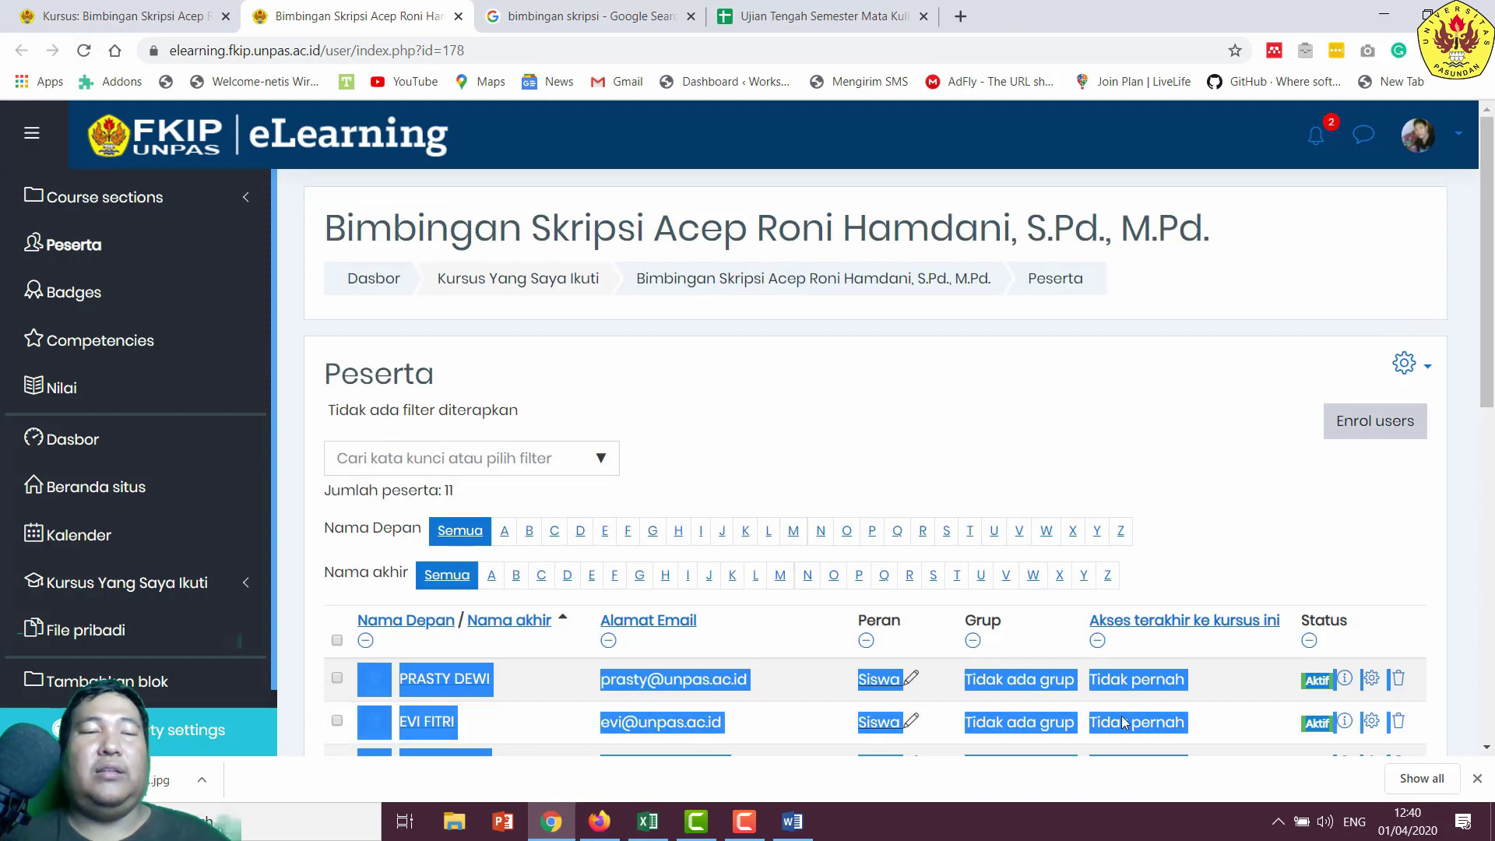
{"action": "left_click", "coordinate": [866, 286]}
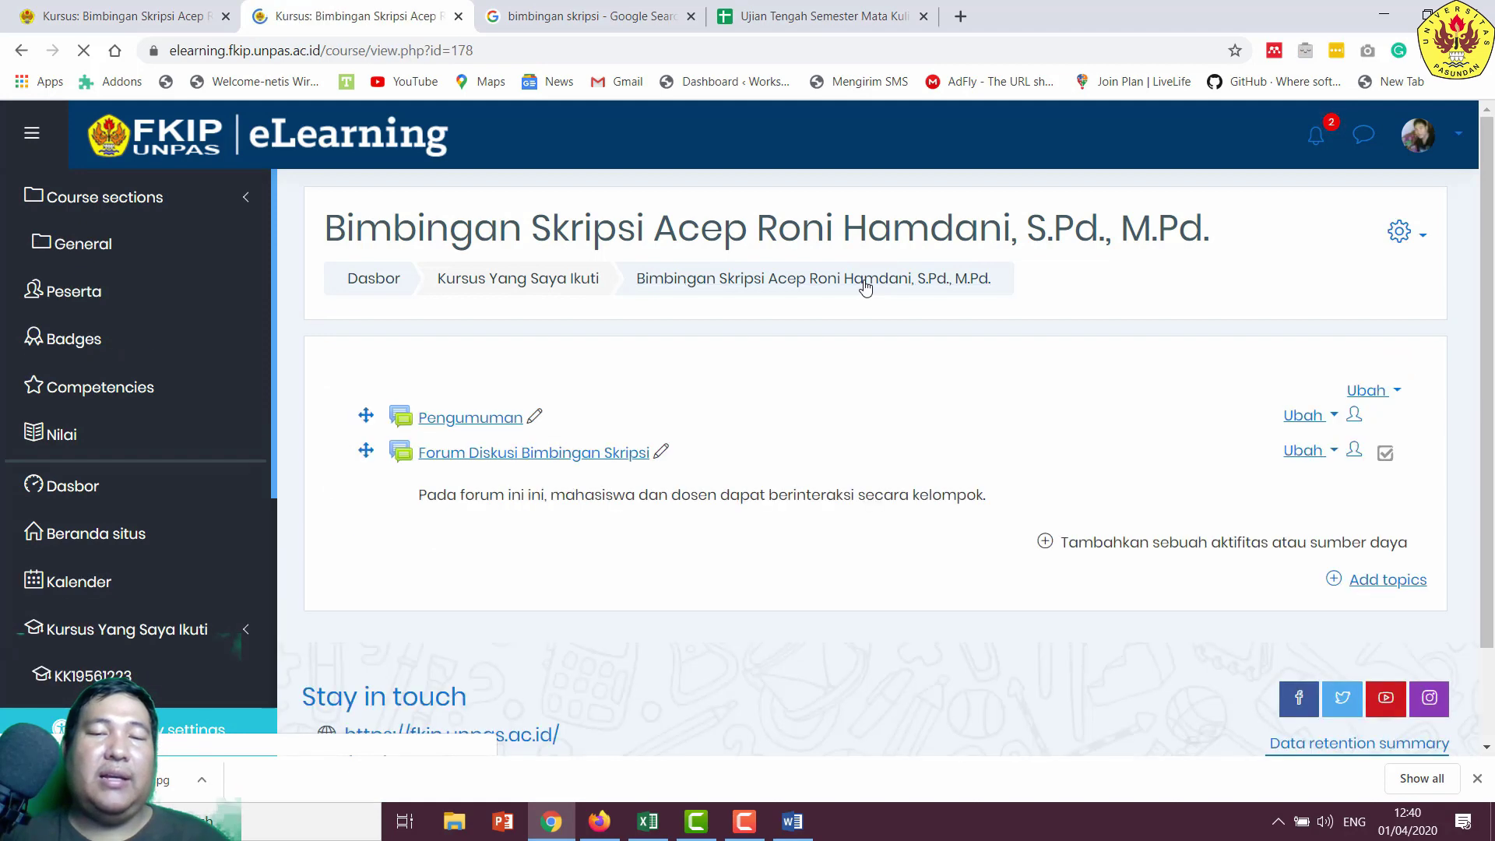
{"action": "left_click", "coordinate": [662, 454]}
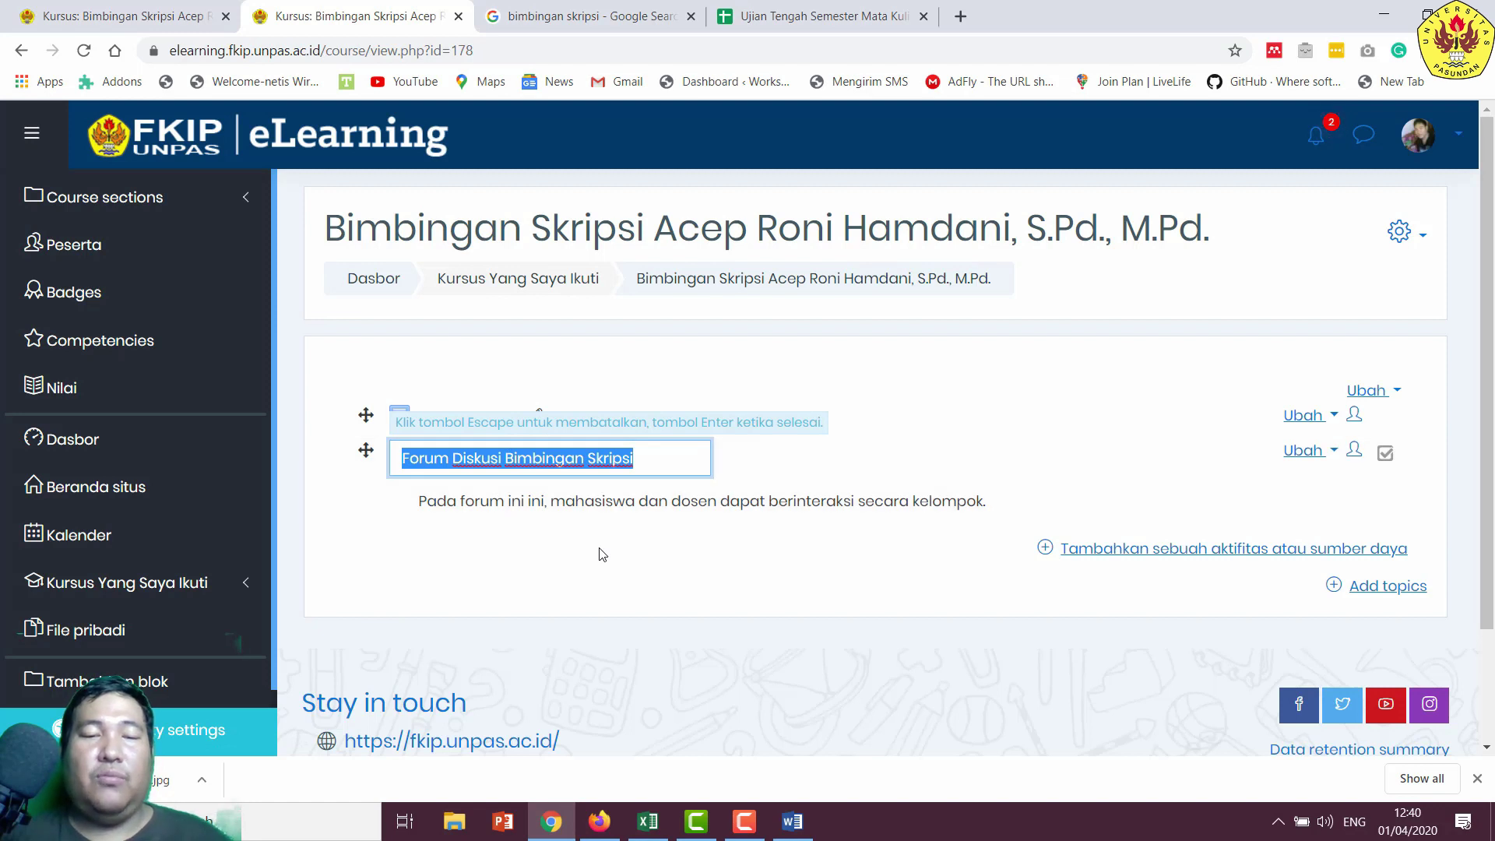
{"action": "key", "text": "End"}
{"action": "key", "text": "End"}
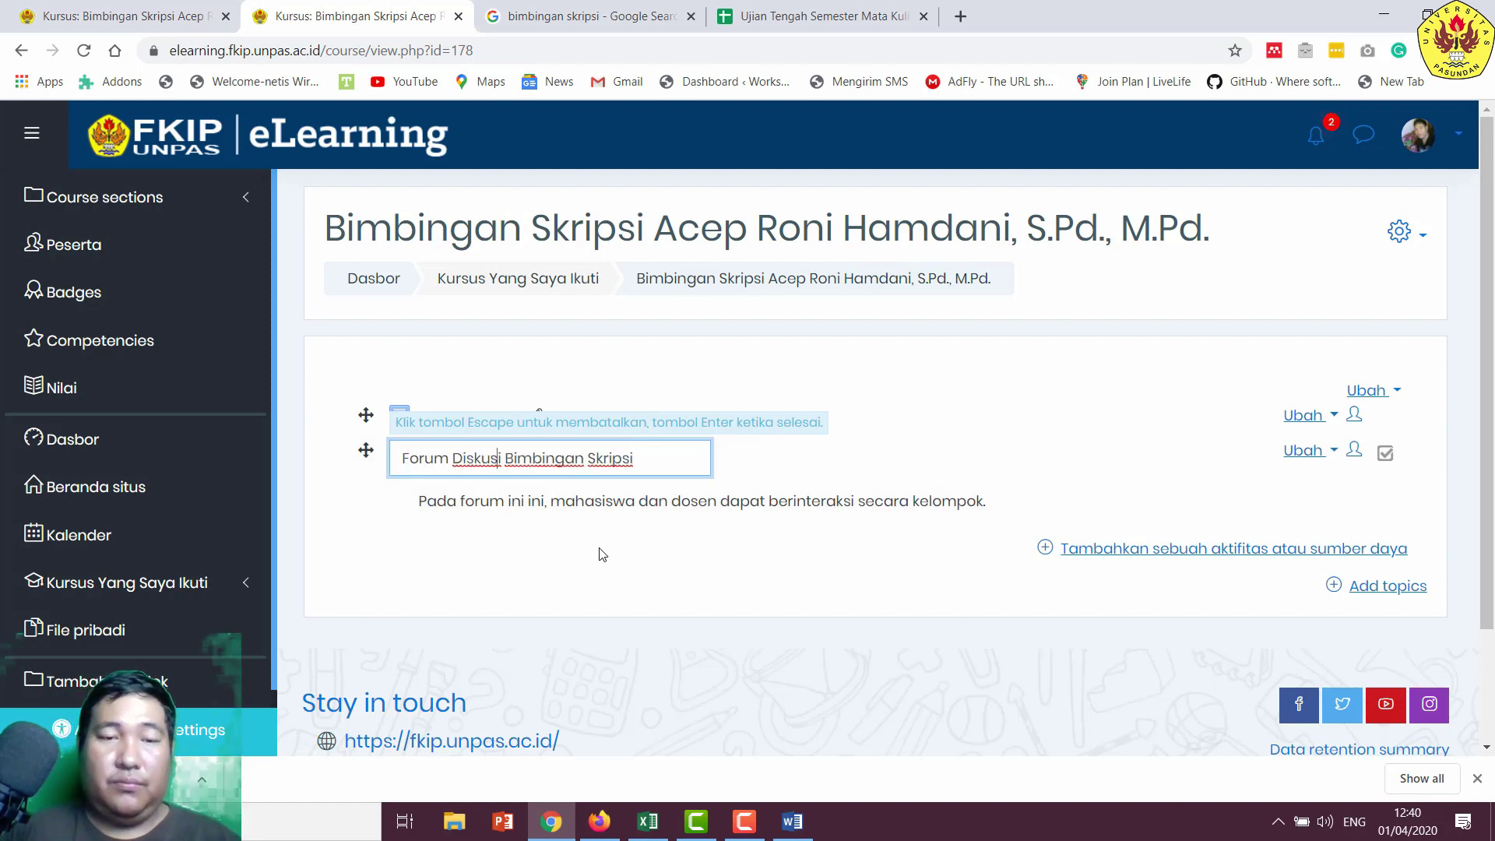
{"action": "key", "text": "Left"}
{"action": "key", "text": "Left"}
{"action": "key", "text": "Left"}
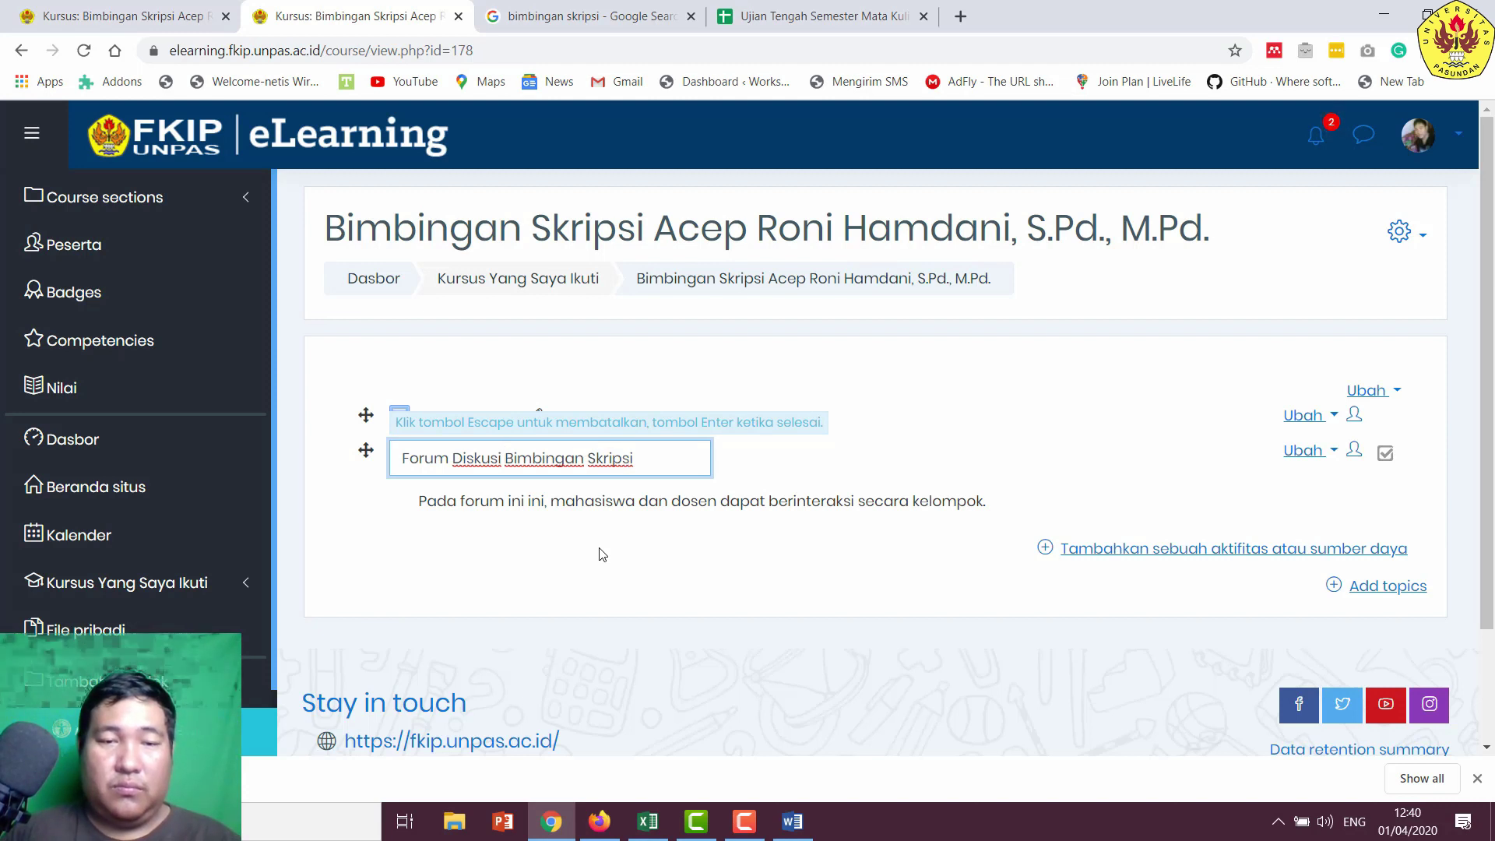
{"action": "type", "text": "Umum"}
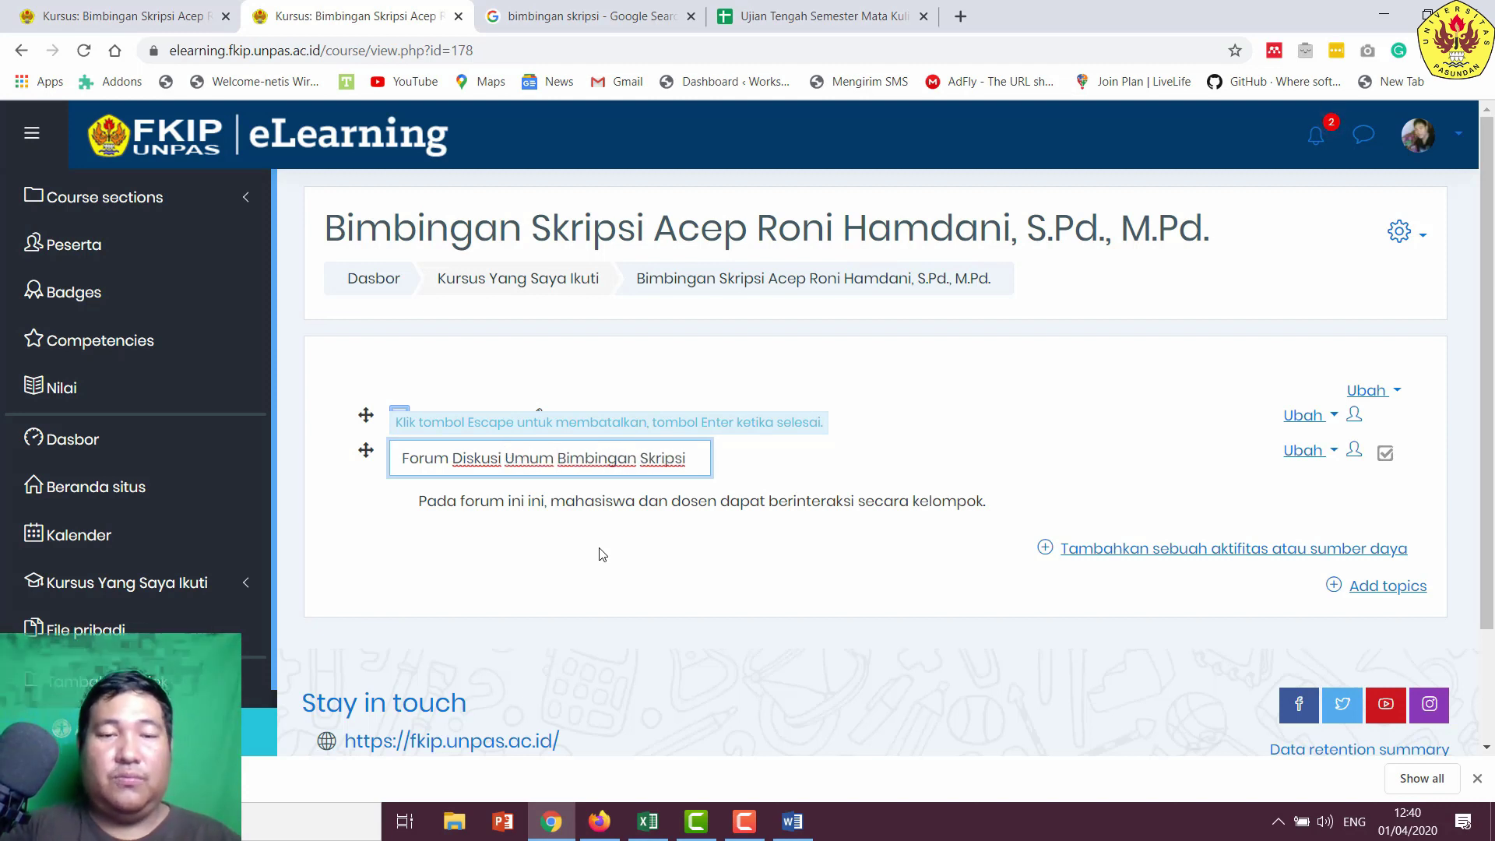
{"action": "key", "text": "Return"}
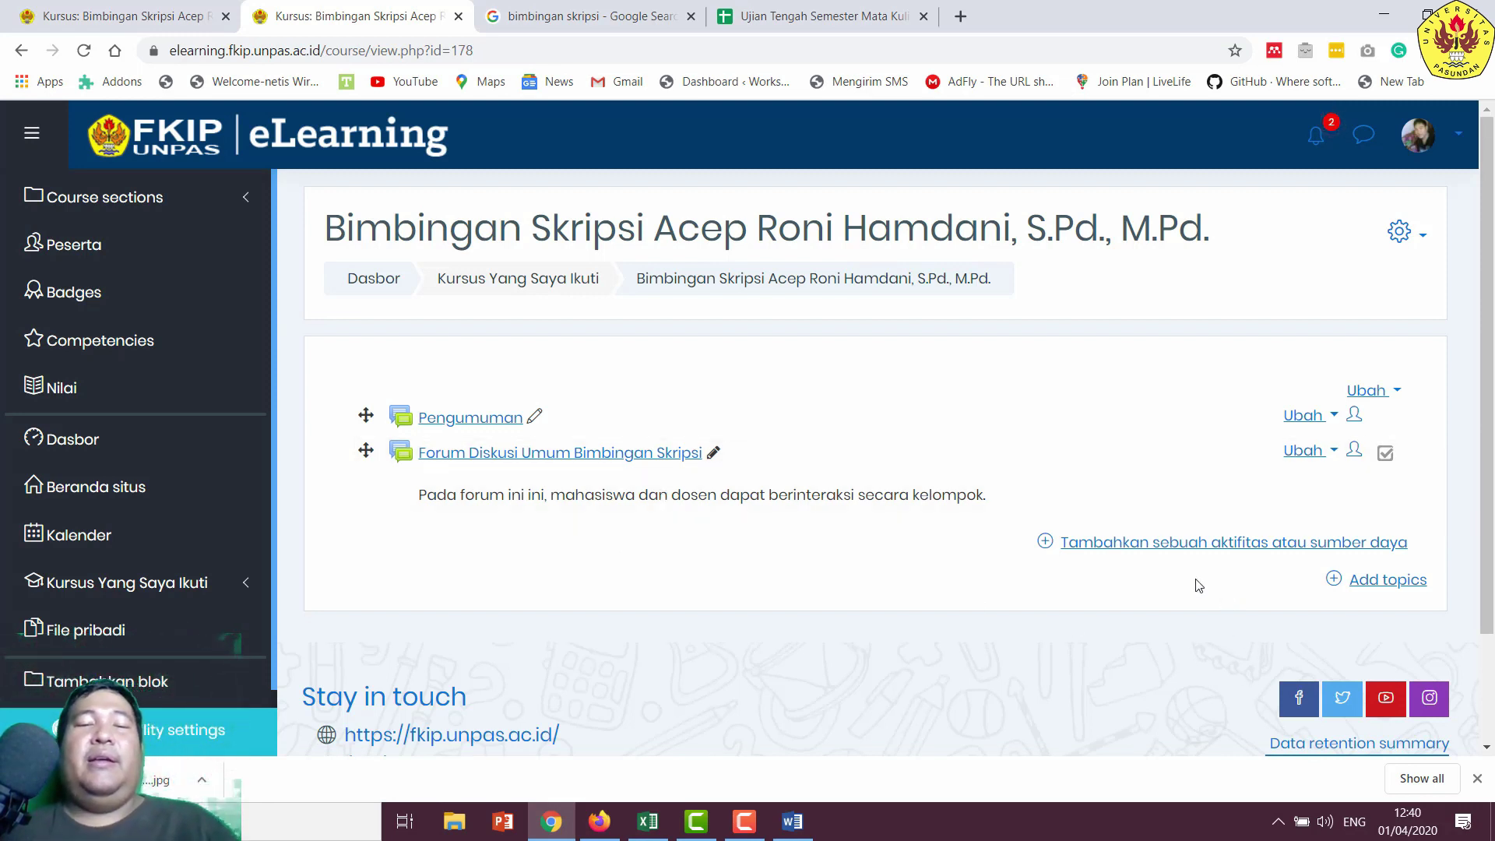
- Pick the Obrolan (chat) activity in the activity chooser and add it to the course
{"action": "left_click", "coordinate": [1159, 544]}
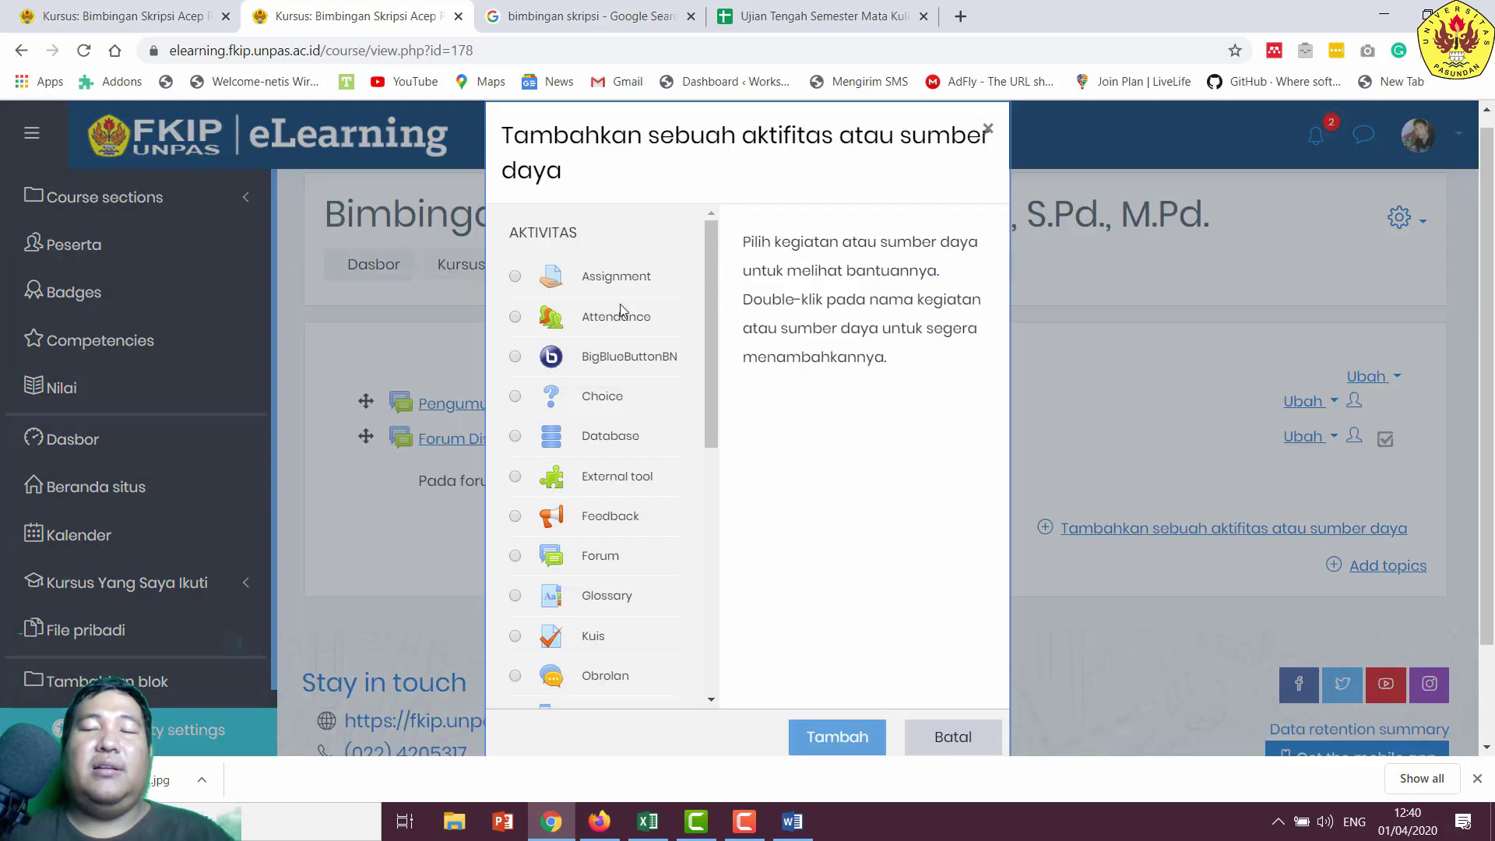
{"action": "left_click_drag", "start_coordinate": [709, 238], "coordinate": [705, 323]}
{"action": "left_click", "coordinate": [514, 510]}
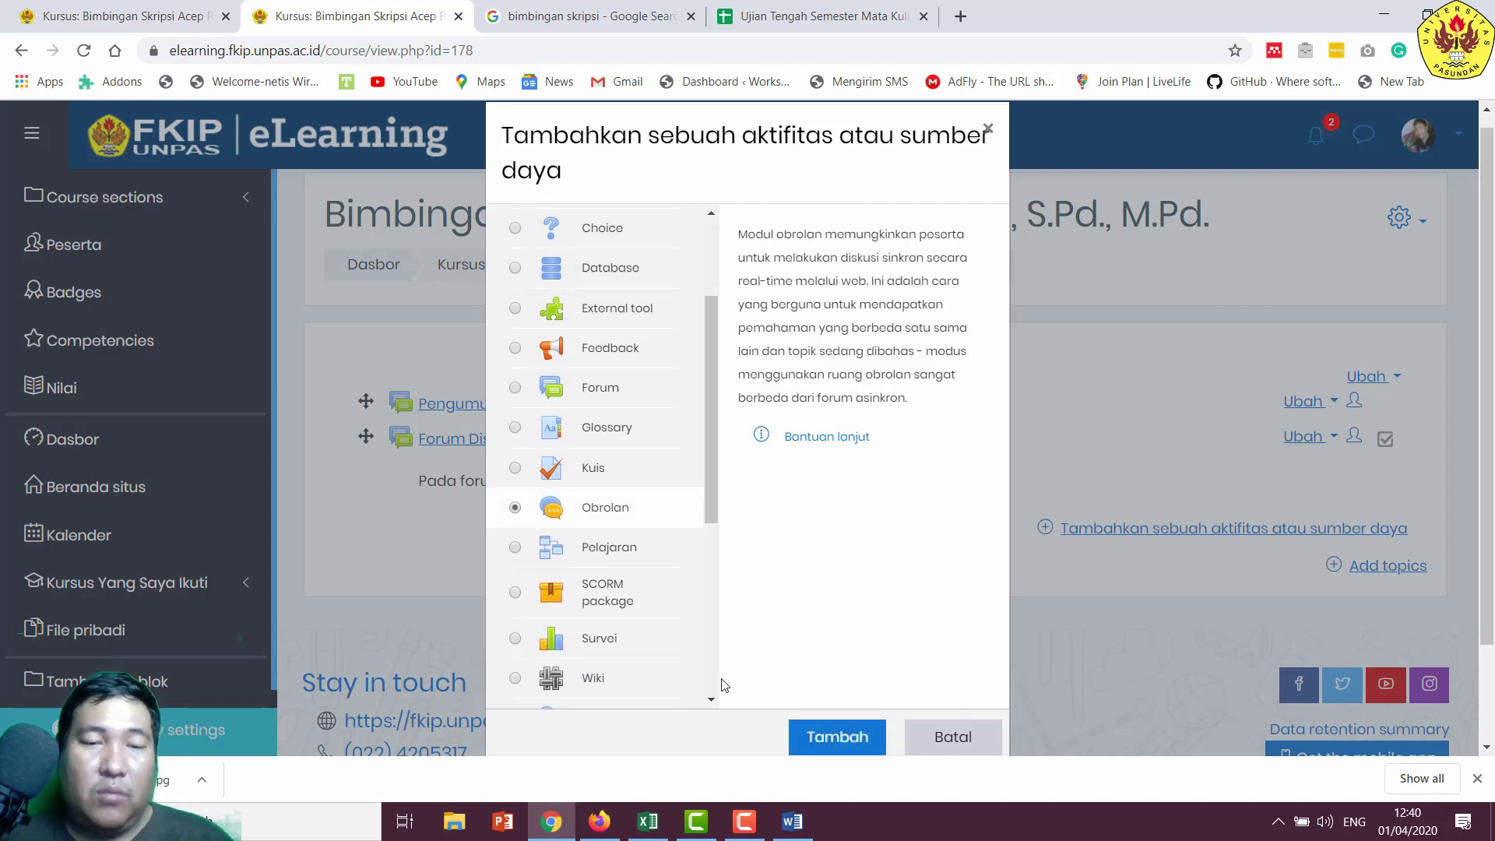
{"action": "left_click", "coordinate": [825, 736]}
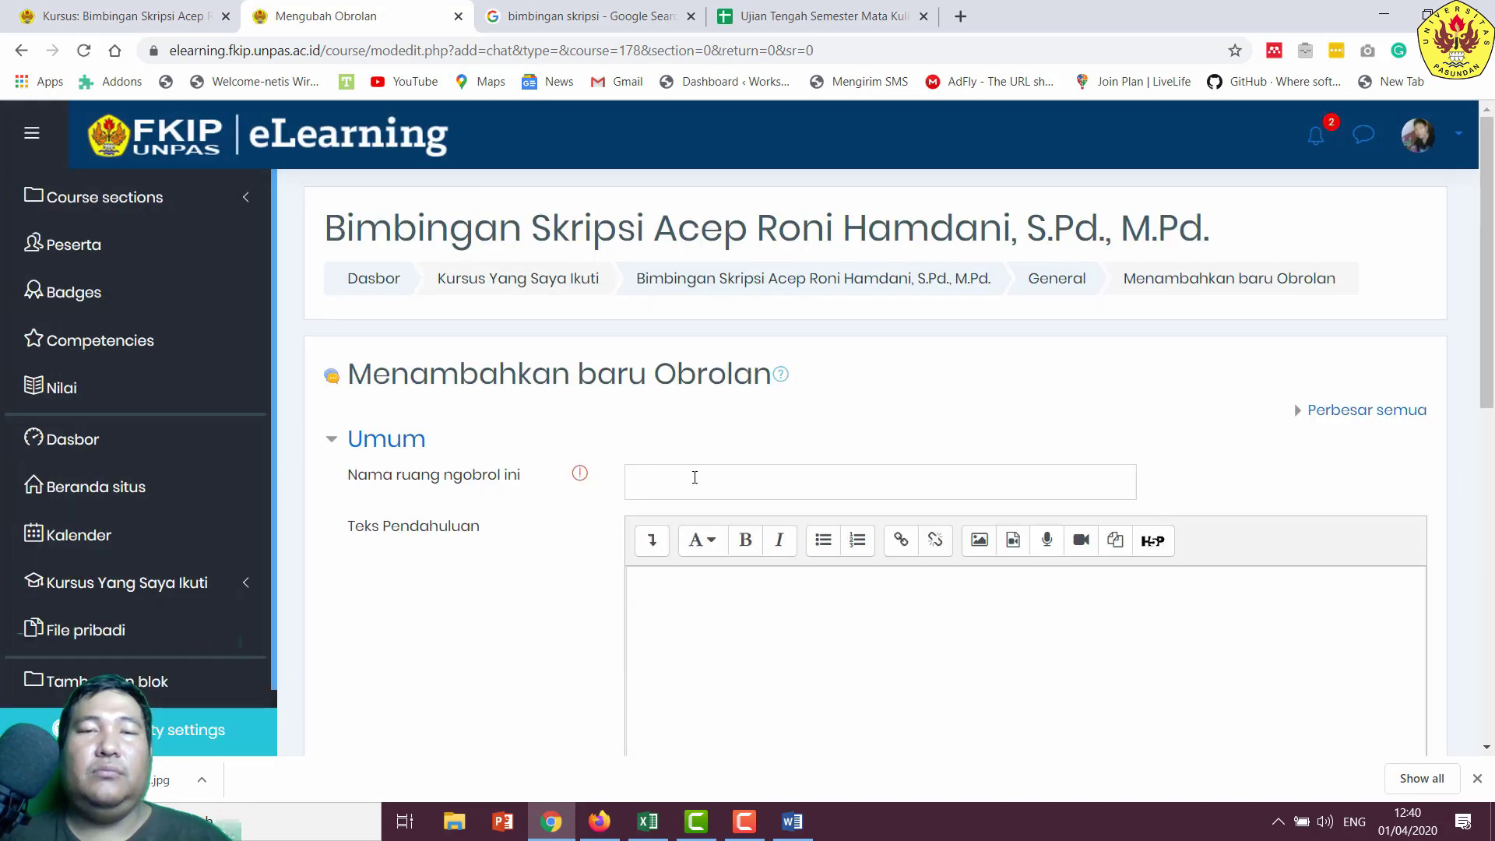
- Name the chat room 'Forum Diskusi Langsung' and tick 'Tampilkan deskripsi di halaman kursus'
{"action": "left_click", "coordinate": [697, 482]}
{"action": "type", "text": "On"}
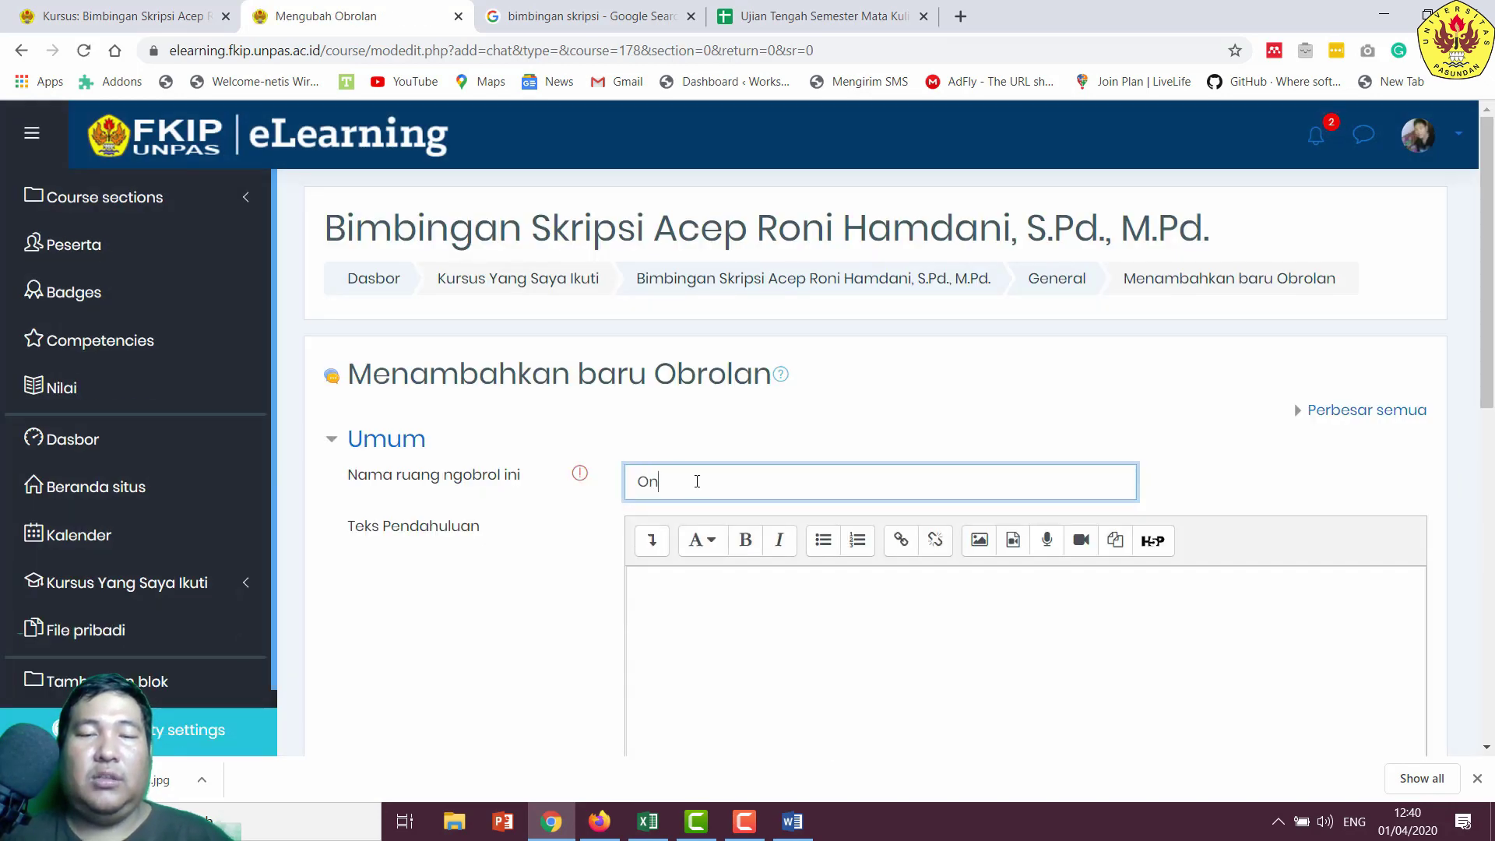
{"action": "type", "text": "rol"}
{"action": "key", "text": "BackSpace"}
{"action": "key", "text": "BackSpace"}
{"action": "key", "text": "BackSpace"}
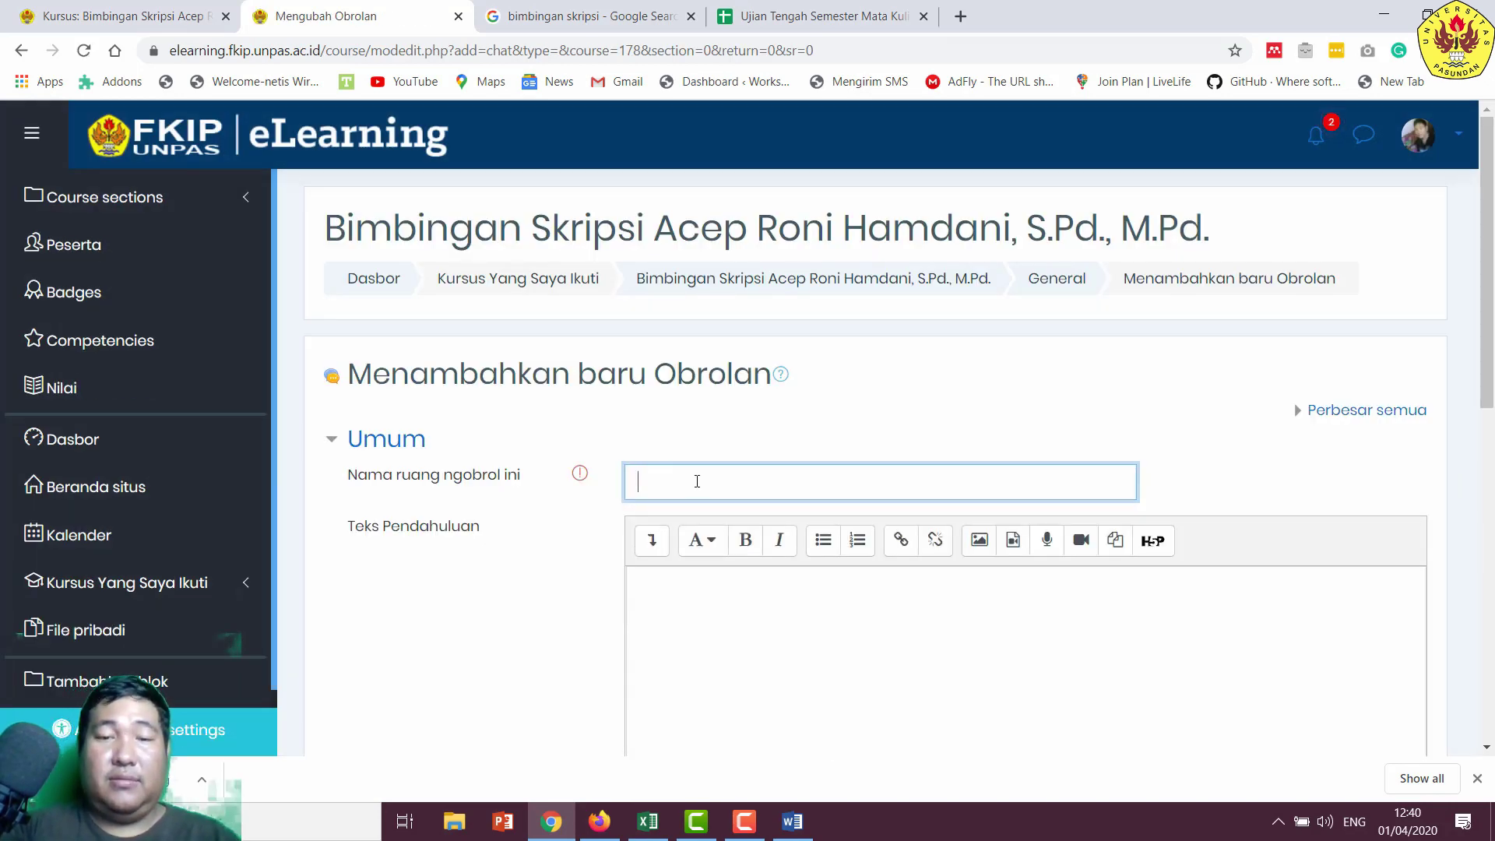
{"action": "type", "text": "Forum "}
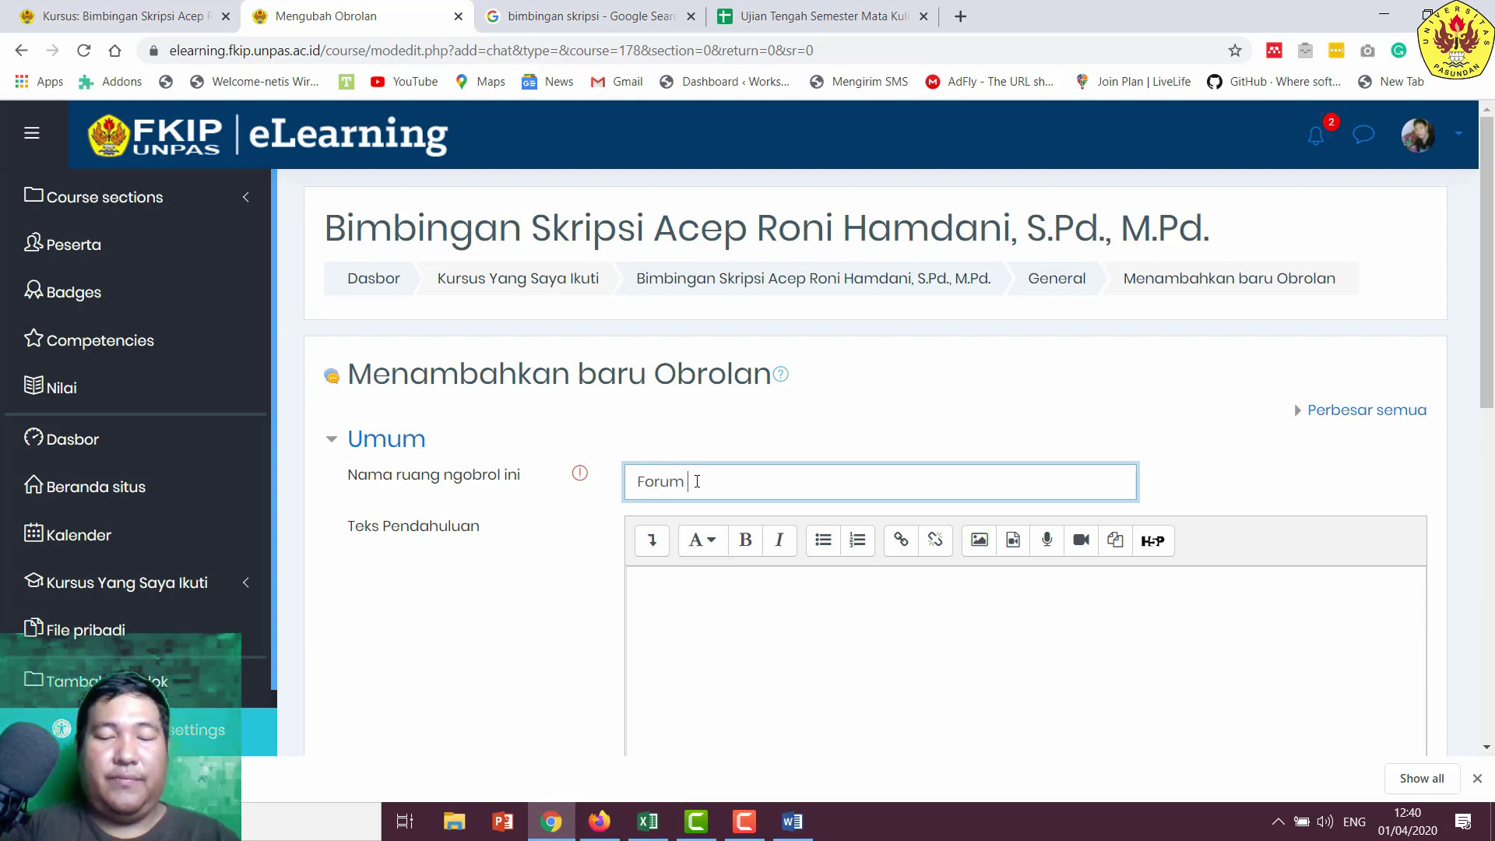
{"action": "type", "text": "Diskus"}
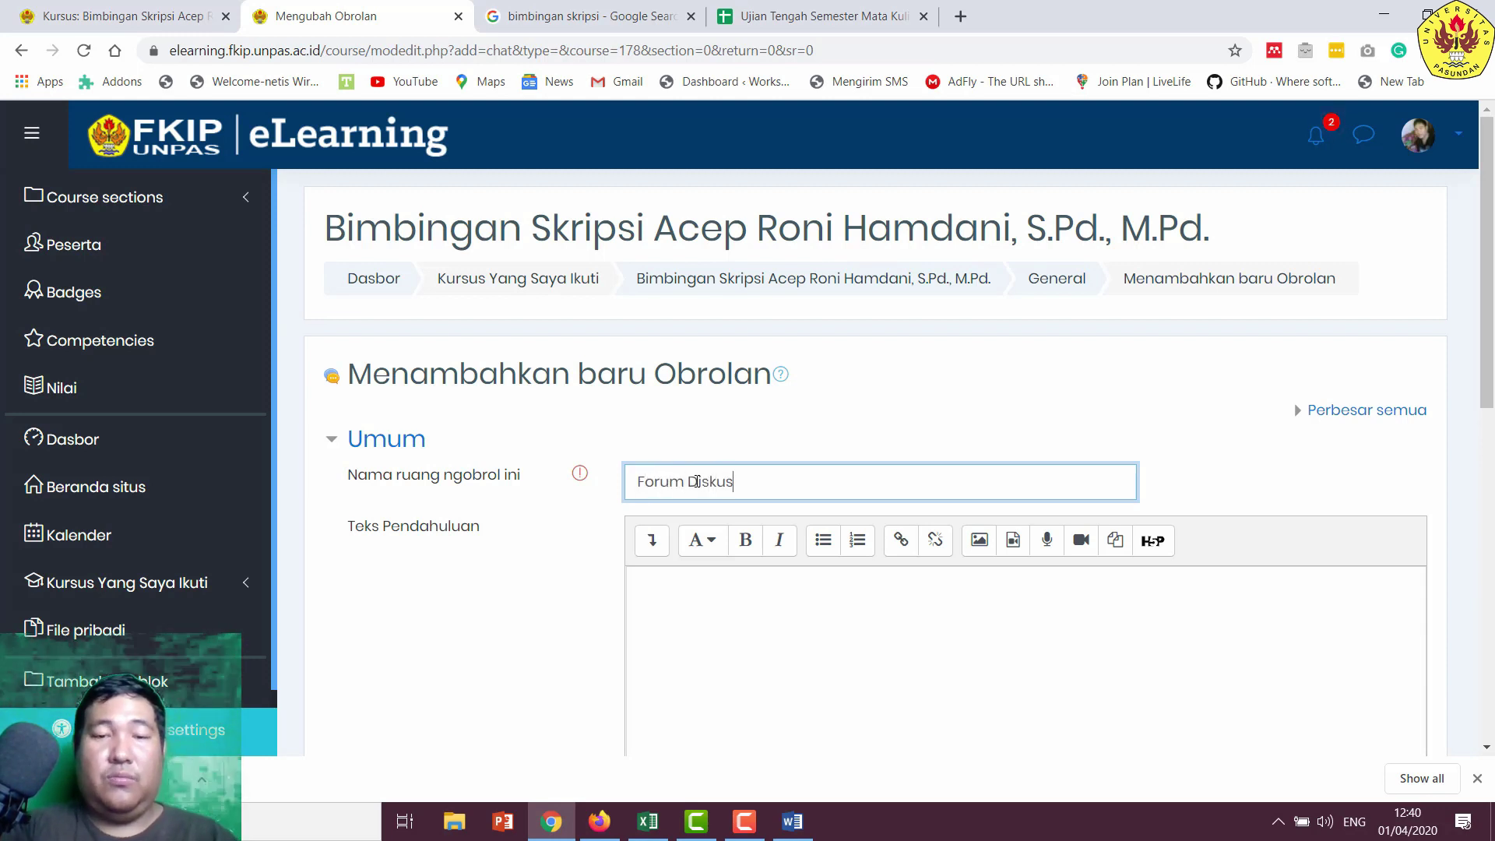
{"action": "type", "text": "i Langsung"}
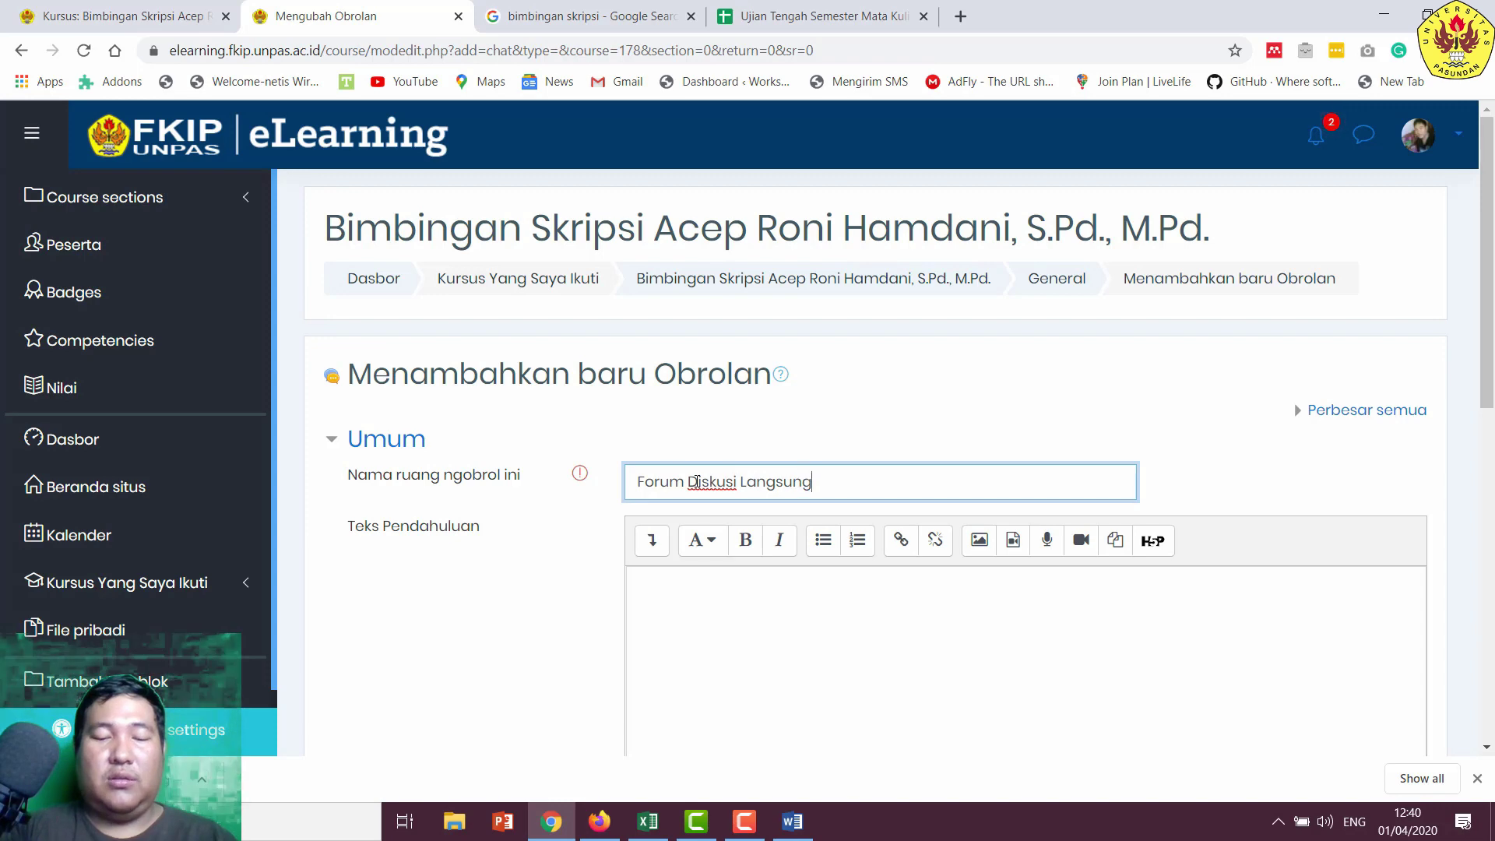
{"action": "left_click", "coordinate": [783, 612]}
{"action": "scroll", "coordinate": [792, 620], "scroll_direction": "down", "scroll_amount": 1}
{"action": "scroll", "coordinate": [792, 620], "scroll_direction": "down", "scroll_amount": 1}
{"action": "left_click", "coordinate": [797, 609]}
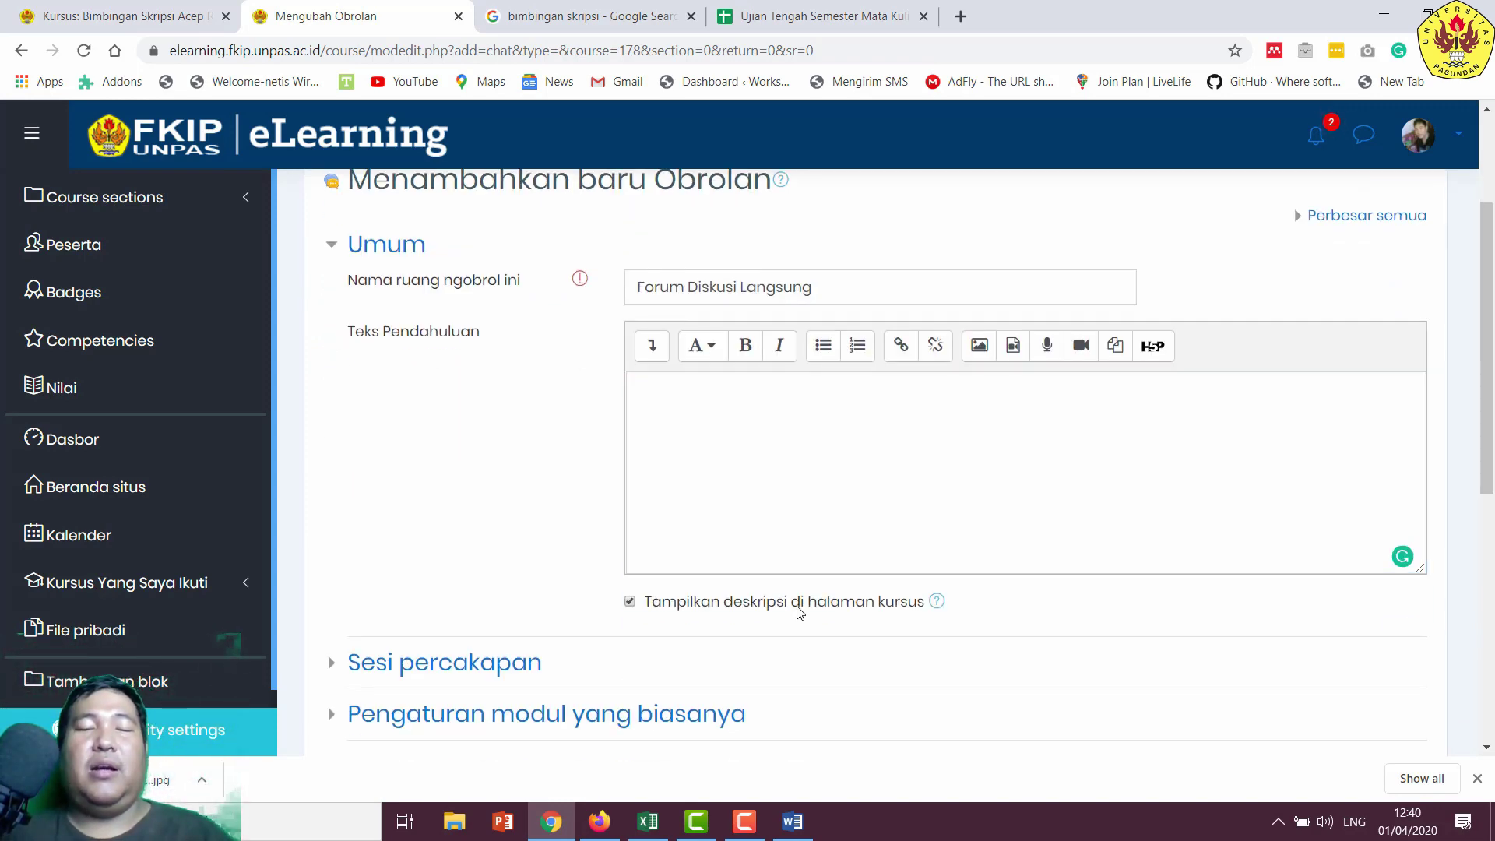
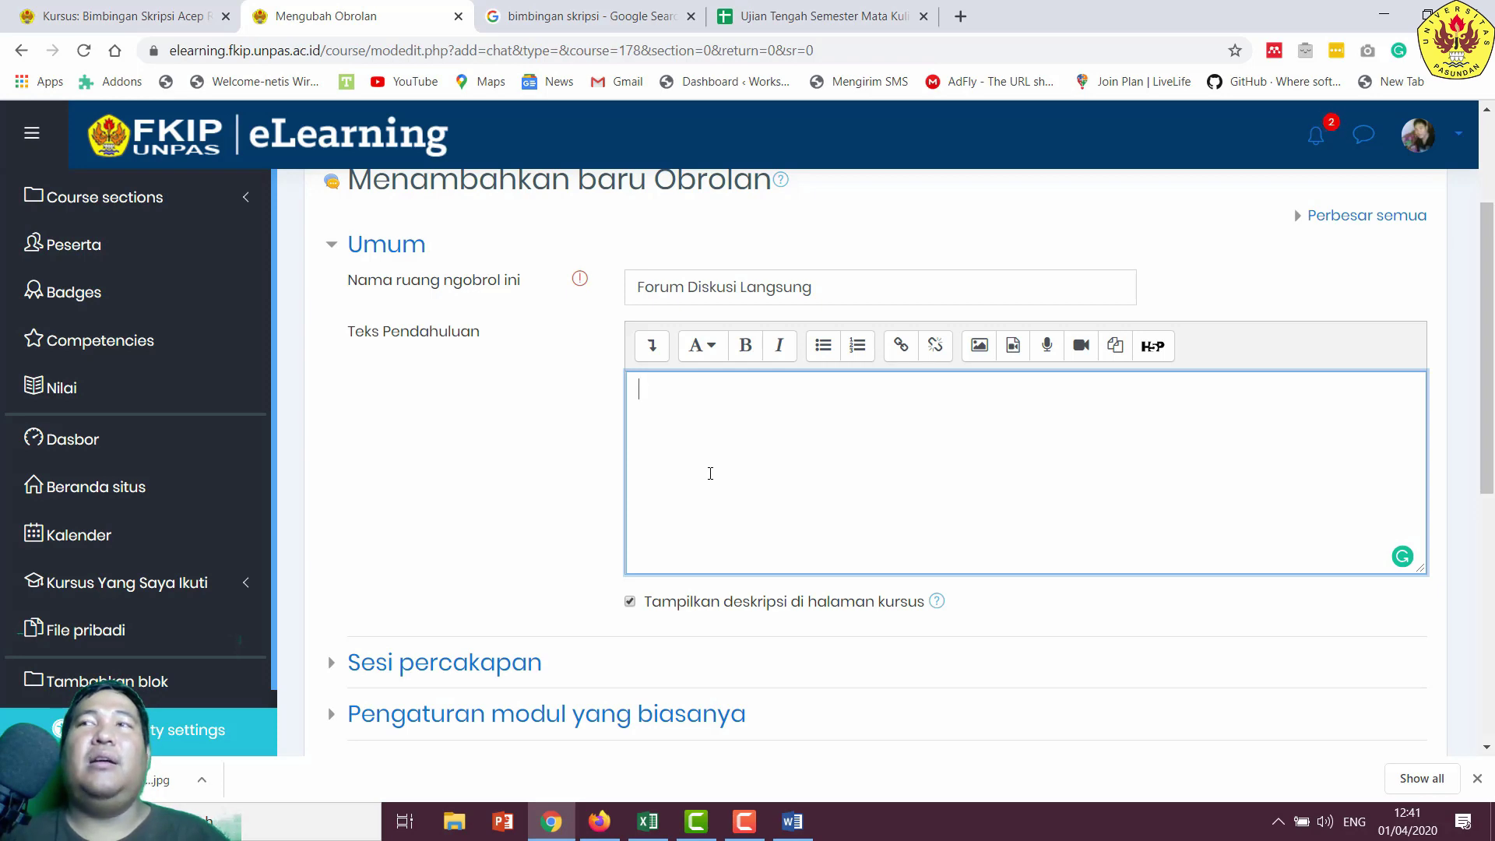
- Write the introduction: with this forum, students and lecturers can discuss live while online
{"action": "scroll", "coordinate": [711, 473], "scroll_direction": "down", "scroll_amount": 2}
{"action": "scroll", "coordinate": [712, 473], "scroll_direction": "up", "scroll_amount": 2}
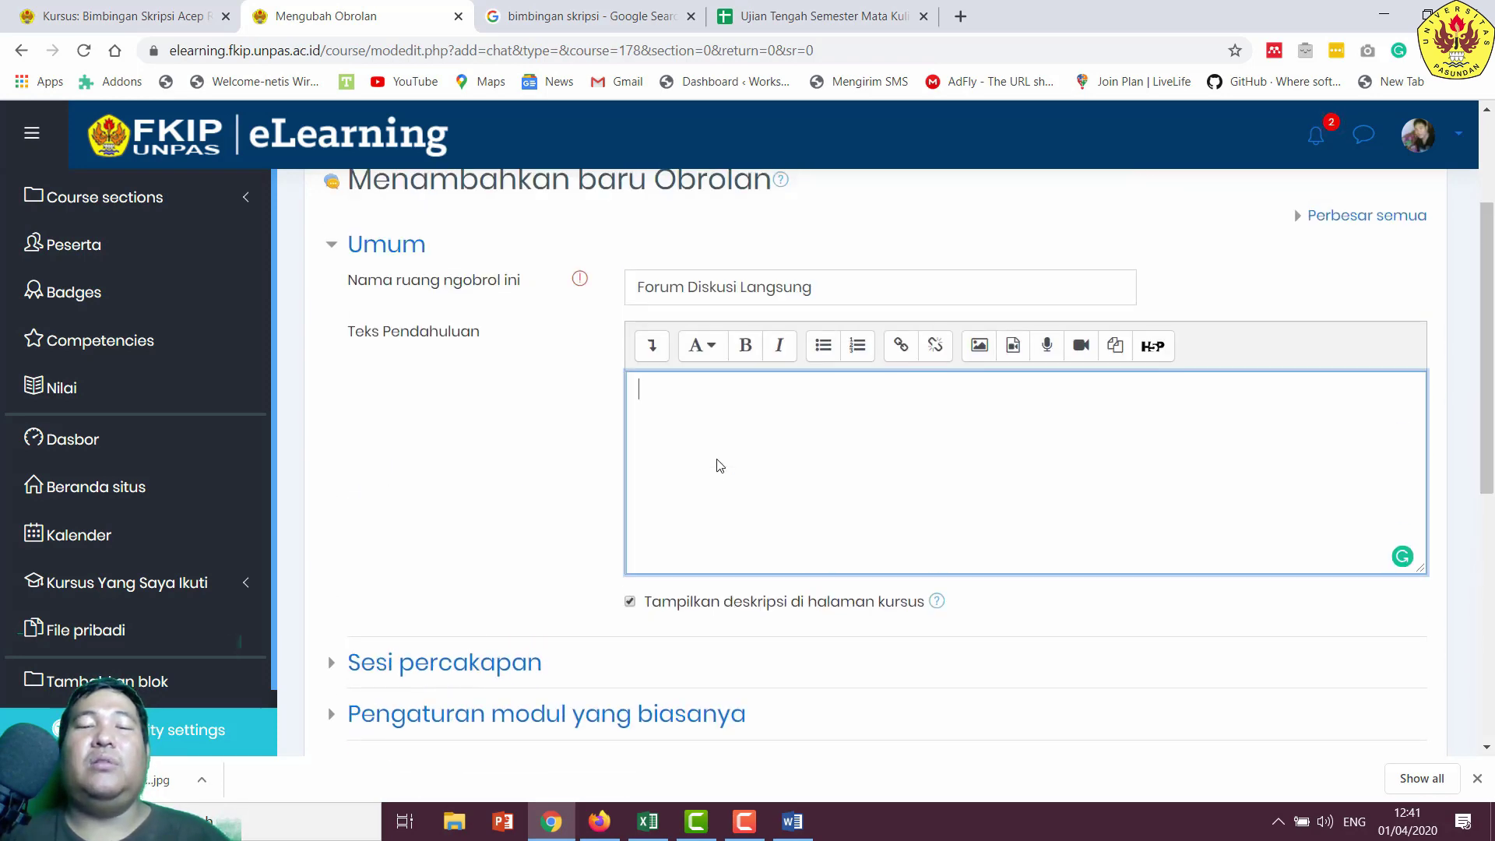
{"action": "type", "text": "ada f"}
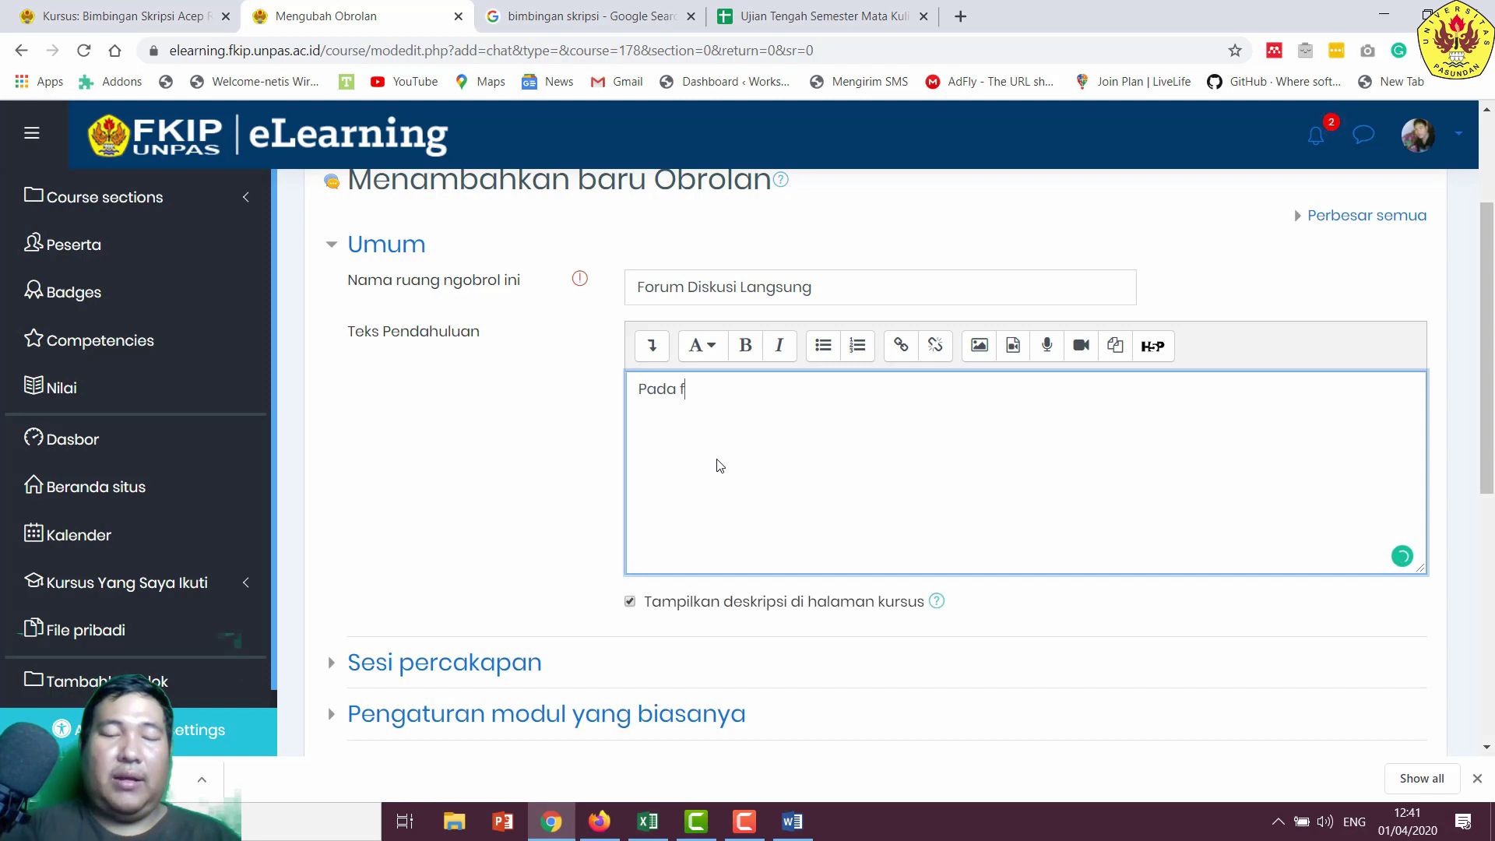
{"action": "type", "text": "orum ini"}
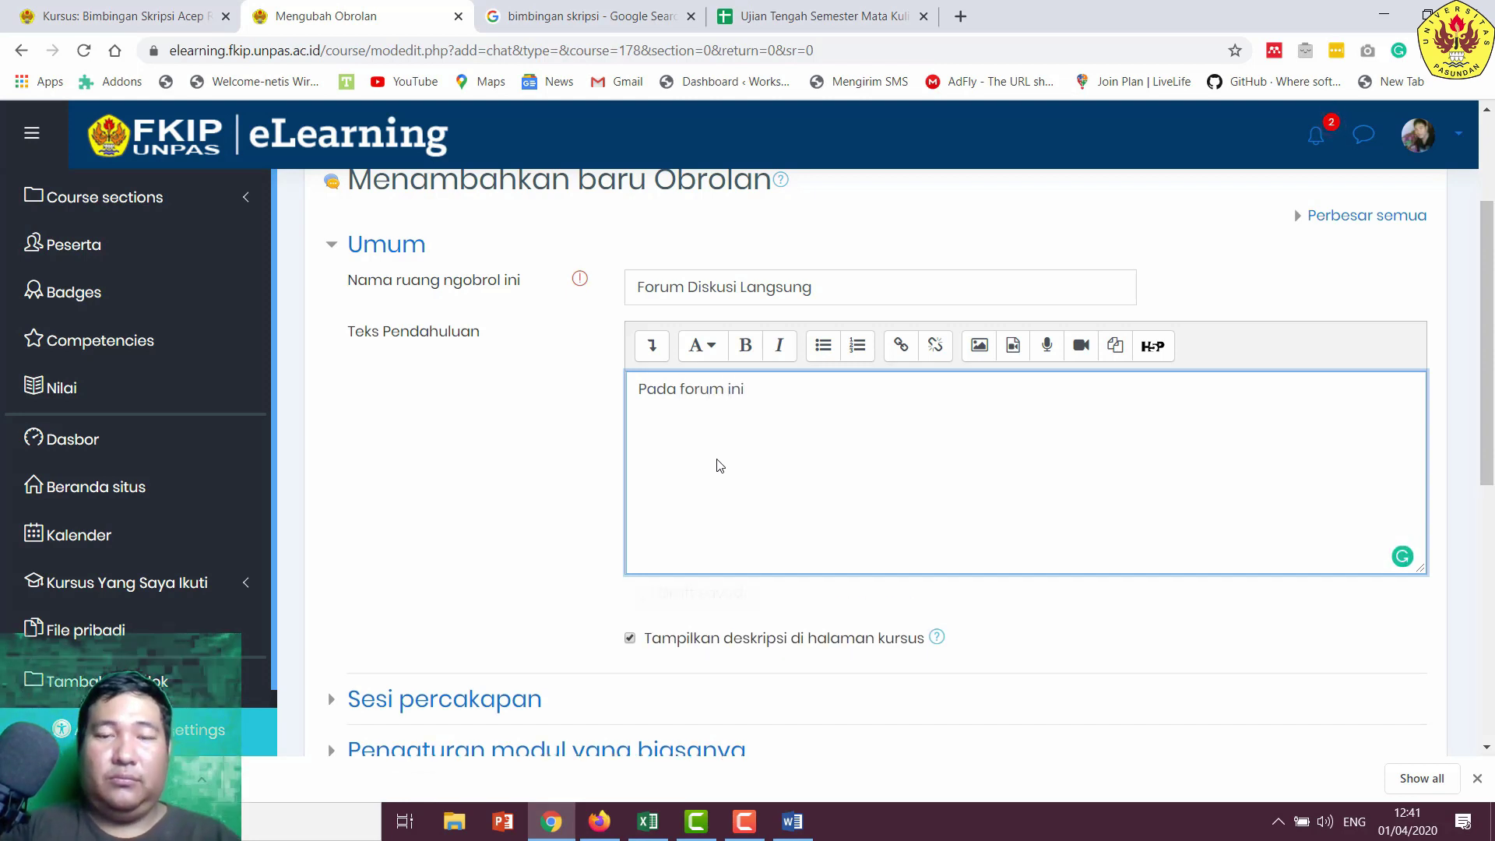
{"action": "type", "text": ", mahasiswa"}
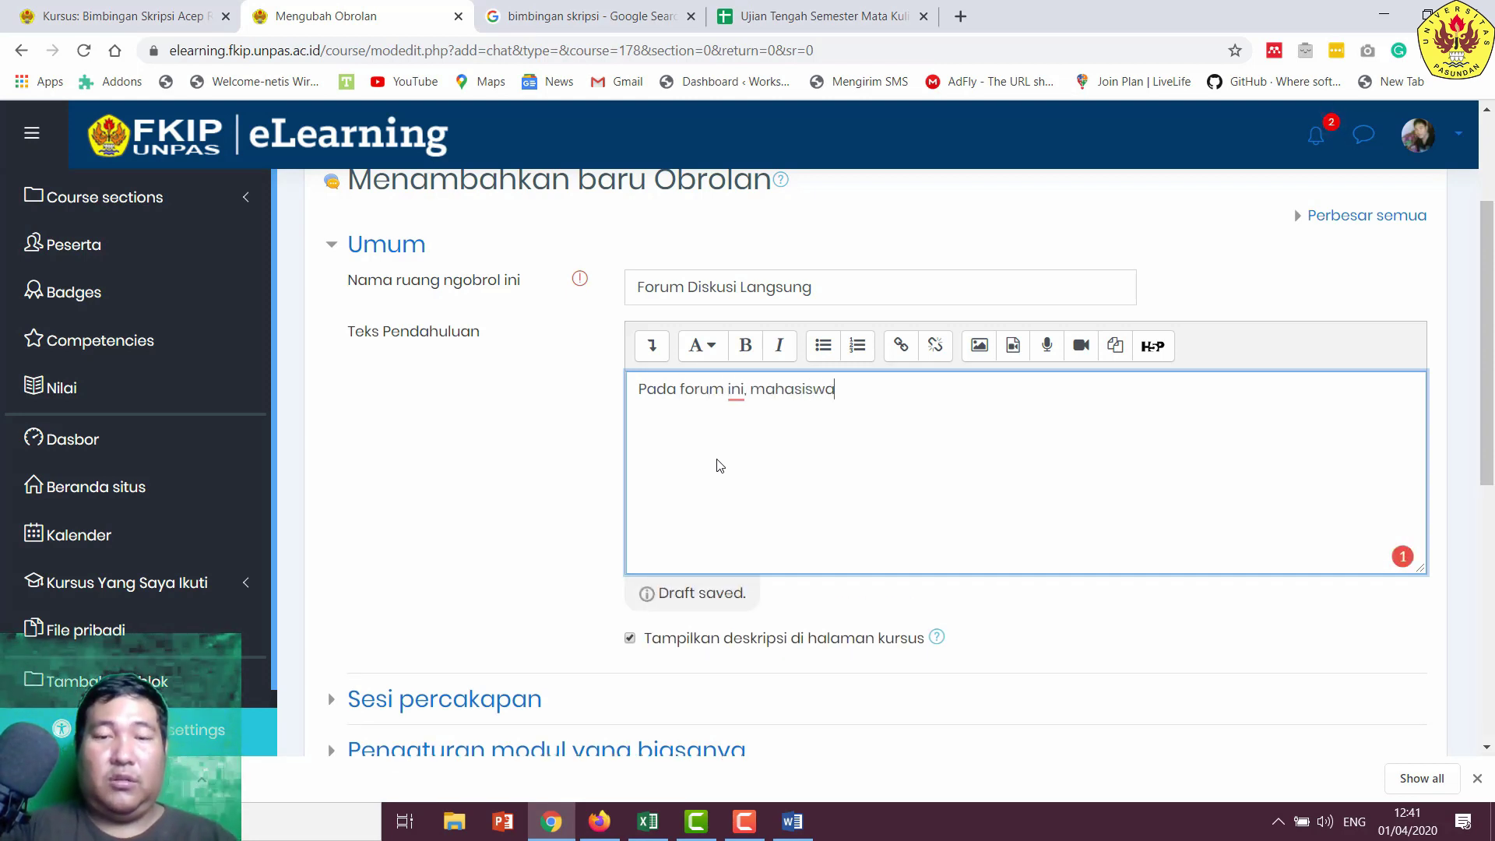
{"action": "type", "text": " dan dosen"}
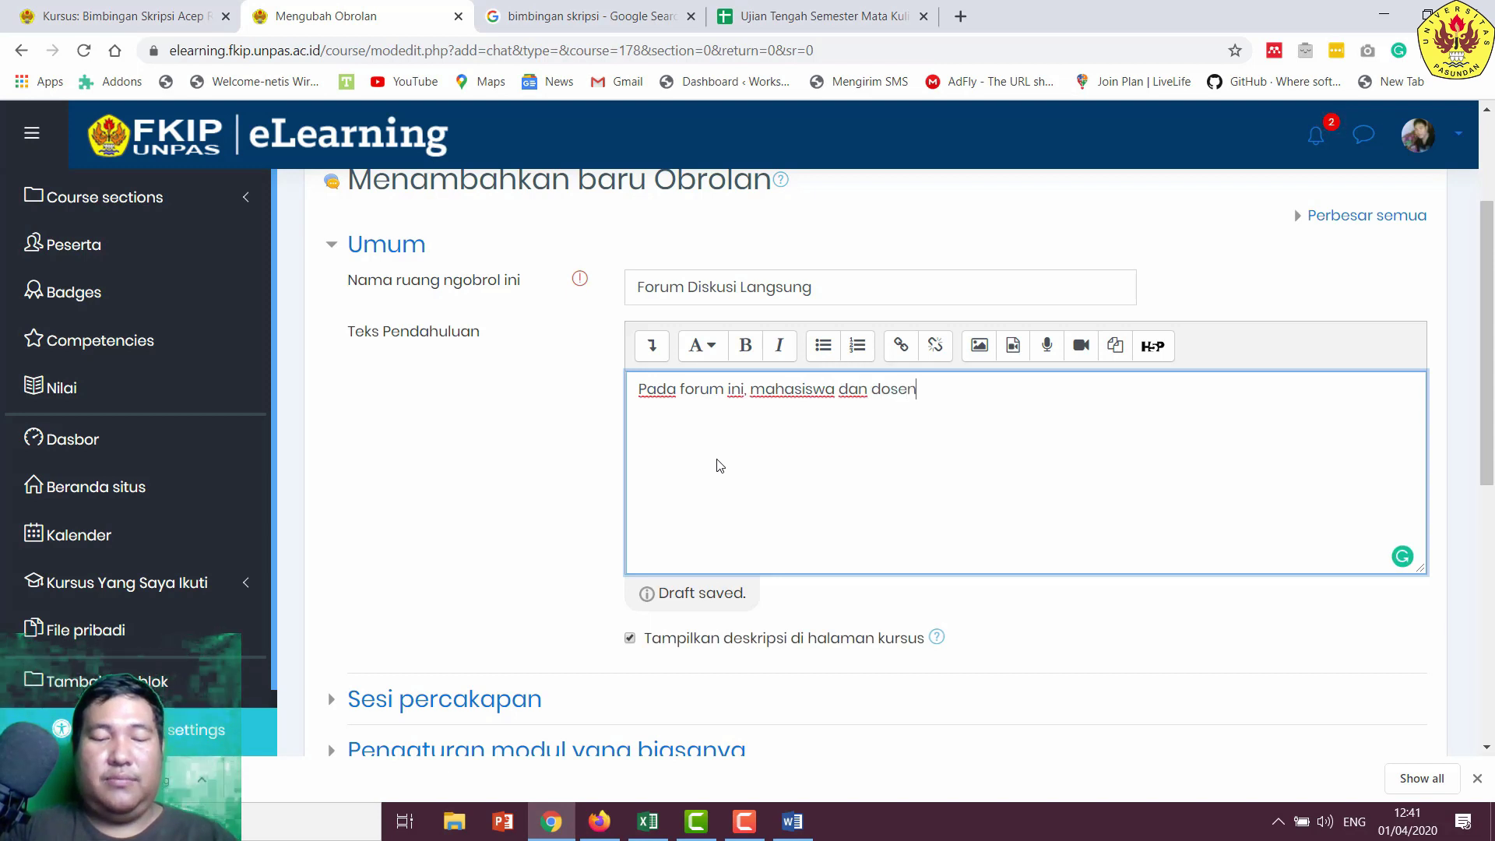
{"action": "type", "text": " dapat berd"}
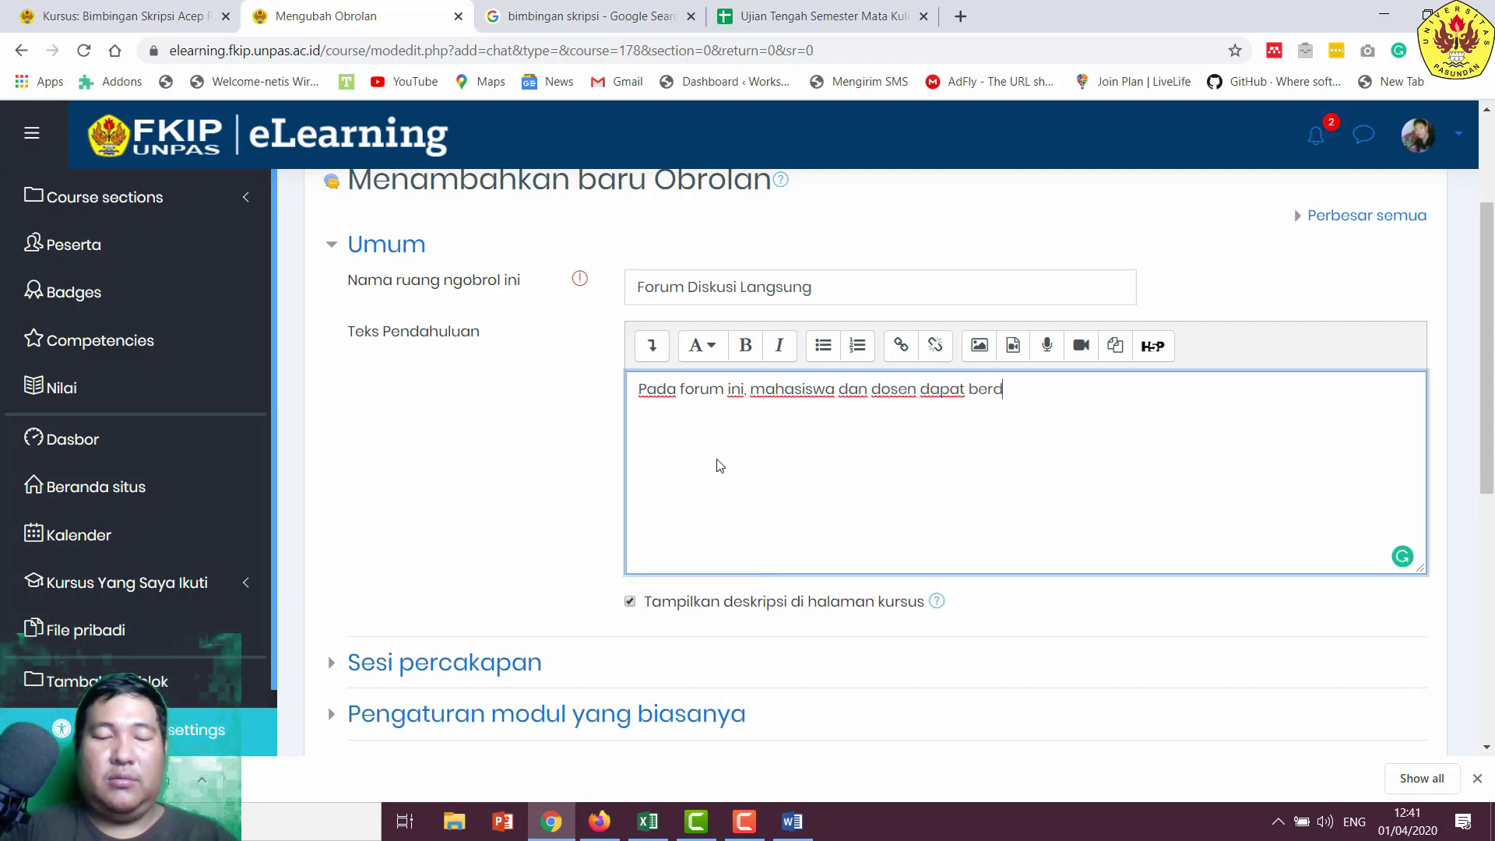
{"action": "type", "text": "iskusi s"}
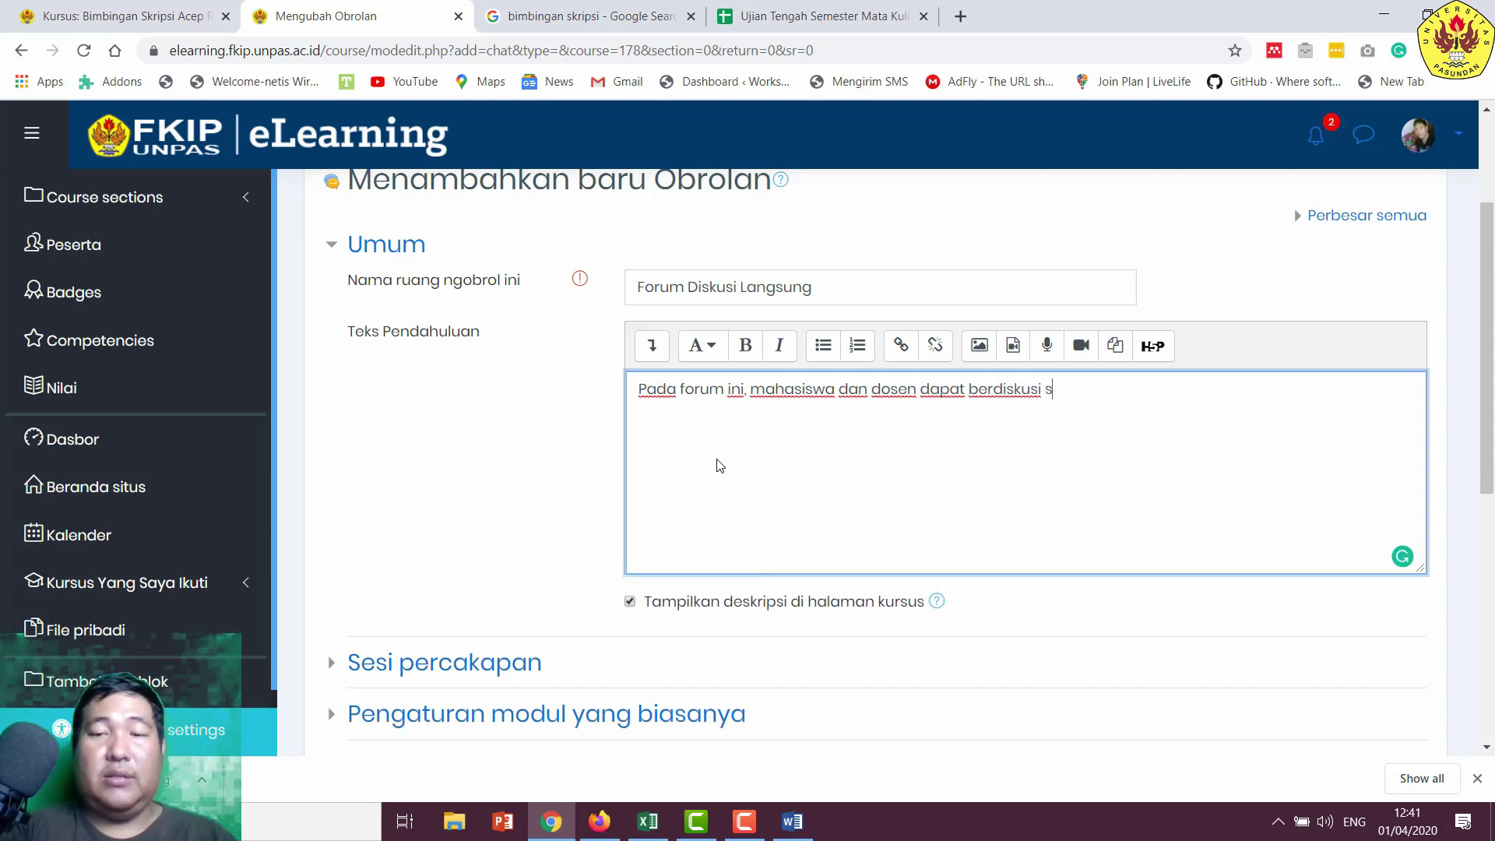
{"action": "type", "text": "ecara langsung."}
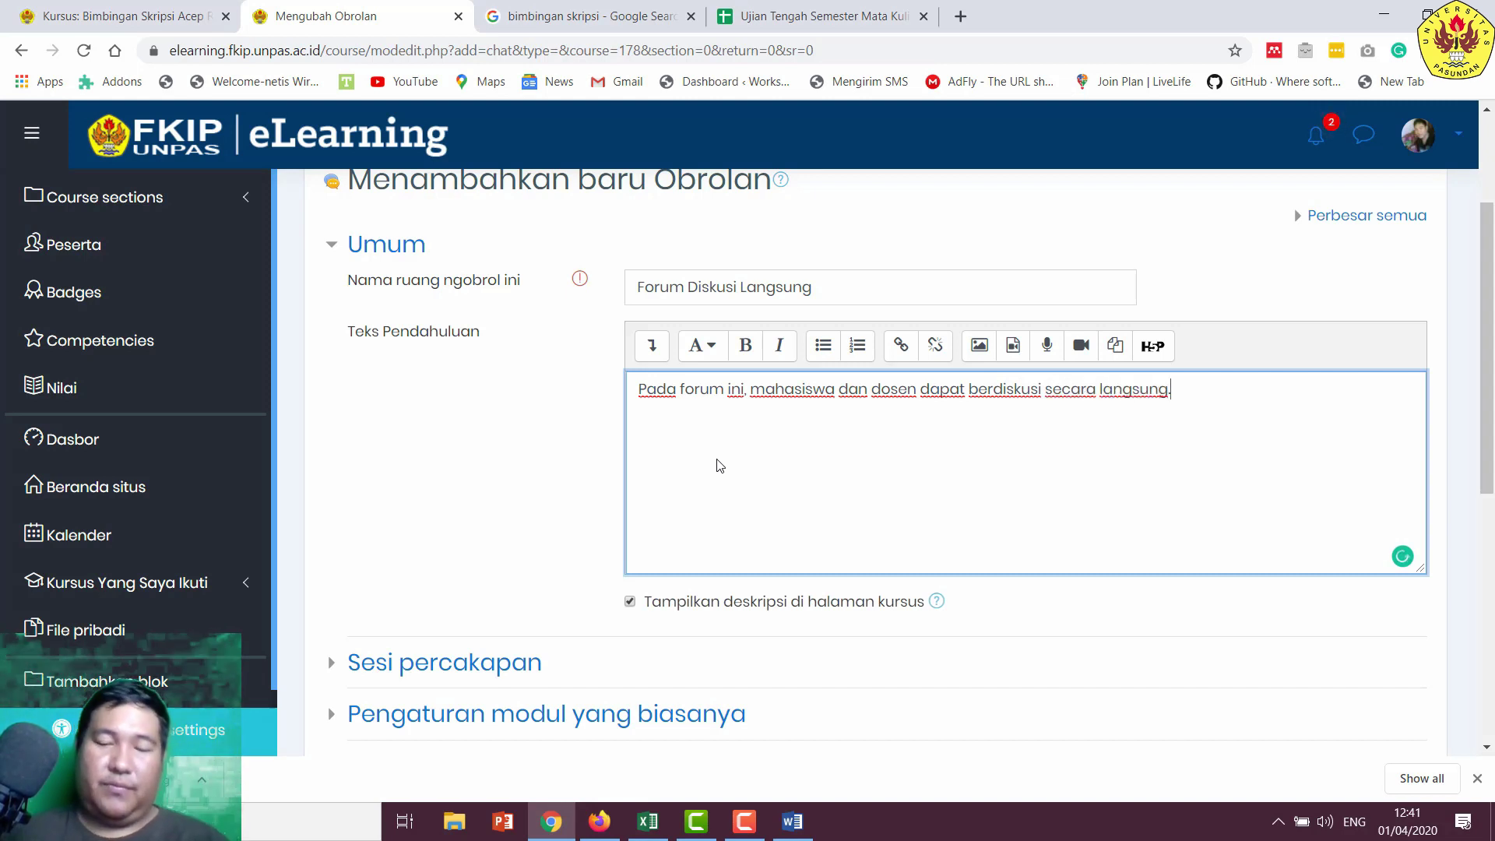
{"action": "type", "text": " Sehing"}
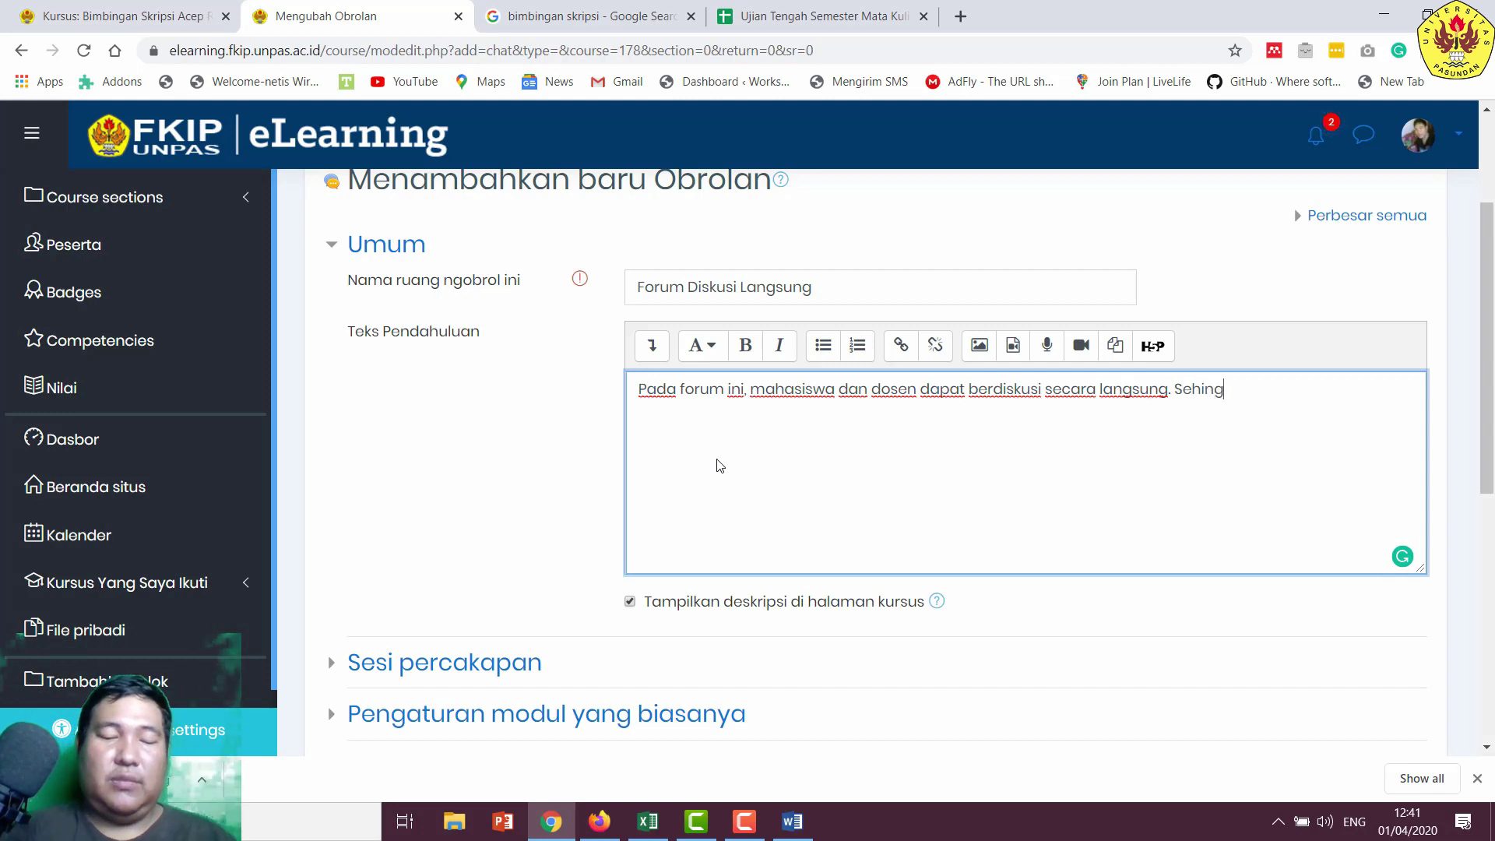
{"action": "type", "text": "ga yang seda"}
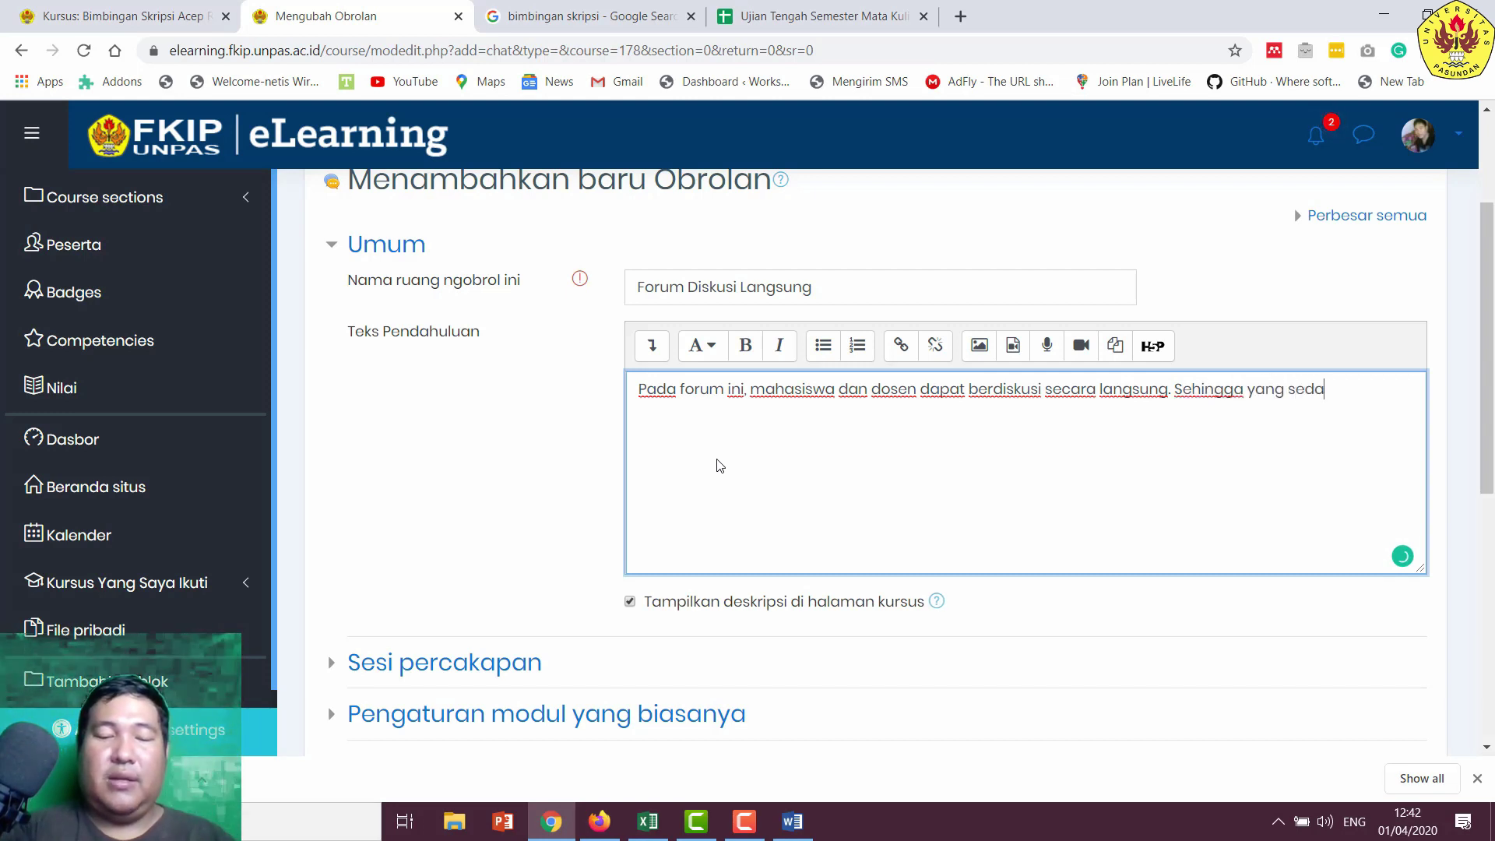
{"action": "type", "text": "ng online "}
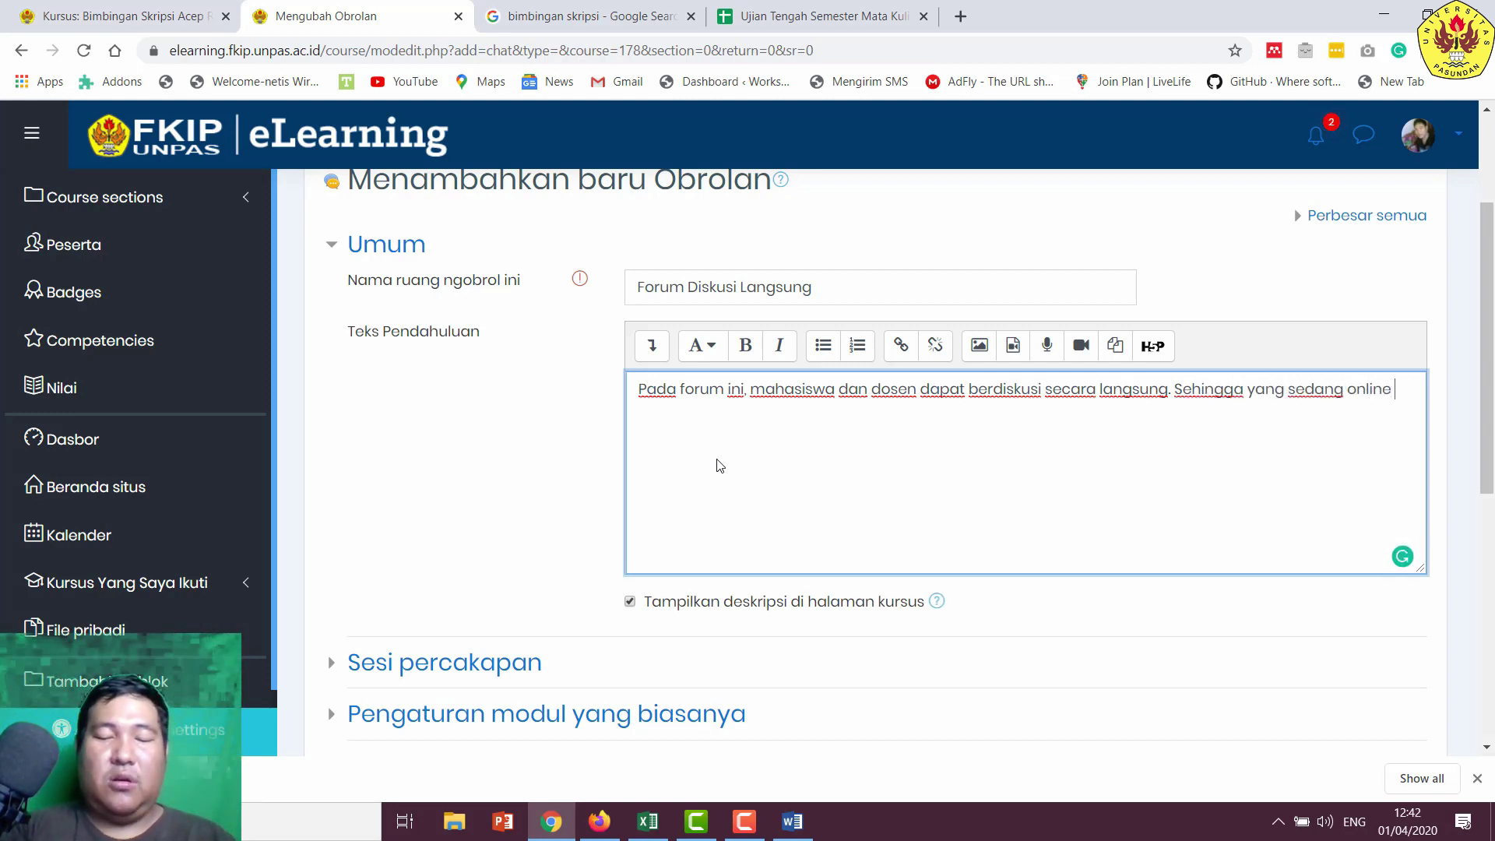
{"action": "type", "text": "saja yang "}
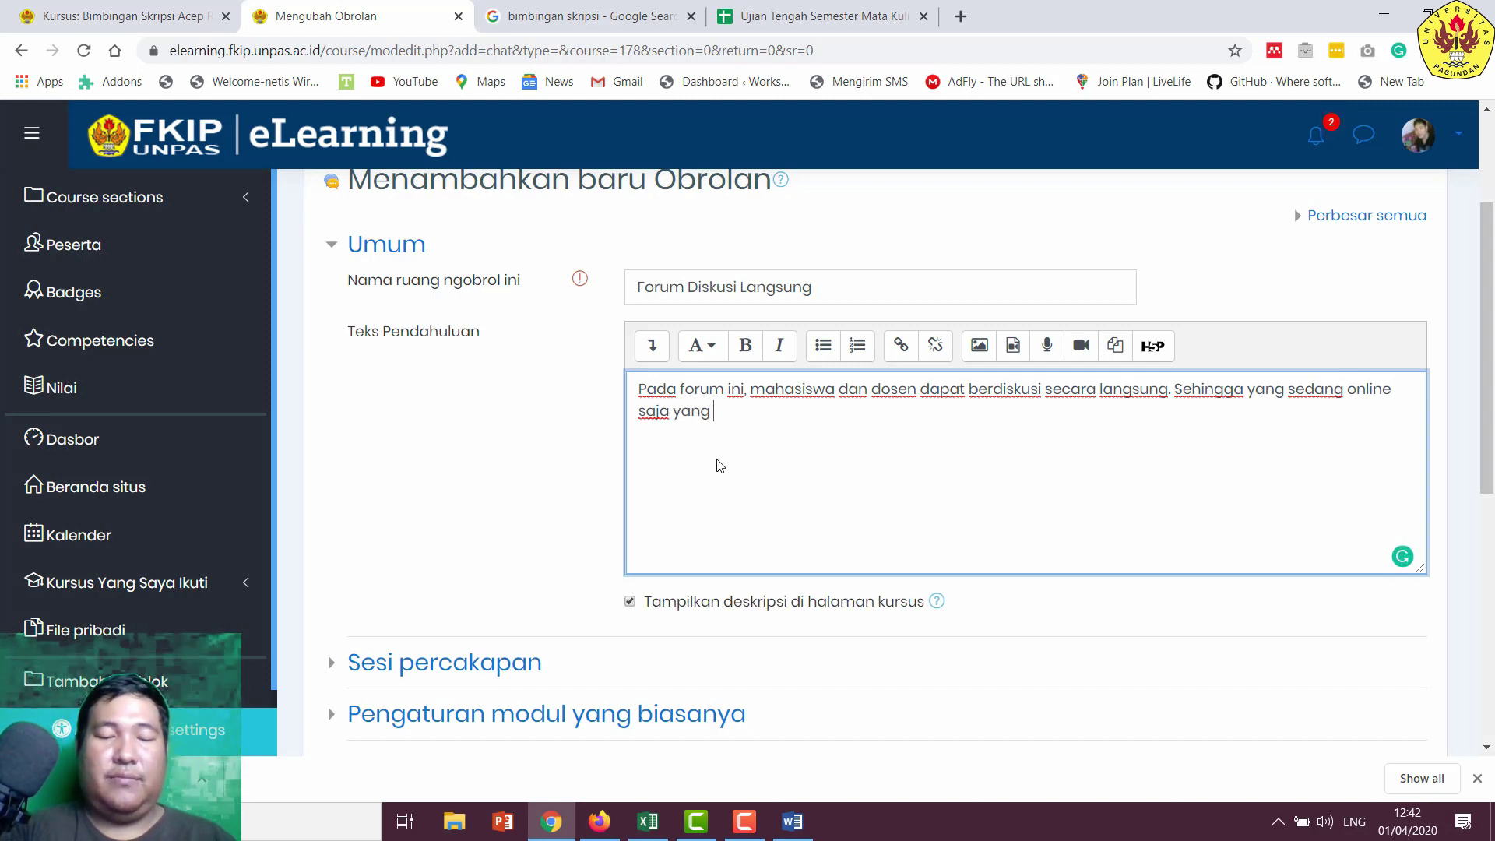
{"action": "type", "text": "bisa berdis"}
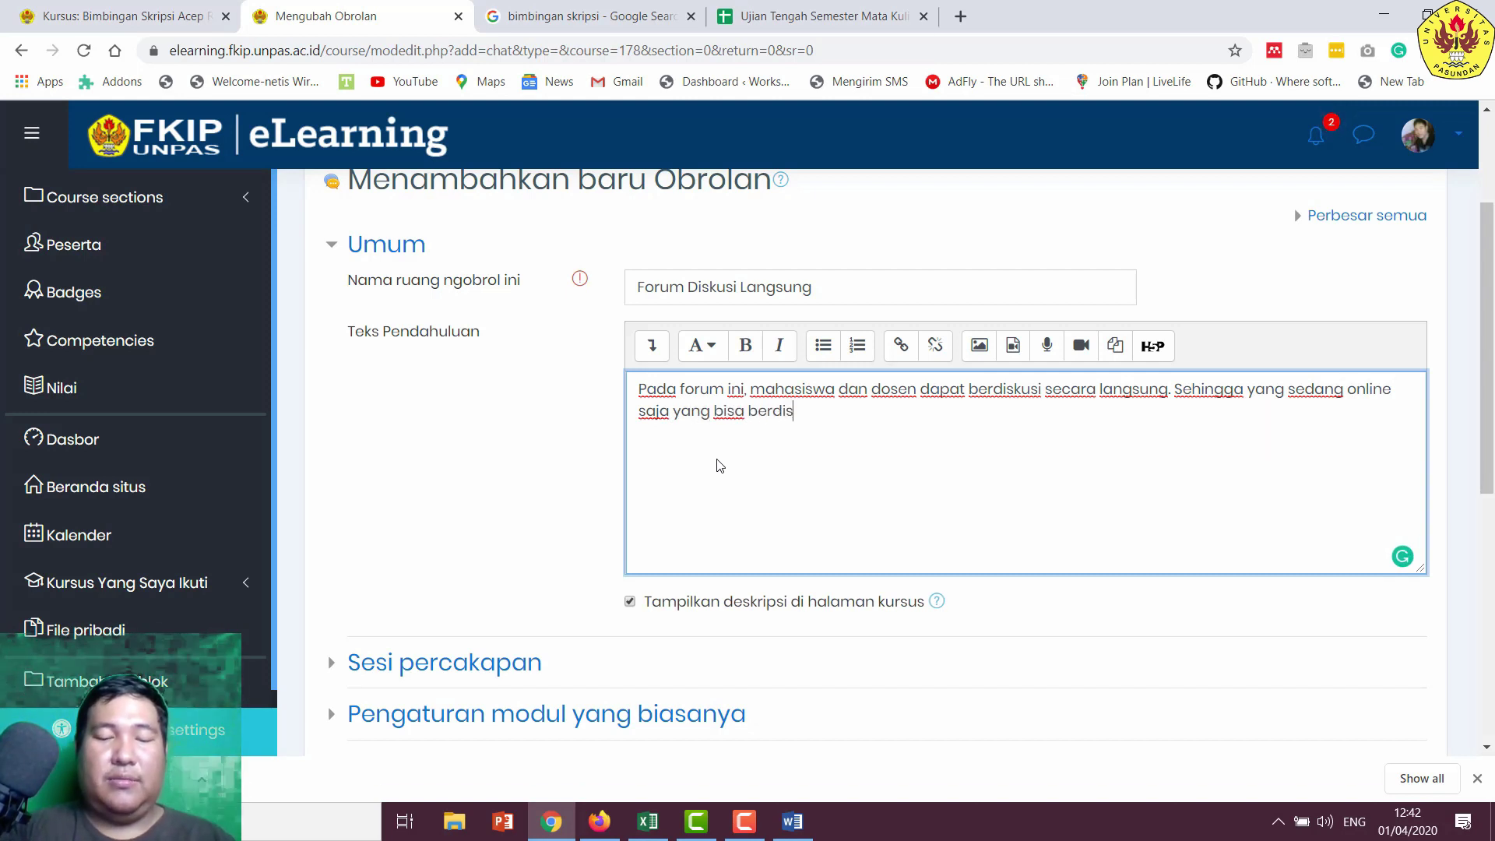
{"action": "type", "text": "kusi."}
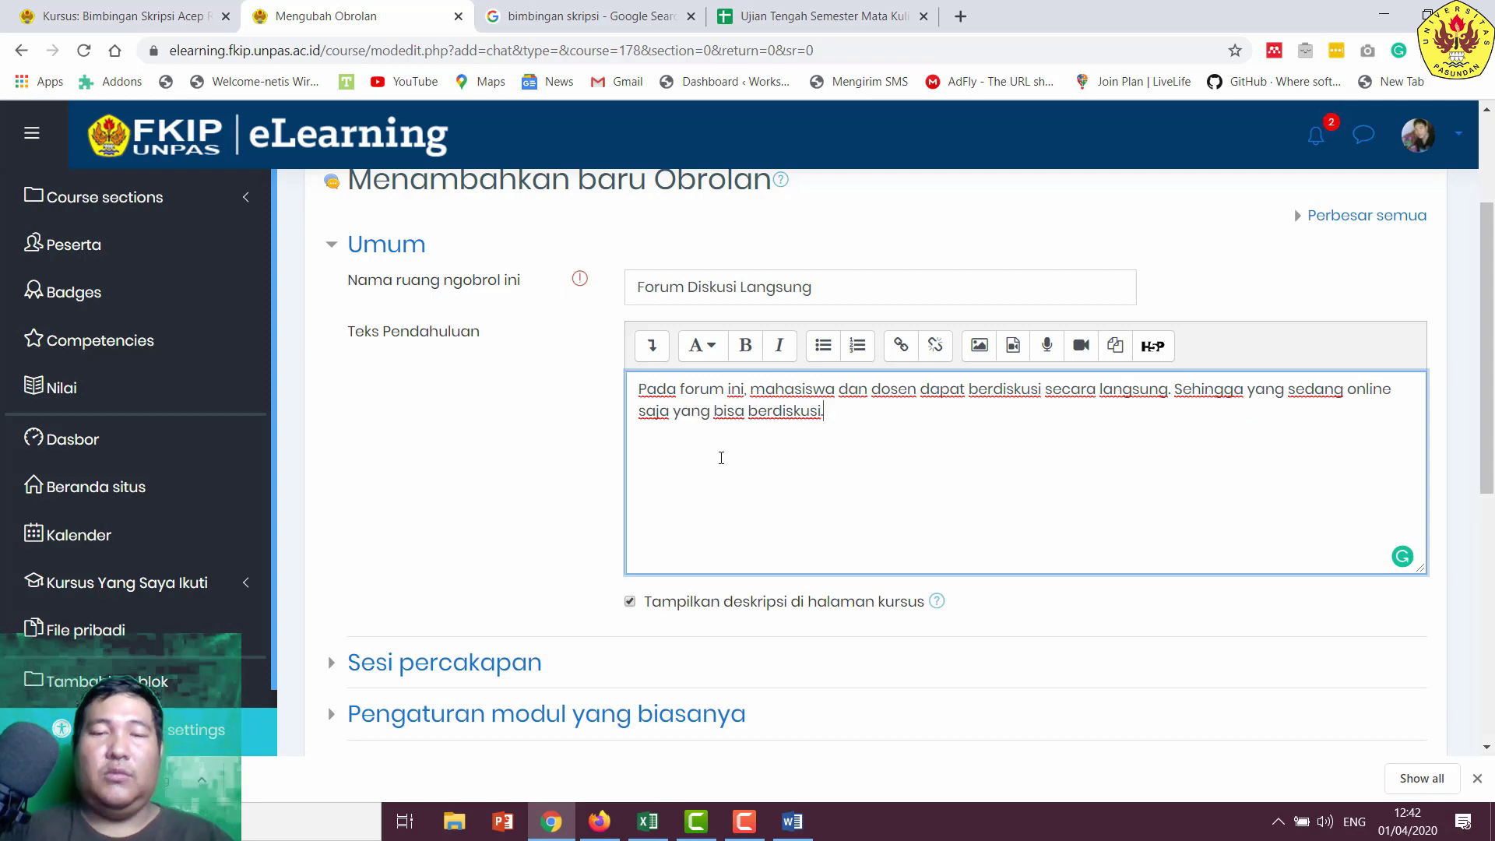
{"action": "scroll", "coordinate": [724, 463], "scroll_direction": "down", "scroll_amount": 1}
- Review the chat session and common module settings, then save and display the chat
{"action": "left_click", "coordinate": [483, 564]}
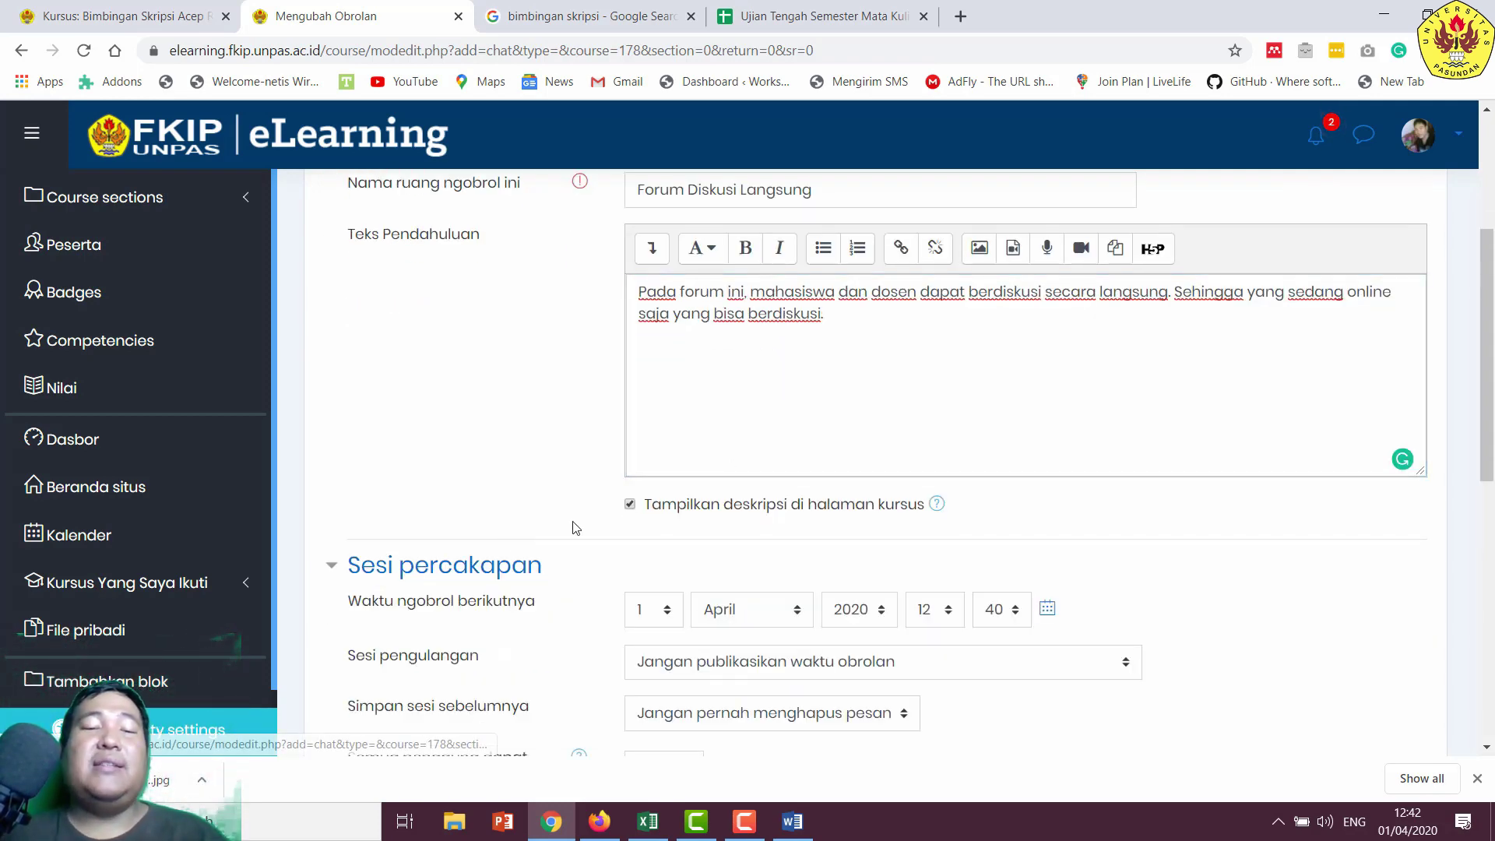
{"action": "scroll", "coordinate": [574, 526], "scroll_direction": "down", "scroll_amount": 2}
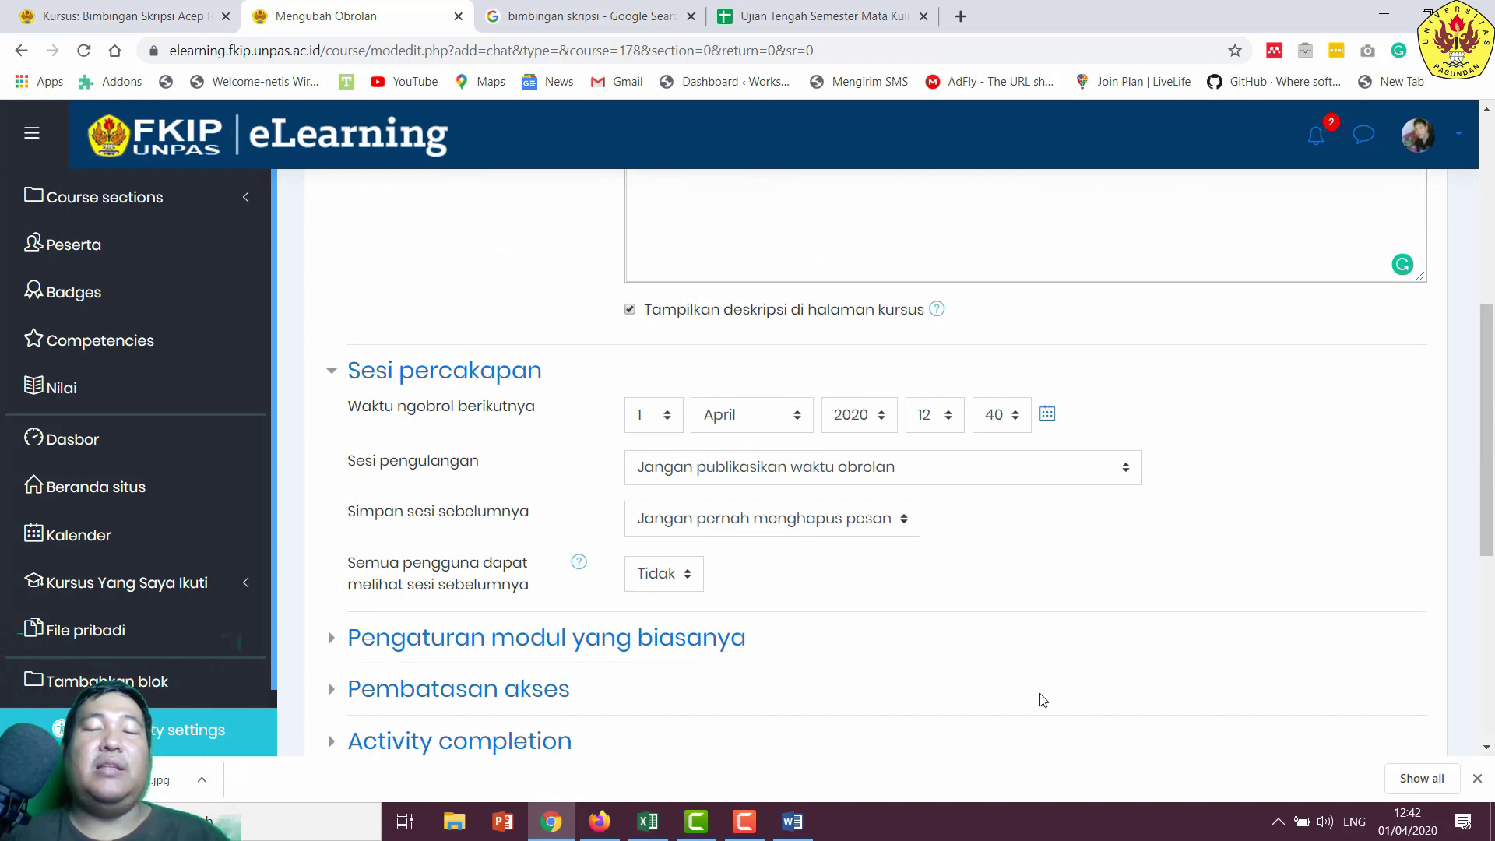
{"action": "scroll", "coordinate": [857, 518], "scroll_direction": "down", "scroll_amount": 2}
{"action": "left_click", "coordinate": [527, 460]}
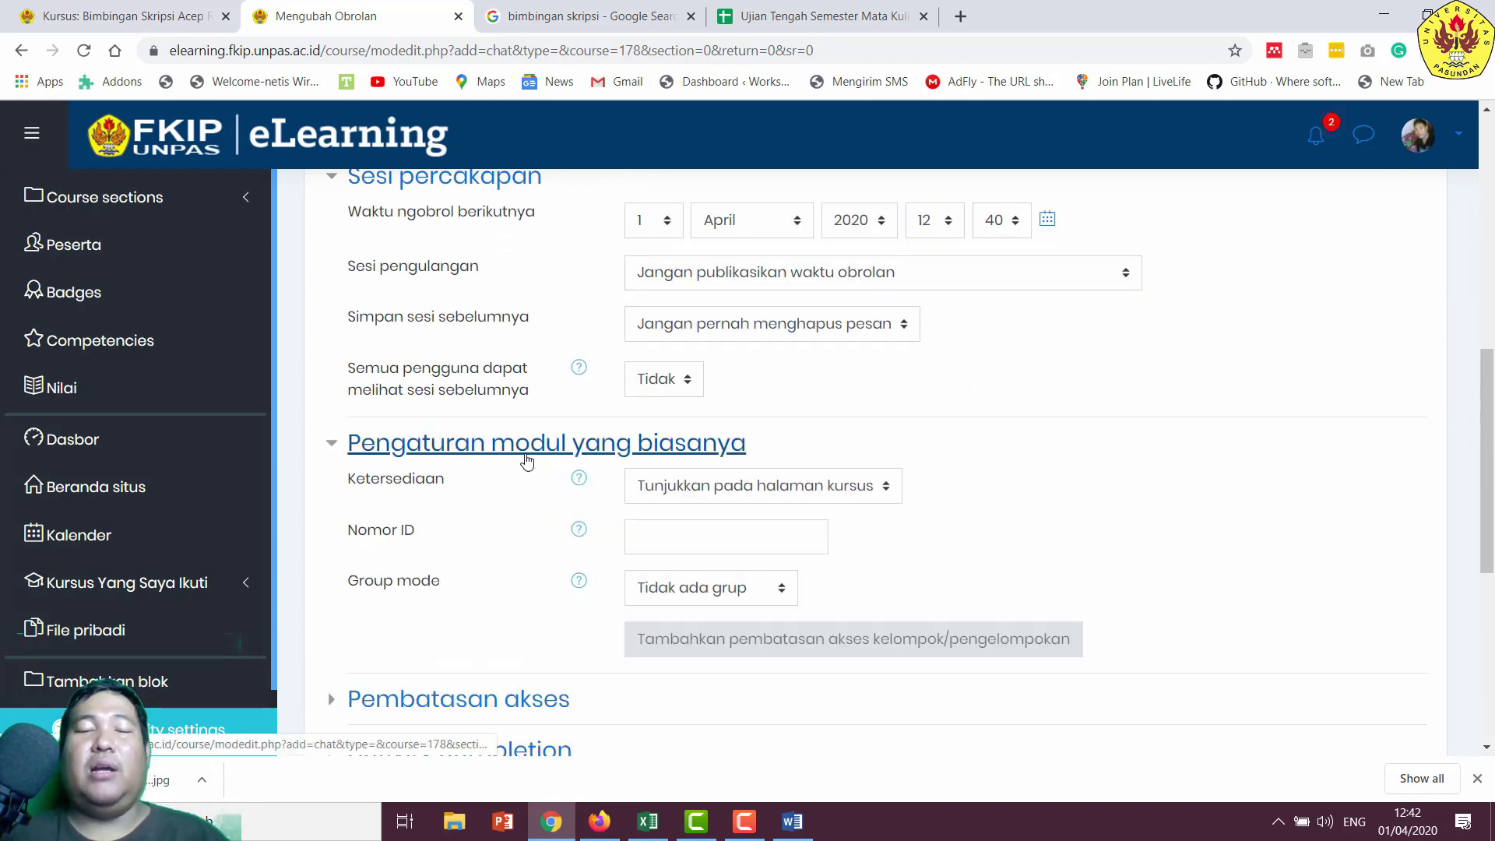
{"action": "left_click", "coordinate": [527, 460]}
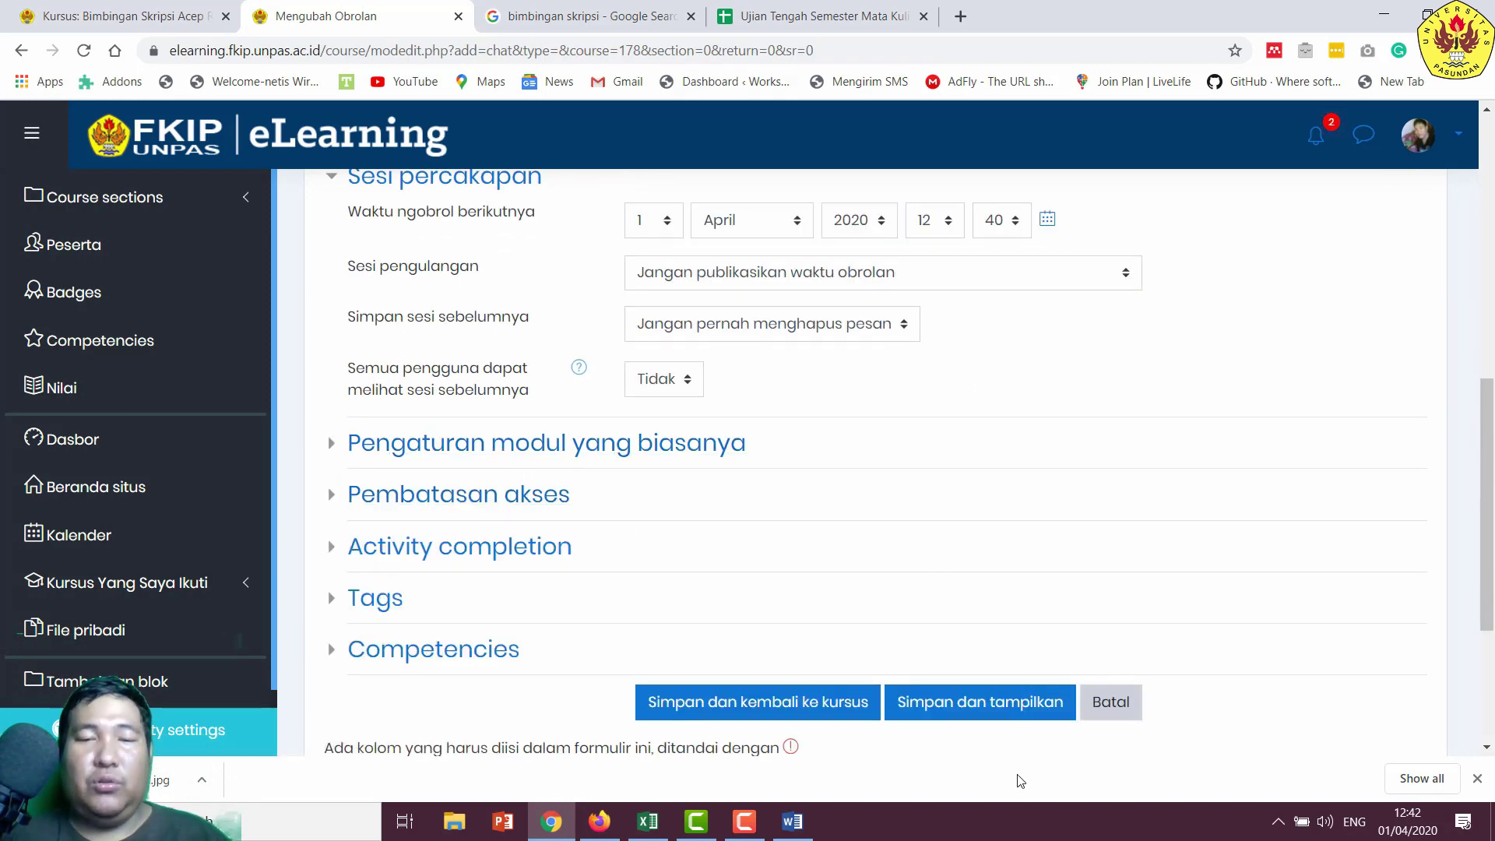
{"action": "left_click", "coordinate": [983, 703]}
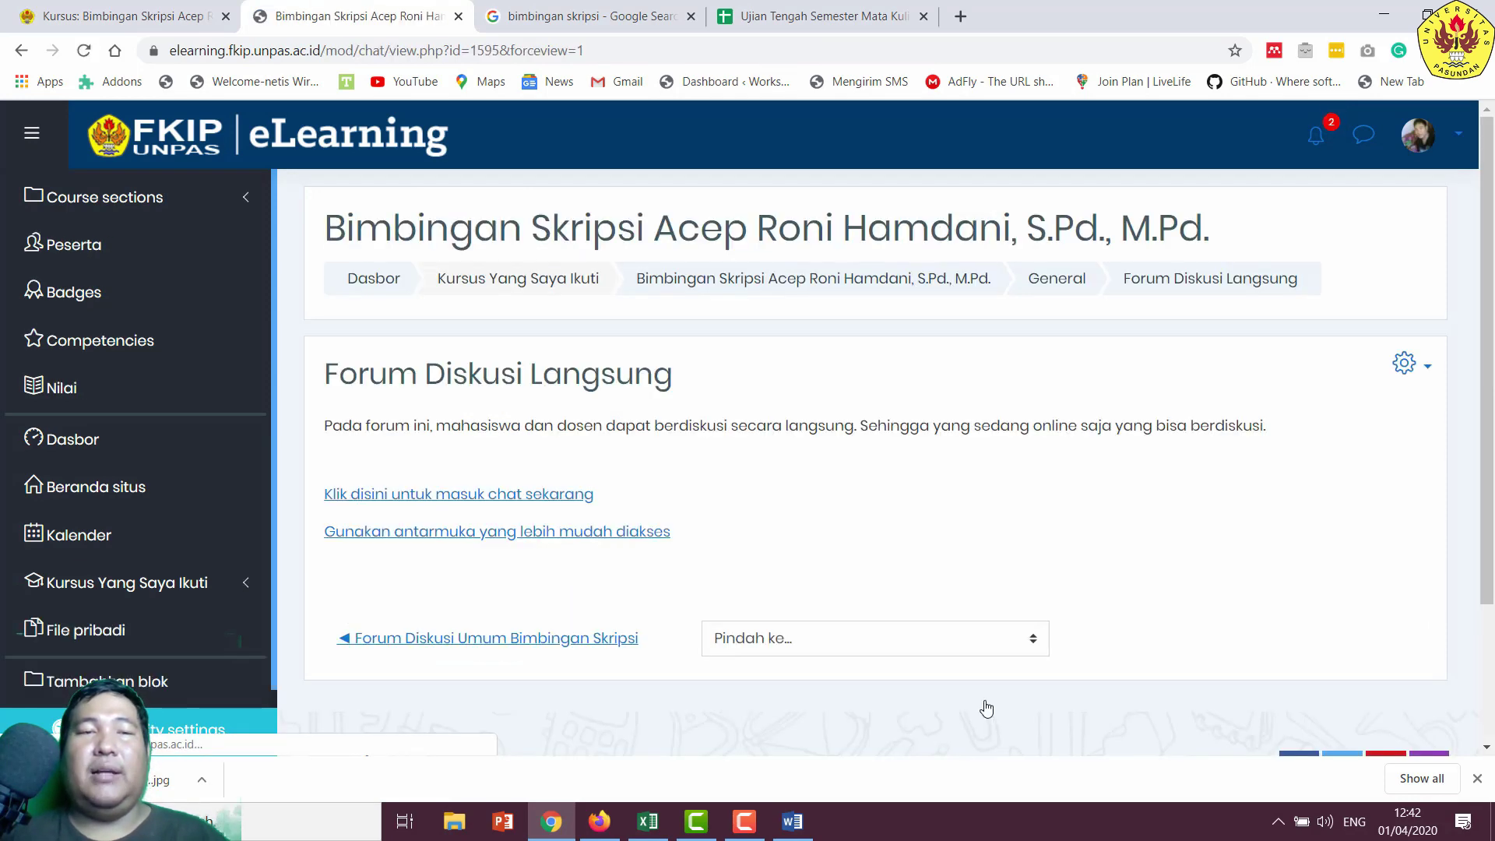
- Test entering the chat room full screen, then return from Word to the chat page
{"action": "left_click", "coordinate": [561, 497]}
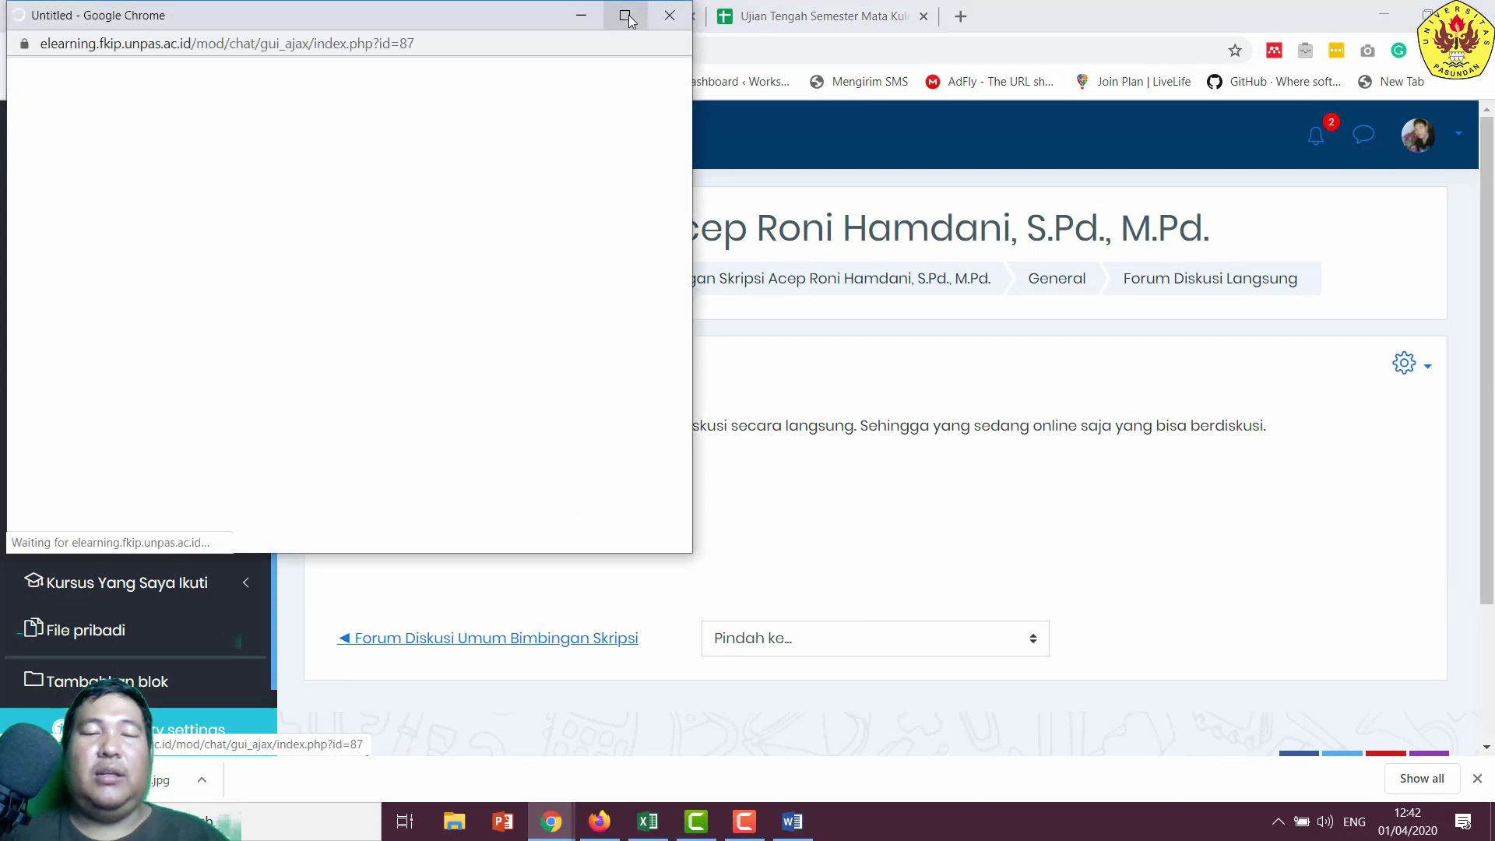
{"action": "left_click", "coordinate": [620, 14]}
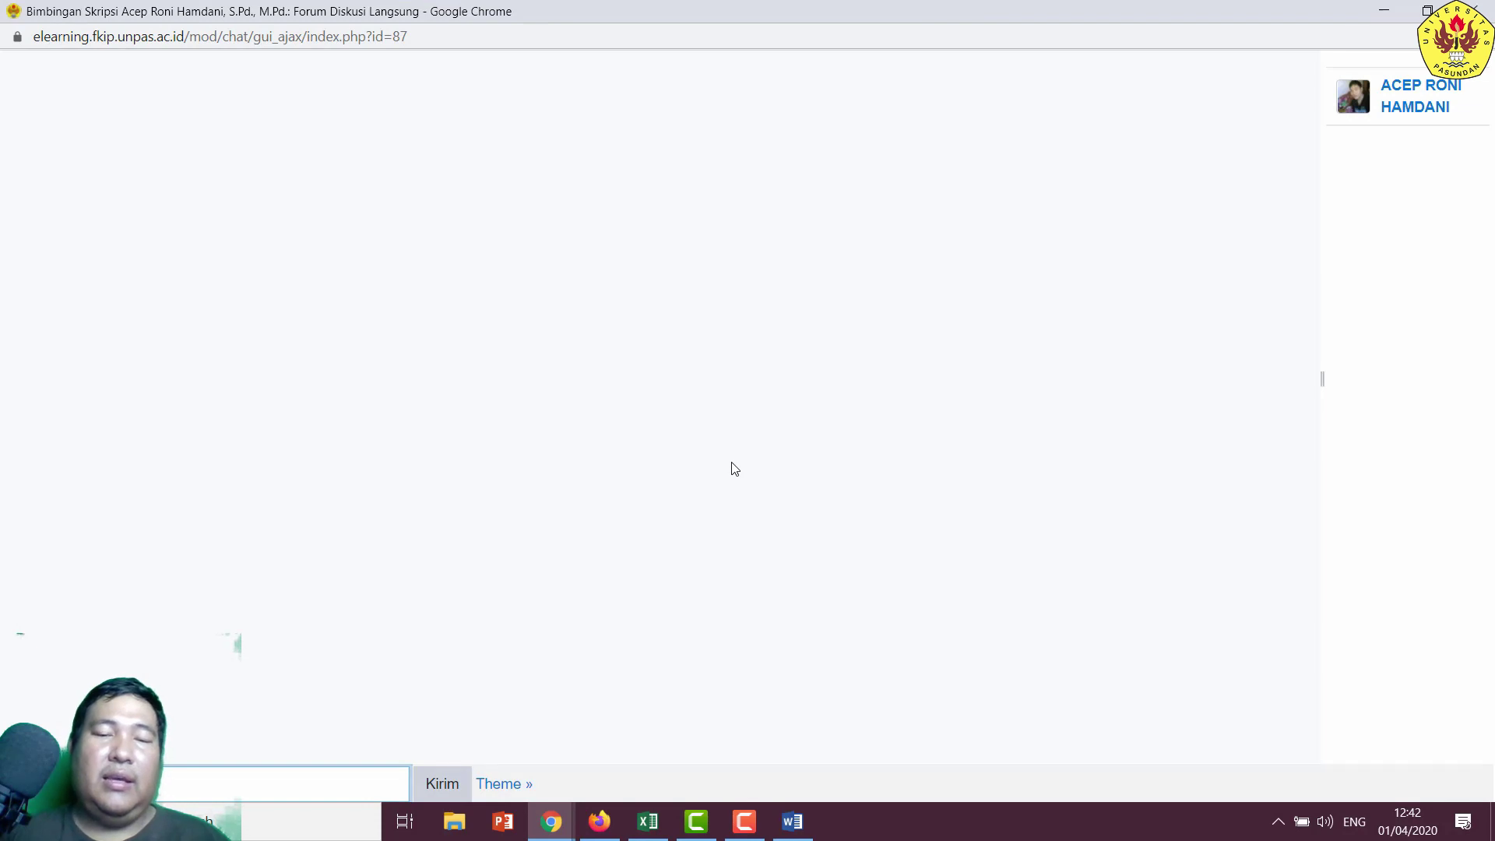
{"action": "left_click", "coordinate": [599, 822]}
{"action": "left_click", "coordinate": [600, 822]}
{"action": "left_click", "coordinate": [793, 822]}
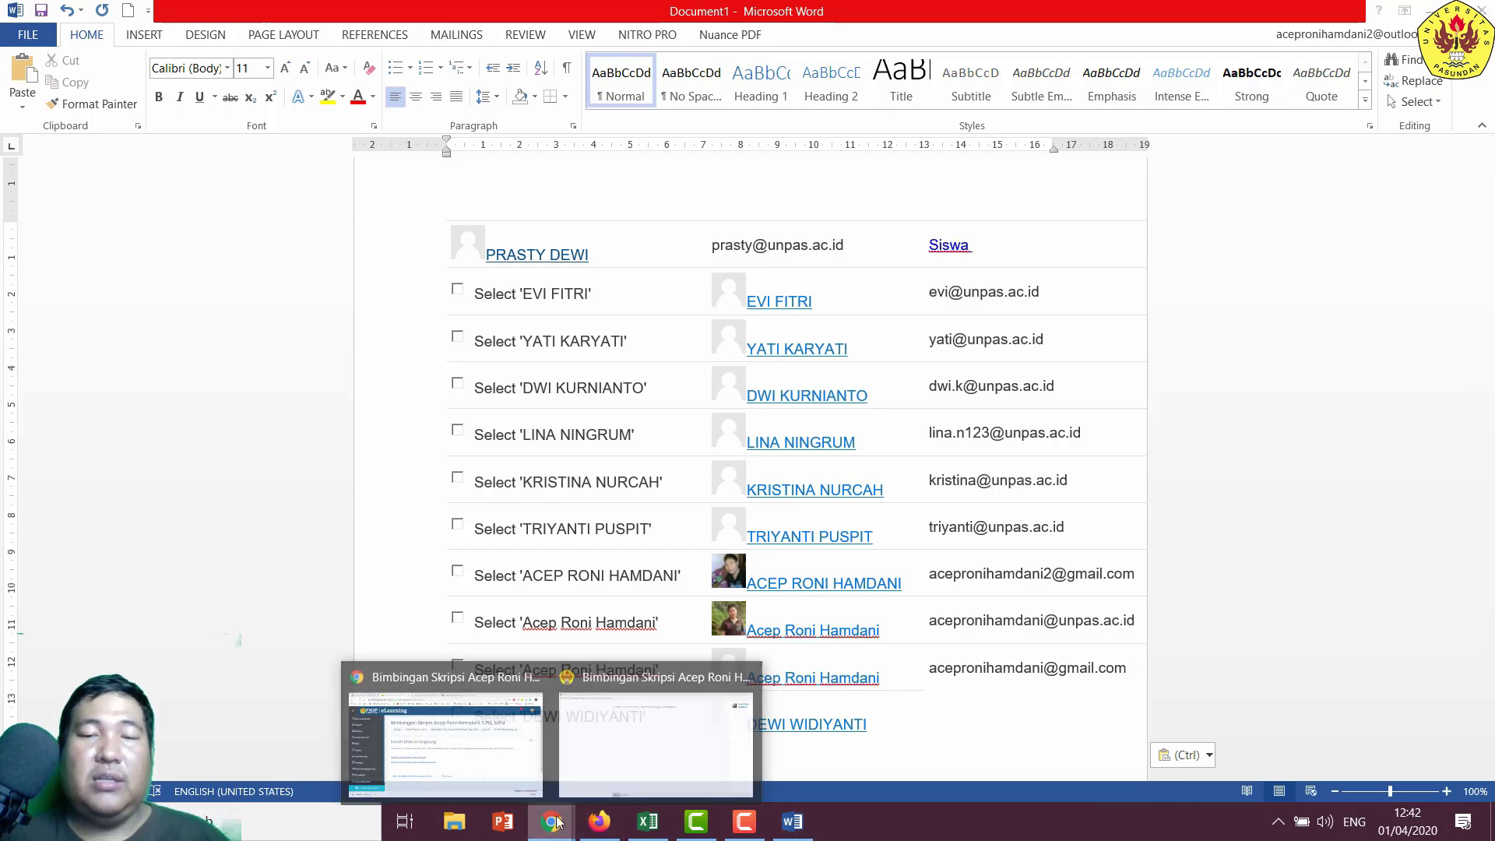
{"action": "left_click", "coordinate": [503, 670]}
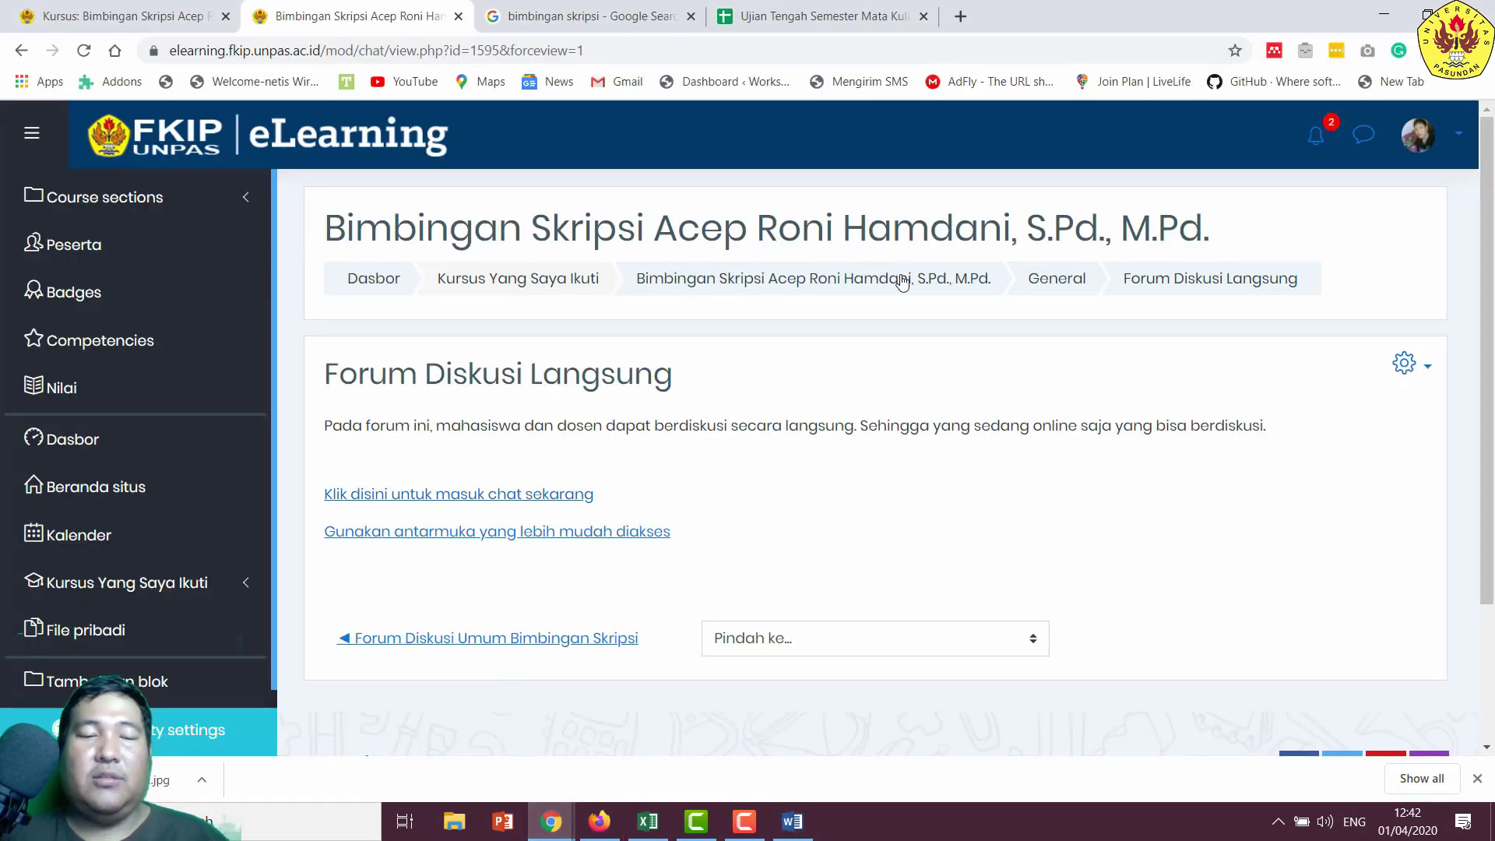
{"action": "left_click", "coordinate": [1057, 277]}
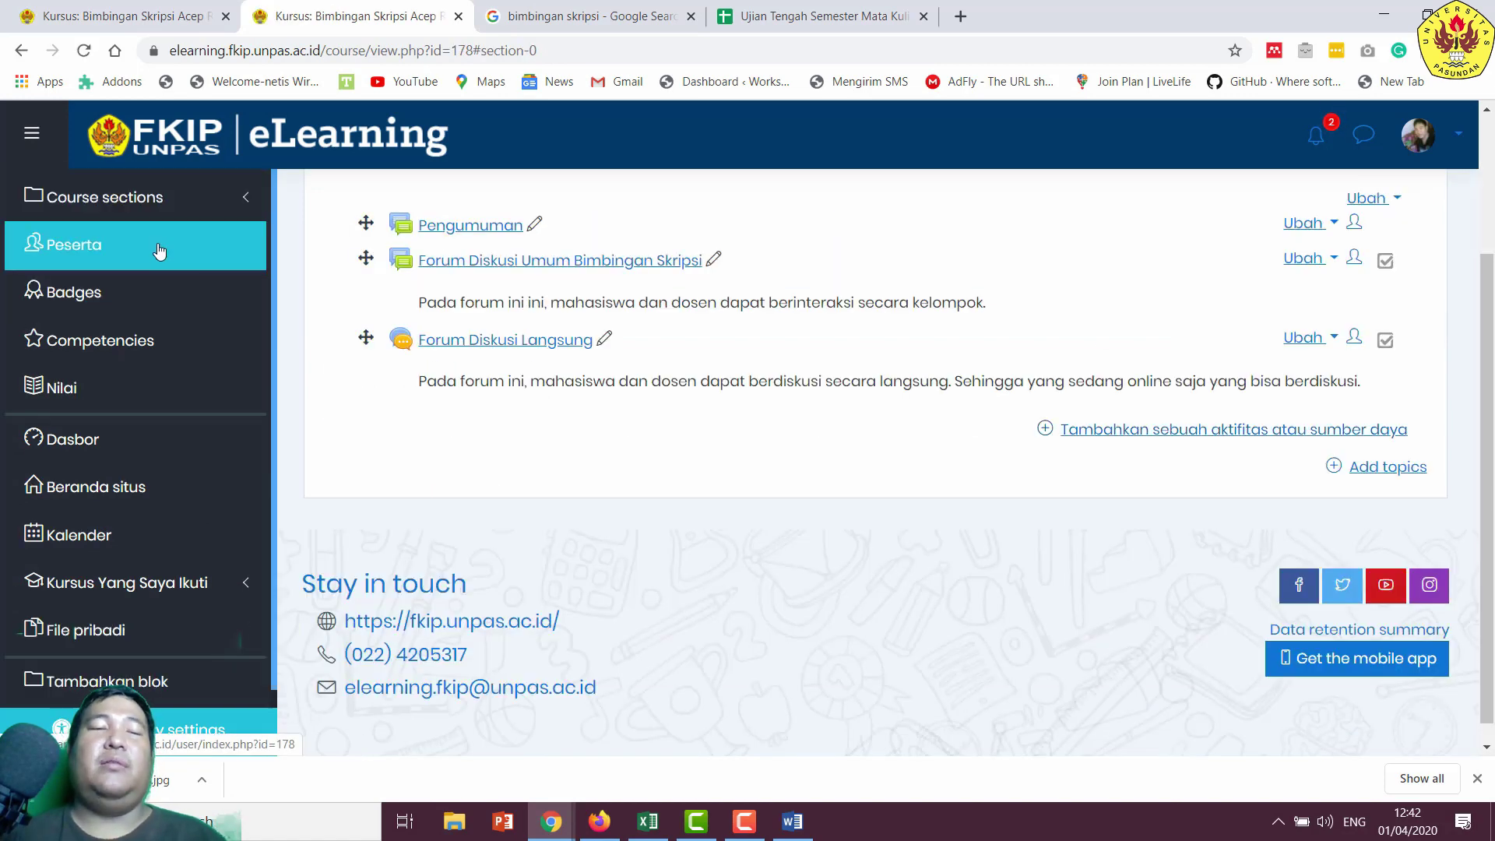
{"action": "left_click", "coordinate": [159, 250]}
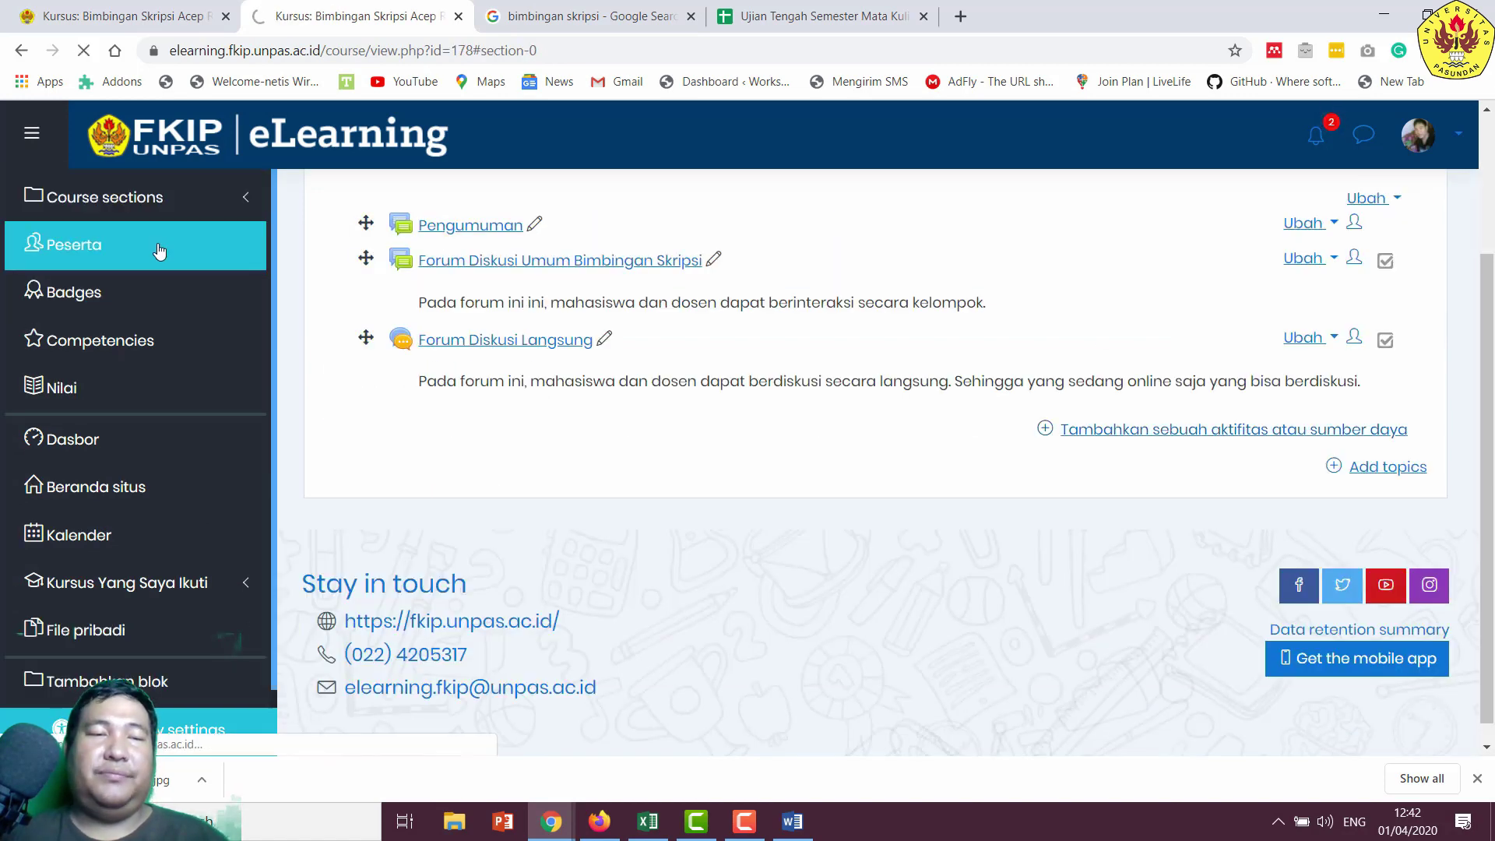
{"action": "scroll", "coordinate": [811, 451], "scroll_direction": "down", "scroll_amount": 3}
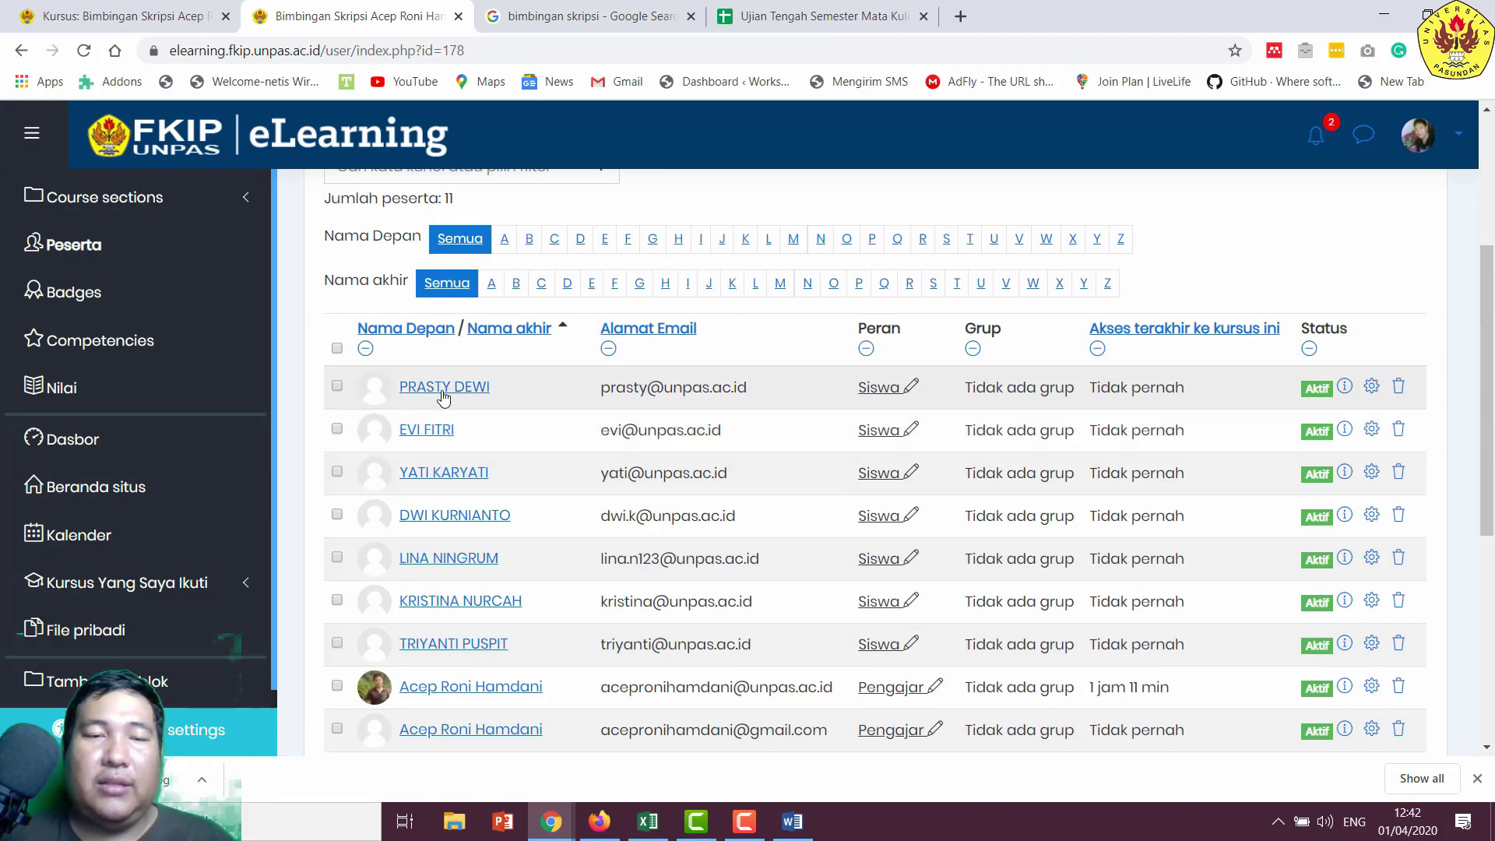
{"action": "left_click", "coordinate": [444, 395]}
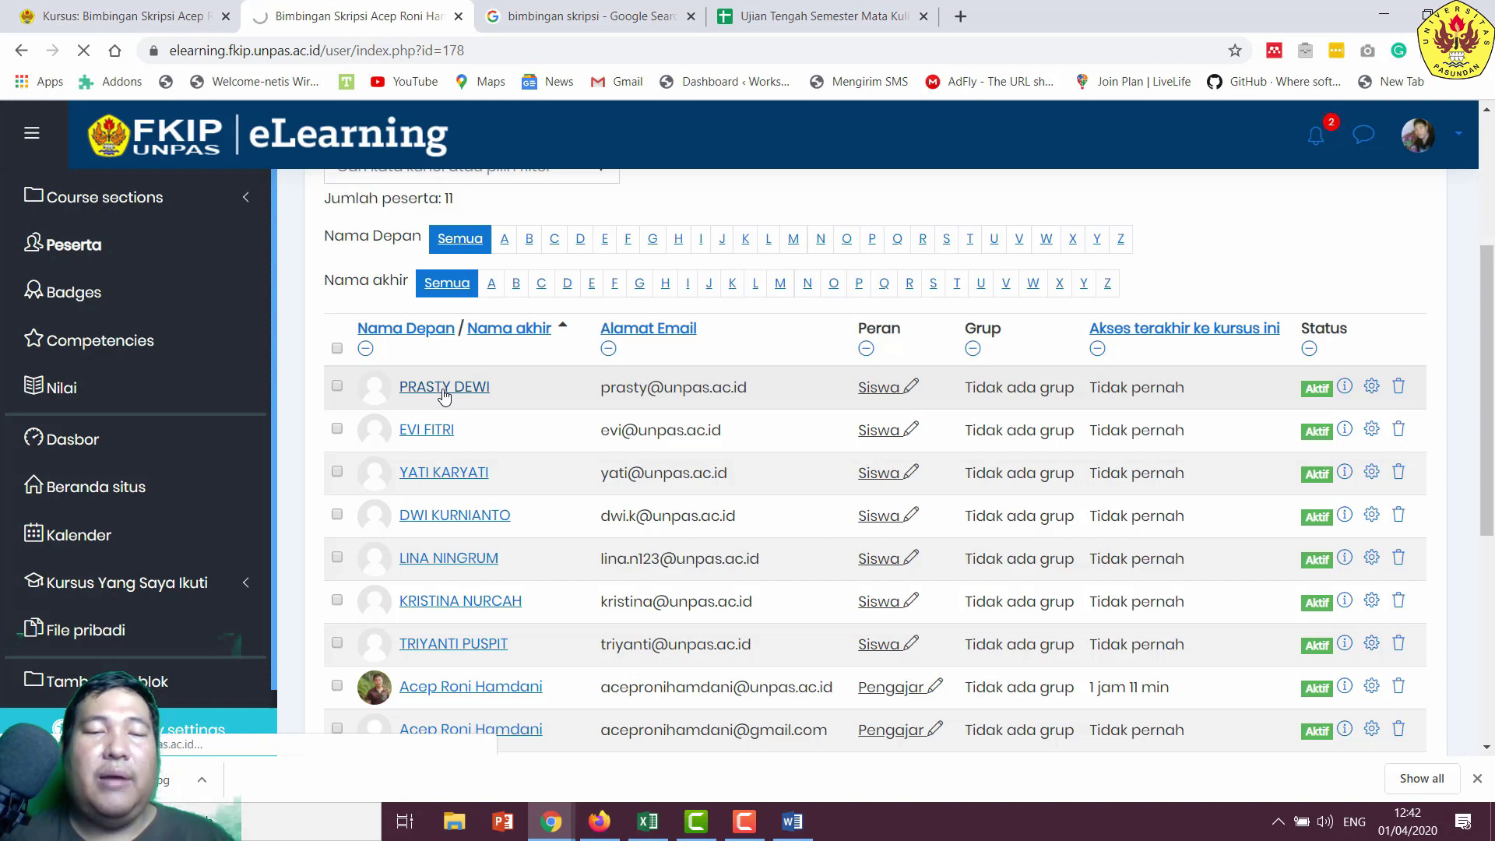
{"action": "scroll", "coordinate": [594, 410], "scroll_direction": "down", "scroll_amount": 3}
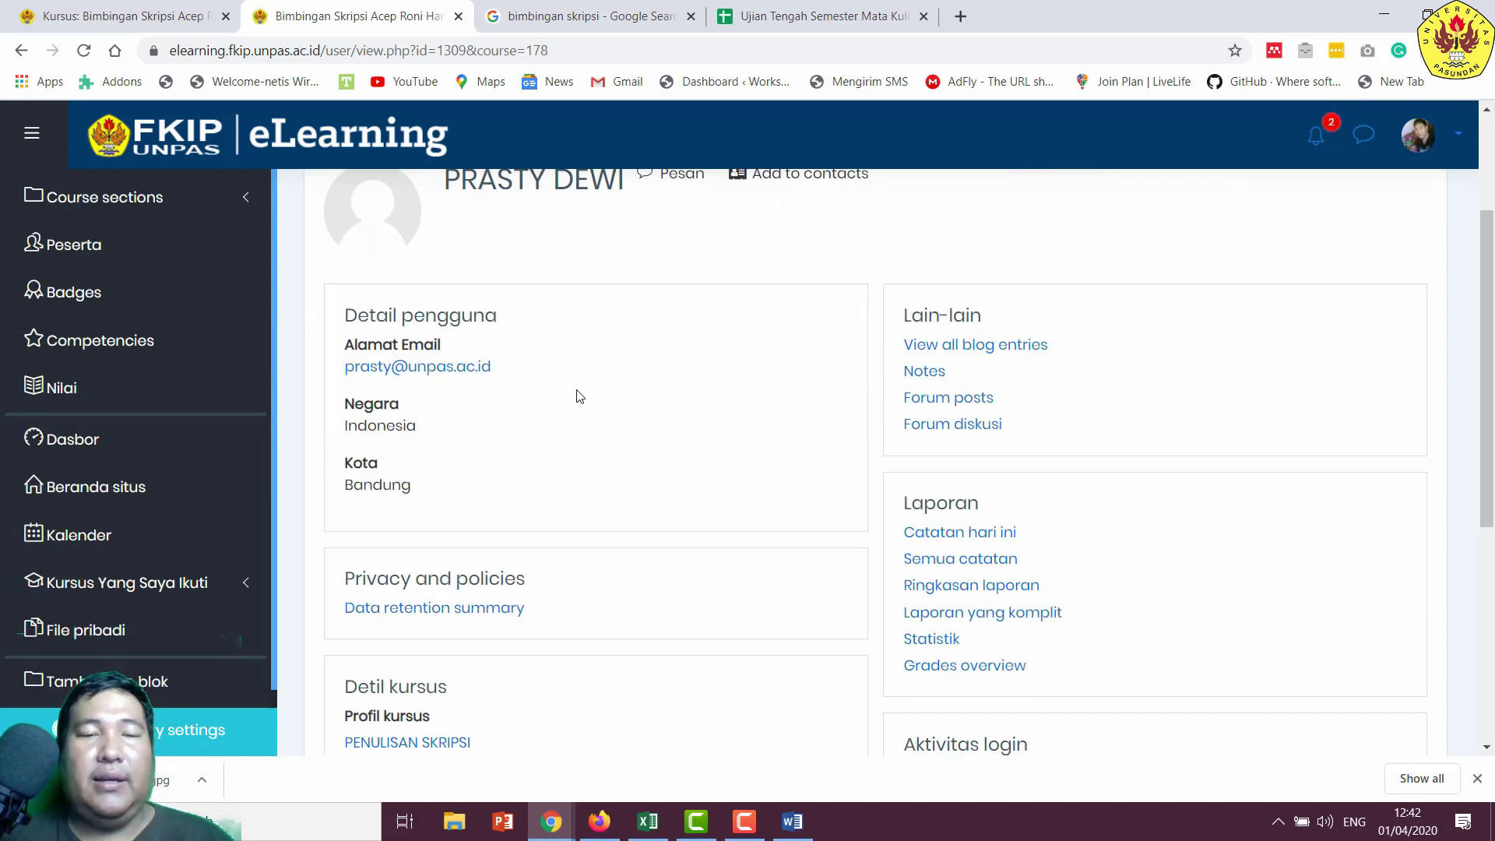
{"action": "scroll", "coordinate": [578, 396], "scroll_direction": "down", "scroll_amount": 3}
{"action": "scroll", "coordinate": [572, 395], "scroll_direction": "up", "scroll_amount": 3}
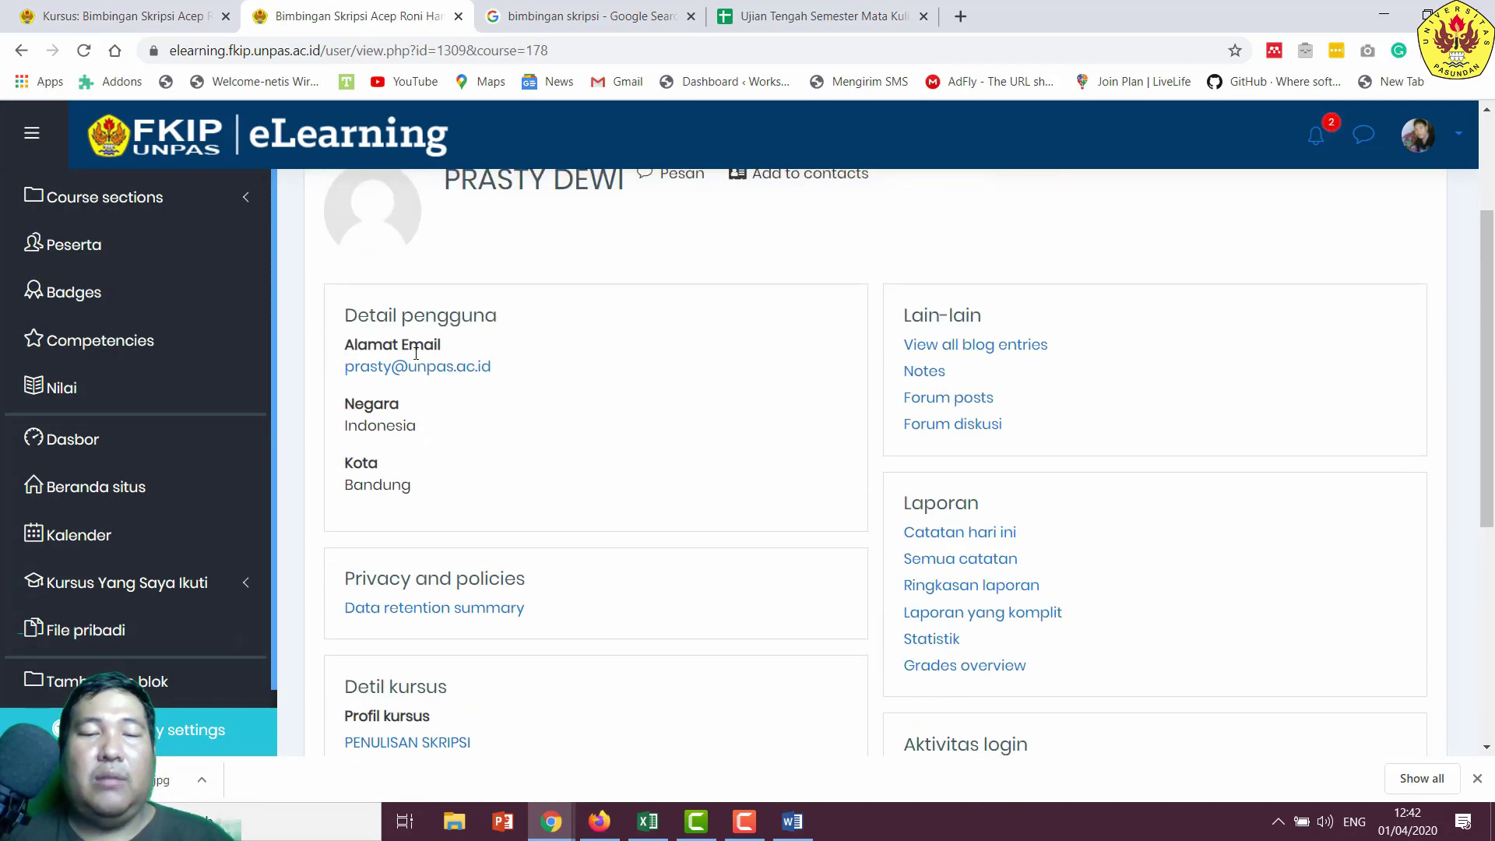
{"action": "scroll", "coordinate": [420, 363], "scroll_direction": "up", "scroll_amount": 3}
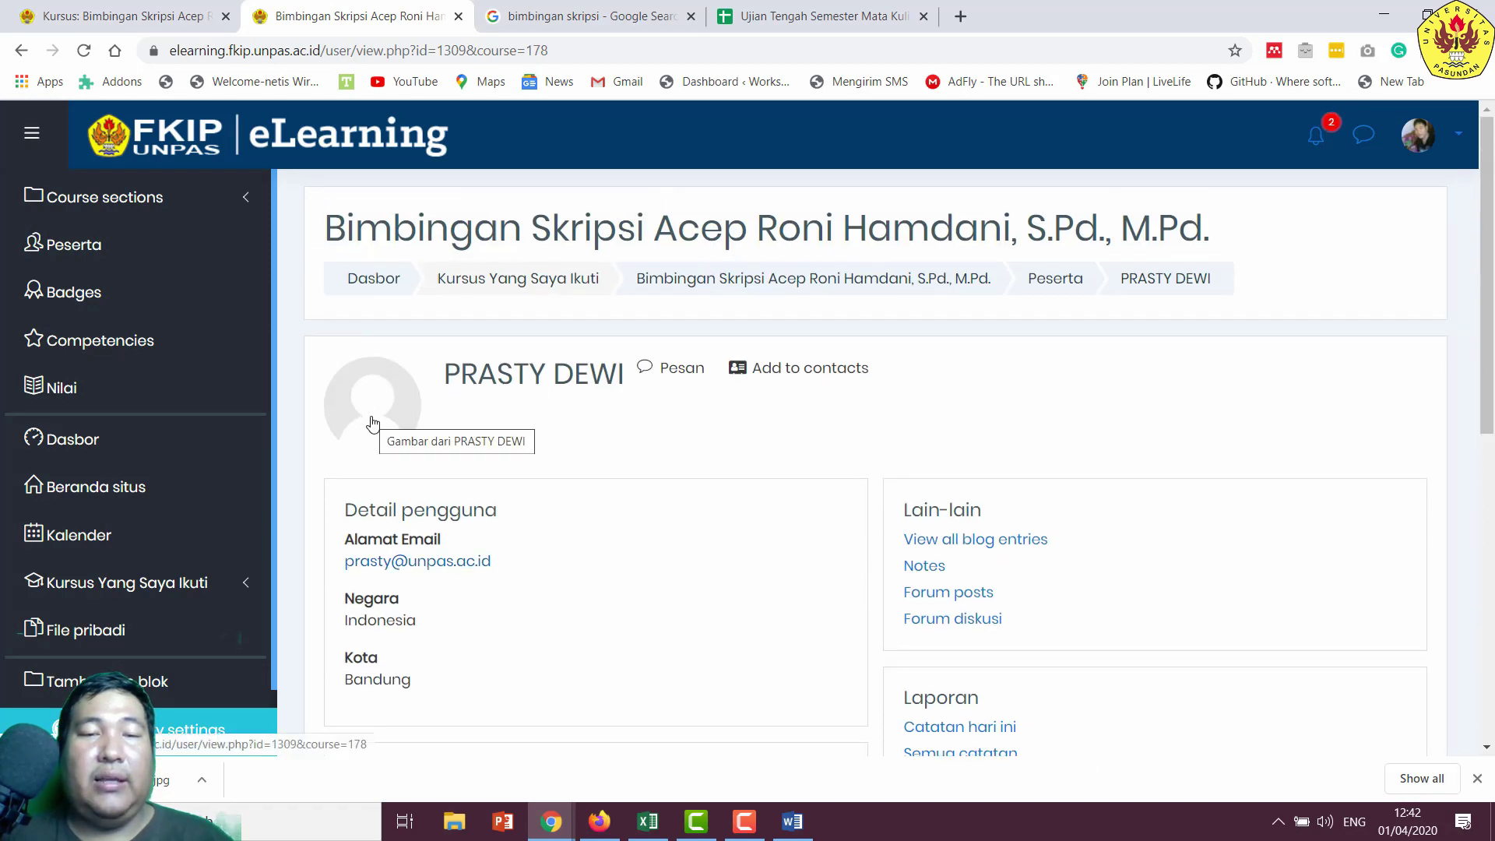
{"action": "left_click", "coordinate": [373, 424]}
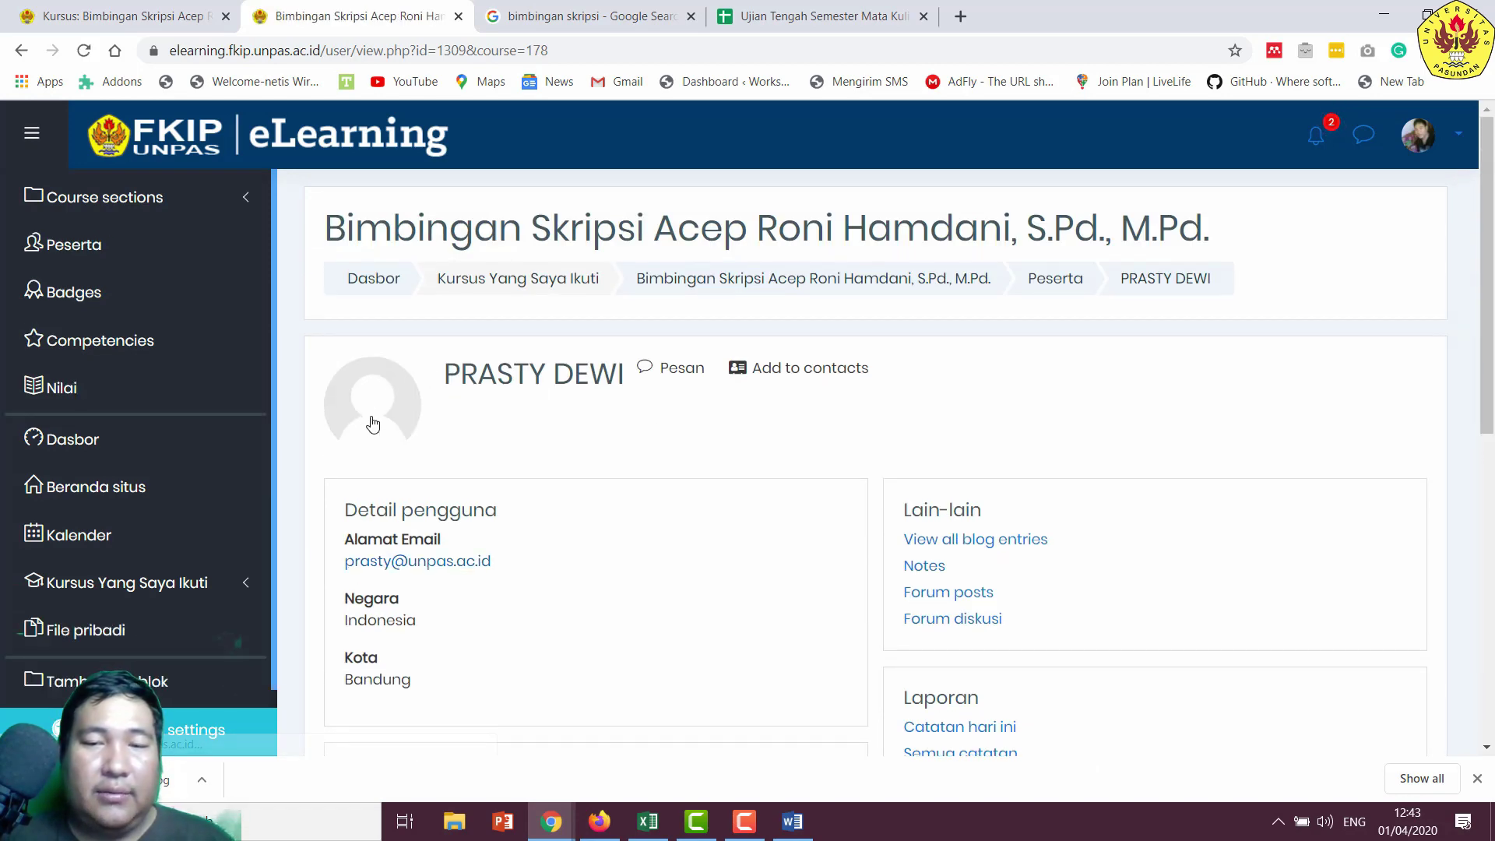
{"action": "left_click", "coordinate": [437, 562]}
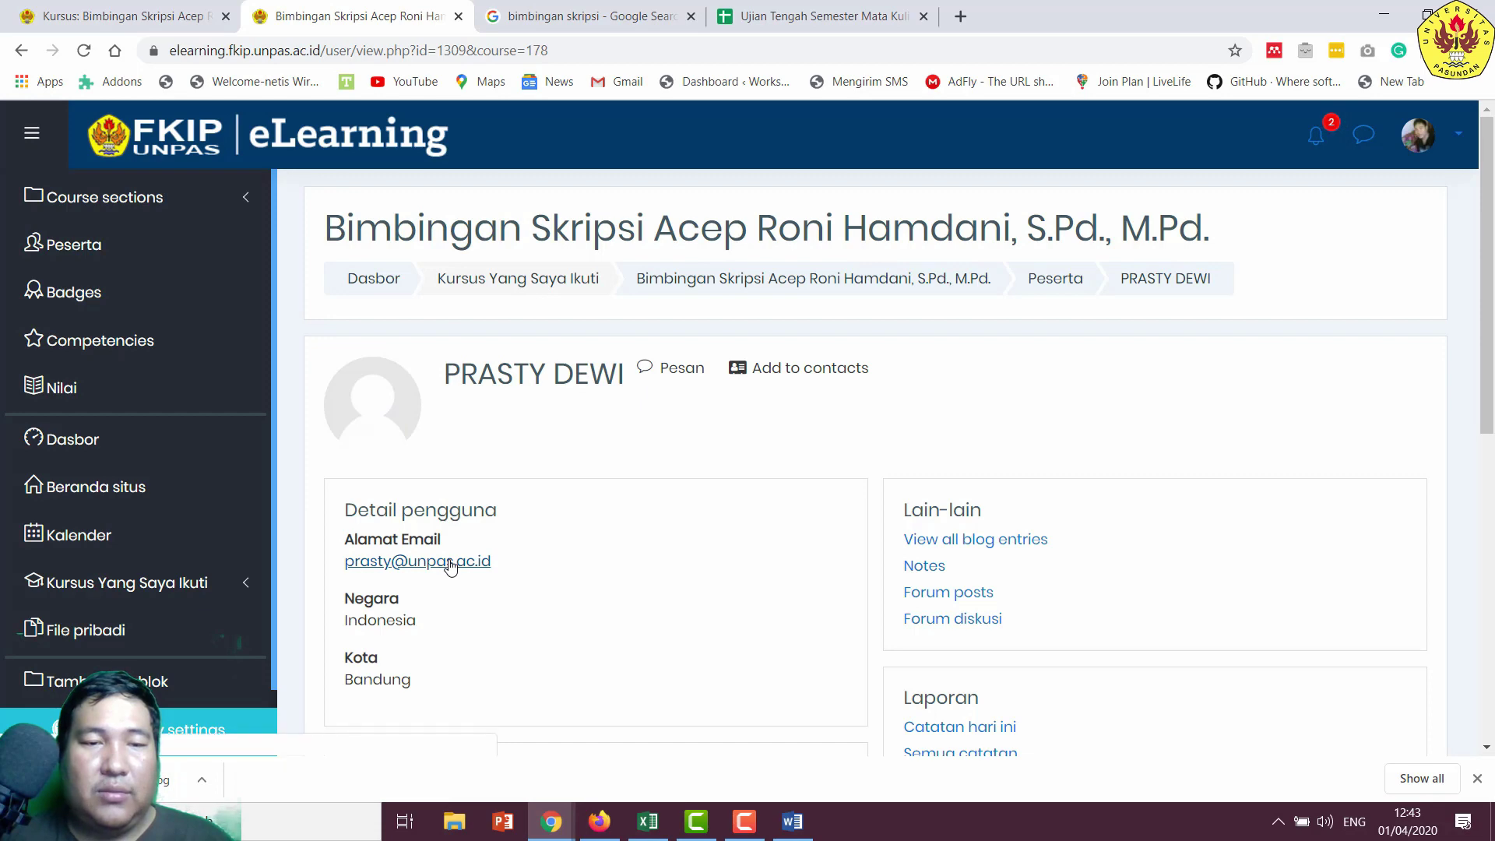
{"action": "left_click", "coordinate": [1060, 15]}
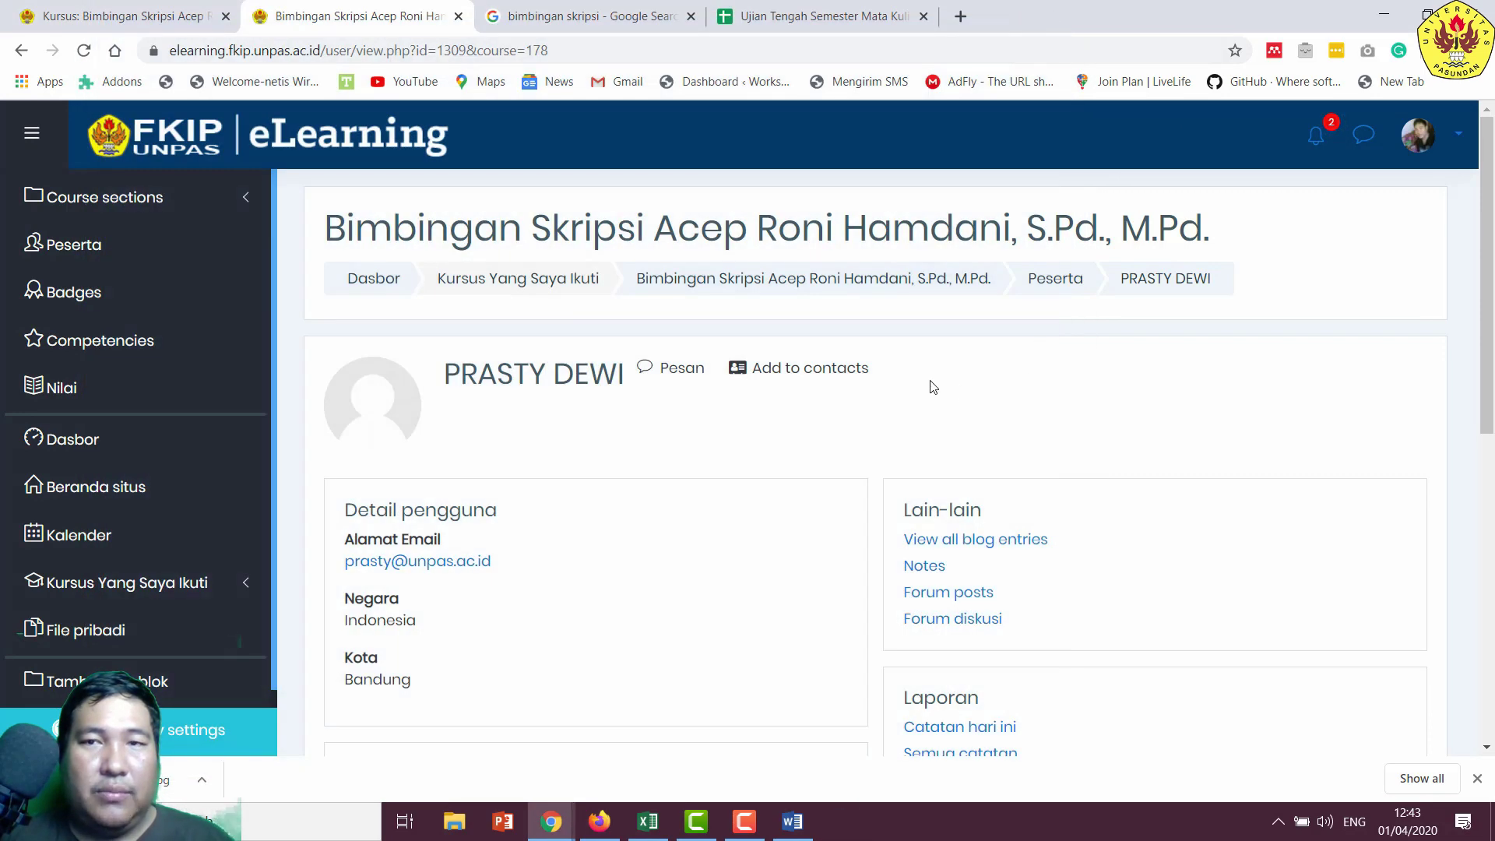
{"action": "scroll", "coordinate": [935, 387], "scroll_direction": "down", "scroll_amount": 4}
{"action": "scroll", "coordinate": [754, 390], "scroll_direction": "down", "scroll_amount": 3}
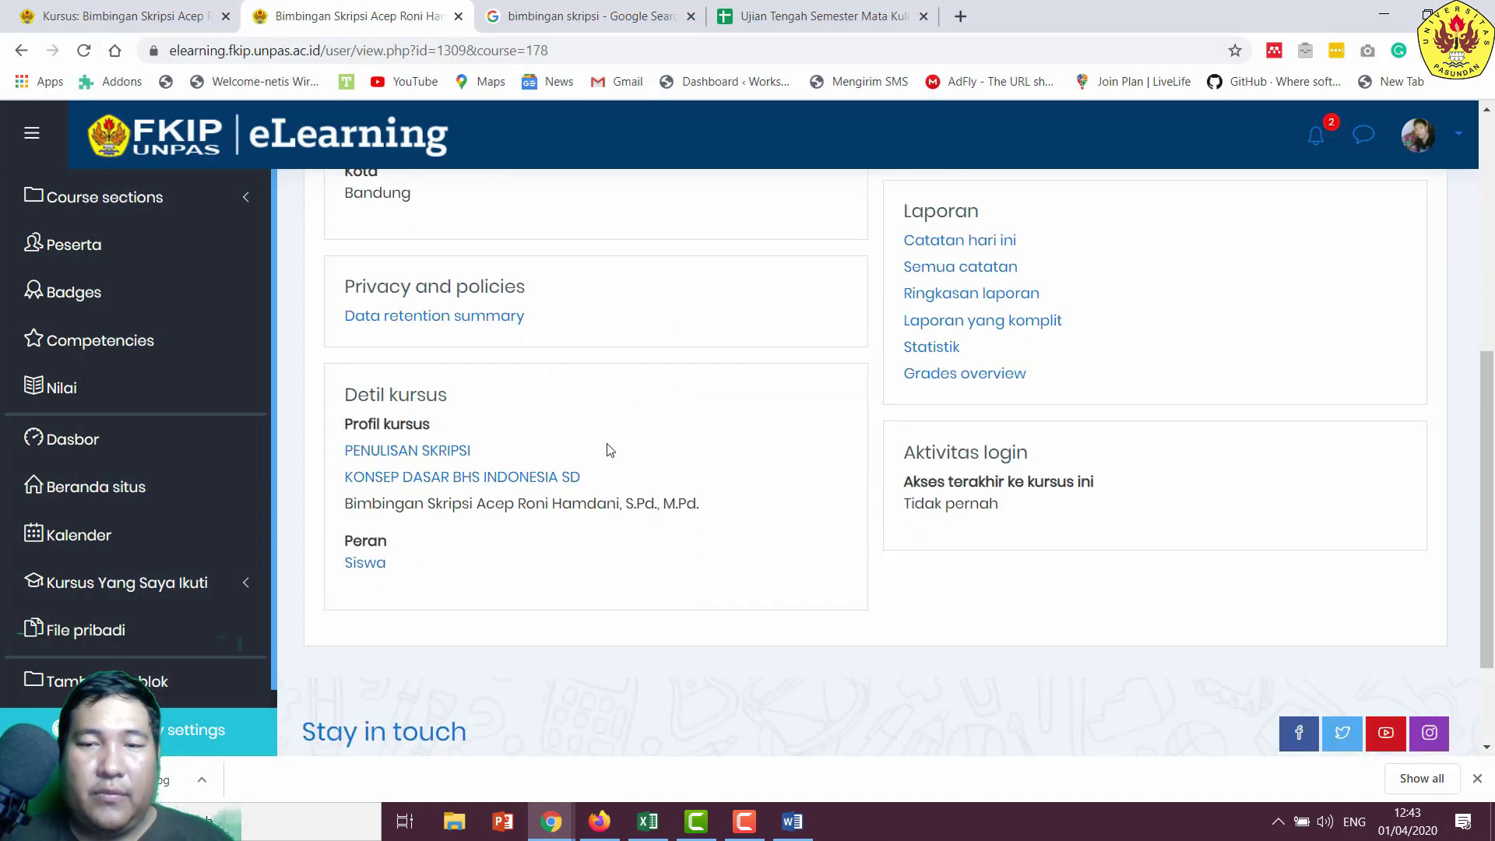
{"action": "left_click", "coordinate": [384, 317]}
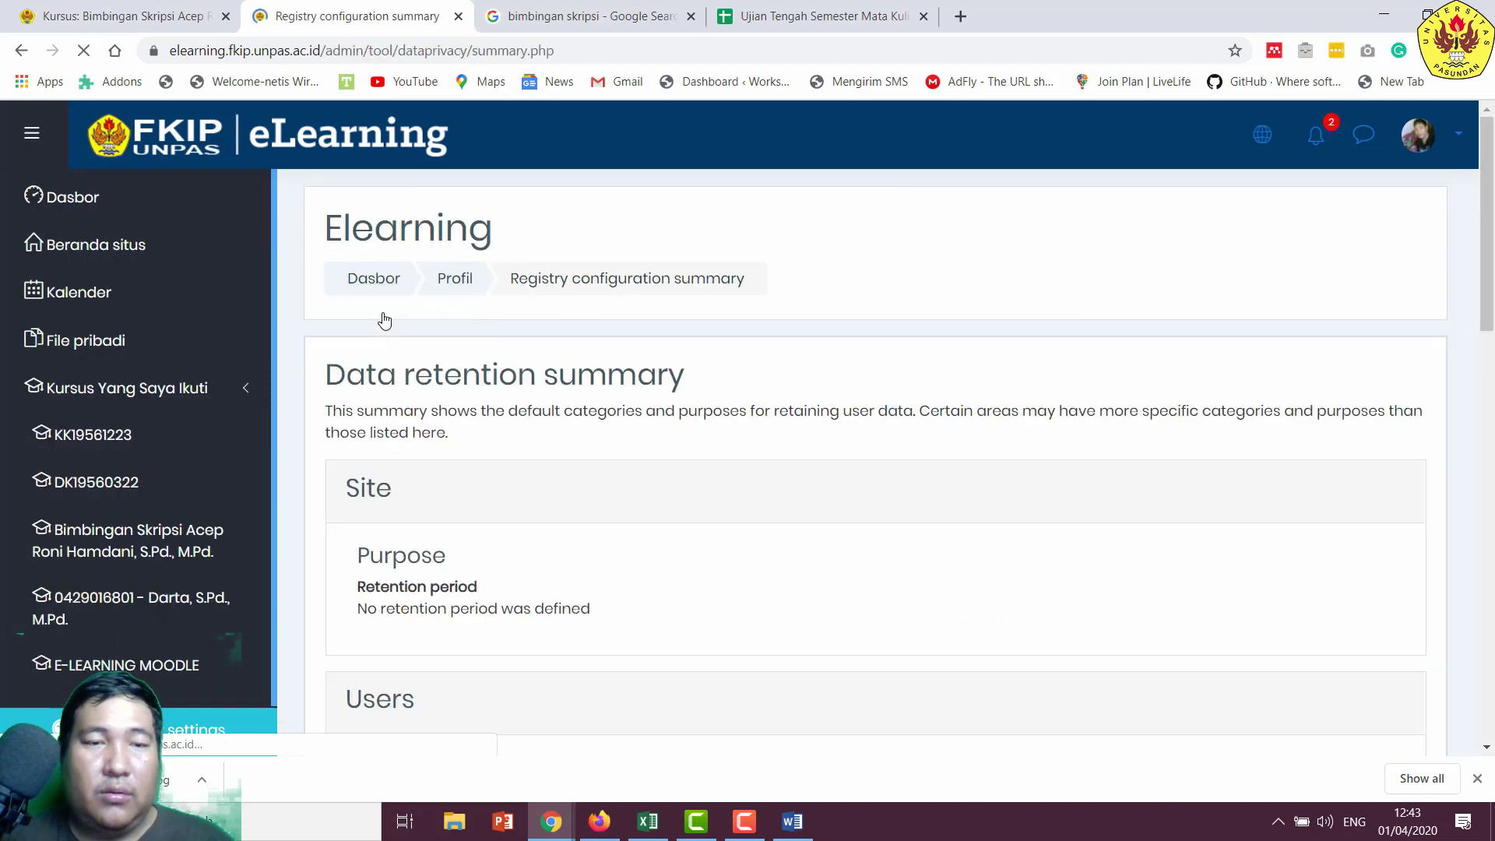
{"action": "scroll", "coordinate": [535, 386], "scroll_direction": "down", "scroll_amount": 5}
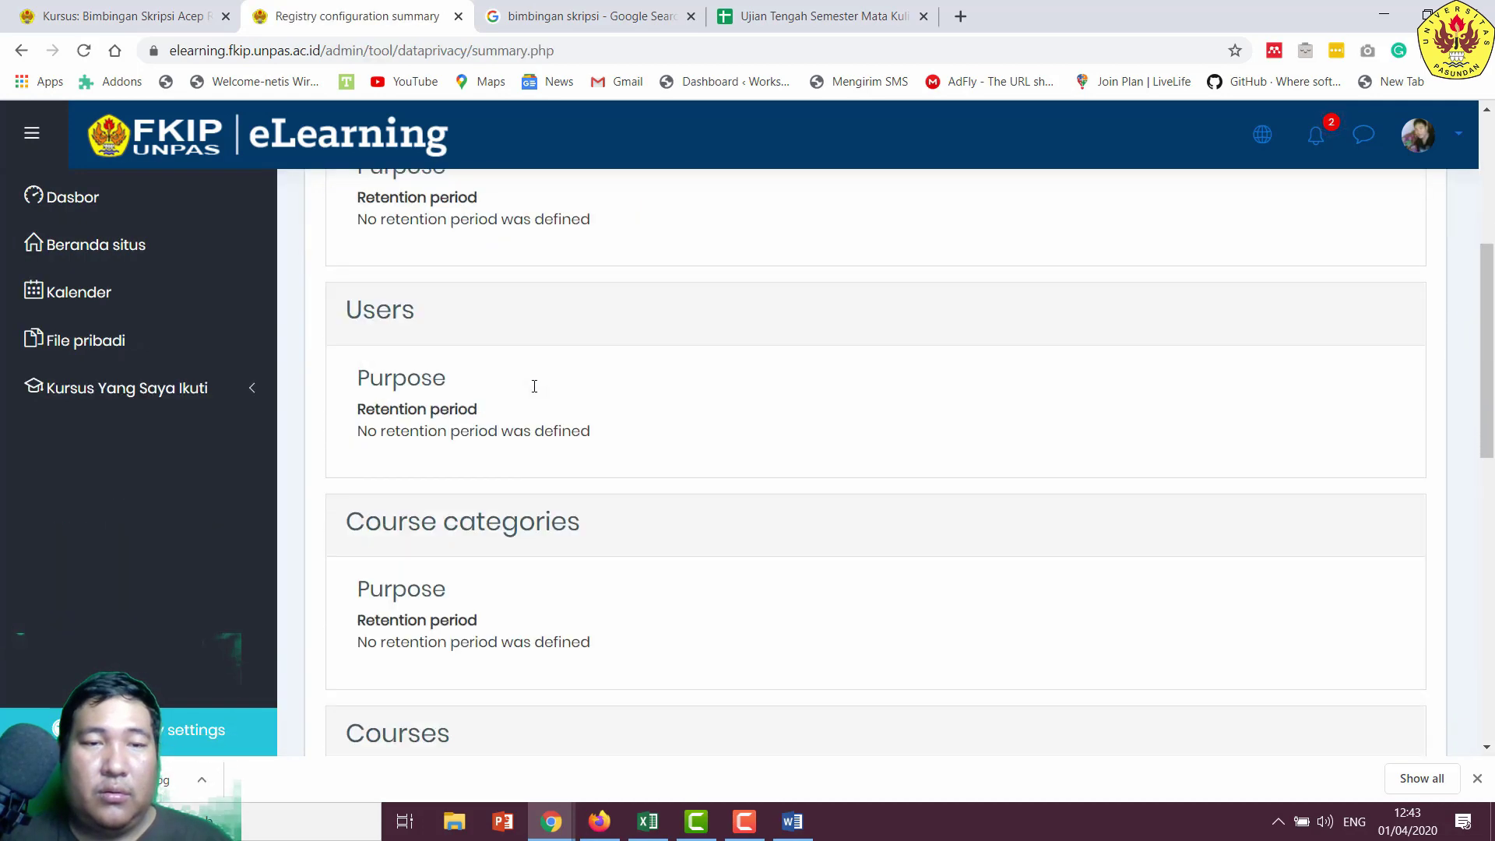
{"action": "left_click", "coordinate": [21, 50]}
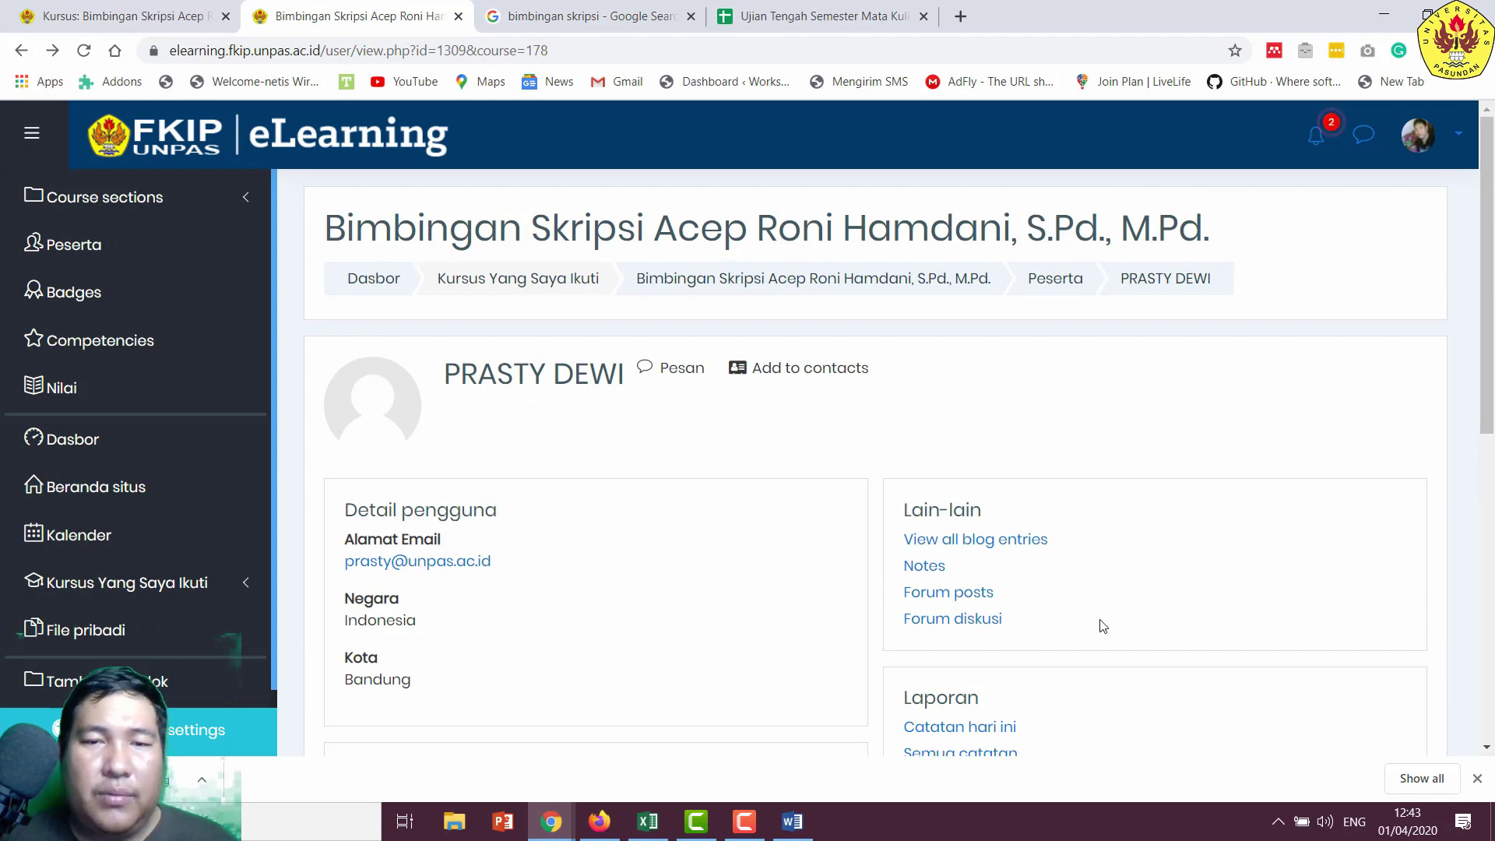
{"action": "scroll", "coordinate": [1104, 626], "scroll_direction": "down", "scroll_amount": 3}
{"action": "scroll", "coordinate": [1101, 617], "scroll_direction": "down", "scroll_amount": 1}
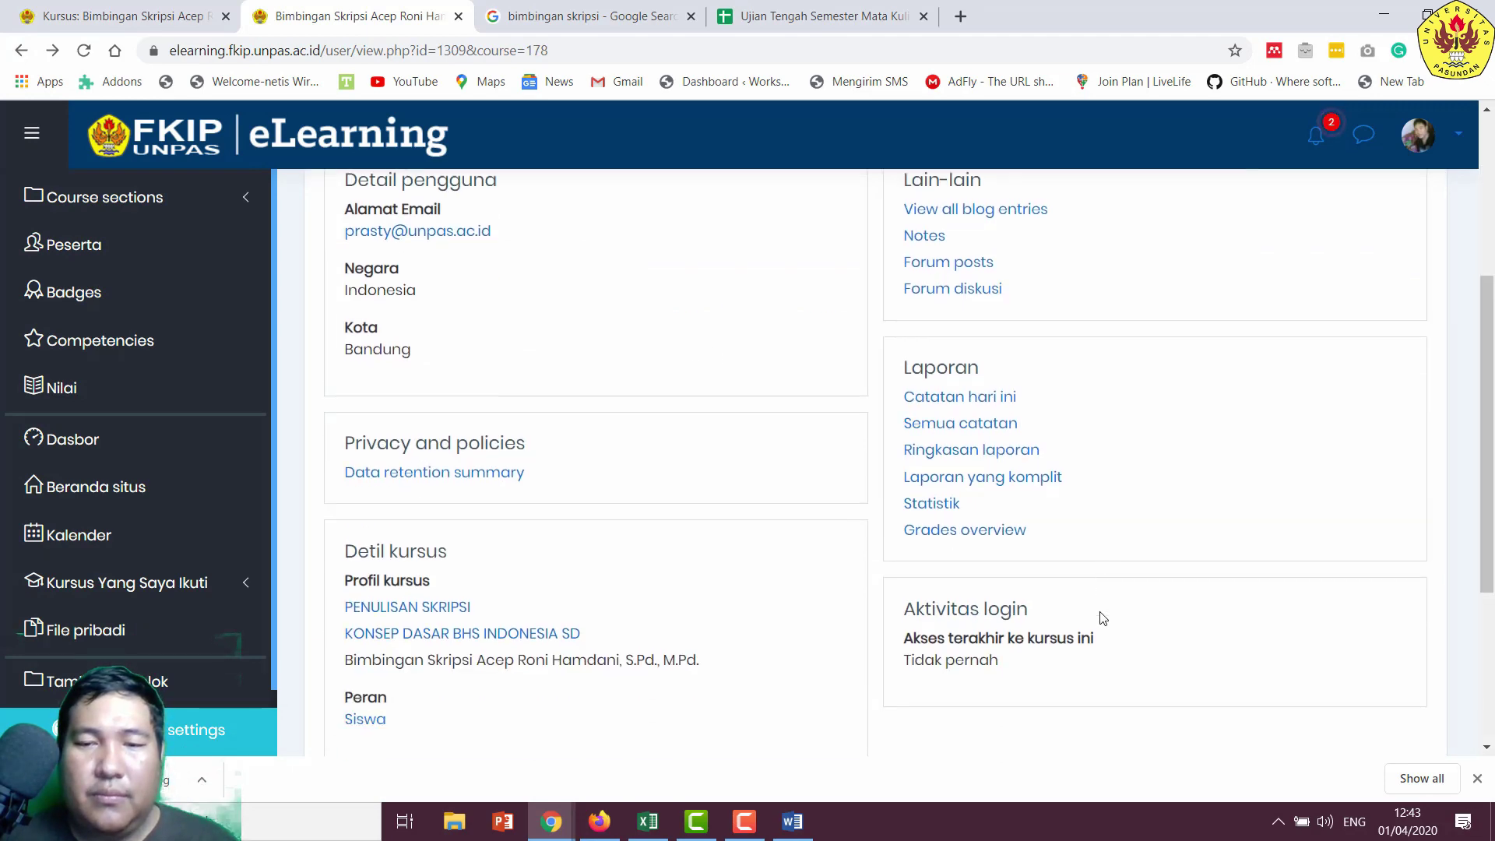
{"action": "scroll", "coordinate": [1101, 617], "scroll_direction": "up", "scroll_amount": 2}
- Return to the participants list and open, then cancel, the first student's enrolment edit form
{"action": "left_click", "coordinate": [20, 51]}
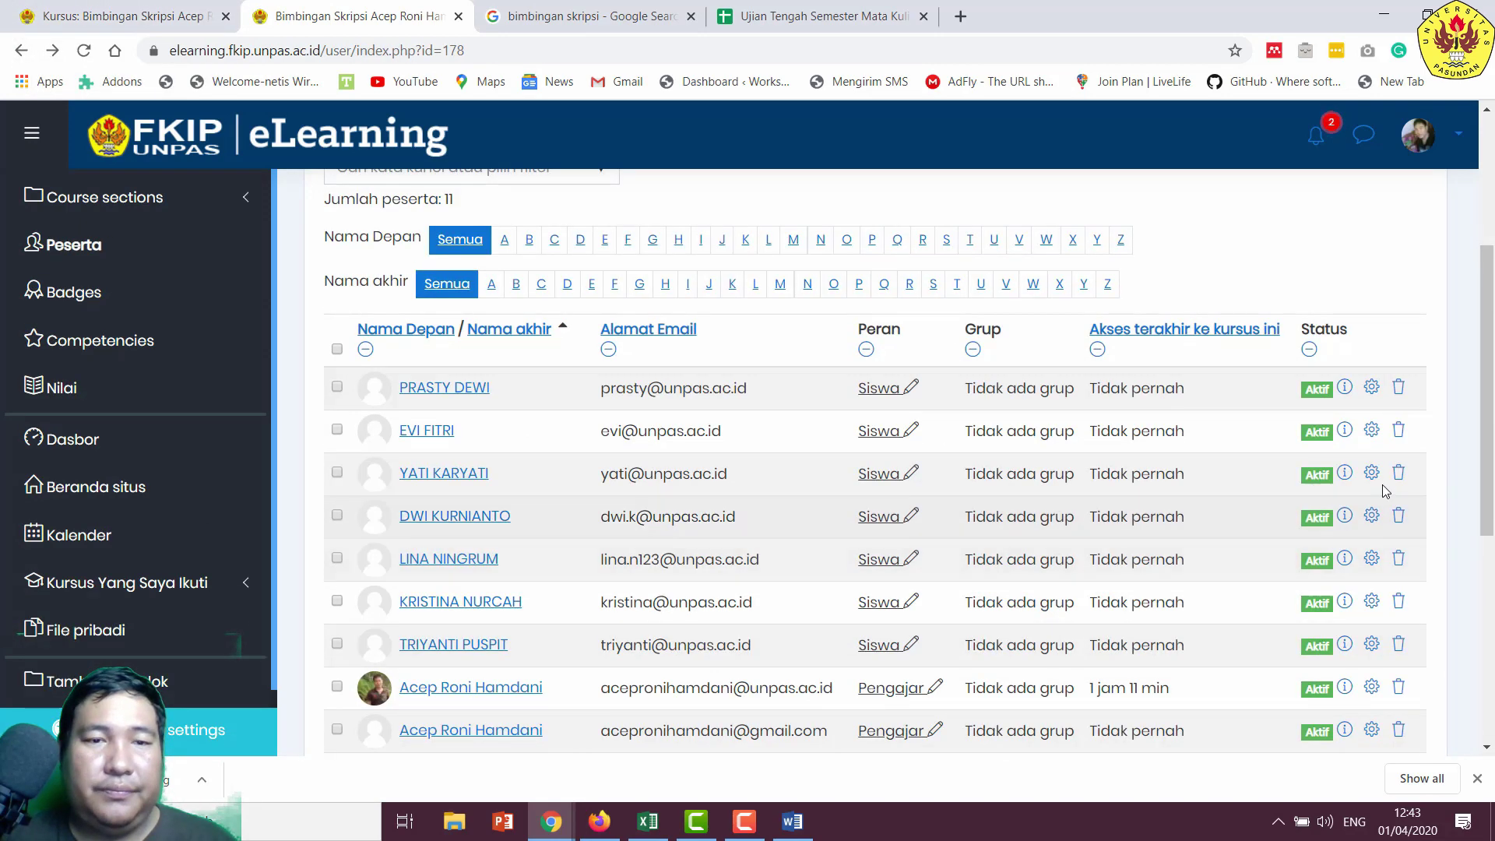
{"action": "left_click", "coordinate": [1373, 387]}
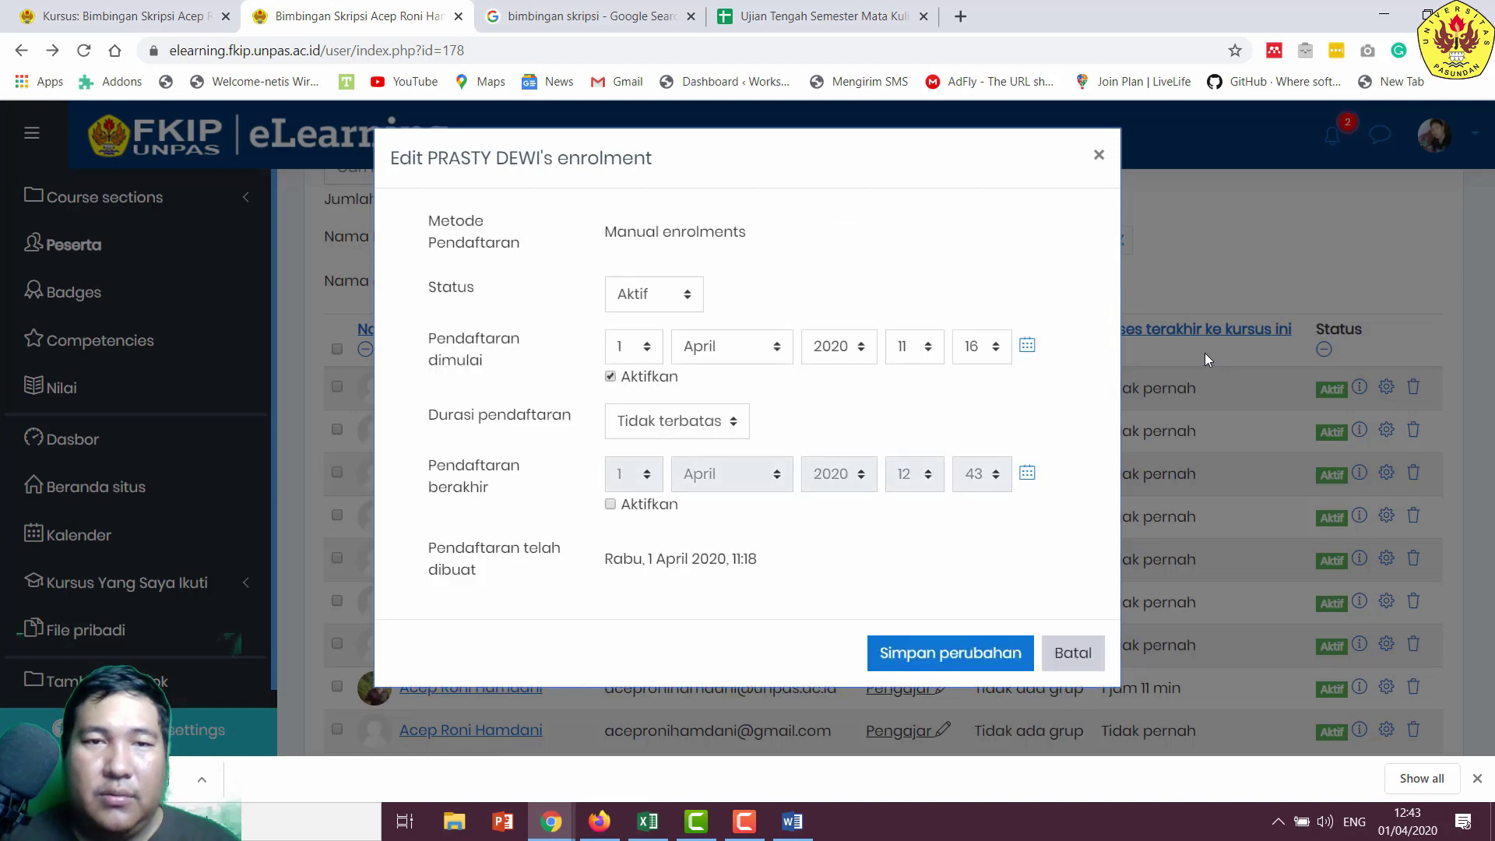
{"action": "left_click", "coordinate": [1099, 156]}
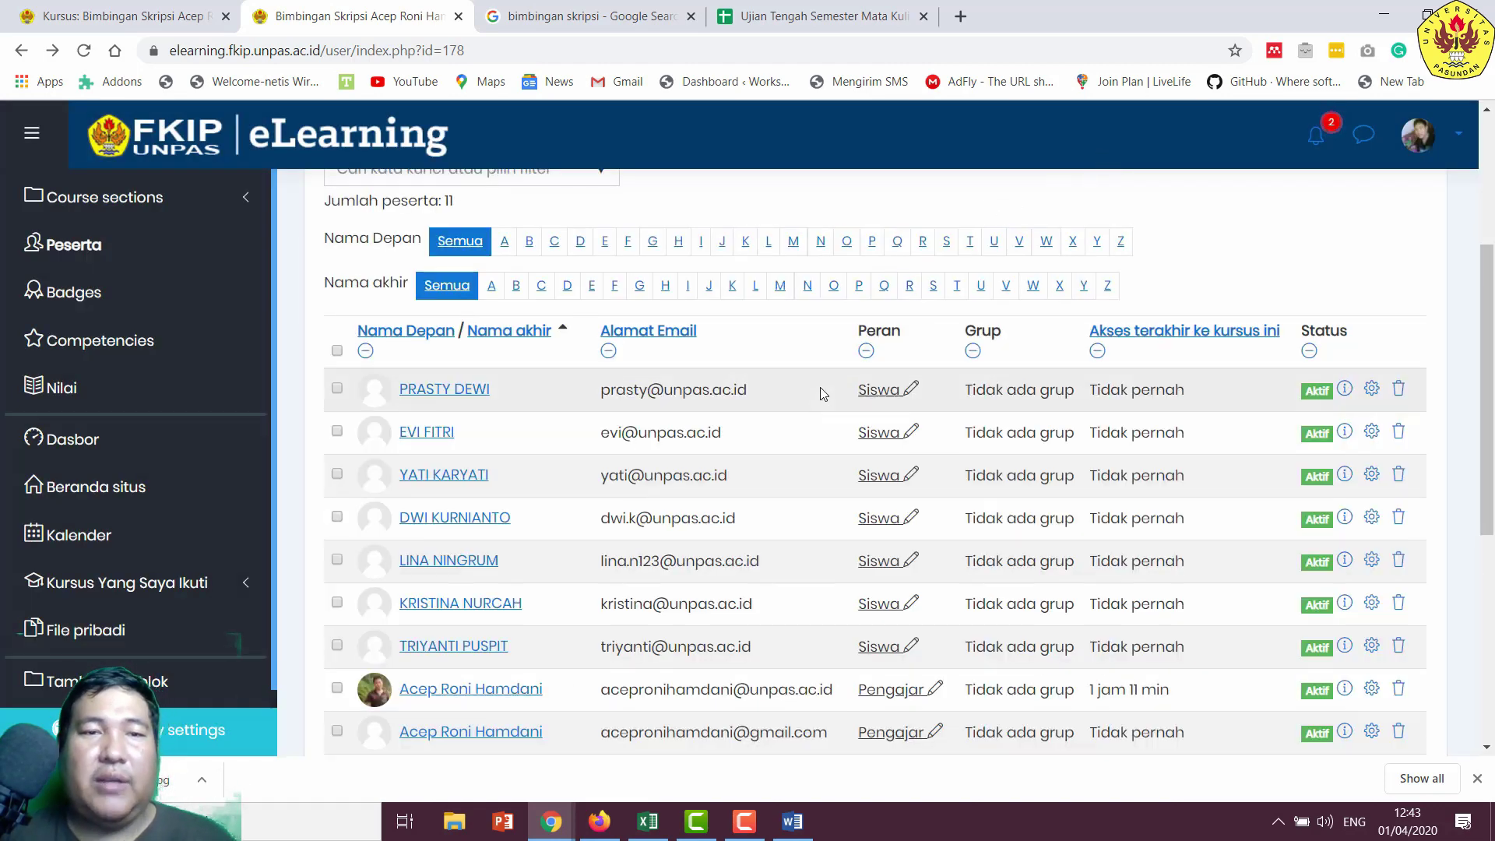
- Open the account menu after briefly checking the screen recorder controls
{"action": "scroll", "coordinate": [822, 389], "scroll_direction": "up", "scroll_amount": 2}
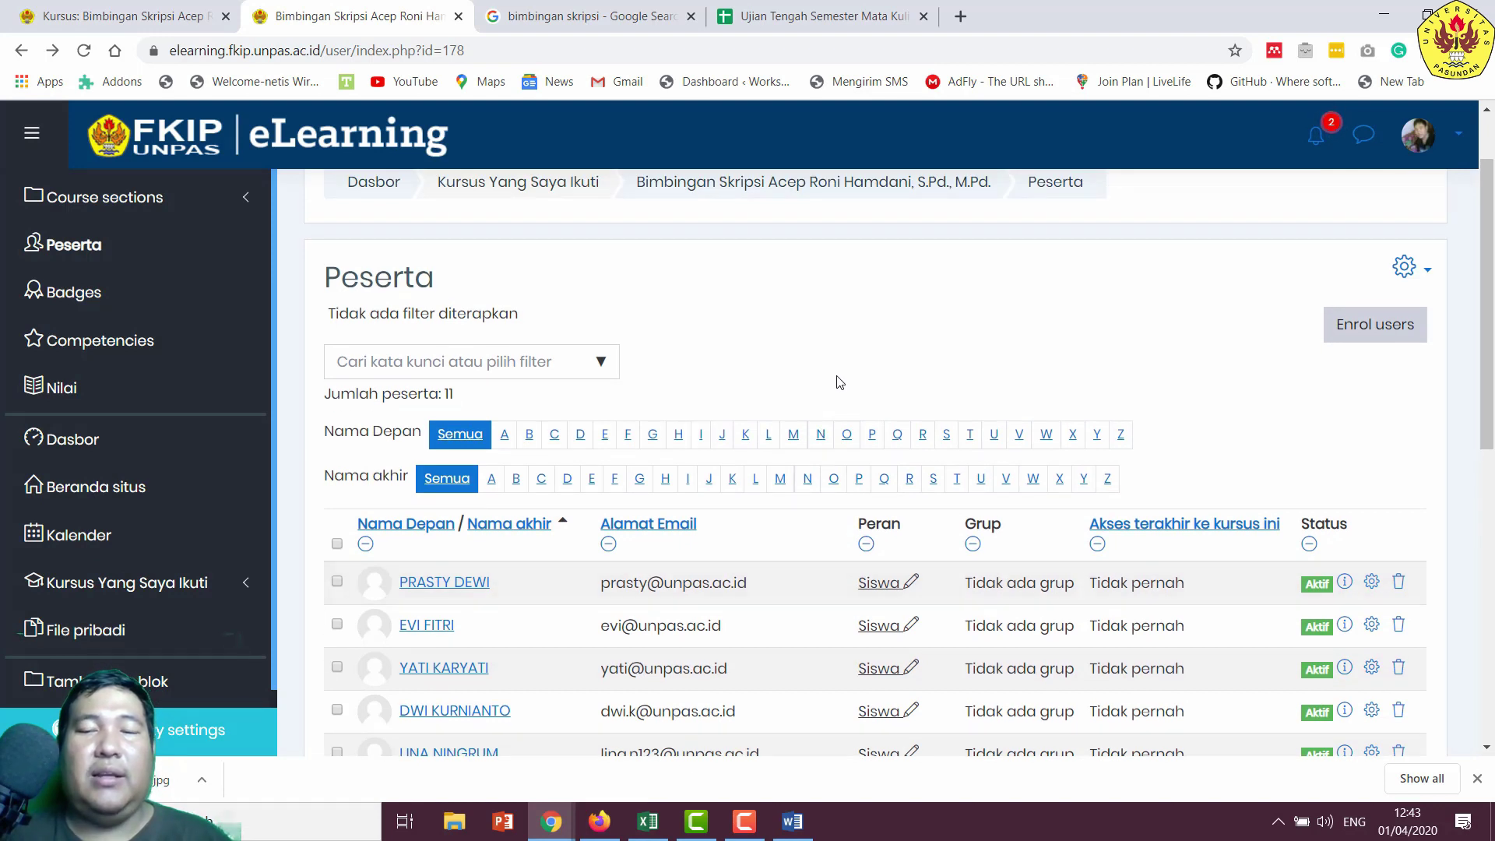
{"action": "left_click", "coordinate": [741, 826]}
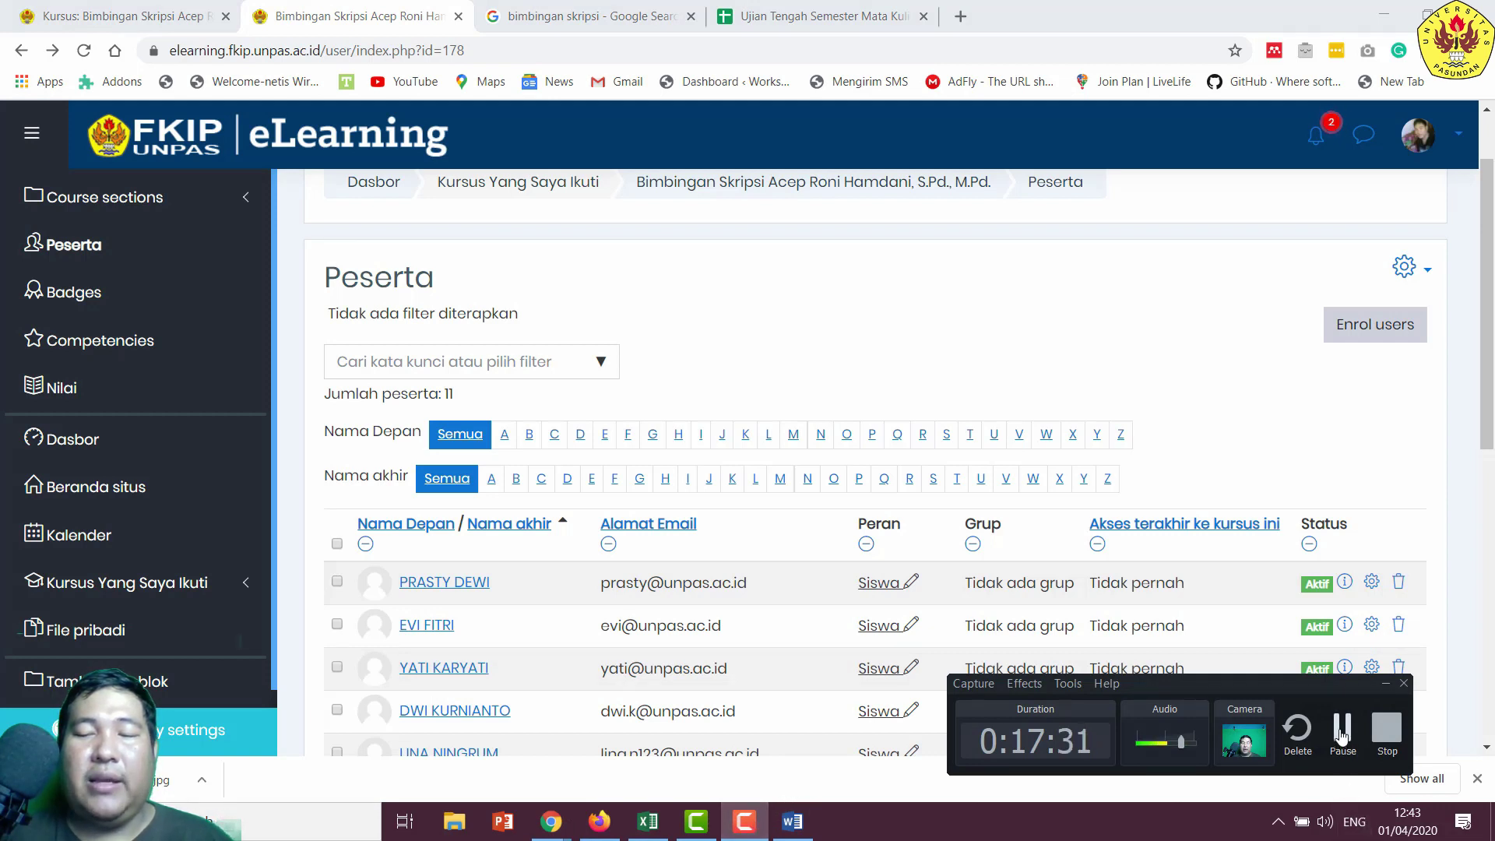
{"action": "left_click", "coordinate": [1088, 200]}
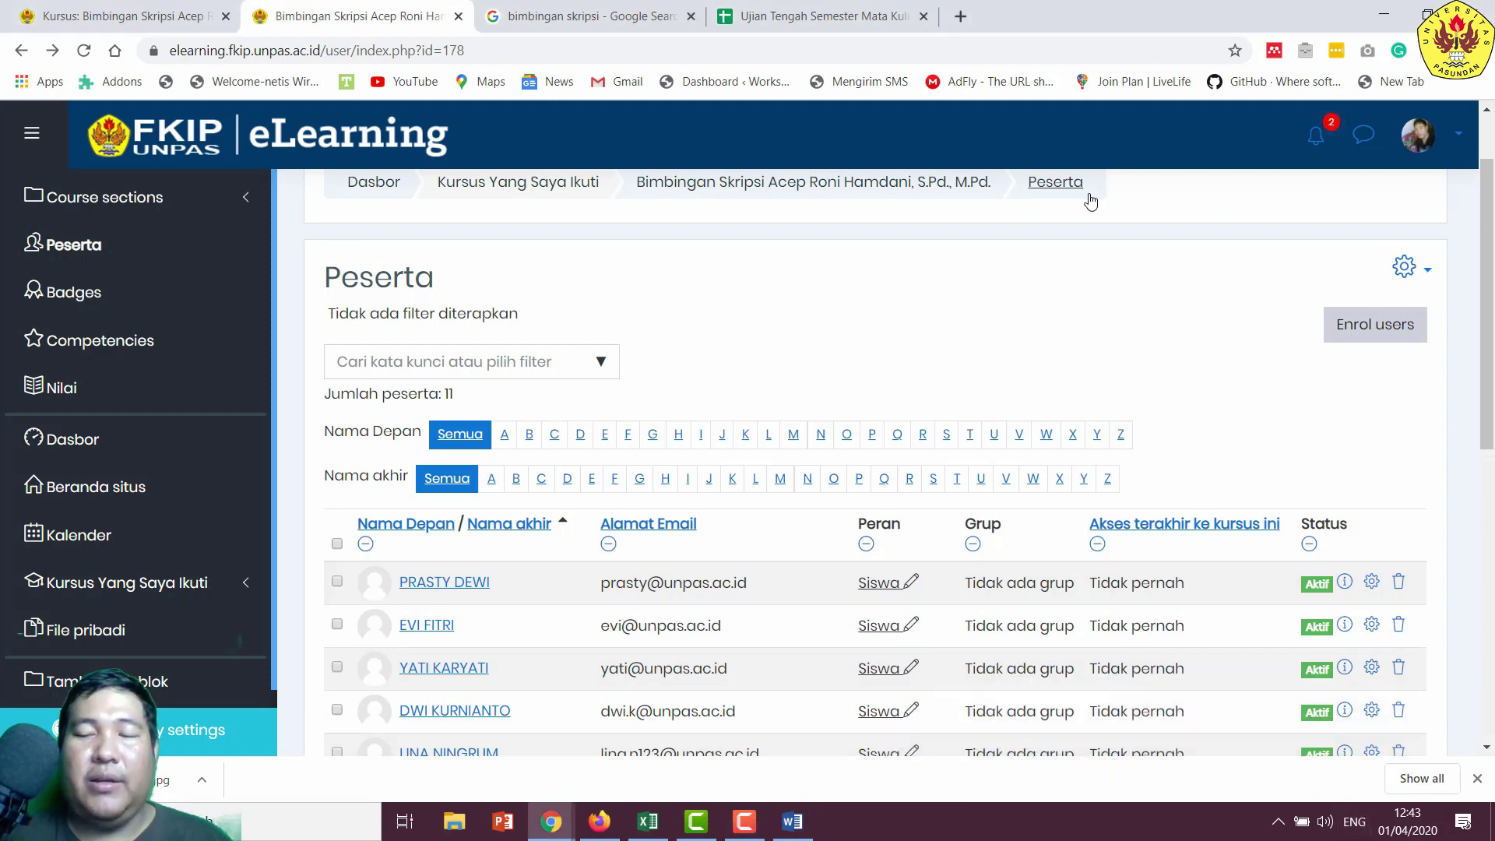
{"action": "left_click", "coordinate": [1450, 138]}
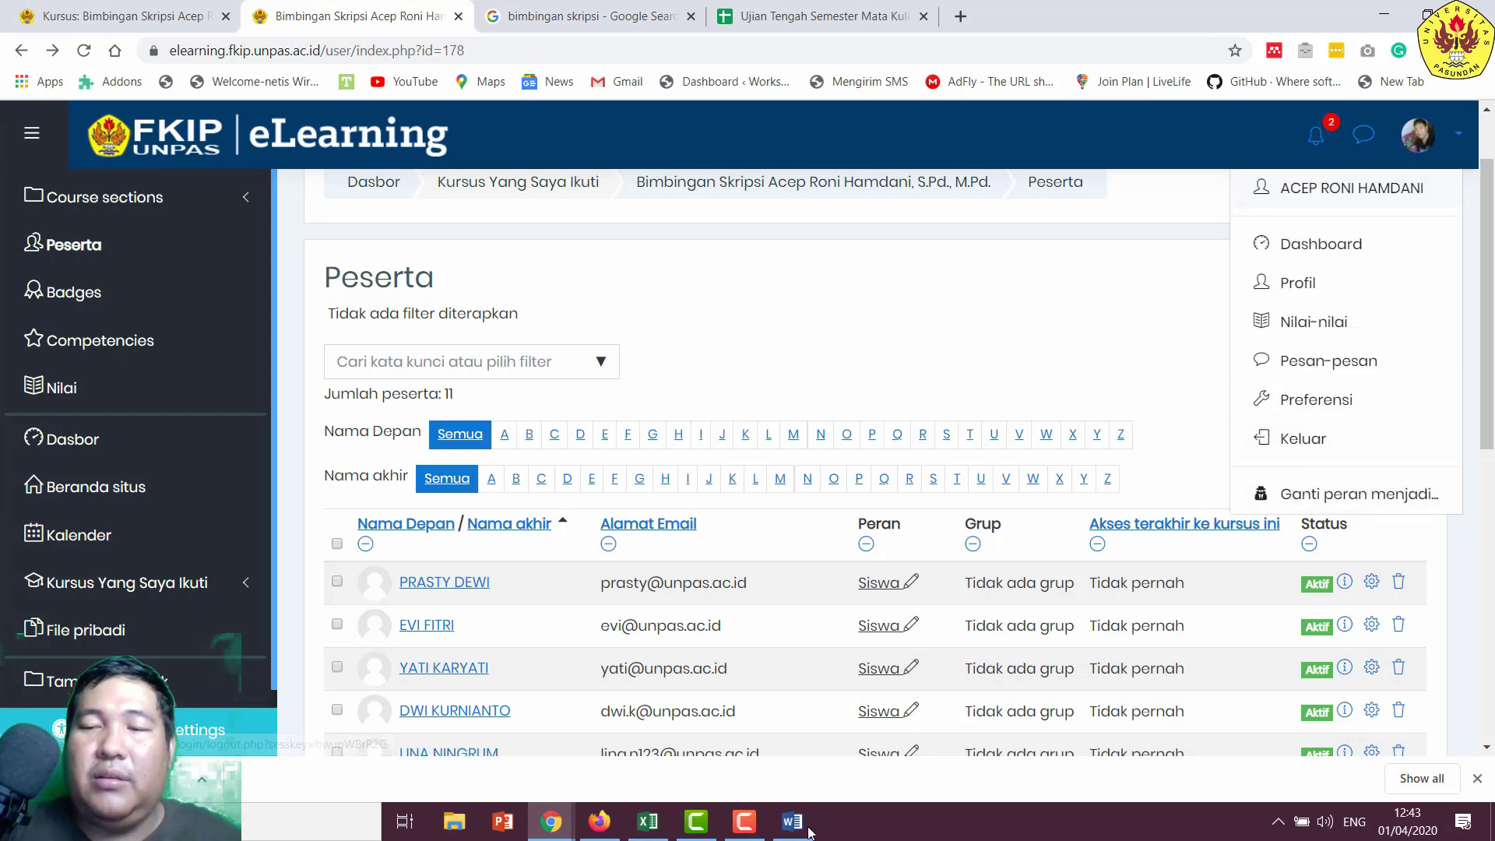
{"action": "left_click", "coordinate": [742, 827]}
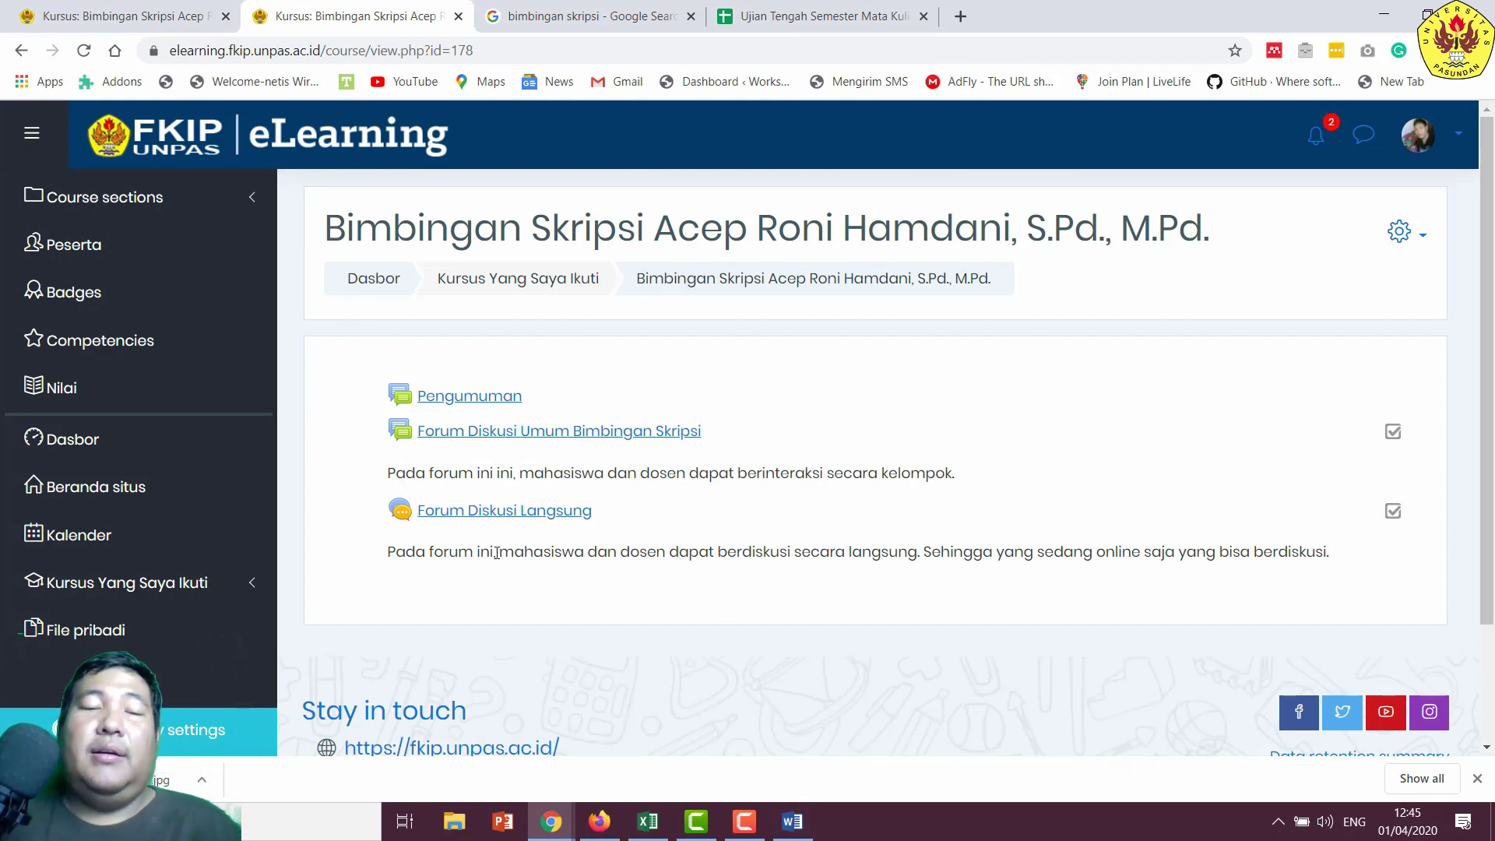
- Enter the Forum Diskusi Langsung chat room, then copy a student's login number from the Word list
{"action": "left_click", "coordinate": [498, 516]}
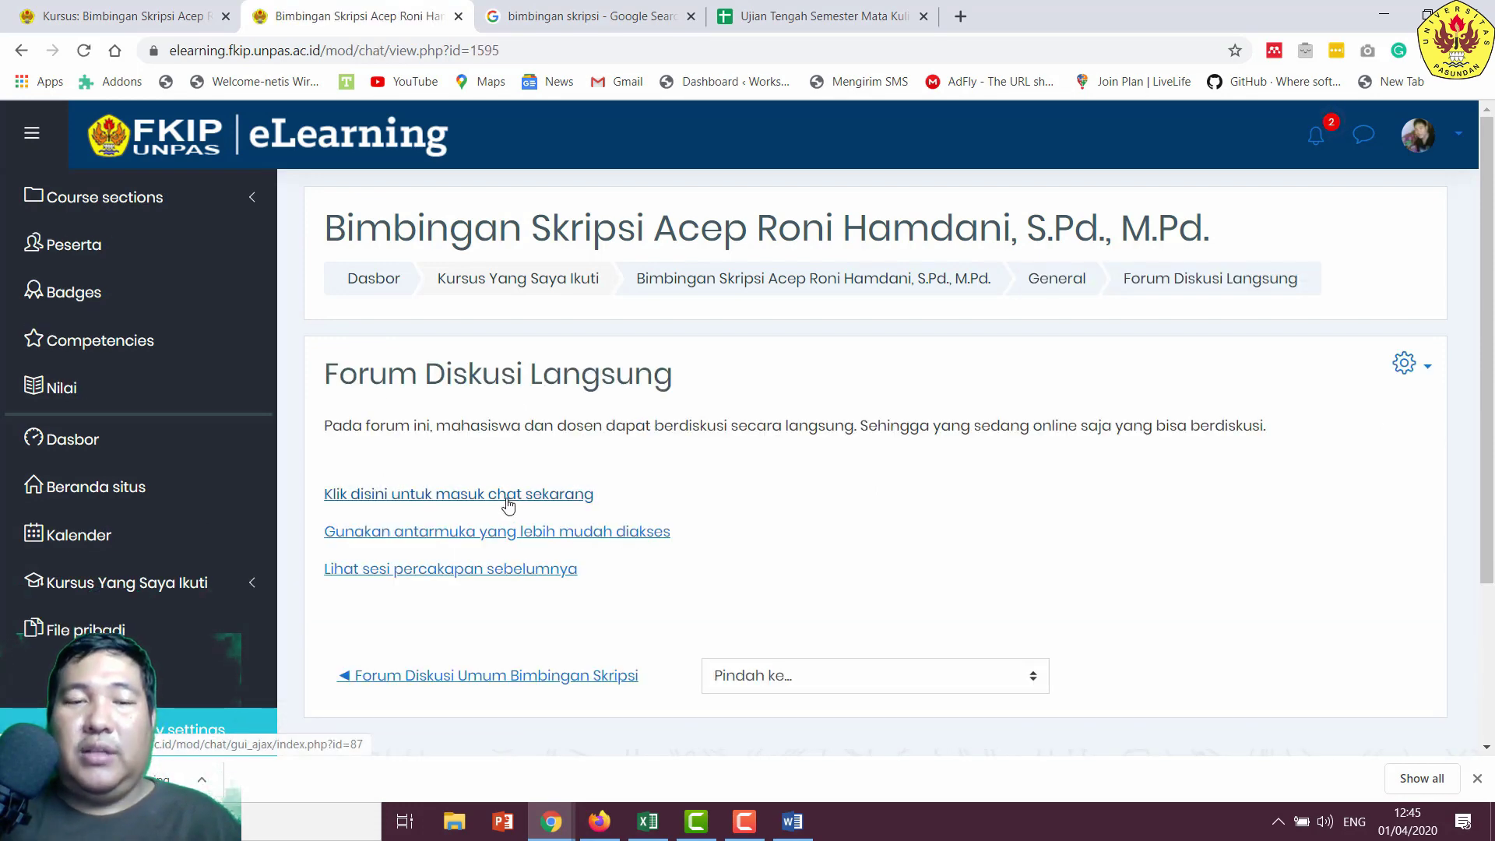
{"action": "left_click", "coordinate": [508, 495]}
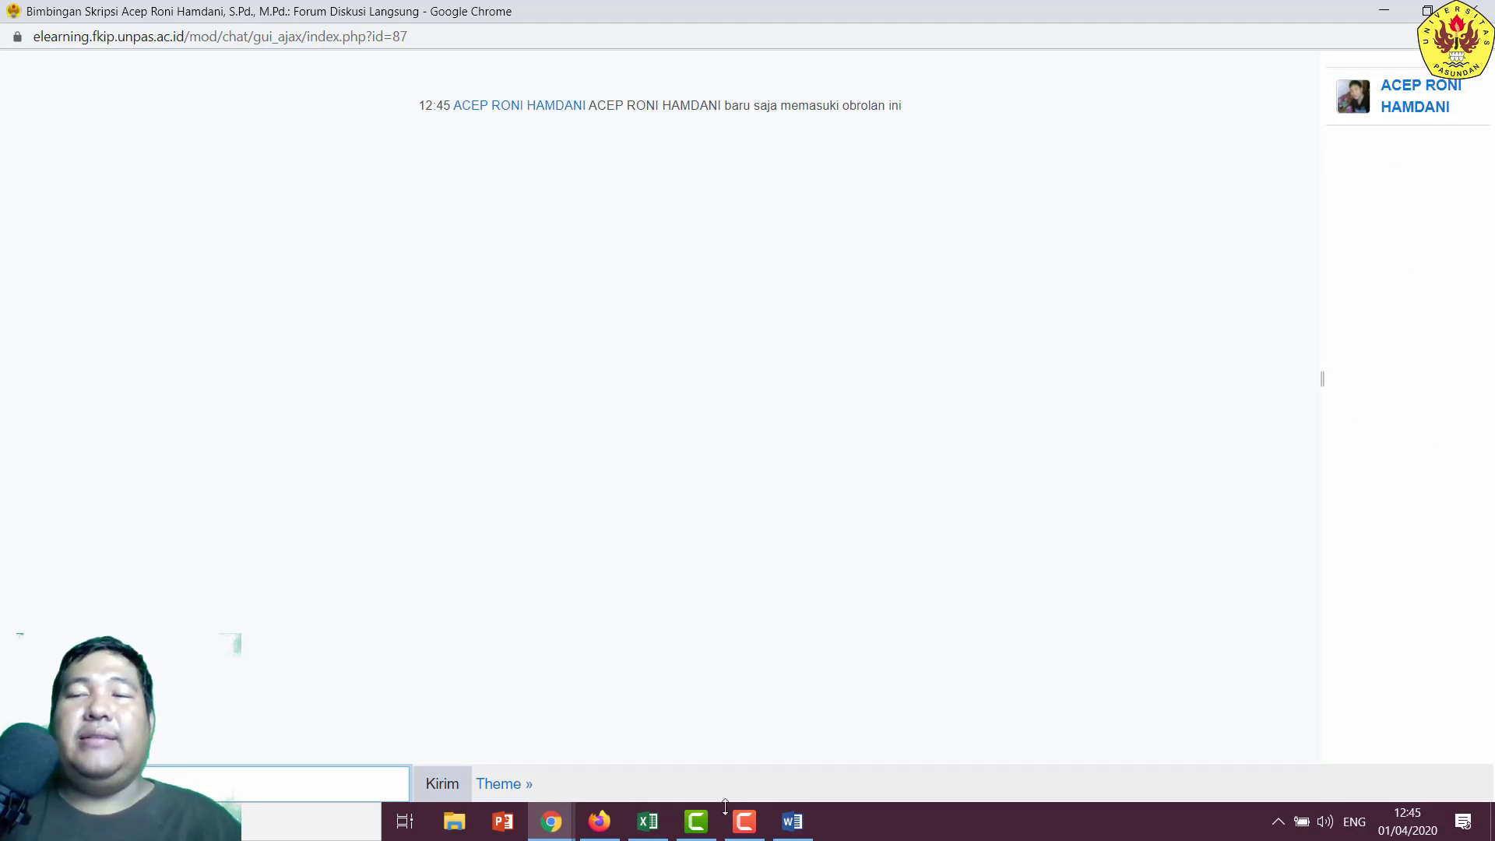
{"action": "left_click", "coordinate": [793, 822]}
{"action": "double_click", "coordinate": [502, 589]}
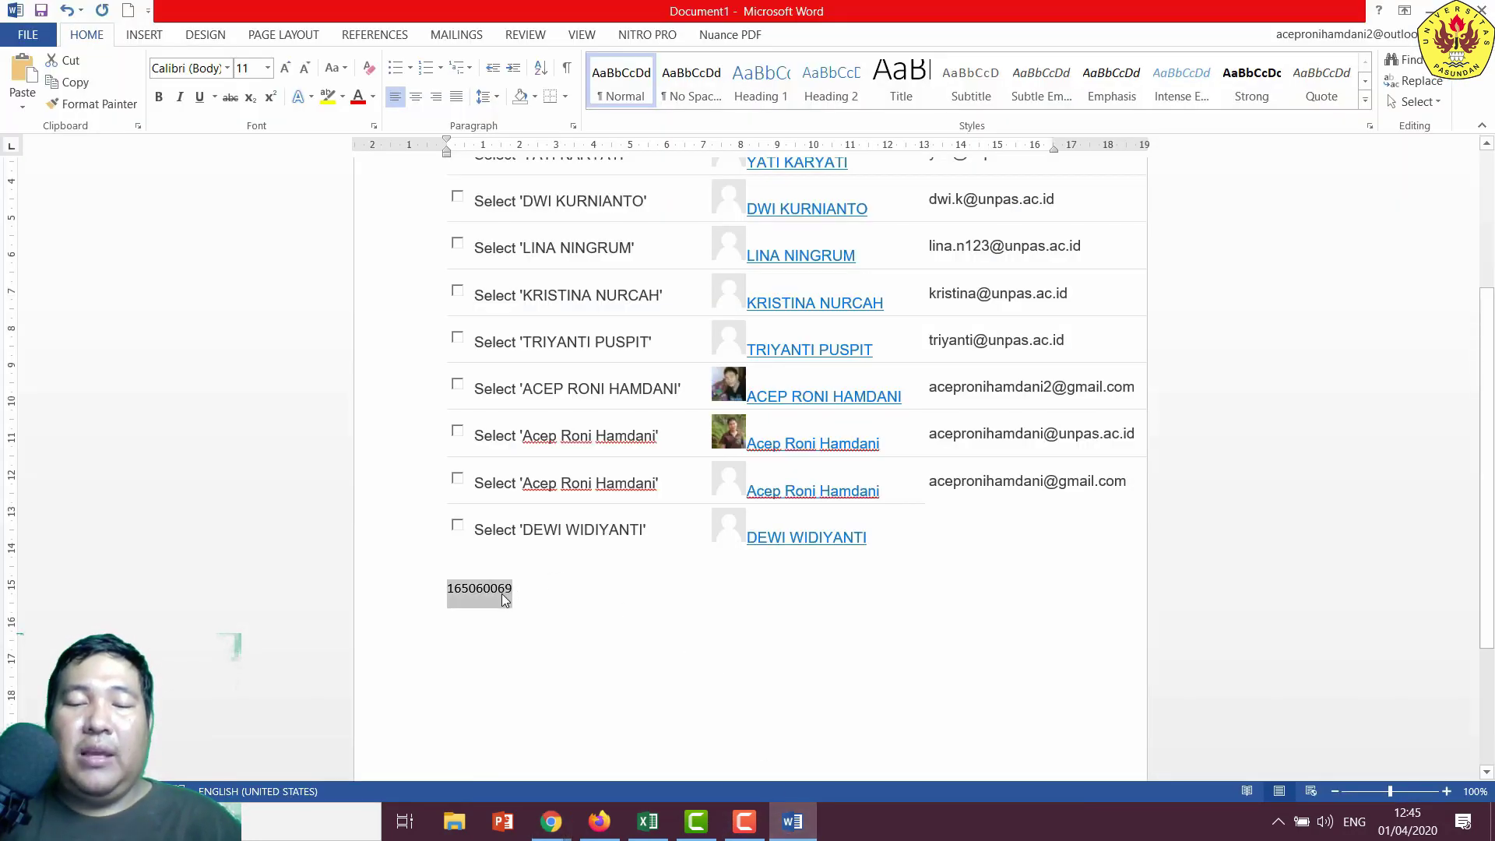
{"action": "right_click", "coordinate": [503, 598]}
{"action": "left_click", "coordinate": [576, 344]}
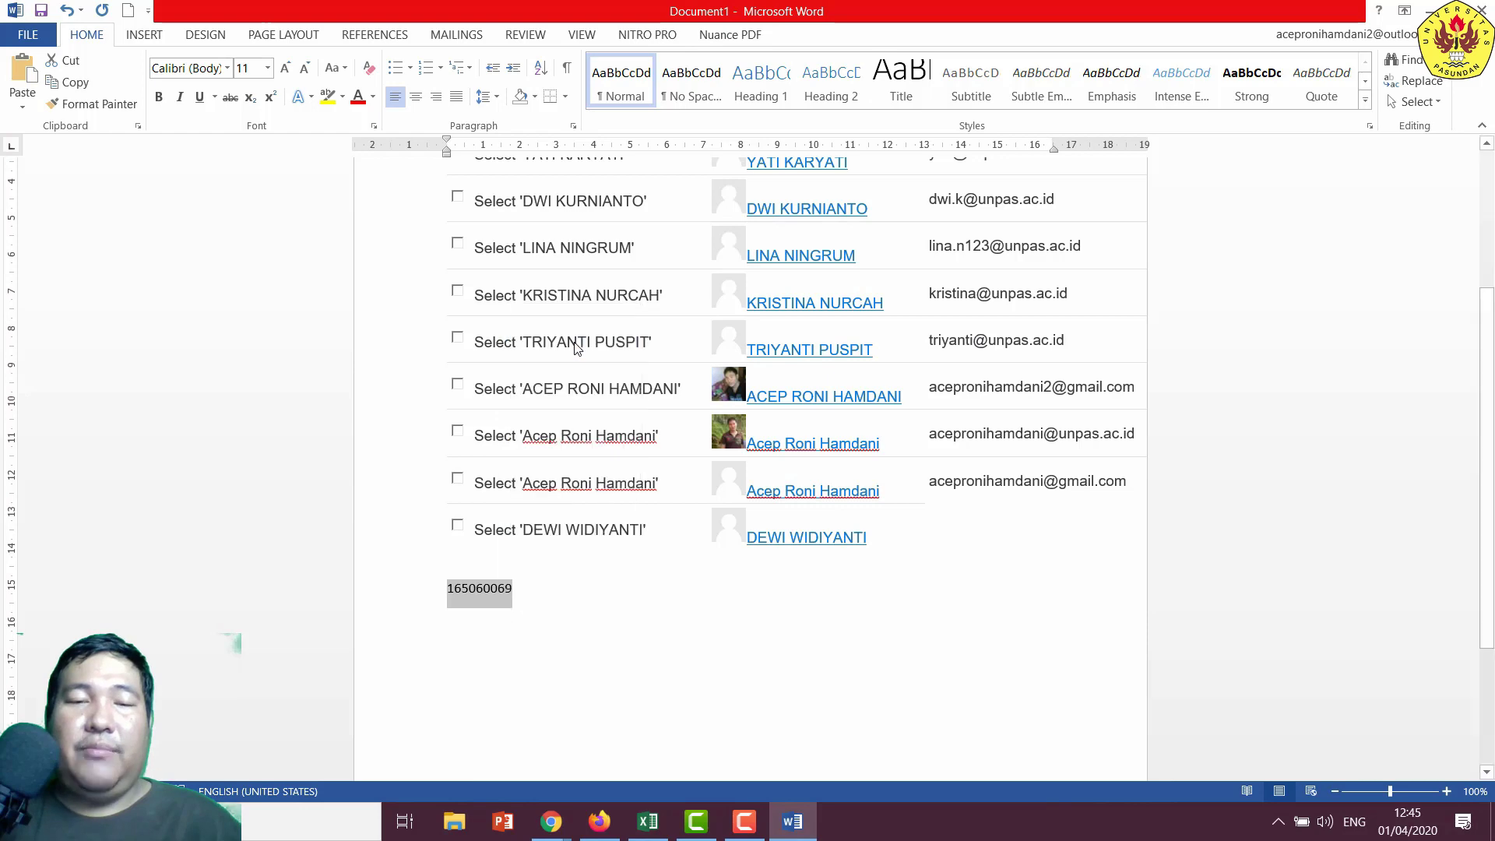
{"action": "mouse_move", "coordinate": [551, 822]}
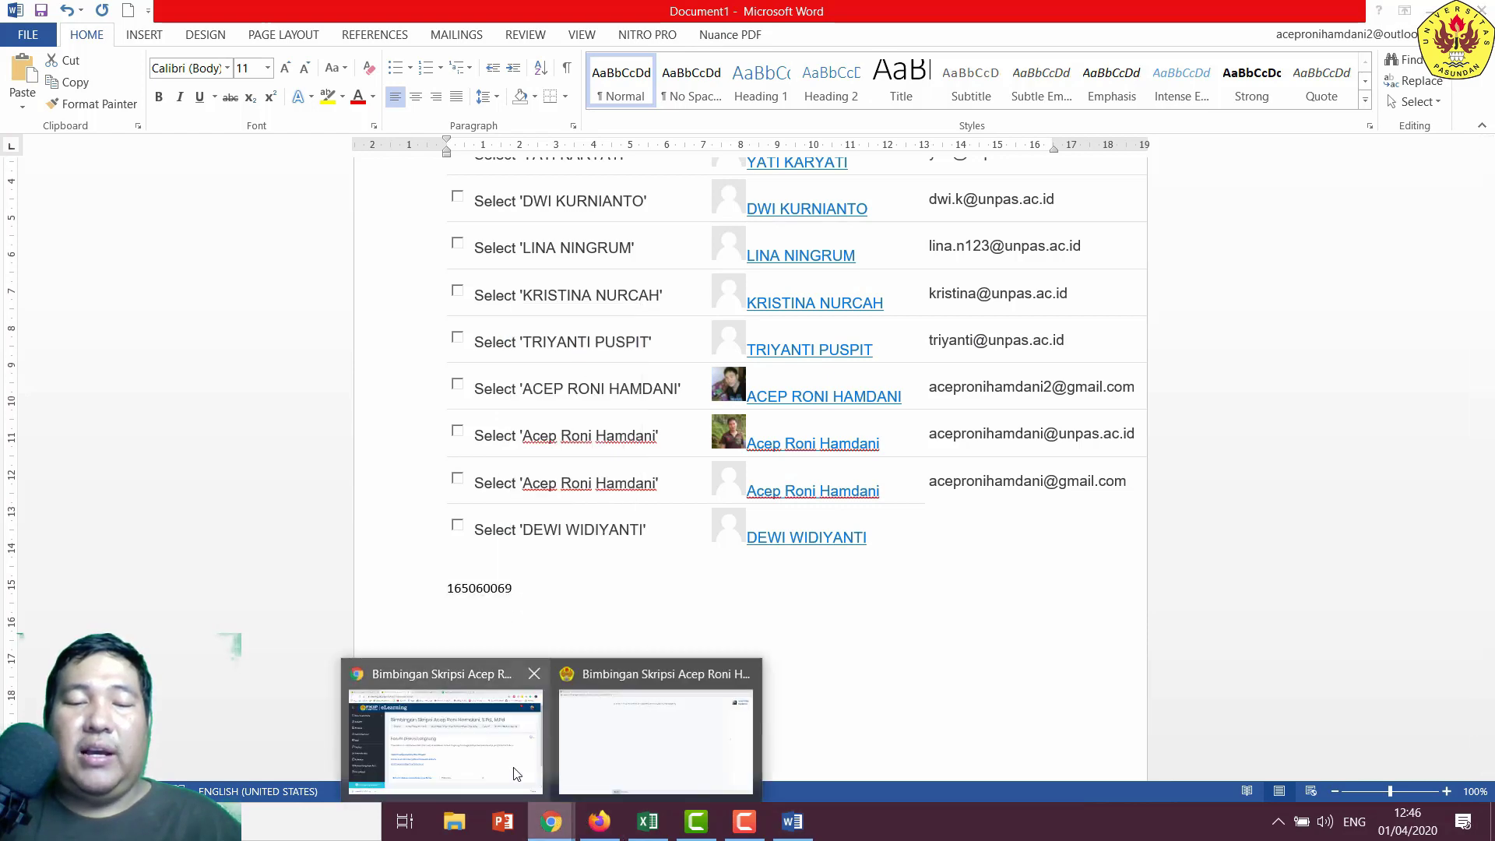
{"action": "left_click", "coordinate": [515, 773]}
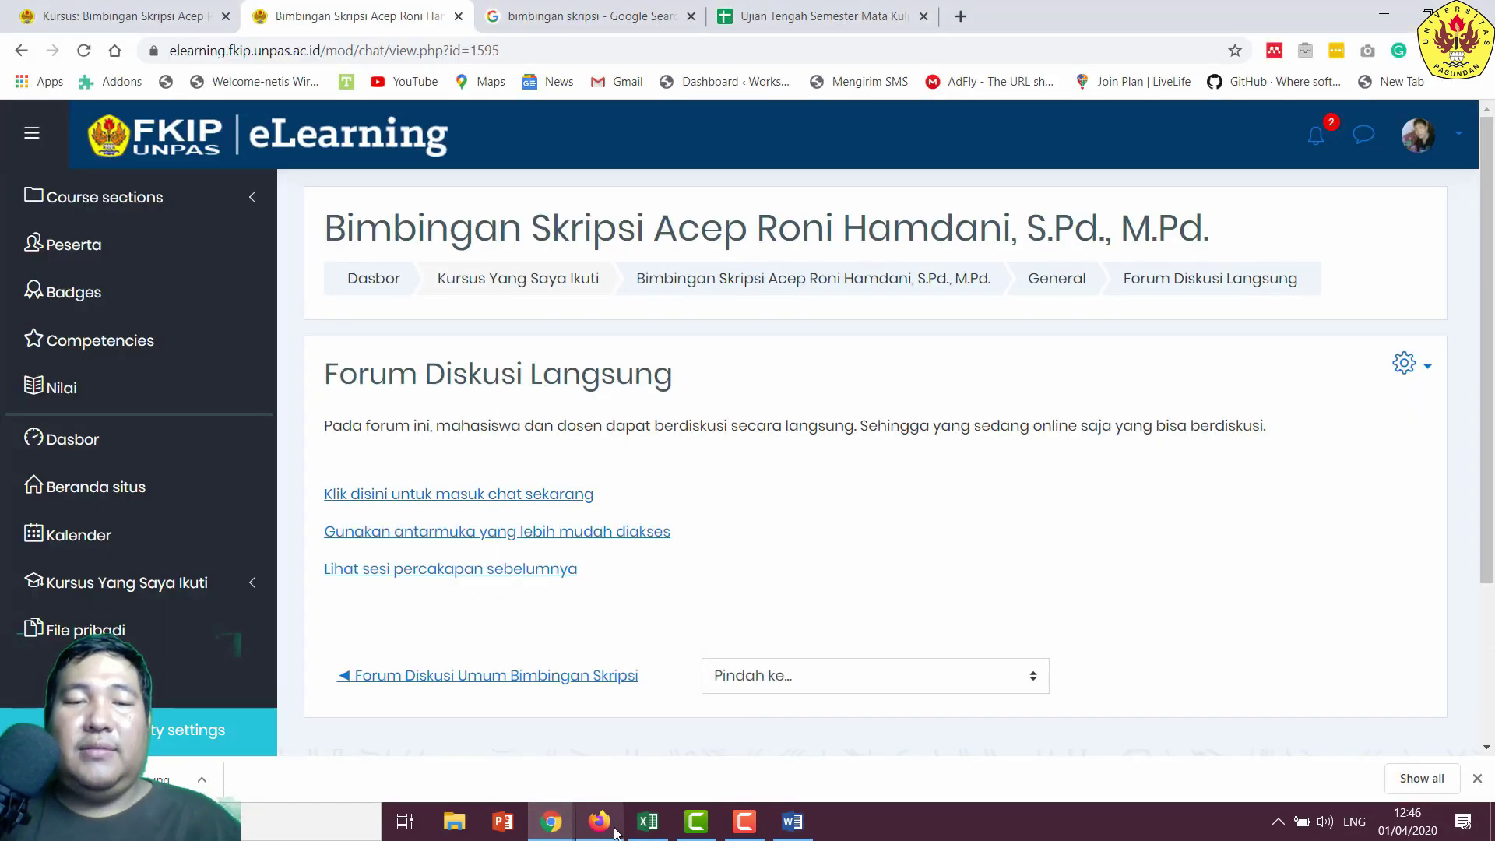
- Log in as the student in the other browser using the saved login
{"action": "left_click", "coordinate": [622, 822]}
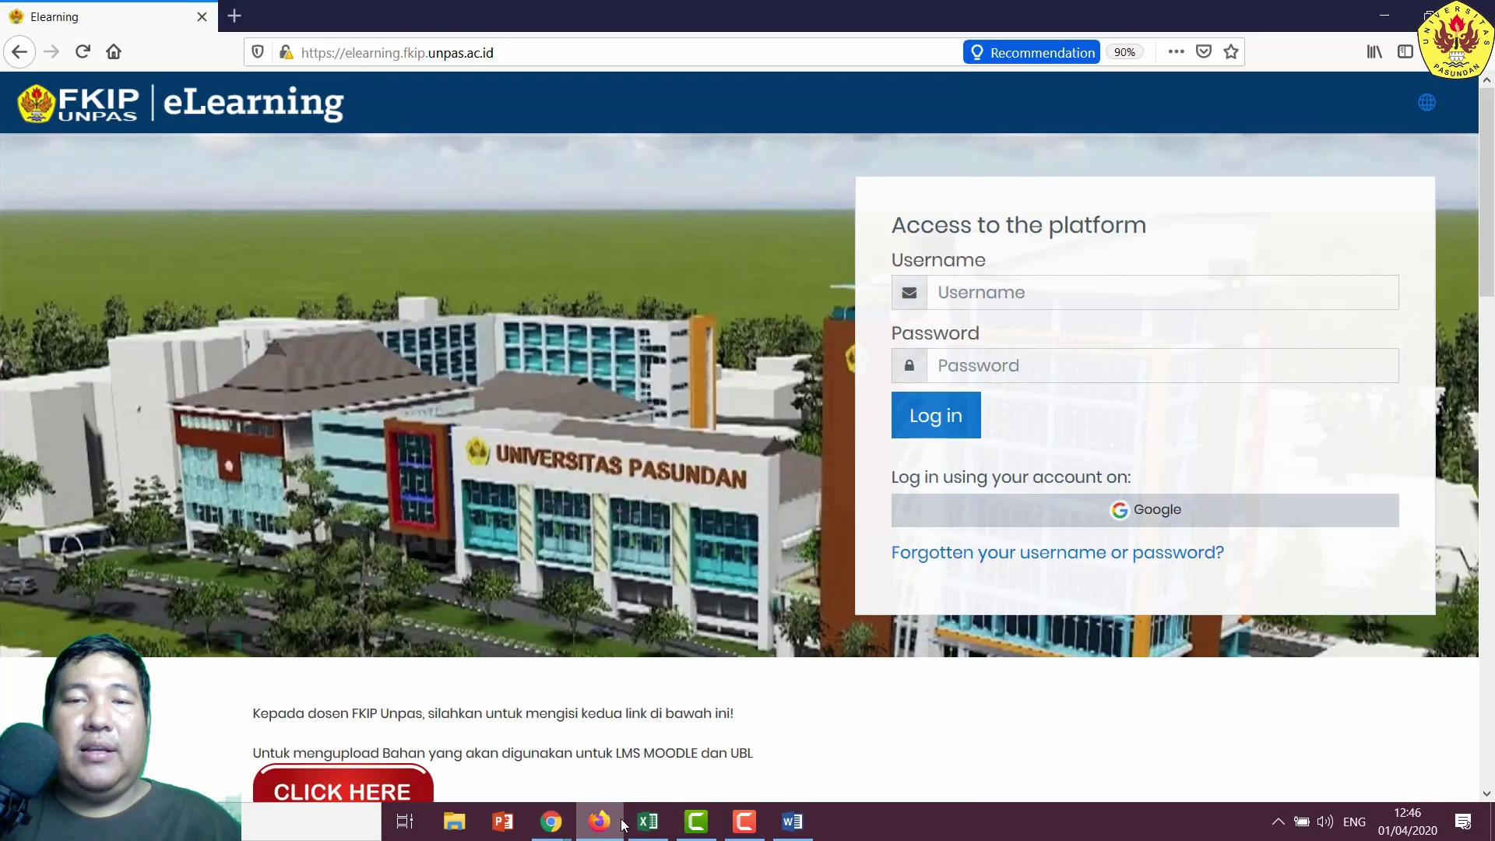
{"action": "left_click", "coordinate": [1053, 295]}
{"action": "type", "text": "1"}
{"action": "key", "text": "Down"}
{"action": "key", "text": "Return"}
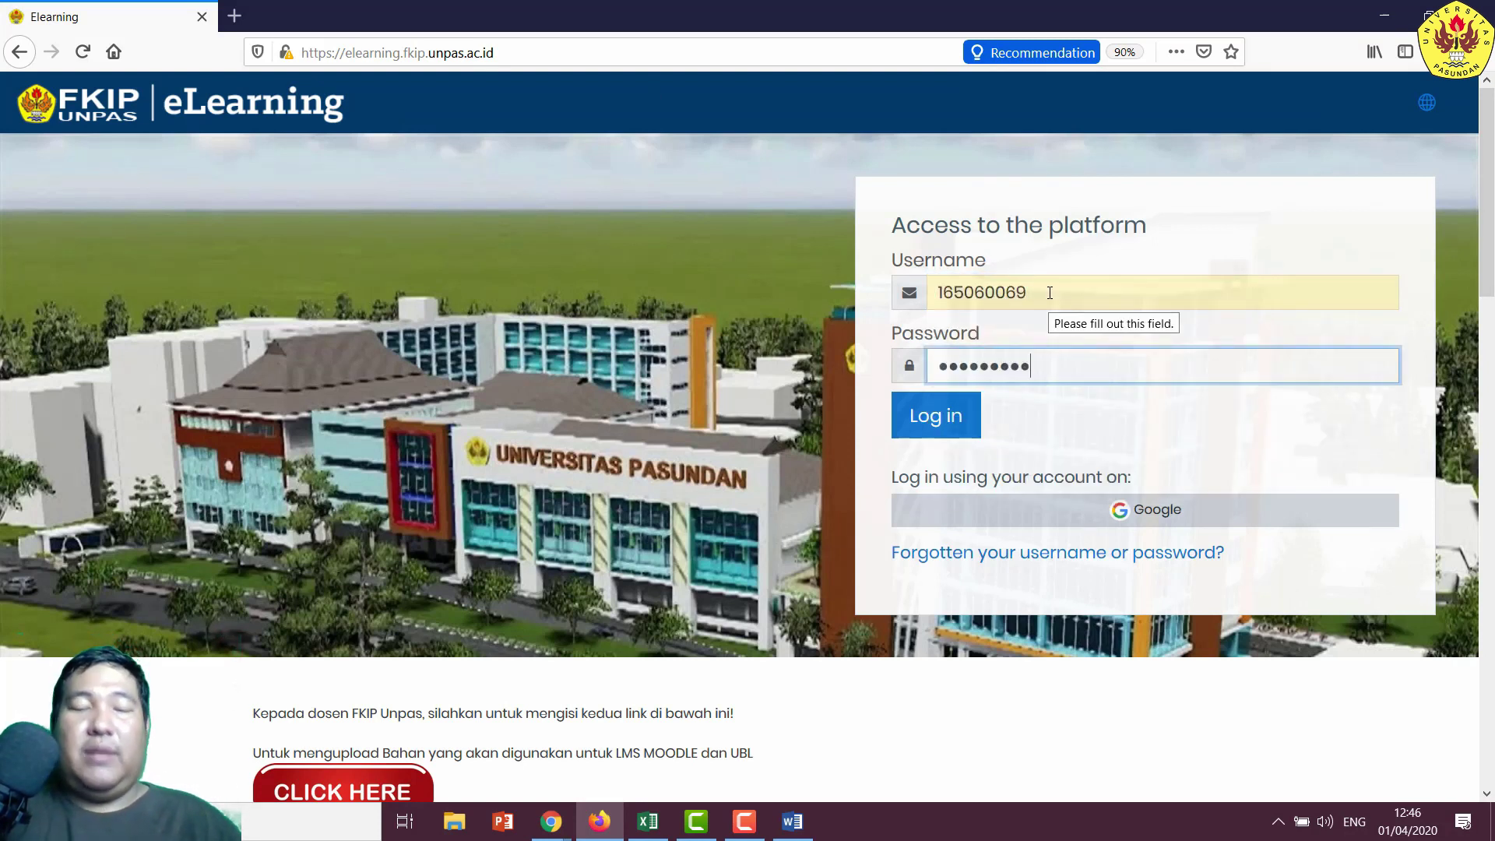
{"action": "left_click", "coordinate": [945, 421]}
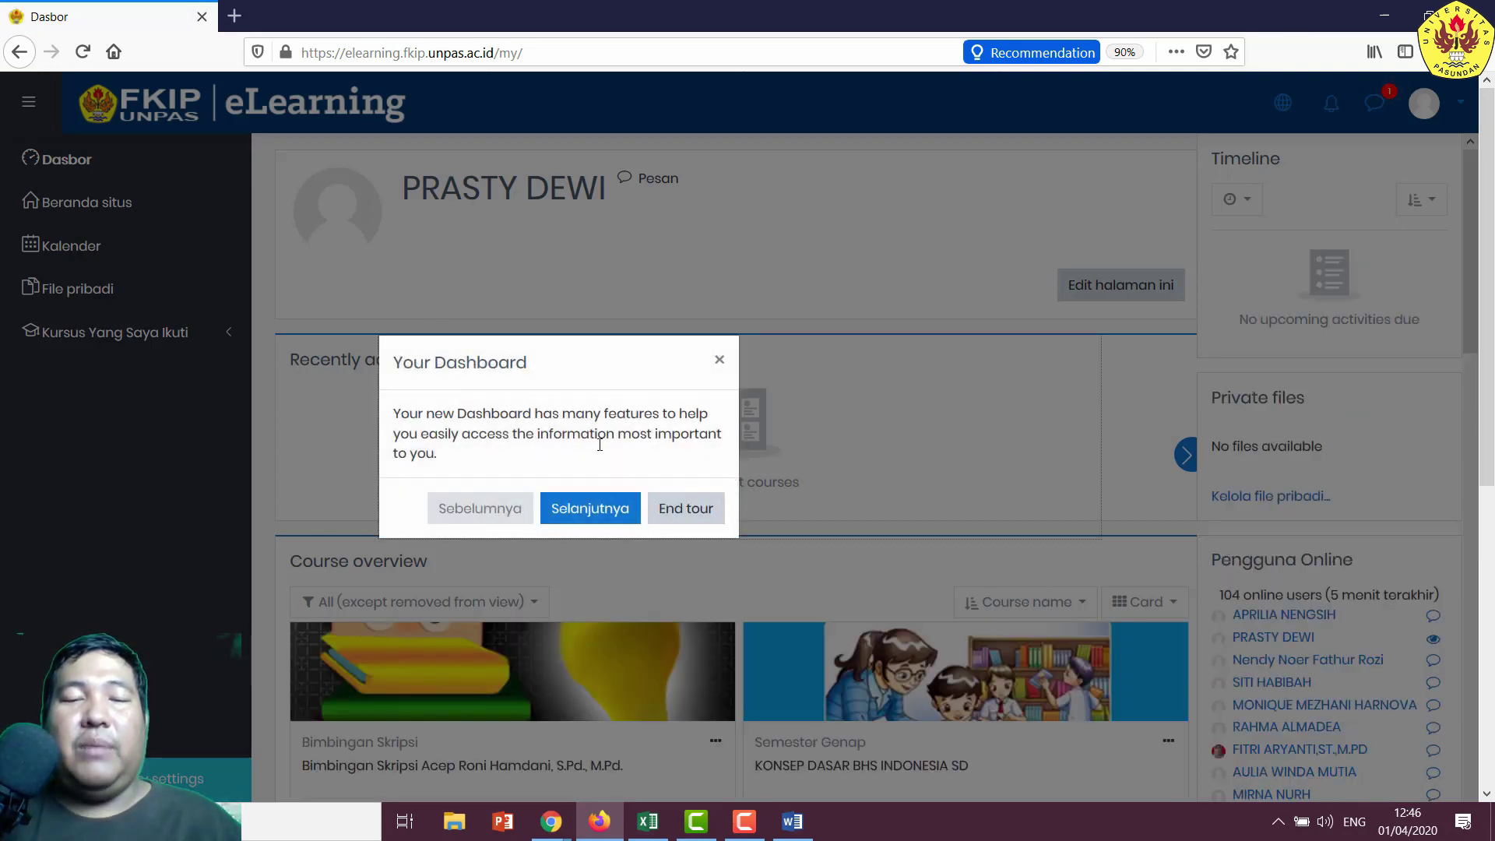
- Skip the tours, open the thesis-guidance course, and enter the Forum Diskusi Langsung chat
{"action": "left_click", "coordinate": [686, 508]}
{"action": "scroll", "coordinate": [685, 507], "scroll_direction": "down", "scroll_amount": 3}
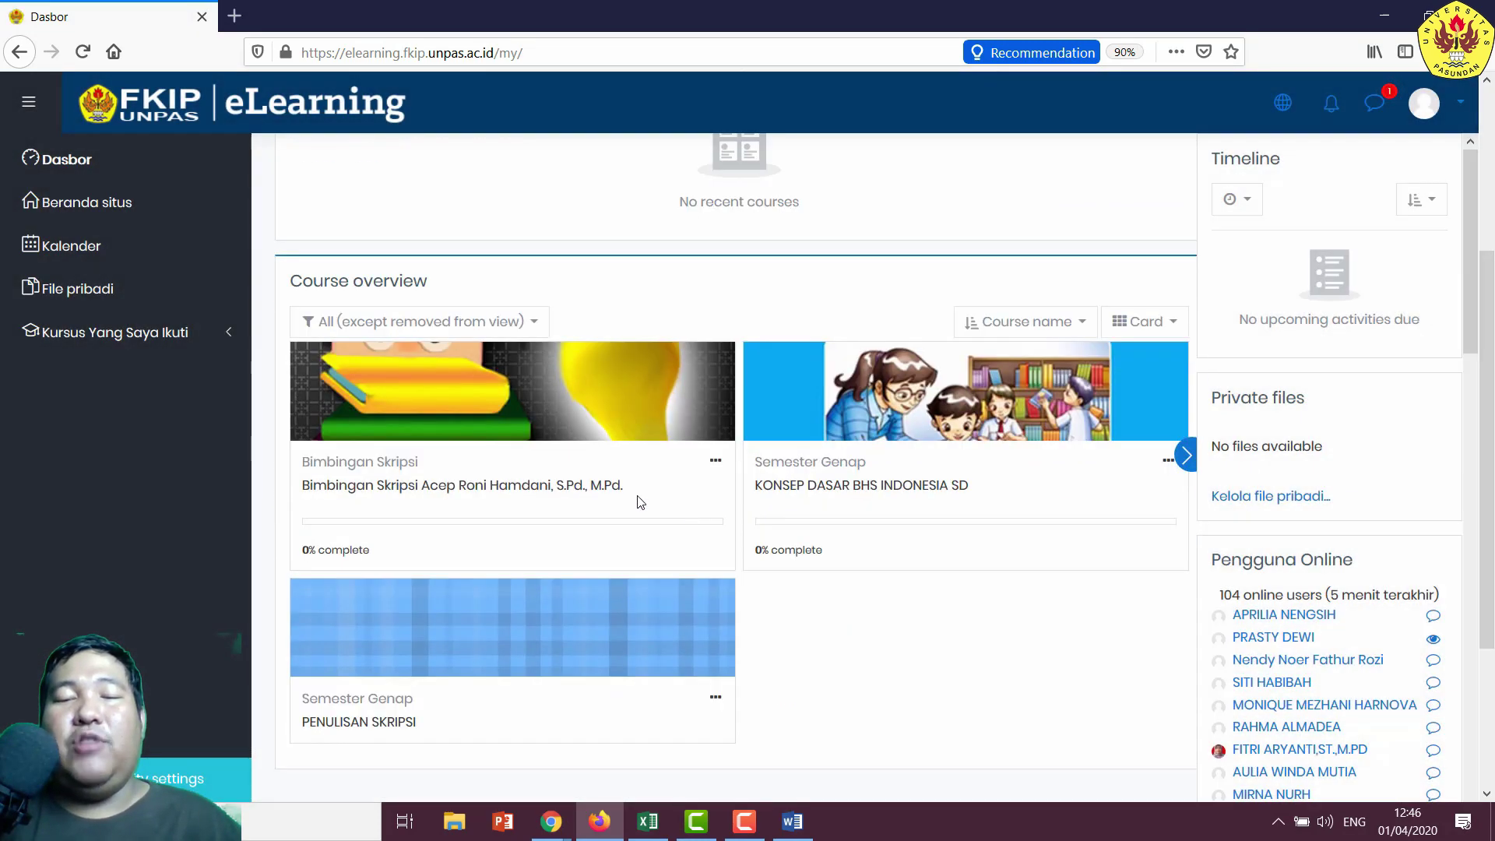
{"action": "left_click", "coordinate": [573, 491]}
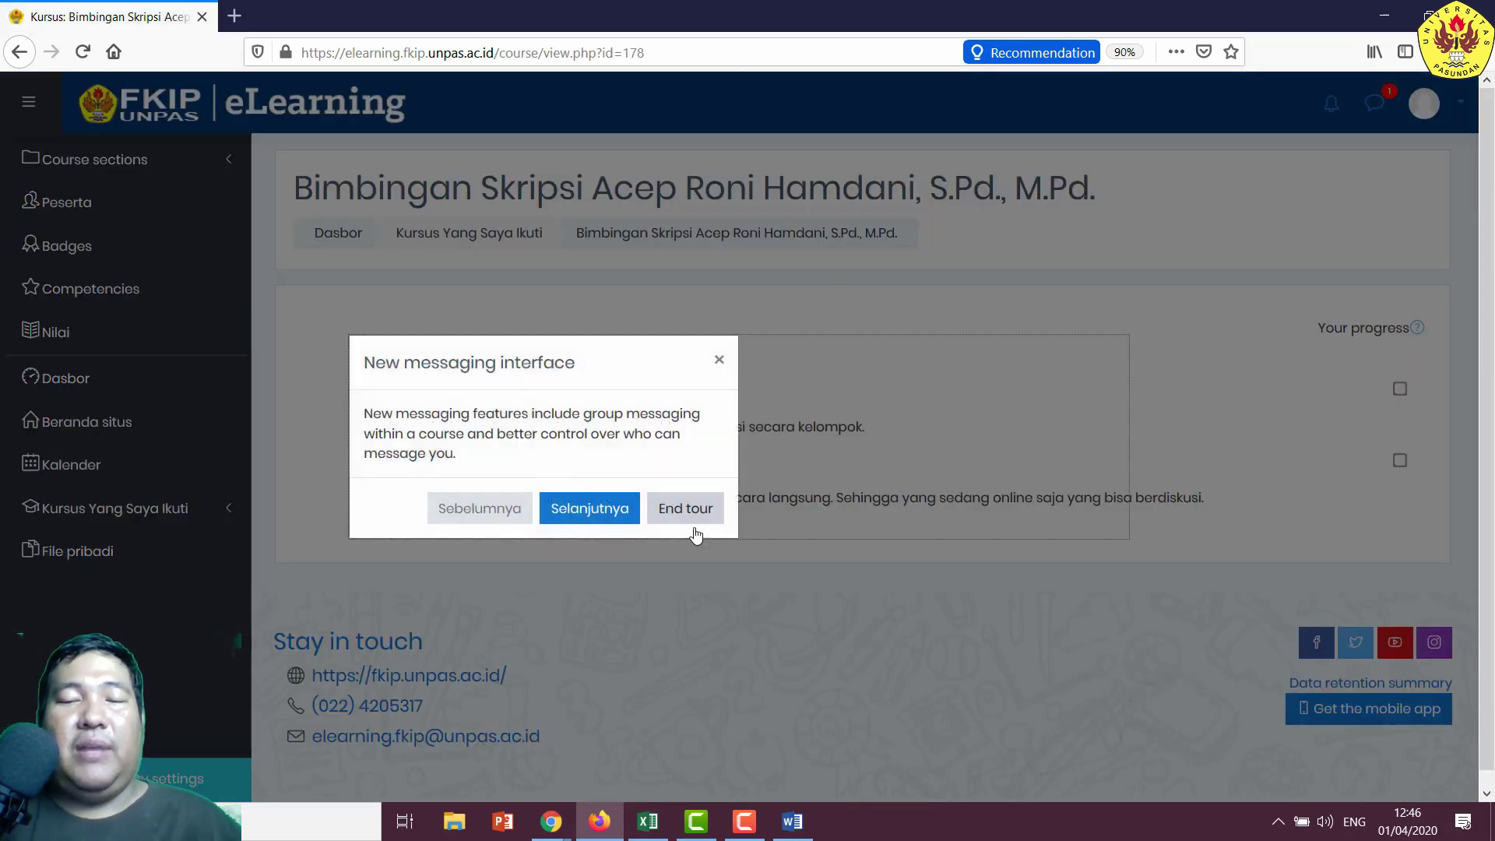
{"action": "left_click", "coordinate": [679, 514]}
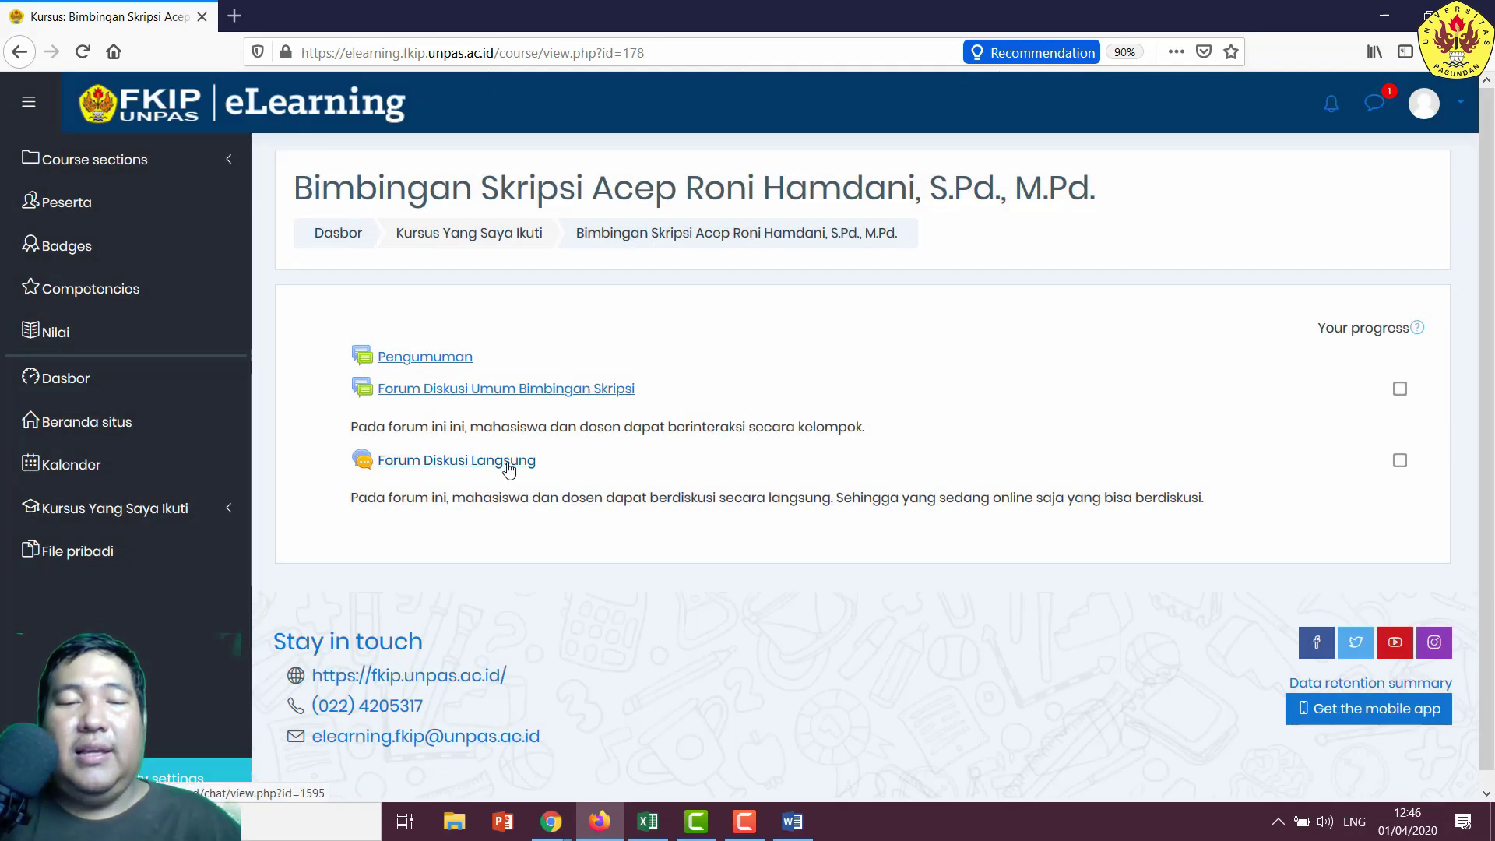
{"action": "left_click", "coordinate": [508, 462]}
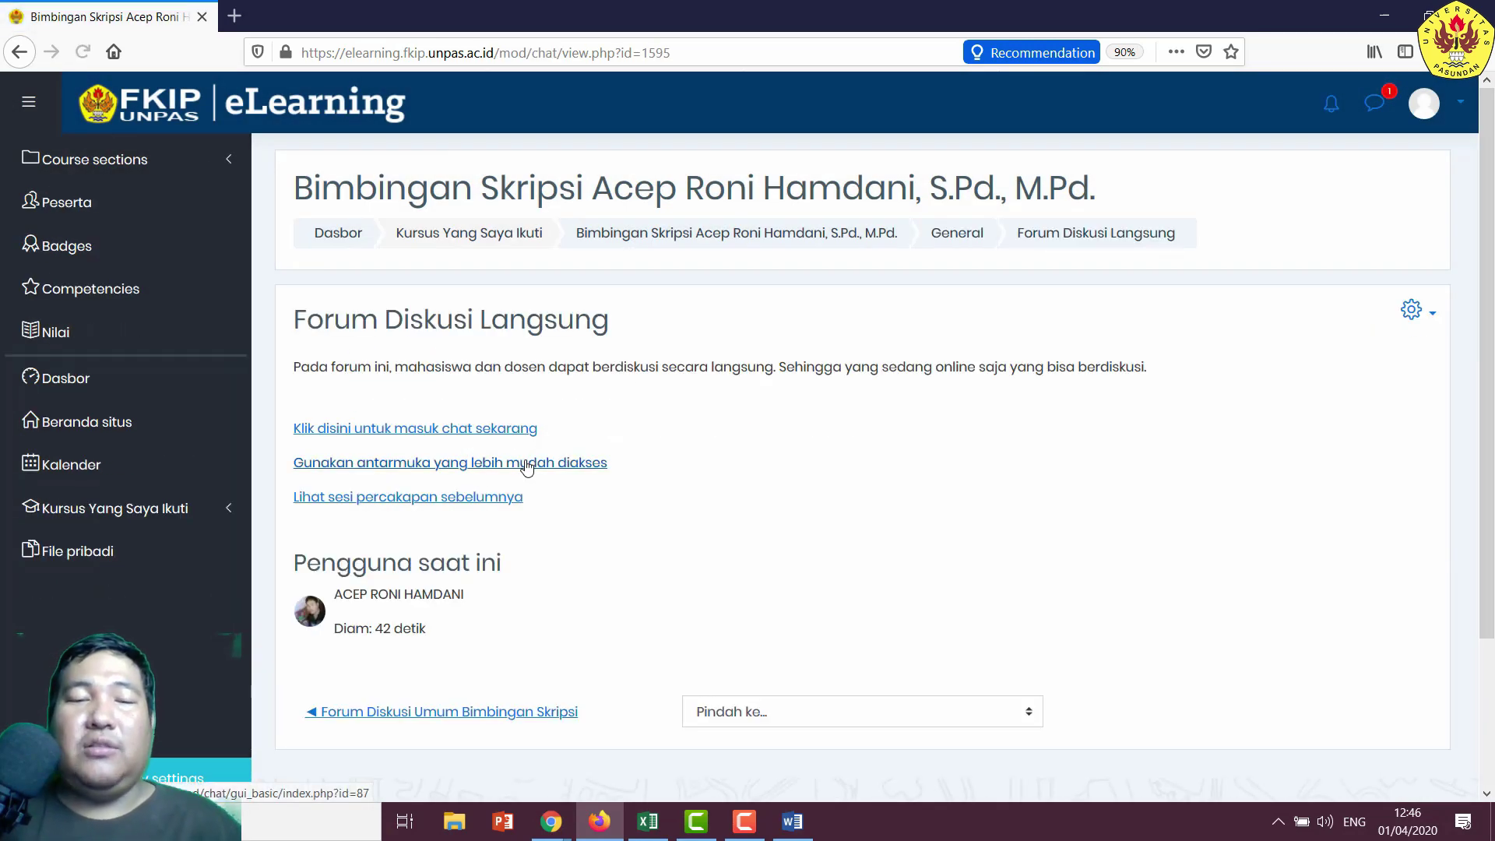
{"action": "left_click", "coordinate": [493, 429]}
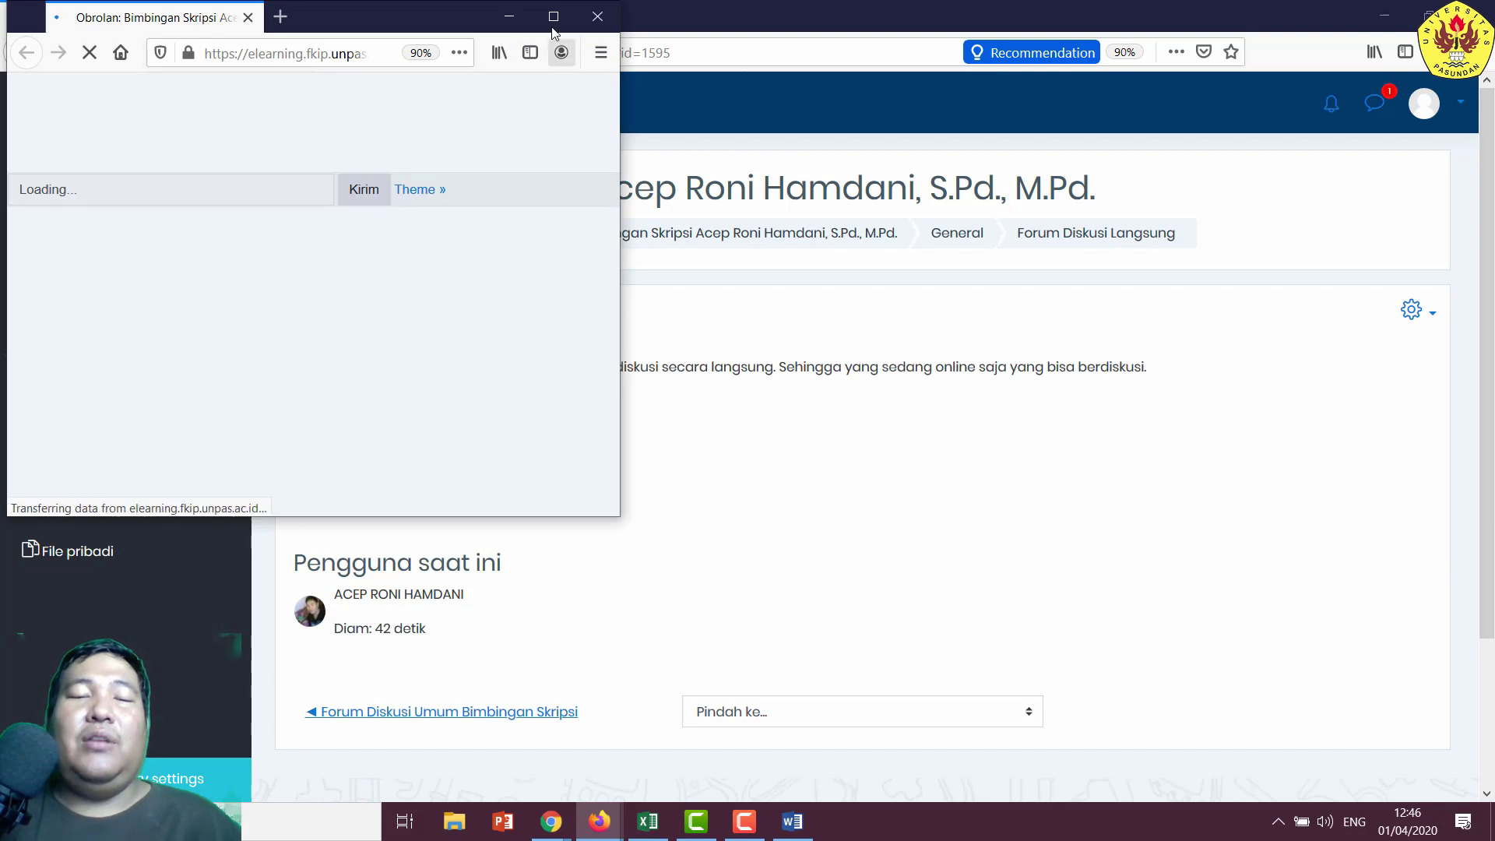
- Maximize the student's chat window and send 'assalamualaikum Wr. Wb. Selamat pagi Bapak'
{"action": "left_click", "coordinate": [553, 16]}
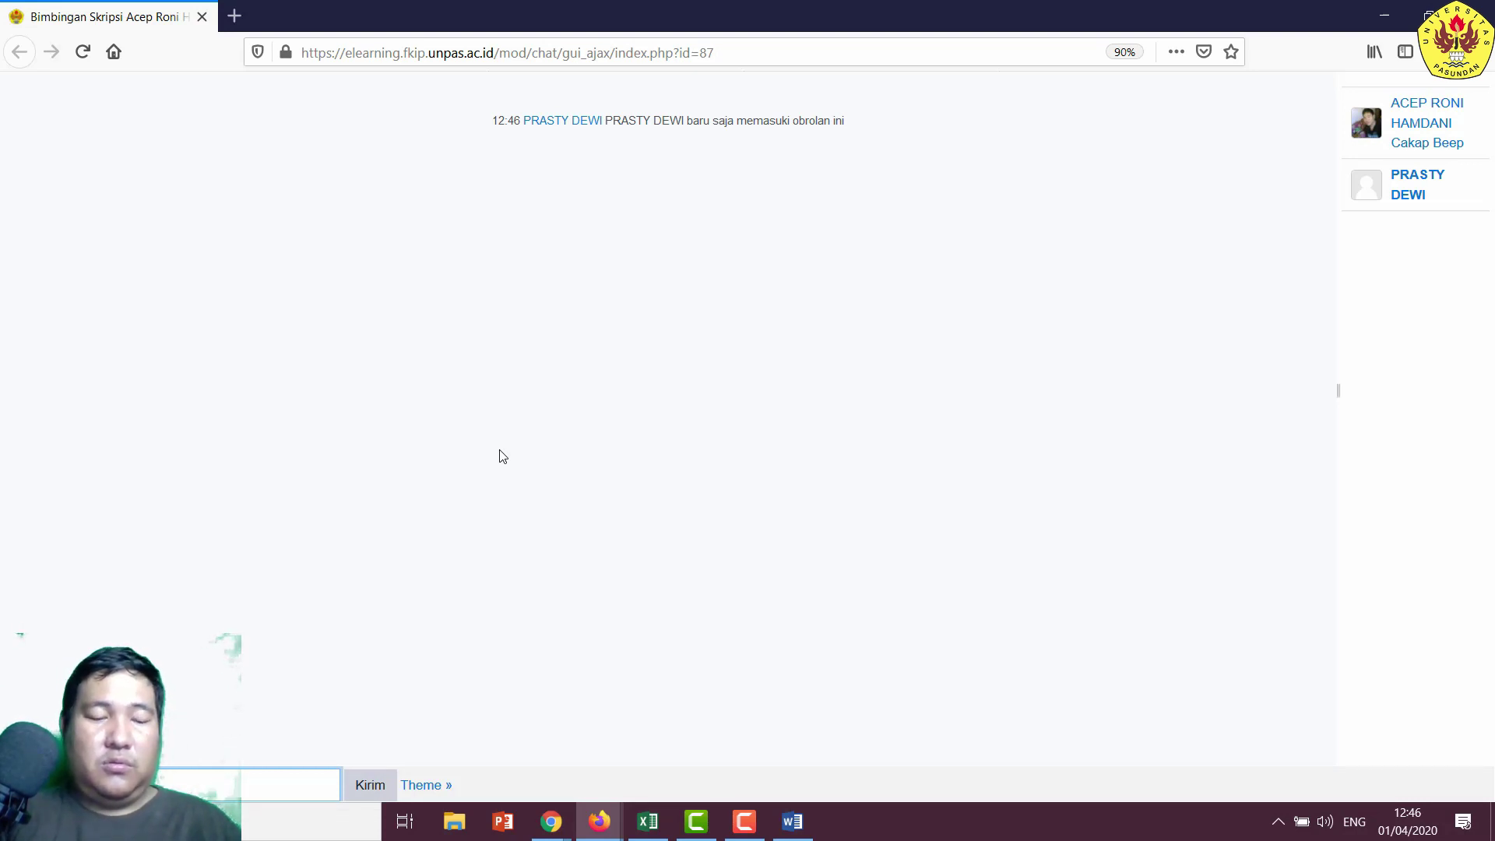
{"action": "type", "text": ". Selamat pag"}
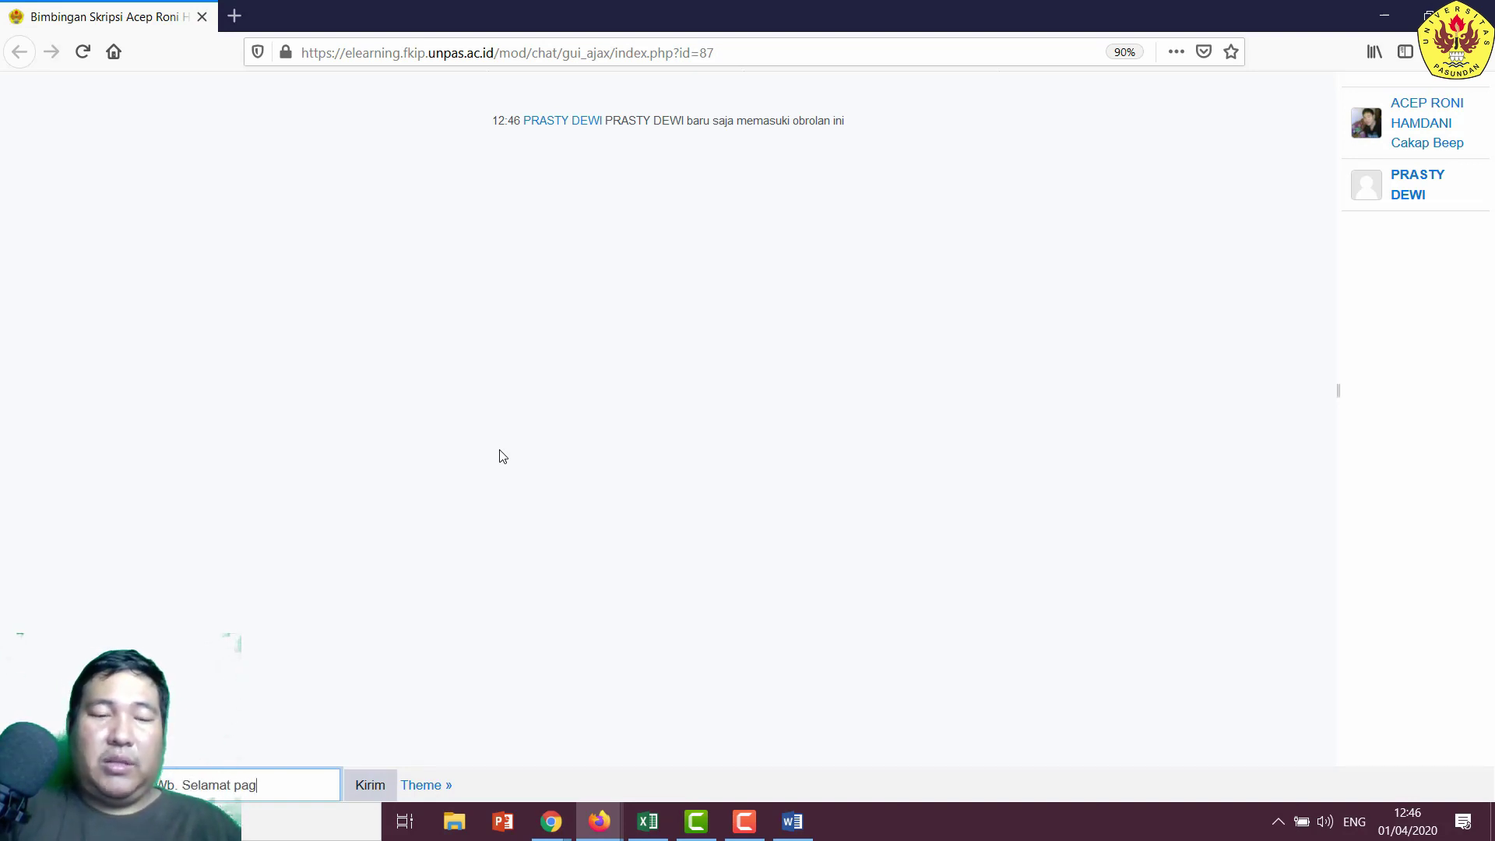
{"action": "type", "text": "i Bapak"}
{"action": "key", "text": "Return"}
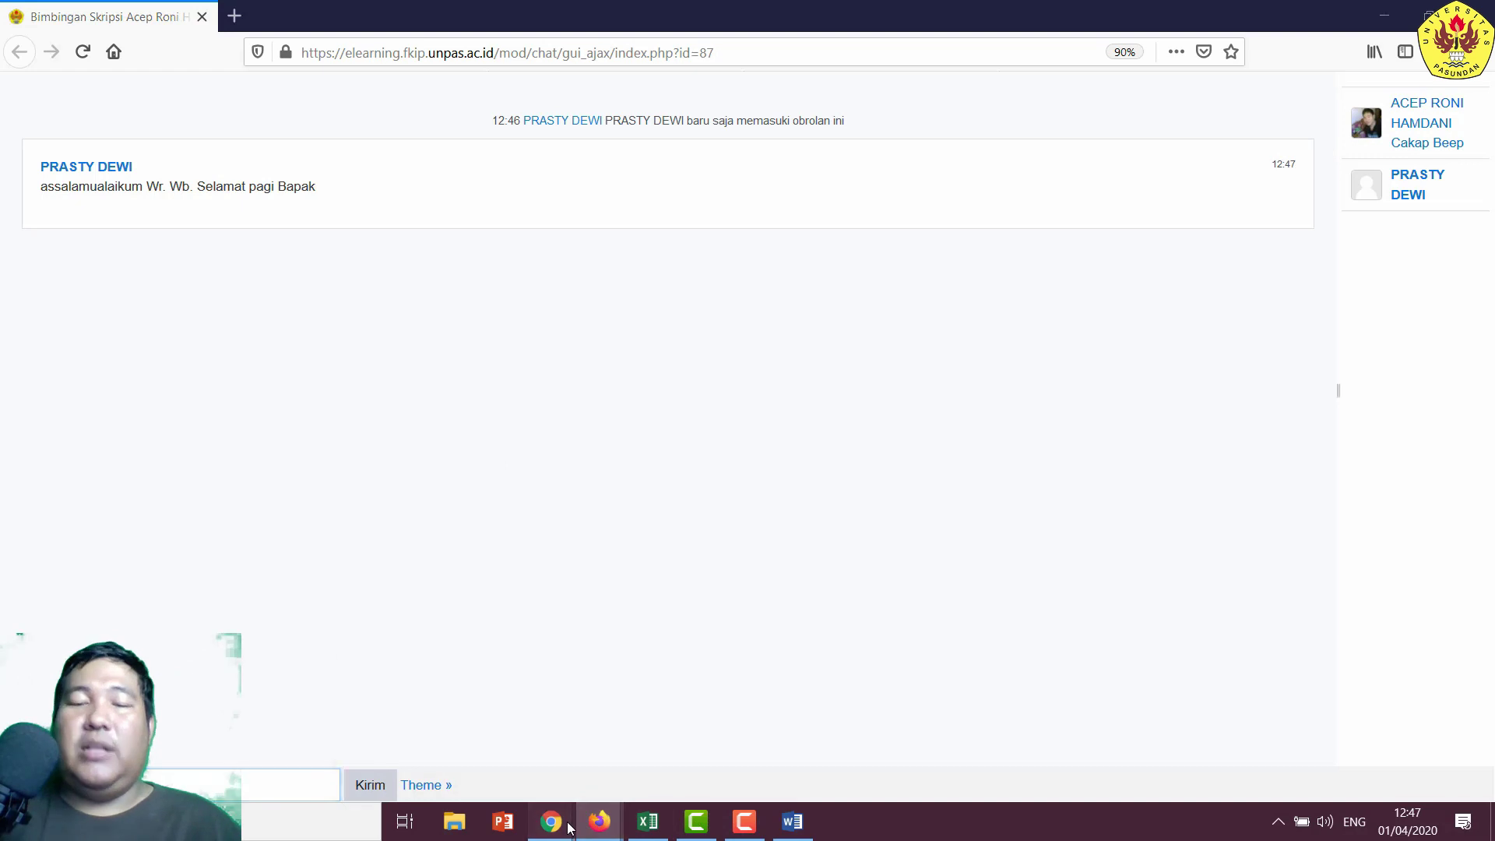
- As the lecturer, enter the live chat and begin the 'Wassalamu...' reply
{"action": "mouse_move", "coordinate": [551, 822]}
{"action": "left_click", "coordinate": [489, 736]}
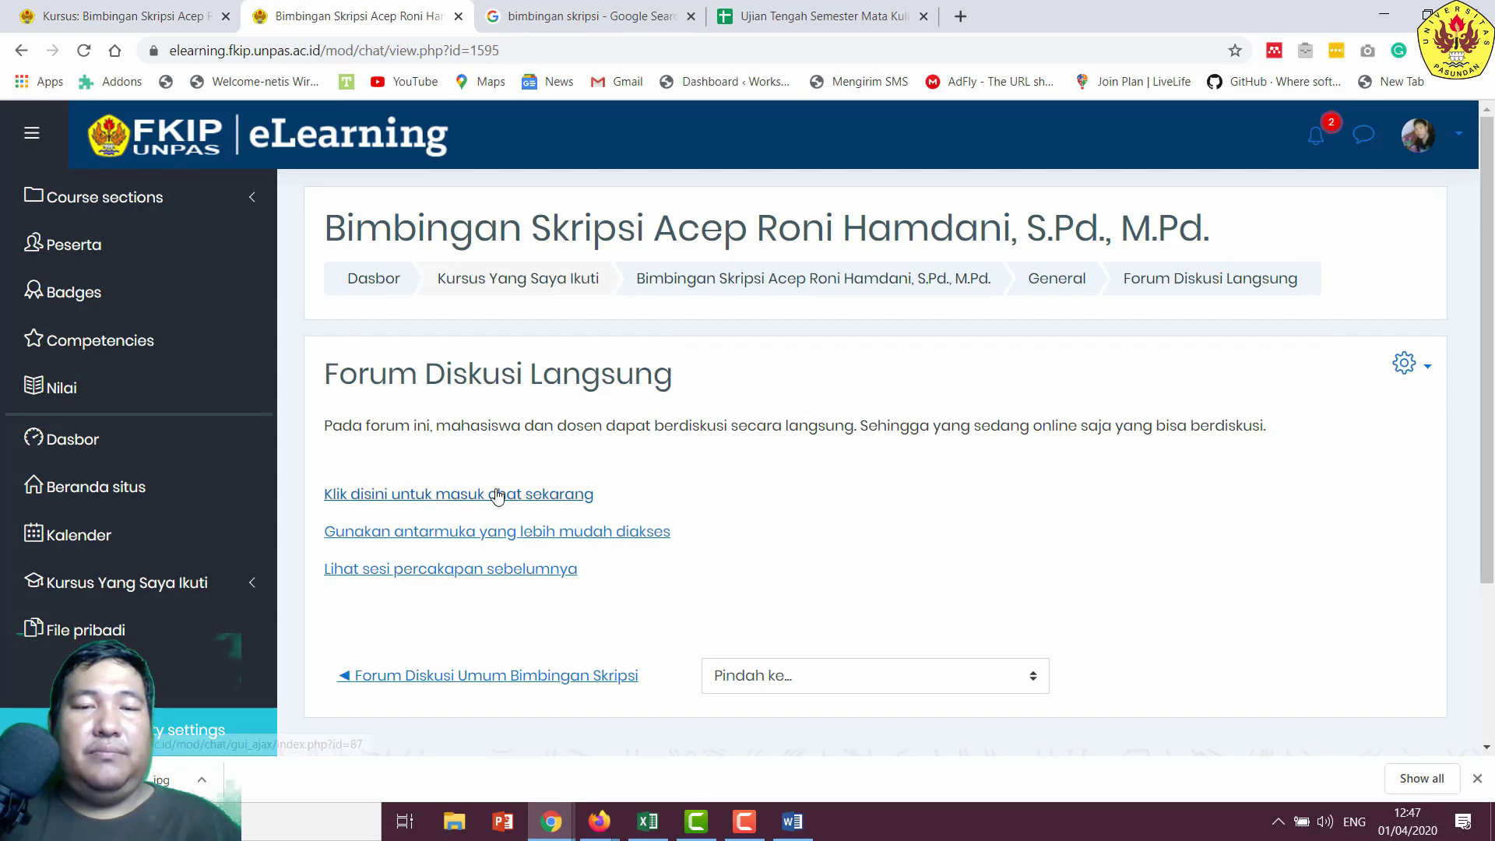
{"action": "left_click", "coordinate": [498, 494]}
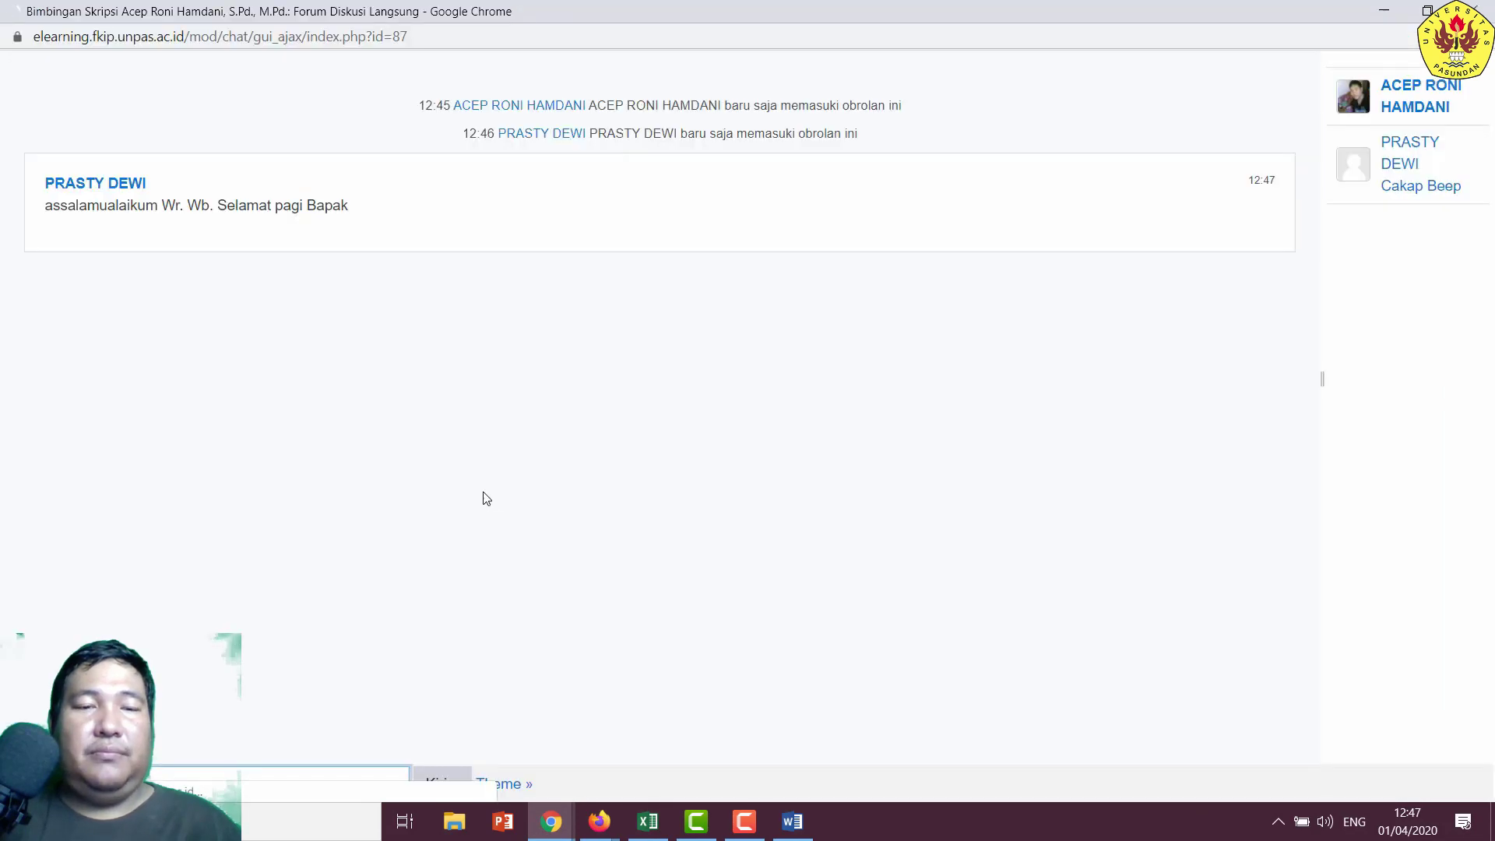
{"action": "left_click", "coordinate": [230, 816]}
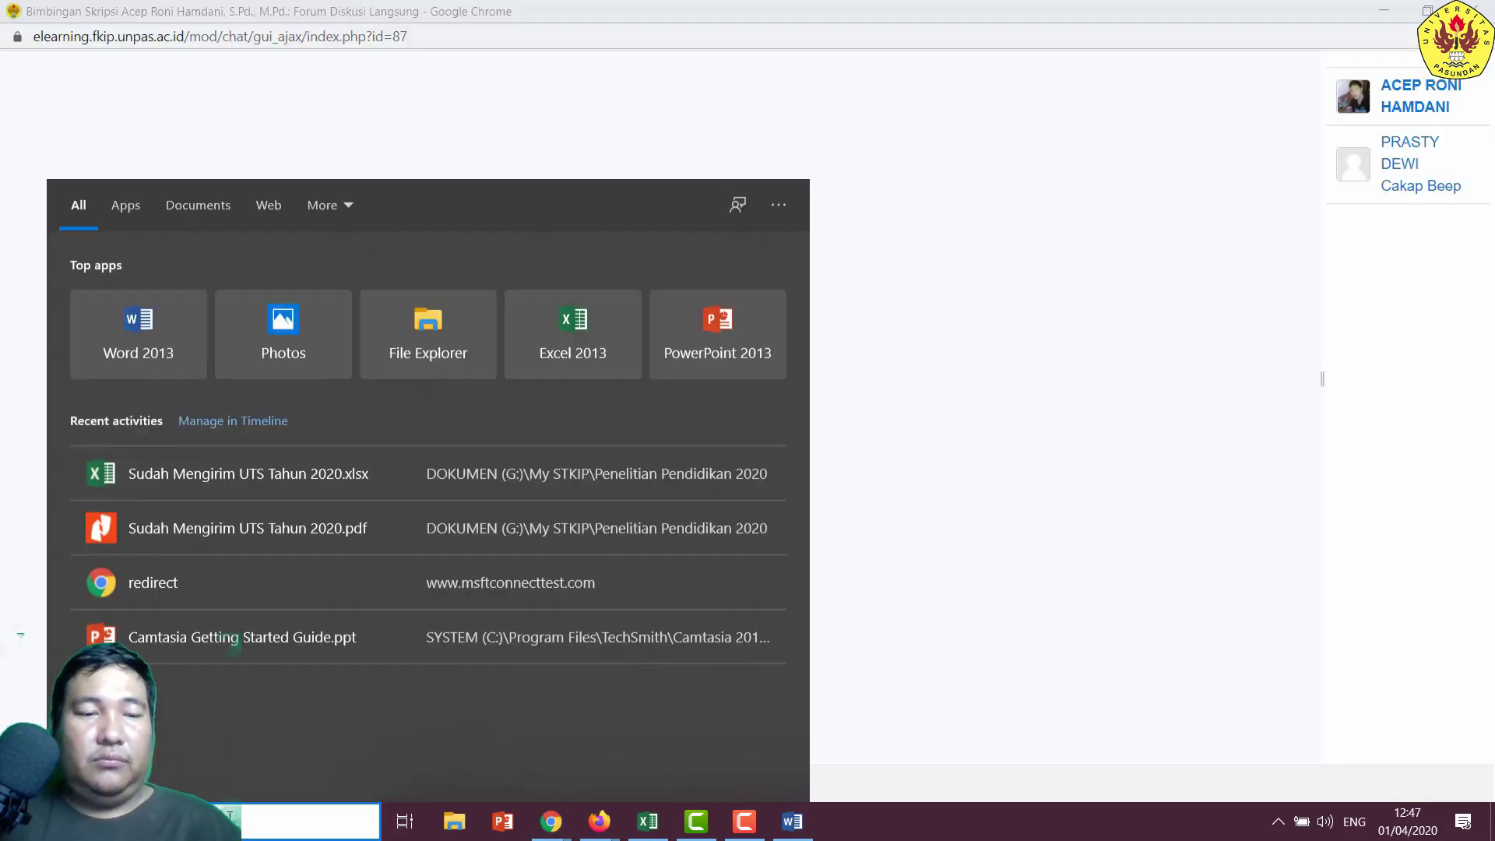
{"action": "type", "text": "Was"}
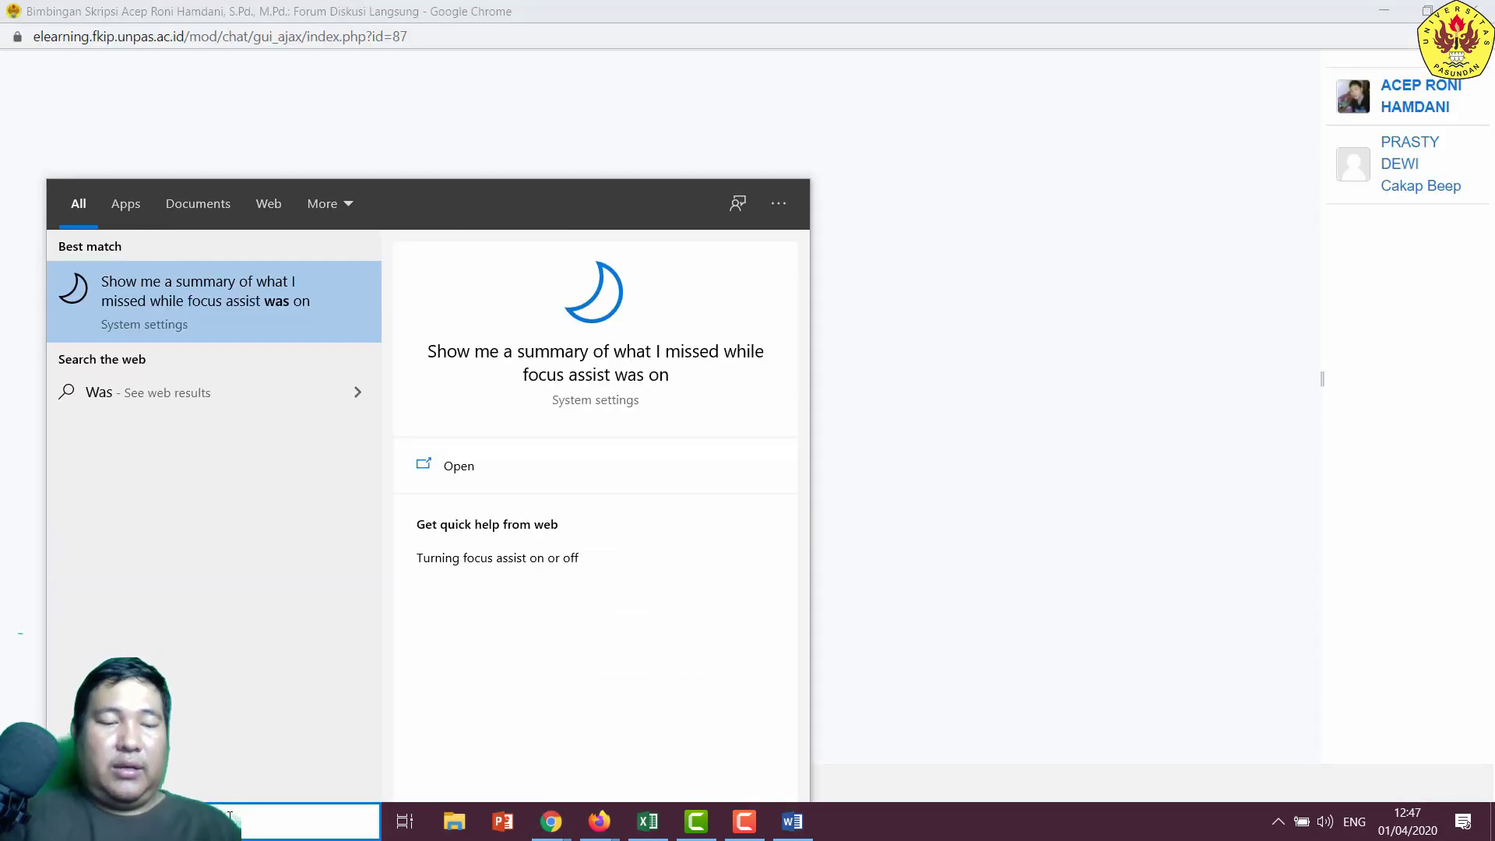
{"action": "type", "text": "salamu"}
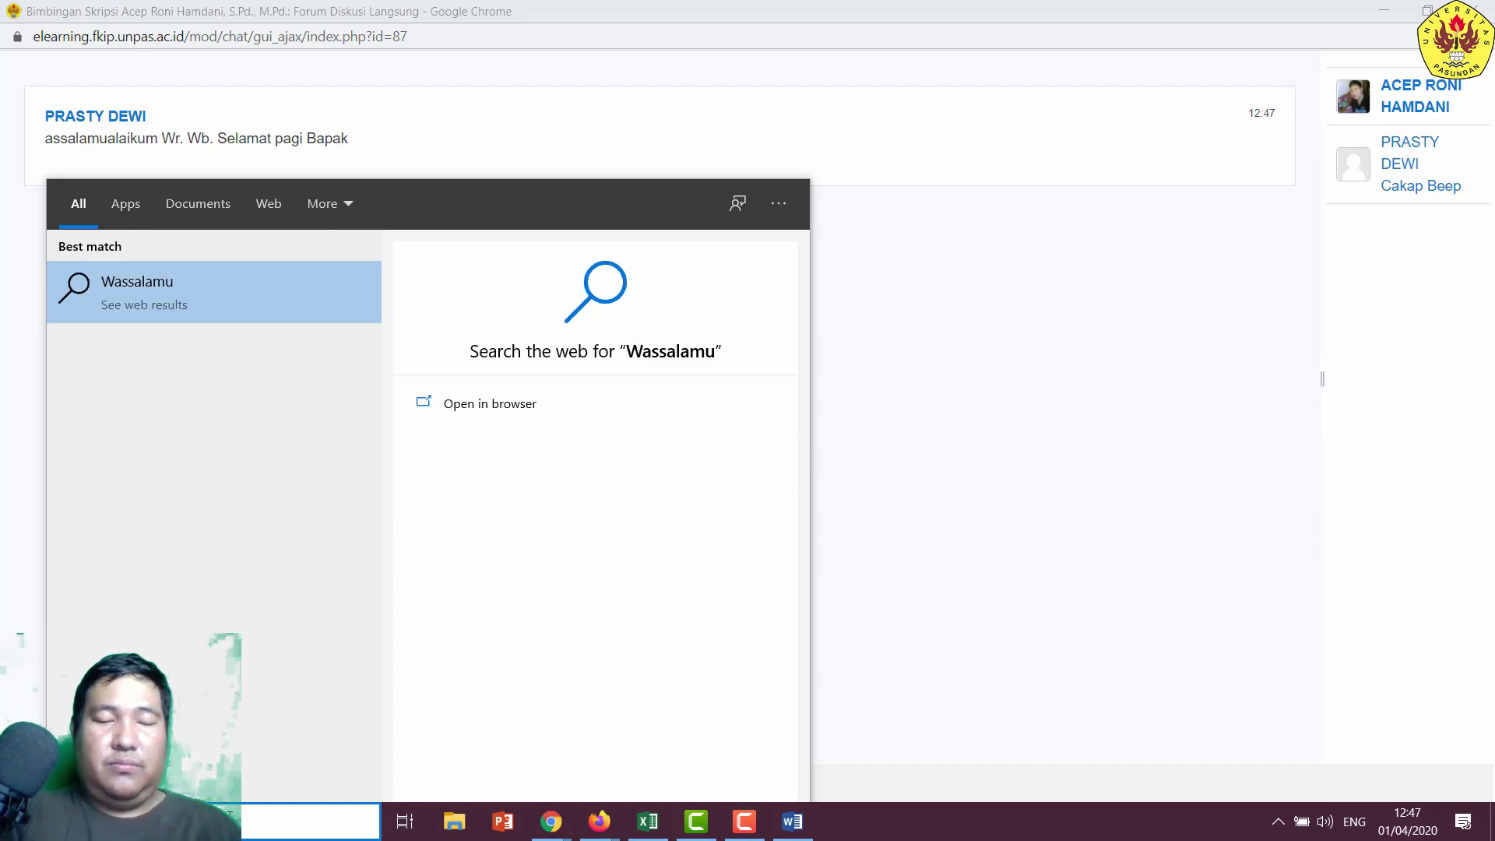
{"action": "left_click", "coordinate": [985, 499]}
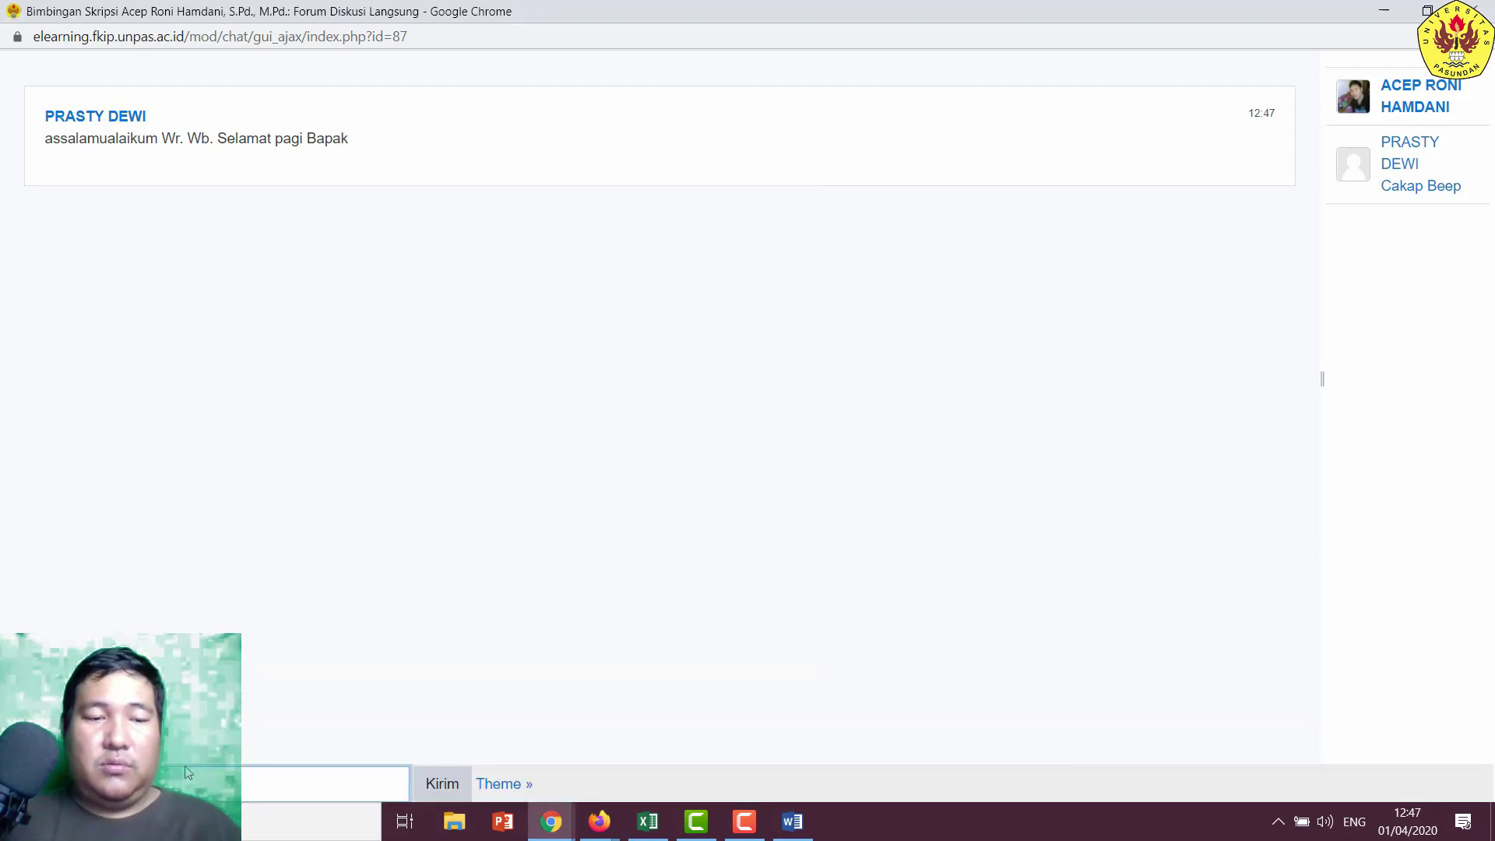
- Send 'Wassalamualikum Wr. Wb. Selamat pagi juga' and 'ada hal-hal yang belum difahami?'
{"action": "left_click", "coordinate": [193, 789]}
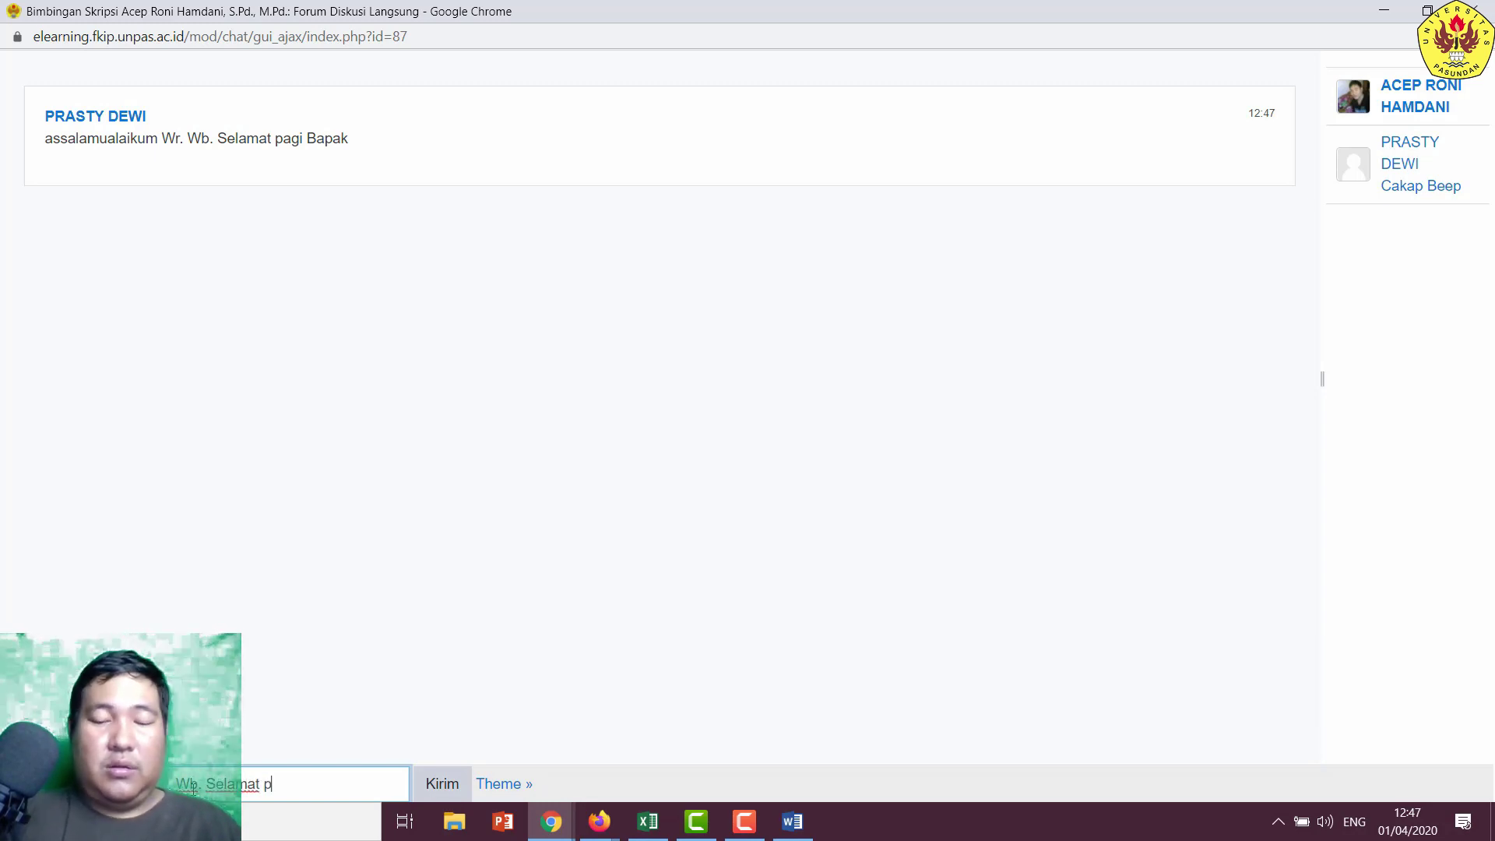
{"action": "key", "text": "Return"}
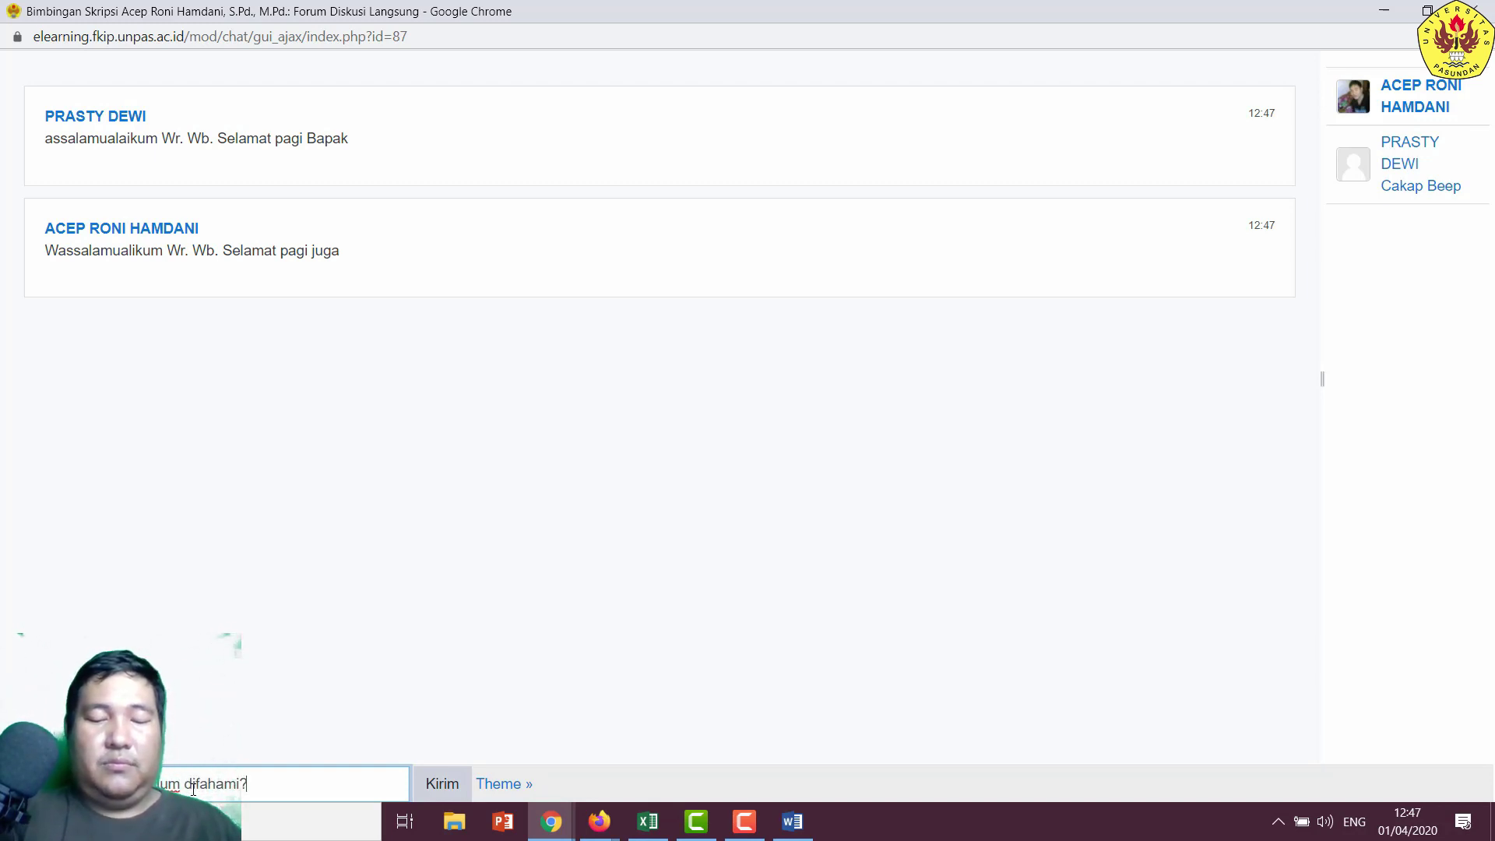
{"action": "key", "text": "Return"}
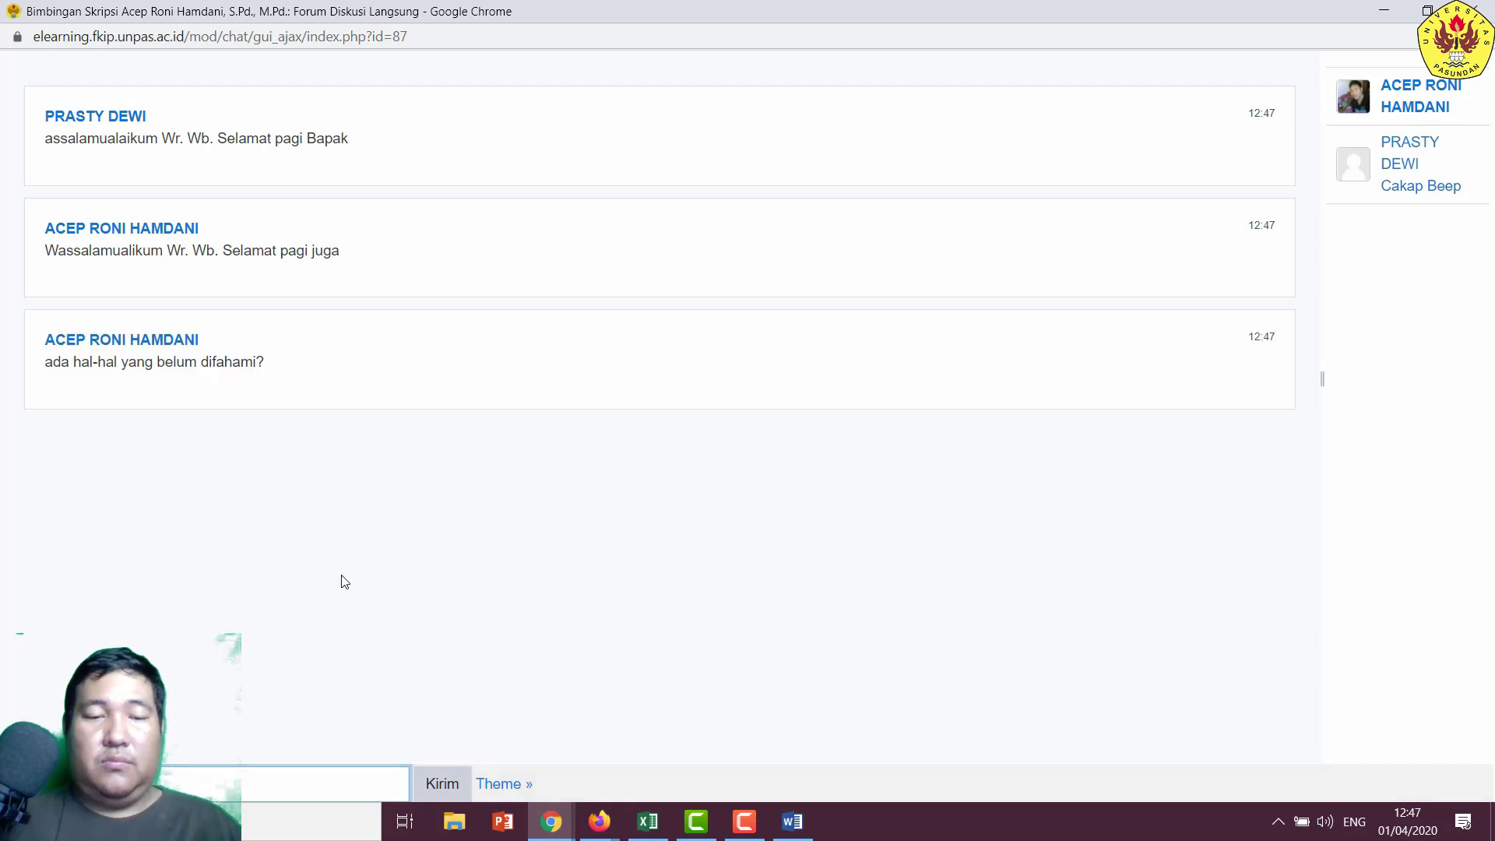
{"action": "mouse_move", "coordinate": [563, 837]}
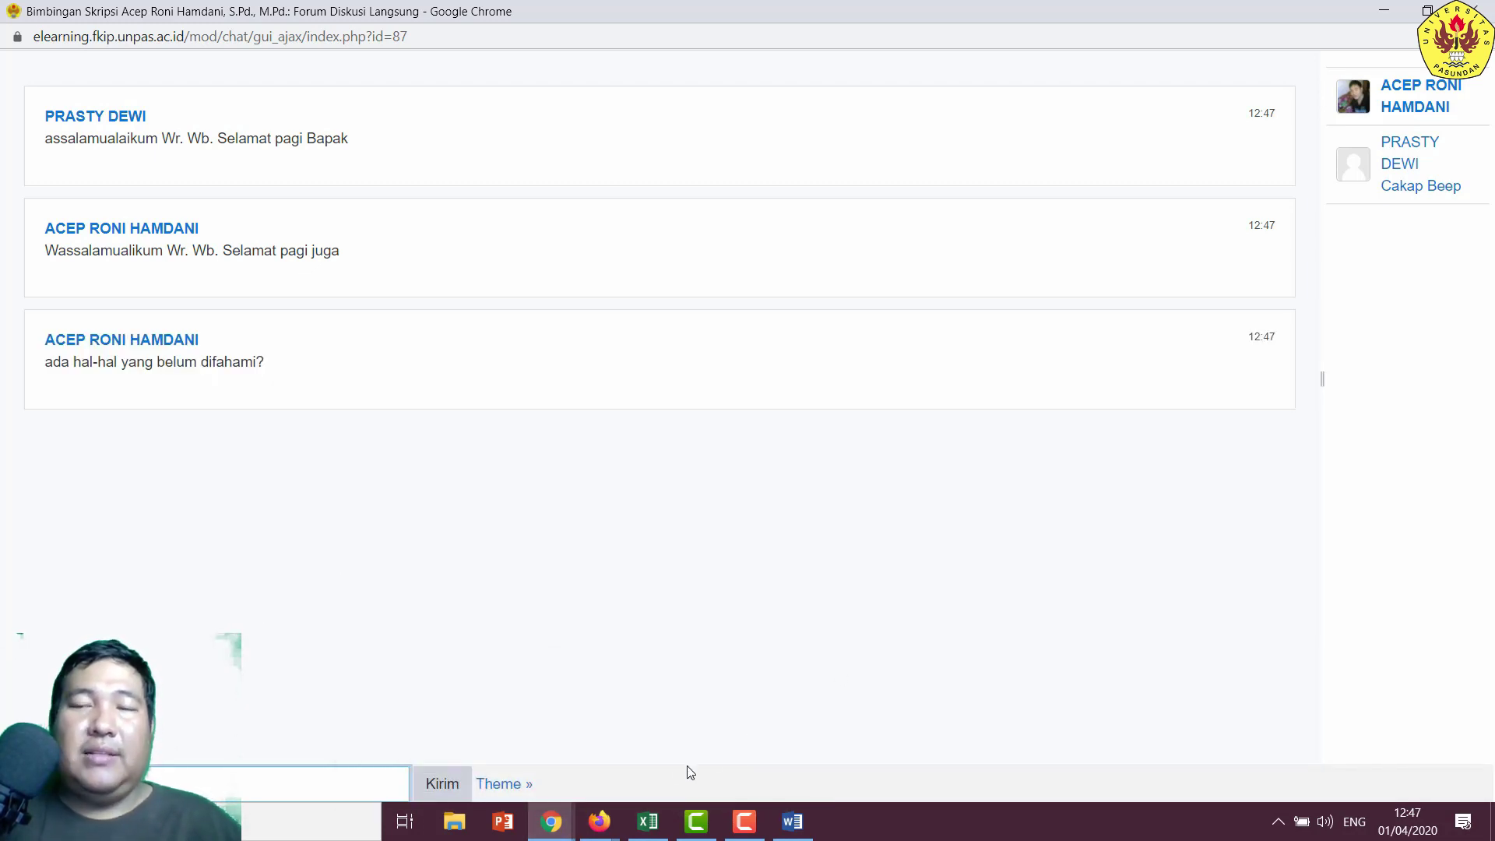
- As the student, send 'ada pa, mengani bab 1', then return to the lecturer's forum page
{"action": "left_click", "coordinate": [597, 821]}
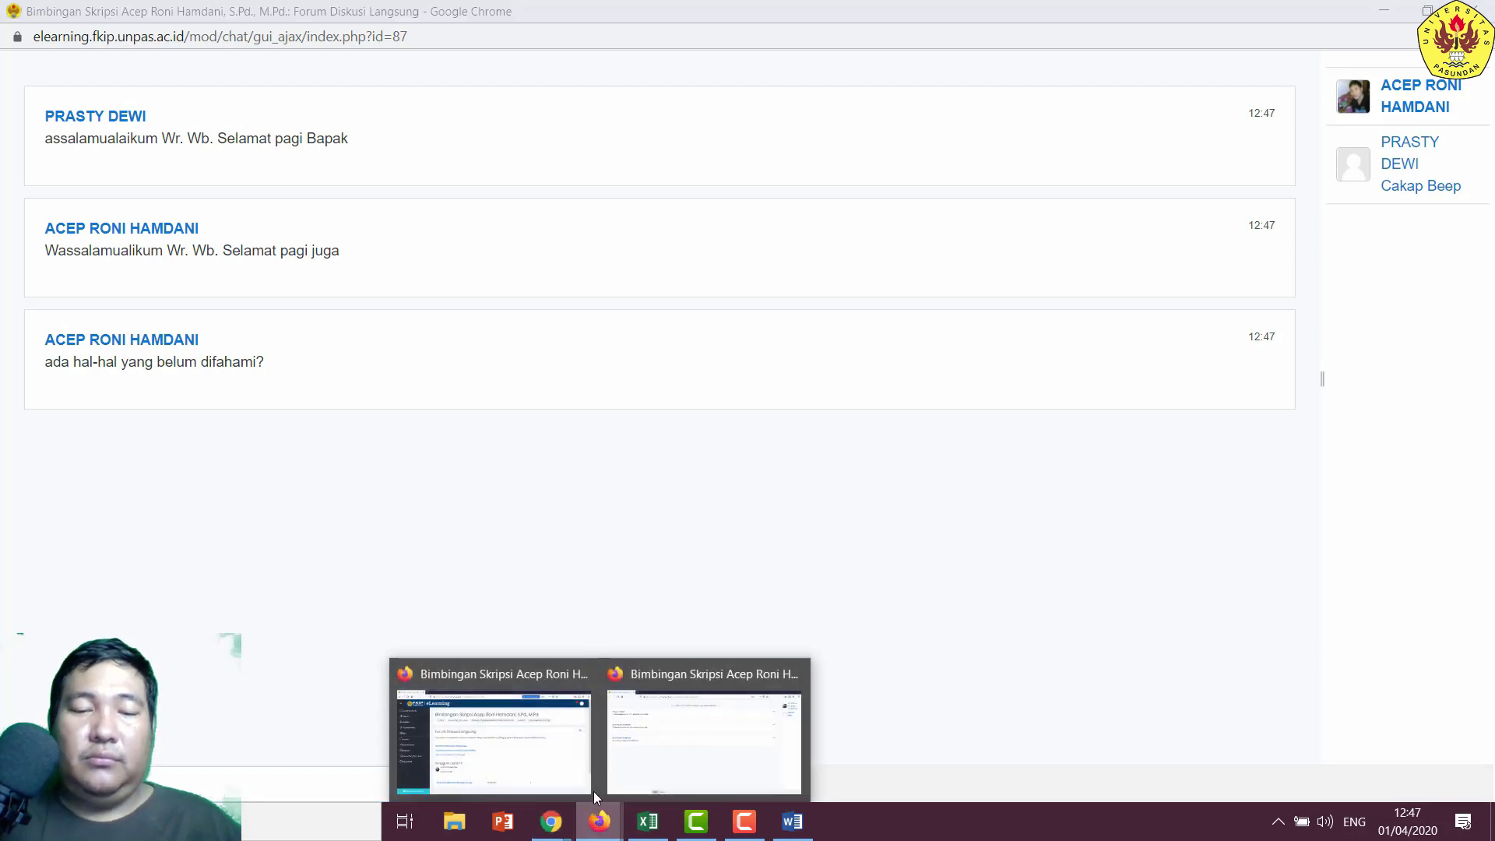
{"action": "left_click", "coordinate": [667, 711]}
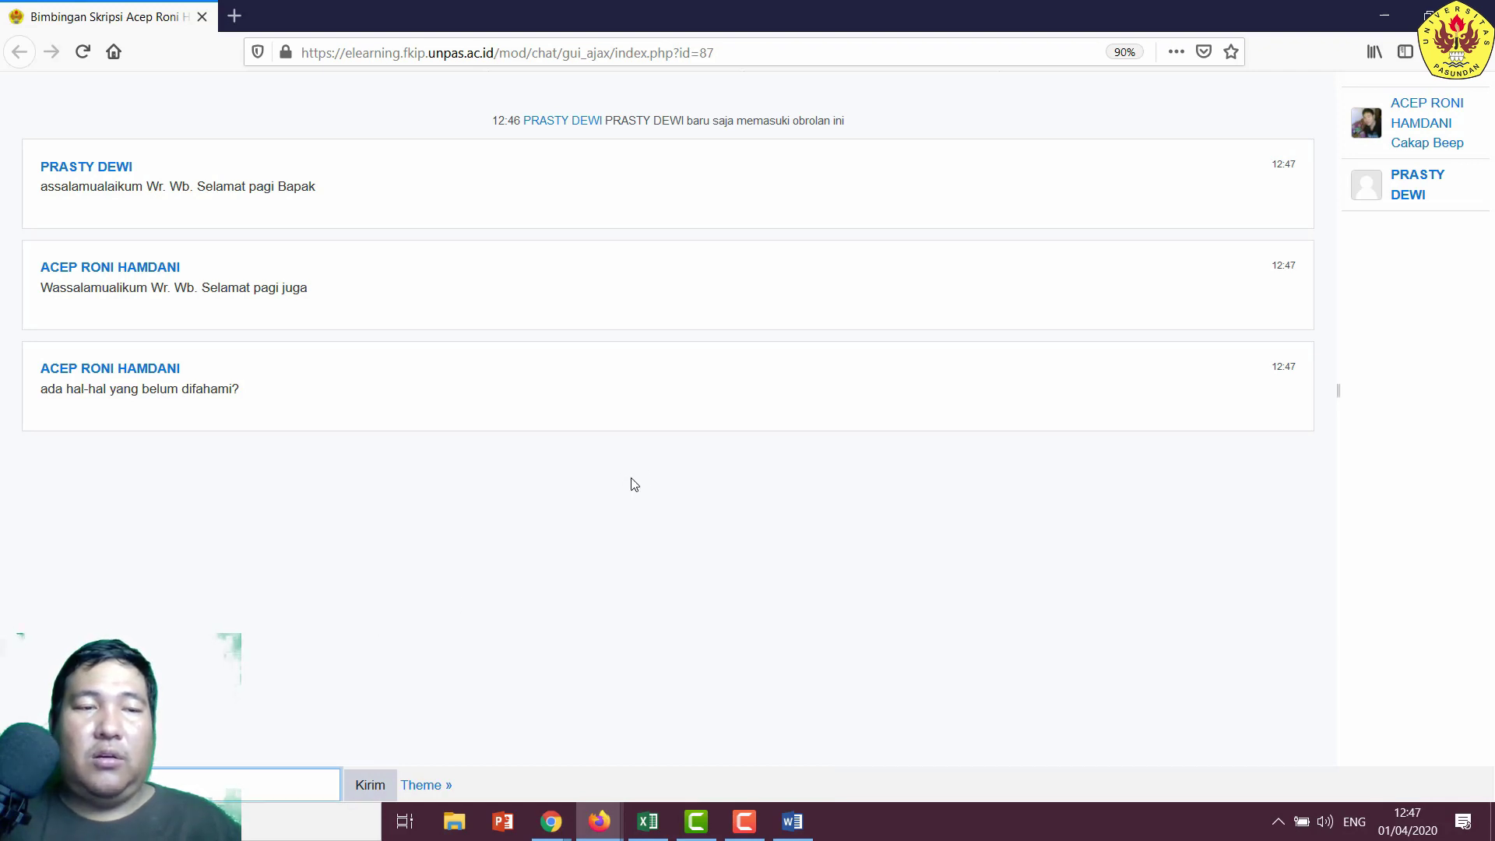
{"action": "left_click", "coordinate": [1385, 16]}
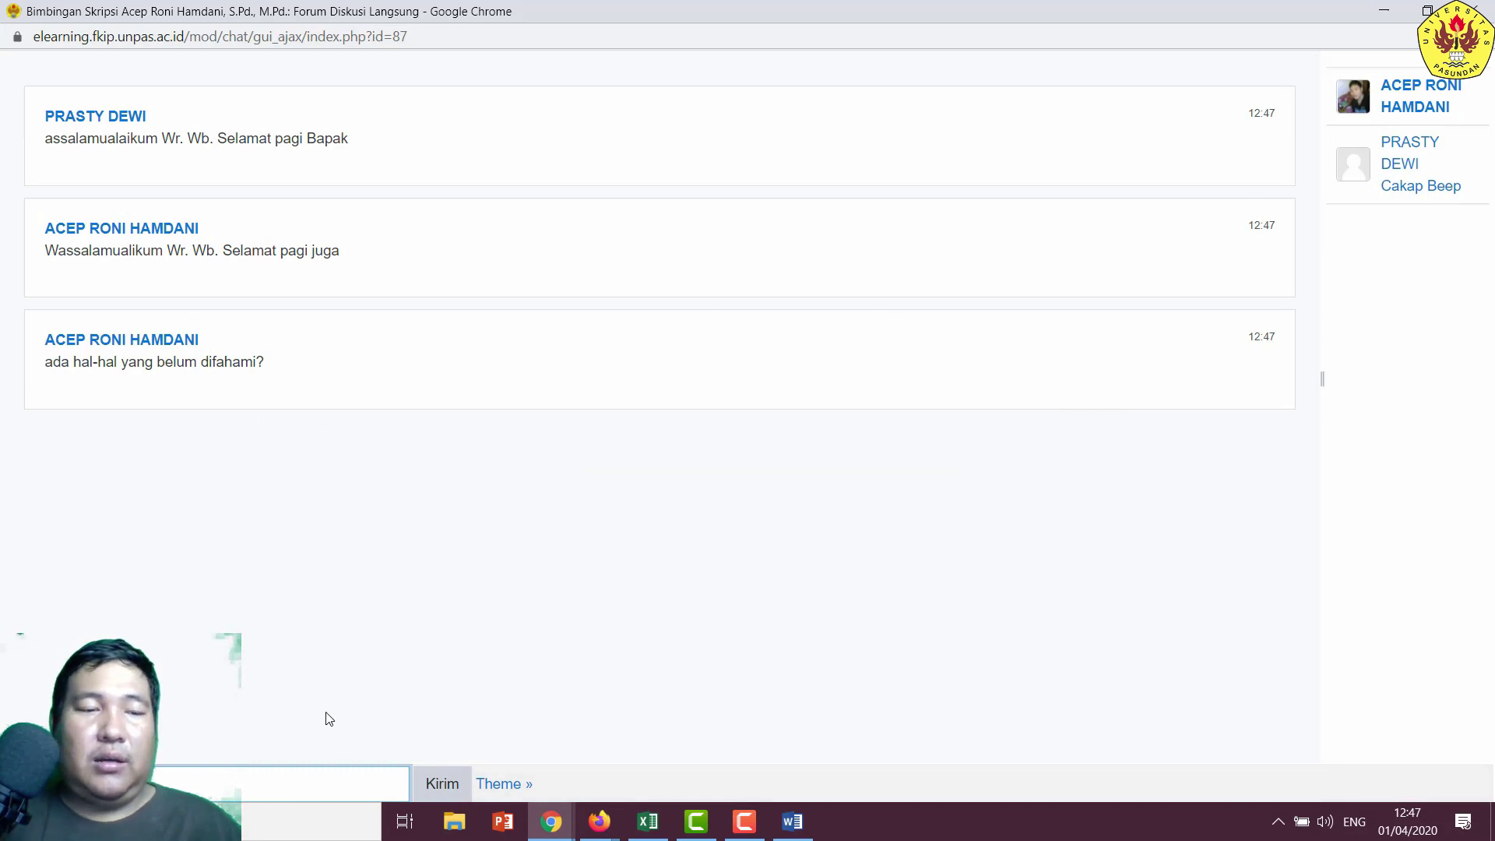
{"action": "left_click", "coordinate": [1379, 15]}
{"action": "mouse_move", "coordinate": [600, 822]}
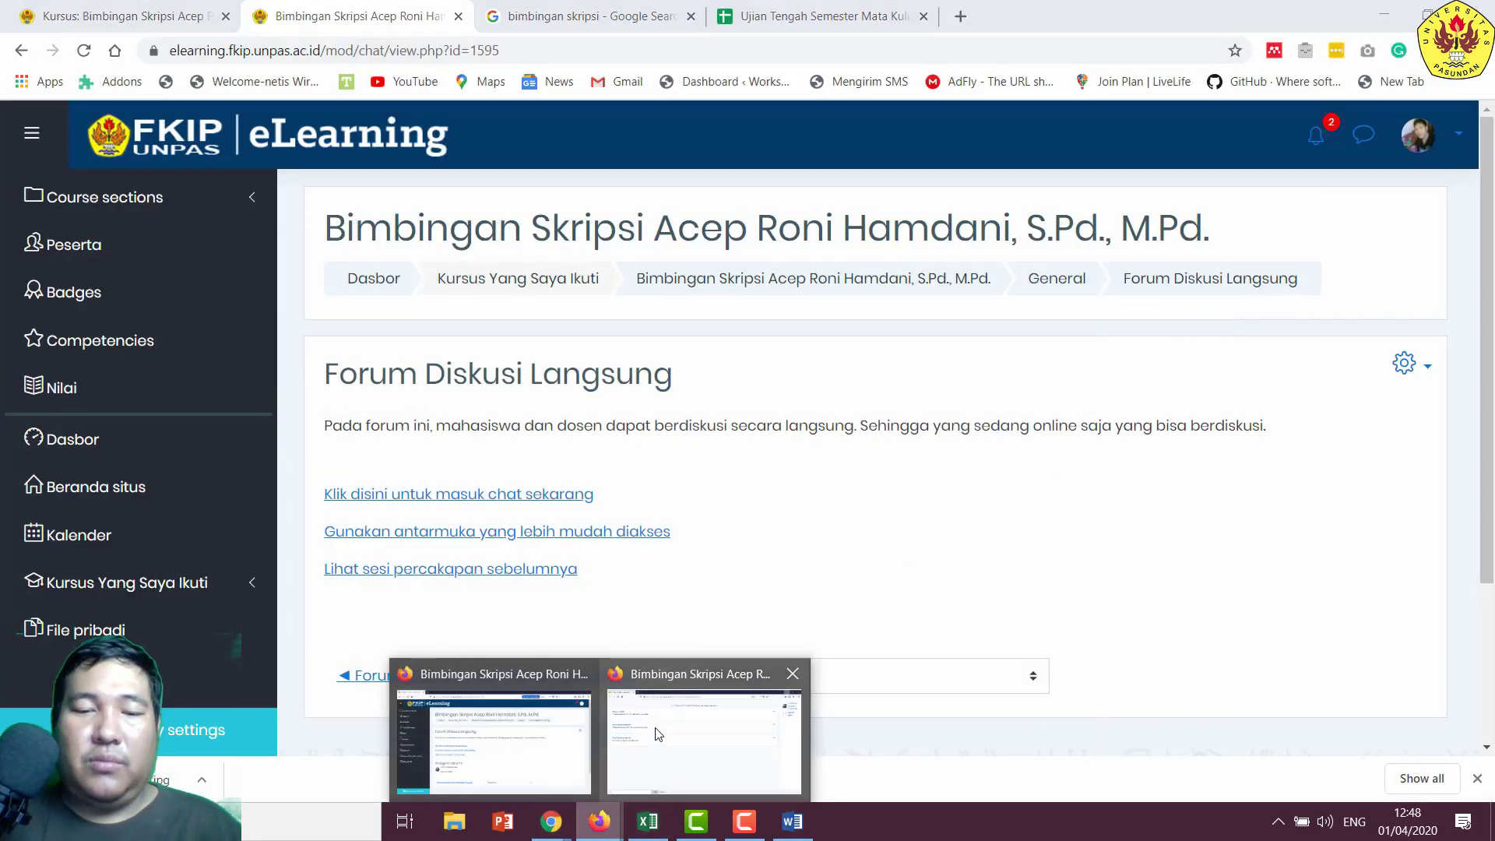
{"action": "left_click", "coordinate": [658, 733]}
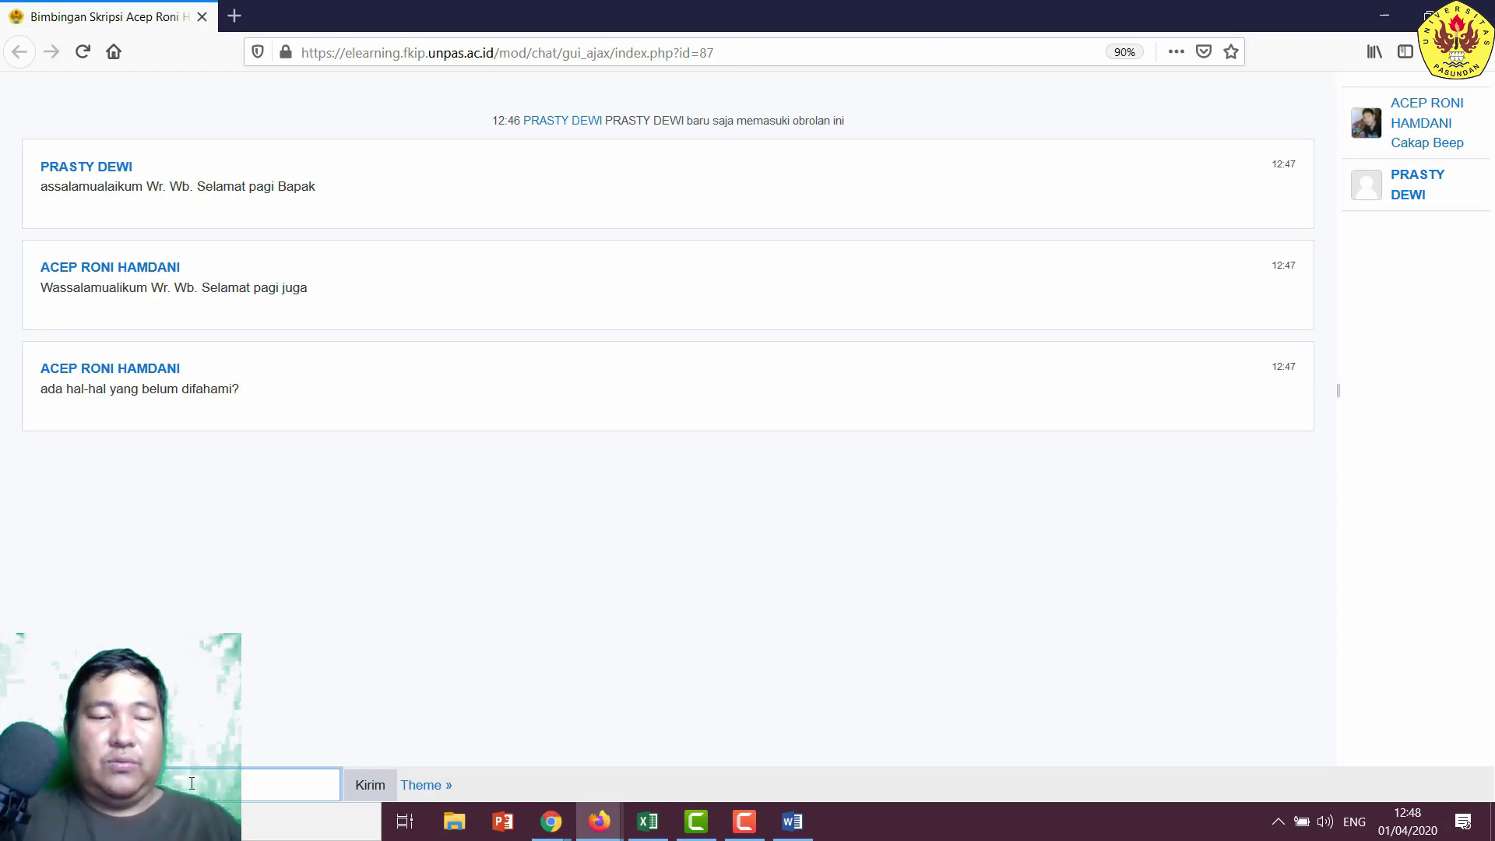
{"action": "left_click", "coordinate": [365, 783]}
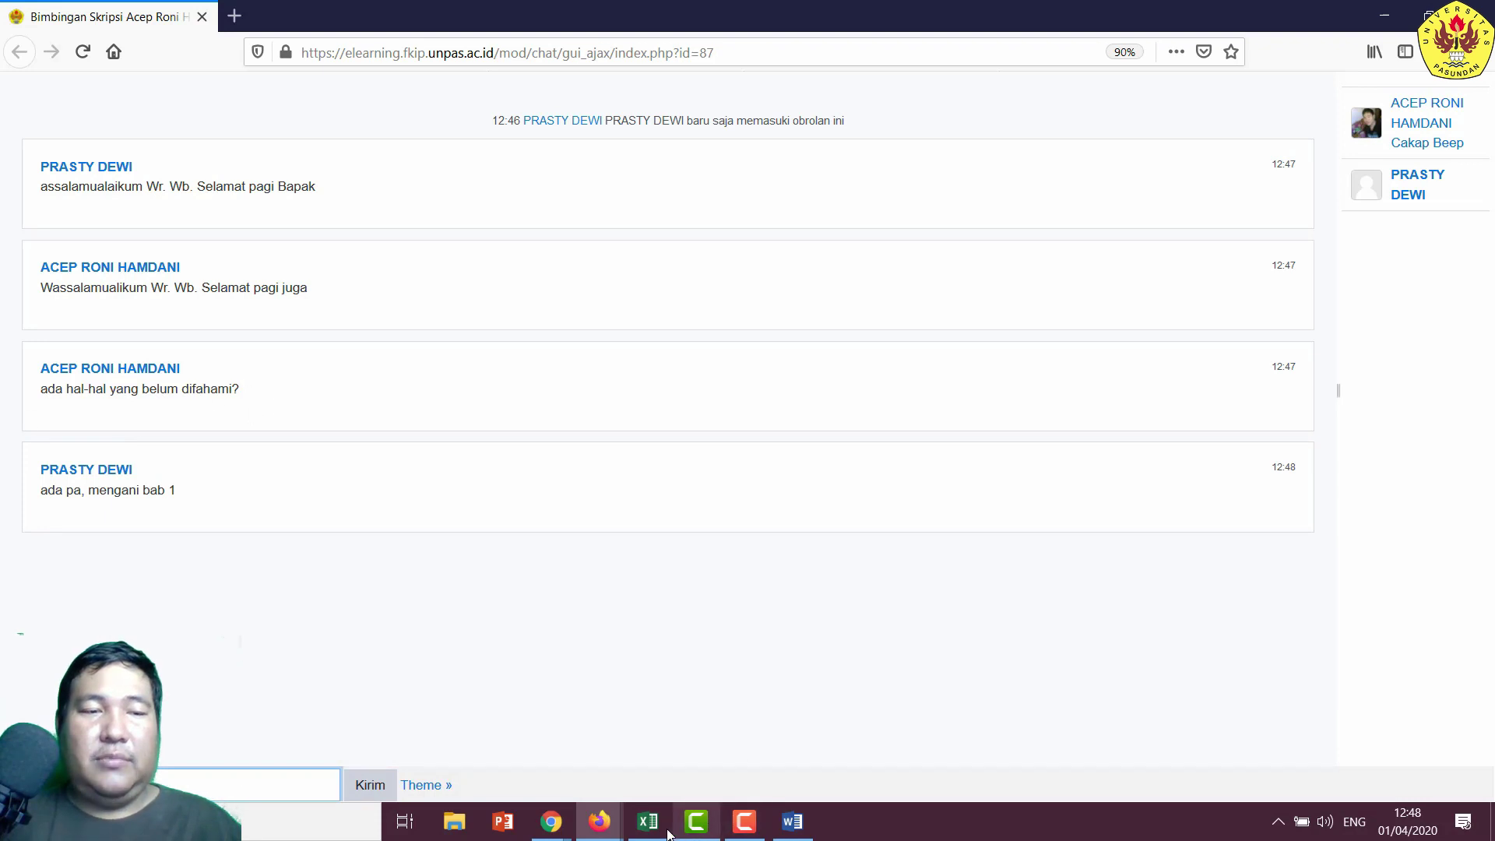
{"action": "mouse_move", "coordinate": [566, 814]}
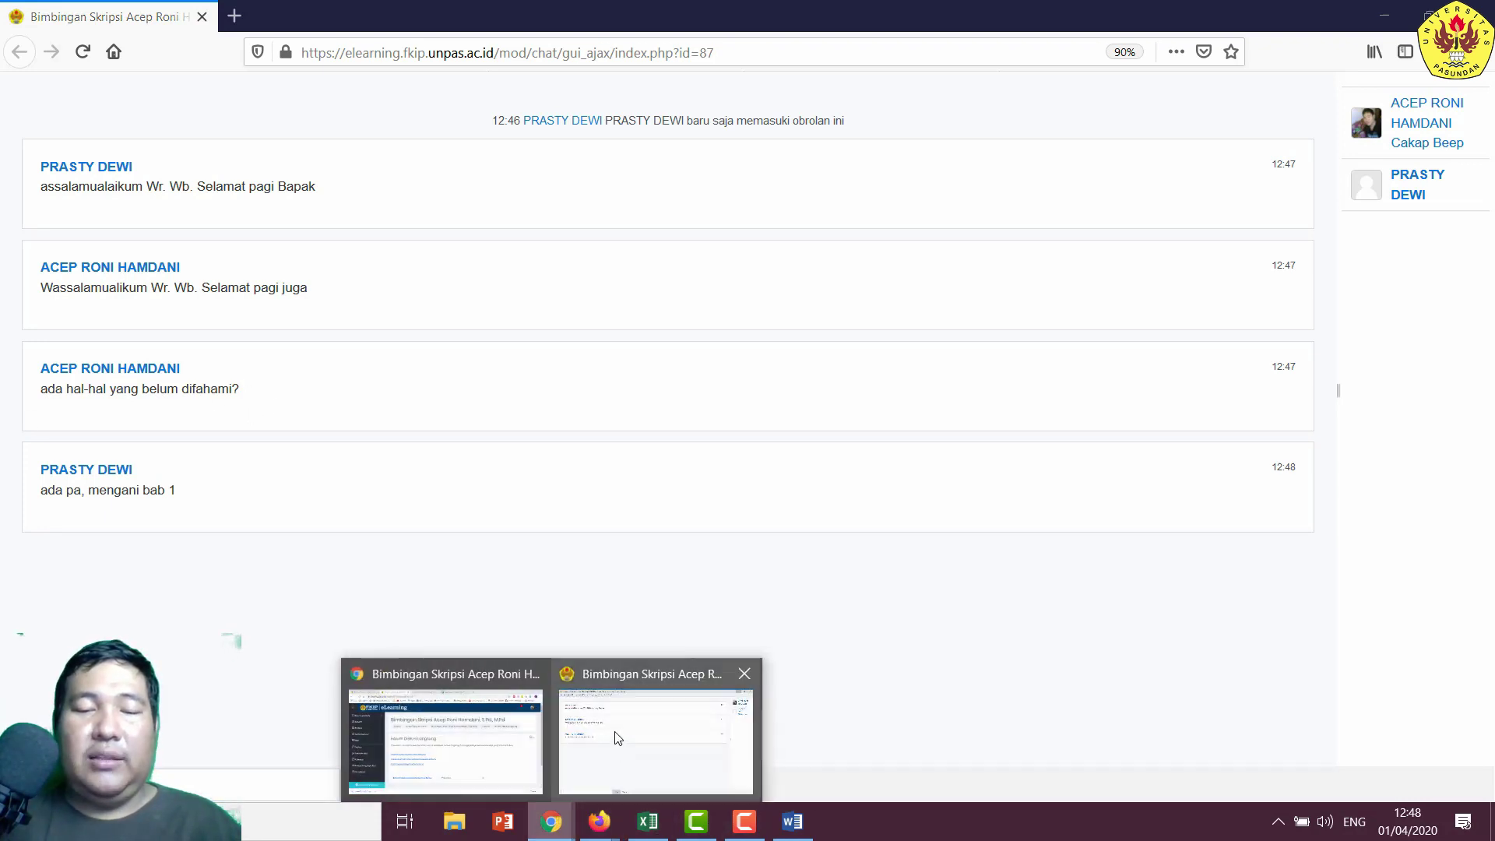
{"action": "left_click", "coordinate": [479, 724]}
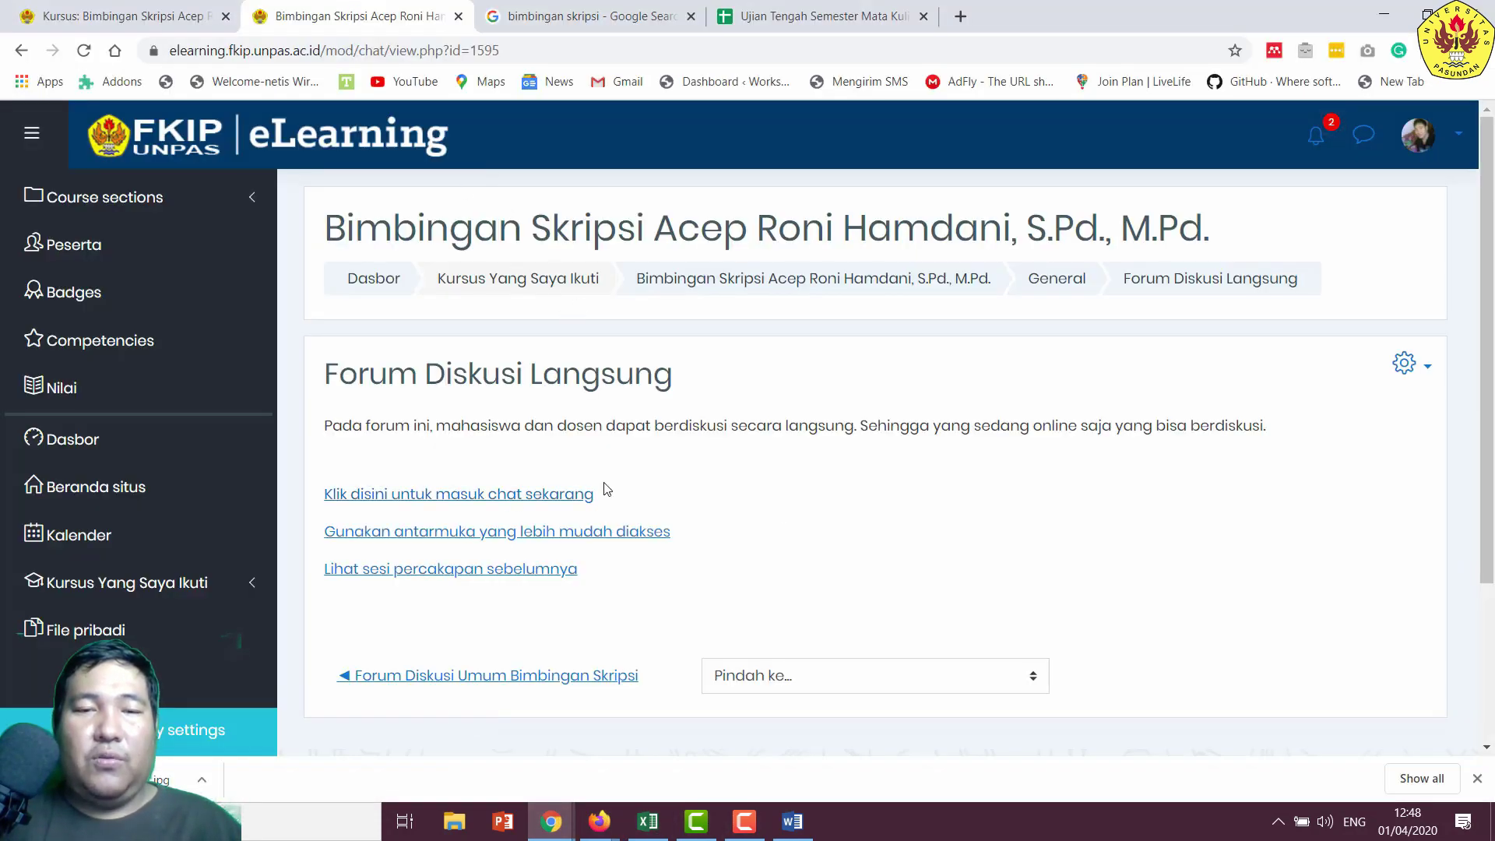
- Close the lecturer's chat window and return to the lecturer's forum page
{"action": "mouse_move", "coordinate": [573, 821]}
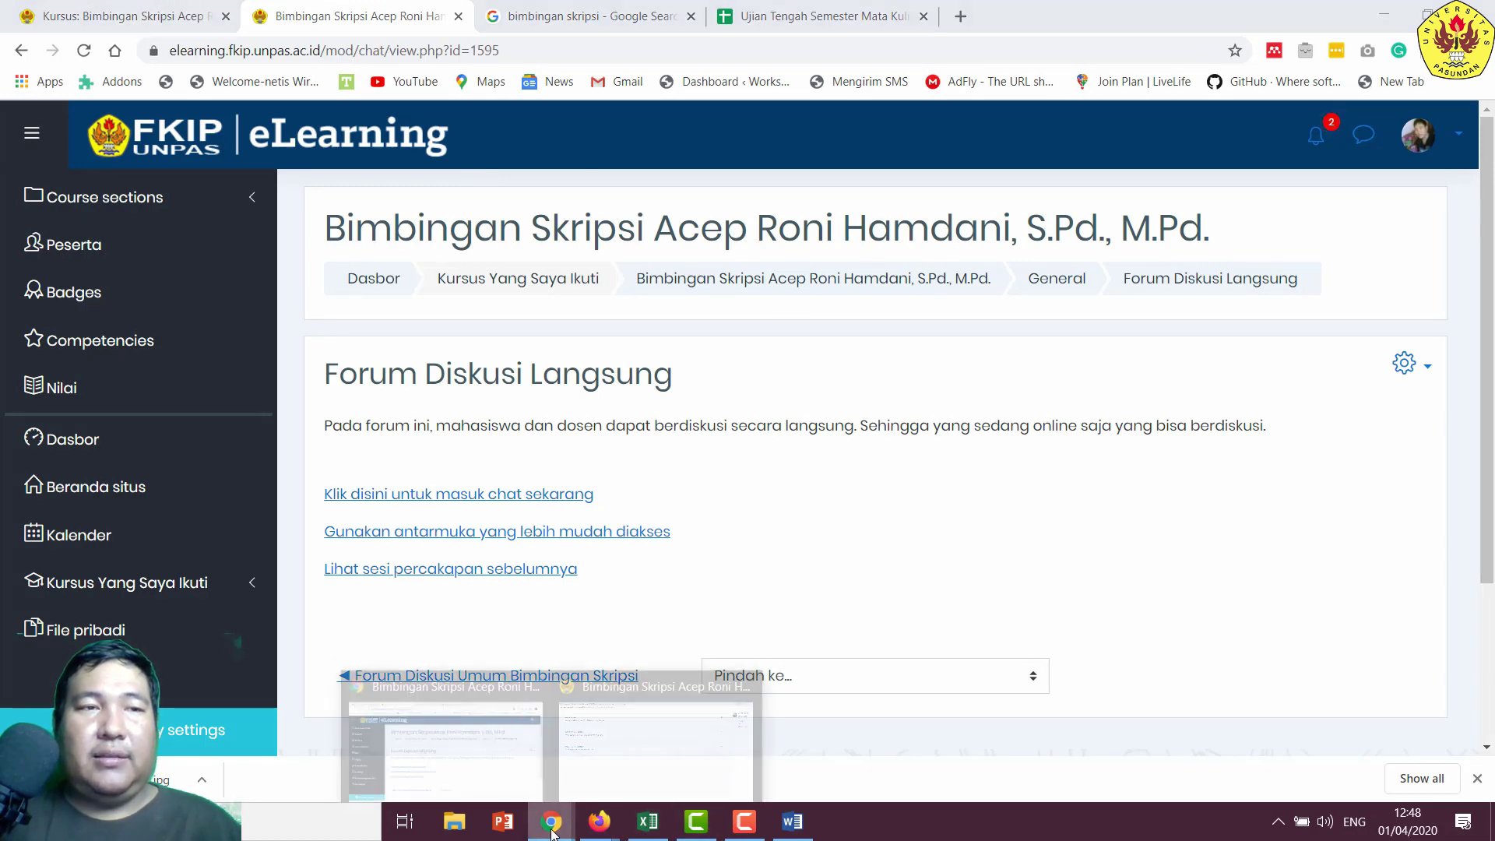
{"action": "left_click", "coordinate": [658, 724]}
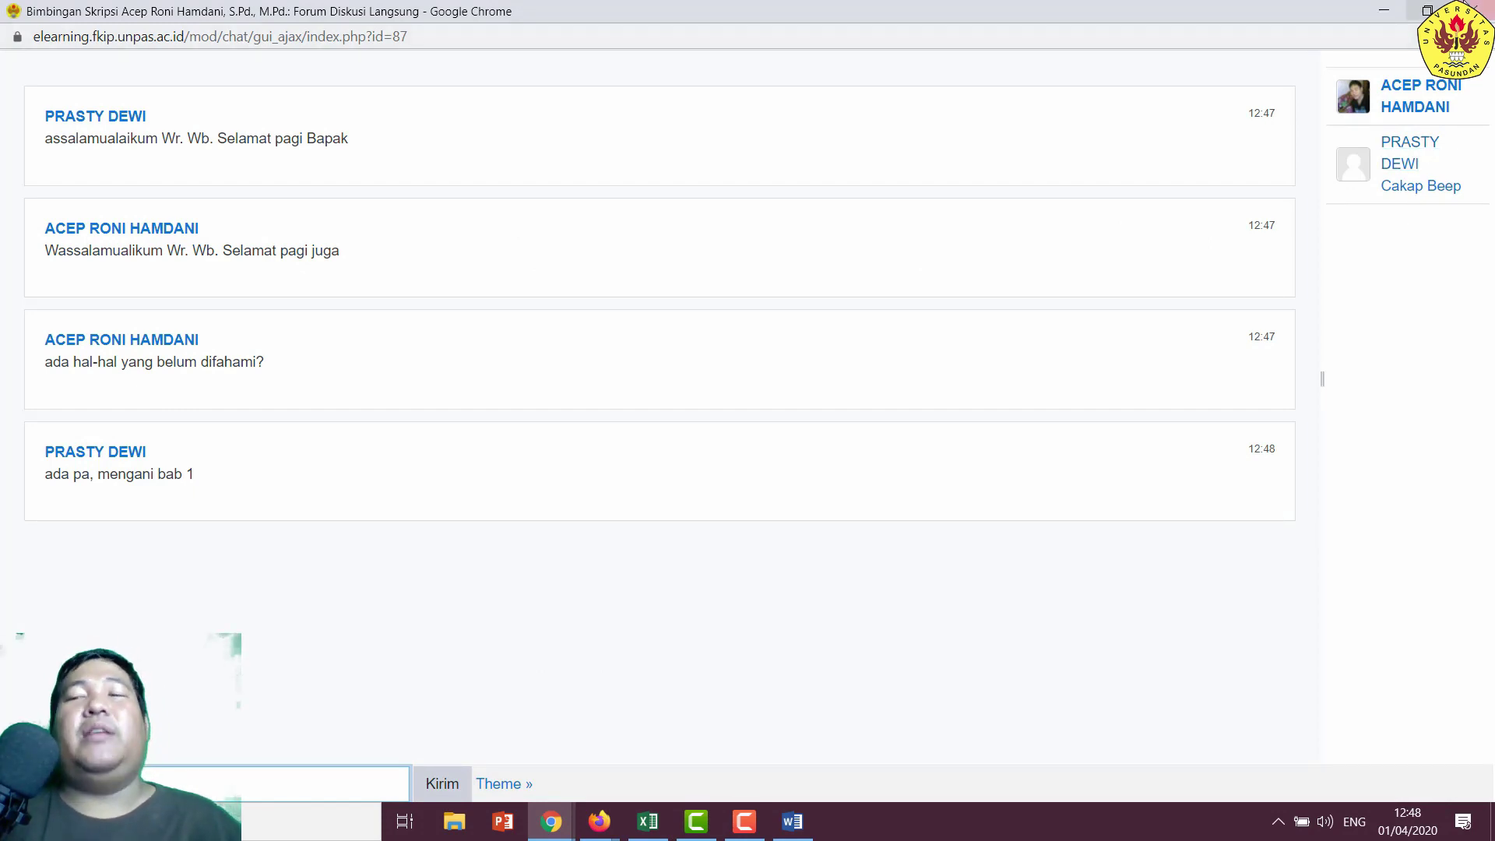
{"action": "left_click", "coordinate": [1475, 10]}
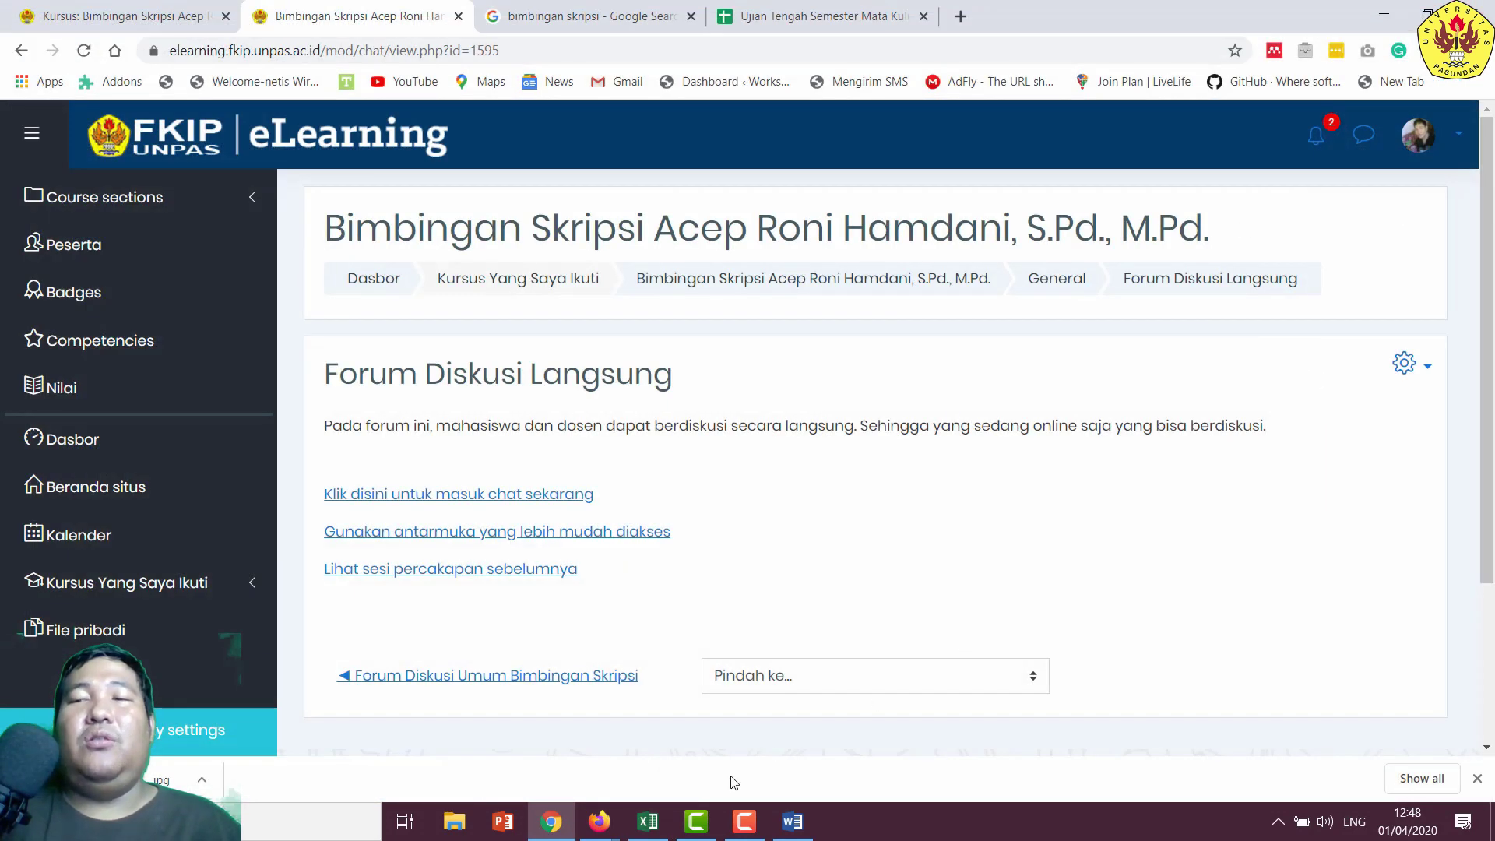
{"action": "left_click", "coordinate": [598, 818]}
{"action": "left_click", "coordinate": [705, 736]}
{"action": "left_click", "coordinate": [551, 821]}
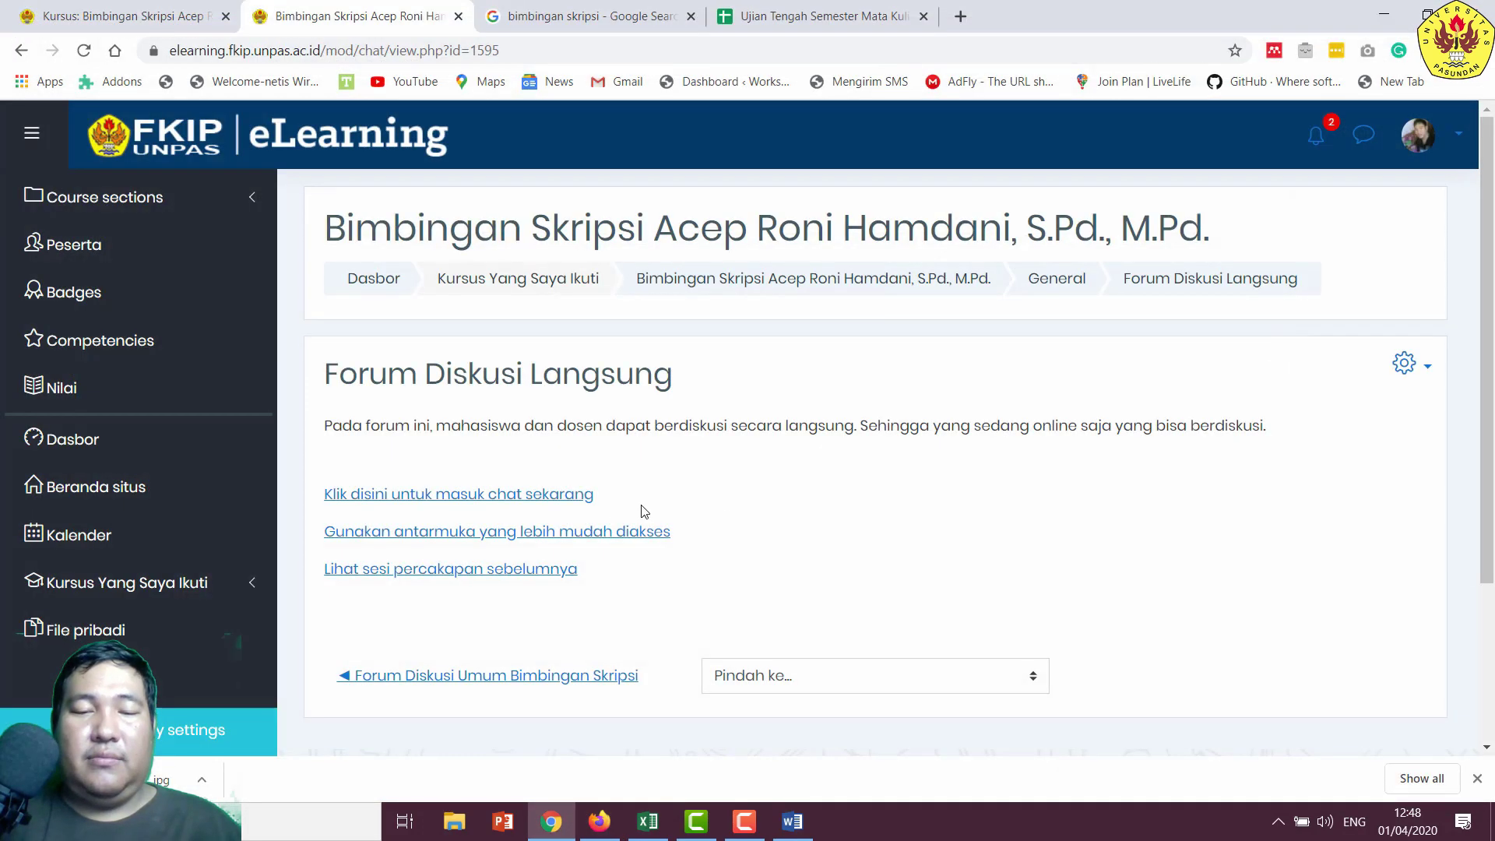
- Reopen the live chat as lecturer, view the student's reply full screen, then close it
{"action": "left_click", "coordinate": [495, 497]}
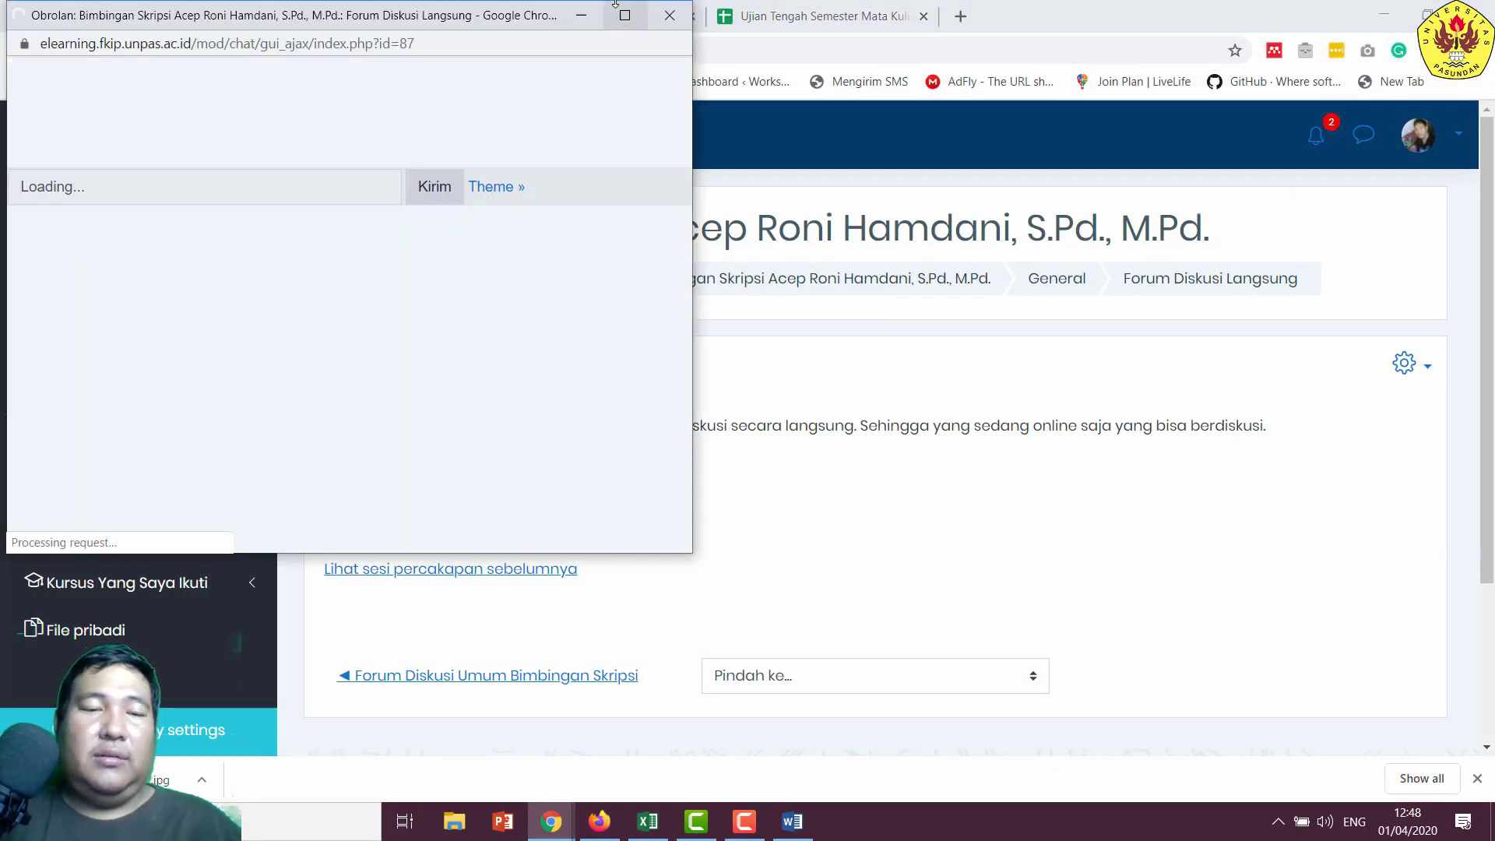
{"action": "left_click", "coordinate": [625, 15]}
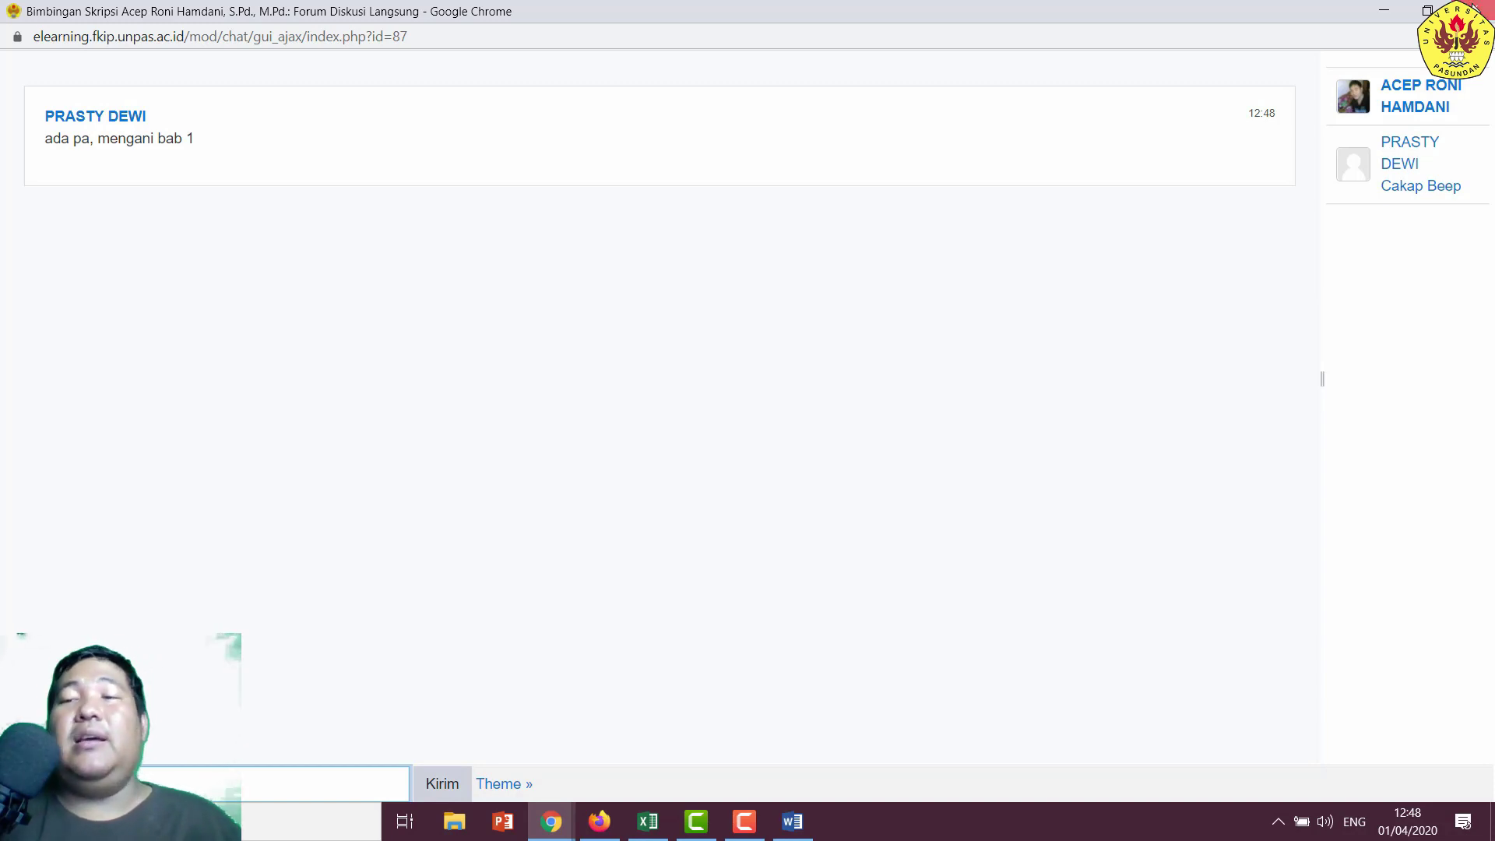
{"action": "left_click", "coordinate": [1474, 11]}
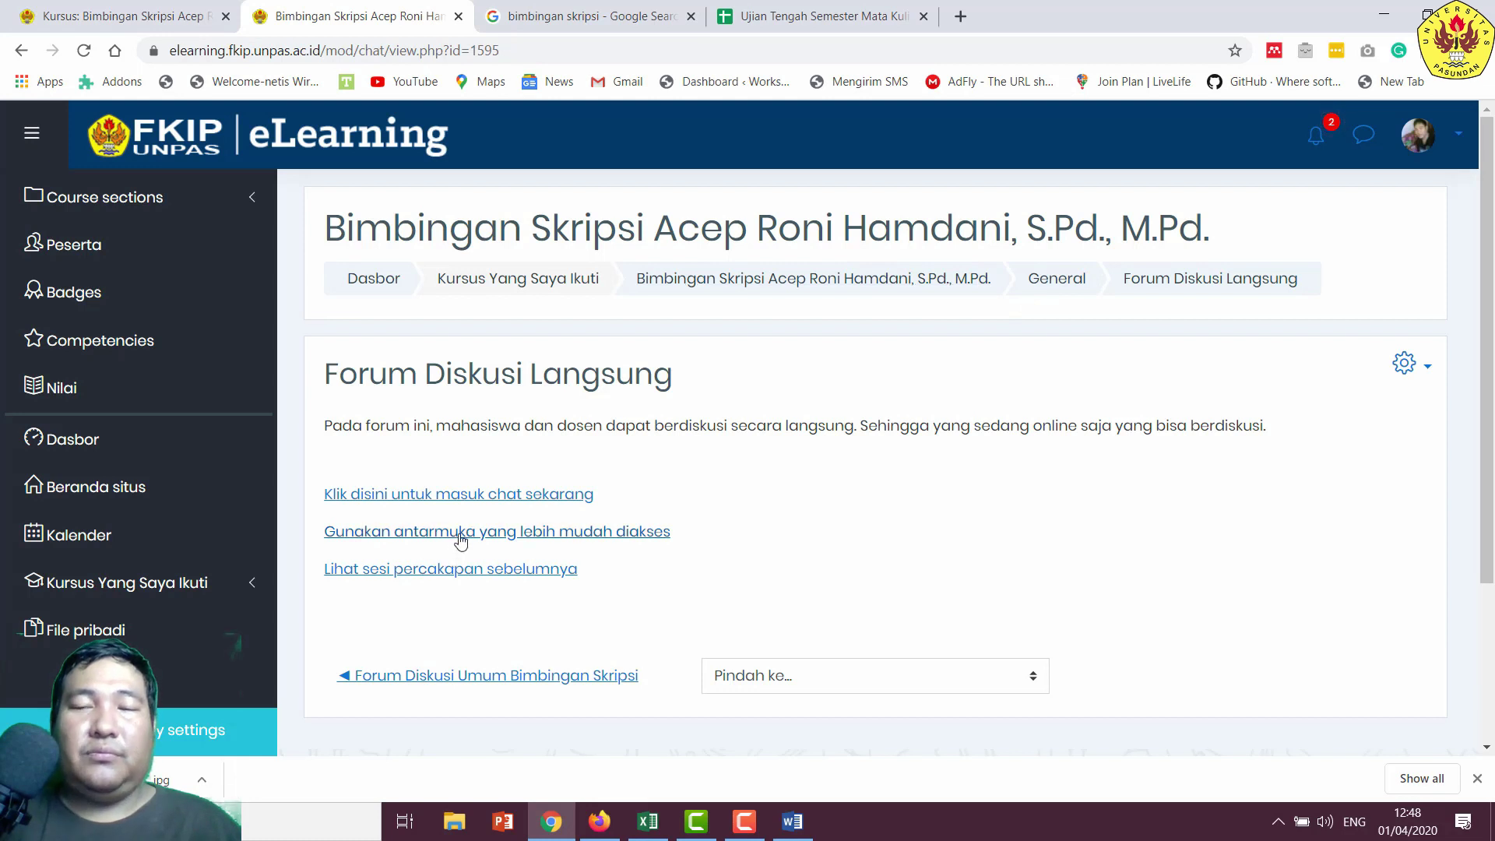
- Navigate from Forum Diskusi Langsung back to the course's General section page
{"action": "left_click", "coordinate": [1074, 283]}
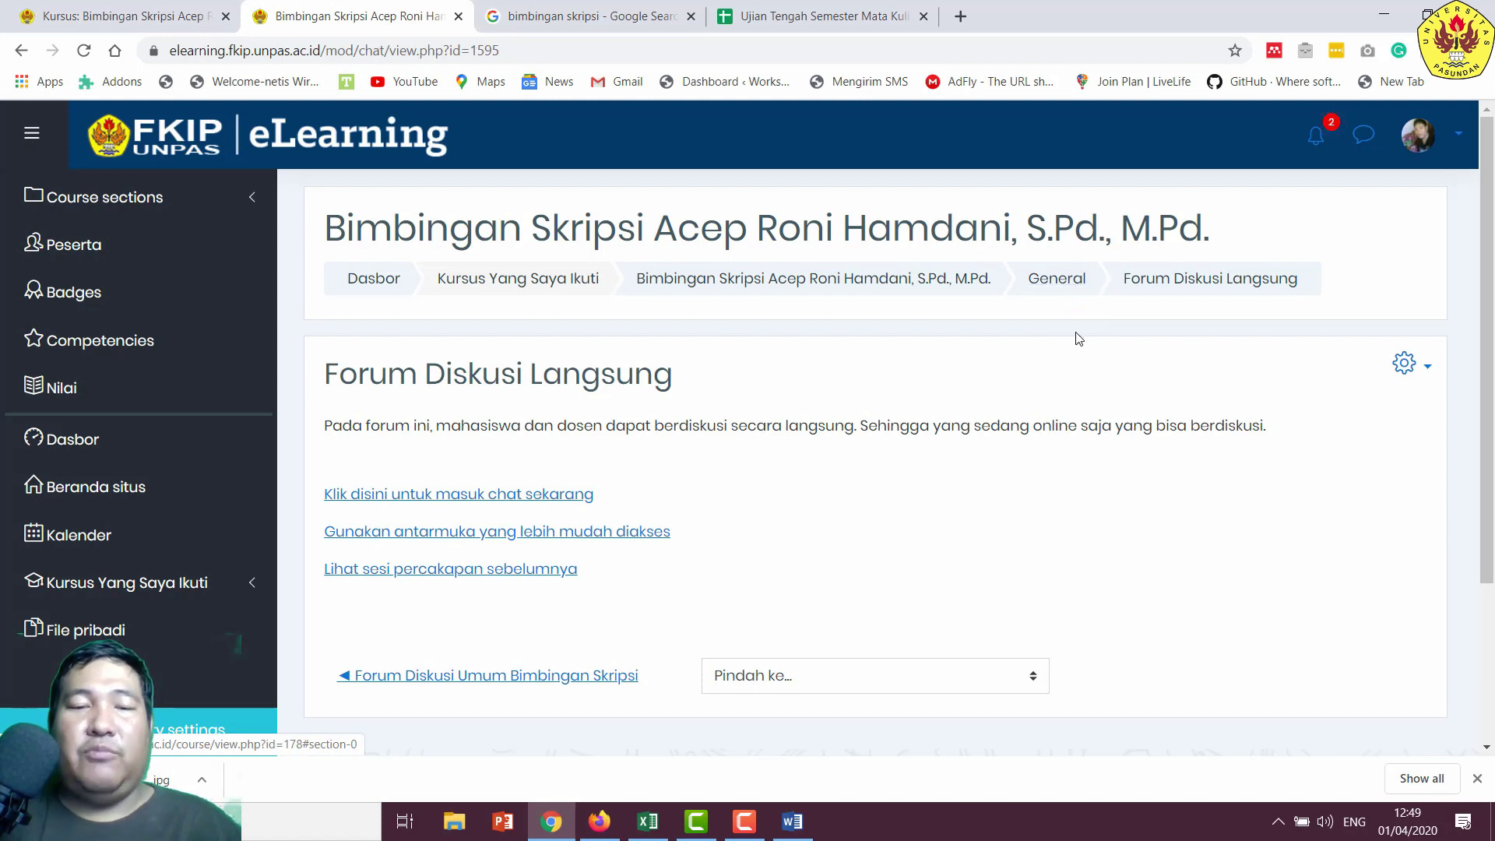
{"action": "left_click", "coordinate": [1061, 280]}
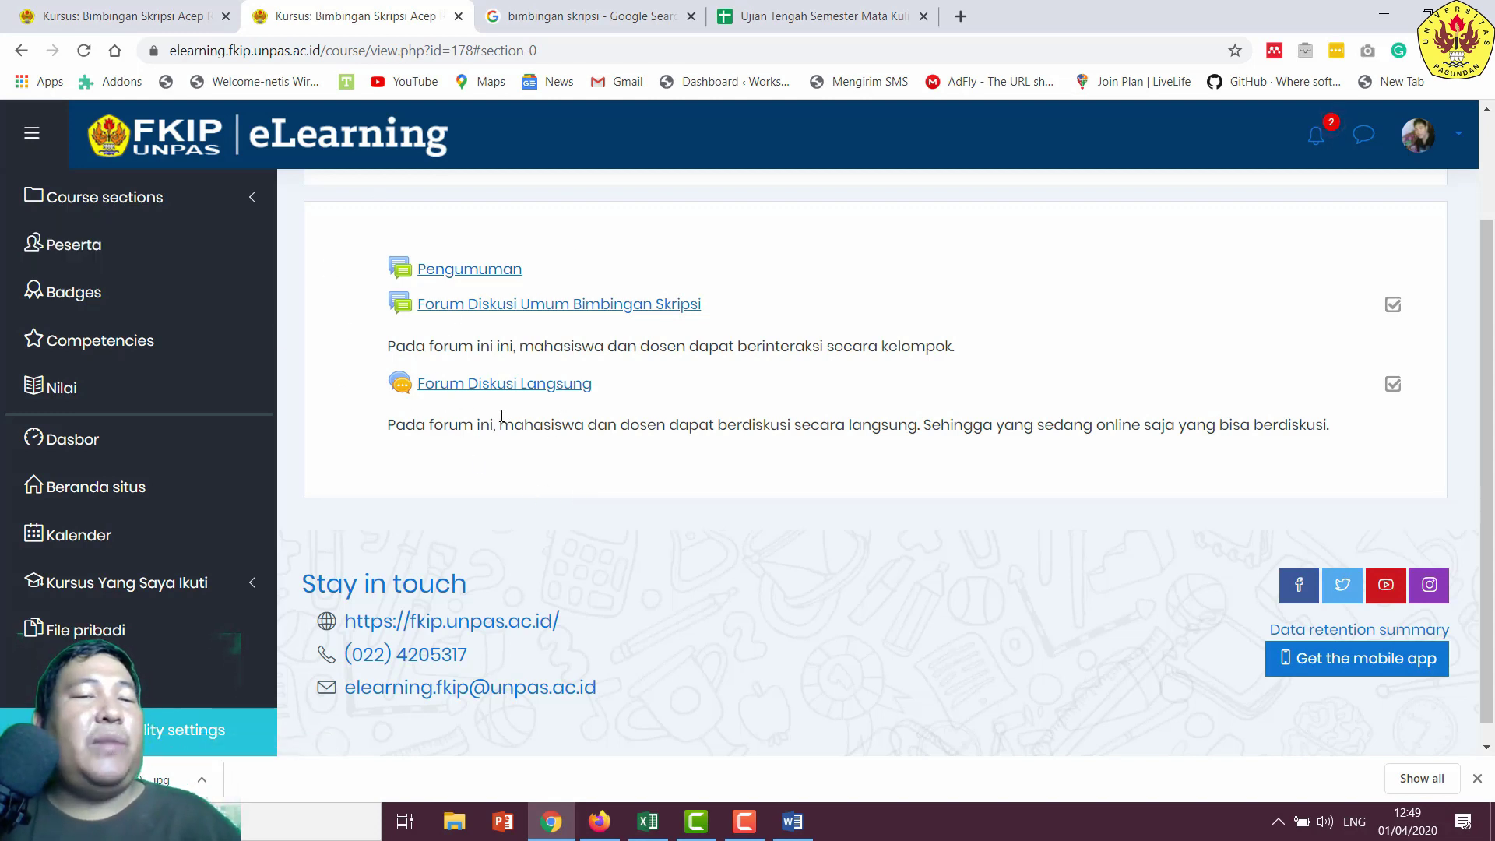
{"action": "scroll", "coordinate": [557, 274], "scroll_direction": "up", "scroll_amount": 2}
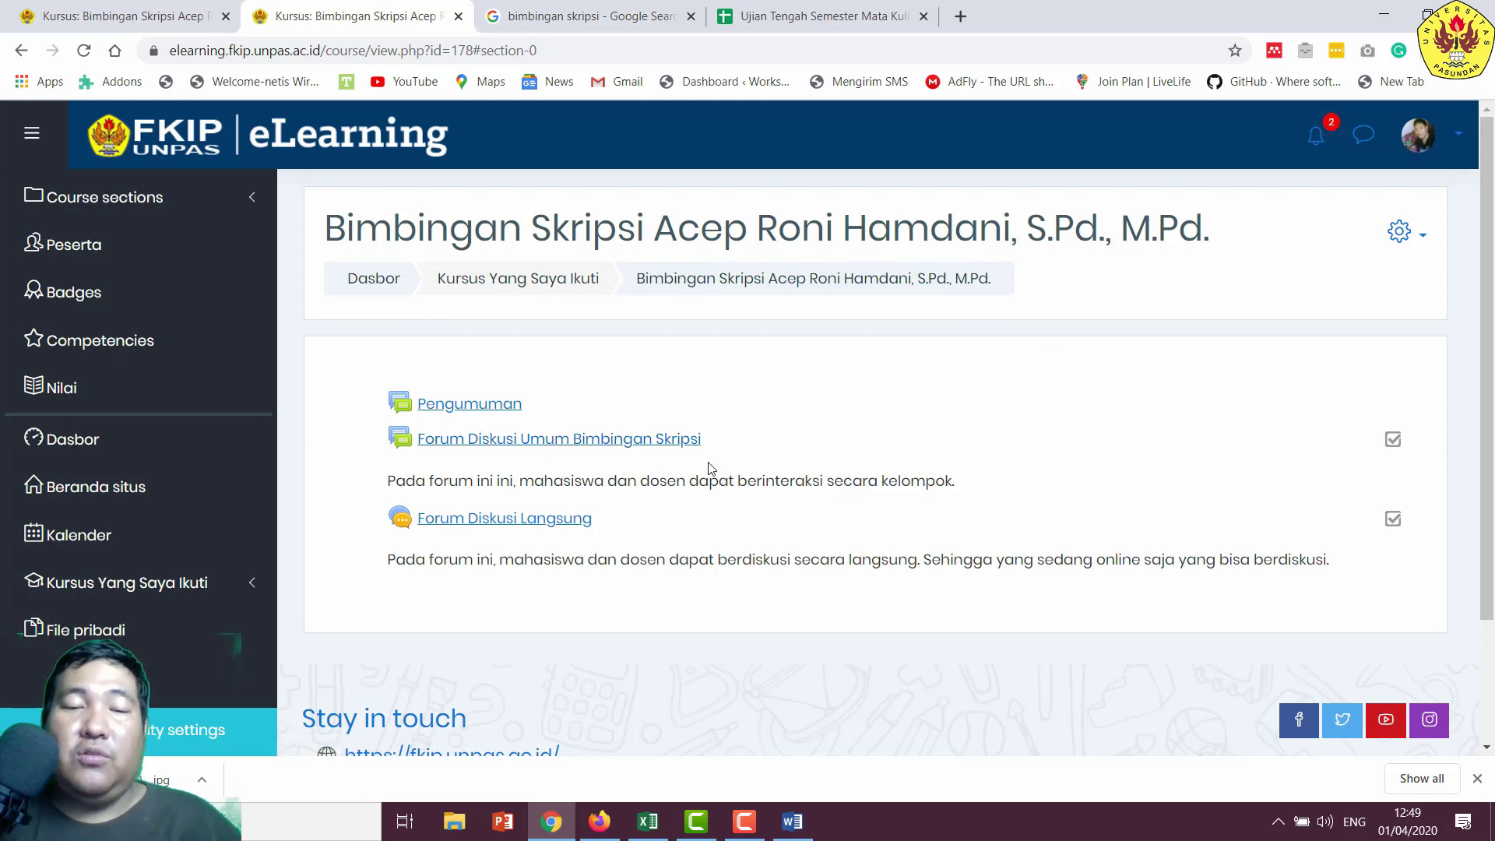
- Go from the course's Participants list to its still-empty Groups page
{"action": "left_click", "coordinate": [1414, 236]}
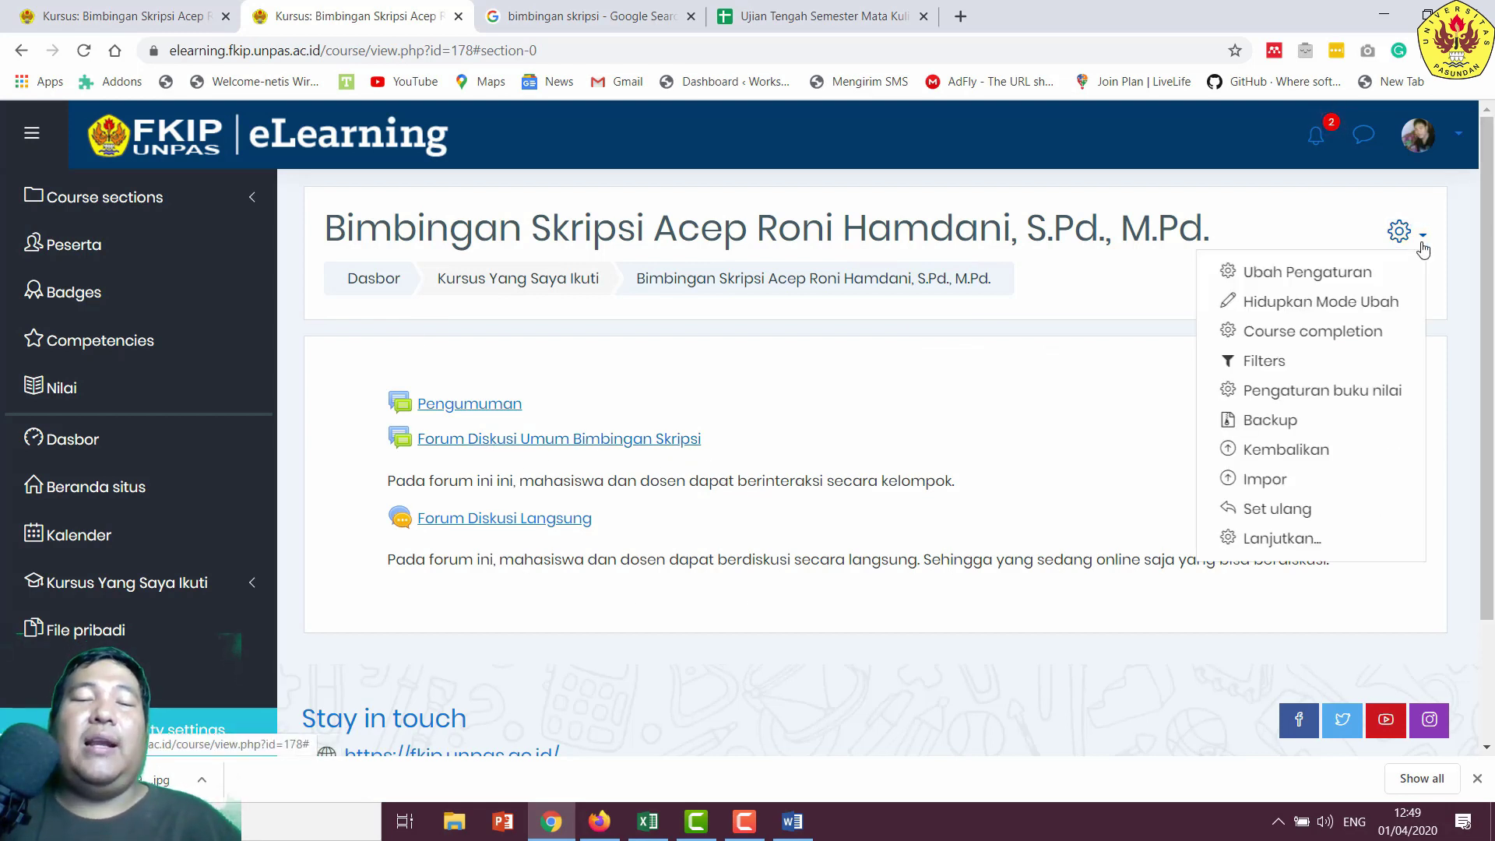
{"action": "key", "text": "Escape"}
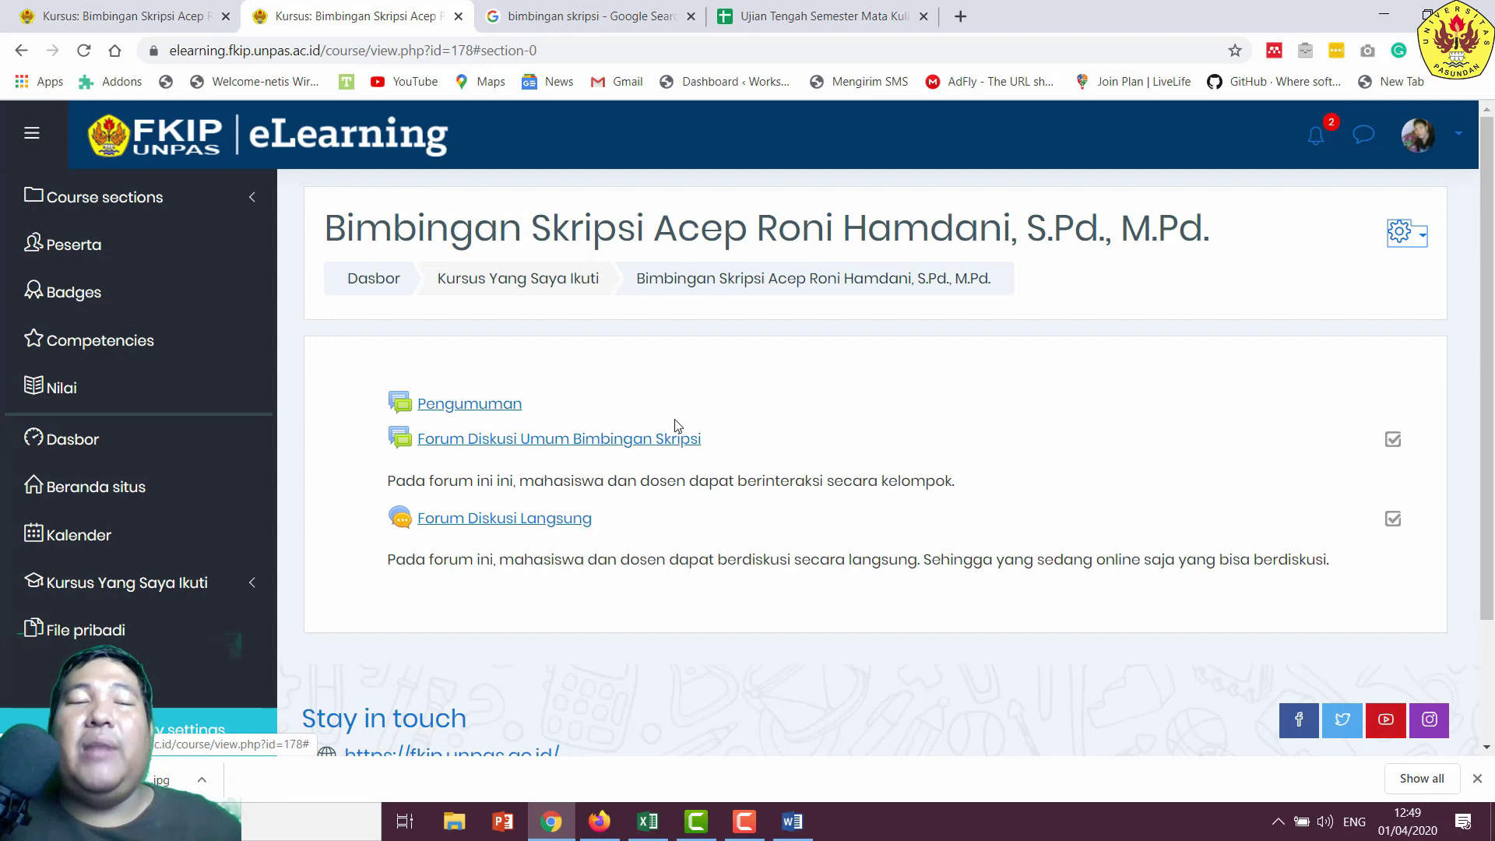
{"action": "left_click", "coordinate": [154, 249]}
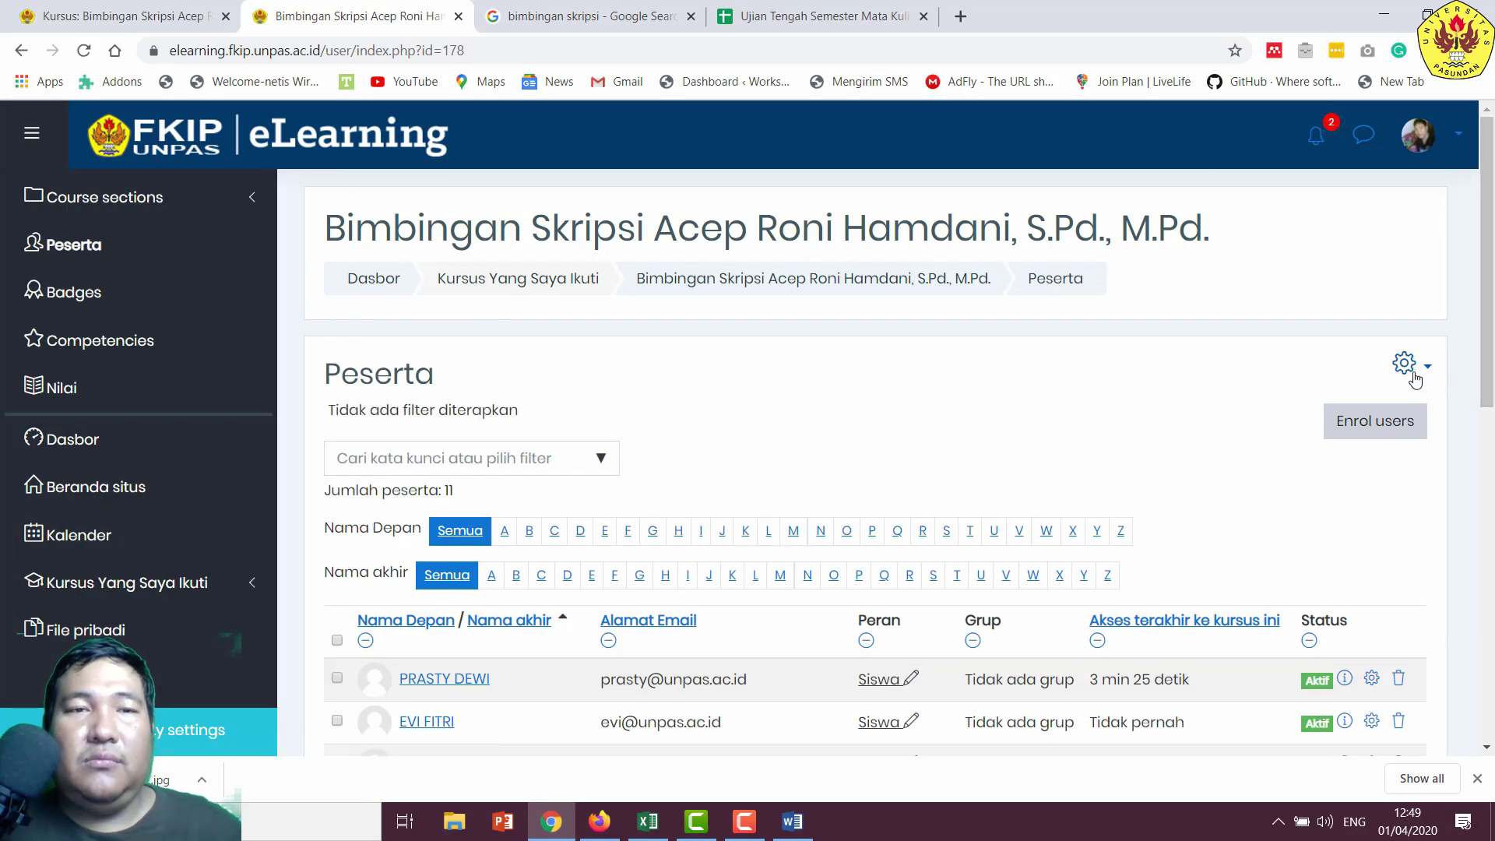
{"action": "scroll", "coordinate": [1416, 380], "scroll_direction": "down", "scroll_amount": 3}
{"action": "scroll", "coordinate": [1418, 260], "scroll_direction": "up", "scroll_amount": 1}
{"action": "left_click", "coordinate": [1422, 268]}
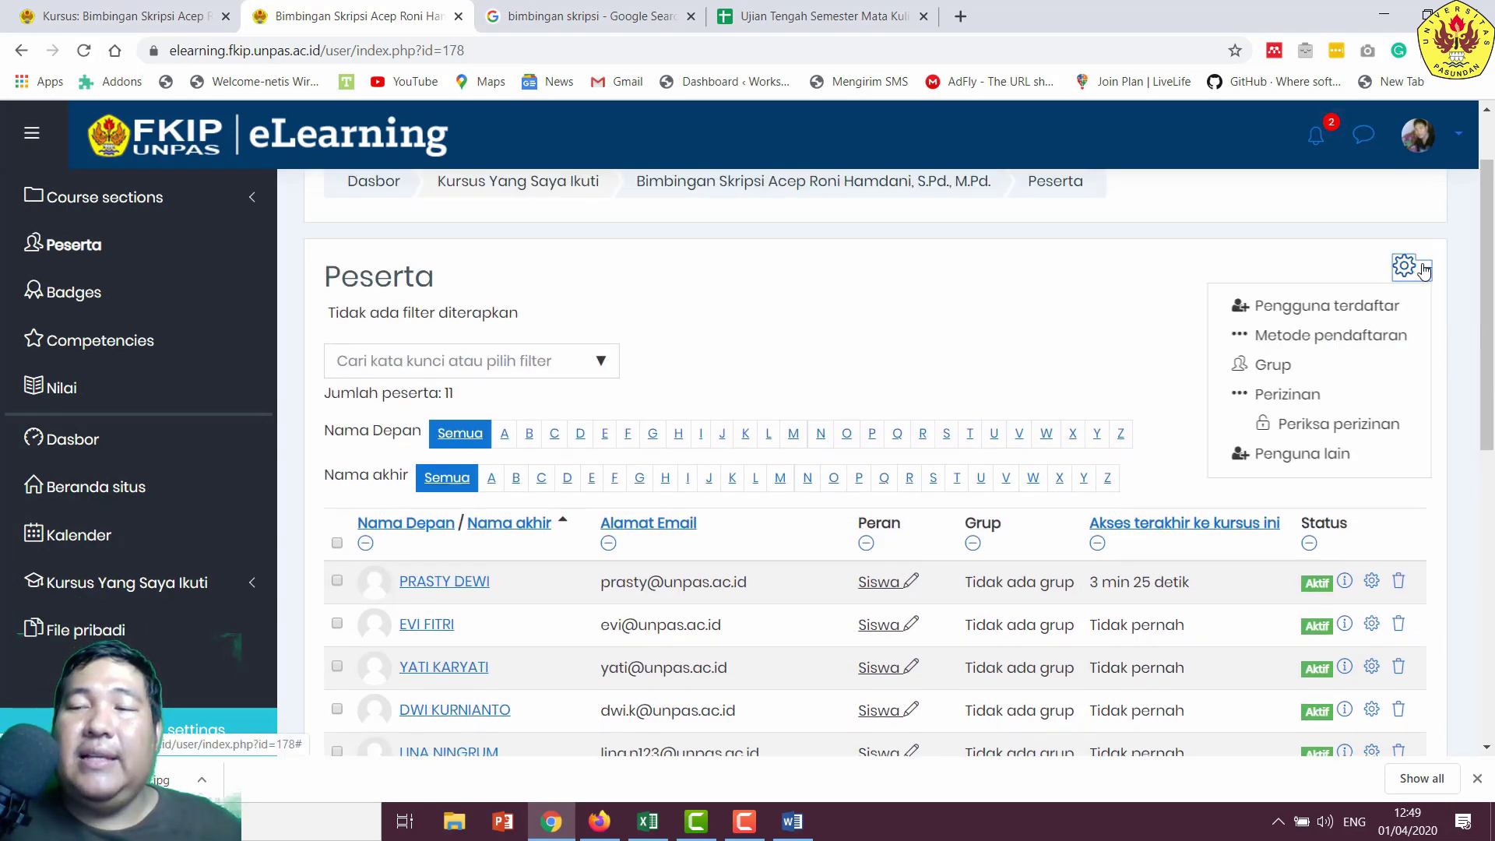
{"action": "left_click", "coordinate": [1265, 366]}
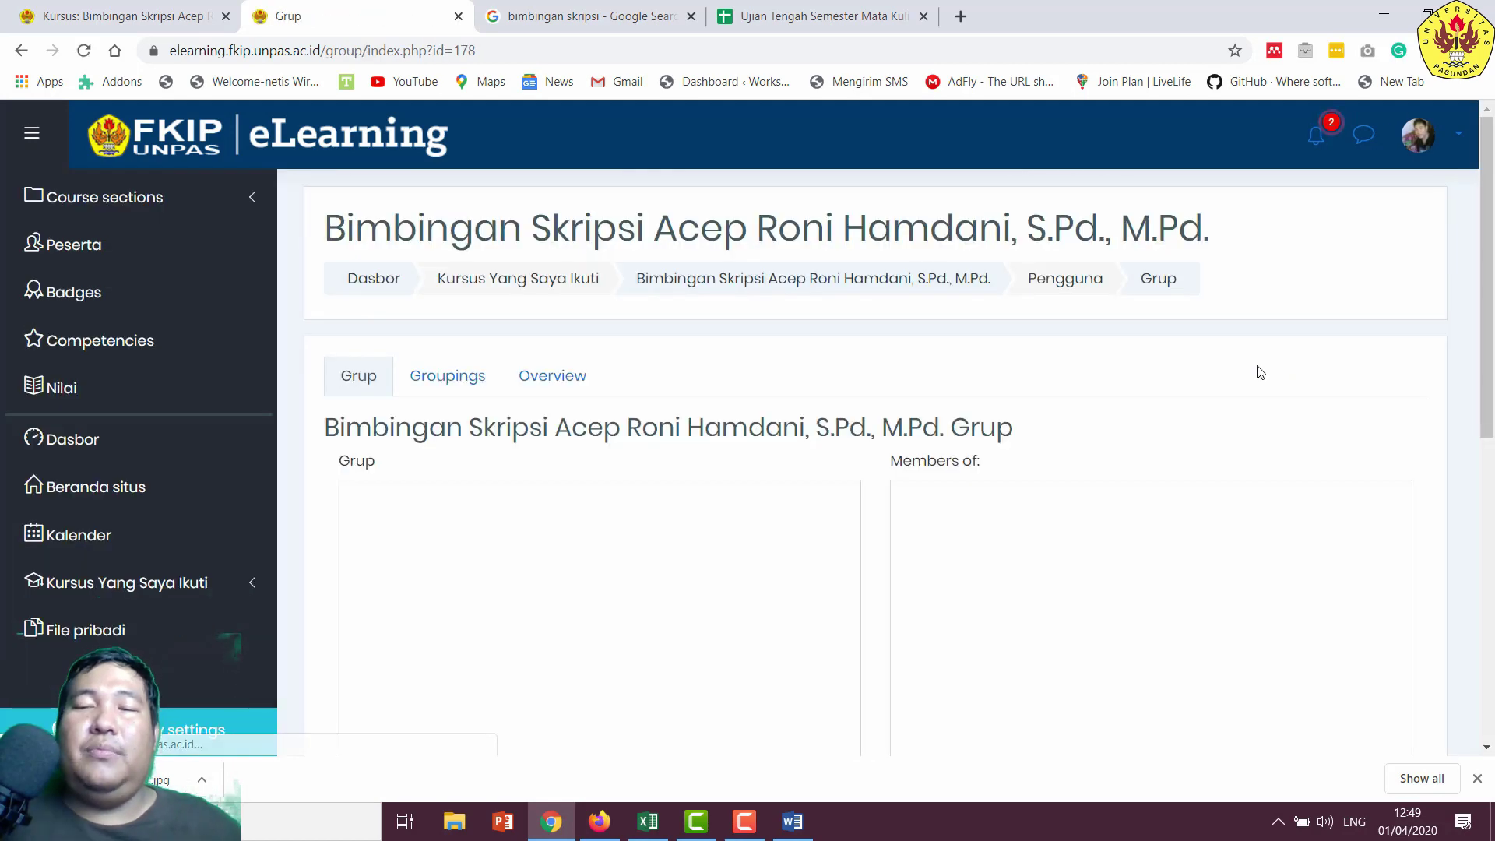
- Copy the first student's name from the Word student list
{"action": "scroll", "coordinate": [697, 568], "scroll_direction": "down", "scroll_amount": 6}
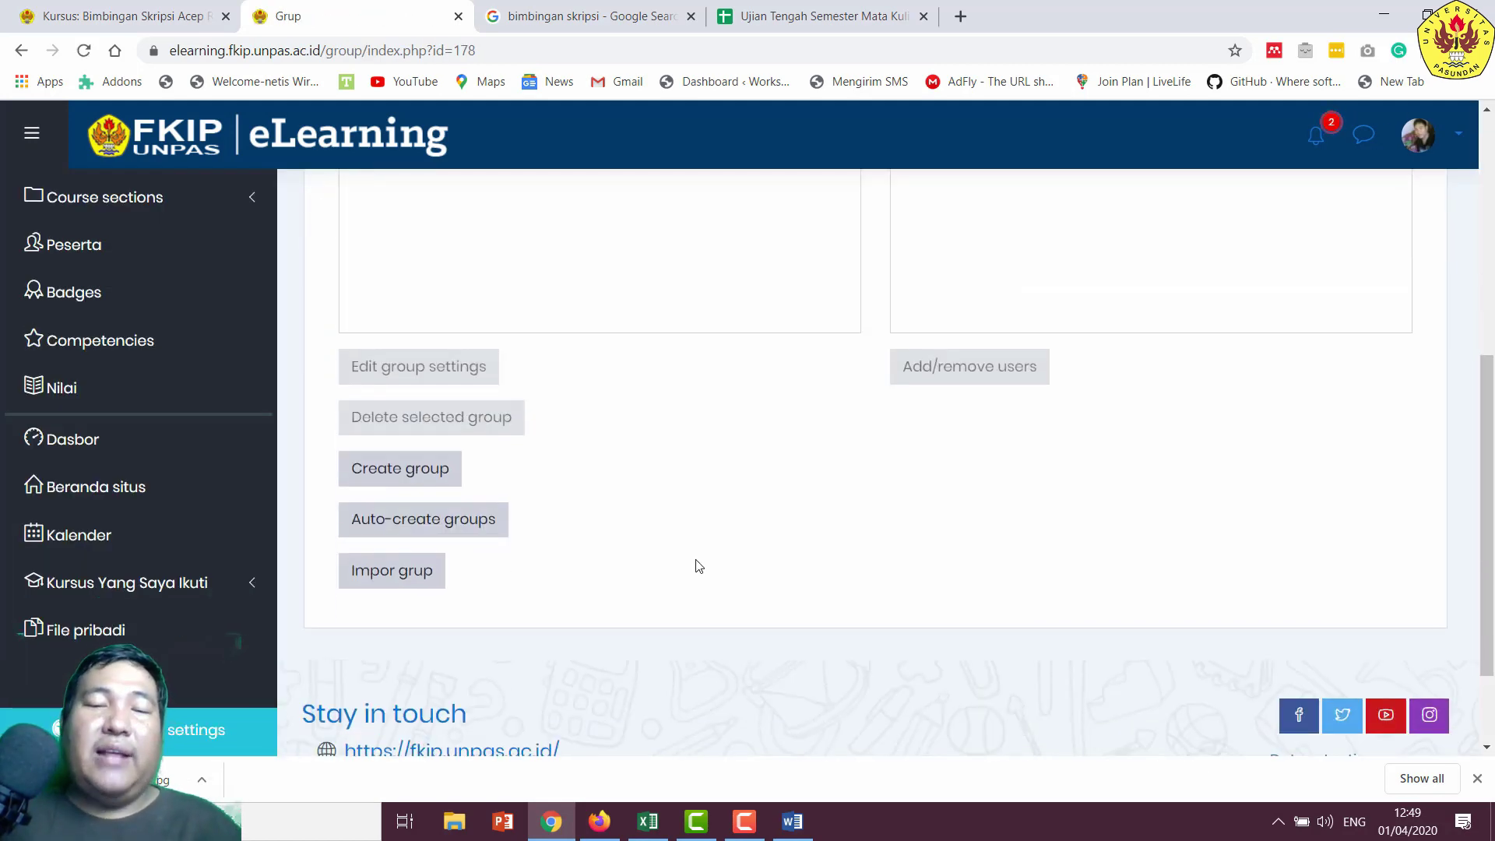
{"action": "scroll", "coordinate": [969, 436], "scroll_direction": "up", "scroll_amount": 6}
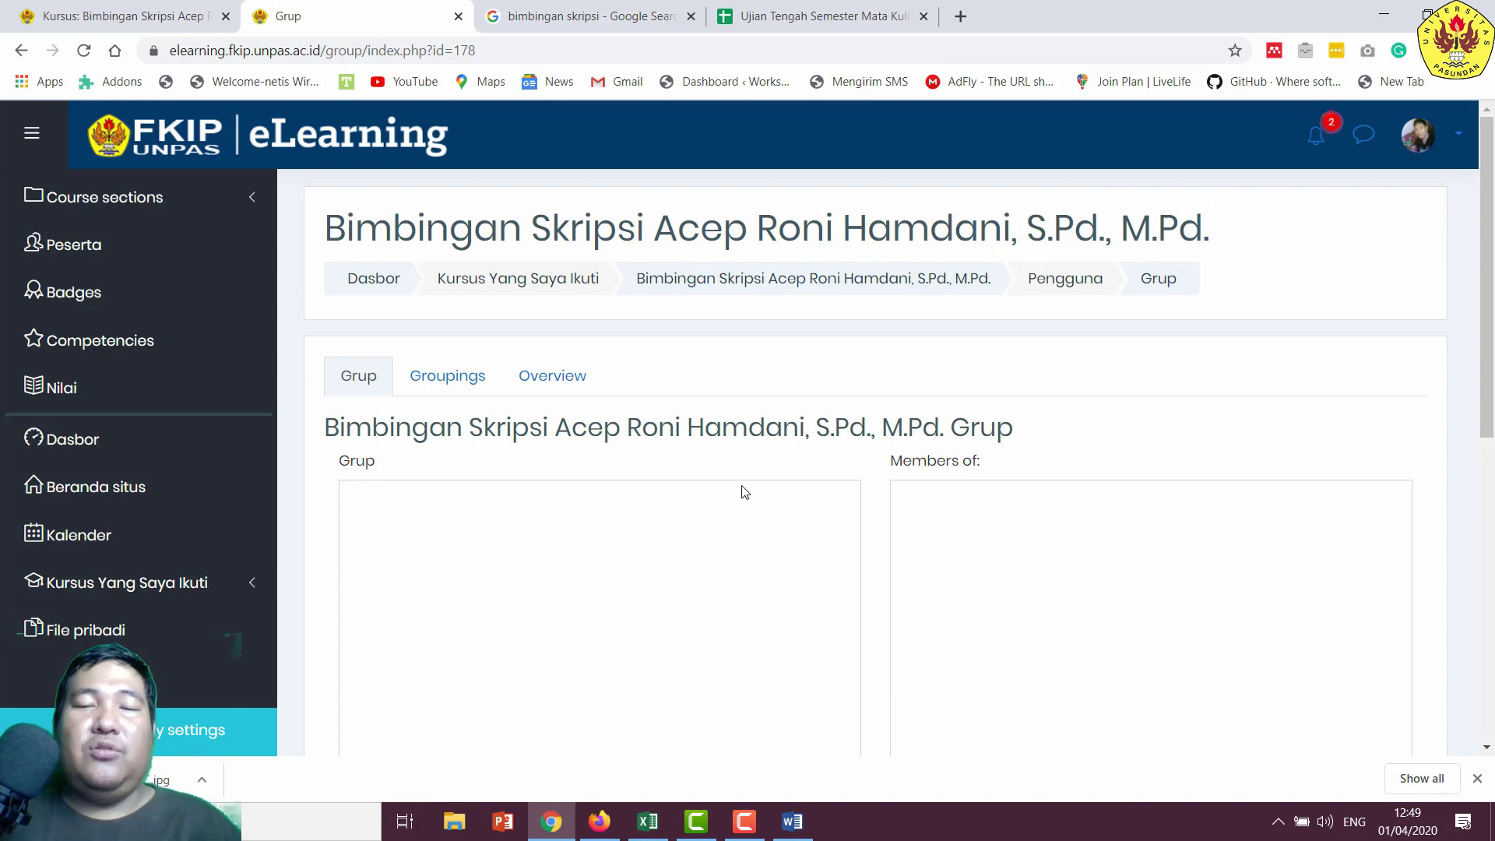
{"action": "scroll", "coordinate": [631, 487], "scroll_direction": "down", "scroll_amount": 6}
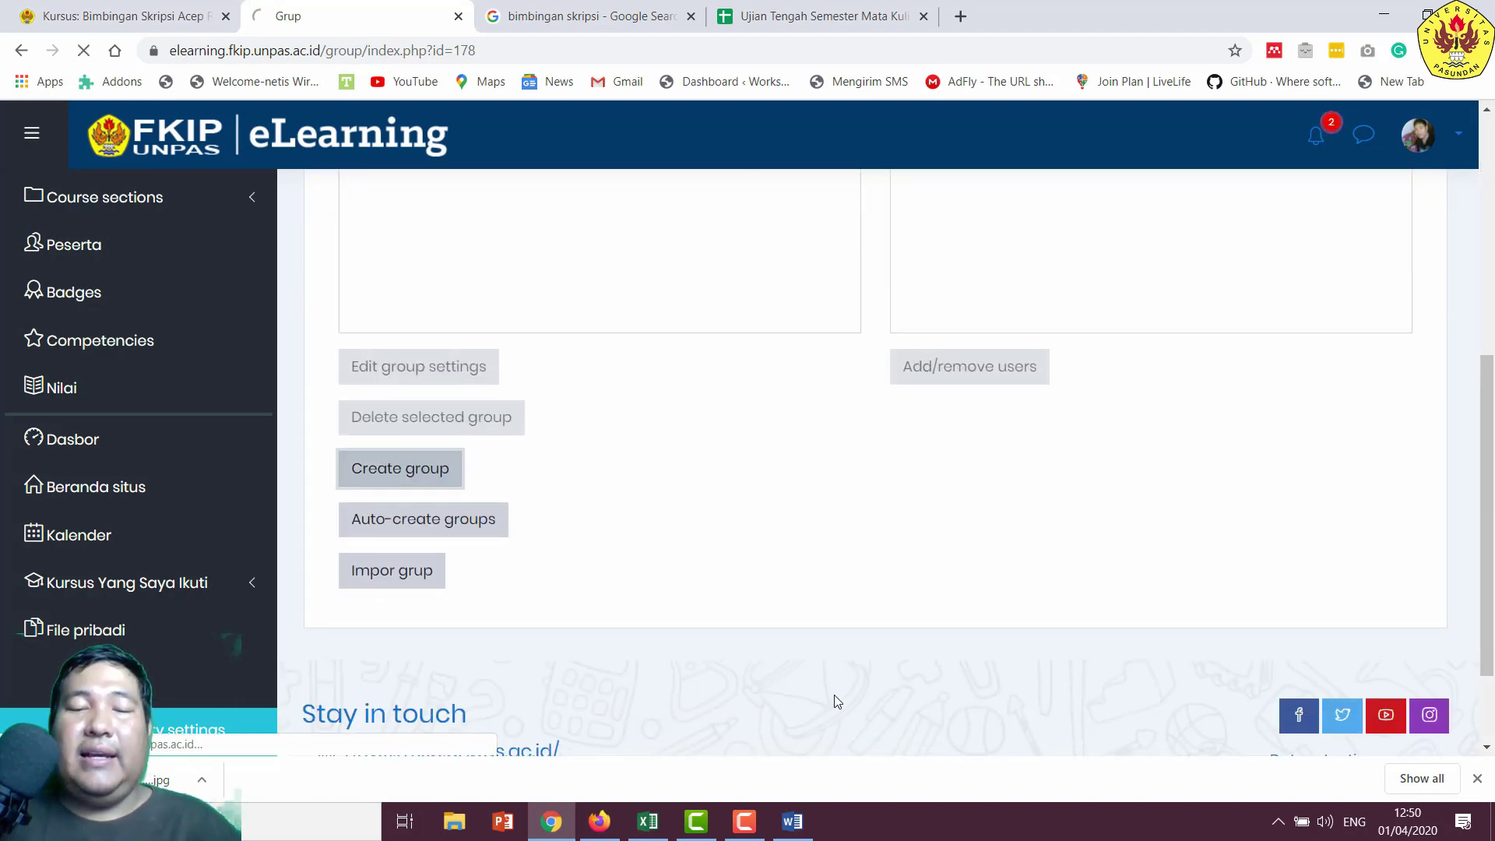
{"action": "left_click", "coordinate": [806, 833]}
{"action": "scroll", "coordinate": [711, 524], "scroll_direction": "up", "scroll_amount": 4}
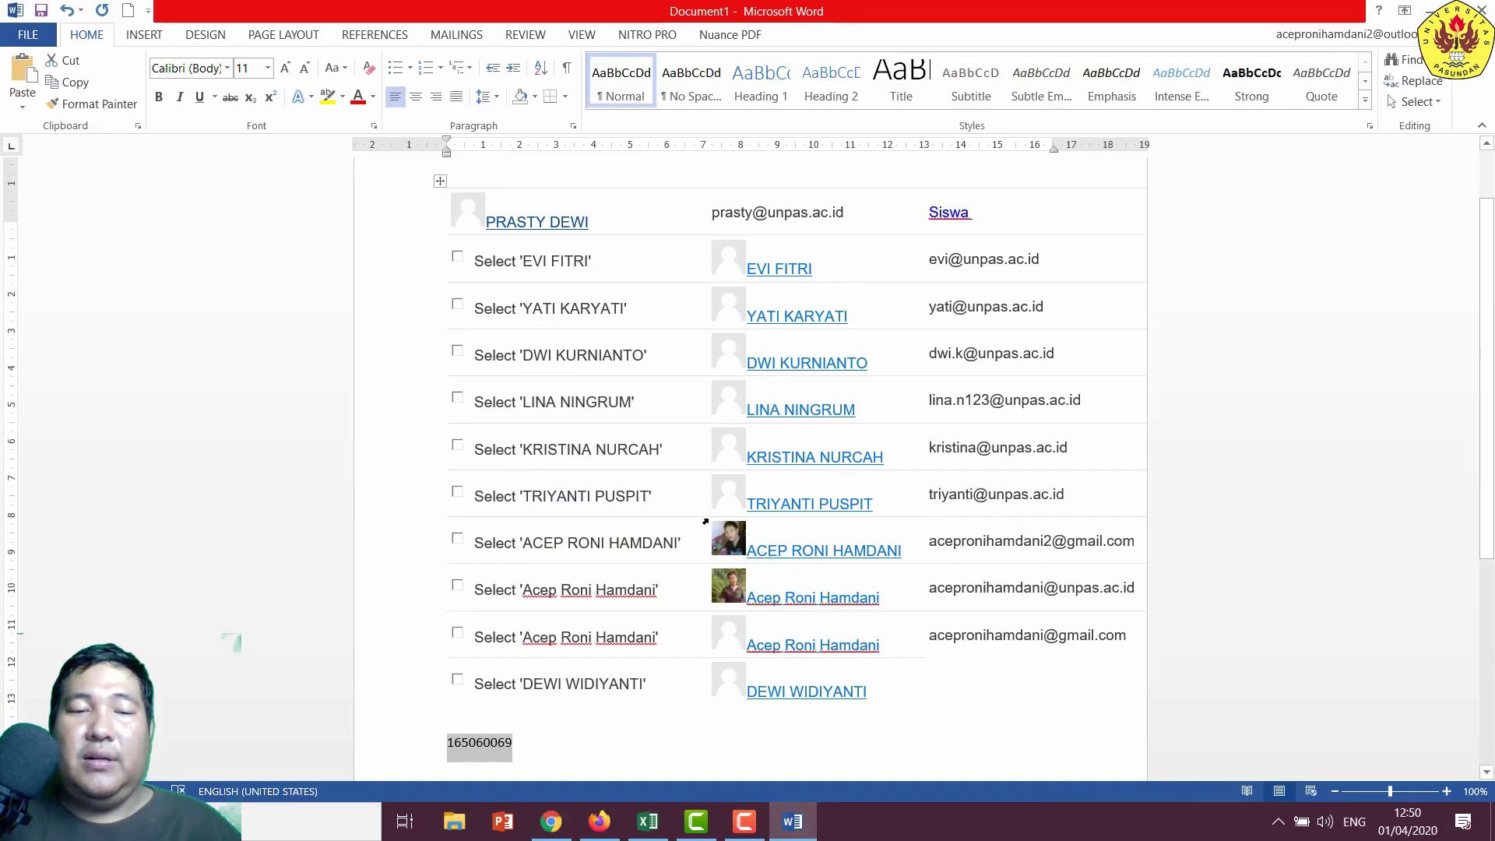
{"action": "left_click_drag", "start_coordinate": [821, 311], "coordinate": [752, 304]}
{"action": "right_click", "coordinate": [753, 304]}
{"action": "left_click", "coordinate": [779, 329]}
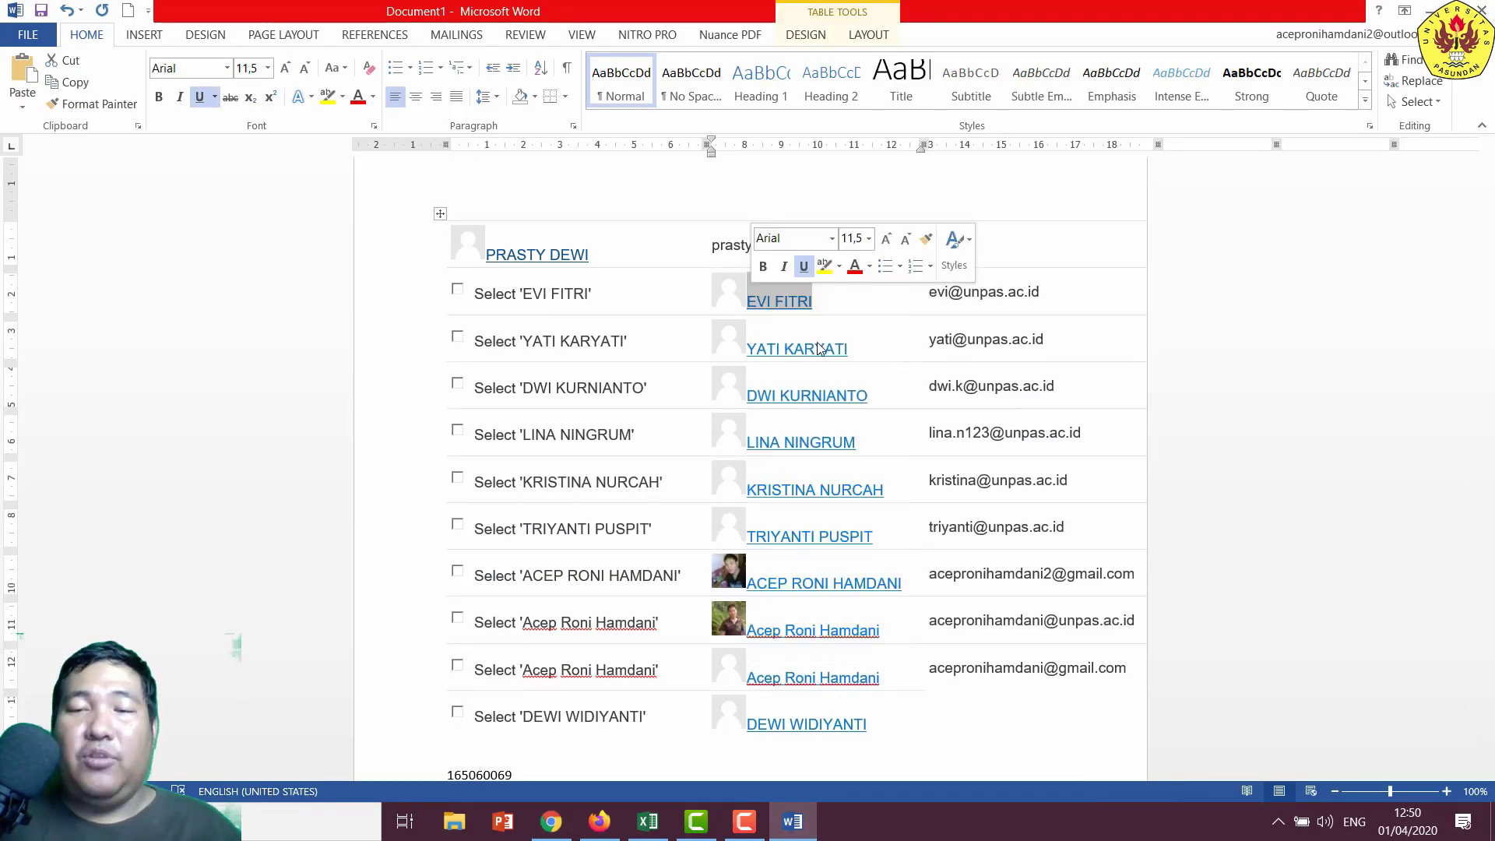
- Paste the copied name as the new Group name and save the group
{"action": "left_click", "coordinate": [551, 821]}
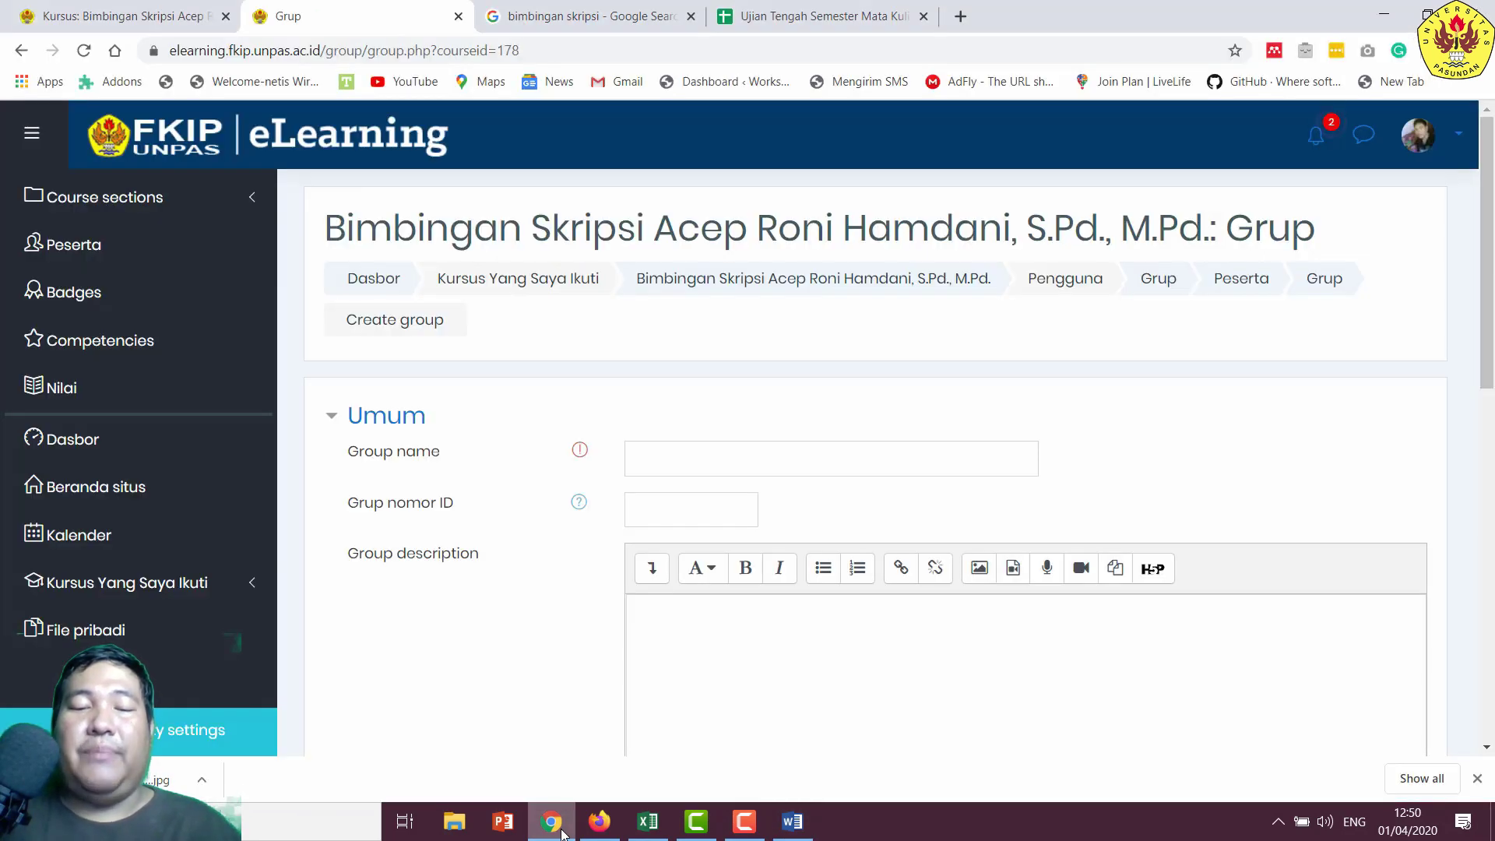
{"action": "left_click", "coordinate": [701, 460]}
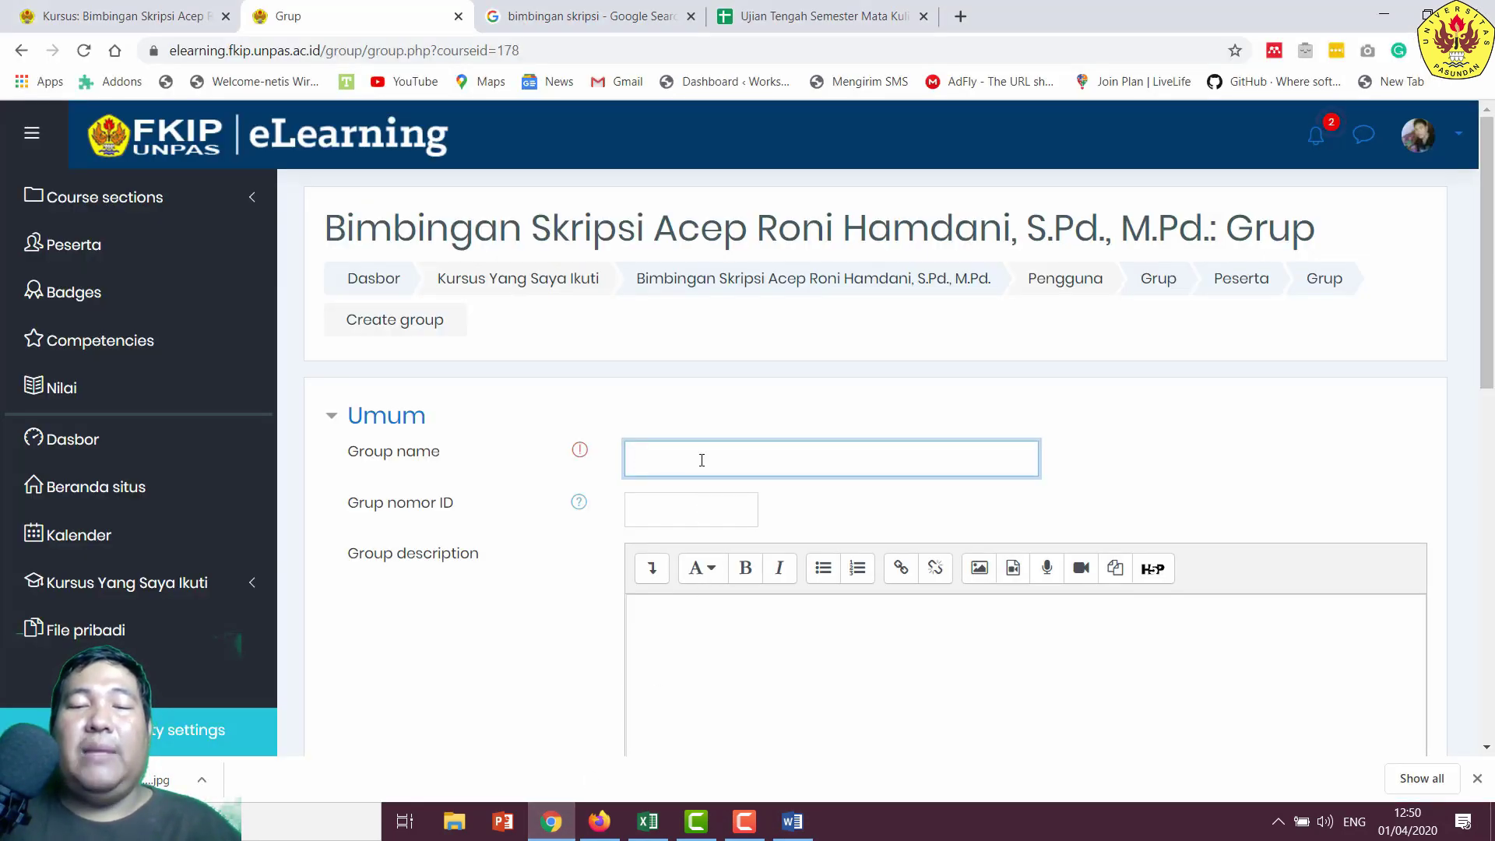
{"action": "key", "text": "ctrl+v"}
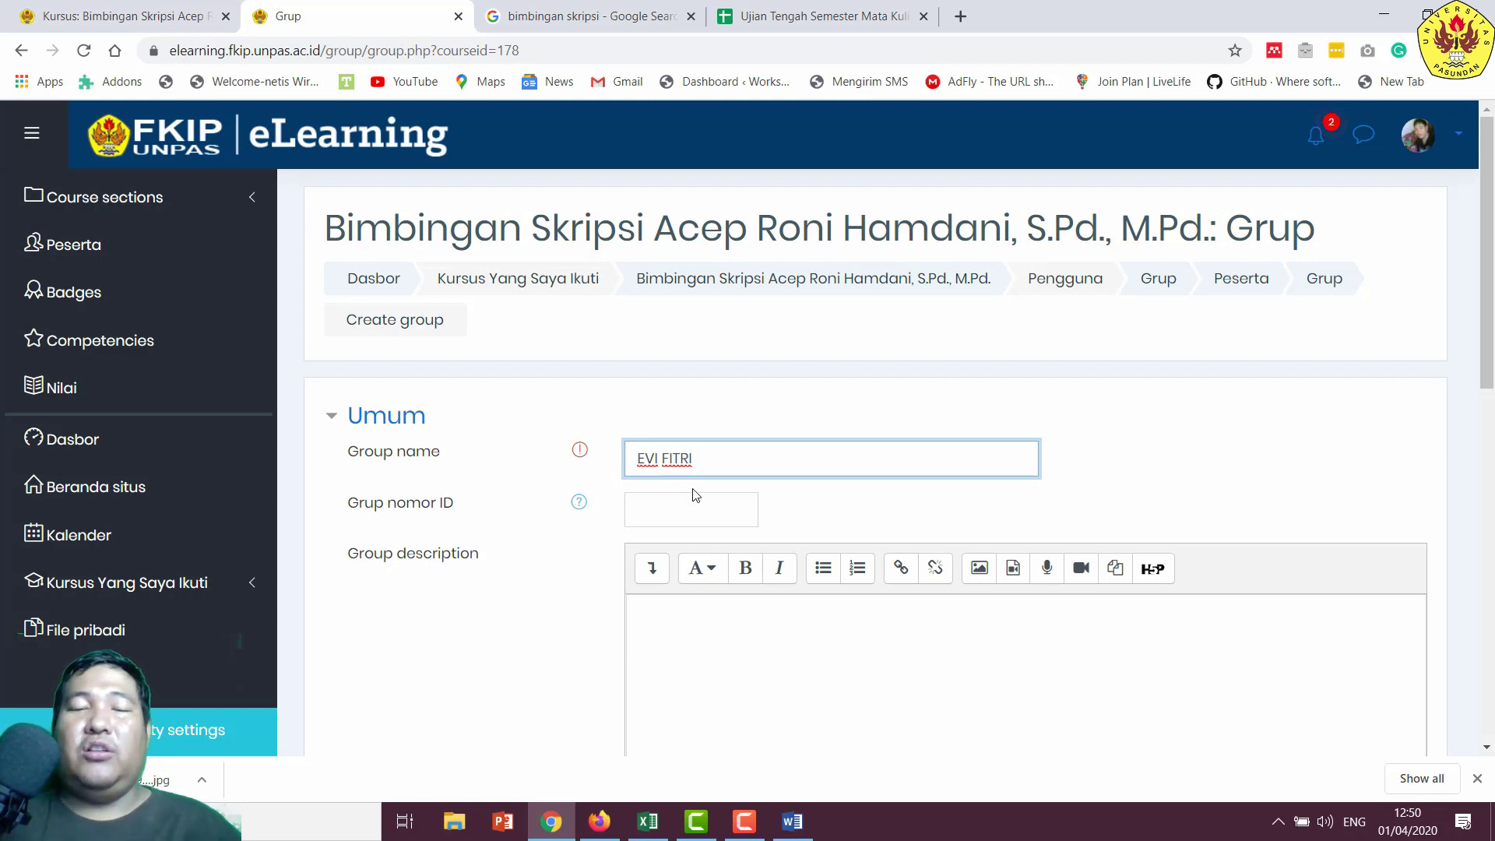
{"action": "scroll", "coordinate": [685, 487], "scroll_direction": "down", "scroll_amount": 3}
{"action": "left_click", "coordinate": [675, 469]}
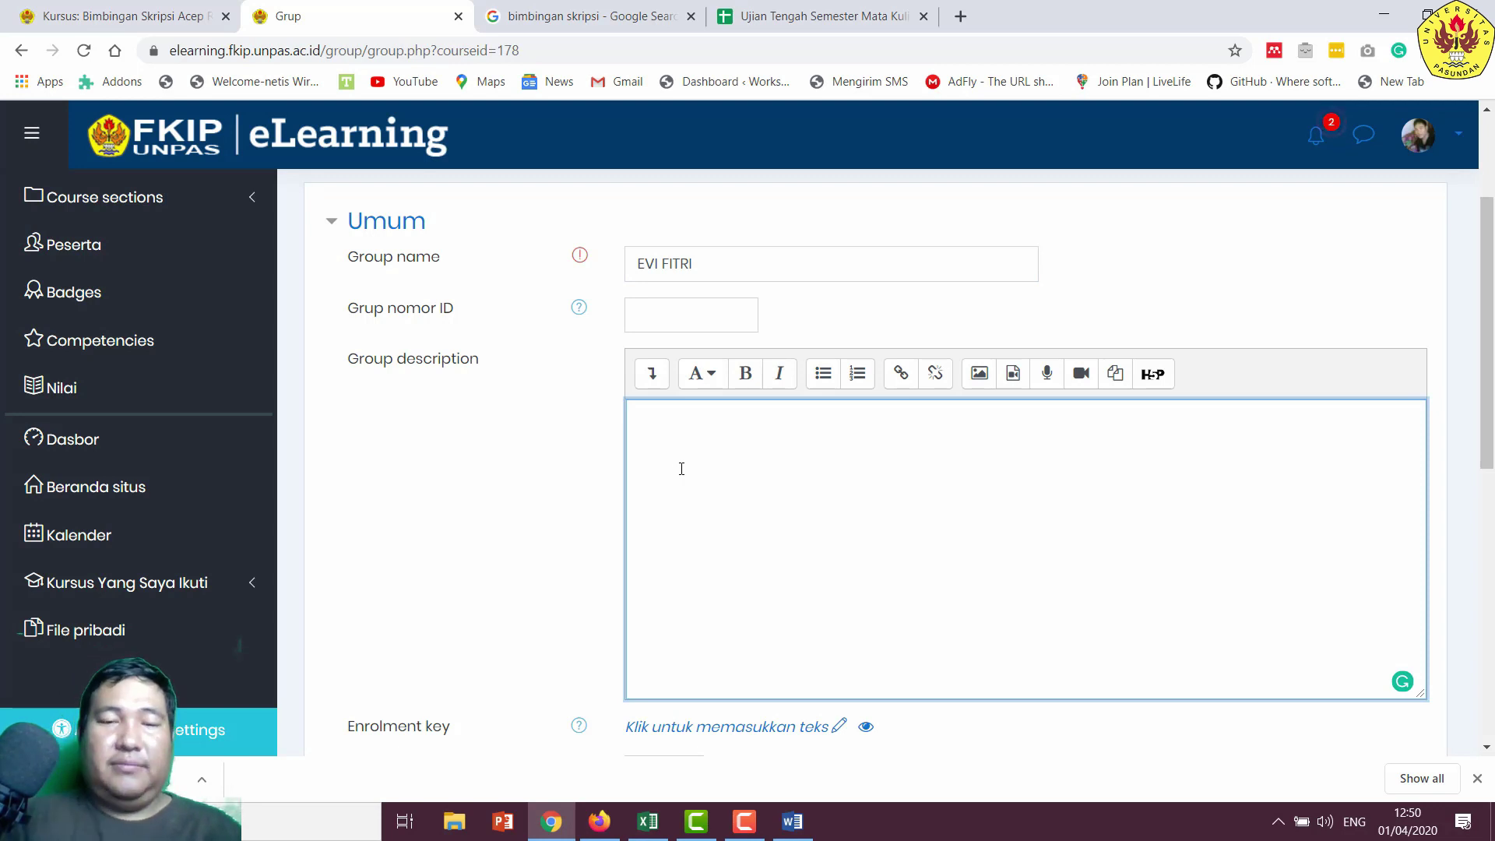
{"action": "scroll", "coordinate": [682, 469], "scroll_direction": "down", "scroll_amount": 5}
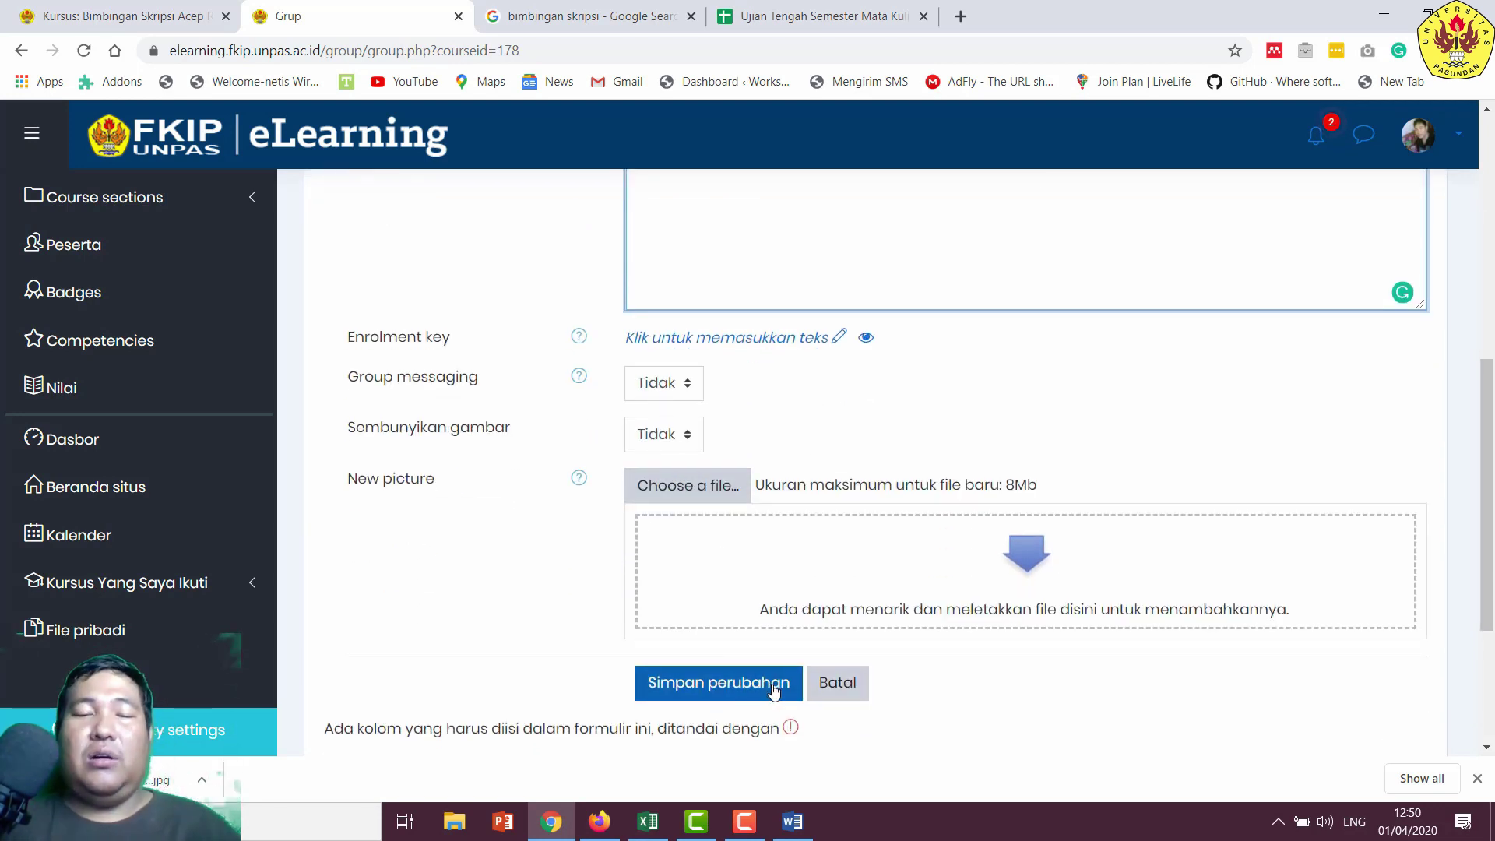
{"action": "left_click", "coordinate": [774, 690]}
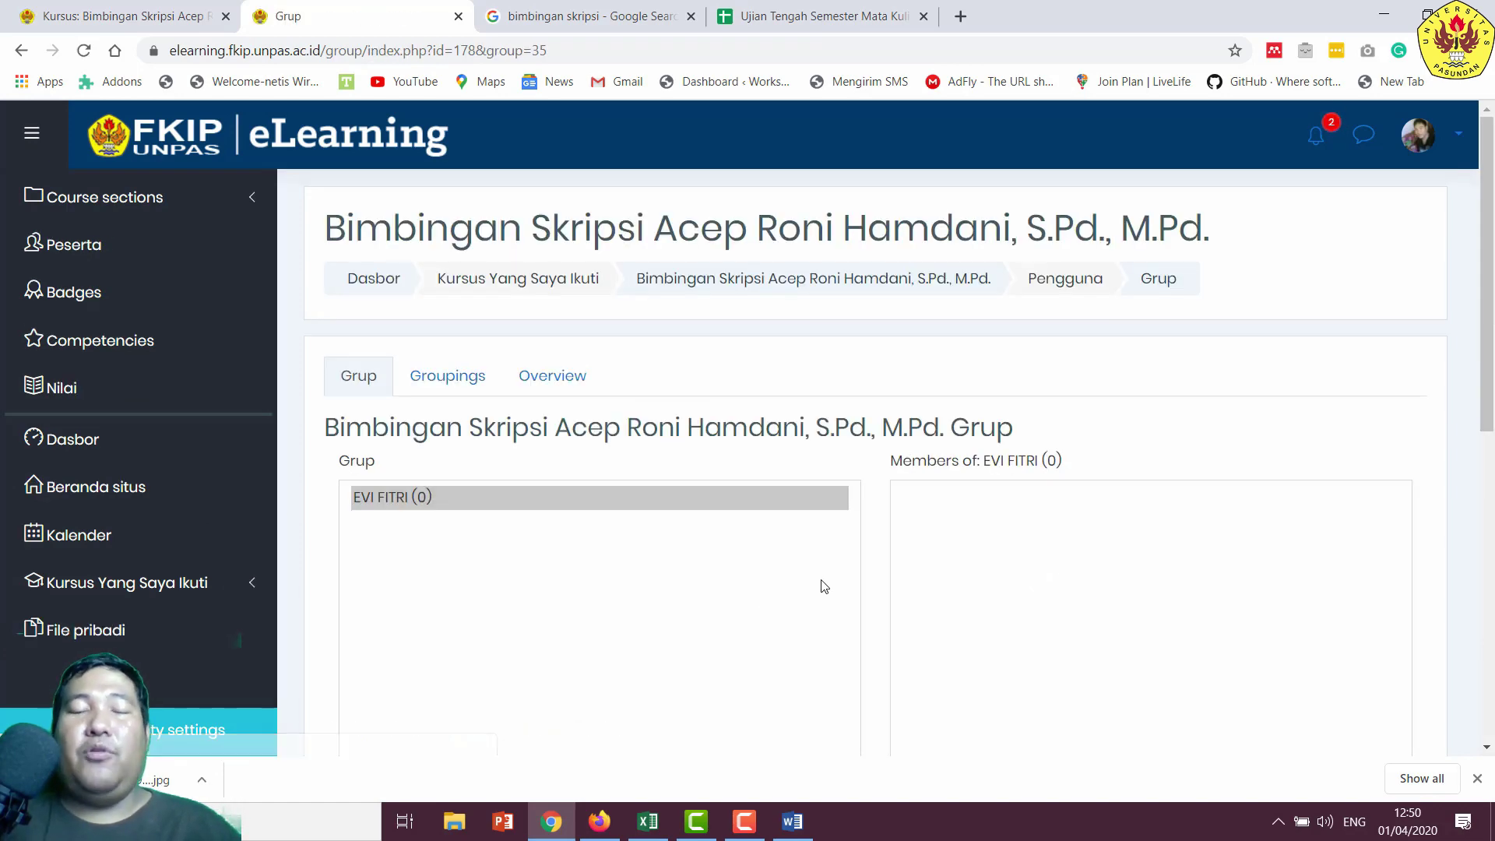
- Add the namesake student as the group's only member, then return to the groups overview
{"action": "scroll", "coordinate": [395, 367], "scroll_direction": "down", "scroll_amount": 3}
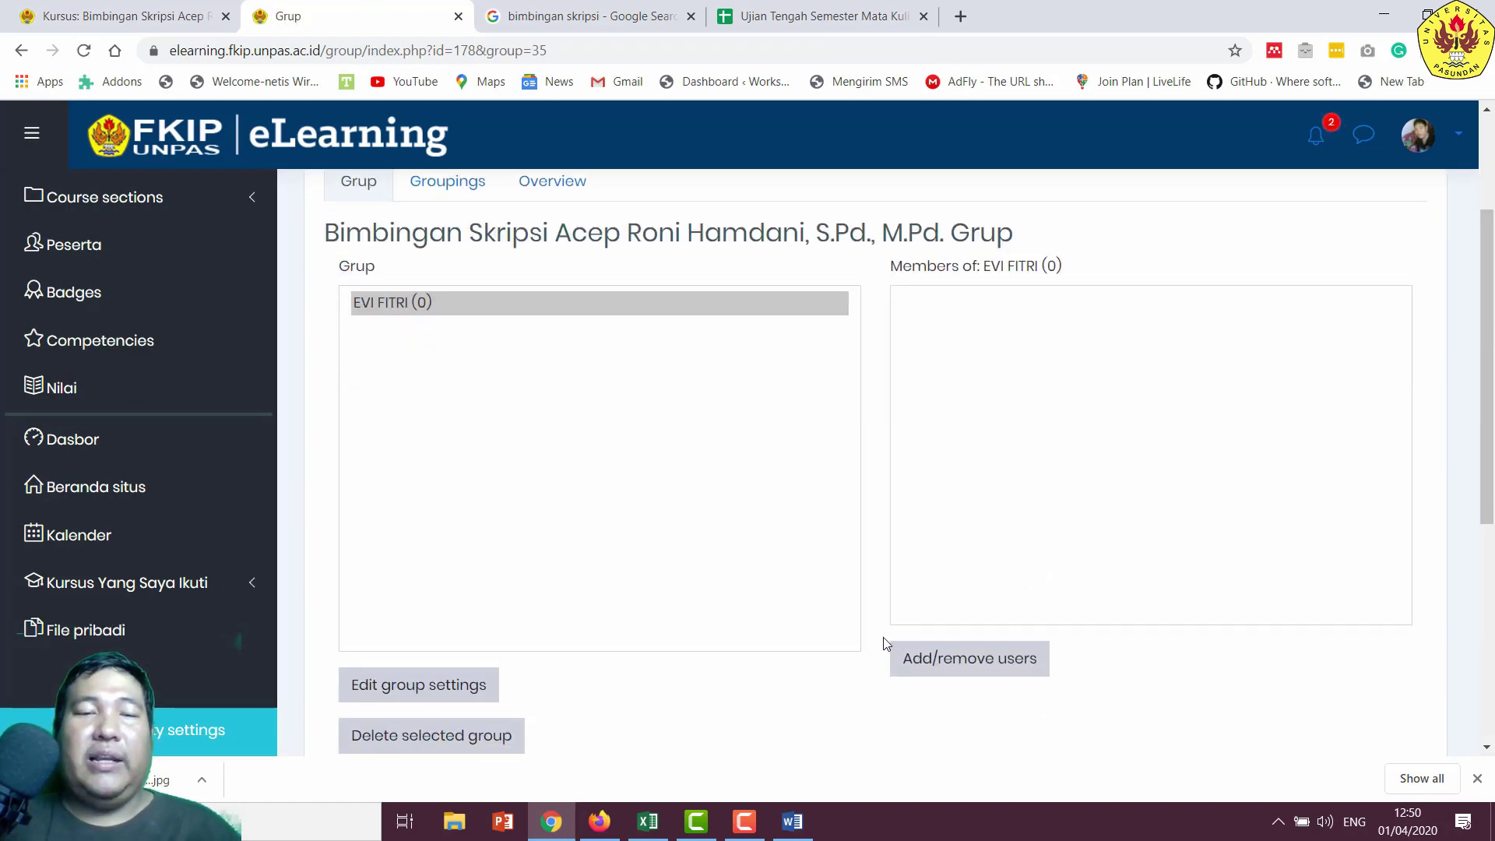
{"action": "left_click", "coordinate": [930, 675]}
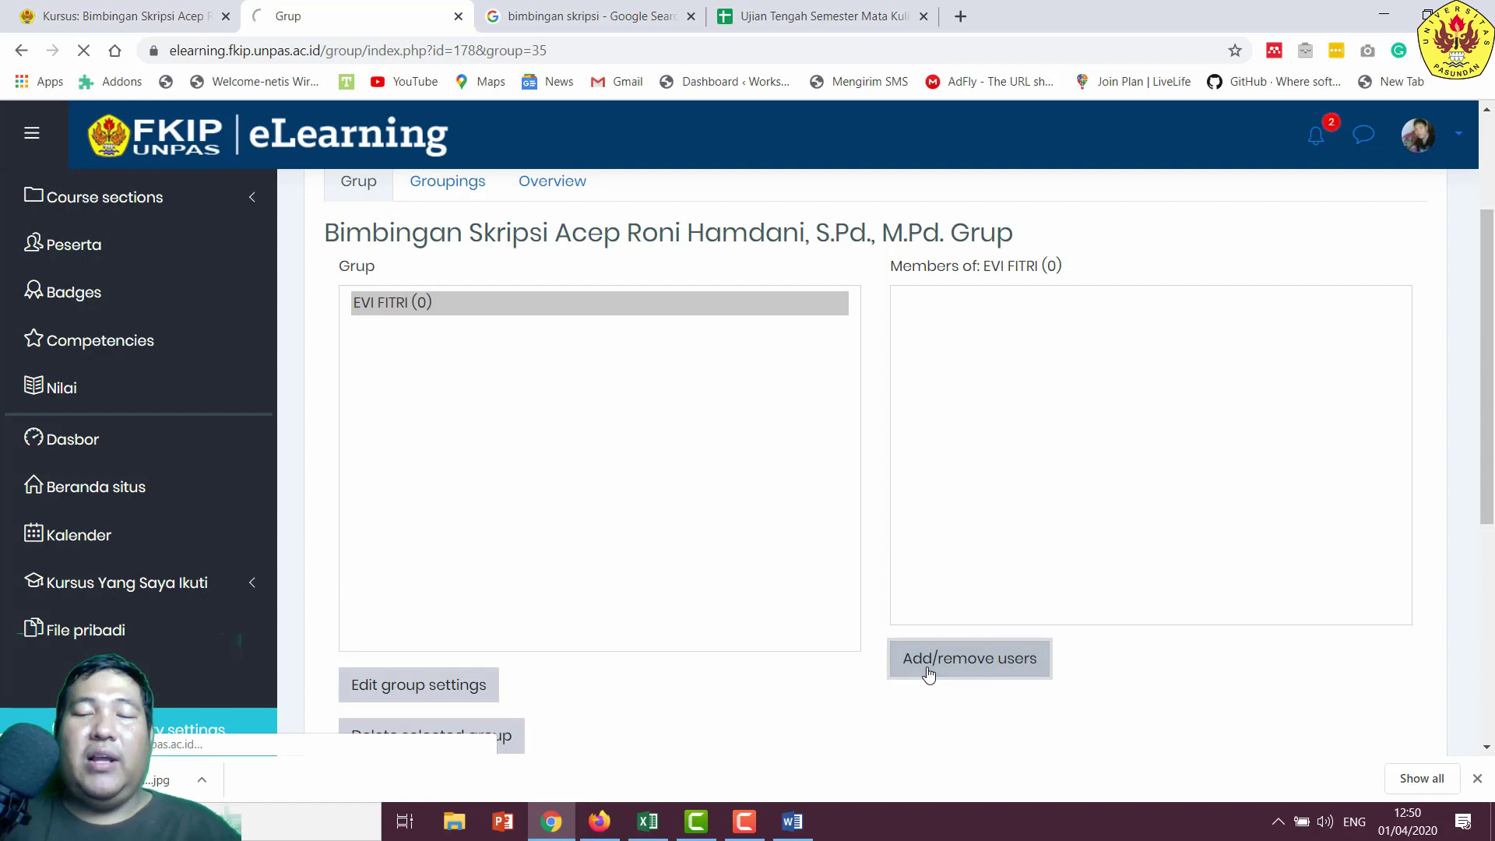
{"action": "scroll", "coordinate": [923, 498], "scroll_direction": "down", "scroll_amount": 3}
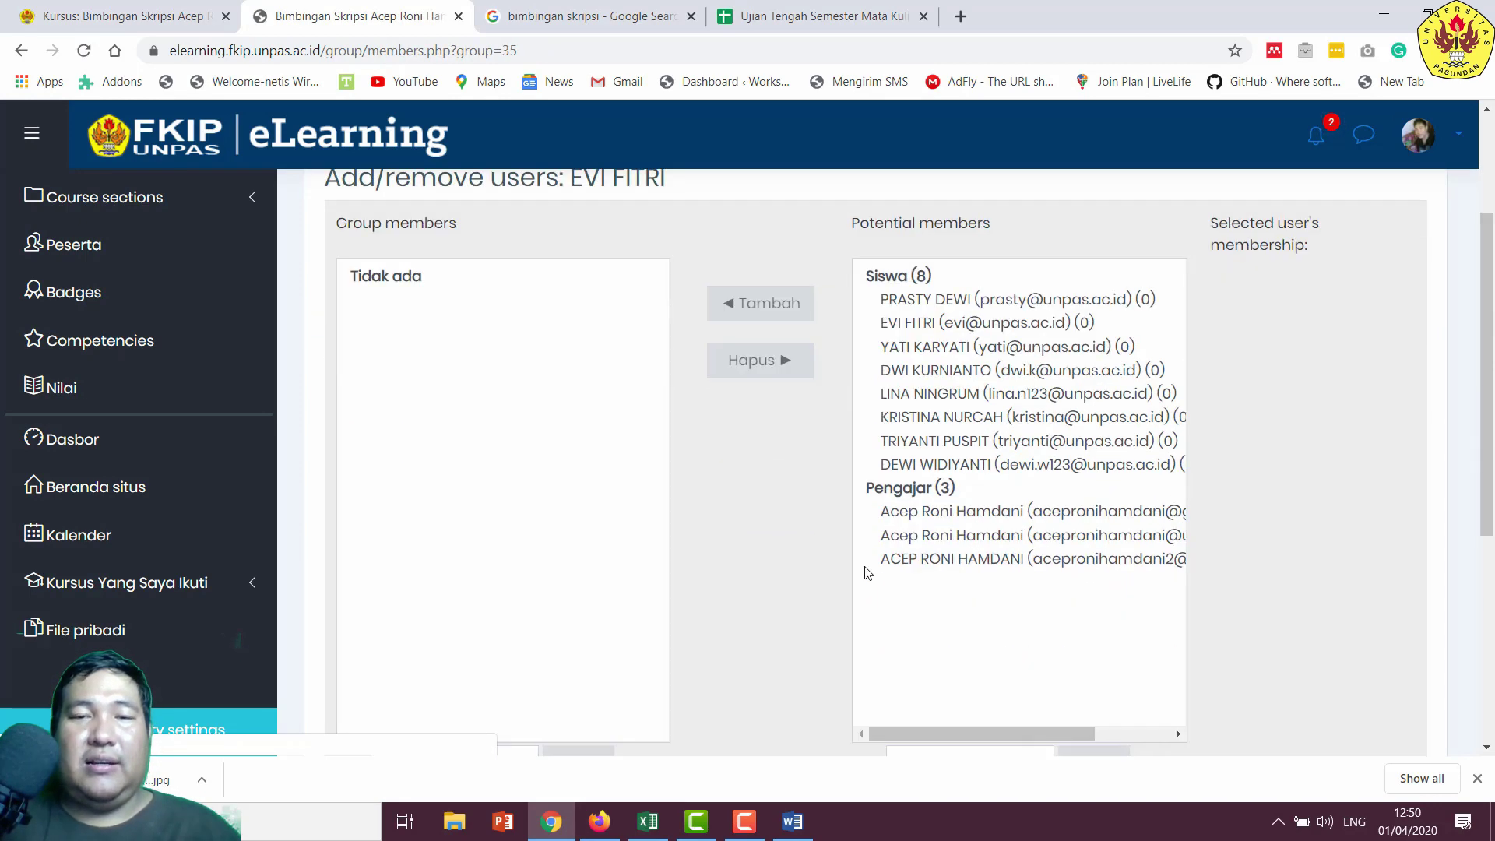
{"action": "left_click", "coordinate": [951, 326]}
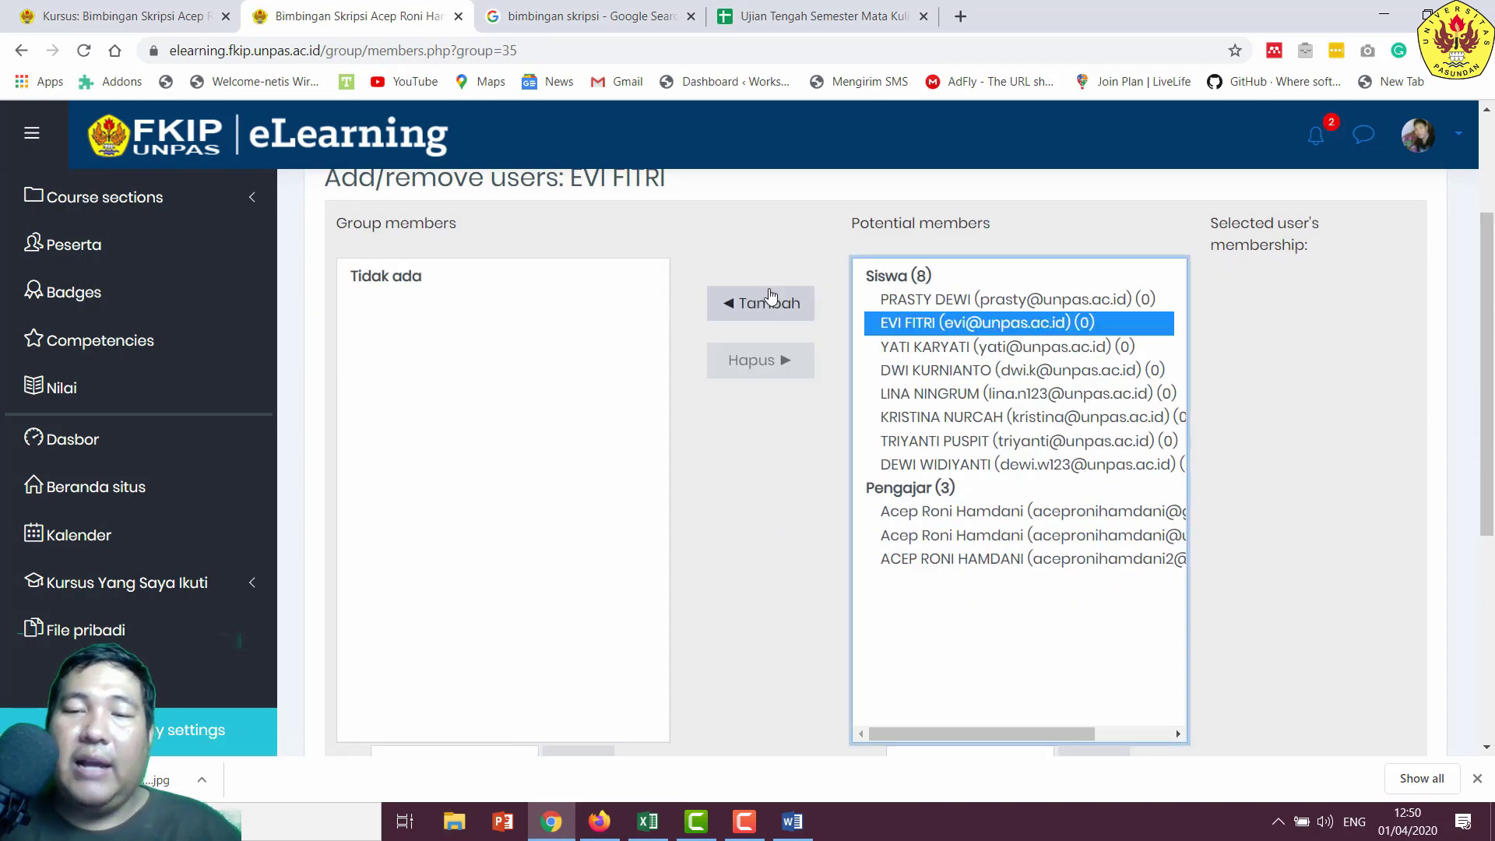
{"action": "left_click", "coordinate": [764, 304]}
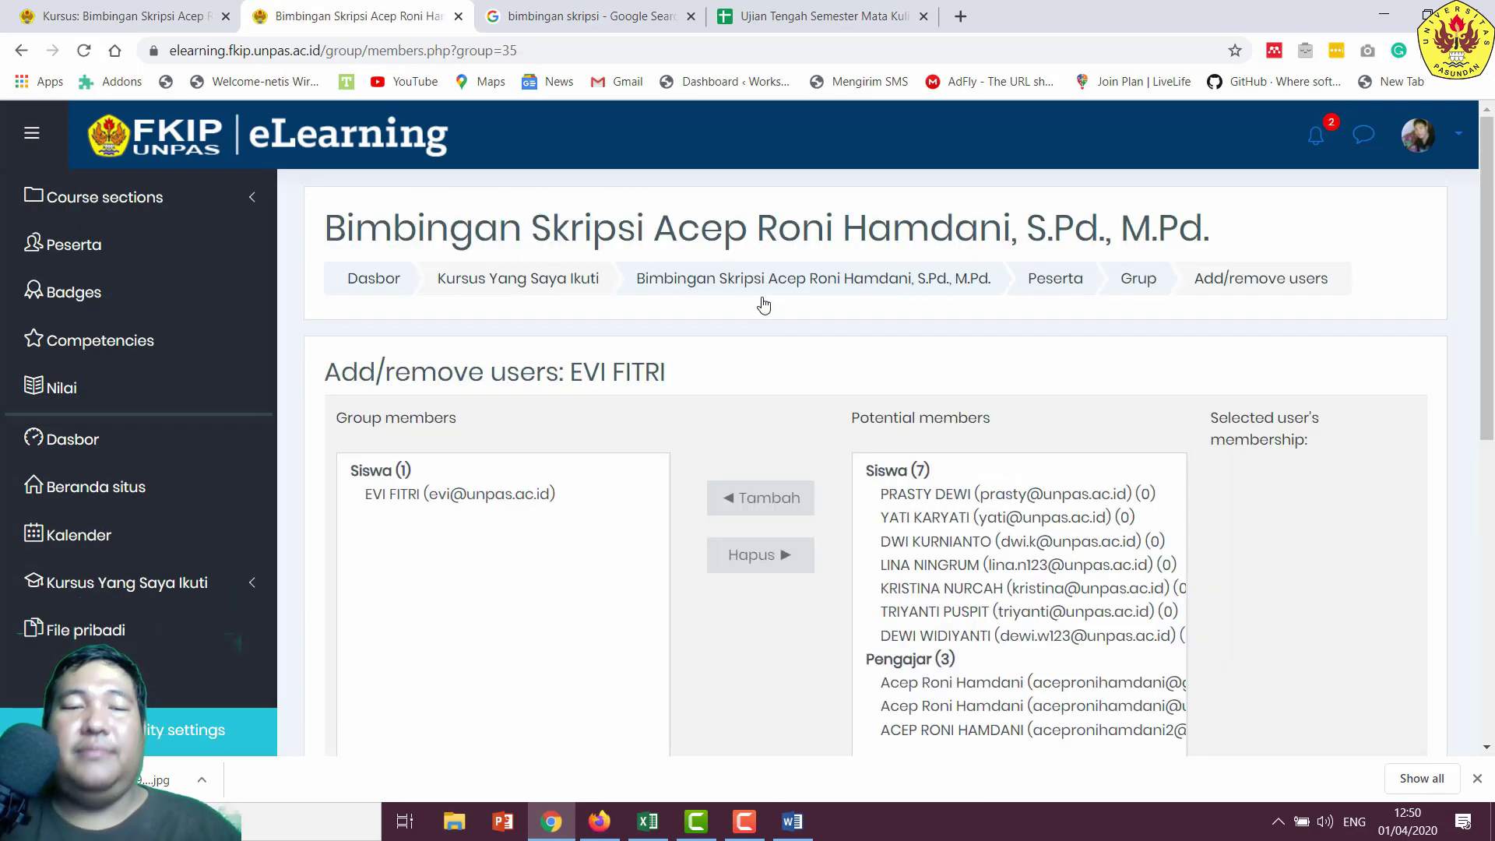
{"action": "scroll", "coordinate": [790, 373], "scroll_direction": "down", "scroll_amount": 4}
{"action": "scroll", "coordinate": [604, 607], "scroll_direction": "down", "scroll_amount": 3}
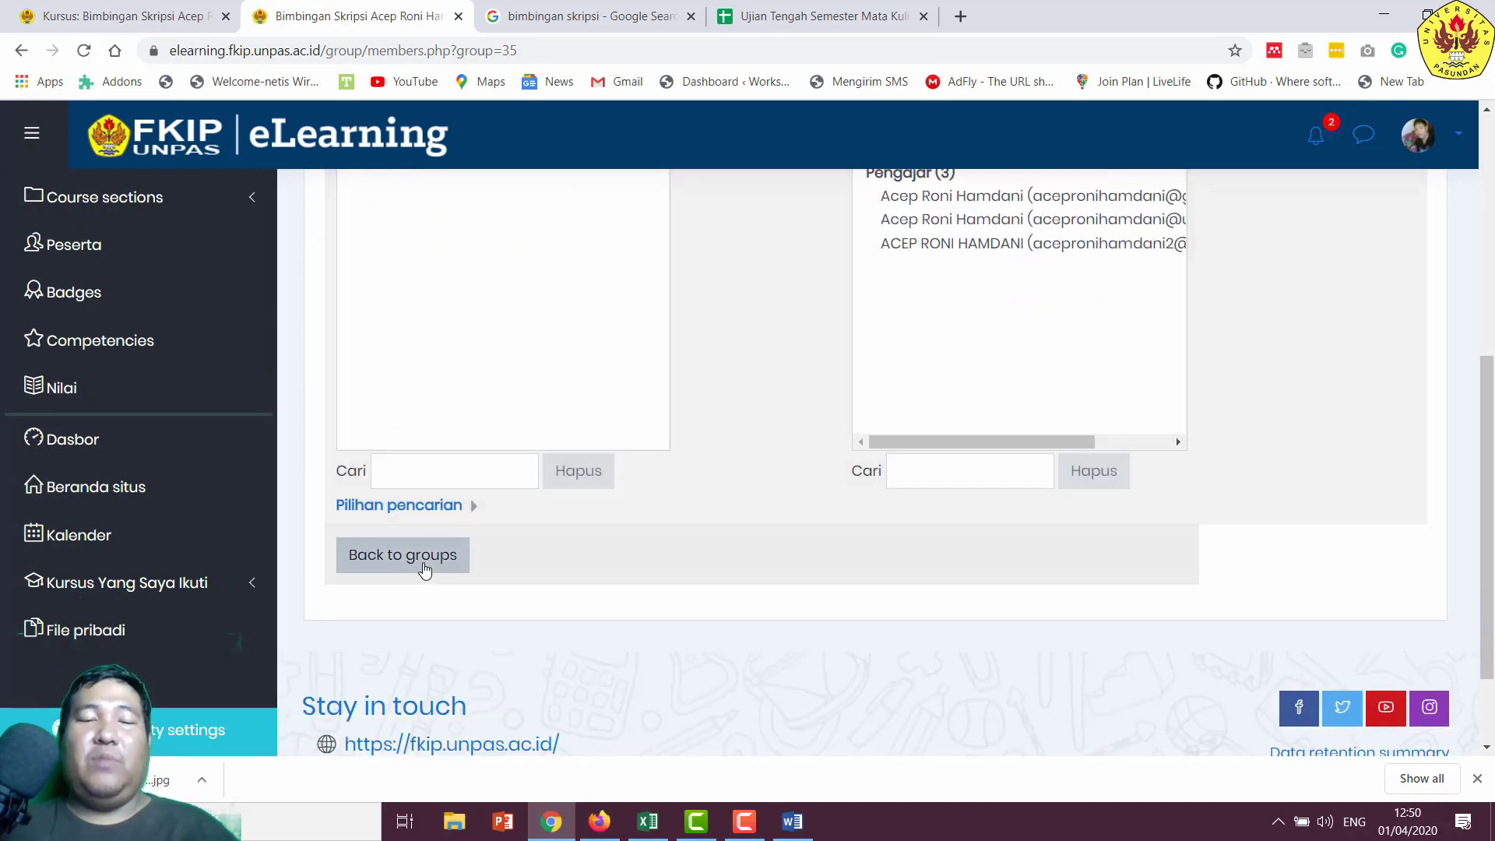
{"action": "left_click", "coordinate": [425, 569]}
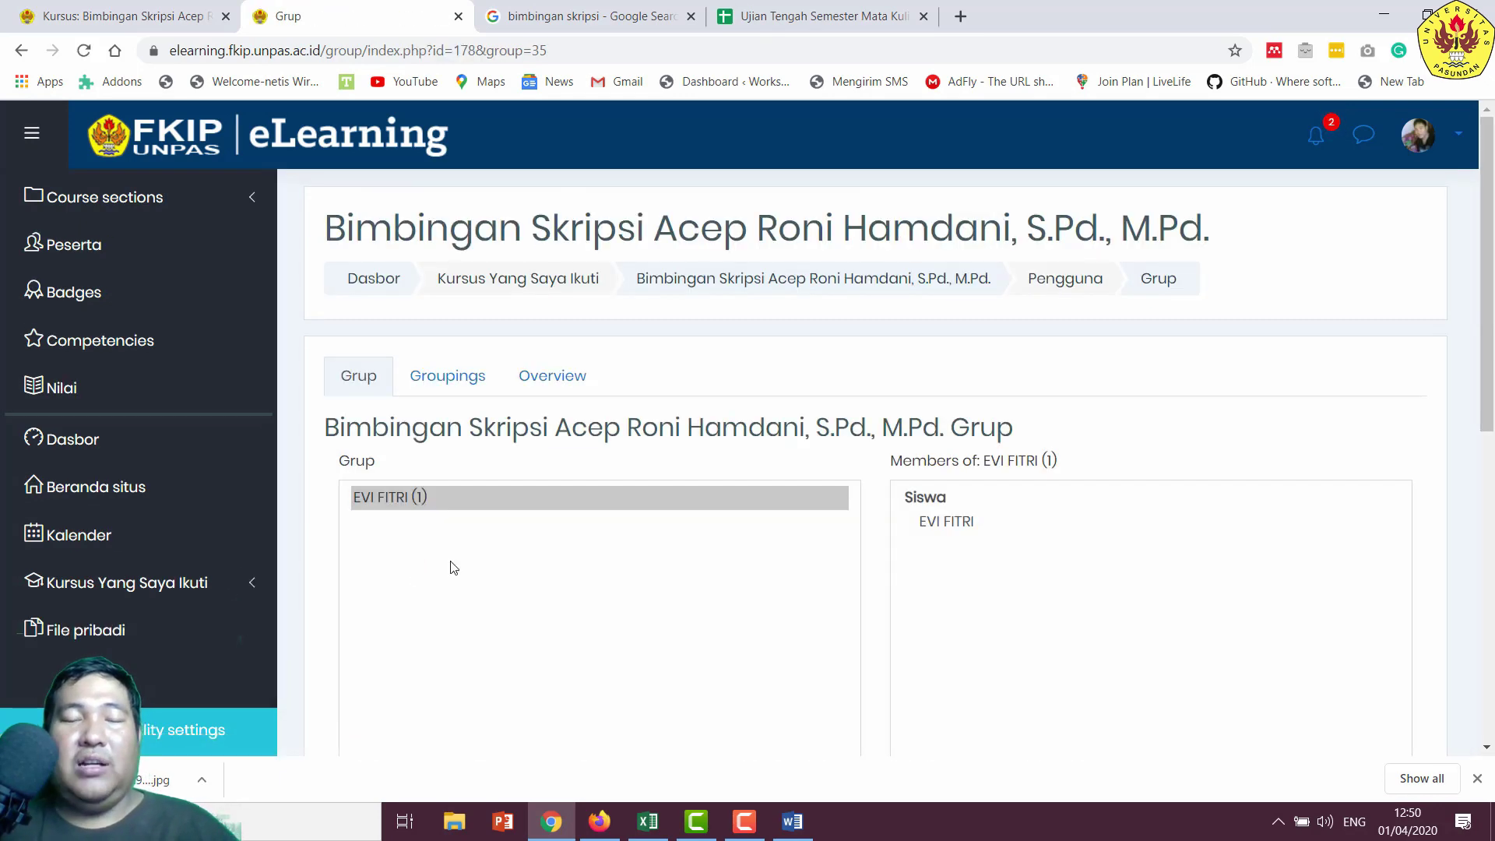
{"action": "scroll", "coordinate": [597, 527], "scroll_direction": "down", "scroll_amount": 2}
{"action": "scroll", "coordinate": [569, 533], "scroll_direction": "down", "scroll_amount": 5}
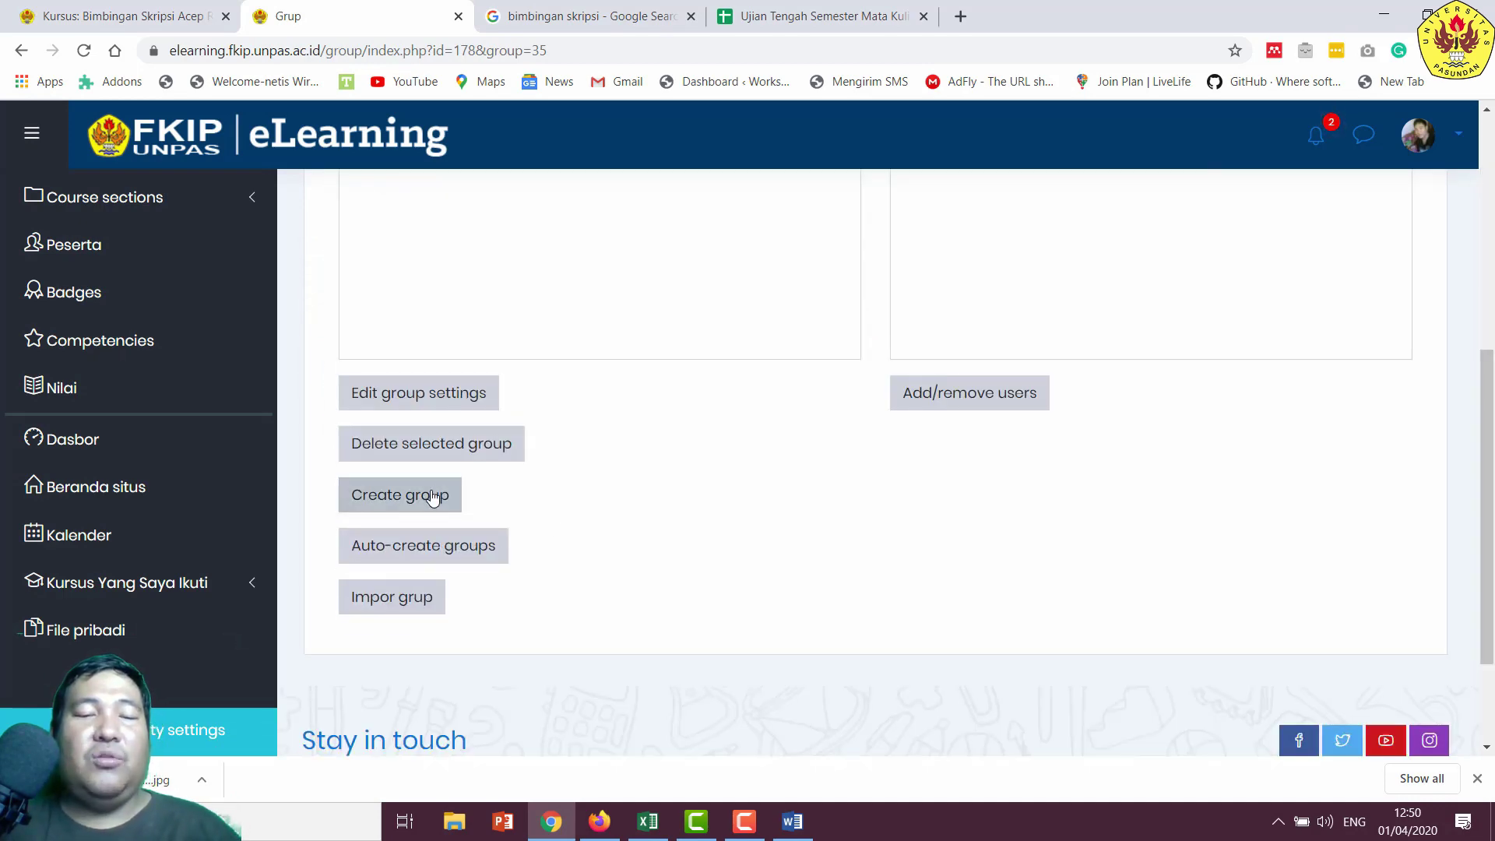
- Copy the next student's name from Word and paste it into Group name
{"action": "left_click", "coordinate": [793, 822]}
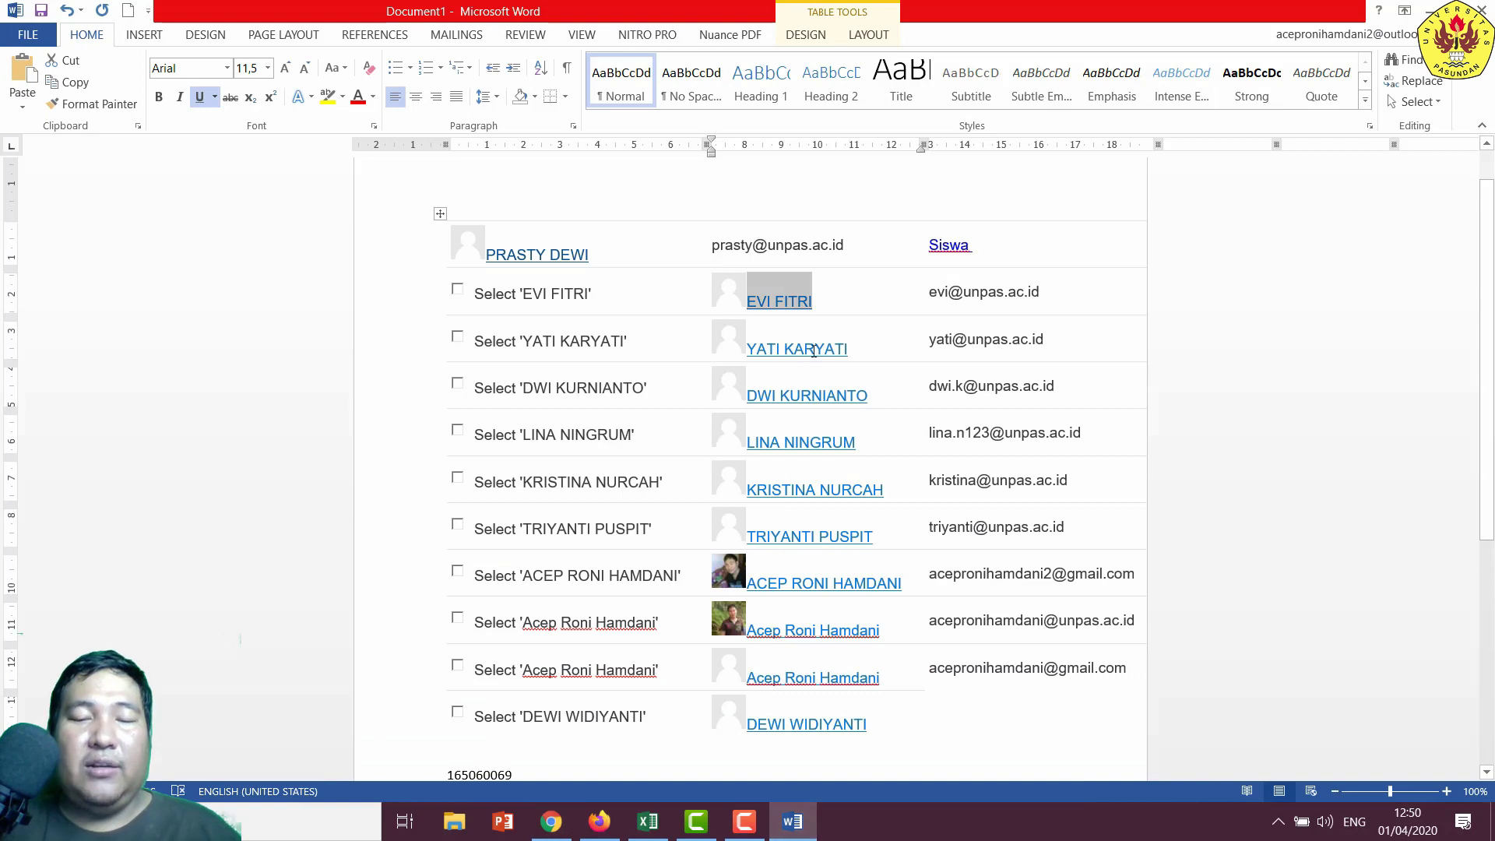
{"action": "left_click_drag", "start_coordinate": [857, 352], "coordinate": [747, 350]}
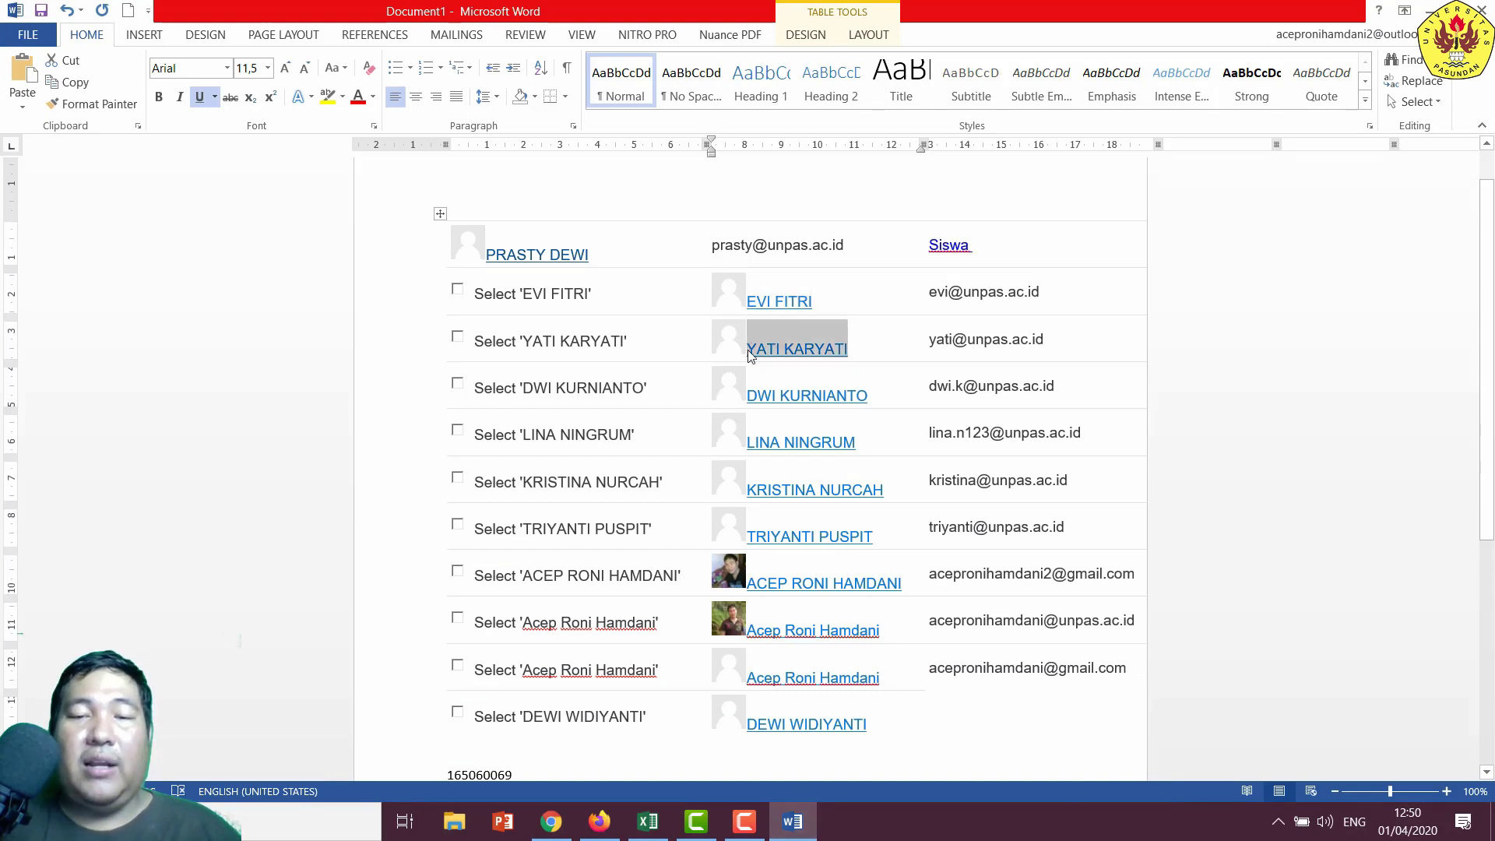
{"action": "right_click", "coordinate": [749, 350]}
{"action": "left_click", "coordinate": [791, 387]}
{"action": "left_click", "coordinate": [552, 822]}
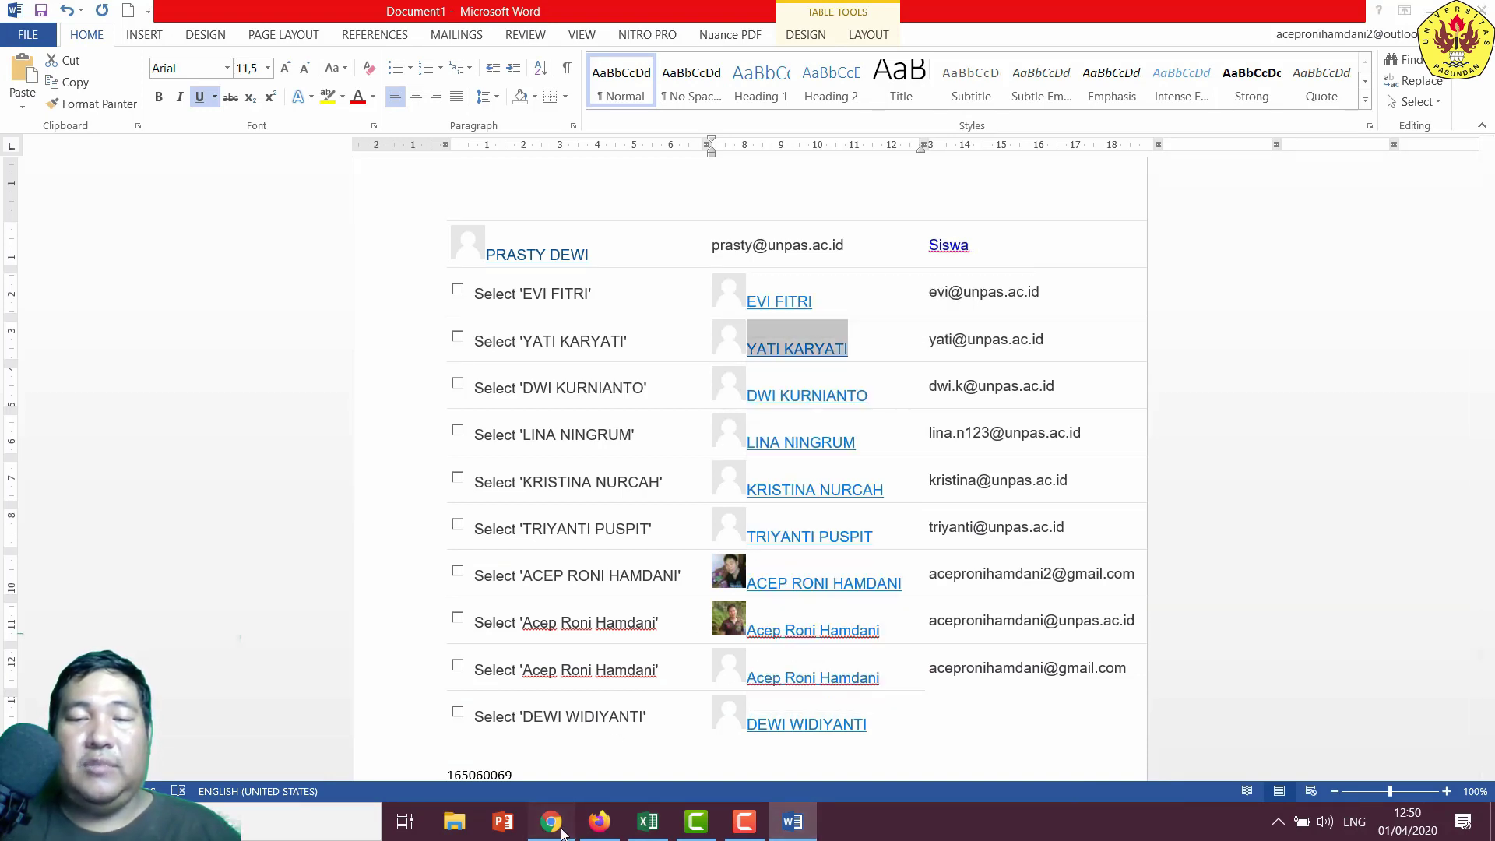
{"action": "left_click", "coordinate": [712, 464]}
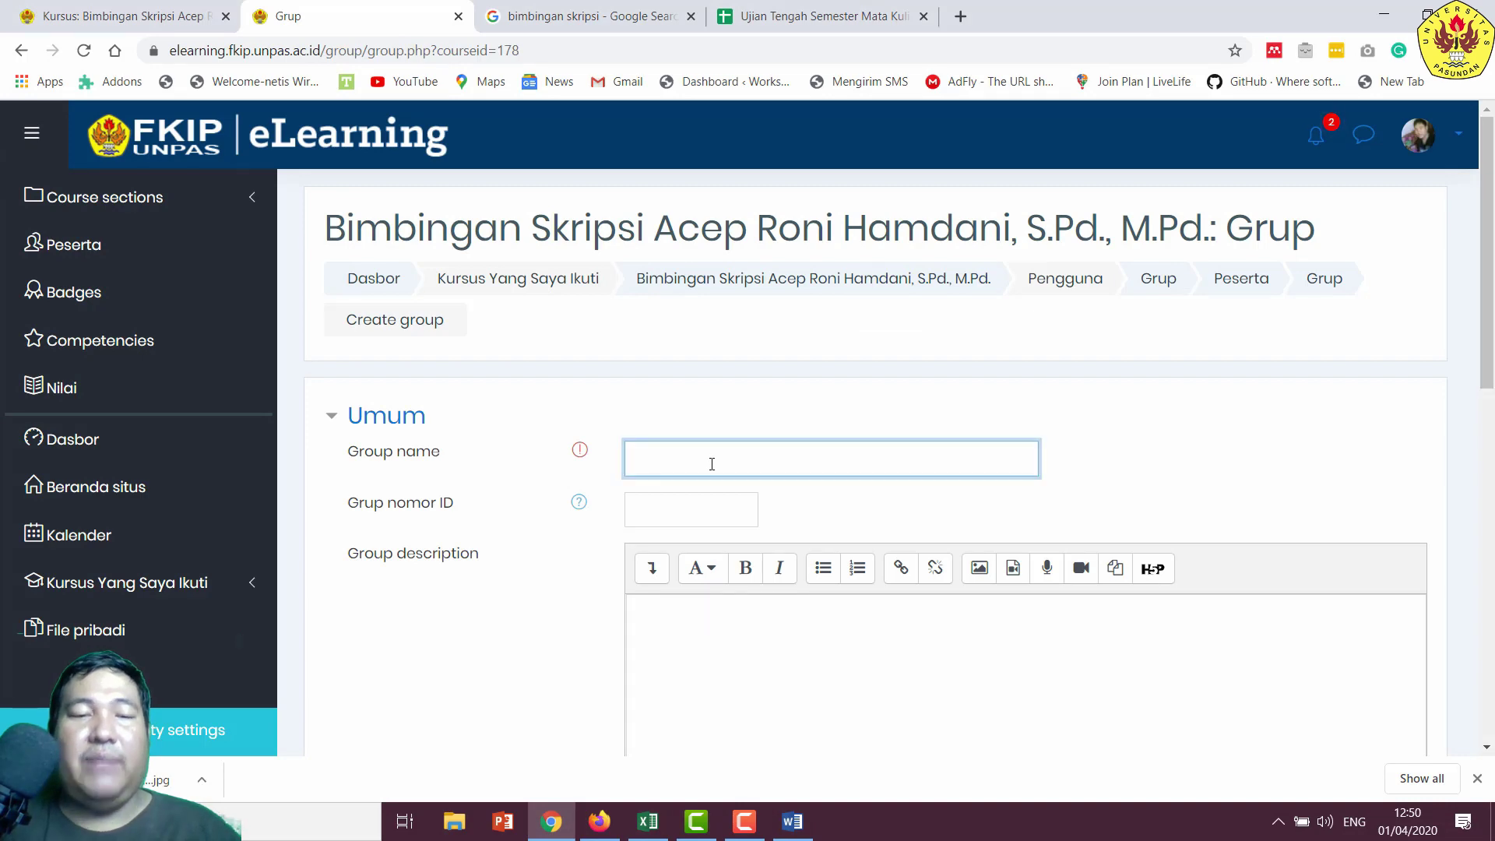
{"action": "key", "text": "ctrl+v"}
- Save the new group named after that student
{"action": "scroll", "coordinate": [724, 484], "scroll_direction": "down", "scroll_amount": 4}
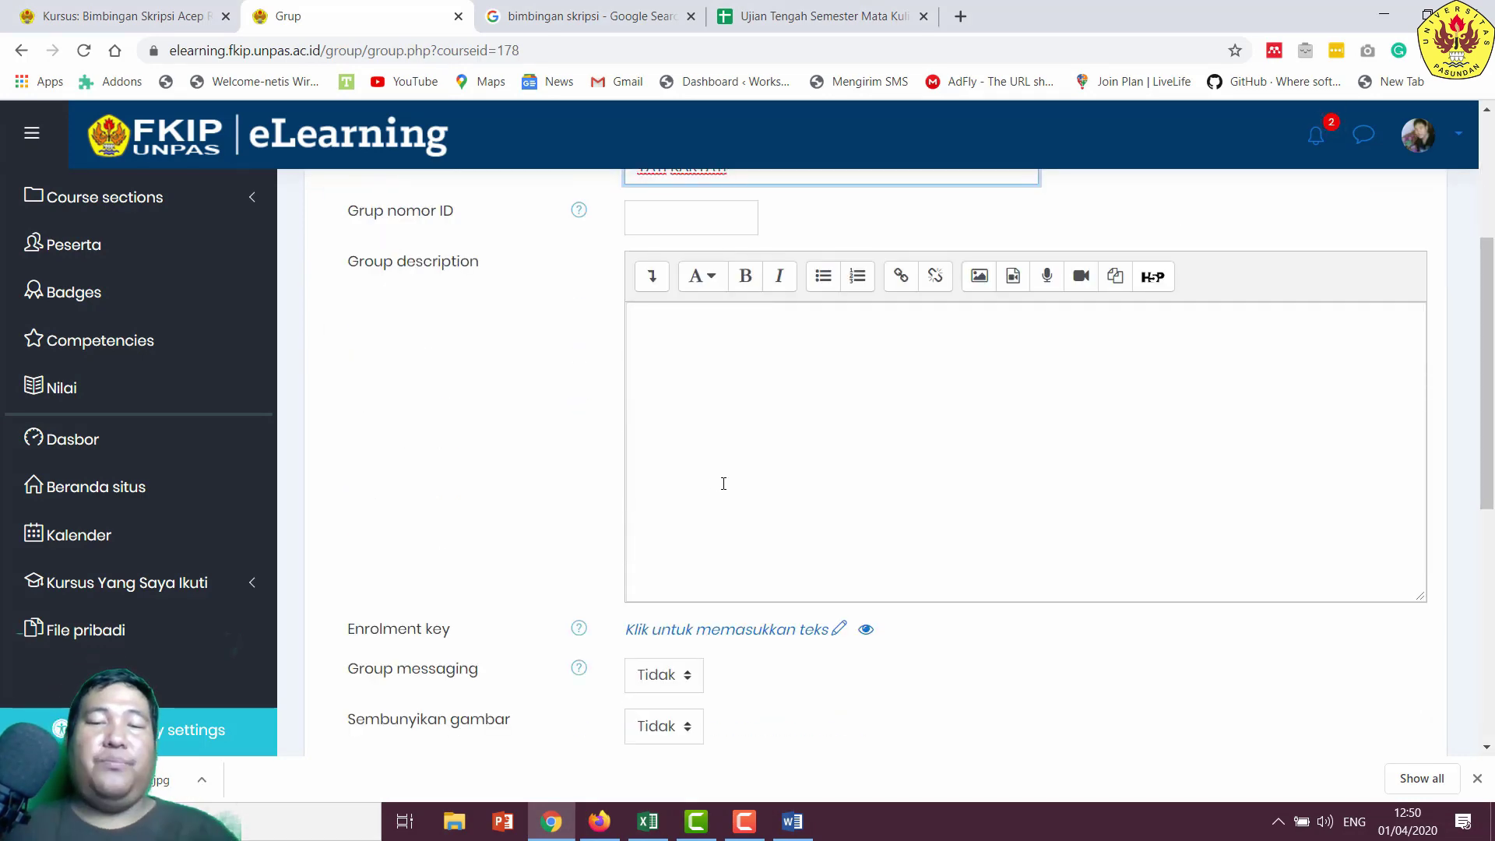
{"action": "scroll", "coordinate": [724, 484], "scroll_direction": "down", "scroll_amount": 5}
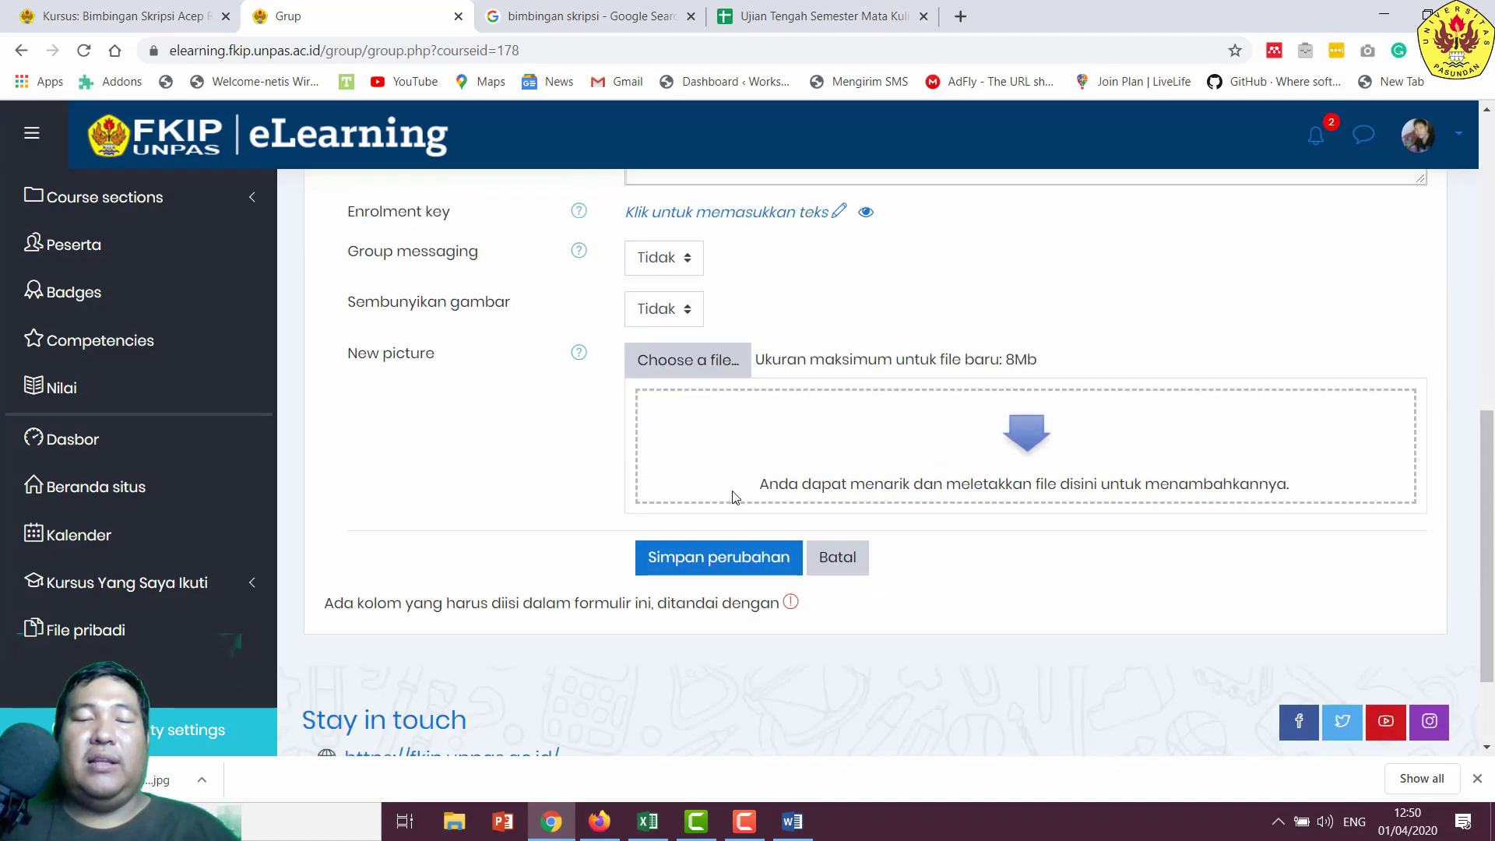
{"action": "scroll", "coordinate": [733, 497], "scroll_direction": "down", "scroll_amount": 1}
{"action": "scroll", "coordinate": [725, 349], "scroll_direction": "up", "scroll_amount": 6}
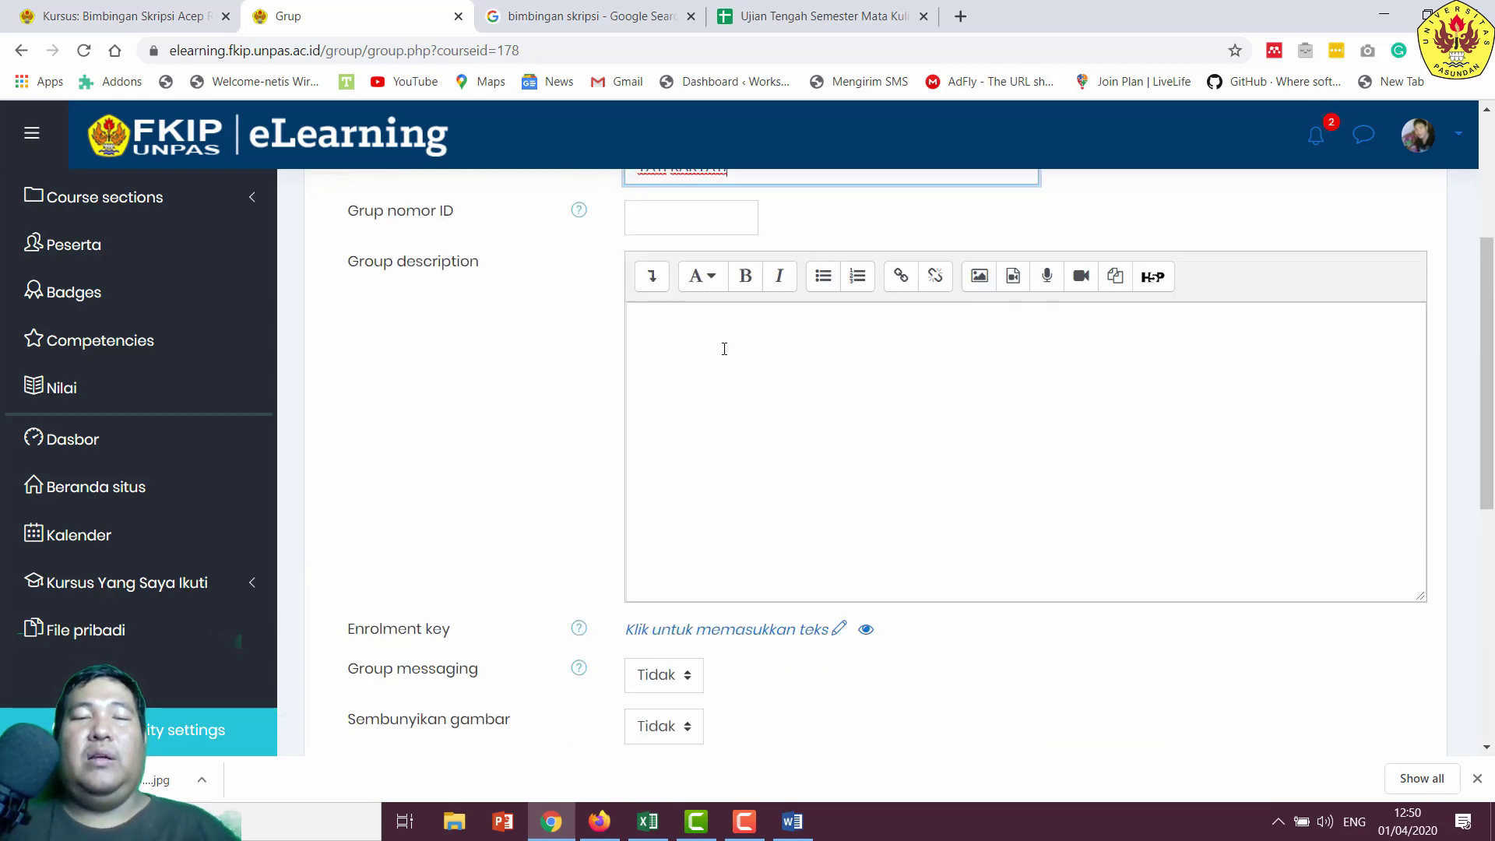
{"action": "scroll", "coordinate": [724, 349], "scroll_direction": "up", "scroll_amount": 3}
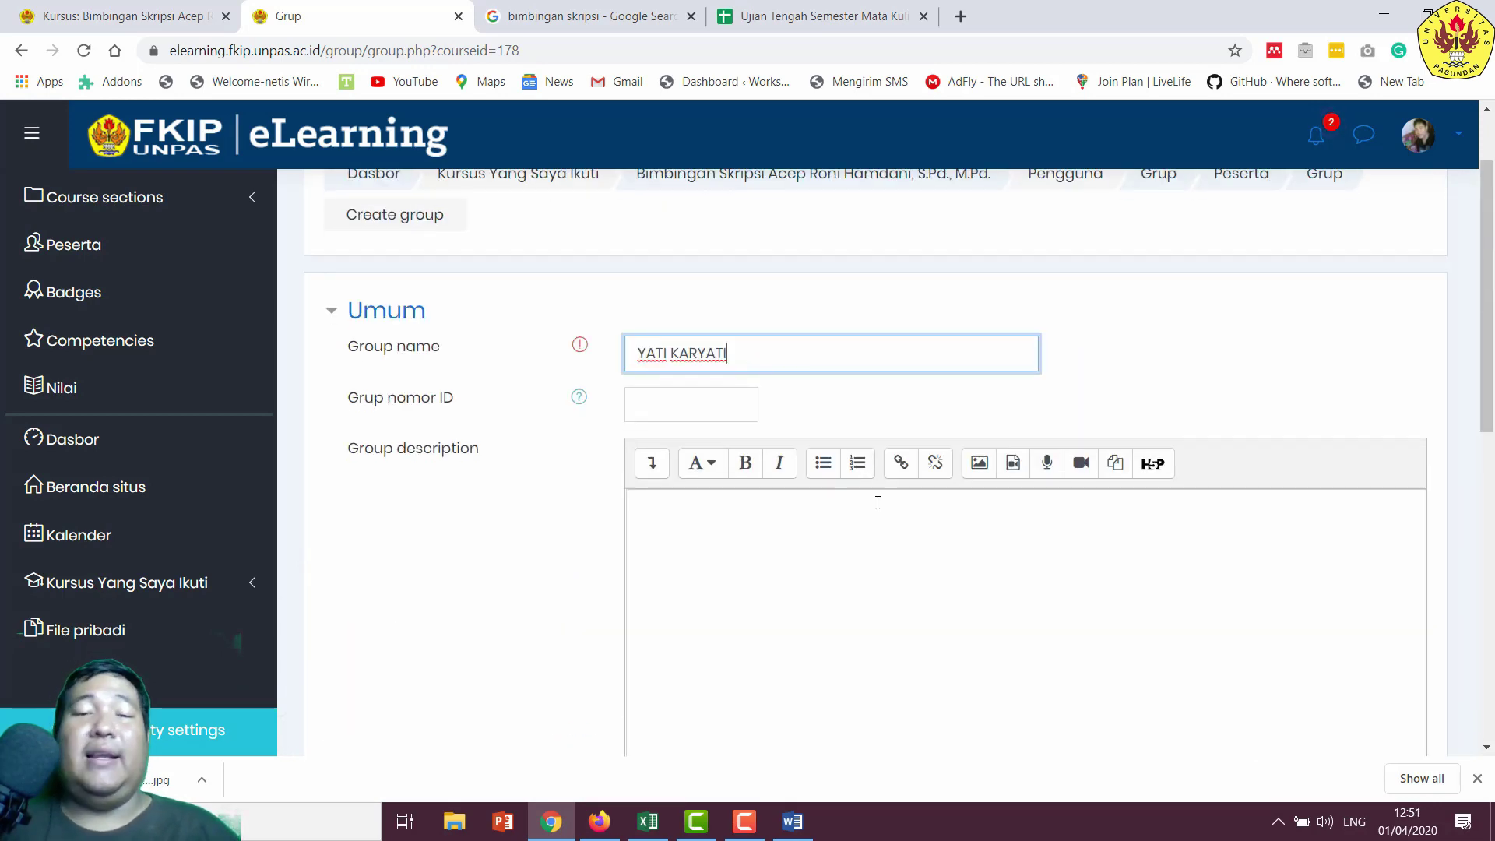
{"action": "scroll", "coordinate": [879, 501], "scroll_direction": "down", "scroll_amount": 4}
{"action": "scroll", "coordinate": [780, 483], "scroll_direction": "down", "scroll_amount": 4}
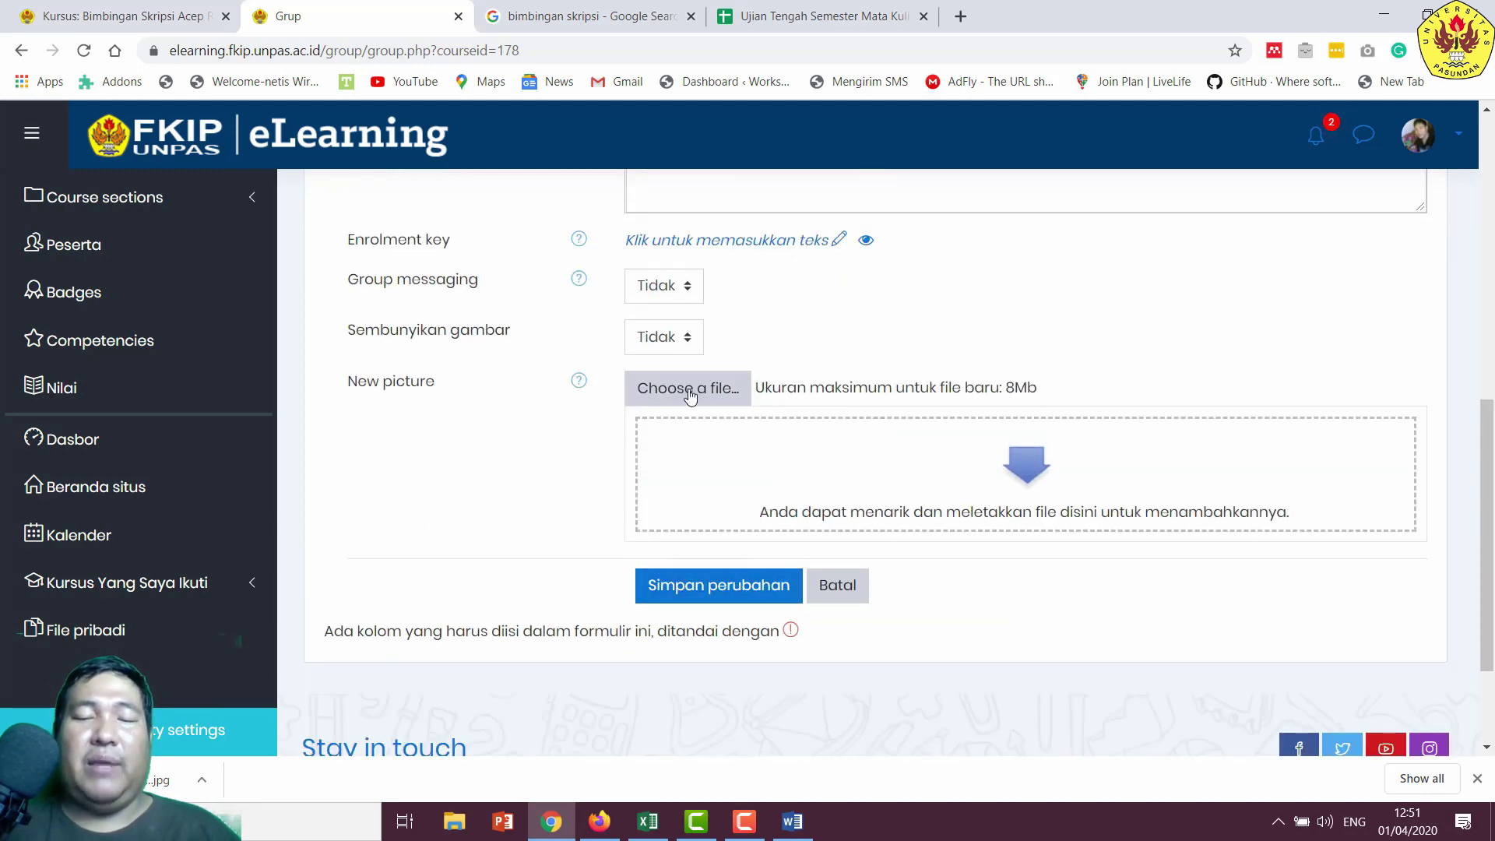
{"action": "scroll", "coordinate": [811, 431], "scroll_direction": "up", "scroll_amount": 3}
{"action": "scroll", "coordinate": [812, 546], "scroll_direction": "down", "scroll_amount": 2}
{"action": "scroll", "coordinate": [813, 613], "scroll_direction": "down", "scroll_amount": 1}
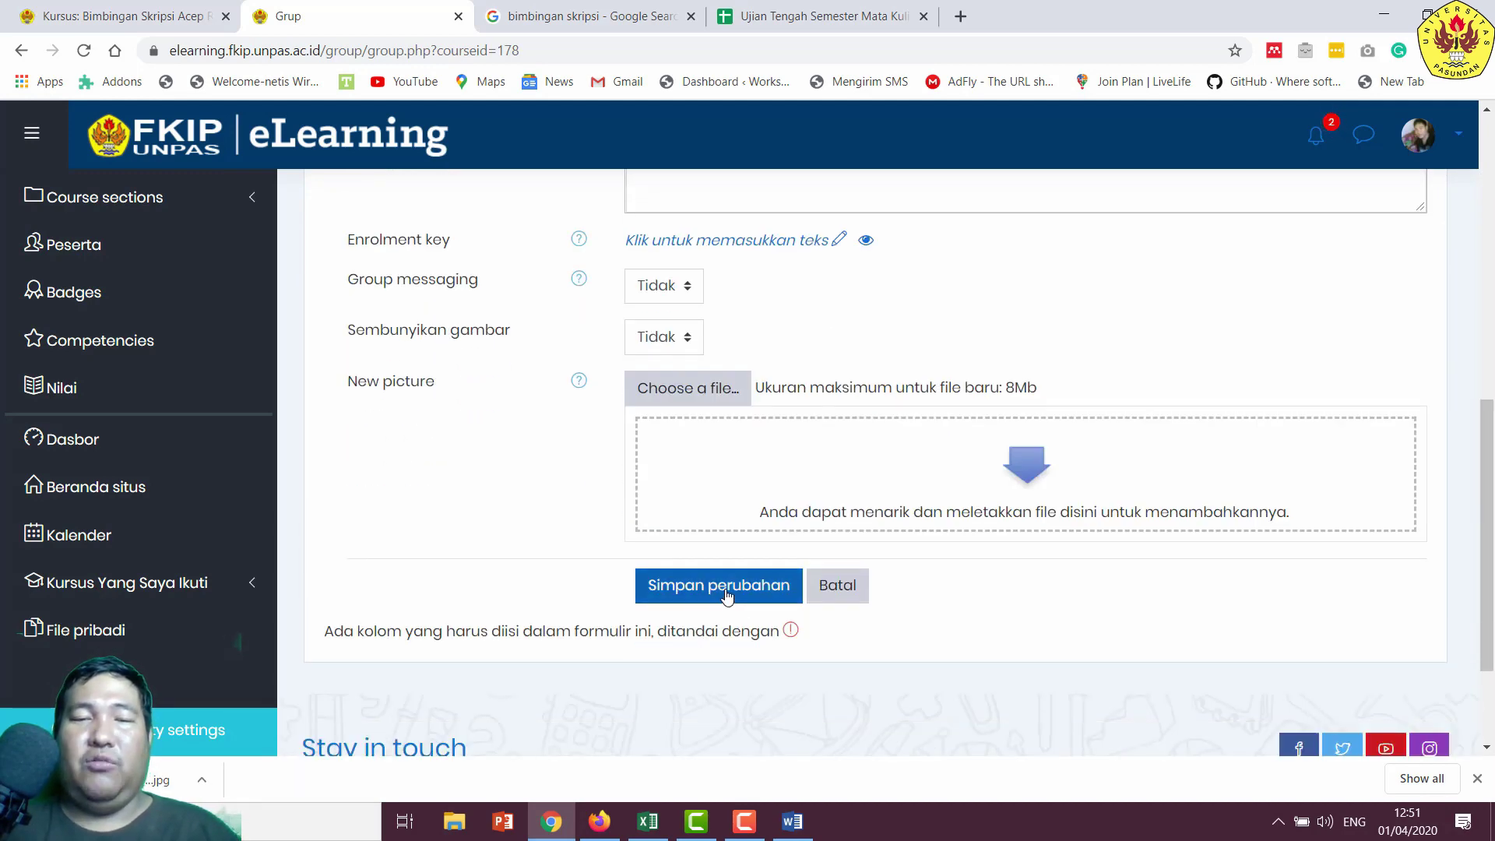
{"action": "left_click", "coordinate": [727, 592]}
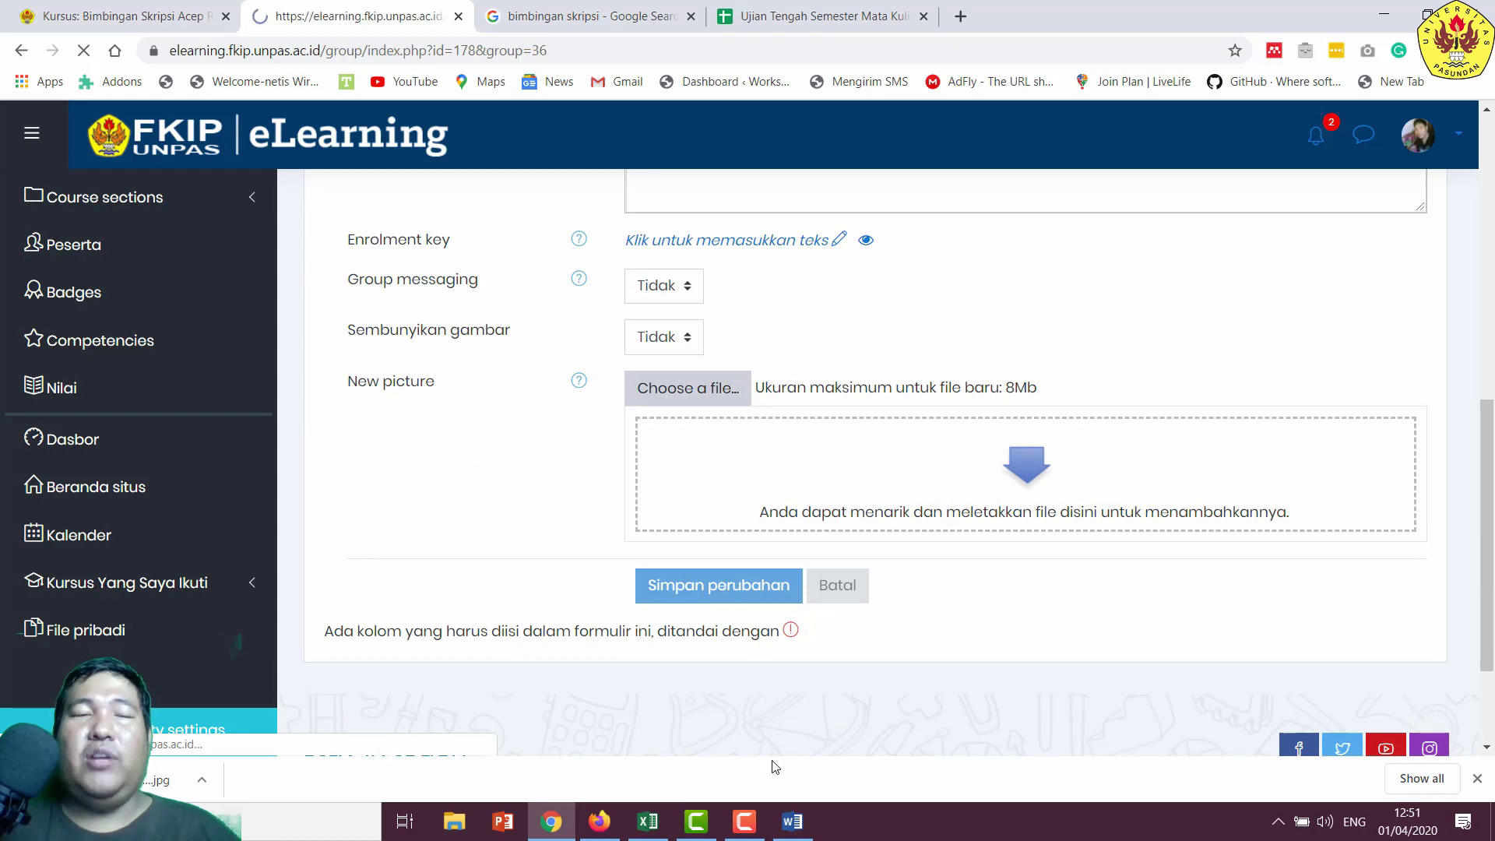
{"action": "left_click", "coordinate": [794, 824]}
{"action": "left_click", "coordinate": [794, 824]}
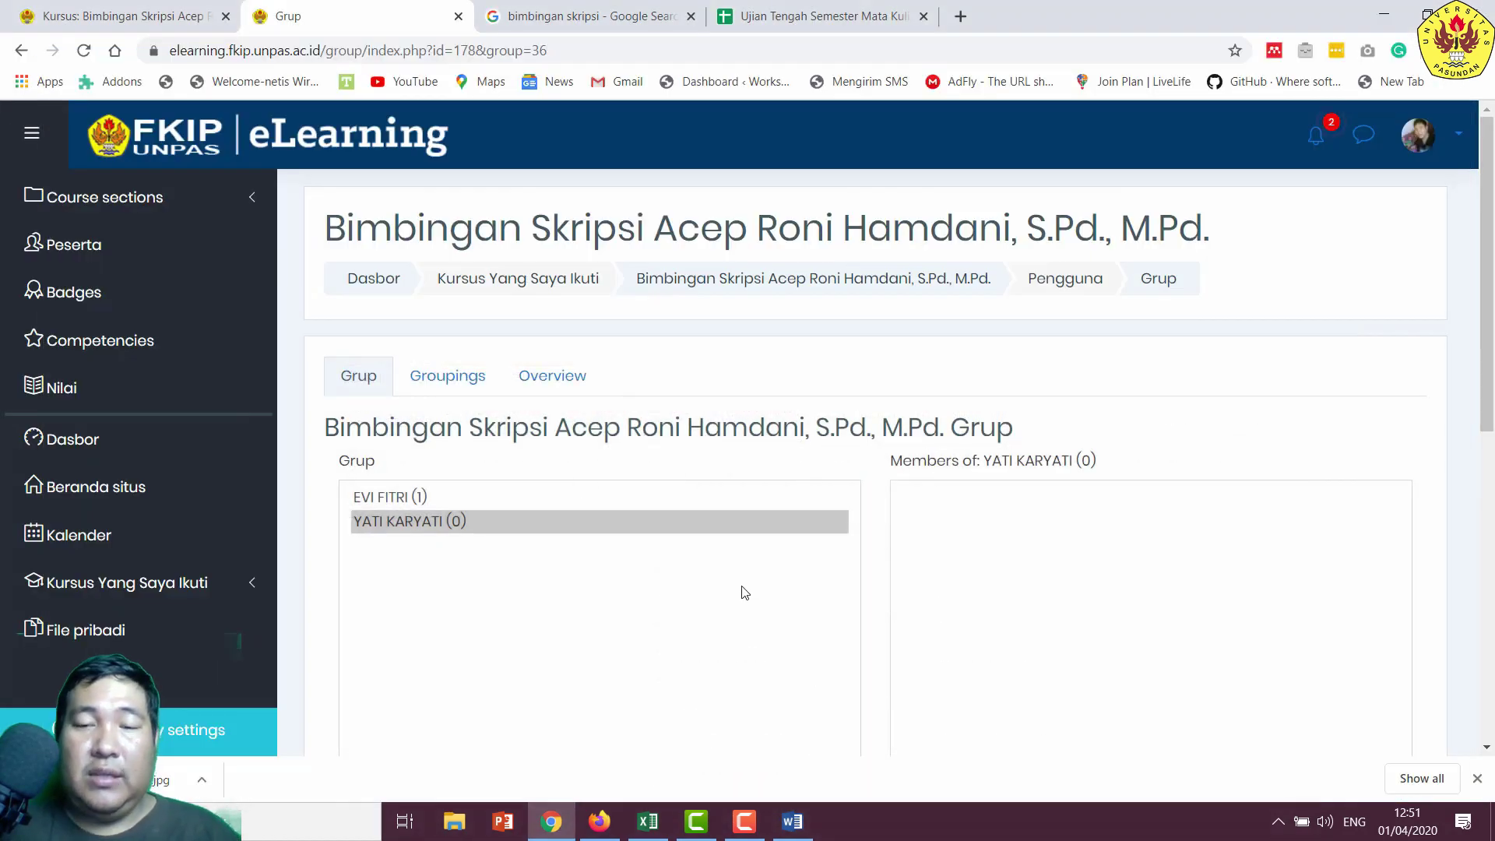
- Add the namesake student to the new group and return to the groups overview
{"action": "scroll", "coordinate": [857, 623], "scroll_direction": "down", "scroll_amount": 1}
{"action": "left_click", "coordinate": [979, 668]}
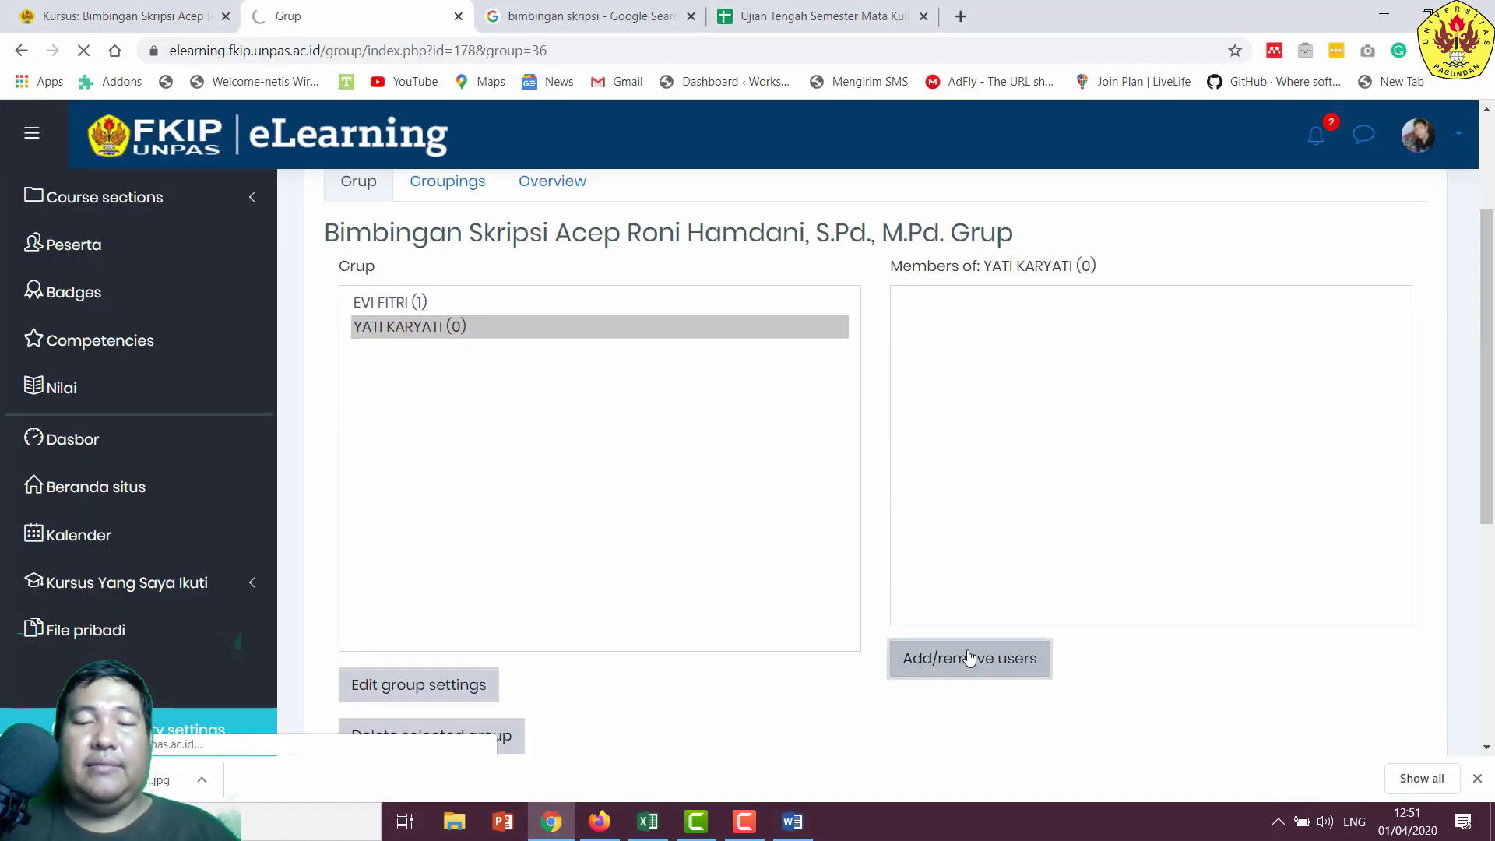
{"action": "scroll", "coordinate": [898, 475], "scroll_direction": "down", "scroll_amount": 2}
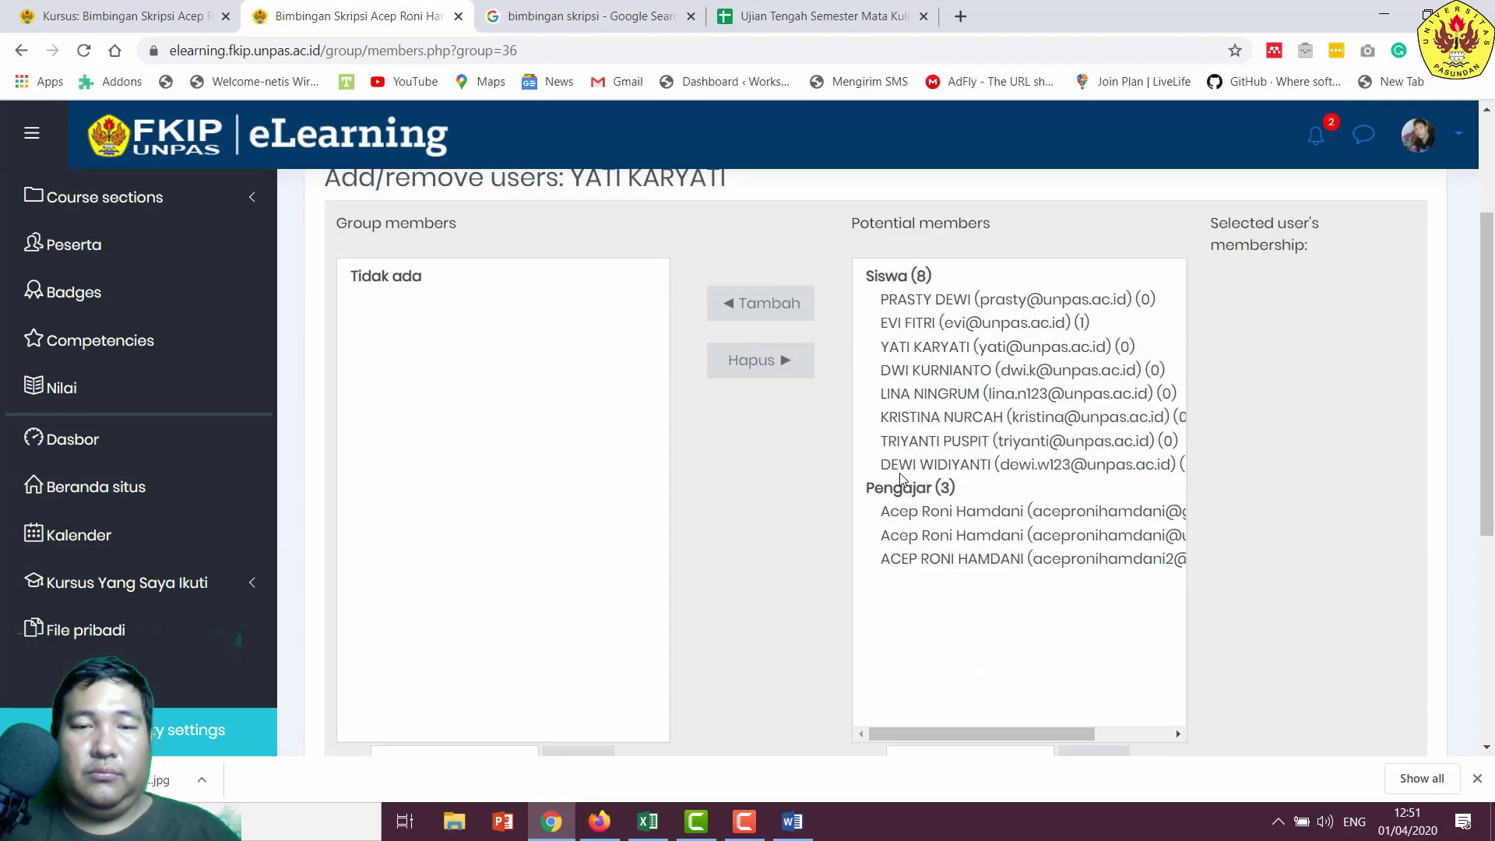
{"action": "left_click", "coordinate": [952, 347]}
{"action": "scroll", "coordinate": [748, 456], "scroll_direction": "down", "scroll_amount": 5}
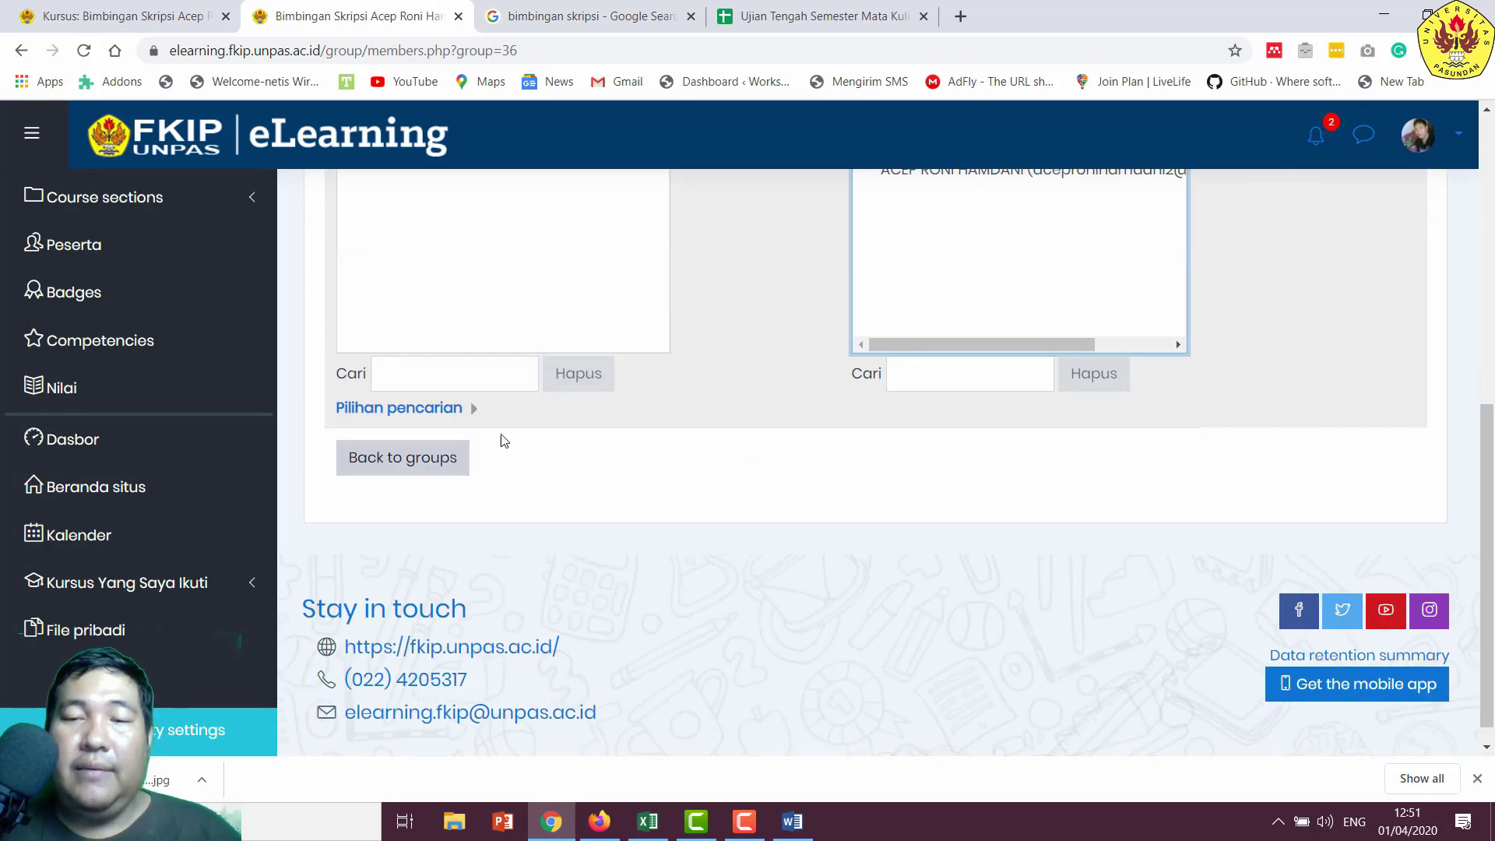
{"action": "scroll", "coordinate": [811, 487], "scroll_direction": "up", "scroll_amount": 5}
{"action": "left_click", "coordinate": [781, 307]}
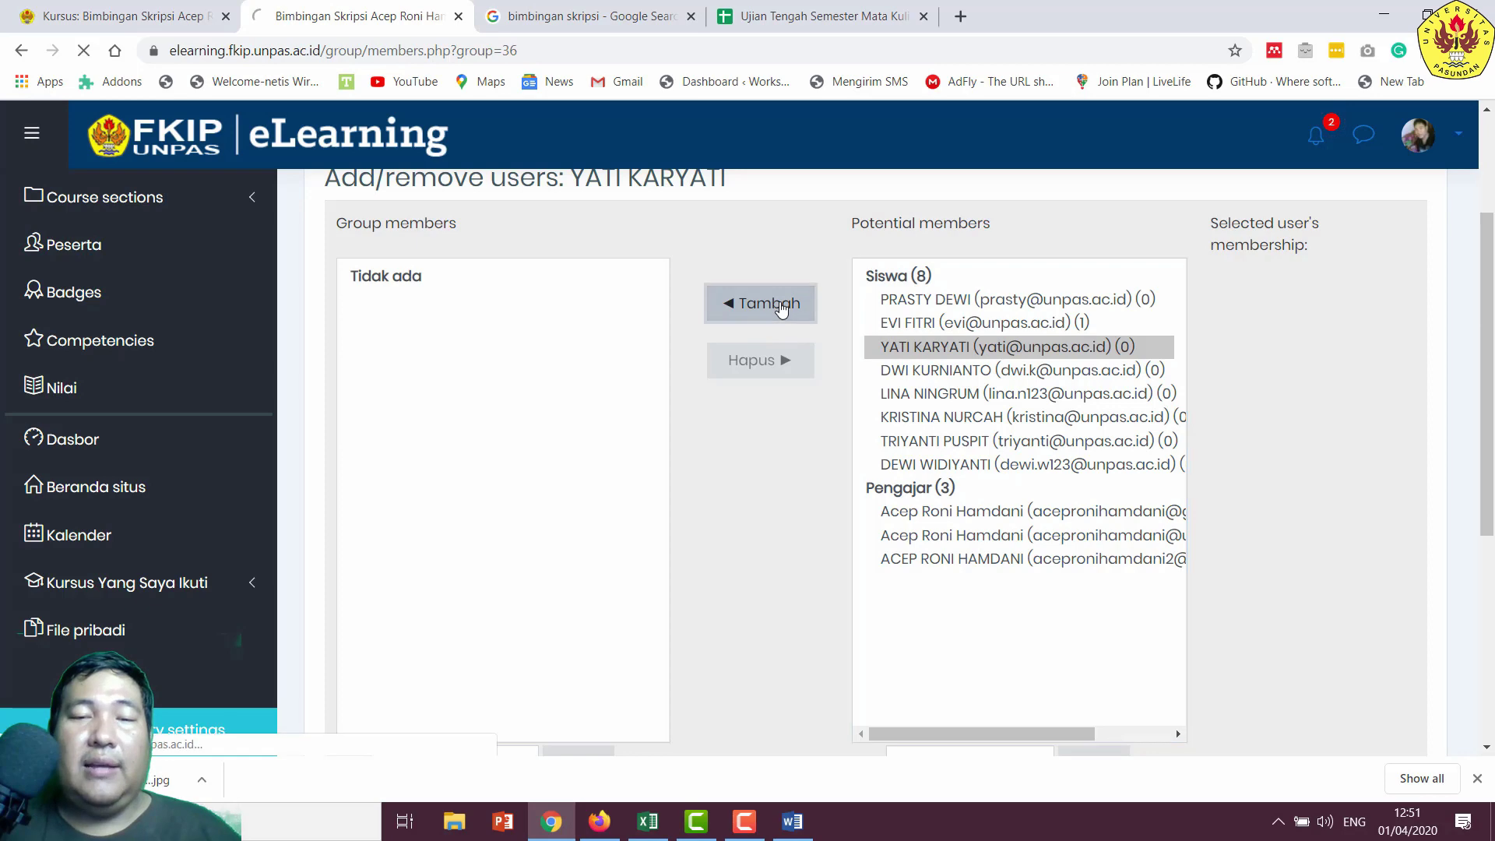
{"action": "scroll", "coordinate": [823, 352], "scroll_direction": "down", "scroll_amount": 5}
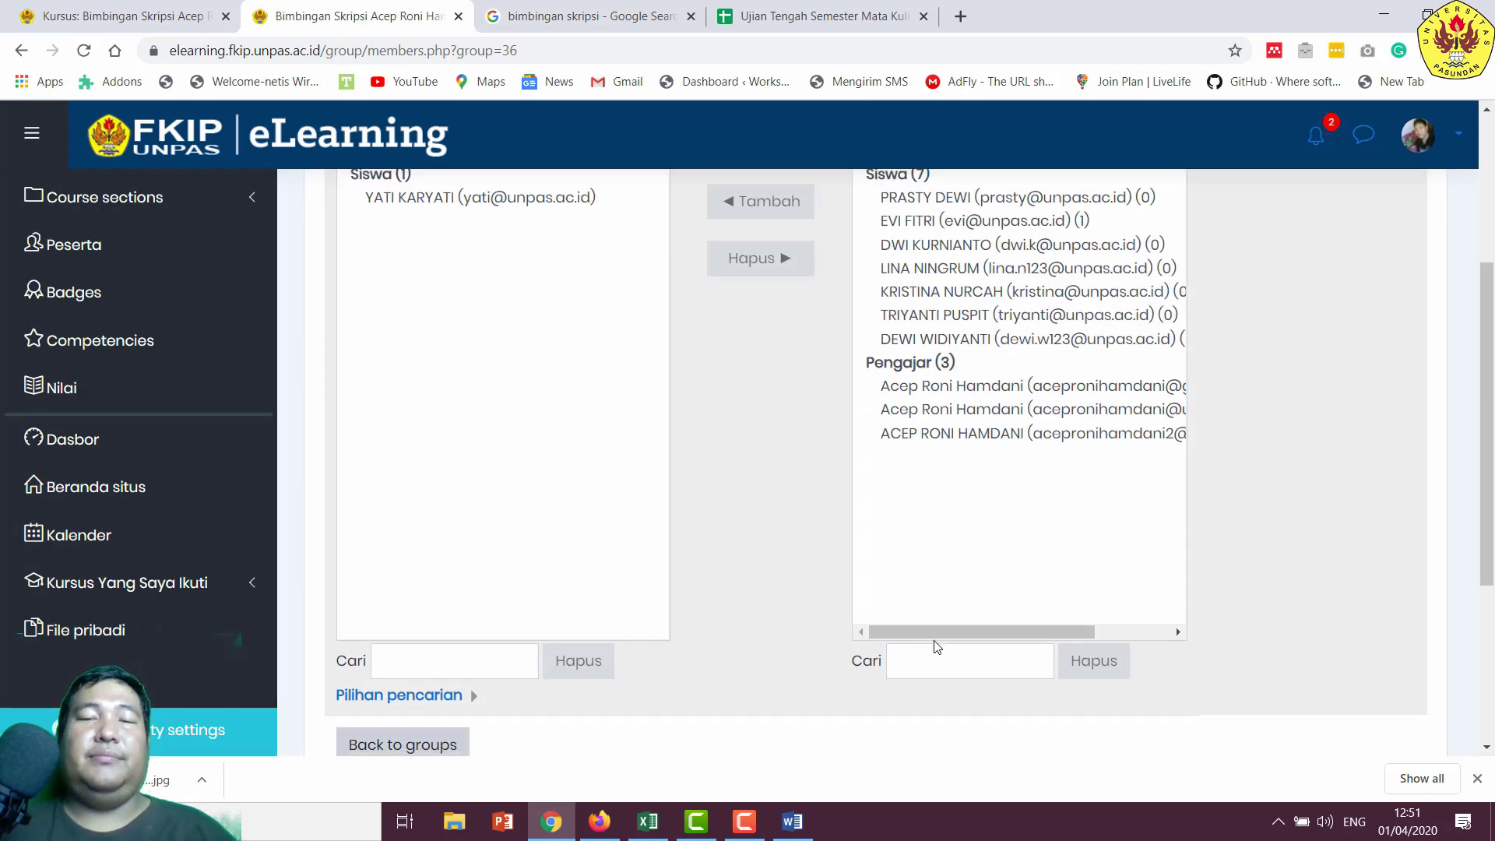
{"action": "left_click", "coordinate": [428, 461]}
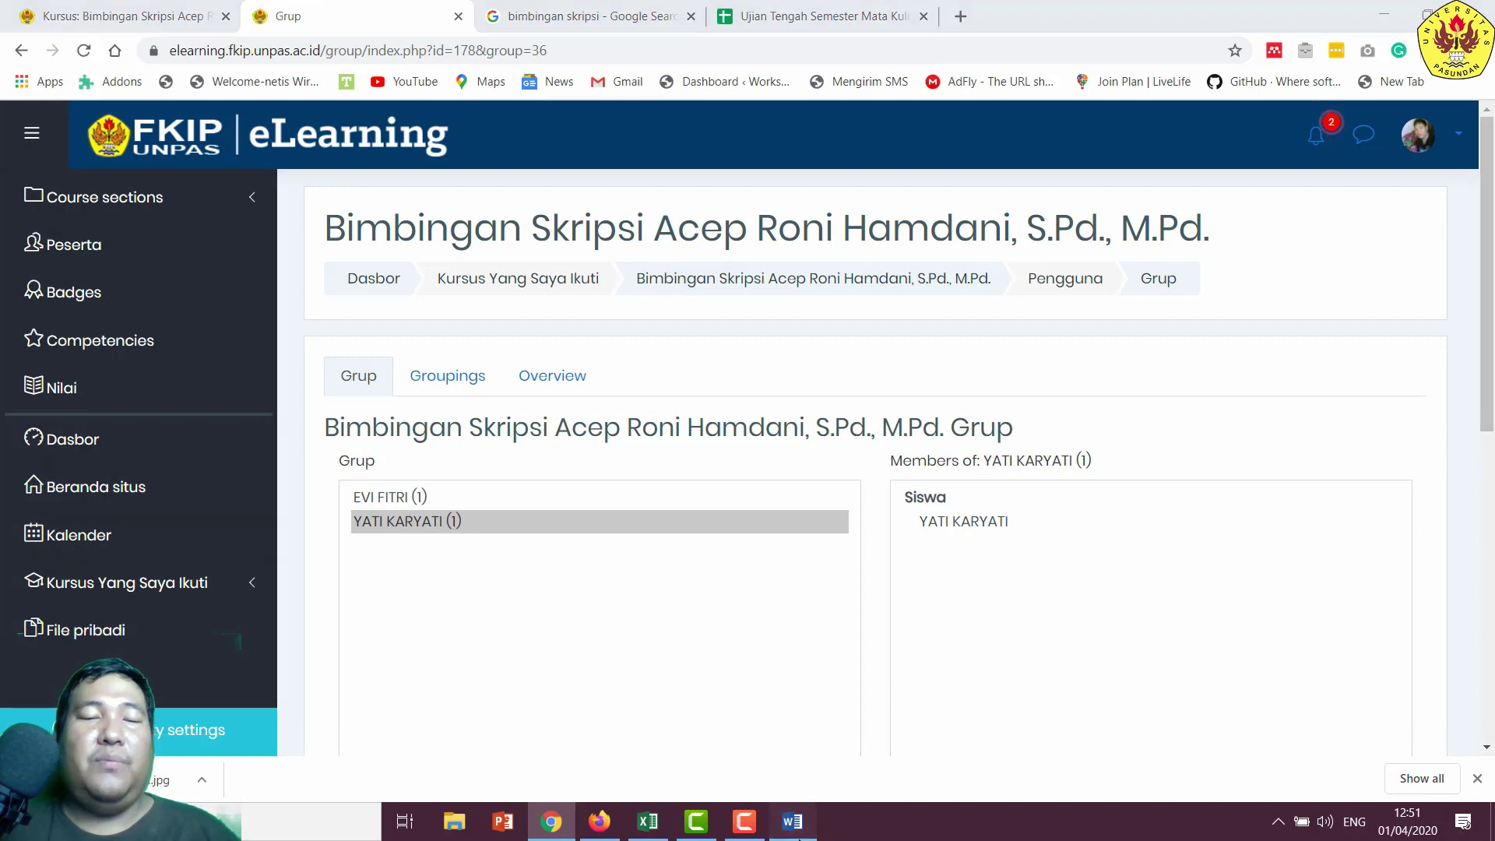
- Copy the next student's name from Word and open a new group form
{"action": "left_click", "coordinate": [792, 822]}
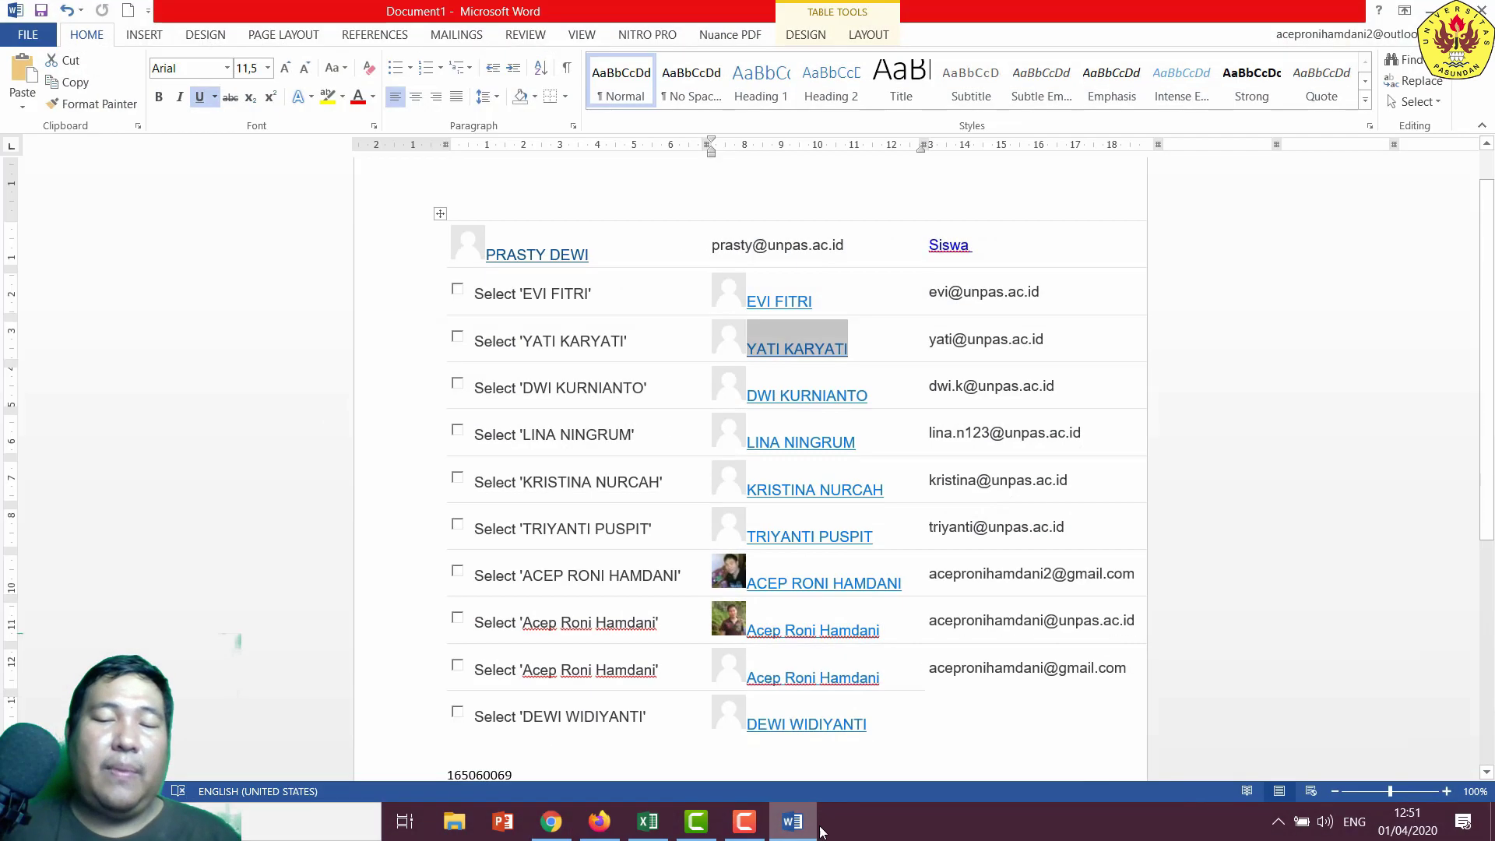
{"action": "left_click_drag", "start_coordinate": [880, 391], "coordinate": [746, 395]}
{"action": "right_click", "coordinate": [749, 393]}
{"action": "left_click", "coordinate": [821, 433]}
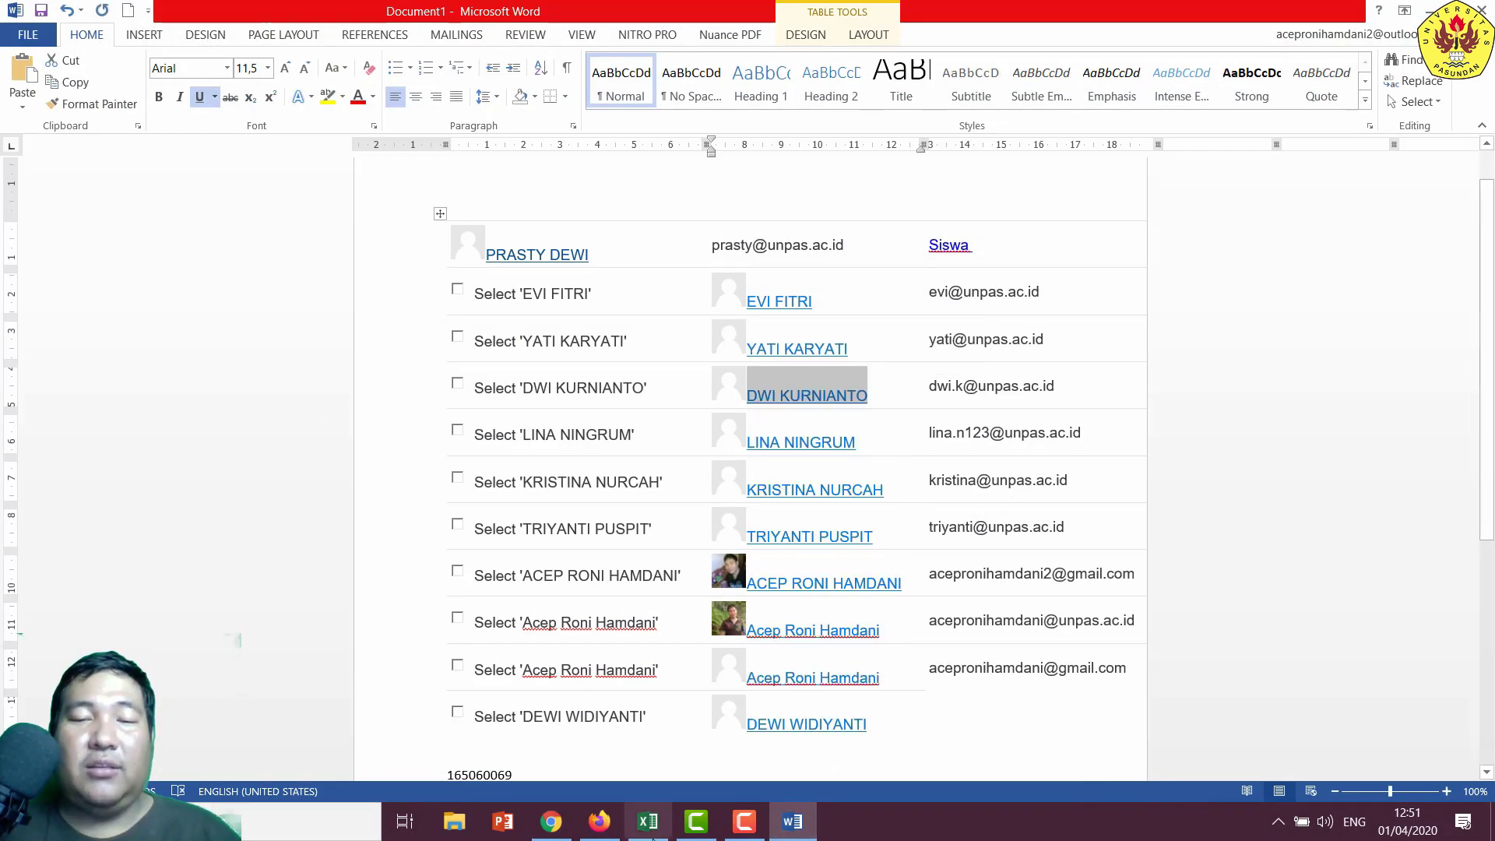
{"action": "left_click", "coordinate": [551, 822]}
{"action": "scroll", "coordinate": [545, 676], "scroll_direction": "down", "scroll_amount": 4}
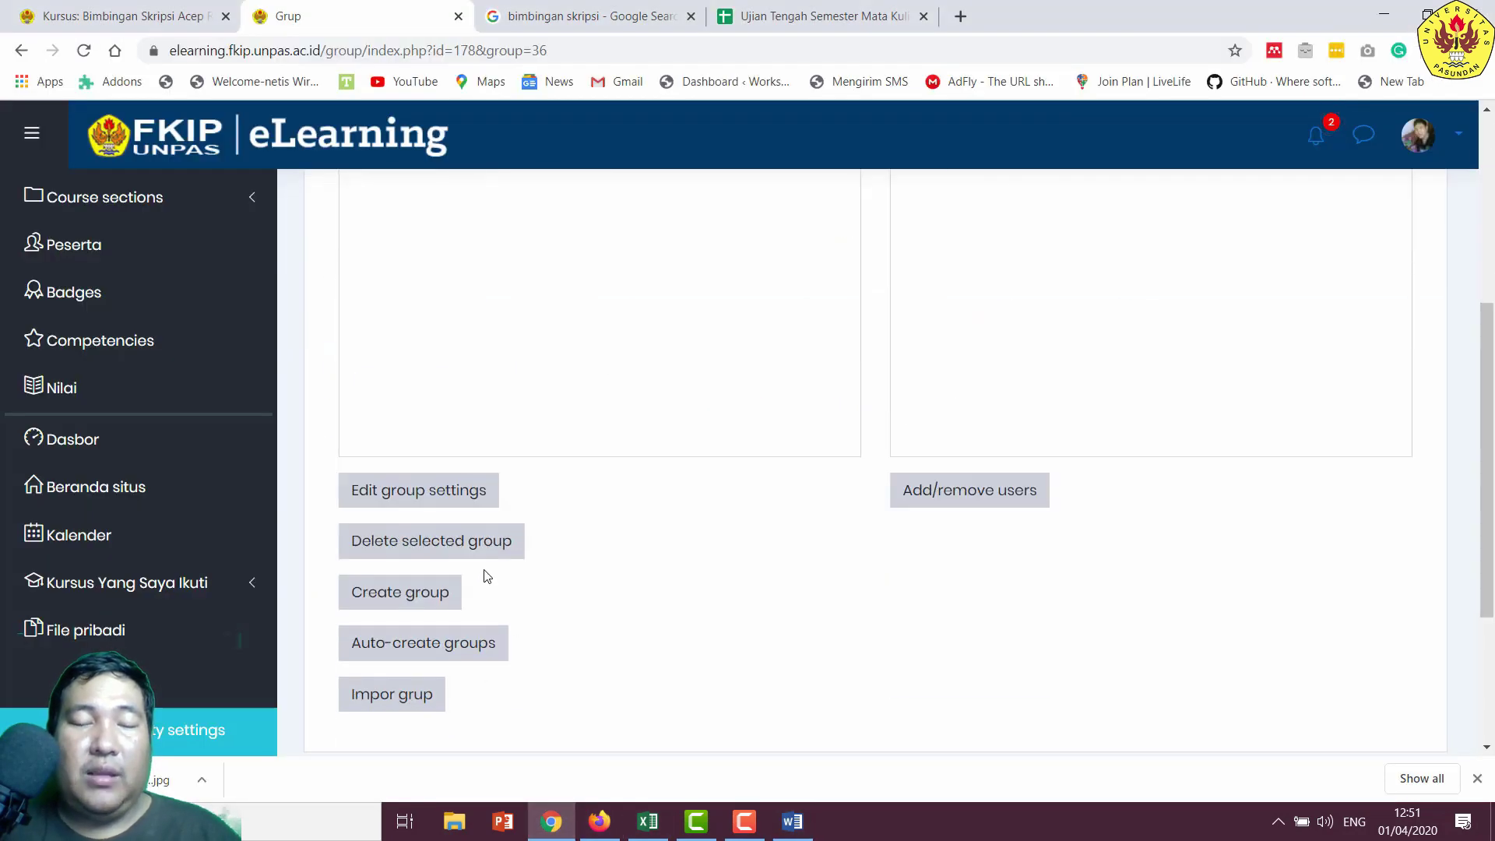
{"action": "left_click", "coordinate": [401, 594]}
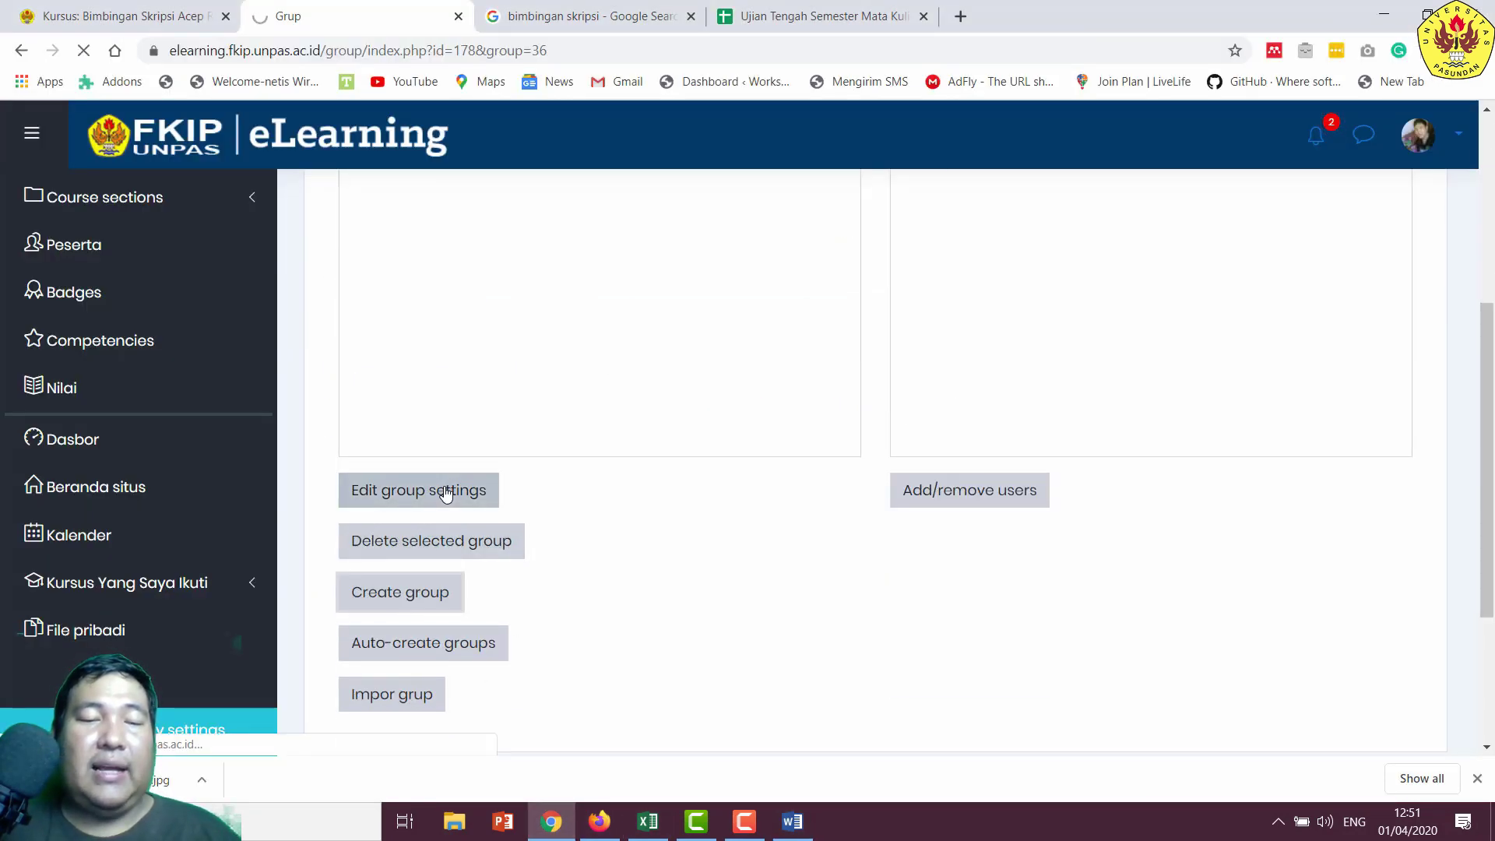
- Create the group from the pasted student name and add that student as its member
{"action": "left_click", "coordinate": [663, 460]}
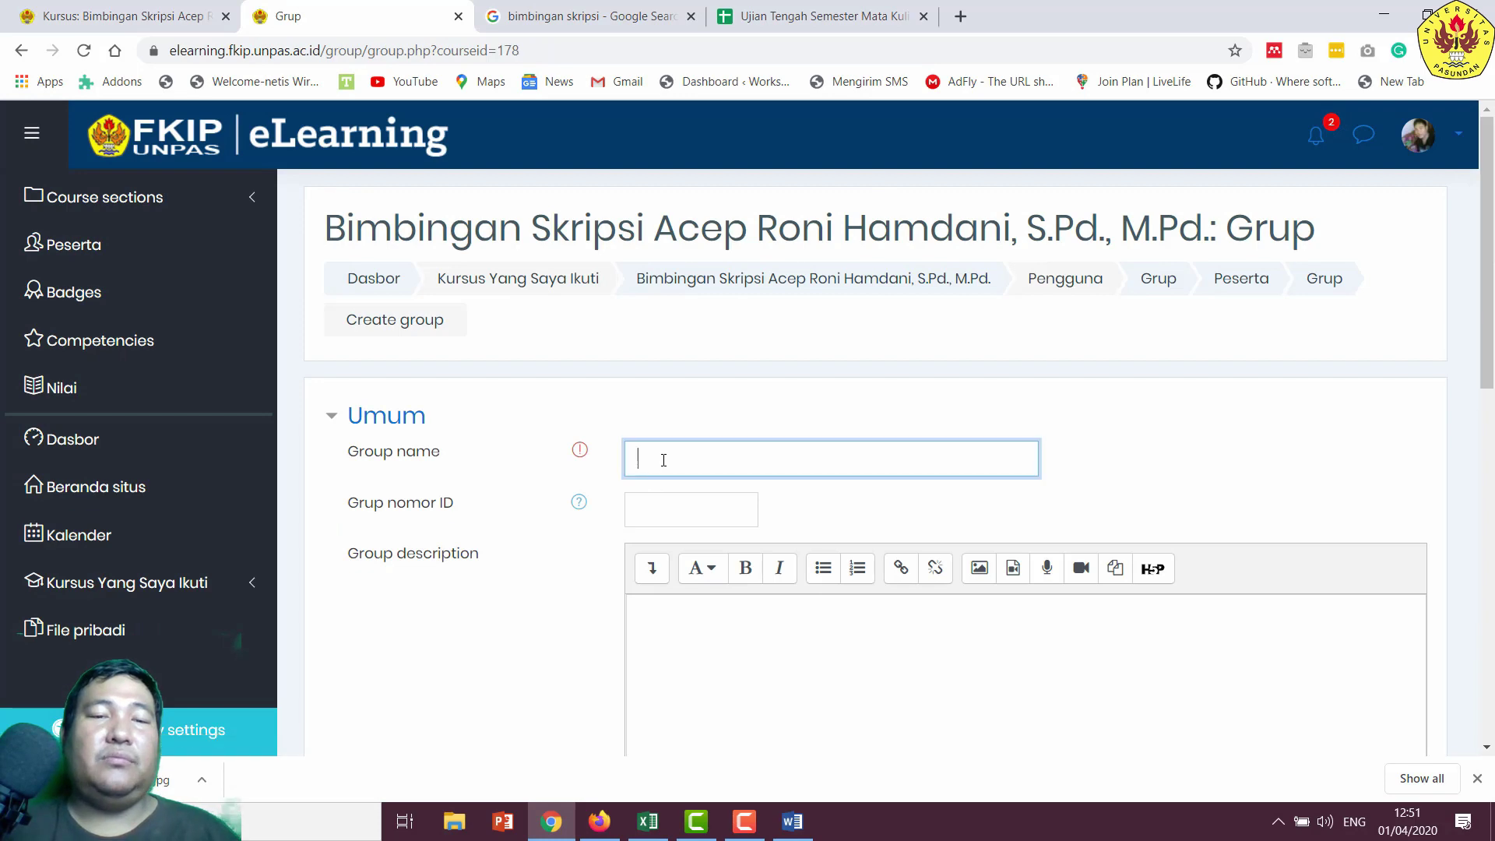
{"action": "key", "text": "ctrl+v"}
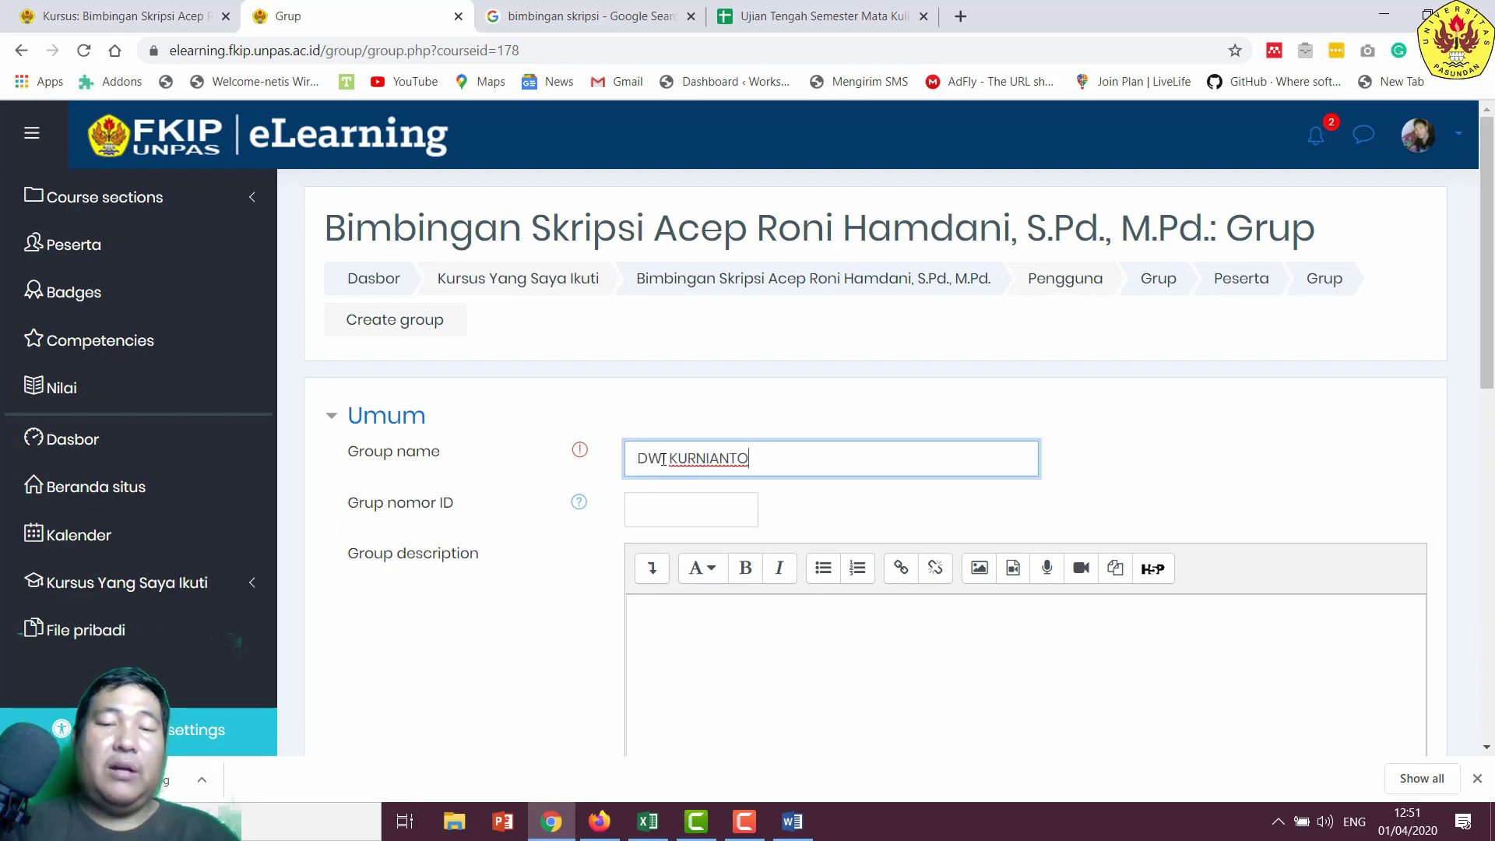
{"action": "scroll", "coordinate": [691, 484], "scroll_direction": "down", "scroll_amount": 9}
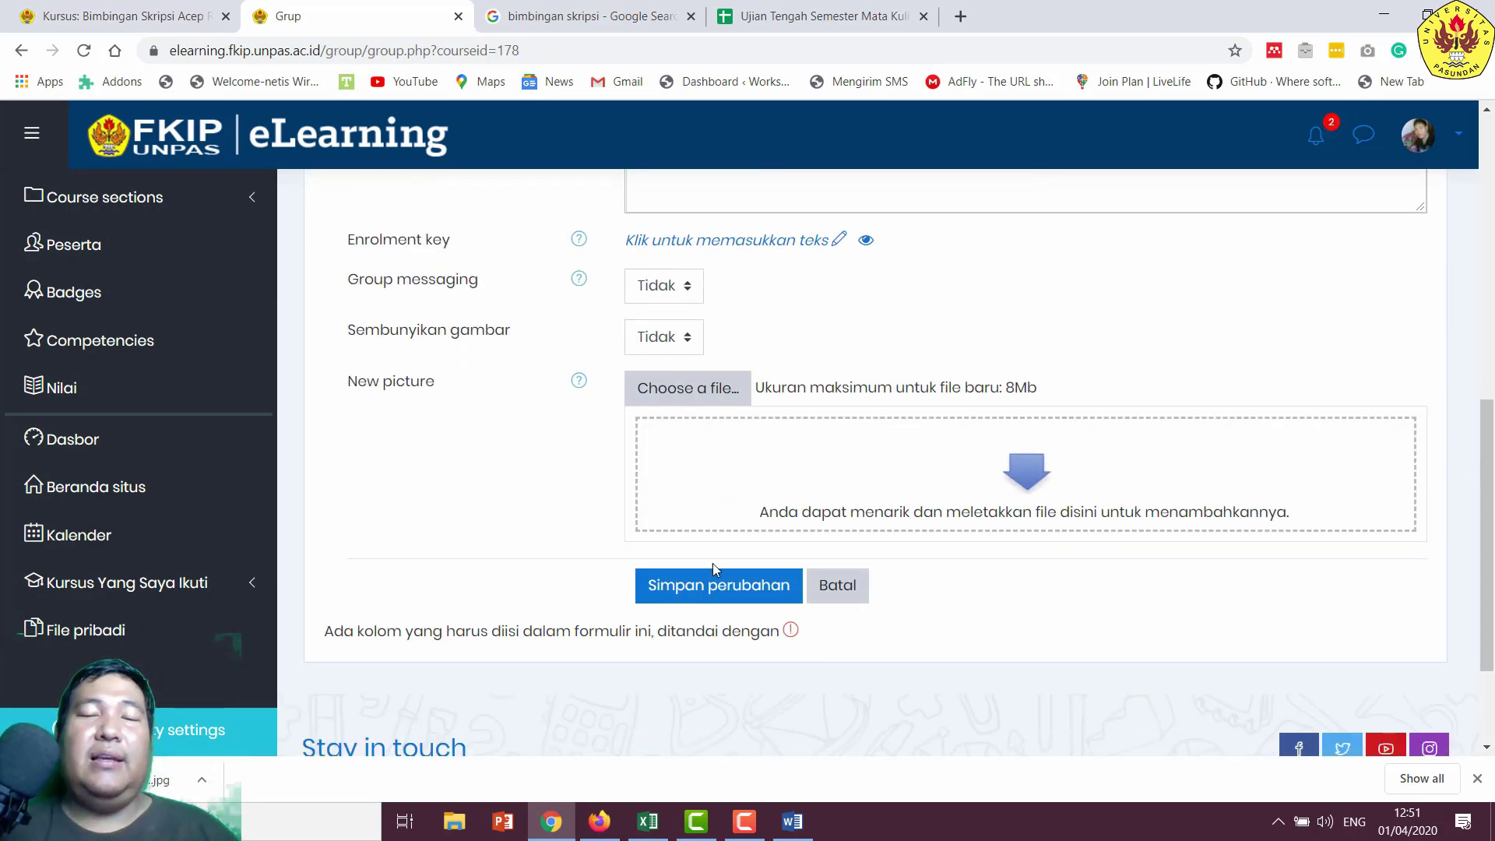
{"action": "left_click", "coordinate": [701, 594]}
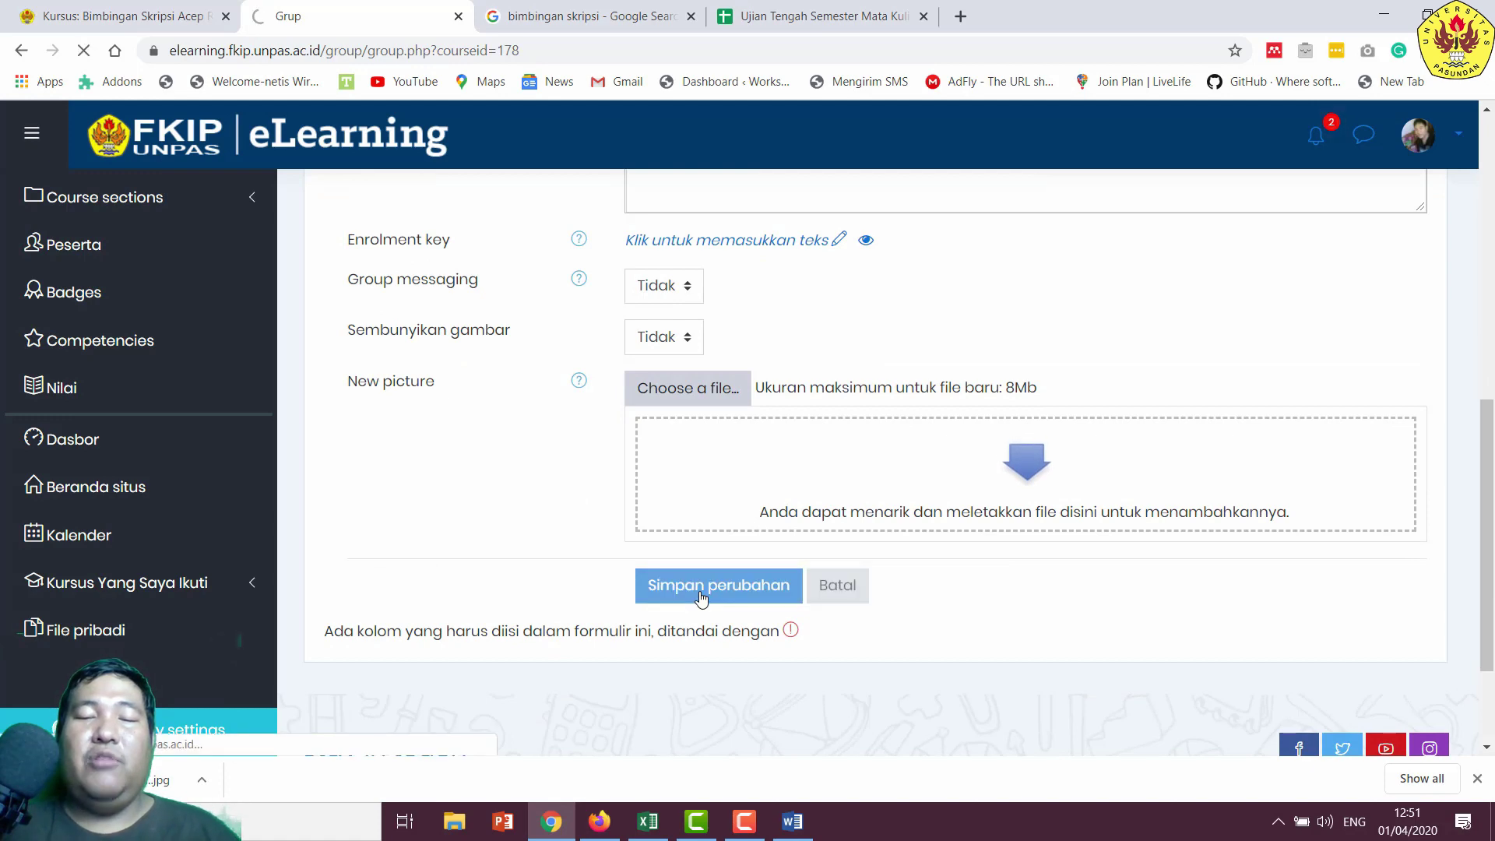
{"action": "scroll", "coordinate": [596, 518], "scroll_direction": "down", "scroll_amount": 4}
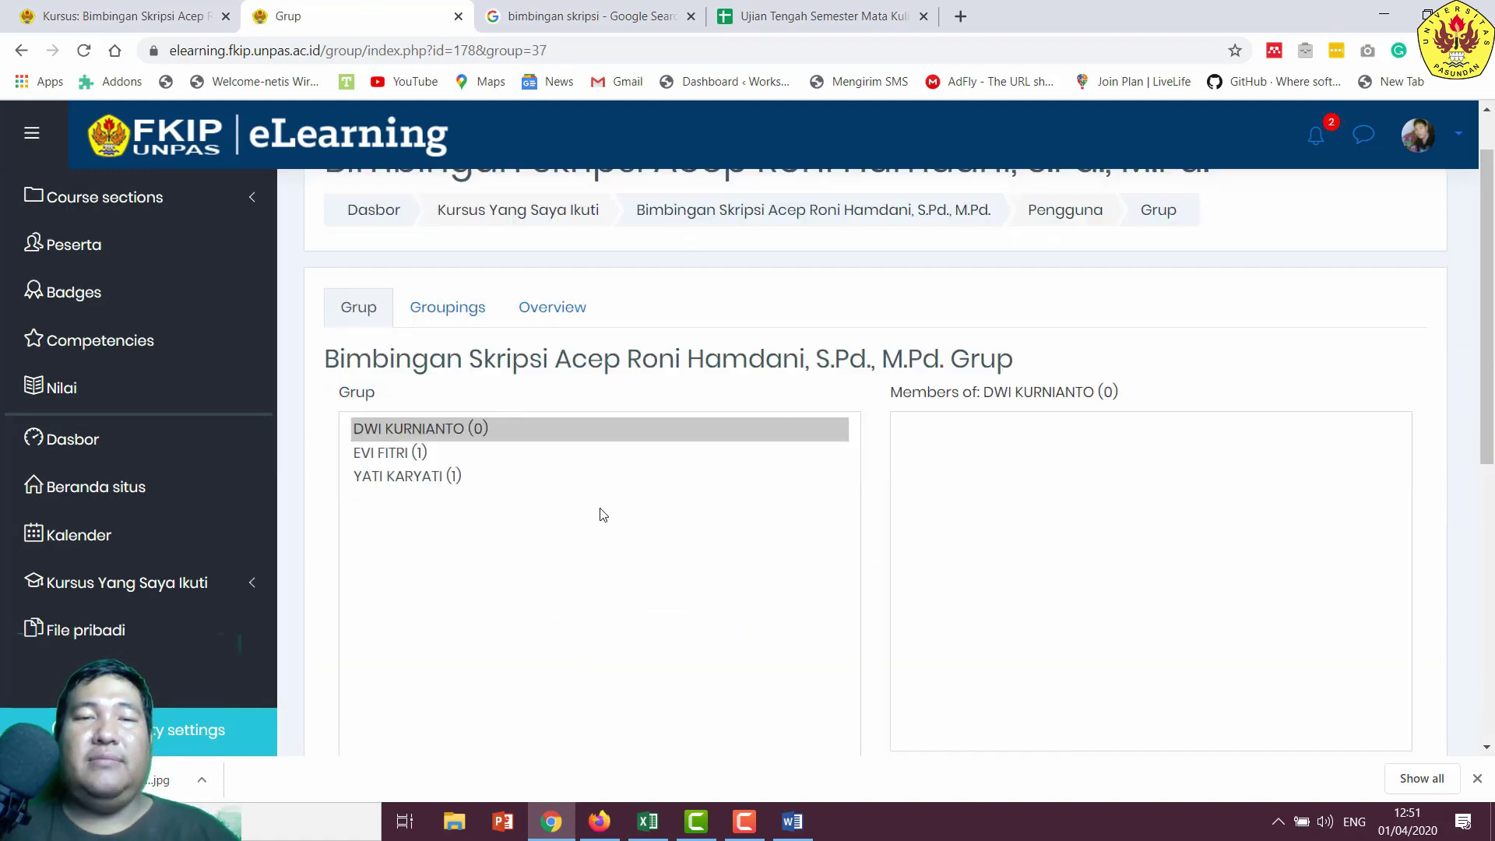
{"action": "left_click", "coordinate": [958, 563]}
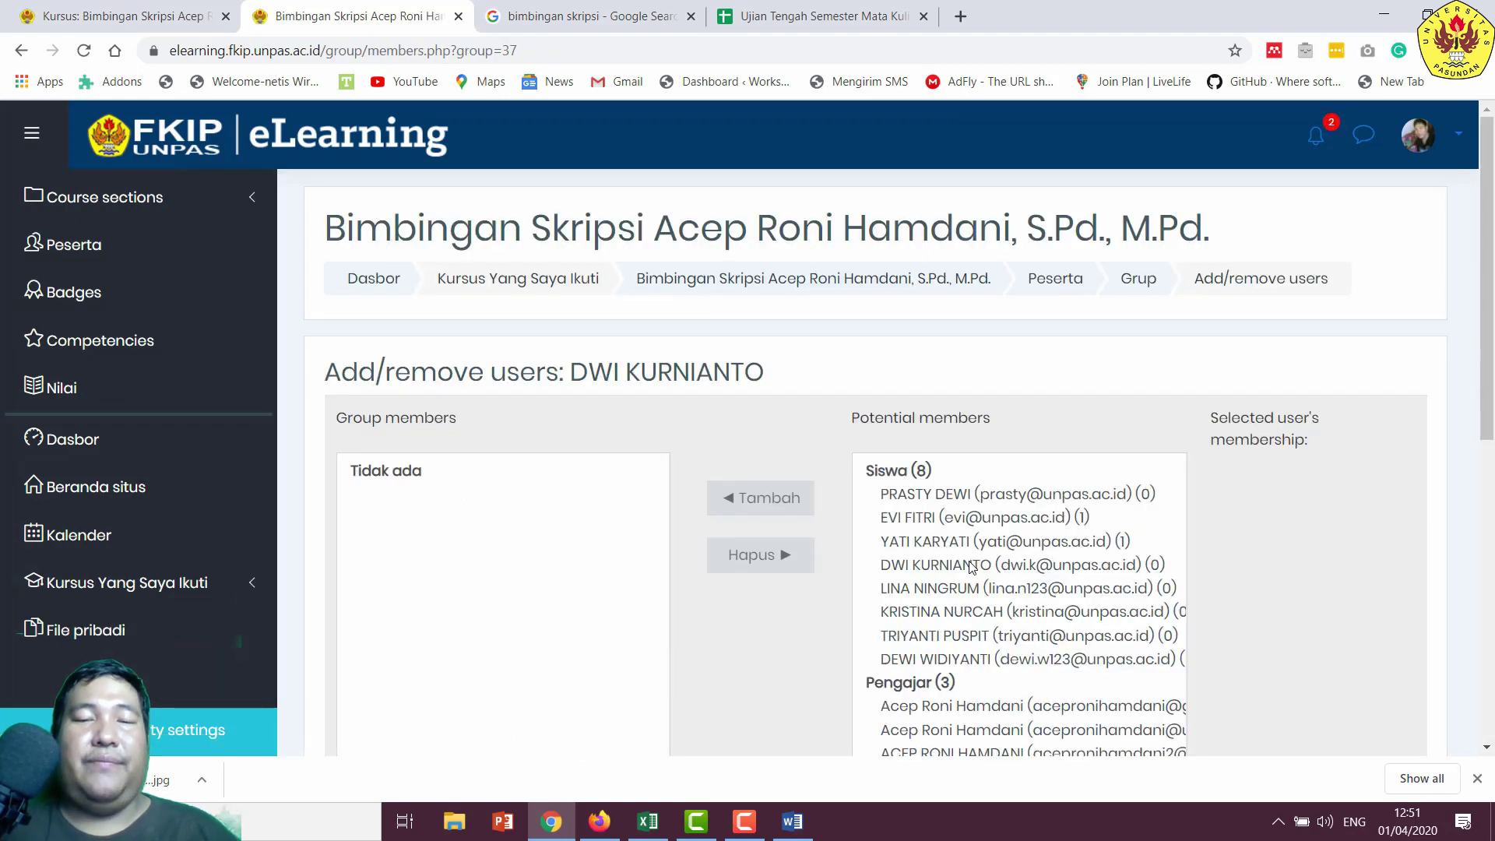
{"action": "left_click", "coordinate": [972, 567]}
{"action": "scroll", "coordinate": [861, 523], "scroll_direction": "down", "scroll_amount": 2}
{"action": "left_click", "coordinate": [763, 333]}
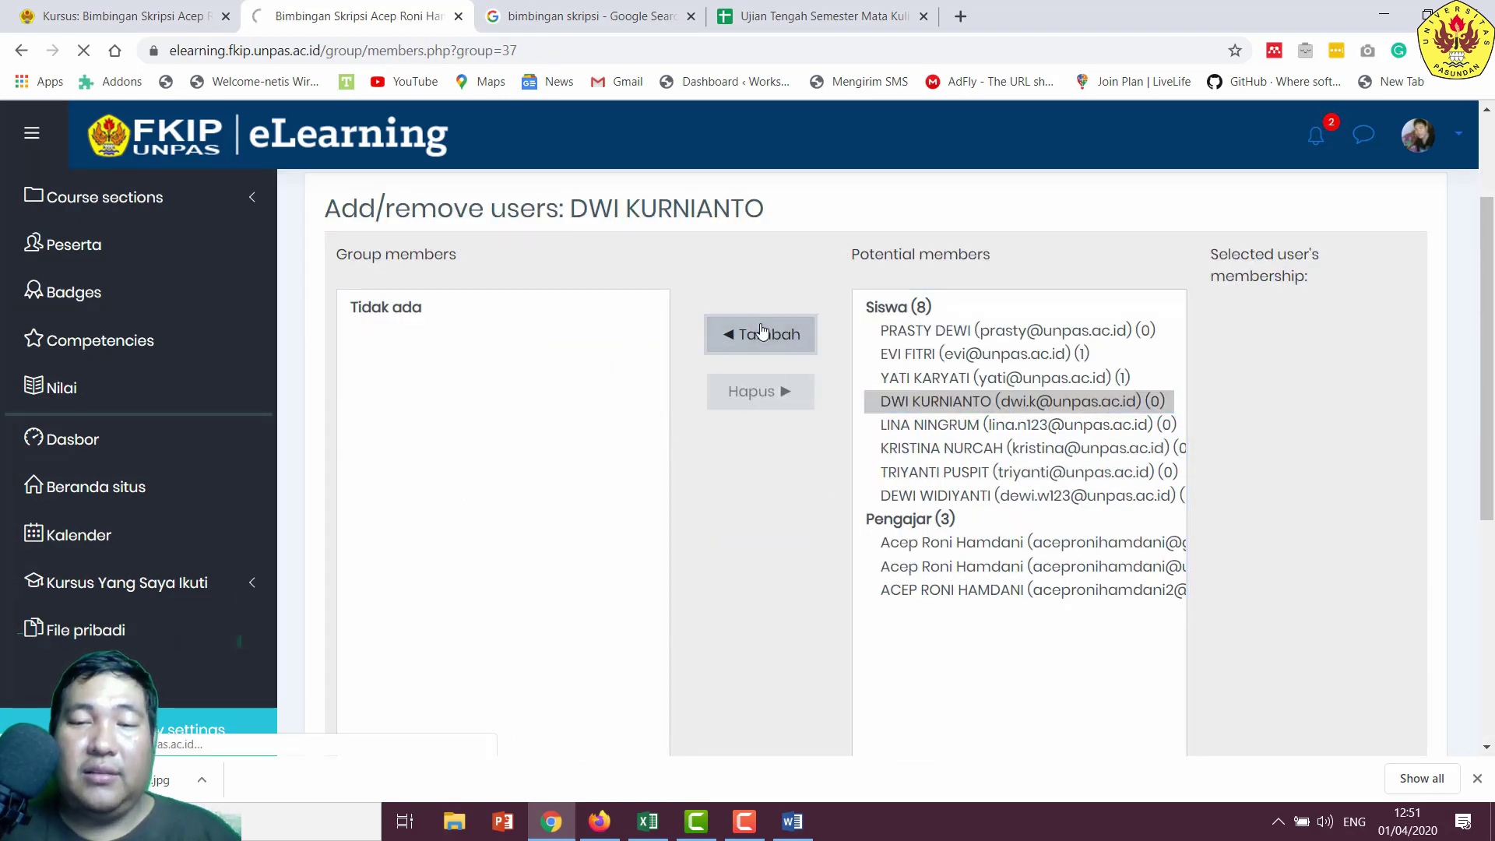
{"action": "scroll", "coordinate": [640, 464], "scroll_direction": "down", "scroll_amount": 6}
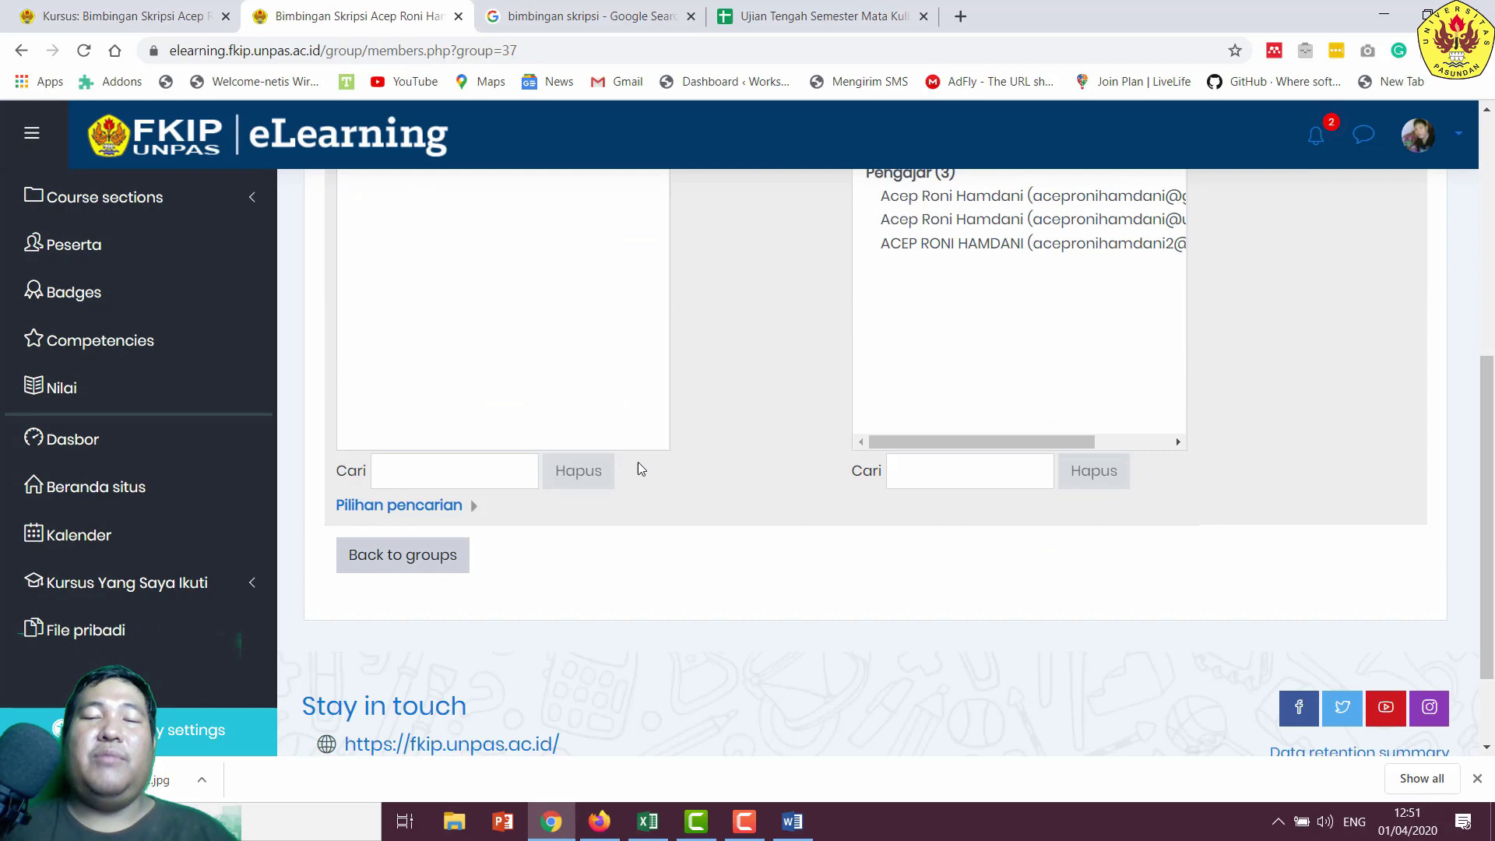
{"action": "left_click", "coordinate": [381, 571]}
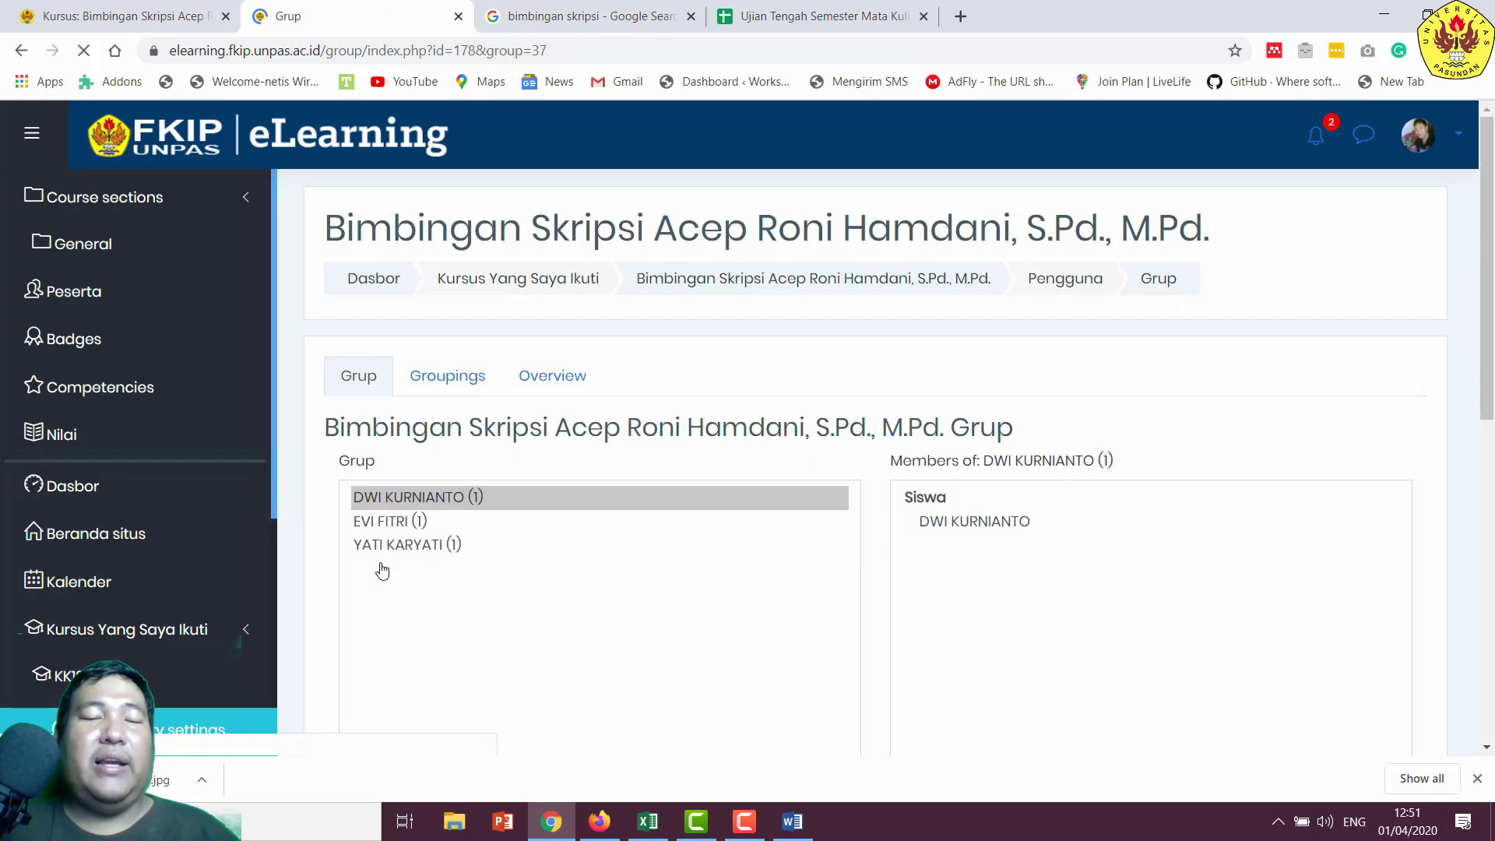
- Open a blank new-group form and copy the fifth student's name from Word
{"action": "scroll", "coordinate": [478, 546], "scroll_direction": "down", "scroll_amount": 4}
{"action": "scroll", "coordinate": [479, 549], "scroll_direction": "up", "scroll_amount": 1}
{"action": "scroll", "coordinate": [478, 546], "scroll_direction": "up", "scroll_amount": 2}
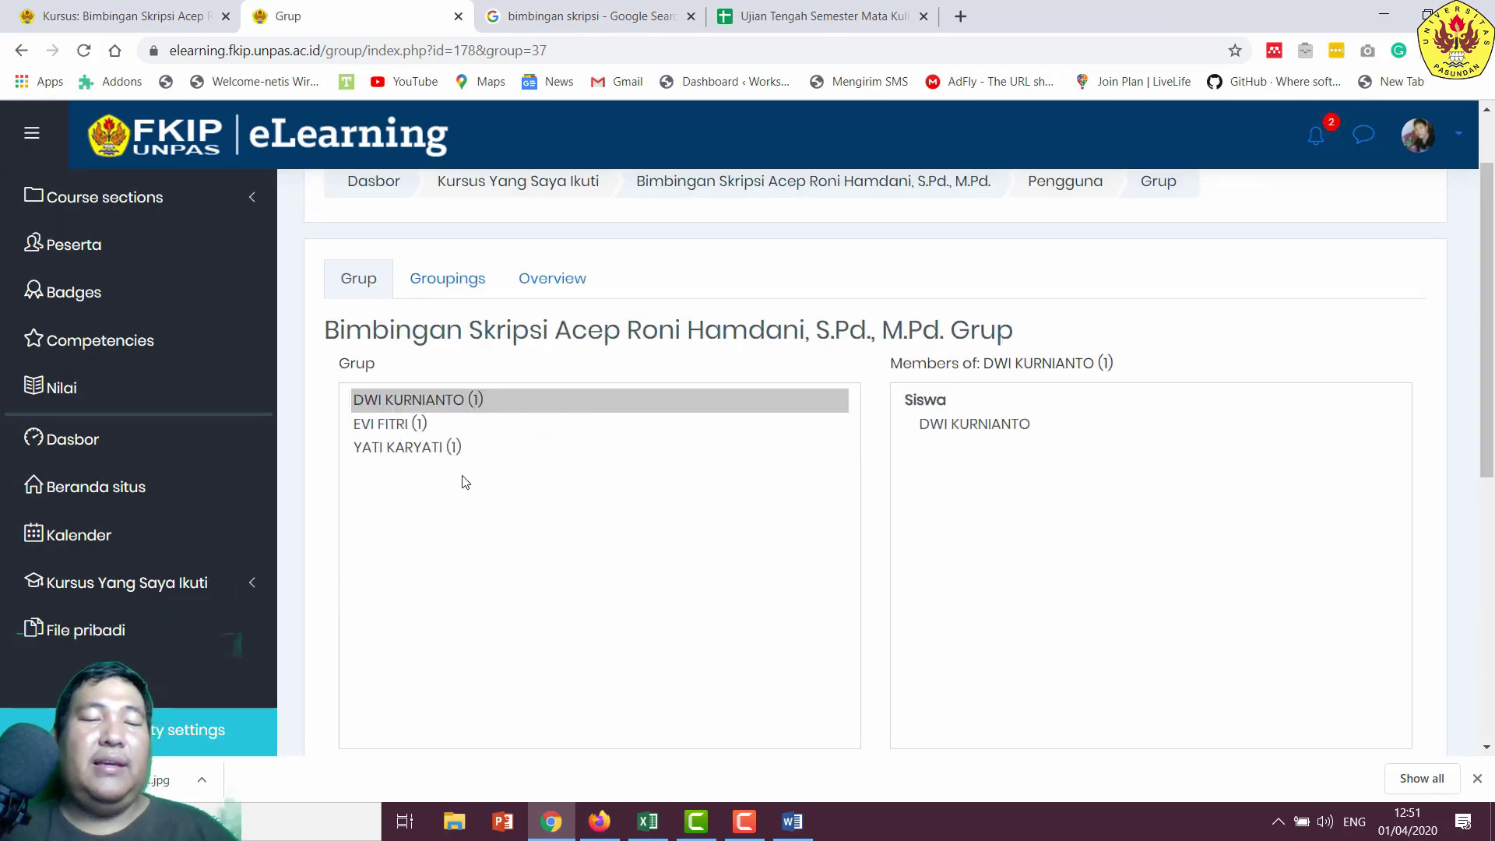
{"action": "scroll", "coordinate": [490, 493], "scroll_direction": "down", "scroll_amount": 4}
{"action": "left_click", "coordinate": [409, 593]}
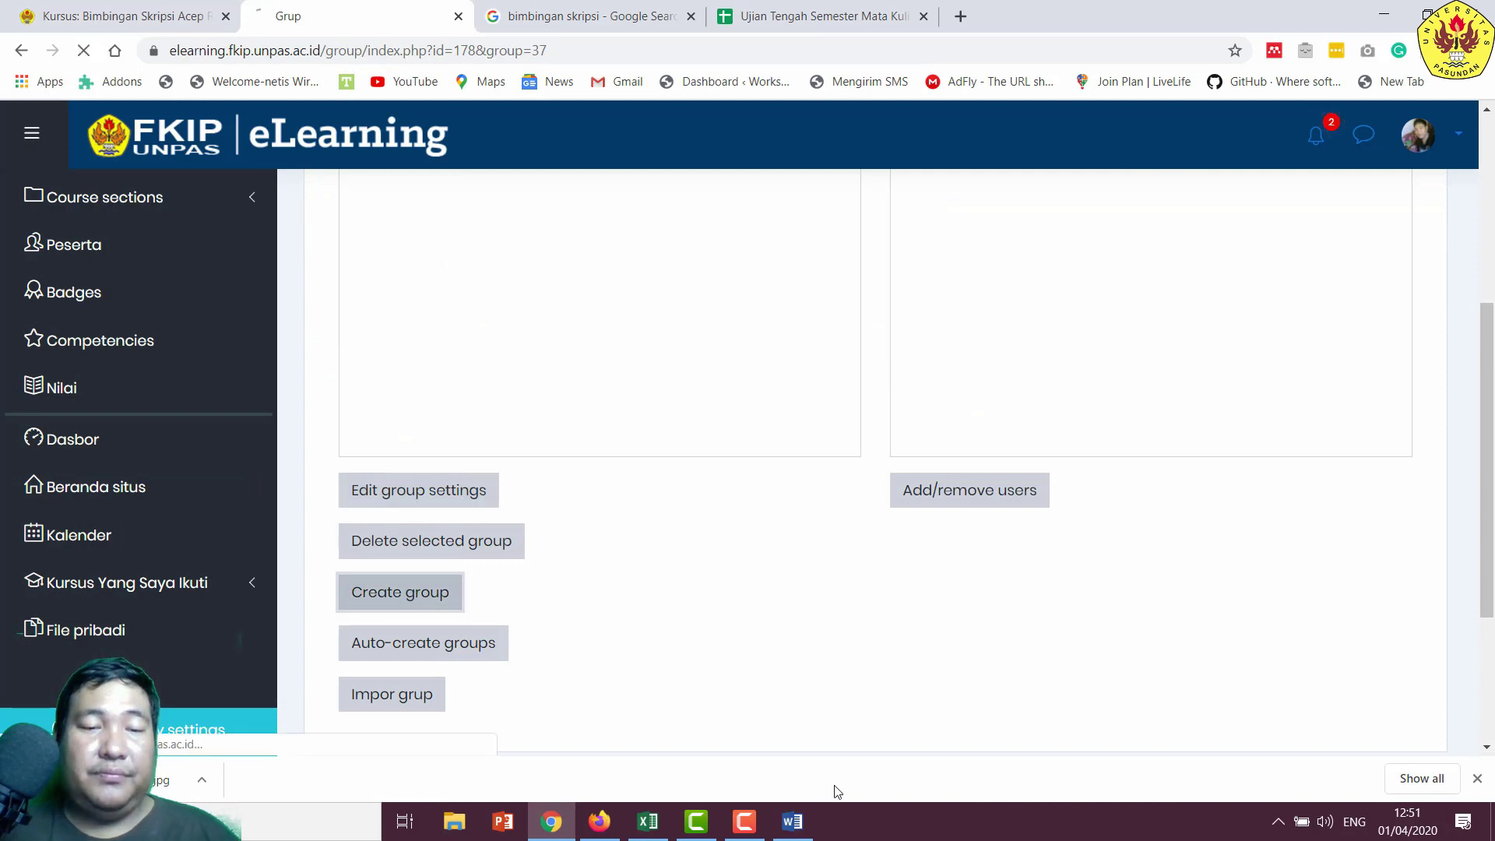
{"action": "left_click", "coordinate": [788, 830]}
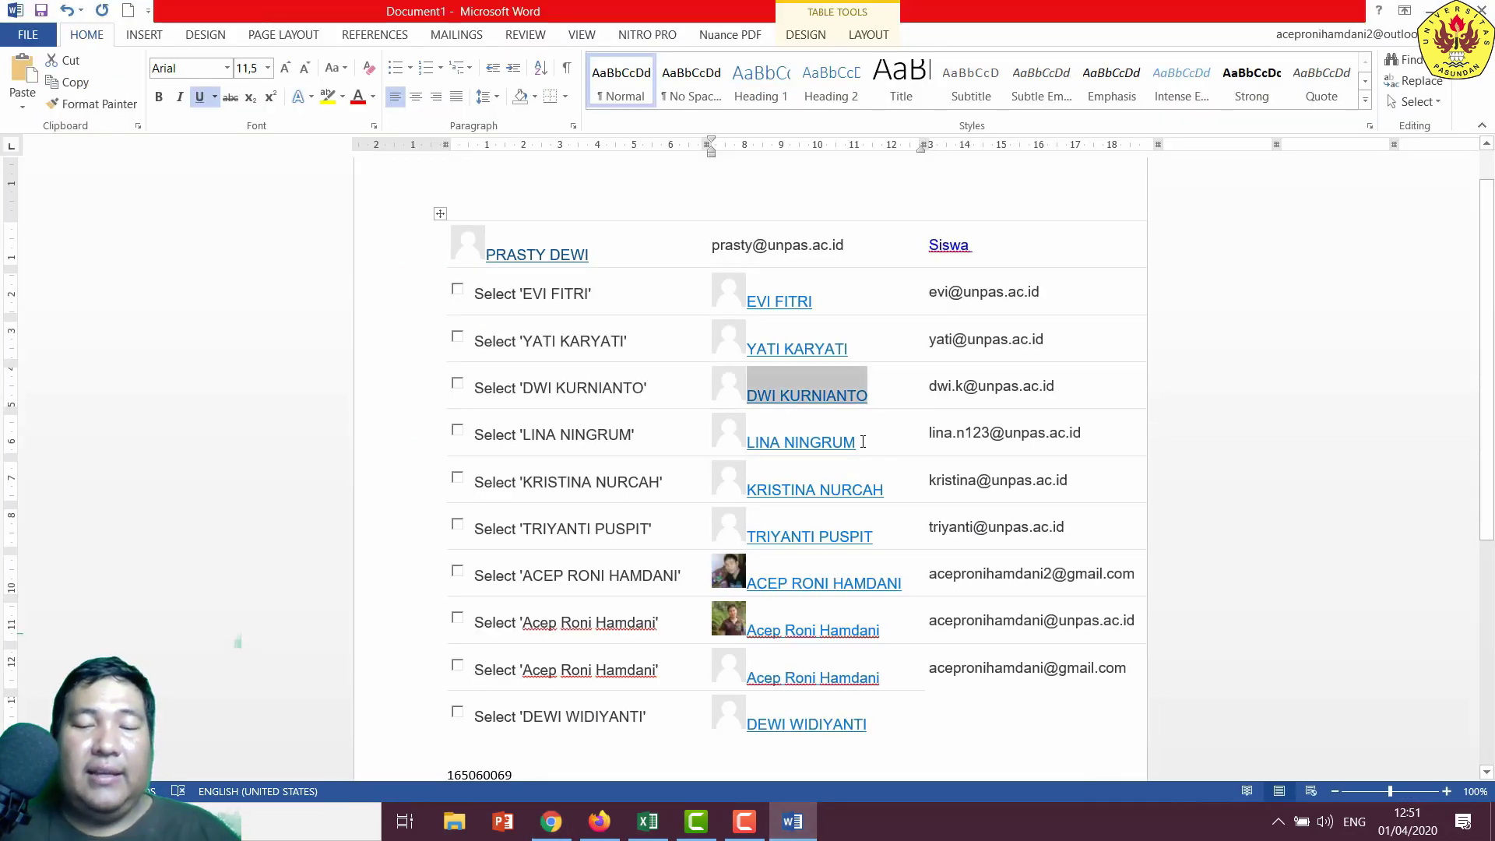
{"action": "left_click_drag", "start_coordinate": [863, 443], "coordinate": [750, 436]}
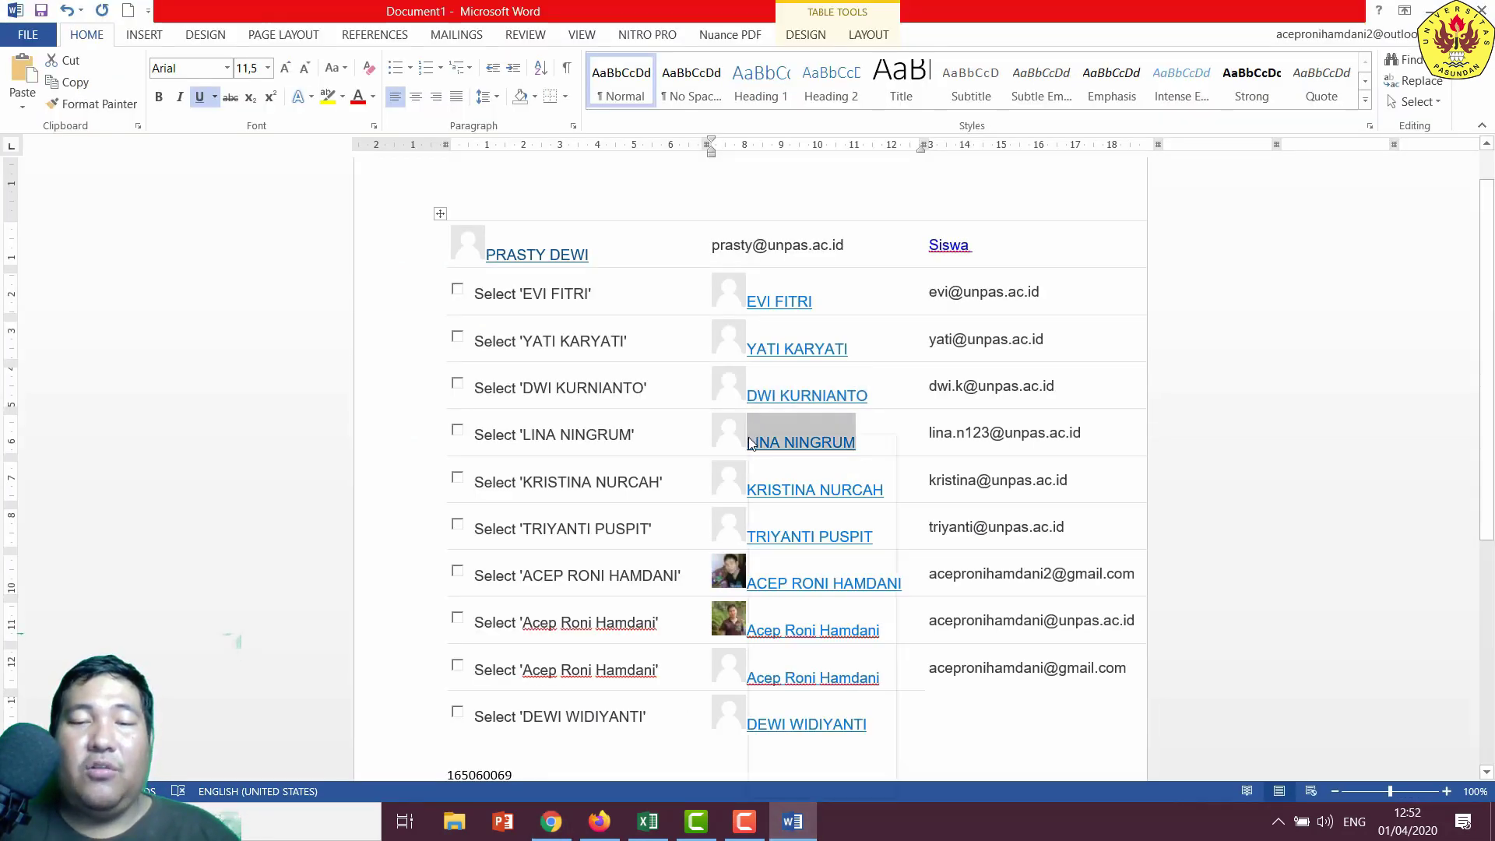
{"action": "right_click", "coordinate": [751, 442]}
{"action": "left_click", "coordinate": [783, 469]}
{"action": "left_click", "coordinate": [551, 822]}
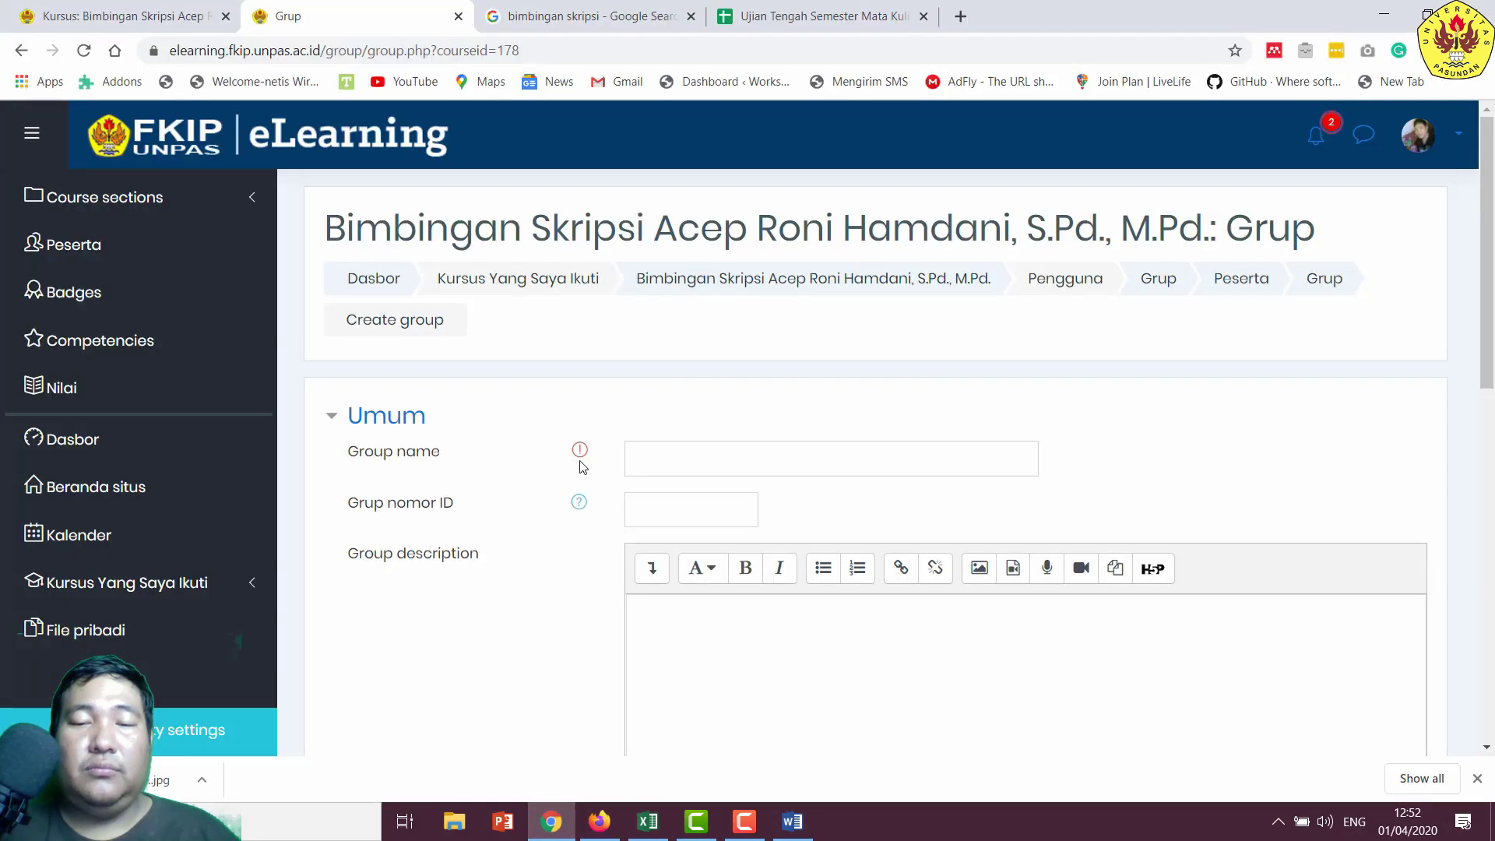
- Save the group named after the fifth student and add that student as its only member
{"action": "left_click", "coordinate": [664, 458]}
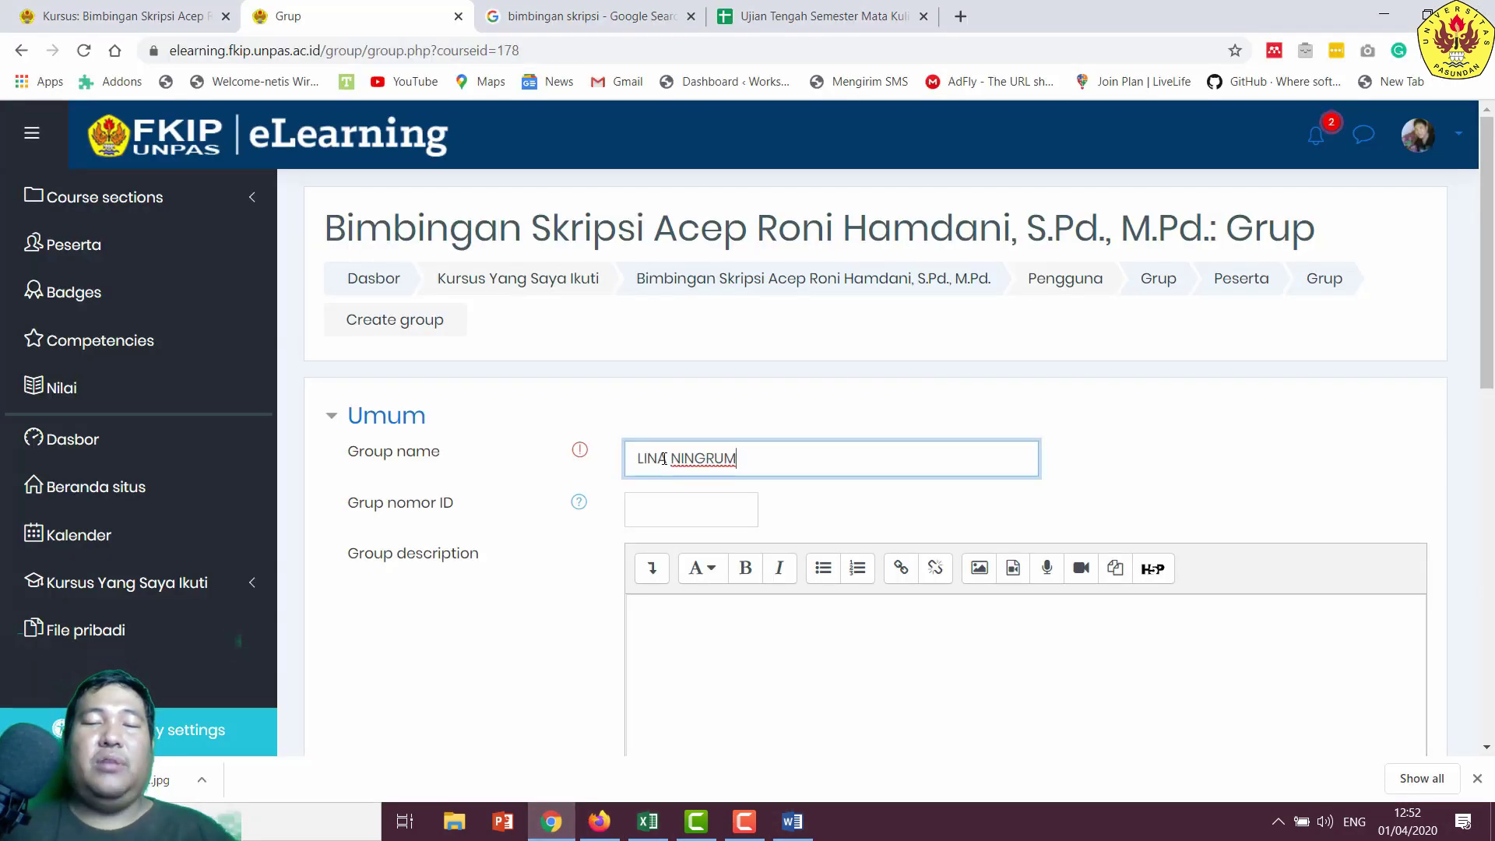
{"action": "scroll", "coordinate": [689, 482], "scroll_direction": "down", "scroll_amount": 10}
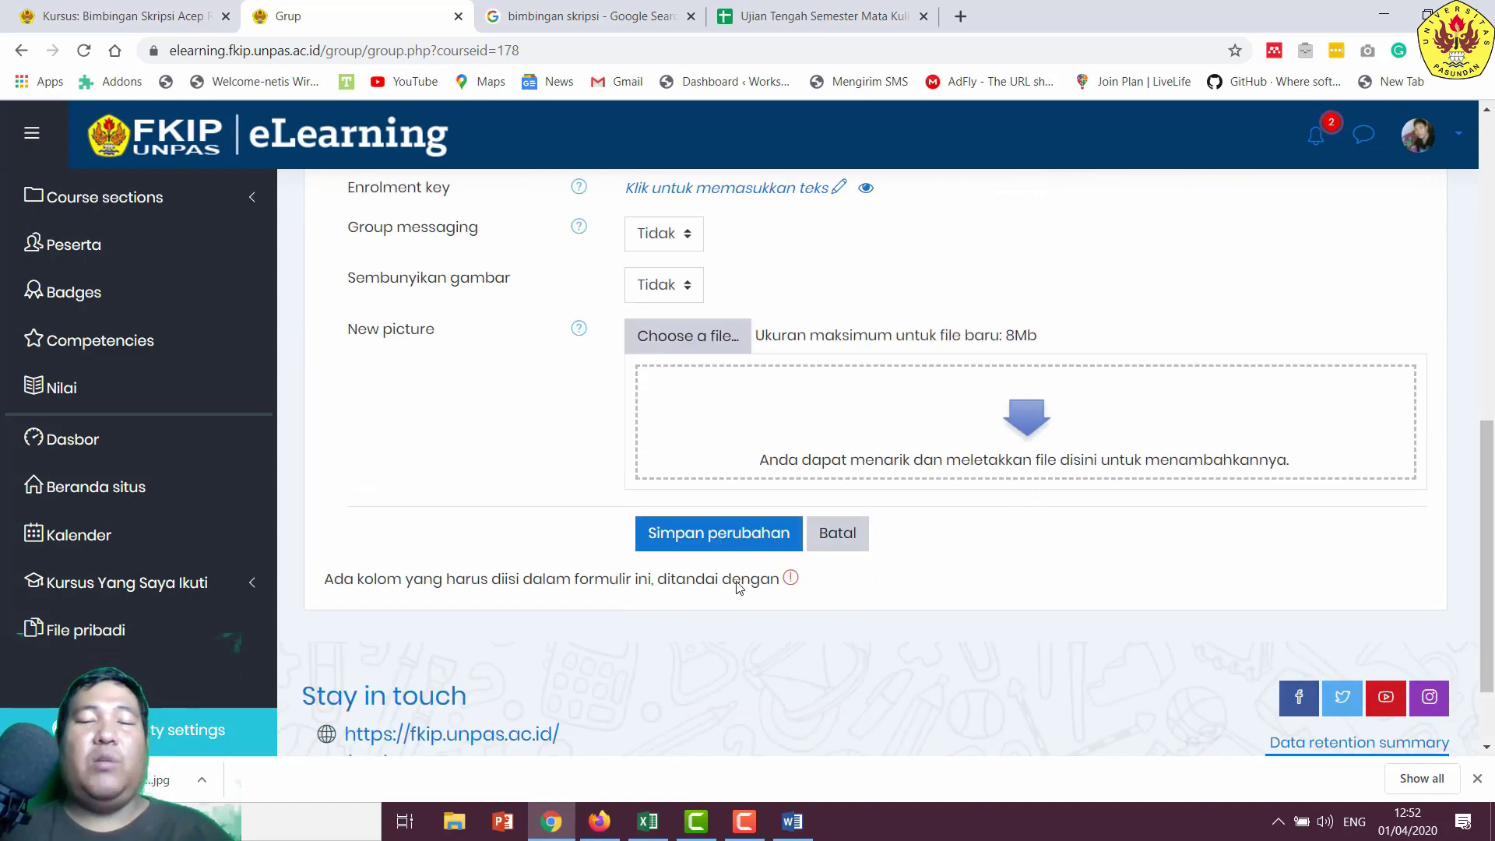
{"action": "left_click", "coordinate": [714, 491]}
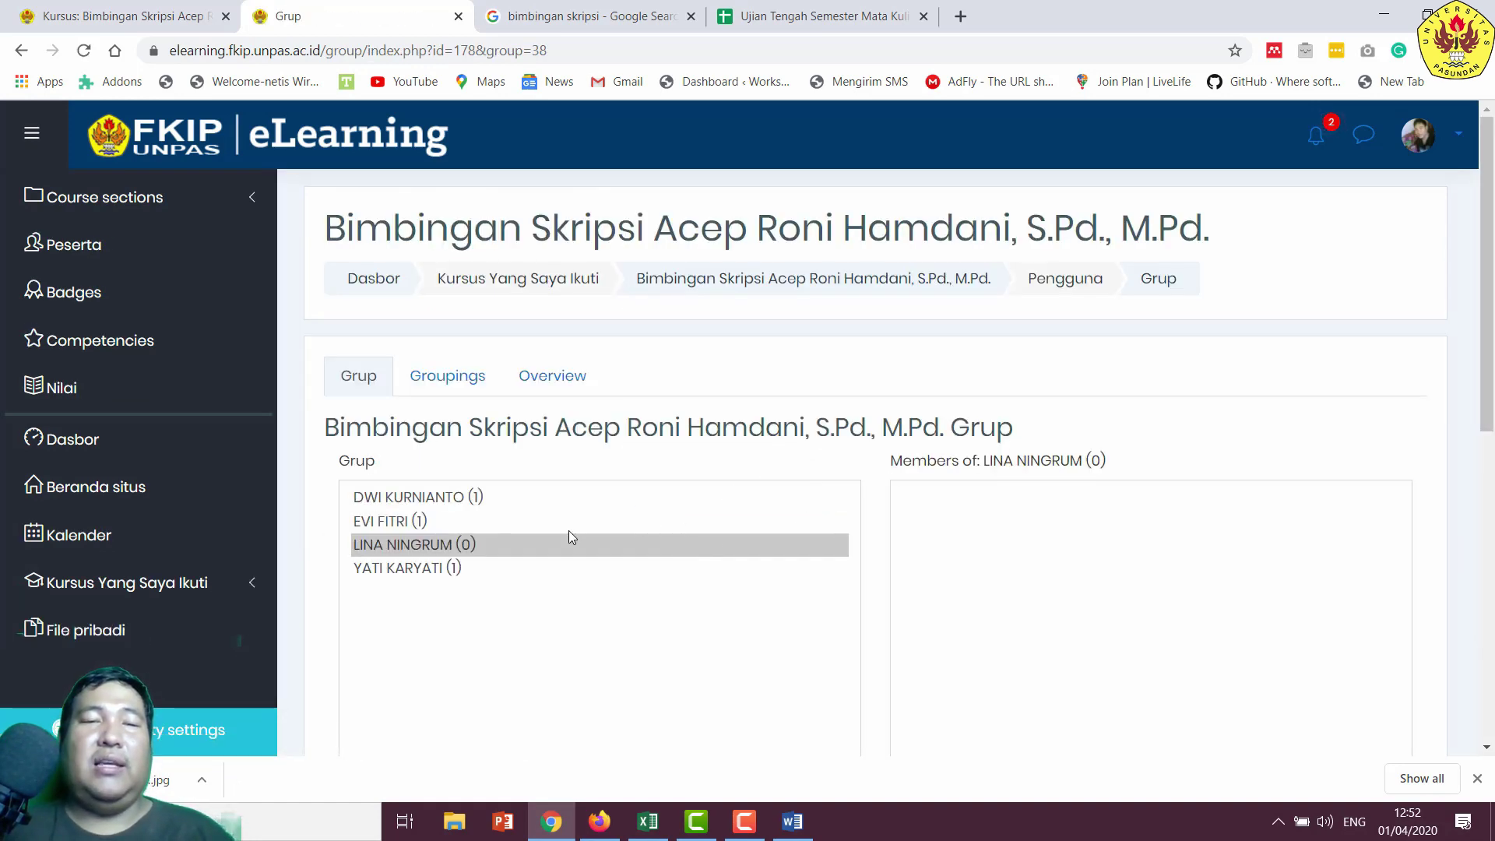
{"action": "scroll", "coordinate": [676, 560], "scroll_direction": "down", "scroll_amount": 2}
{"action": "left_click", "coordinate": [970, 664]}
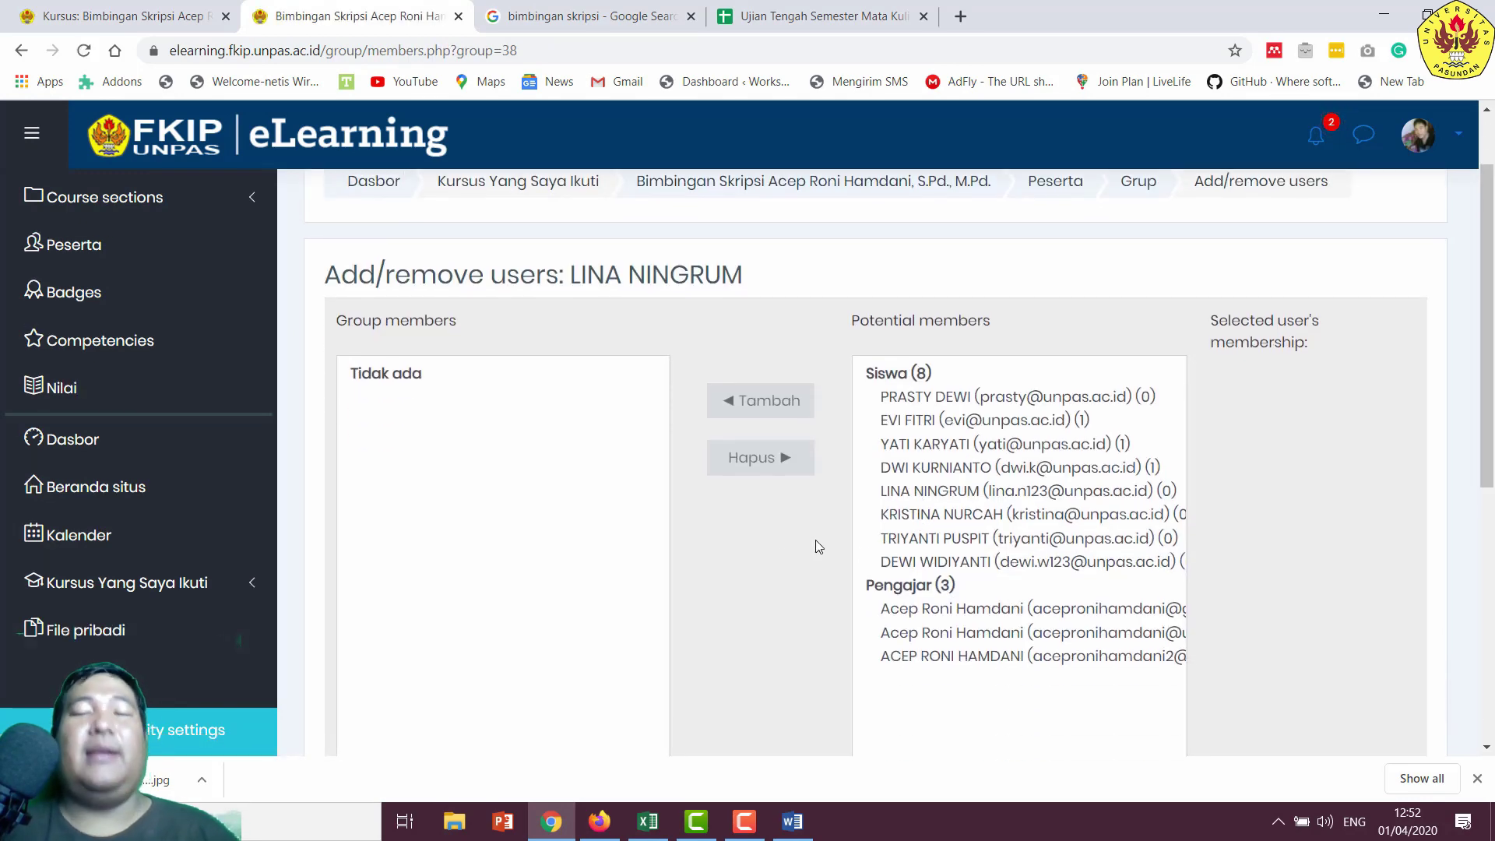
{"action": "left_click_drag", "start_coordinate": [897, 505], "coordinate": [913, 488]}
{"action": "left_click", "coordinate": [913, 430]}
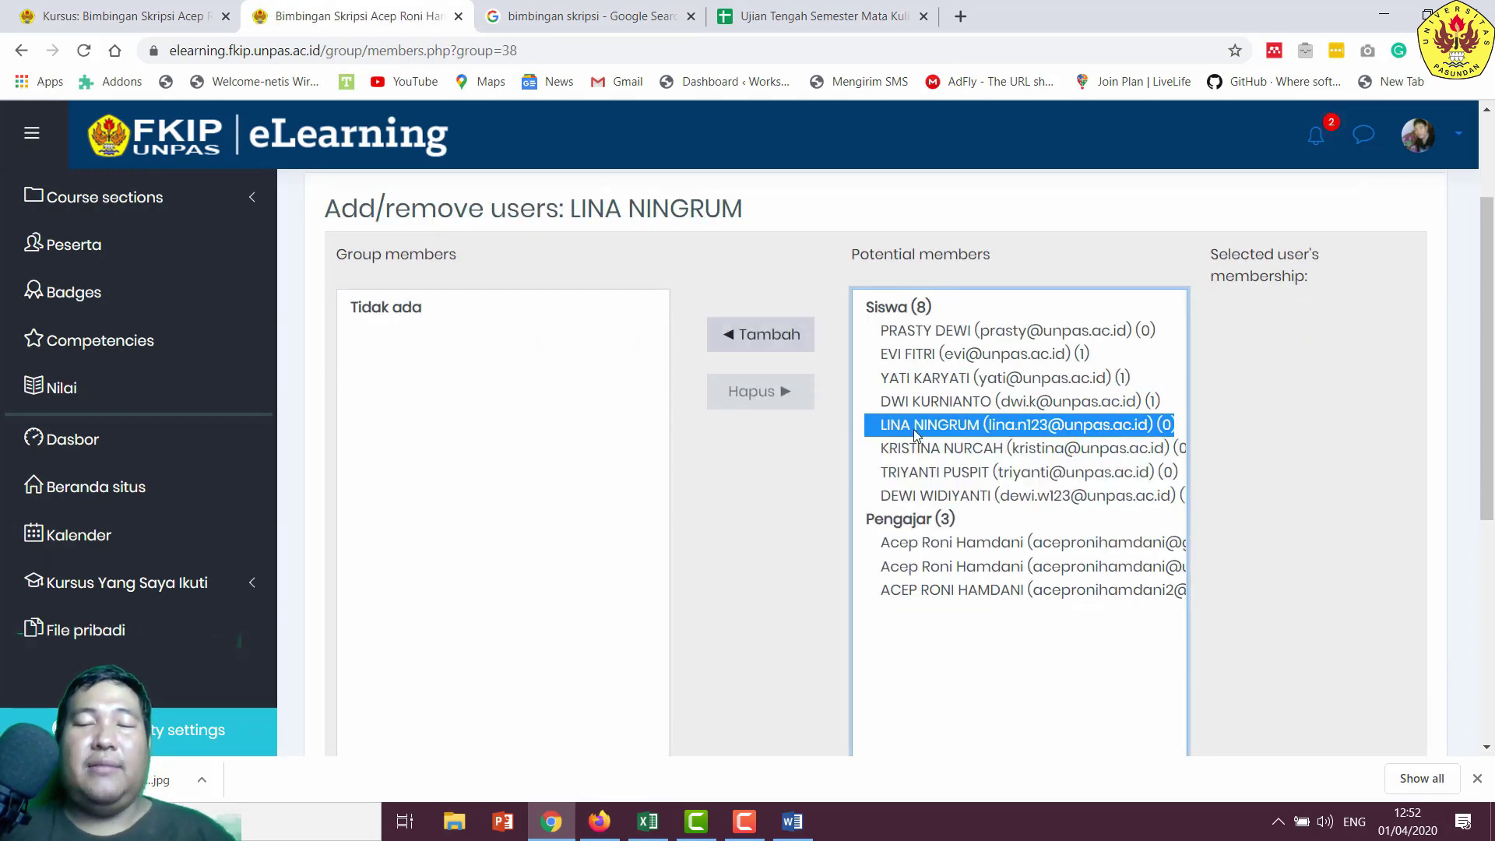
{"action": "scroll", "coordinate": [734, 449], "scroll_direction": "down", "scroll_amount": 3}
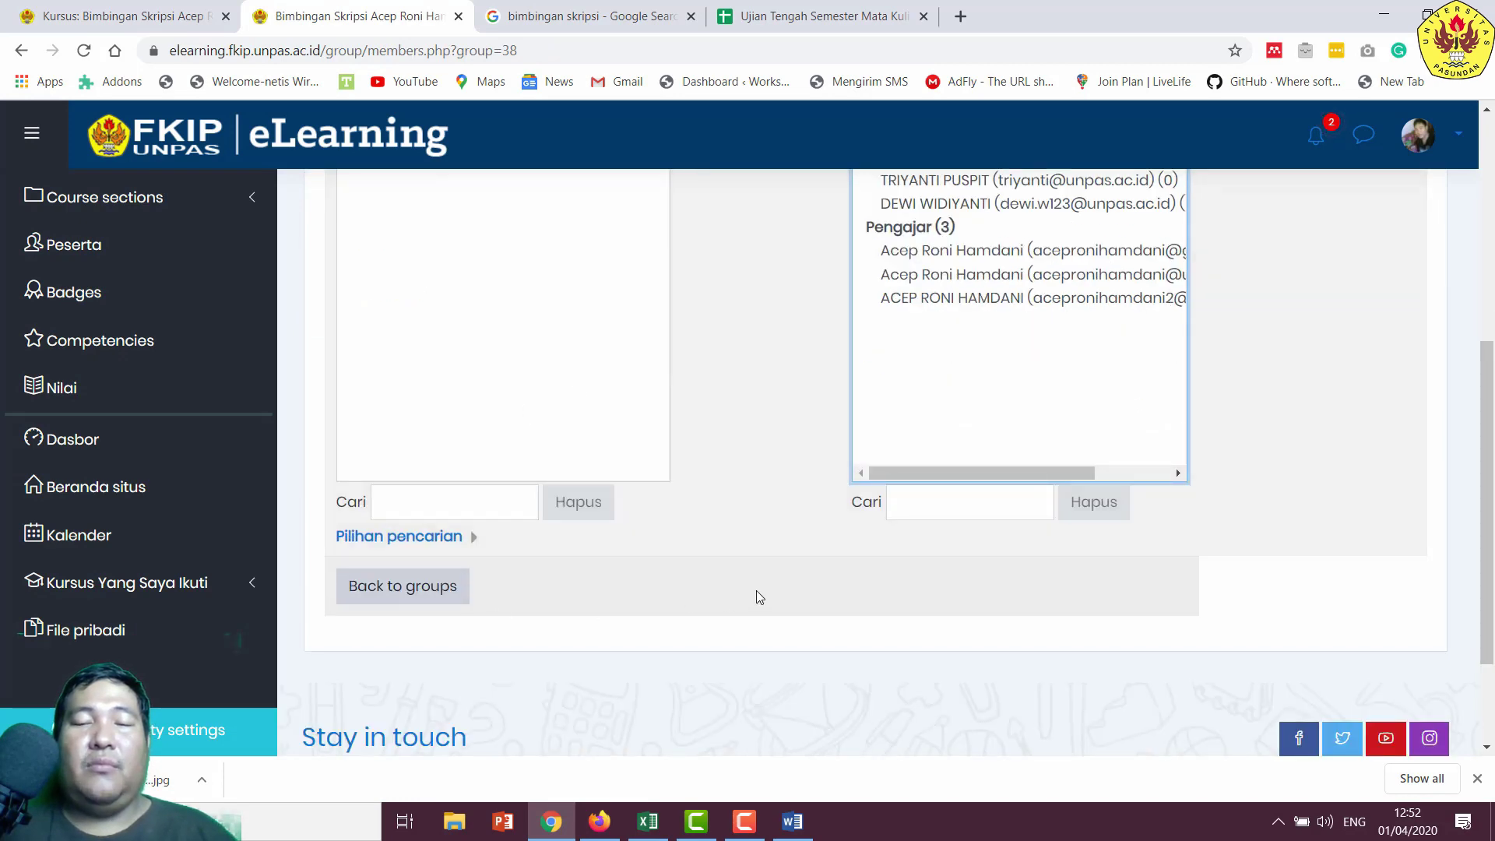
{"action": "scroll", "coordinate": [810, 559], "scroll_direction": "up", "scroll_amount": 5}
{"action": "left_click", "coordinate": [761, 433]}
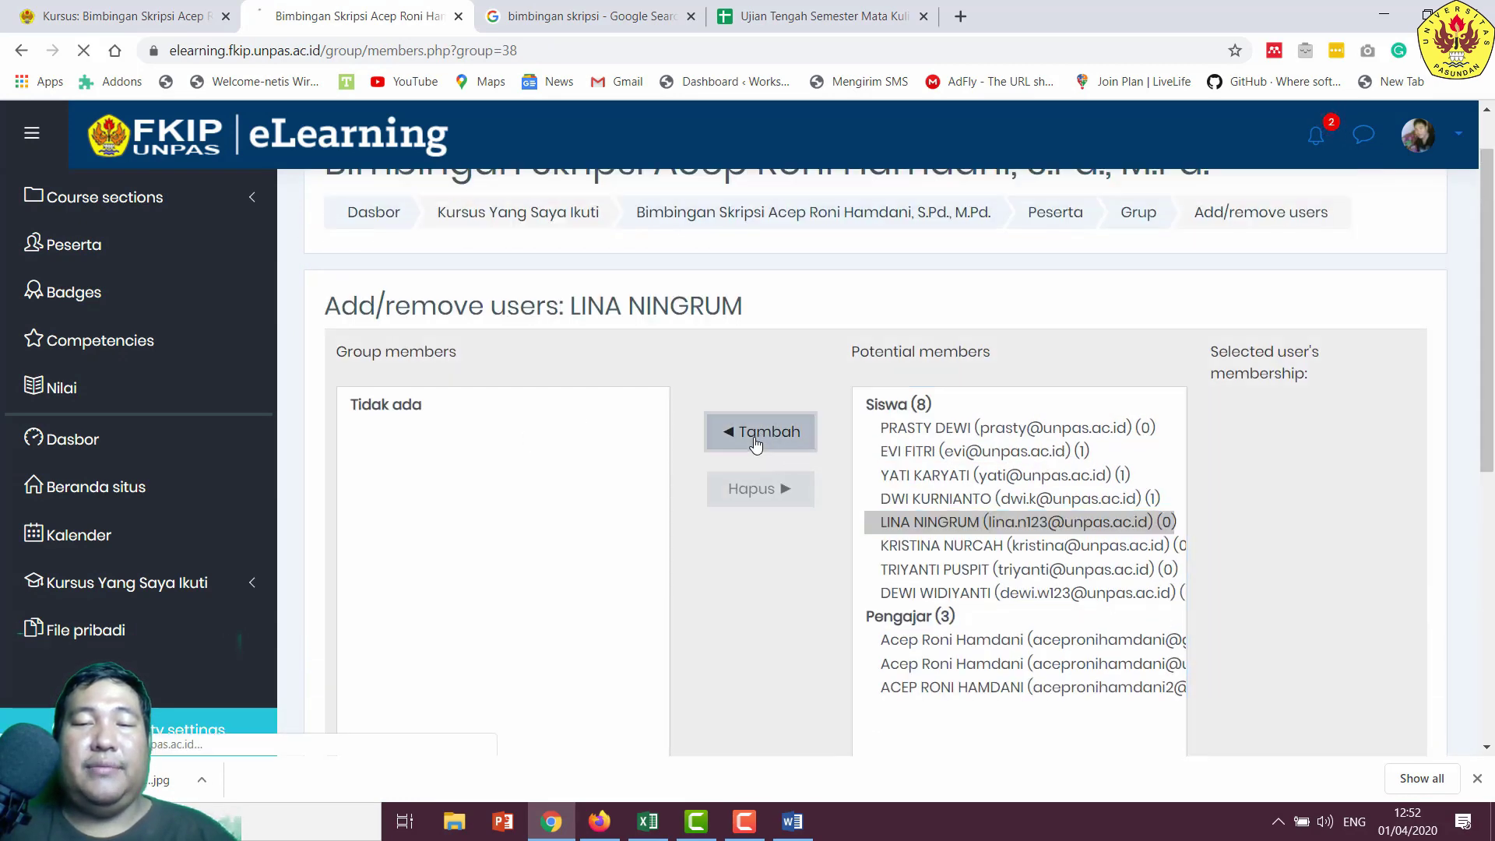
{"action": "scroll", "coordinate": [571, 424], "scroll_direction": "down", "scroll_amount": 5}
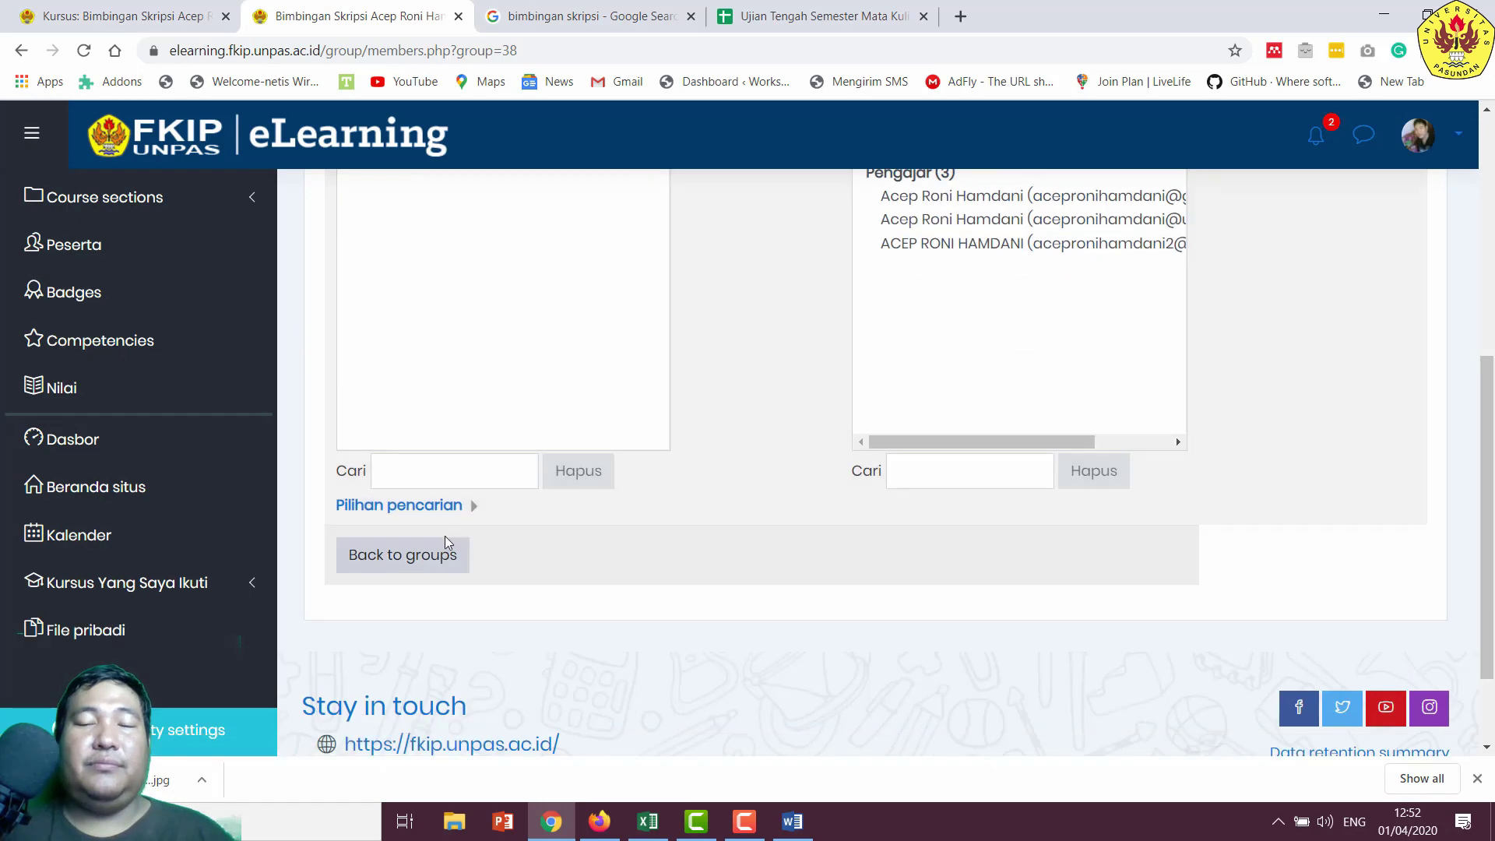
{"action": "left_click", "coordinate": [421, 561]}
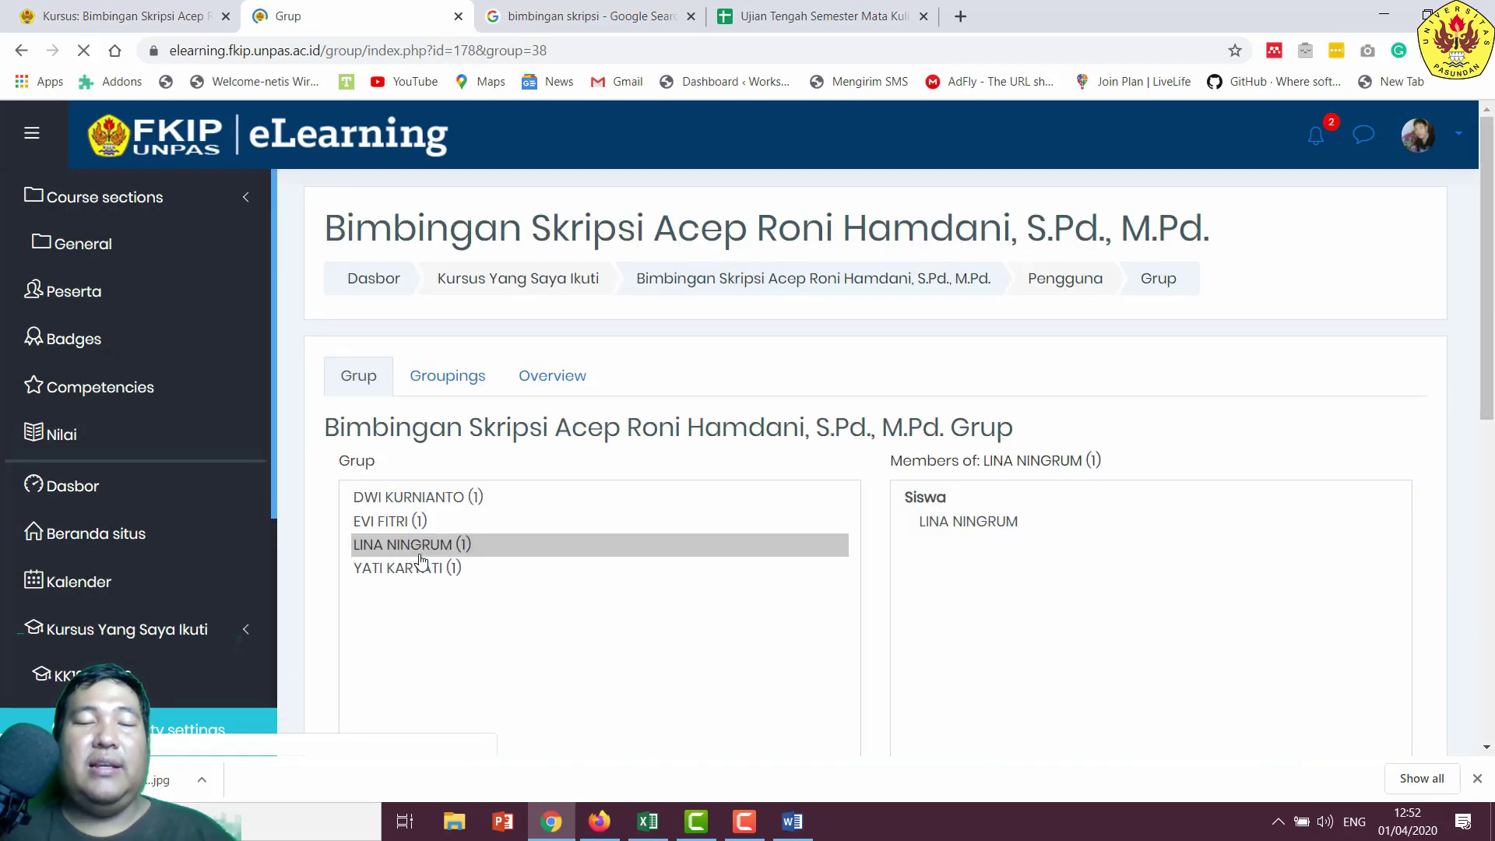
{"action": "scroll", "coordinate": [539, 539], "scroll_direction": "down", "scroll_amount": 4}
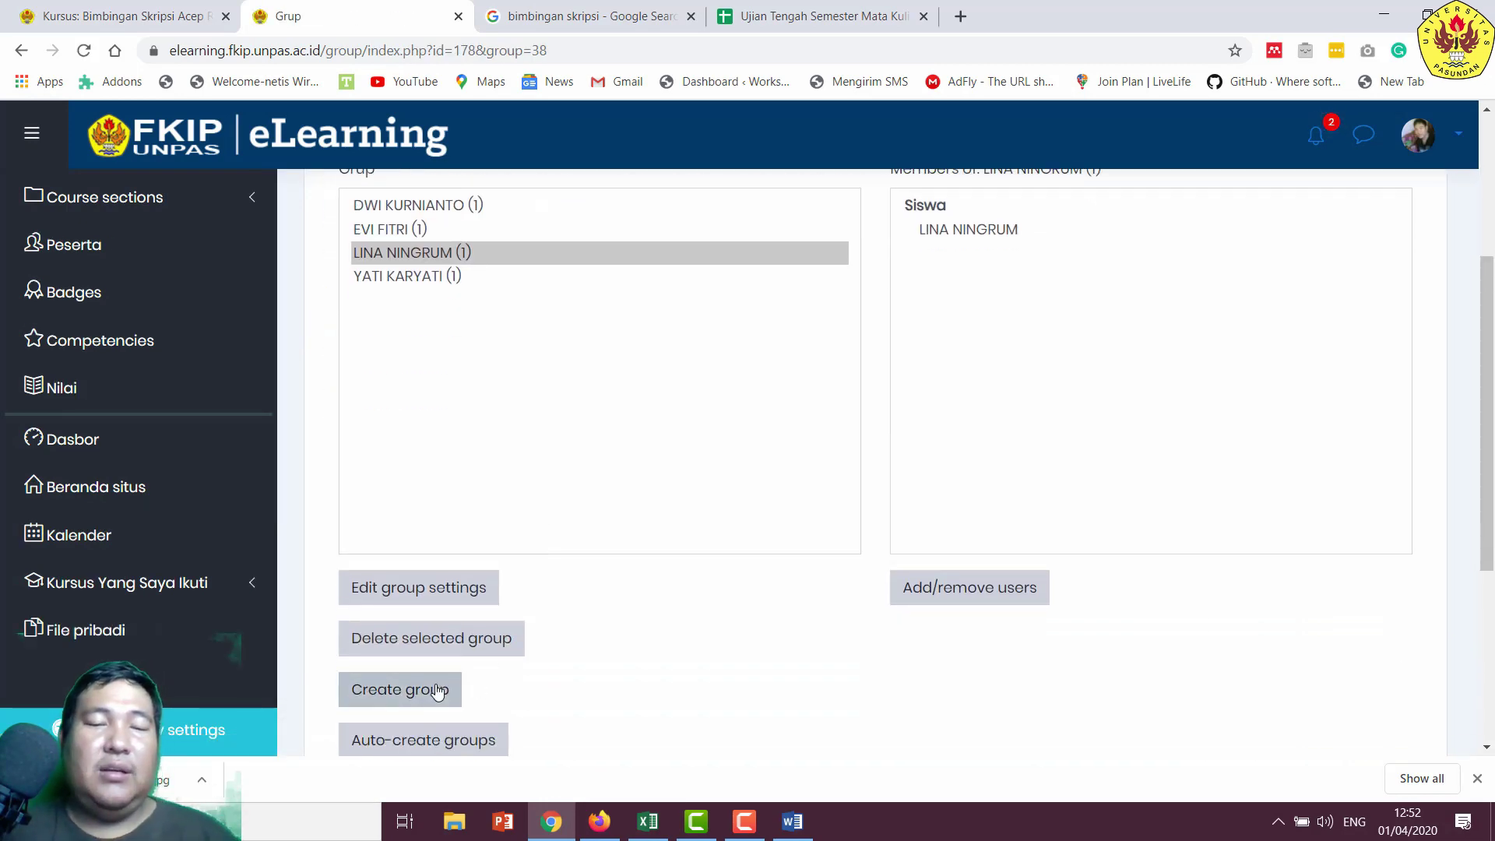
- Copy the sixth student's name from the Word participant table
{"action": "left_click", "coordinate": [793, 822]}
{"action": "scroll", "coordinate": [868, 584], "scroll_direction": "down", "scroll_amount": 3}
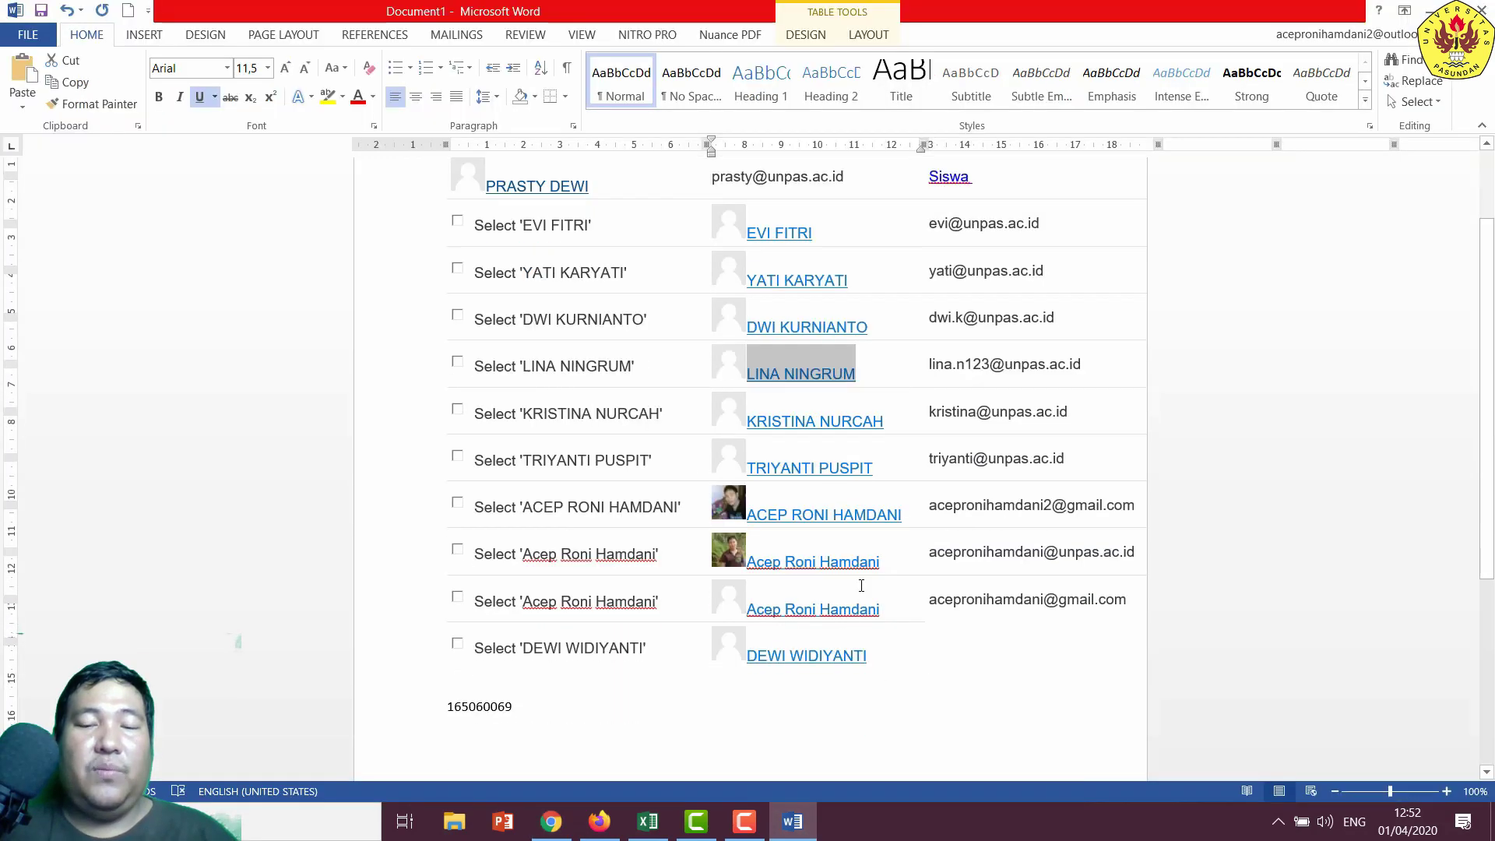
{"action": "left_click_drag", "start_coordinate": [893, 401], "coordinate": [771, 381]}
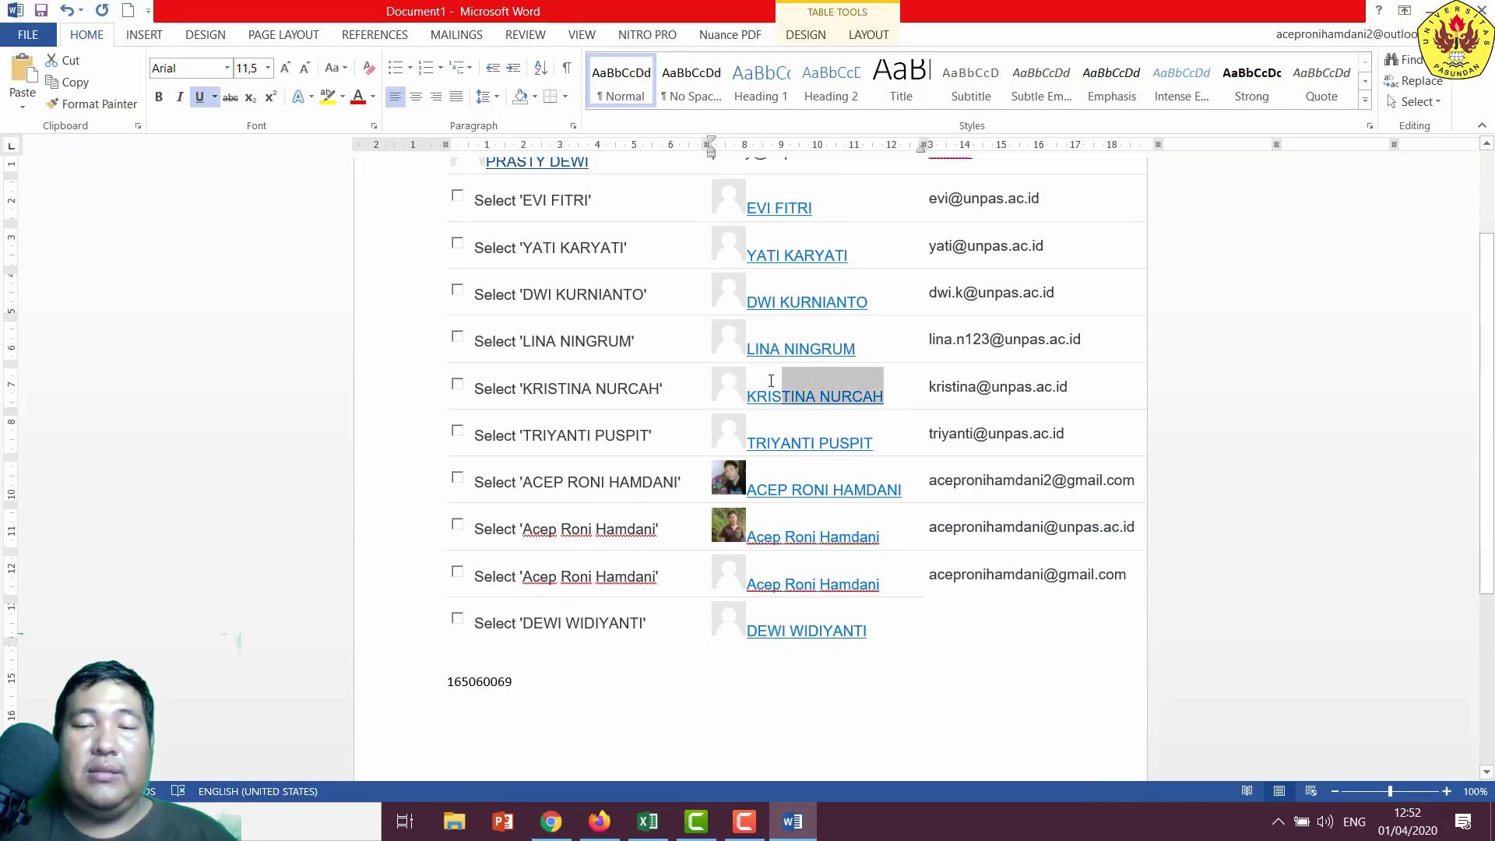
{"action": "right_click", "coordinate": [752, 386]}
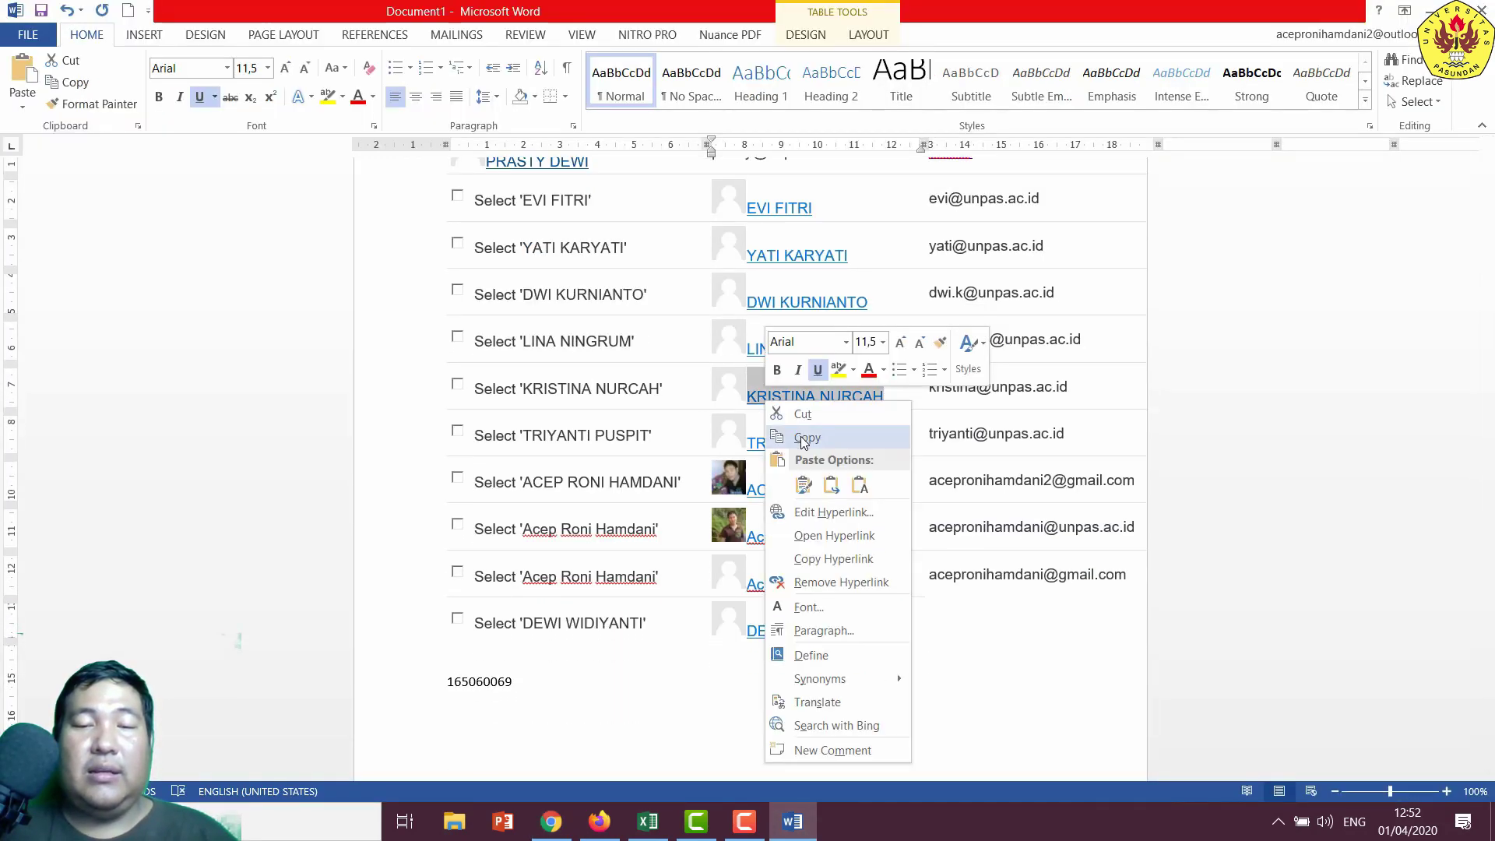
{"action": "left_click", "coordinate": [807, 440]}
{"action": "left_click", "coordinate": [551, 822]}
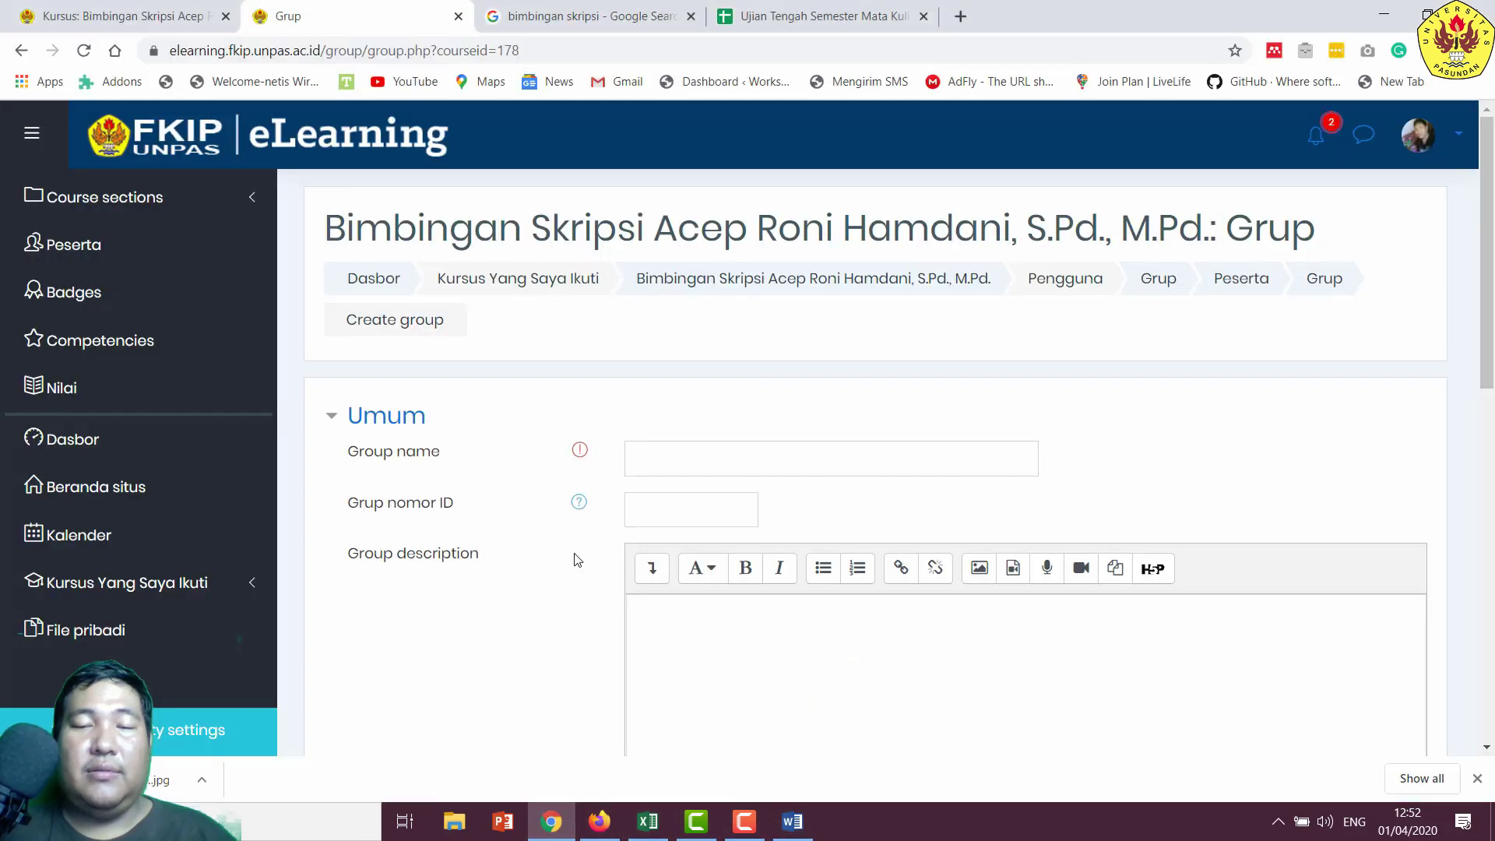
- Create the group named after the sixth student and add that student as its member
{"action": "right_click", "coordinate": [643, 463]}
{"action": "left_click", "coordinate": [686, 254]}
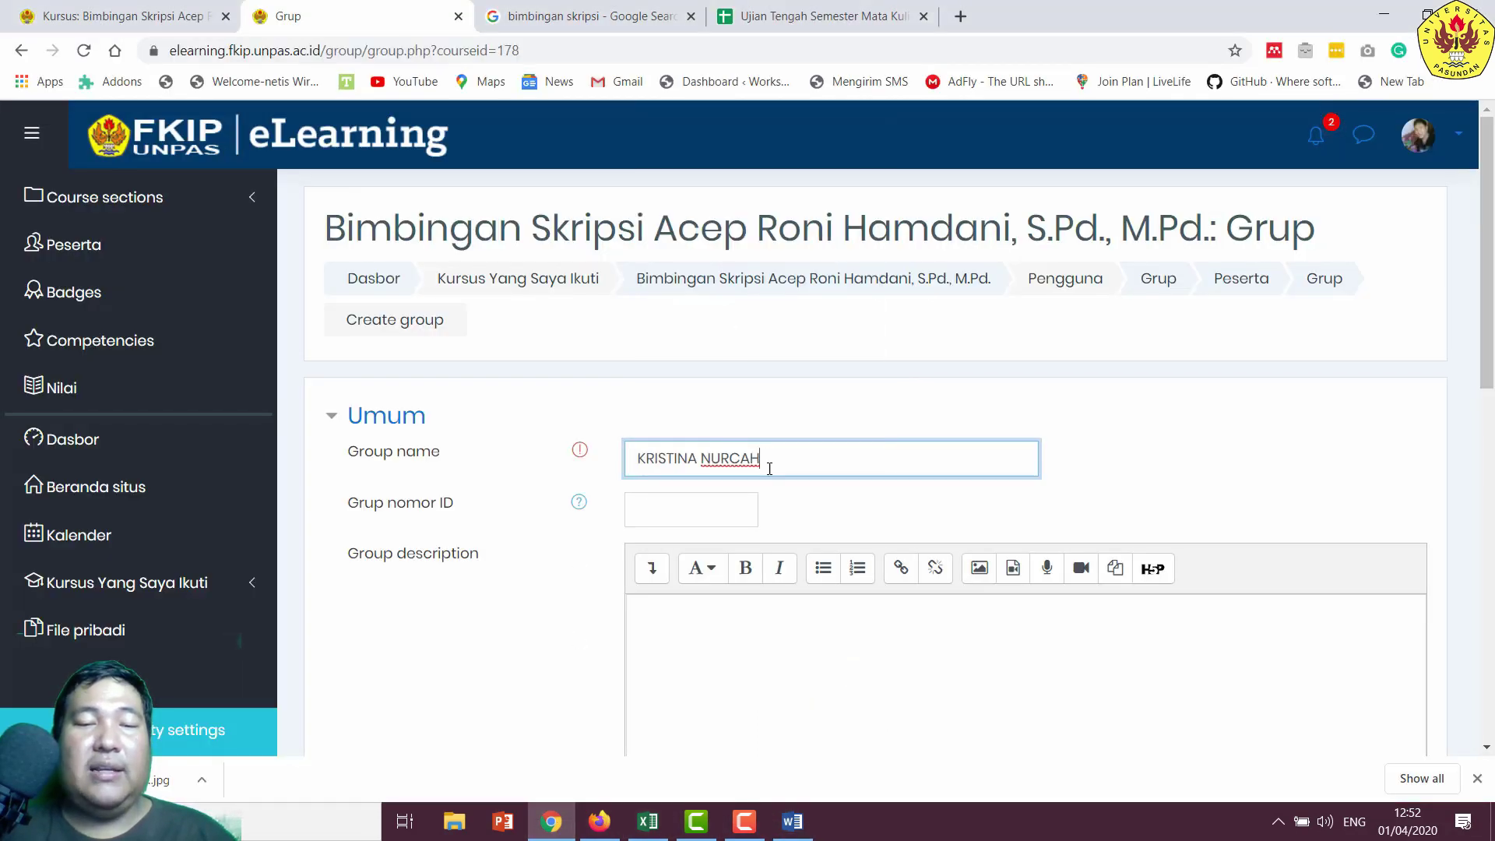
{"action": "scroll", "coordinate": [770, 469], "scroll_direction": "down", "scroll_amount": 10}
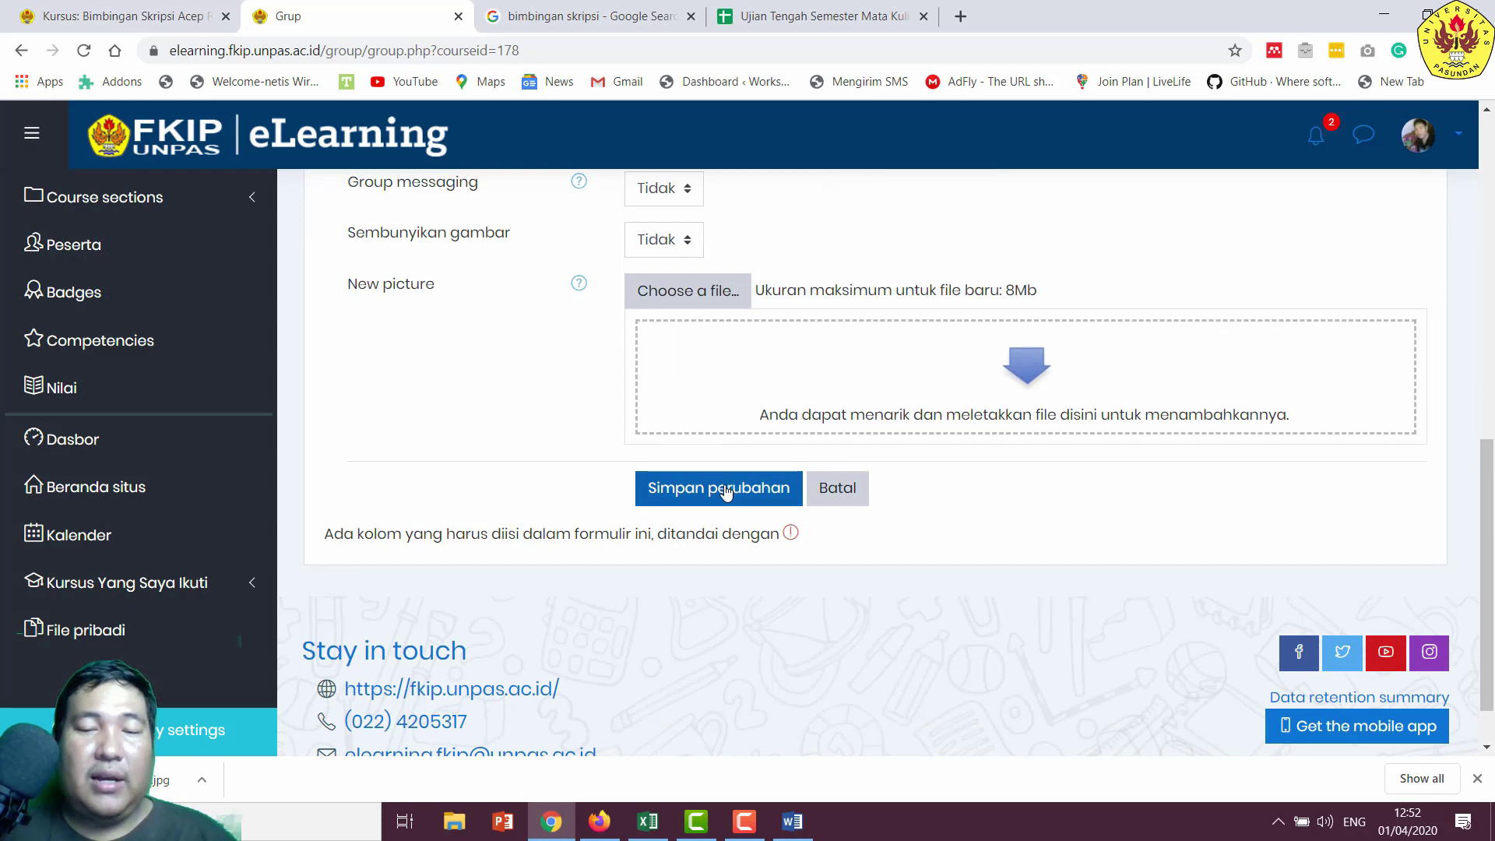
{"action": "left_click", "coordinate": [725, 491]}
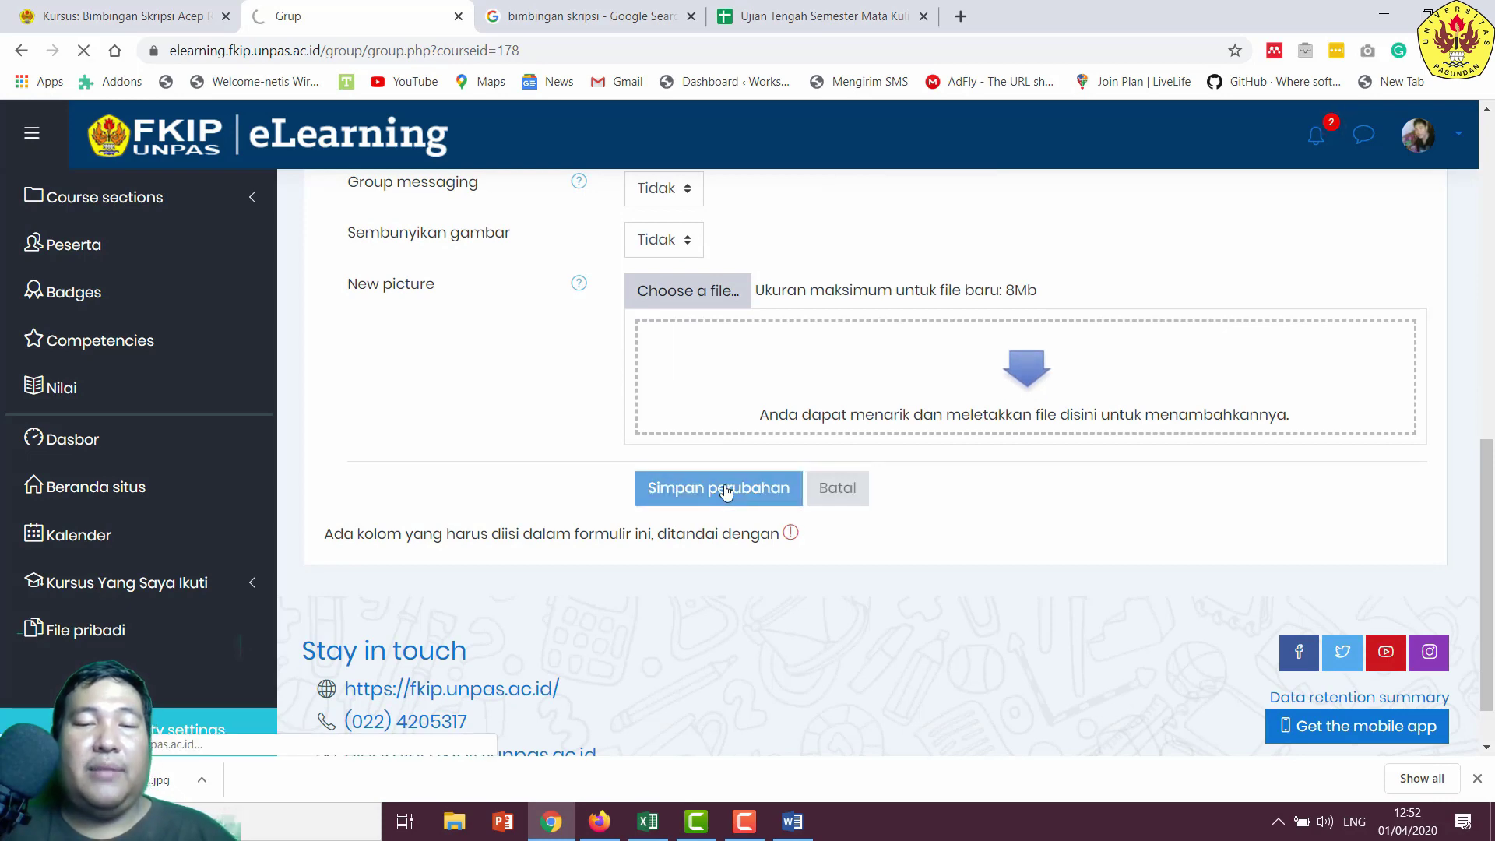
{"action": "scroll", "coordinate": [712, 501], "scroll_direction": "down", "scroll_amount": 2}
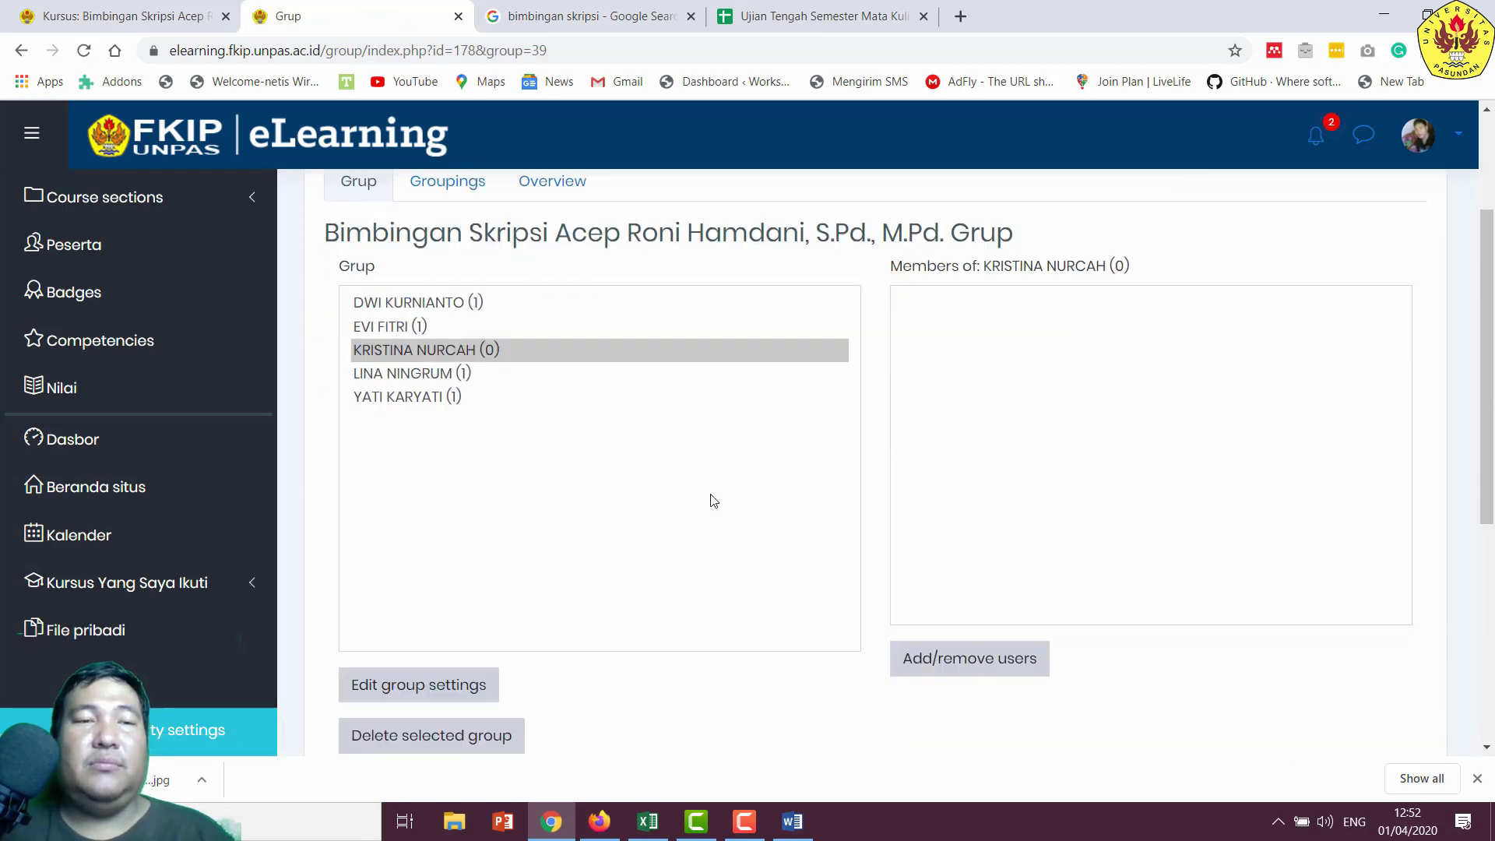
{"action": "left_click", "coordinate": [952, 661]}
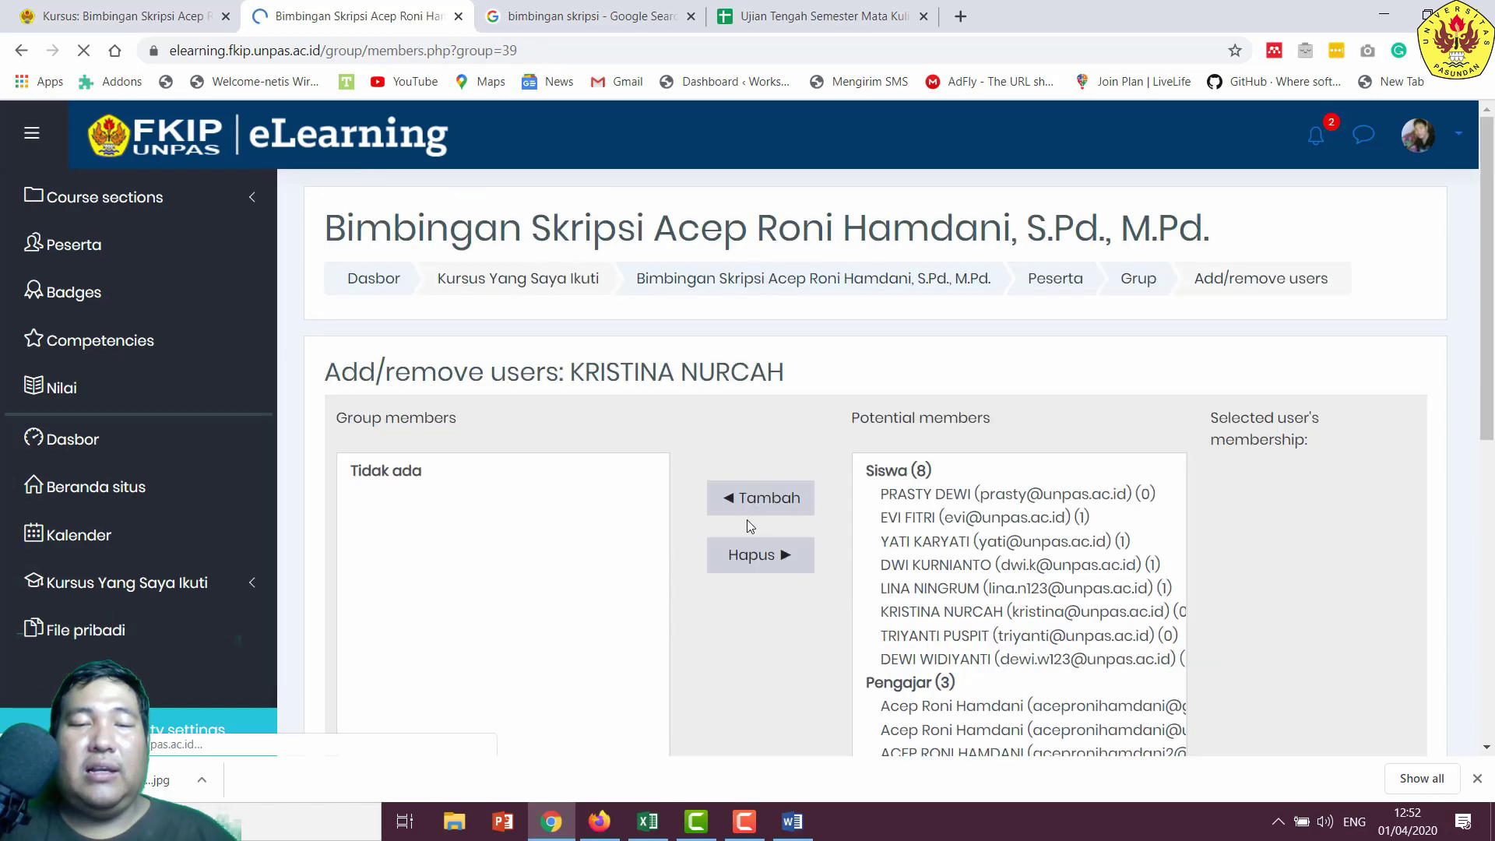
{"action": "scroll", "coordinate": [764, 506], "scroll_direction": "down", "scroll_amount": 3}
{"action": "left_click", "coordinate": [944, 413]}
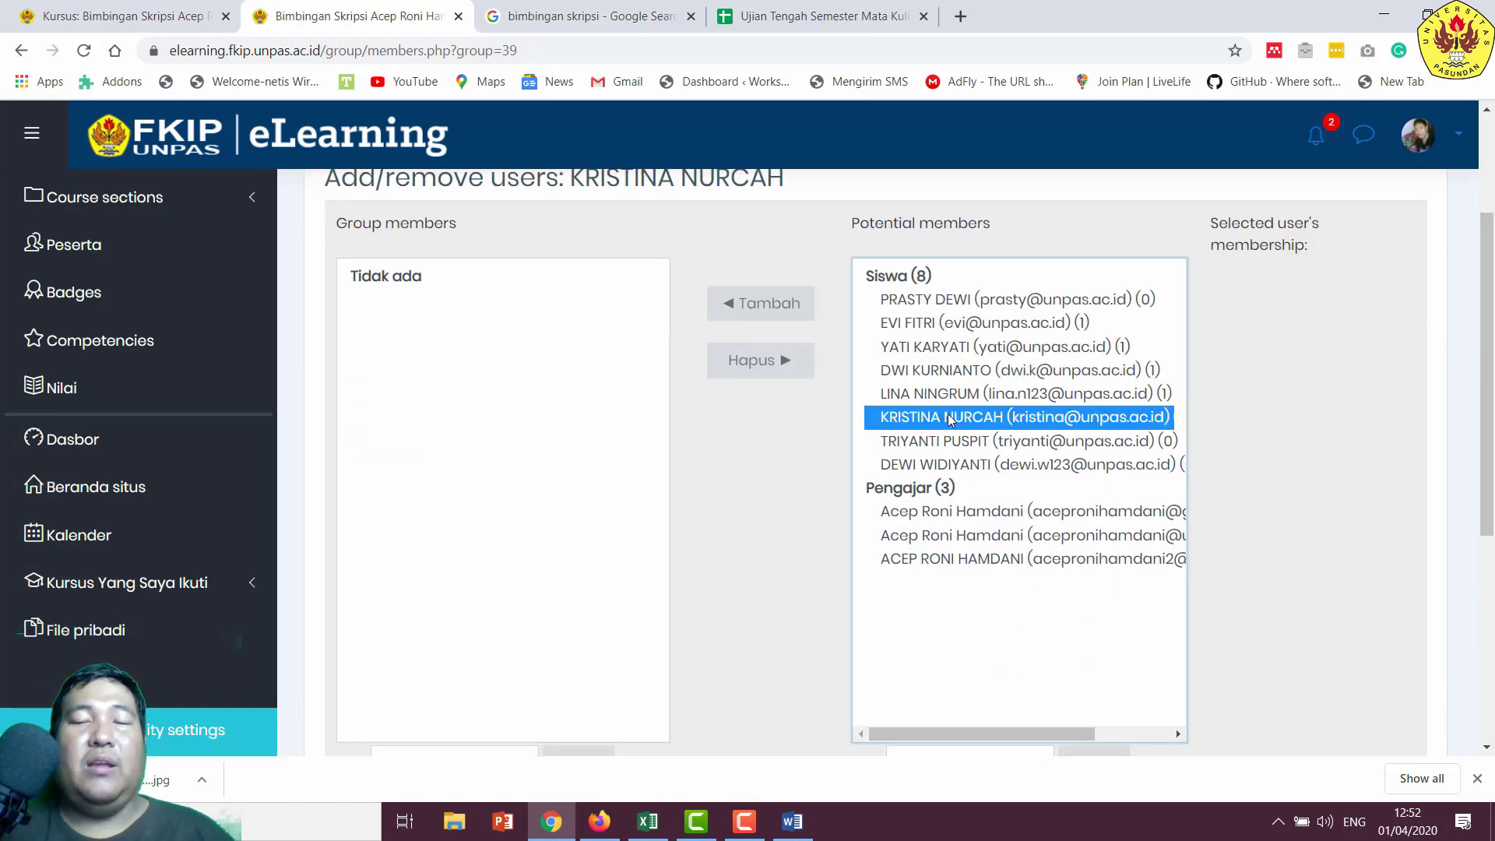
{"action": "left_click", "coordinate": [757, 322]}
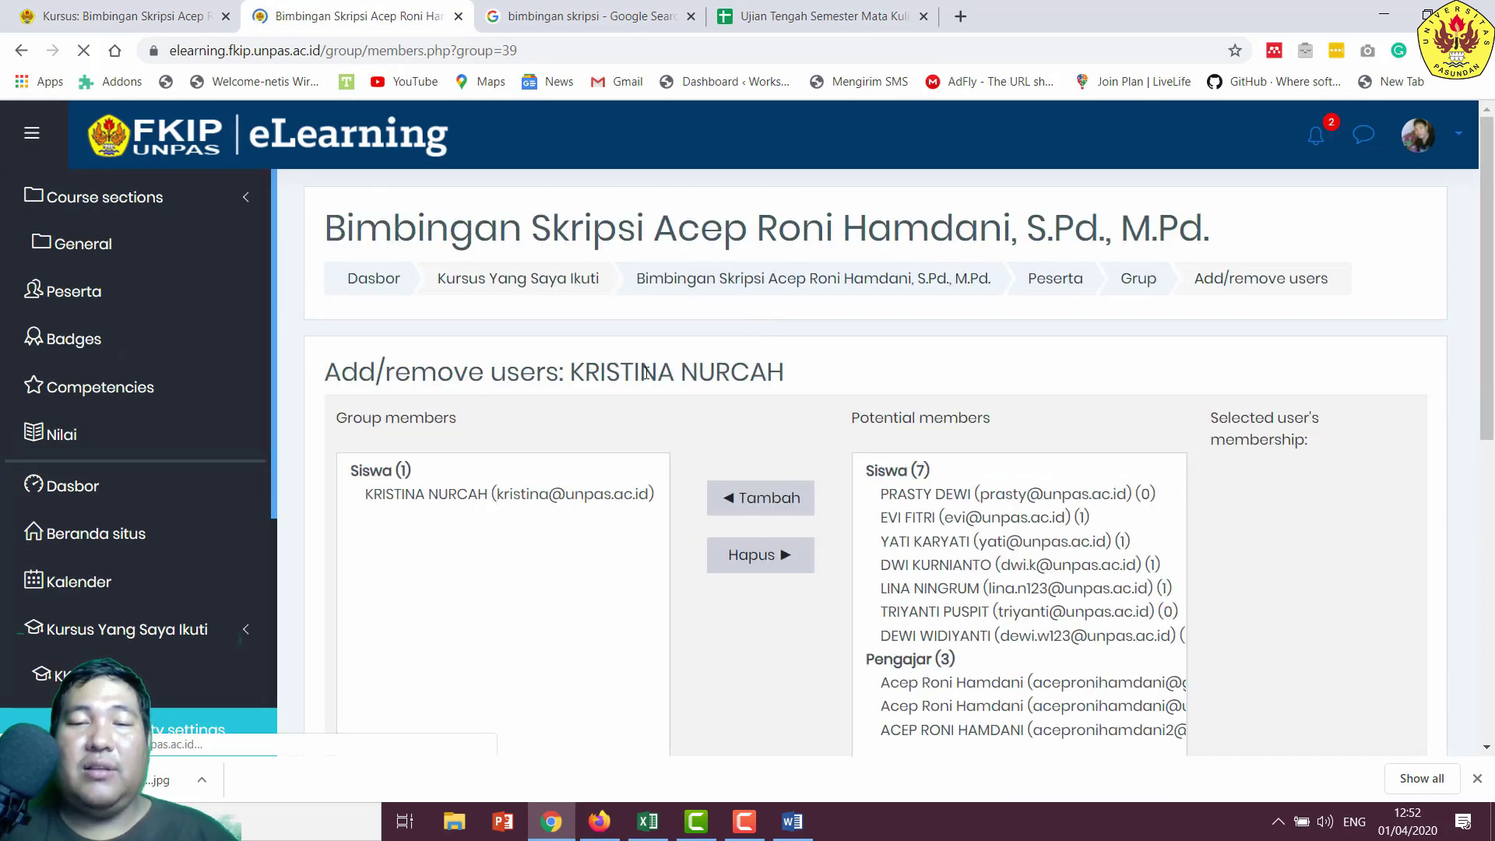
{"action": "scroll", "coordinate": [574, 411], "scroll_direction": "down", "scroll_amount": 5}
{"action": "scroll", "coordinate": [533, 700], "scroll_direction": "up", "scroll_amount": 3}
{"action": "scroll", "coordinate": [533, 700], "scroll_direction": "down", "scroll_amount": 3}
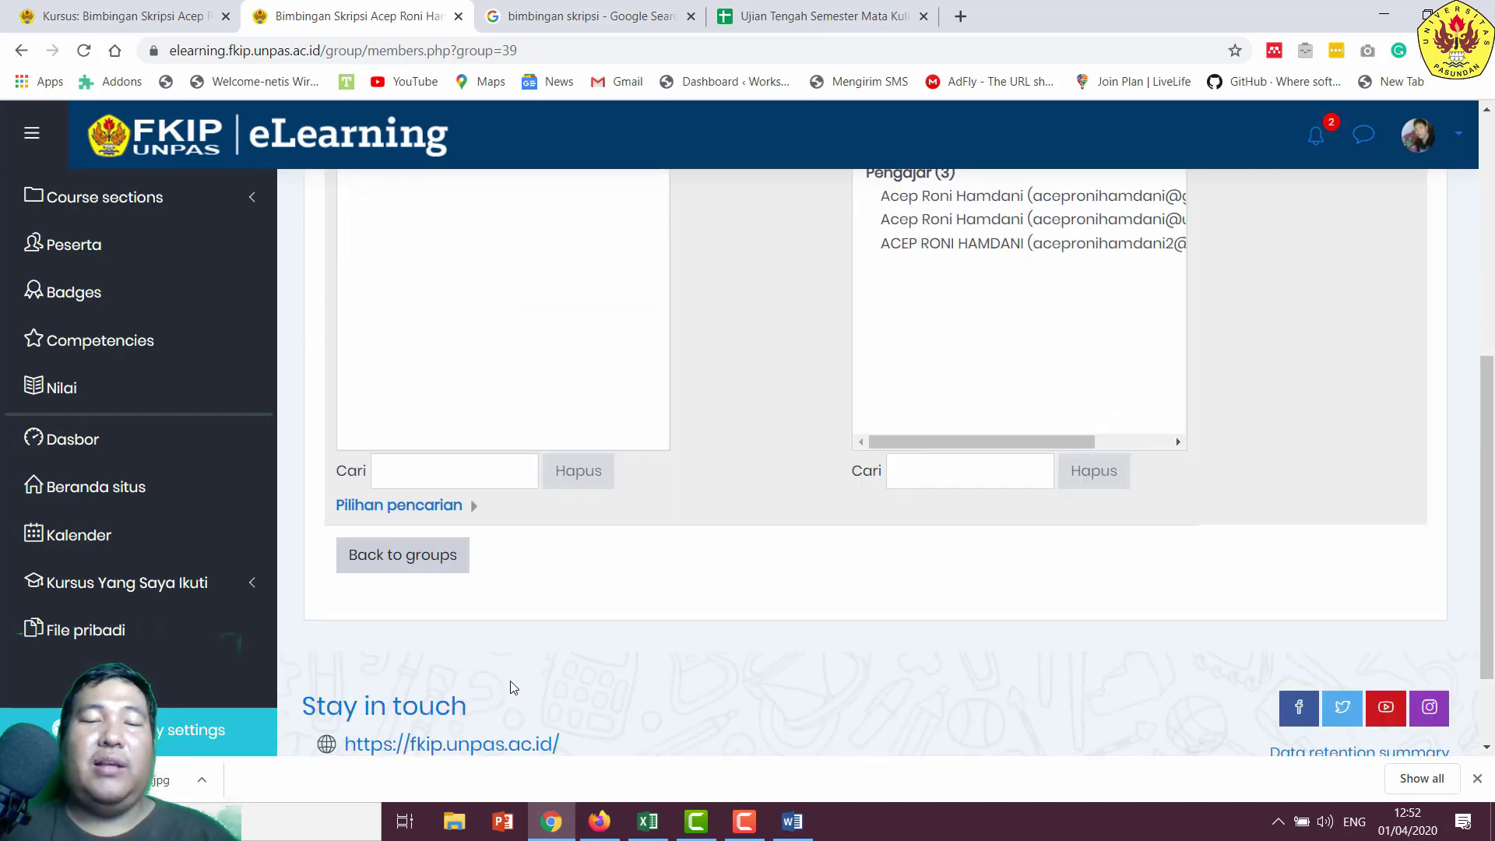
{"action": "left_click", "coordinate": [420, 575]}
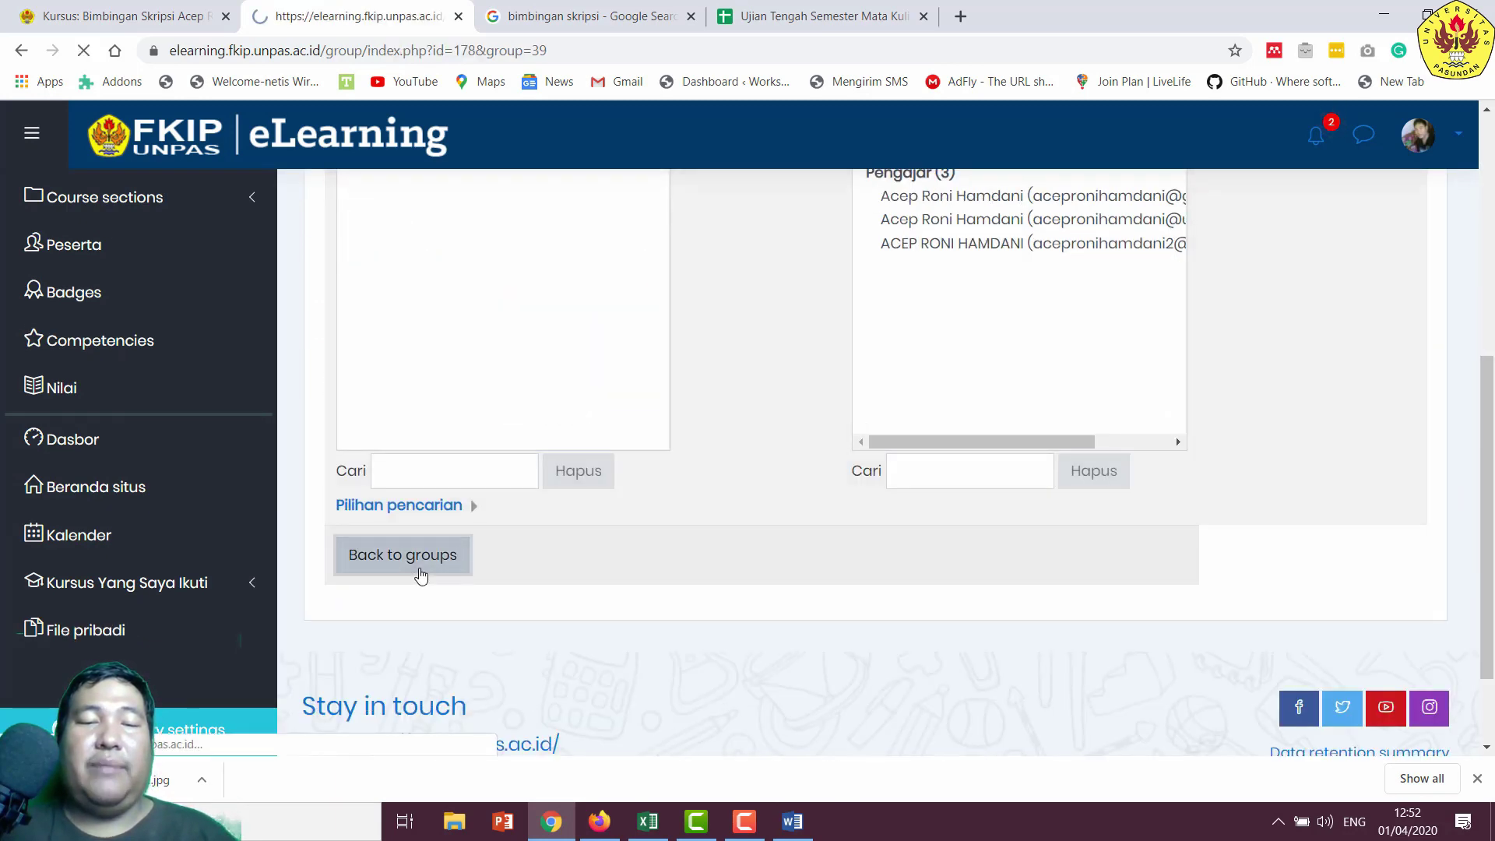
- Open a blank new-group form and copy the next student's name from Word
{"action": "scroll", "coordinate": [421, 575], "scroll_direction": "down", "scroll_amount": 4}
{"action": "scroll", "coordinate": [499, 653], "scroll_direction": "down", "scroll_amount": 2}
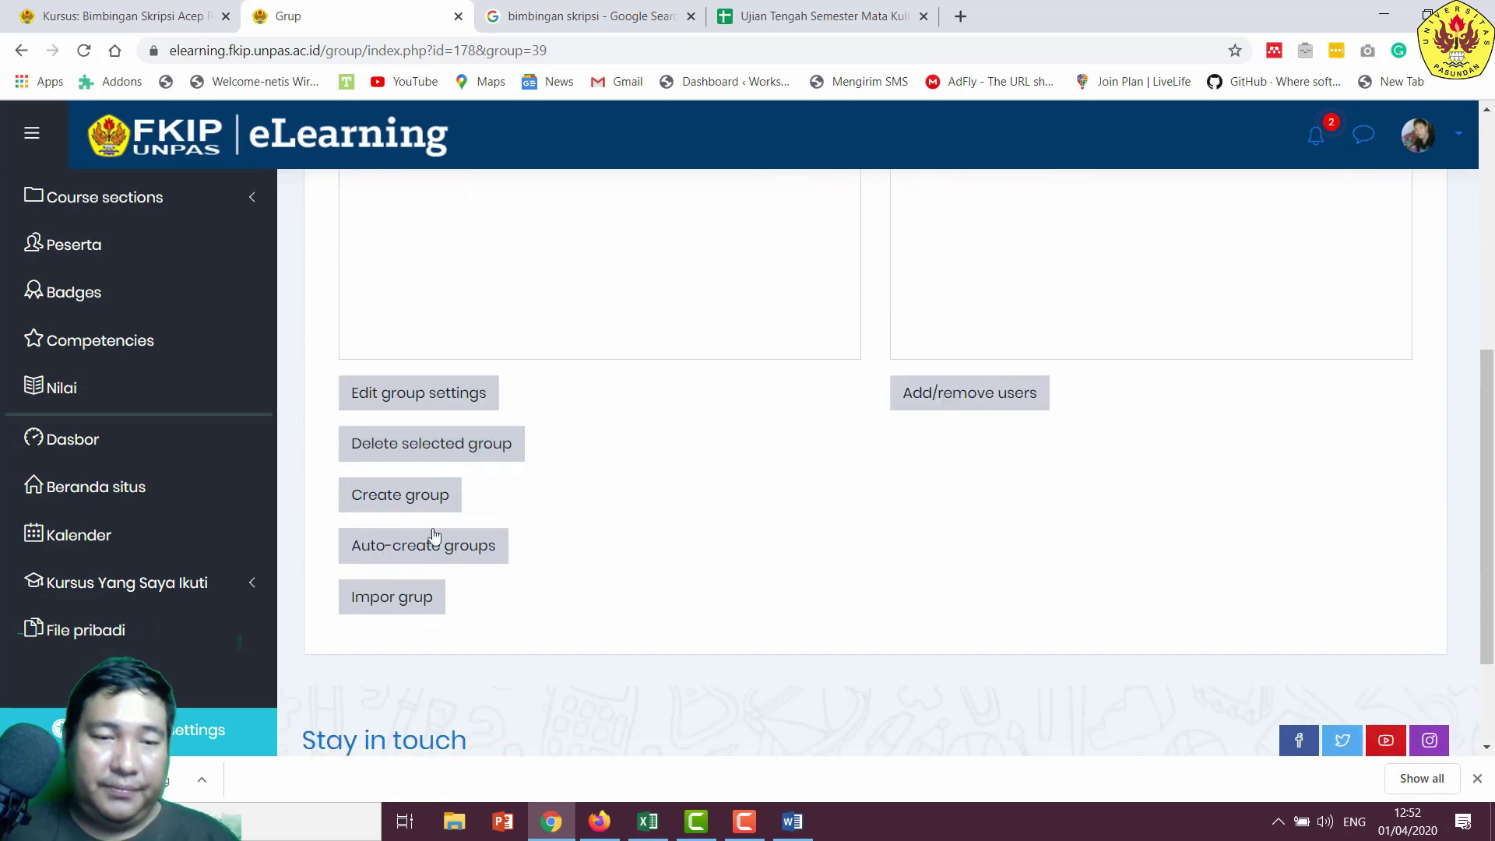
{"action": "left_click", "coordinate": [431, 507]}
{"action": "left_click", "coordinate": [792, 822]}
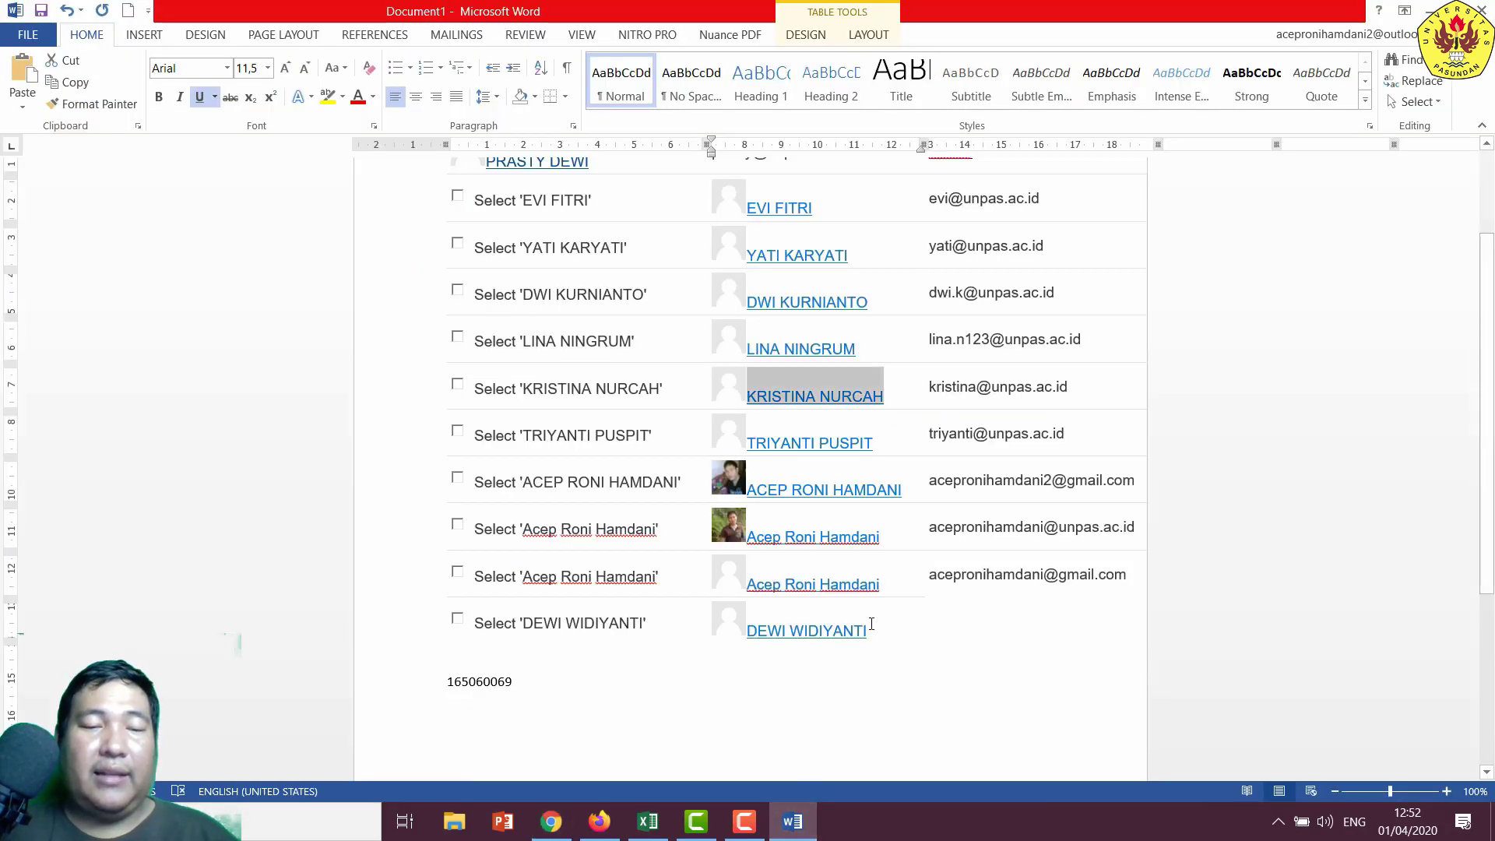
{"action": "left_click_drag", "start_coordinate": [884, 450], "coordinate": [746, 444]}
{"action": "right_click", "coordinate": [749, 446]}
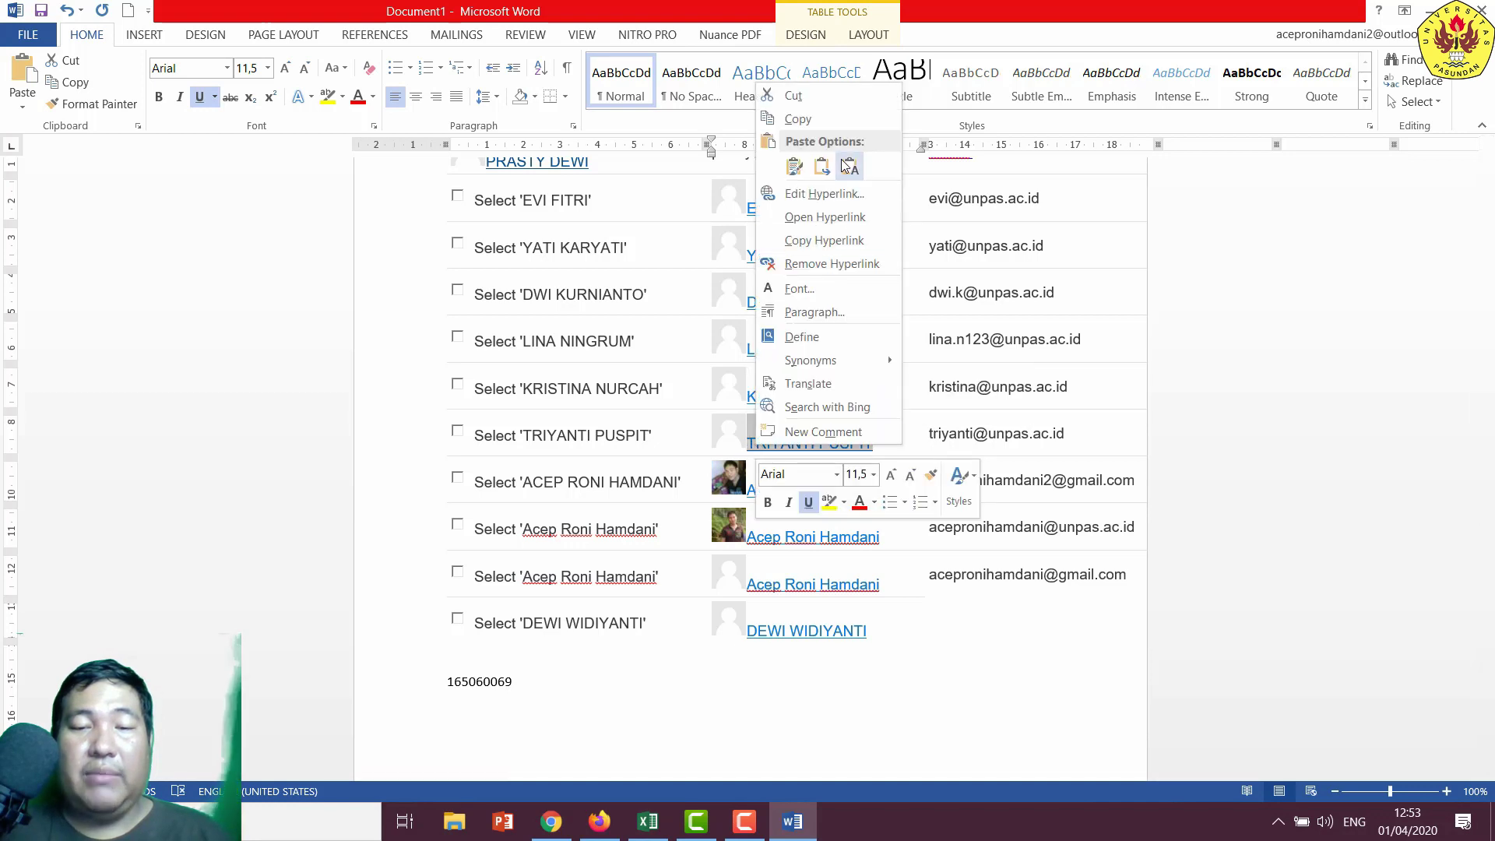
{"action": "left_click", "coordinate": [826, 125]}
{"action": "left_click", "coordinate": [551, 821]}
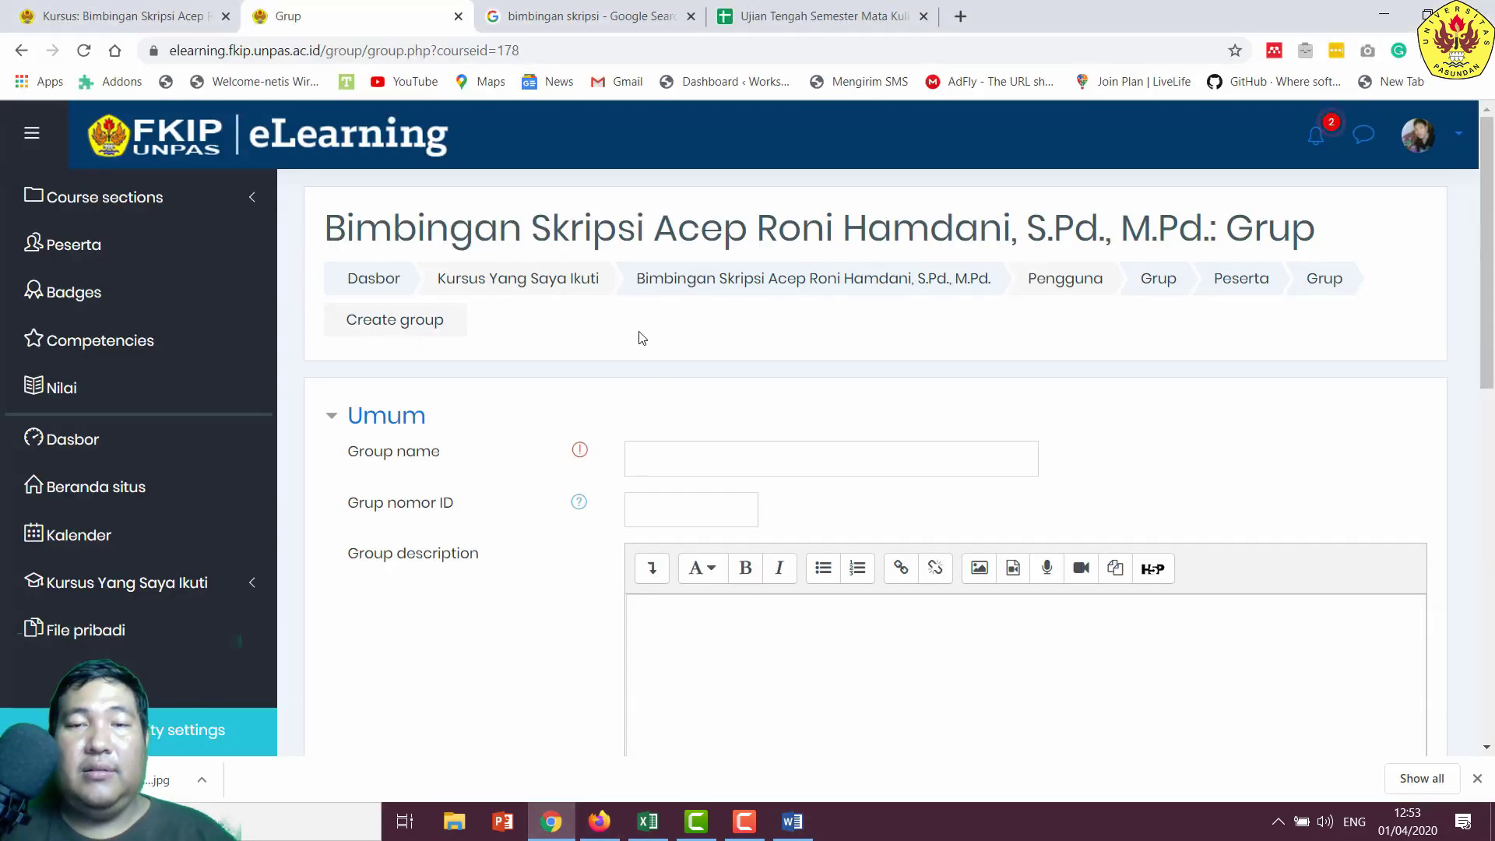
- Save the sixth group under the copied student's name and open its member management
{"action": "left_click", "coordinate": [689, 465]}
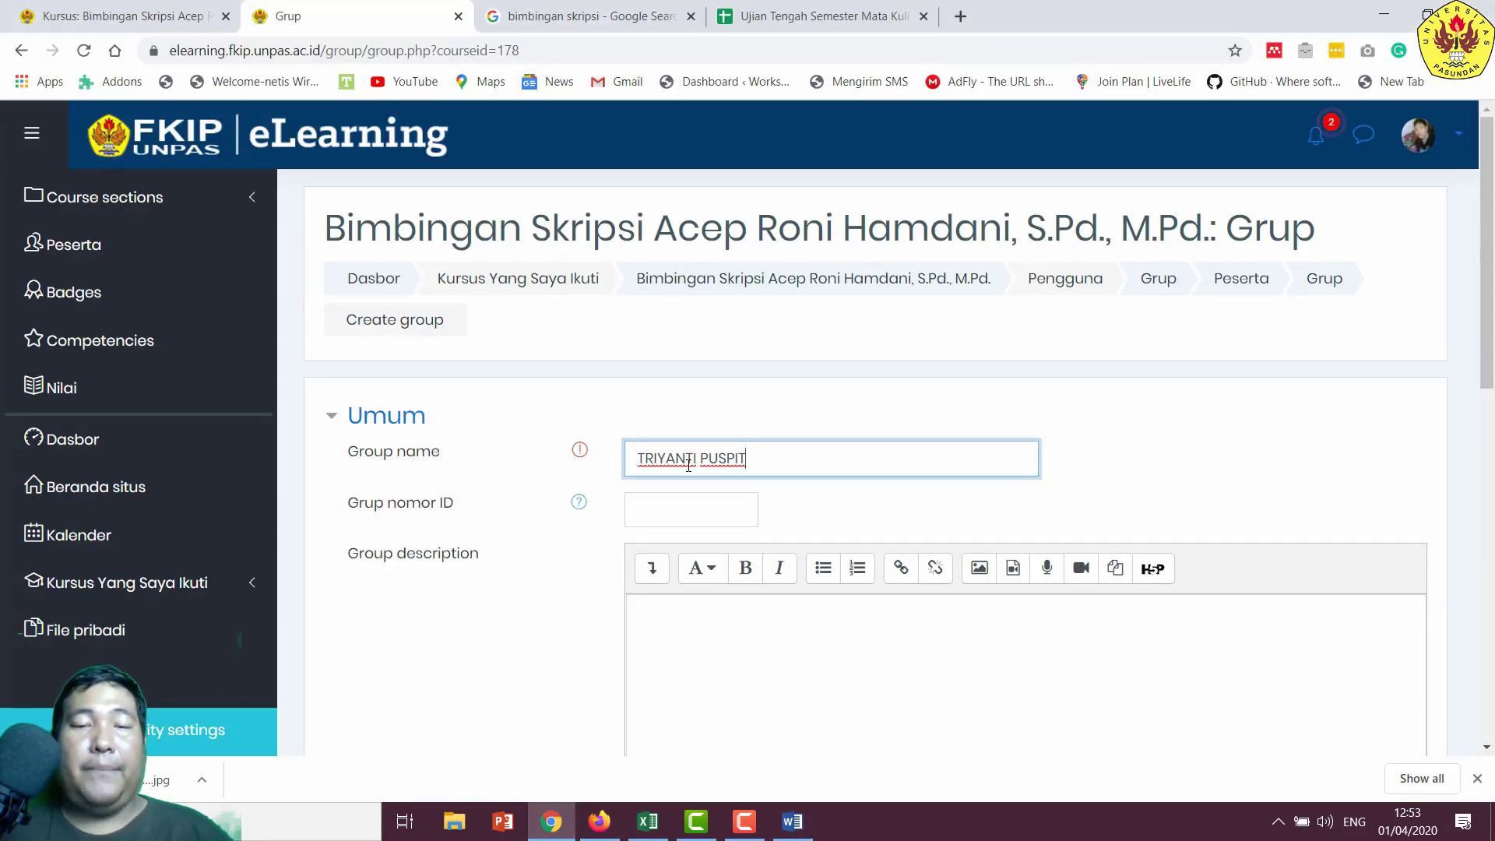
{"action": "scroll", "coordinate": [630, 494], "scroll_direction": "down", "scroll_amount": 7}
{"action": "scroll", "coordinate": [708, 651], "scroll_direction": "down", "scroll_amount": 5}
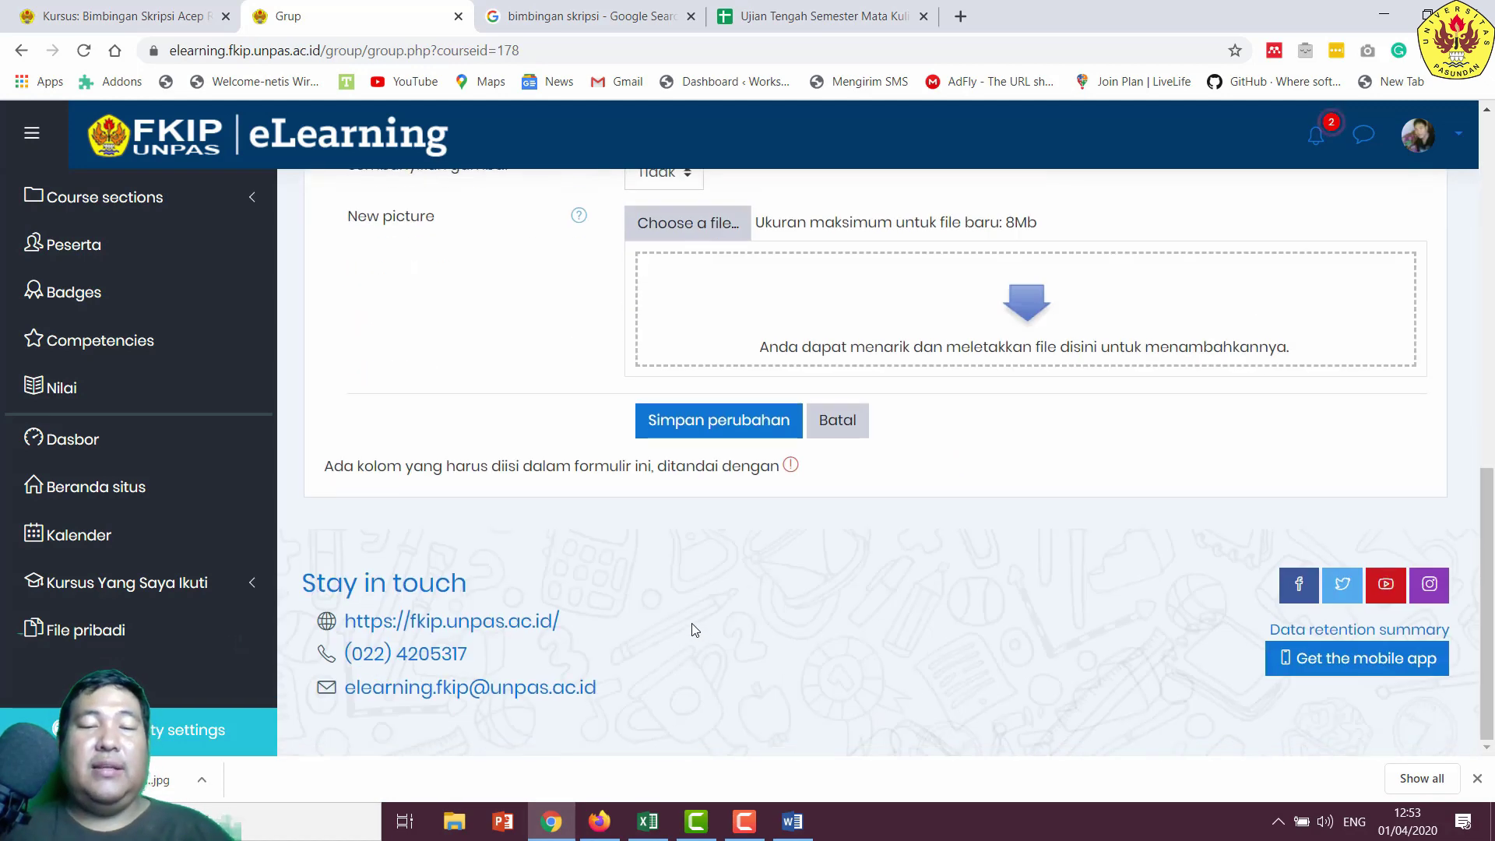
{"action": "left_click", "coordinate": [664, 413]}
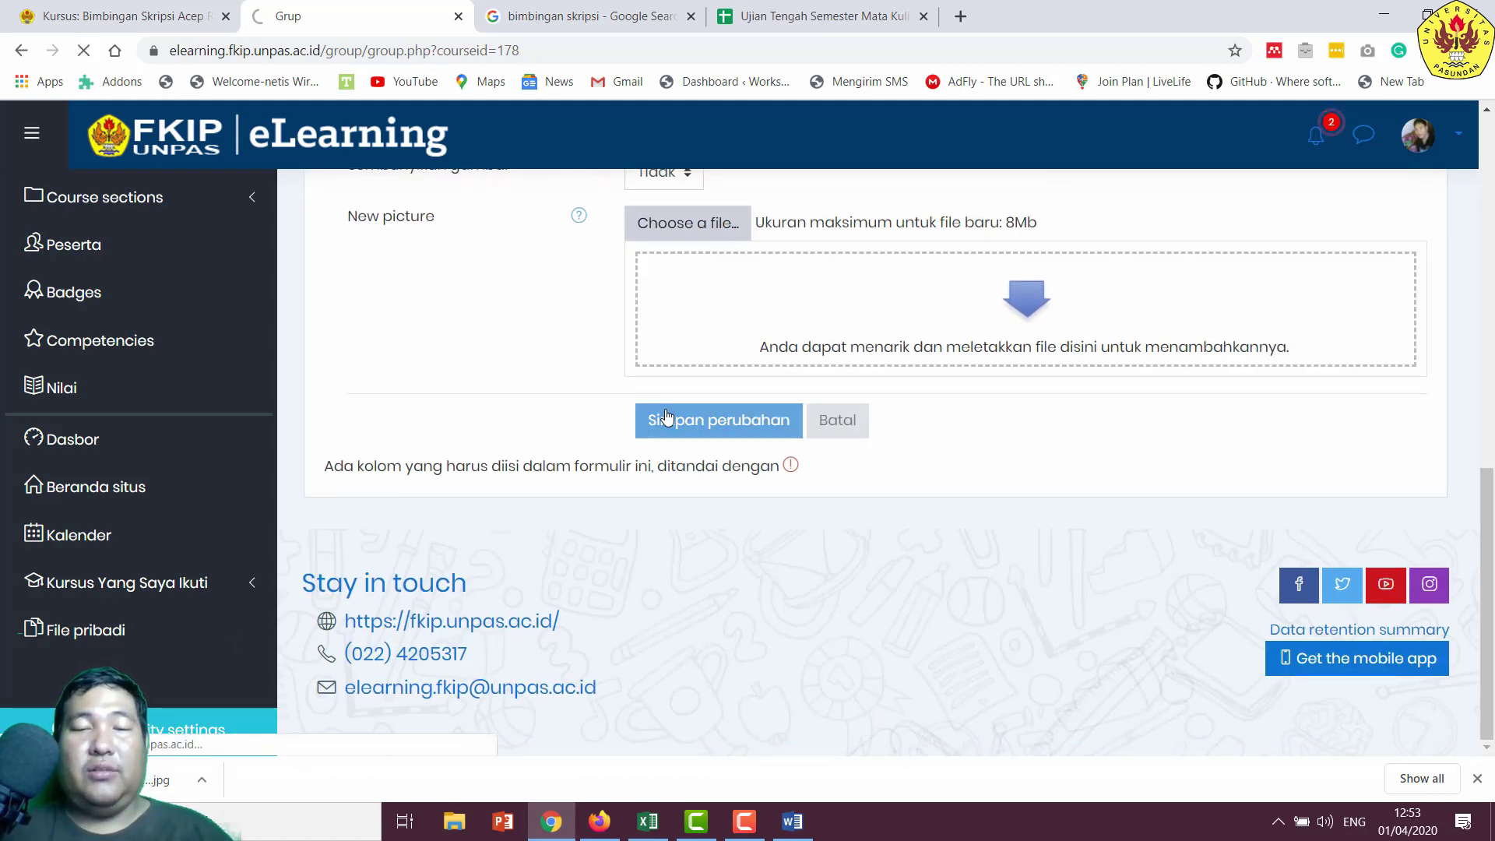
{"action": "scroll", "coordinate": [671, 410], "scroll_direction": "down", "scroll_amount": 3}
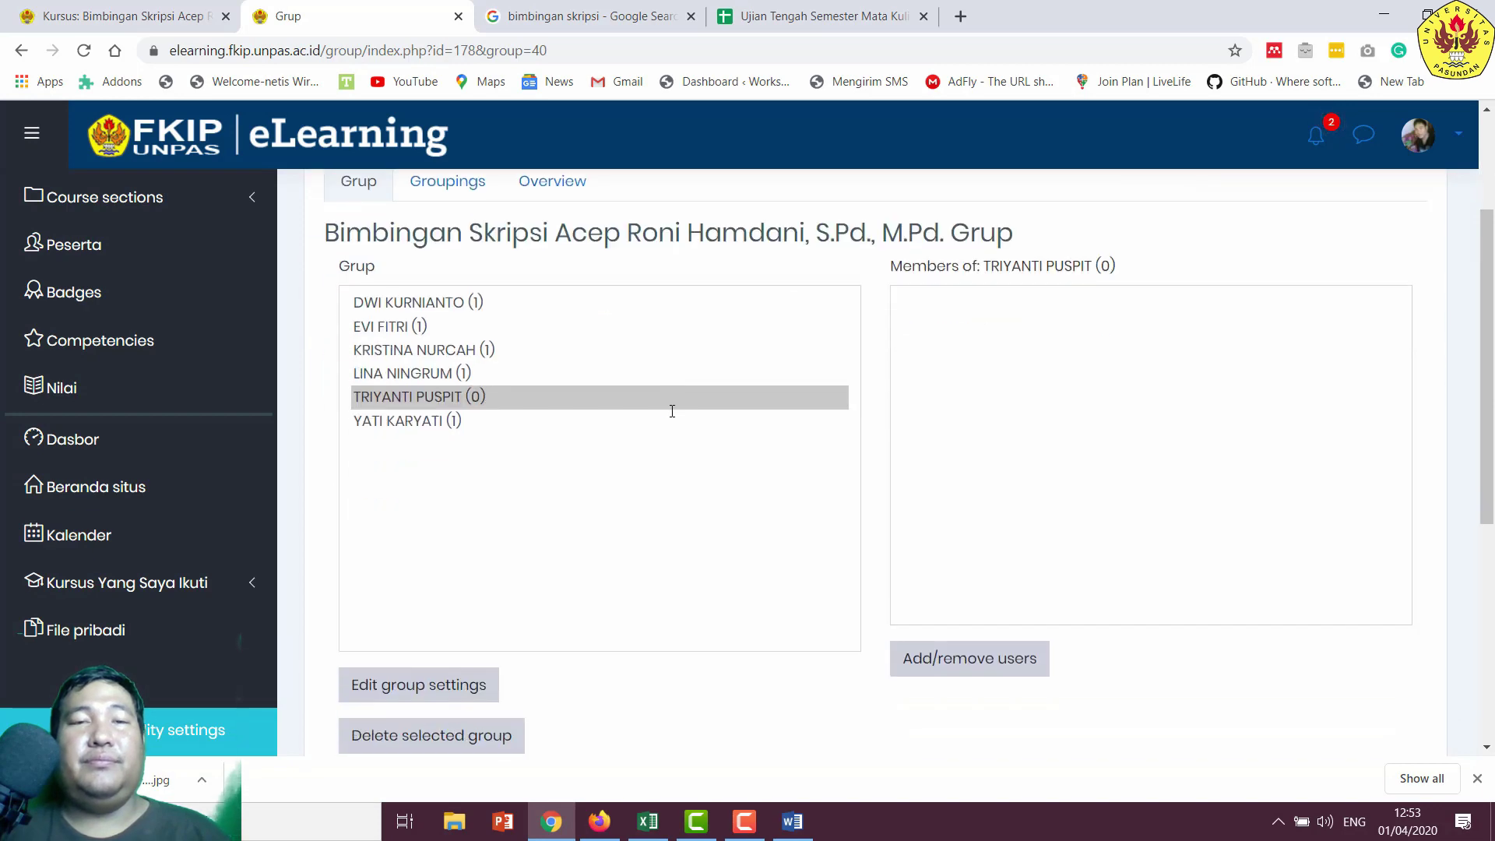
{"action": "left_click", "coordinate": [954, 664]}
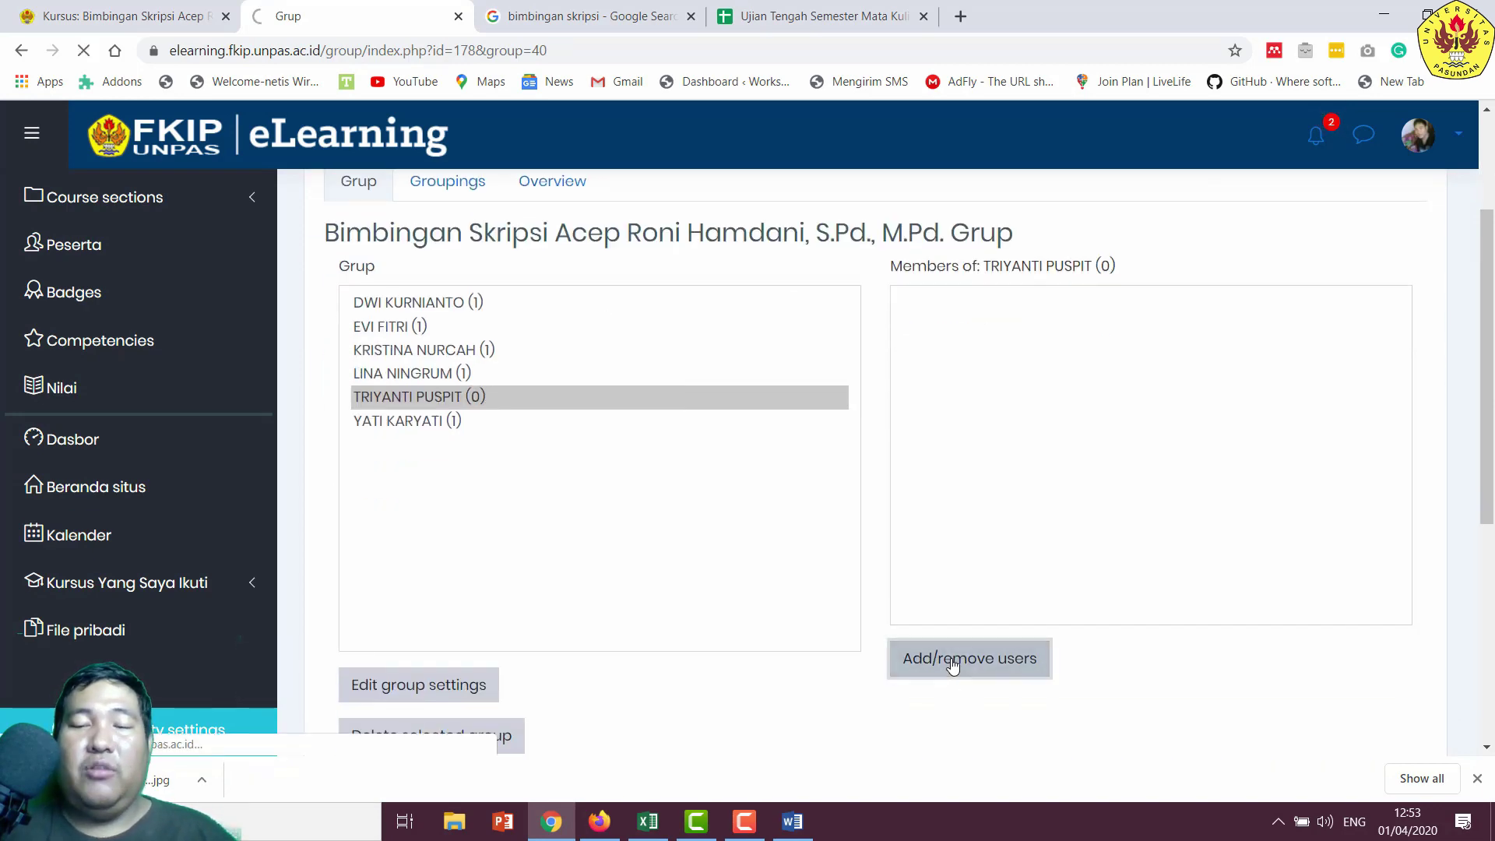
- Add the chosen student from Potential members as the group's single member, then return to the groups overview
{"action": "scroll", "coordinate": [856, 475], "scroll_direction": "down", "scroll_amount": 1}
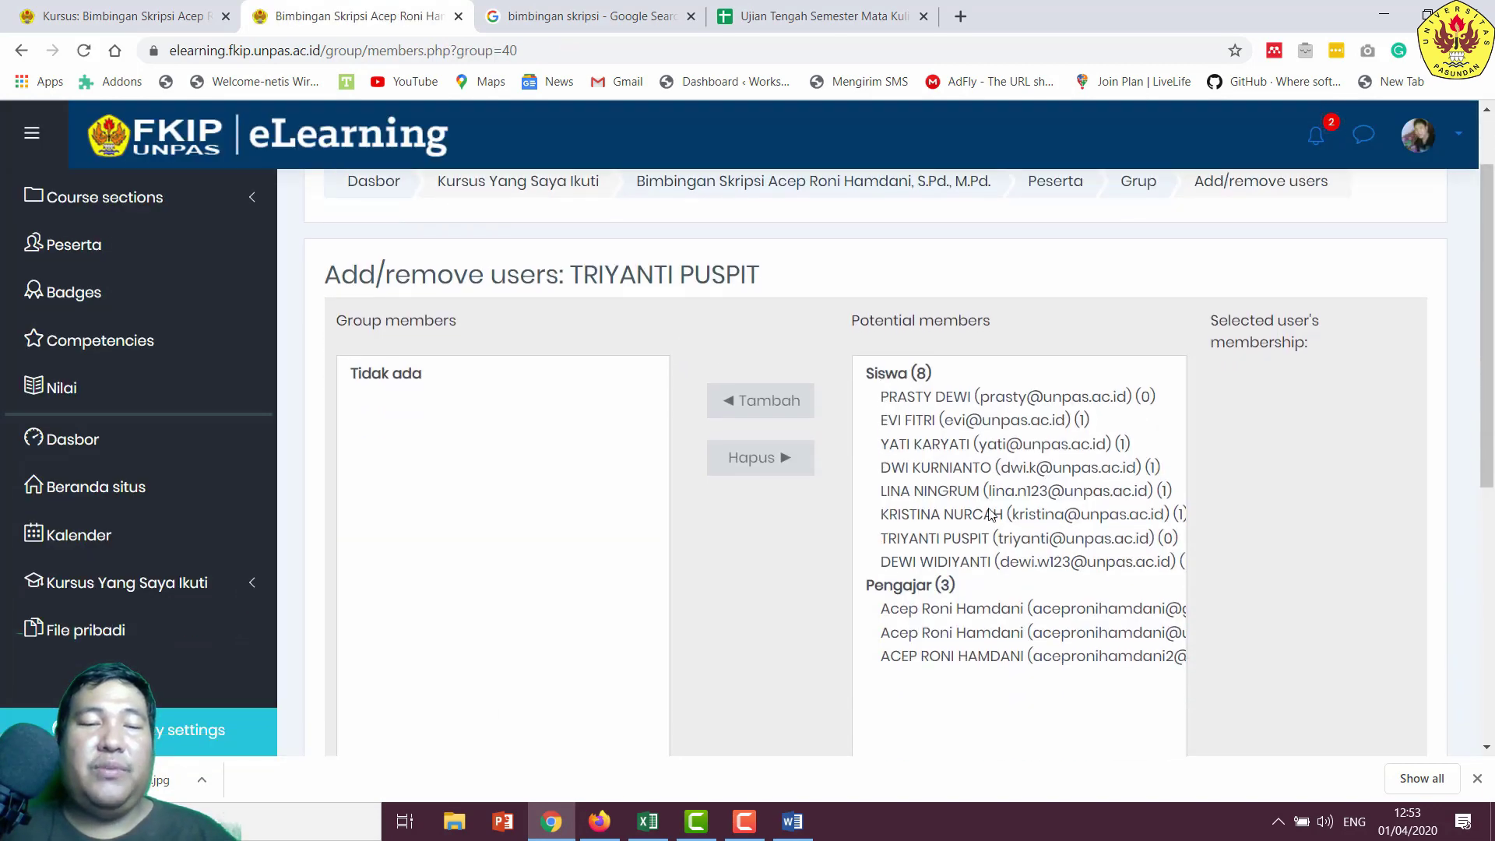
{"action": "left_click", "coordinate": [962, 512]}
{"action": "scroll", "coordinate": [962, 512], "scroll_direction": "down", "scroll_amount": 1}
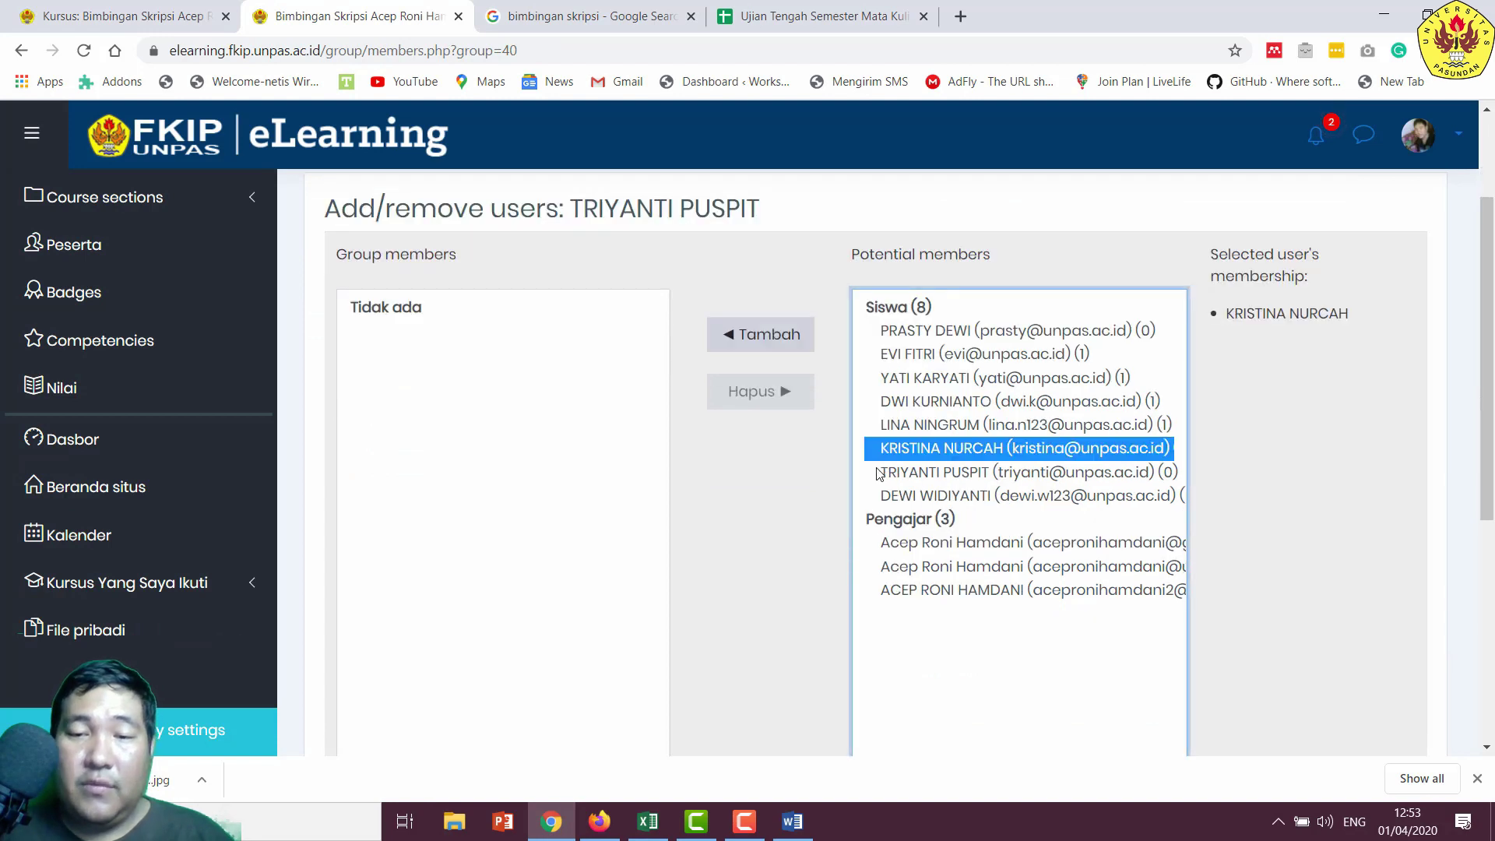
{"action": "left_click", "coordinate": [751, 317]}
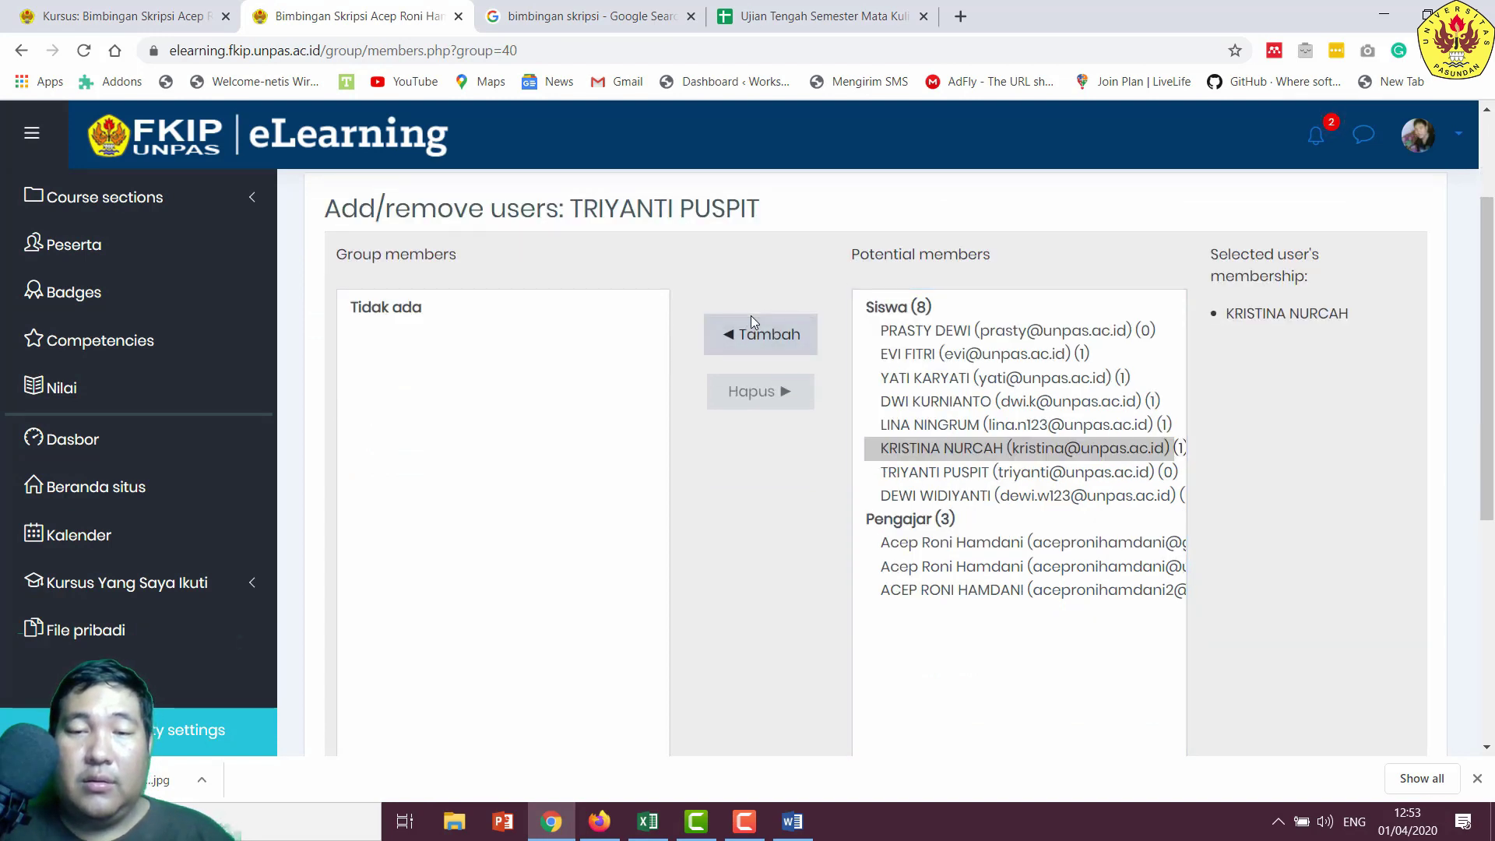
{"action": "left_click", "coordinate": [751, 317]}
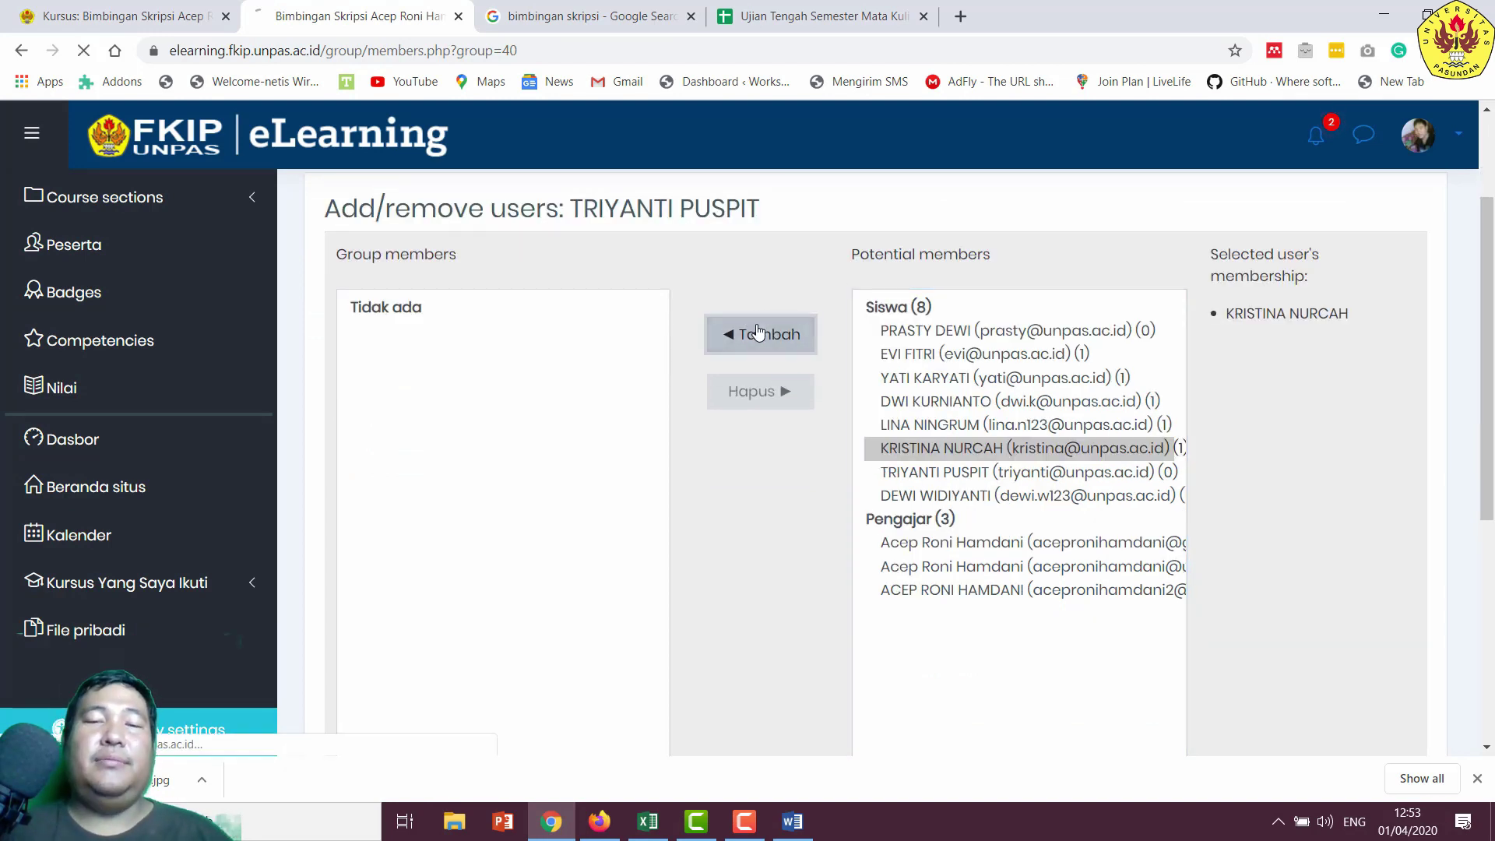
{"action": "scroll", "coordinate": [704, 314], "scroll_direction": "down", "scroll_amount": 6}
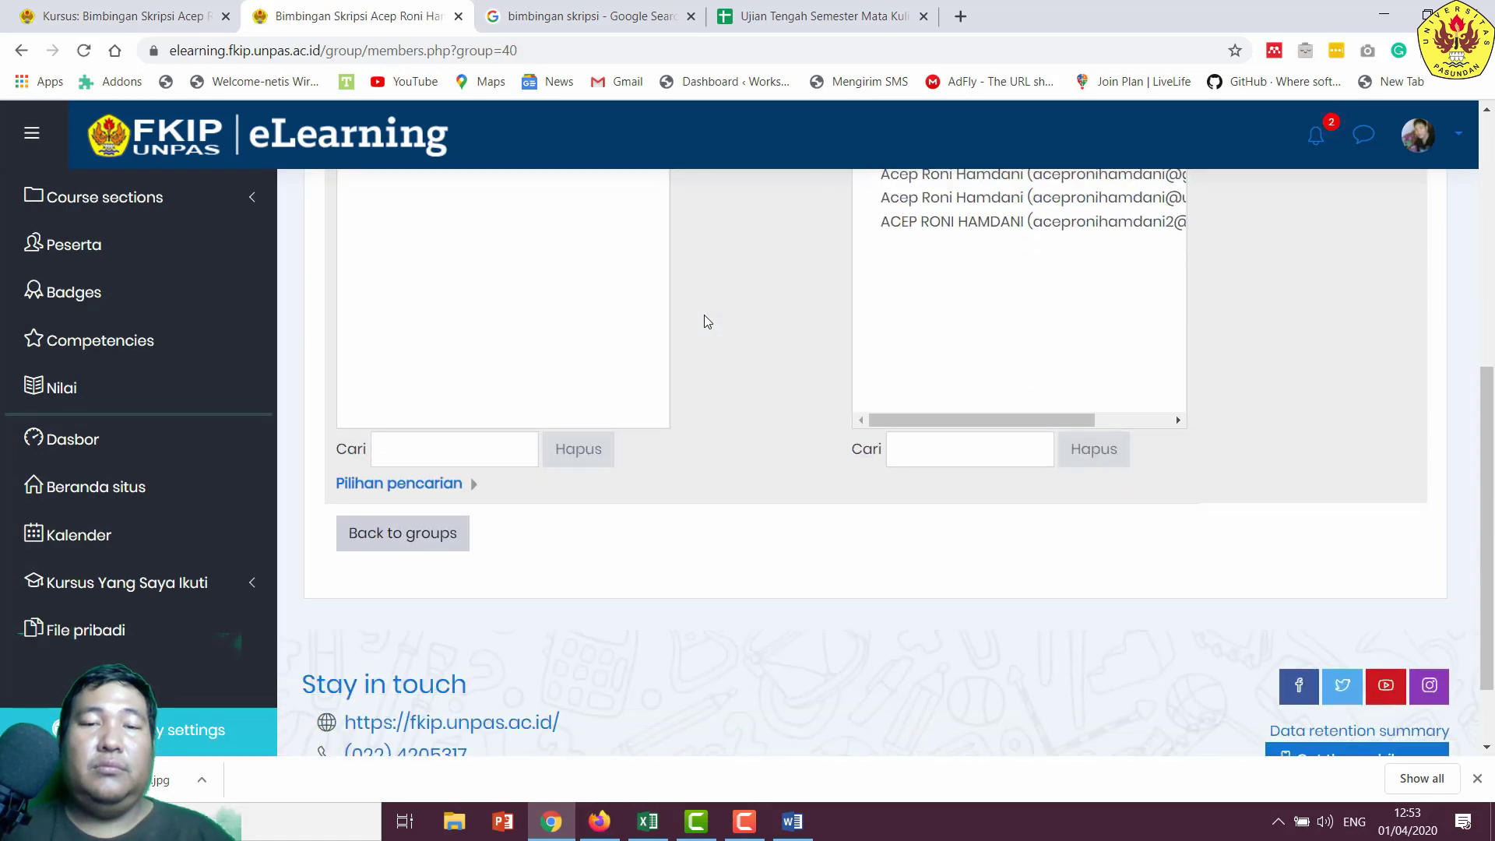
{"action": "left_click", "coordinate": [374, 439]}
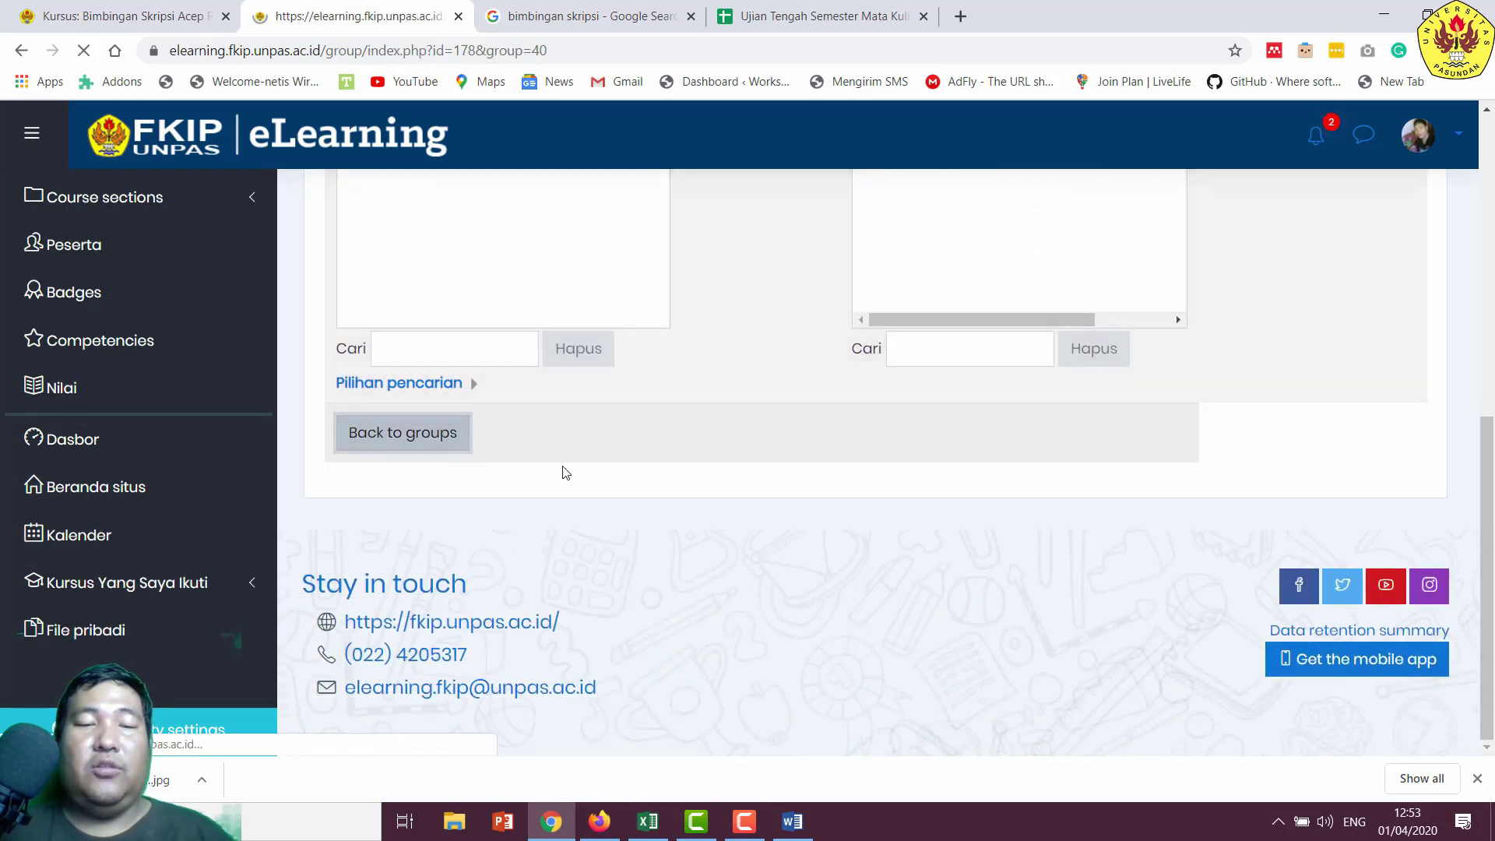
{"action": "scroll", "coordinate": [675, 468], "scroll_direction": "down", "scroll_amount": 2}
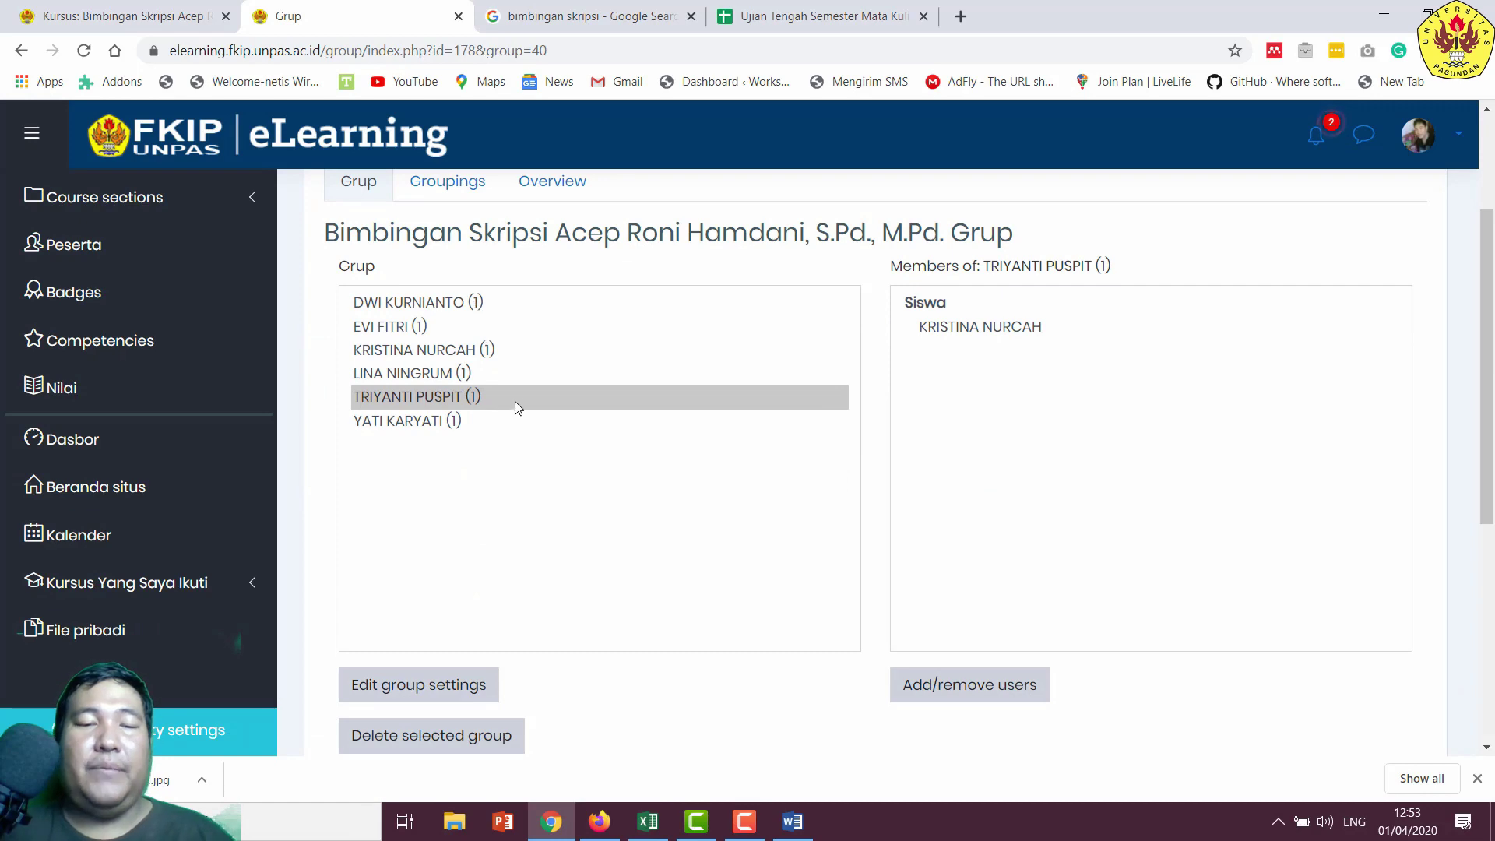
- Copy the next student's name from the Word list and return to the Moodle groups page
{"action": "left_click", "coordinate": [793, 821]}
{"action": "scroll", "coordinate": [886, 468], "scroll_direction": "down", "scroll_amount": 2}
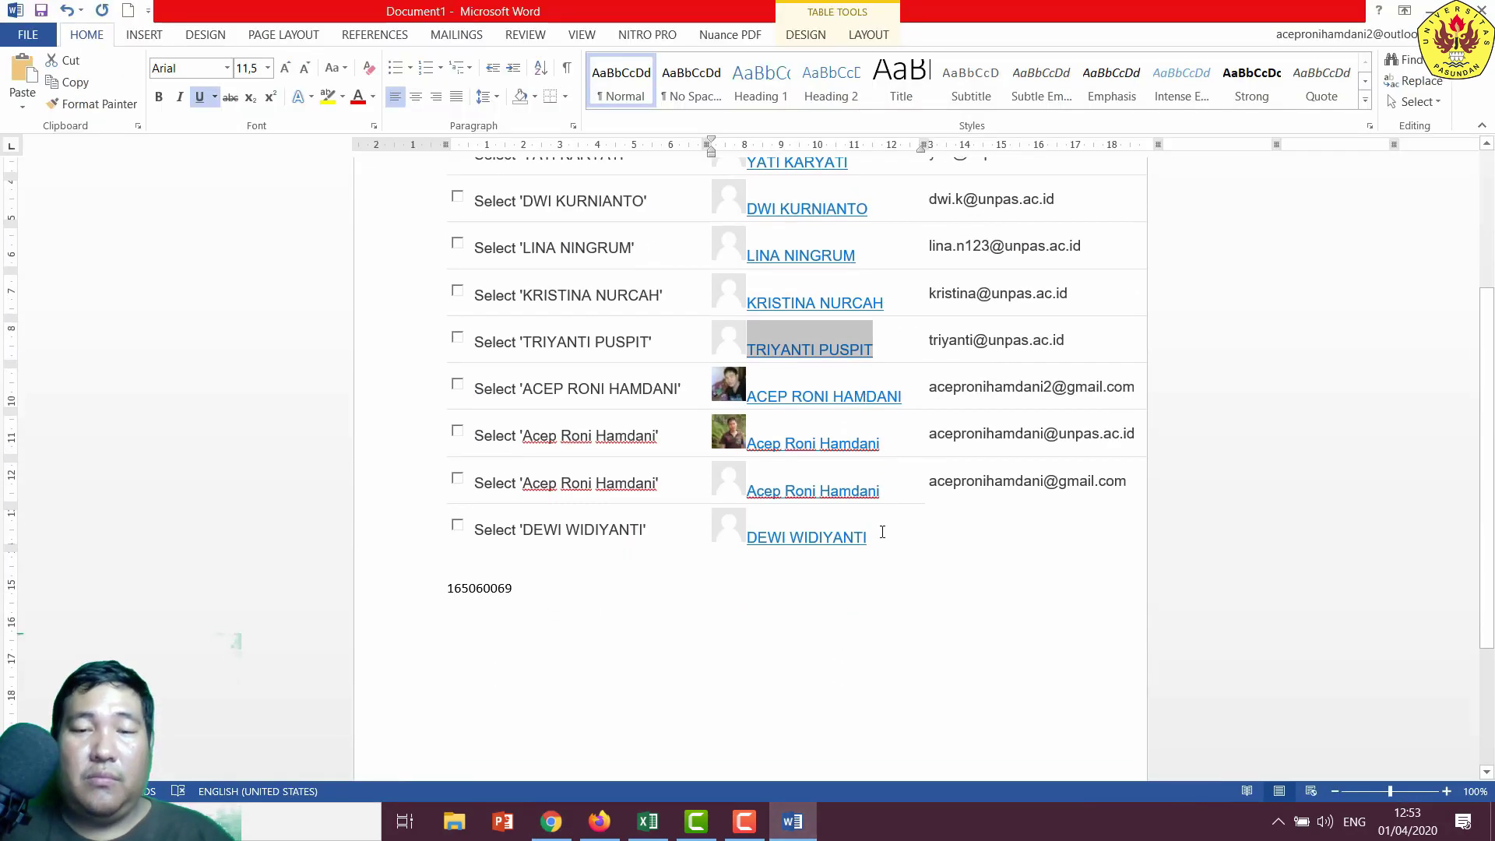
{"action": "left_click_drag", "start_coordinate": [883, 532], "coordinate": [748, 538]}
{"action": "right_click", "coordinate": [759, 542]}
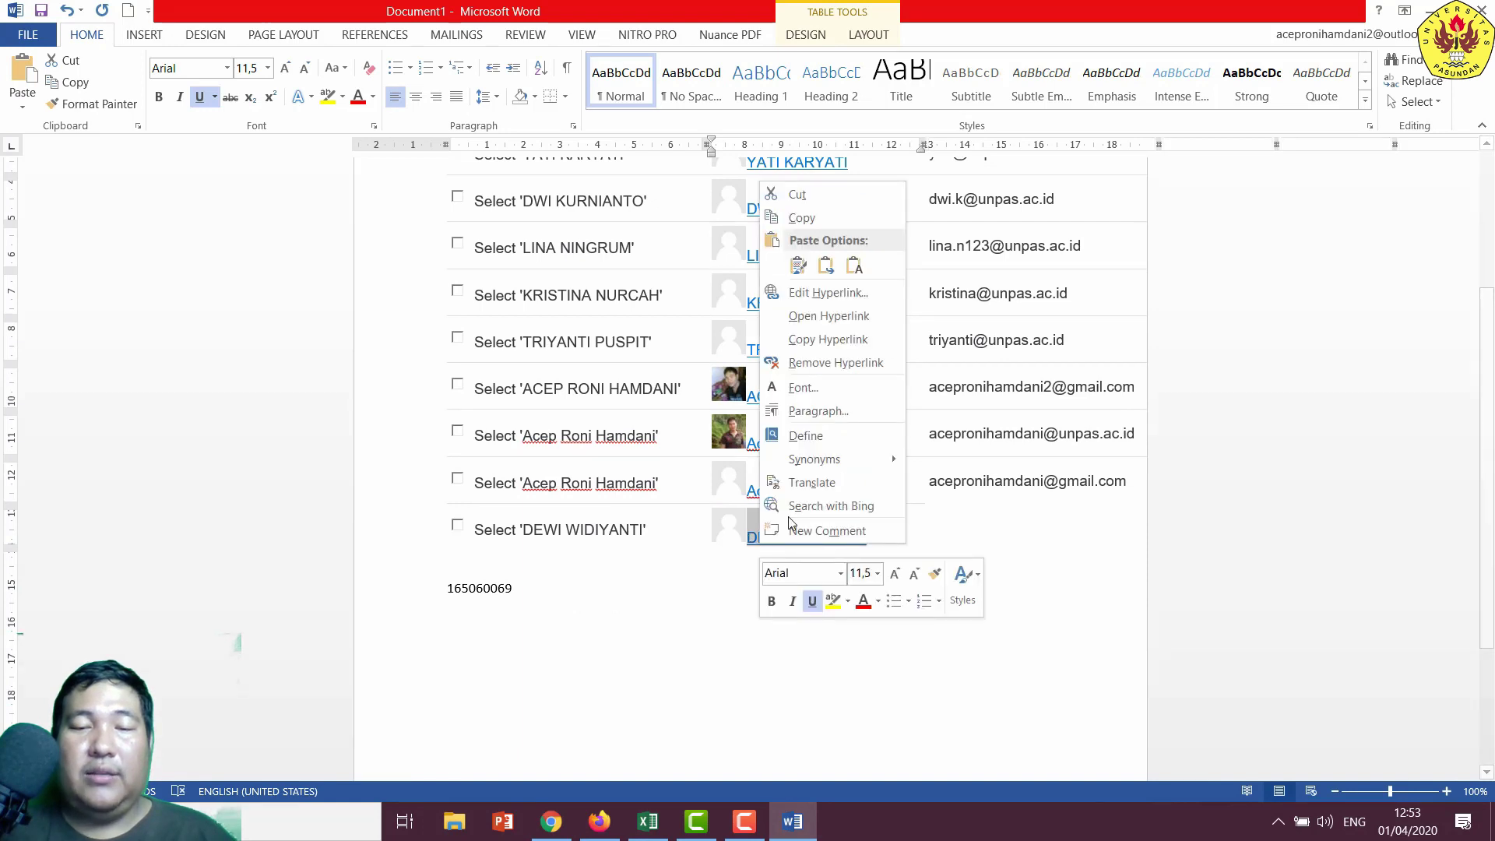
{"action": "left_click", "coordinate": [802, 218]}
{"action": "scroll", "coordinate": [845, 385], "scroll_direction": "up", "scroll_amount": 1}
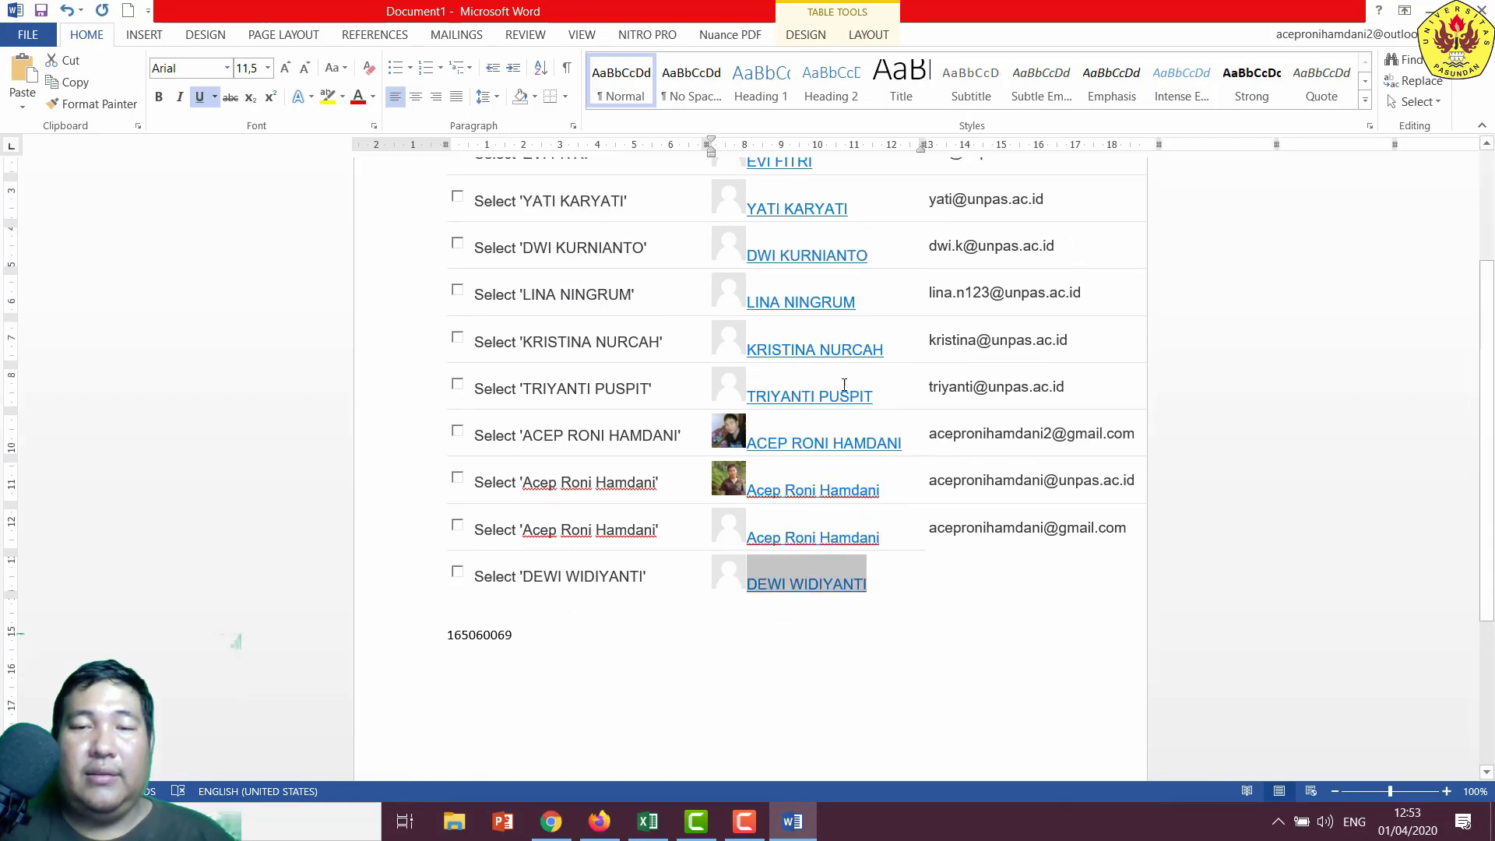
{"action": "scroll", "coordinate": [809, 265], "scroll_direction": "up", "scroll_amount": 2}
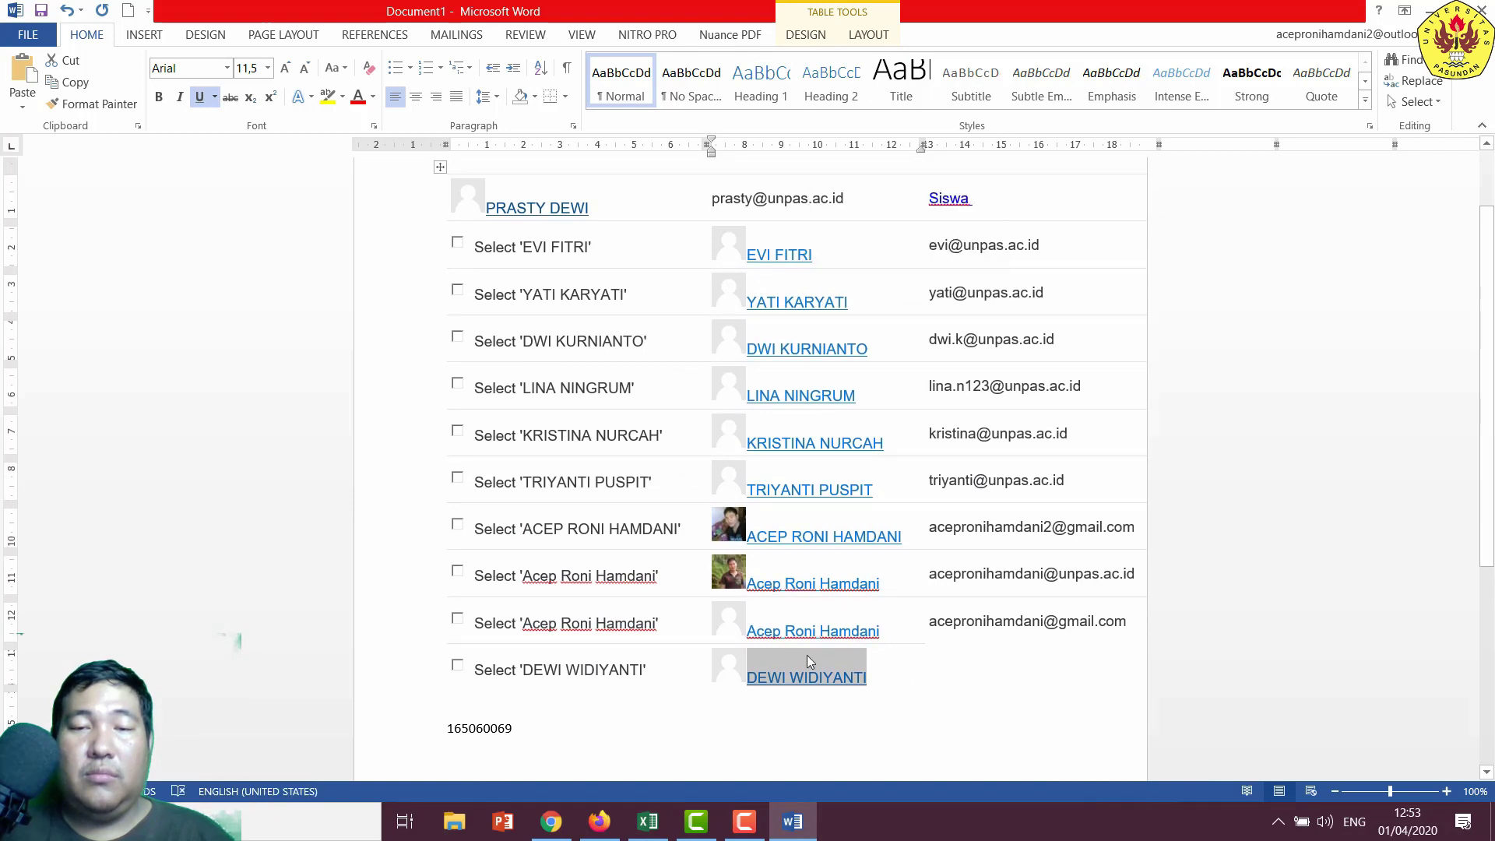
{"action": "left_click", "coordinate": [559, 832]}
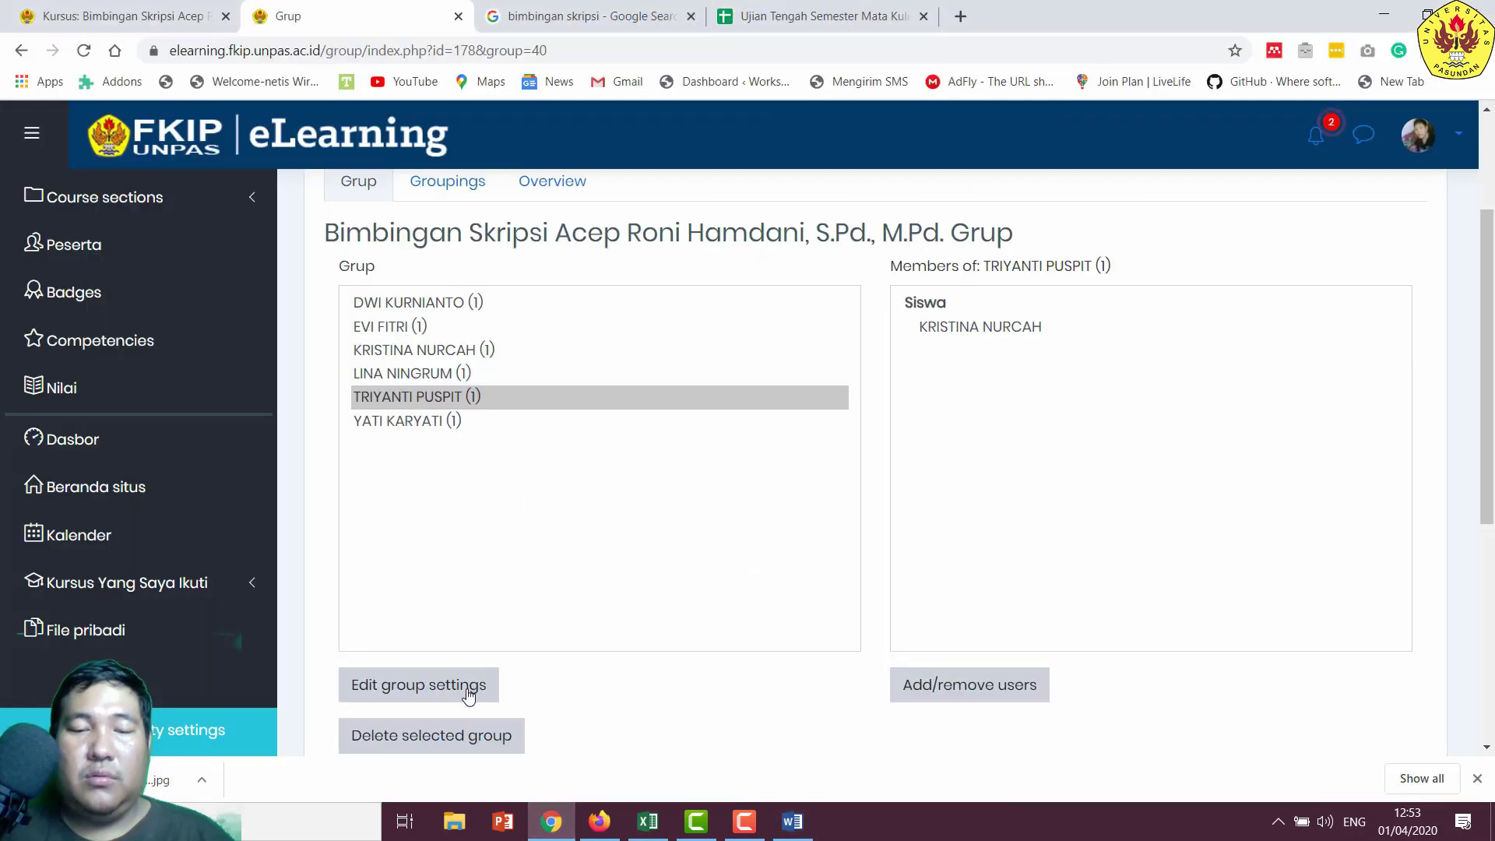
- Create a new group named with the pasted student name
{"action": "scroll", "coordinate": [545, 639], "scroll_direction": "down", "scroll_amount": 2}
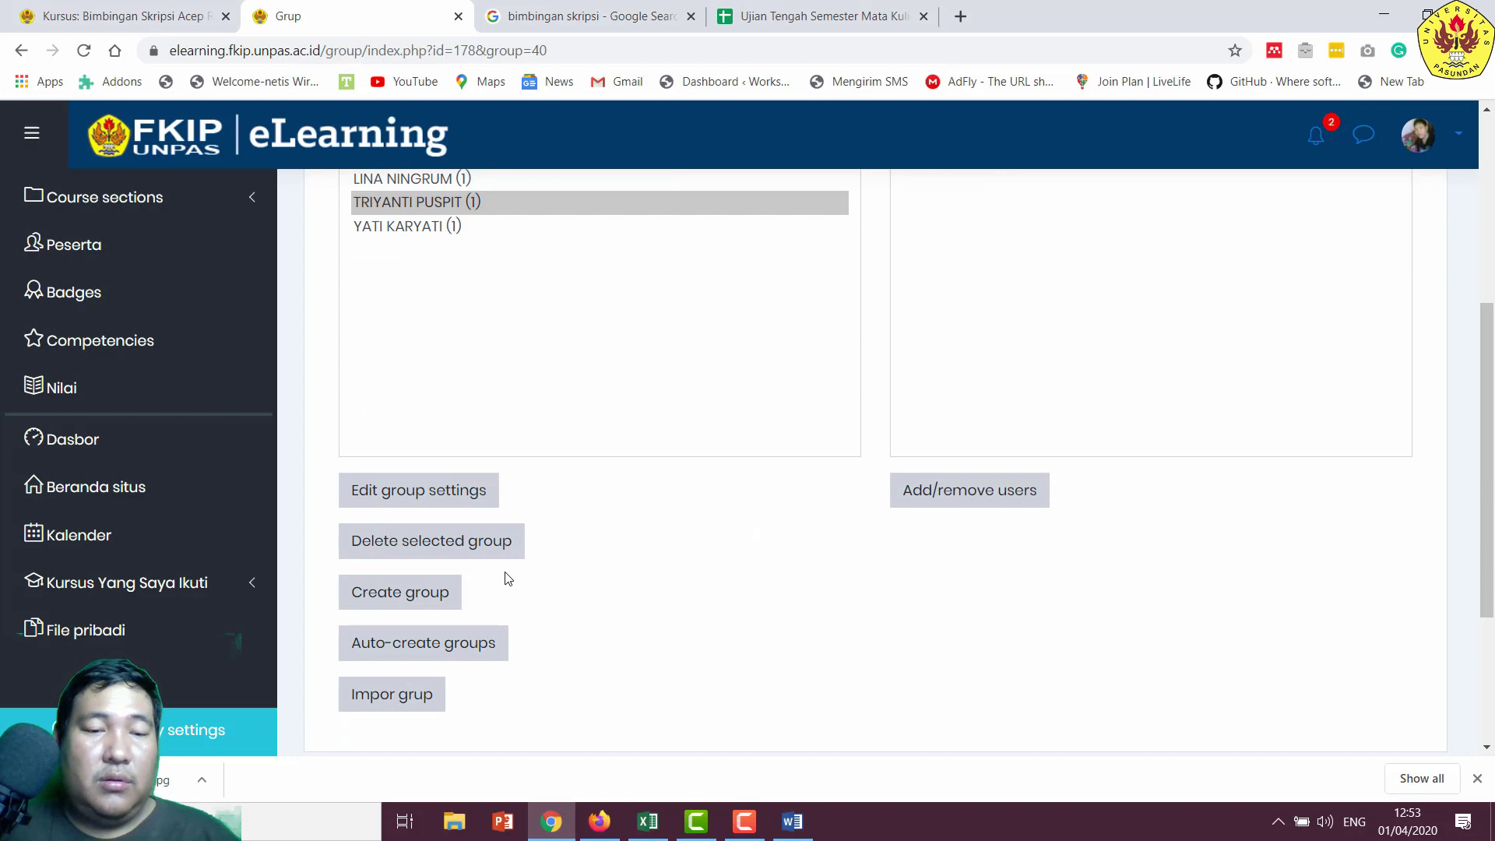
{"action": "left_click", "coordinate": [411, 598]}
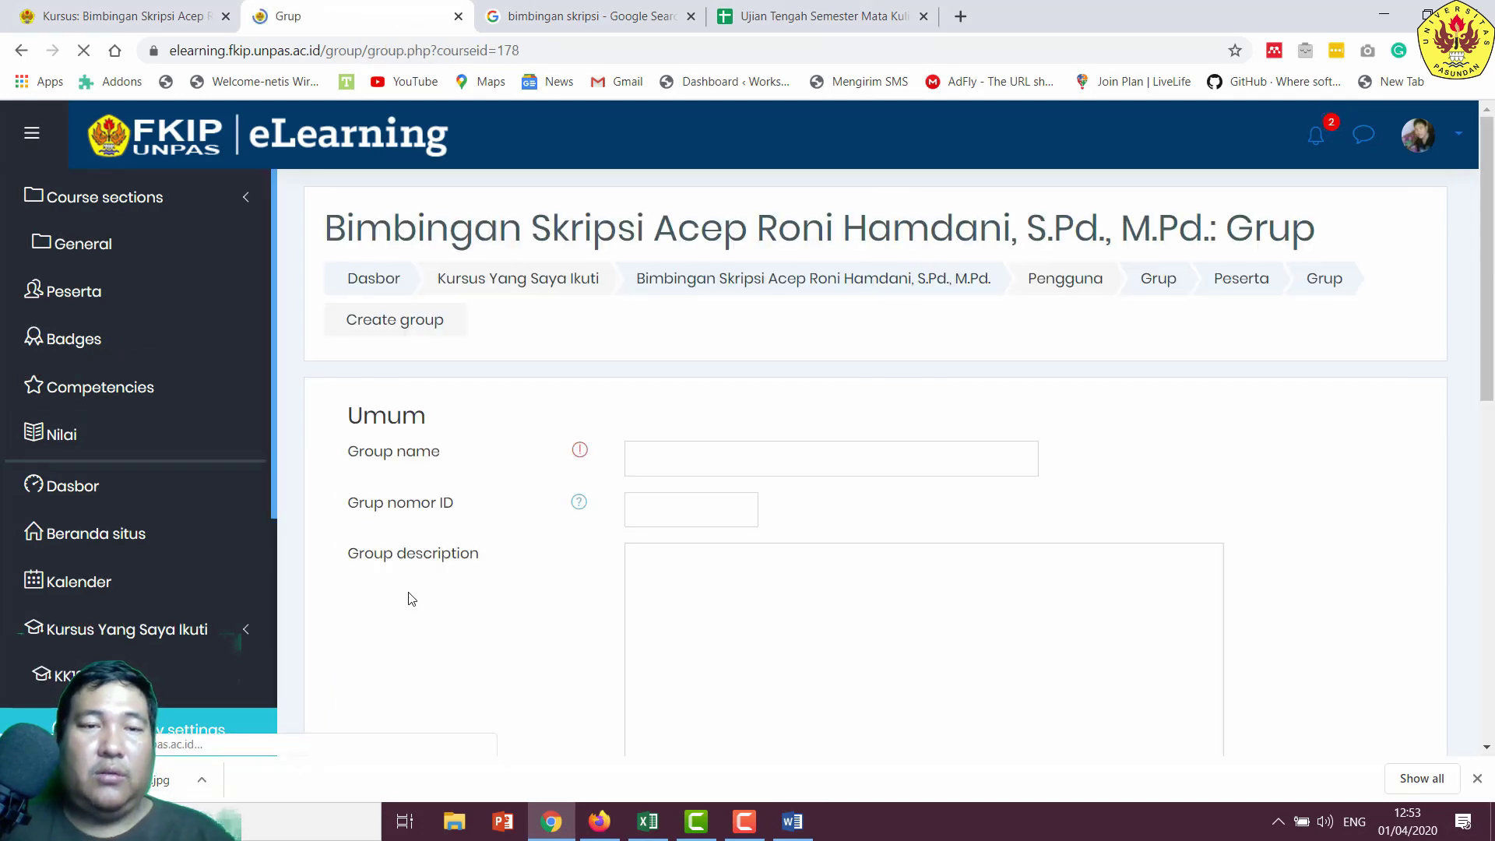
{"action": "left_click", "coordinate": [684, 457]}
{"action": "right_click", "coordinate": [686, 458]}
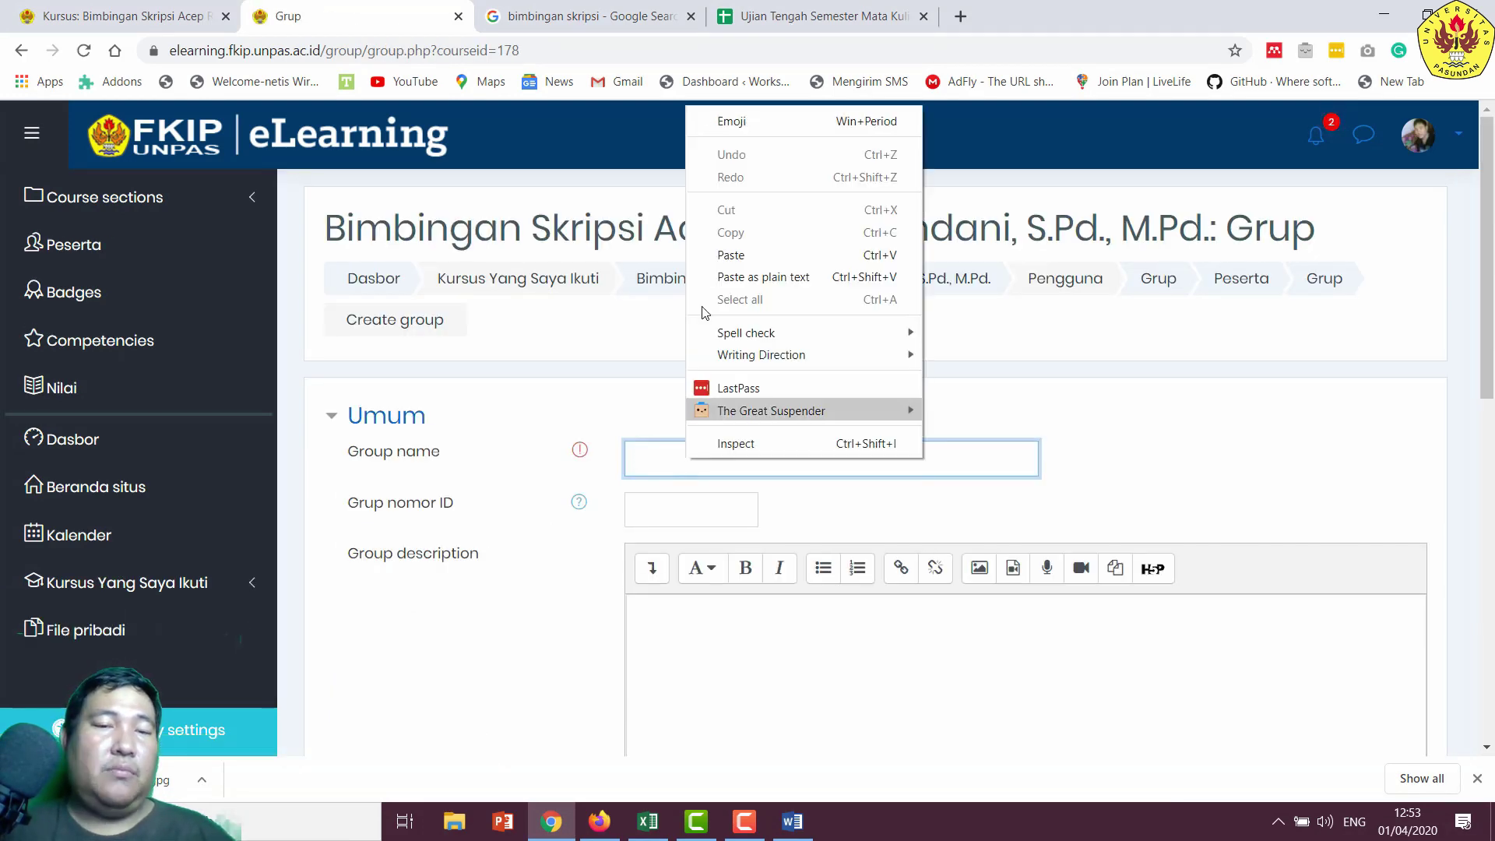
{"action": "left_click", "coordinate": [731, 254]}
{"action": "scroll", "coordinate": [708, 520], "scroll_direction": "down", "scroll_amount": 5}
{"action": "scroll", "coordinate": [708, 520], "scroll_direction": "down", "scroll_amount": 7}
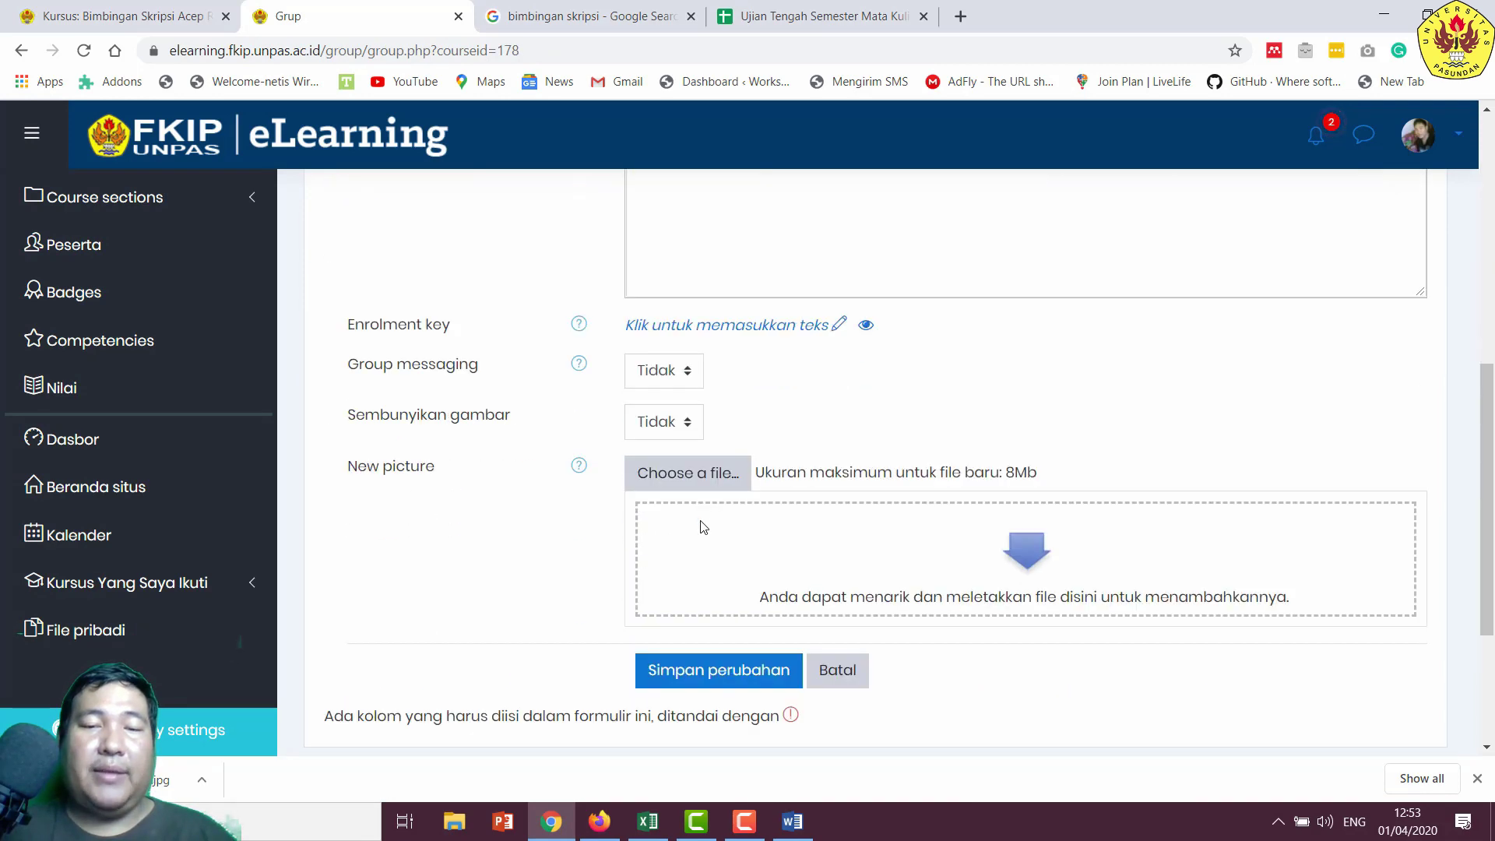
{"action": "left_click", "coordinate": [701, 424]}
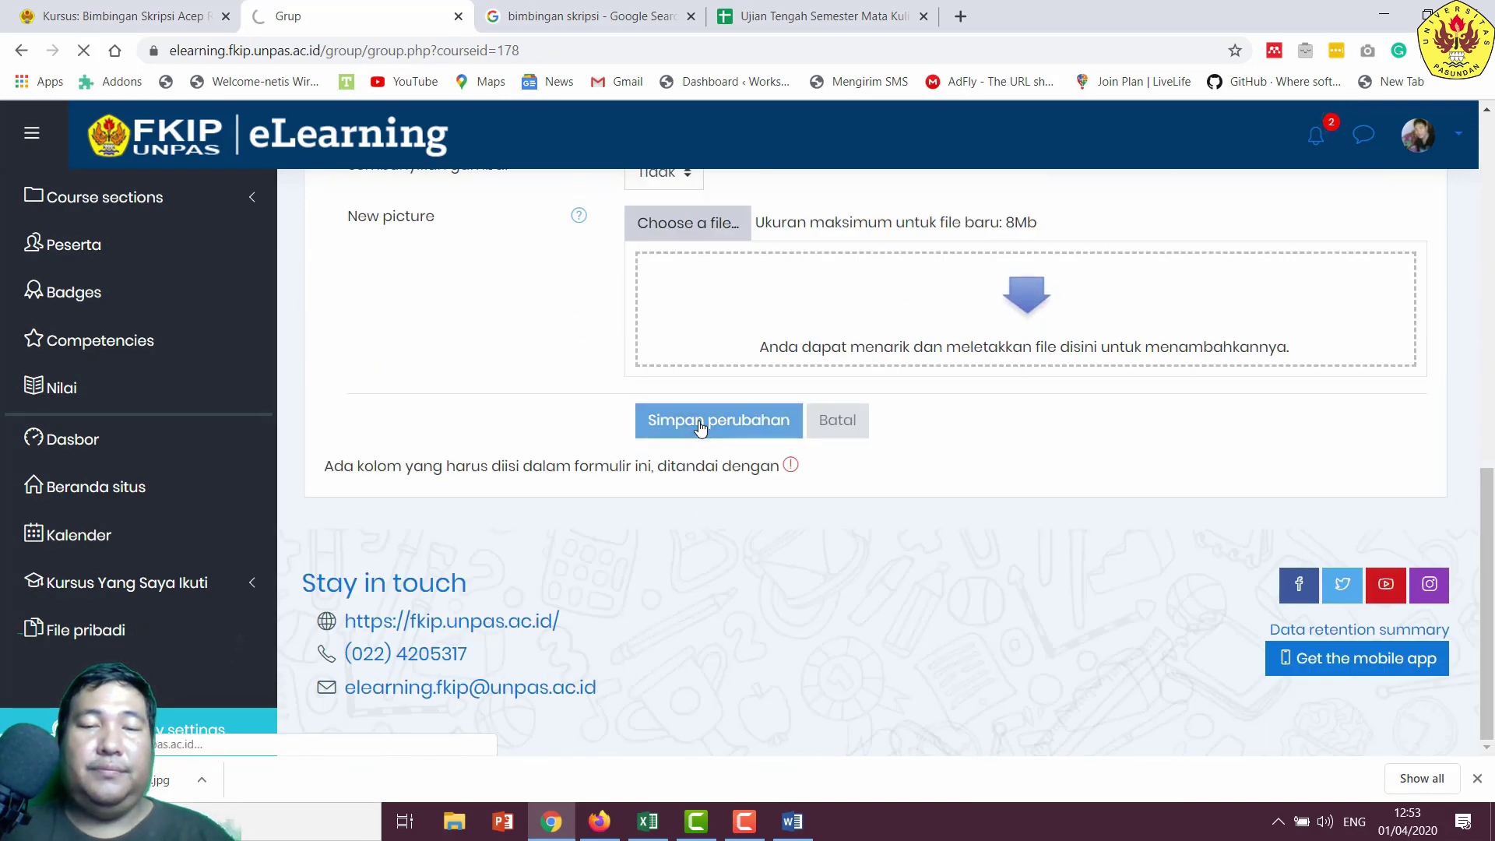
- Add that namesake student as the new group's only member
{"action": "scroll", "coordinate": [510, 352], "scroll_direction": "down", "scroll_amount": 3}
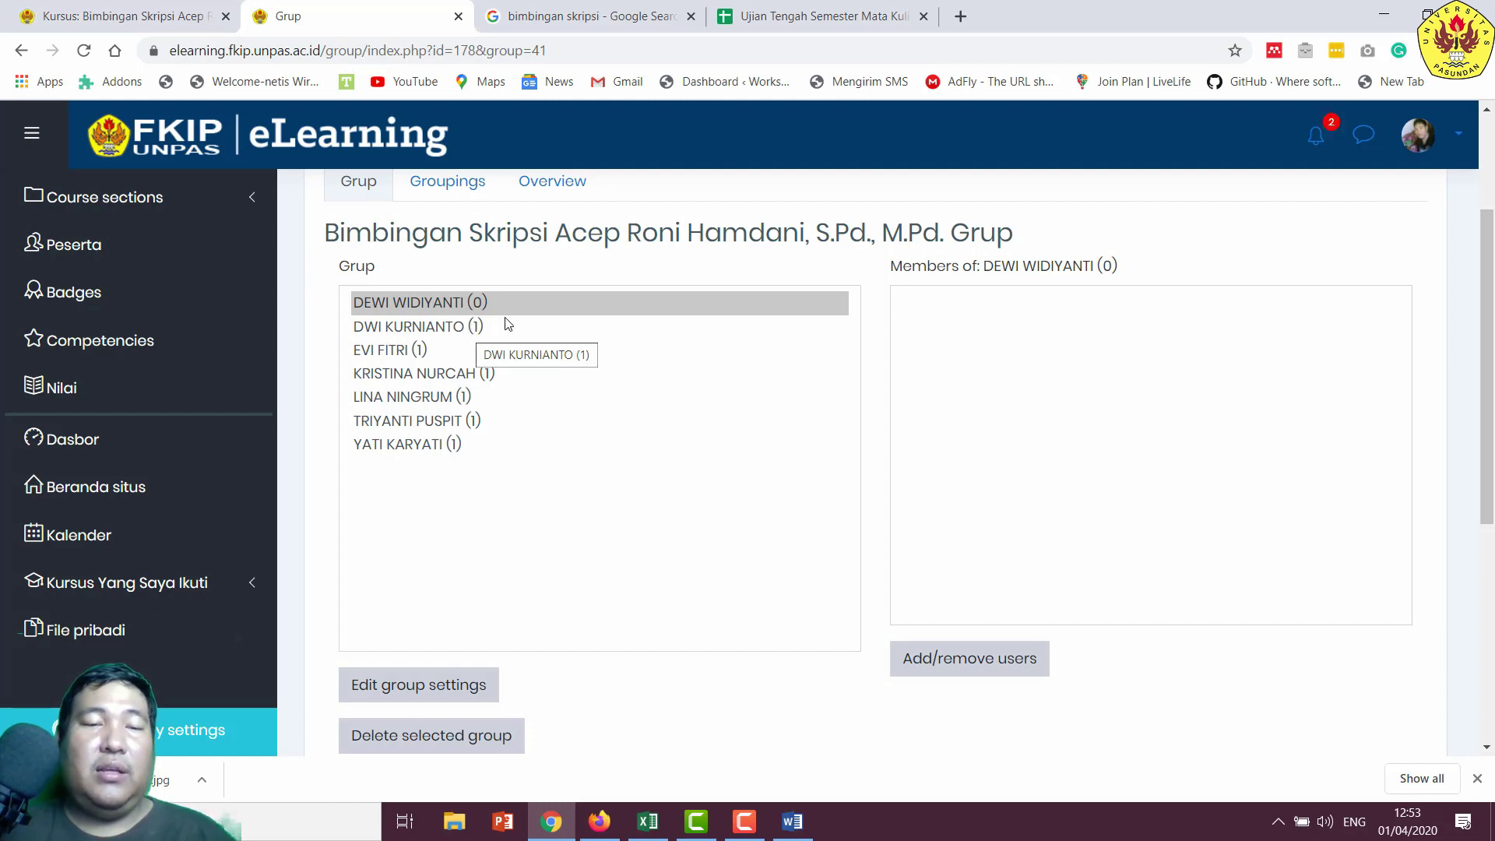
{"action": "left_click", "coordinate": [963, 654]}
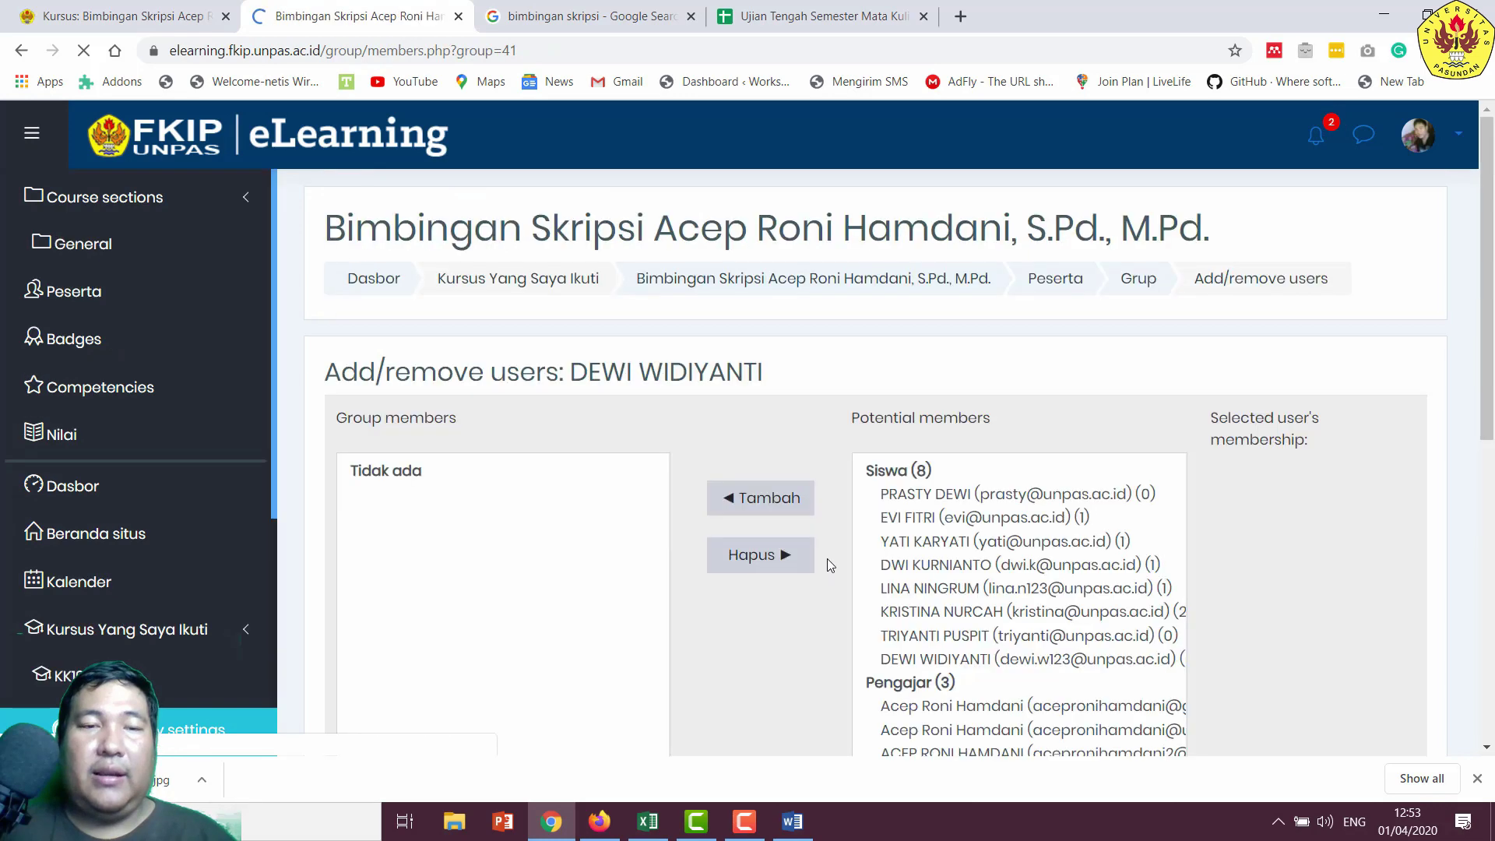
{"action": "scroll", "coordinate": [857, 545], "scroll_direction": "down", "scroll_amount": 2}
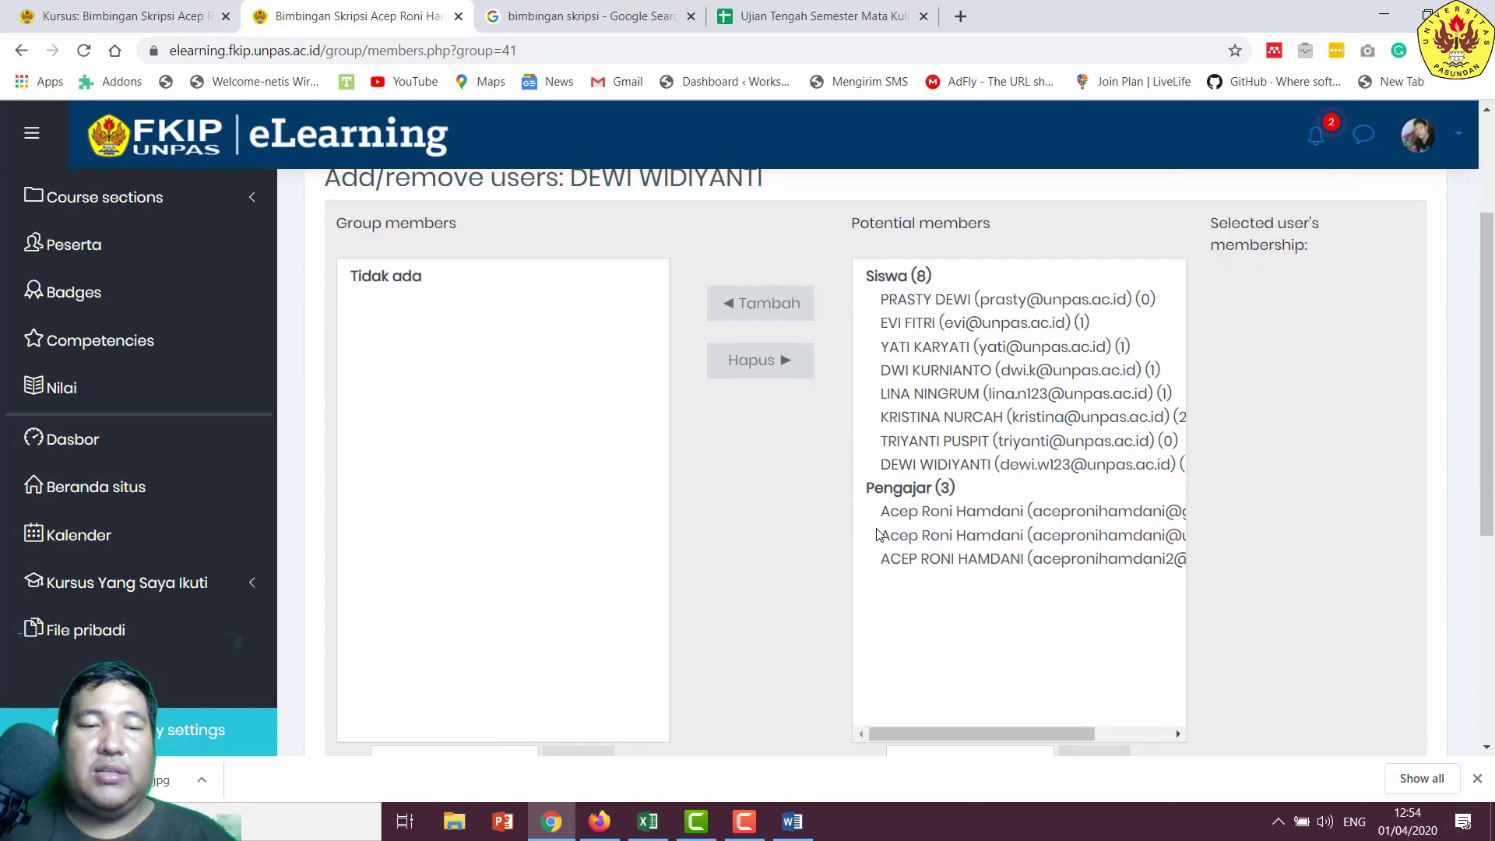
{"action": "left_click", "coordinate": [954, 466]}
{"action": "left_click", "coordinate": [770, 303]}
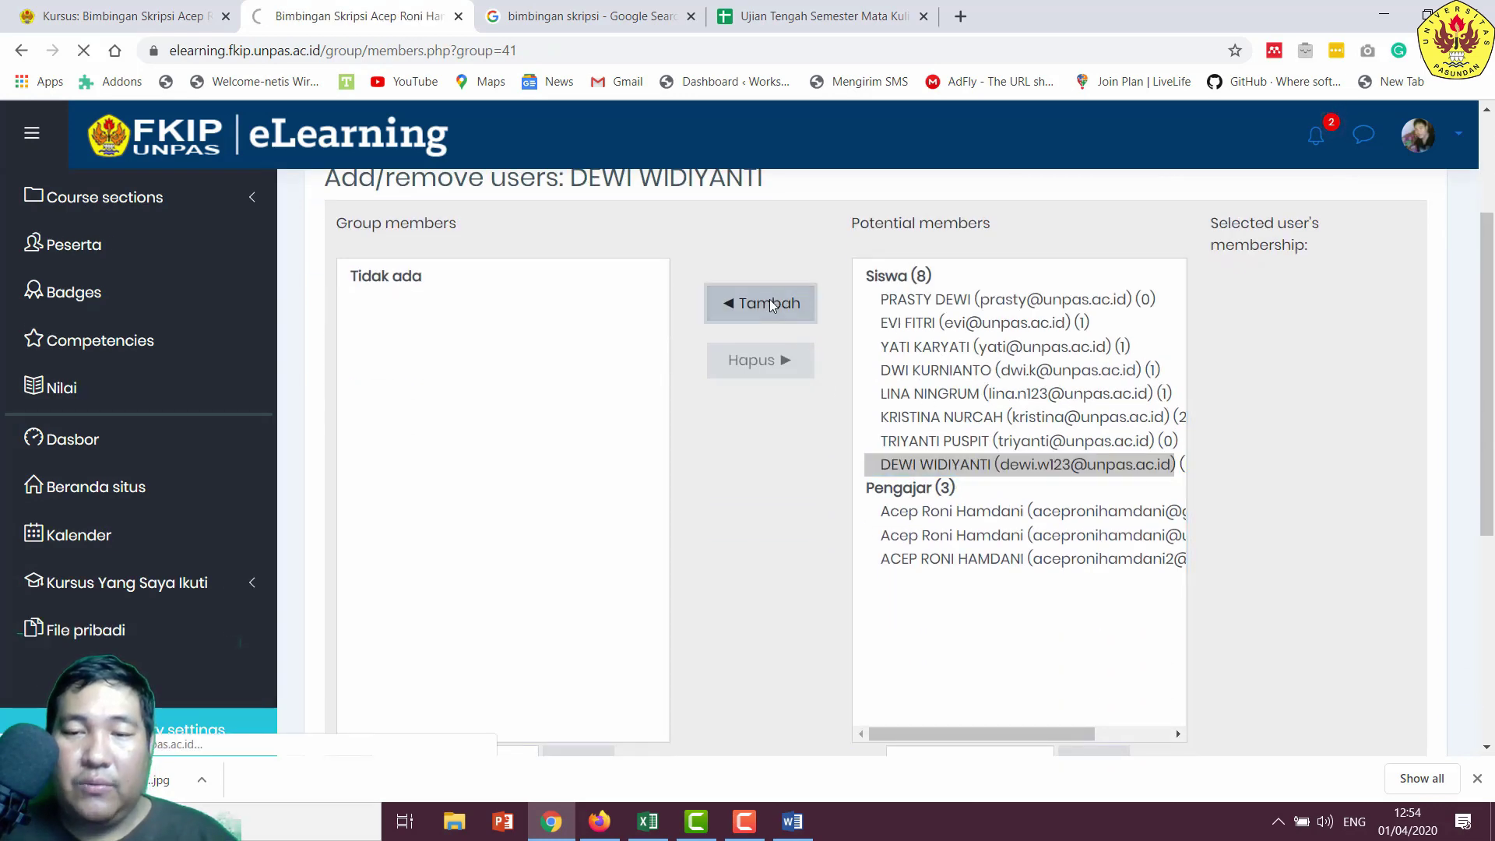
{"action": "scroll", "coordinate": [557, 604], "scroll_direction": "down", "scroll_amount": 5}
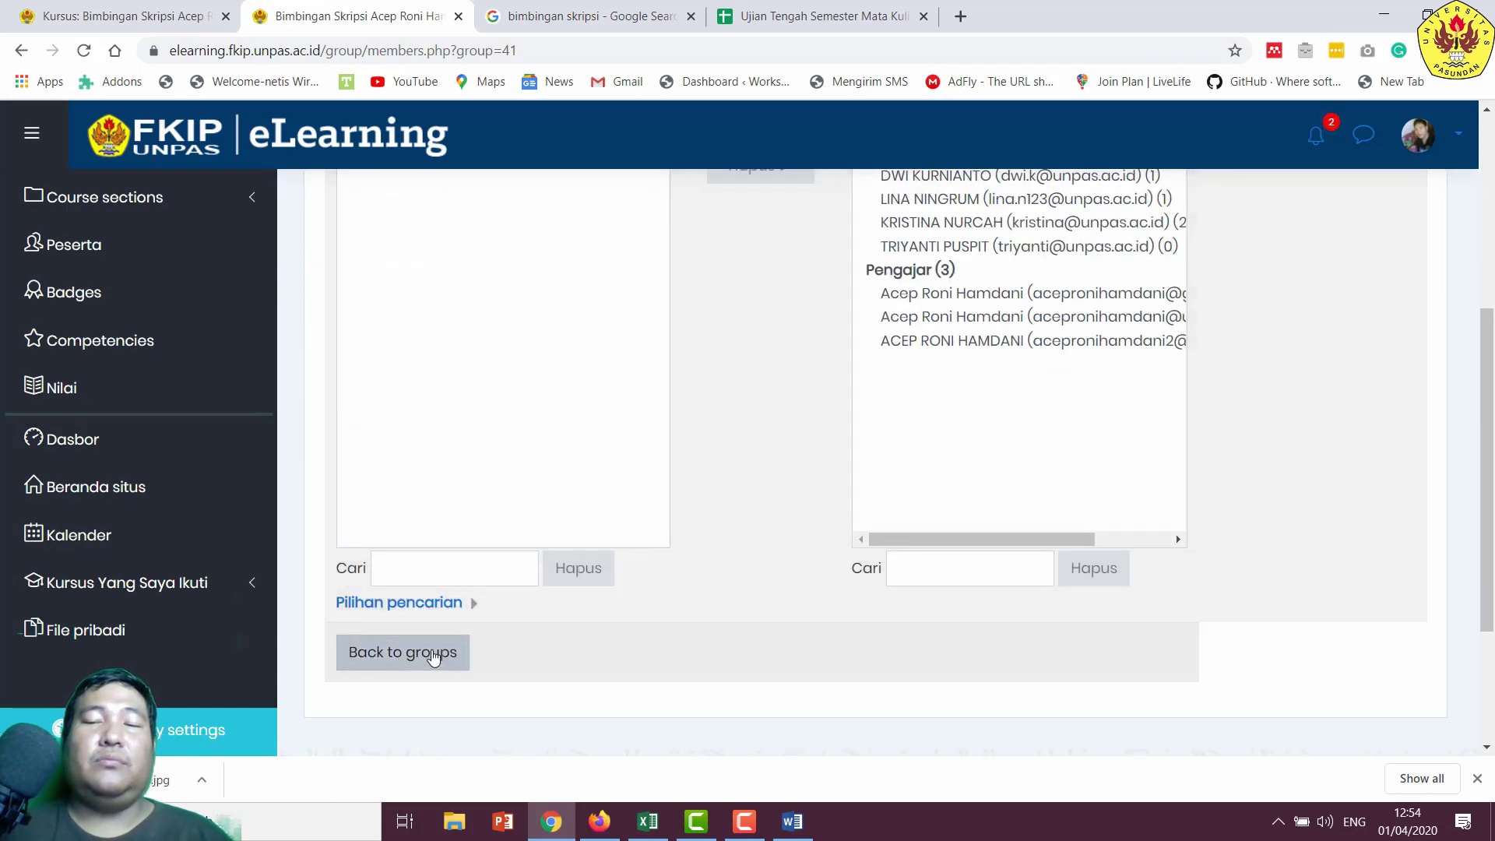
{"action": "left_click", "coordinate": [792, 821]}
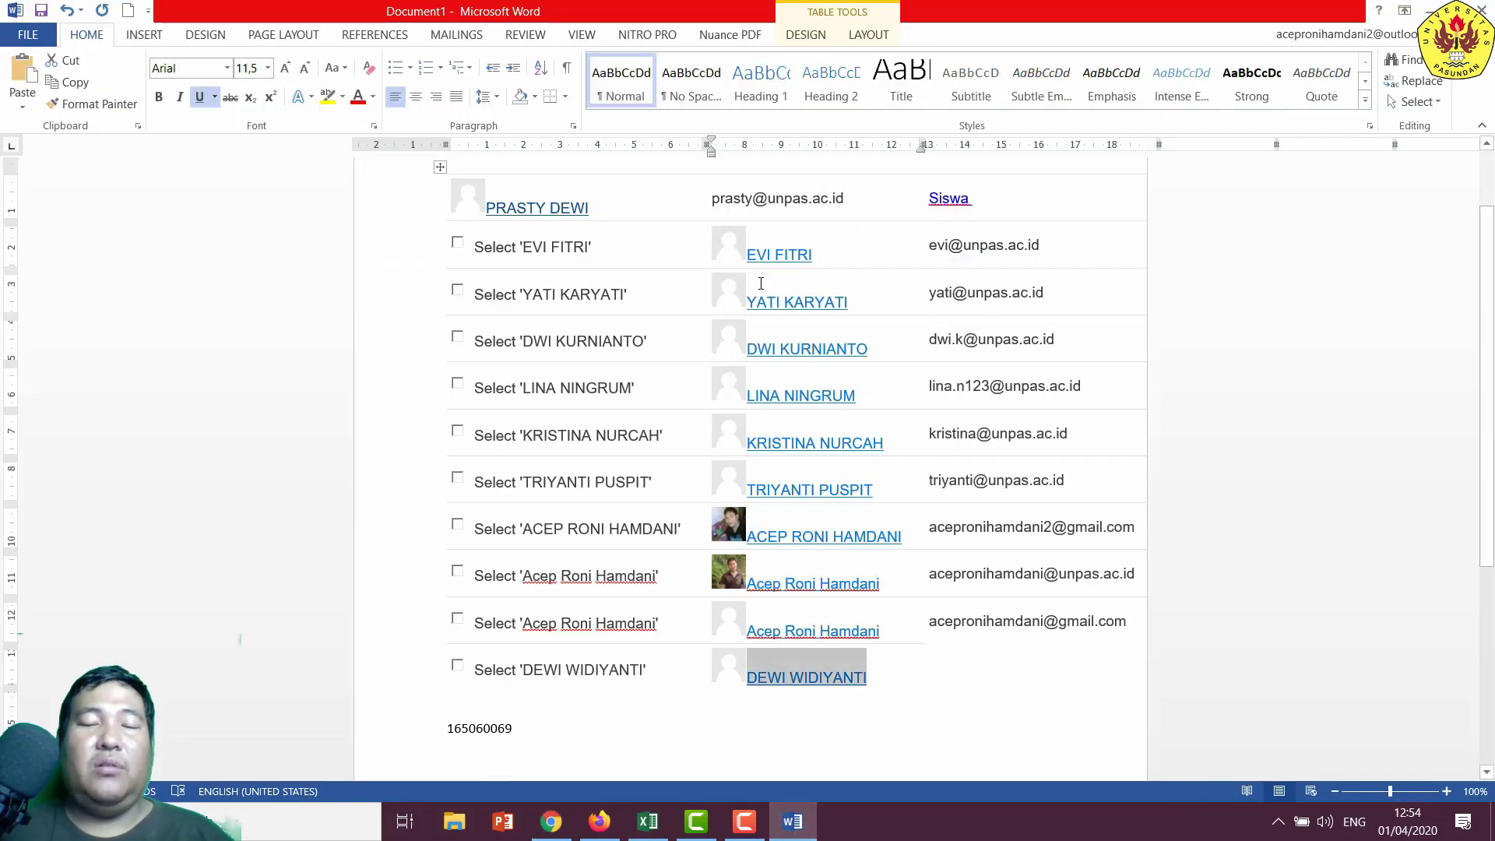
{"action": "left_click", "coordinate": [551, 821]}
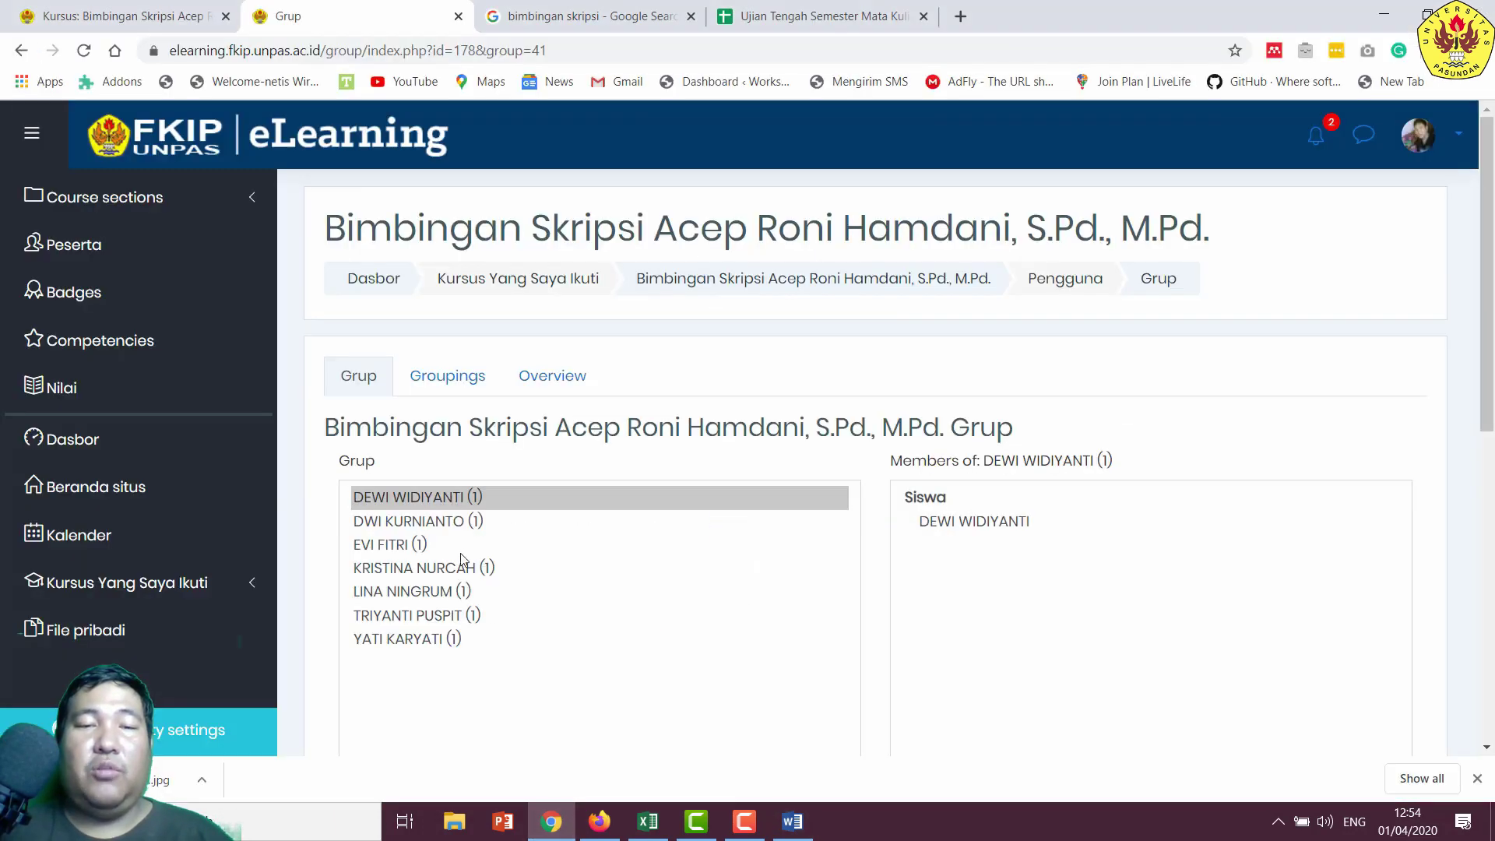
{"action": "scroll", "coordinate": [464, 535], "scroll_direction": "down", "scroll_amount": 3}
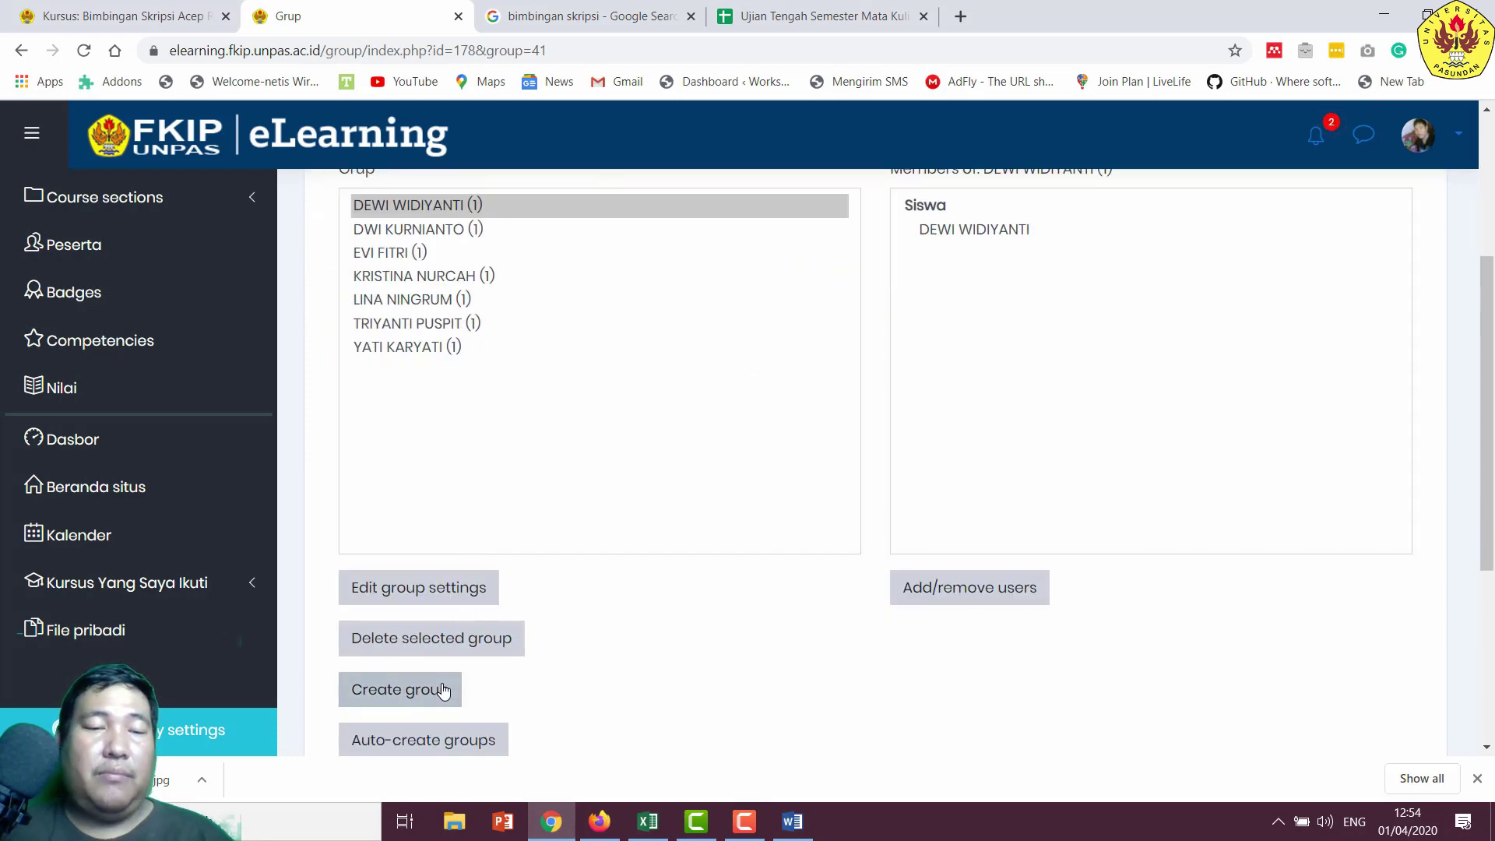
- Open a blank new-group form and copy the next student's name from Word
{"action": "left_click", "coordinate": [438, 690]}
{"action": "left_click", "coordinate": [794, 822]}
{"action": "scroll", "coordinate": [546, 312], "scroll_direction": "up", "scroll_amount": 2}
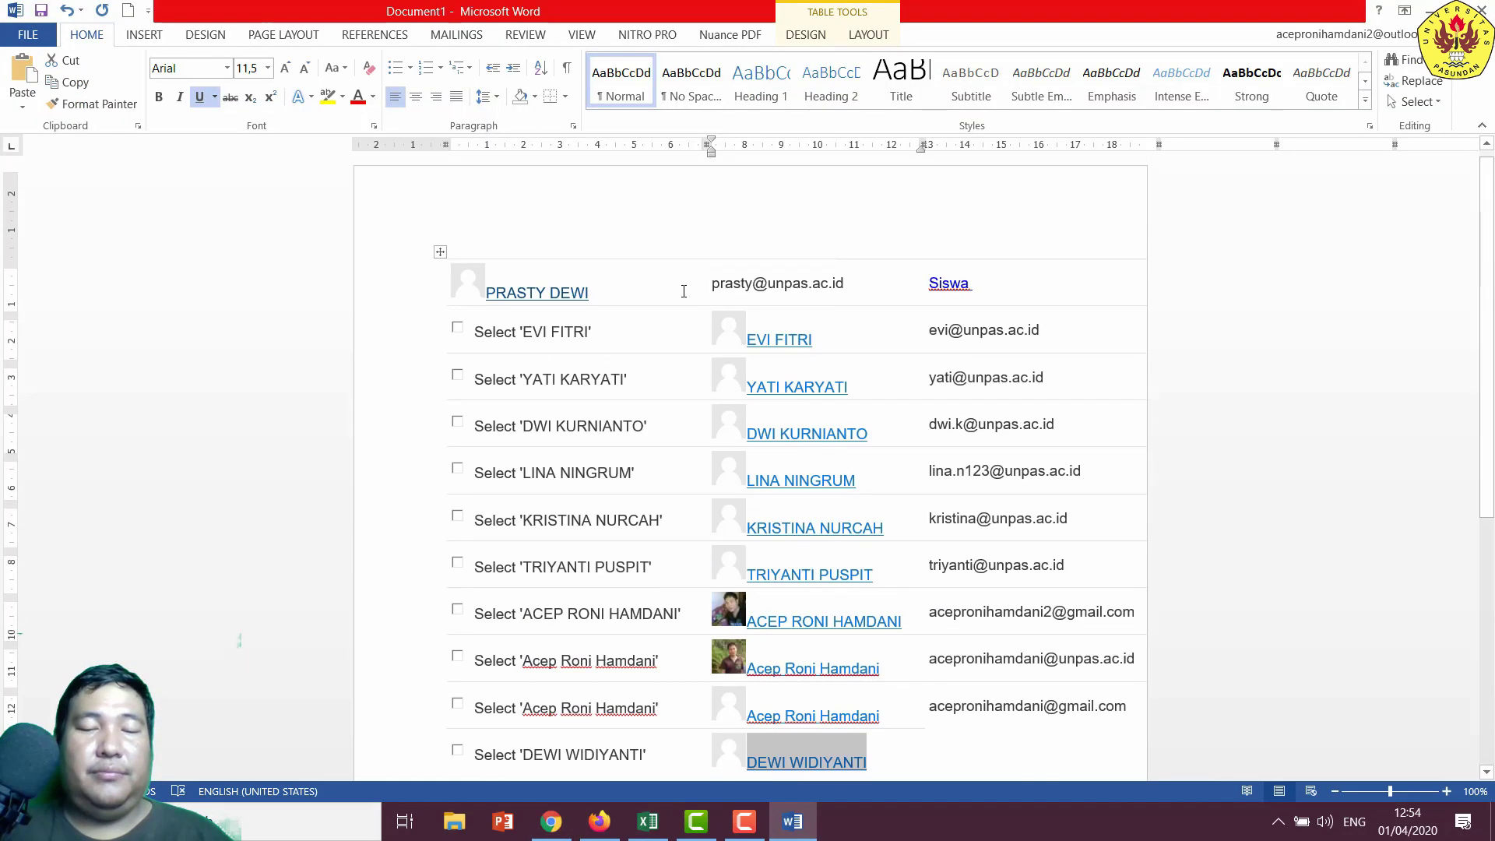
{"action": "left_click_drag", "start_coordinate": [511, 274], "coordinate": [492, 296]}
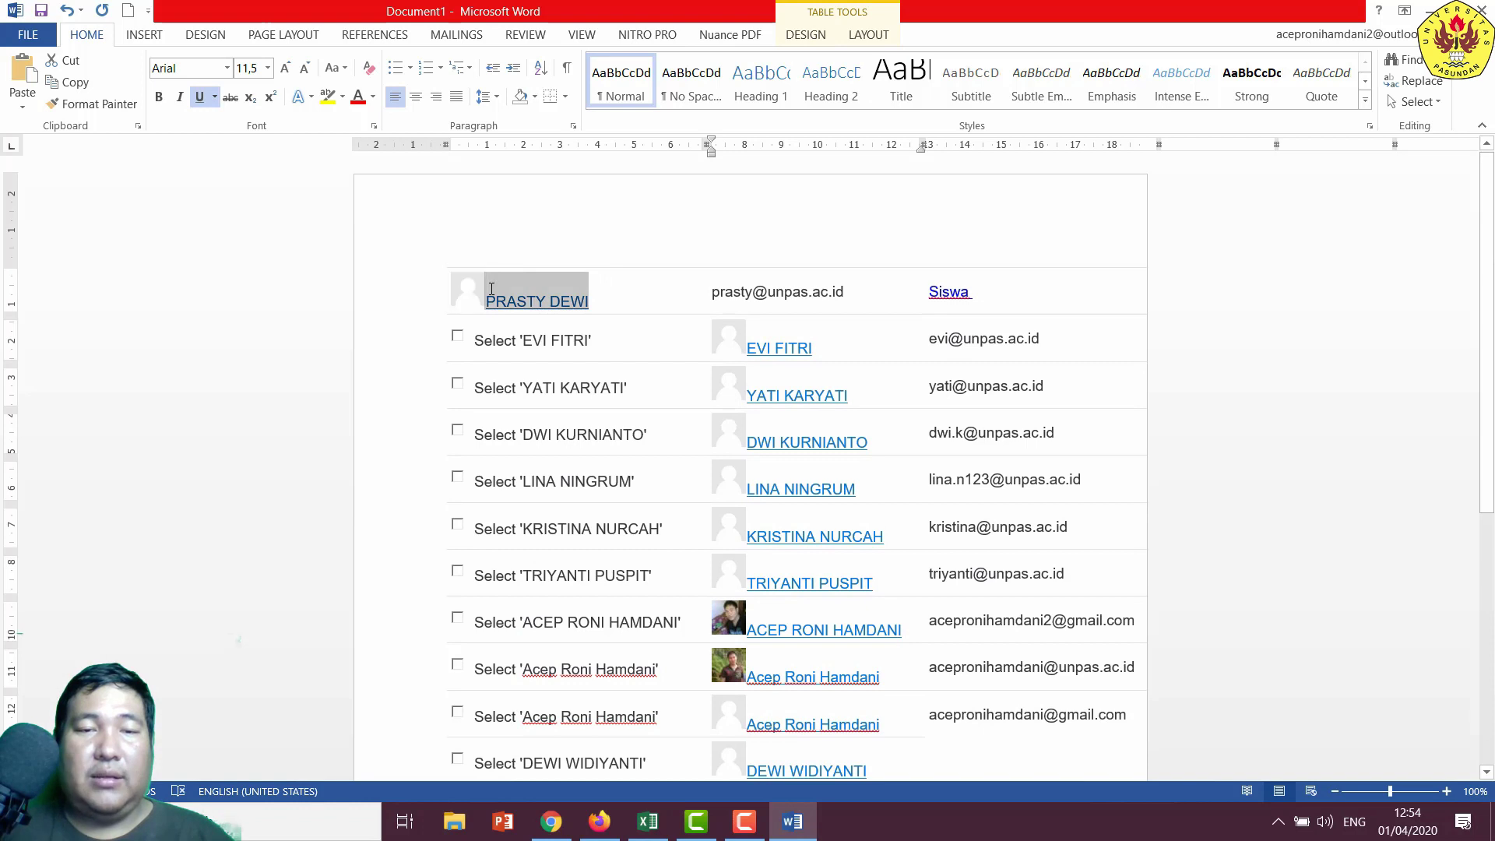
{"action": "right_click", "coordinate": [494, 295]}
{"action": "left_click", "coordinate": [545, 328]}
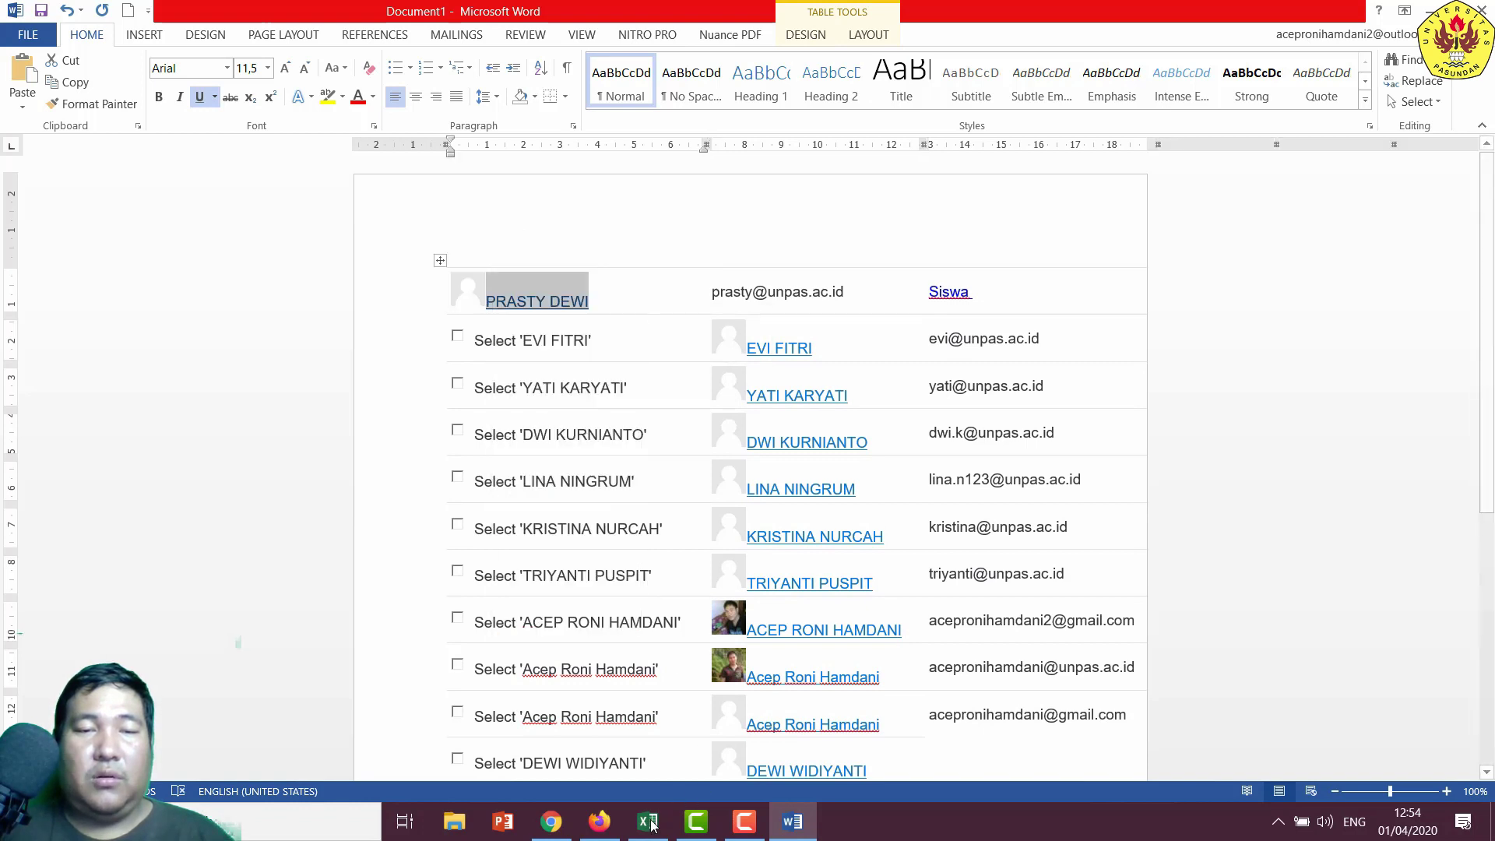
{"action": "left_click", "coordinate": [551, 821]}
- Create a new group named with the pasted student name
{"action": "right_click", "coordinate": [682, 466]}
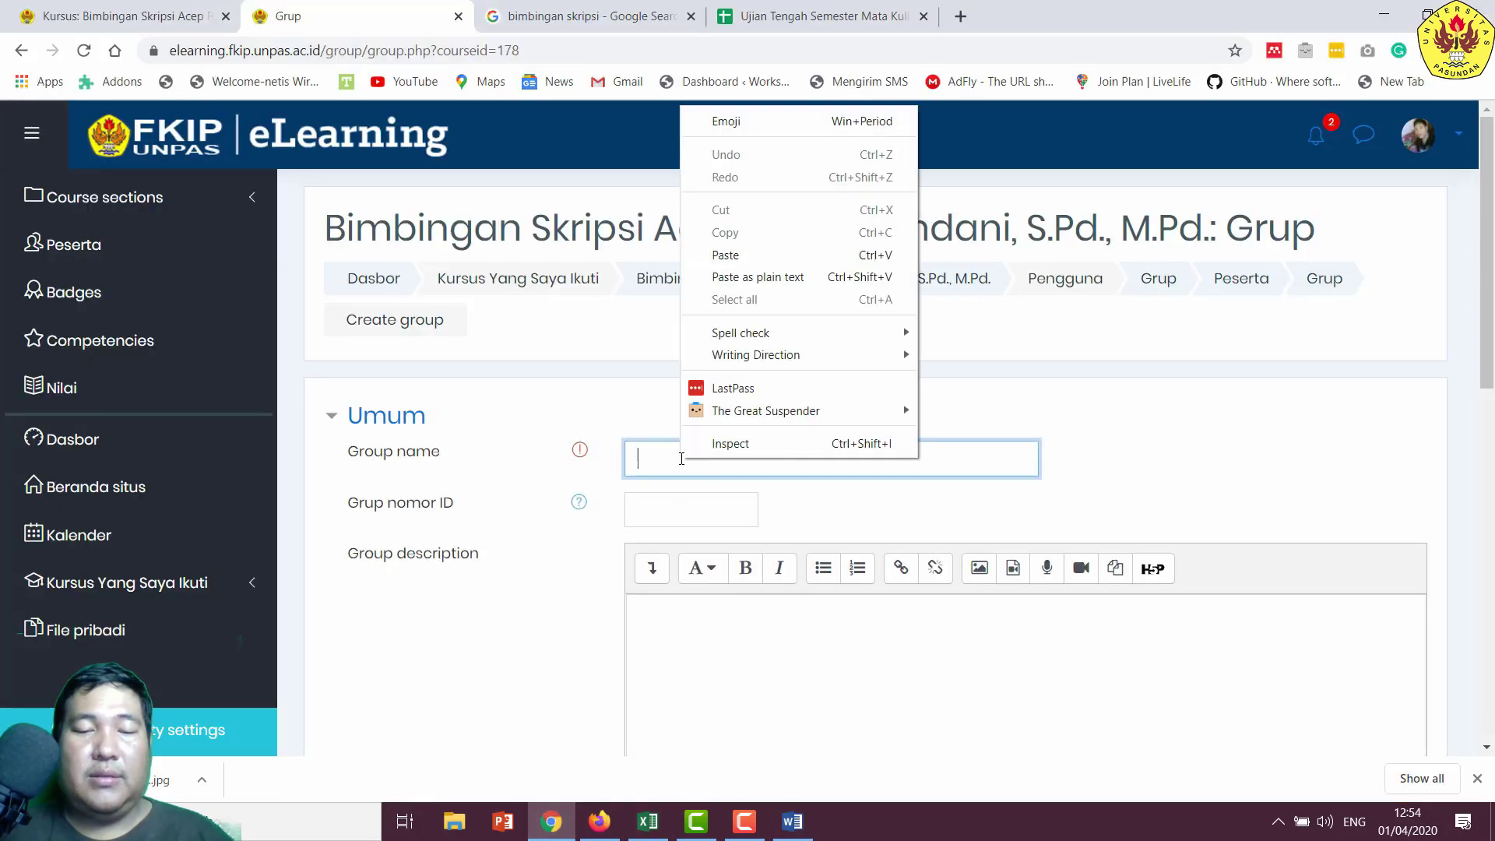
{"action": "left_click", "coordinate": [732, 282]}
{"action": "scroll", "coordinate": [821, 476], "scroll_direction": "down", "scroll_amount": 4}
{"action": "scroll", "coordinate": [814, 479], "scroll_direction": "down", "scroll_amount": 7}
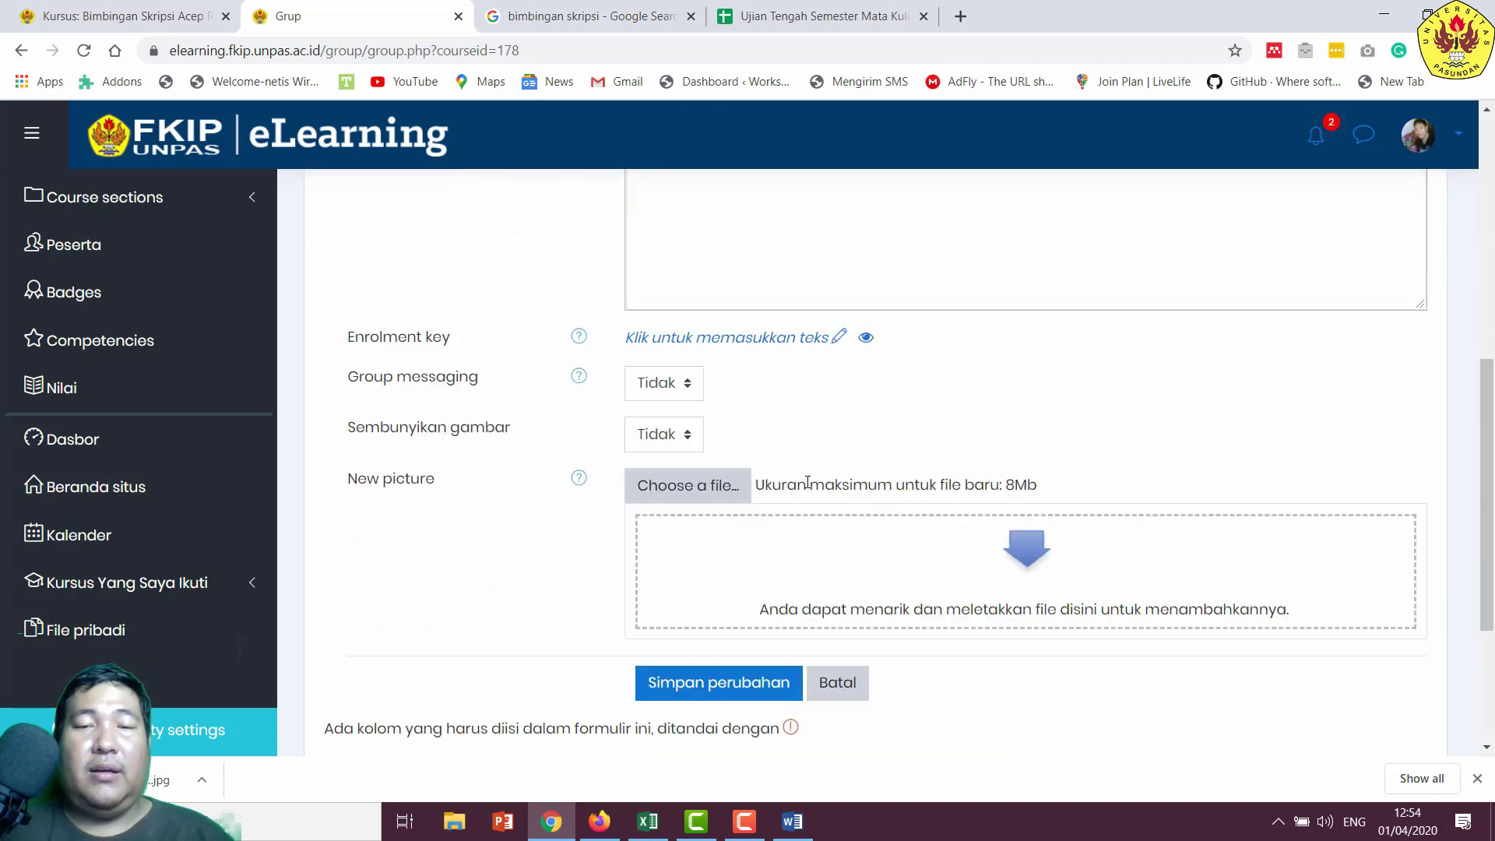
{"action": "left_click", "coordinate": [720, 432]}
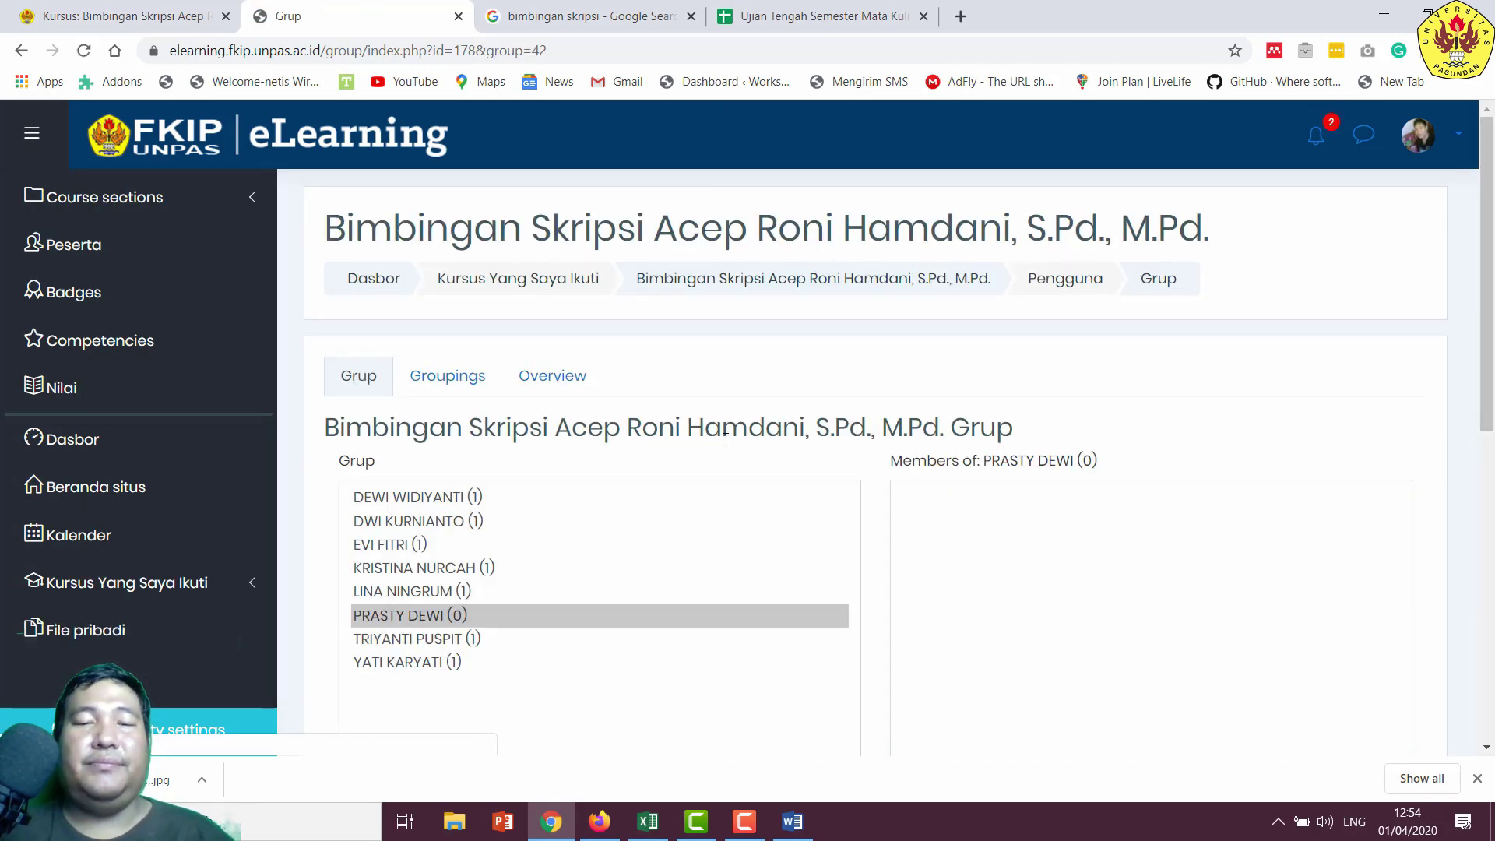
- Add the namesake student as the group's sole member and return to the groups list
{"action": "scroll", "coordinate": [509, 419], "scroll_direction": "down", "scroll_amount": 2}
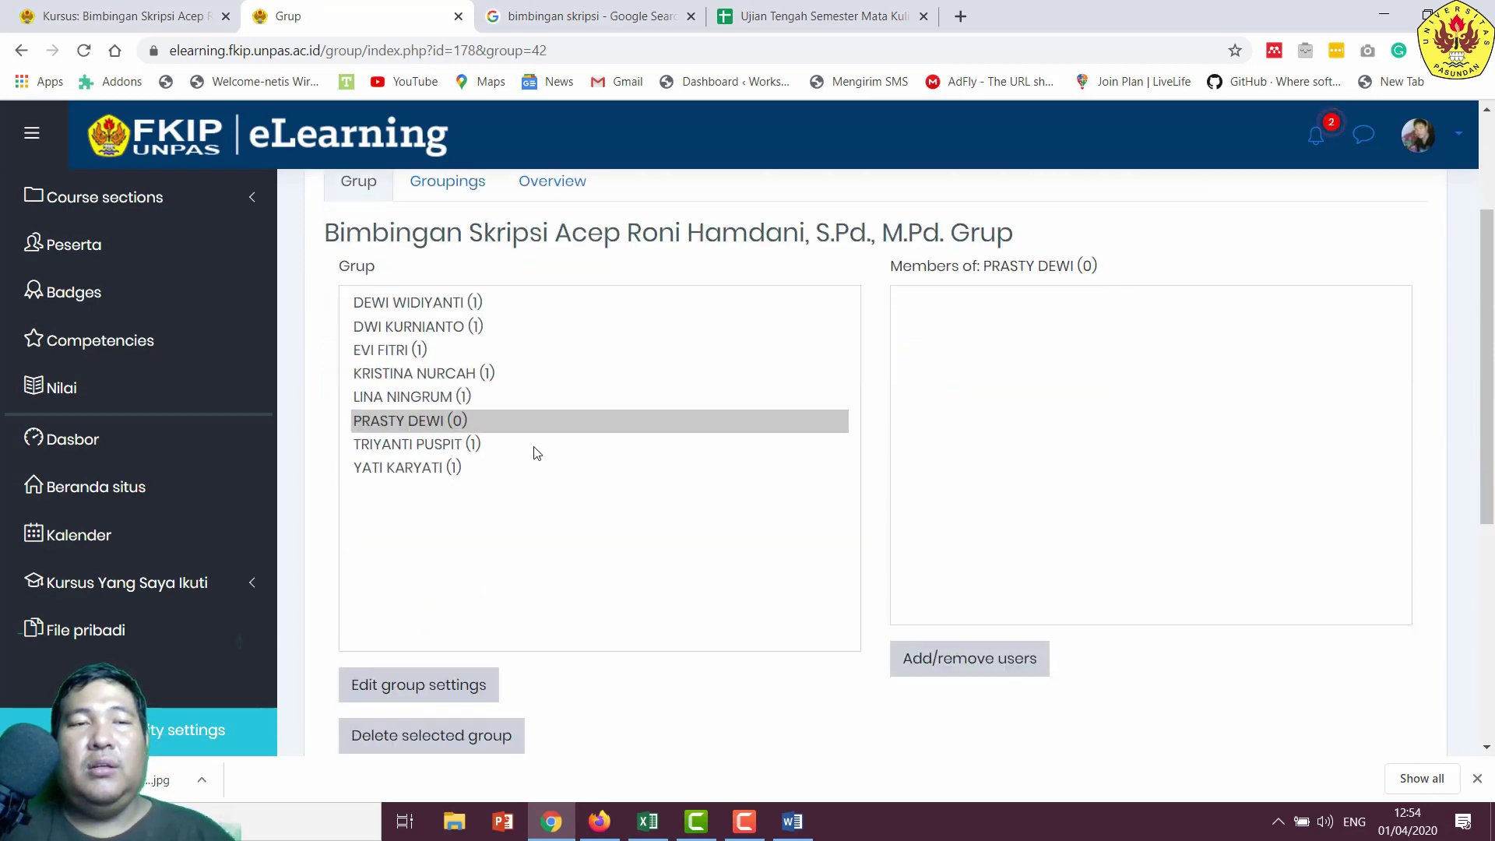
{"action": "left_click", "coordinate": [935, 666]}
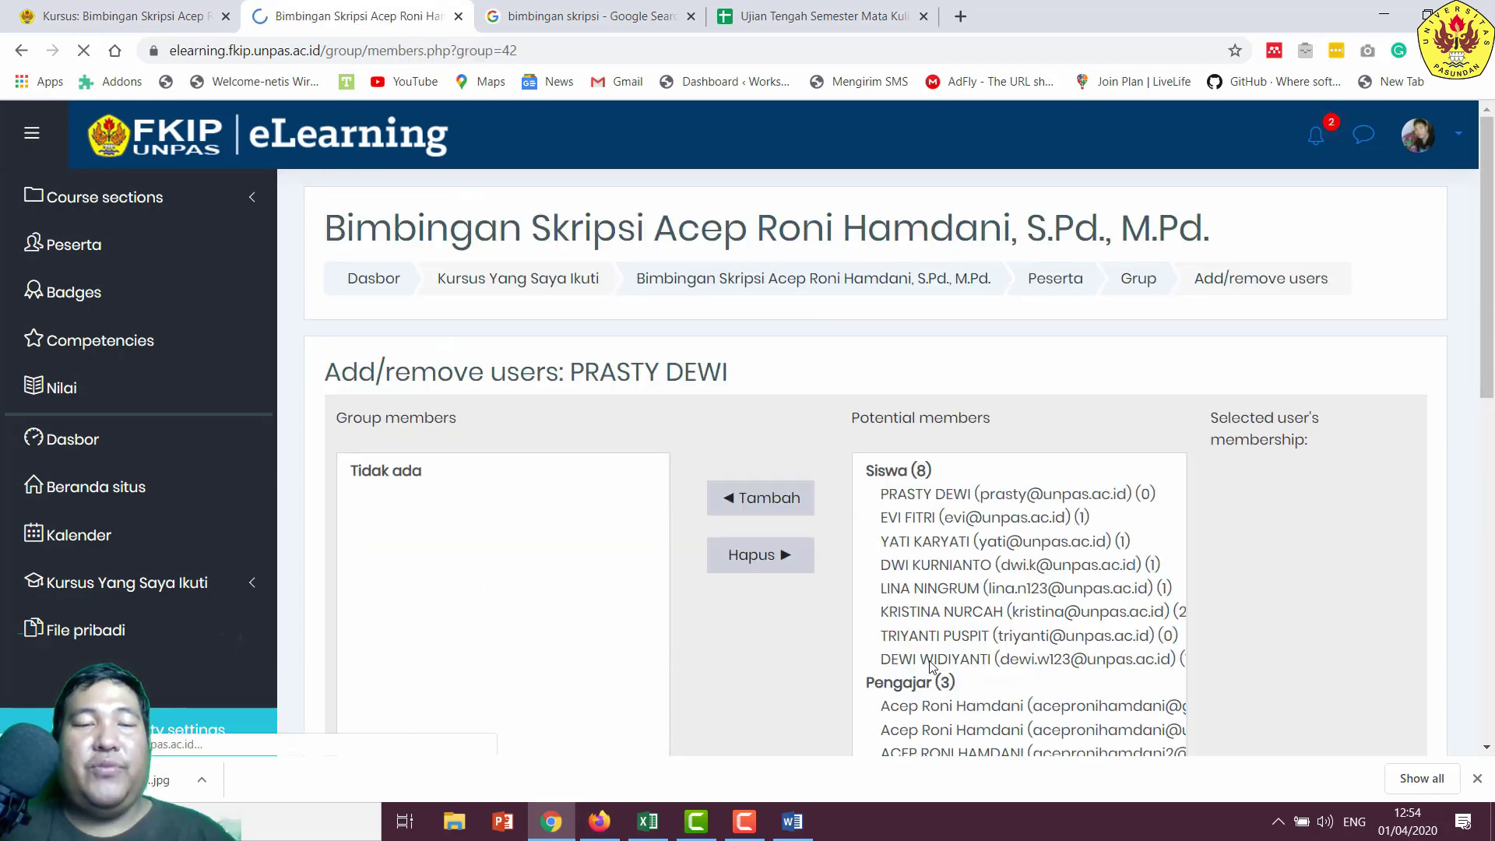
{"action": "scroll", "coordinate": [869, 479], "scroll_direction": "down", "scroll_amount": 2}
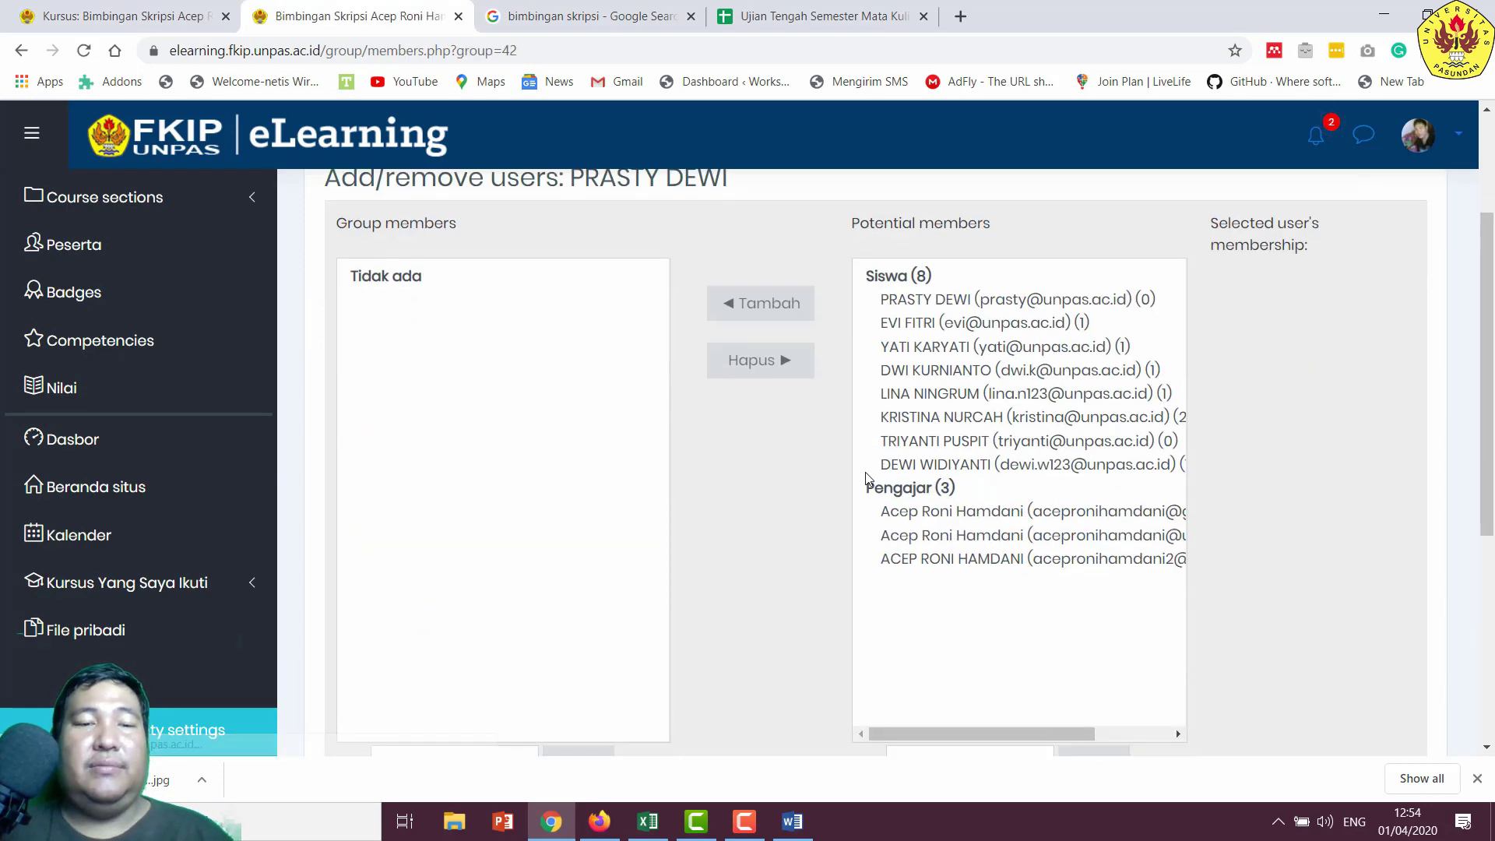
{"action": "left_click", "coordinate": [953, 303]}
{"action": "left_click", "coordinate": [779, 302]}
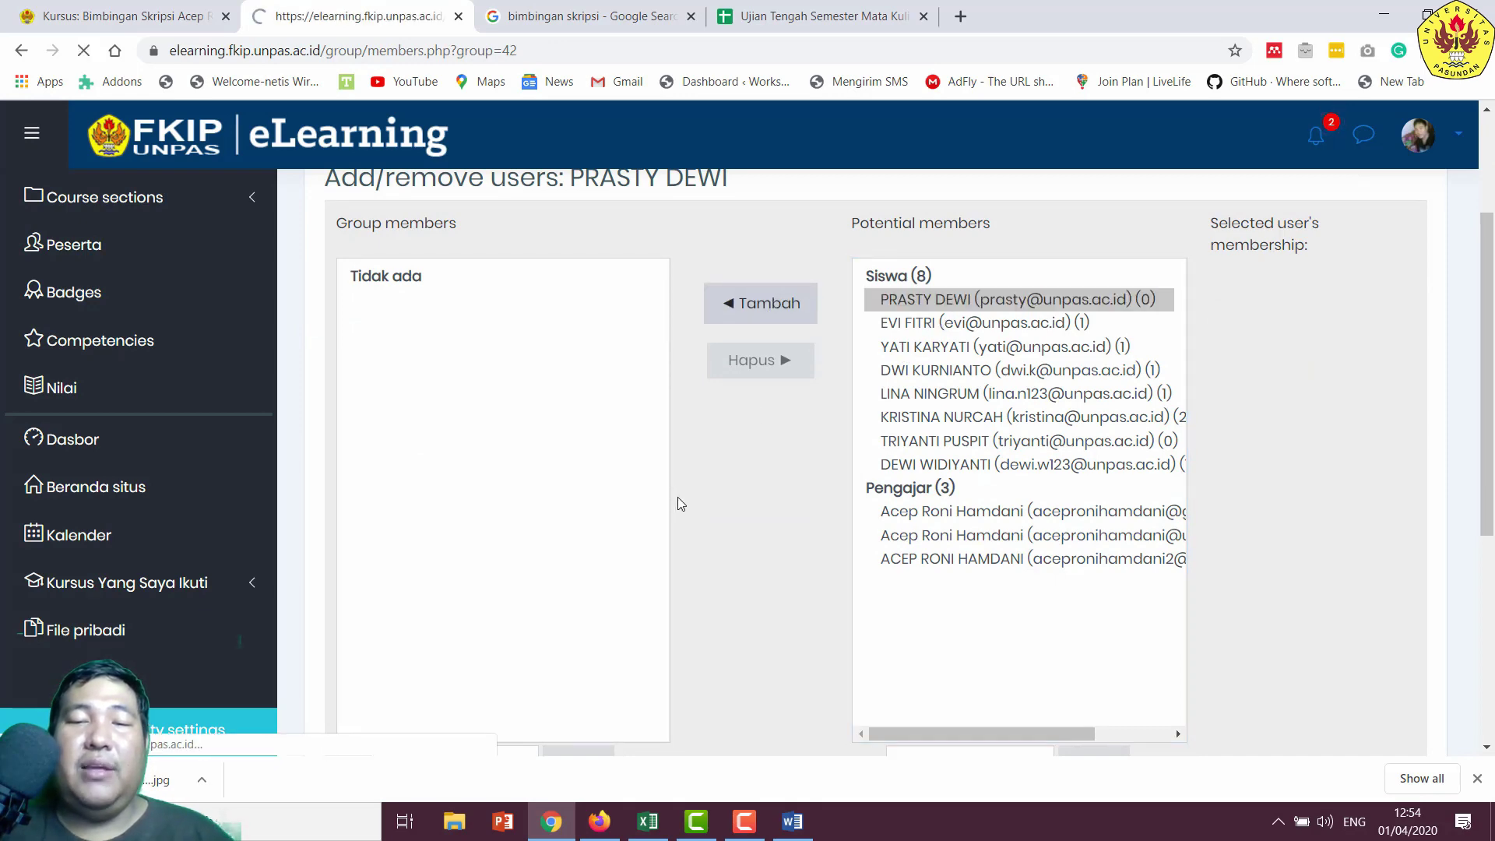
{"action": "scroll", "coordinate": [689, 497], "scroll_direction": "down", "scroll_amount": 5}
{"action": "left_click", "coordinate": [436, 559]}
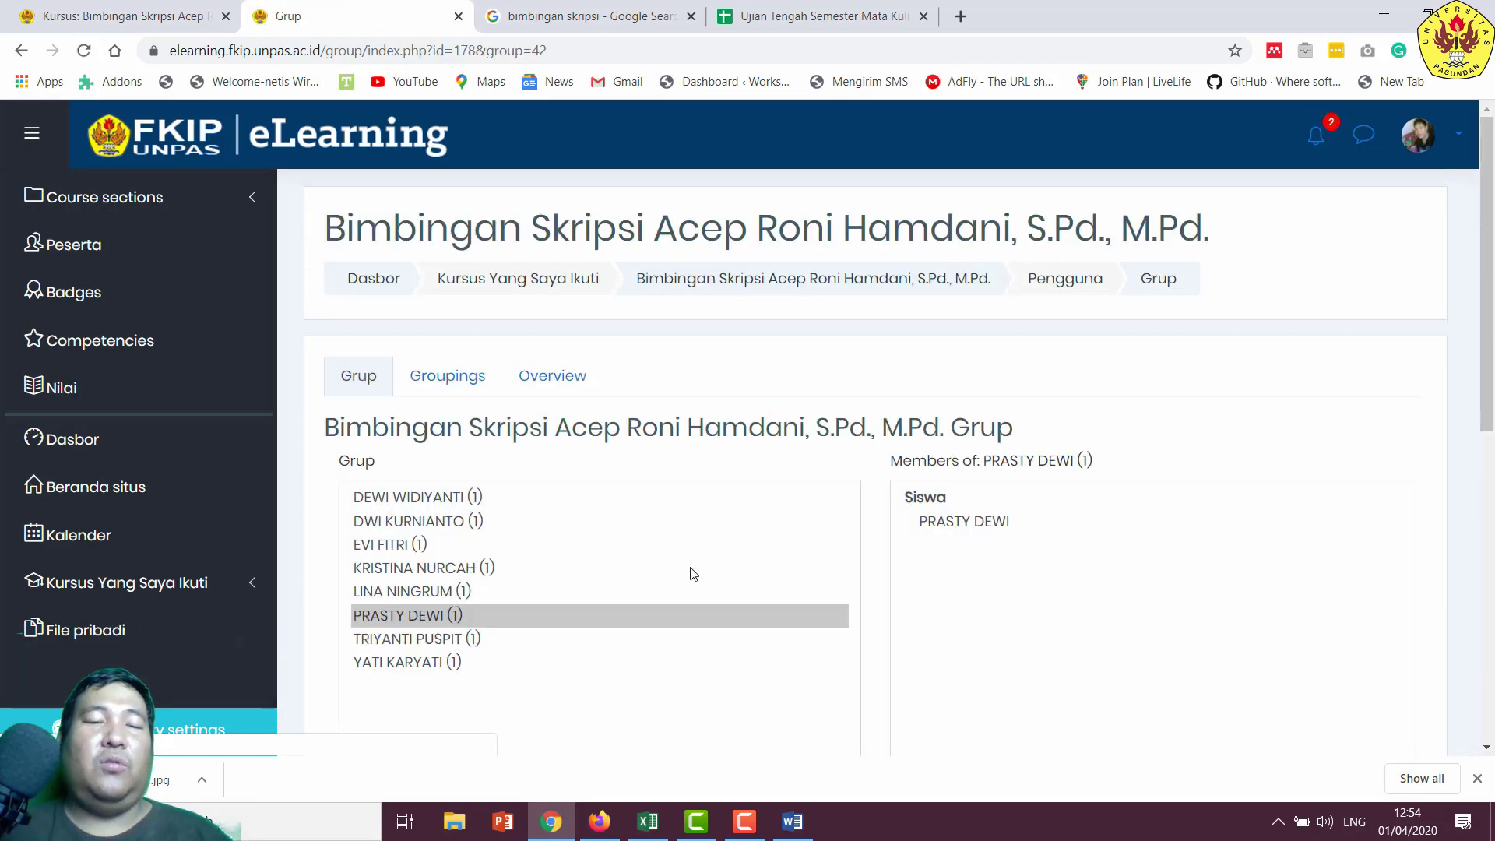
- Check several groups' member lists for one student each, then return to the course main page
{"action": "scroll", "coordinate": [732, 573], "scroll_direction": "down", "scroll_amount": 4}
{"action": "scroll", "coordinate": [775, 573], "scroll_direction": "down", "scroll_amount": 2}
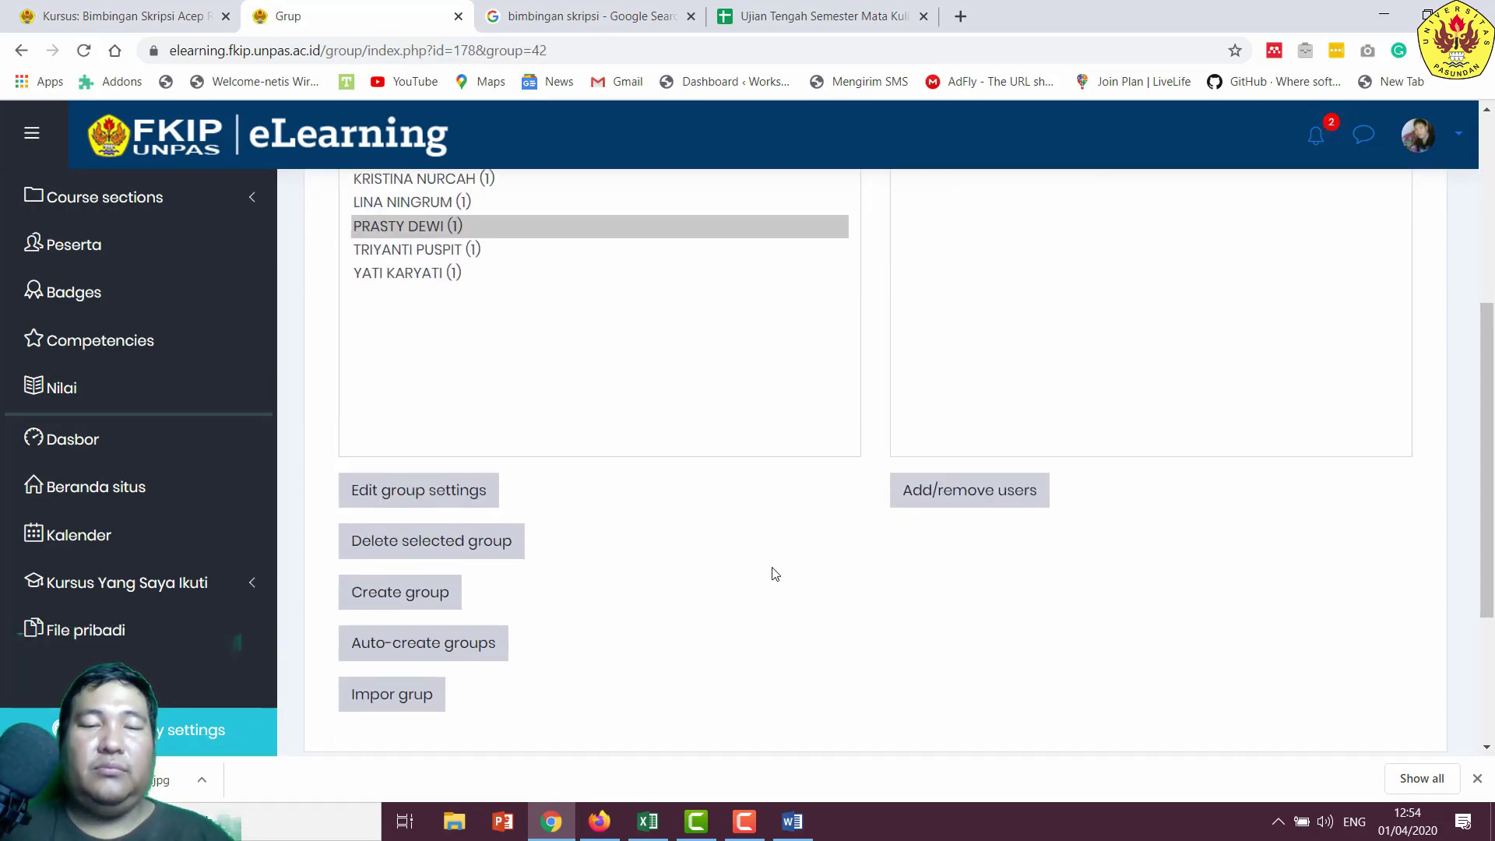
{"action": "scroll", "coordinate": [483, 351], "scroll_direction": "up", "scroll_amount": 3}
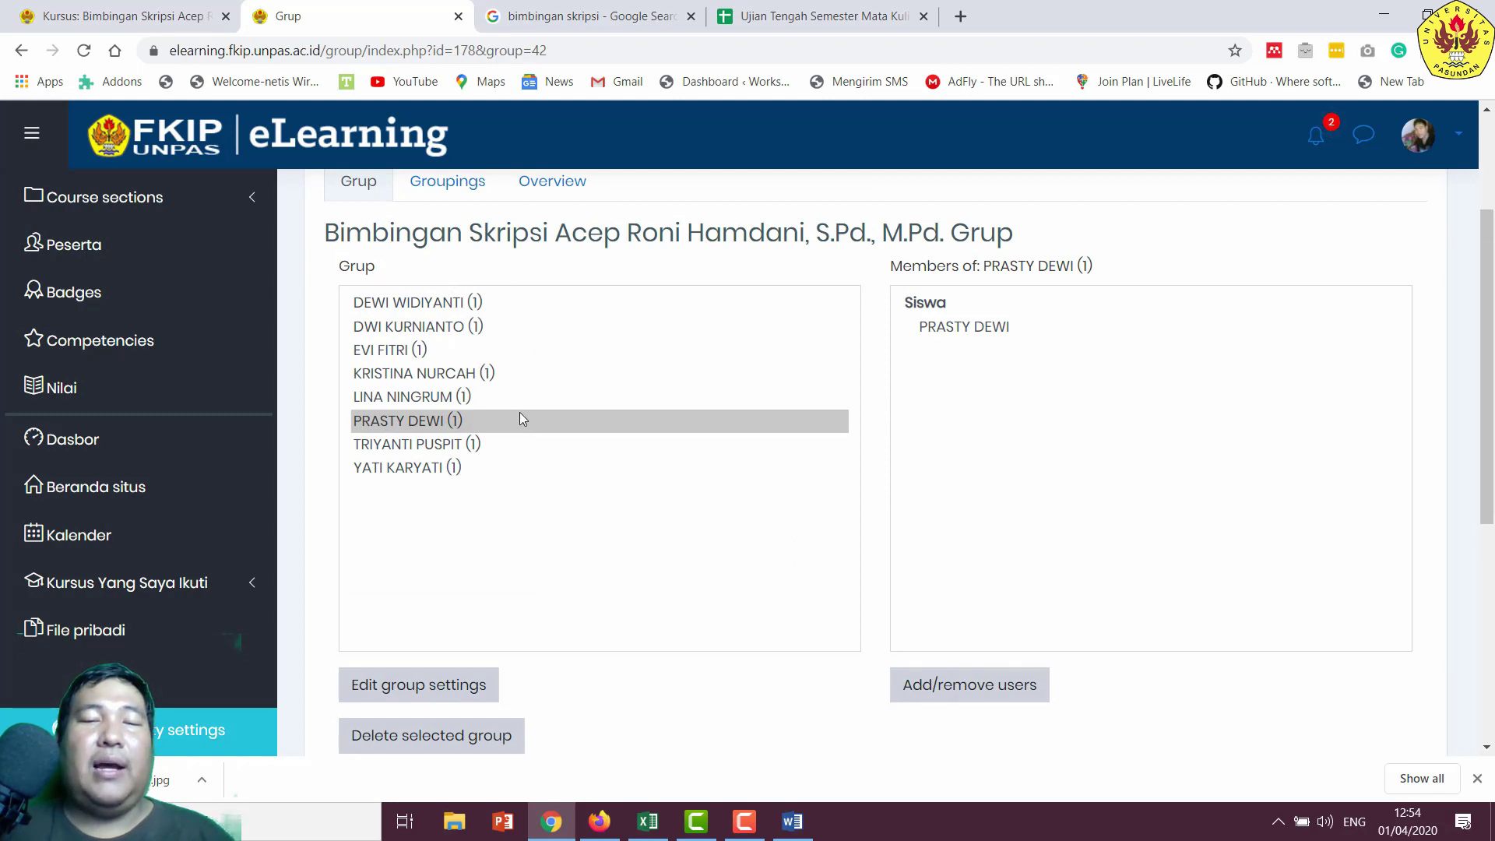
{"action": "left_click", "coordinate": [438, 346]}
{"action": "left_click", "coordinate": [448, 309]}
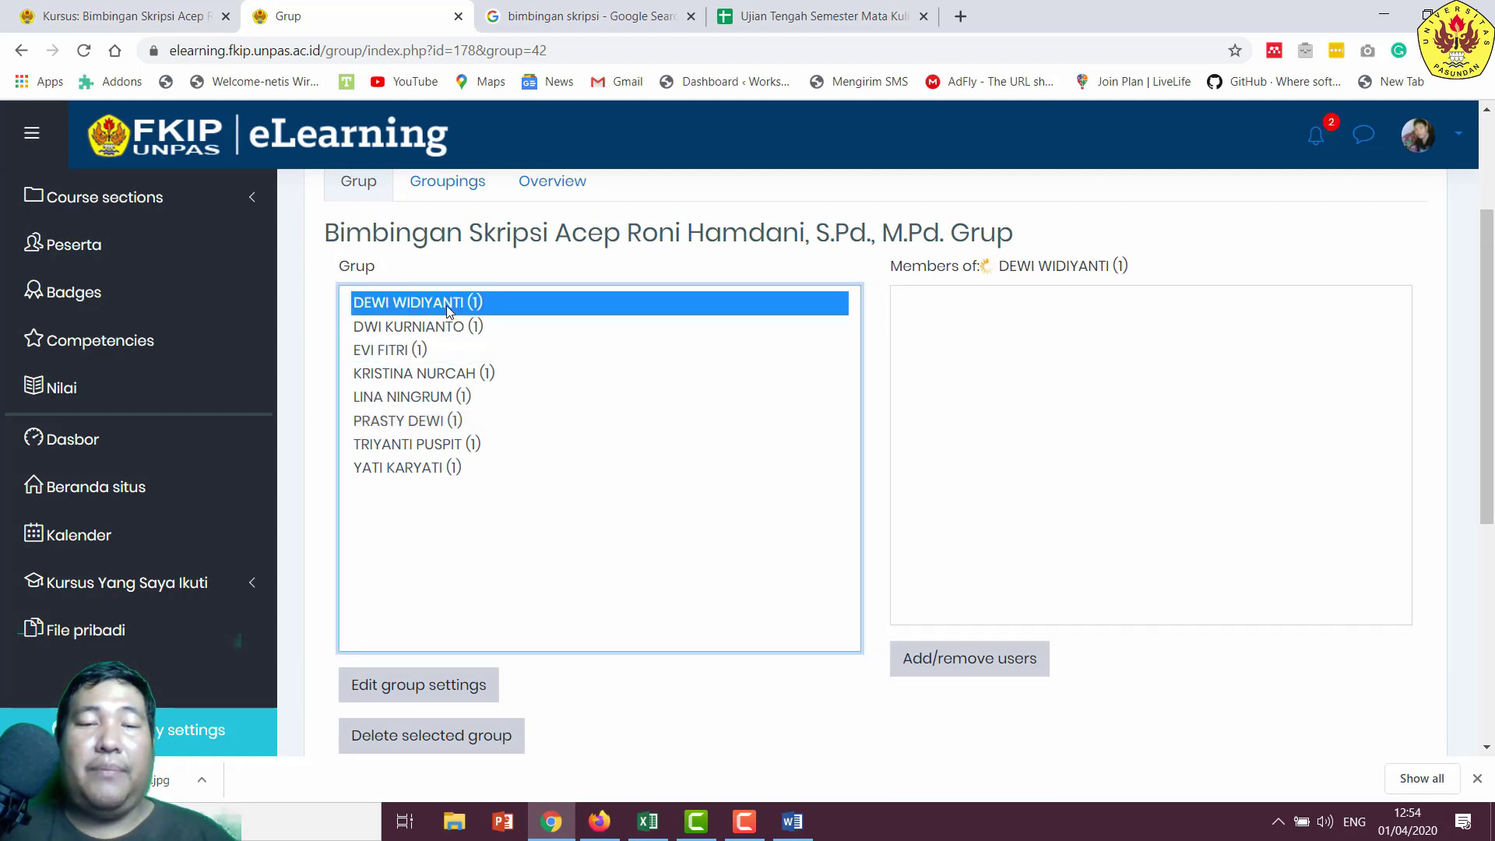
{"action": "left_click", "coordinate": [452, 327]}
{"action": "left_click", "coordinate": [438, 350]}
{"action": "left_click", "coordinate": [440, 374]}
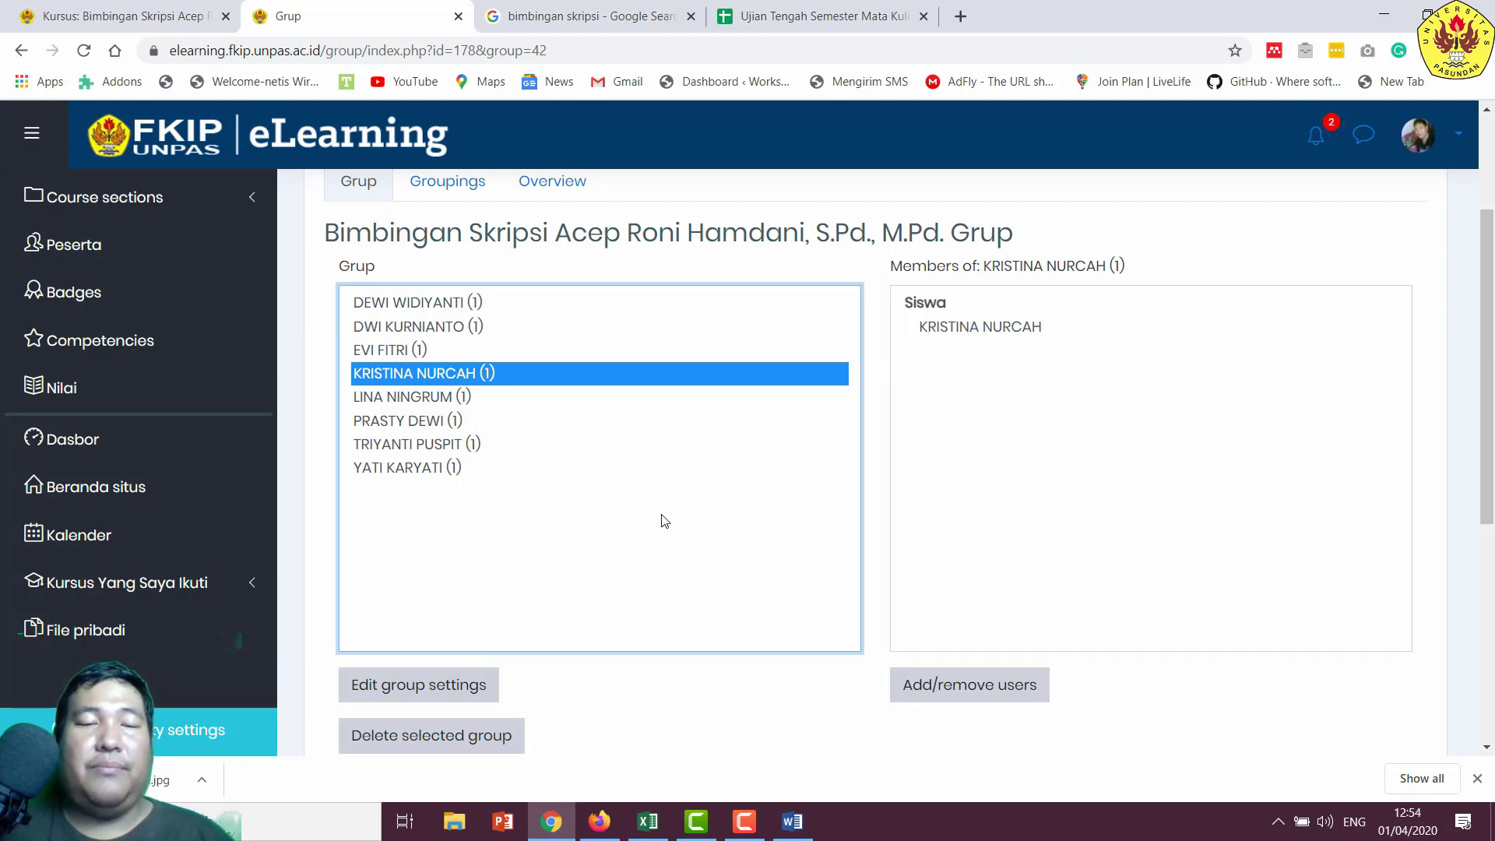
{"action": "scroll", "coordinate": [677, 518], "scroll_direction": "down", "scroll_amount": 5}
{"action": "scroll", "coordinate": [635, 451], "scroll_direction": "up", "scroll_amount": 5}
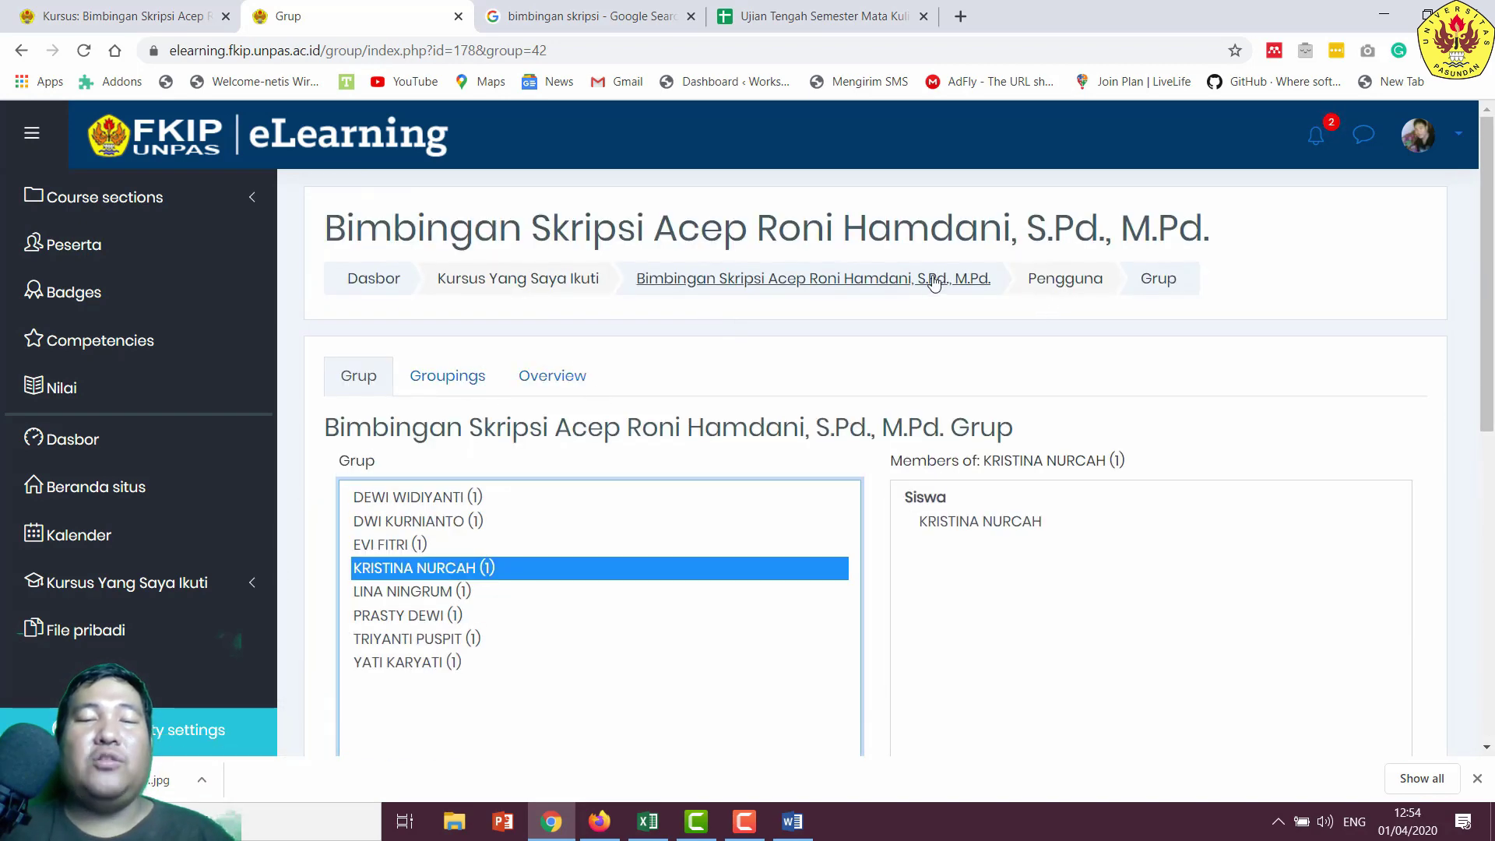
{"action": "left_click", "coordinate": [928, 282]}
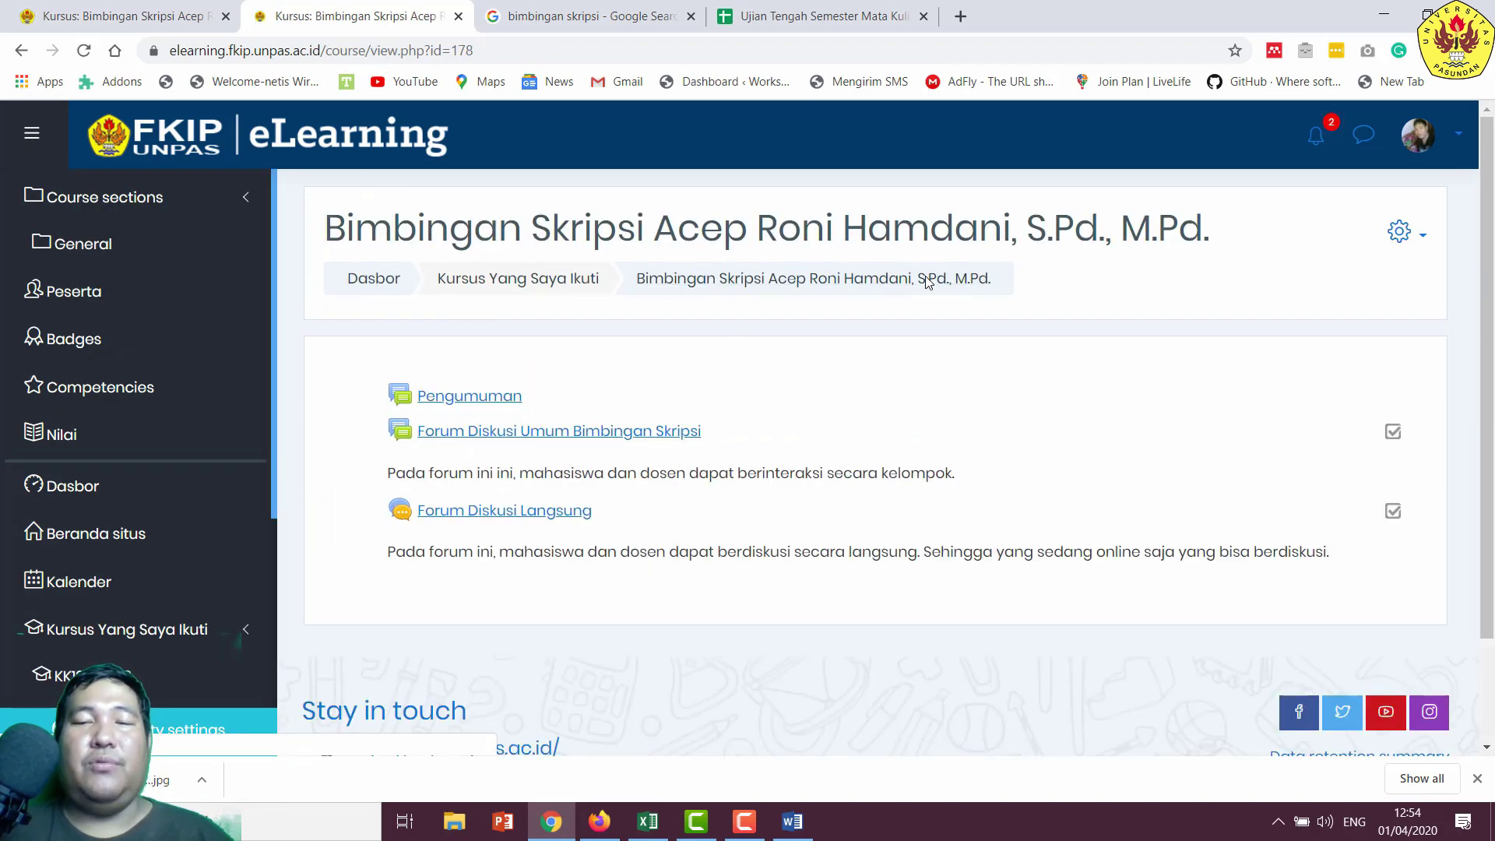
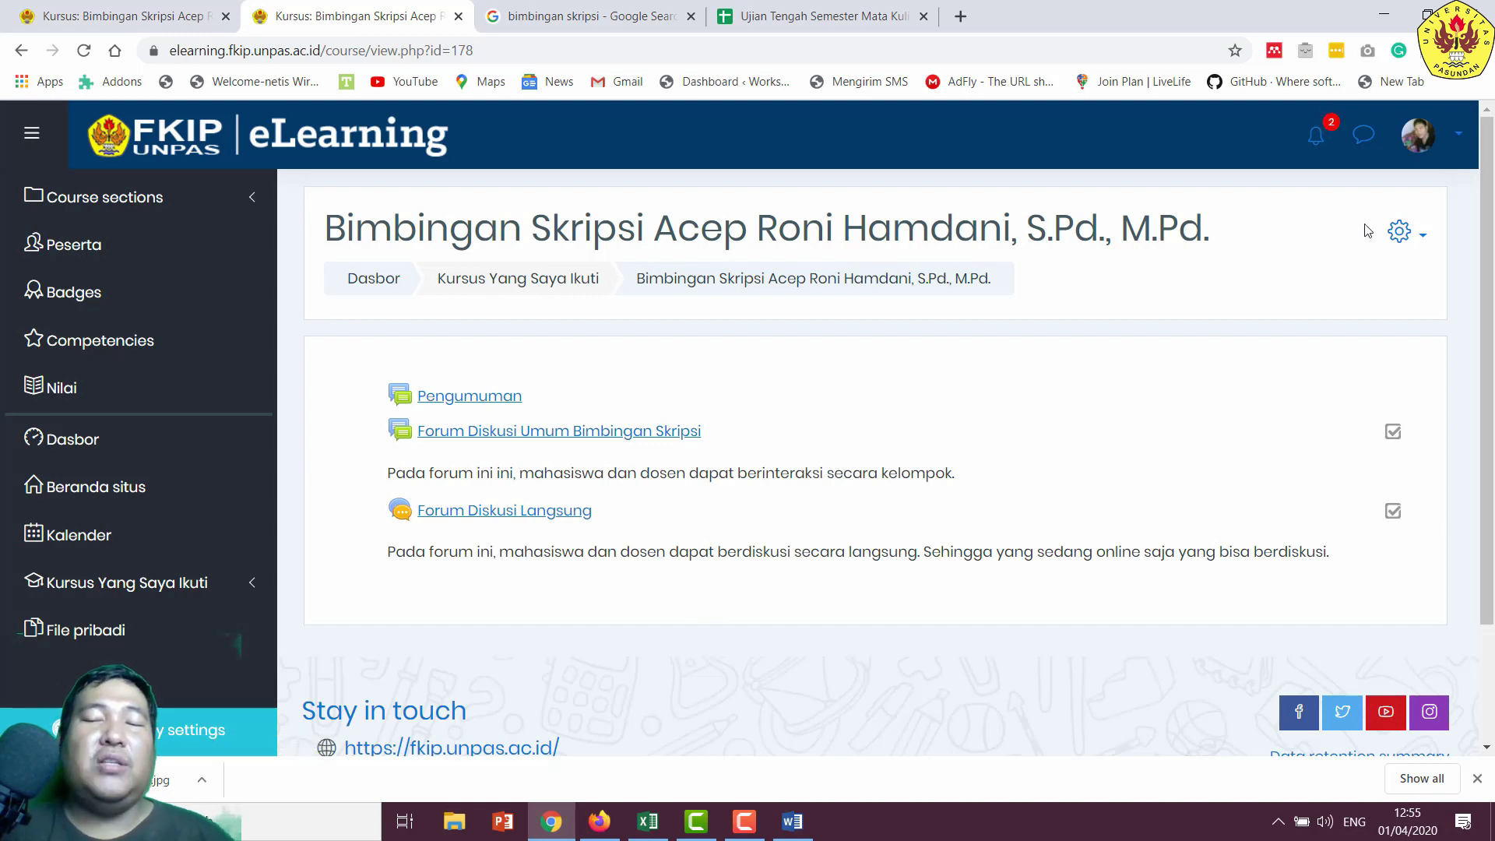
- Turn on editing mode and add a new Forum activity to the thesis-supervision course
{"action": "left_click", "coordinate": [1416, 242]}
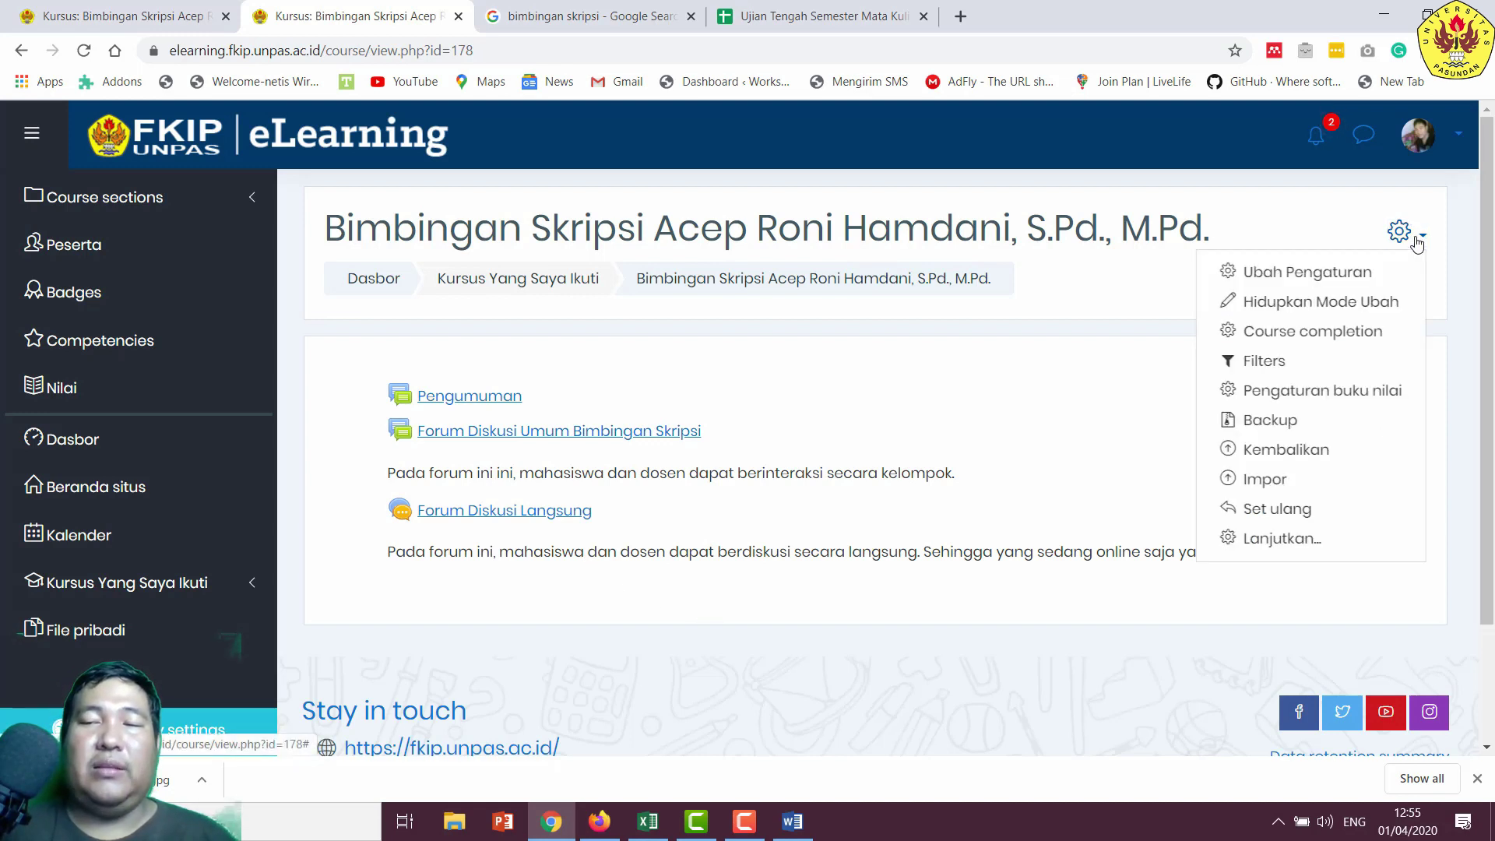
{"action": "left_click", "coordinate": [1376, 303]}
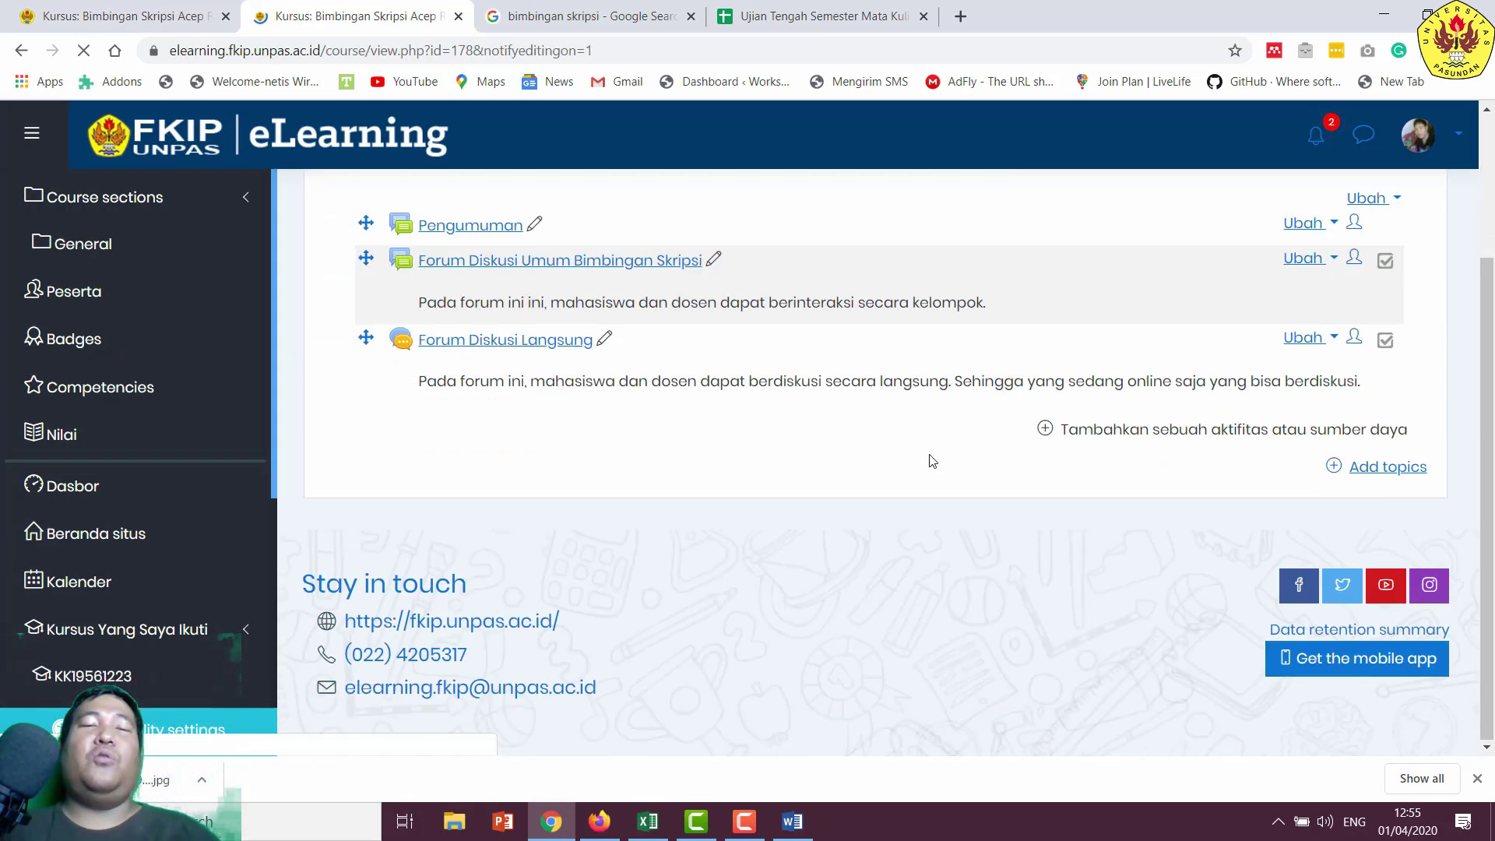
{"action": "left_click", "coordinate": [1132, 431]}
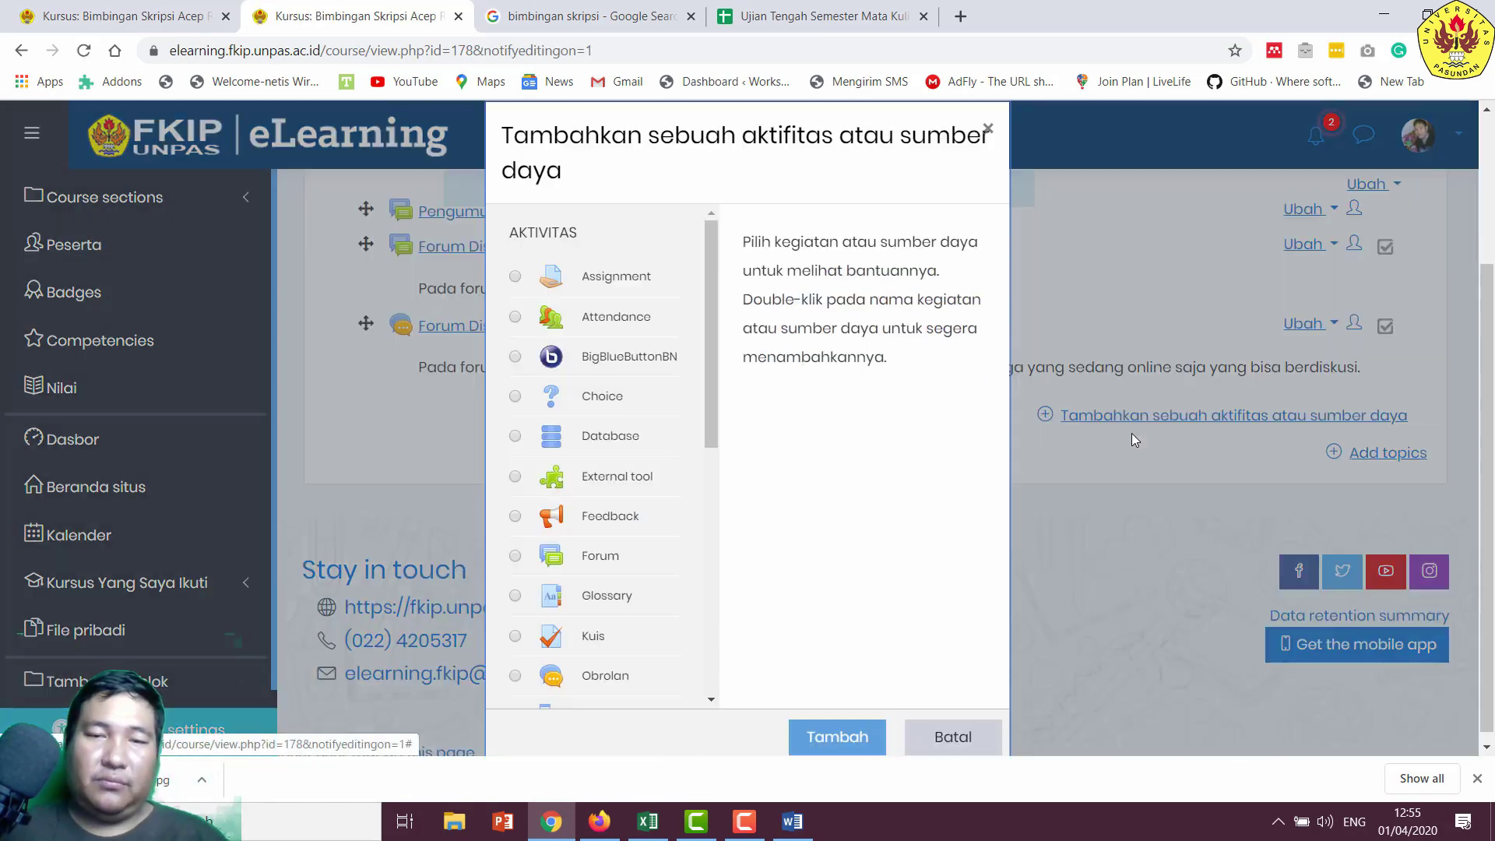
{"action": "scroll", "coordinate": [702, 265], "scroll_direction": "down", "scroll_amount": 6}
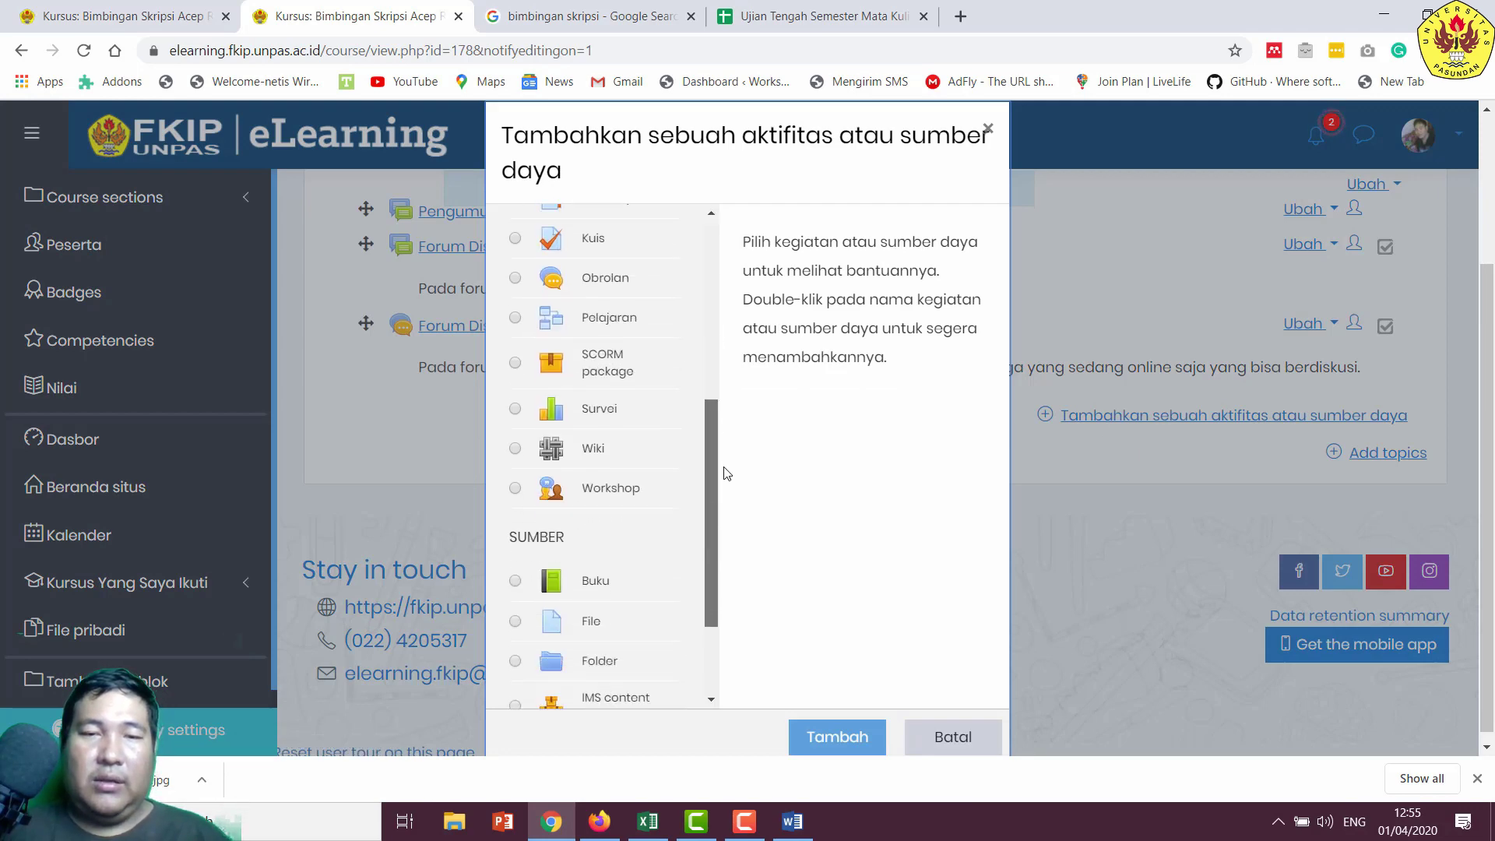
{"action": "scroll", "coordinate": [693, 436], "scroll_direction": "up", "scroll_amount": 3}
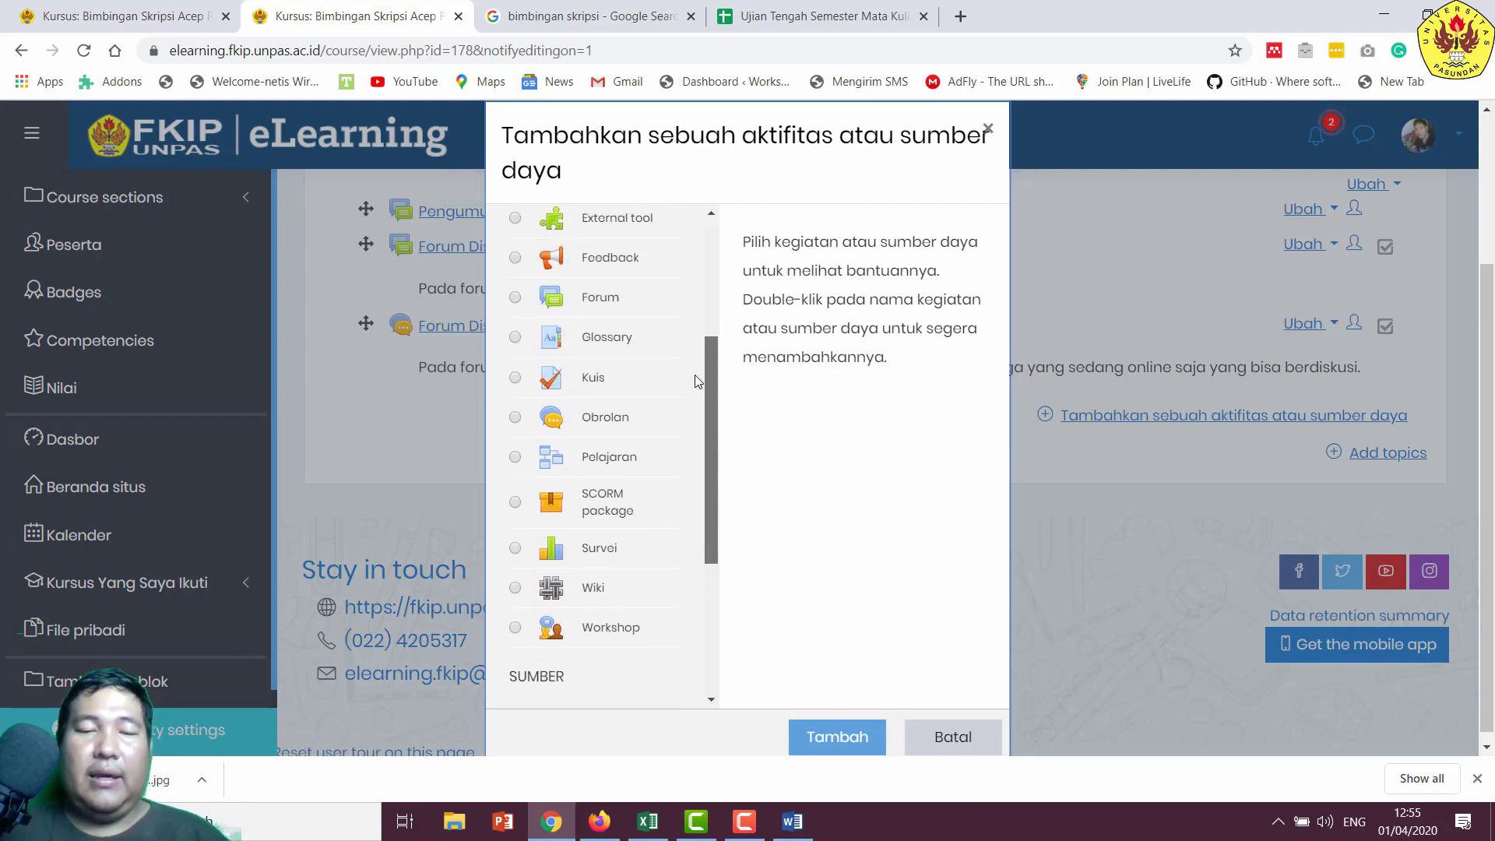
{"action": "left_click", "coordinate": [515, 336]}
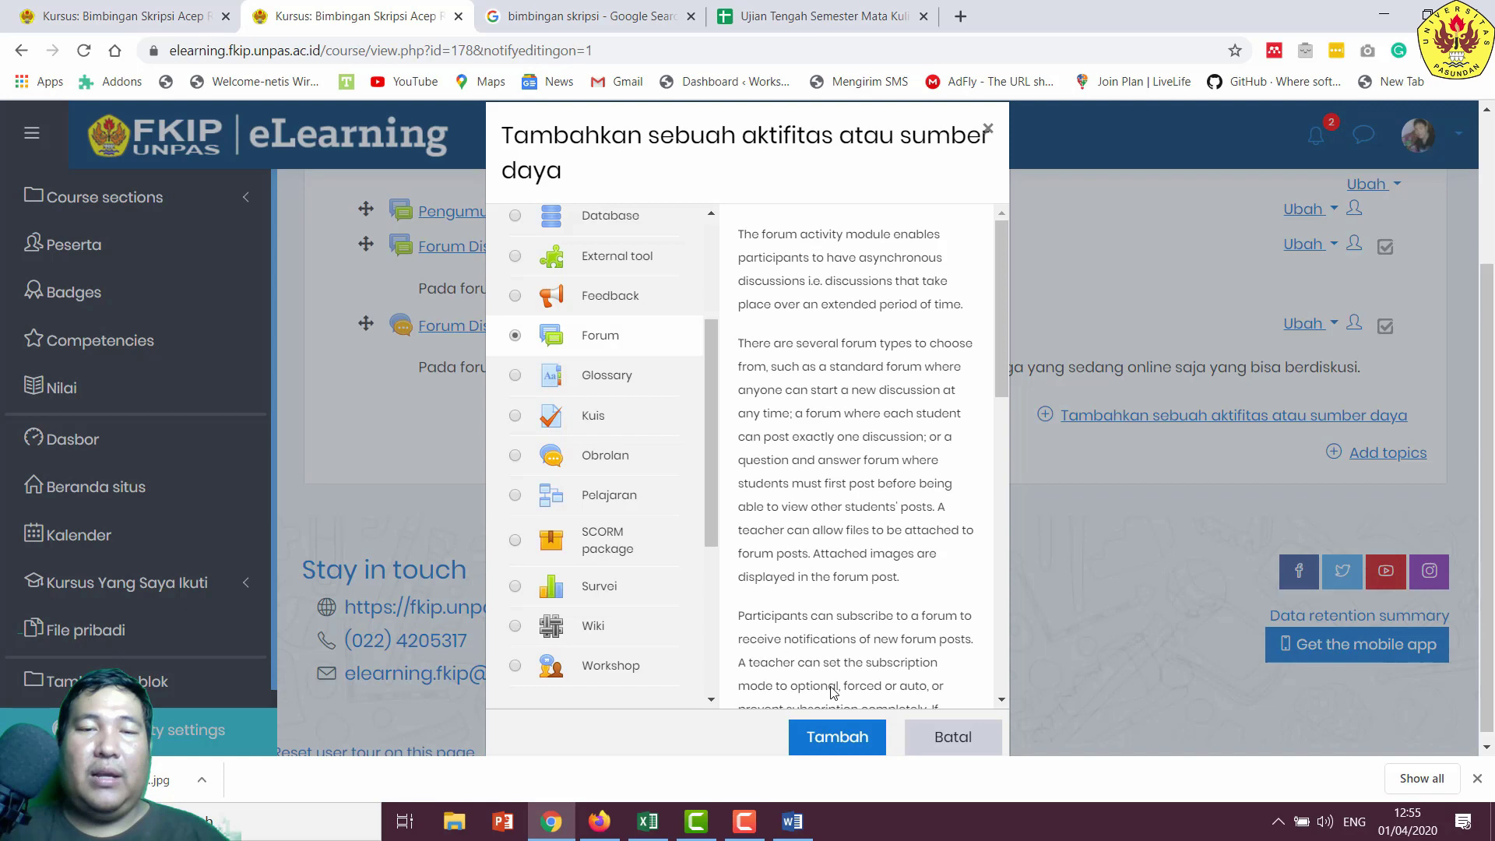
{"action": "left_click", "coordinate": [840, 738]}
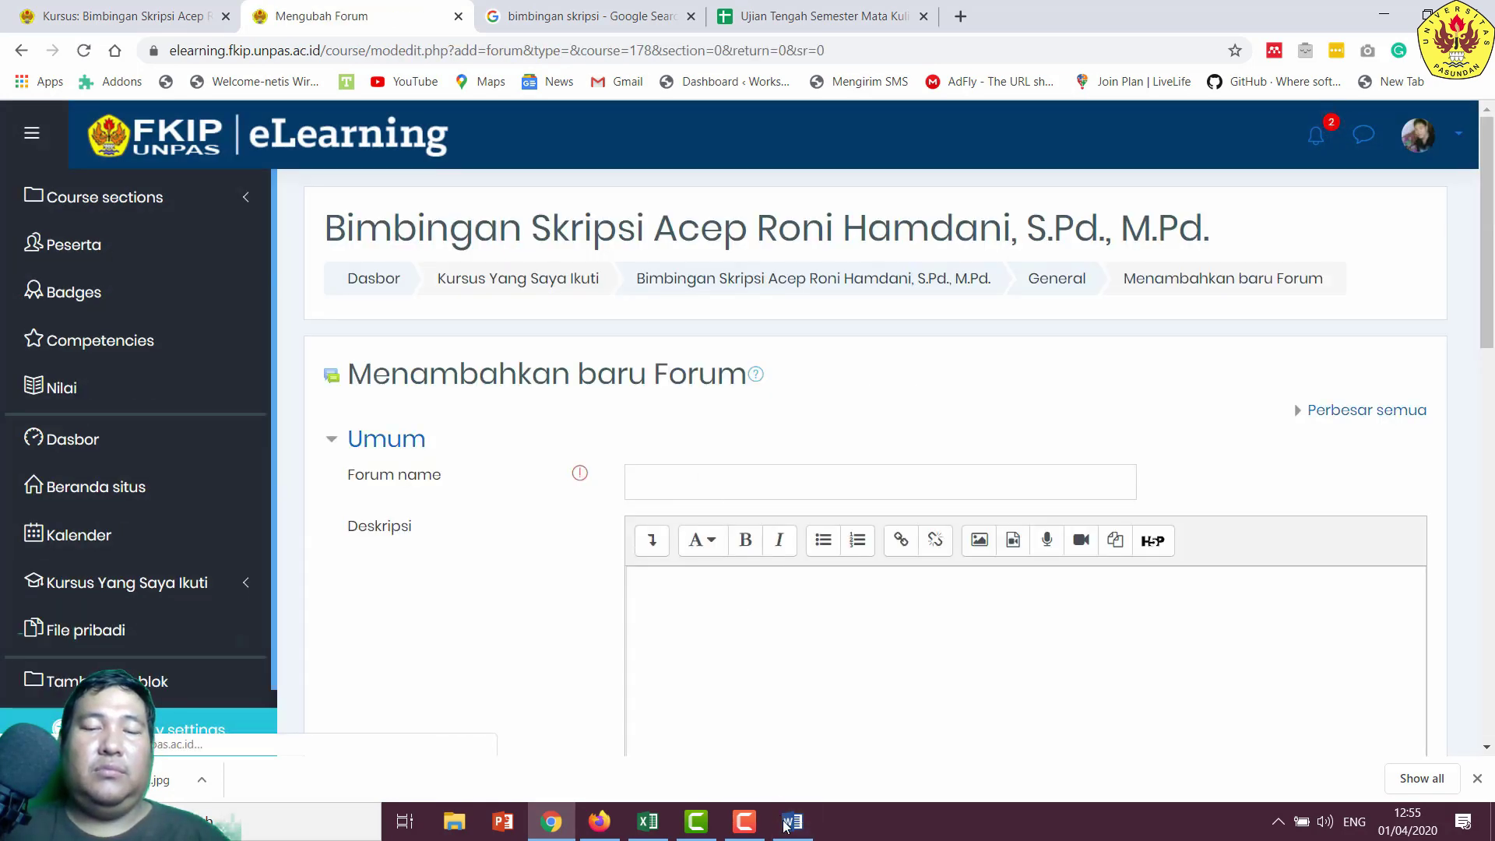
- Copy a student's name from the Word student list, then return to the forum's name field
{"action": "left_click", "coordinate": [793, 822]}
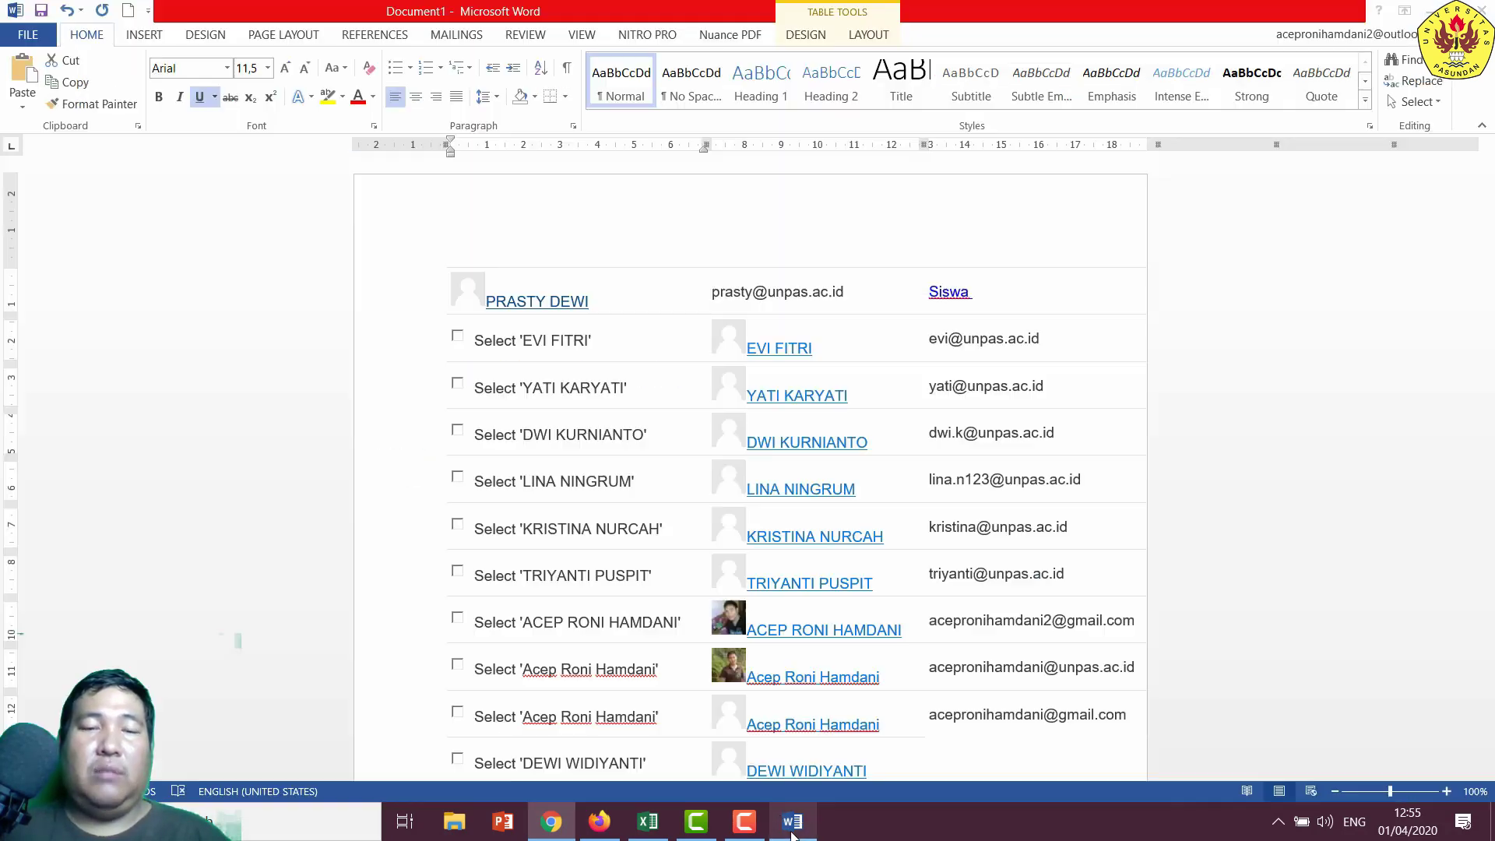
{"action": "right_click", "coordinate": [546, 304]}
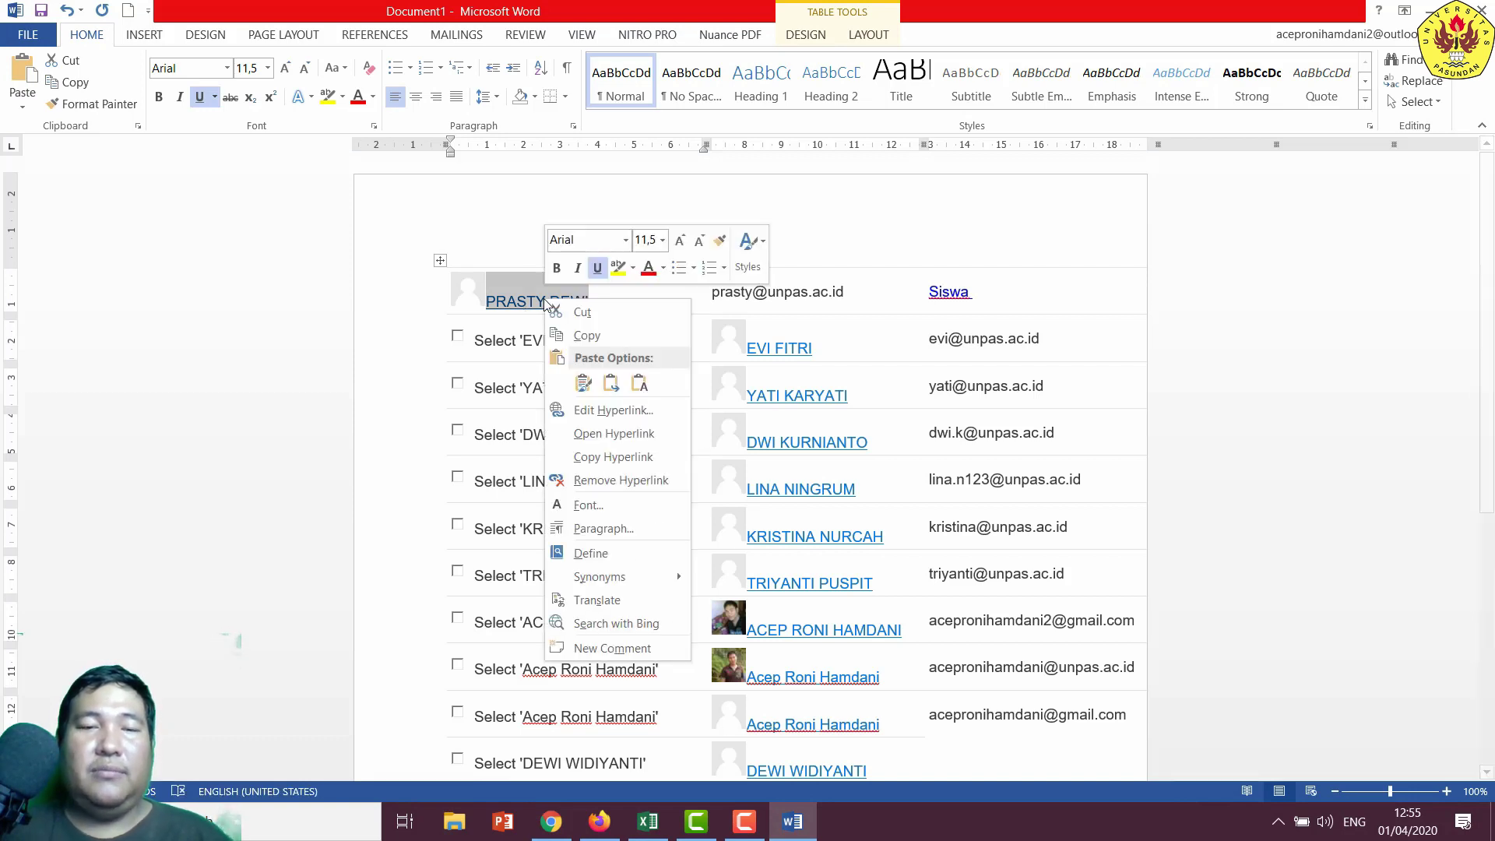
{"action": "left_click", "coordinate": [623, 338]}
{"action": "left_click", "coordinate": [551, 821]}
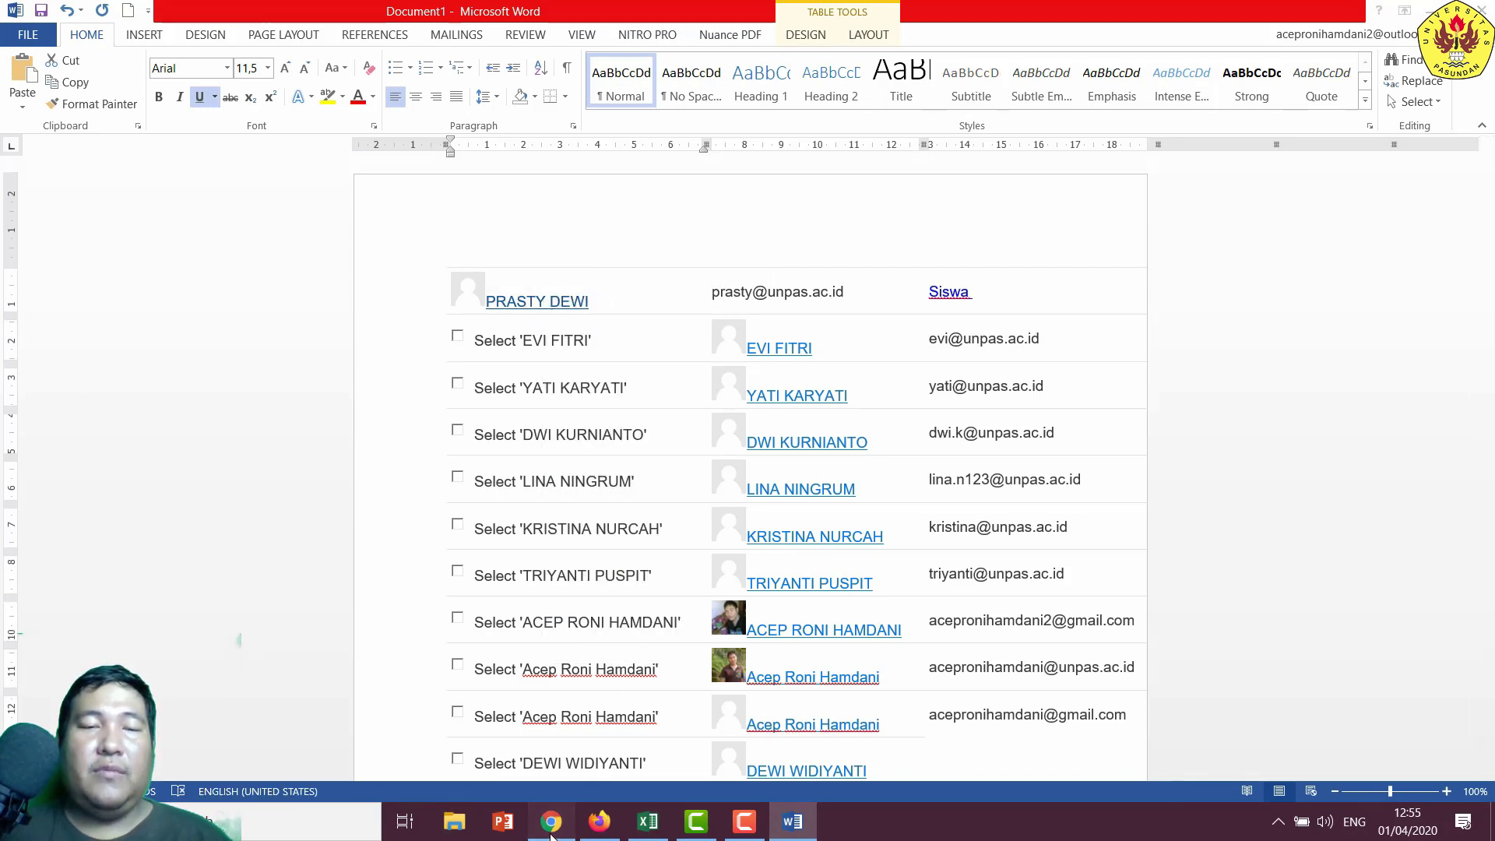
{"action": "left_click", "coordinate": [718, 493]}
- Name the forum with the pasted student's name plus the prefix DISKUSI
{"action": "key", "text": "ctrl+v"}
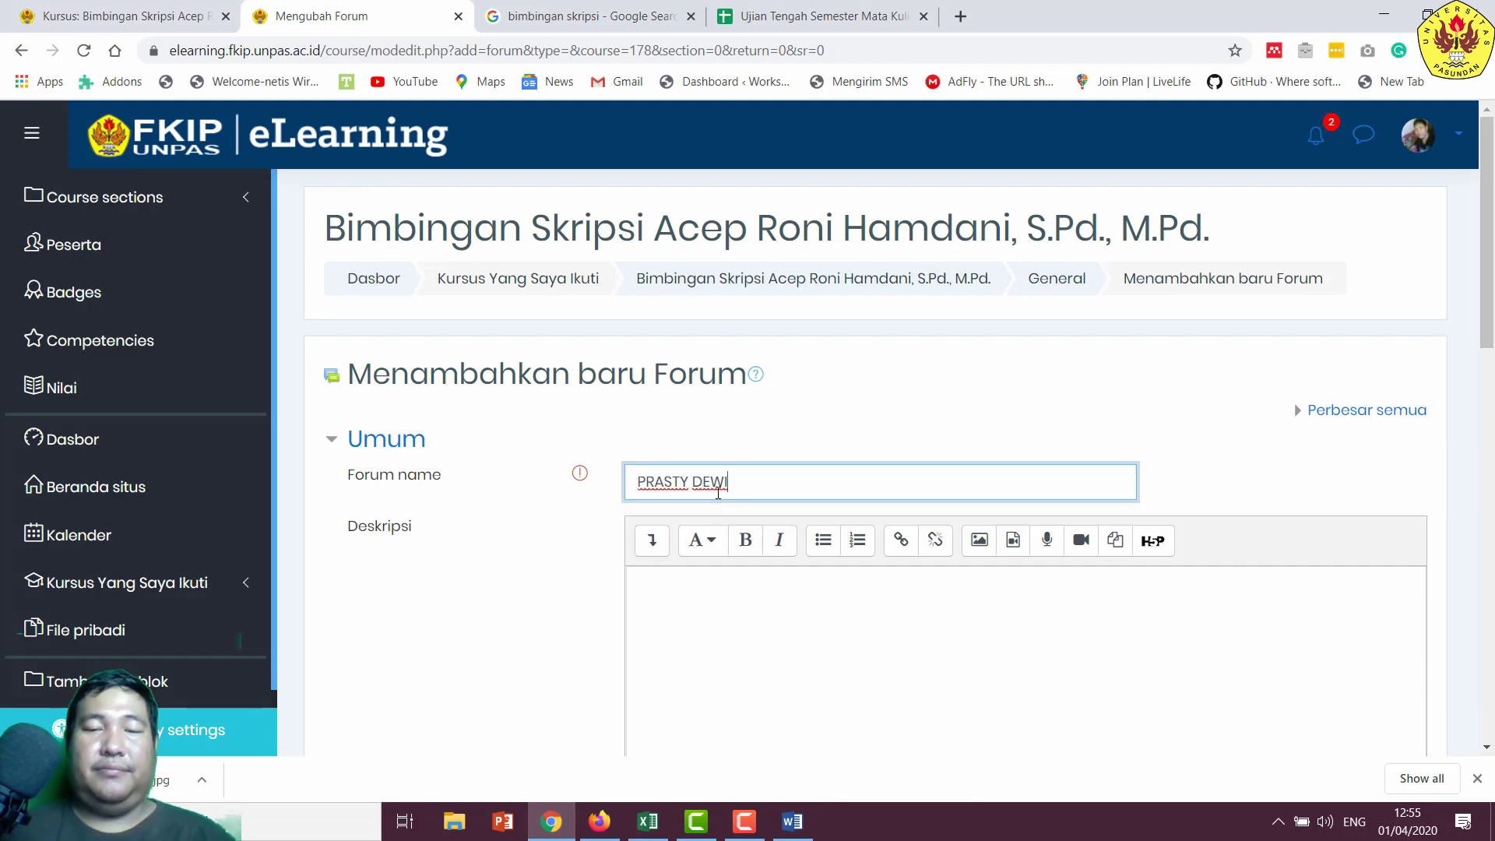
{"action": "key", "text": "Caps_Lock"}
{"action": "type", "text": "DIS"}
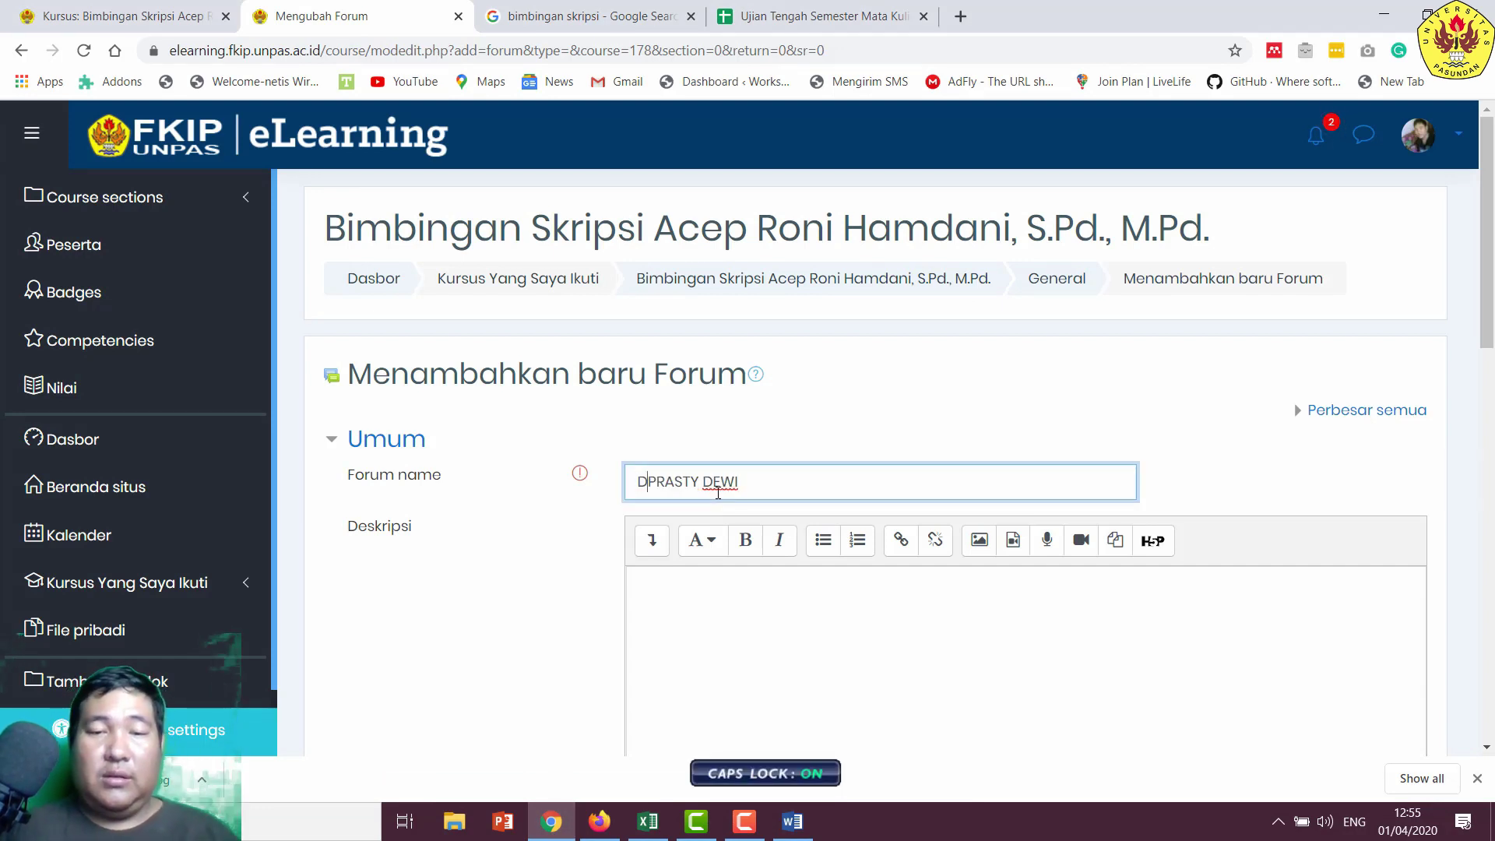
{"action": "type", "text": "KUSI"}
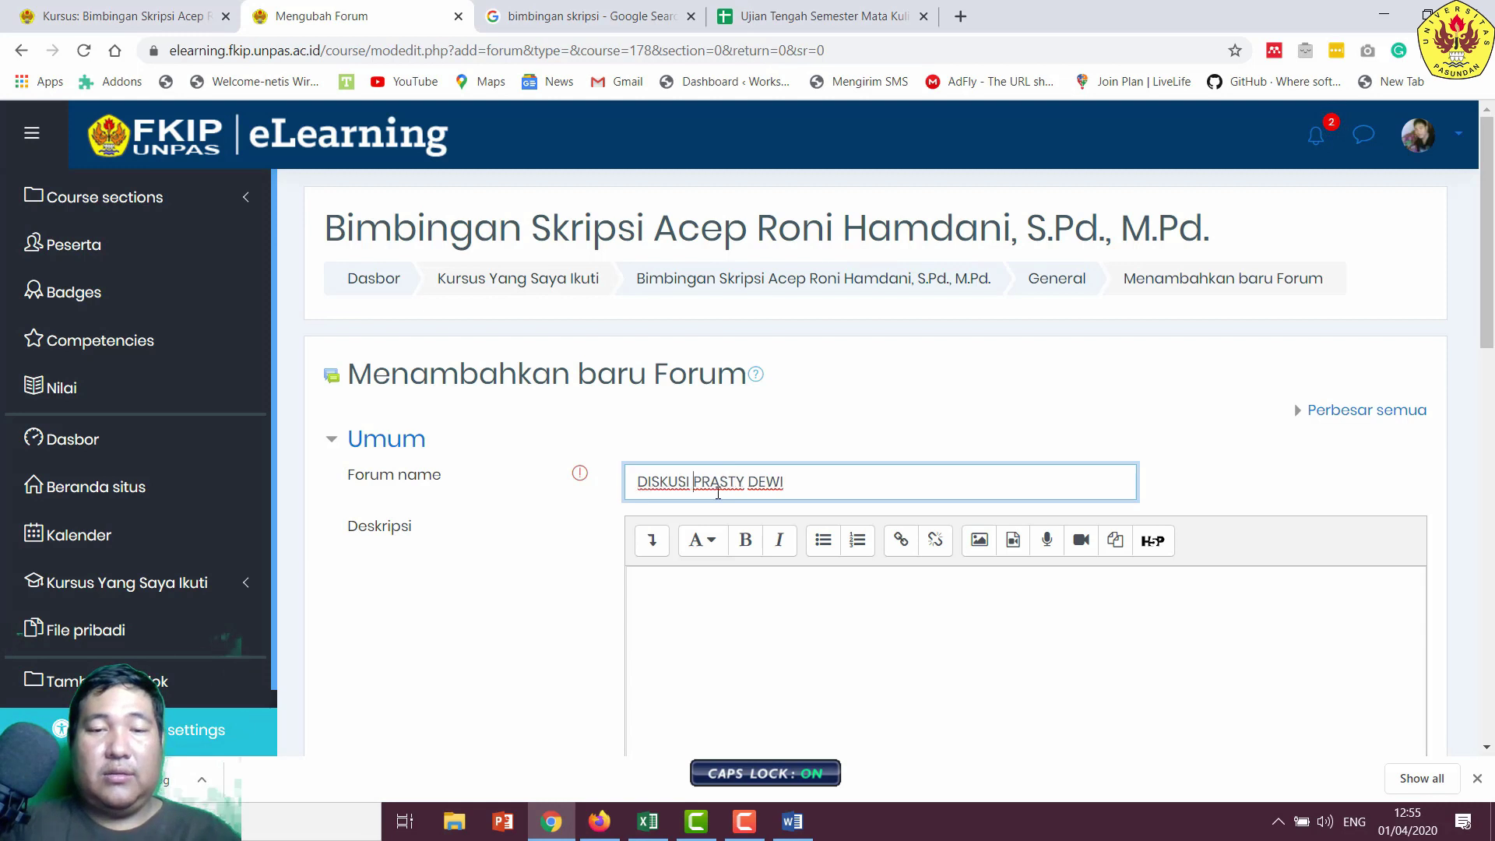
{"action": "scroll", "coordinate": [693, 561], "scroll_direction": "down", "scroll_amount": 1}
- Write the description 'Pada bagian ini mahasiswa dapat berdiskusi secara privat dengan dosen pembimbing.'
{"action": "left_click", "coordinate": [711, 595]}
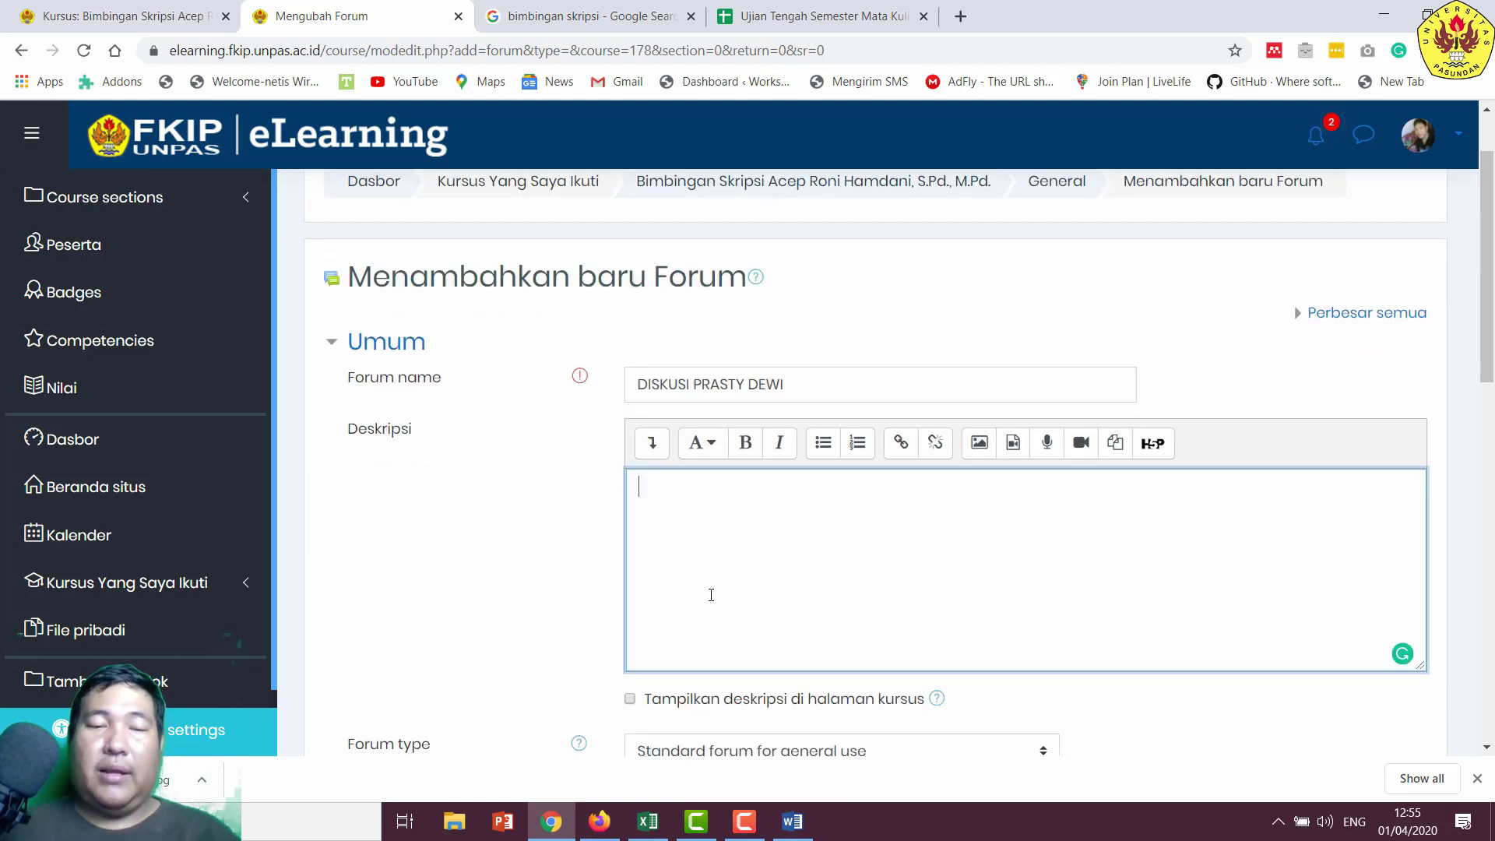
{"action": "key", "text": "Caps_Lock"}
{"action": "type", "text": "Pada "}
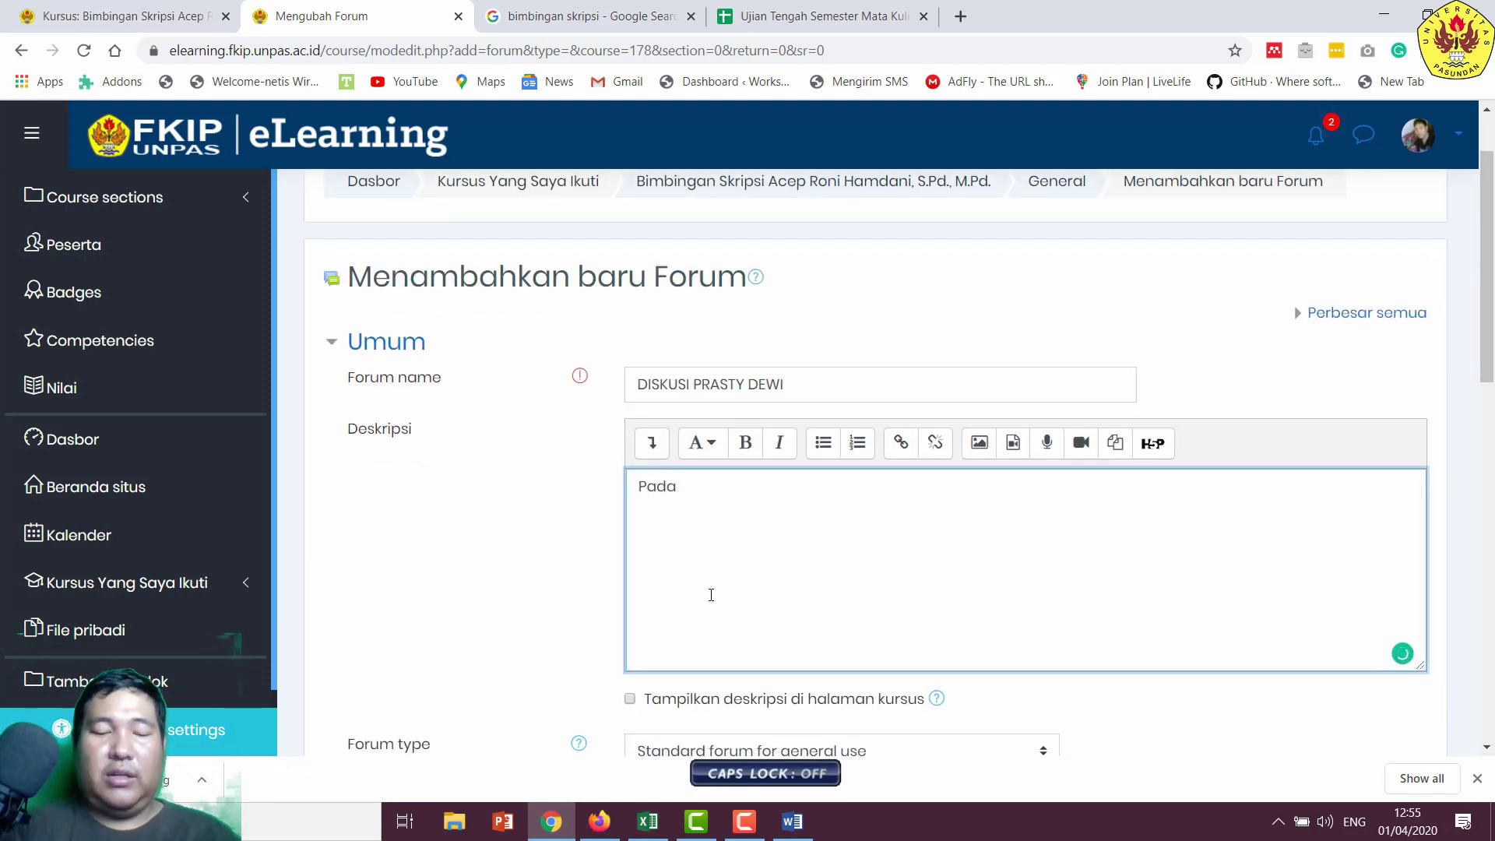
{"action": "type", "text": "d"}
{"action": "key", "text": "BackSpace"}
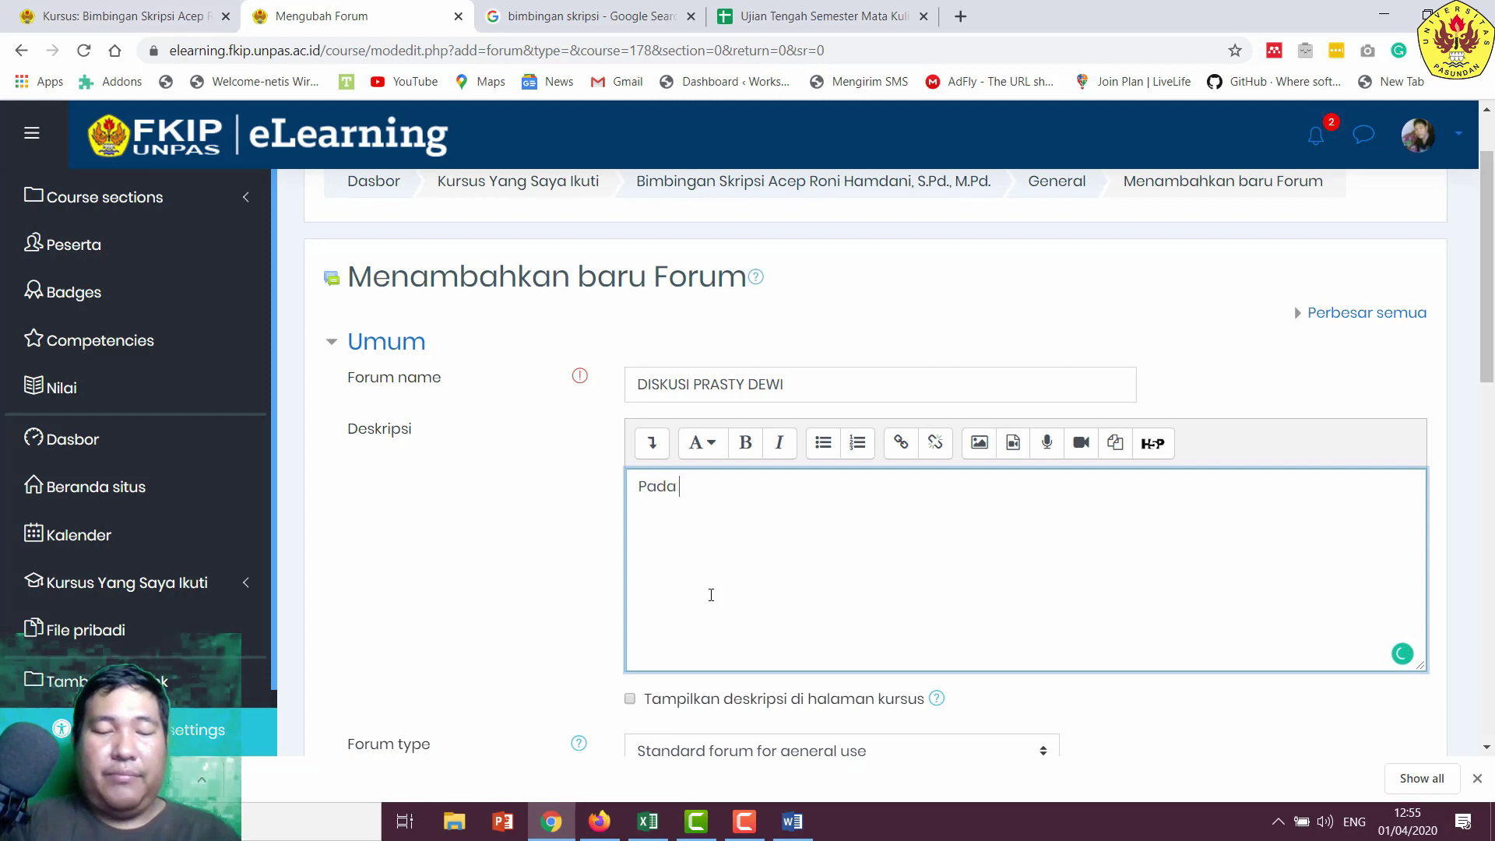
{"action": "type", "text": "bagi"}
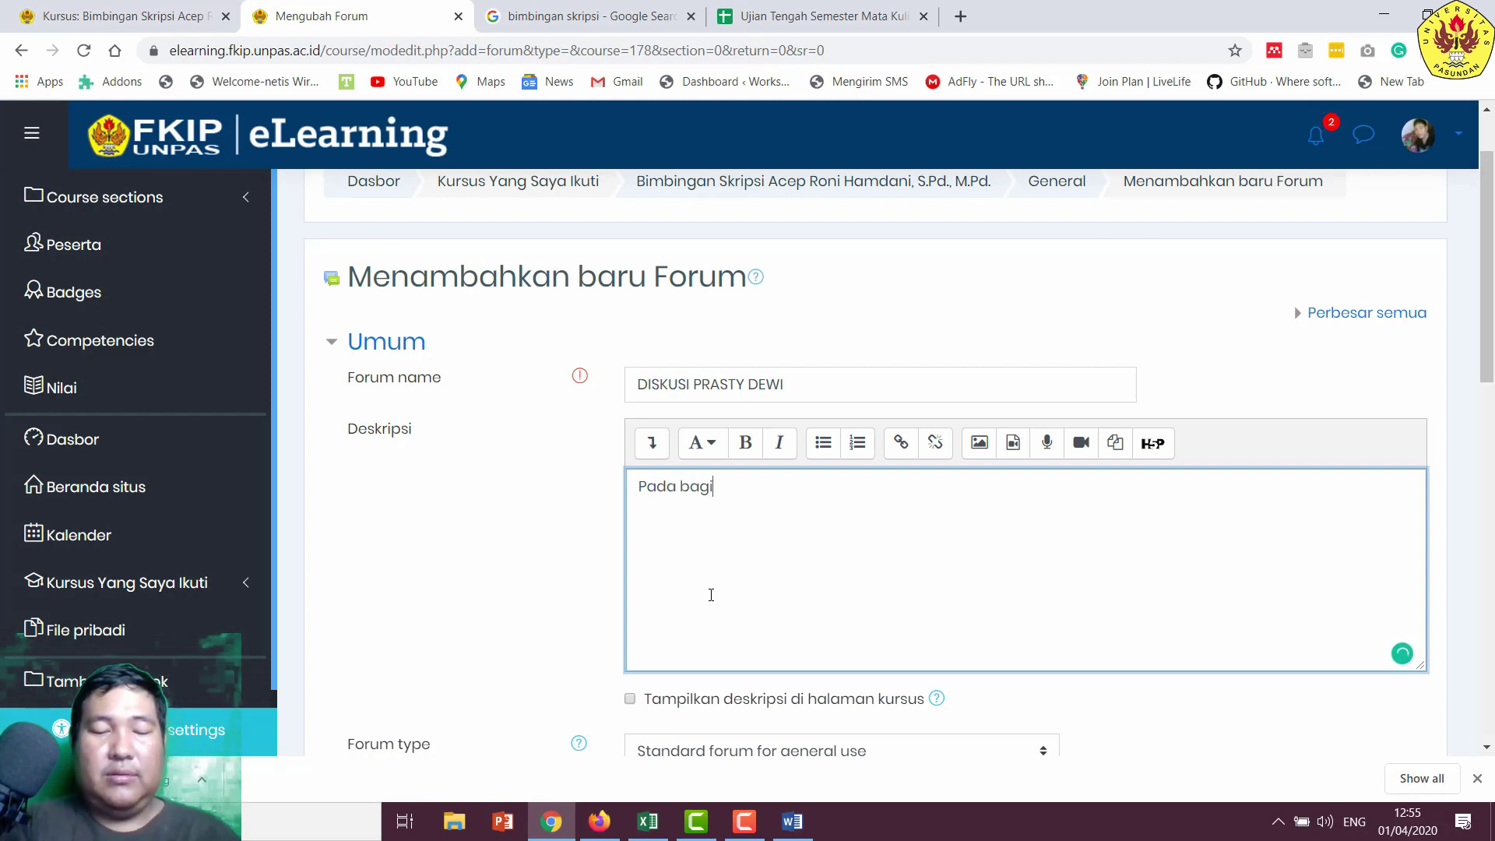
{"action": "type", "text": "an ini maha"}
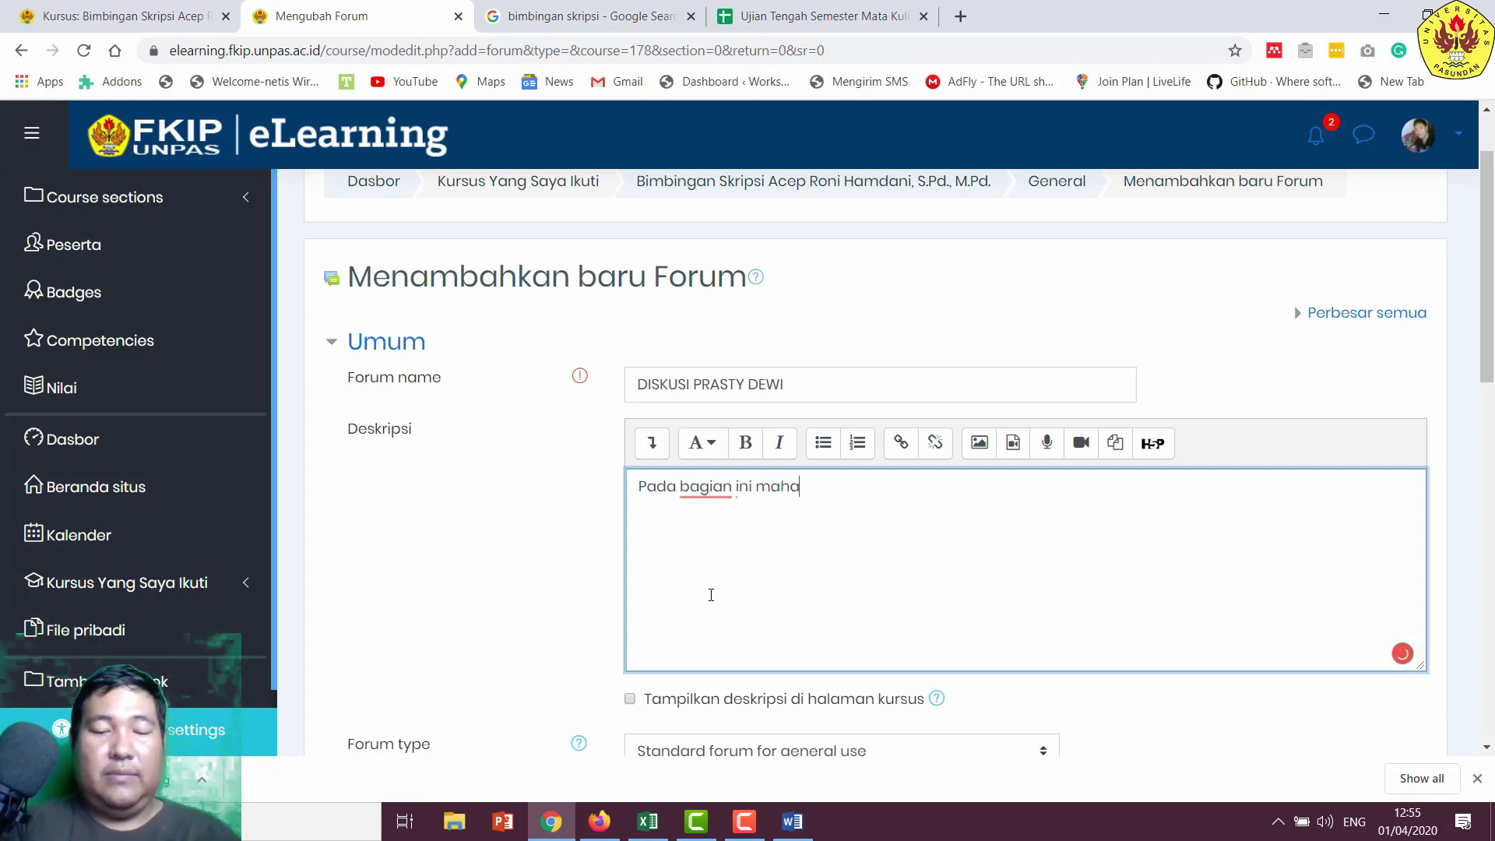
{"action": "type", "text": "siswa yan"}
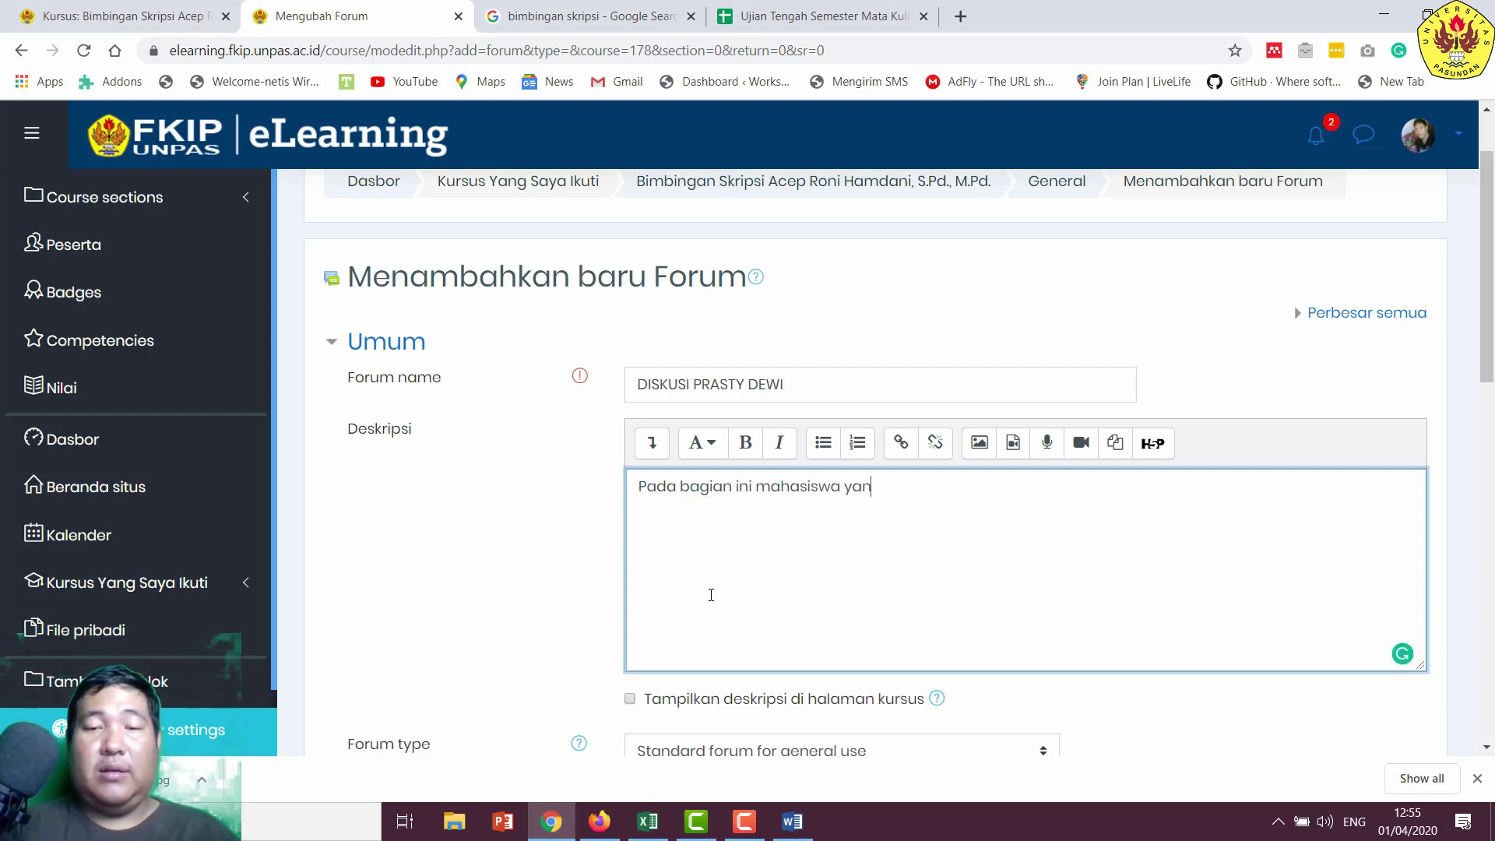
{"action": "key", "text": "BackSpace"}
{"action": "key", "text": "BackSpace"}
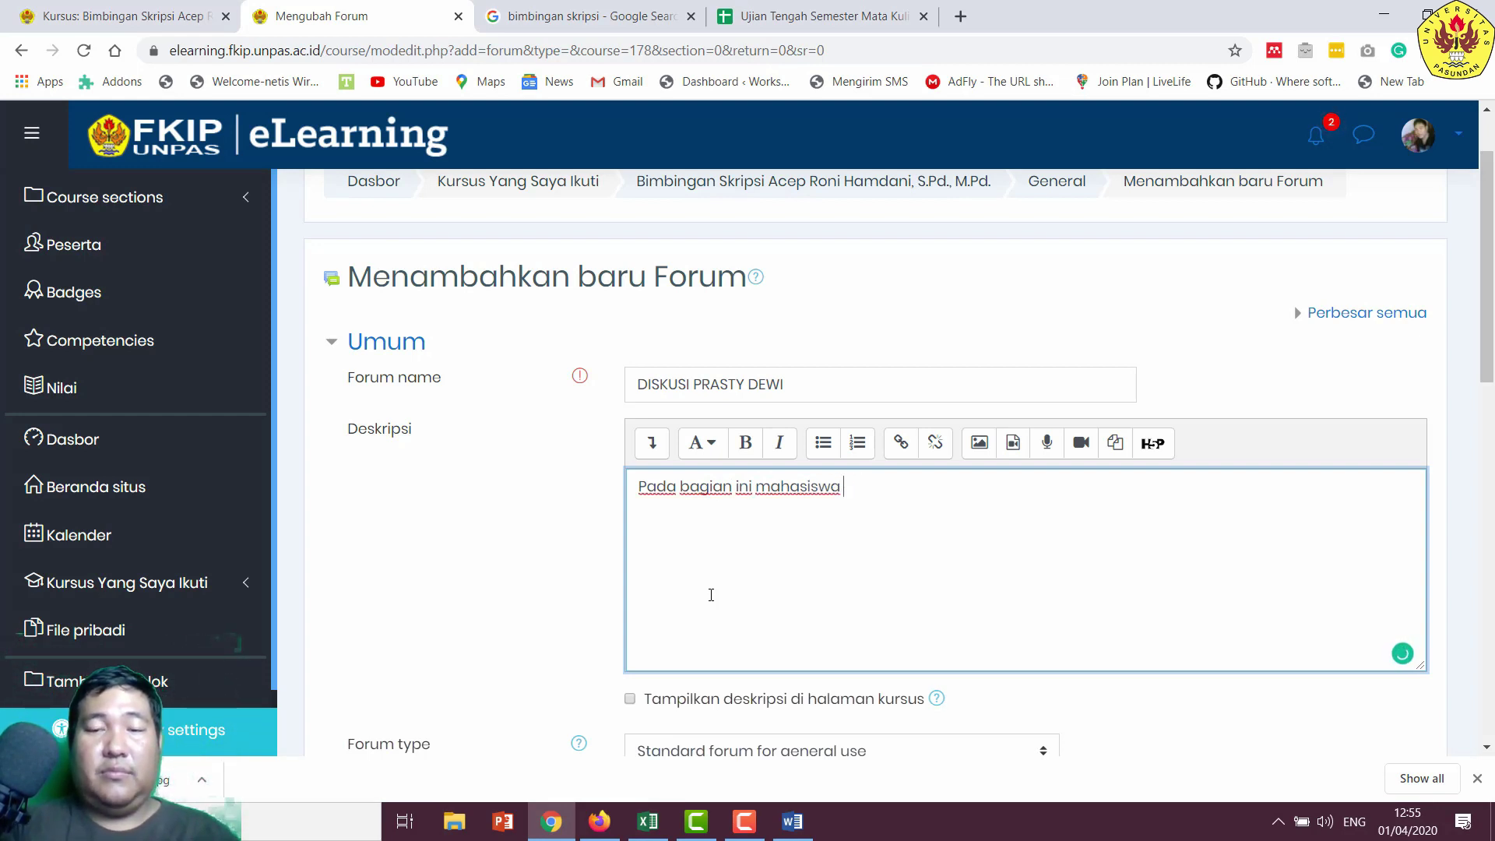
{"action": "type", "text": "dapat berd"}
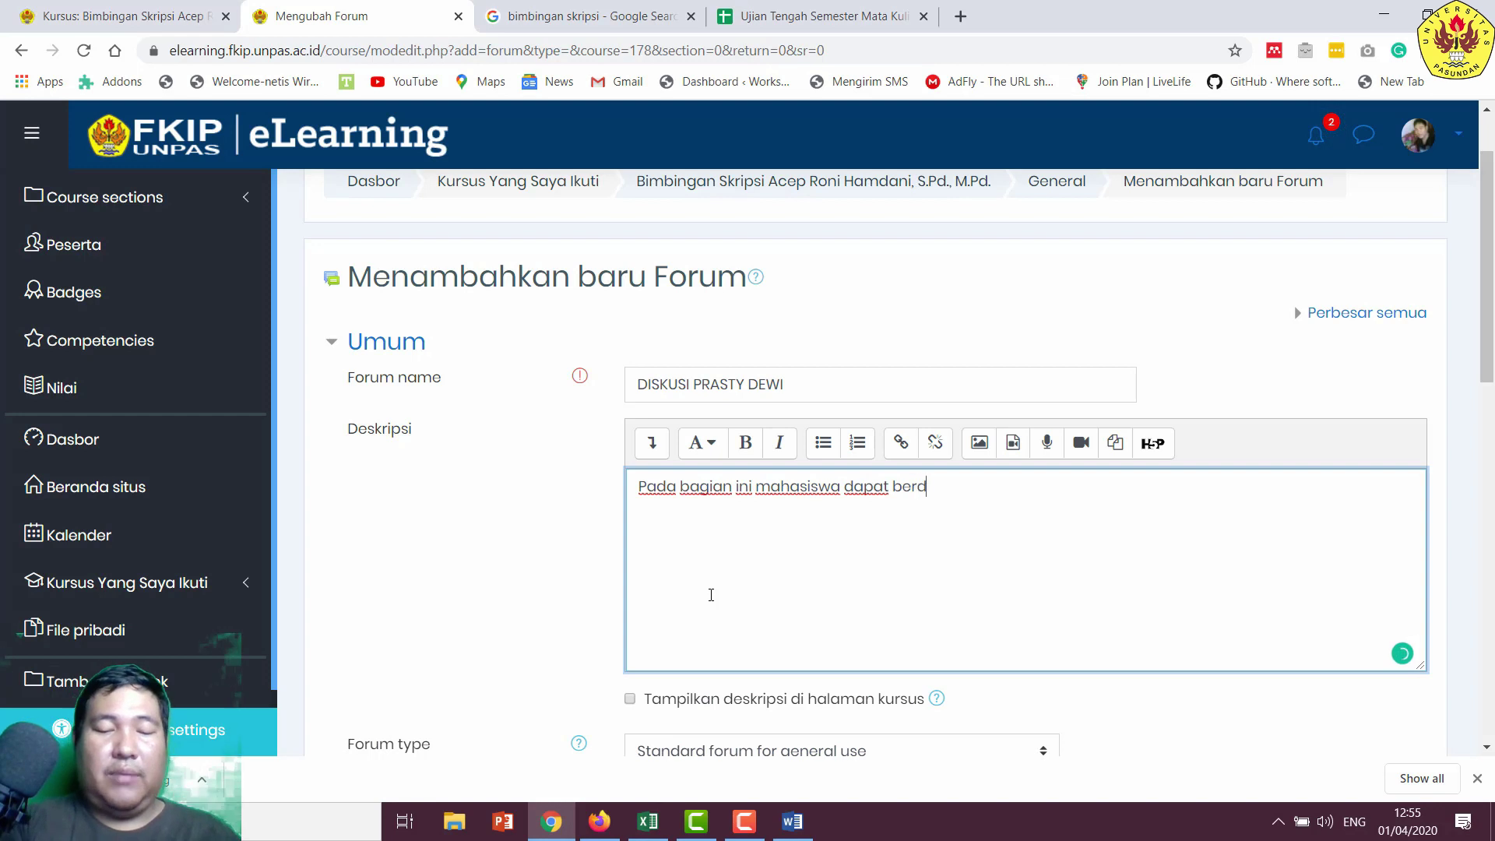
{"action": "type", "text": "iskusi se"}
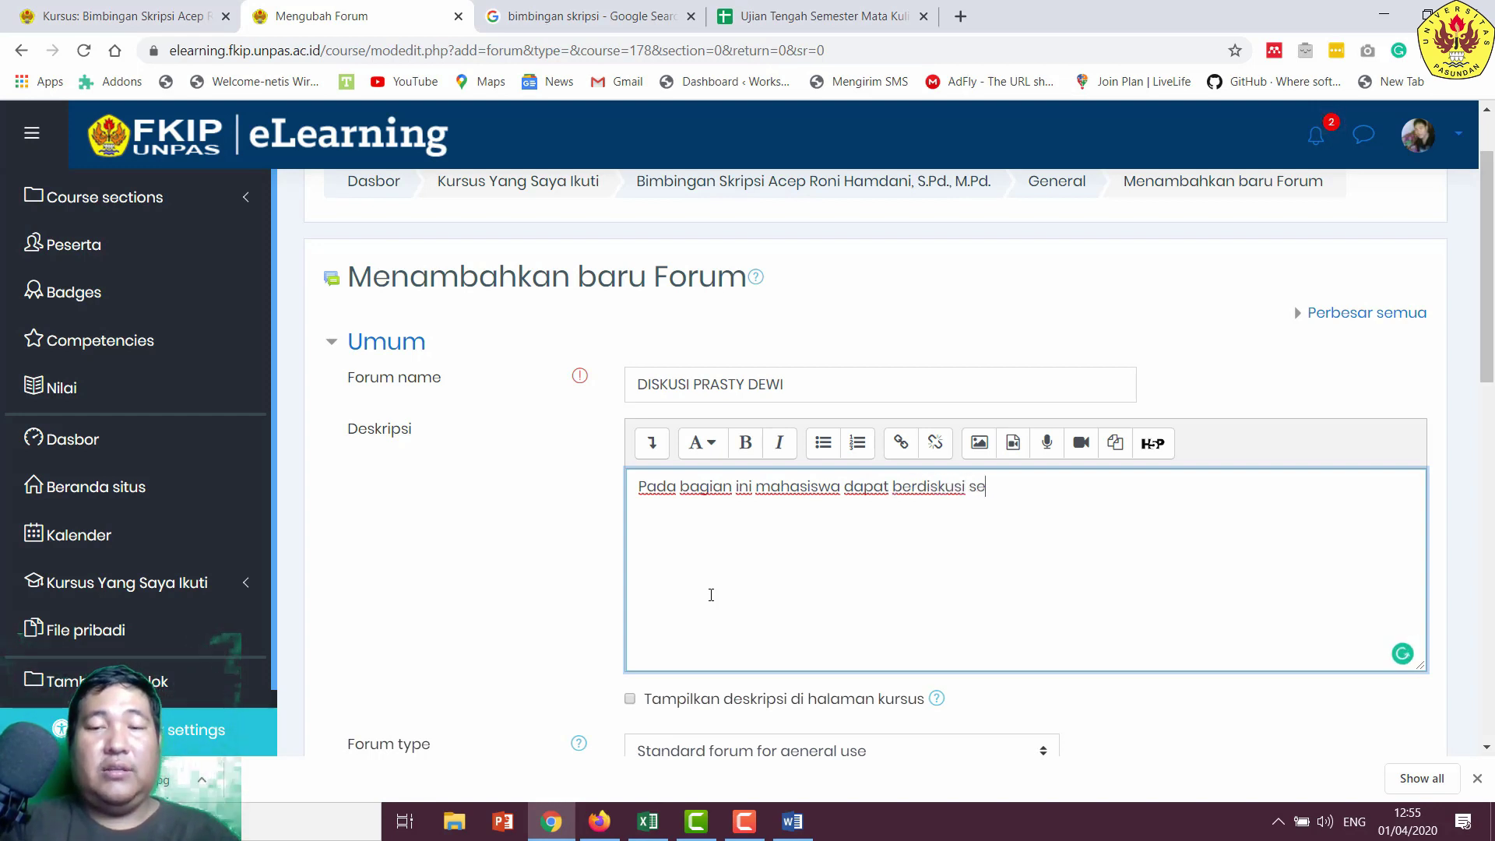
{"action": "type", "text": "cara pr"}
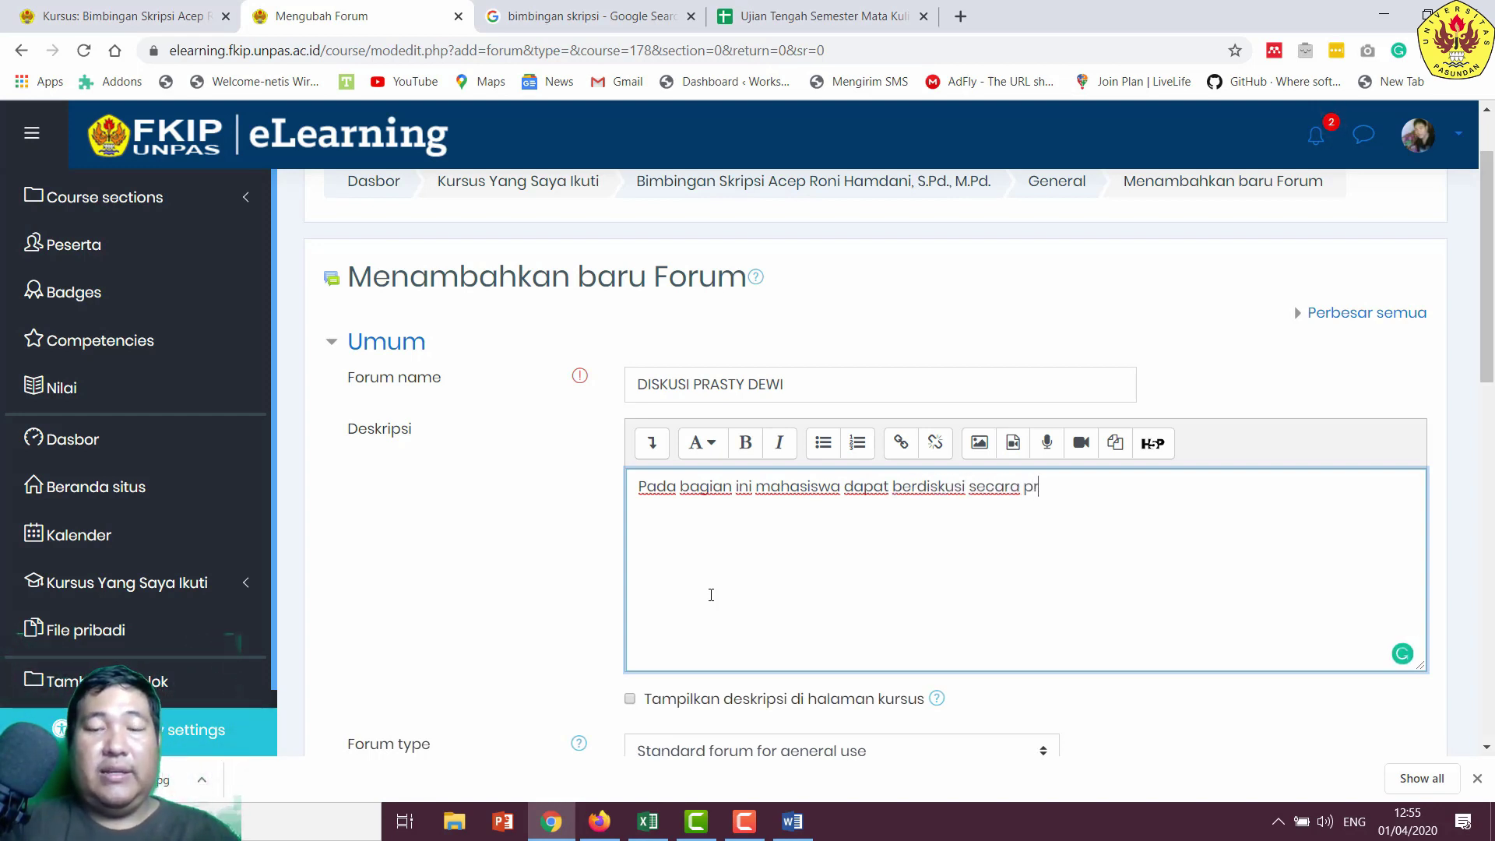
{"action": "type", "text": "ivat den"}
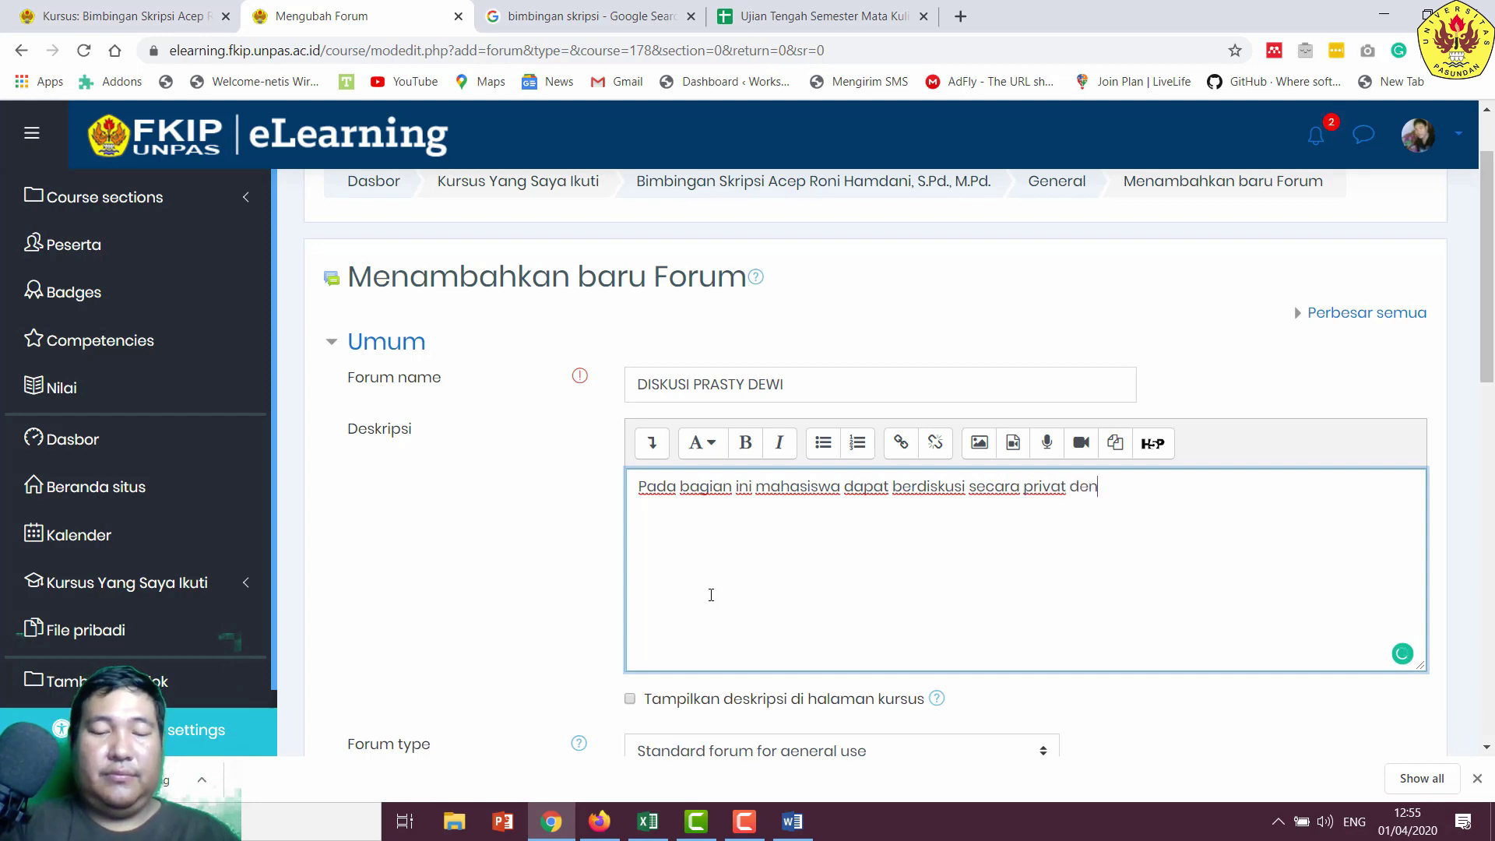
{"action": "type", "text": "gan dosen pe"}
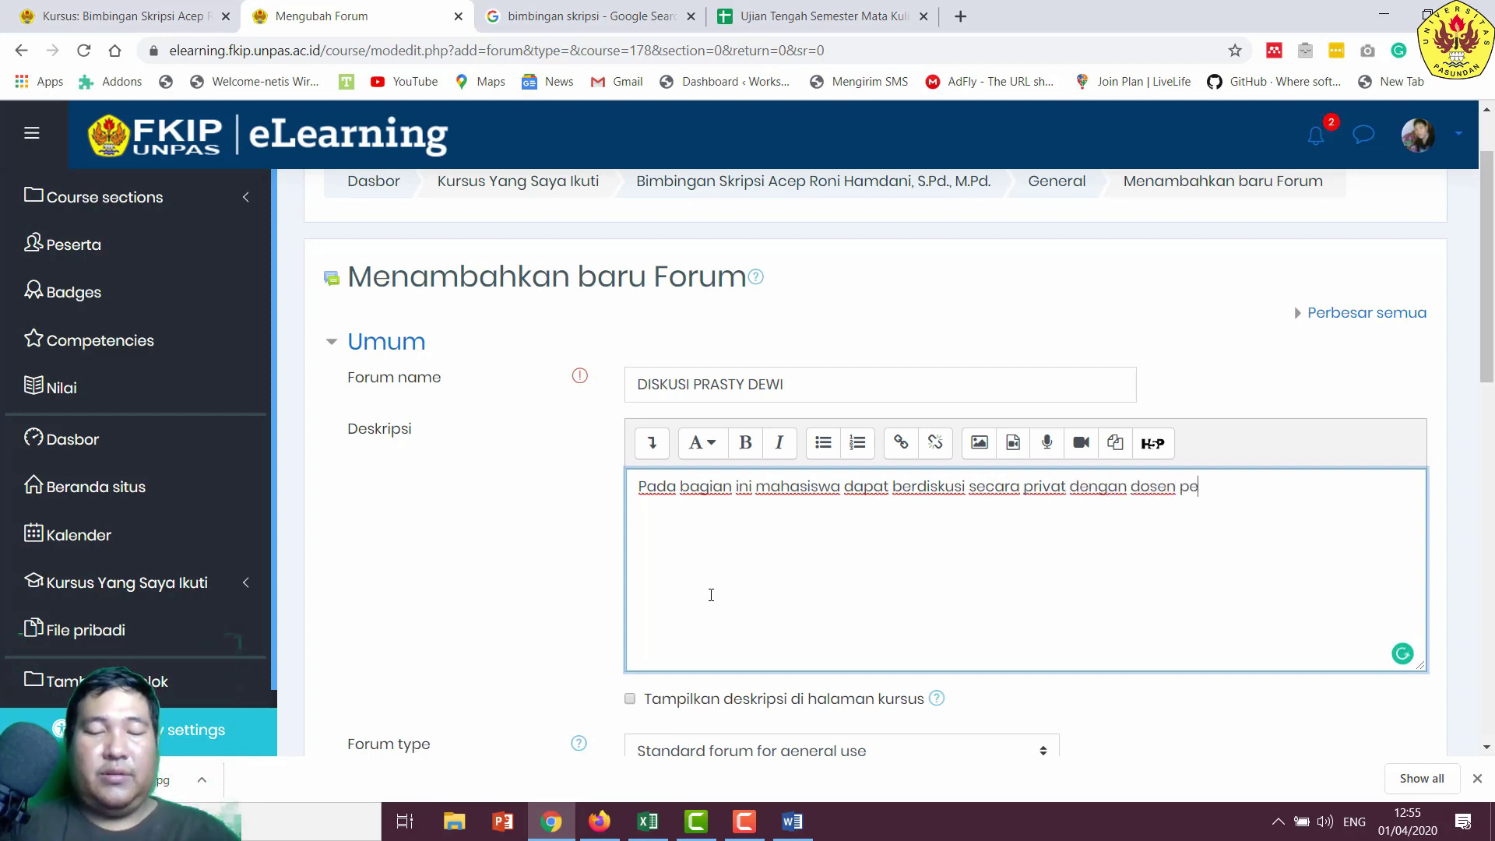
{"action": "type", "text": "mbimbun"}
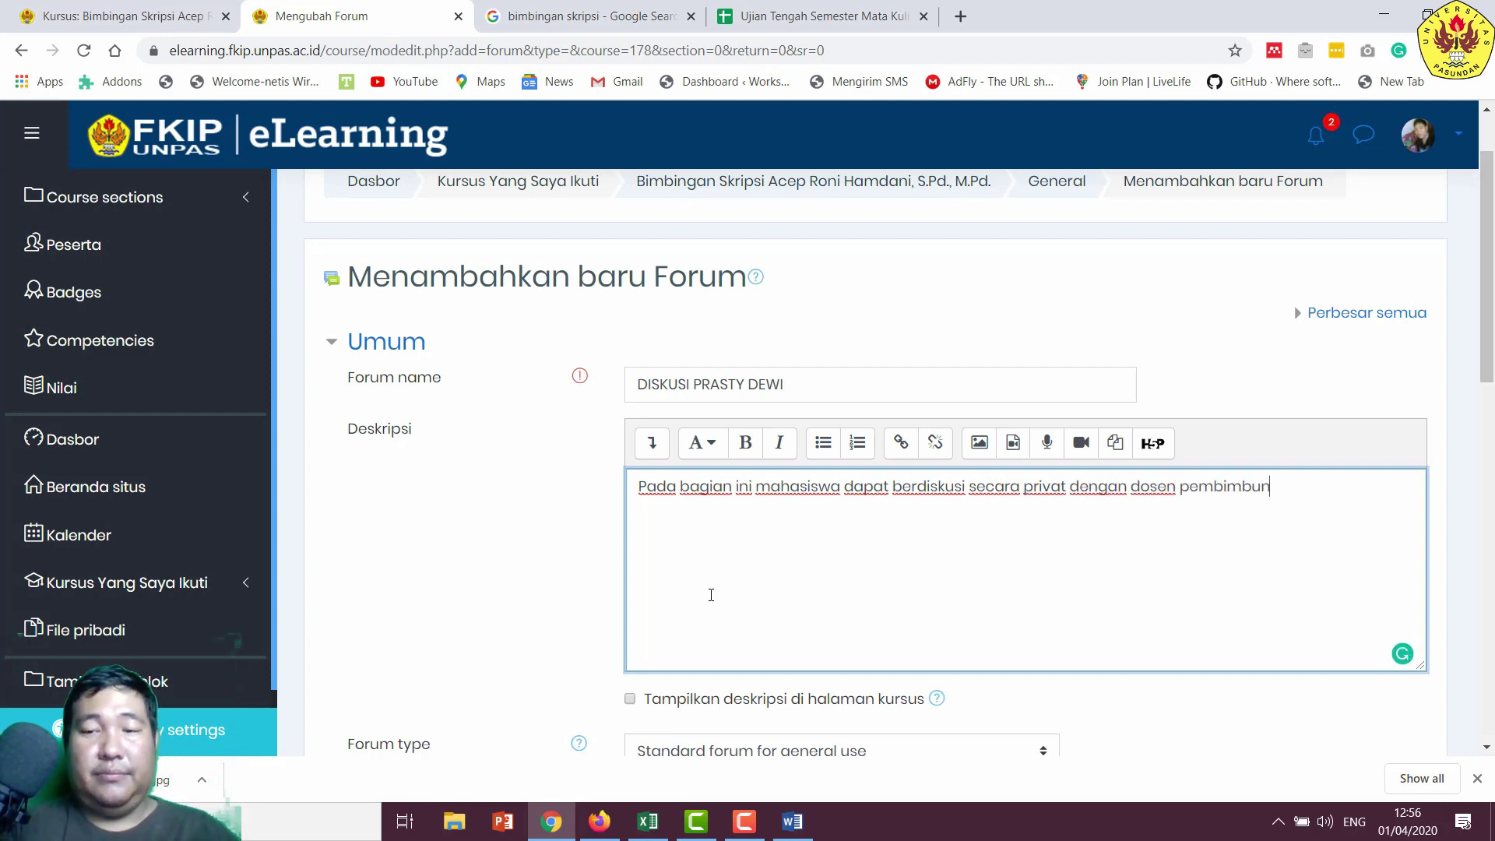
{"action": "type", "text": "g"}
{"action": "type", "text": "ing."}
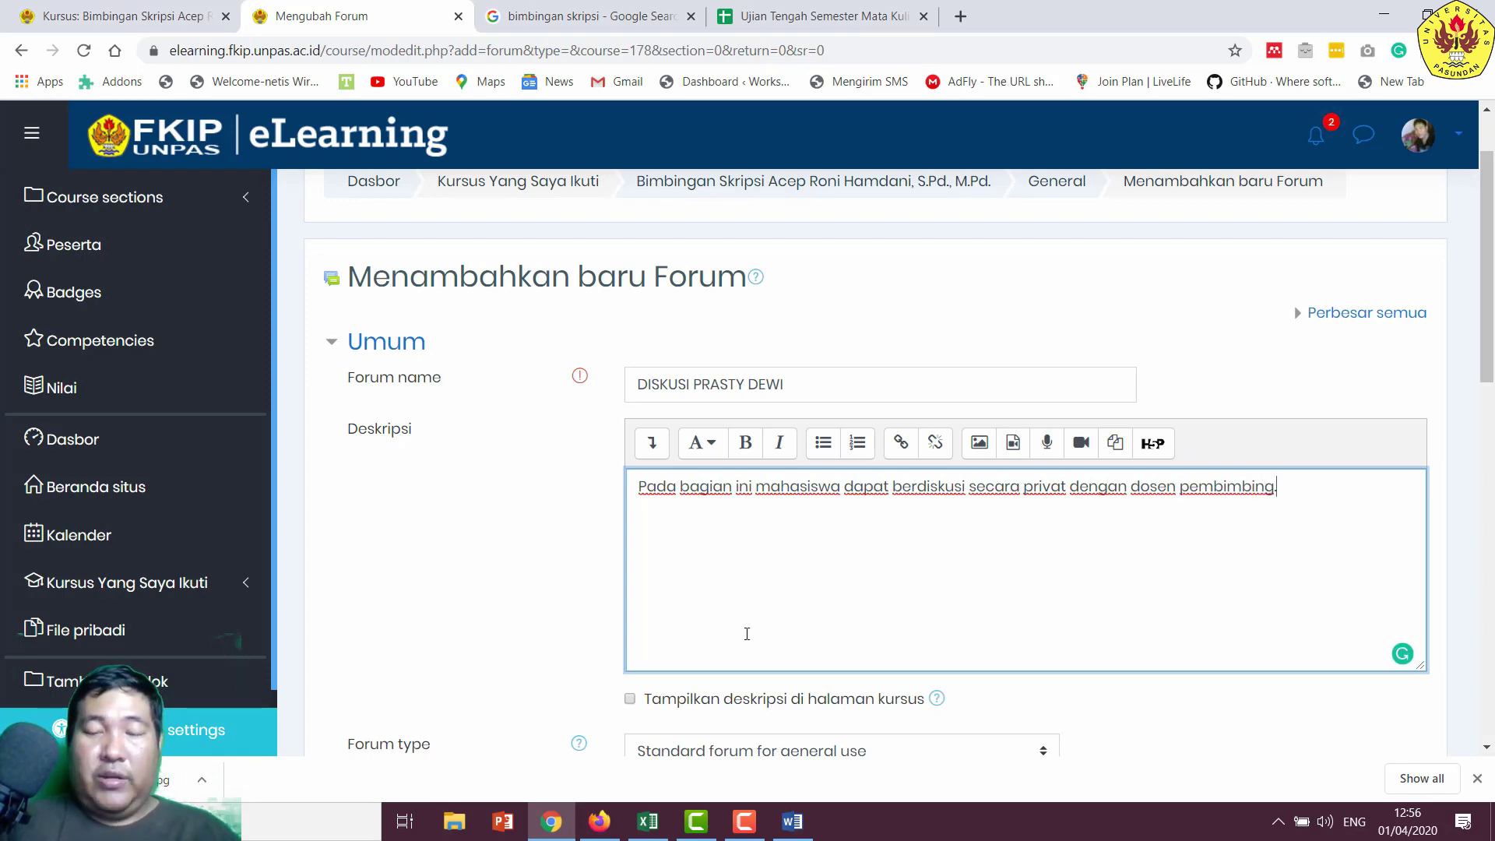
{"action": "scroll", "coordinate": [733, 560], "scroll_direction": "down", "scroll_amount": 3}
- Show the description on the course page and keep the standard forum type
{"action": "left_click", "coordinate": [740, 511]}
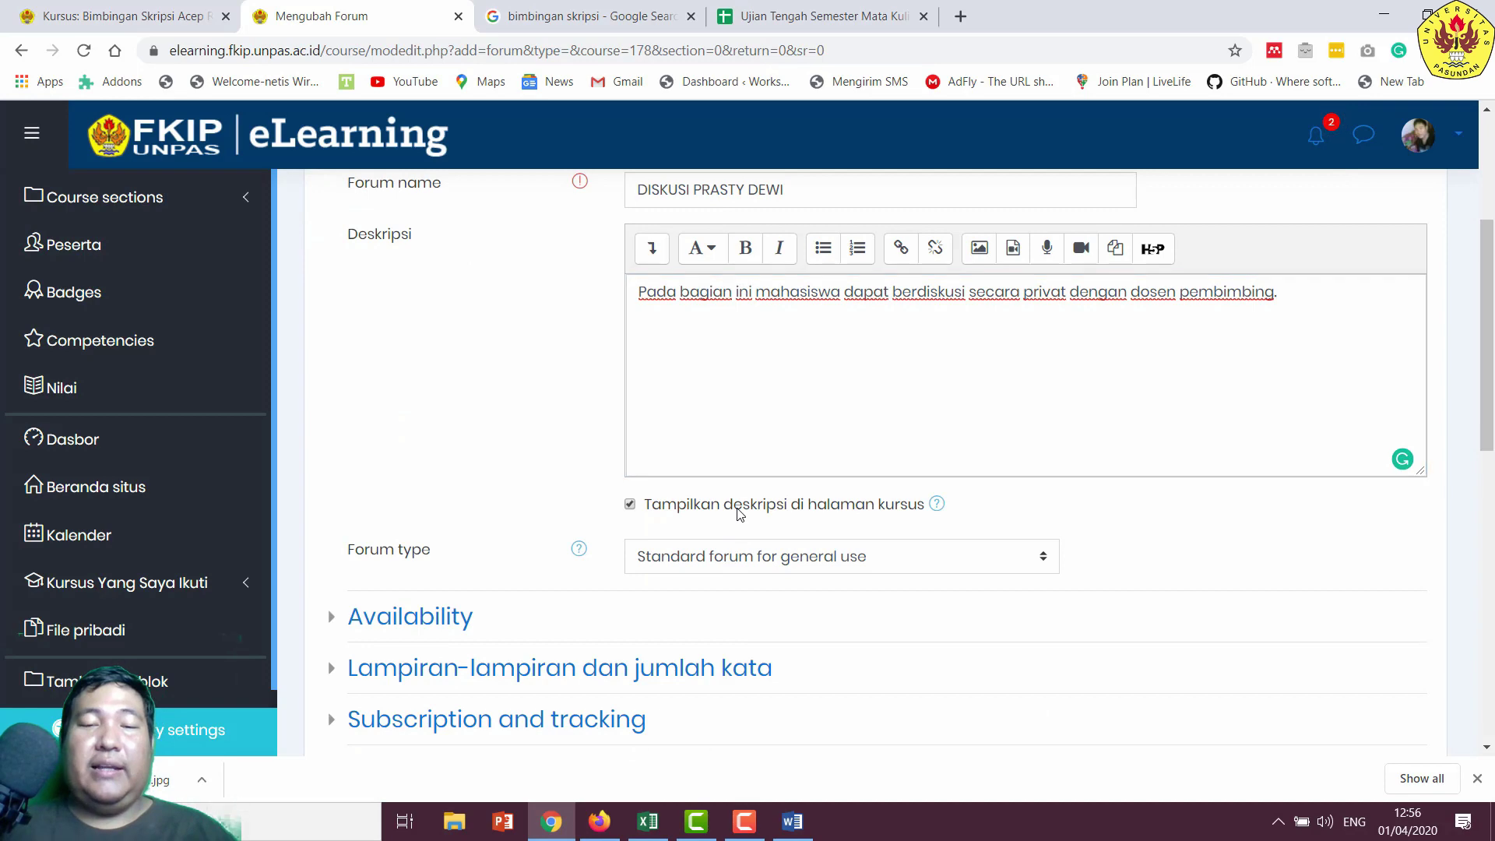
{"action": "scroll", "coordinate": [795, 549], "scroll_direction": "down", "scroll_amount": 2}
{"action": "scroll", "coordinate": [794, 550], "scroll_direction": "down", "scroll_amount": 1}
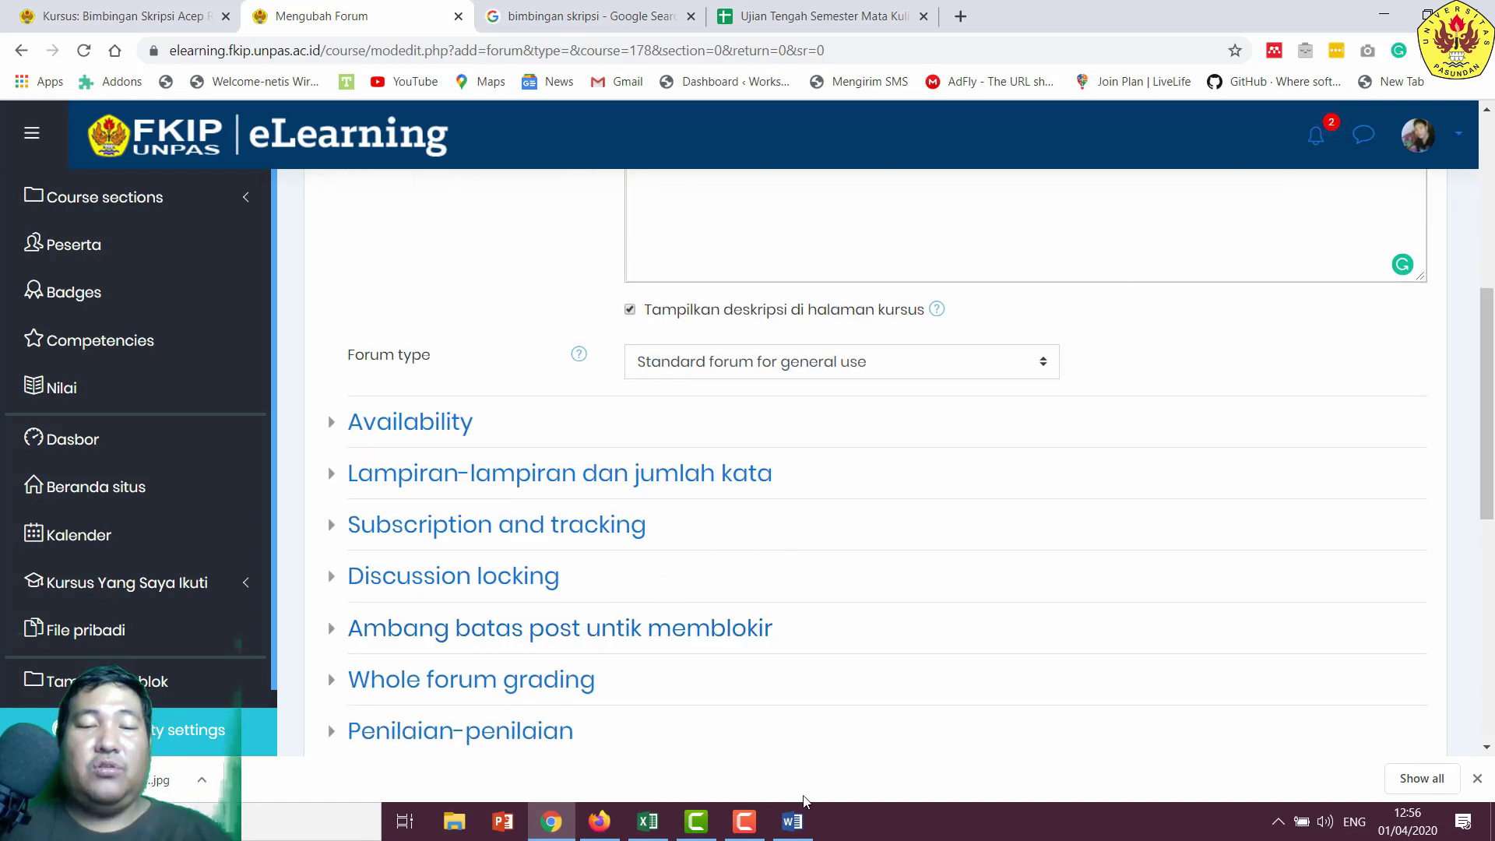
{"action": "left_click", "coordinate": [744, 821]}
{"action": "left_click", "coordinate": [1343, 731]}
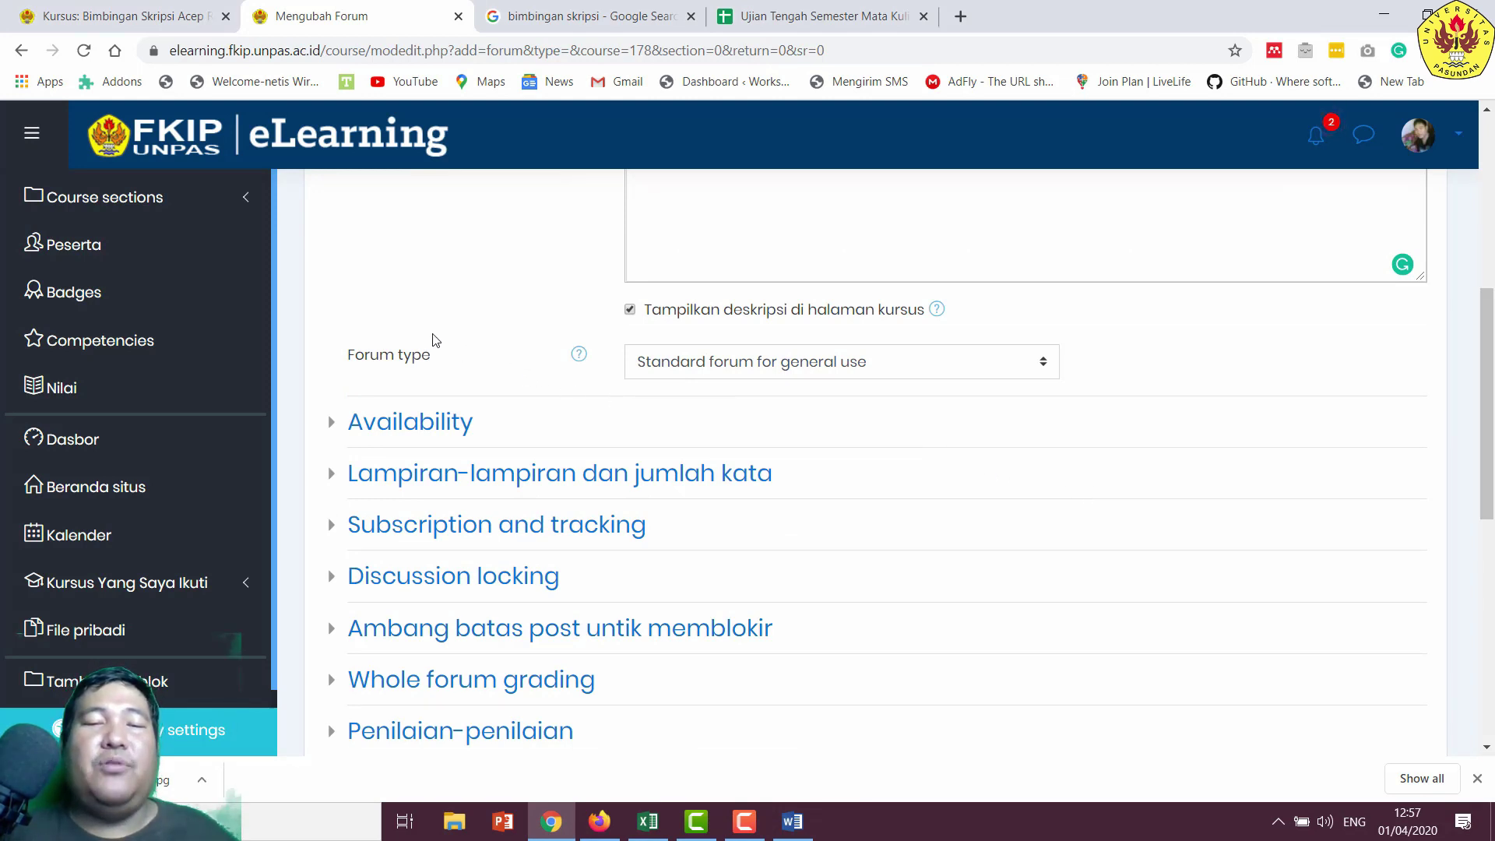
{"action": "left_click", "coordinate": [705, 366]}
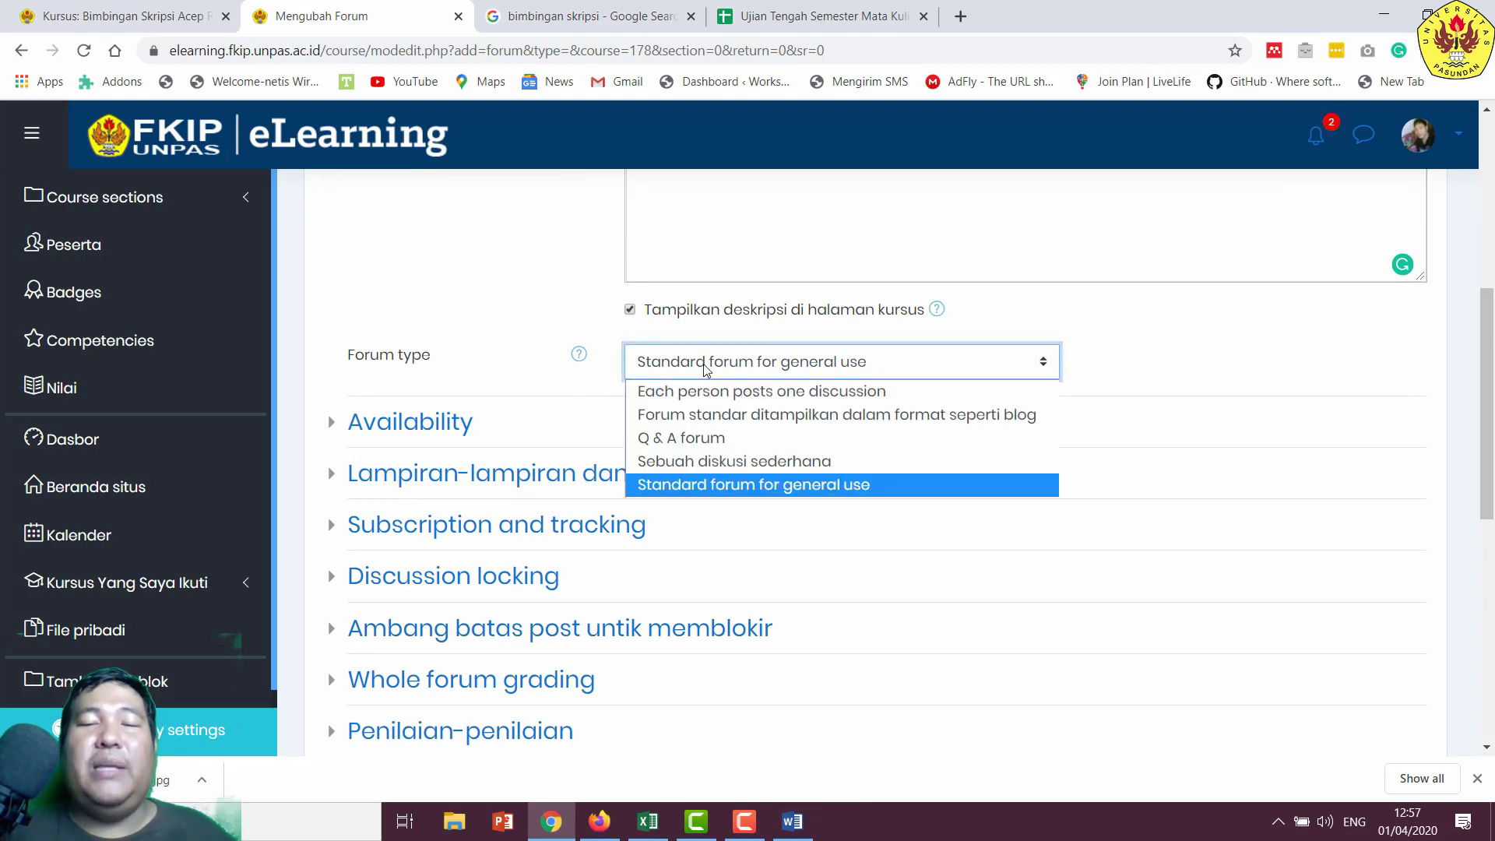
{"action": "left_click", "coordinate": [705, 366]}
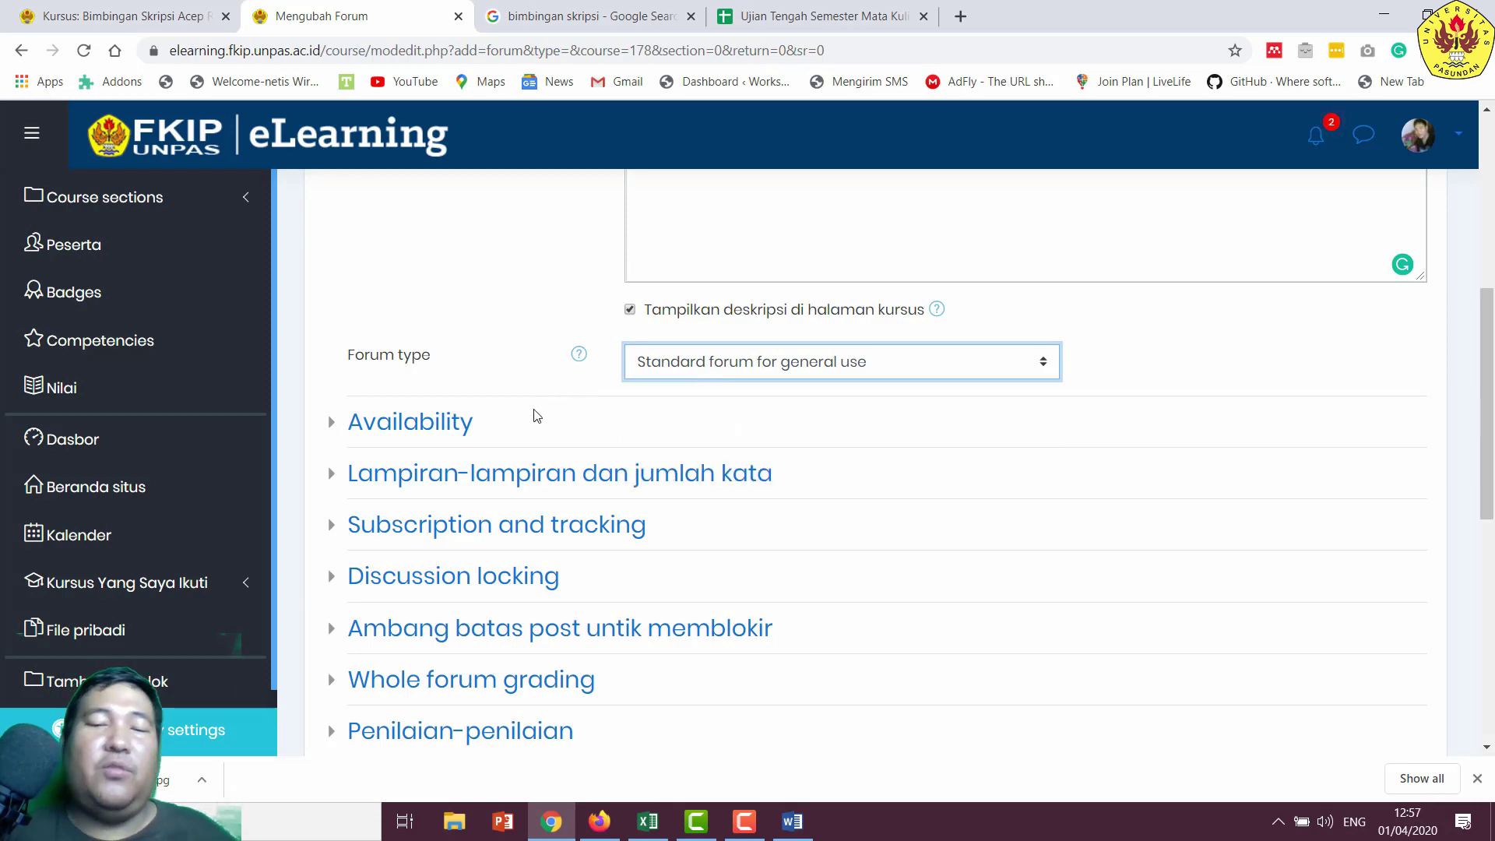
- Set the maximum attachment size to 8Mb and display word count to Ya
{"action": "left_click", "coordinate": [366, 424]}
{"action": "scroll", "coordinate": [506, 429], "scroll_direction": "down", "scroll_amount": 2}
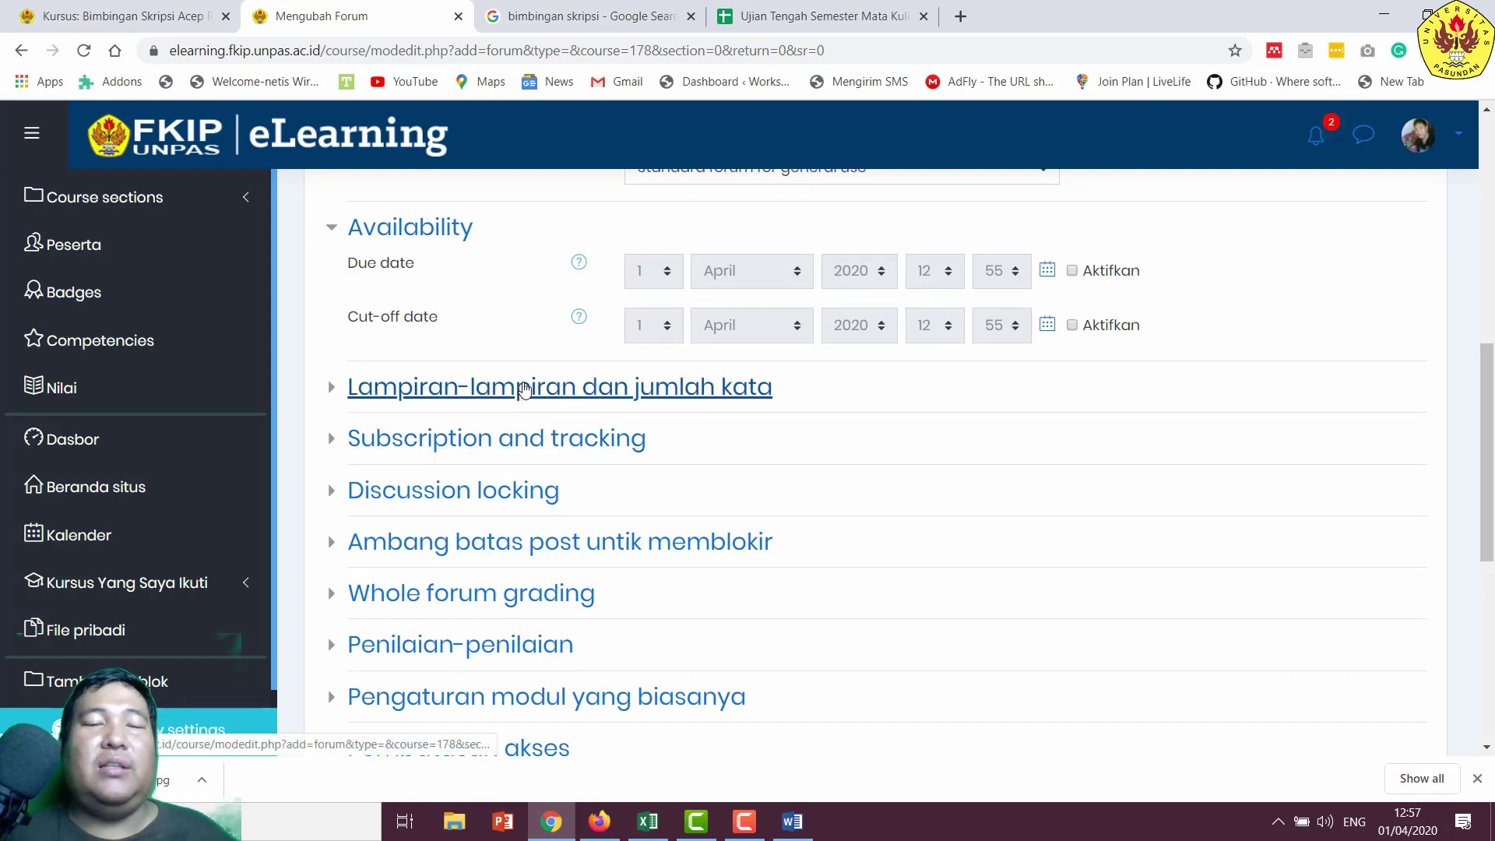
{"action": "left_click", "coordinate": [523, 385]}
{"action": "scroll", "coordinate": [524, 384], "scroll_direction": "down", "scroll_amount": 1}
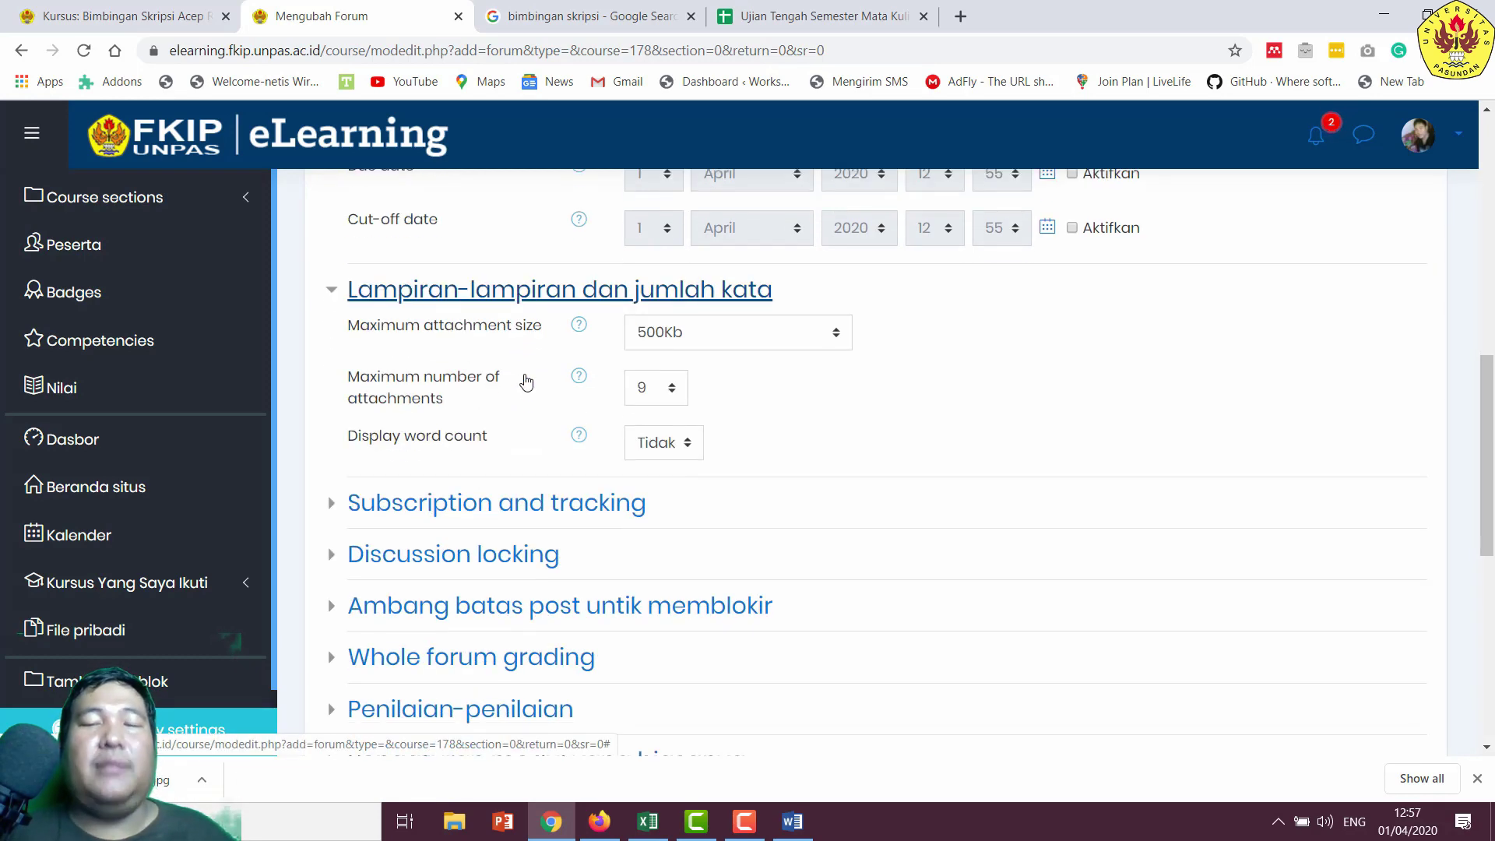
{"action": "left_click", "coordinate": [777, 338]}
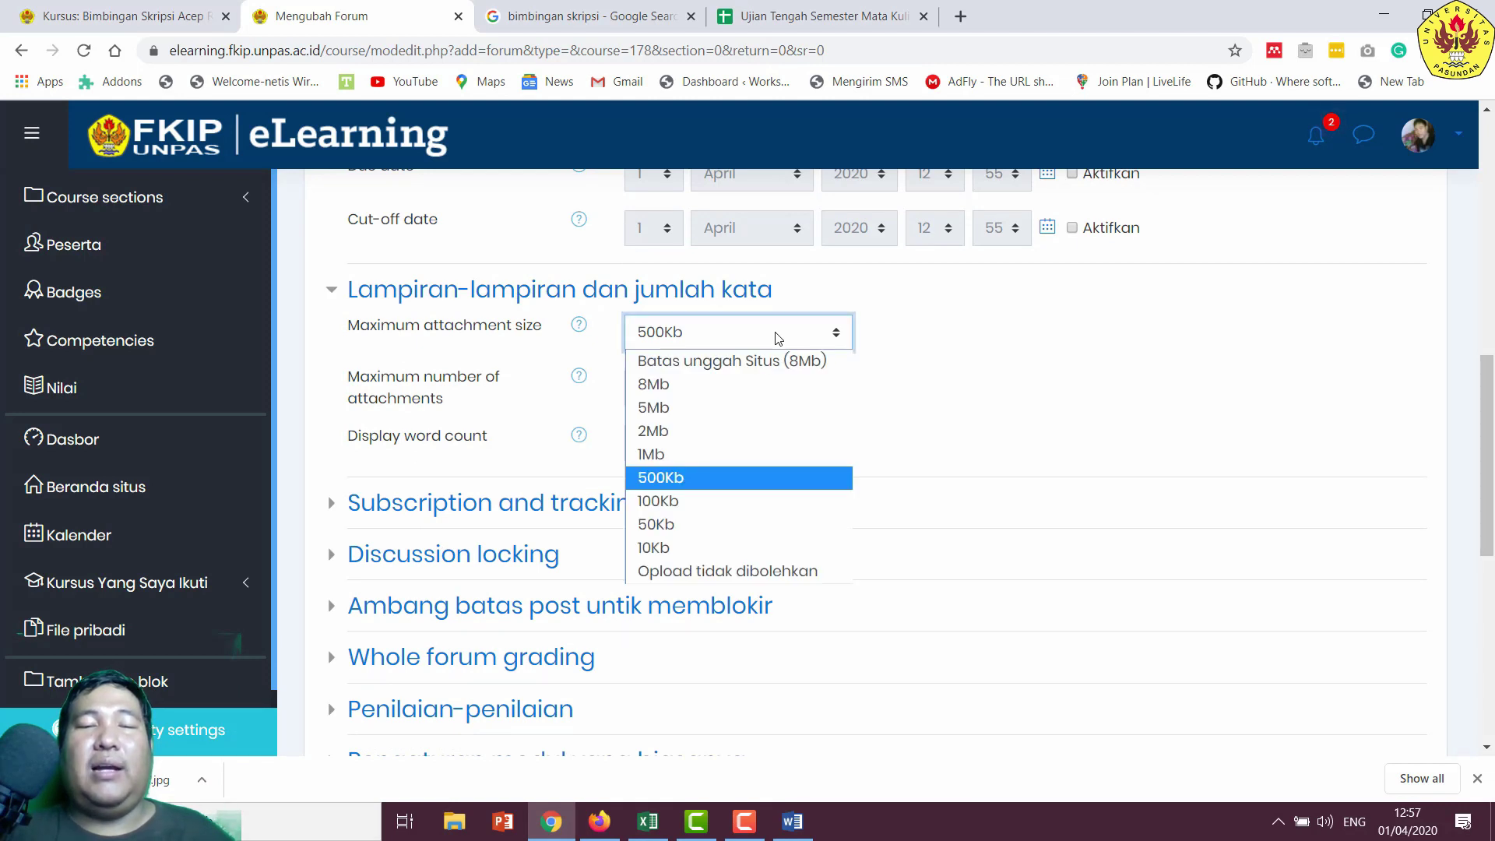
{"action": "left_click", "coordinate": [762, 385]}
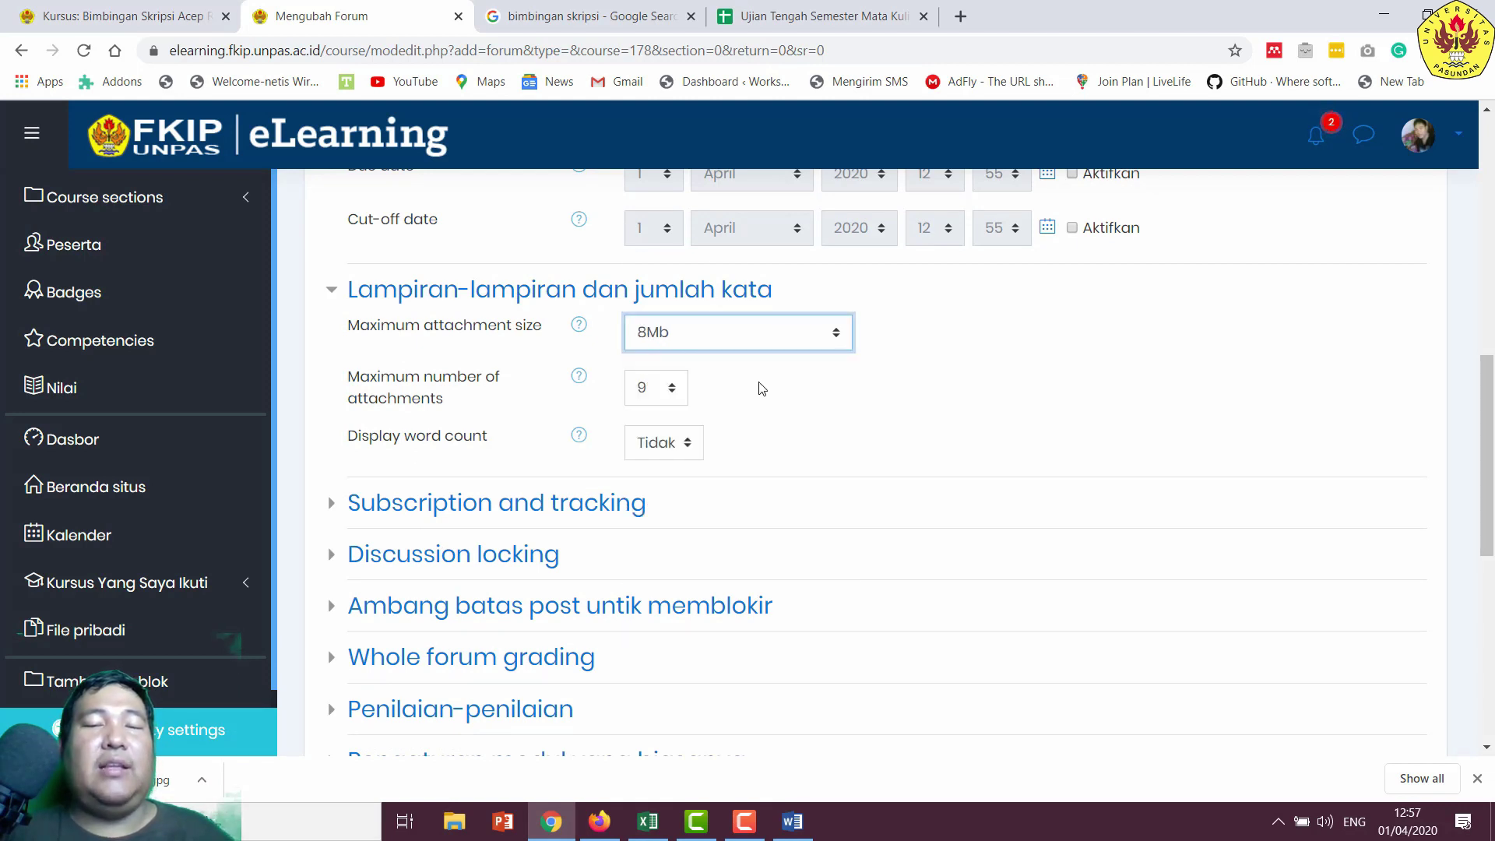
{"action": "left_click", "coordinate": [663, 447]}
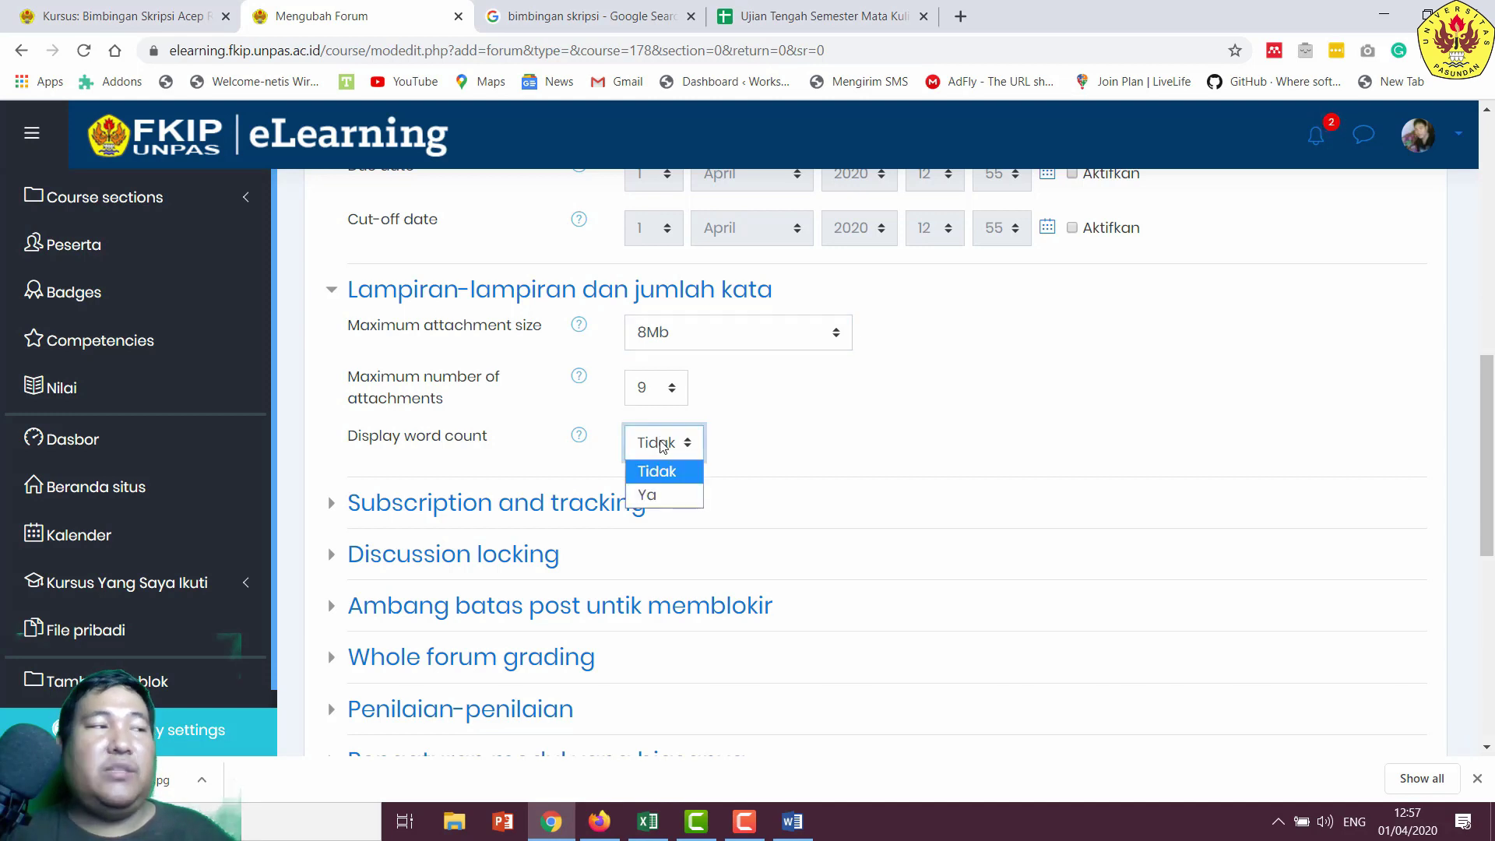
{"action": "left_click", "coordinate": [655, 496]}
{"action": "left_click", "coordinate": [754, 815]}
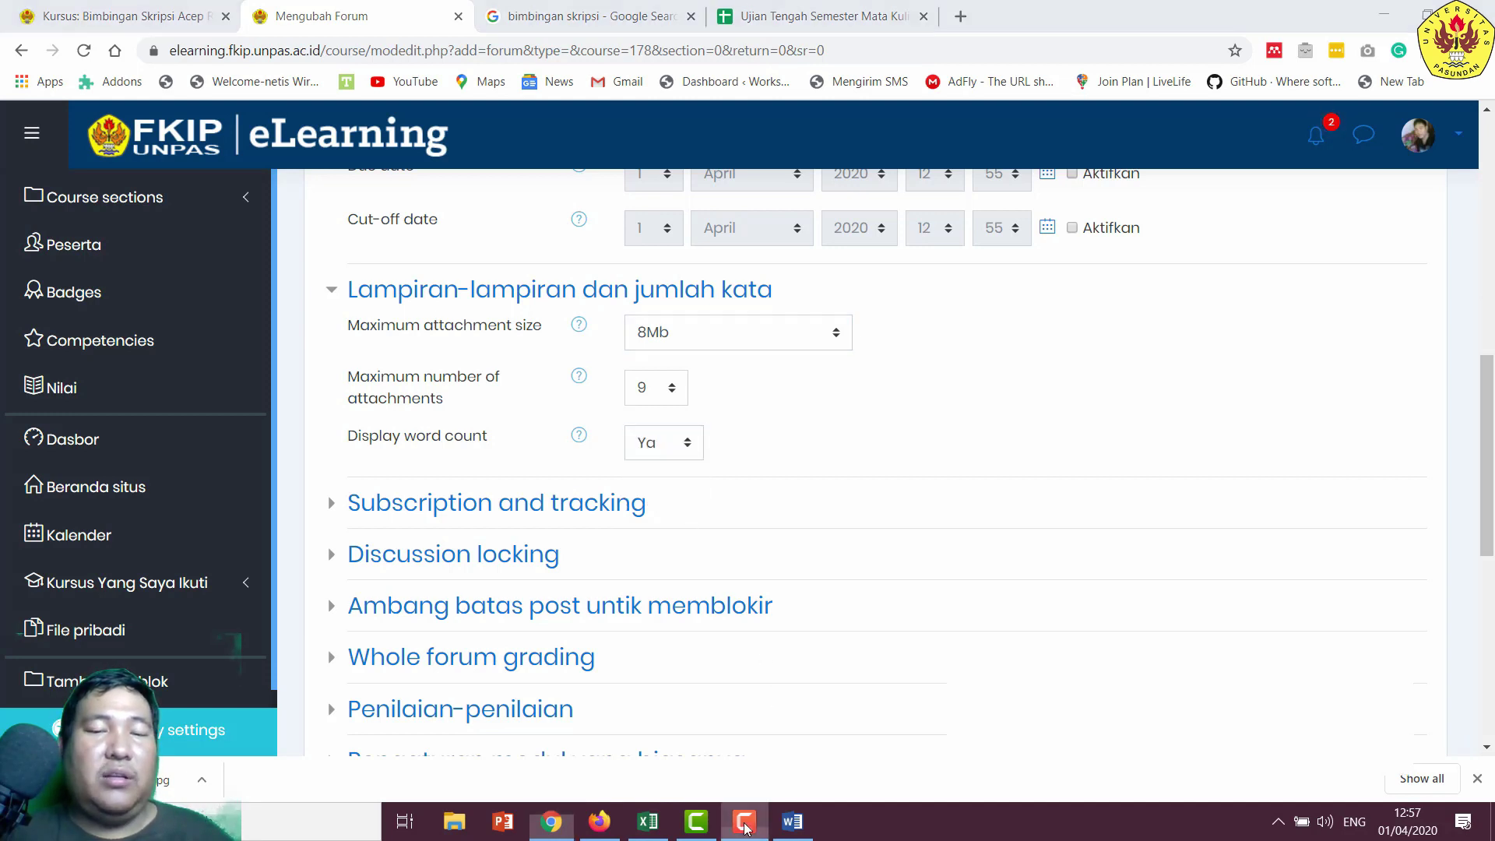
{"action": "left_click", "coordinate": [835, 576]}
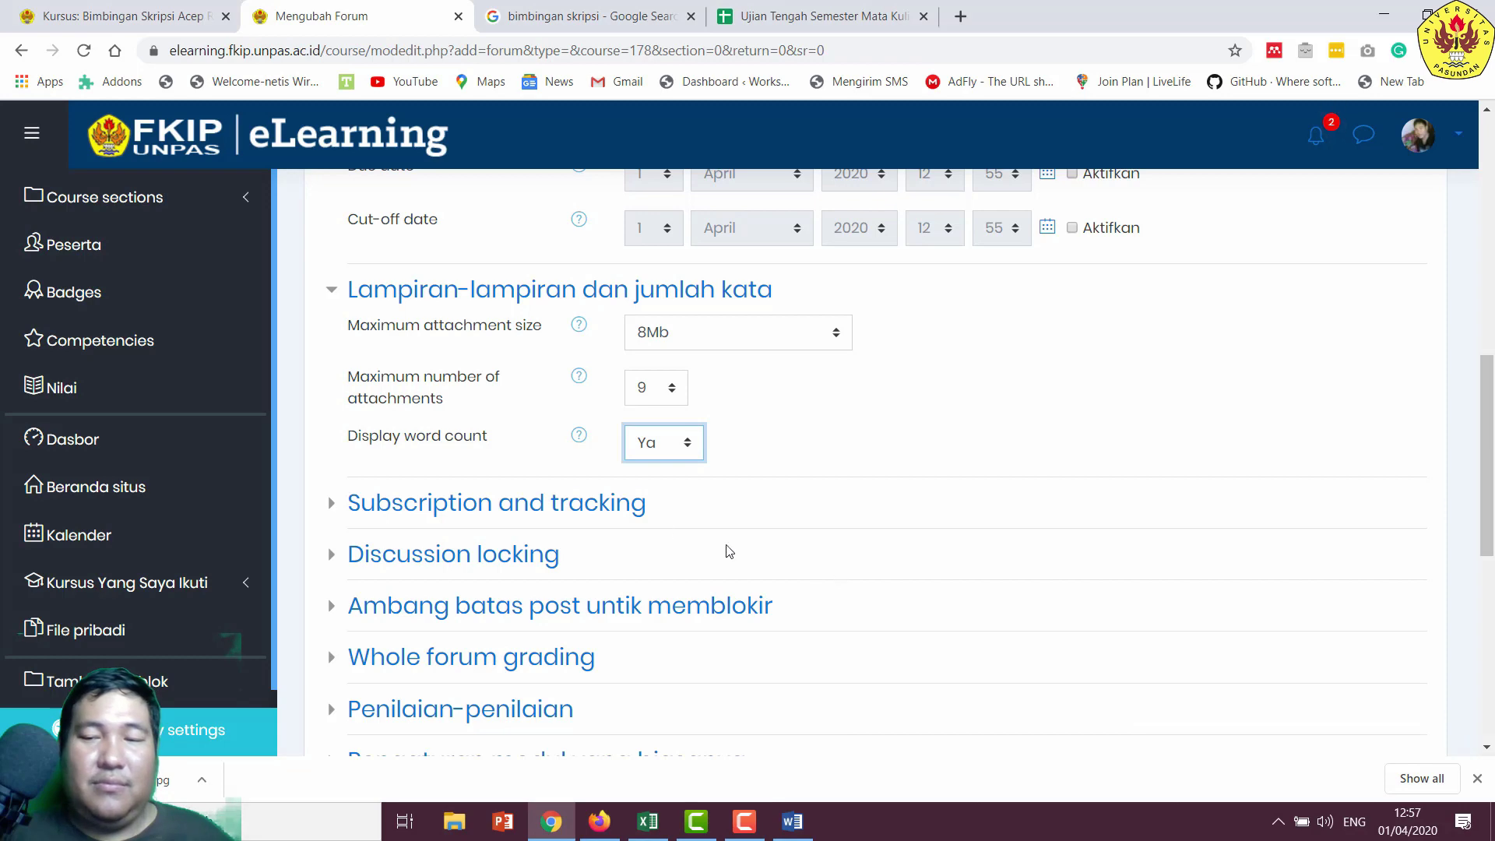
- Expand the subscription, post blocking, whole forum grading and ratings sections to review them
{"action": "left_click", "coordinate": [631, 505]}
{"action": "scroll", "coordinate": [624, 507], "scroll_direction": "down", "scroll_amount": 1}
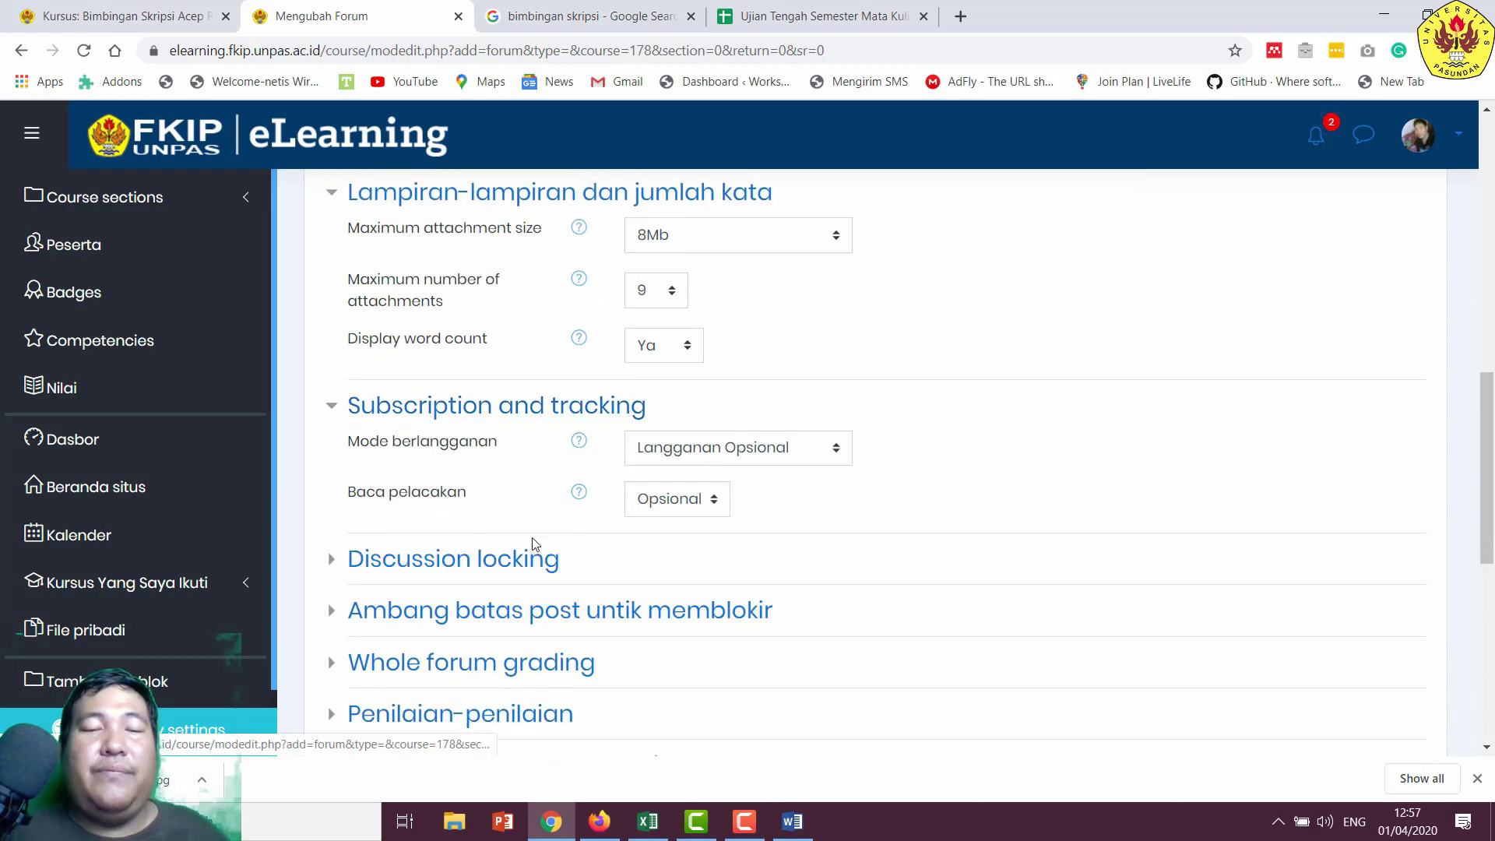
{"action": "scroll", "coordinate": [535, 544], "scroll_direction": "down", "scroll_amount": 1}
{"action": "scroll", "coordinate": [638, 527], "scroll_direction": "down", "scroll_amount": 1}
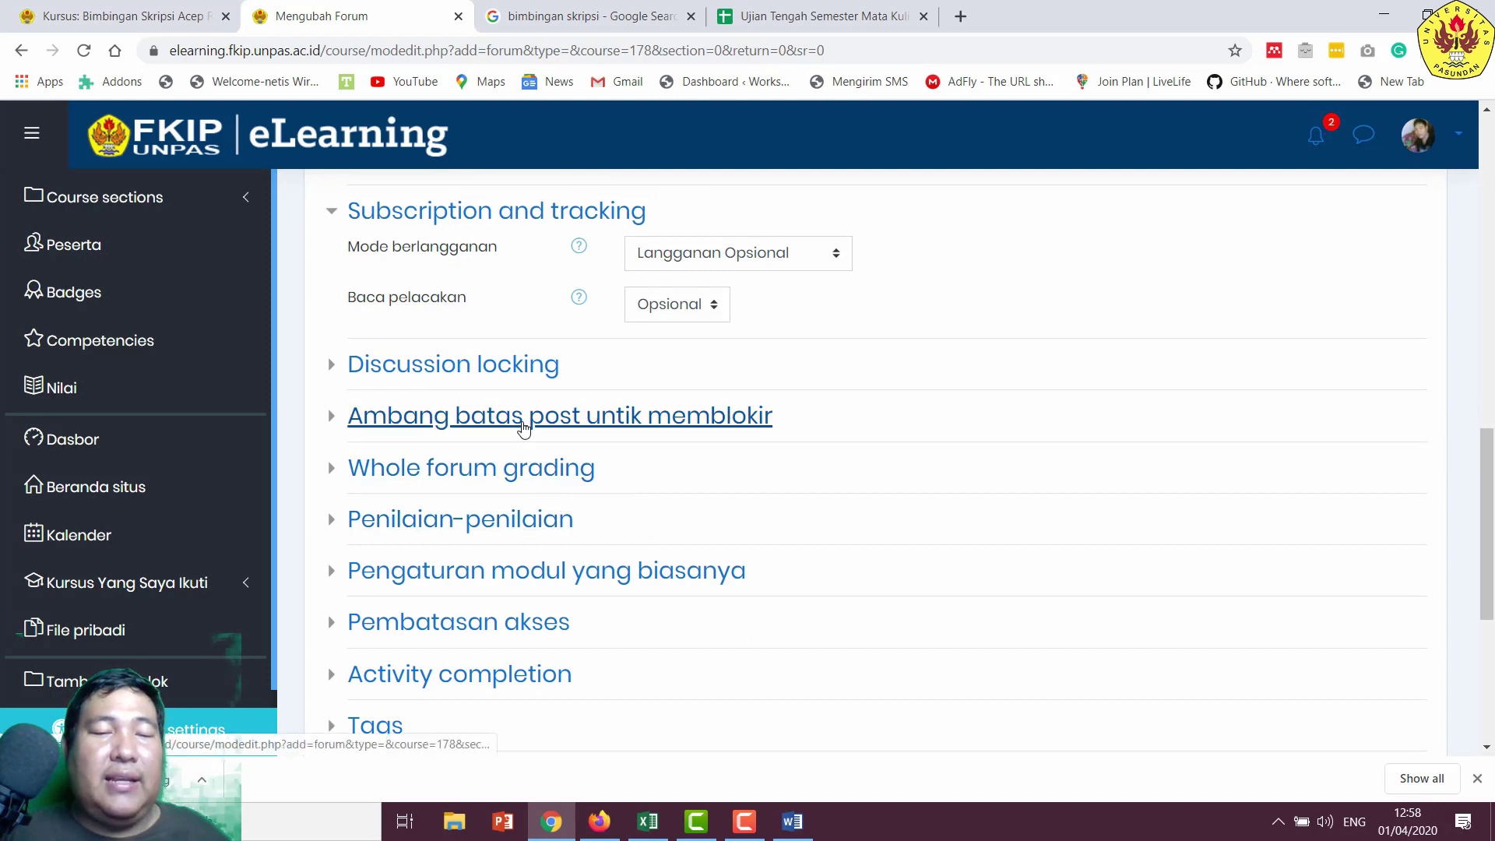
{"action": "left_click", "coordinate": [524, 427]}
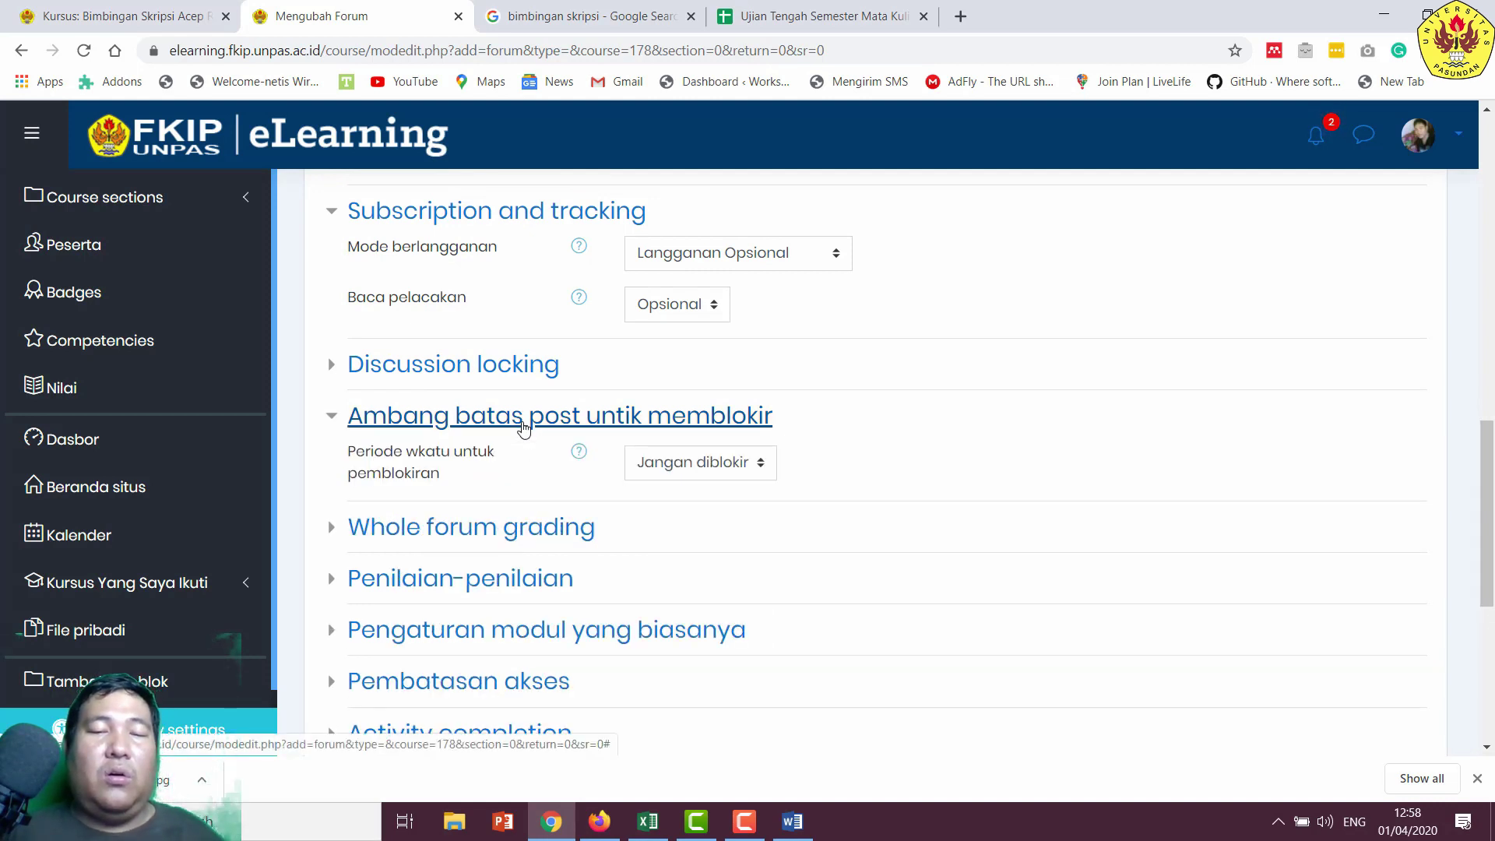
{"action": "scroll", "coordinate": [541, 444], "scroll_direction": "down", "scroll_amount": 1}
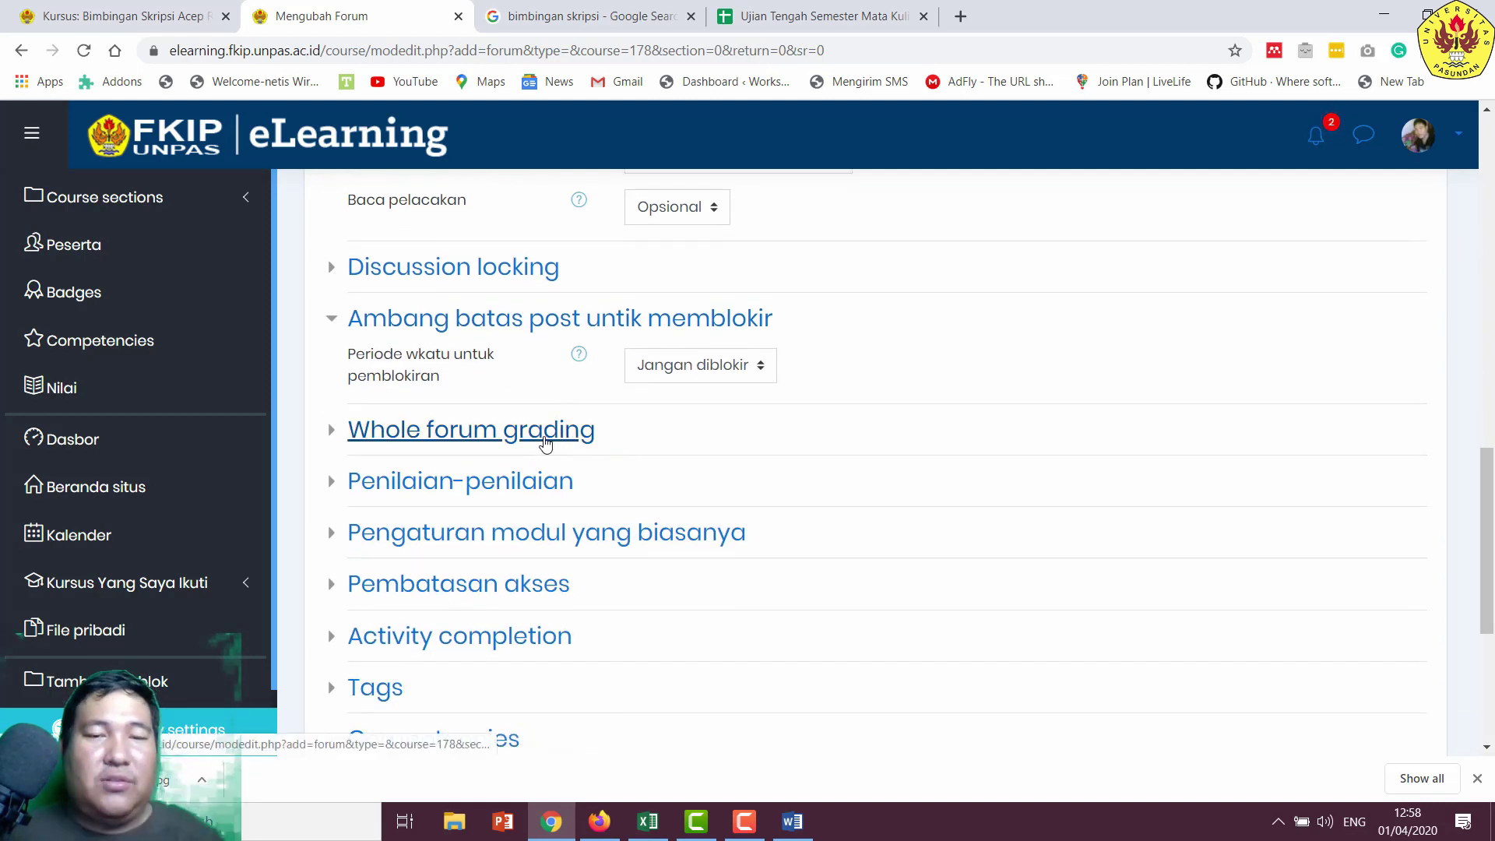
{"action": "left_click", "coordinate": [553, 442]}
{"action": "scroll", "coordinate": [552, 443], "scroll_direction": "down", "scroll_amount": 2}
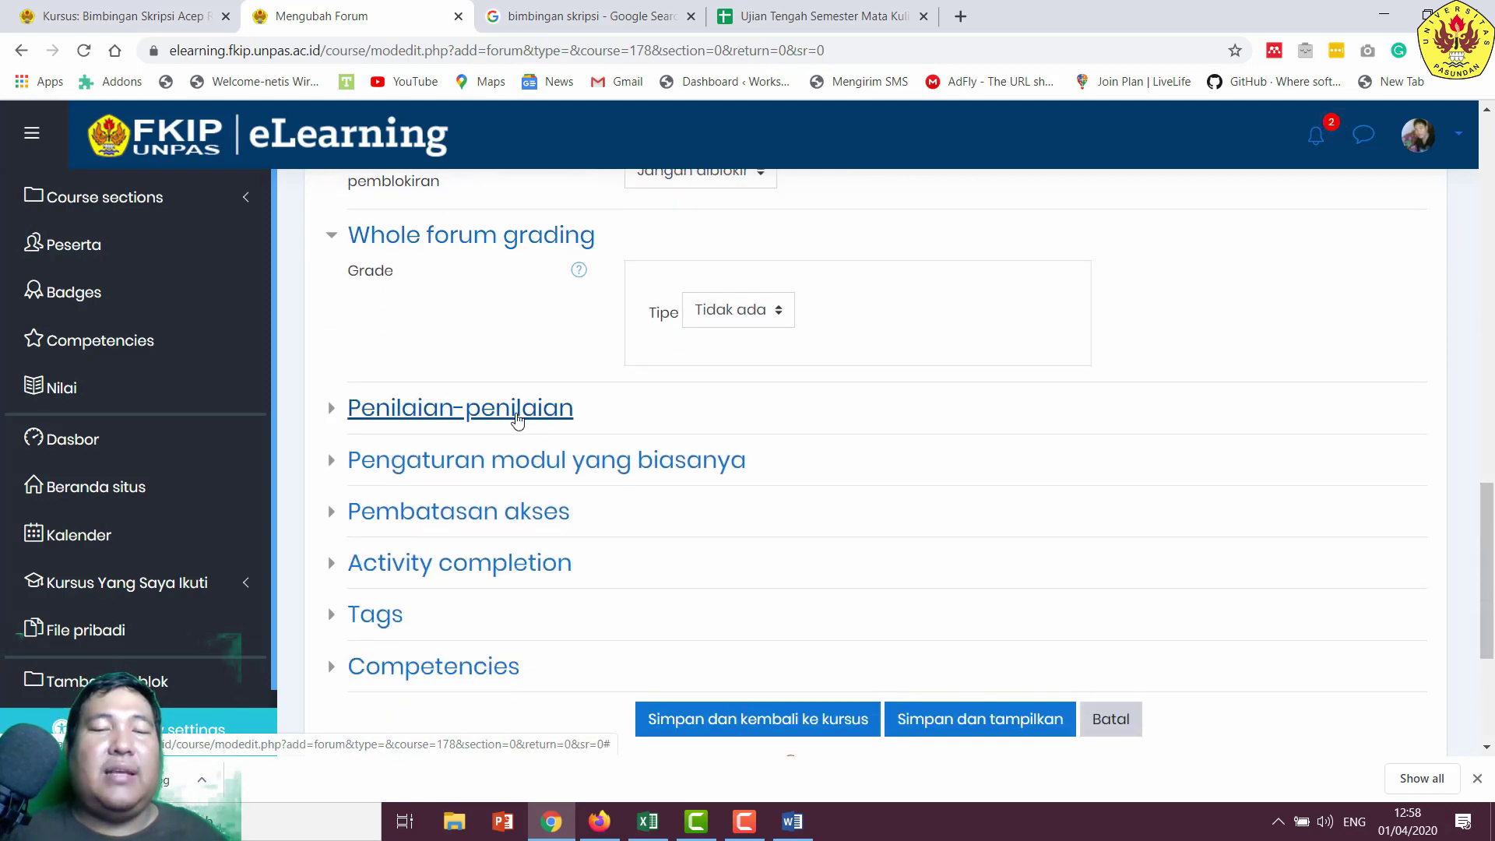
{"action": "left_click", "coordinate": [524, 422]}
- Add a Group access restriction limiting the forum to the one student's group
{"action": "scroll", "coordinate": [523, 425], "scroll_direction": "down", "scroll_amount": 1}
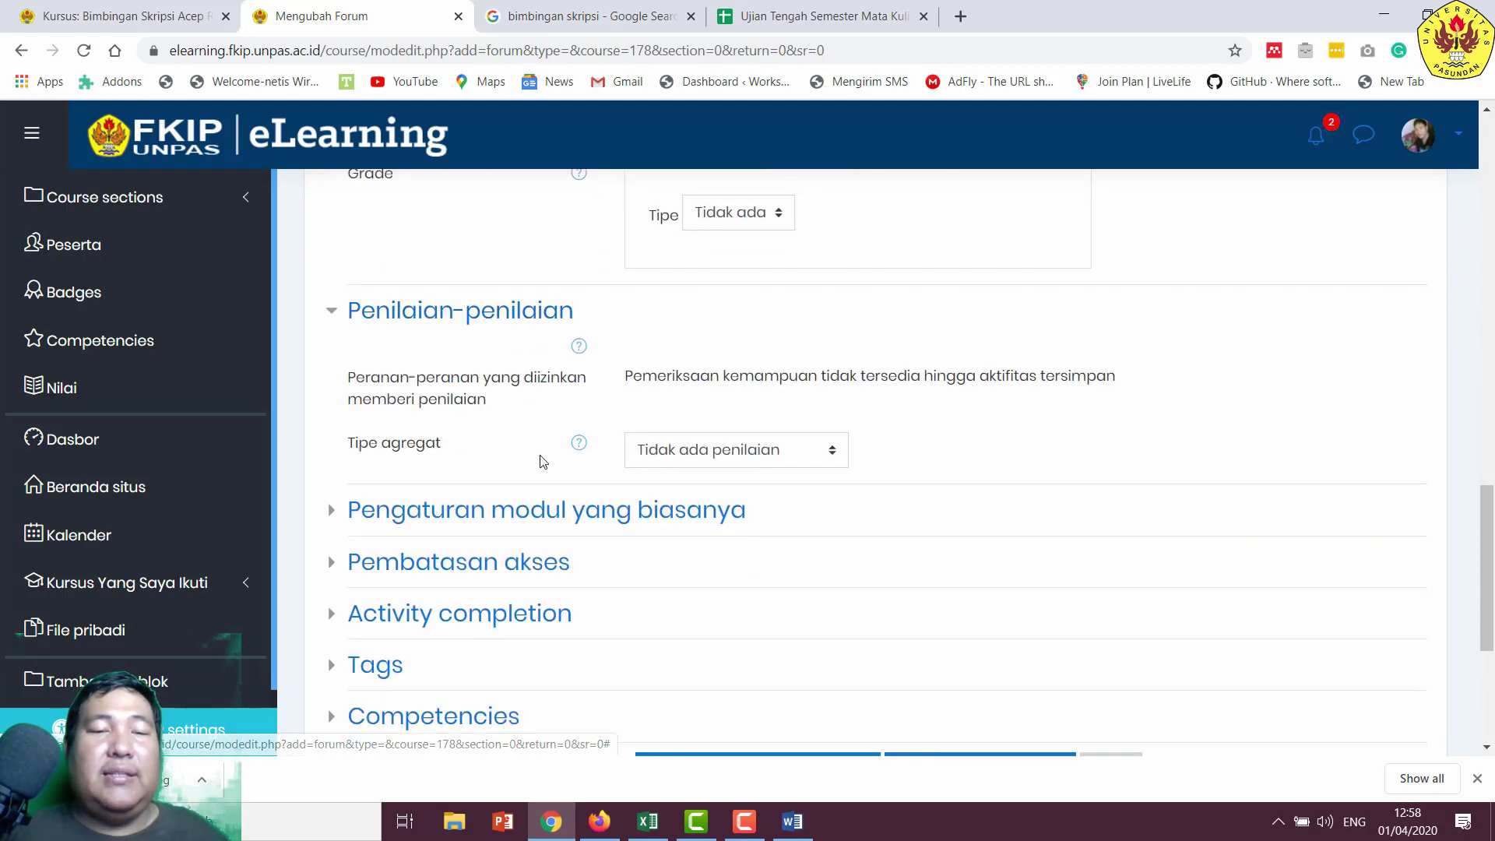
{"action": "scroll", "coordinate": [480, 489], "scroll_direction": "down", "scroll_amount": 1}
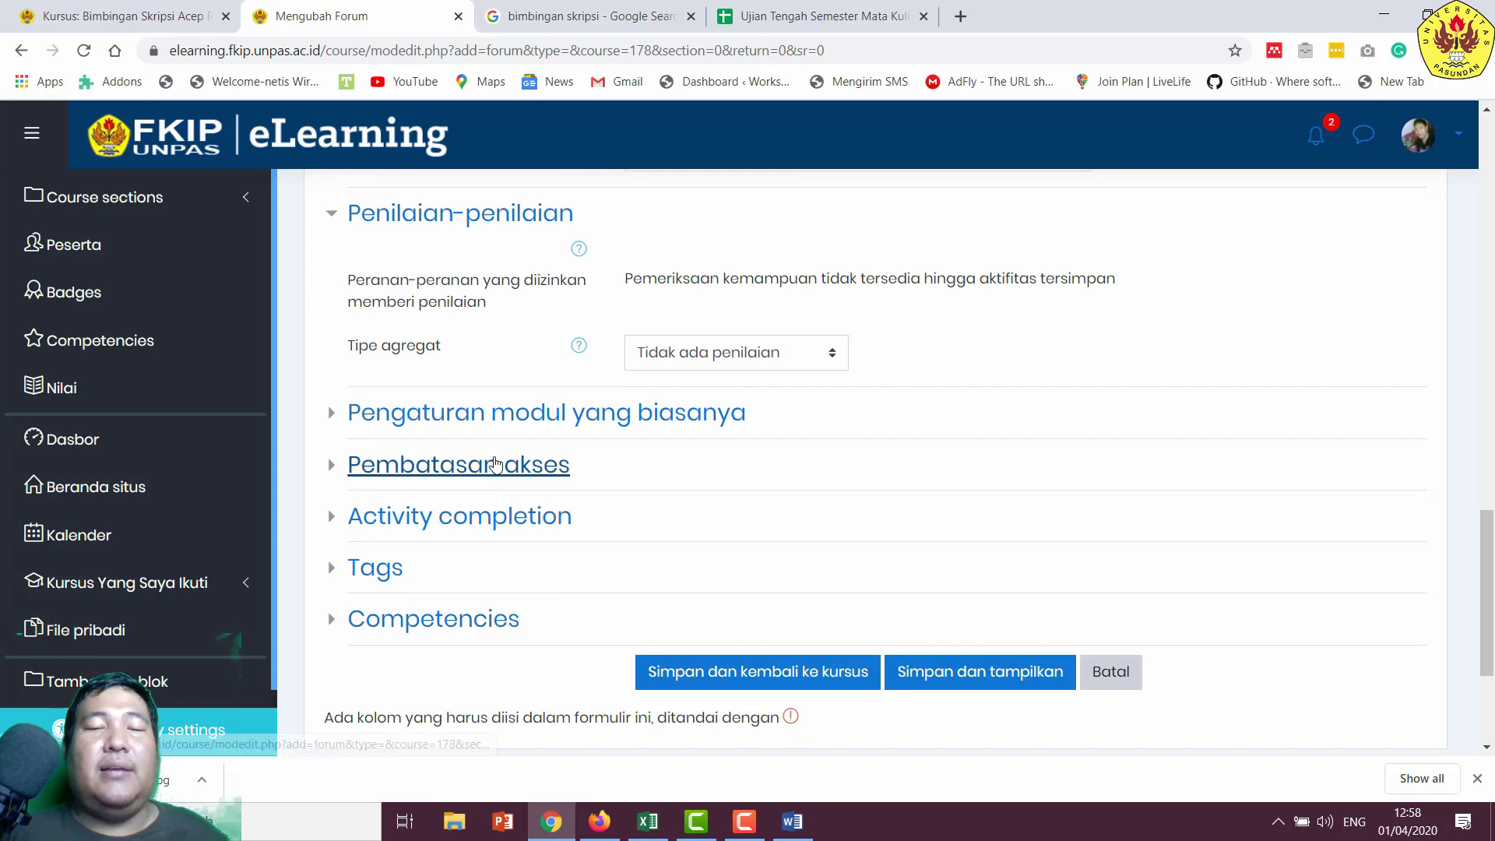
{"action": "left_click", "coordinate": [496, 465]}
{"action": "scroll", "coordinate": [495, 465], "scroll_direction": "down", "scroll_amount": 2}
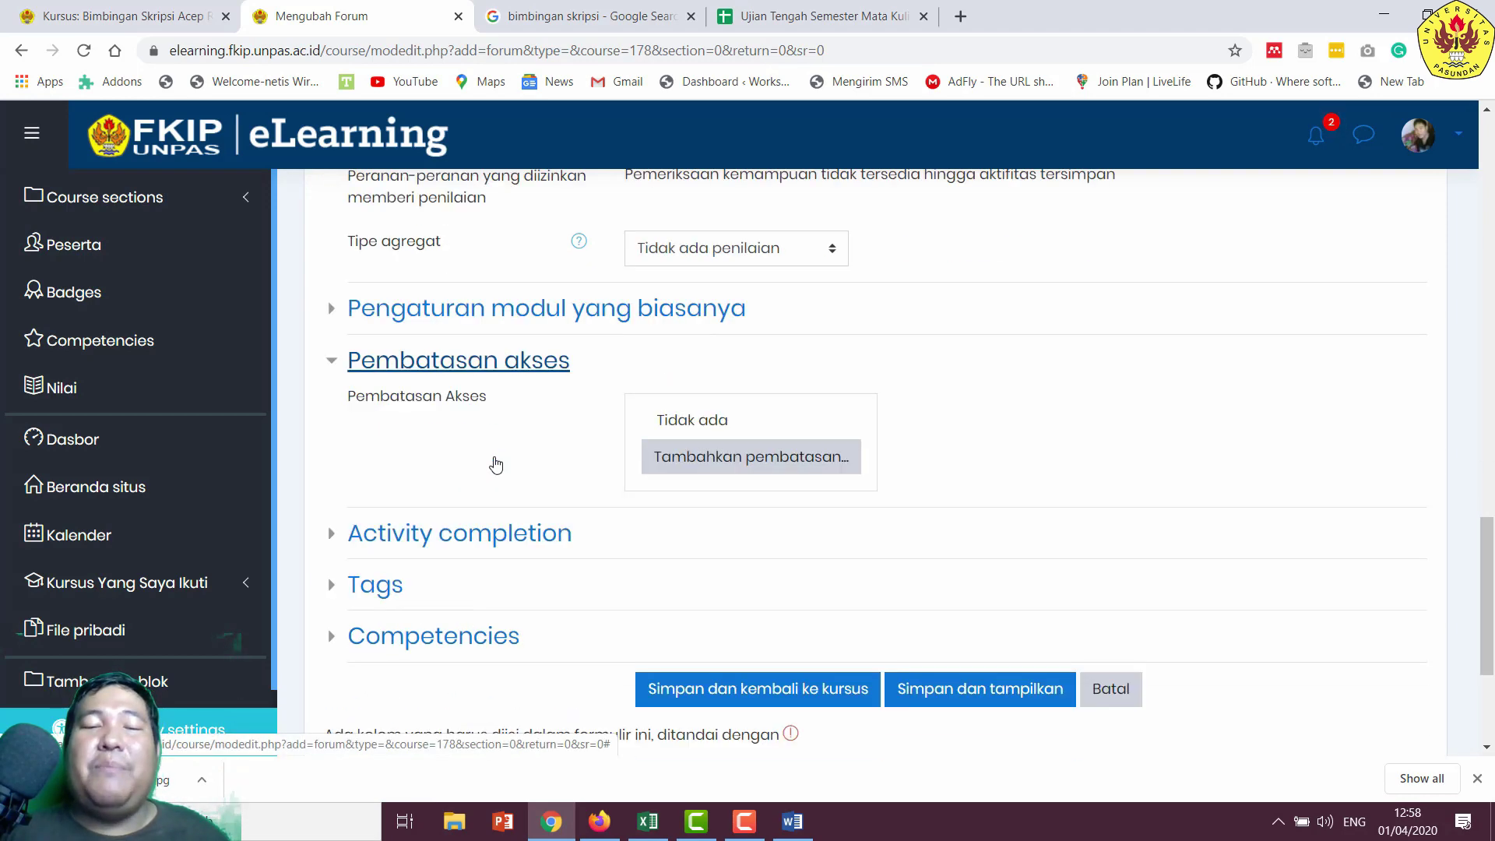
{"action": "scroll", "coordinate": [732, 388], "scroll_direction": "up", "scroll_amount": 18}
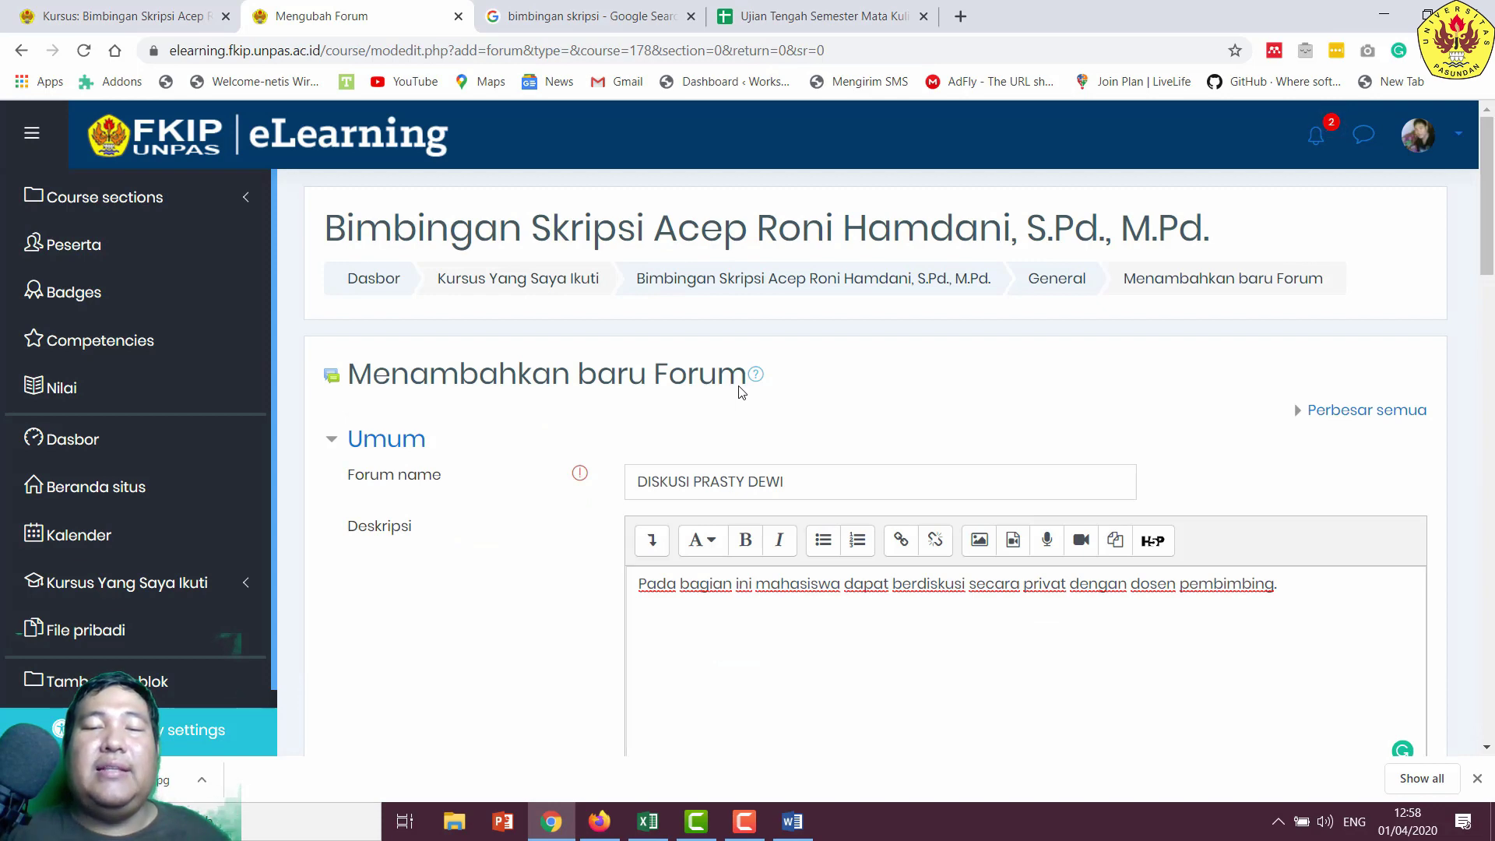
{"action": "scroll", "coordinate": [743, 387], "scroll_direction": "down", "scroll_amount": 16}
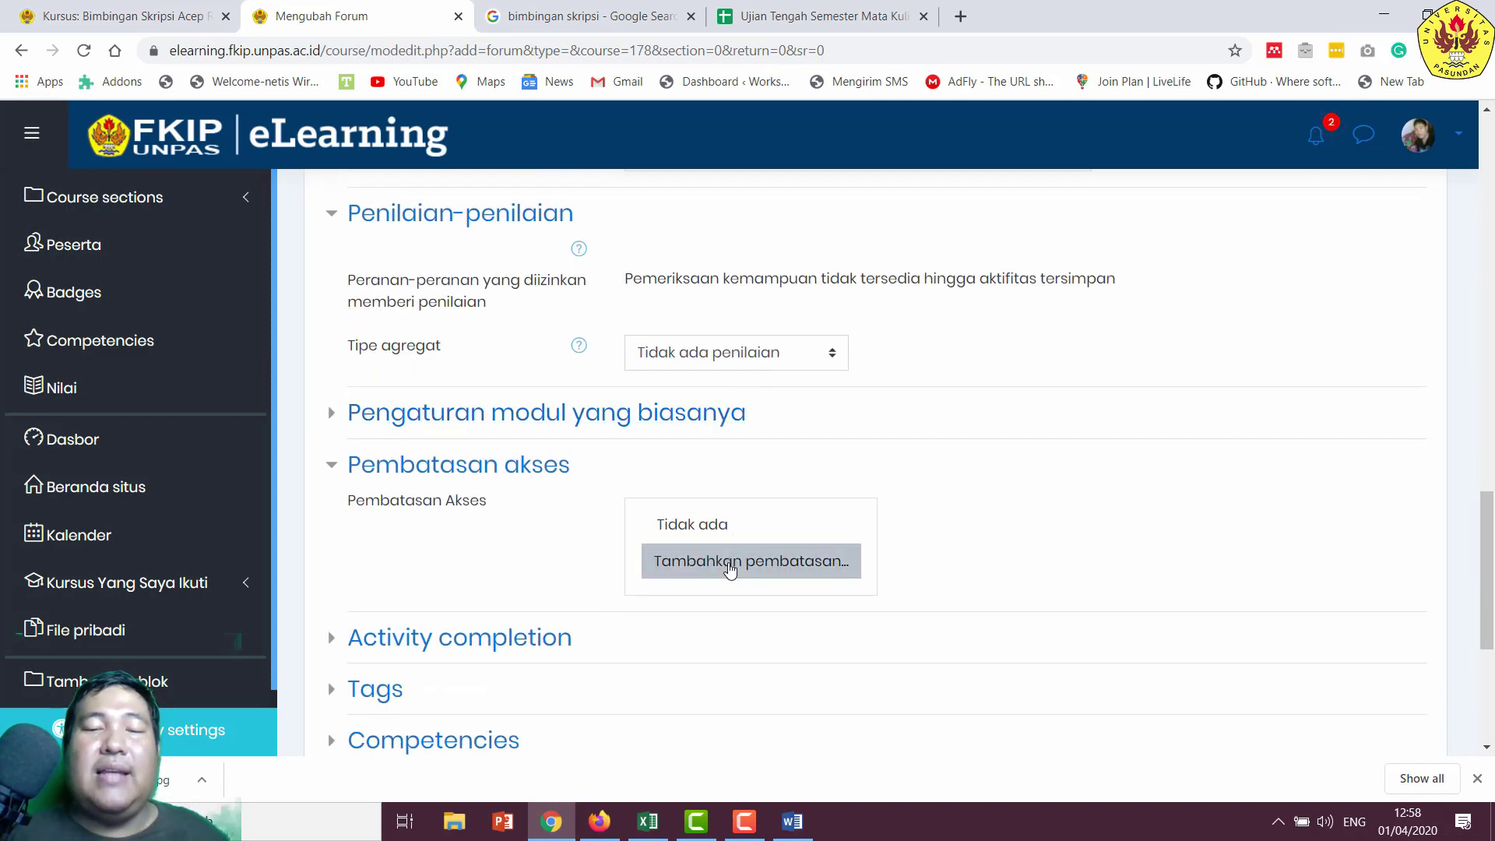
{"action": "left_click", "coordinate": [730, 568]}
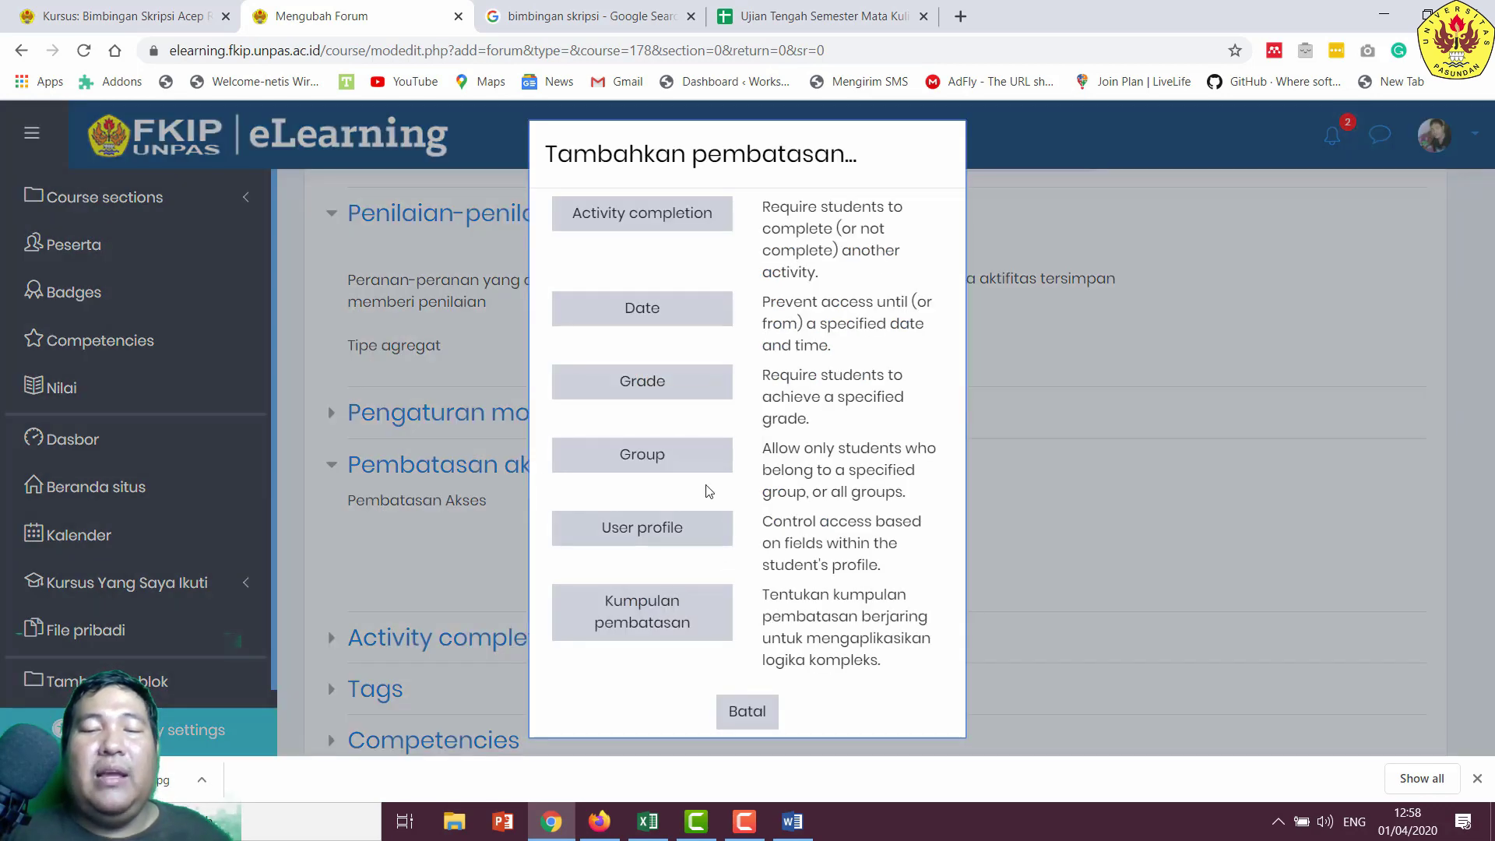
{"action": "left_click", "coordinate": [679, 459]}
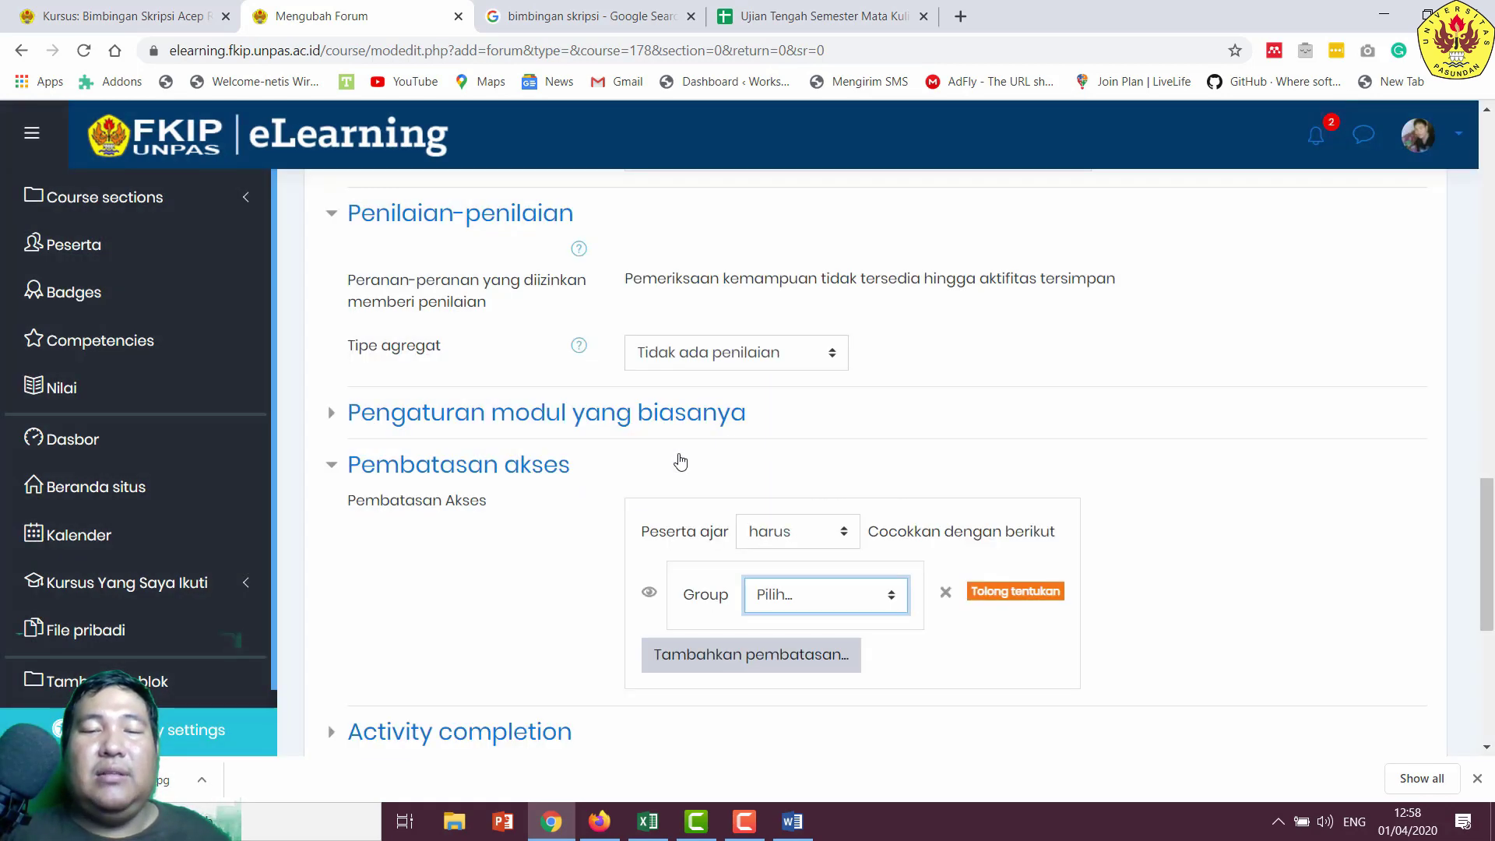
{"action": "left_click", "coordinate": [872, 600]}
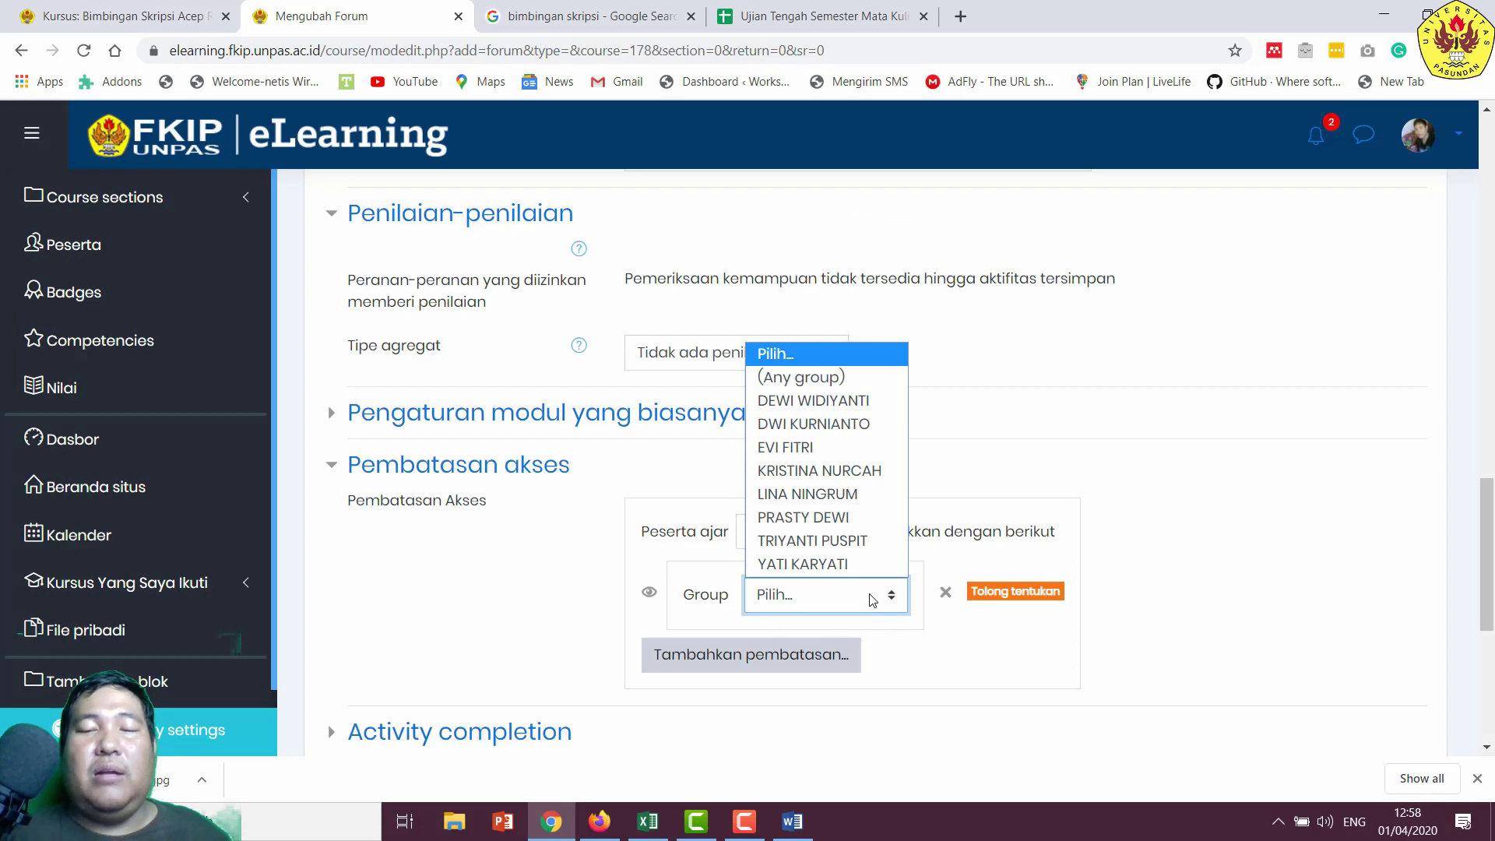
{"action": "left_click", "coordinate": [857, 518]}
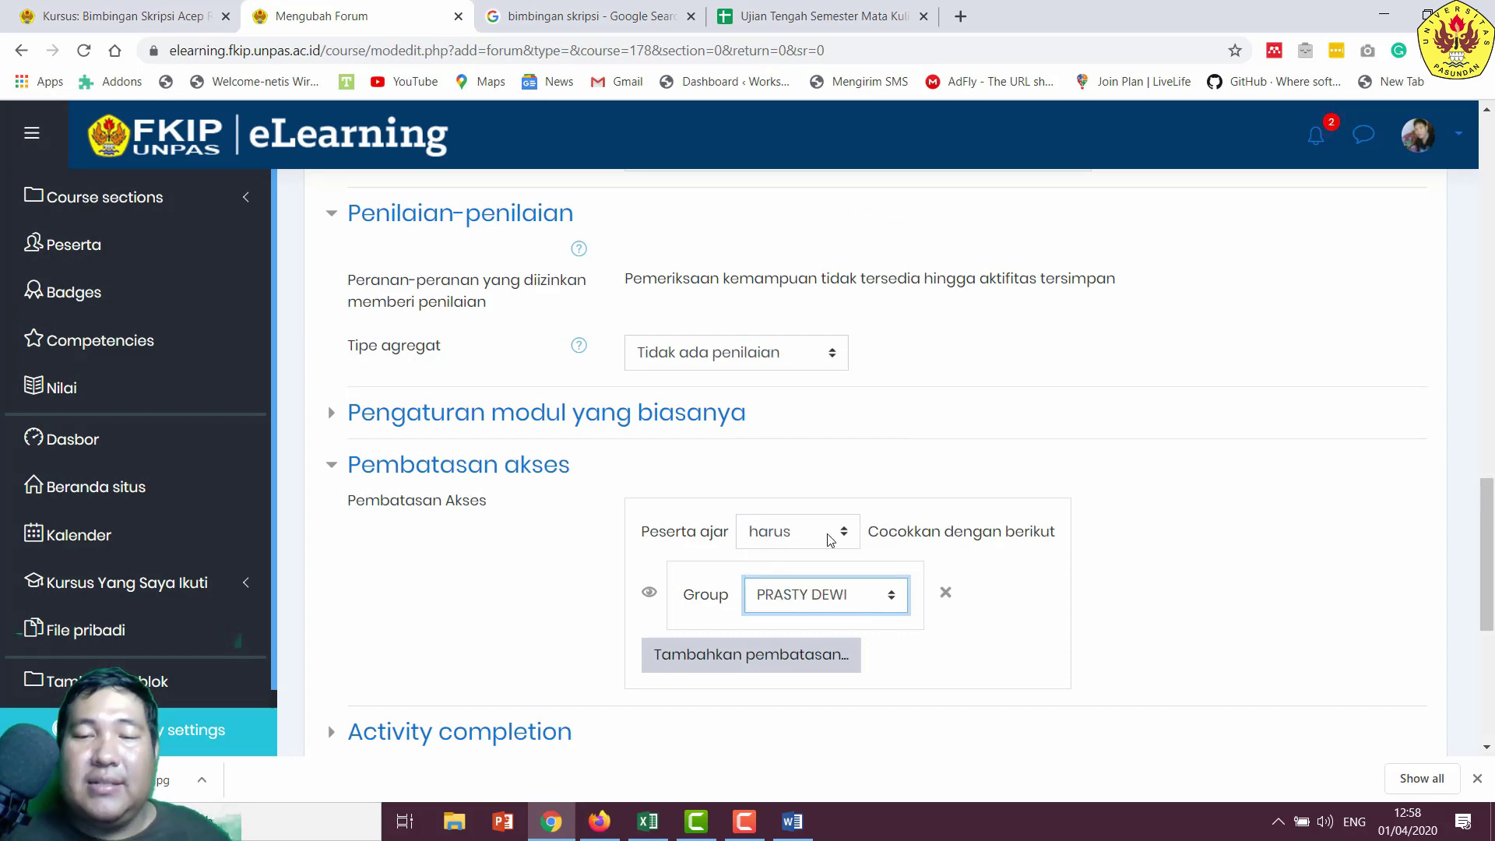
- Save the forum with Simpan dan tampilkan
{"action": "scroll", "coordinate": [787, 530], "scroll_direction": "down", "scroll_amount": 2}
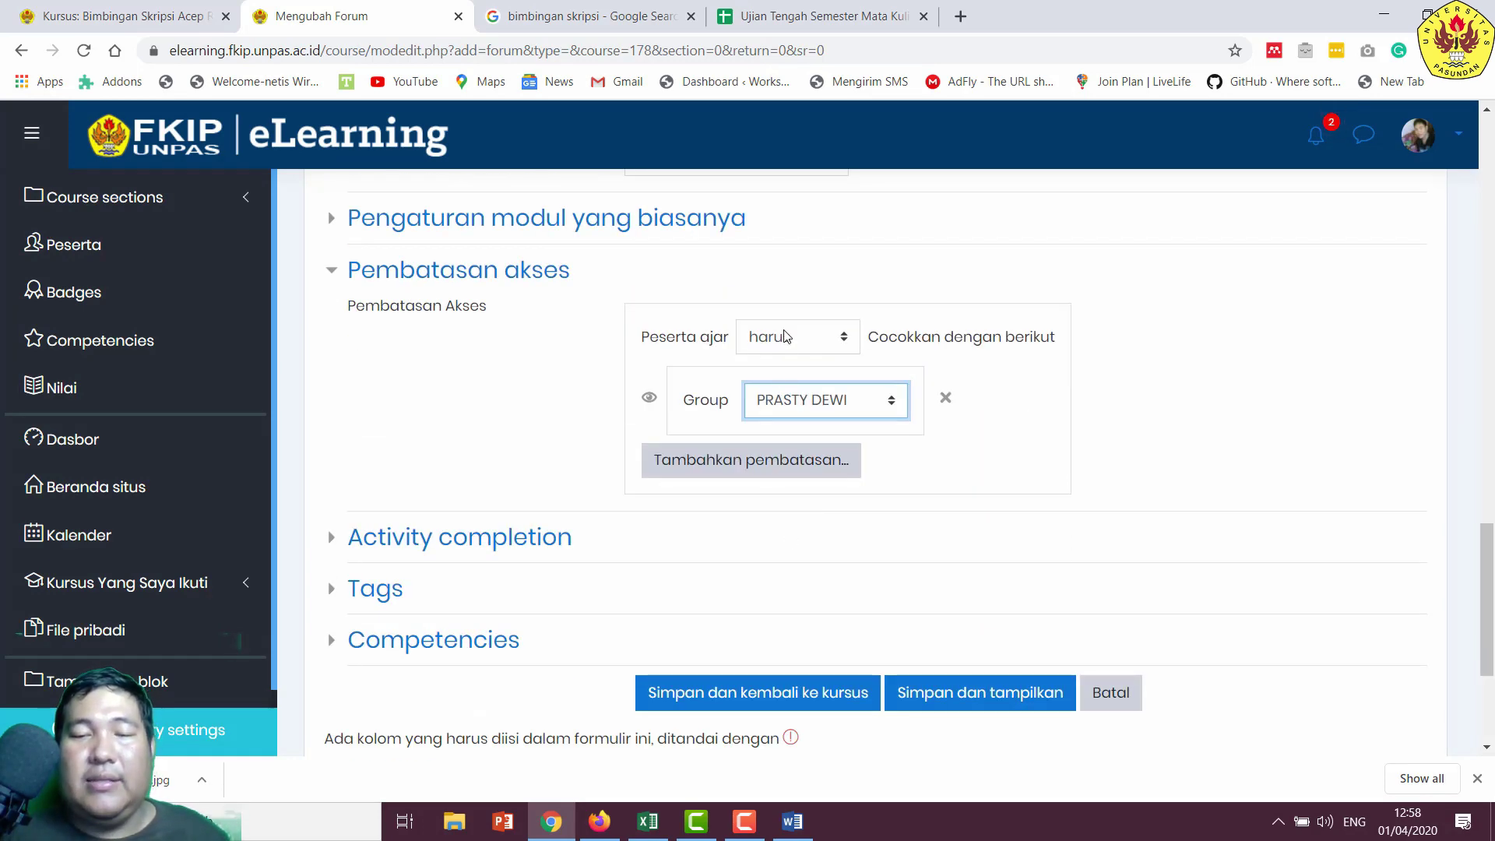
{"action": "scroll", "coordinate": [893, 662], "scroll_direction": "down", "scroll_amount": 1}
{"action": "left_click", "coordinate": [978, 594]}
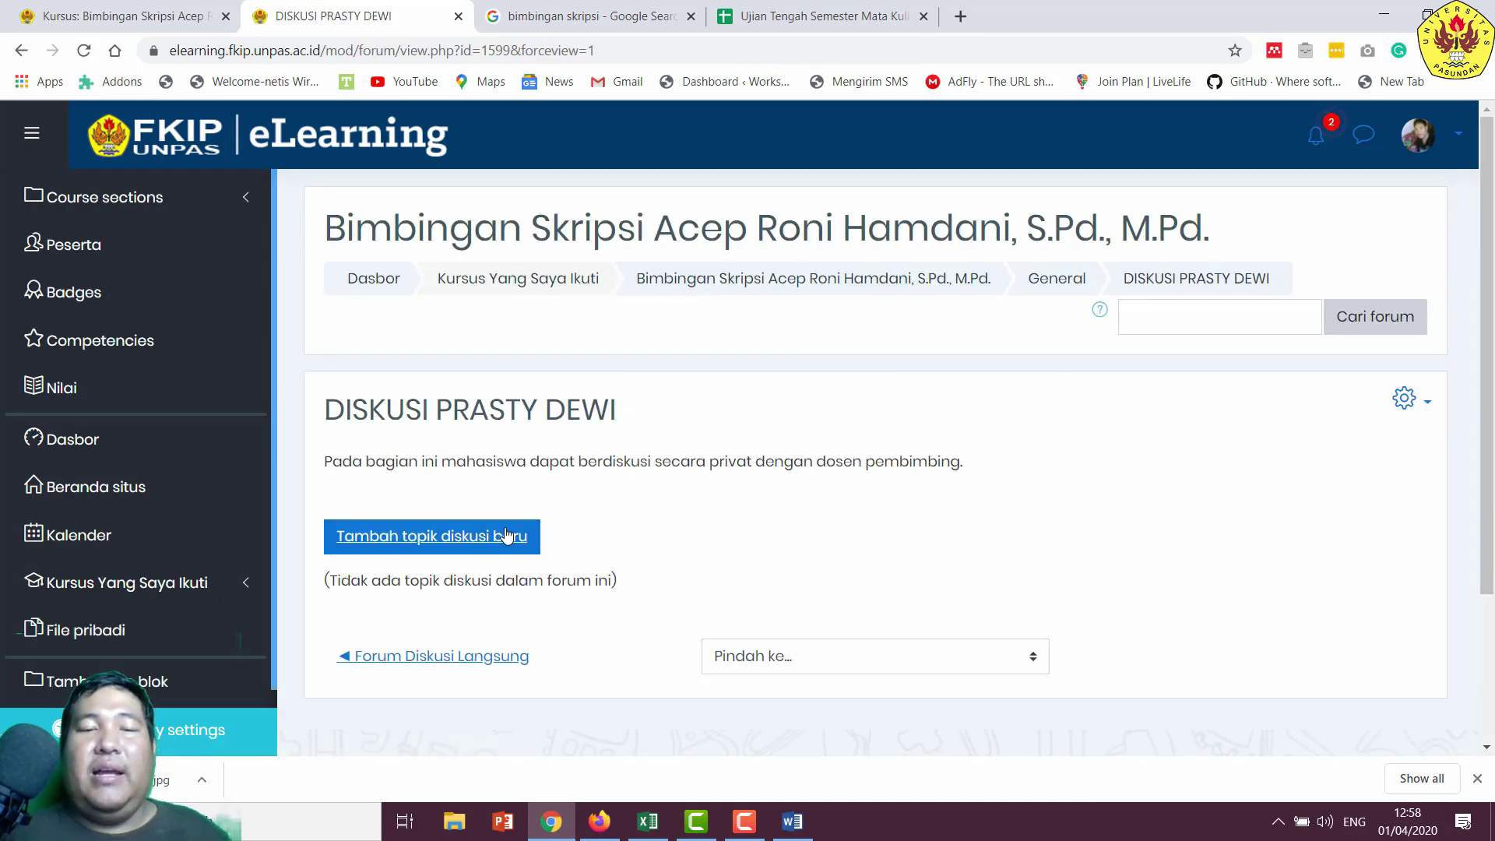
- Post a 'Diskusi Bab 1' topic saying 'Silahkan untuk mengajukan pertanyaan atau bimbingan mengenai bab 1.'
{"action": "left_click", "coordinate": [500, 543]}
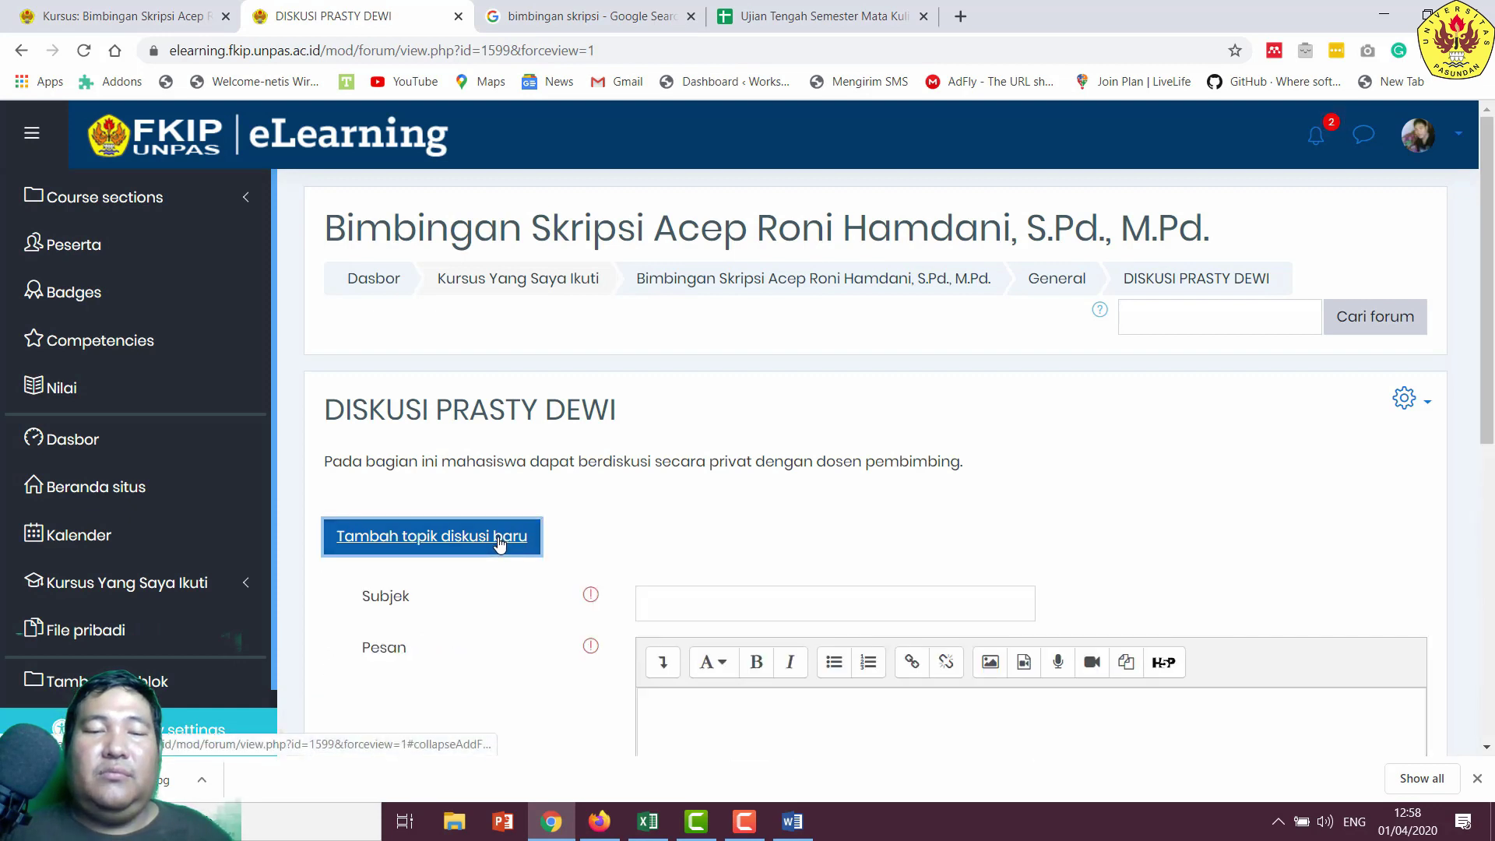
{"action": "left_click", "coordinate": [688, 612]}
{"action": "type", "text": "Di"}
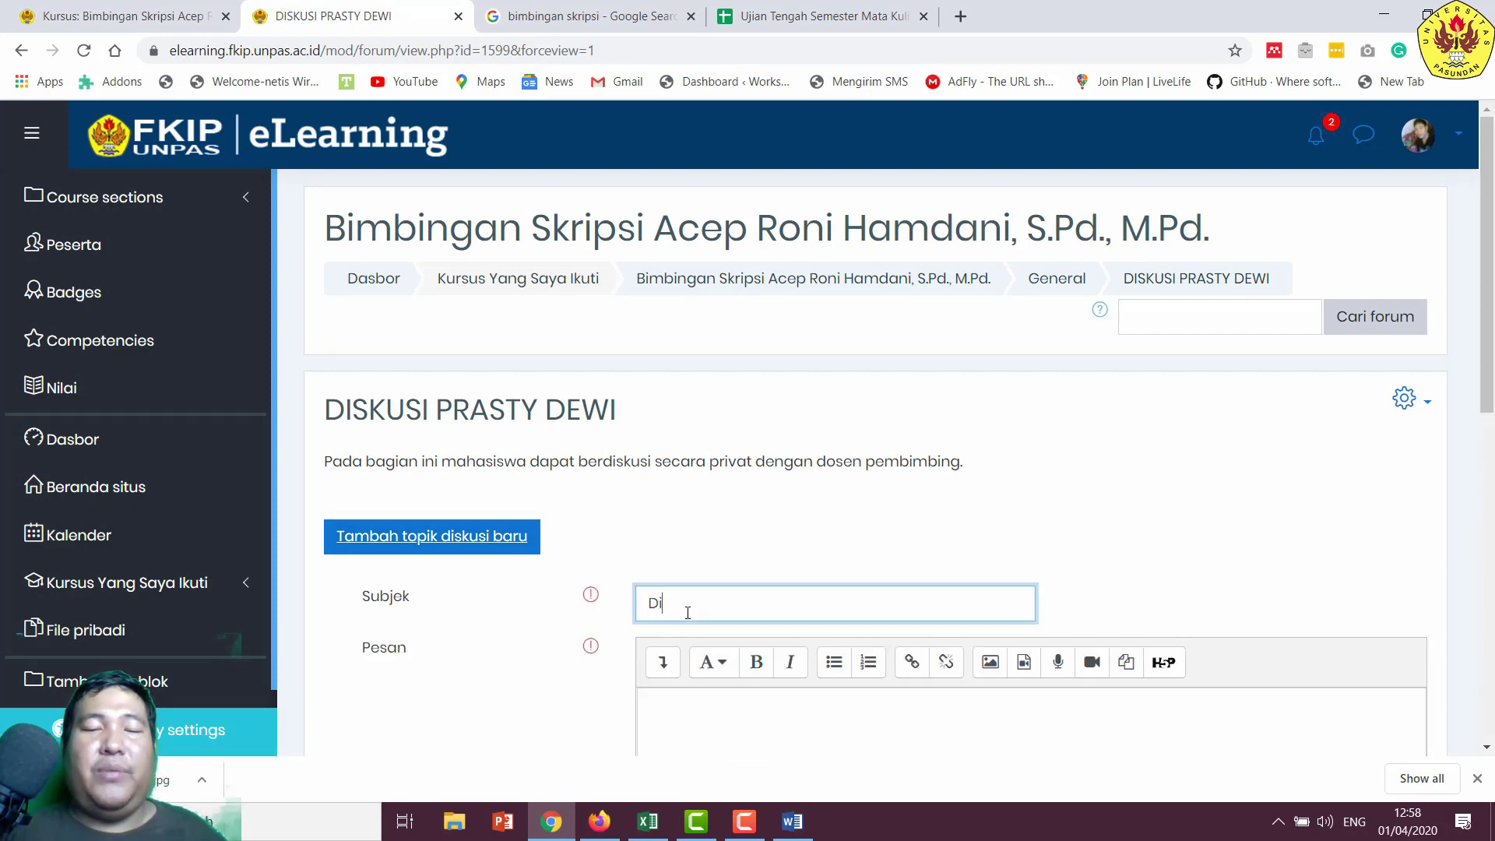
{"action": "type", "text": "ksus"}
{"action": "key", "text": "BackSpace"}
{"action": "key", "text": "BackSpace"}
{"action": "key", "text": "BackSpace"}
{"action": "key", "text": "BackSpace"}
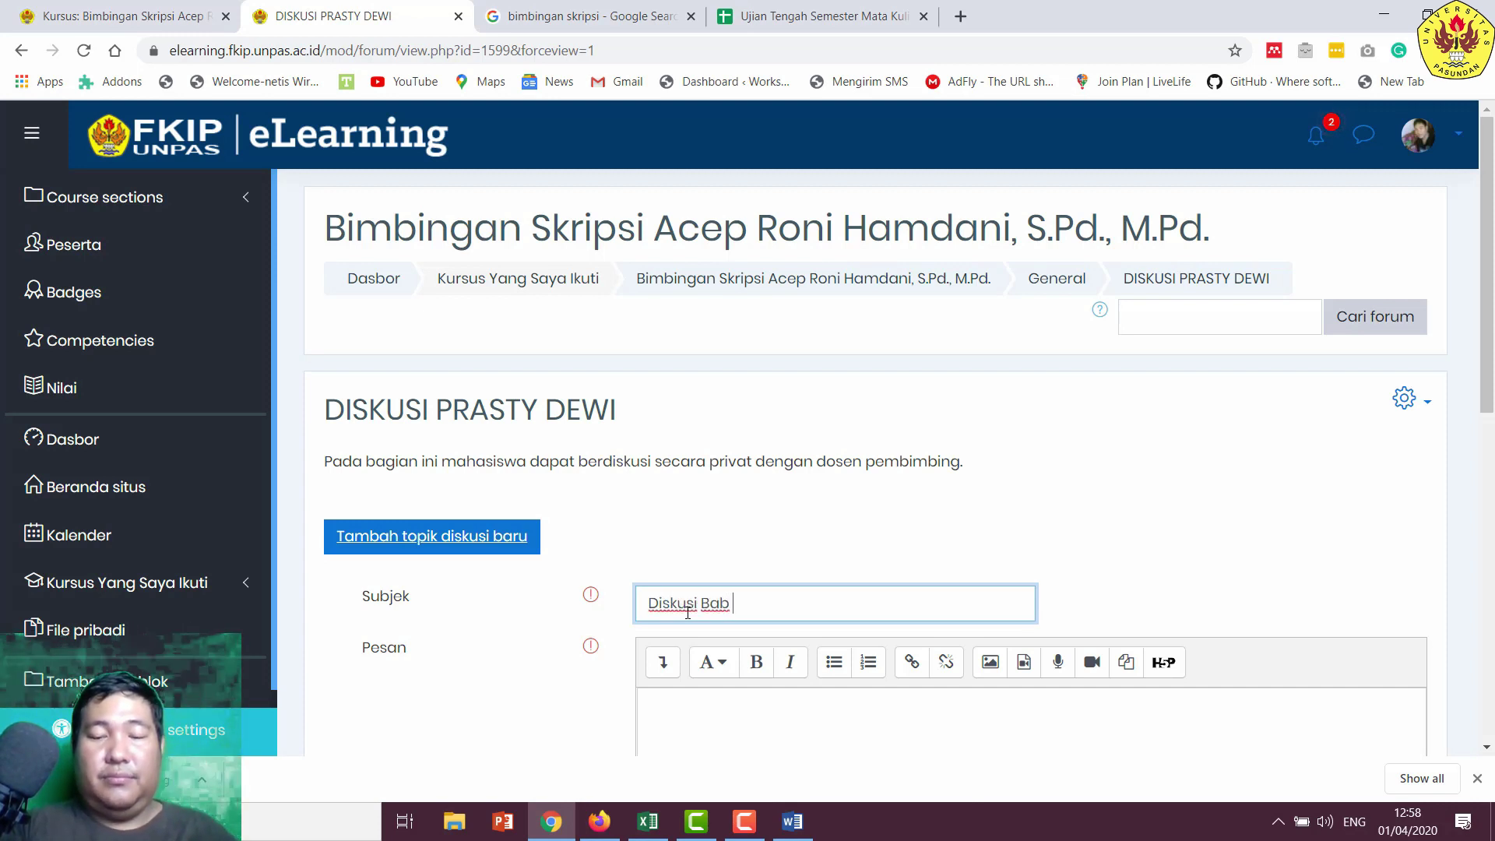
{"action": "key", "text": "Tab"}
{"action": "key", "text": "Tab"}
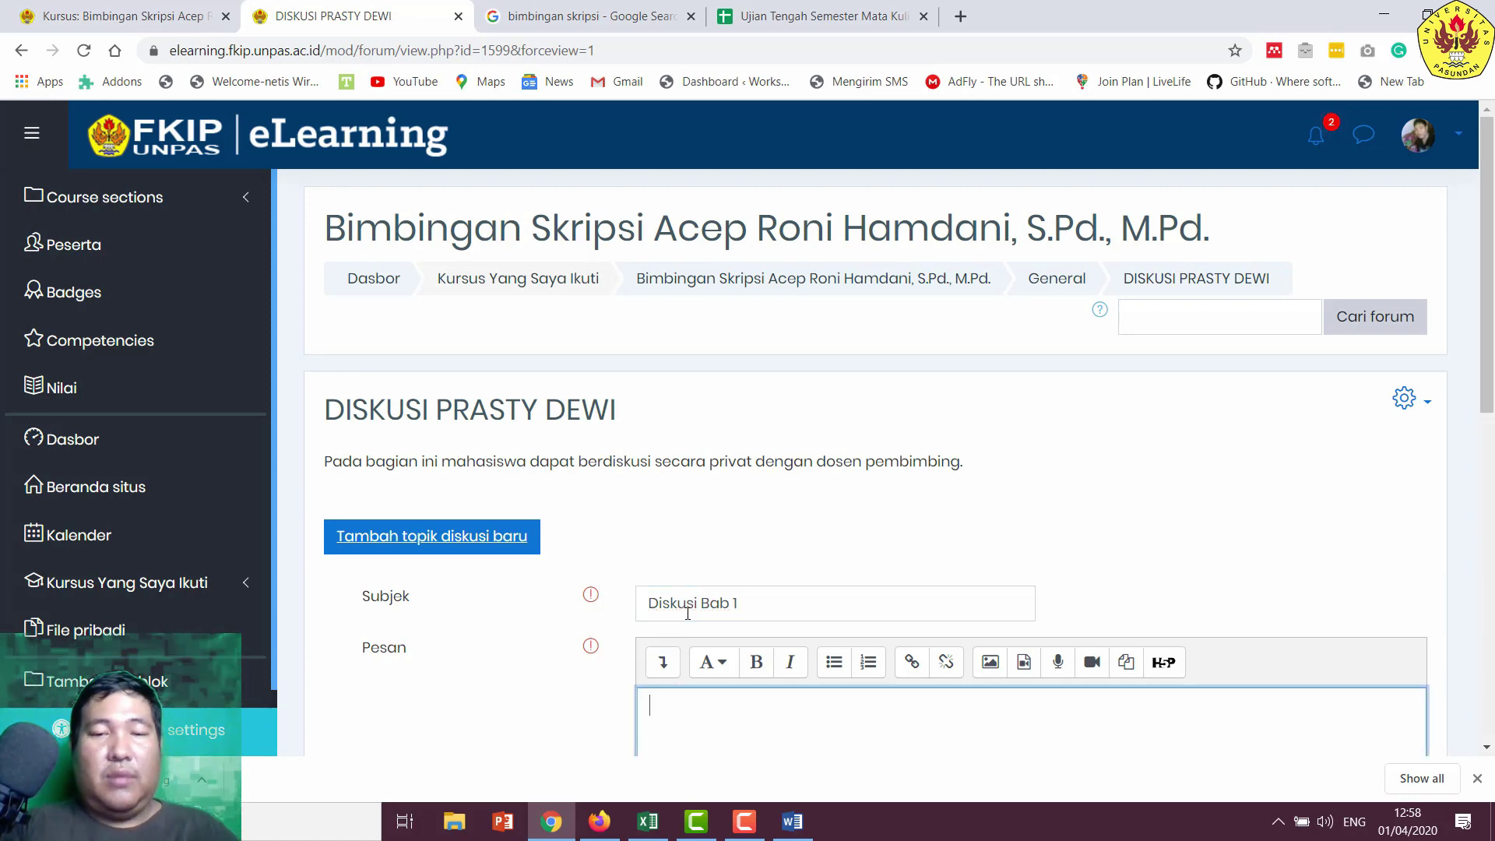
{"action": "scroll", "coordinate": [691, 623], "scroll_direction": "down", "scroll_amount": 2}
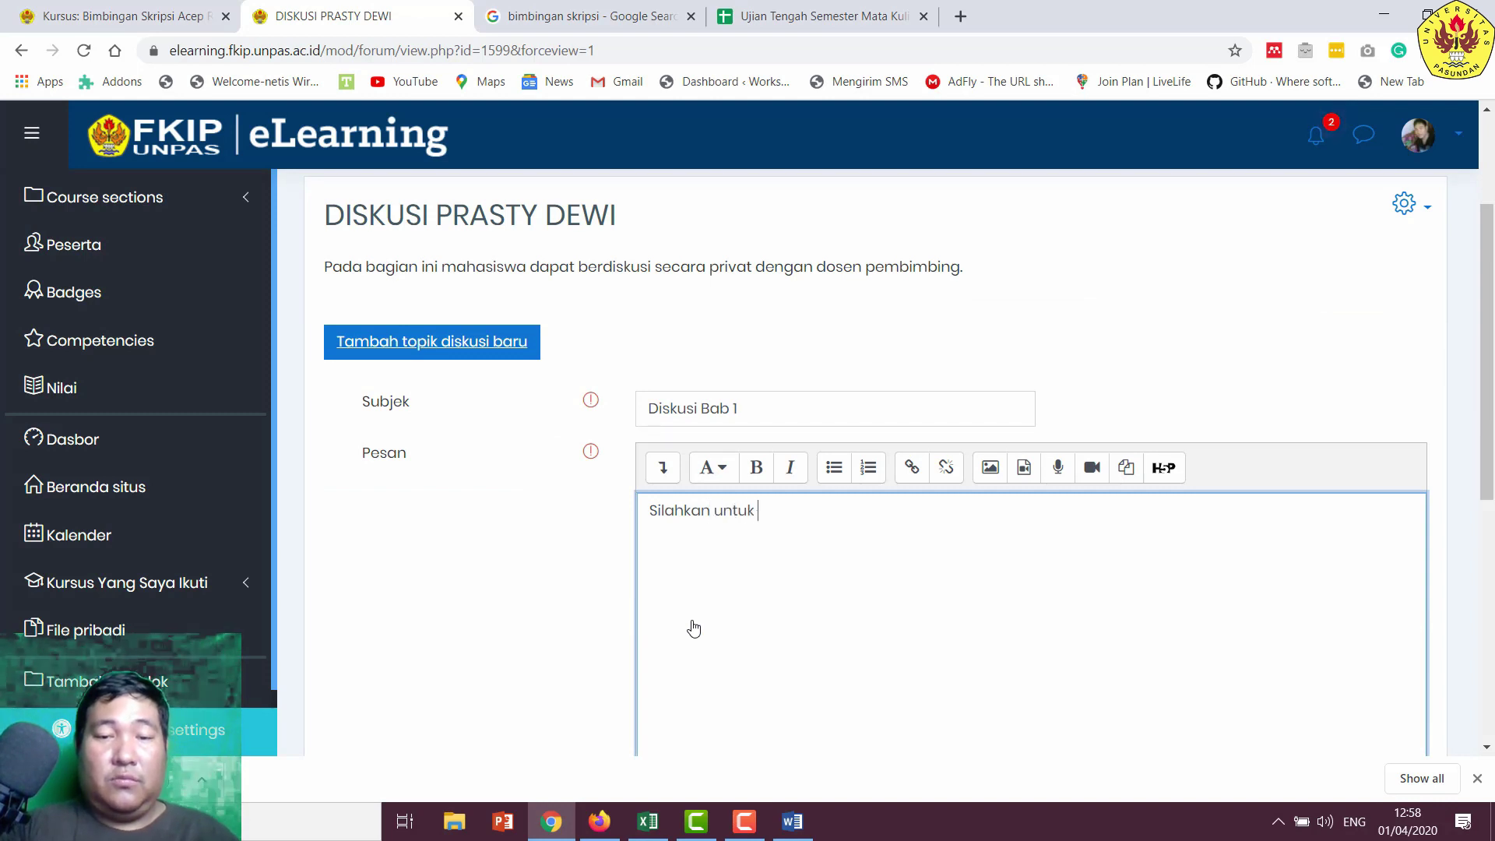
{"action": "type", "text": "Silahkan untuk menga"}
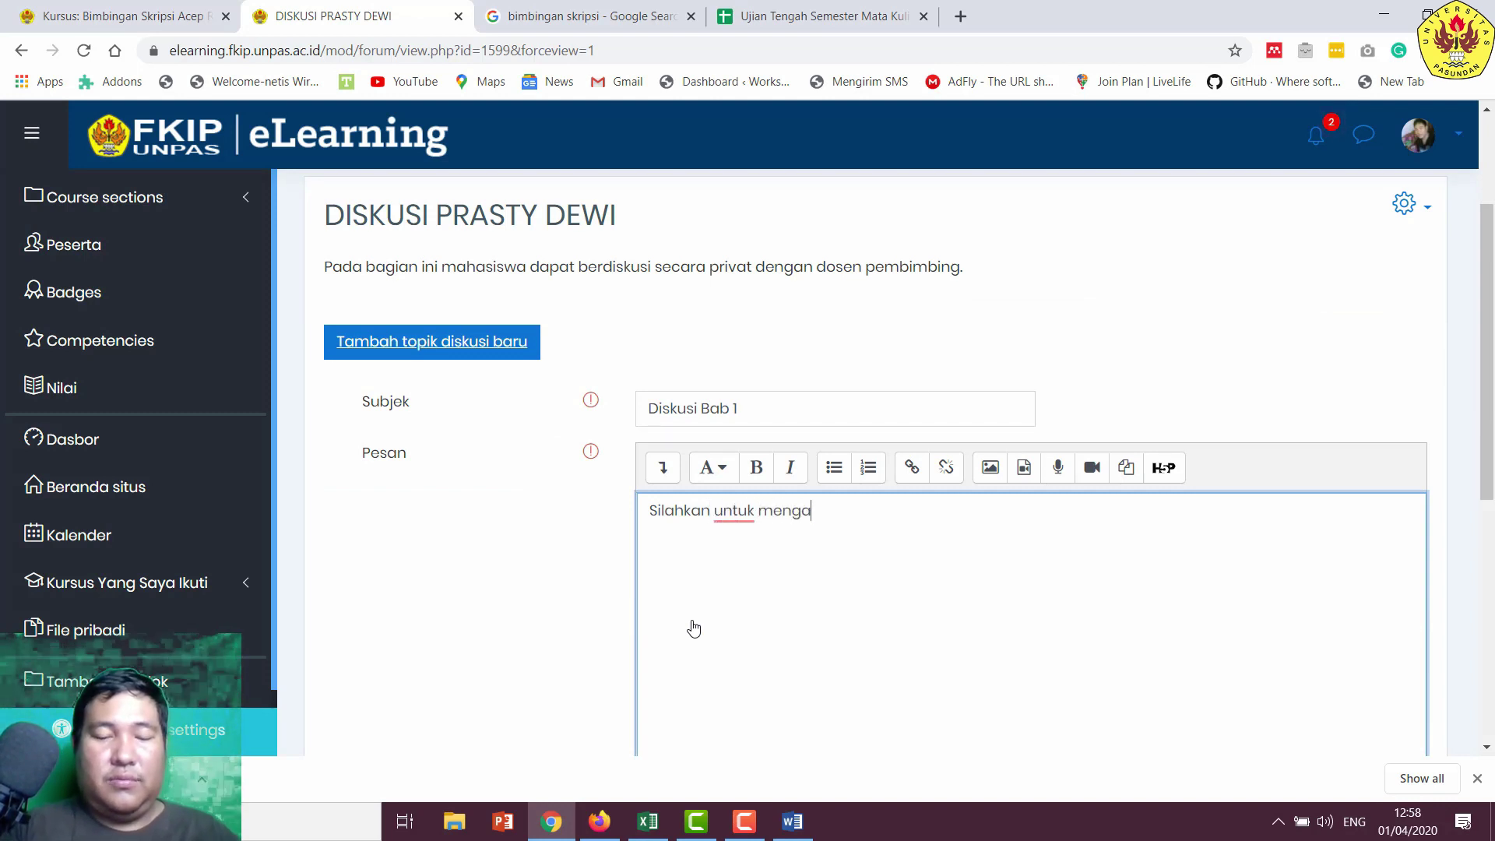
{"action": "type", "text": "jukan pertan"}
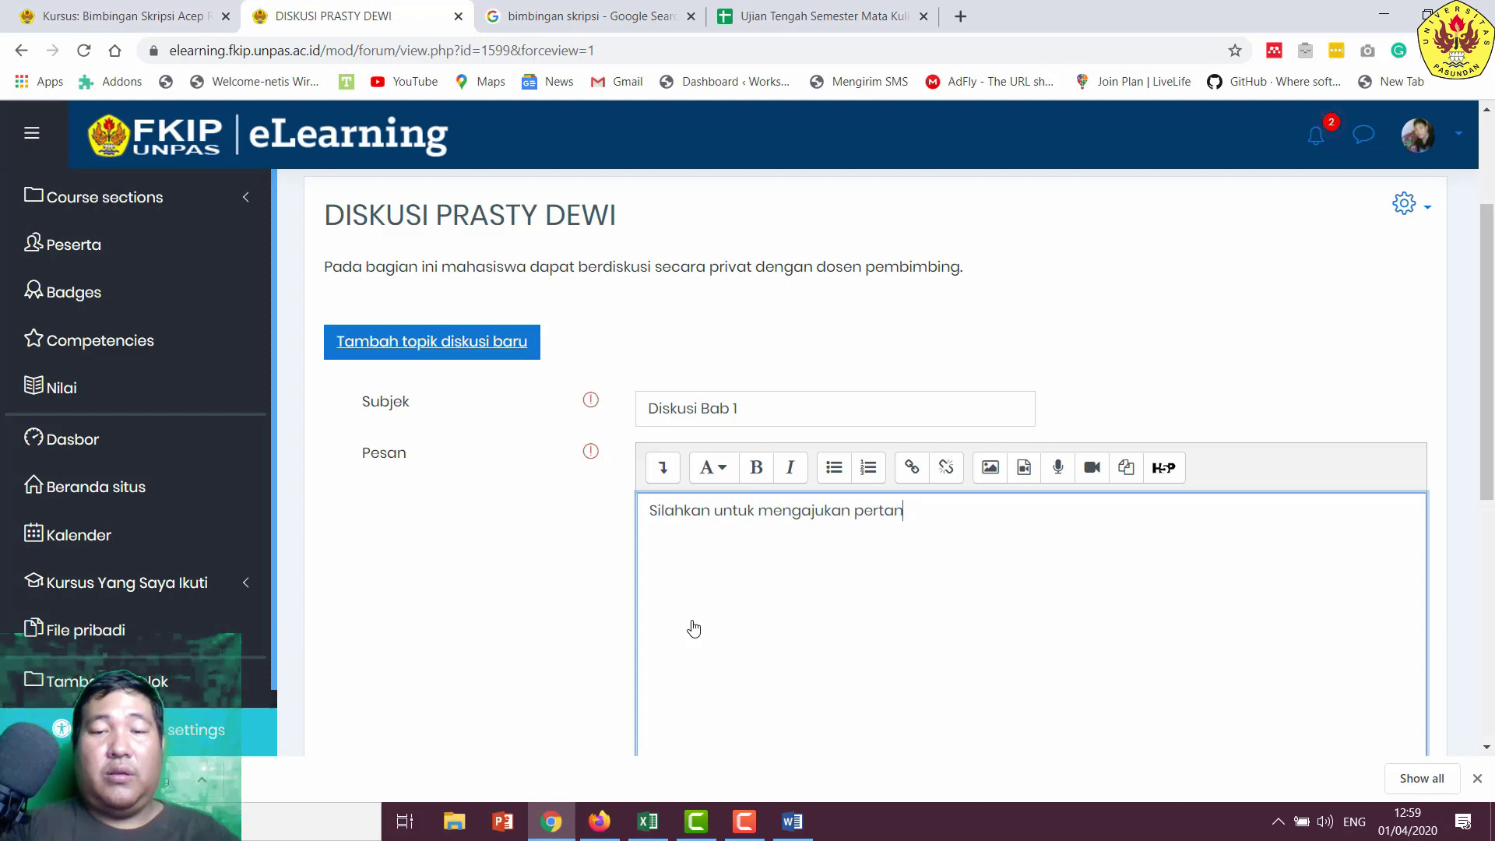
{"action": "type", "text": "yaan atau"}
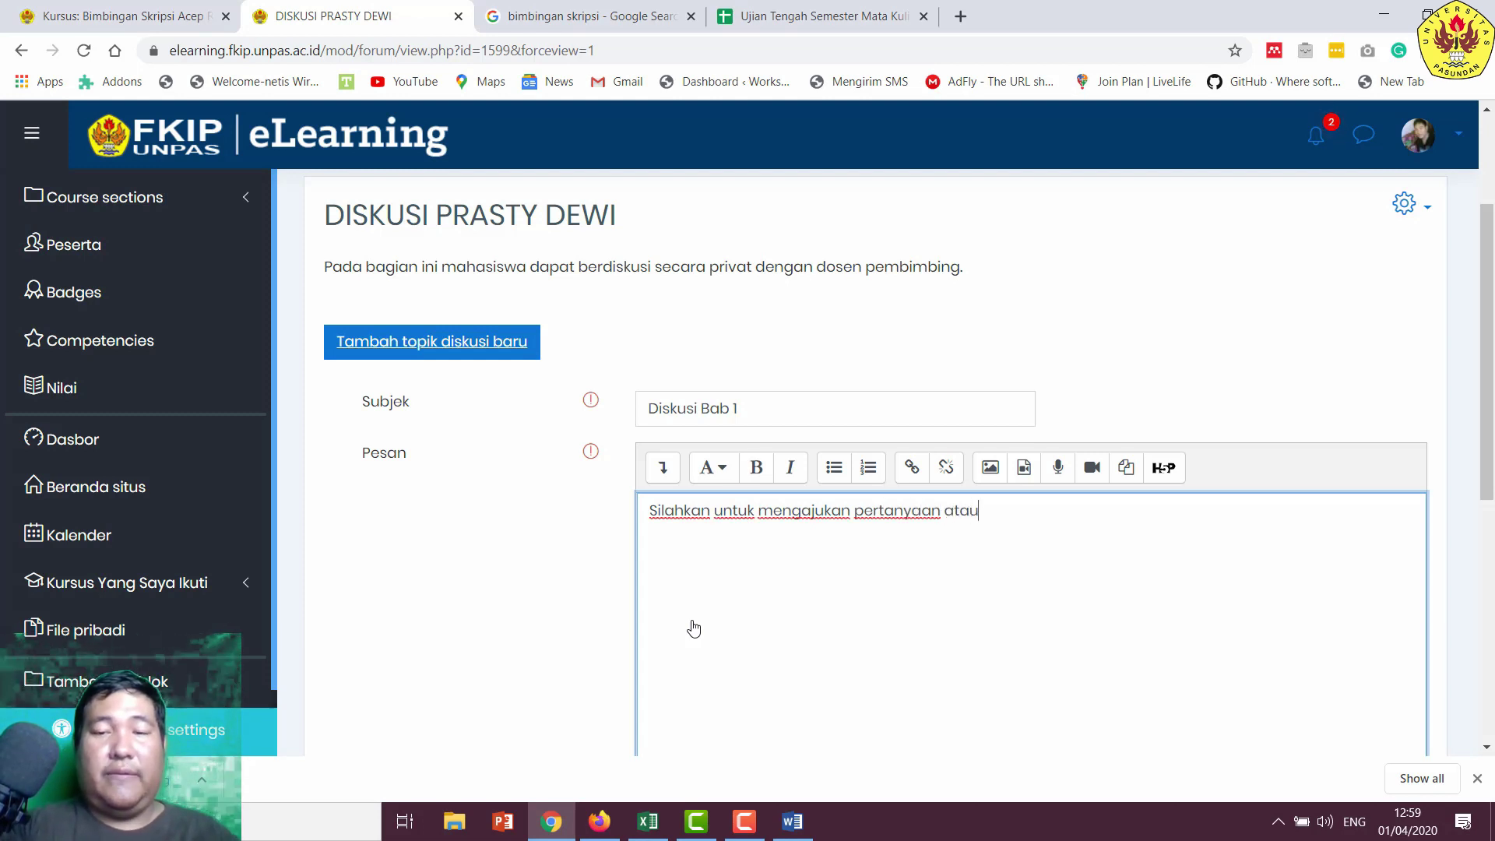
{"action": "type", "text": " bimbing"}
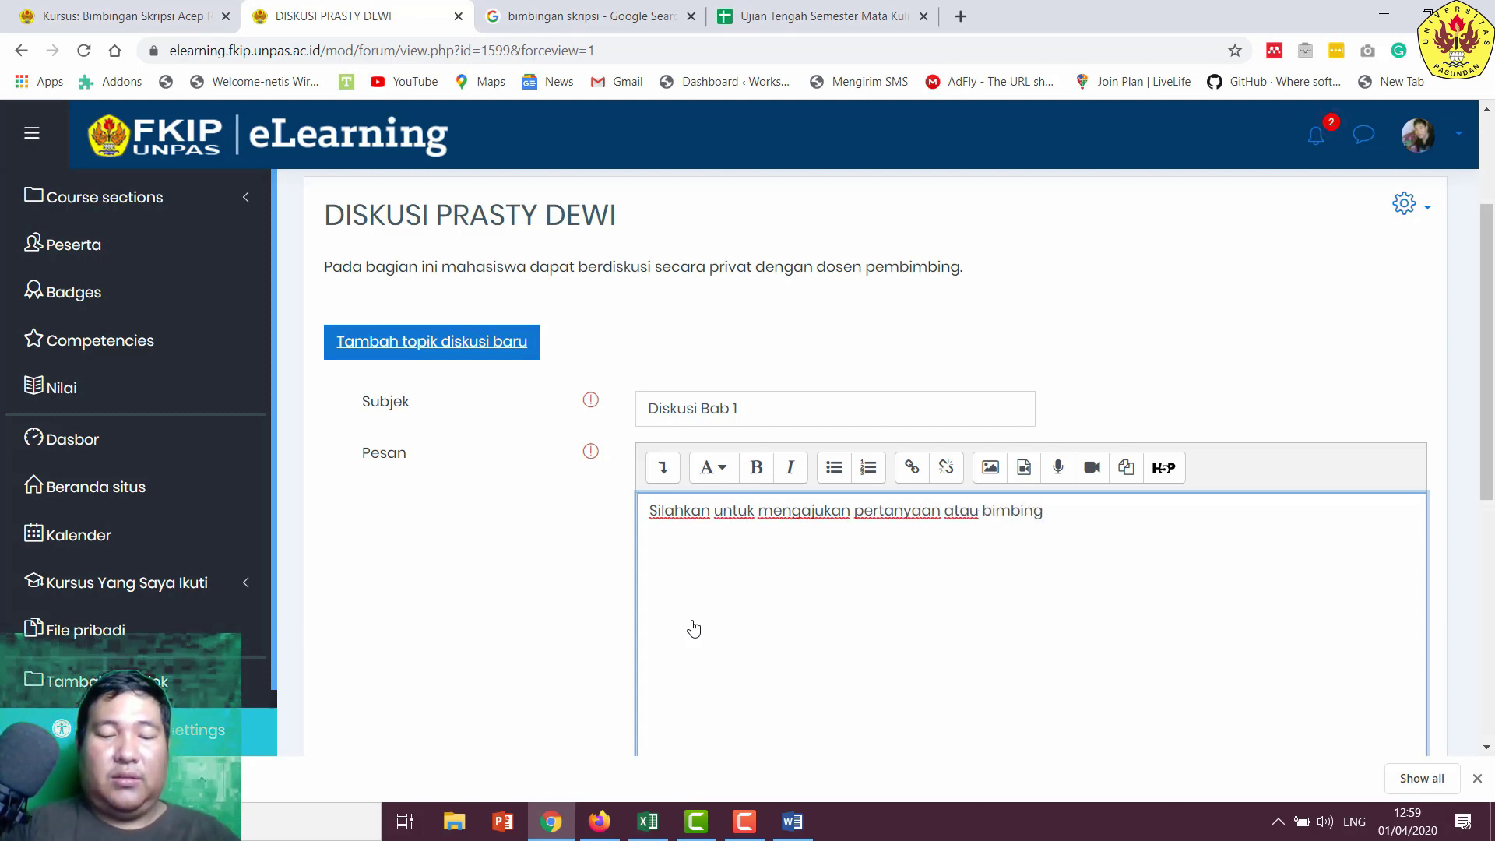
{"action": "type", "text": "an mengenai"}
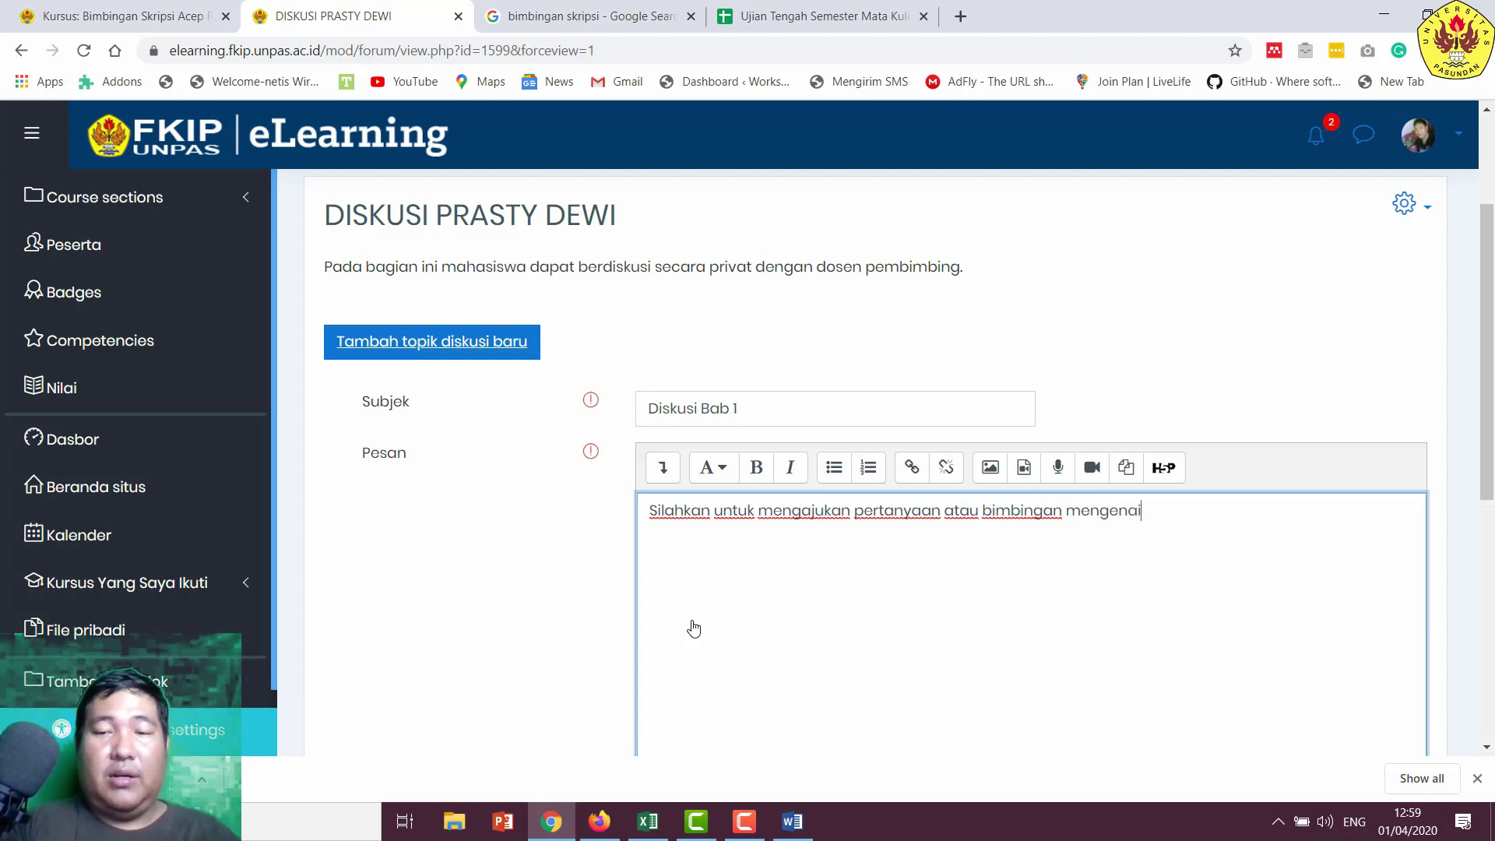
{"action": "type", "text": " bab 1."}
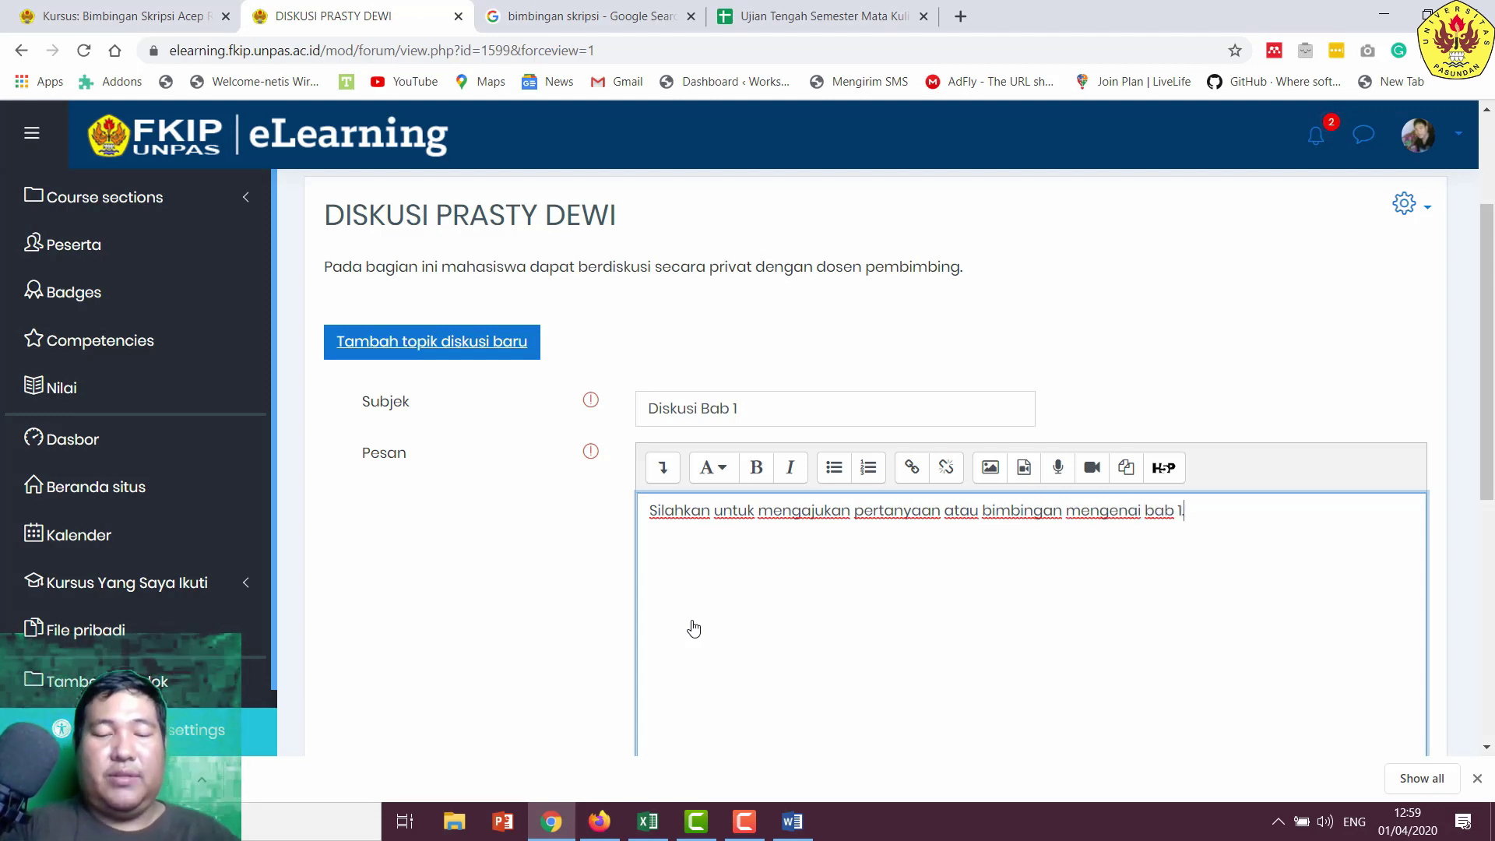
{"action": "scroll", "coordinate": [694, 629], "scroll_direction": "down", "scroll_amount": 6}
{"action": "left_click", "coordinate": [713, 349]}
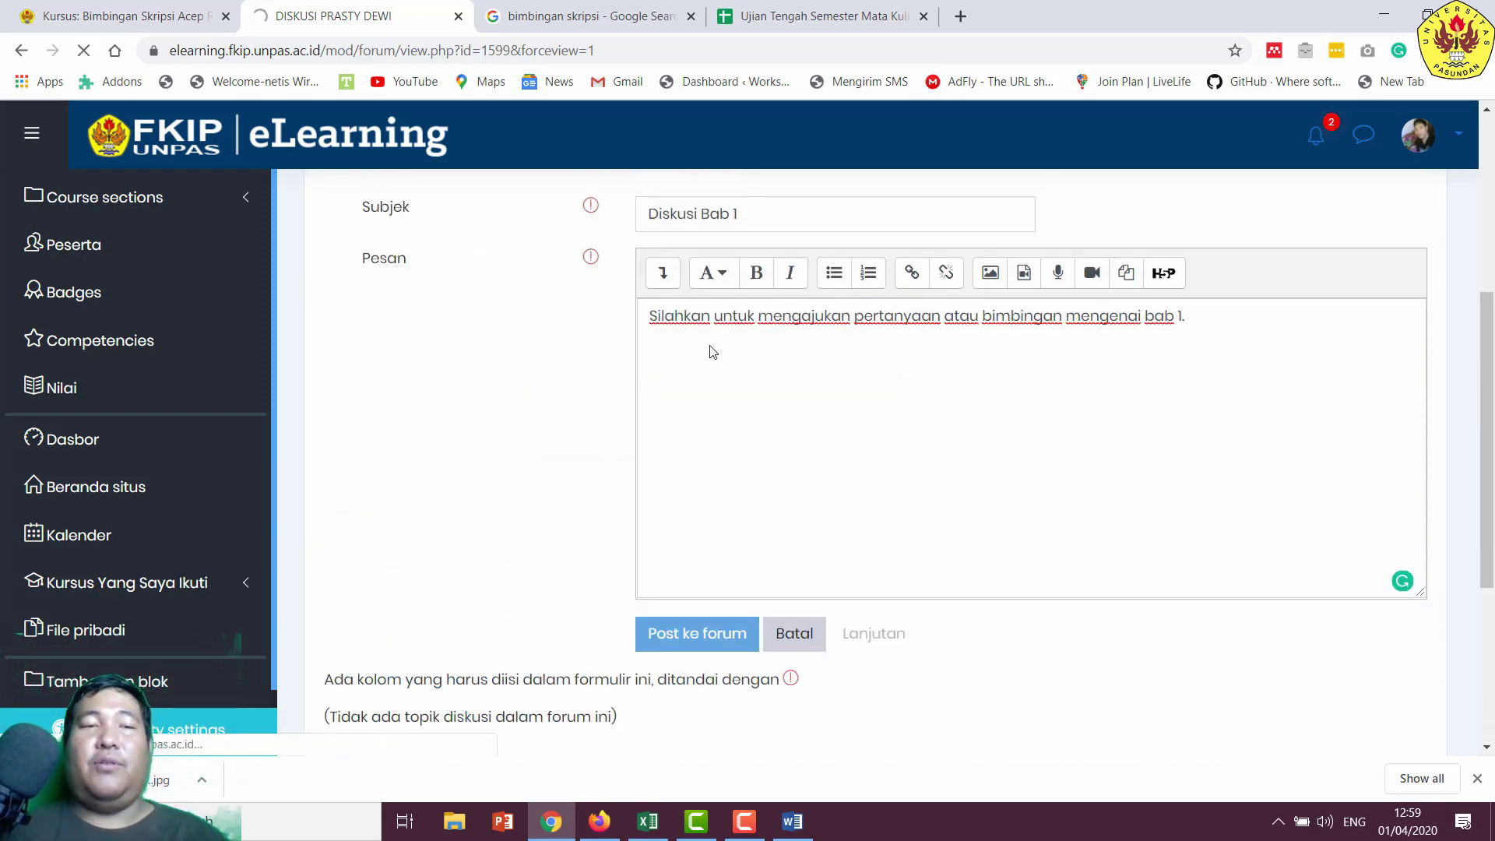
- Select the student's number in the Word list and move to the other browser window
{"action": "scroll", "coordinate": [880, 483], "scroll_direction": "down", "scroll_amount": 4}
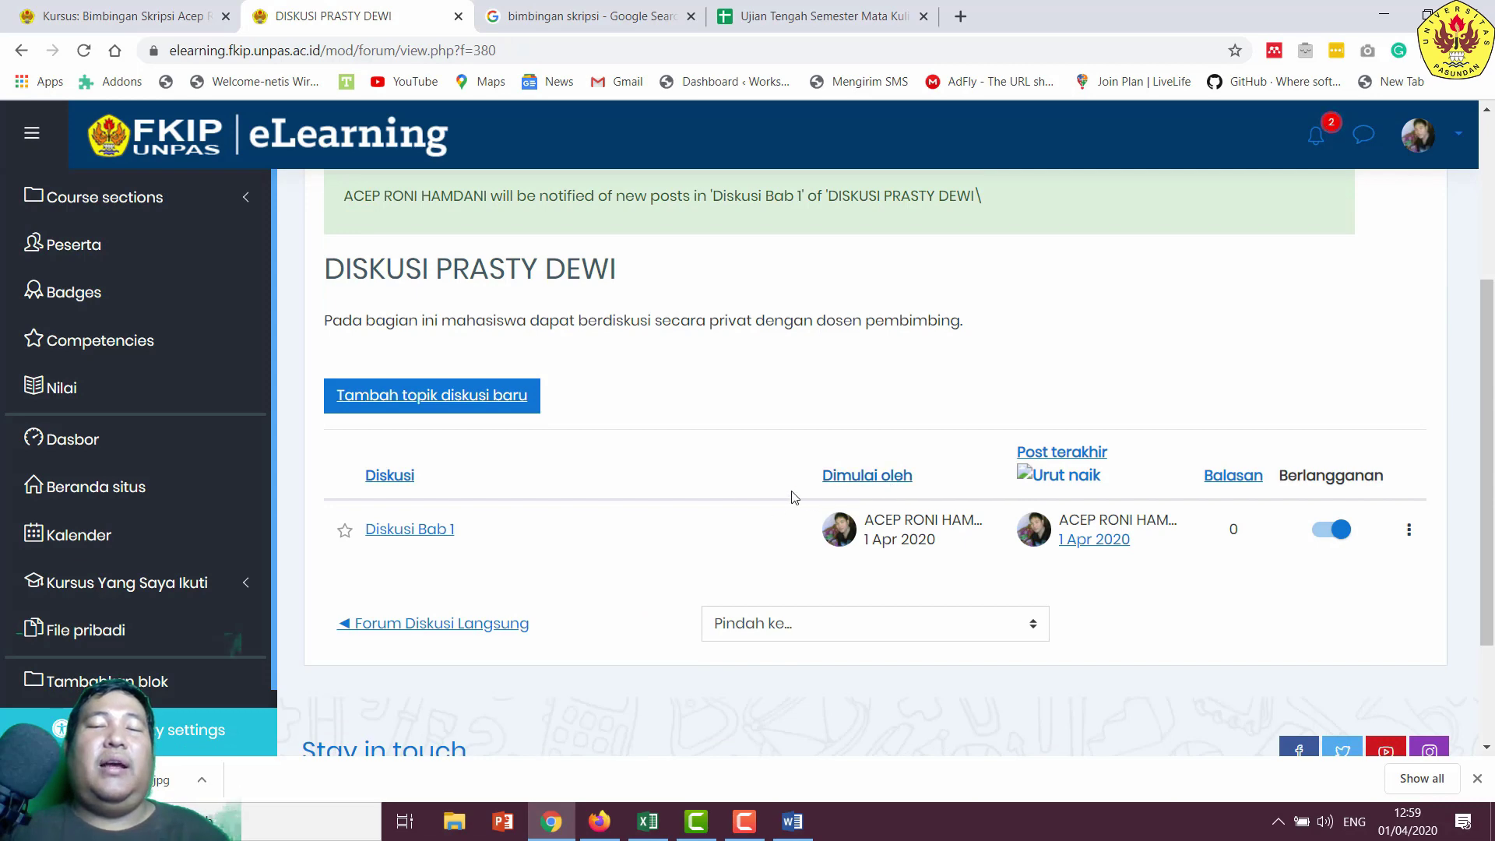
{"action": "scroll", "coordinate": [618, 438], "scroll_direction": "up", "scroll_amount": 4}
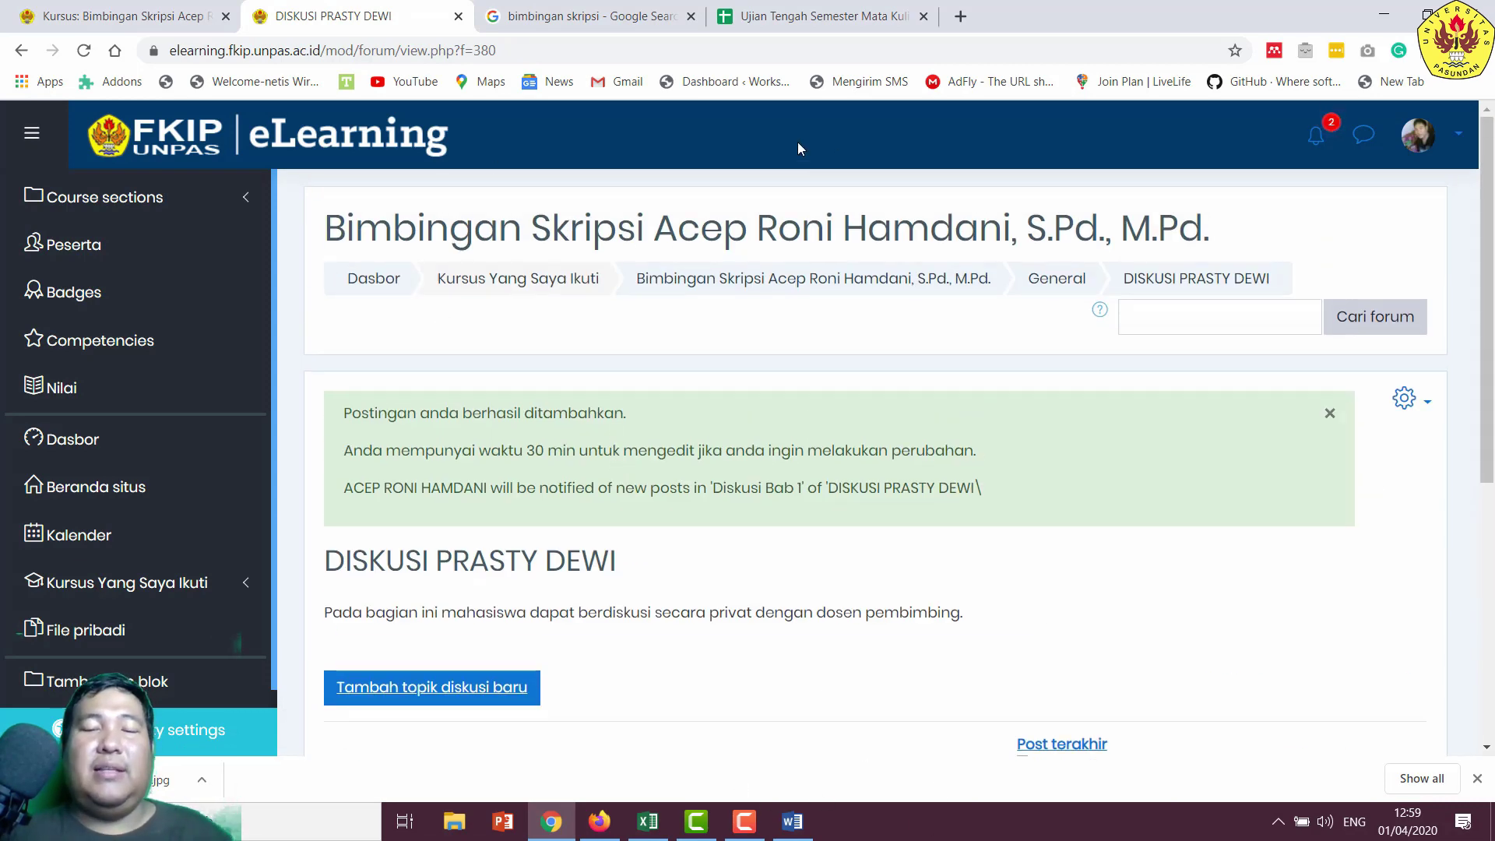
{"action": "scroll", "coordinate": [766, 475], "scroll_direction": "down", "scroll_amount": 3}
{"action": "scroll", "coordinate": [767, 479], "scroll_direction": "up", "scroll_amount": 1}
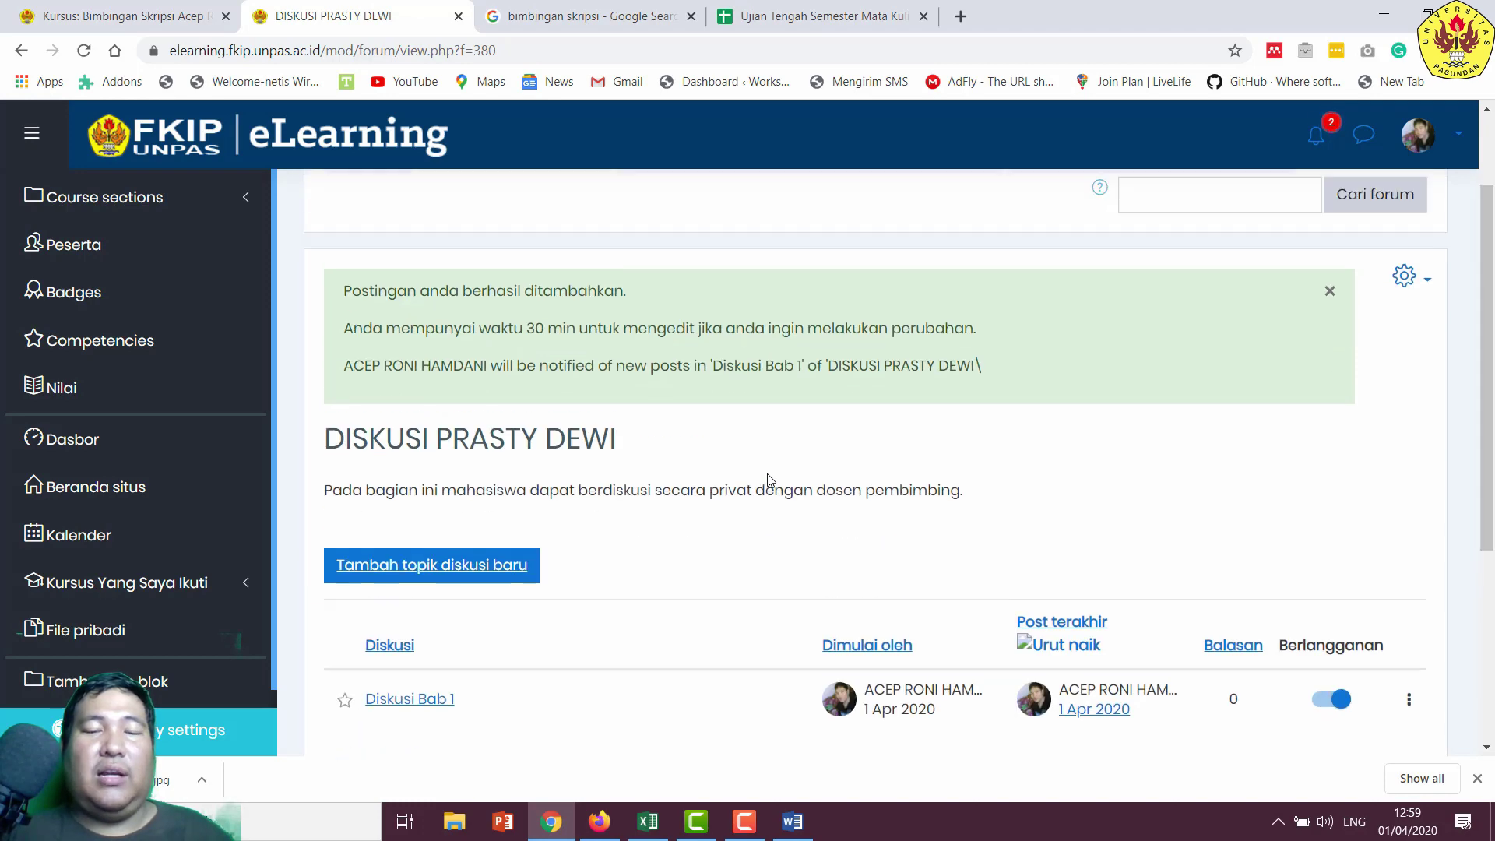
{"action": "scroll", "coordinate": [767, 479], "scroll_direction": "up", "scroll_amount": 1}
{"action": "left_click", "coordinate": [795, 826]}
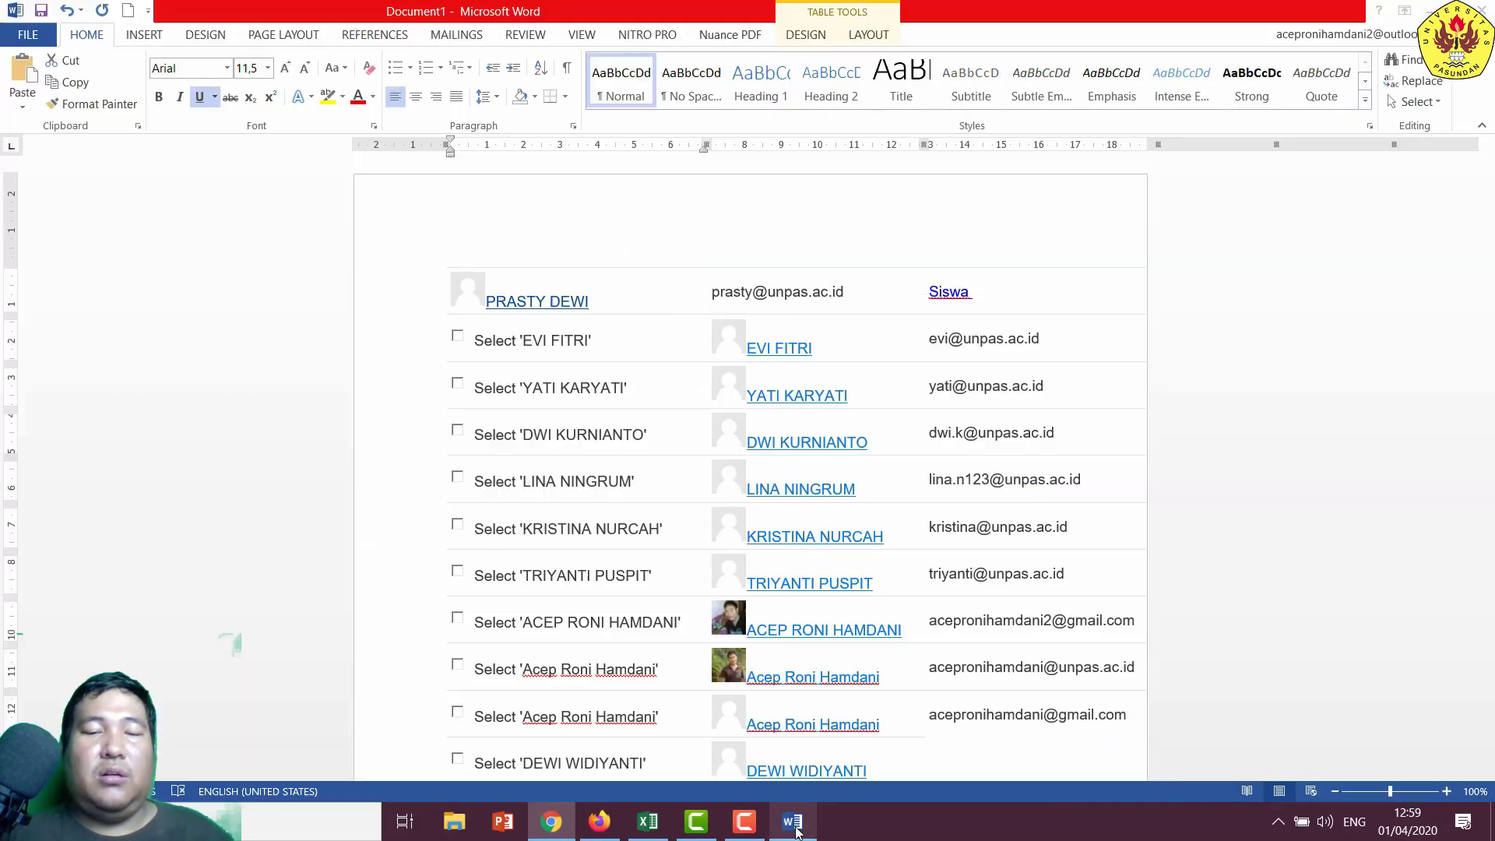
{"action": "scroll", "coordinate": [599, 560], "scroll_direction": "down", "scroll_amount": 4}
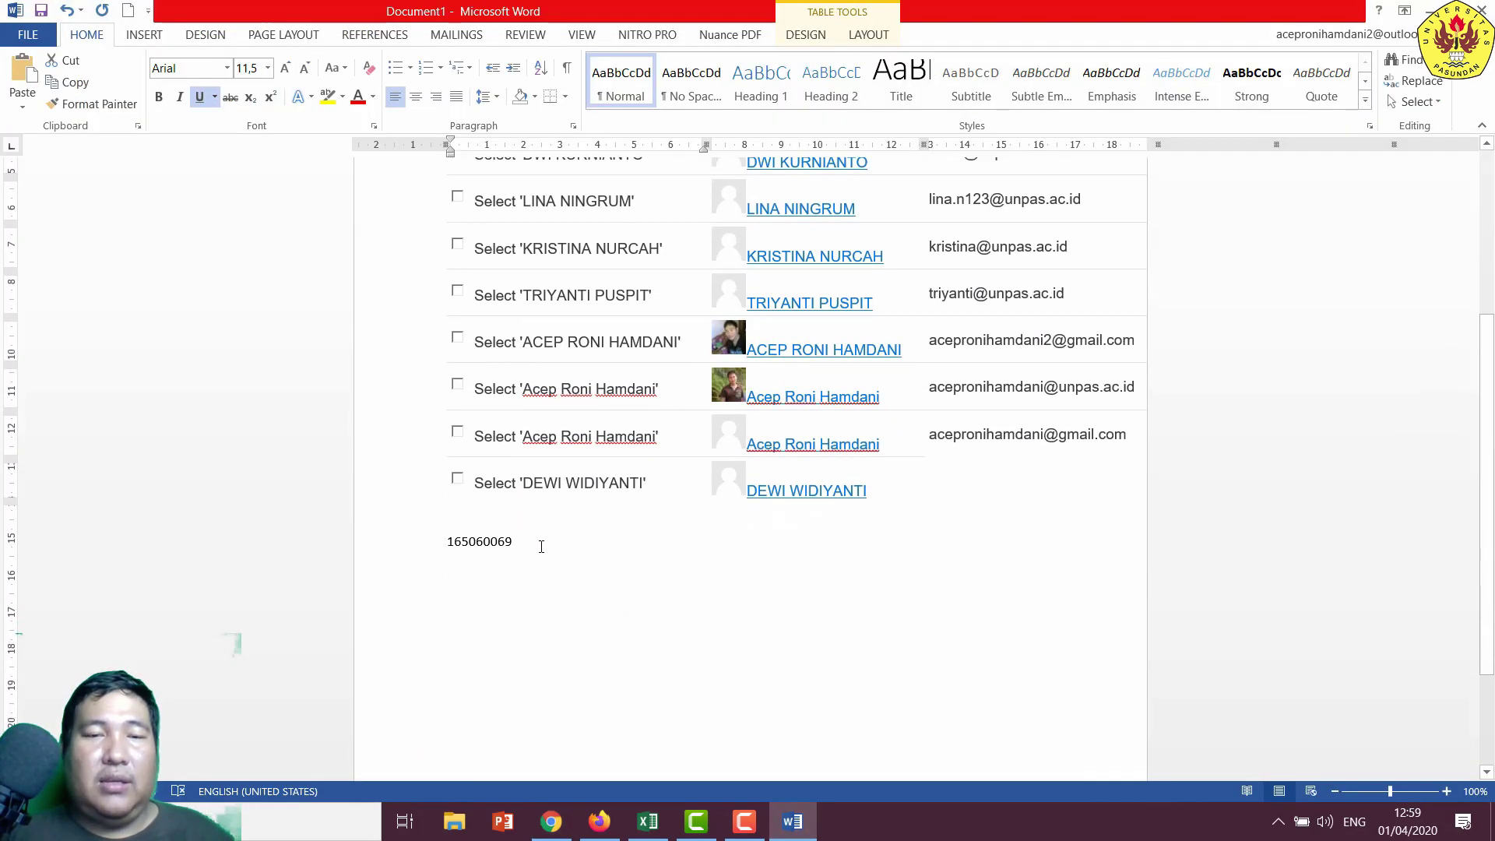
{"action": "left_click_drag", "start_coordinate": [541, 547], "coordinate": [395, 520]}
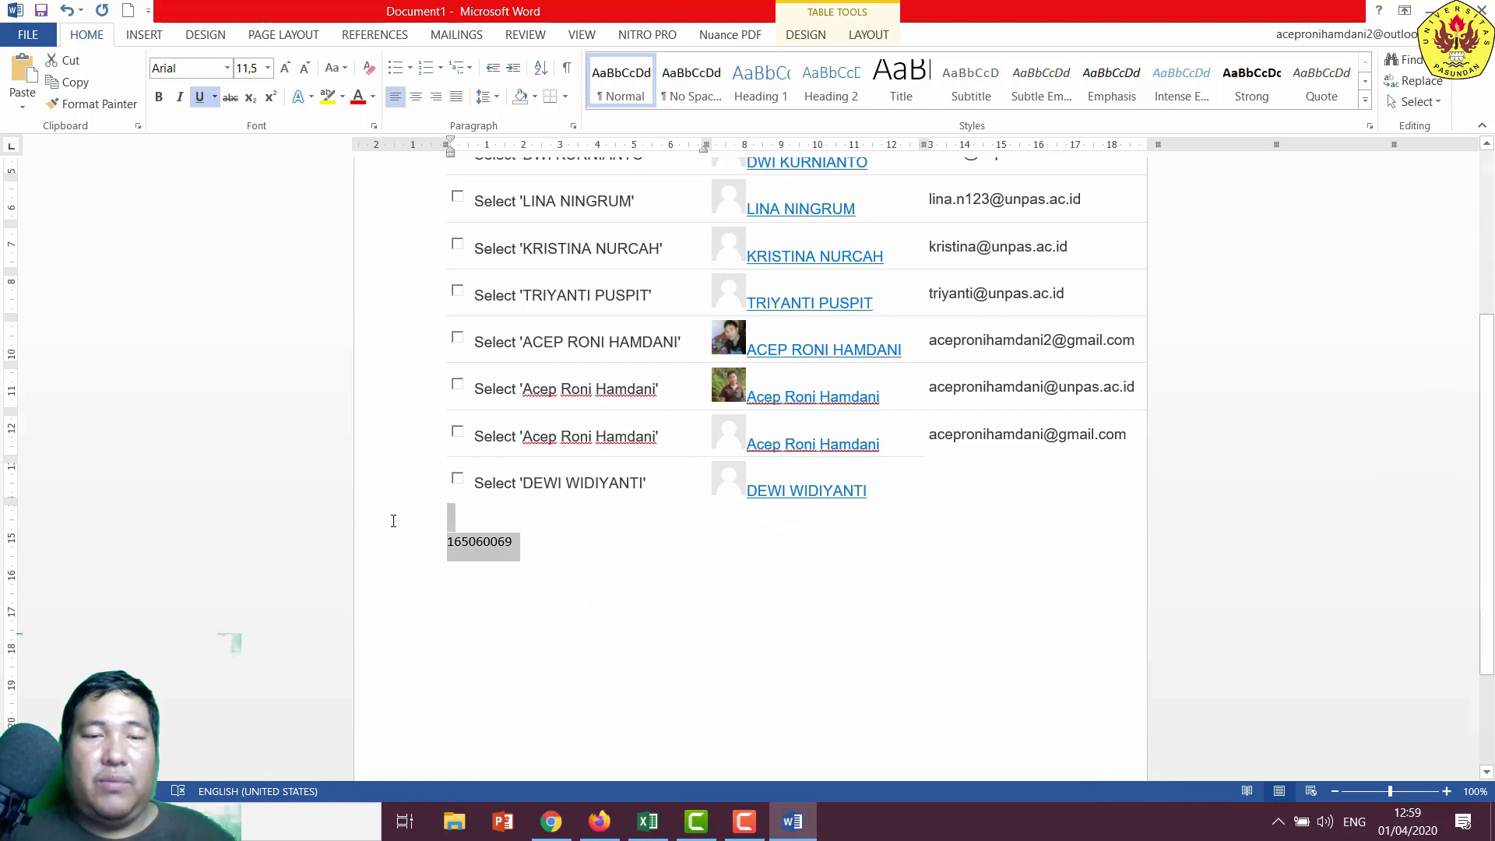
{"action": "right_click", "coordinate": [493, 553]}
{"action": "left_click", "coordinate": [600, 822]}
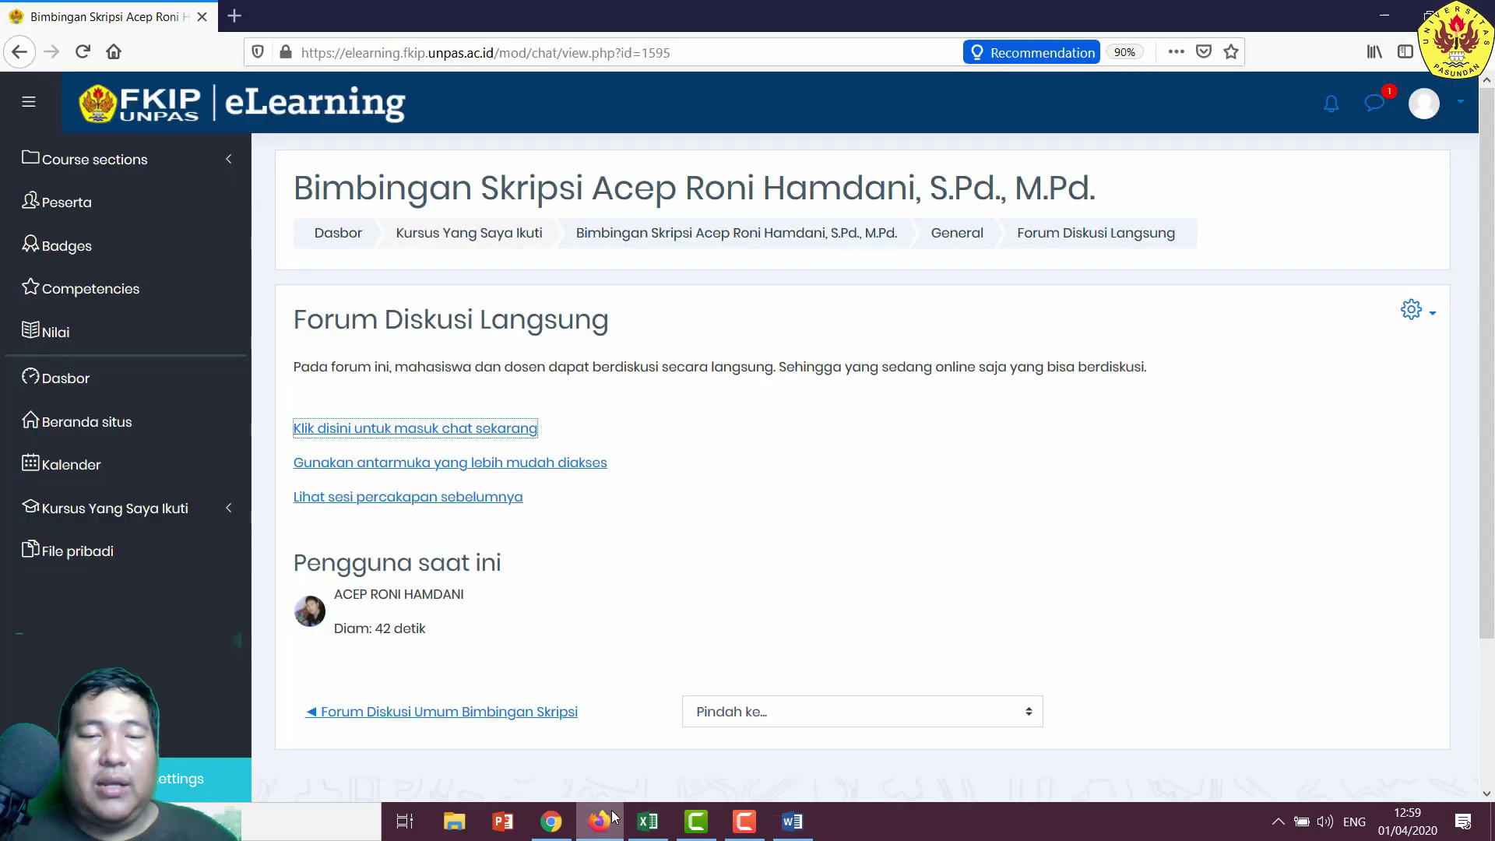
- Close the live chat popup and open the student's private DISKUSI forum from the course page
{"action": "left_click", "coordinate": [594, 824]}
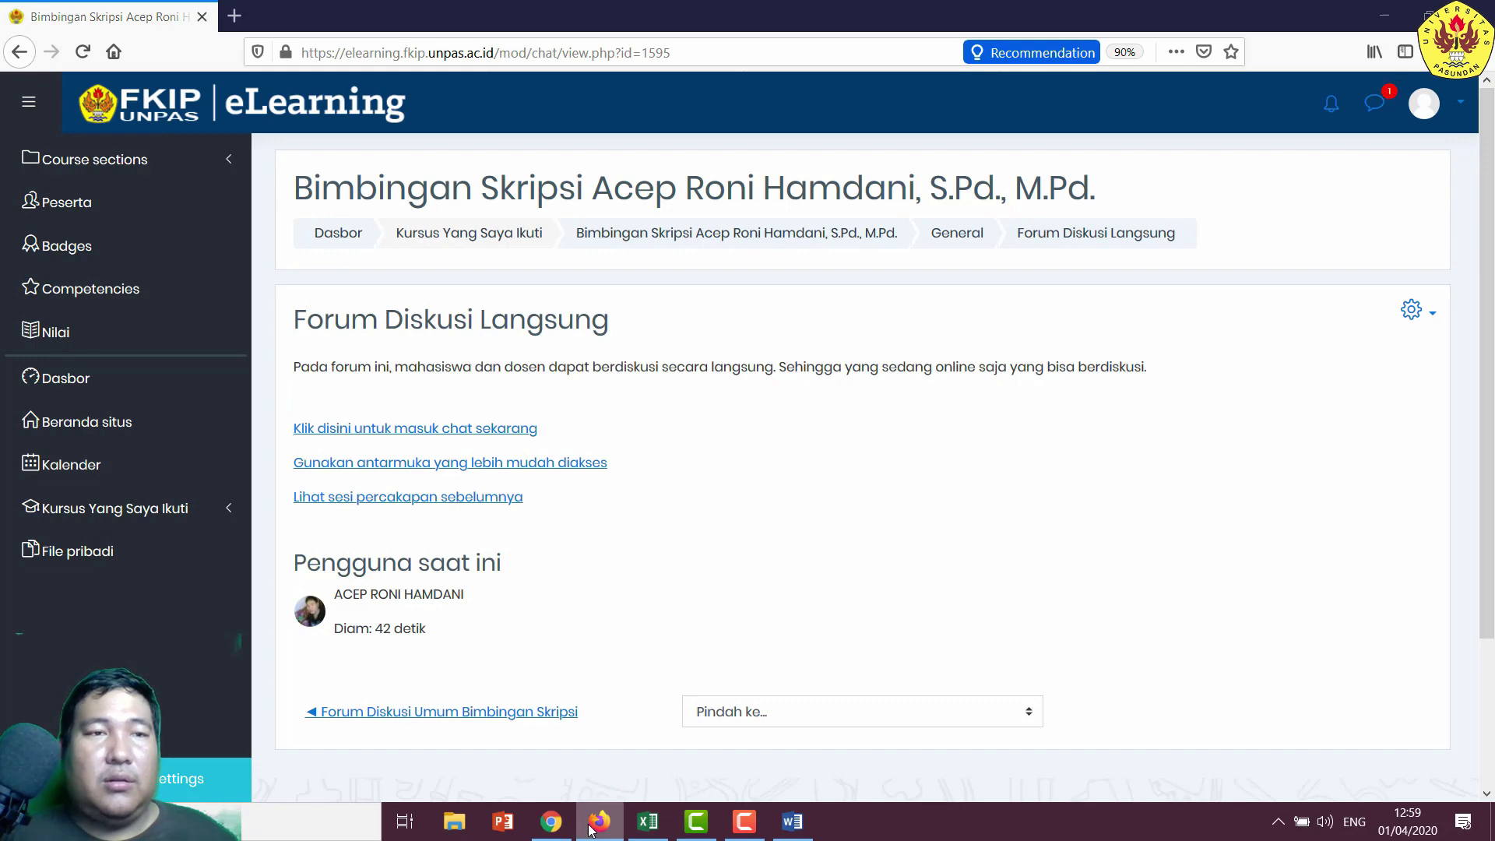
{"action": "left_click", "coordinate": [590, 825]}
{"action": "left_click", "coordinate": [593, 824]}
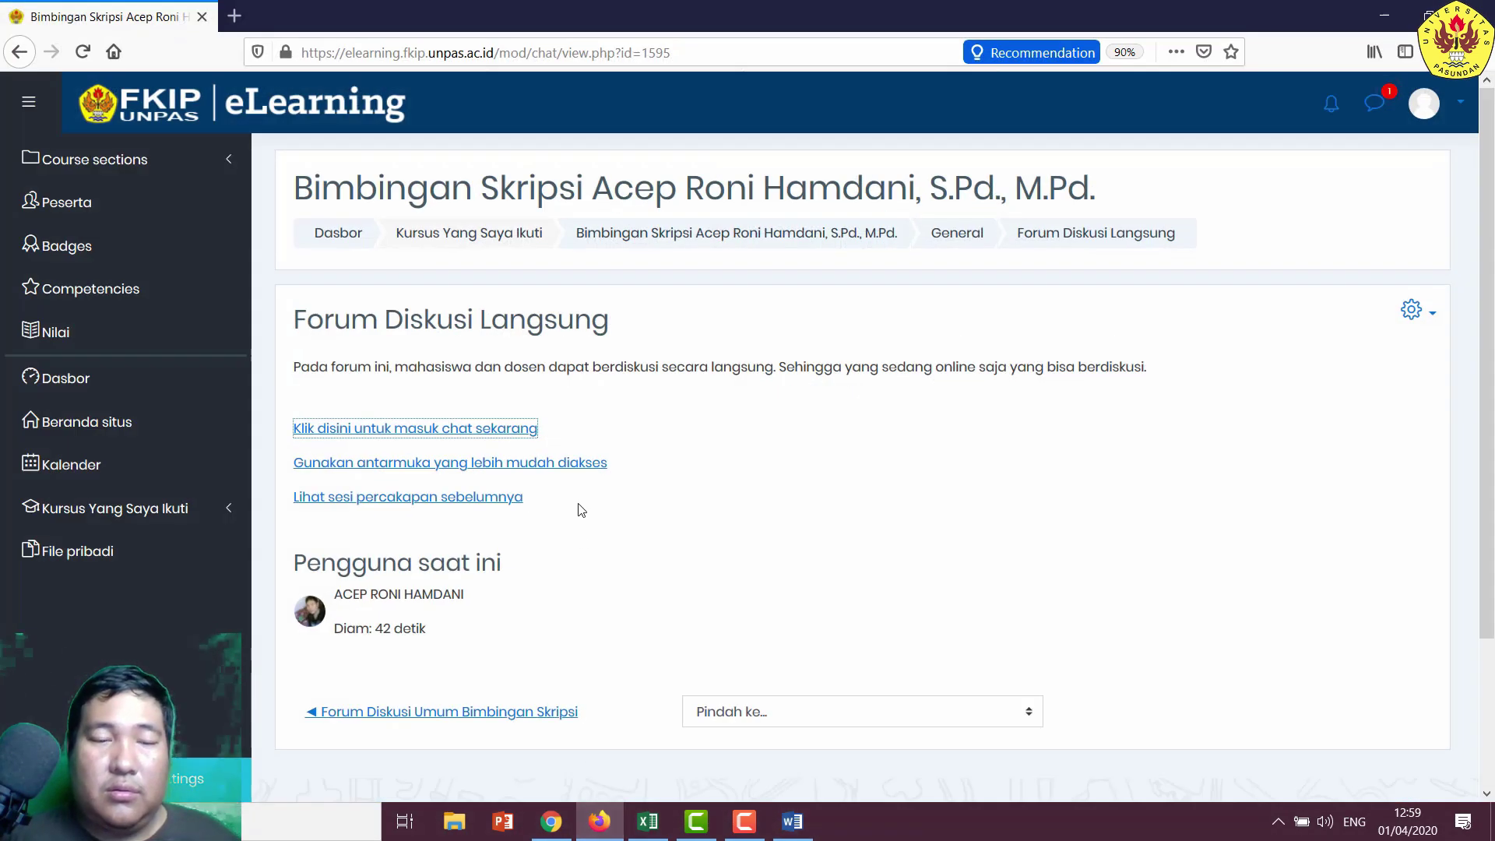
{"action": "left_click", "coordinate": [477, 430]}
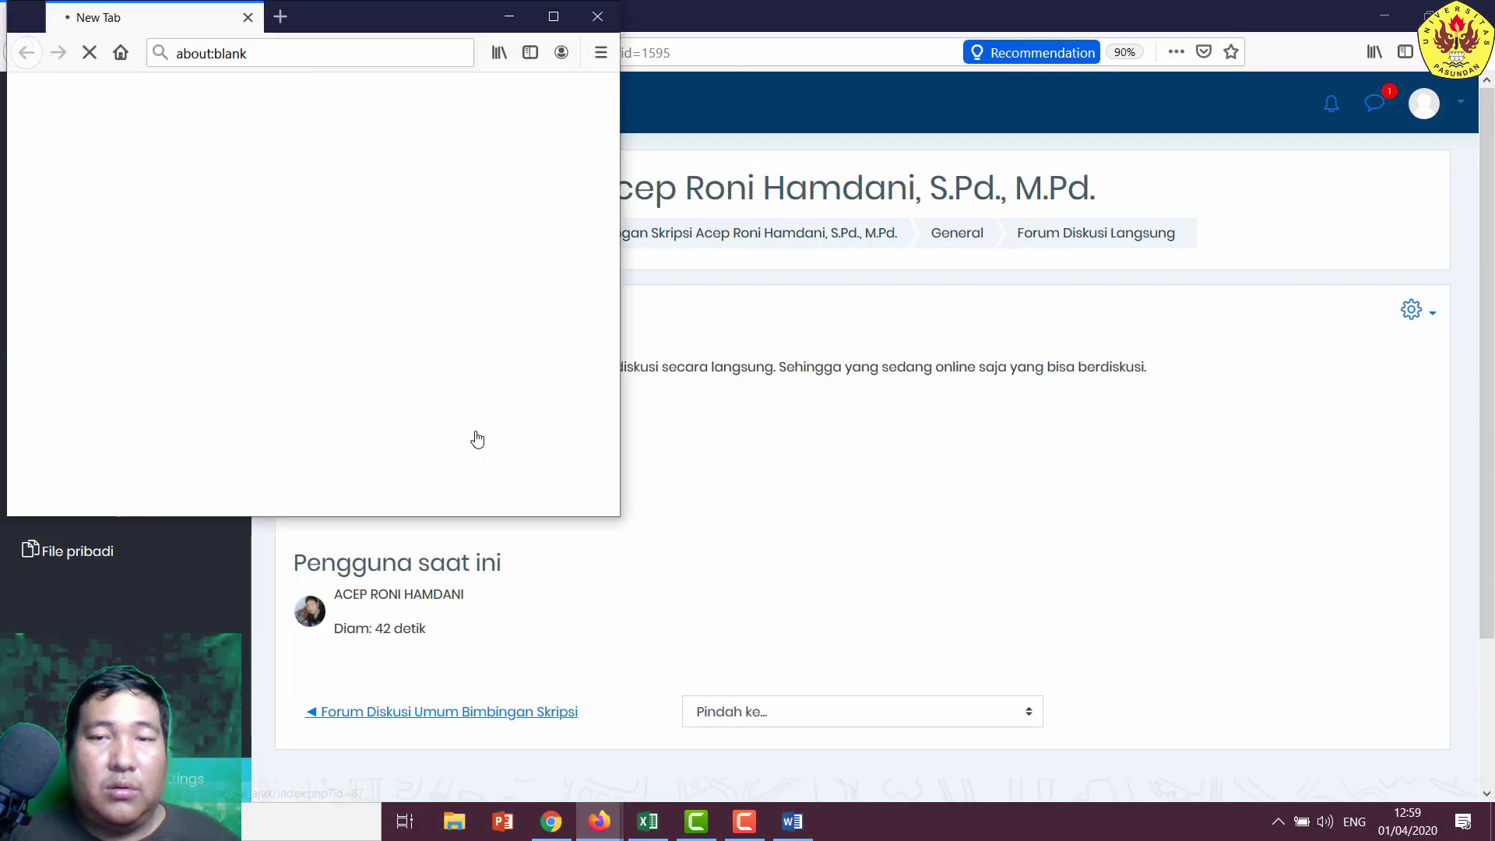
{"action": "left_click", "coordinate": [597, 17]}
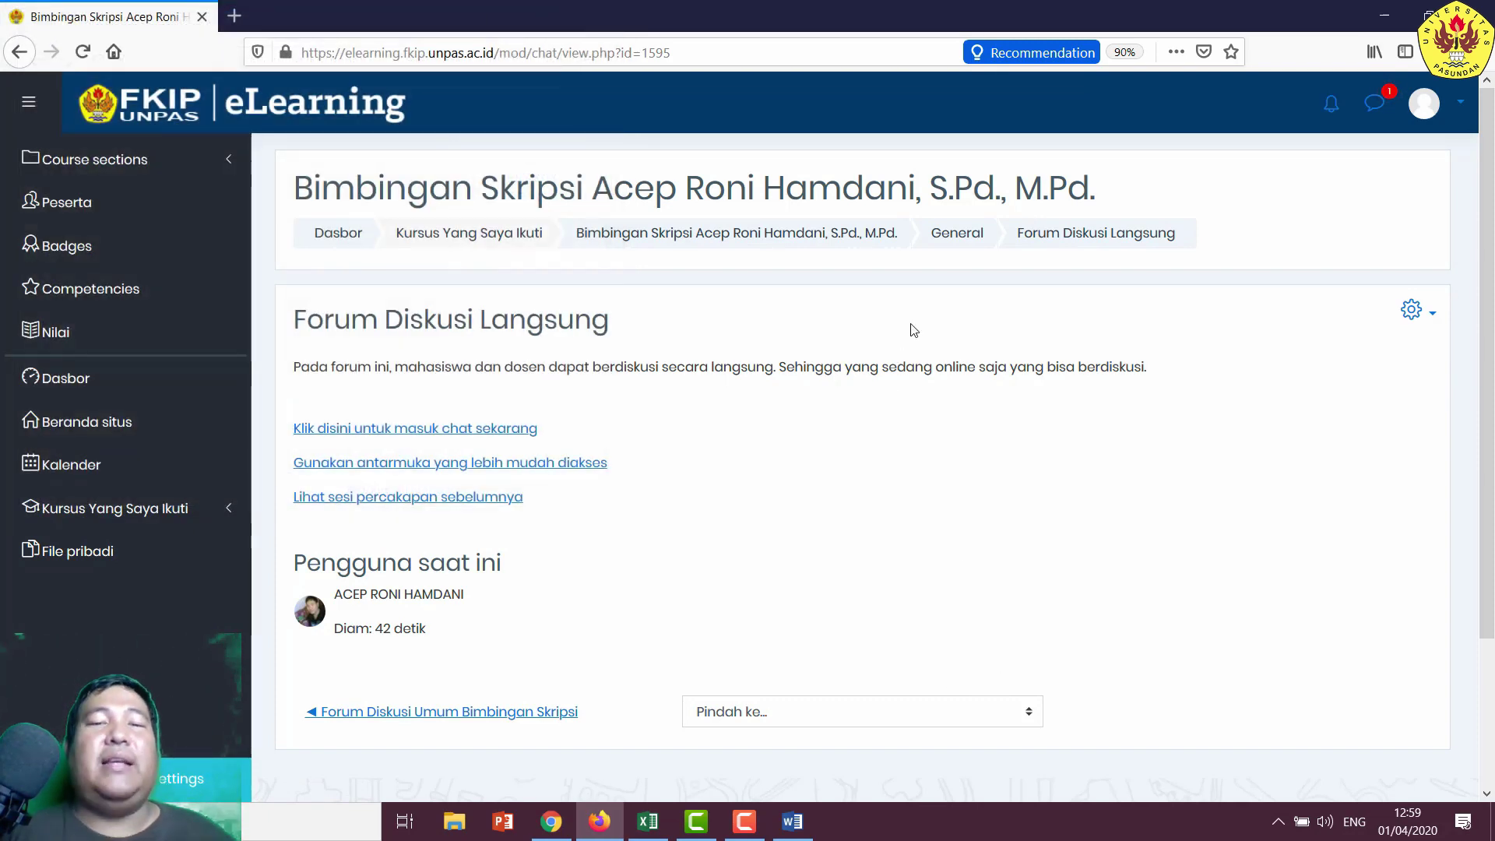
{"action": "left_click", "coordinate": [812, 233]}
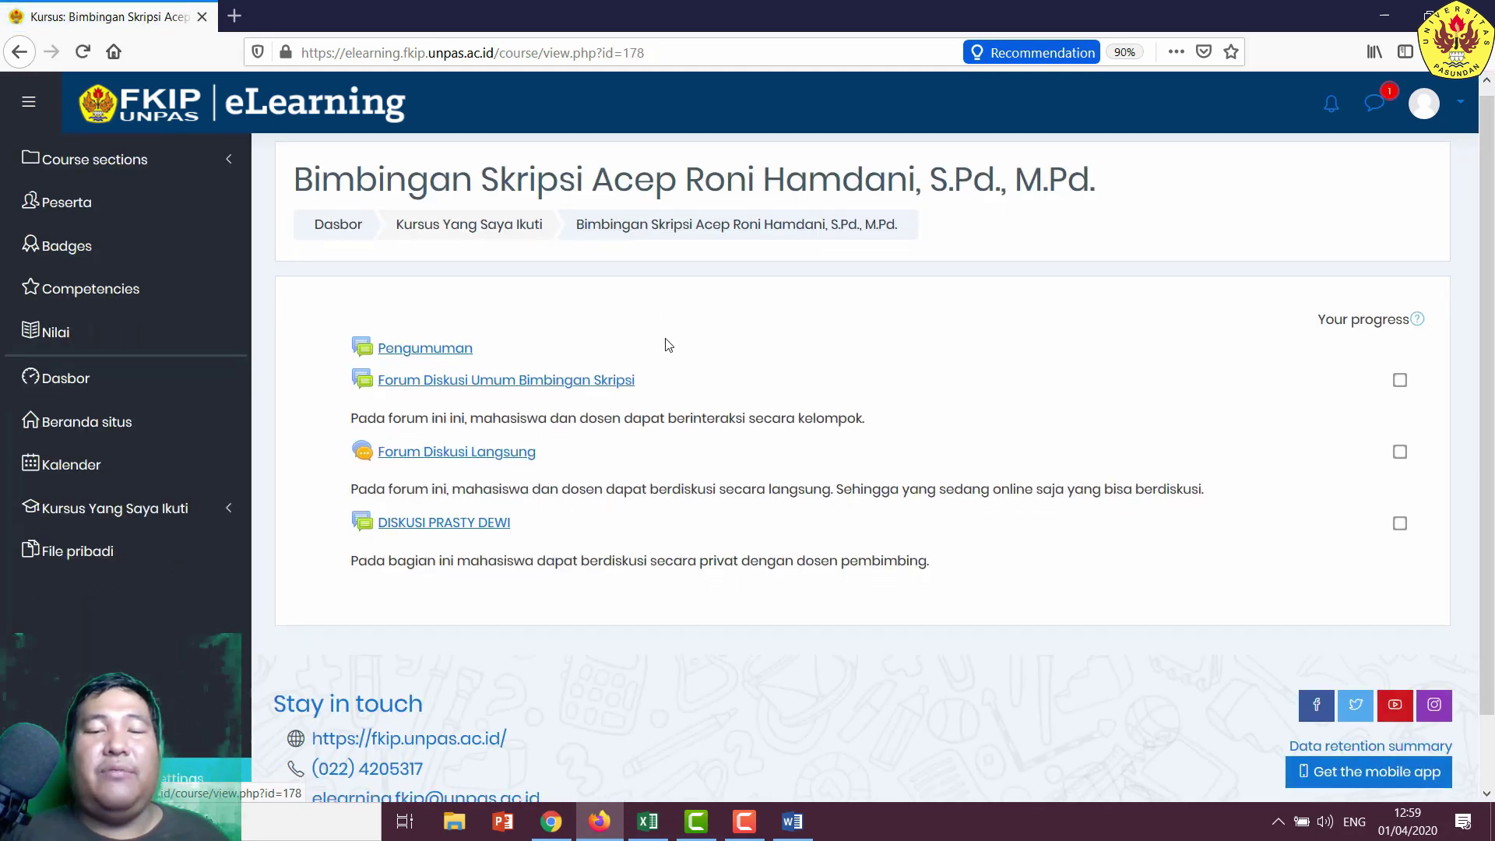
{"action": "scroll", "coordinate": [545, 405], "scroll_direction": "down", "scroll_amount": 2}
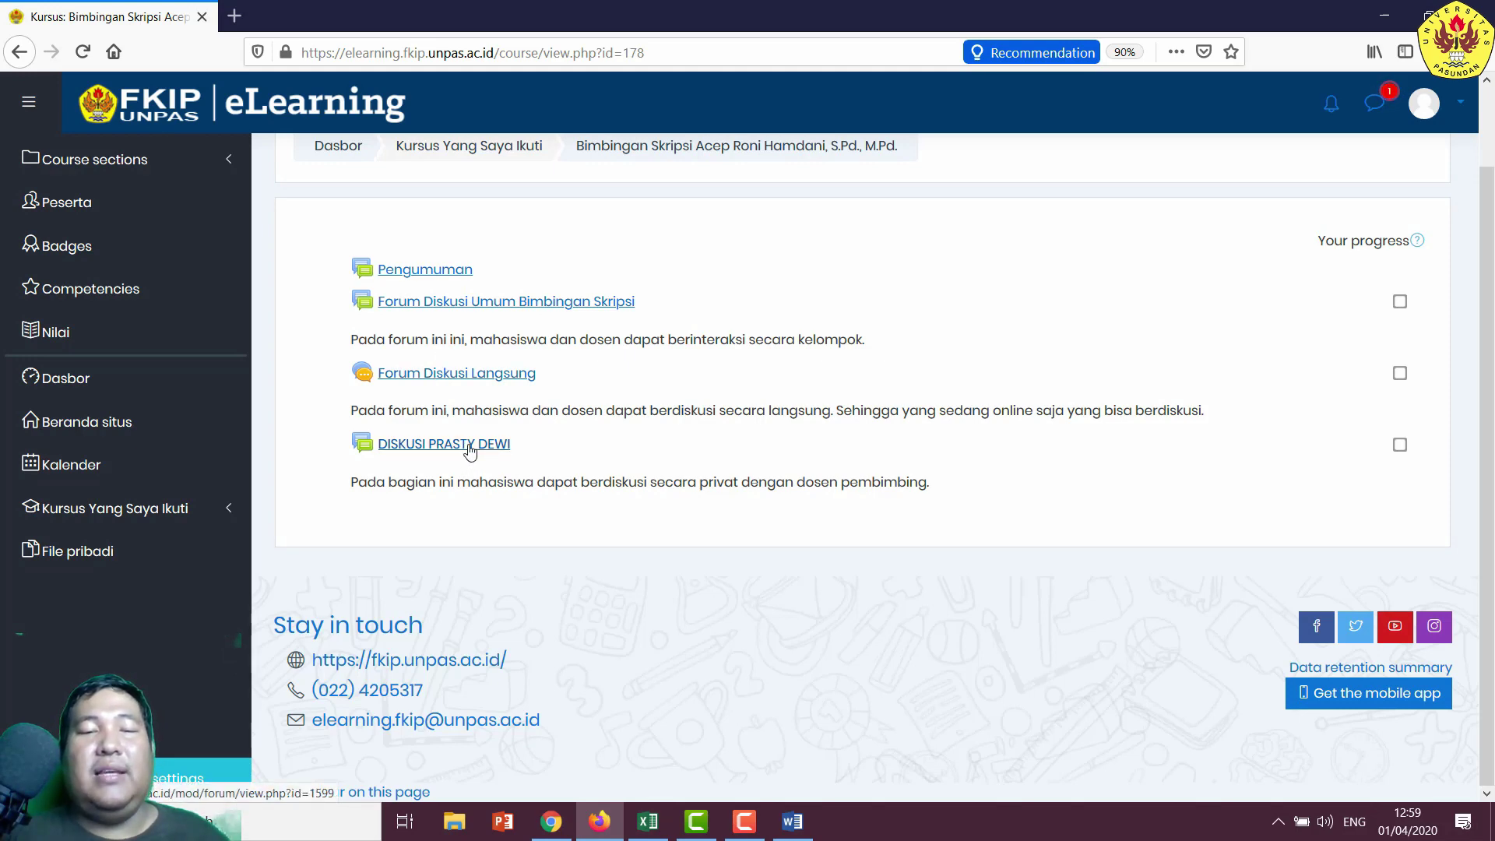
{"action": "left_click", "coordinate": [469, 450]}
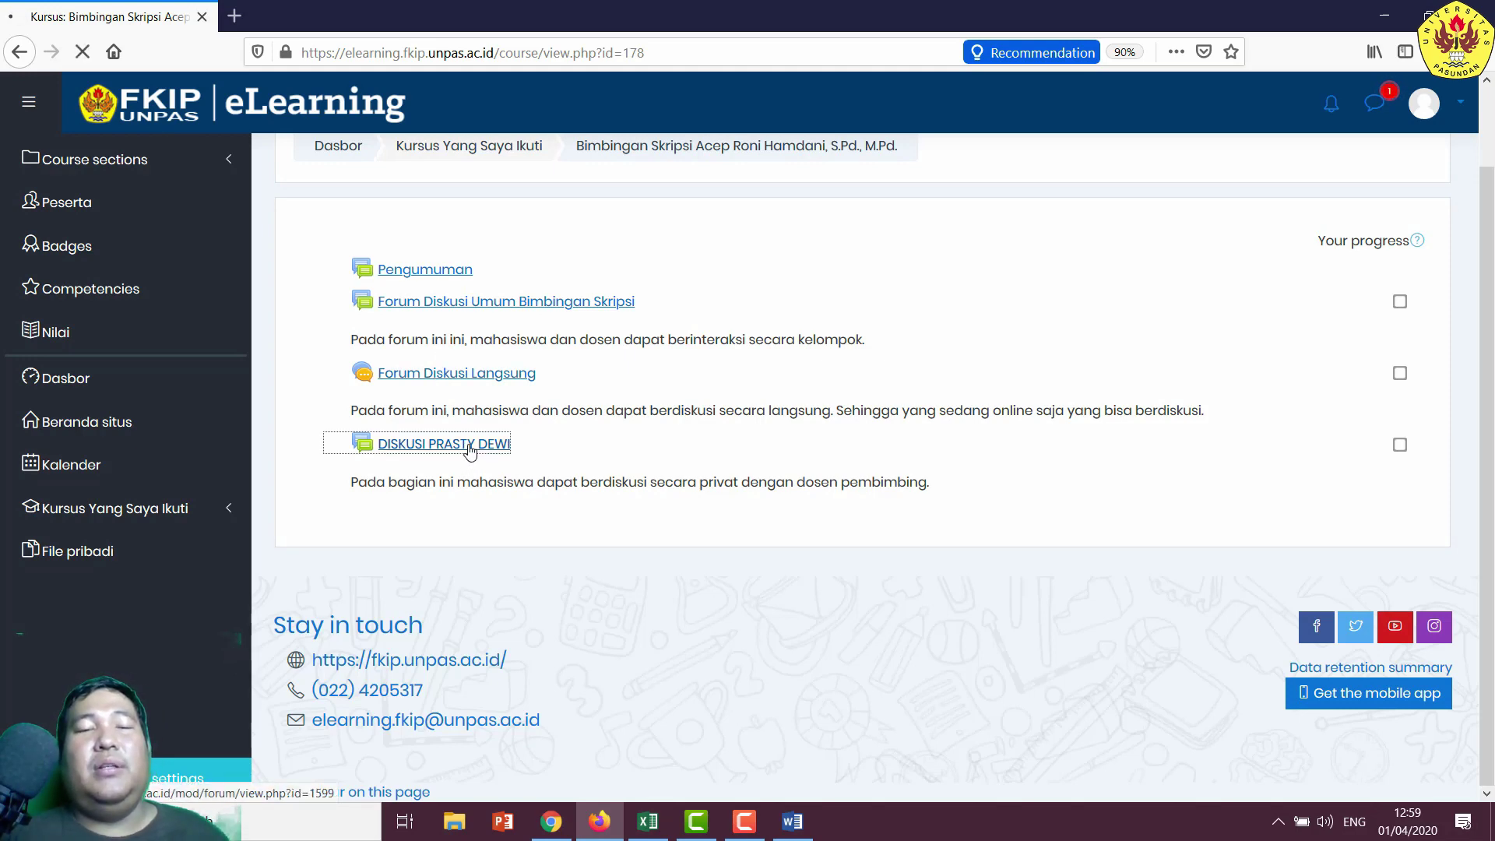
{"action": "scroll", "coordinate": [708, 444], "scroll_direction": "down", "scroll_amount": 2}
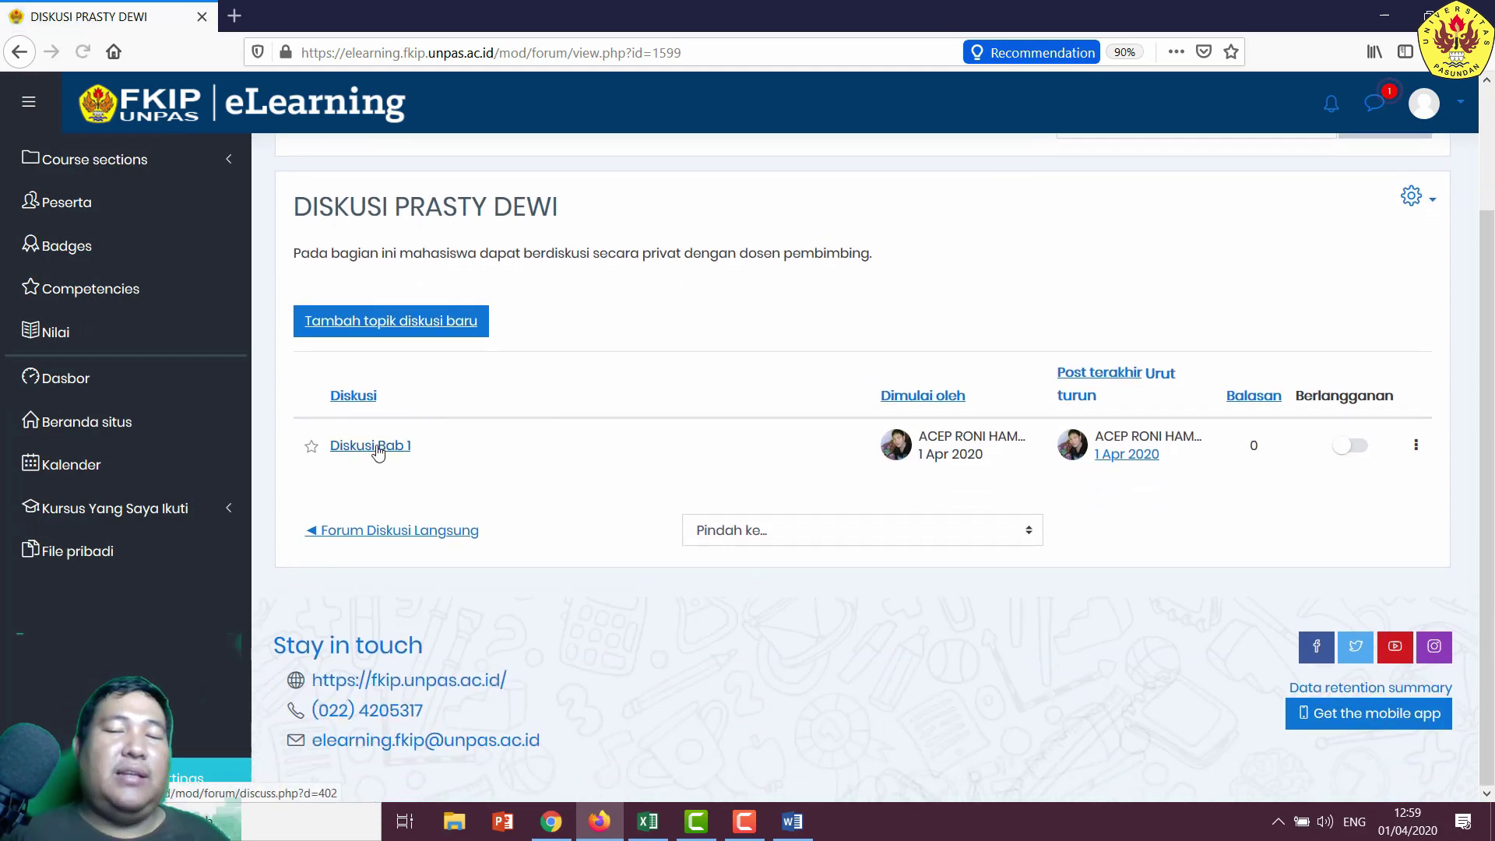
- Reply to Diskusi Bab 1 with 'bapak saya mau bimbingan bab 1, mohon untuk dikoreksi bab 1 saya ini.'
{"action": "left_click", "coordinate": [378, 450]}
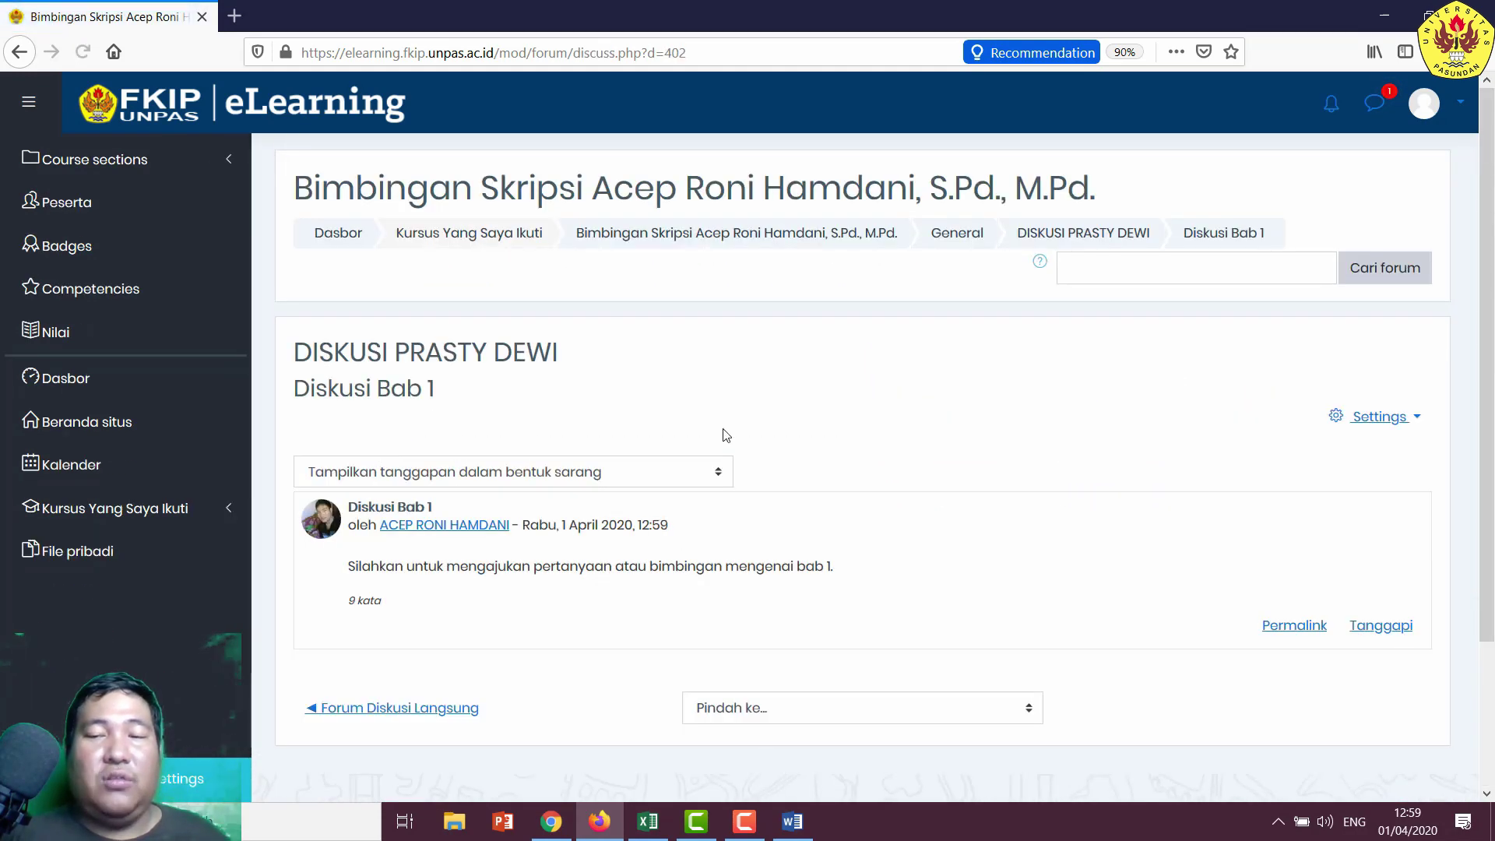
{"action": "scroll", "coordinate": [625, 473], "scroll_direction": "down", "scroll_amount": 2}
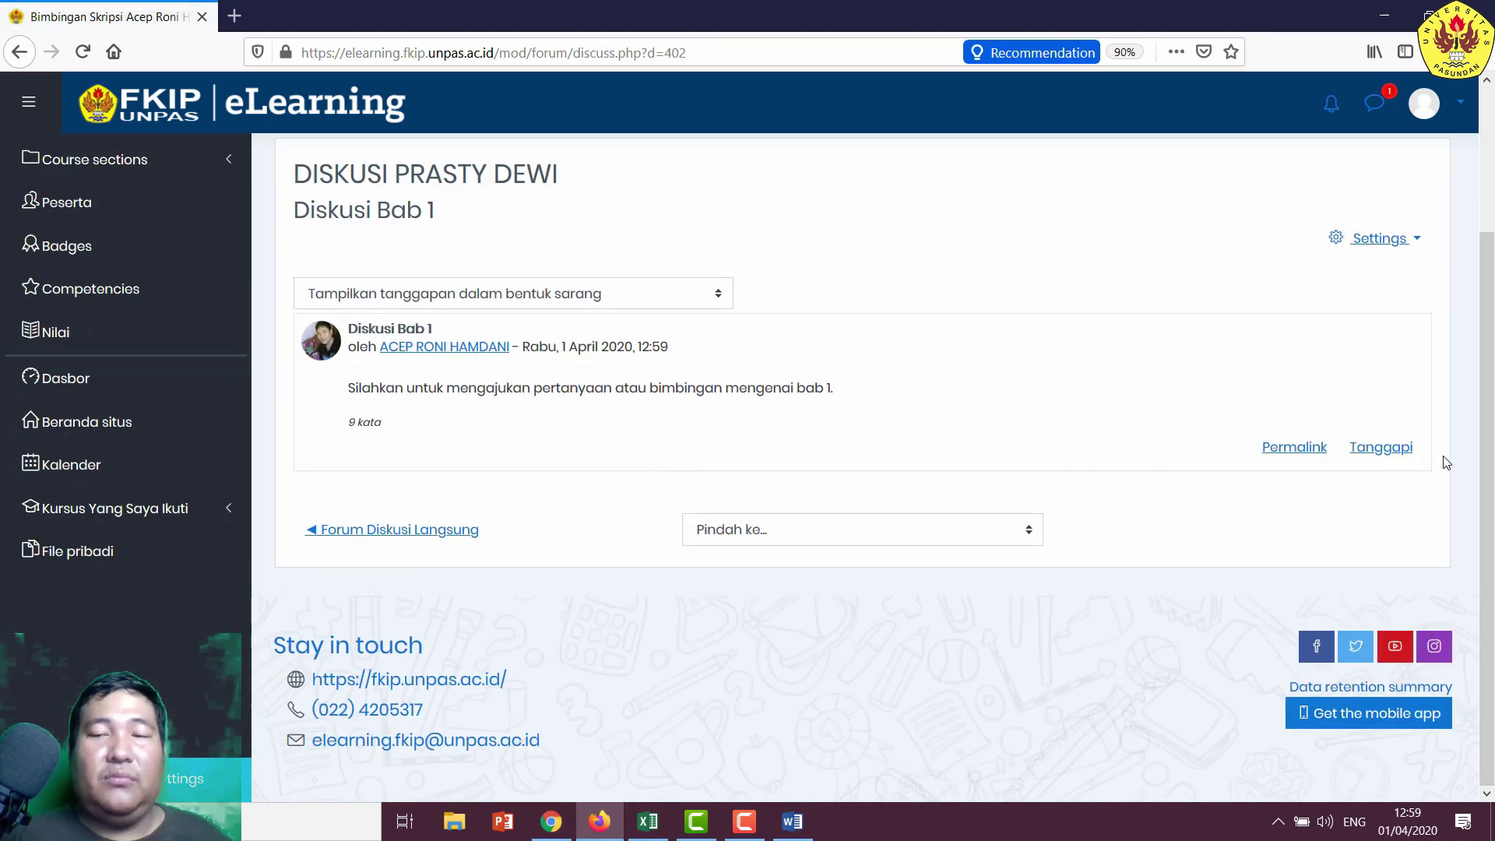
{"action": "left_click", "coordinate": [1382, 448]}
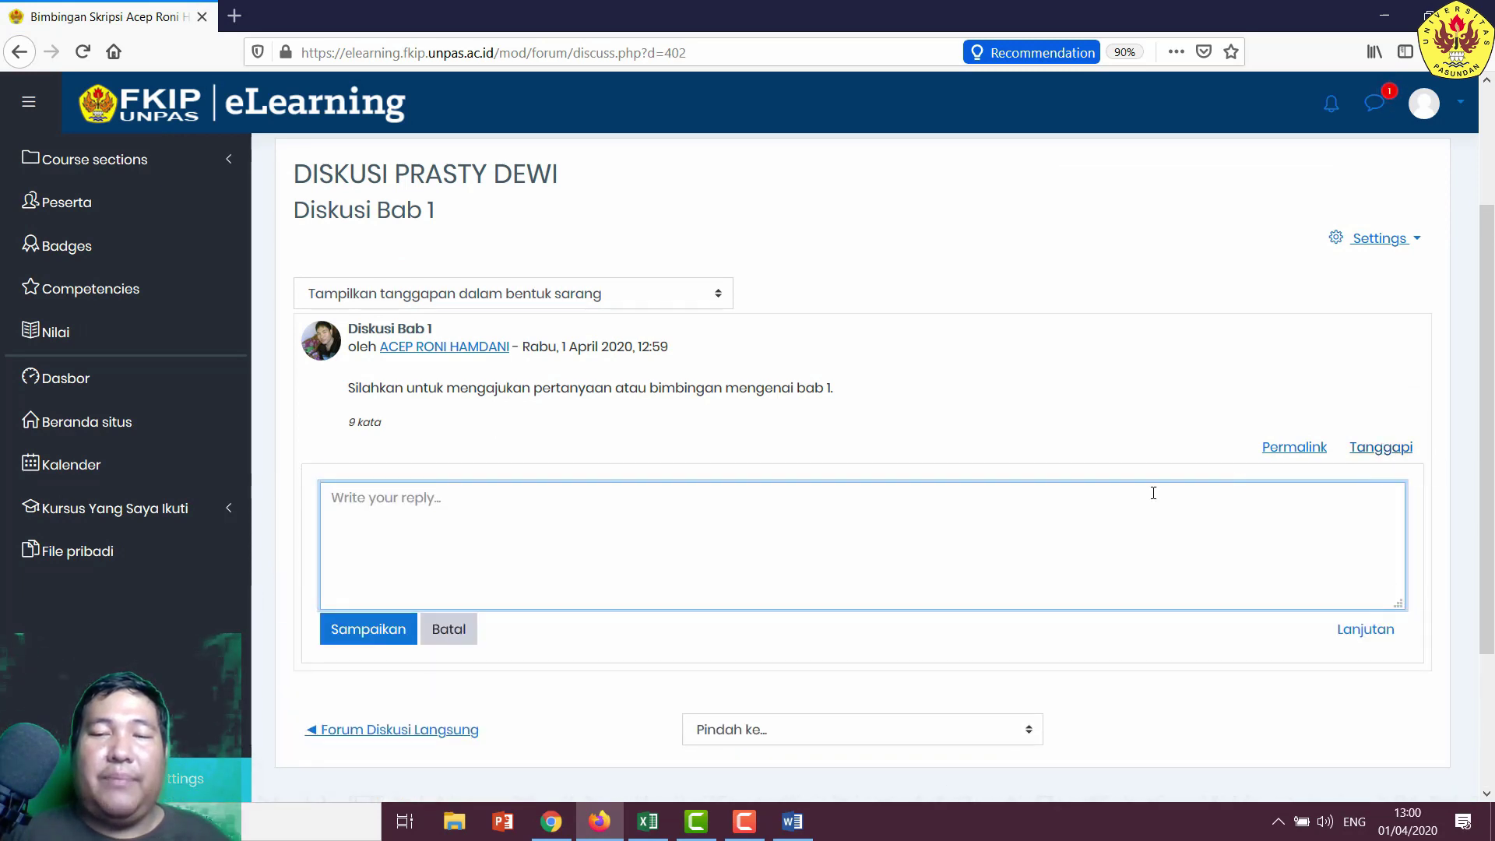
{"action": "type", "text": "bapak"}
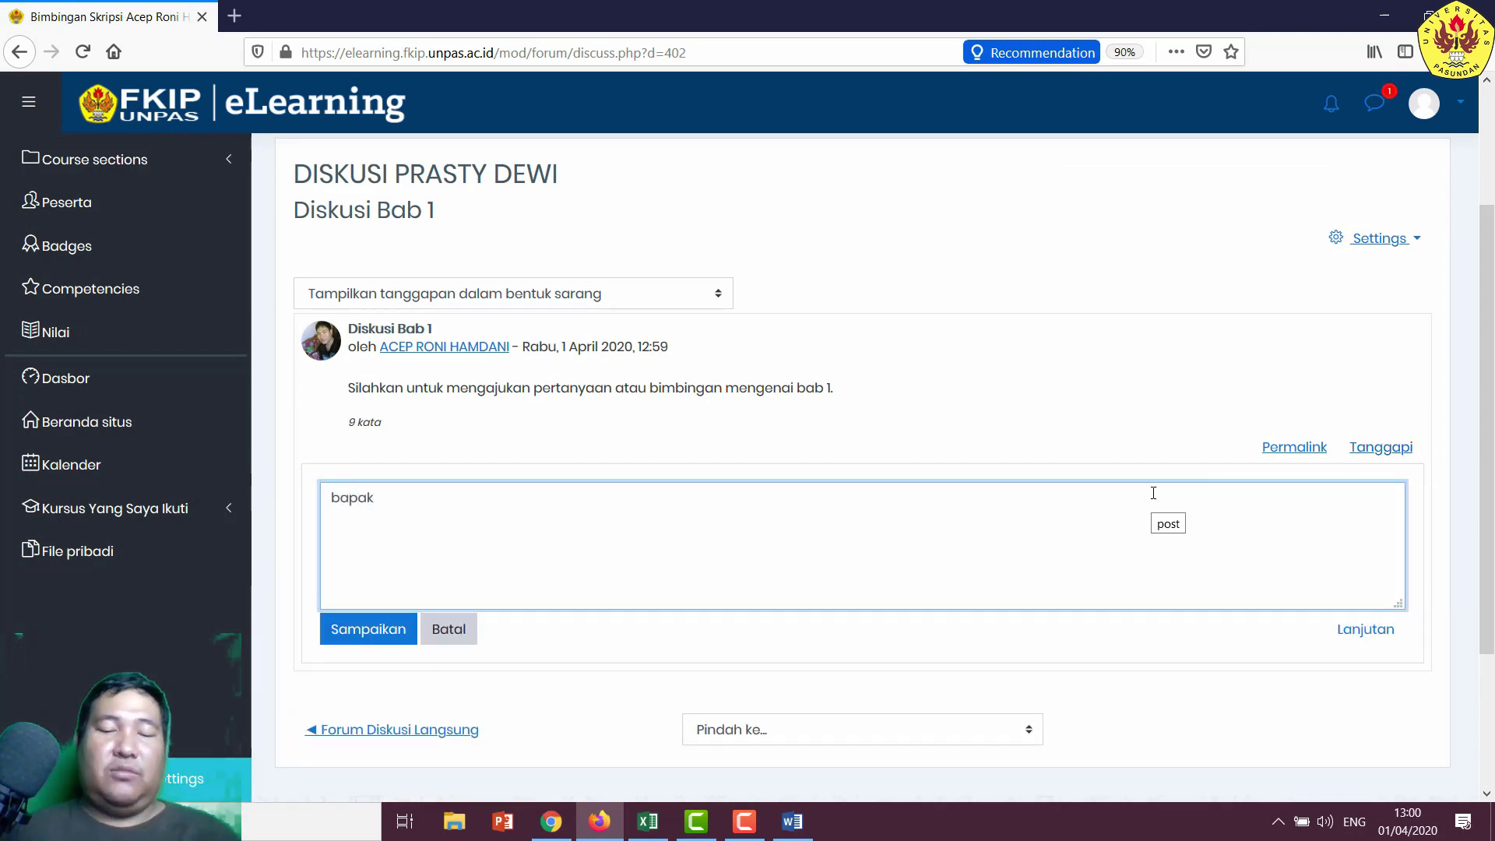
{"action": "type", "text": " saya mau"}
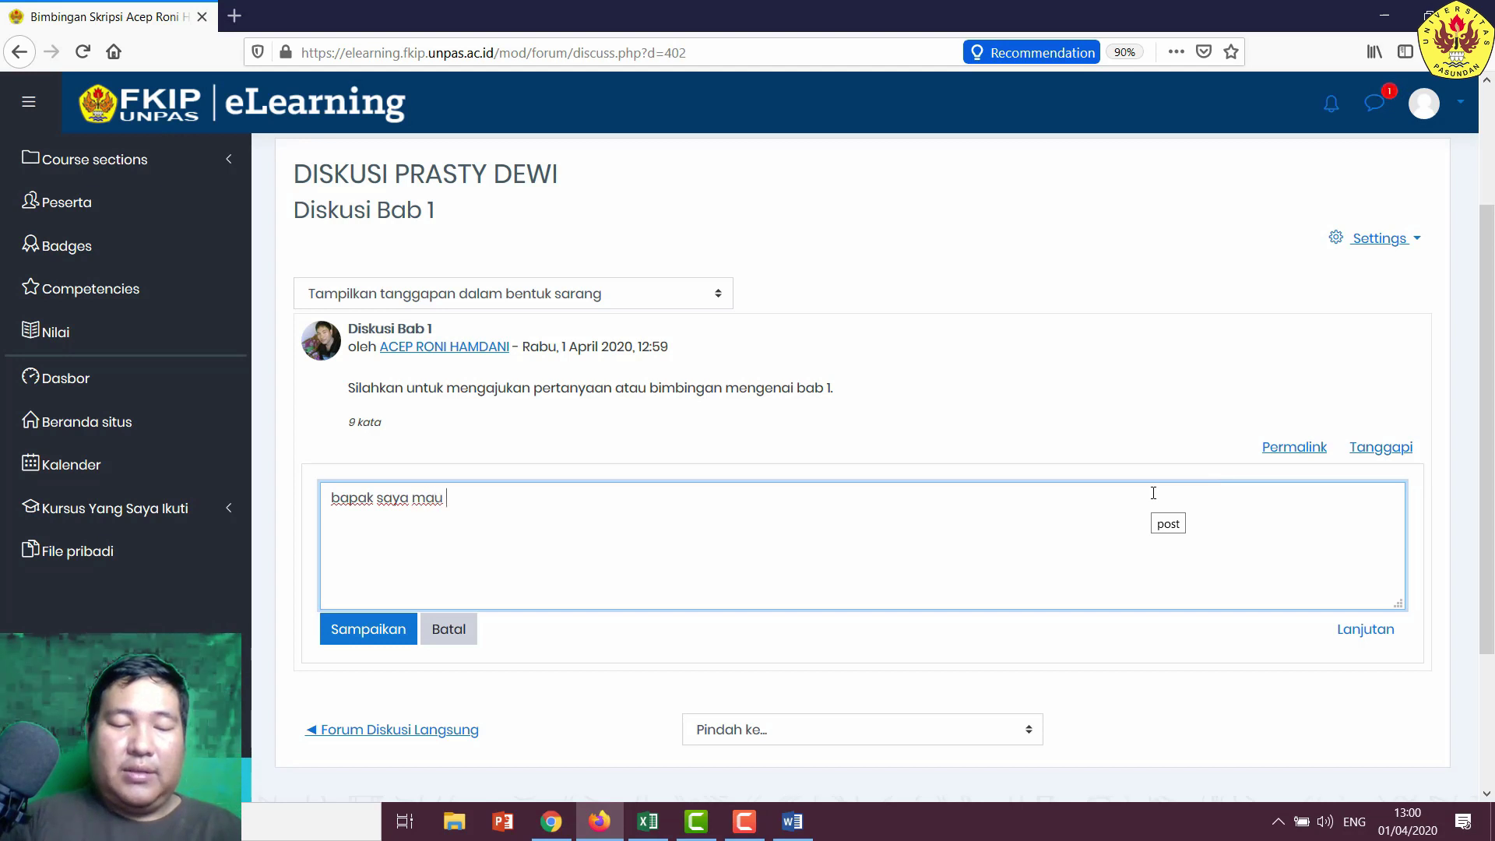
{"action": "type", "text": " bimbingan "}
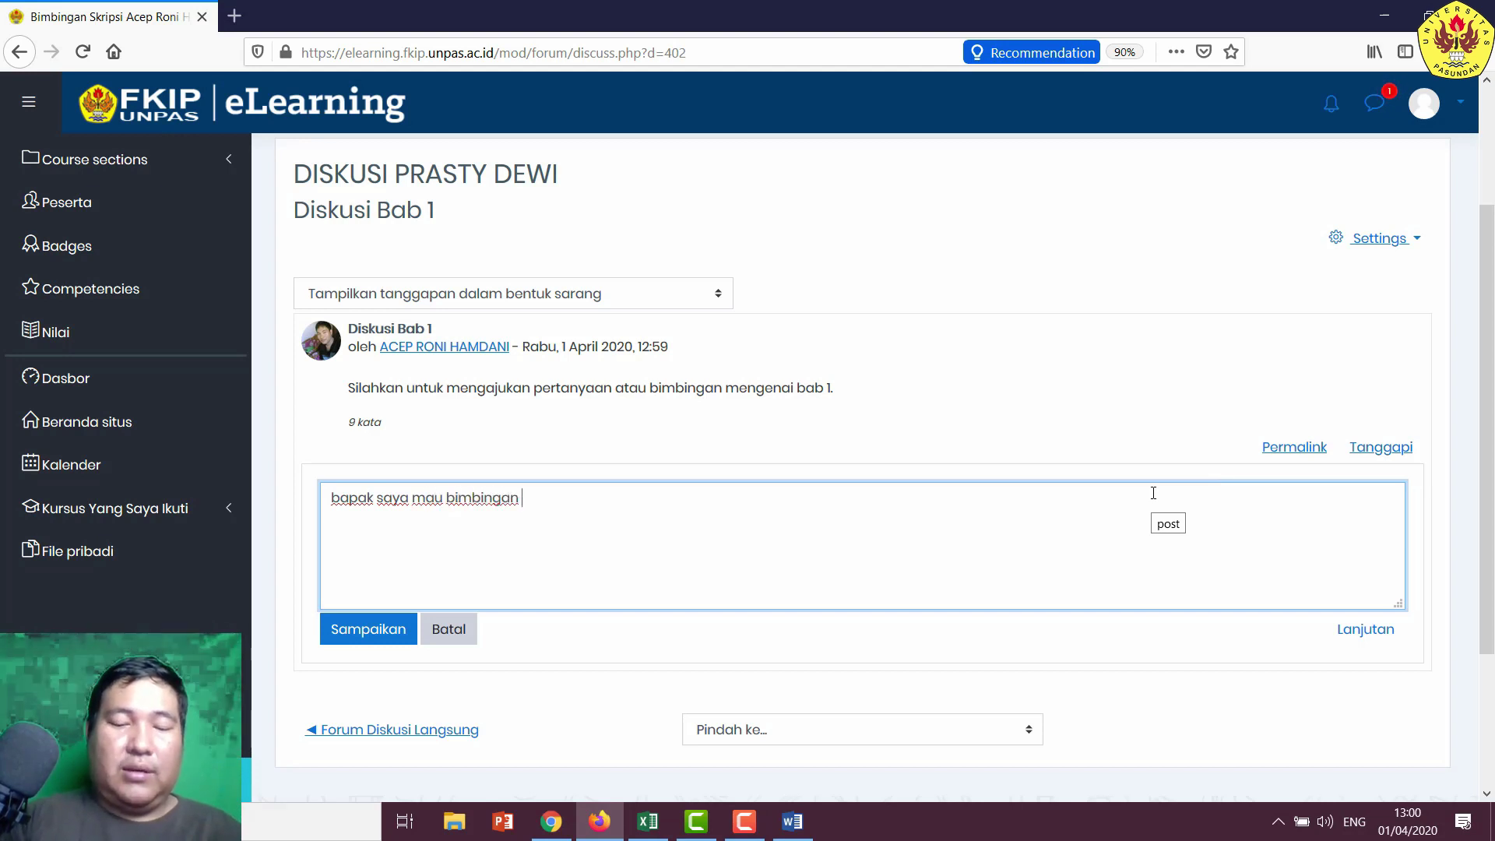
{"action": "type", "text": "bab 1, m"}
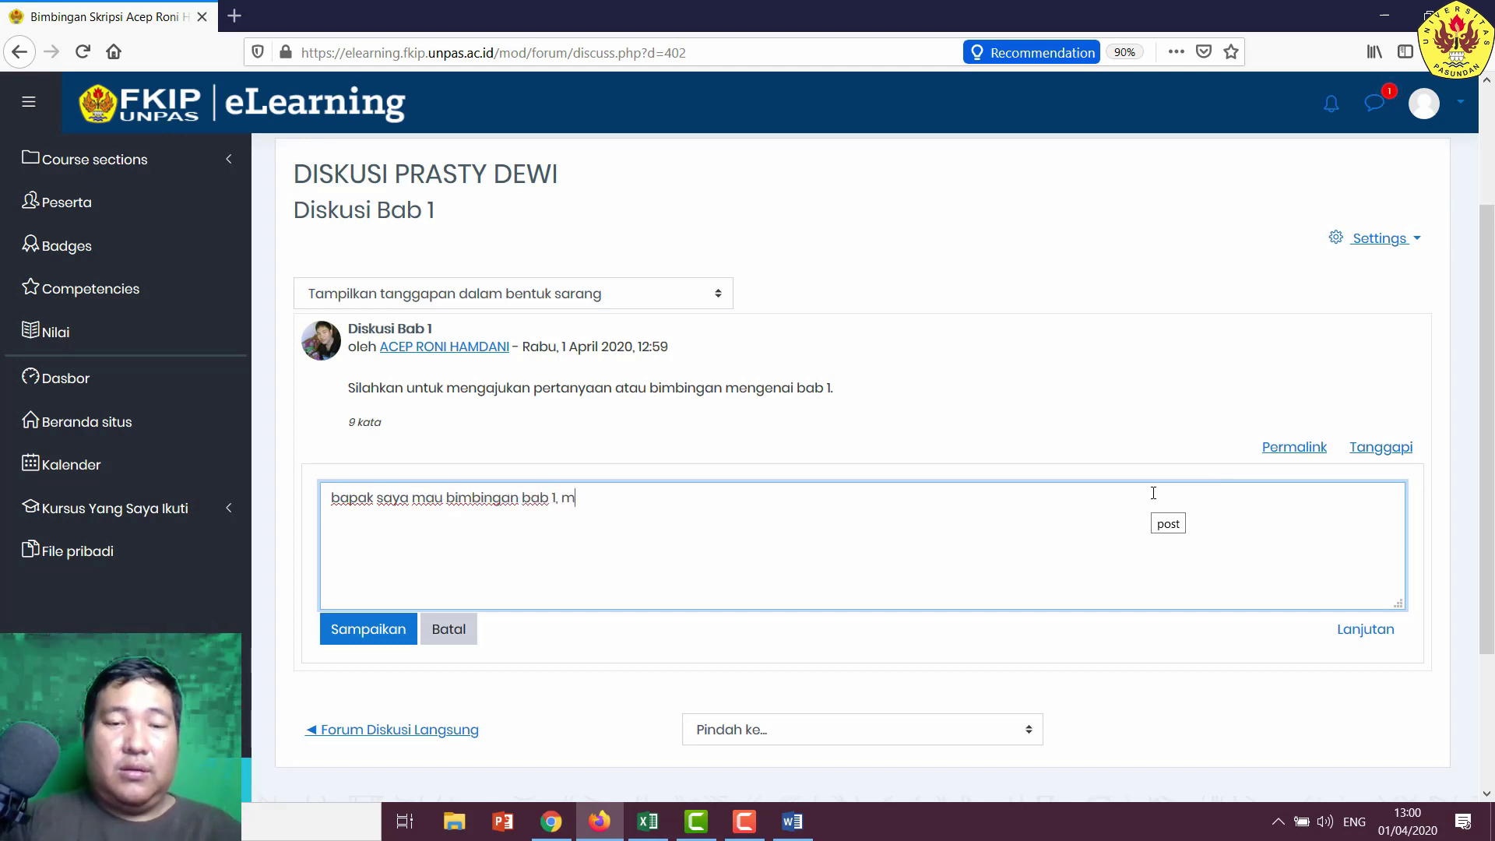
{"action": "type", "text": "ohon untuk"}
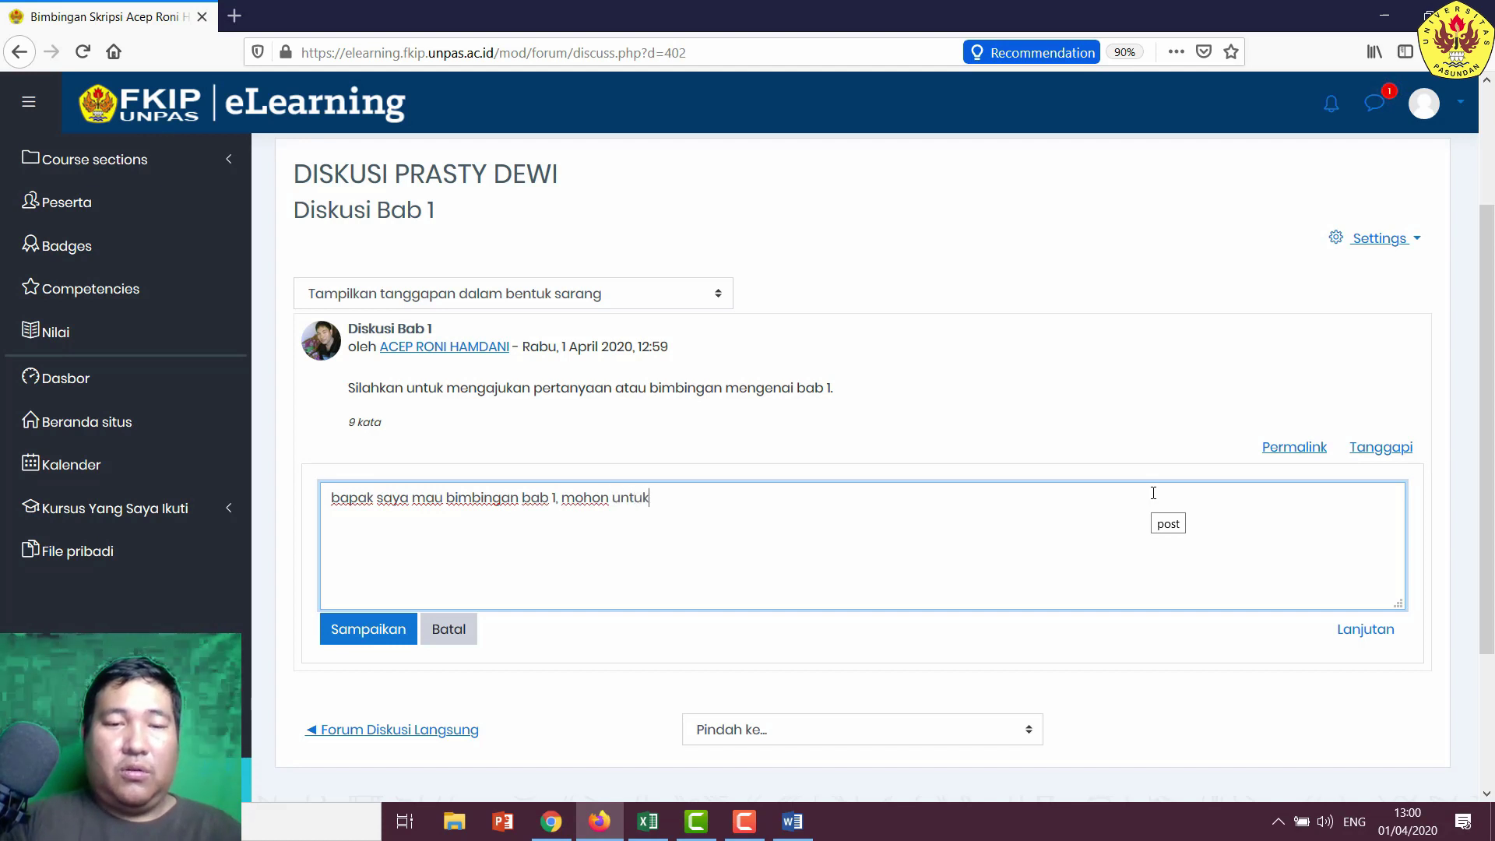
{"action": "type", "text": " dikoreksi"}
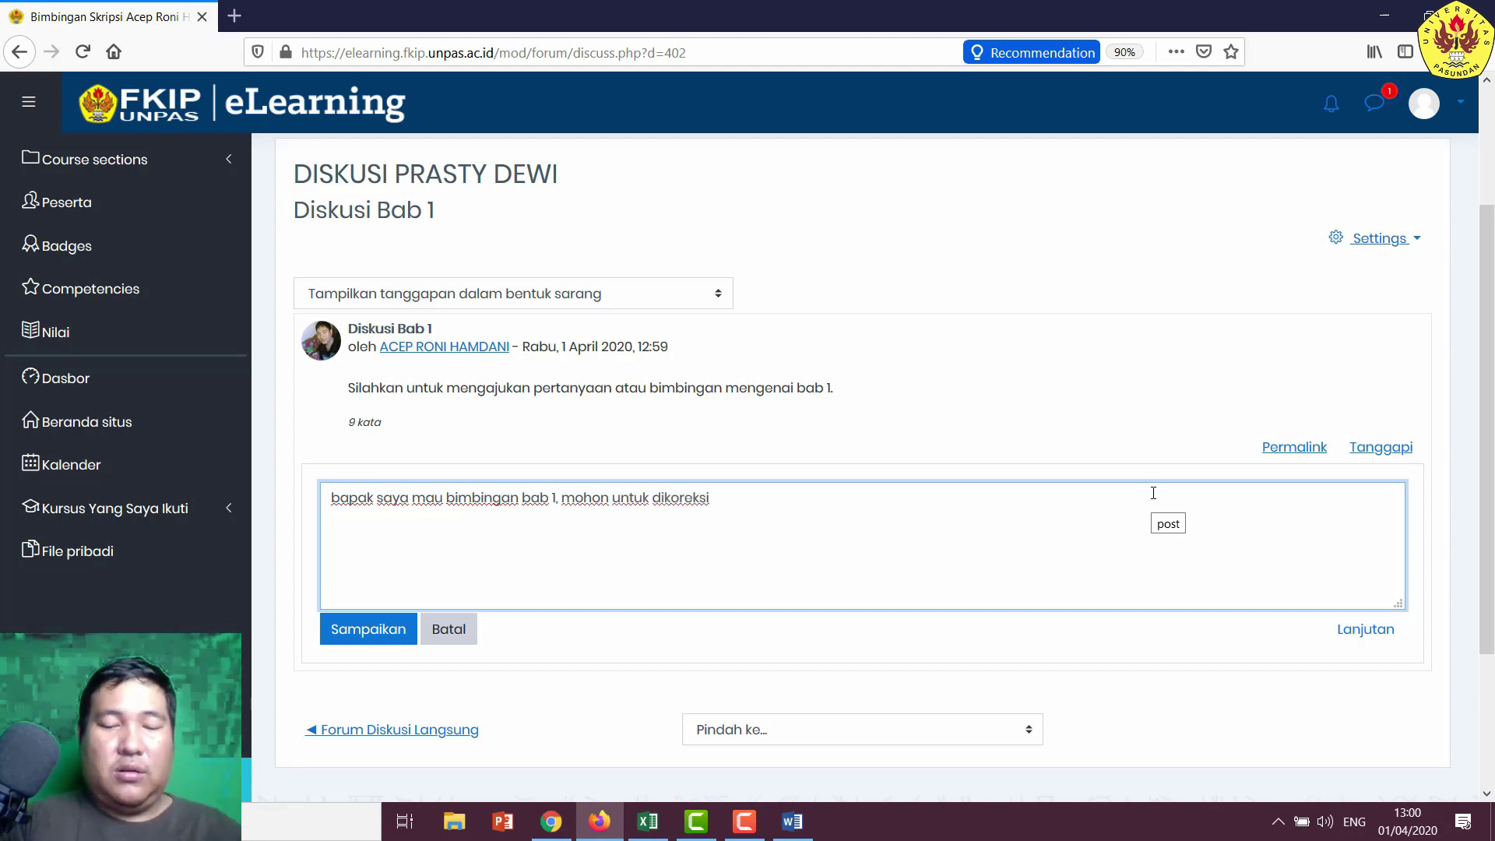
{"action": "type", "text": " bab 1 say"}
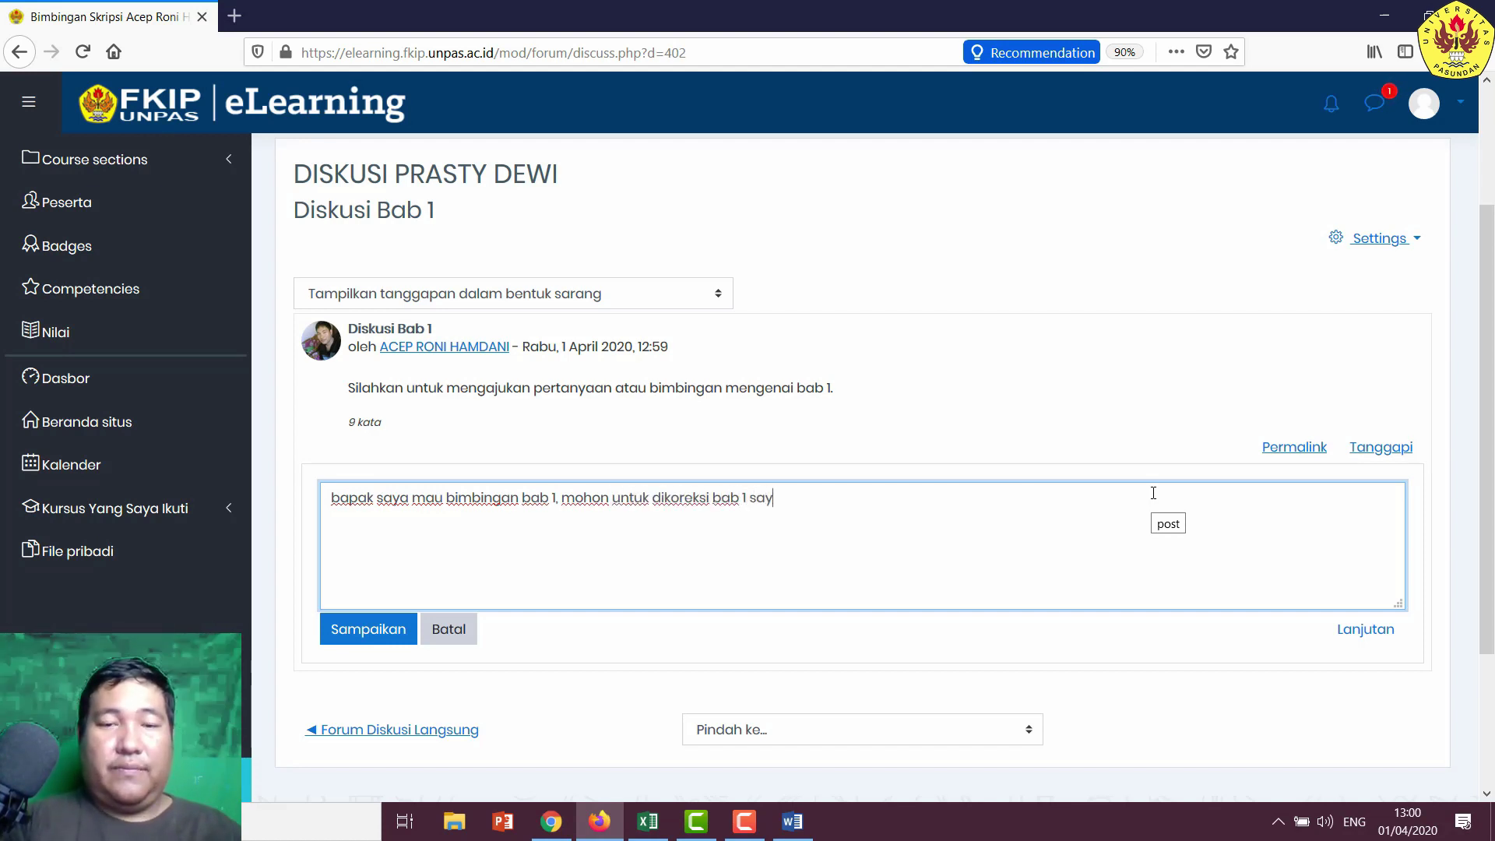
{"action": "type", "text": "a ui"}
{"action": "key", "text": "BackSpace"}
{"action": "key", "text": "BackSpace"}
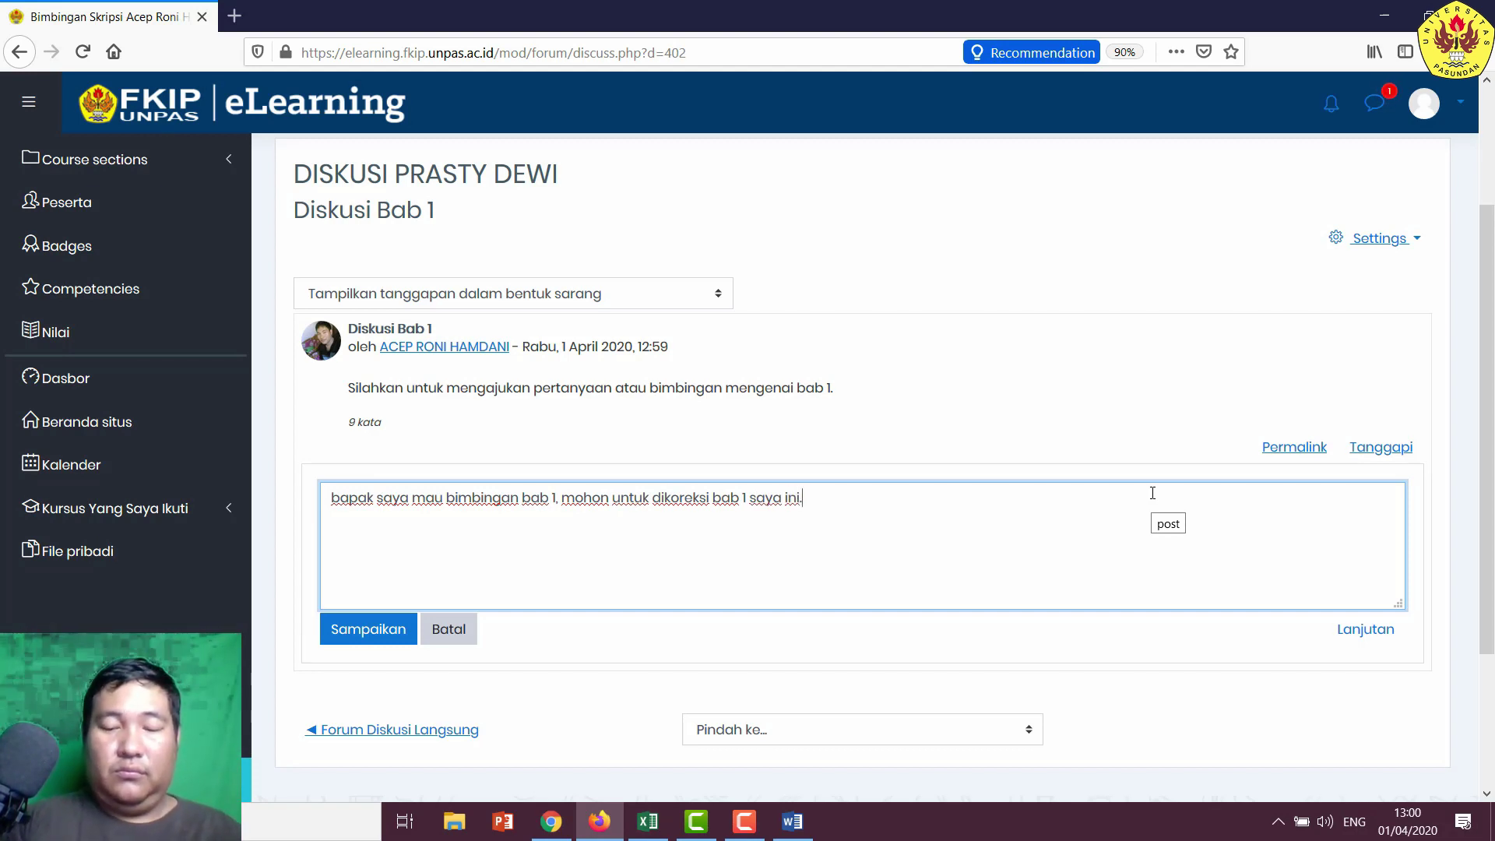
{"action": "left_click", "coordinate": [1371, 633]}
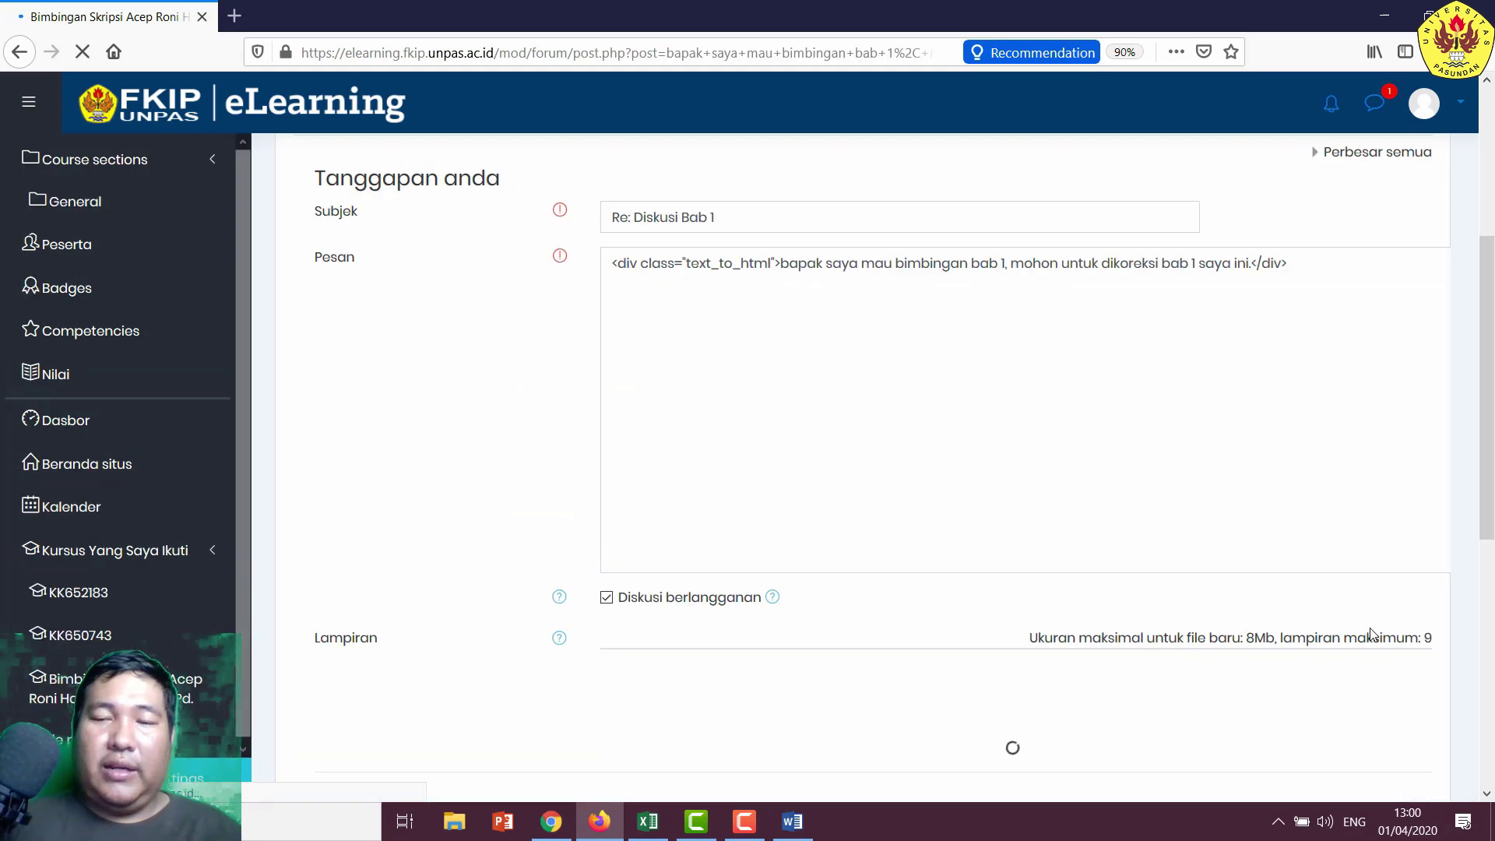
- Begin attaching a file to the reply by browsing the UNPAS (F:) drive
{"action": "scroll", "coordinate": [832, 355], "scroll_direction": "down", "scroll_amount": 3}
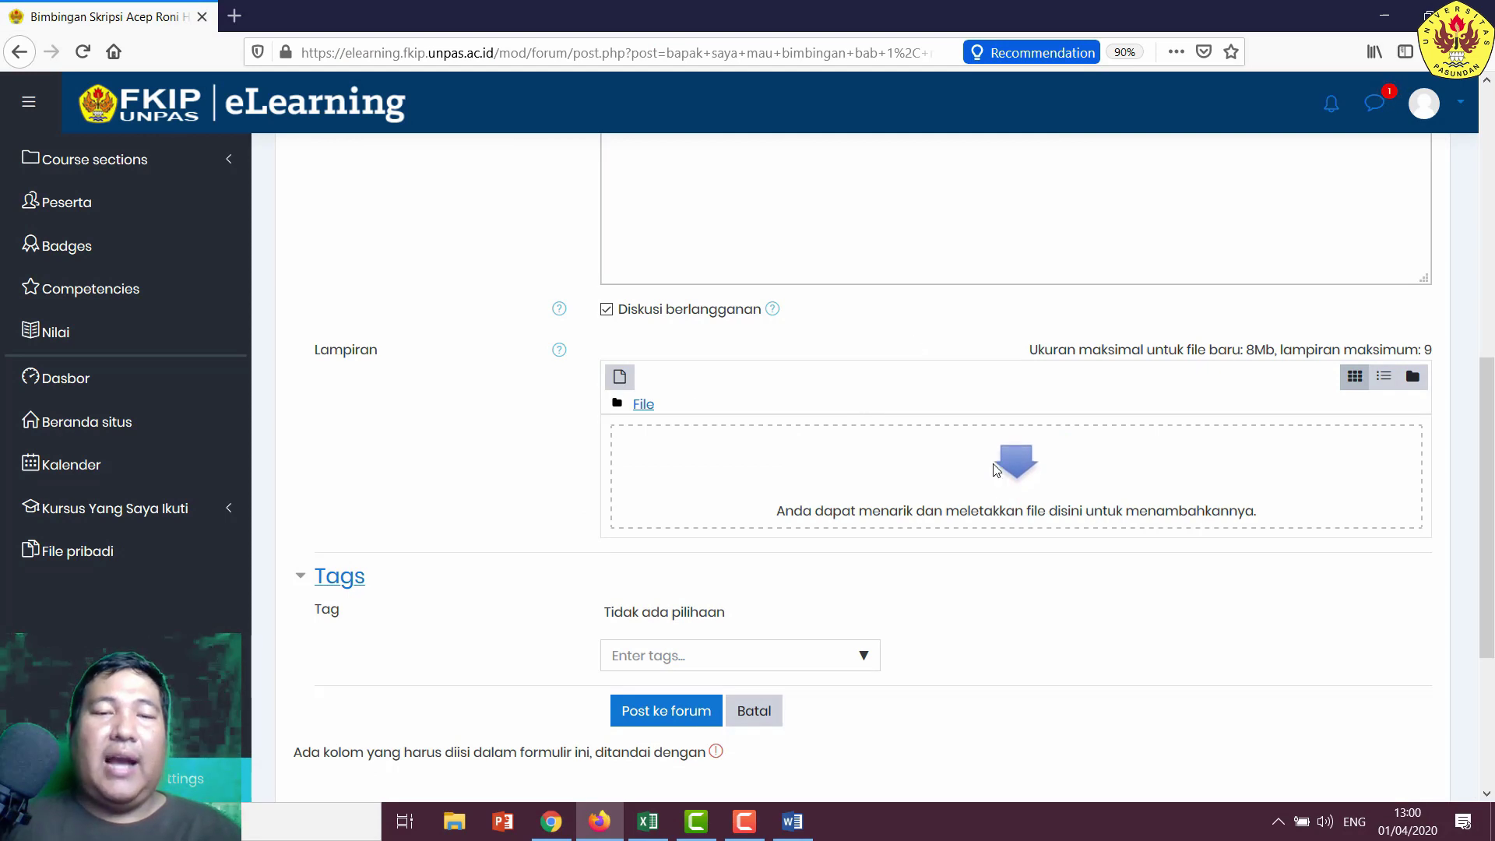
{"action": "left_click", "coordinate": [1017, 477]}
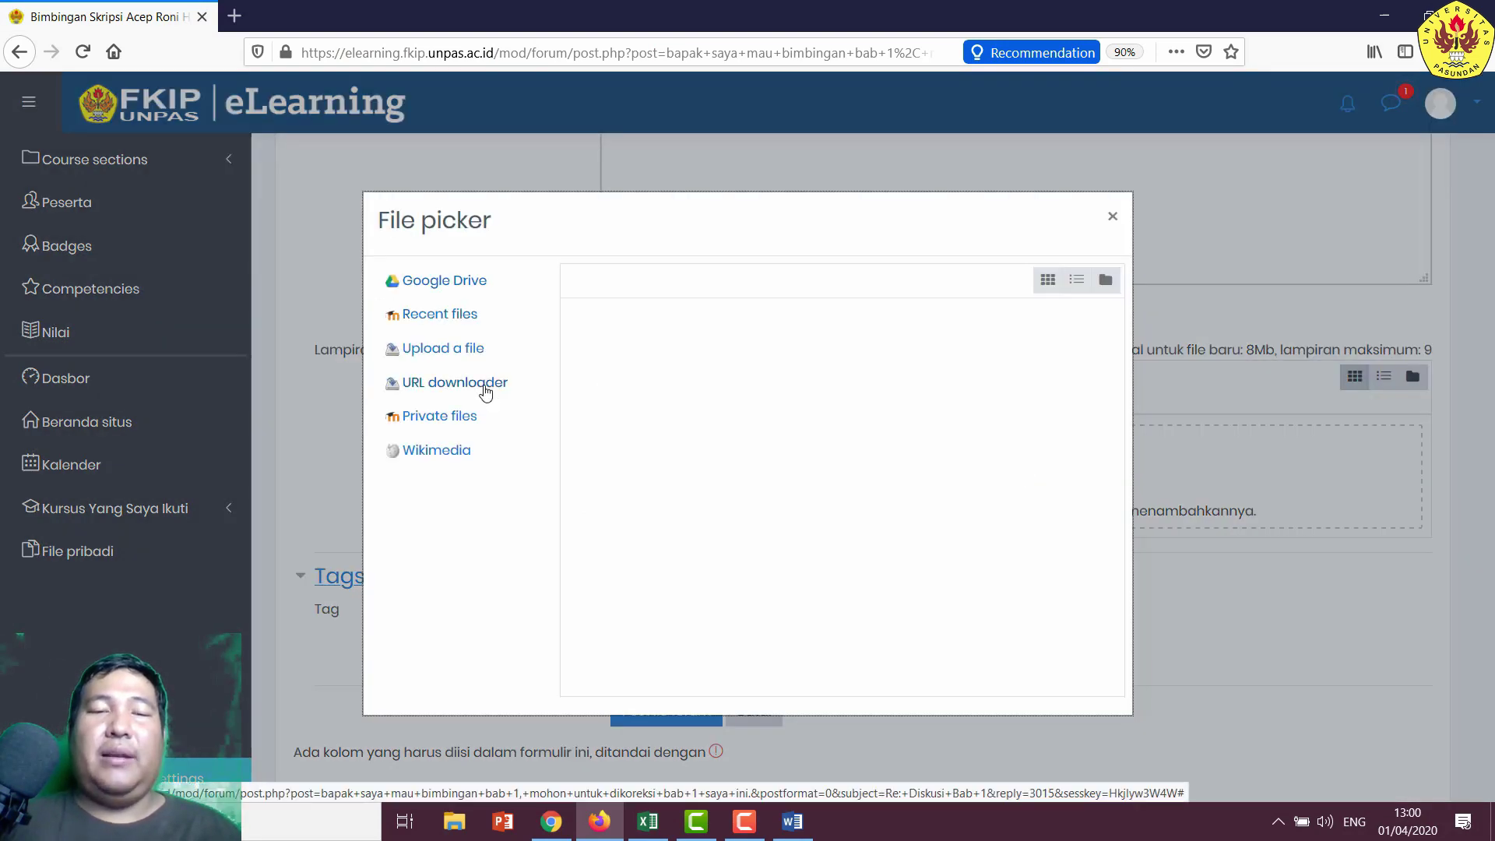
{"action": "left_click", "coordinate": [458, 351]}
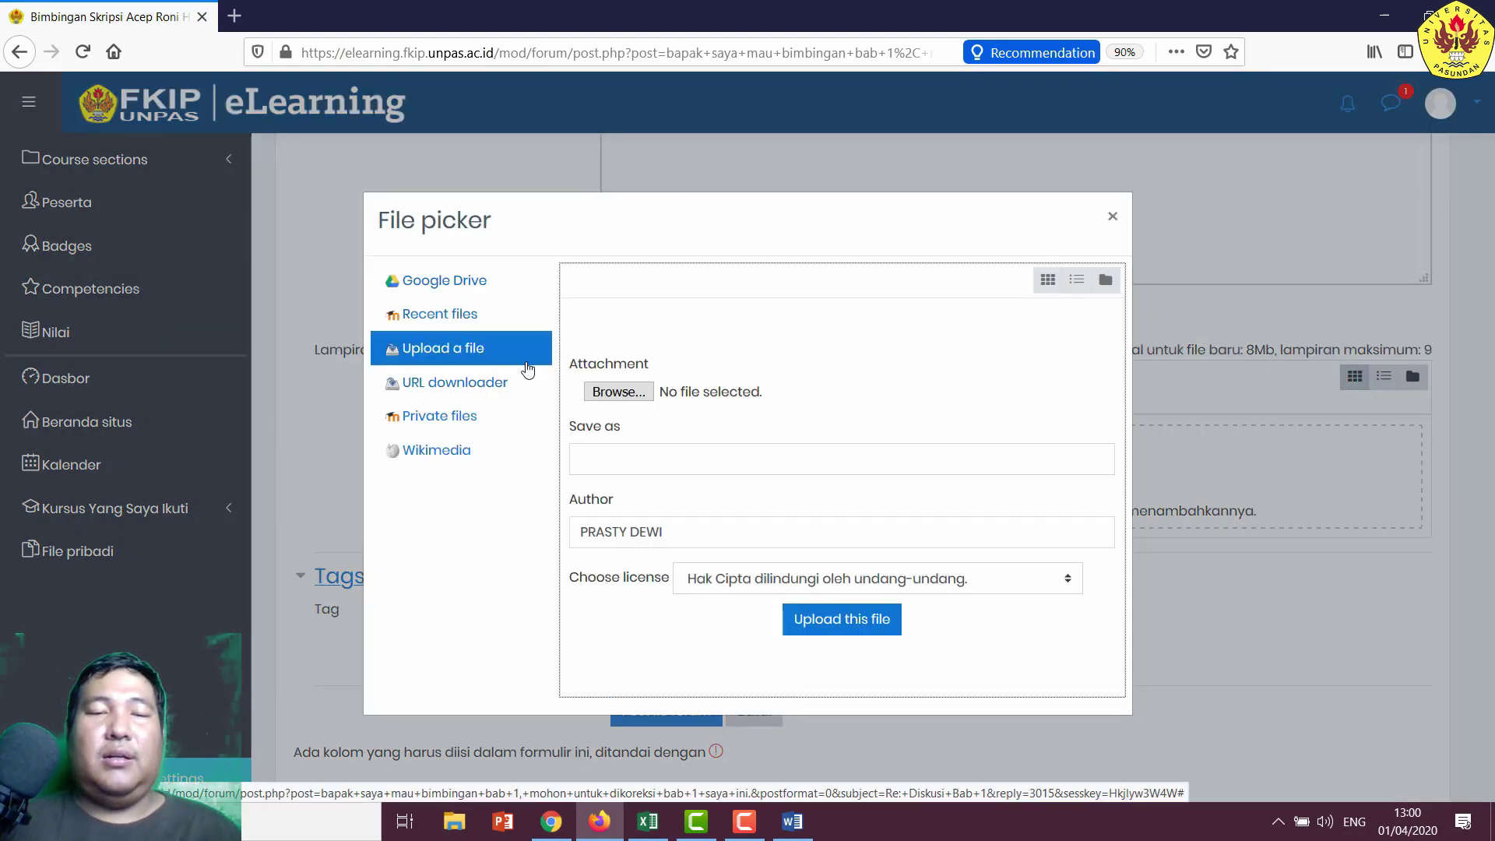
{"action": "left_click", "coordinate": [609, 393]}
{"action": "scroll", "coordinate": [357, 203], "scroll_direction": "down", "scroll_amount": 2}
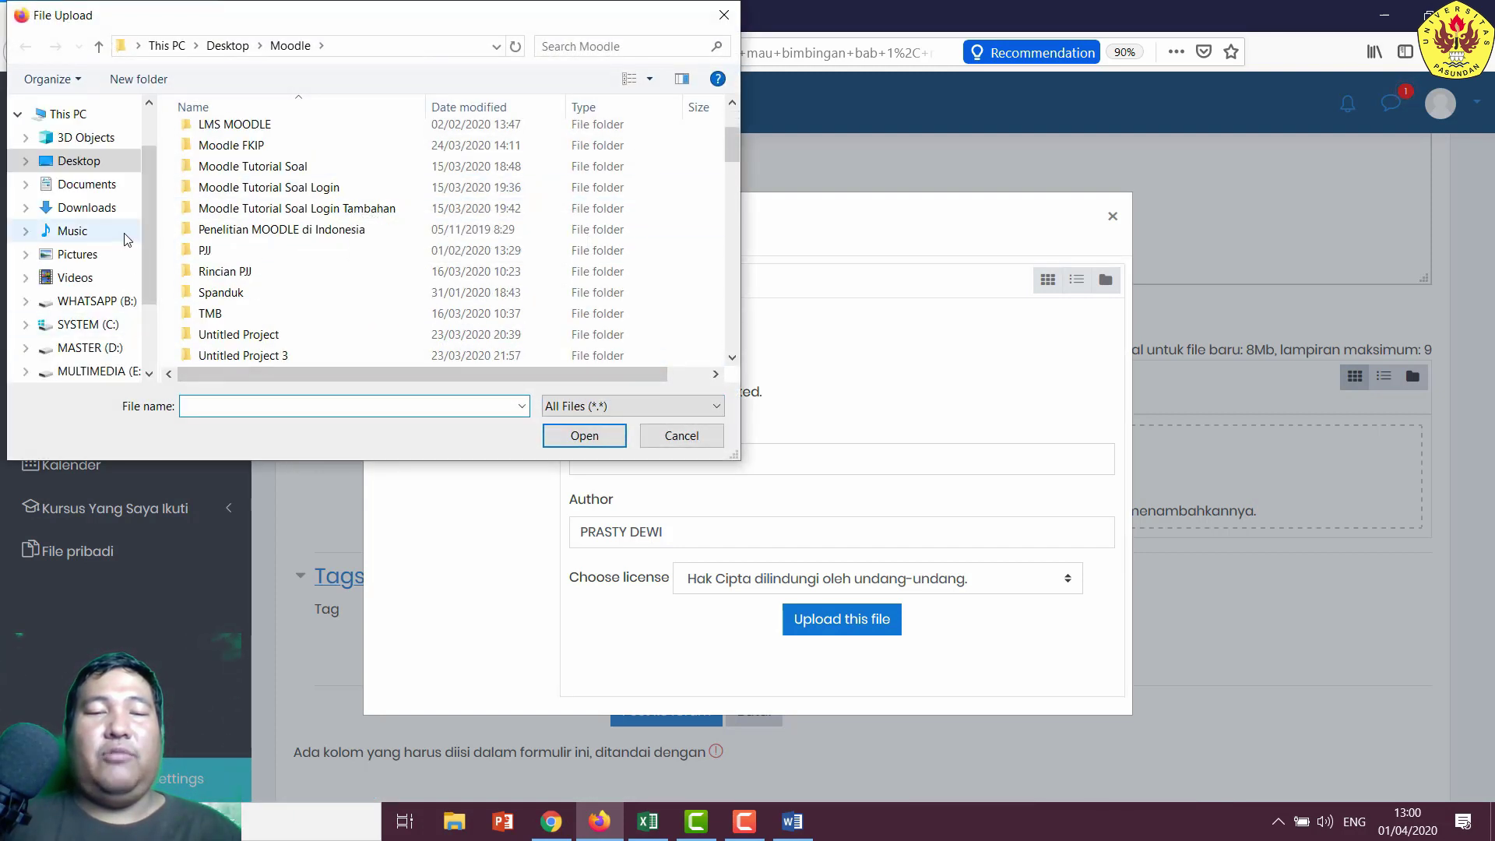
{"action": "scroll", "coordinate": [122, 272], "scroll_direction": "down", "scroll_amount": 2}
{"action": "left_click", "coordinate": [93, 270]}
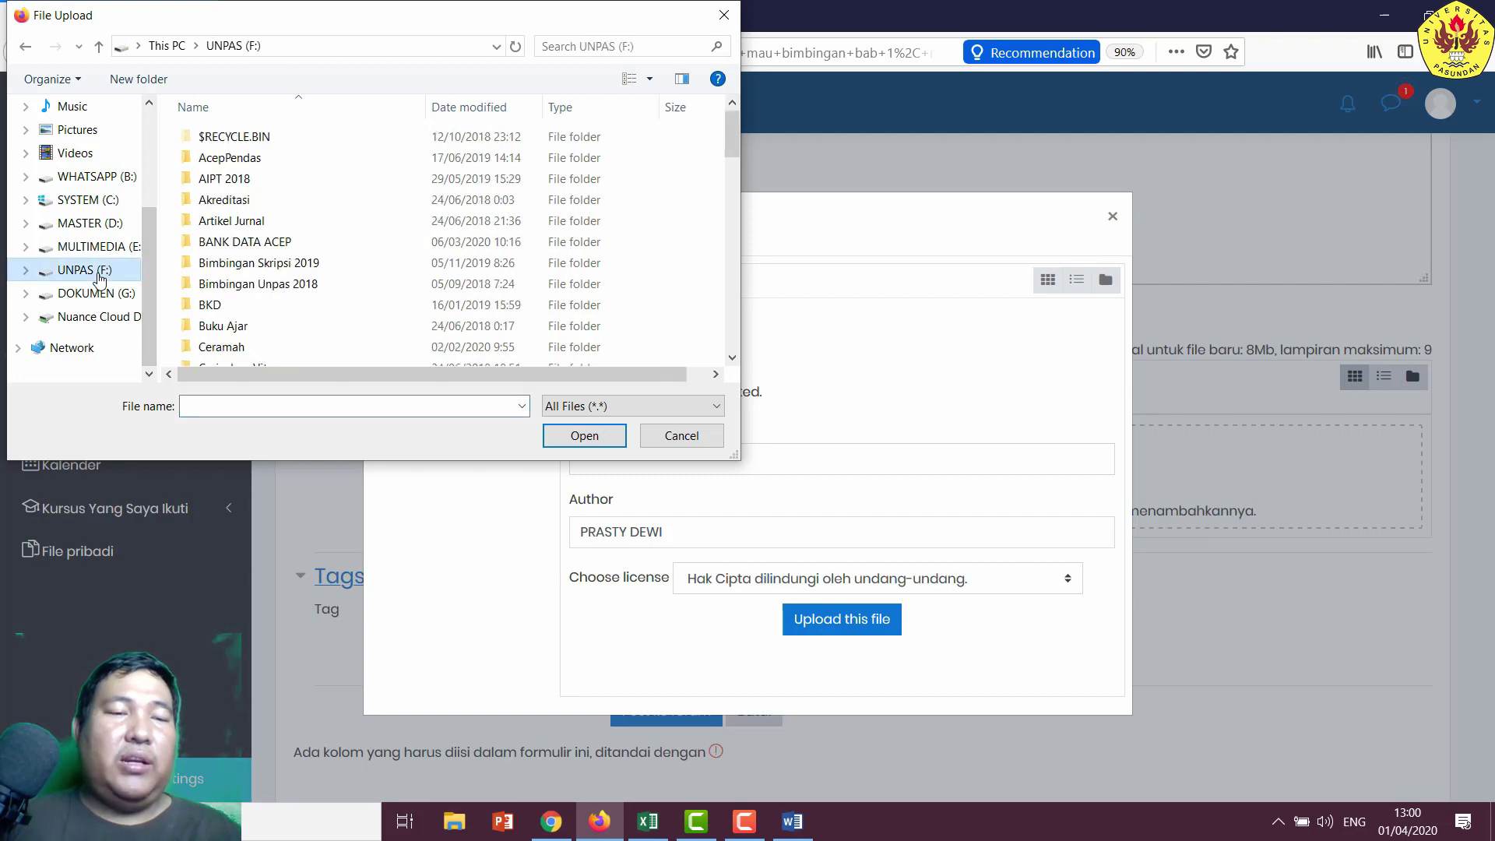
- Upload Soal UAS Pedagogik PGSD 2017.docx from Mata Kuliah > Pedagogik as the reply's attachment
{"action": "scroll", "coordinate": [317, 233], "scroll_direction": "down", "scroll_amount": 6}
{"action": "scroll", "coordinate": [317, 231], "scroll_direction": "down", "scroll_amount": 3}
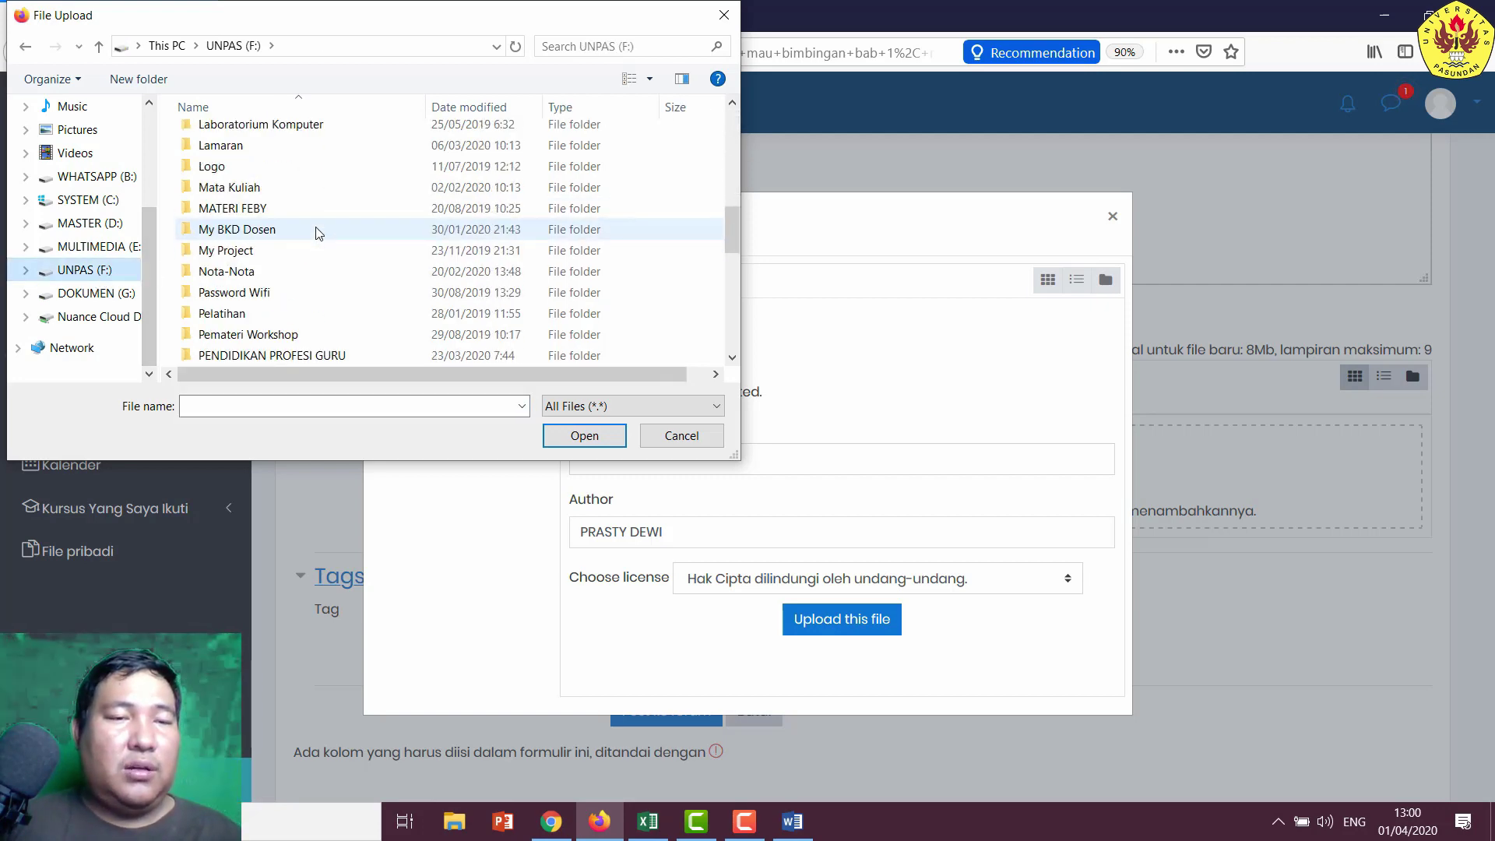
{"action": "scroll", "coordinate": [314, 206], "scroll_direction": "up", "scroll_amount": 1}
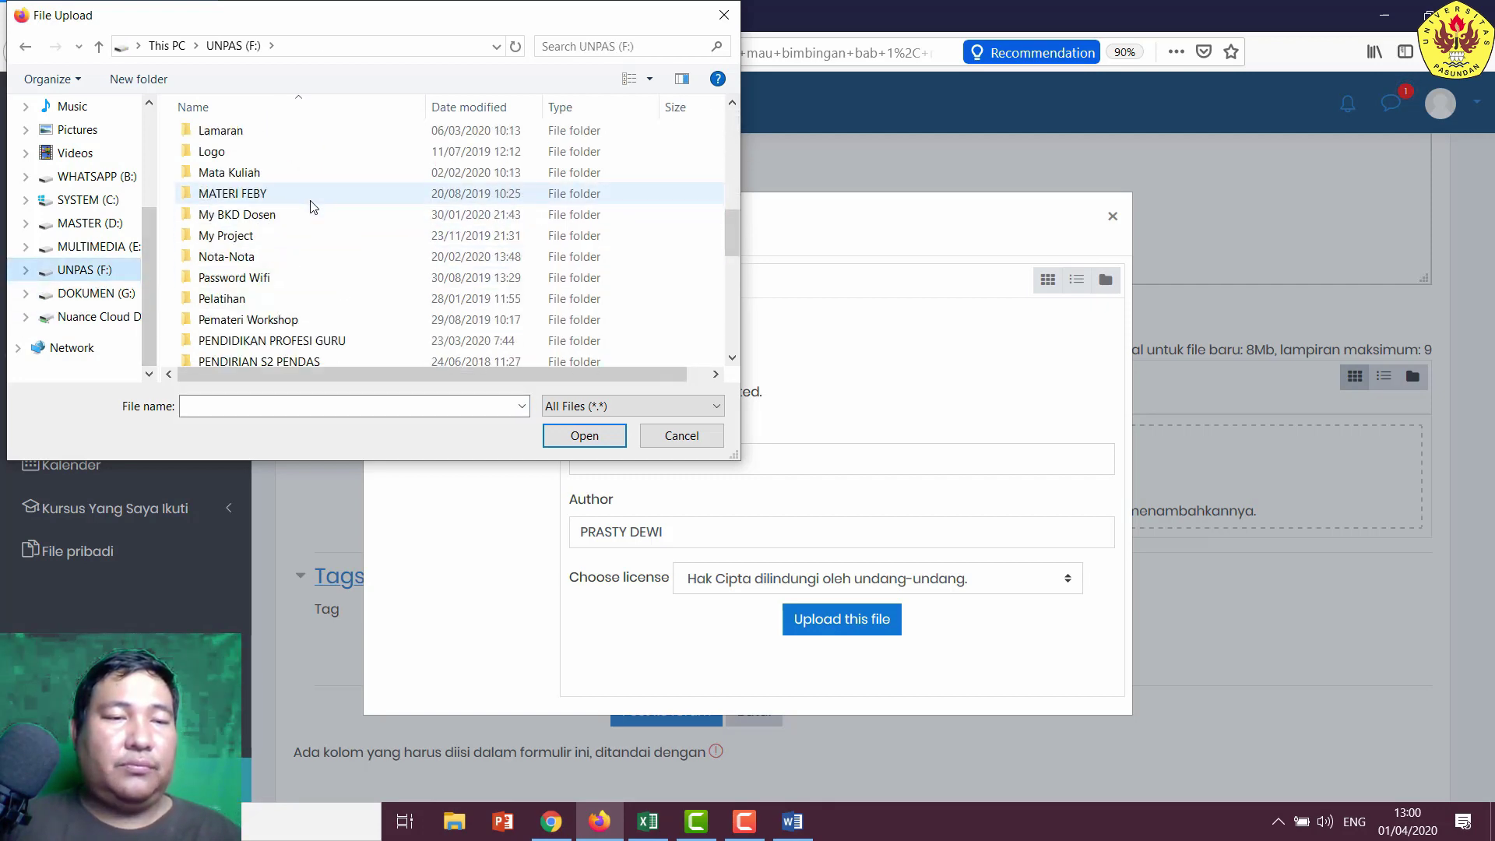
{"action": "double_click", "coordinate": [310, 173]}
{"action": "scroll", "coordinate": [485, 233], "scroll_direction": "down", "scroll_amount": 3}
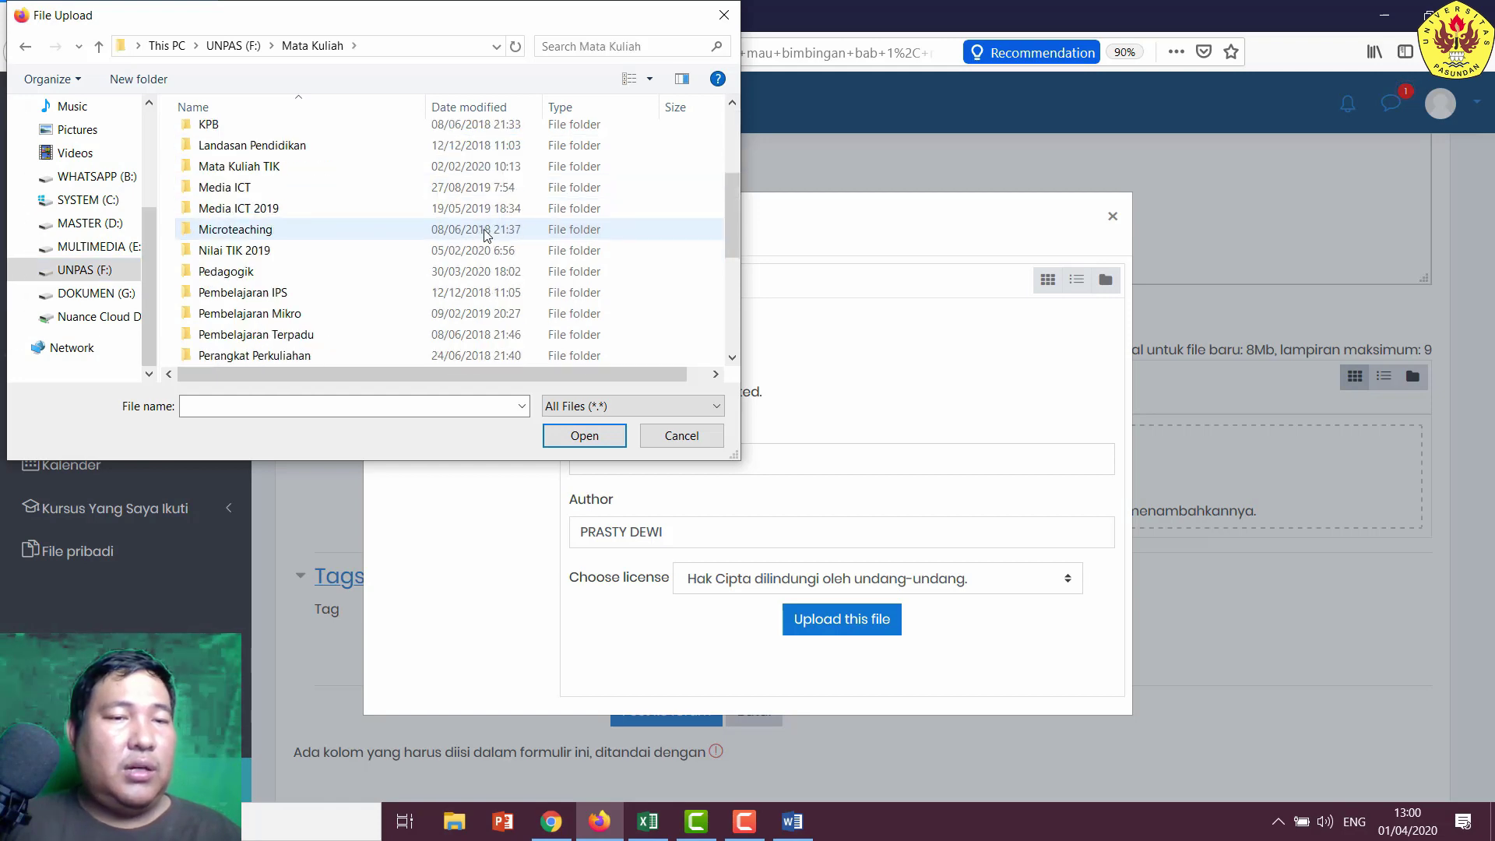
{"action": "scroll", "coordinate": [485, 233], "scroll_direction": "down", "scroll_amount": 4}
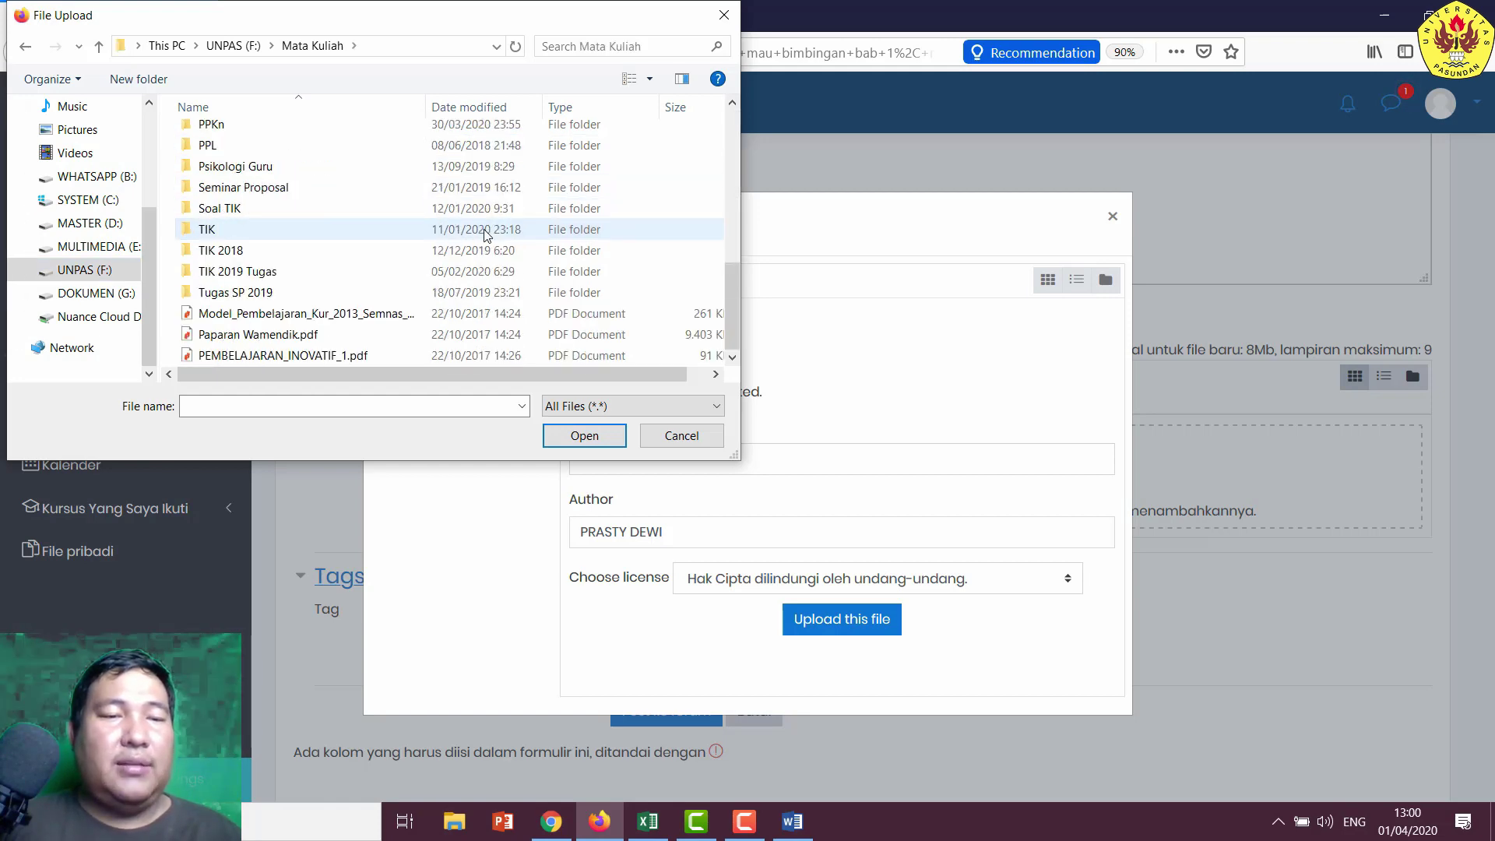
{"action": "scroll", "coordinate": [484, 234], "scroll_direction": "up", "scroll_amount": 4}
{"action": "left_click", "coordinate": [434, 257]}
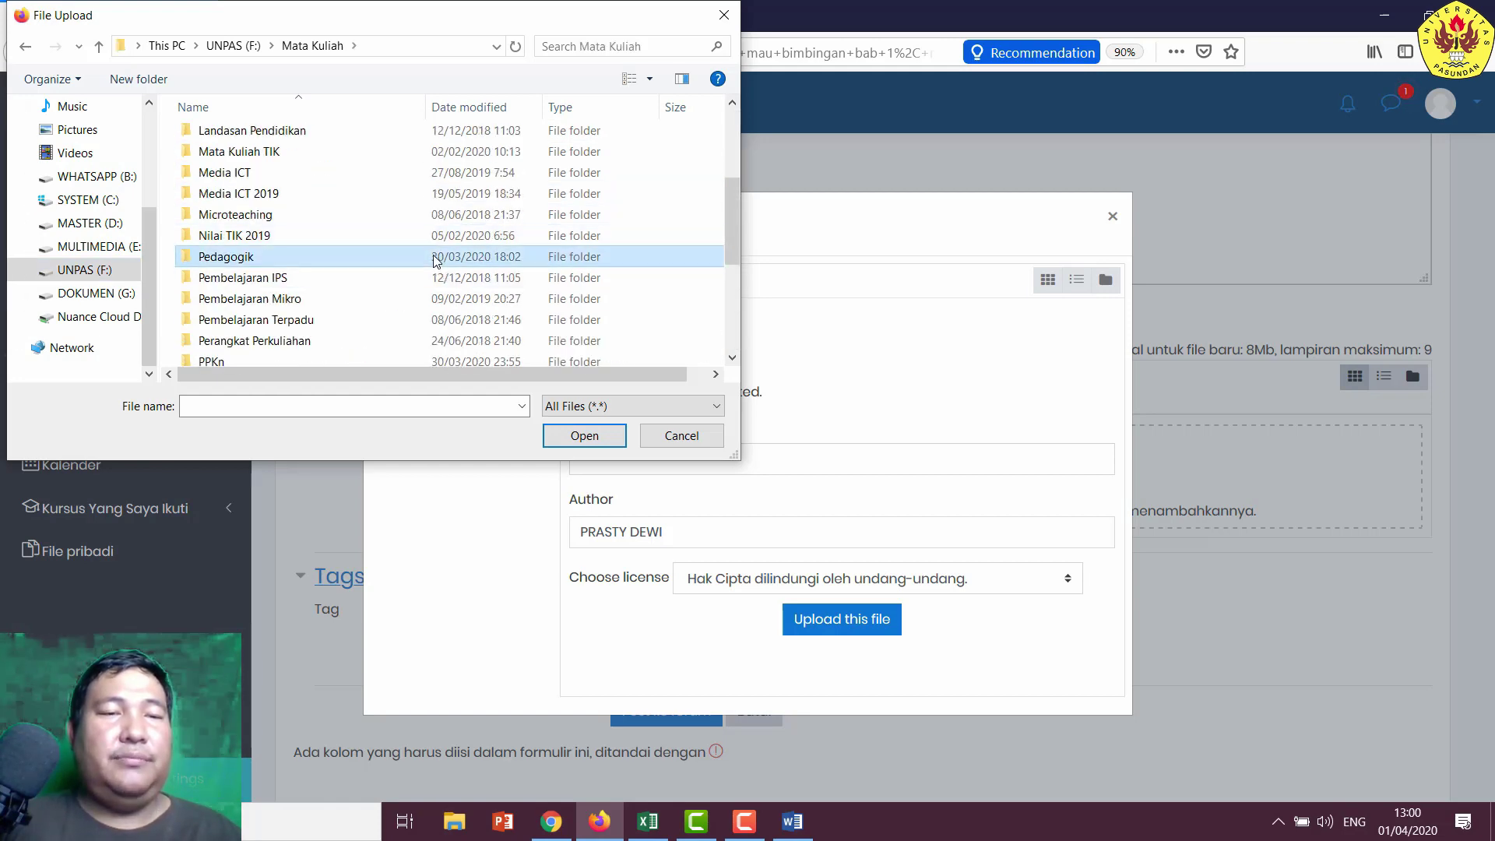
{"action": "double_click", "coordinate": [434, 259]}
{"action": "scroll", "coordinate": [483, 214], "scroll_direction": "down", "scroll_amount": 6}
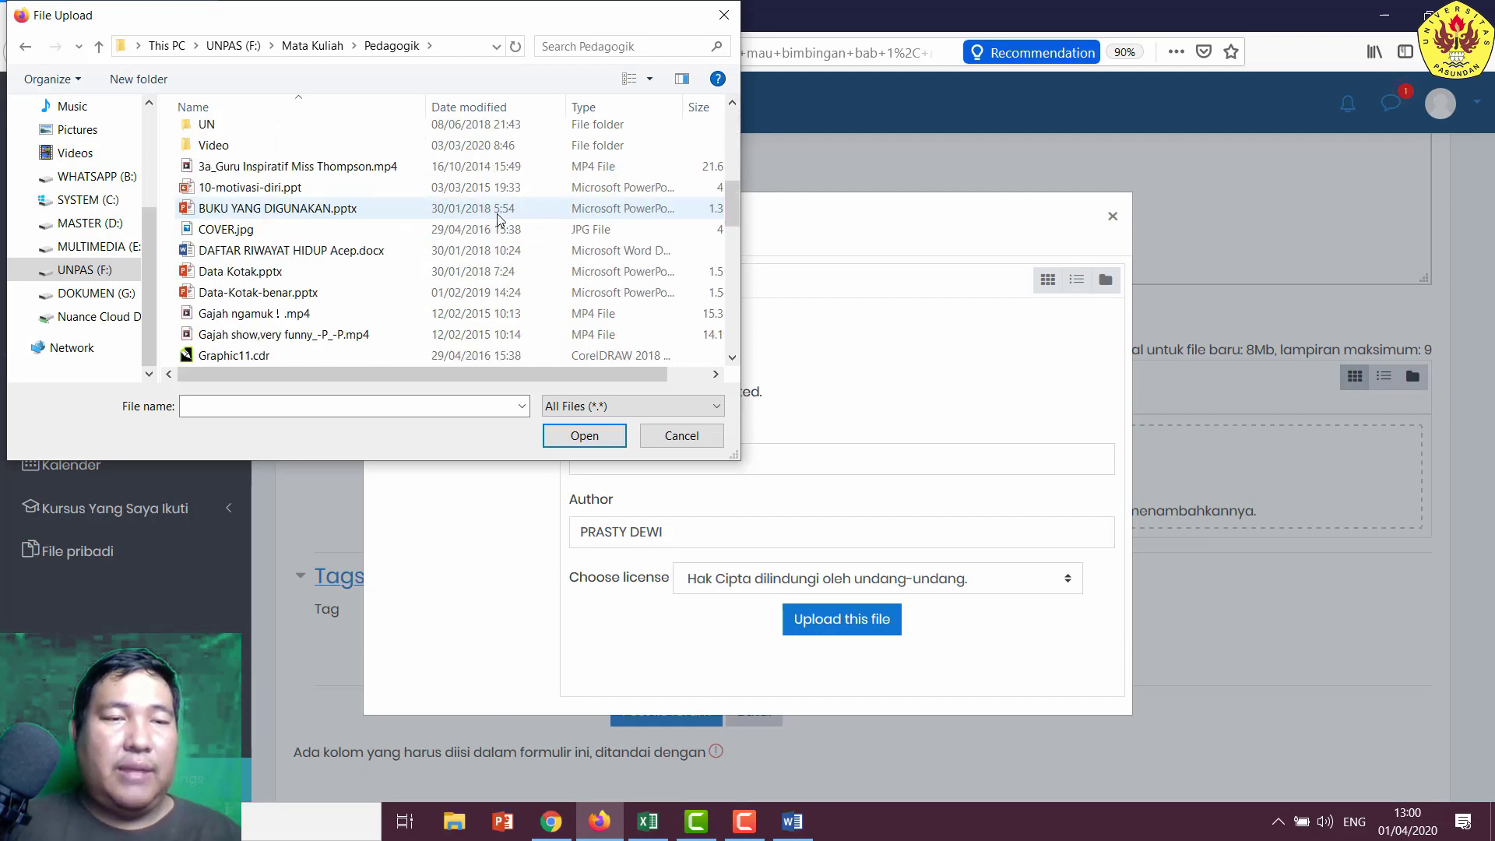
{"action": "scroll", "coordinate": [498, 218], "scroll_direction": "down", "scroll_amount": 9}
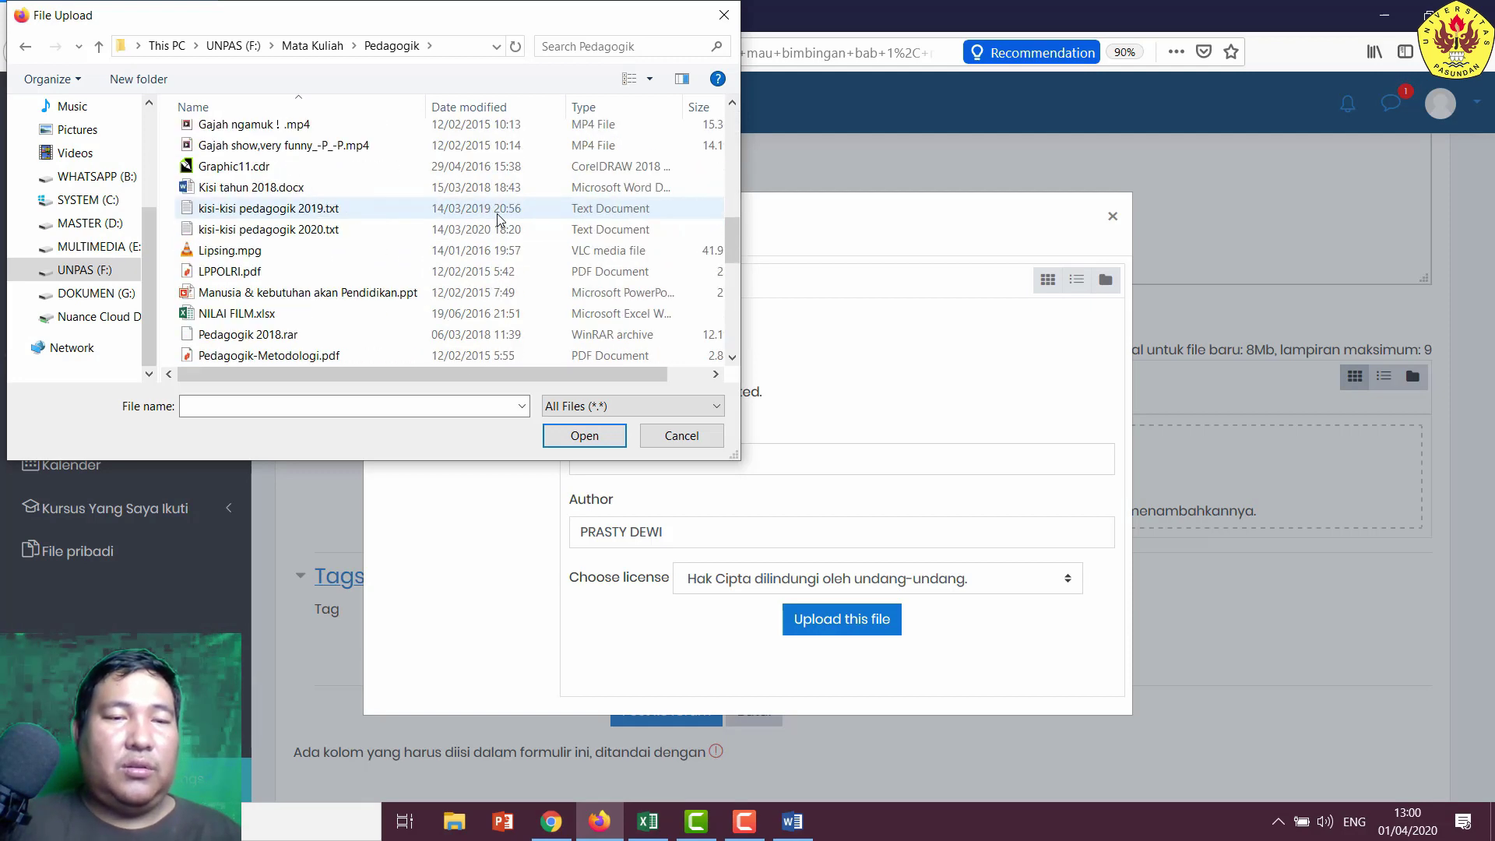
{"action": "scroll", "coordinate": [497, 218], "scroll_direction": "down", "scroll_amount": 1}
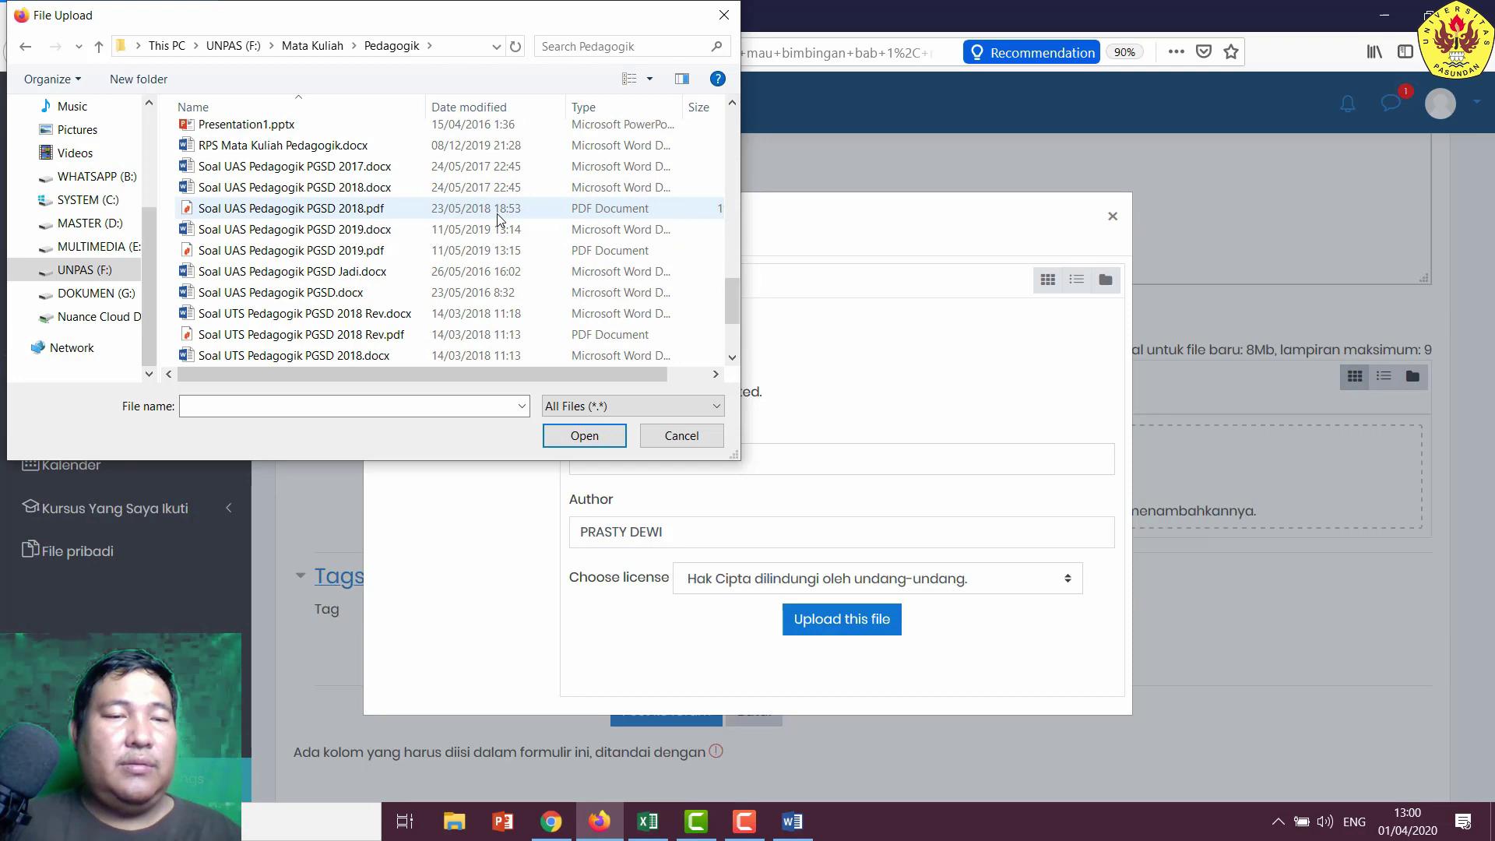
{"action": "double_click", "coordinate": [424, 173]}
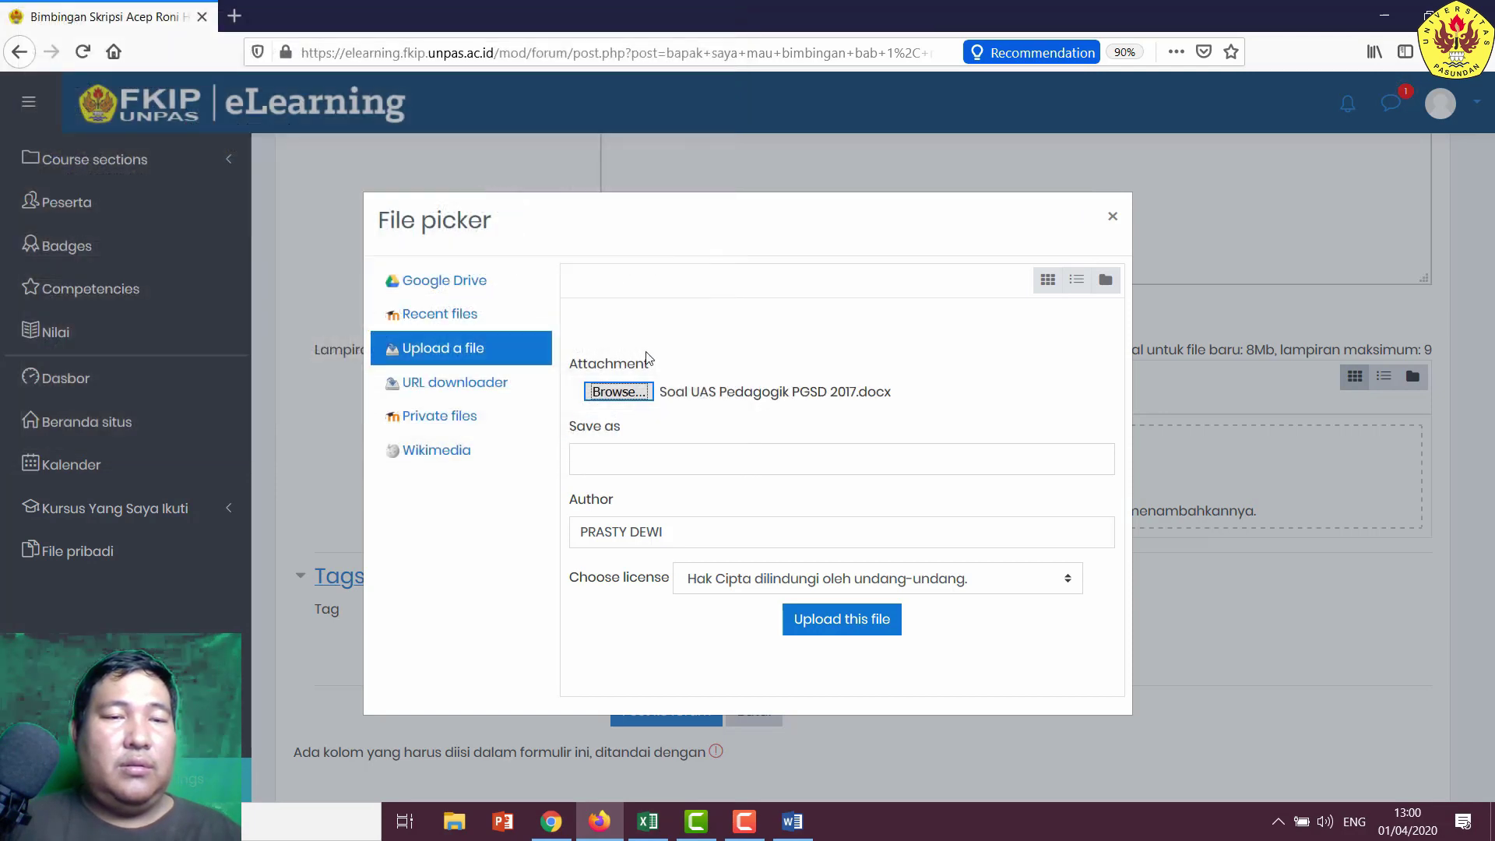
{"action": "left_click", "coordinate": [837, 622]}
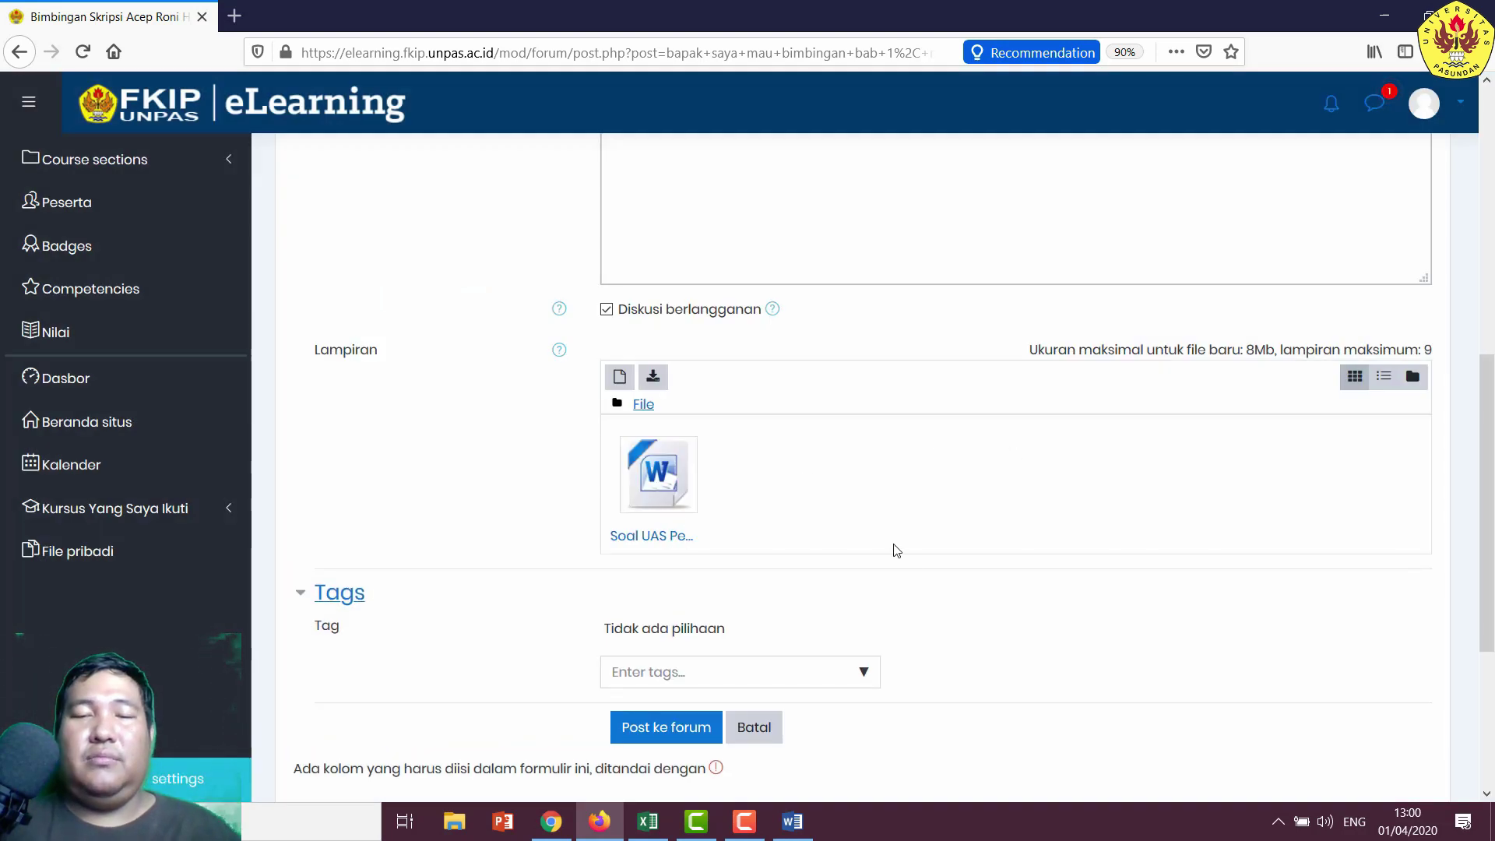
- Post the reply with its attachment to the forum
{"action": "scroll", "coordinate": [897, 550], "scroll_direction": "down", "scroll_amount": 3}
{"action": "left_click", "coordinate": [660, 451]}
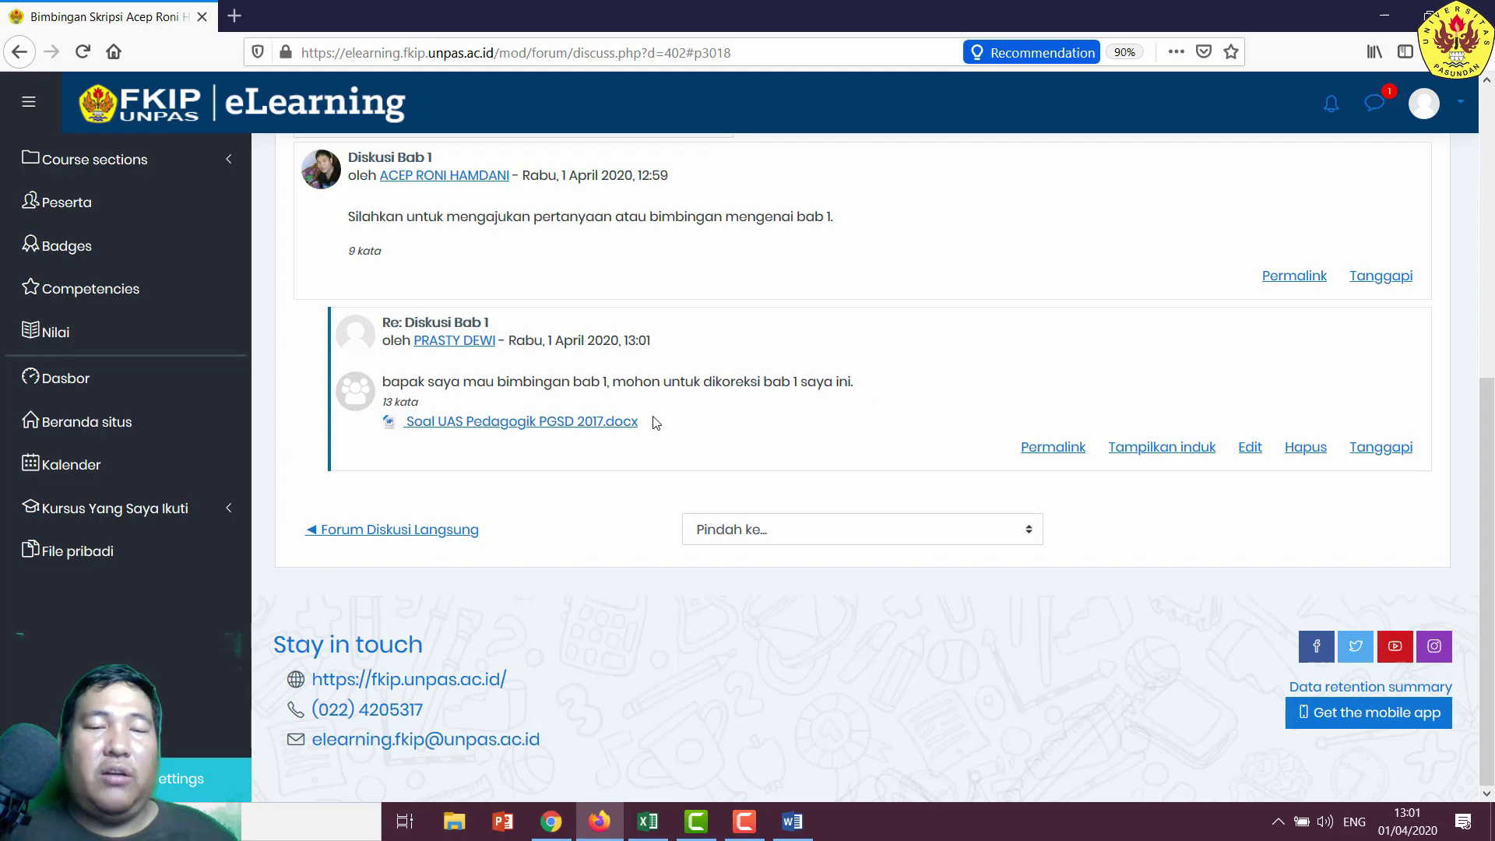
{"action": "left_click", "coordinate": [551, 821]}
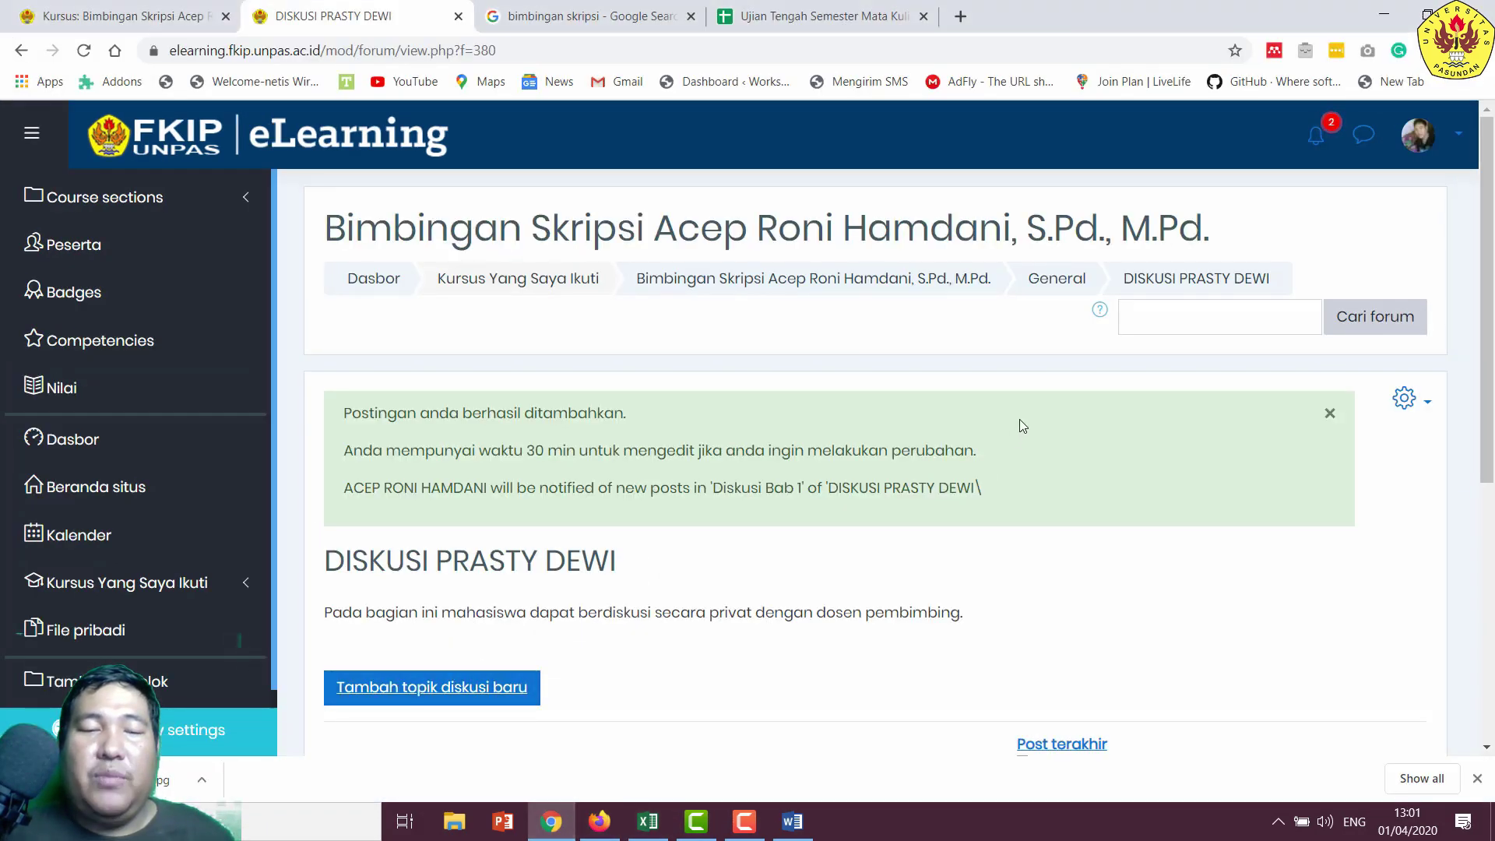
- As lecturer, open Diskusi Bab 1 and download the student's Soal UAS Pedagogik PGSD 2017.docx
{"action": "left_click", "coordinate": [1053, 281]}
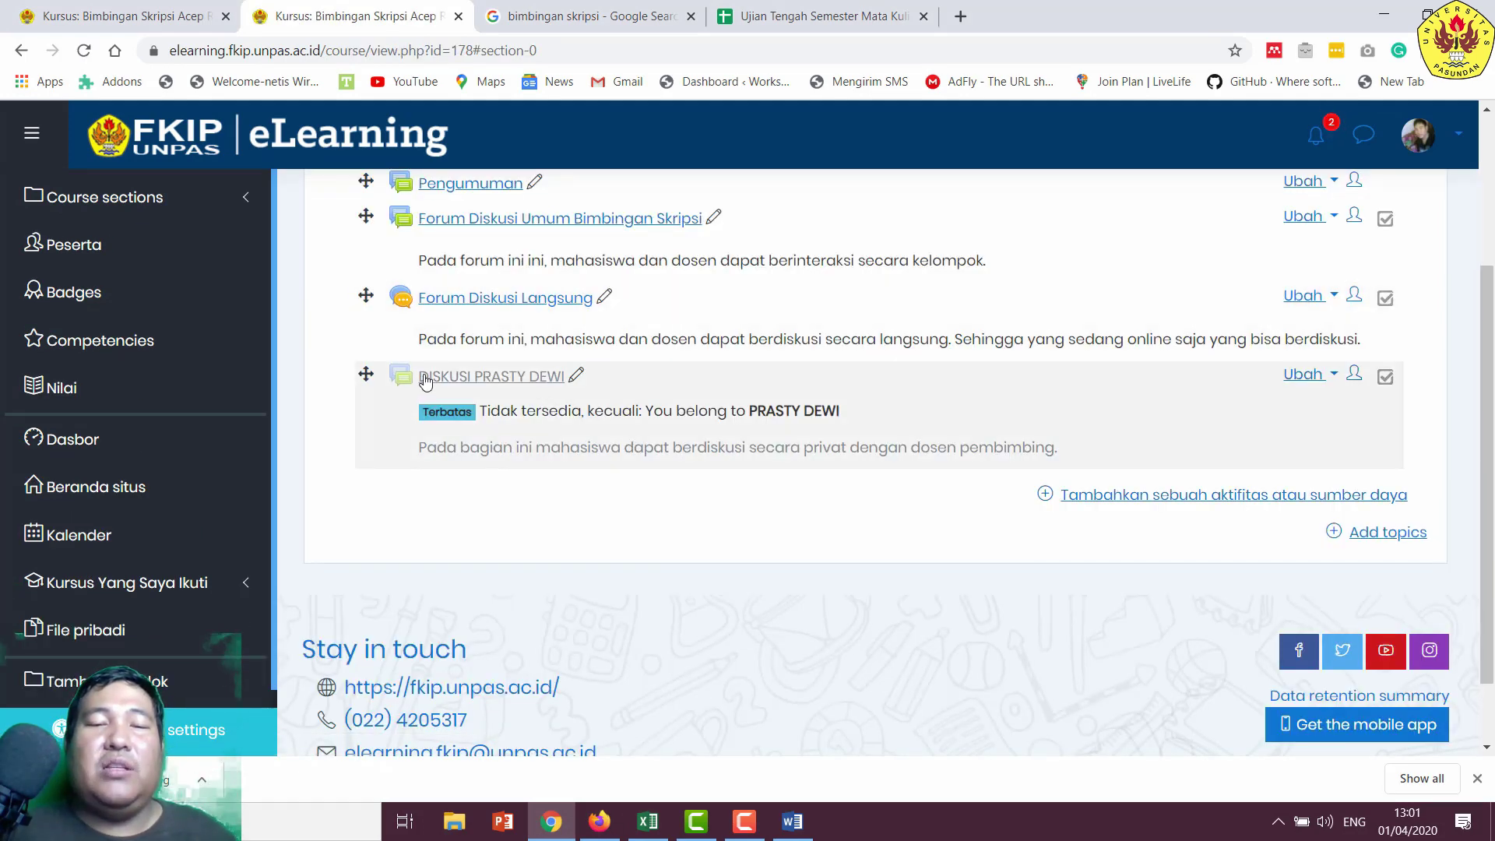
{"action": "left_click", "coordinate": [466, 380]}
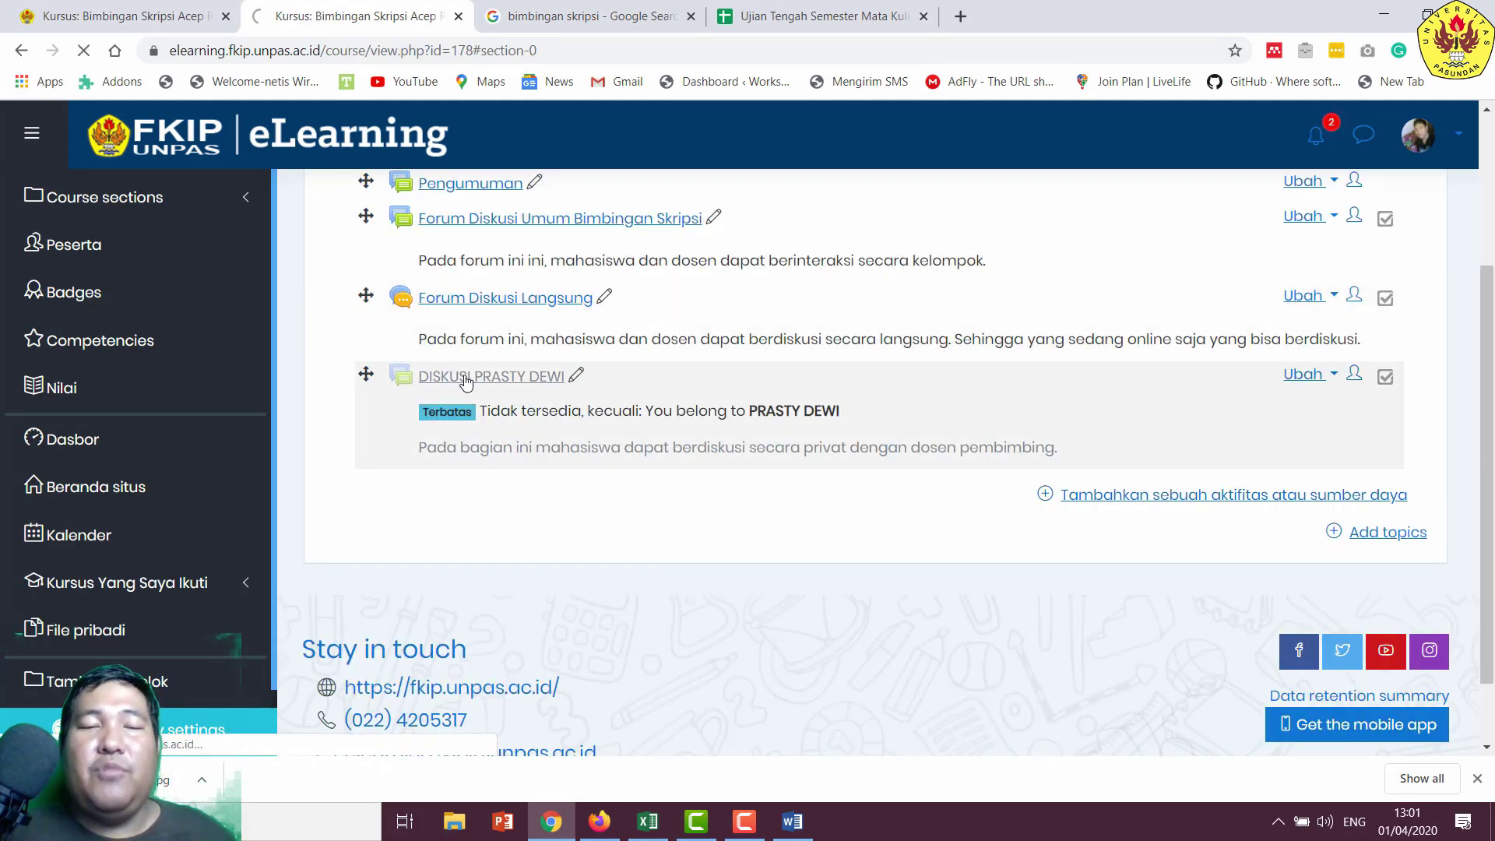
{"action": "scroll", "coordinate": [660, 466], "scroll_direction": "down", "scroll_amount": 3}
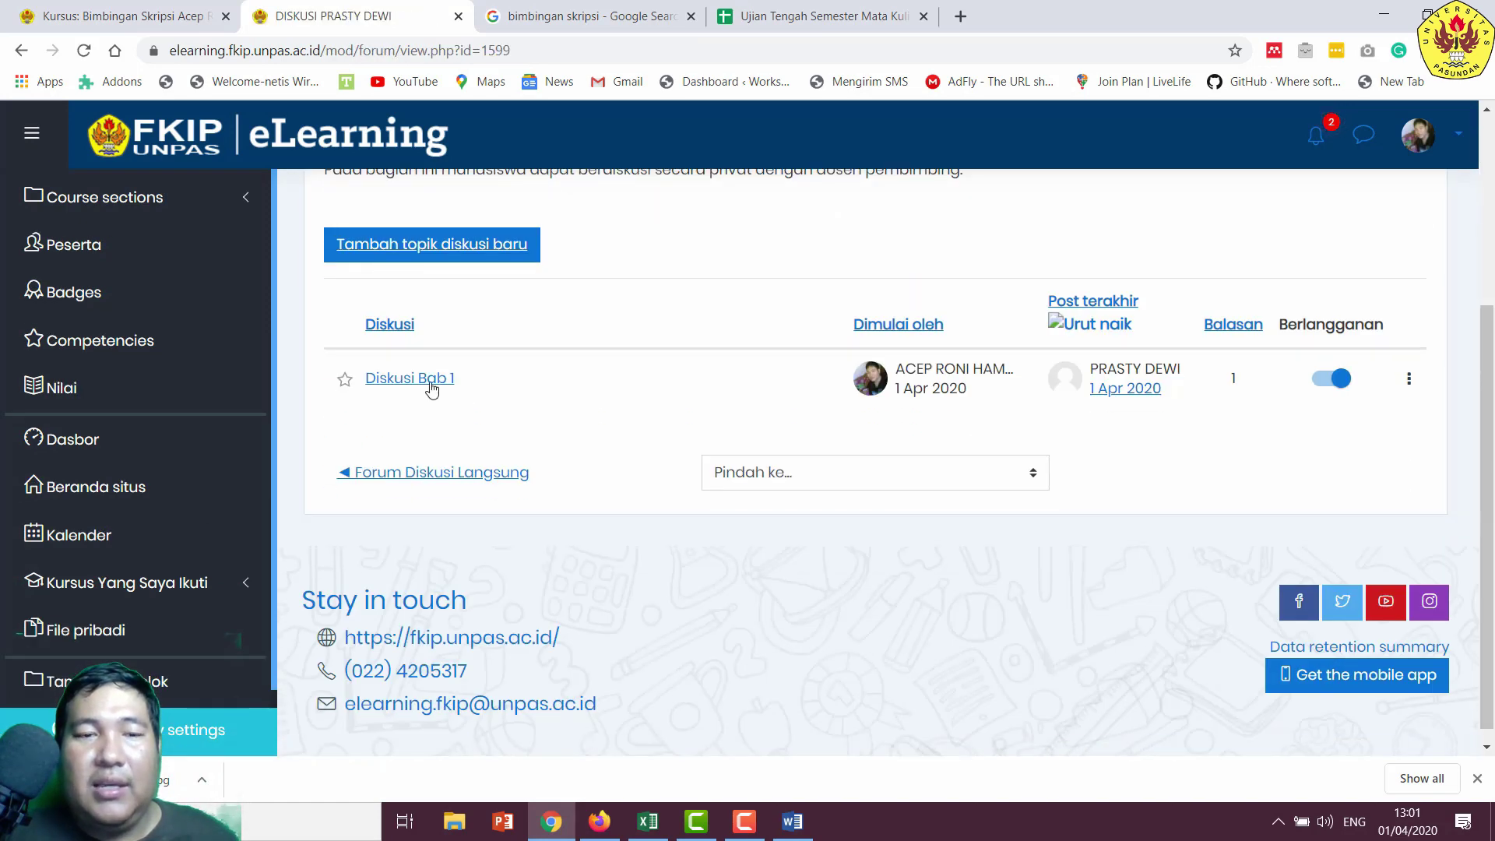
{"action": "left_click", "coordinate": [431, 381]}
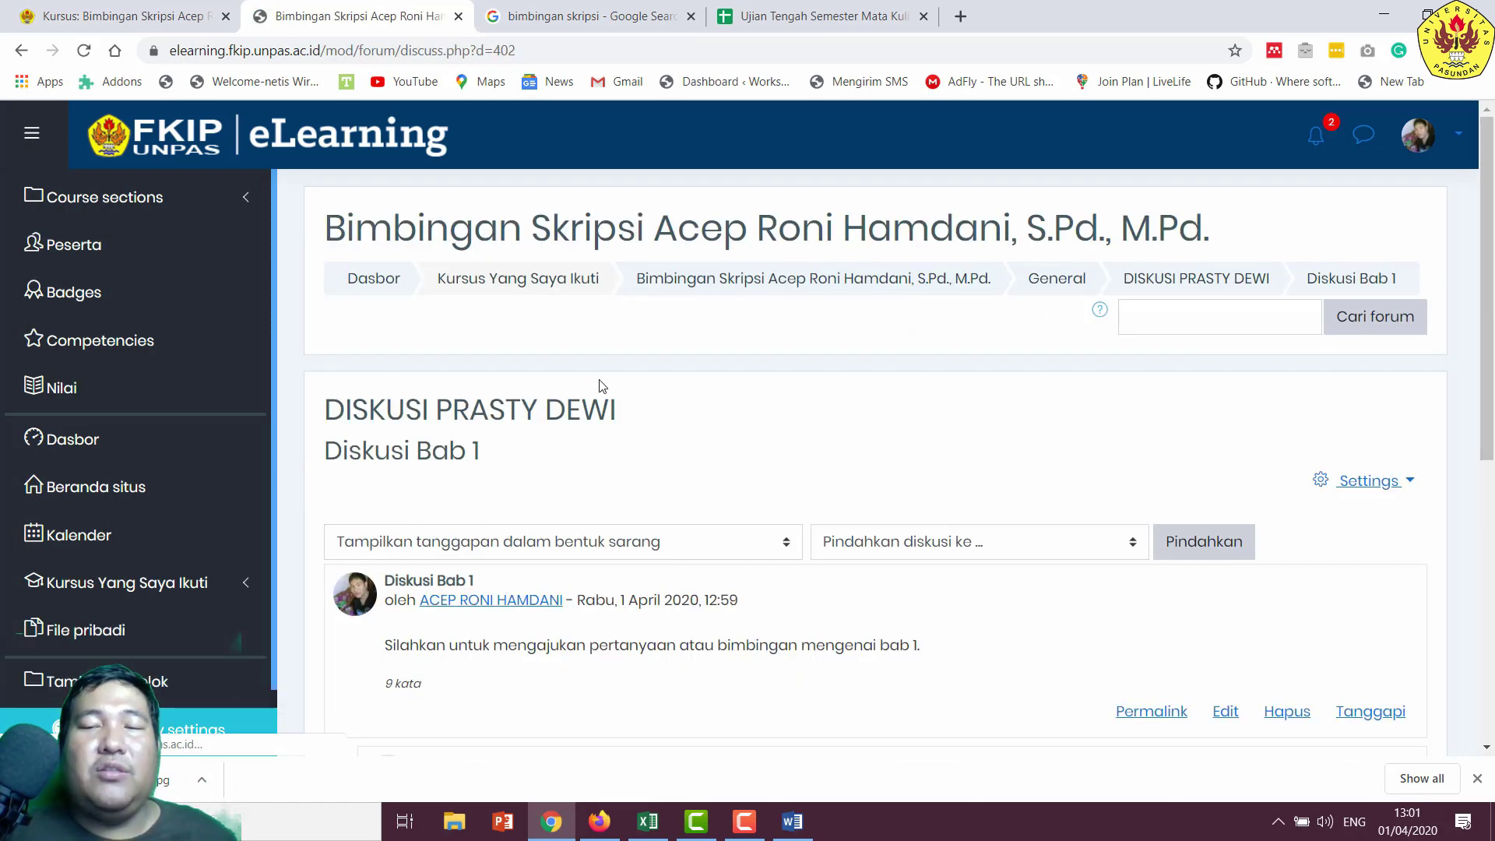
{"action": "scroll", "coordinate": [658, 374], "scroll_direction": "down", "scroll_amount": 4}
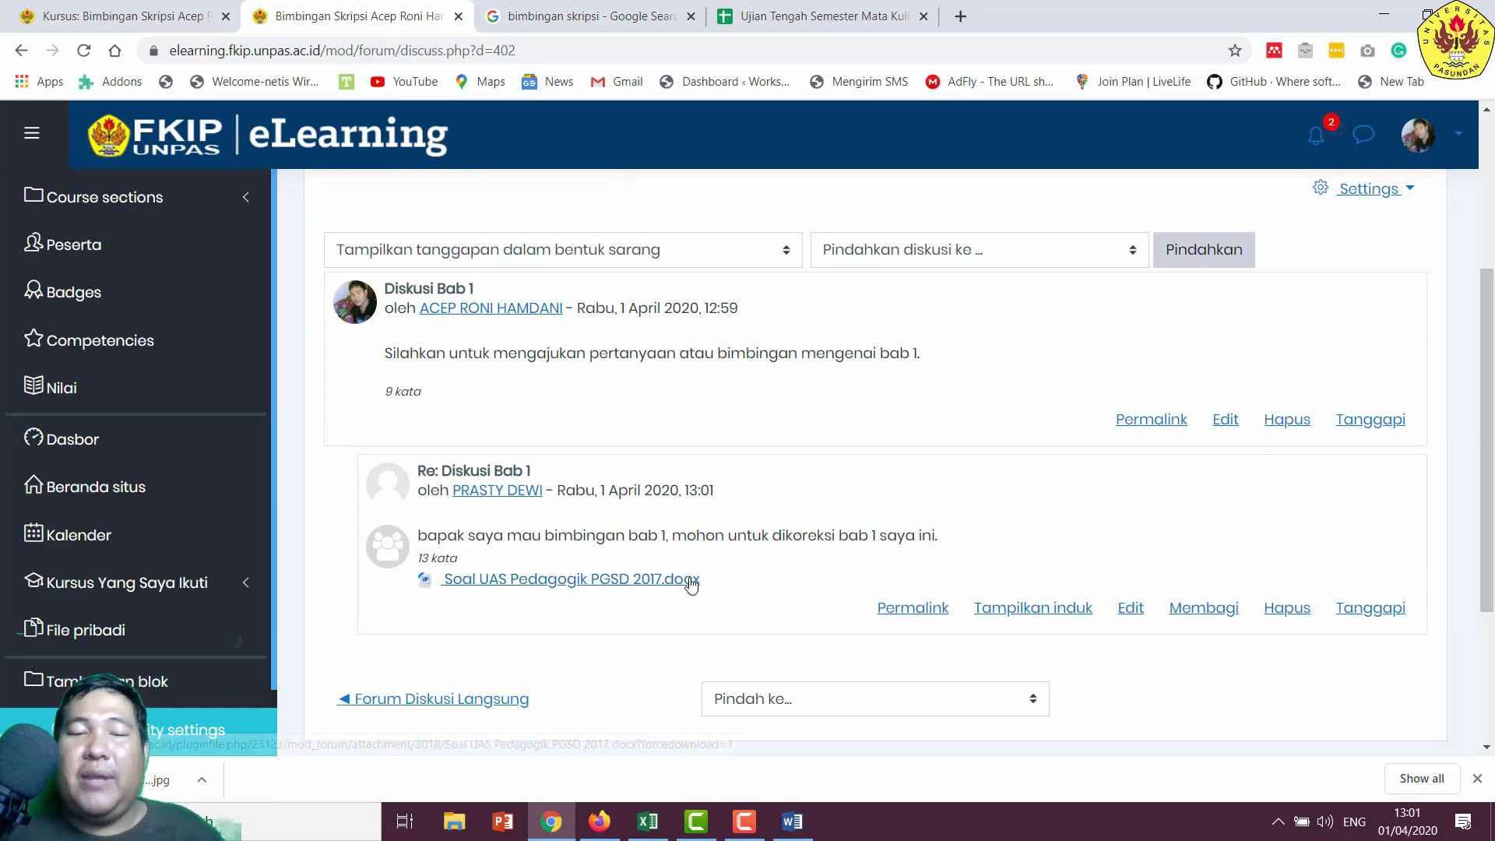
{"action": "left_click", "coordinate": [587, 580]}
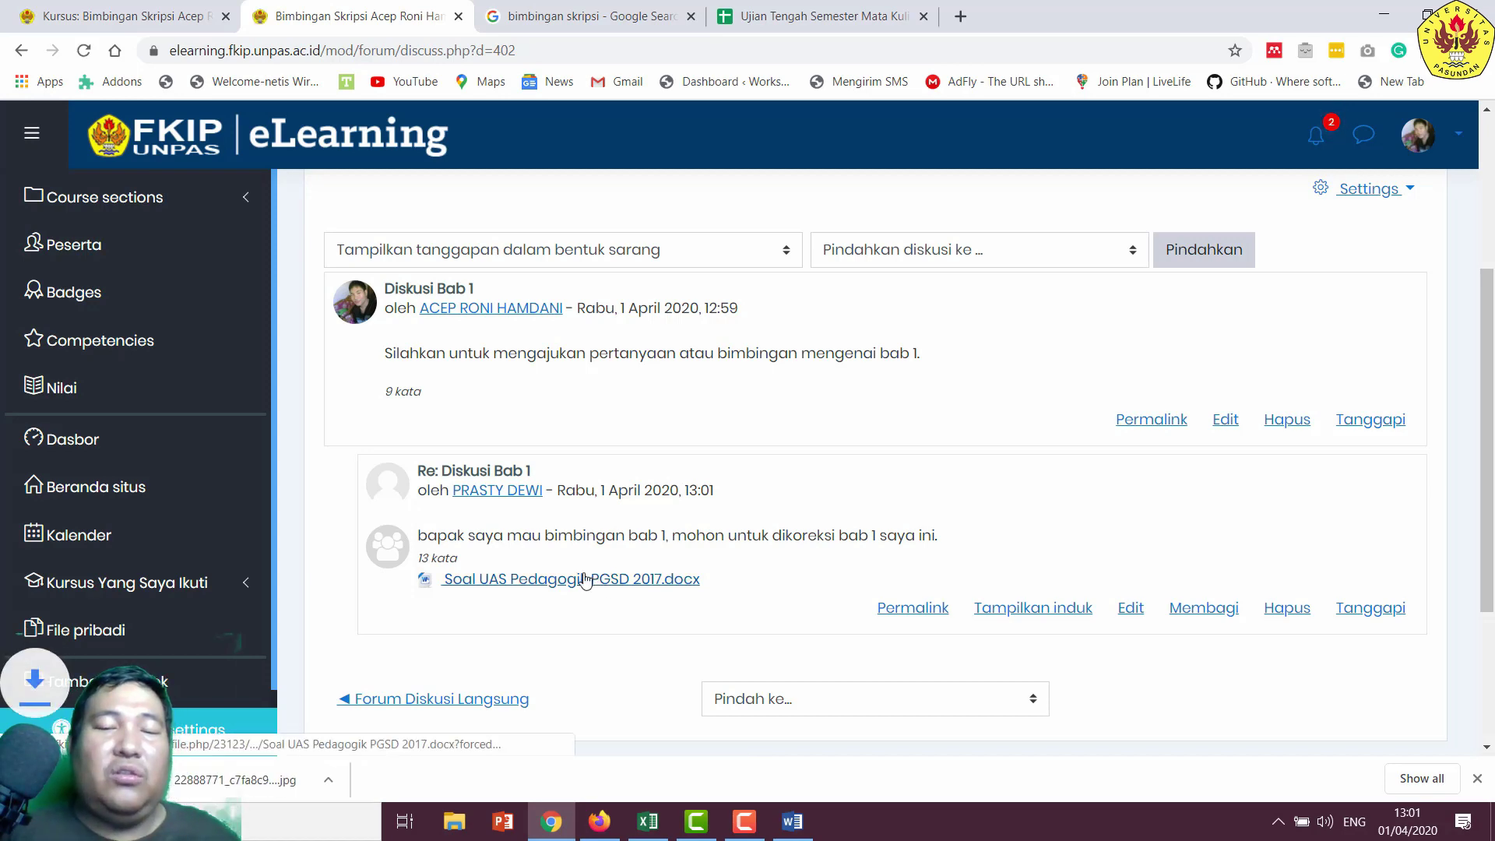
{"action": "left_click", "coordinate": [171, 779]}
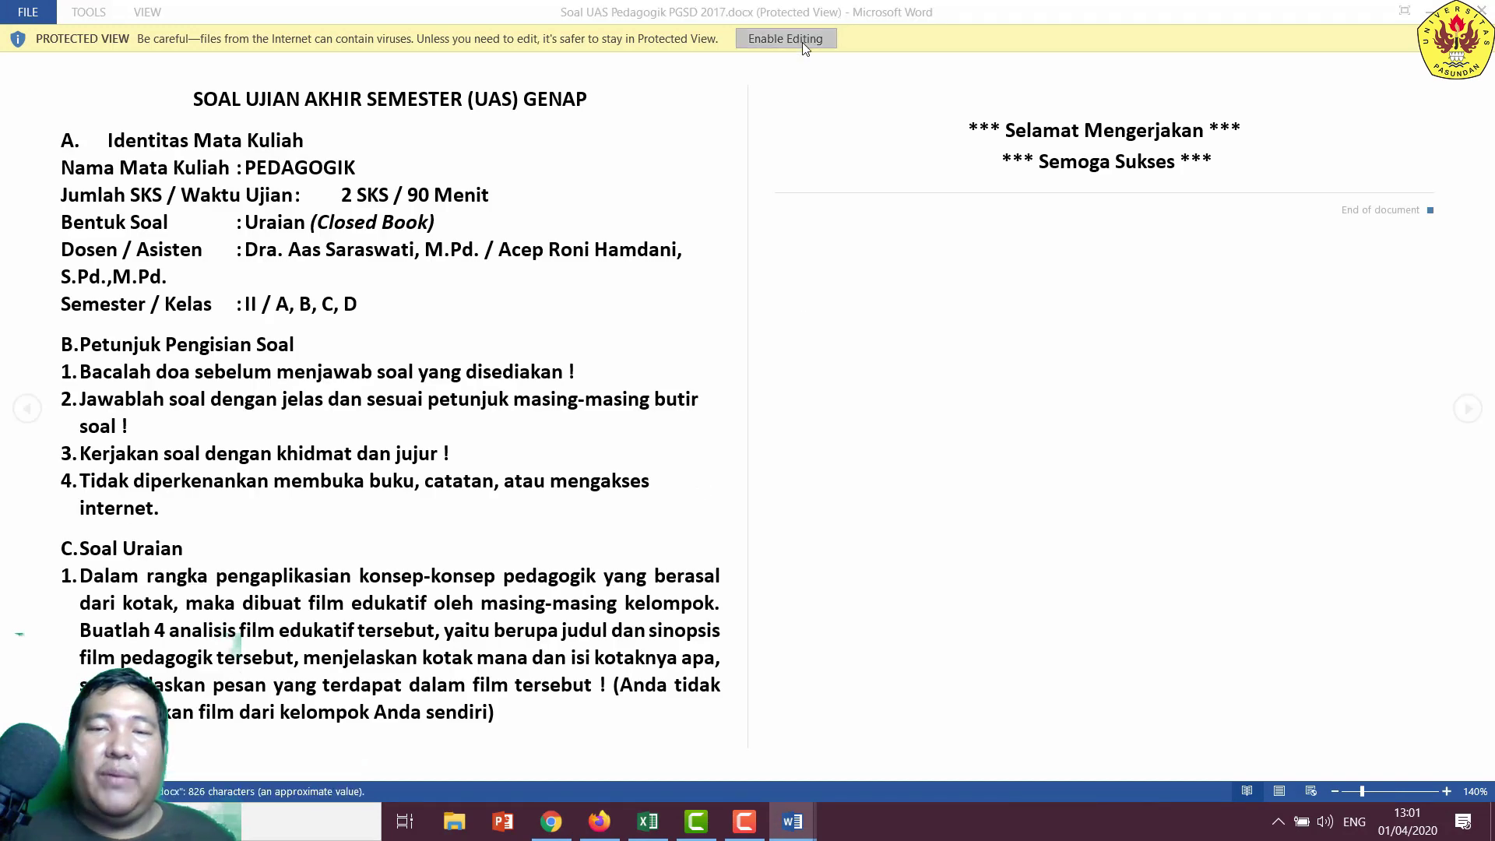
- Enable editing and start a comment 'Tolong perbaiki hal' on question 1's essay paragraph
{"action": "left_click", "coordinate": [802, 42]}
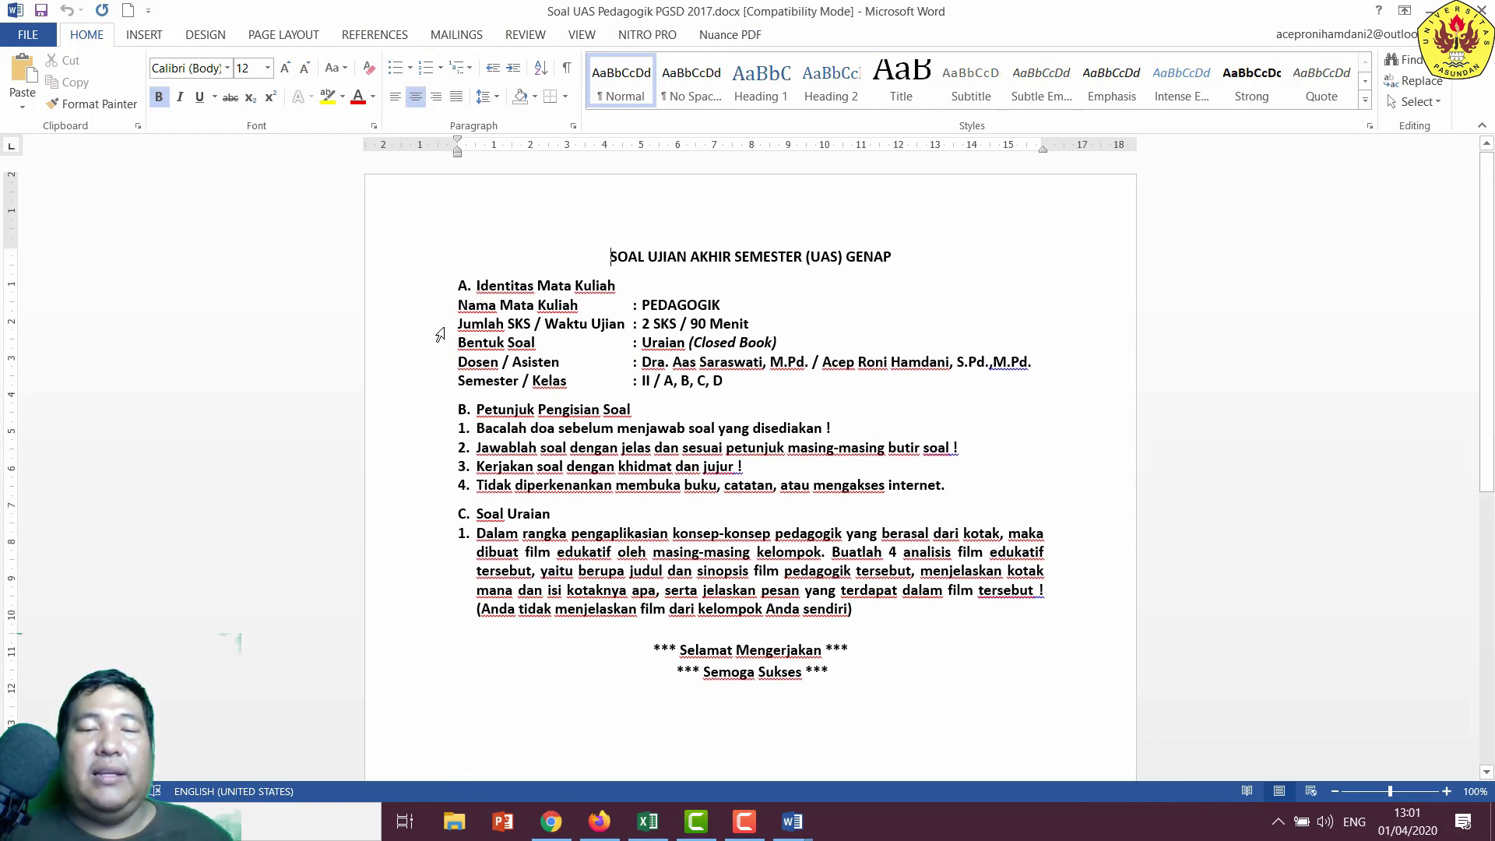
{"action": "left_click_drag", "start_coordinate": [515, 541], "coordinate": [860, 610]}
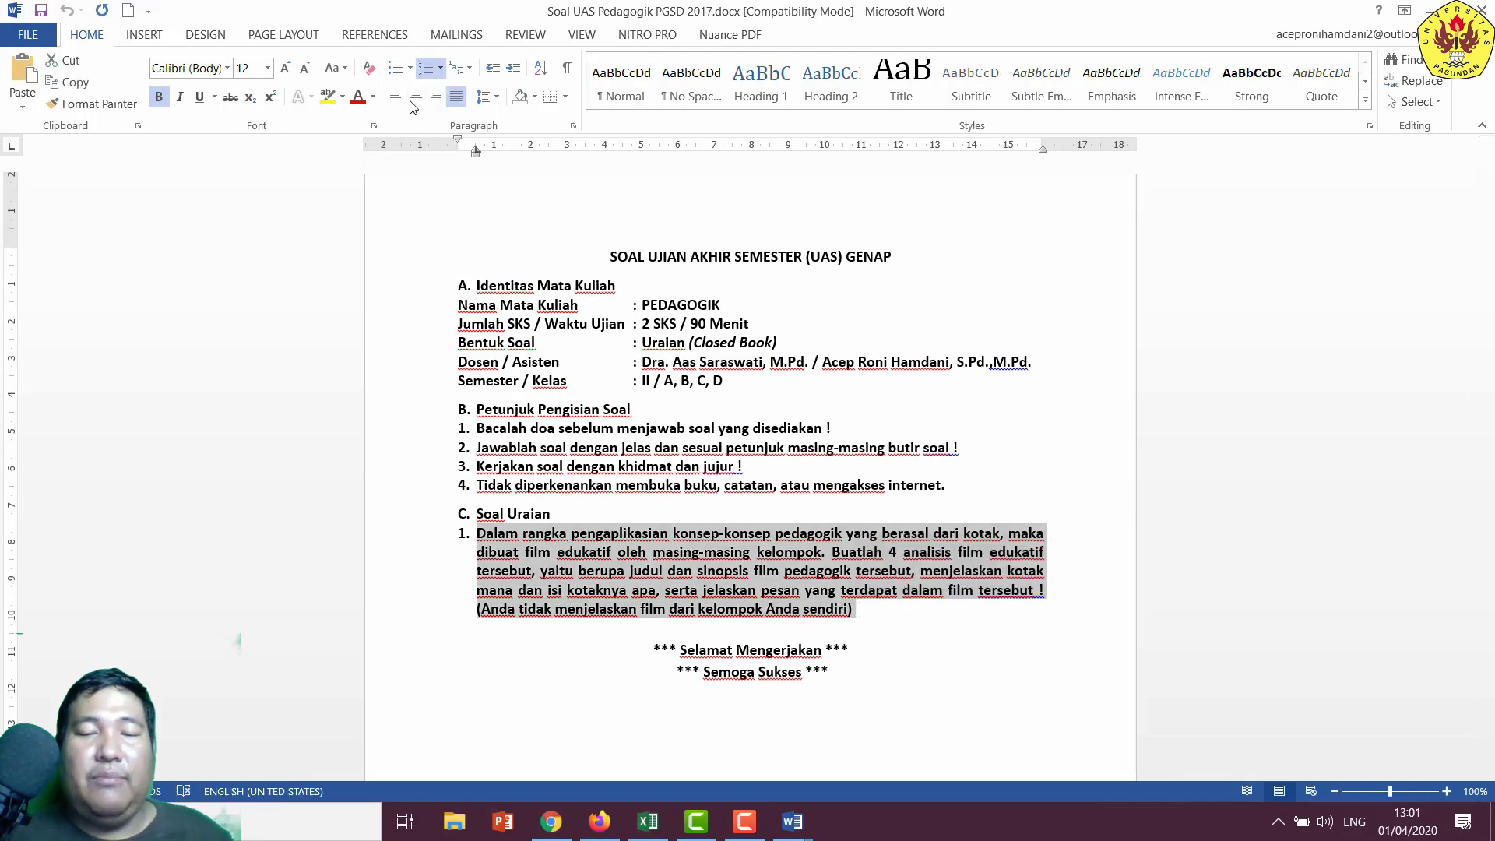
{"action": "left_click", "coordinate": [283, 35]}
{"action": "scroll", "coordinate": [218, 28], "scroll_direction": "up", "scroll_amount": 2}
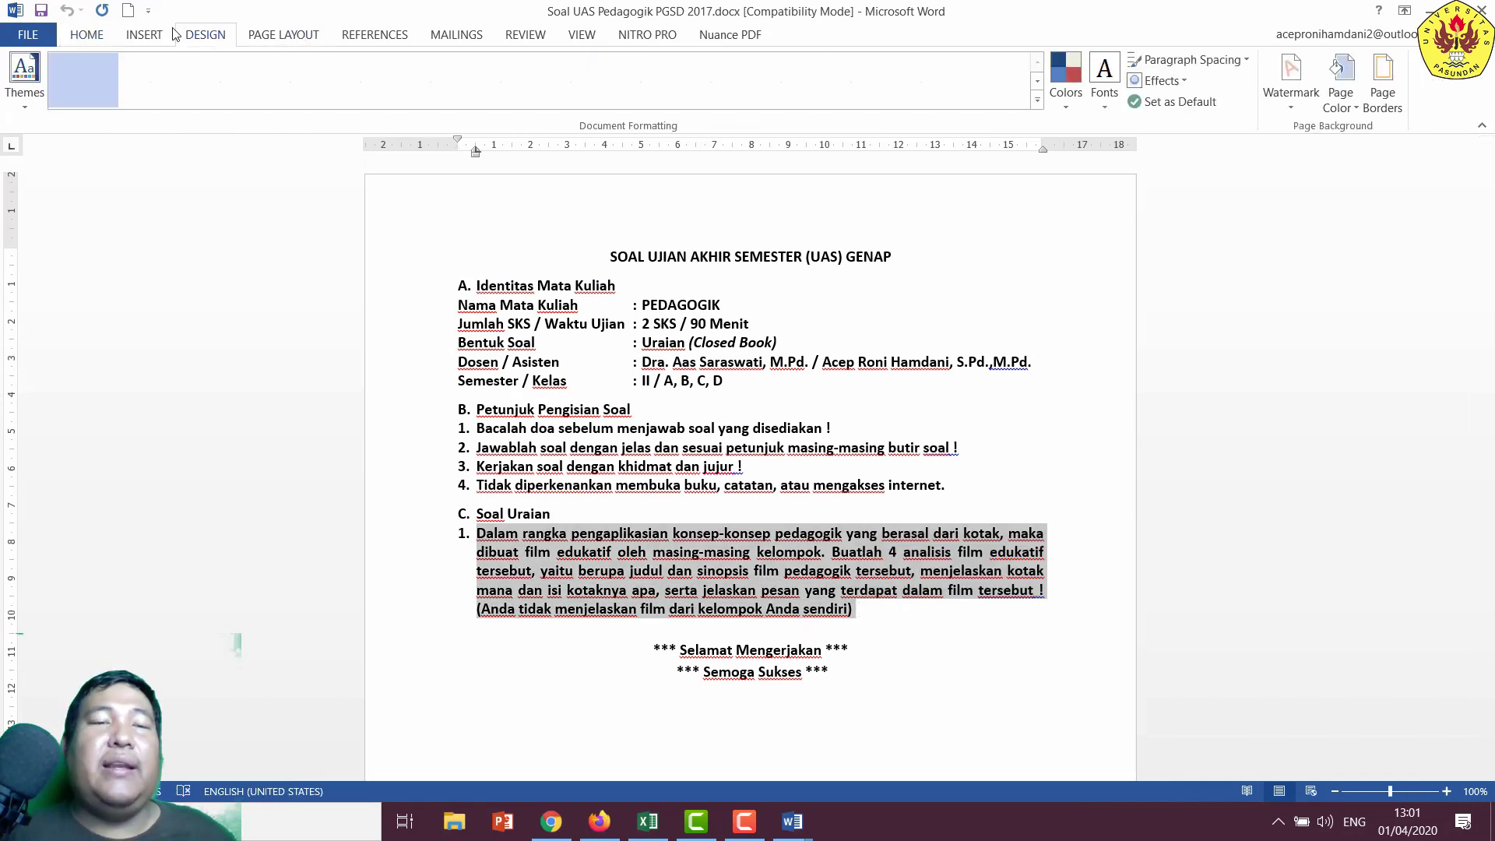
{"action": "right_click", "coordinate": [699, 556]}
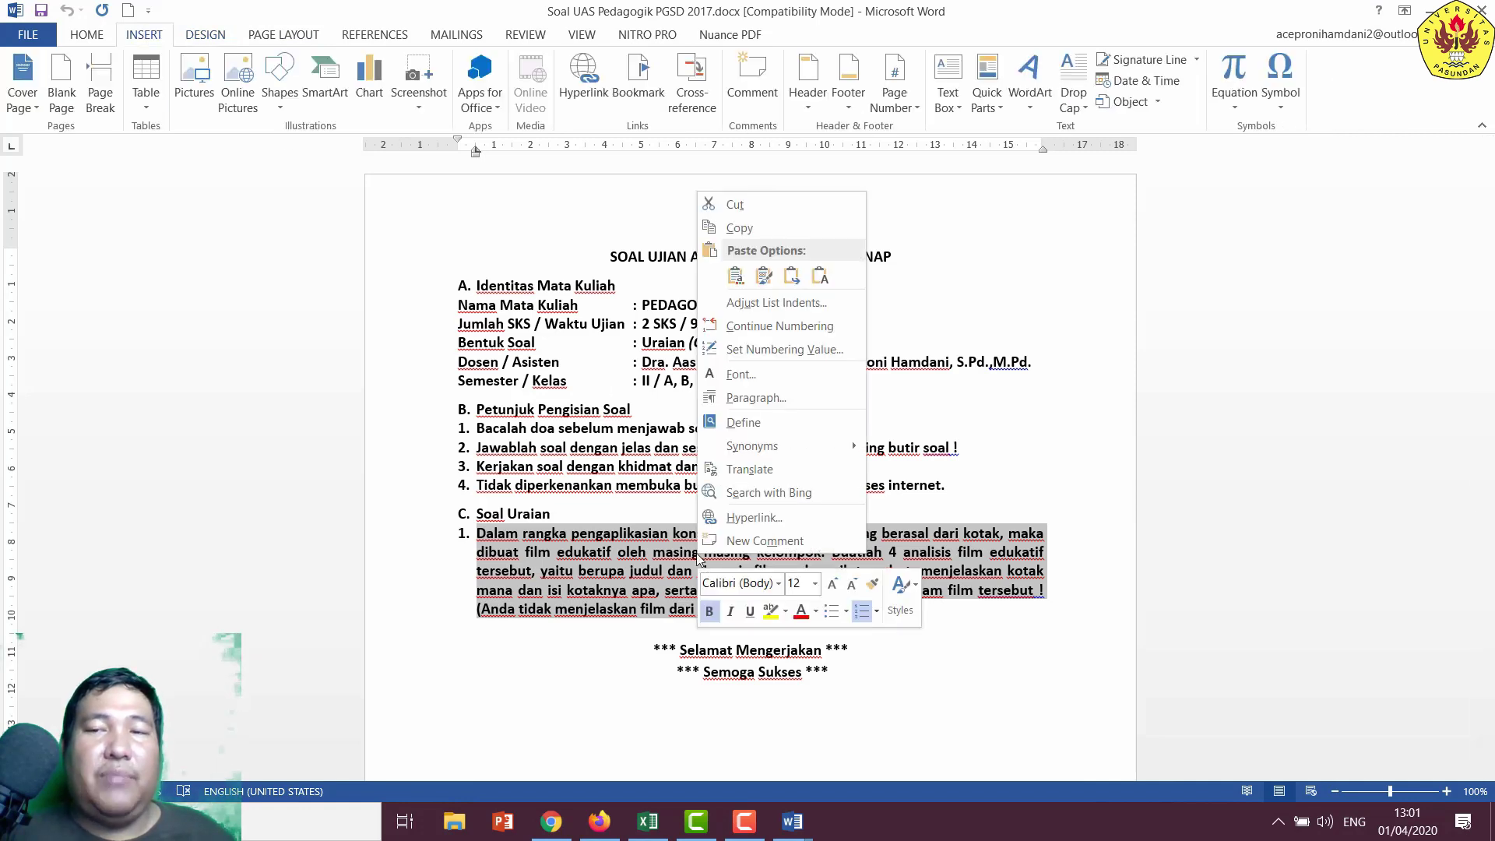
{"action": "left_click", "coordinate": [754, 541]}
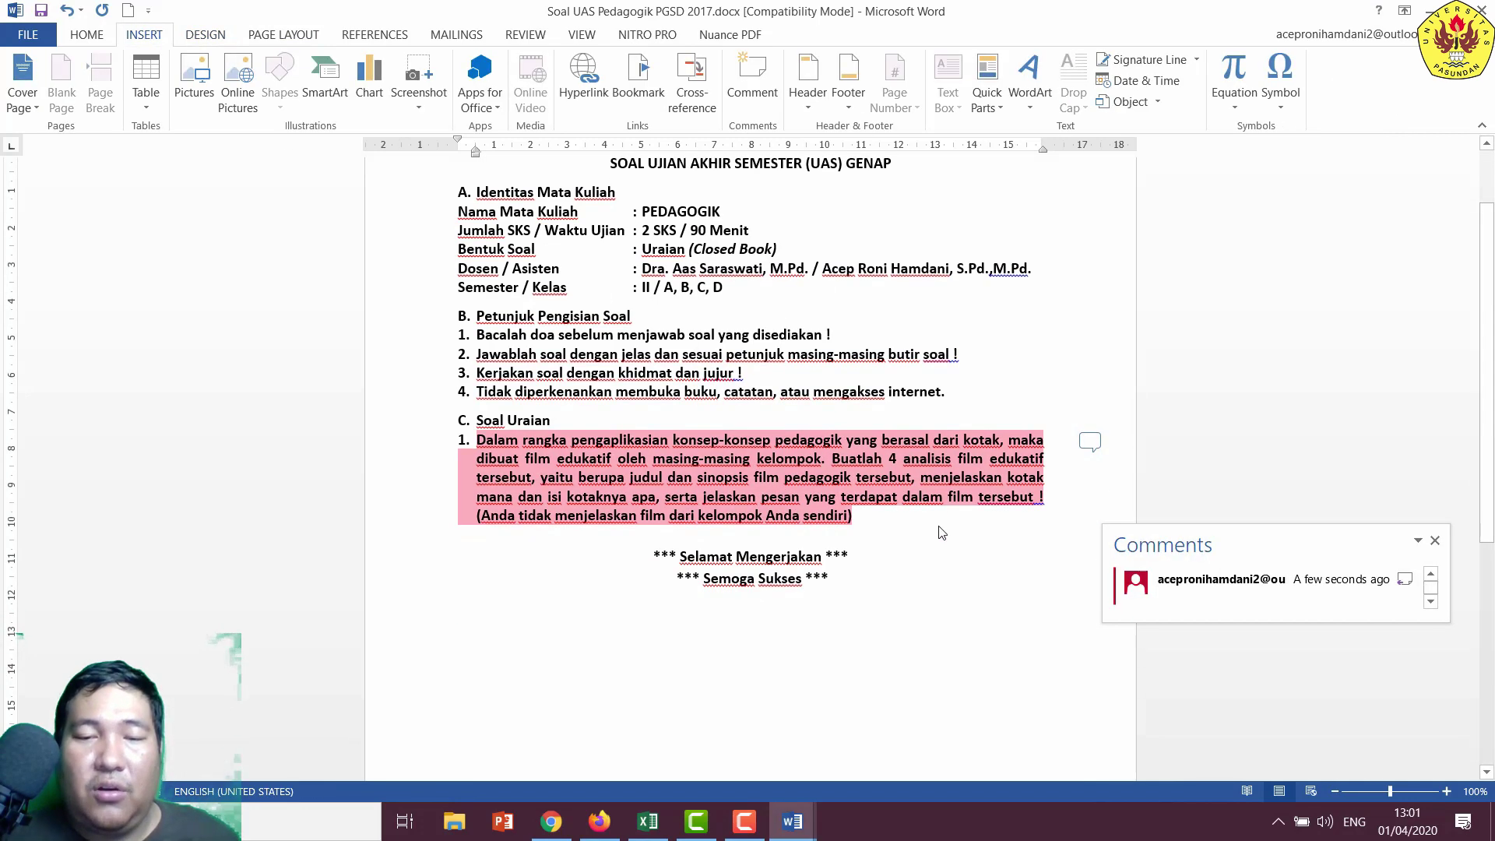
{"action": "type", "text": "Tolong perbaiki"}
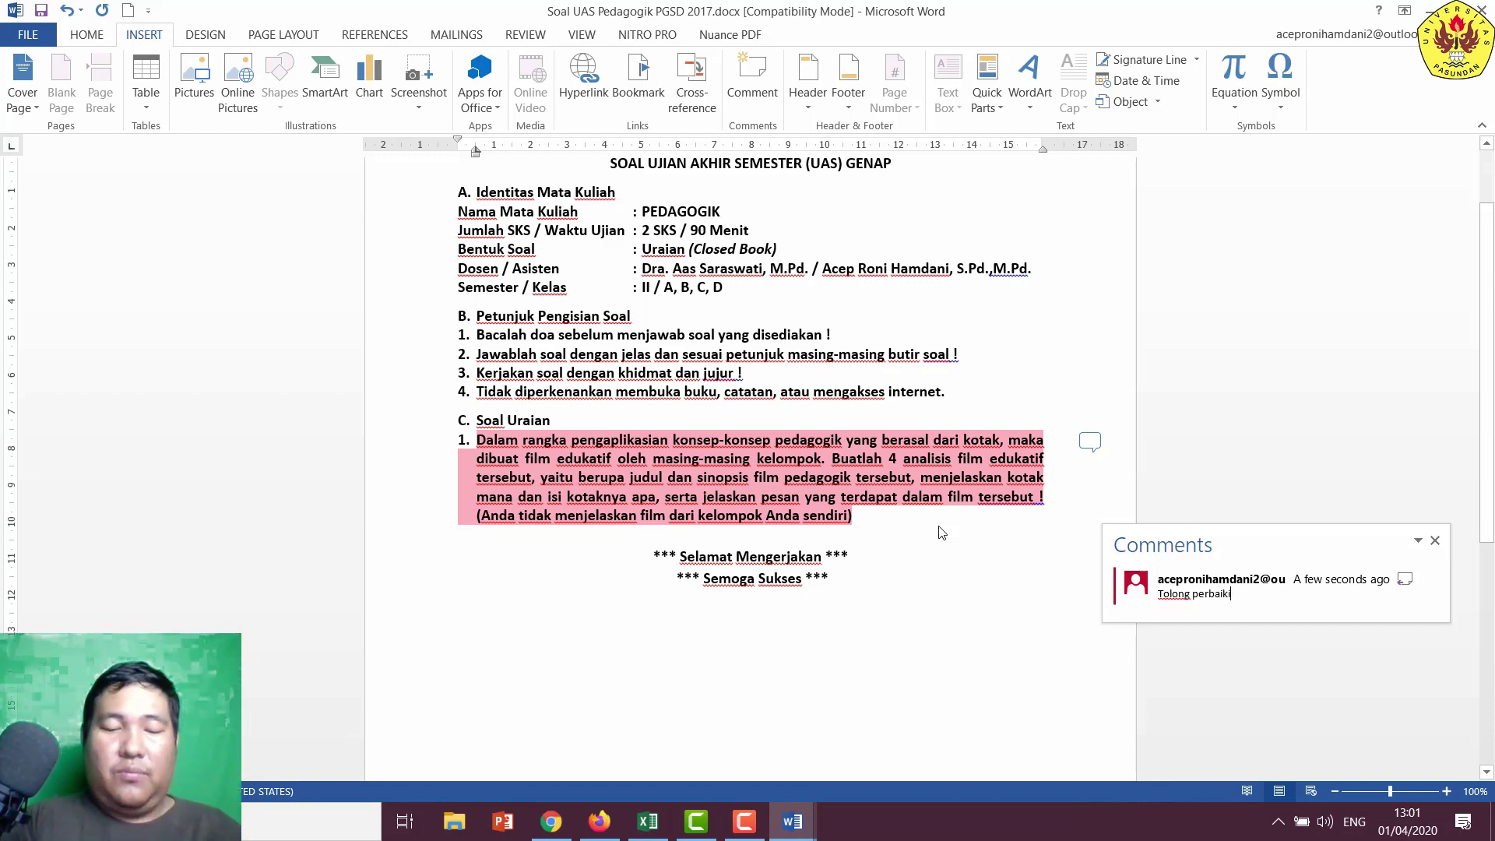
{"action": "type", "text": " hal ini. Ini harus dikuatkan."}
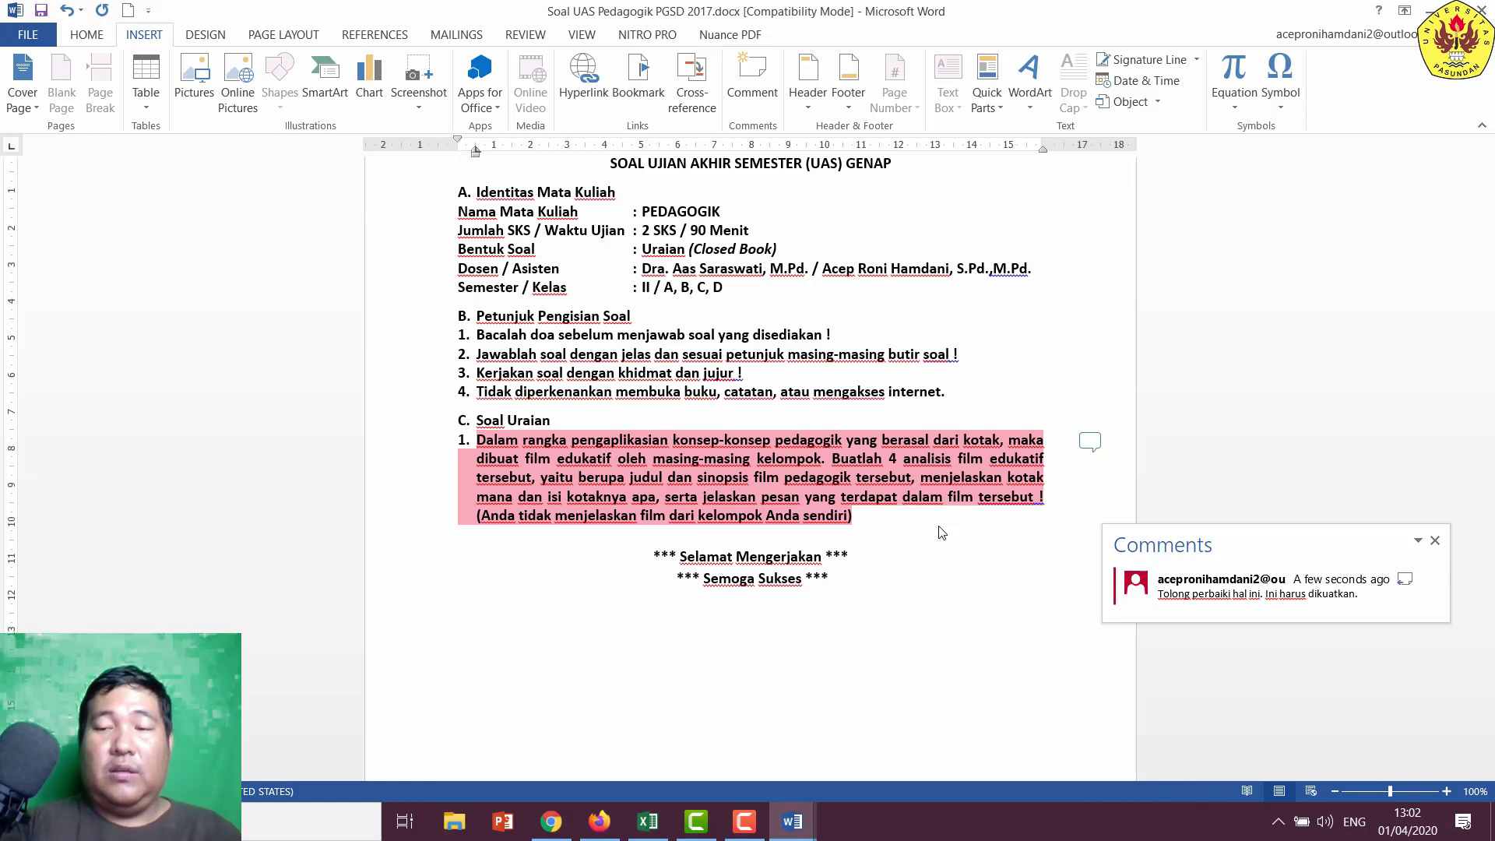
- Save the commented document to the Desktop as 'Bimningan', accepting the upgrade to the current .docx format
{"action": "left_click", "coordinate": [28, 34]}
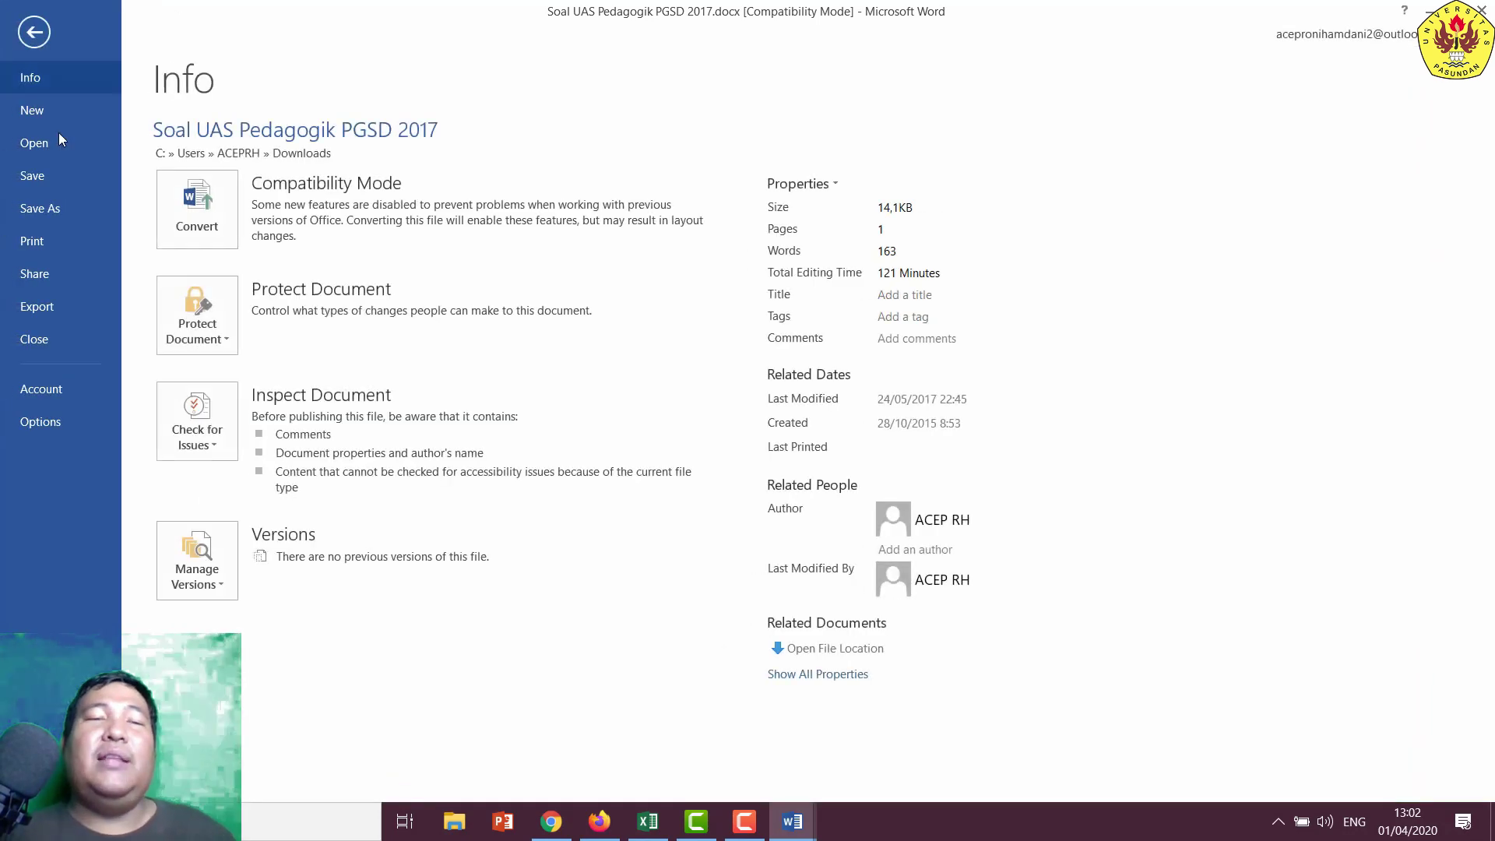
{"action": "left_click", "coordinate": [64, 209]}
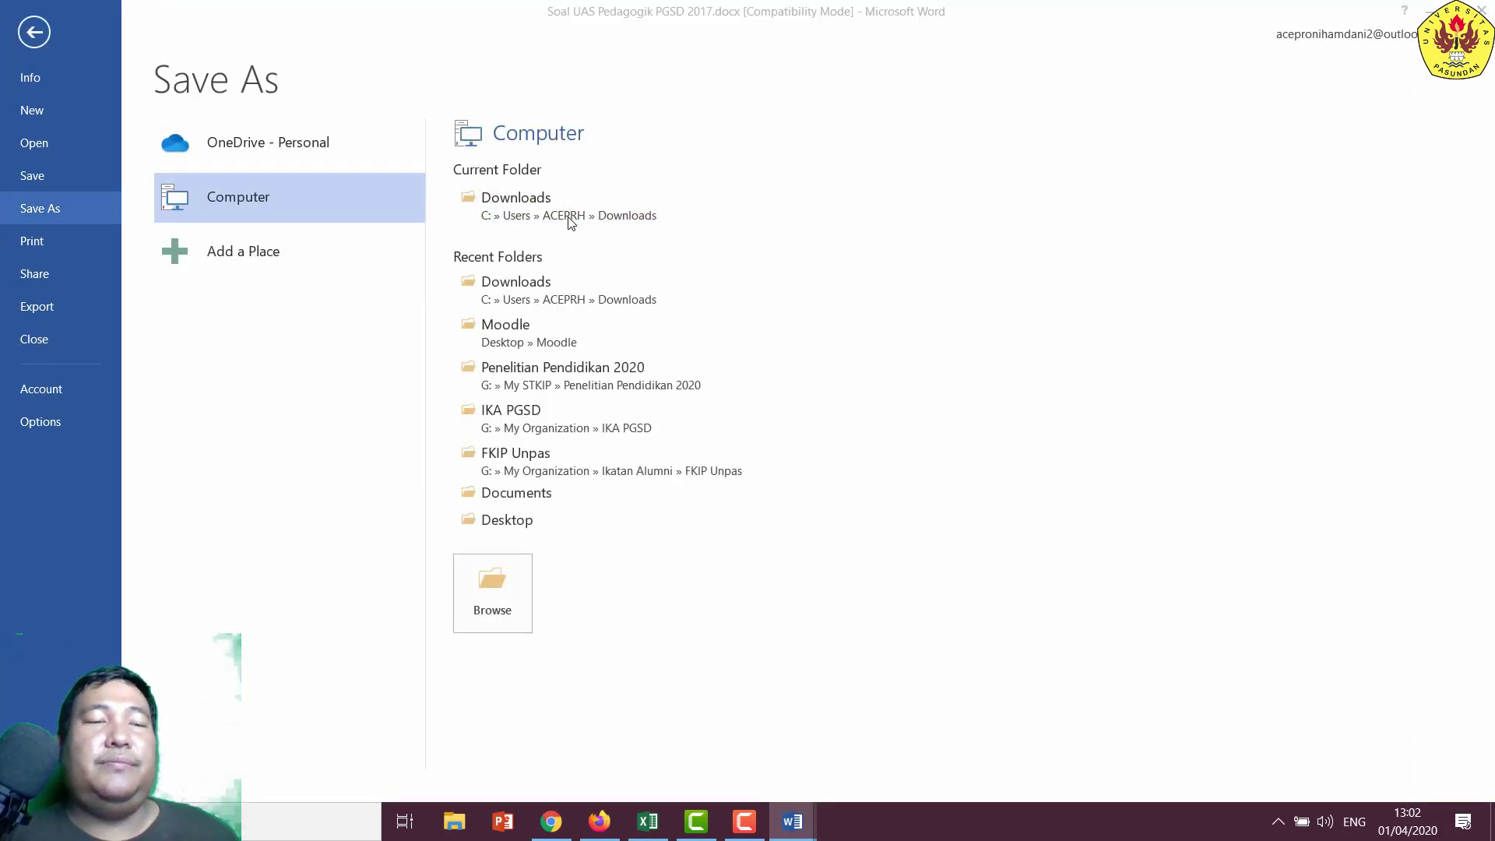
{"action": "left_click", "coordinate": [568, 217]}
{"action": "left_click", "coordinate": [825, 192]}
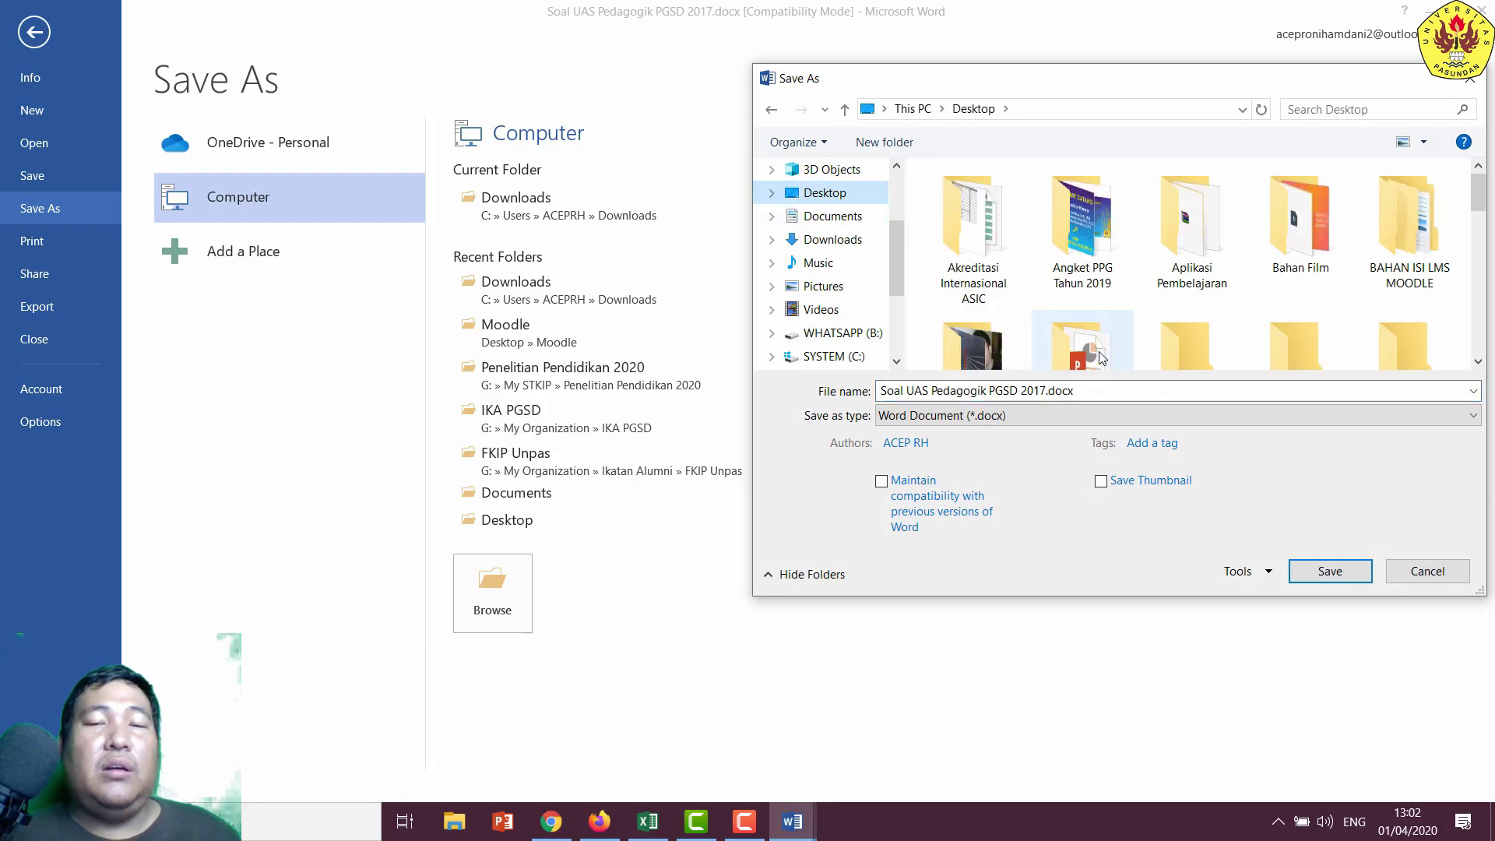
{"action": "left_click", "coordinate": [1091, 390]}
{"action": "type", "text": "Bimningan Bab 1 Prasti_01042020"}
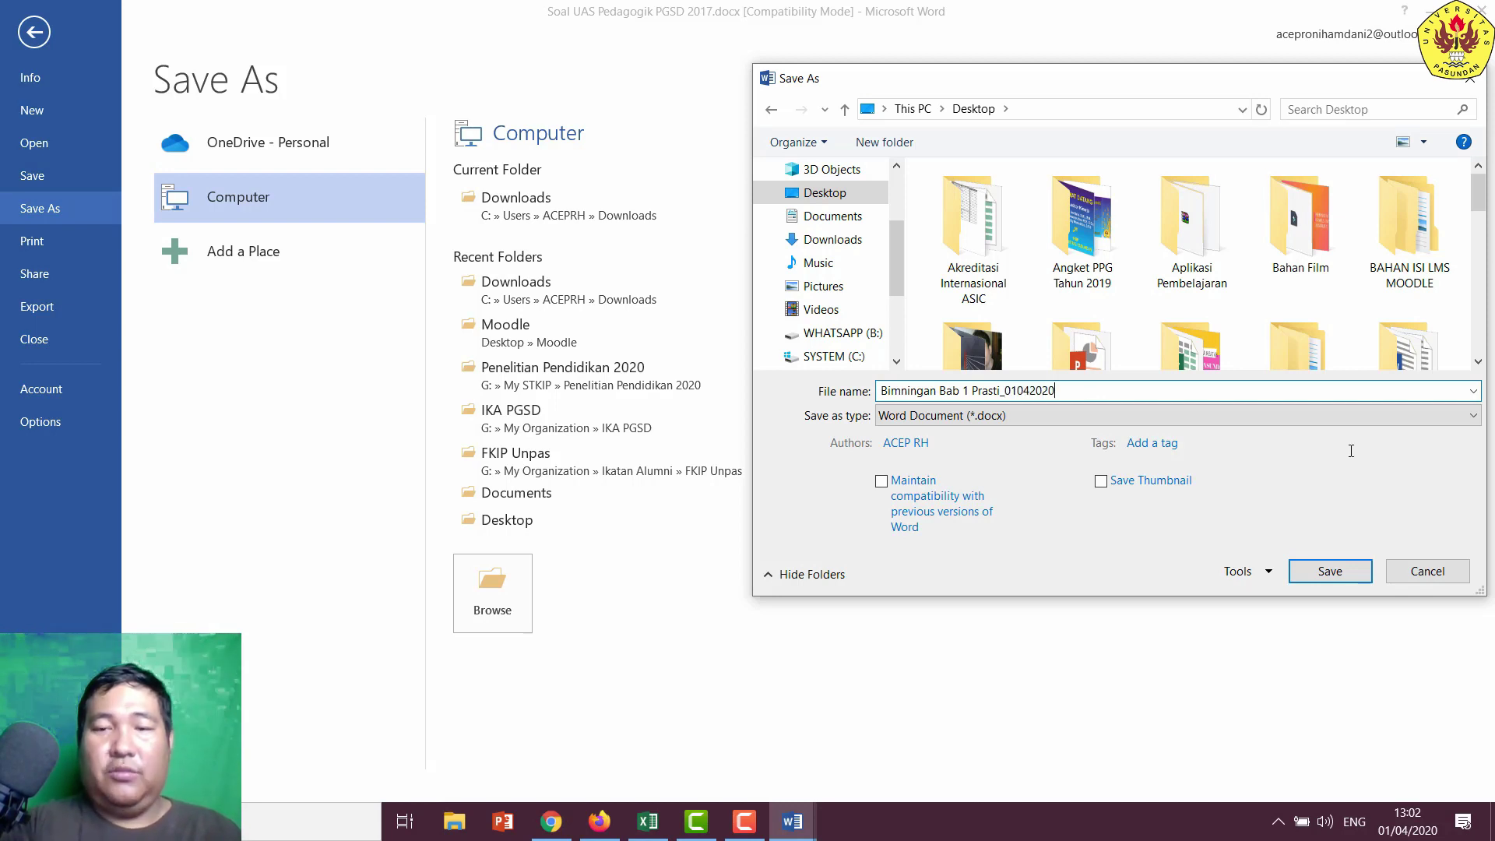
{"action": "left_click", "coordinate": [1328, 571]}
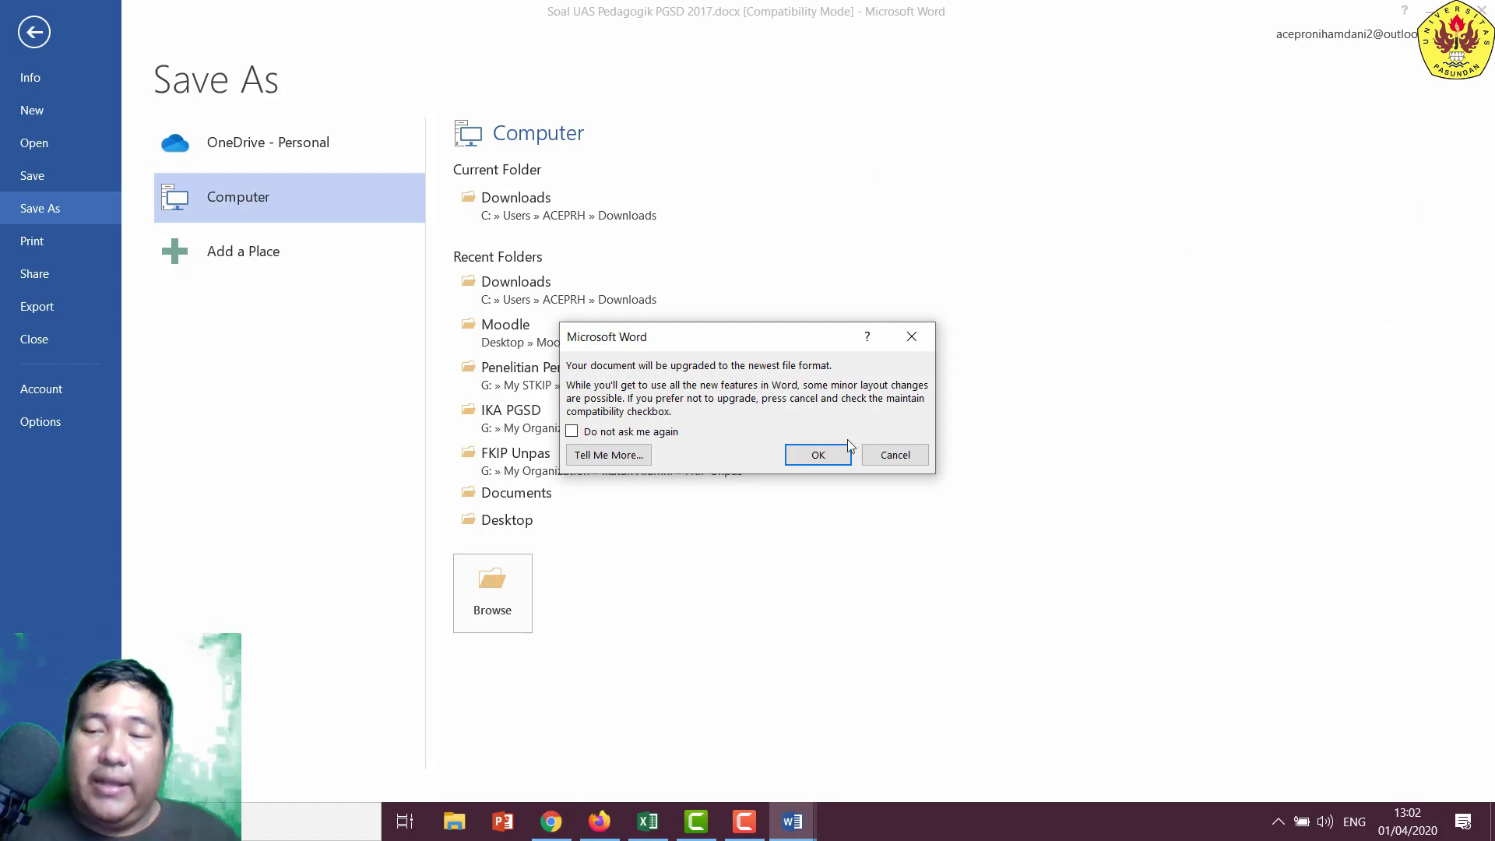
{"action": "left_click", "coordinate": [846, 449]}
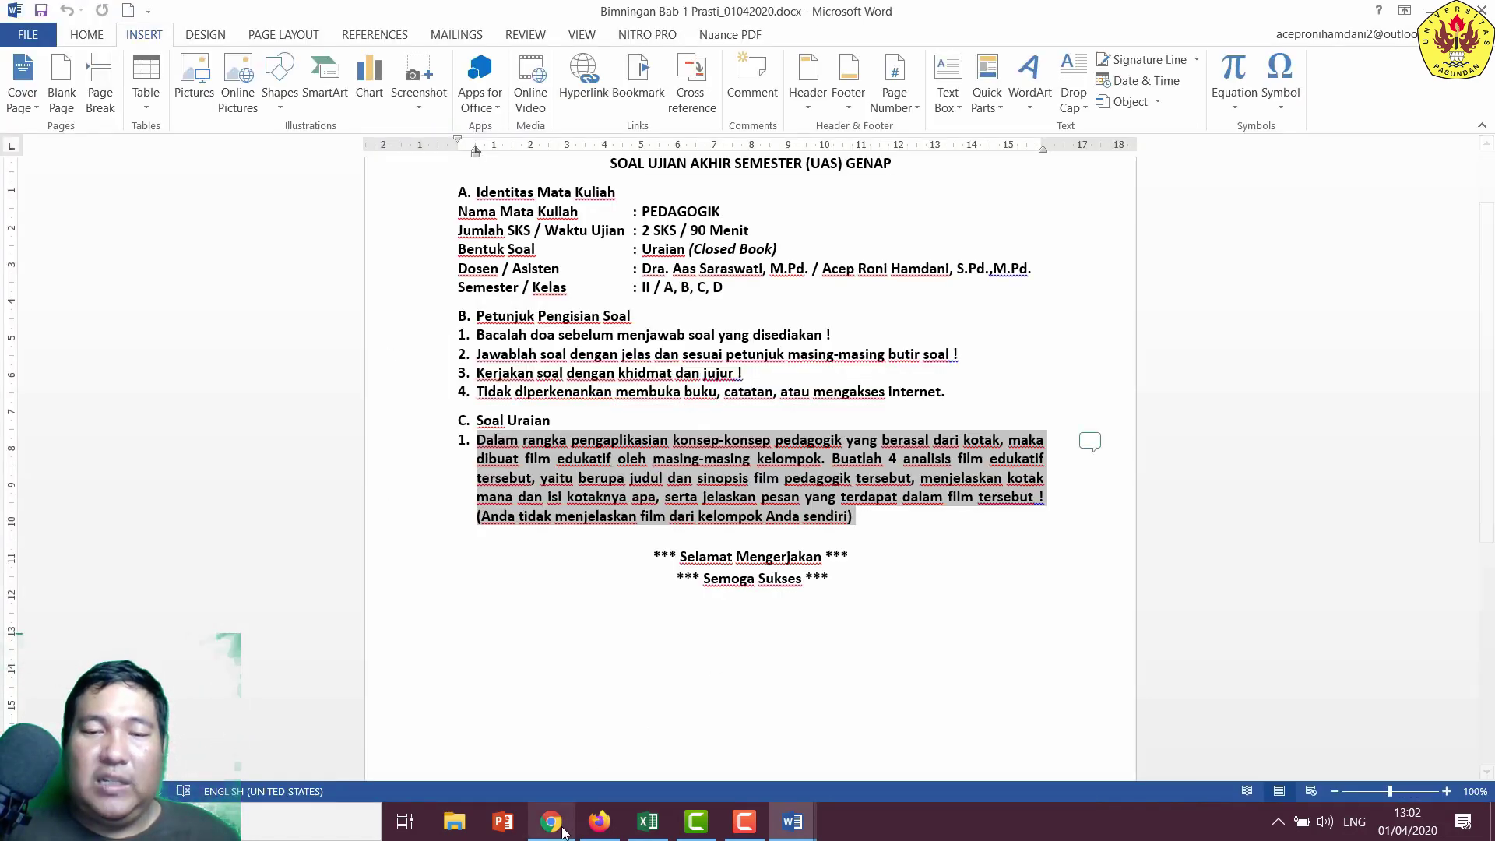
- Back in the Moodle forum, open the advanced reply form under the student's Bab 1 post
{"action": "left_click", "coordinate": [557, 827]}
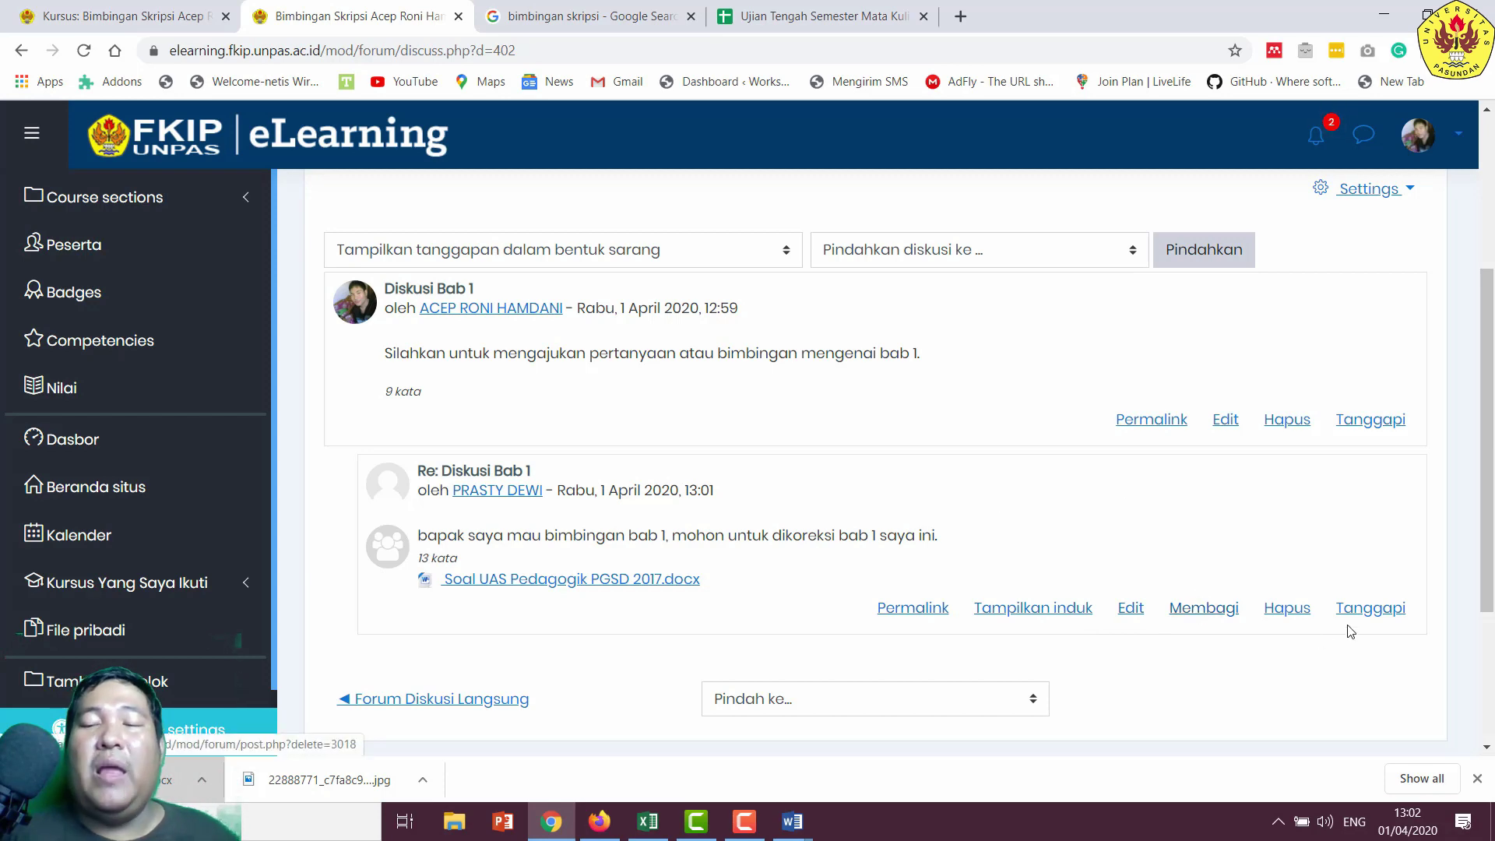
{"action": "left_click", "coordinate": [1368, 608]}
{"action": "scroll", "coordinate": [779, 588], "scroll_direction": "down", "scroll_amount": 3}
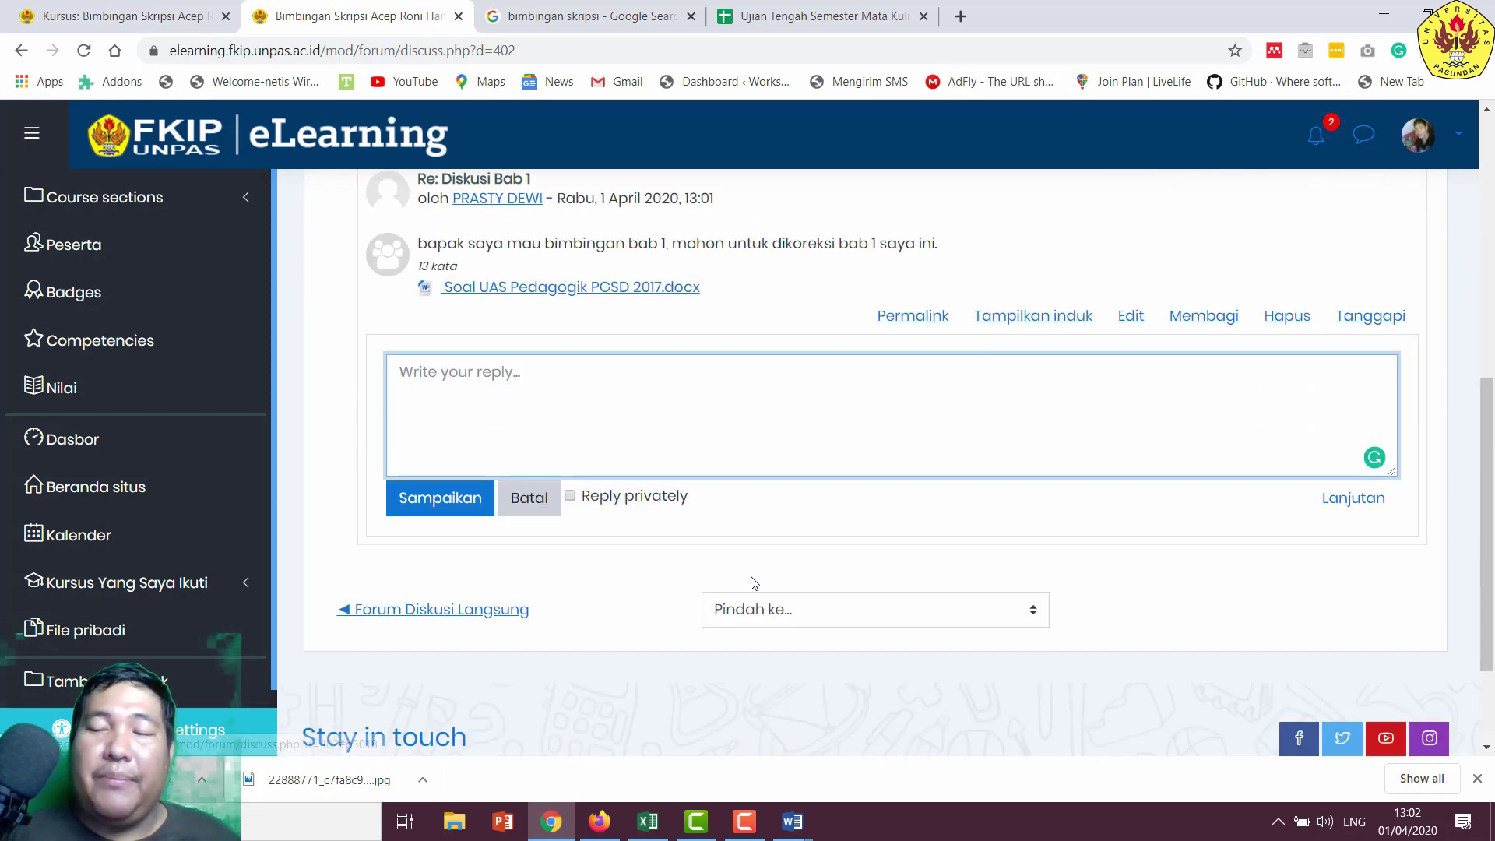
{"action": "scroll", "coordinate": [625, 419], "scroll_direction": "up", "scroll_amount": 1}
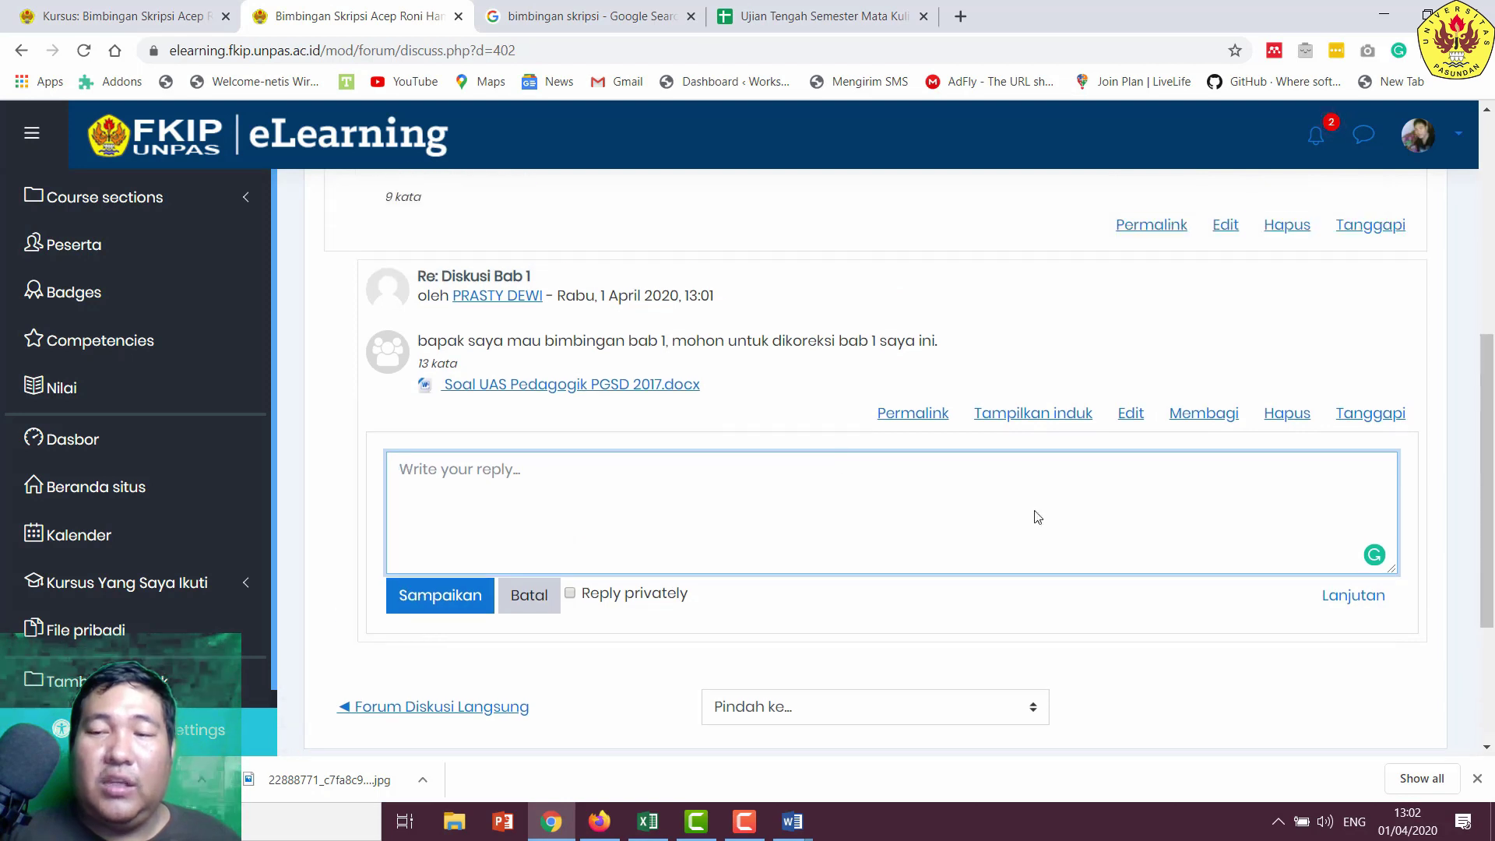
{"action": "left_click", "coordinate": [1341, 609]}
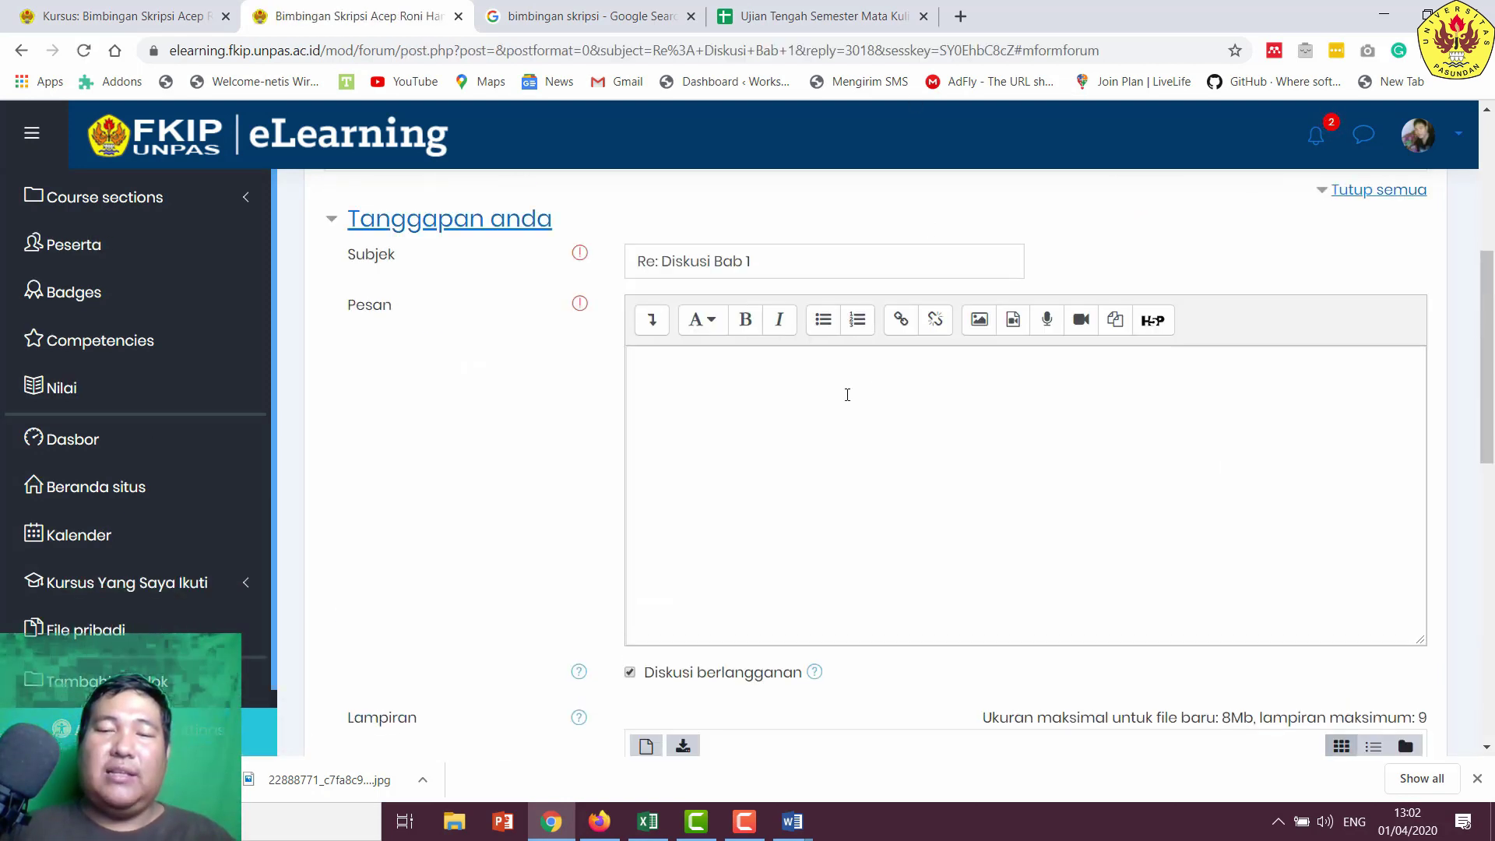
- Write the message 'Silahkan bab 1 Anda sudah bapak tandai hal-hal yang harus diperbaiki.'
{"action": "scroll", "coordinate": [847, 395], "scroll_direction": "down", "scroll_amount": 1}
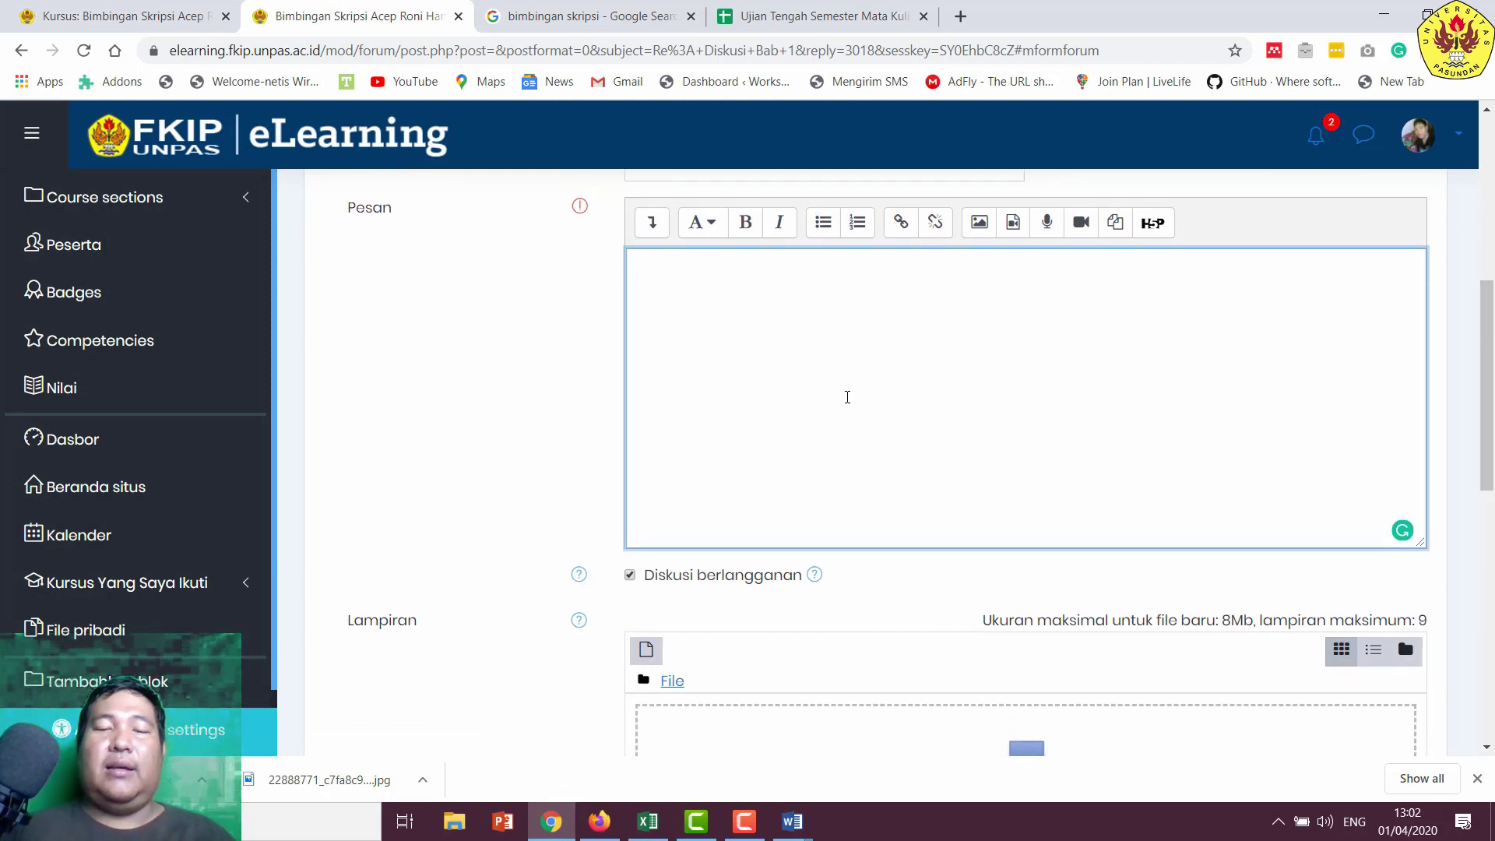
{"action": "type", "text": "Sil"}
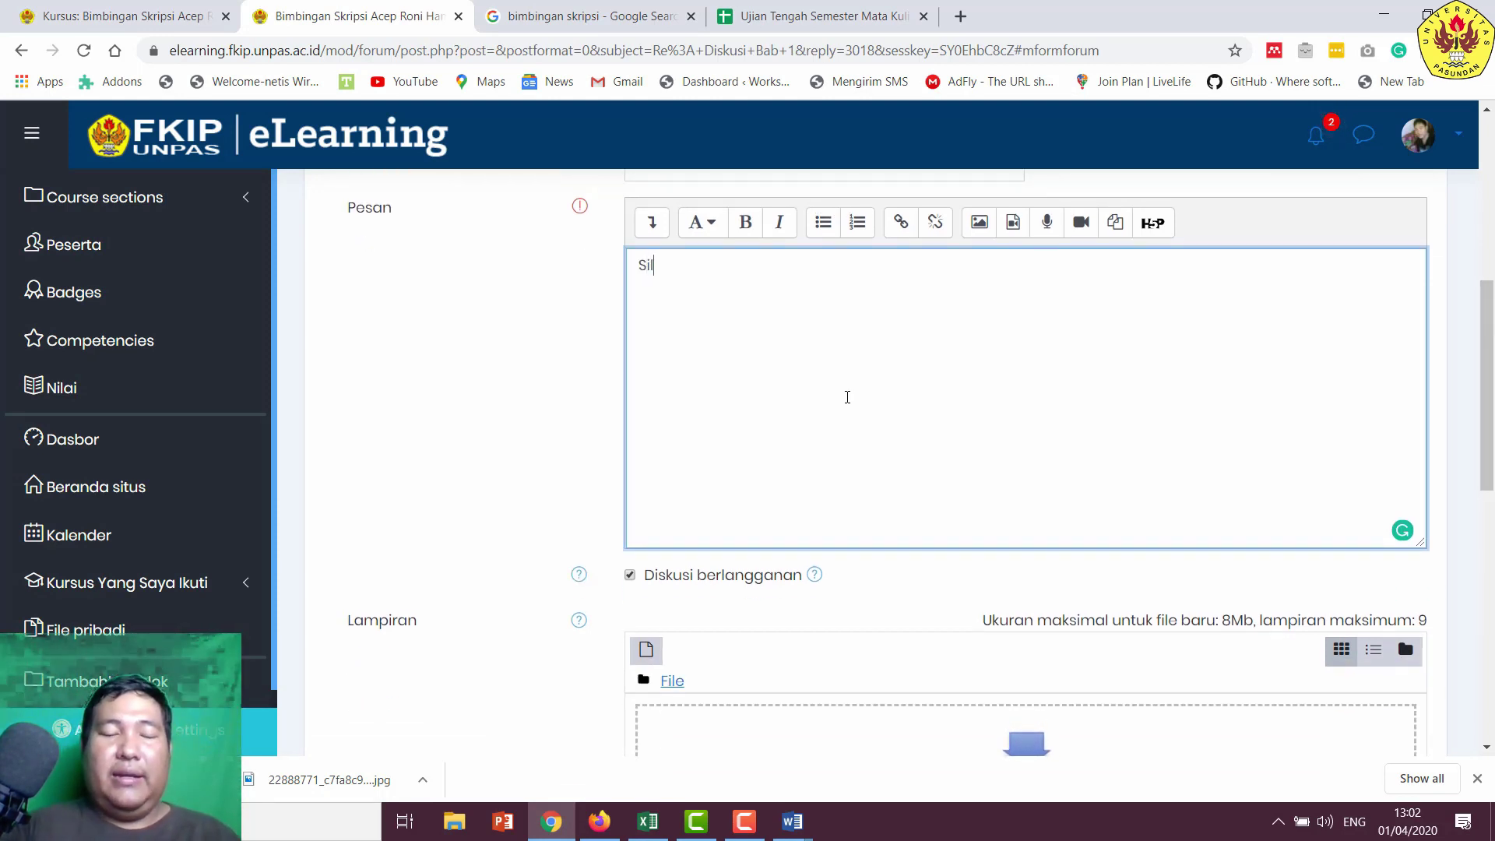
{"action": "type", "text": "ahkan bab"}
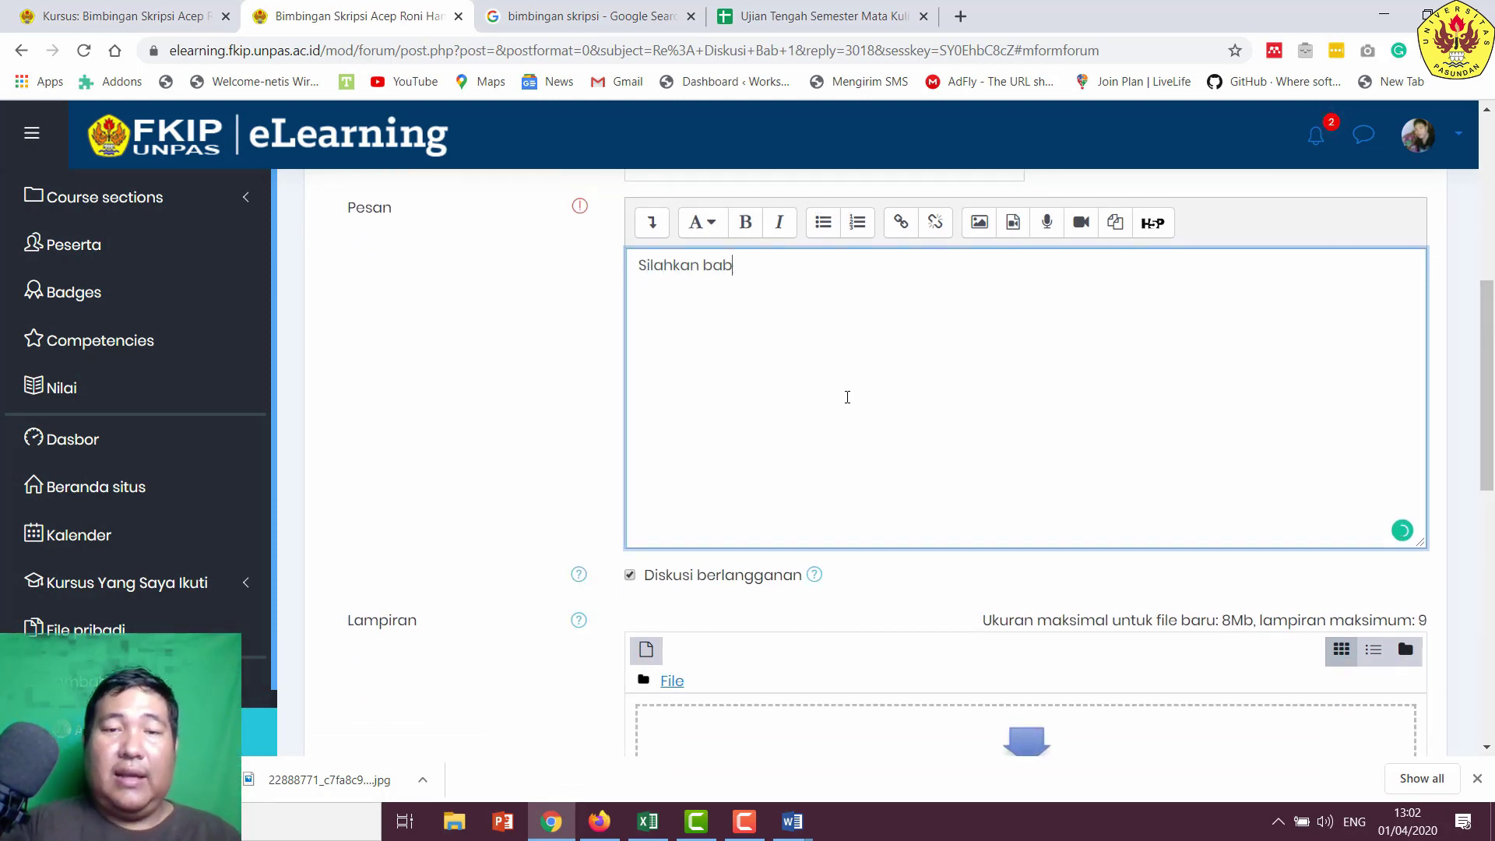
{"action": "type", "text": " 1 Amd"}
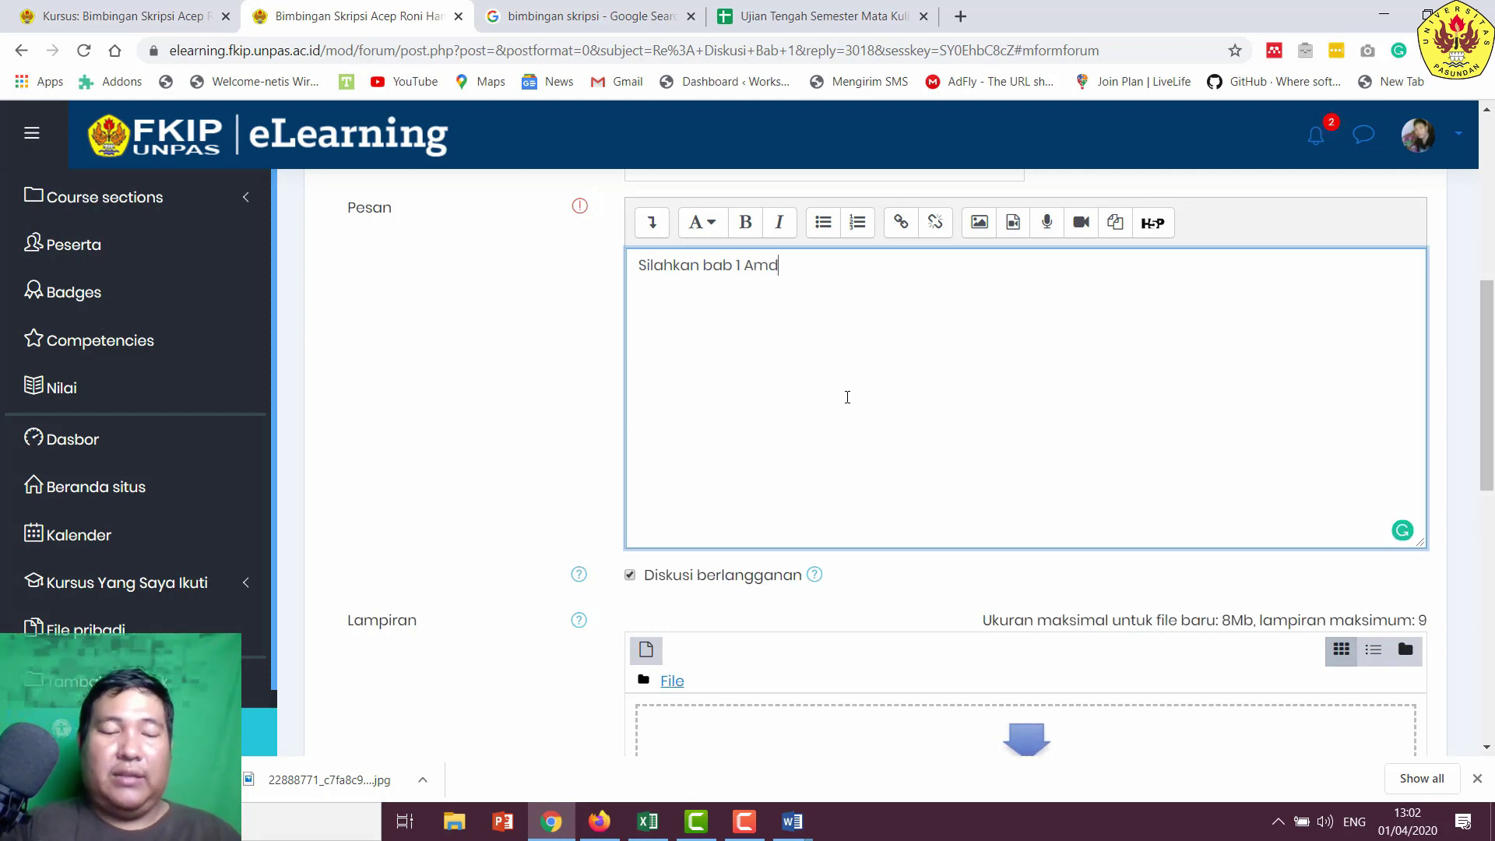
{"action": "key", "text": "BackSpace"}
{"action": "key", "text": "BackSpace"}
{"action": "type", "text": "m"}
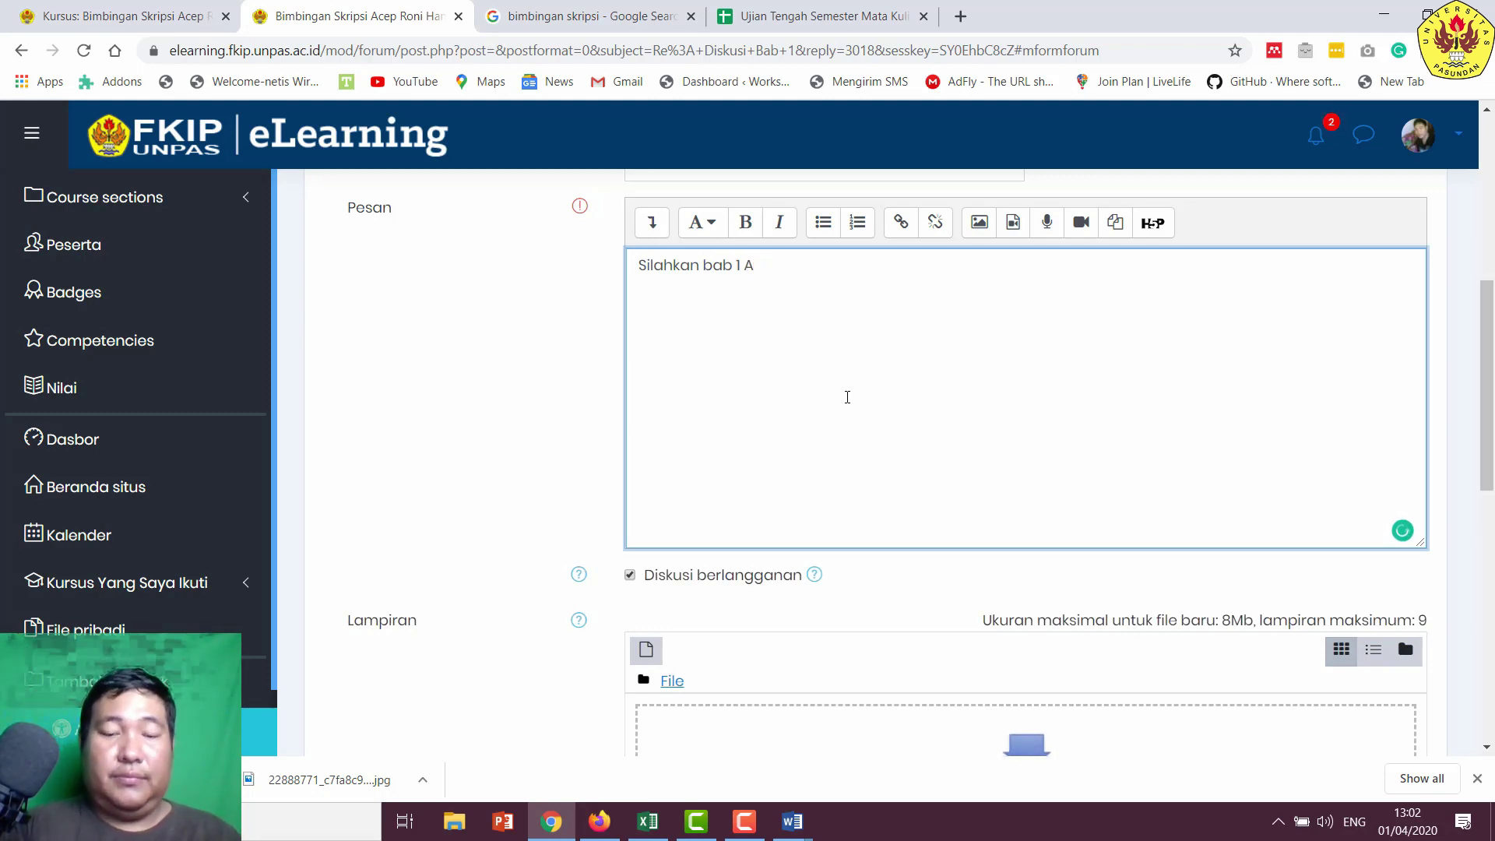
{"action": "type", "text": "nda sudah bapak pe"}
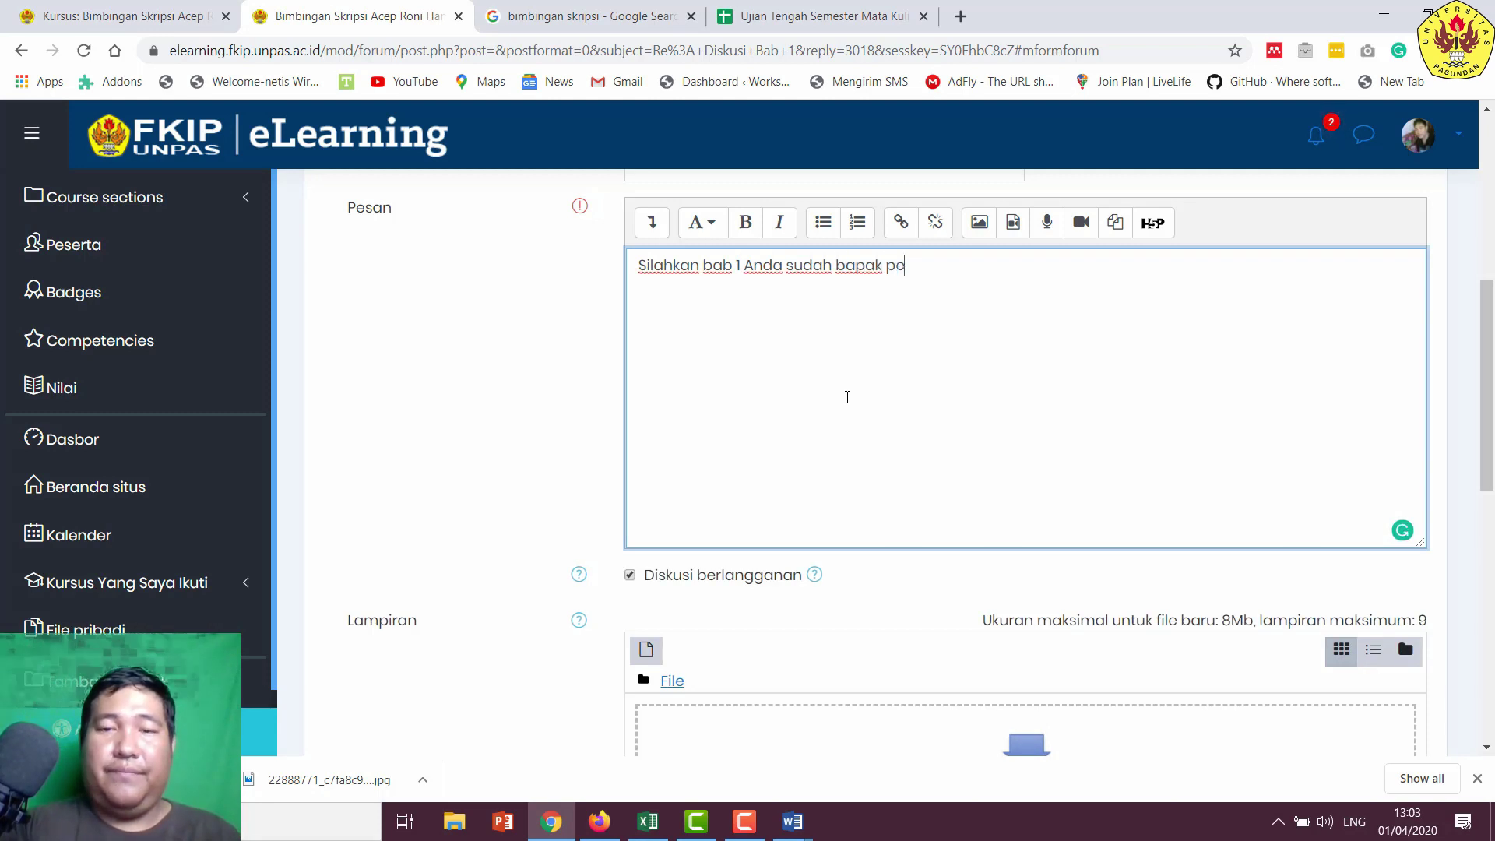
{"action": "key", "text": "BackSpace"}
{"action": "key", "text": "BackSpace"}
{"action": "type", "text": "tandai"}
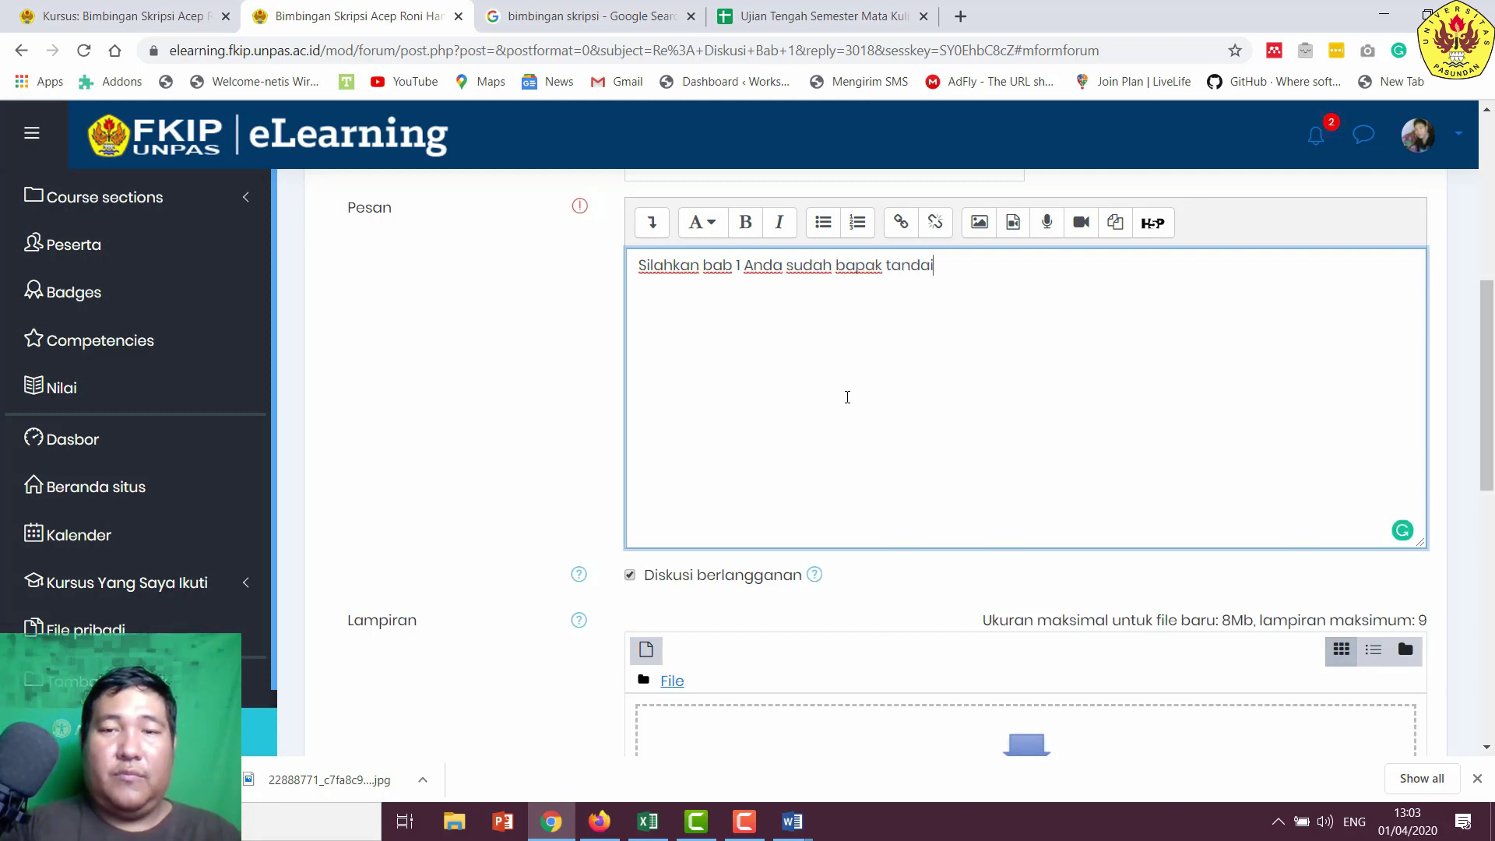
{"action": "type", "text": " hal-hal ya"}
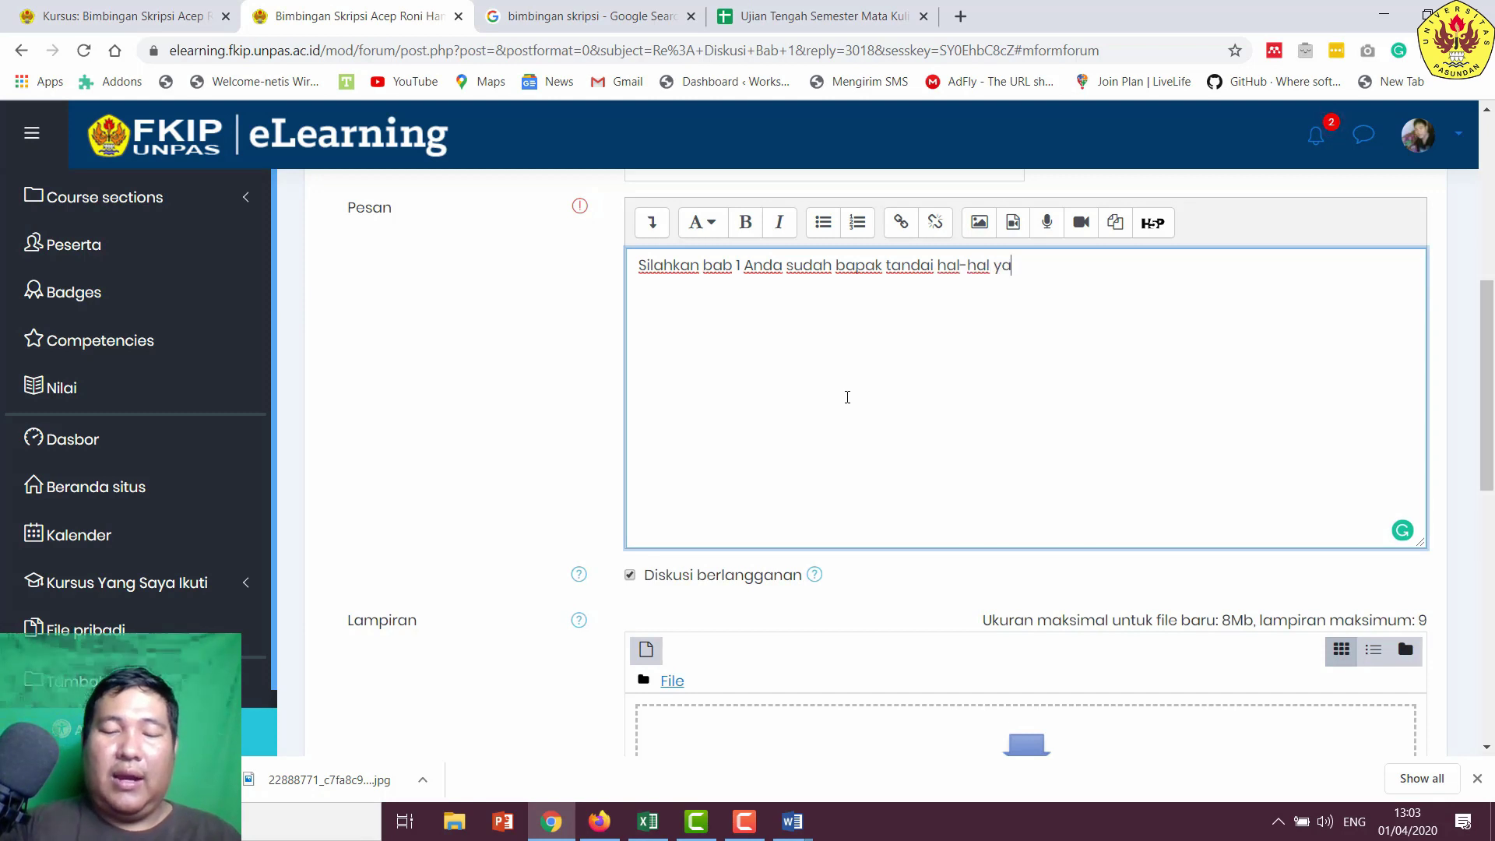
{"action": "type", "text": "ng harus dip"}
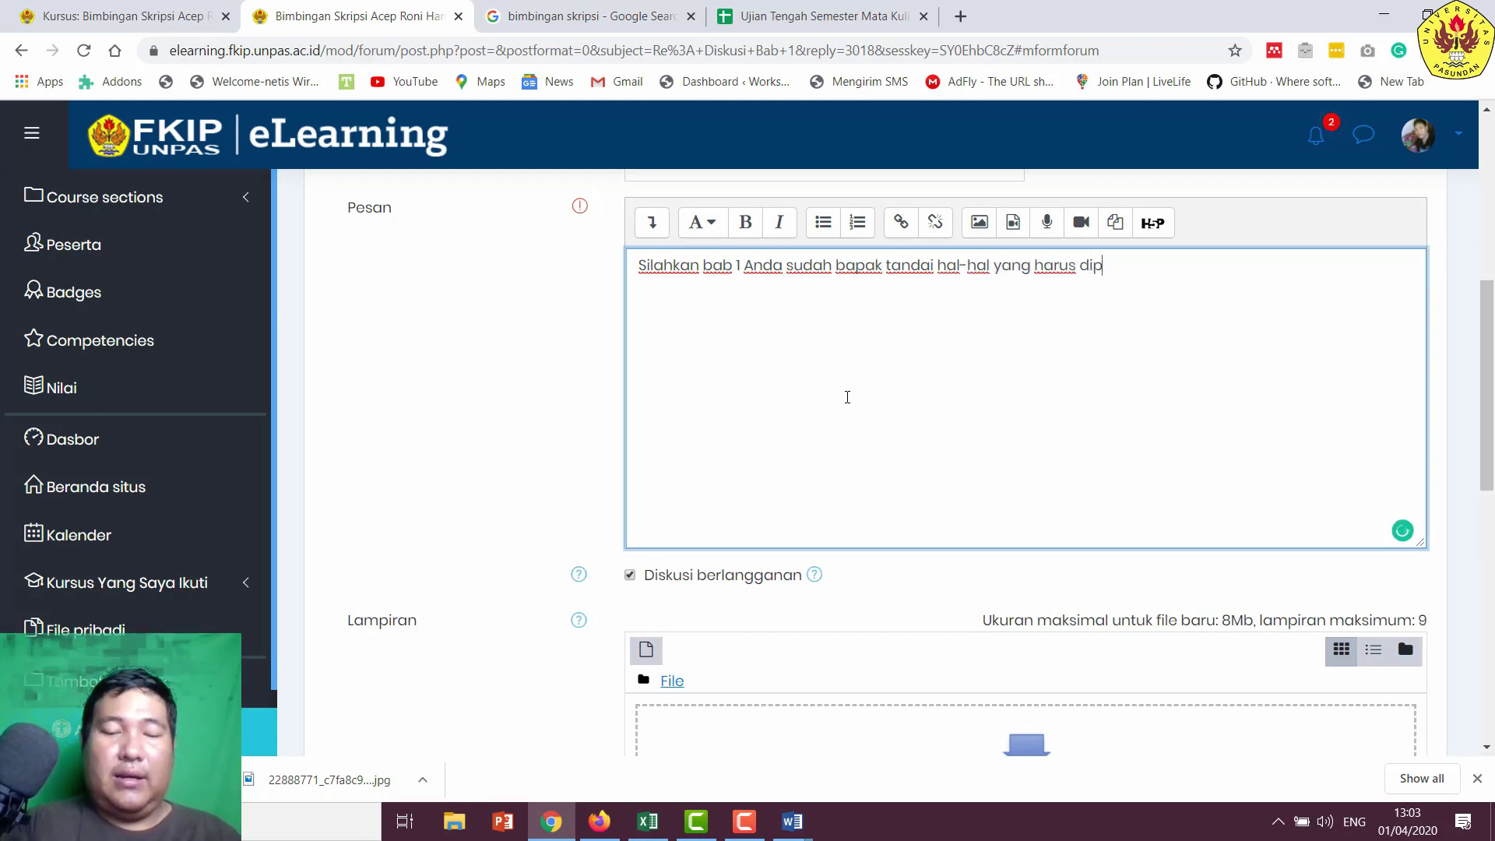
{"action": "type", "text": "erbaiki."}
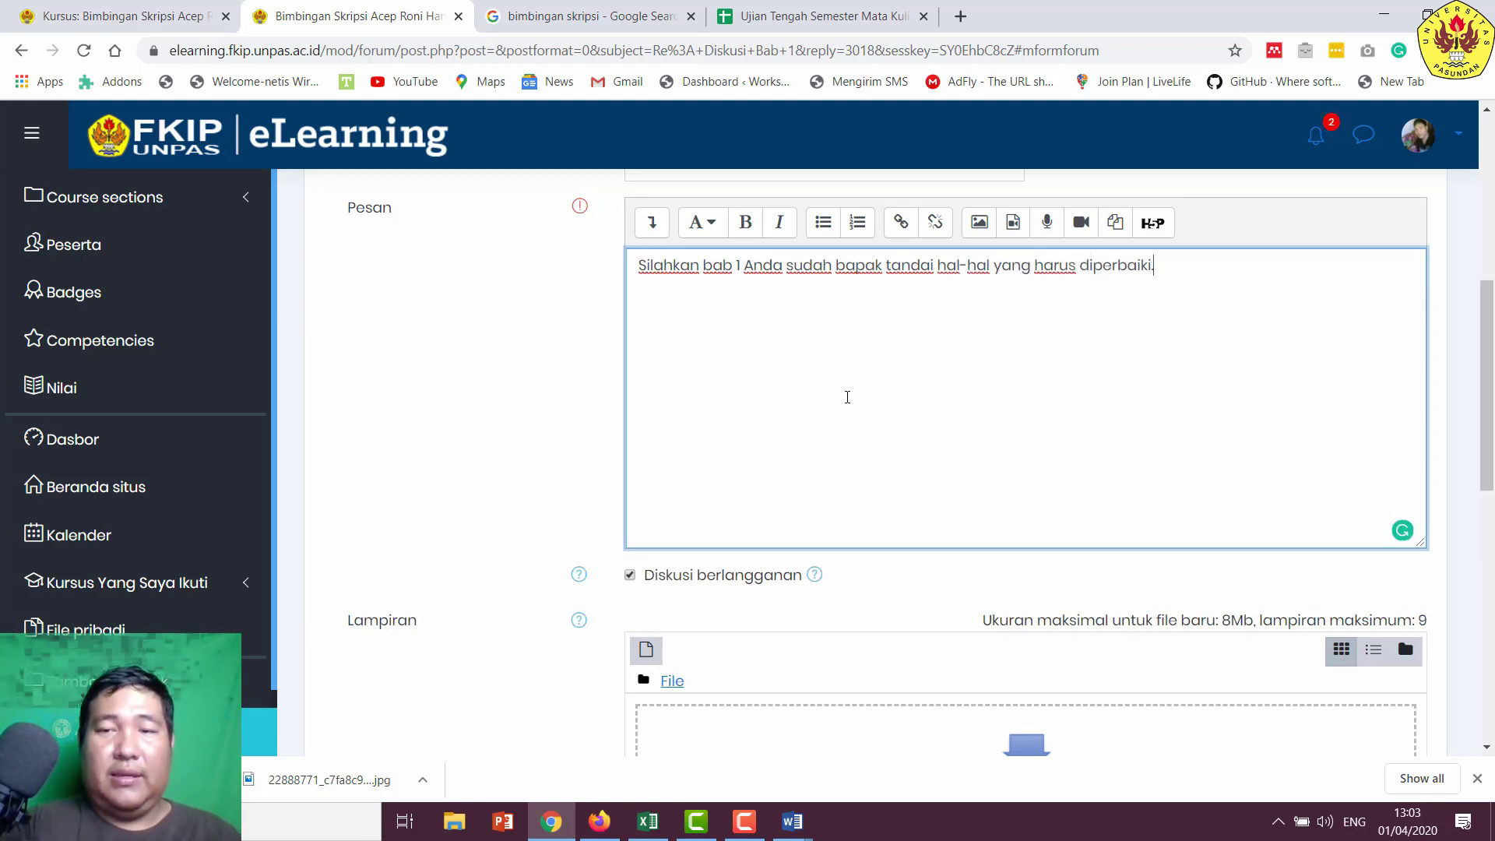
{"action": "scroll", "coordinate": [847, 397], "scroll_direction": "down", "scroll_amount": 4}
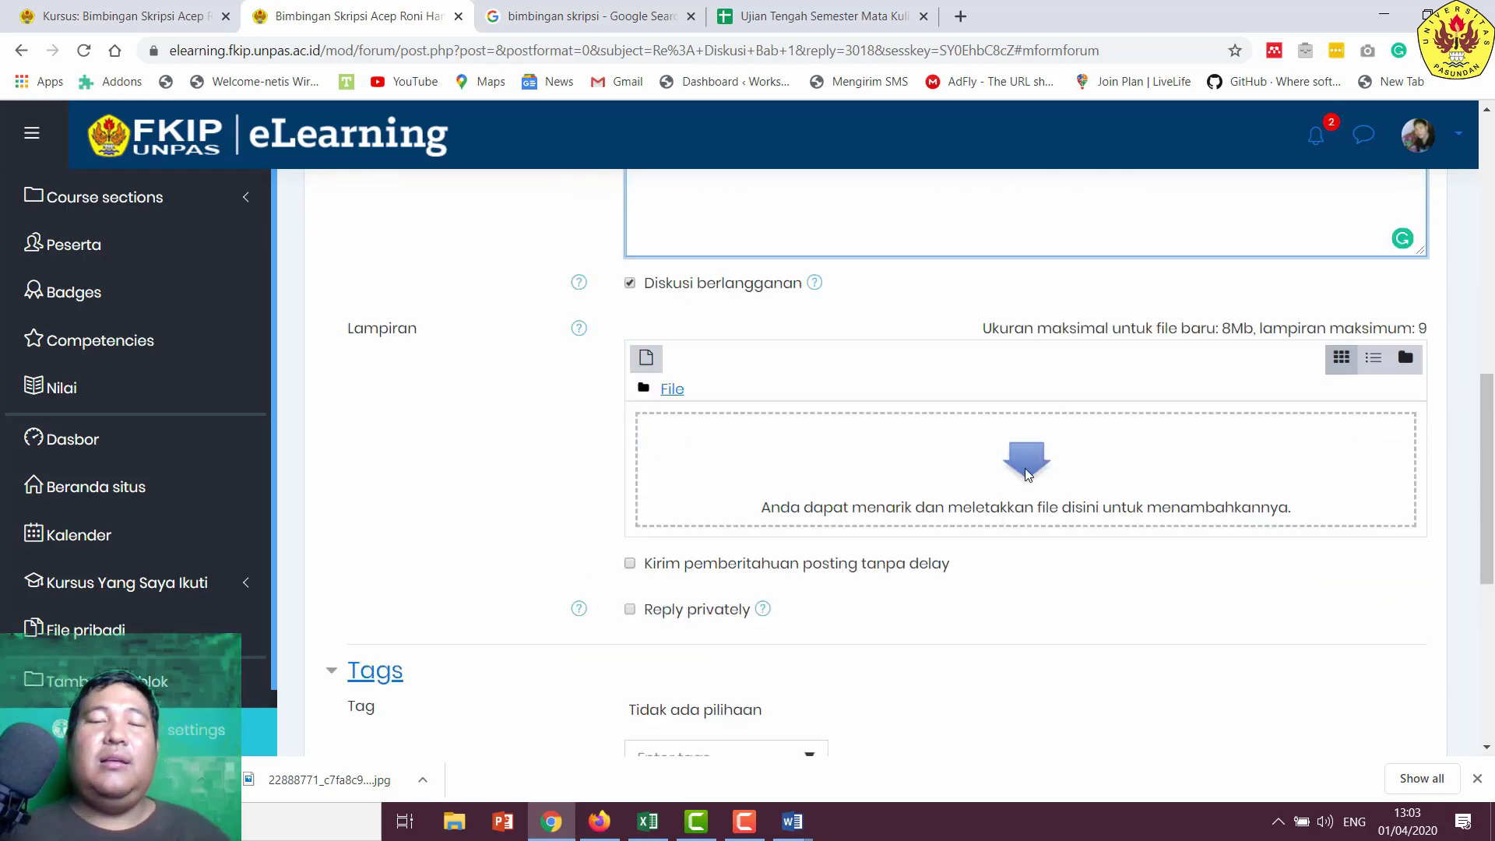
- Attach the commented Bab 1 Word file to the reply through the file picker
{"action": "left_click", "coordinate": [1026, 473]}
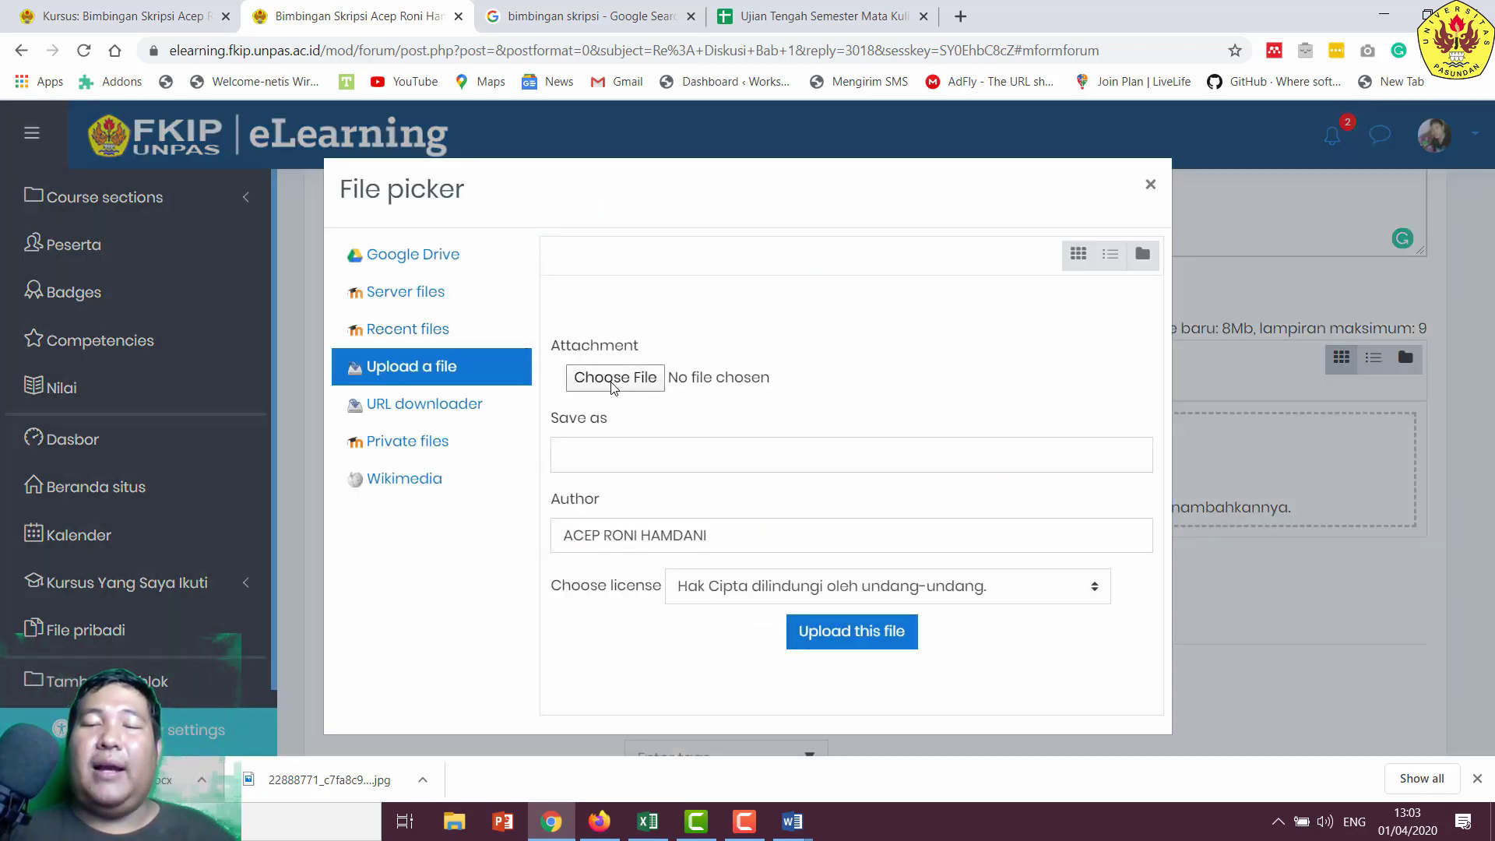
{"action": "left_click", "coordinate": [615, 378]}
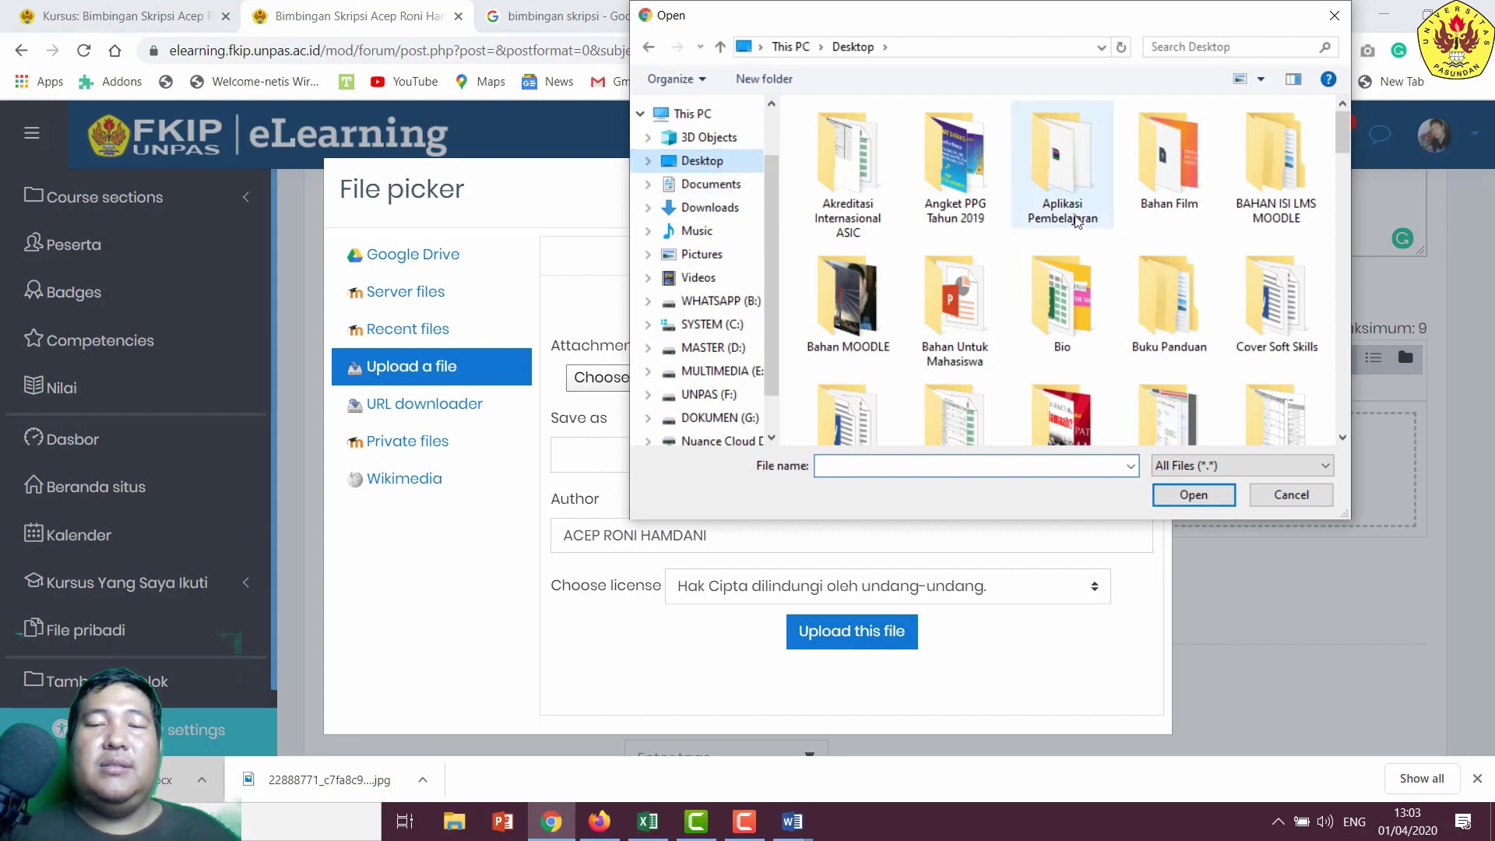
{"action": "scroll", "coordinate": [1194, 330], "scroll_direction": "down", "scroll_amount": 10}
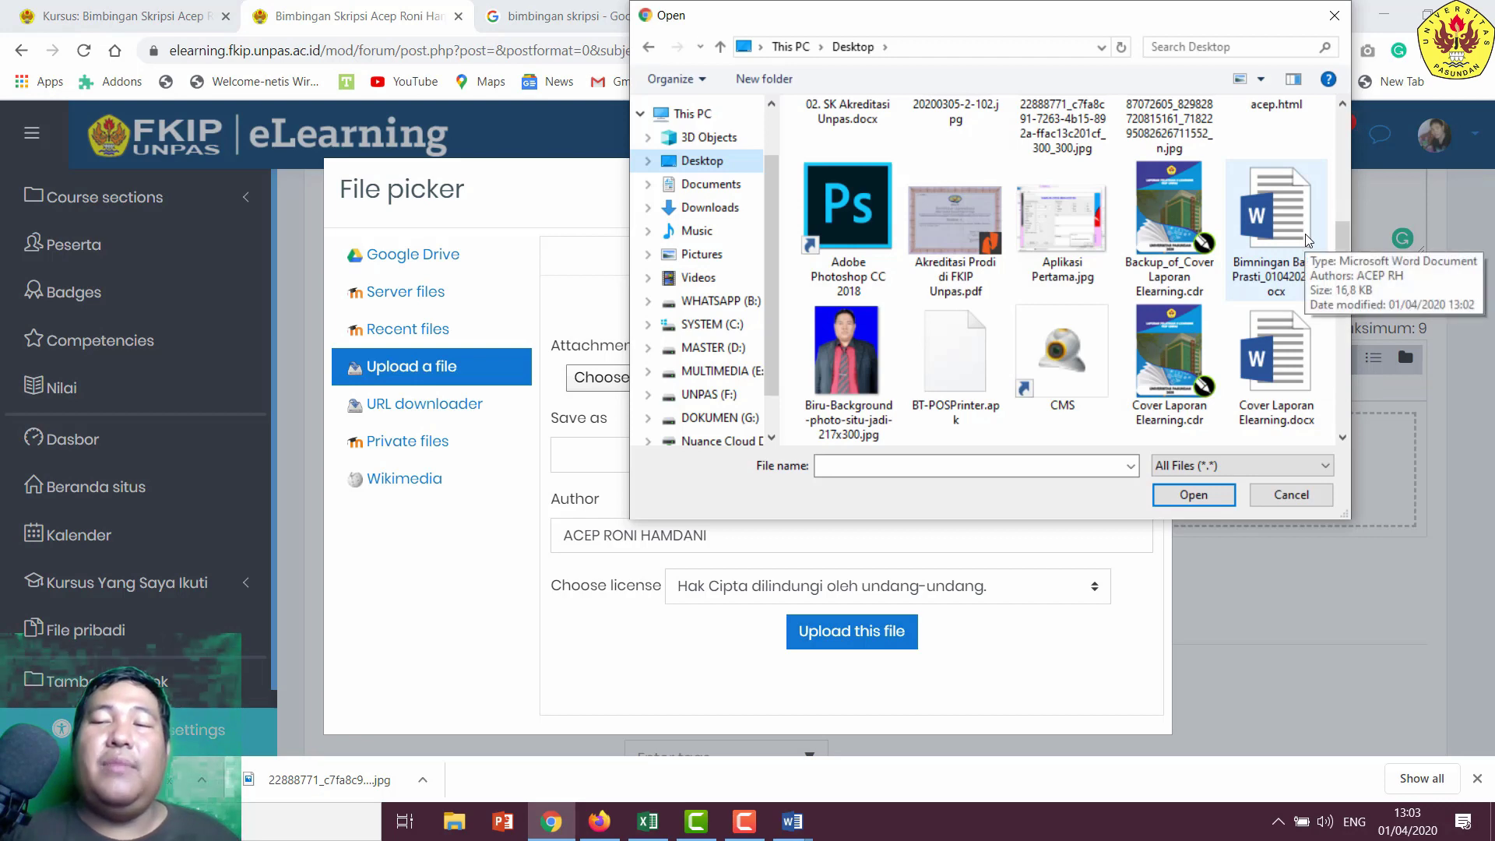
{"action": "double_click", "coordinate": [1304, 273]}
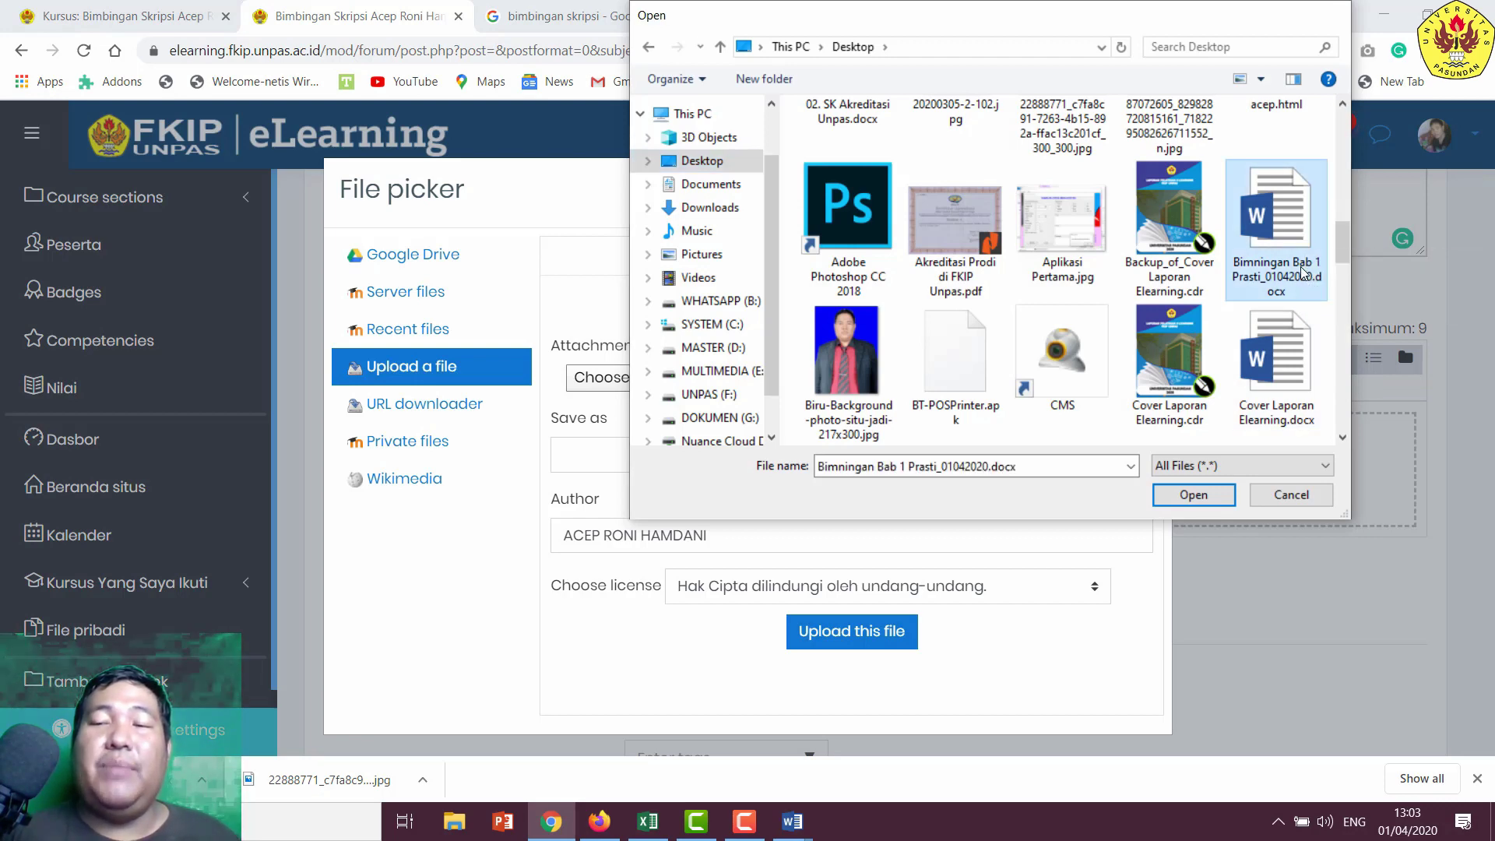
{"action": "left_click", "coordinate": [867, 638]}
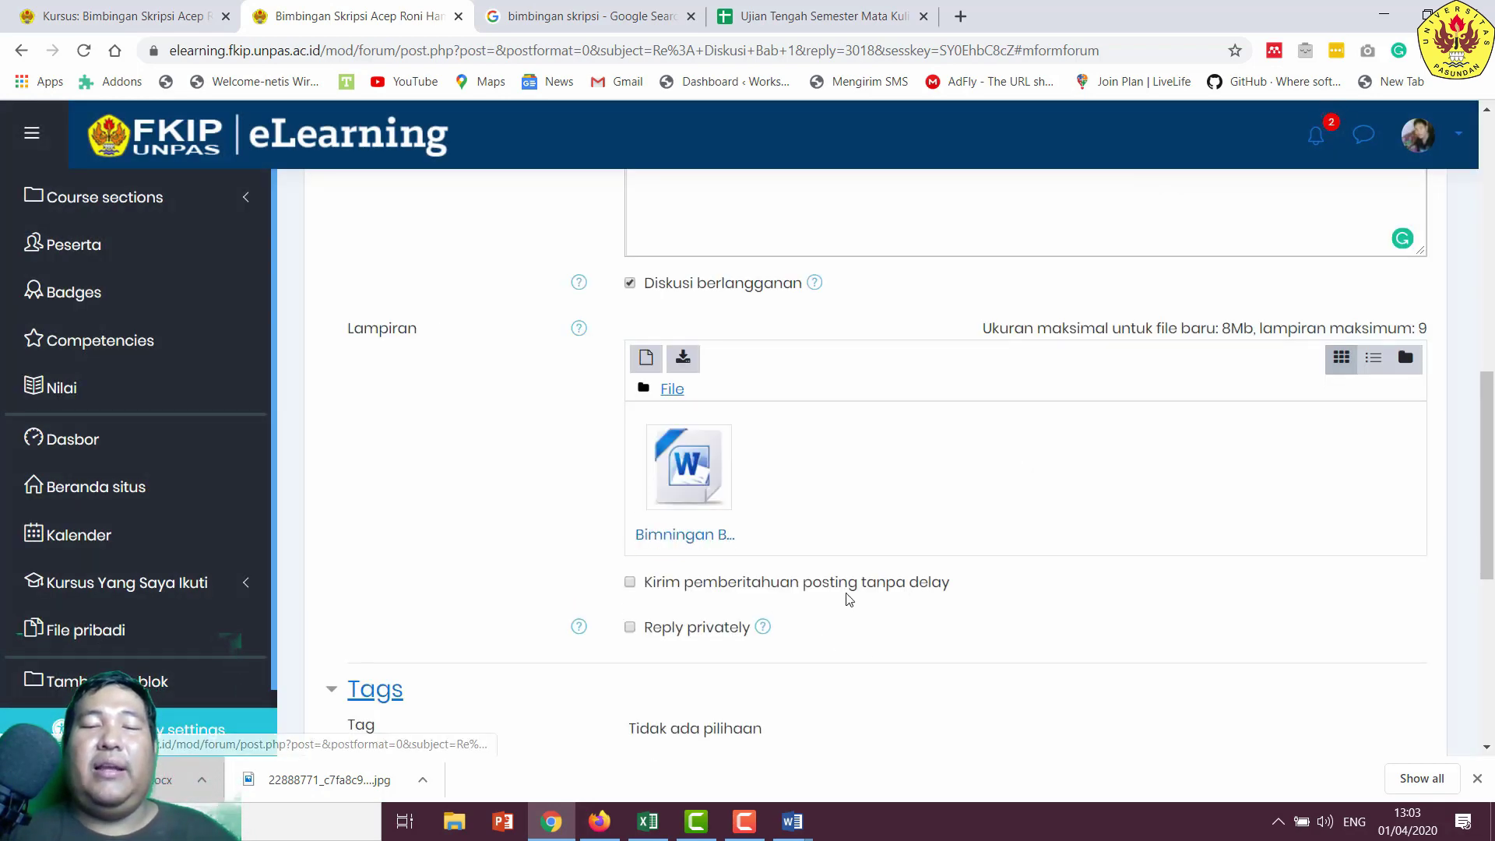
- Post the reply to the forum, then move to the student's browser
{"action": "scroll", "coordinate": [812, 476], "scroll_direction": "down", "scroll_amount": 4}
{"action": "left_click", "coordinate": [712, 545]}
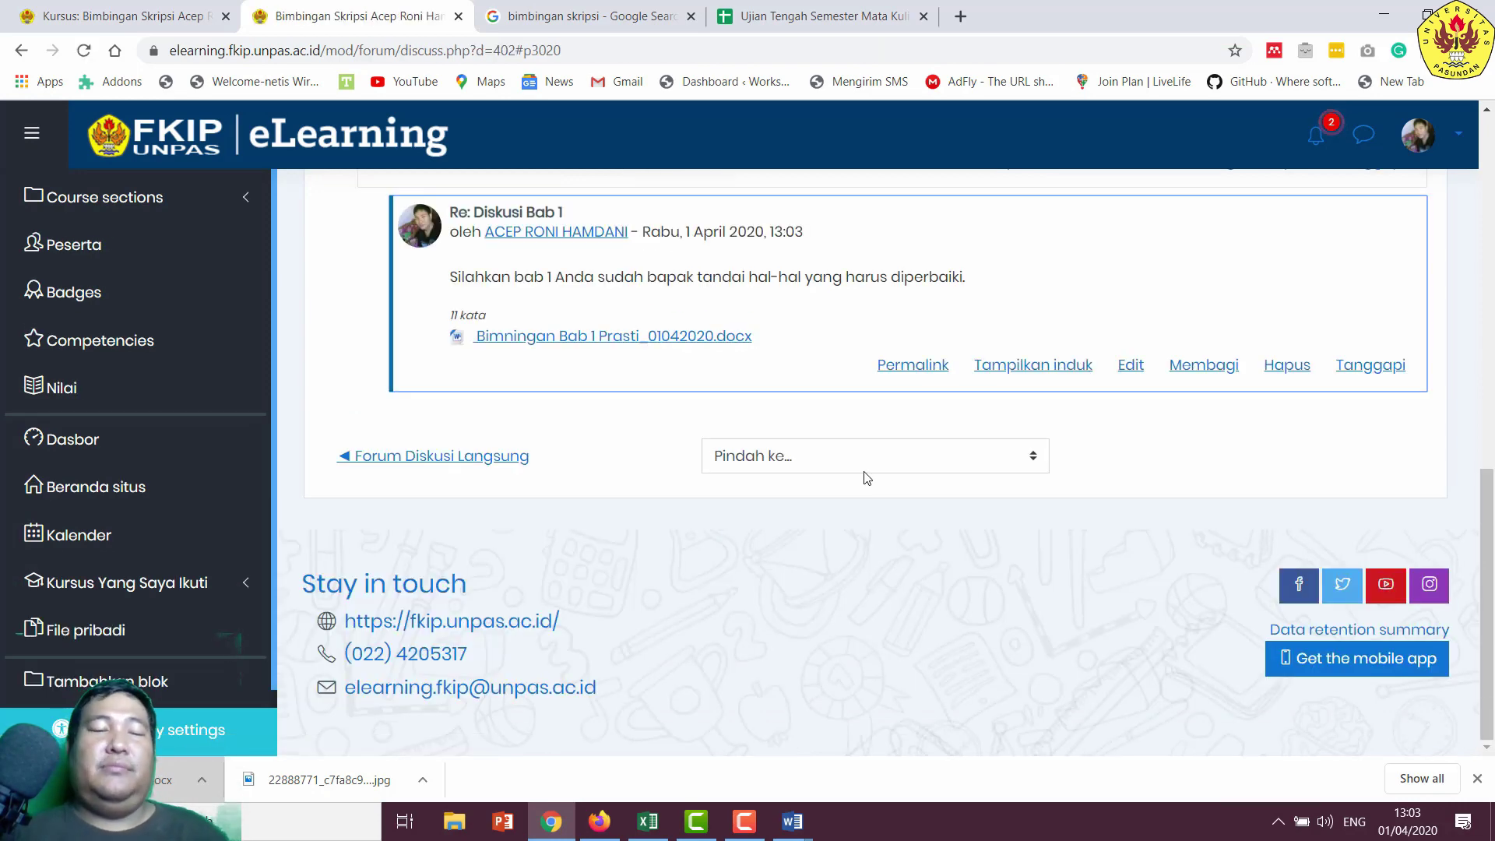
{"action": "scroll", "coordinate": [623, 501], "scroll_direction": "up", "scroll_amount": 4}
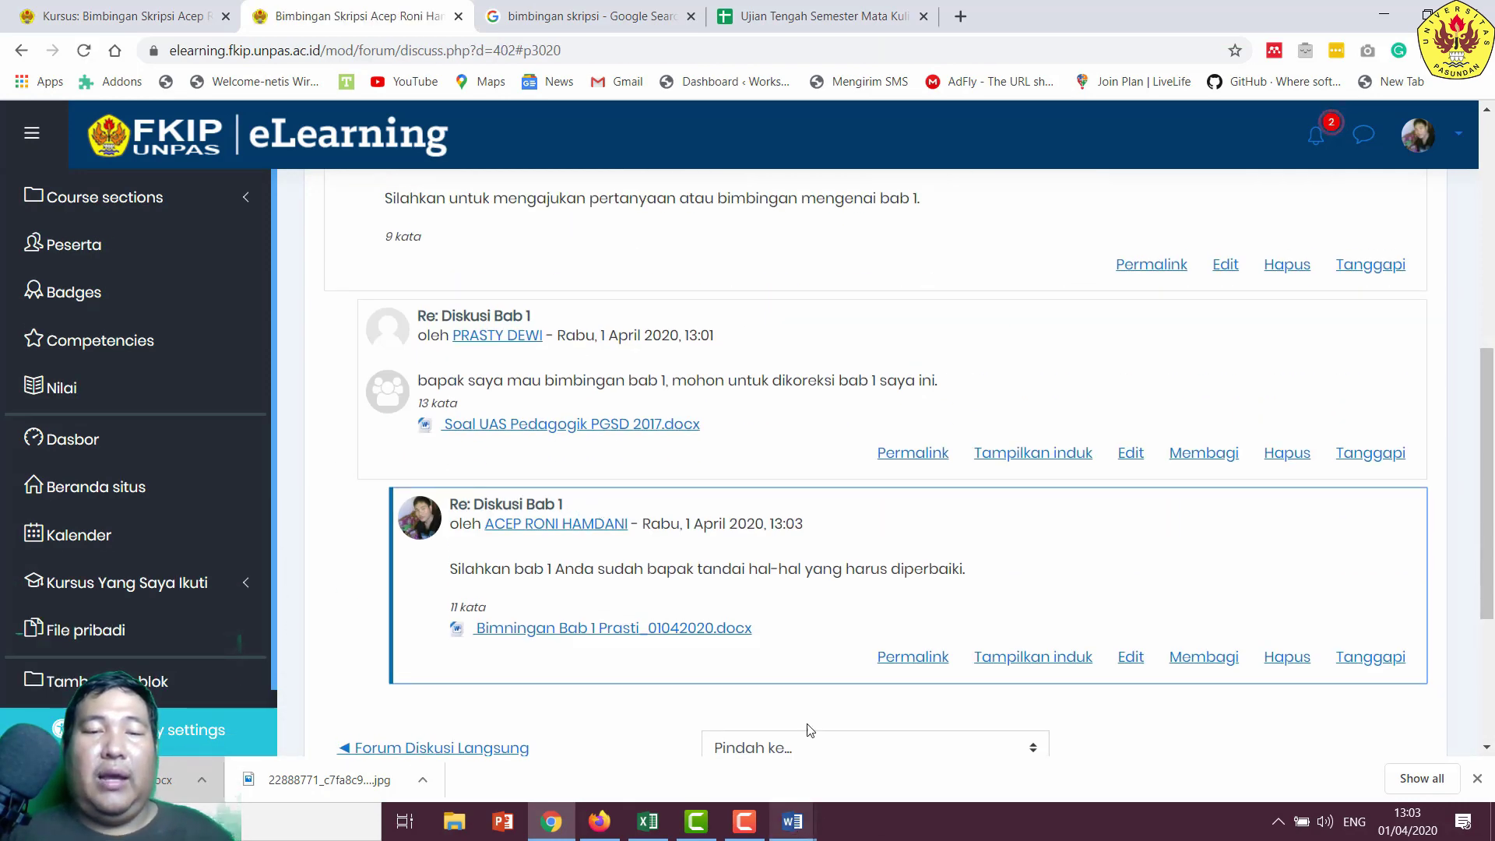
{"action": "left_click", "coordinate": [600, 822]}
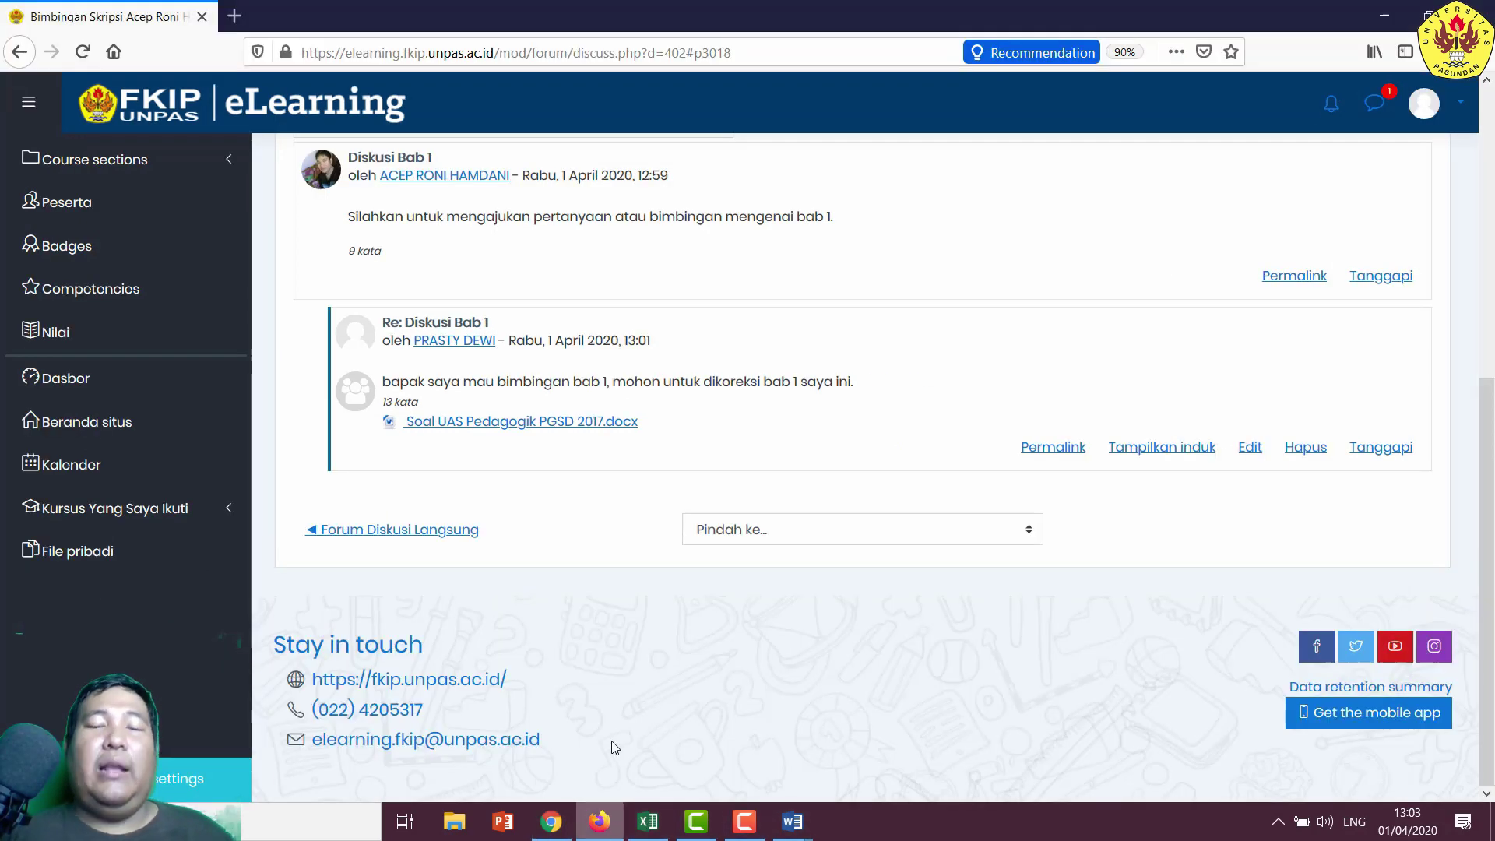
- Reload the Diskusi Bab 1 thread and save the lecturer's attached Bab 1 .docx
{"action": "scroll", "coordinate": [798, 327], "scroll_direction": "up", "scroll_amount": 6}
{"action": "scroll", "coordinate": [799, 327], "scroll_direction": "down", "scroll_amount": 5}
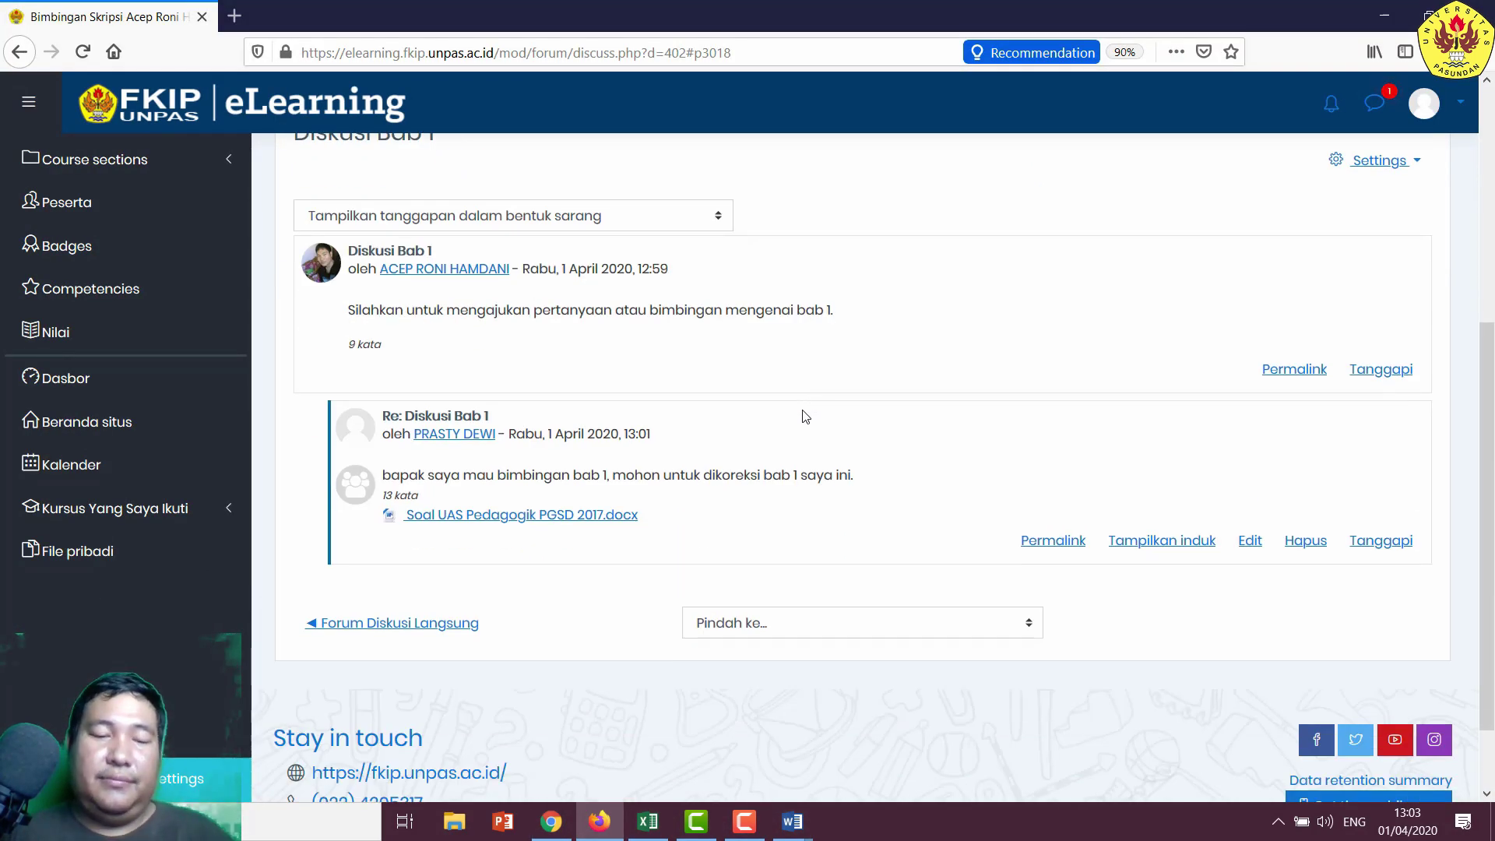
{"action": "key", "text": "F5"}
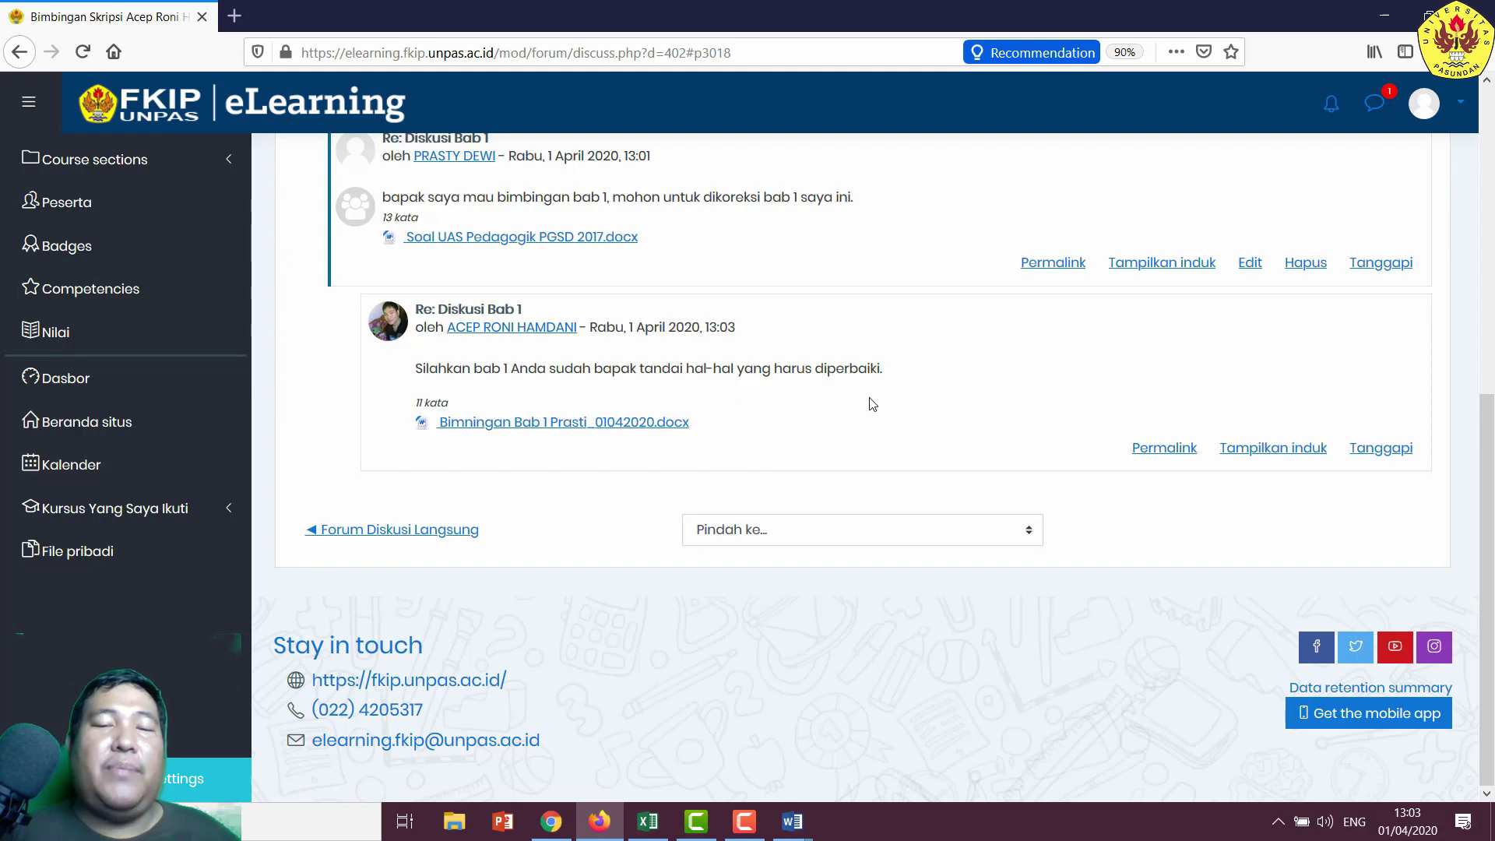
{"action": "left_click", "coordinate": [611, 422]}
{"action": "left_click", "coordinate": [615, 435]}
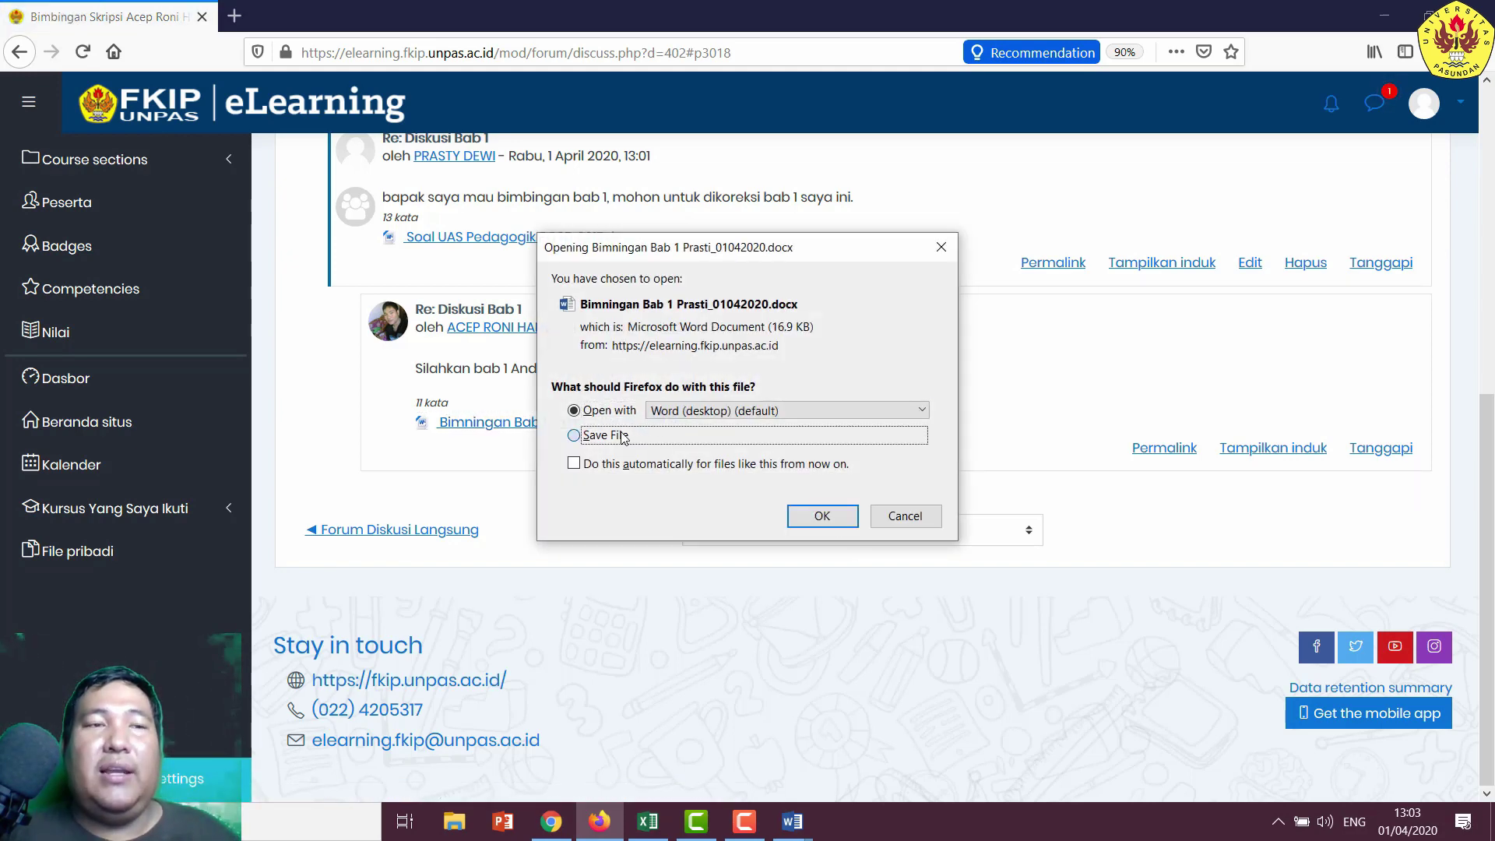
{"action": "left_click", "coordinate": [824, 516]}
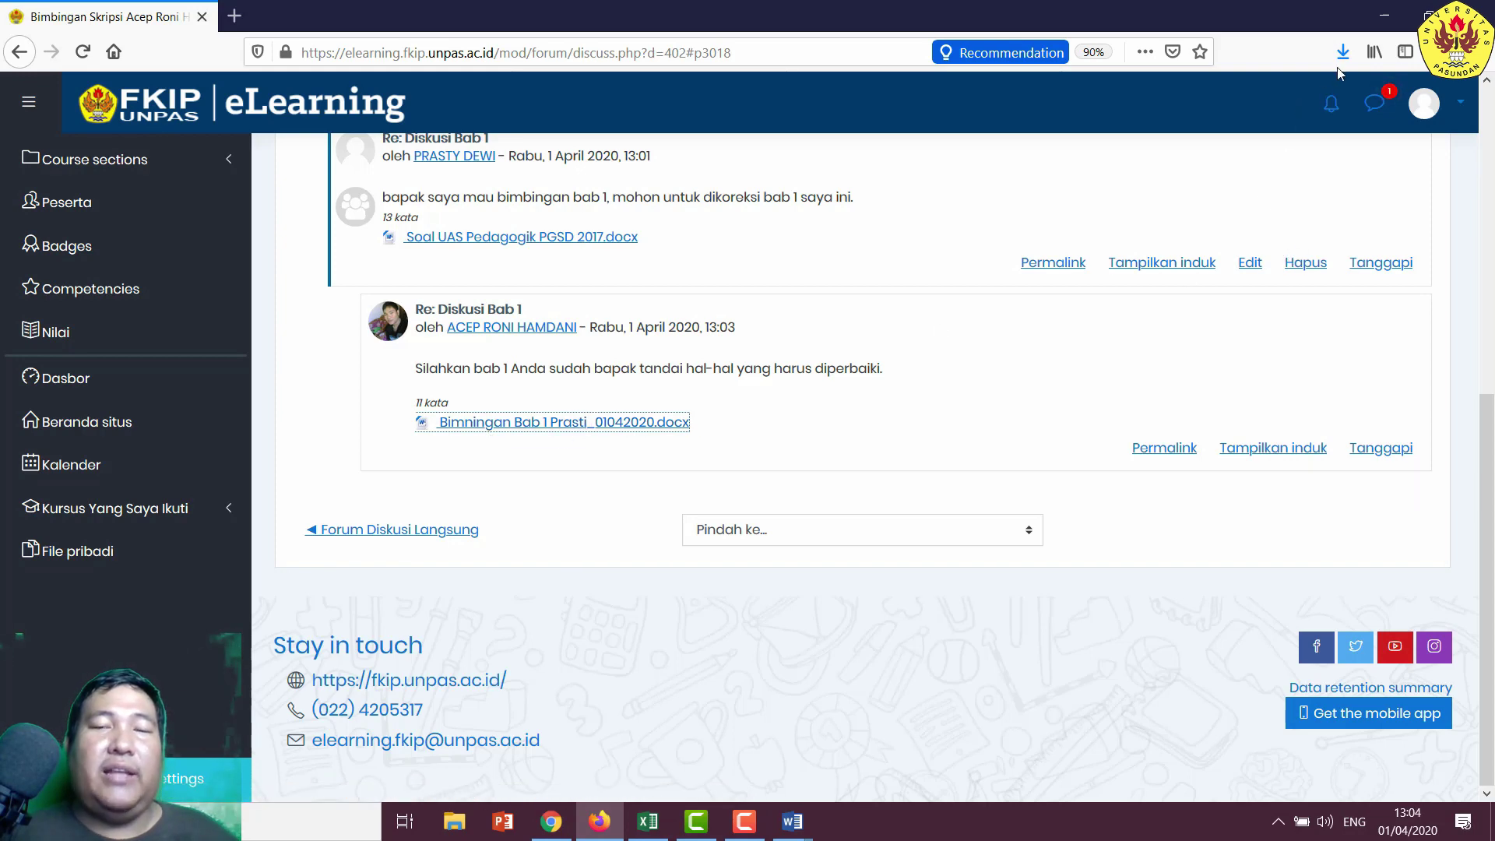
- Reset page zoom and open the downloaded feedback file from the Downloads list
{"action": "left_click", "coordinate": [1093, 52]}
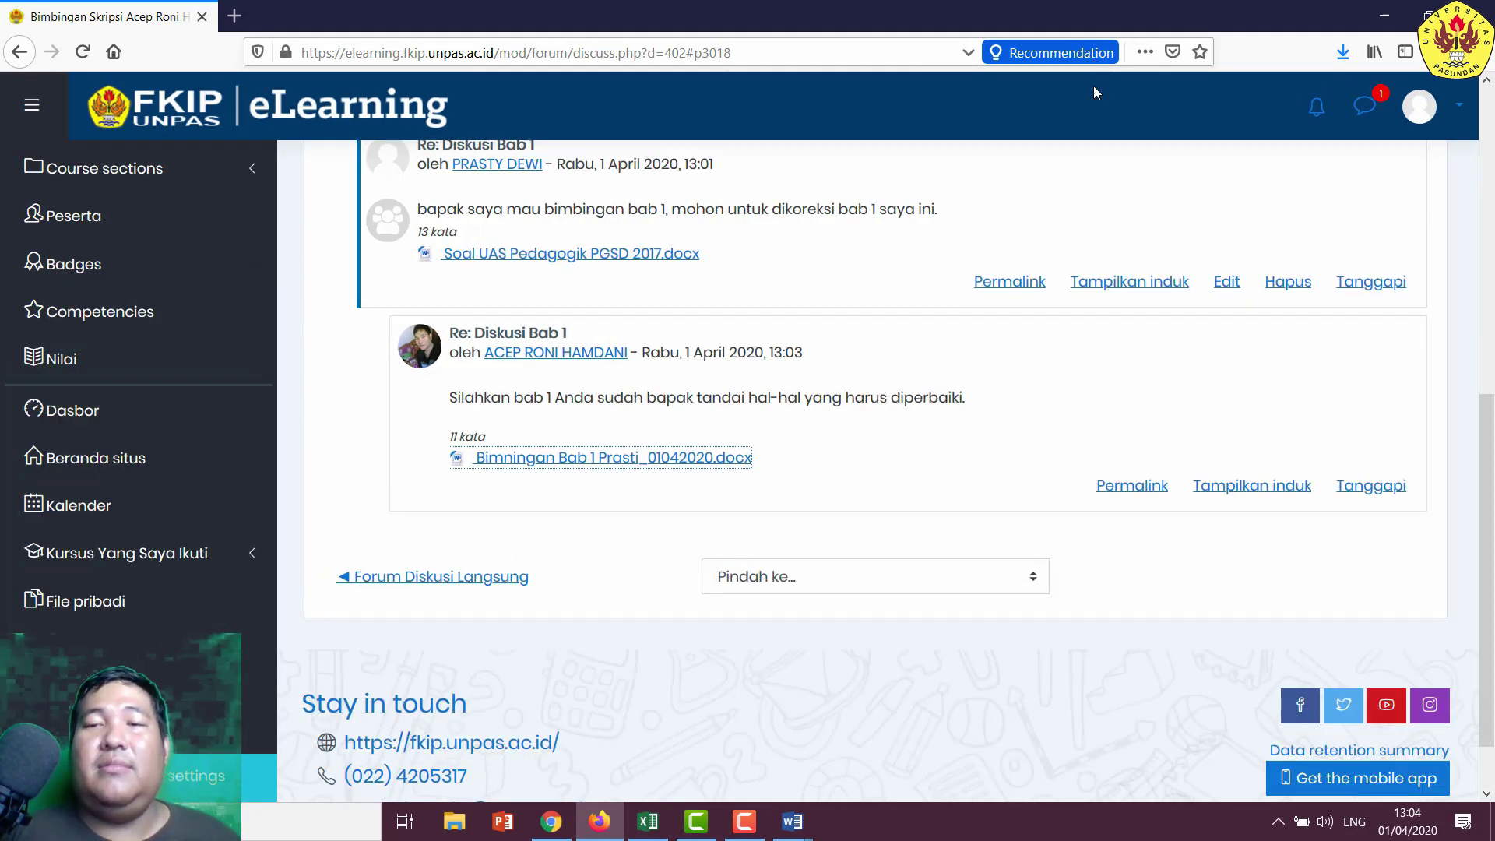
{"action": "left_click", "coordinate": [1105, 55]}
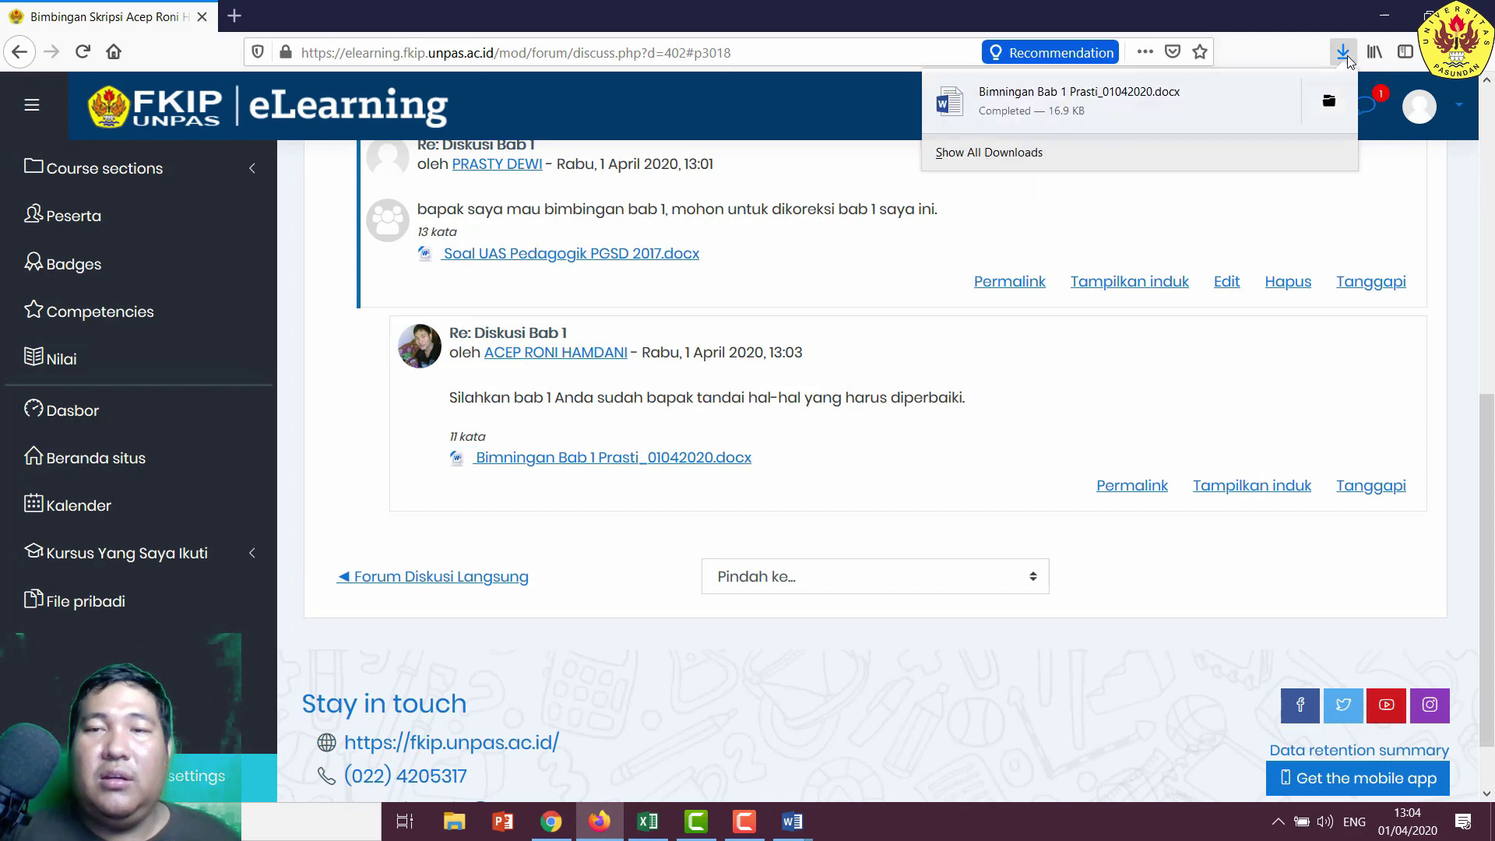
{"action": "left_click", "coordinate": [1086, 101]}
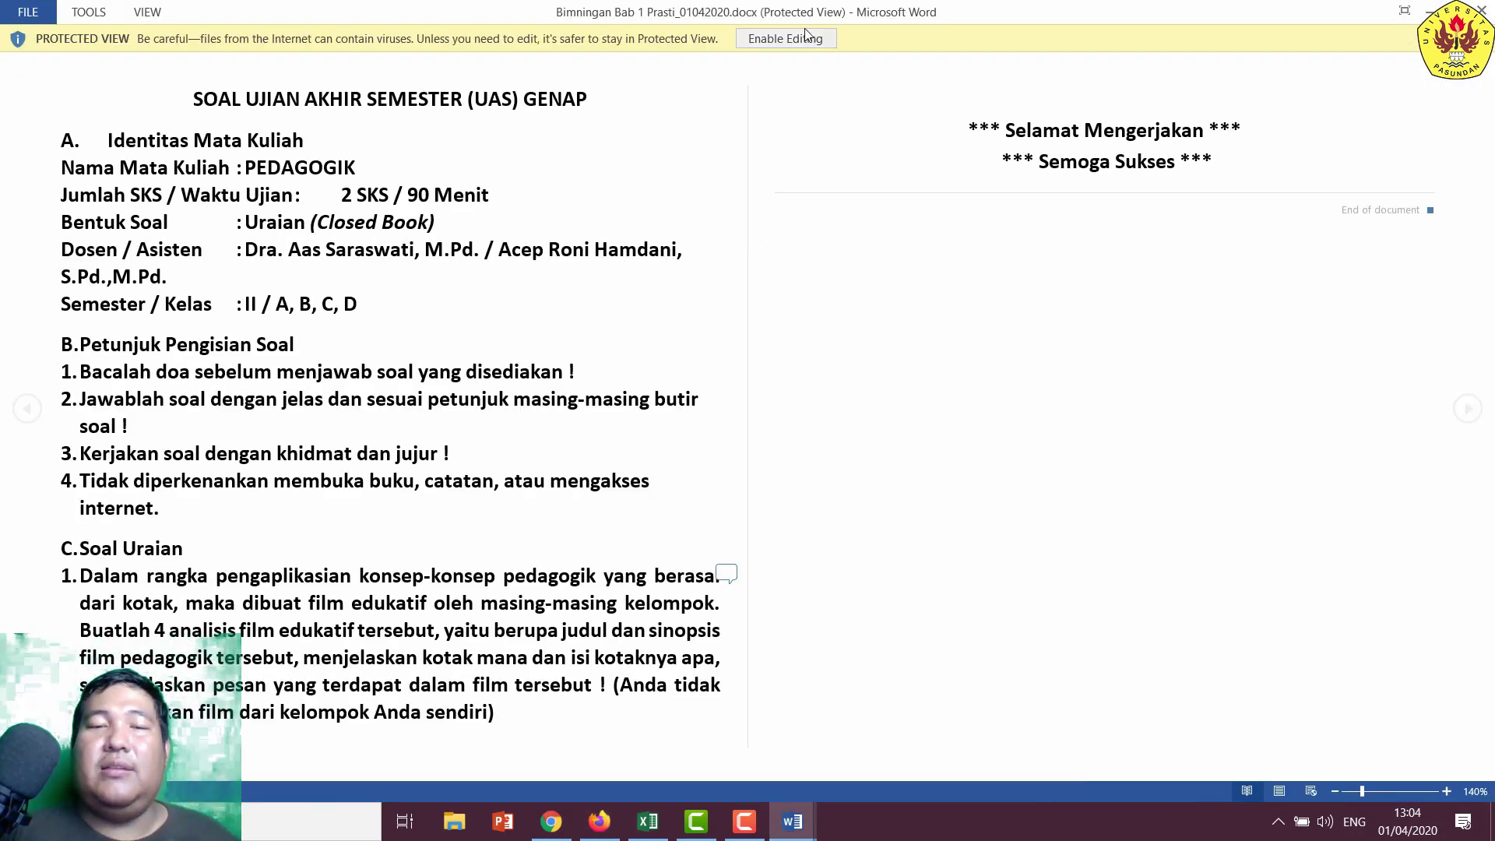
- Enable editing, read the lecturer's comment on the Soal Uraian paragraph, and type 'diupe' there
{"action": "left_click", "coordinate": [806, 35]}
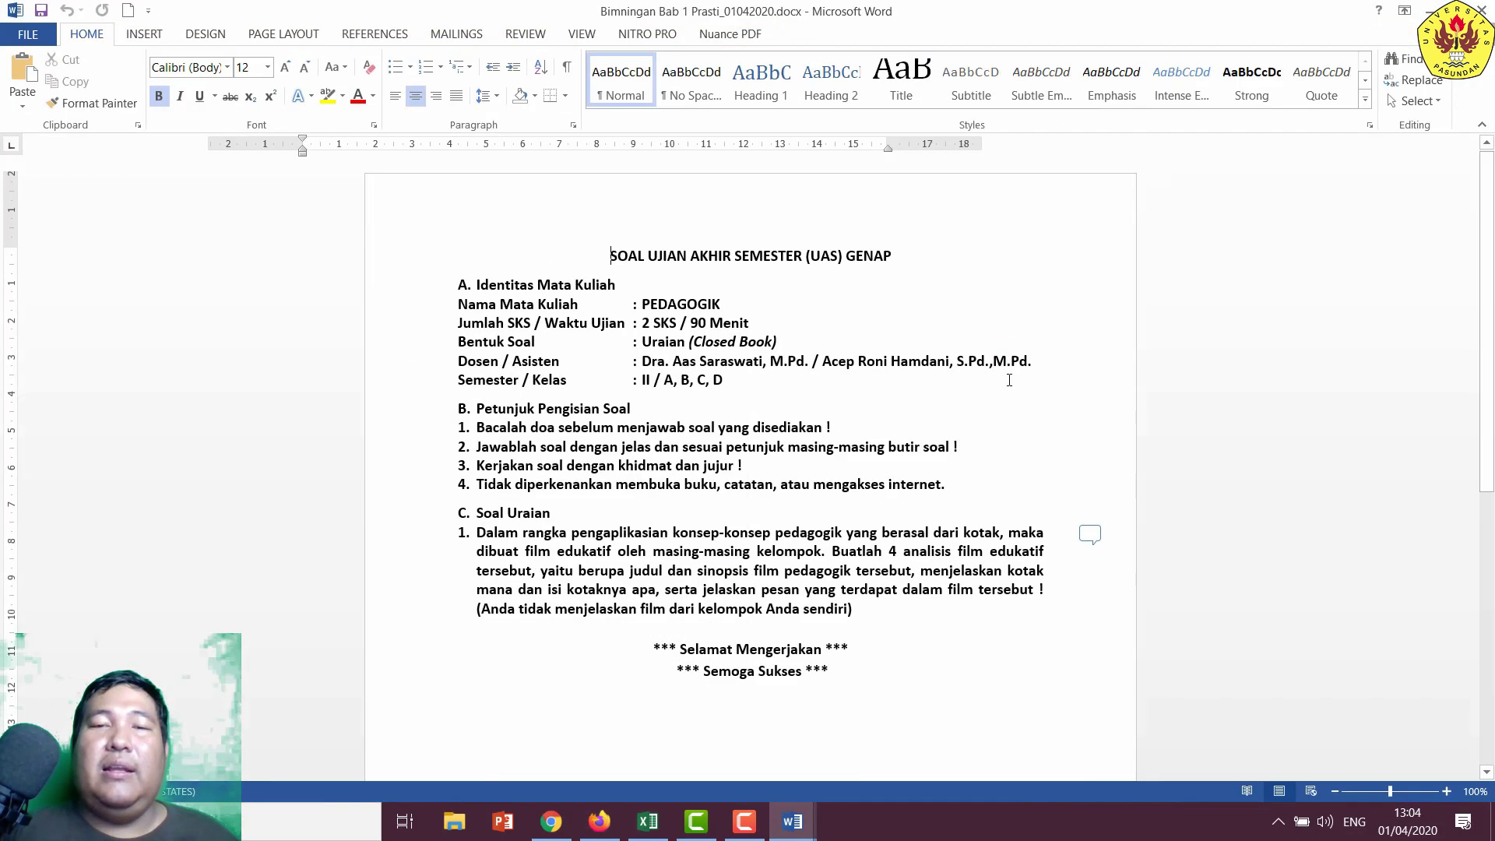
{"action": "scroll", "coordinate": [1107, 299], "scroll_direction": "down", "scroll_amount": 5}
{"action": "left_click", "coordinate": [1091, 301]}
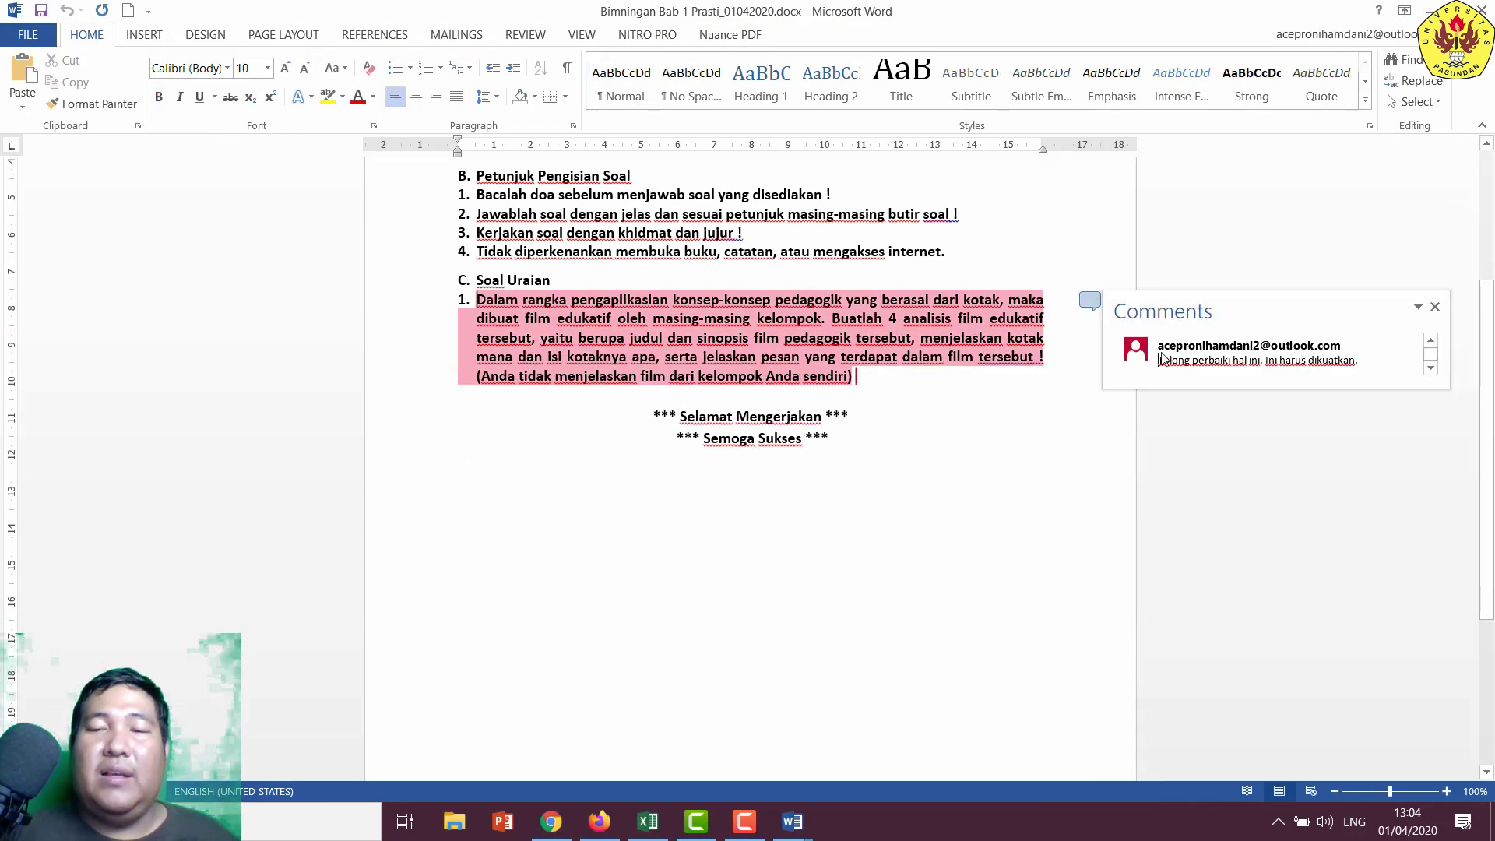
{"action": "left_click", "coordinate": [815, 355]}
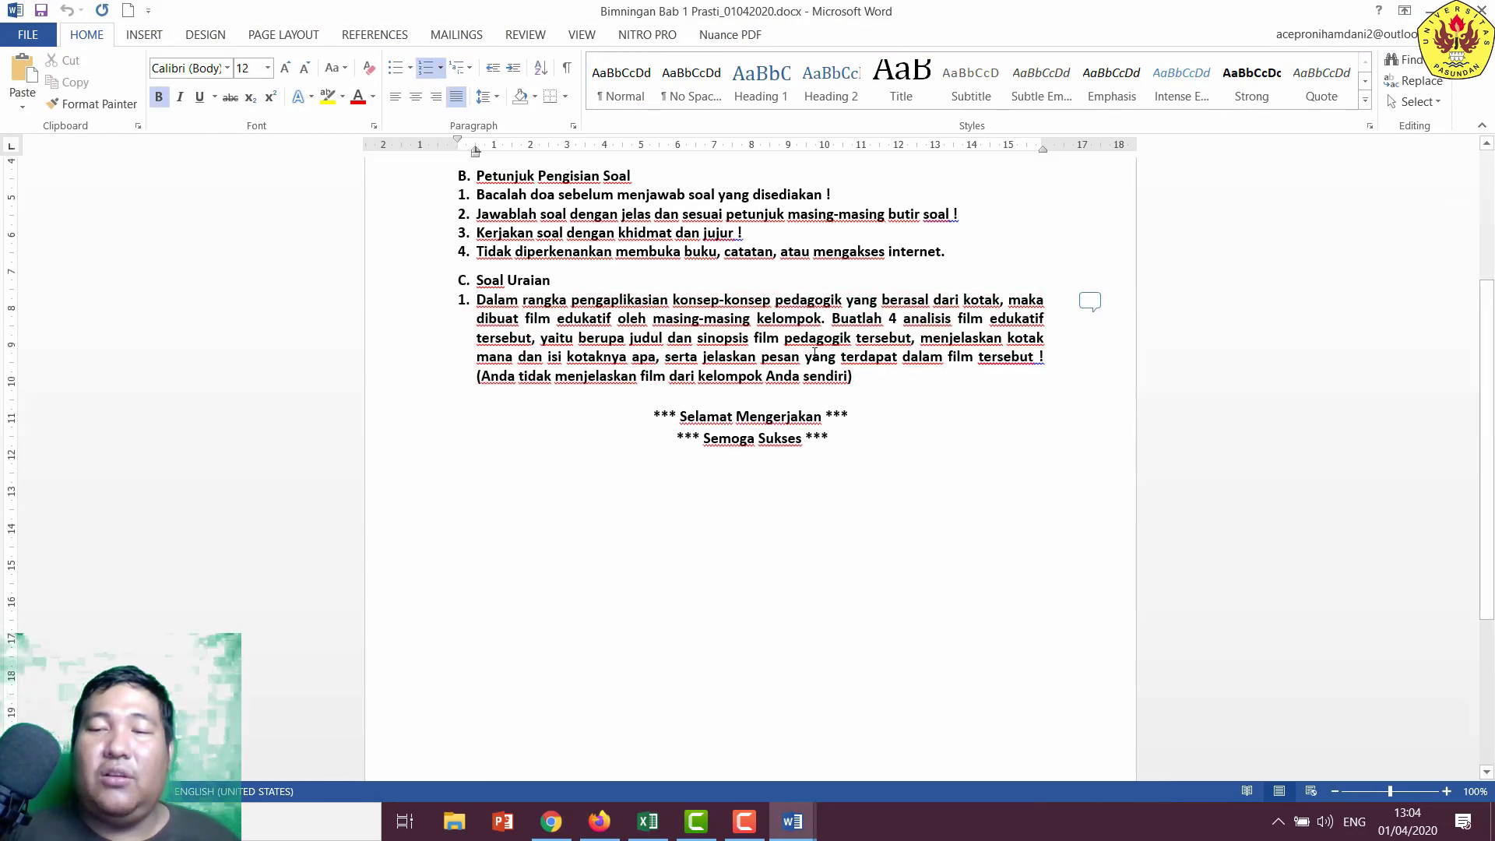
{"action": "left_click", "coordinate": [856, 377]}
{"action": "type", "text": "diupenl"}
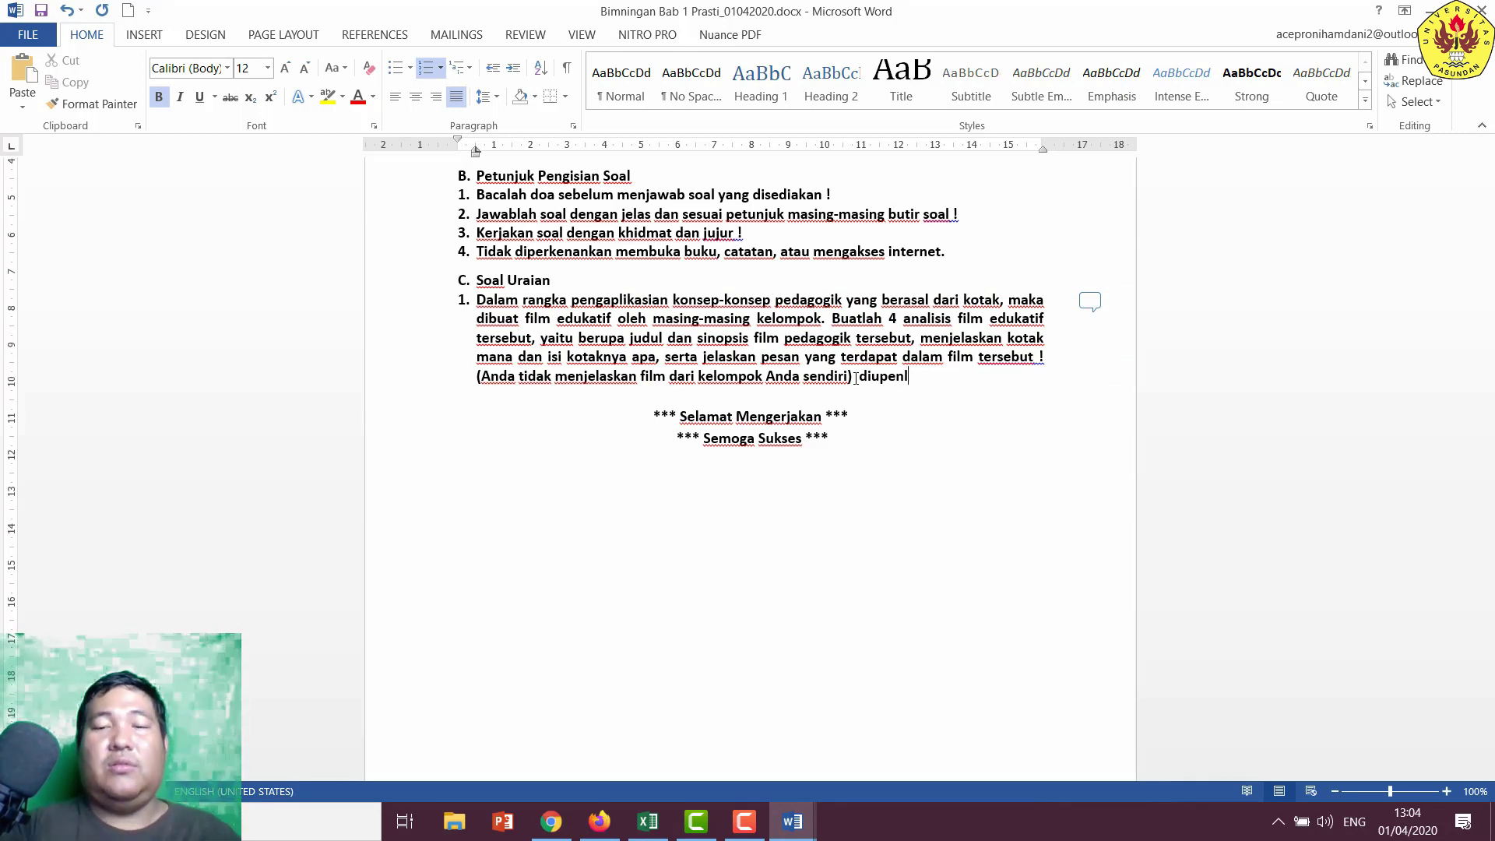
- Return to the Moodle forum in the browser and minimise the recorder controls
{"action": "left_click", "coordinate": [696, 820]}
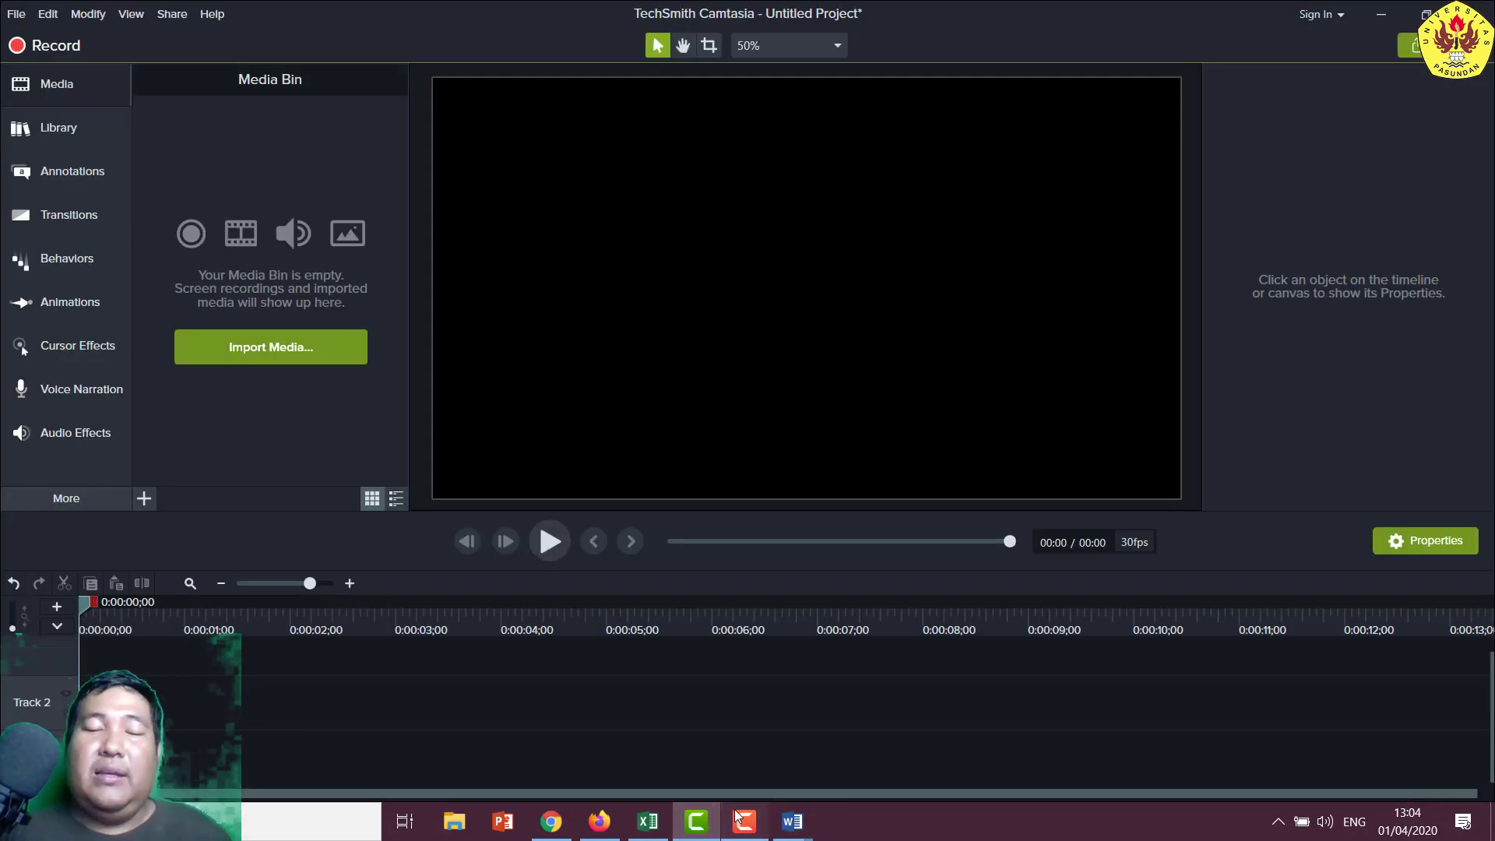
{"action": "left_click", "coordinate": [741, 820]}
{"action": "left_click", "coordinate": [551, 822]}
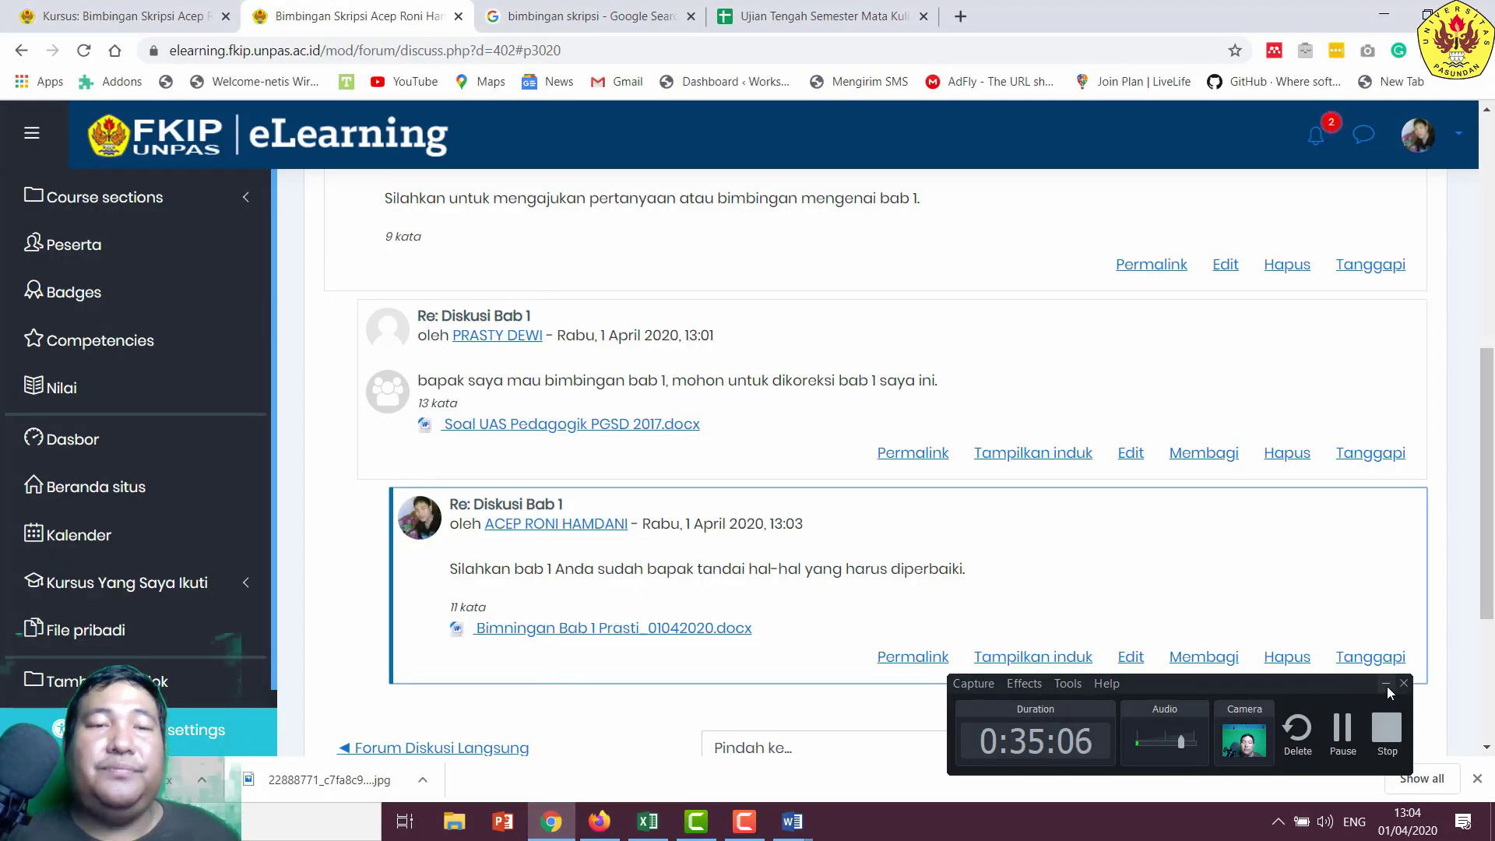
{"action": "left_click", "coordinate": [1387, 687]}
{"action": "scroll", "coordinate": [792, 460], "scroll_direction": "up", "scroll_amount": 7}
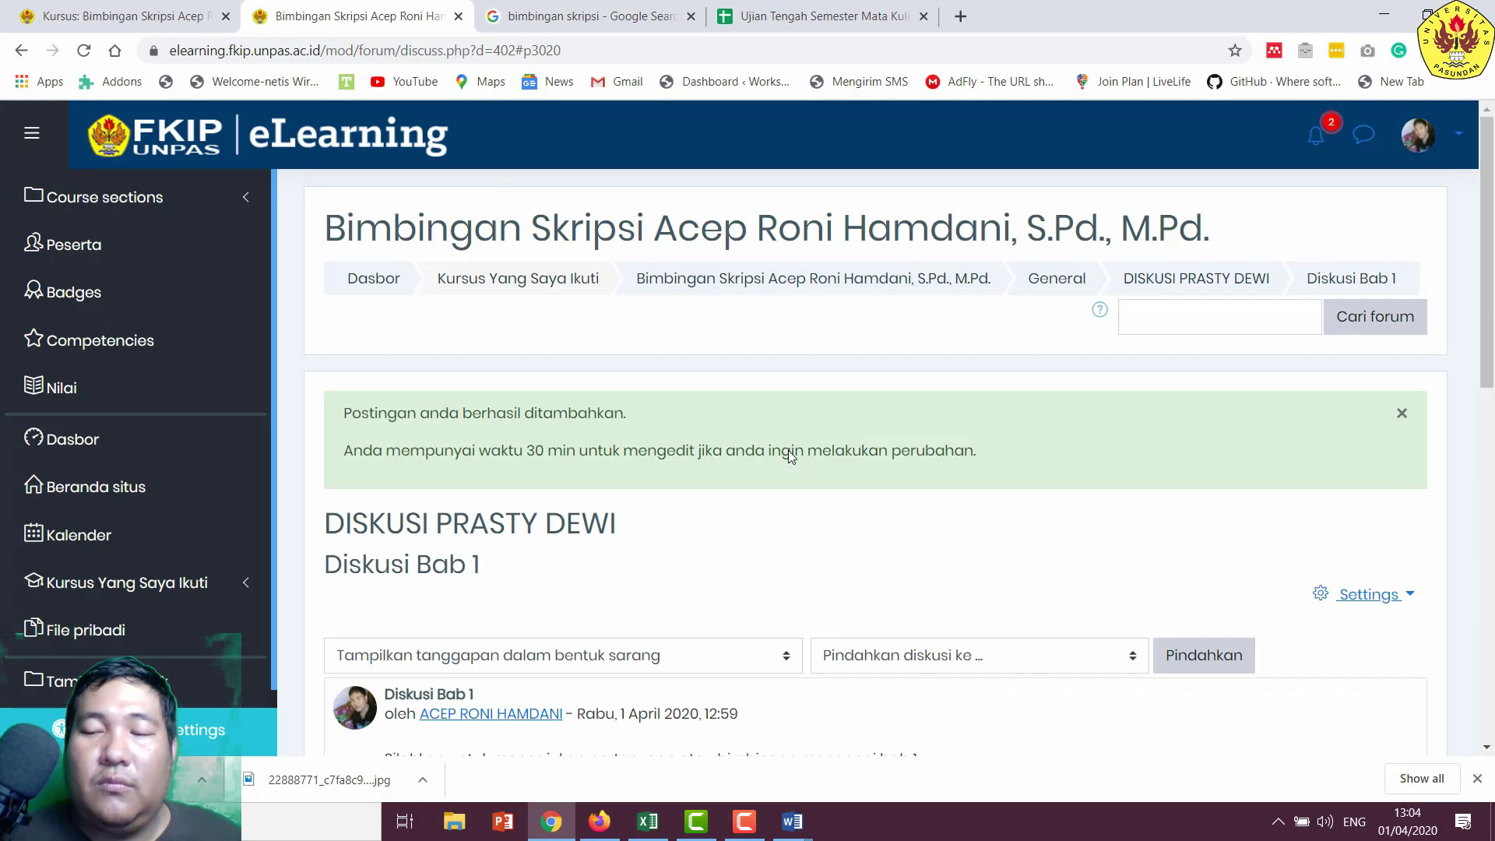
- Reload the course page and open the student's private DISKUSI forum, showing Diskusi Bab 1 with 2 replies
{"action": "left_click", "coordinate": [78, 16]}
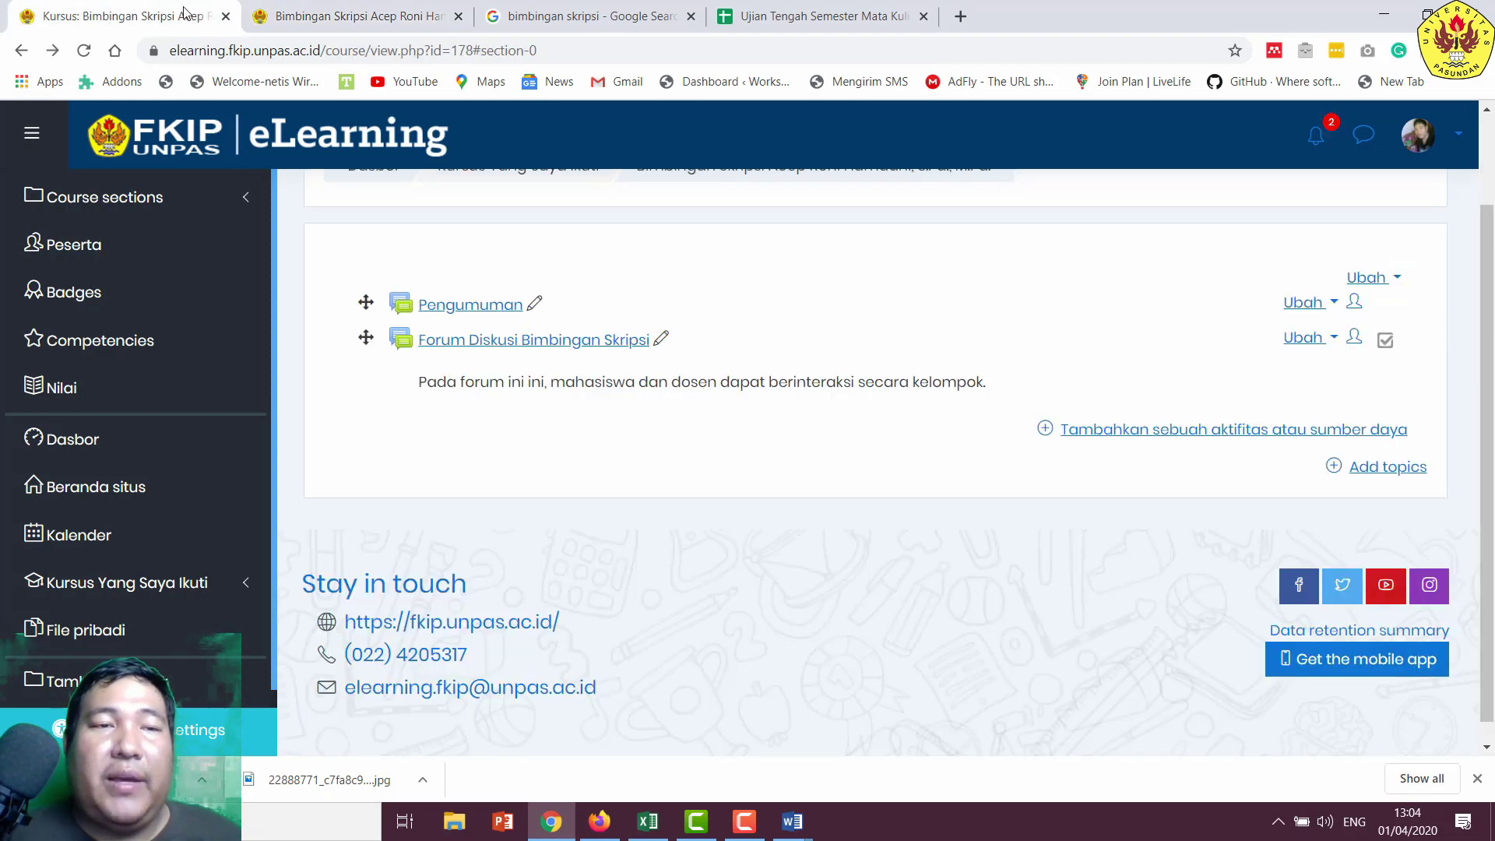
{"action": "scroll", "coordinate": [784, 400], "scroll_direction": "up", "scroll_amount": 2}
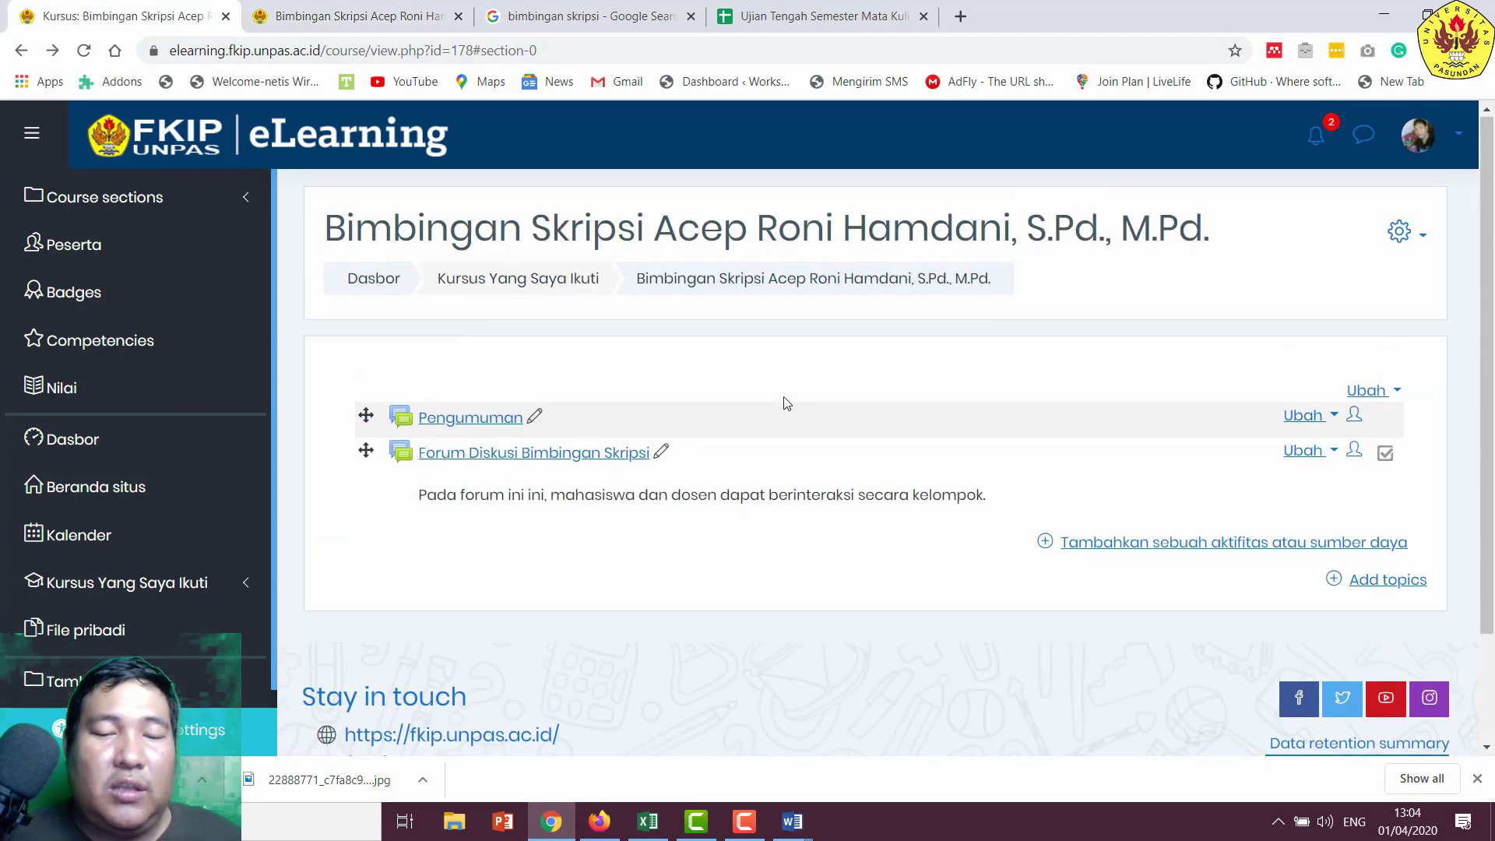
{"action": "left_click", "coordinate": [720, 285]}
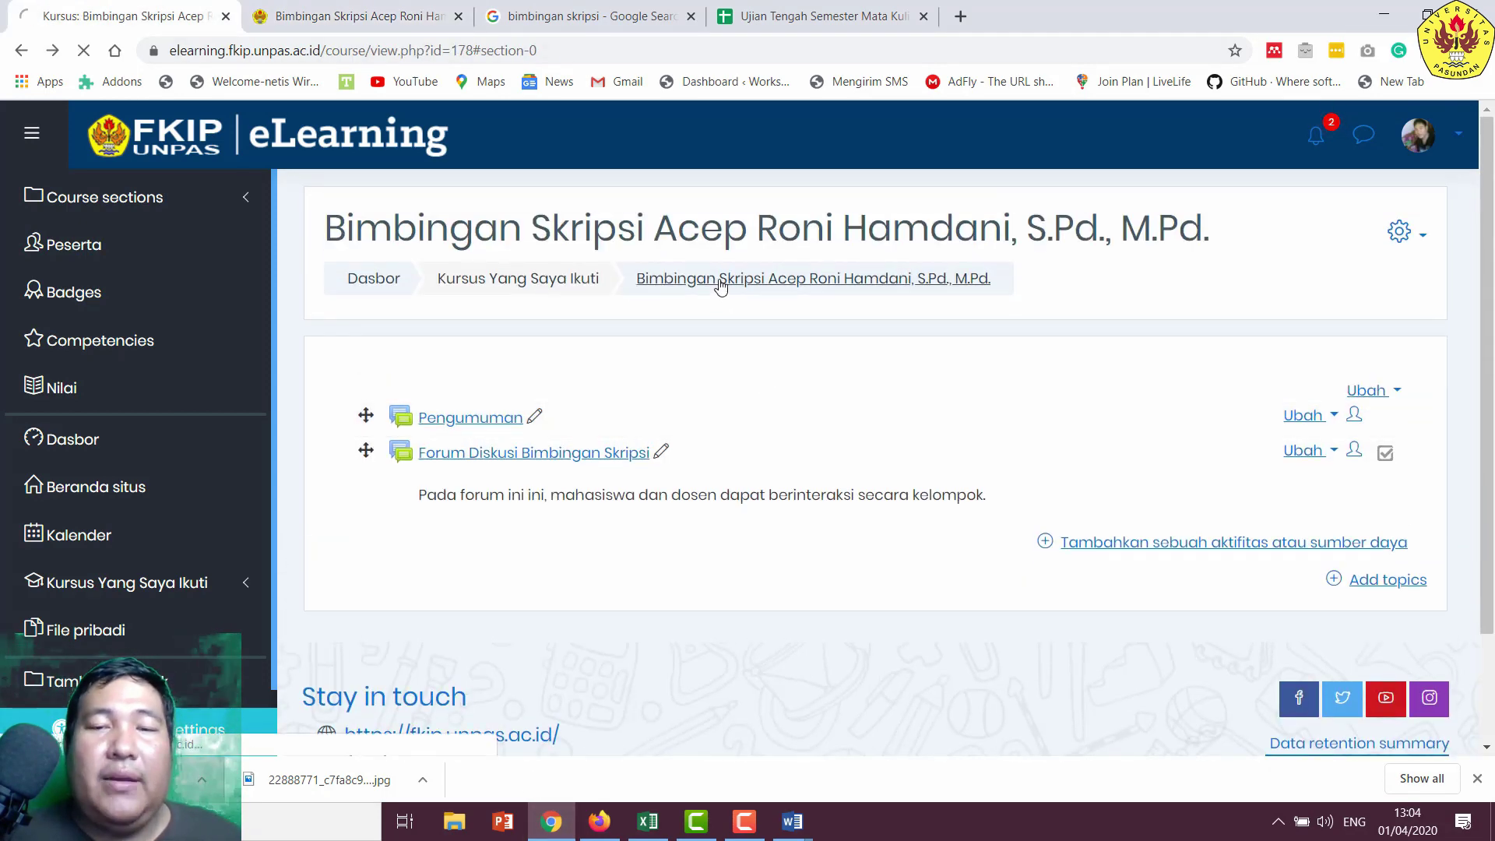
{"action": "scroll", "coordinate": [488, 587], "scroll_direction": "down", "scroll_amount": 3}
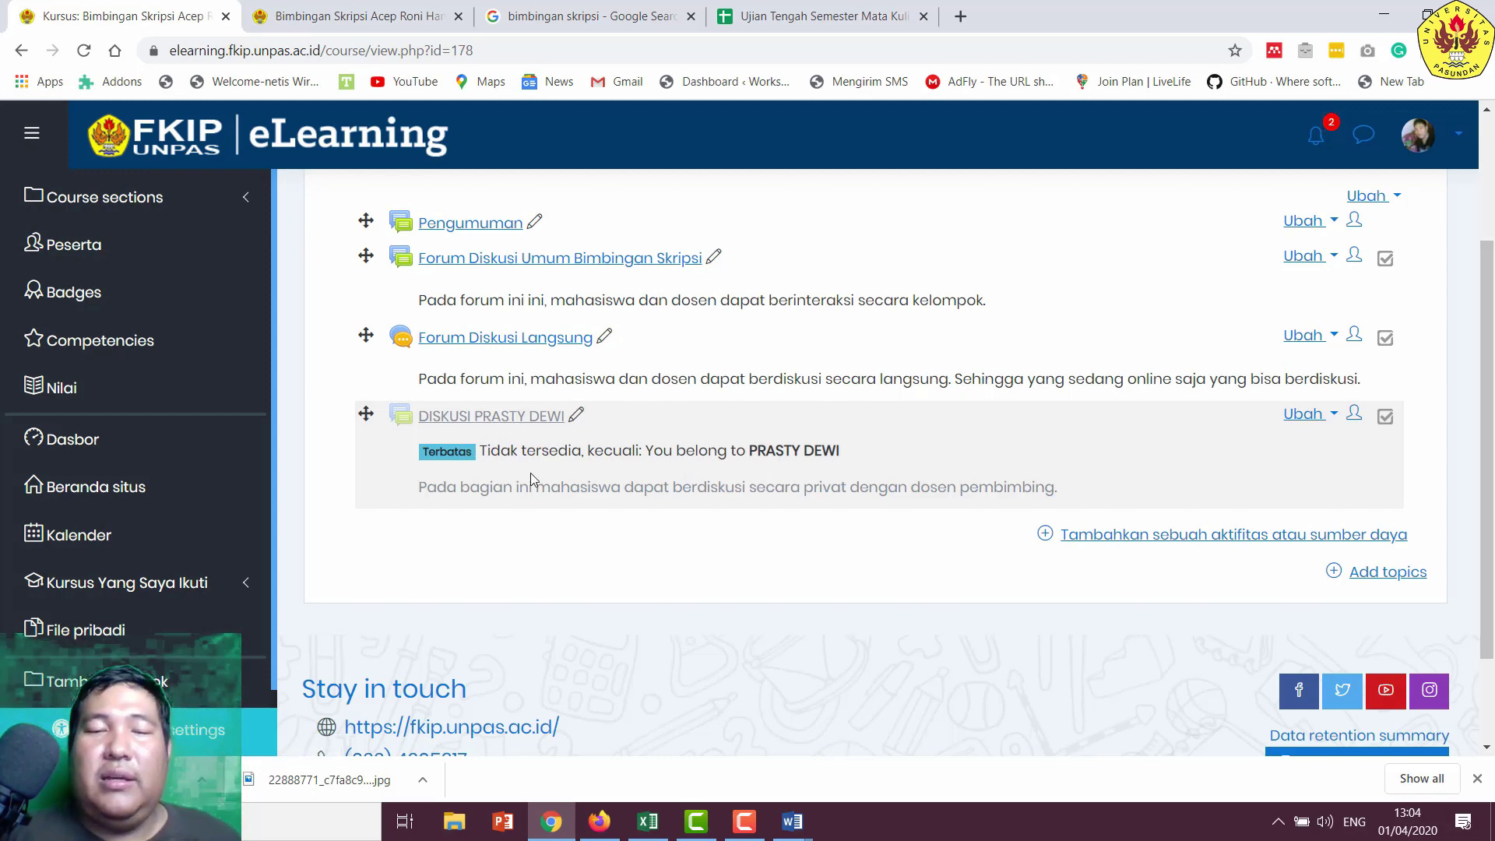
{"action": "scroll", "coordinate": [685, 558], "scroll_direction": "up", "scroll_amount": 2}
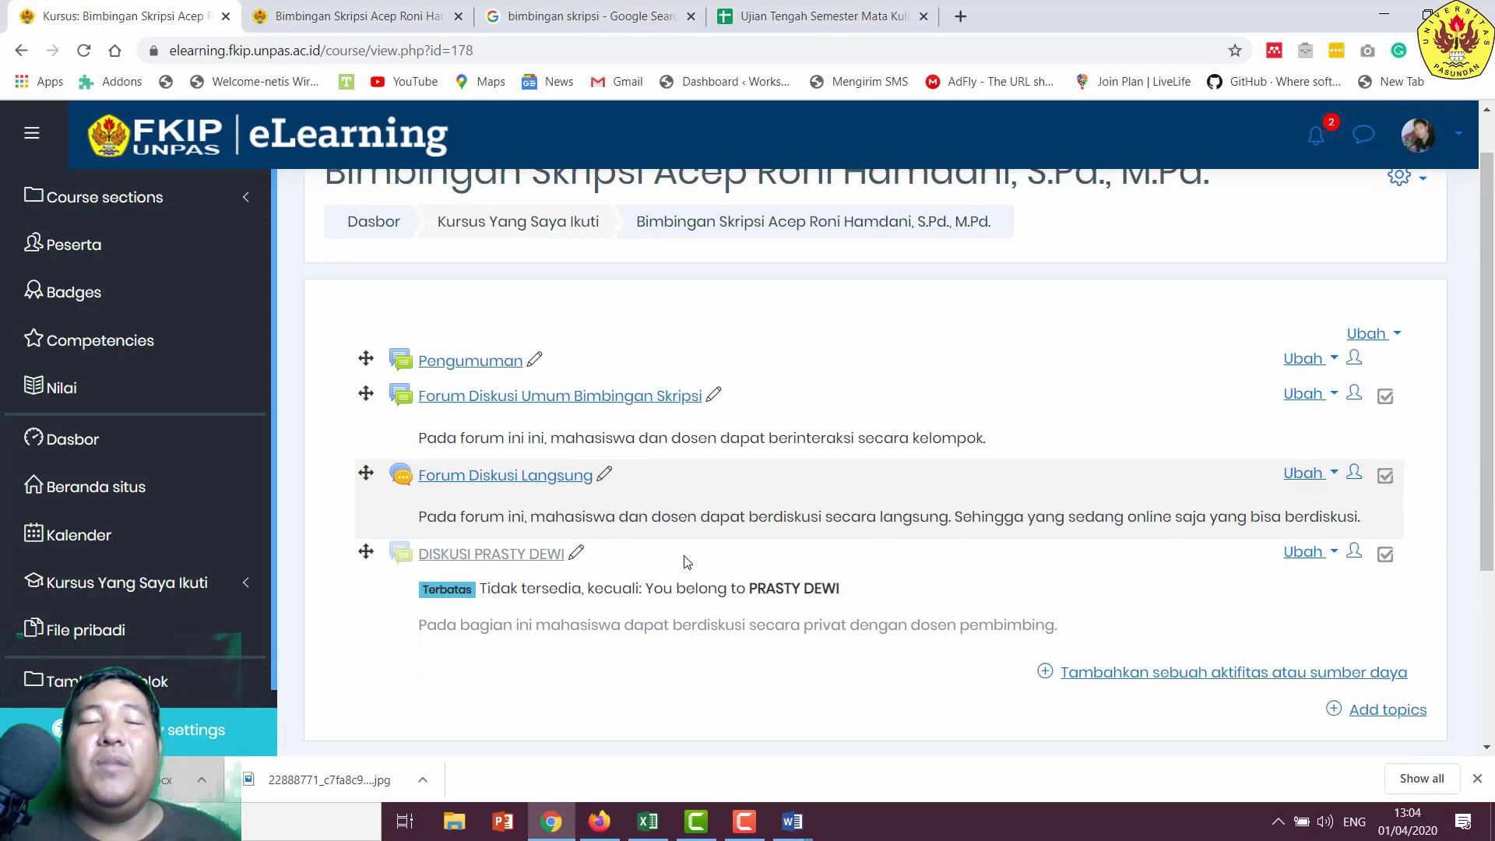
{"action": "scroll", "coordinate": [685, 561], "scroll_direction": "down", "scroll_amount": 1}
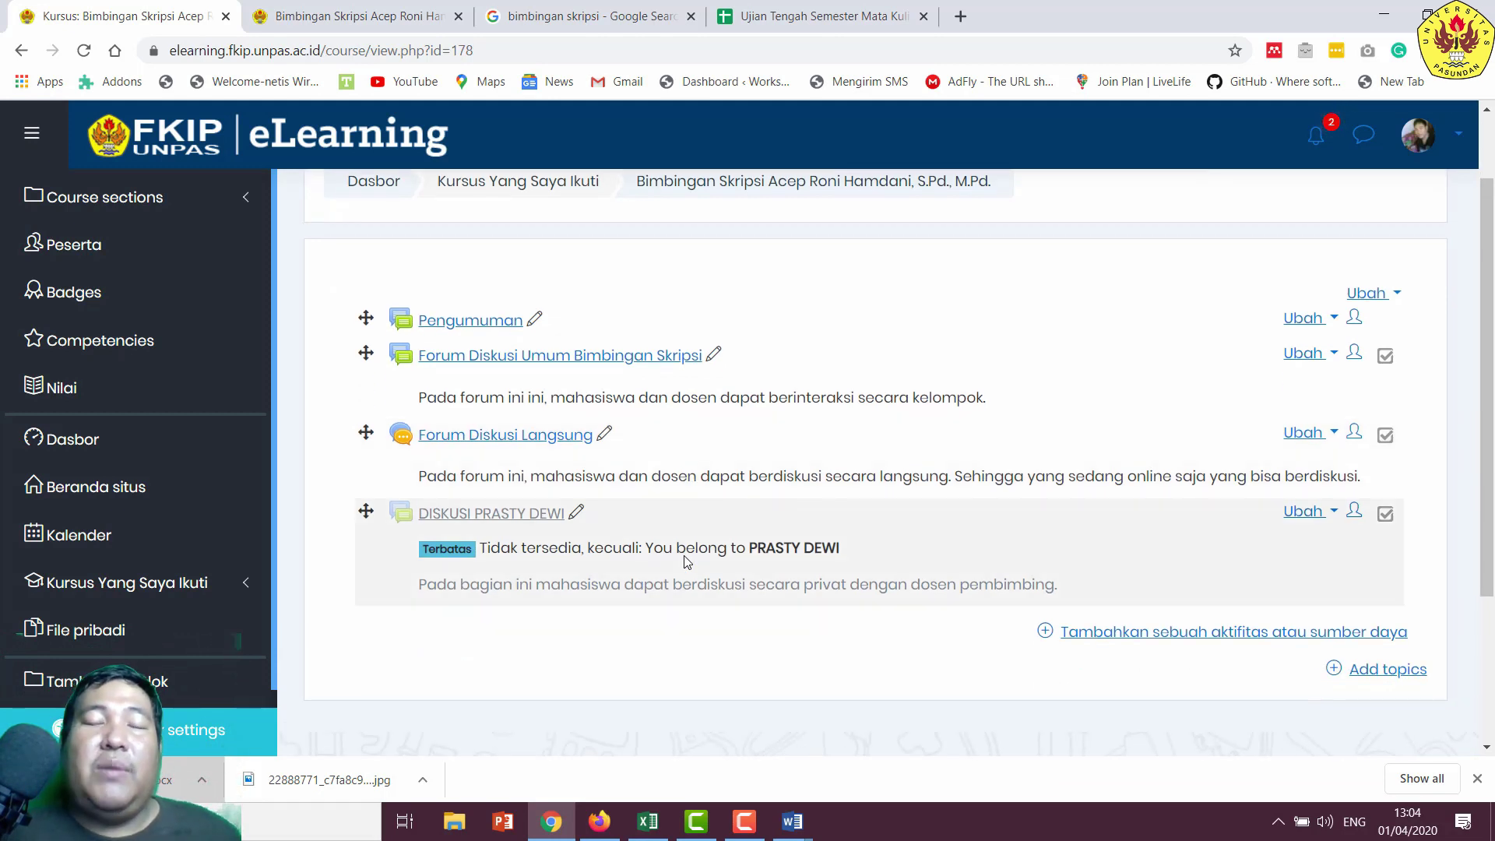
{"action": "left_click", "coordinate": [507, 515]}
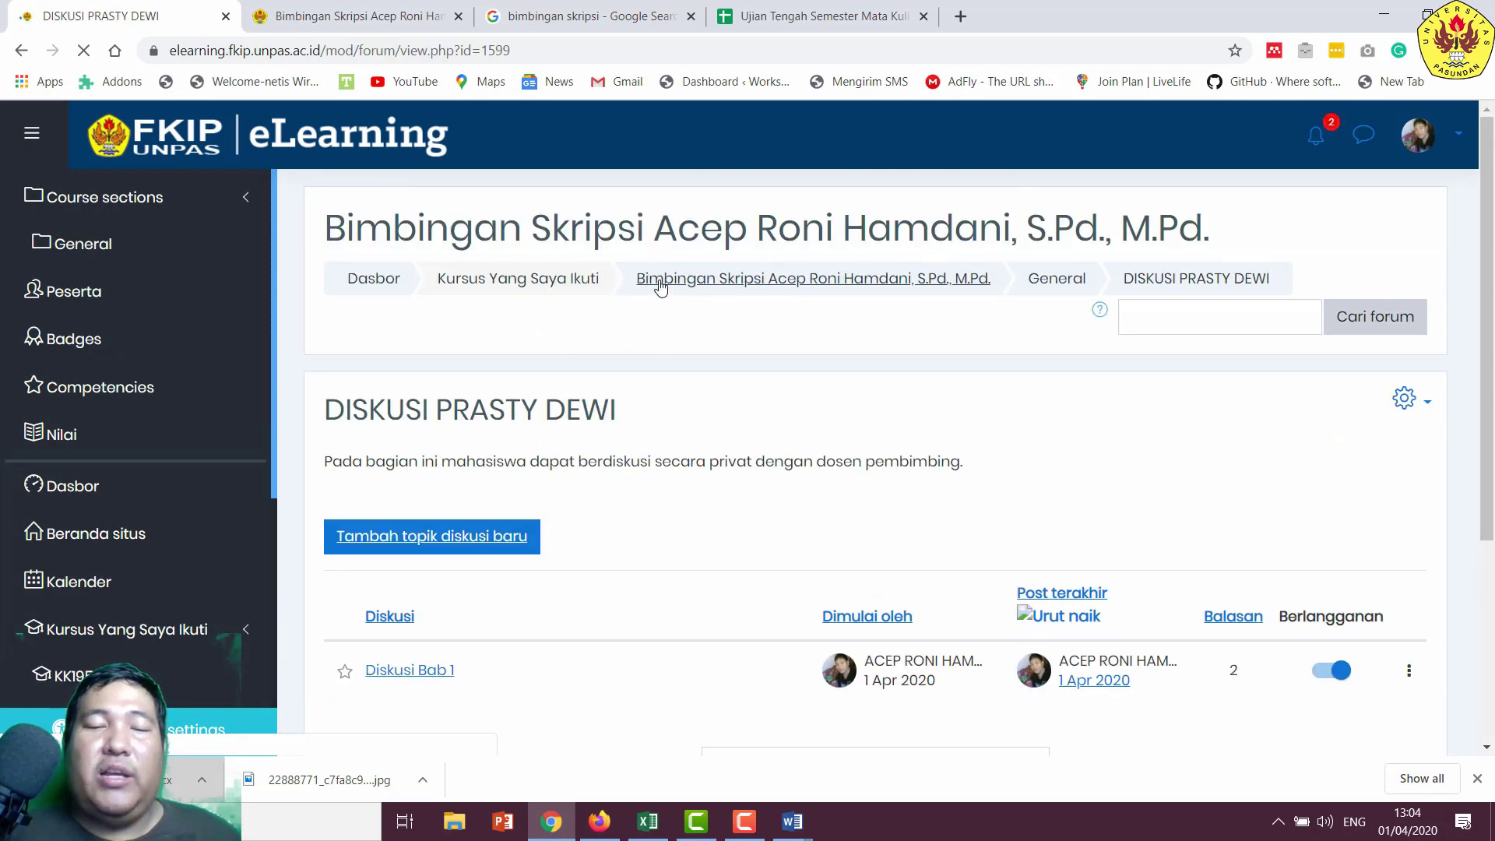
{"action": "scroll", "coordinate": [646, 452], "scroll_direction": "down", "scroll_amount": 2}
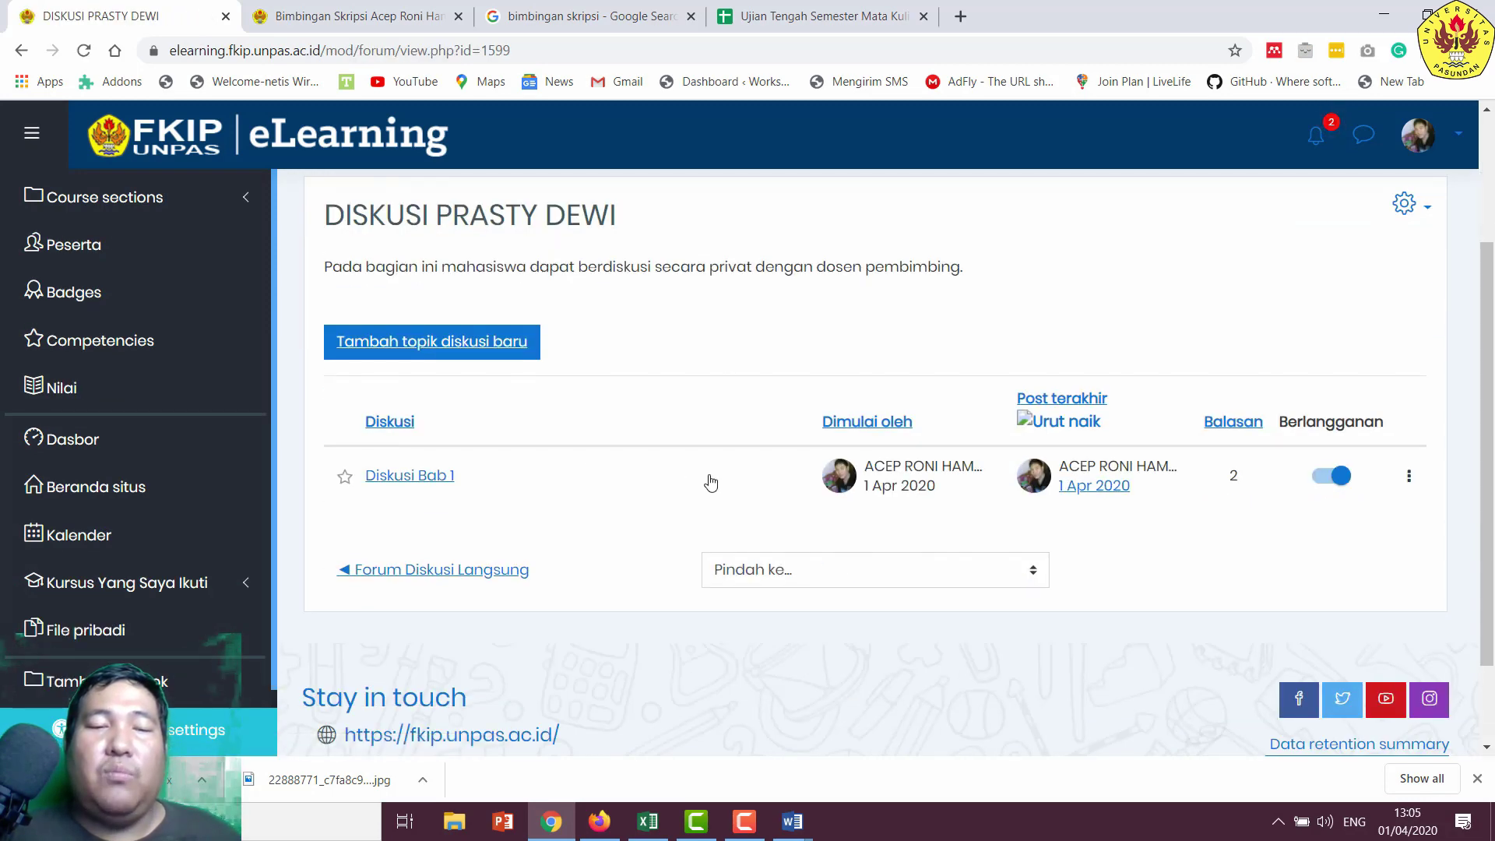